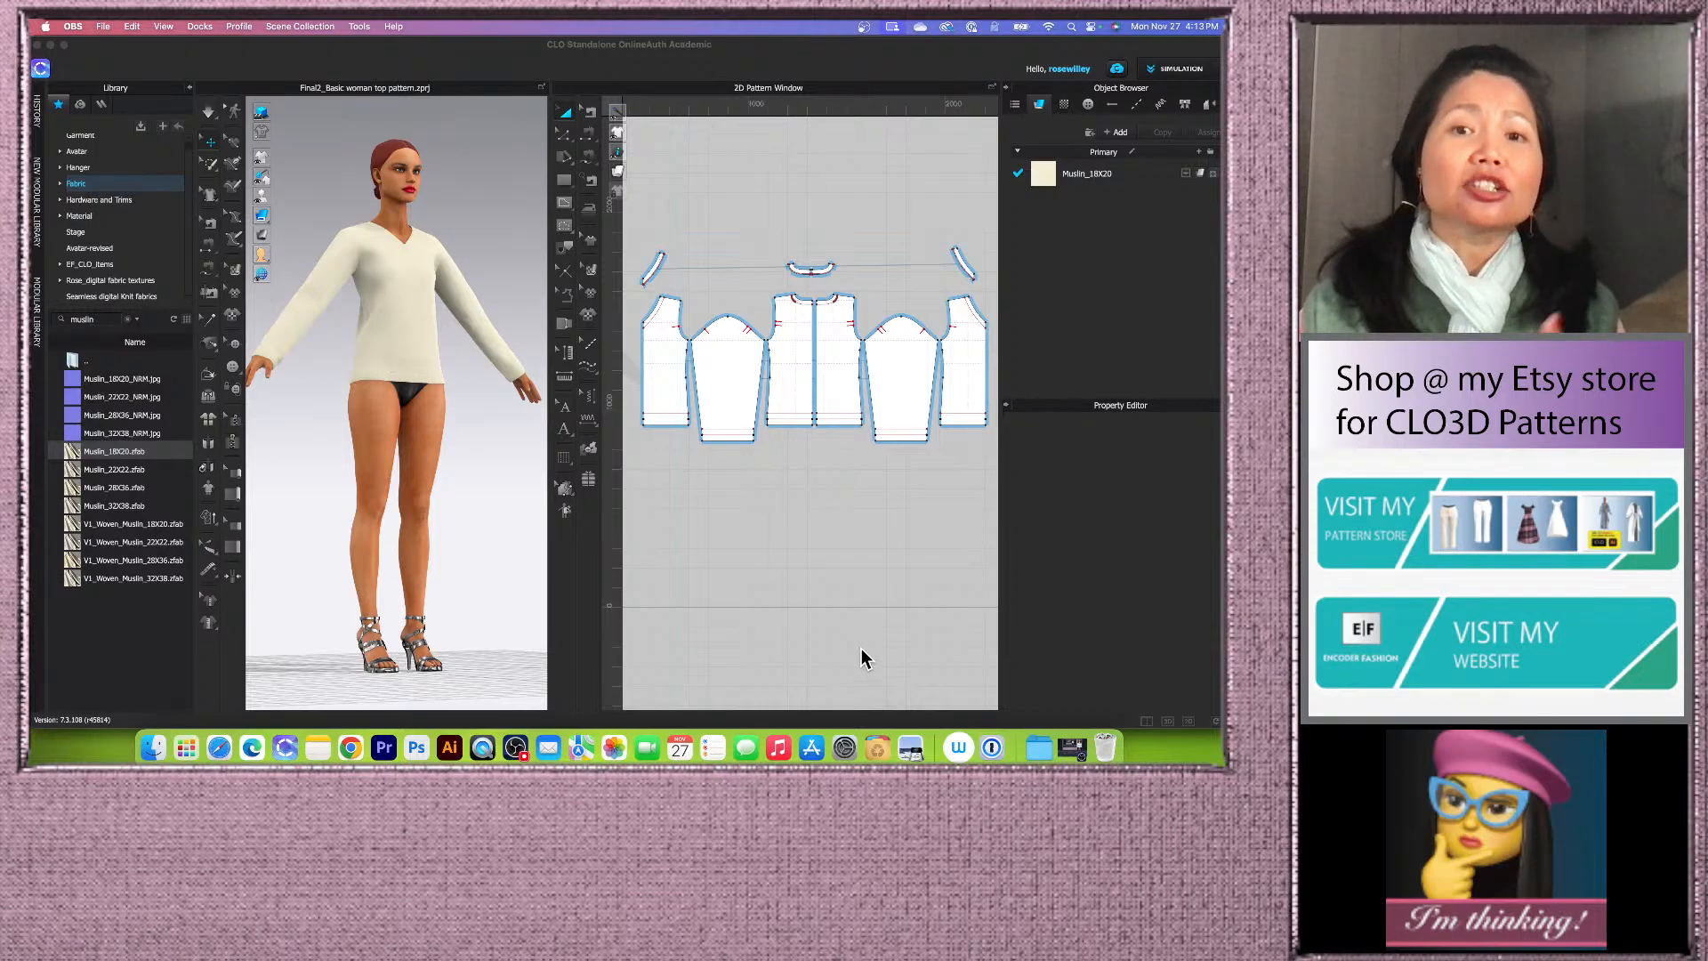
scroll(489, 543, down, 3)
mouse_move(487, 541)
right_down()
mouse_move(376, 539)
mouse_move(503, 540)
mouse_move(483, 539)
right_up()
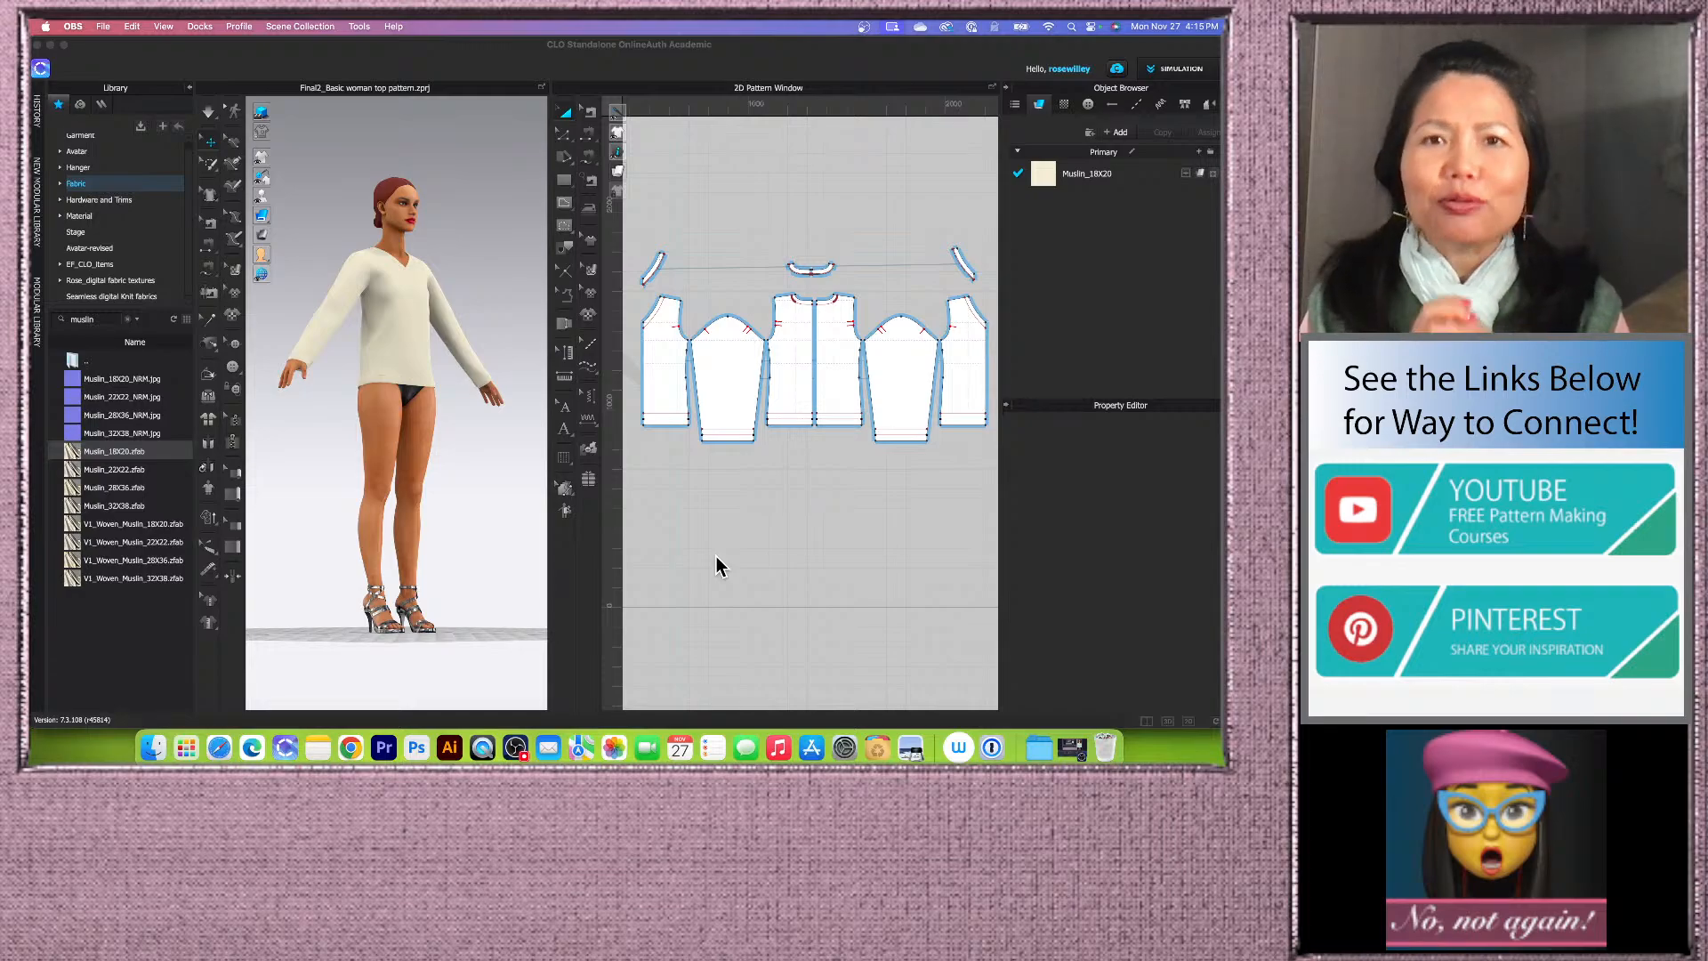
scroll(716, 557, up, 2)
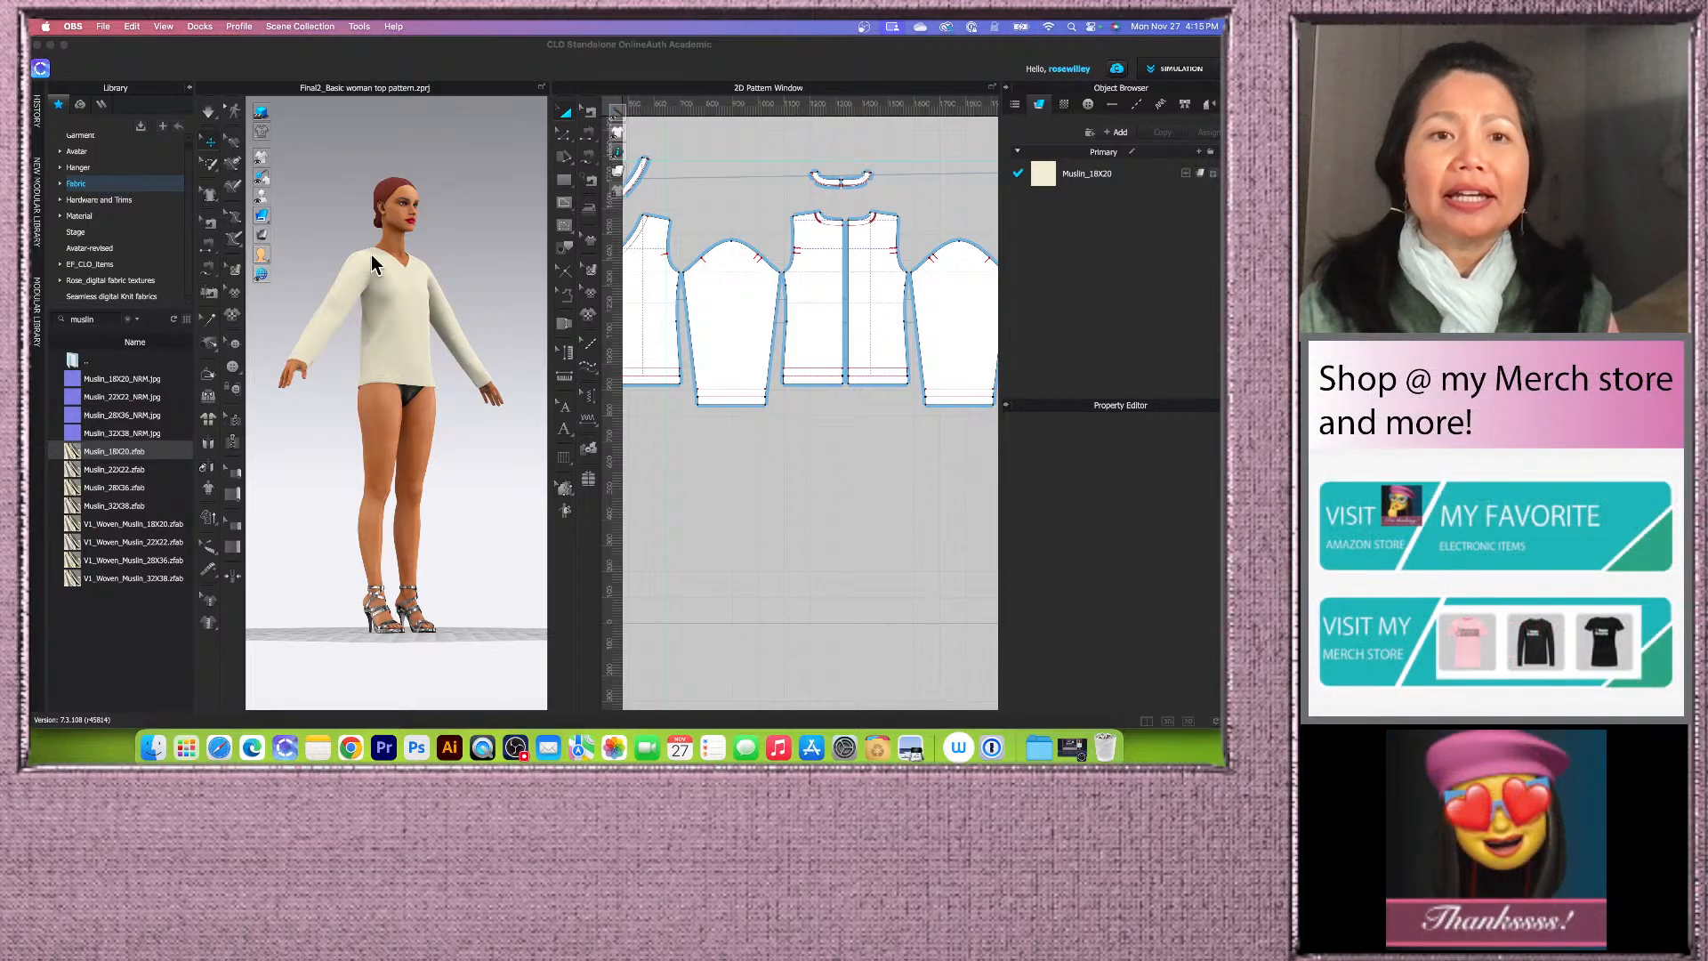
Step: Open Finder and browse the screenshots in the 'Draft a basic top pattern block images' folder
click(153, 749)
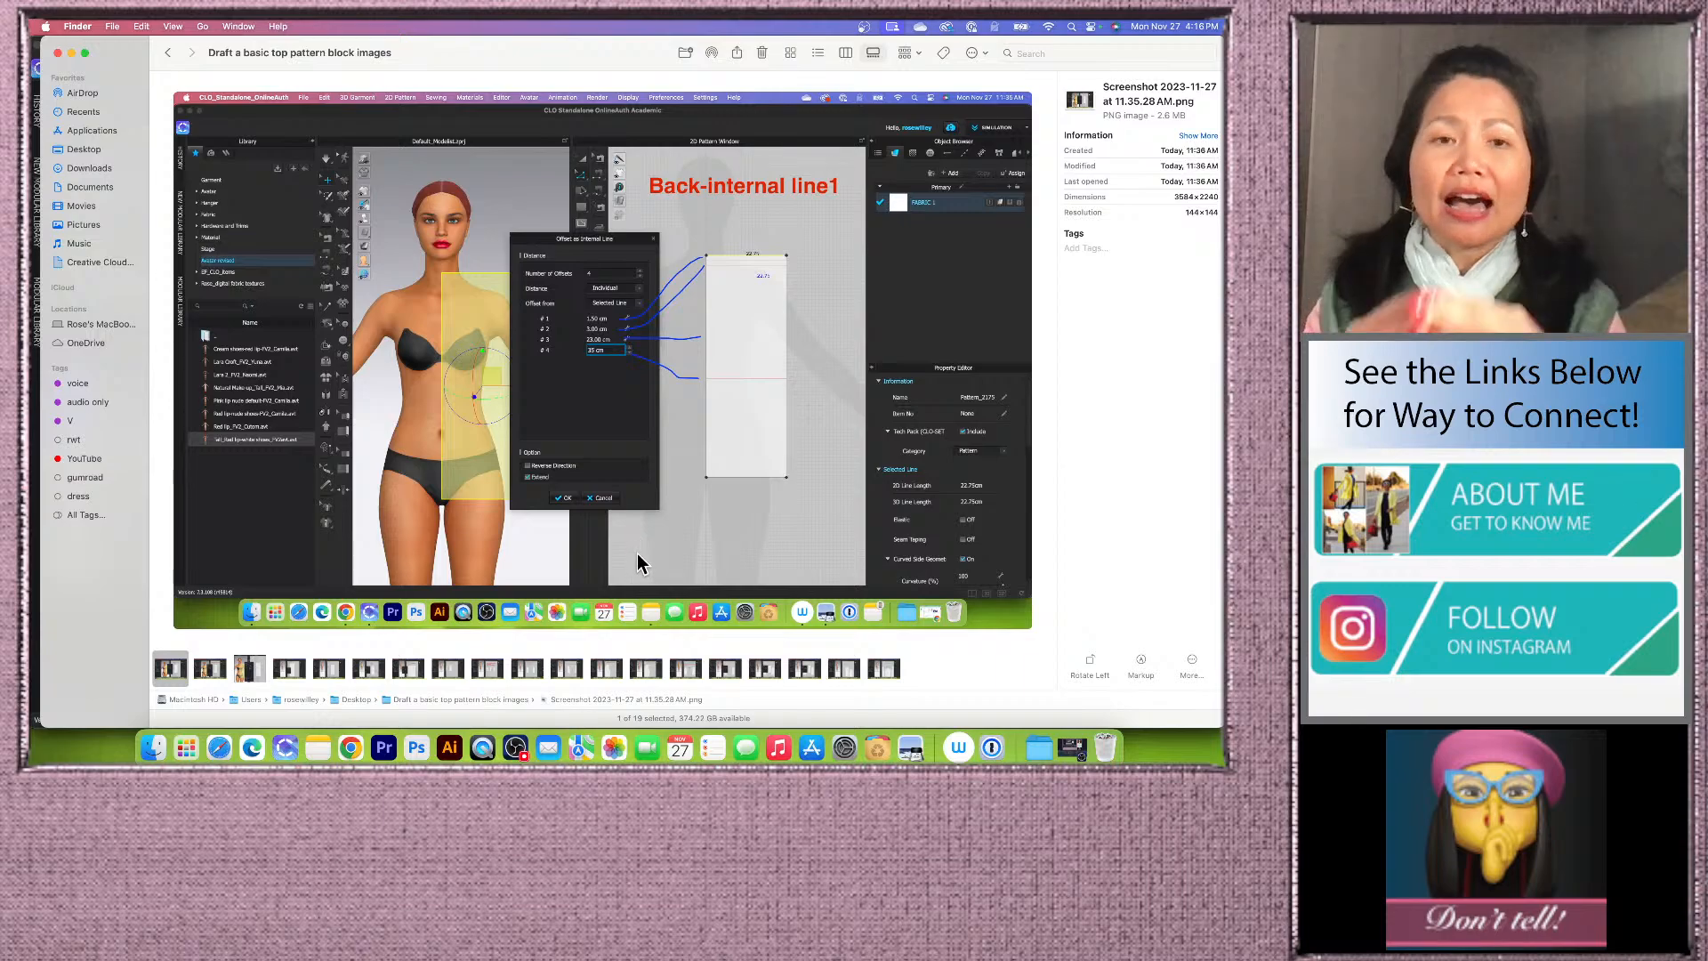
click(210, 668)
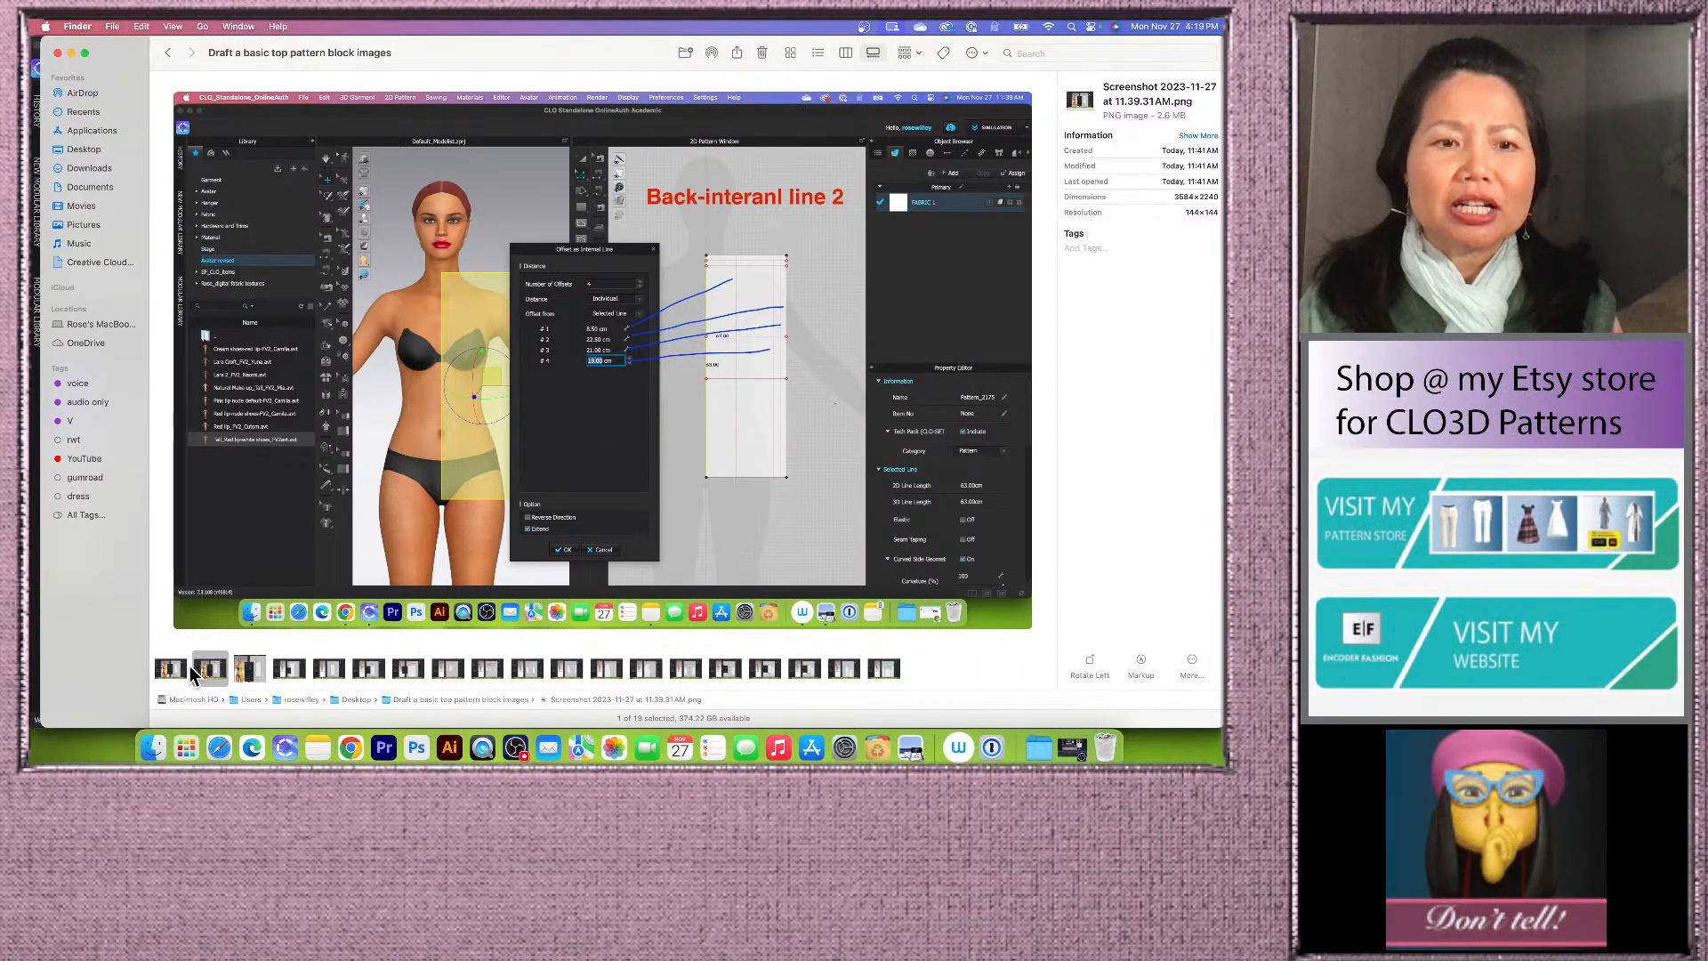
click(250, 671)
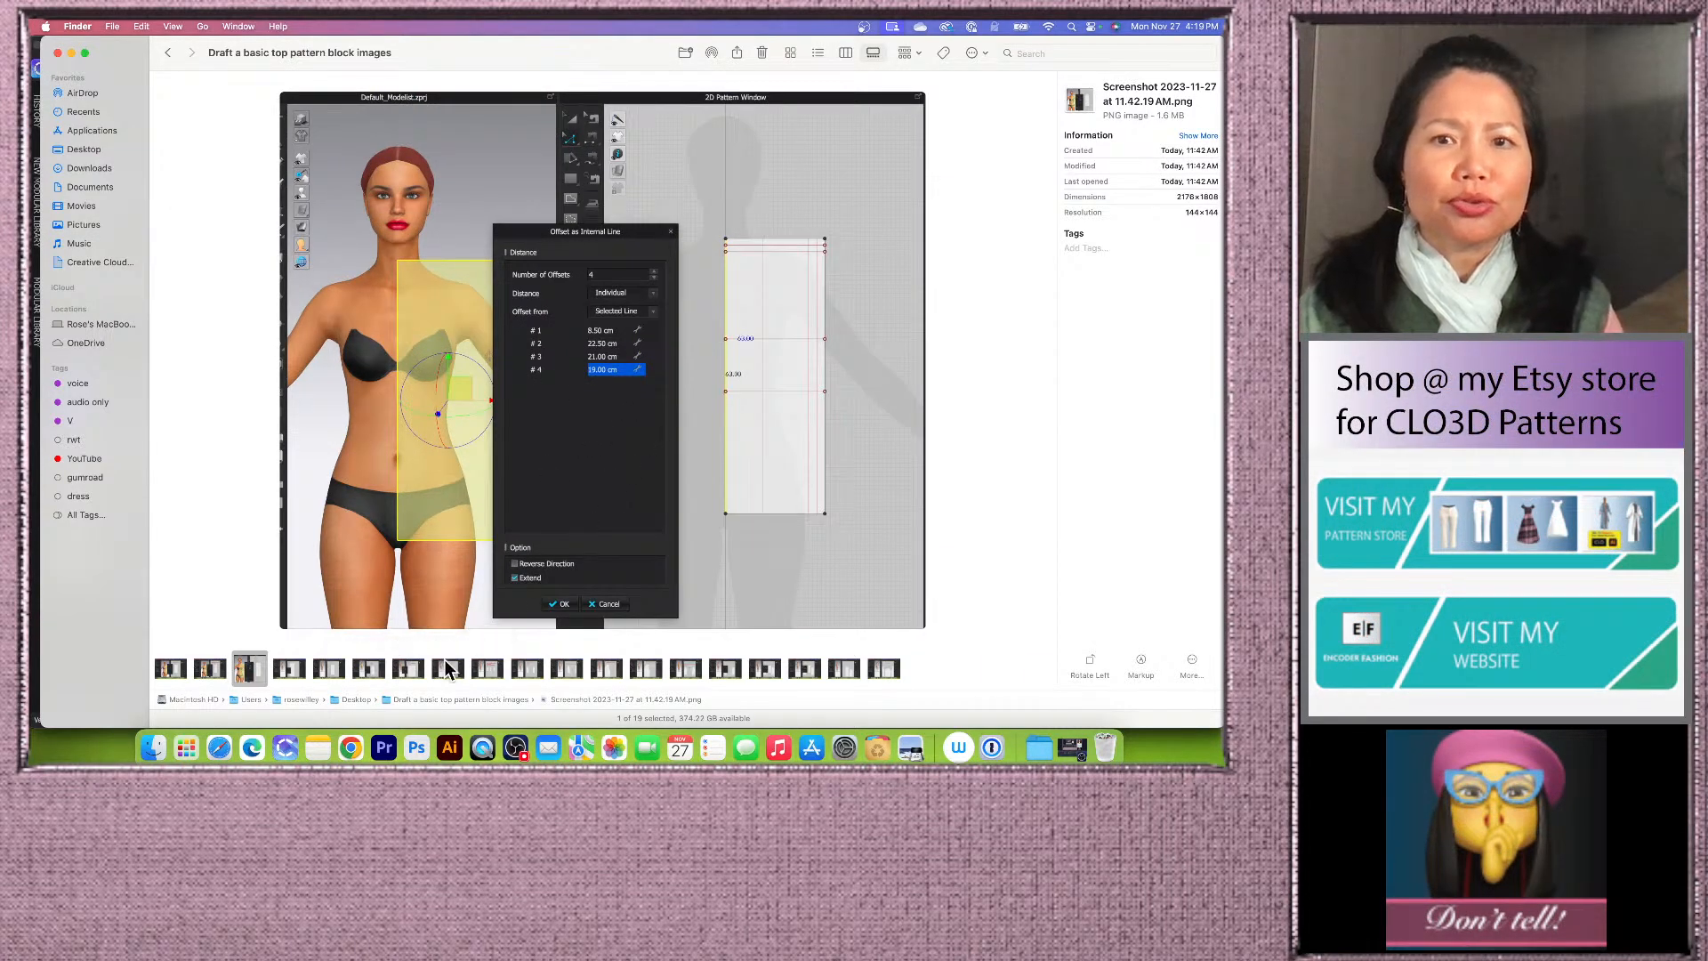
click(290, 670)
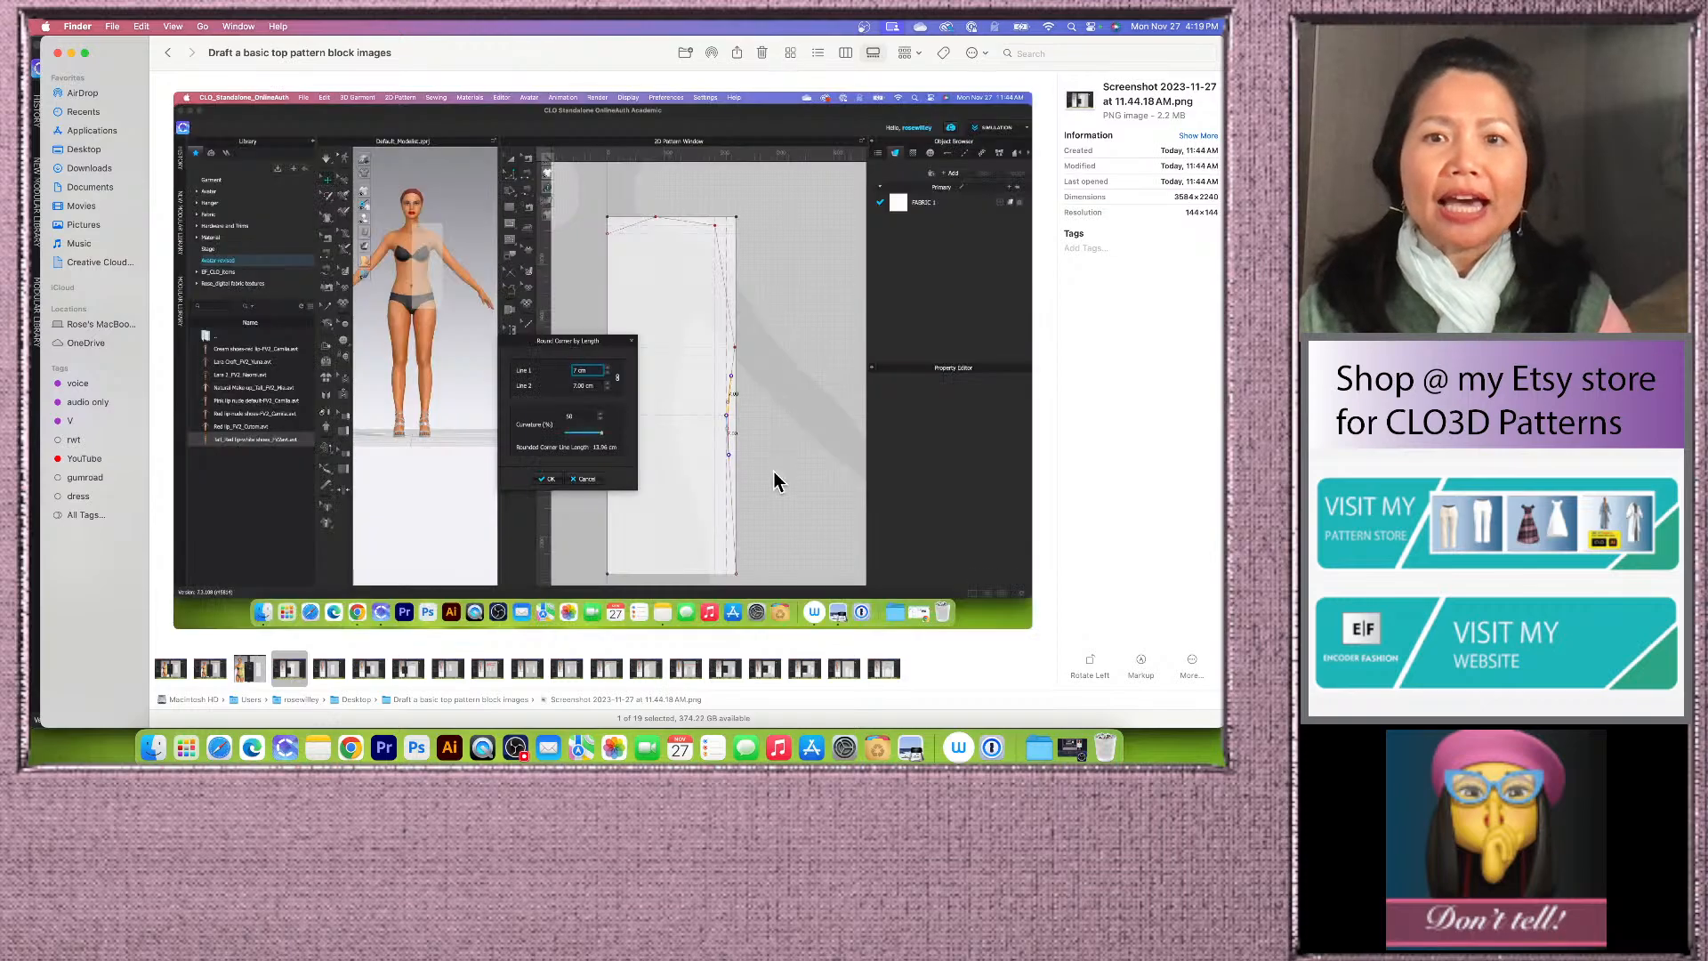
click(342, 672)
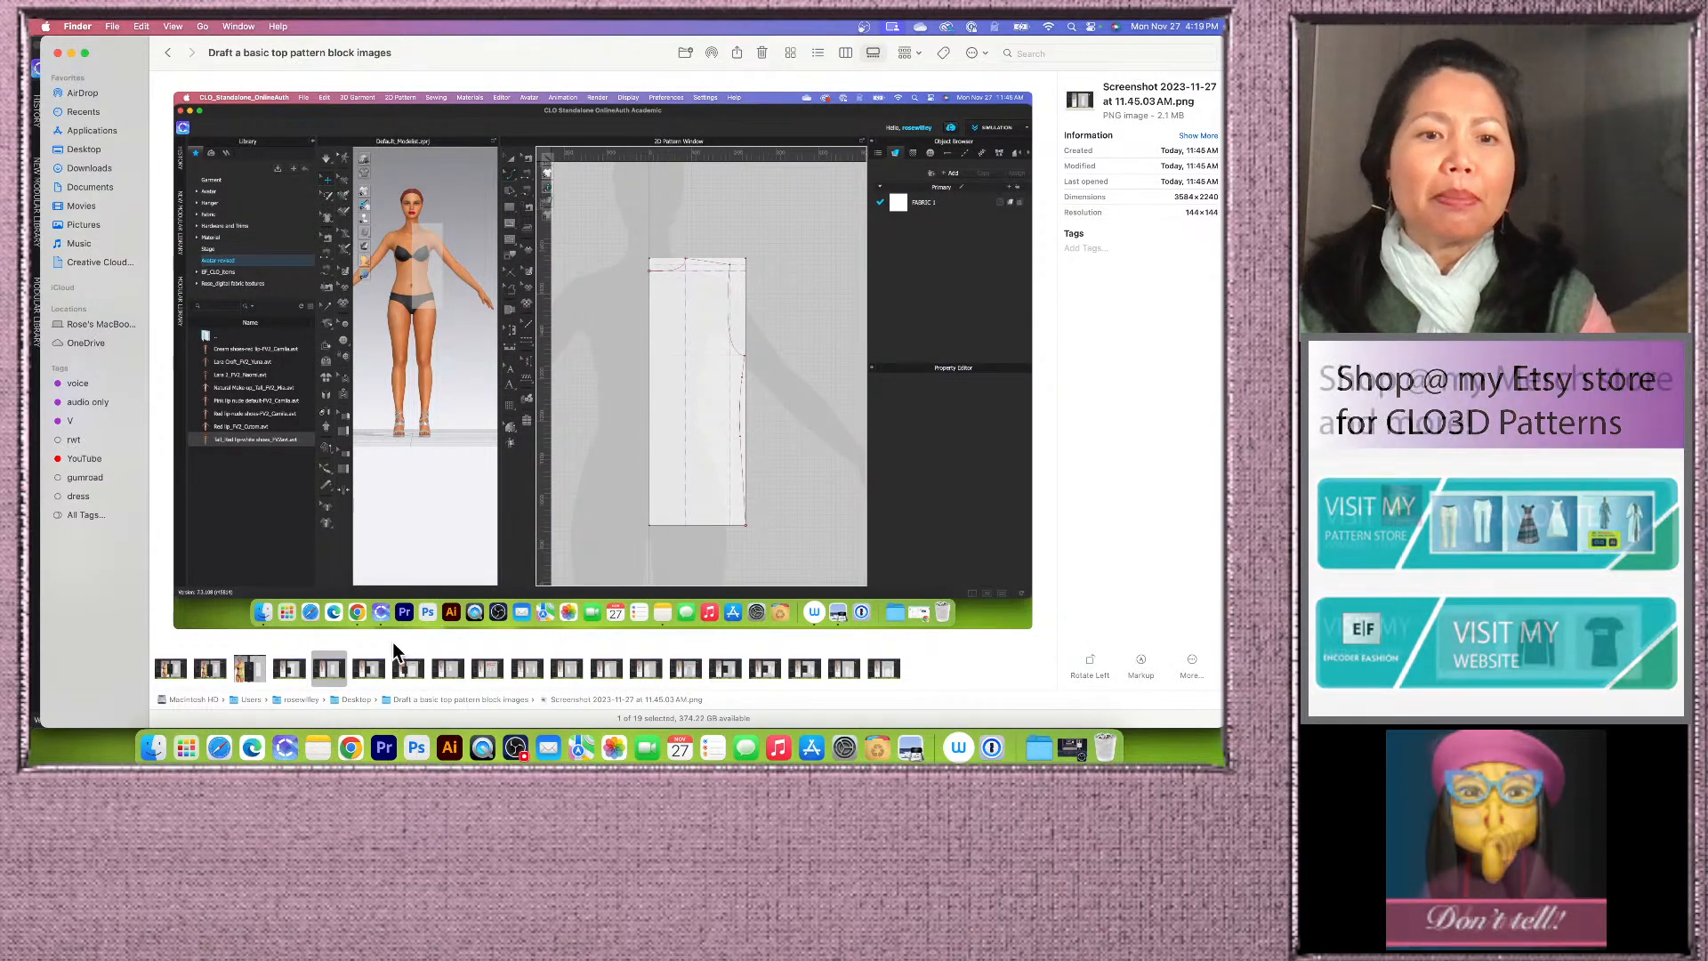
click(369, 669)
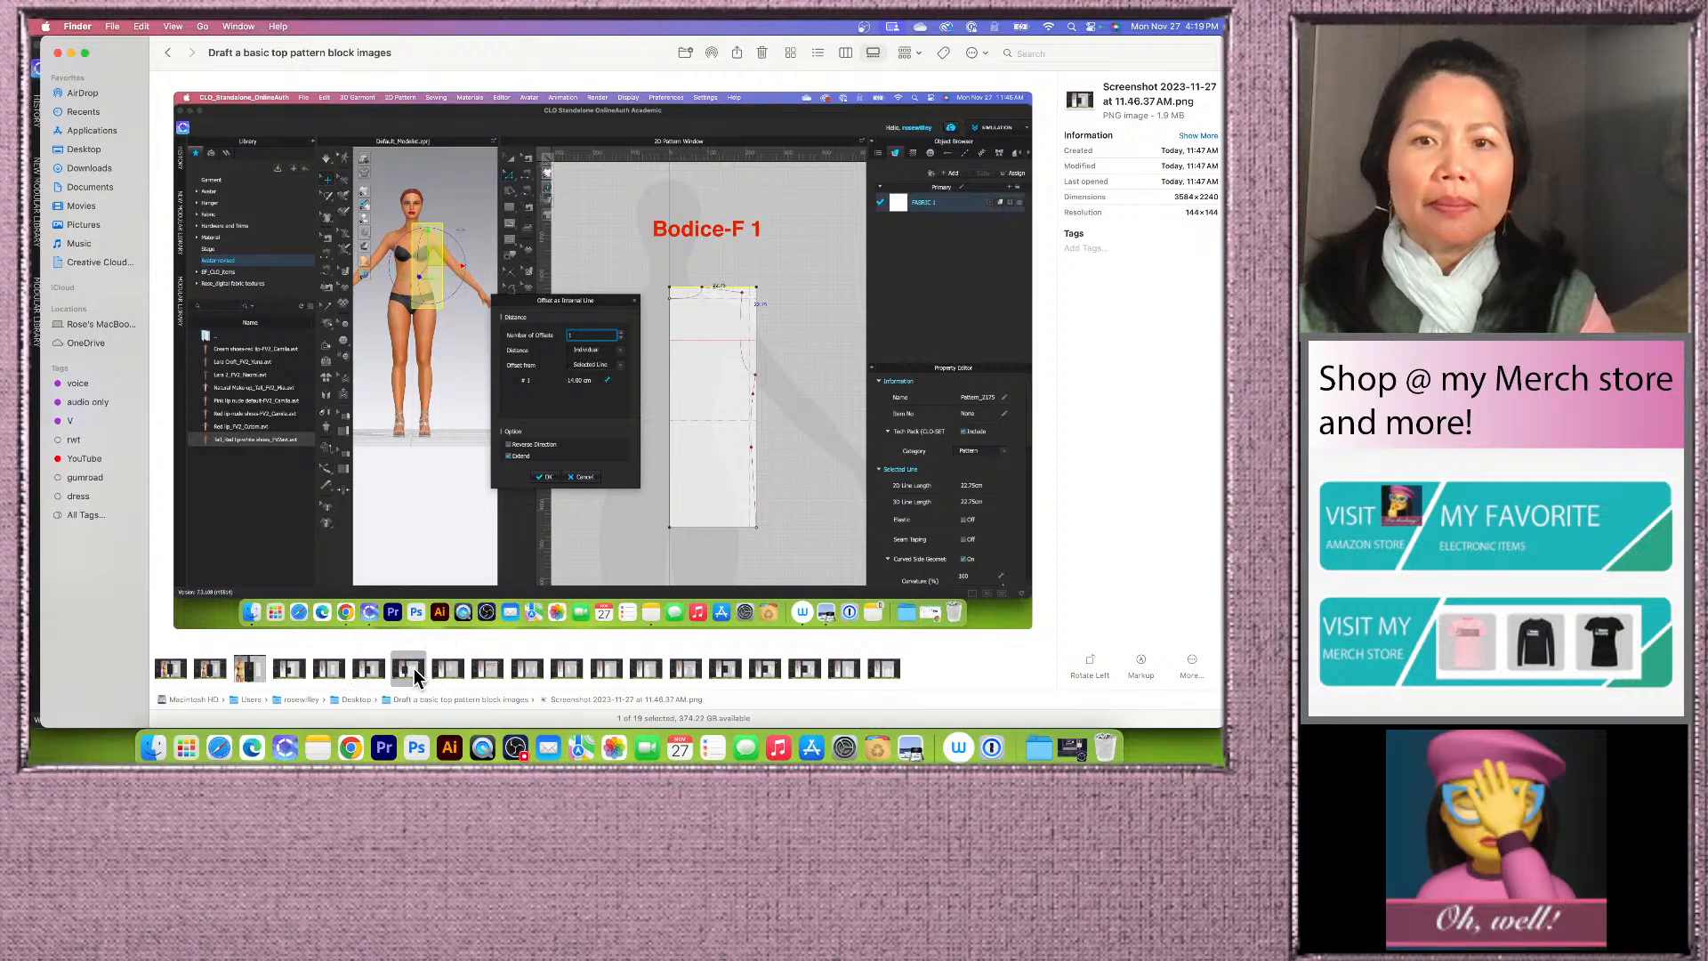
click(447, 669)
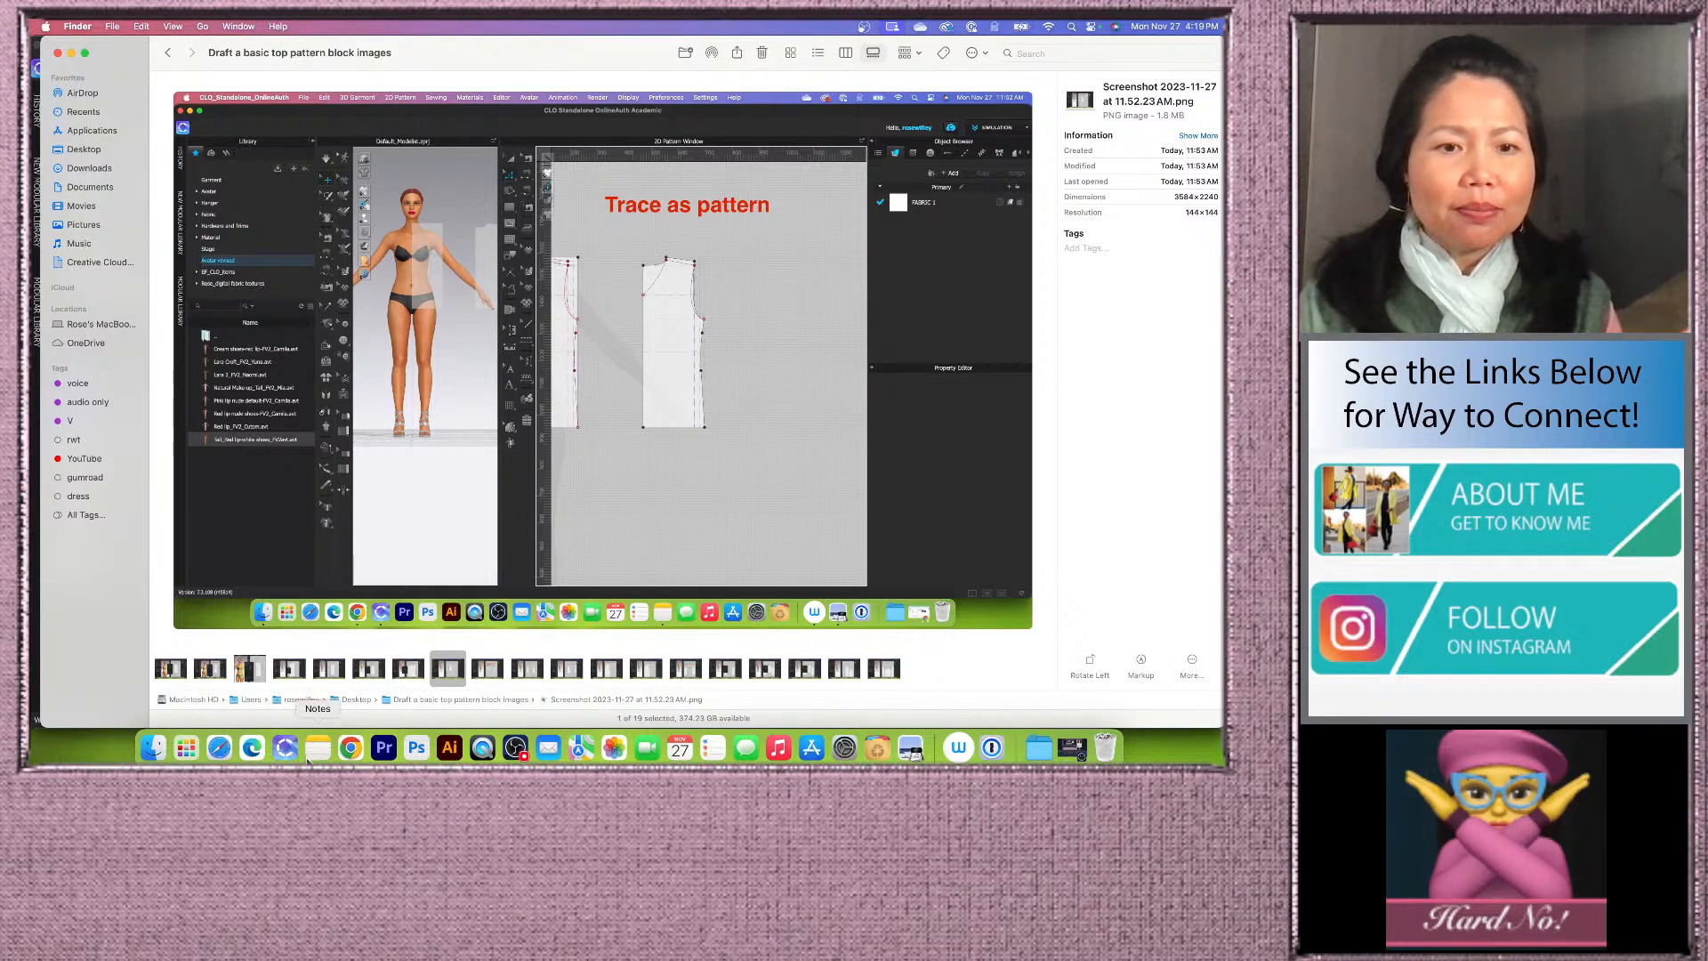
Step: Switch to the Notes app, then to Chrome's YouTube channel membership page and scroll it
click(317, 748)
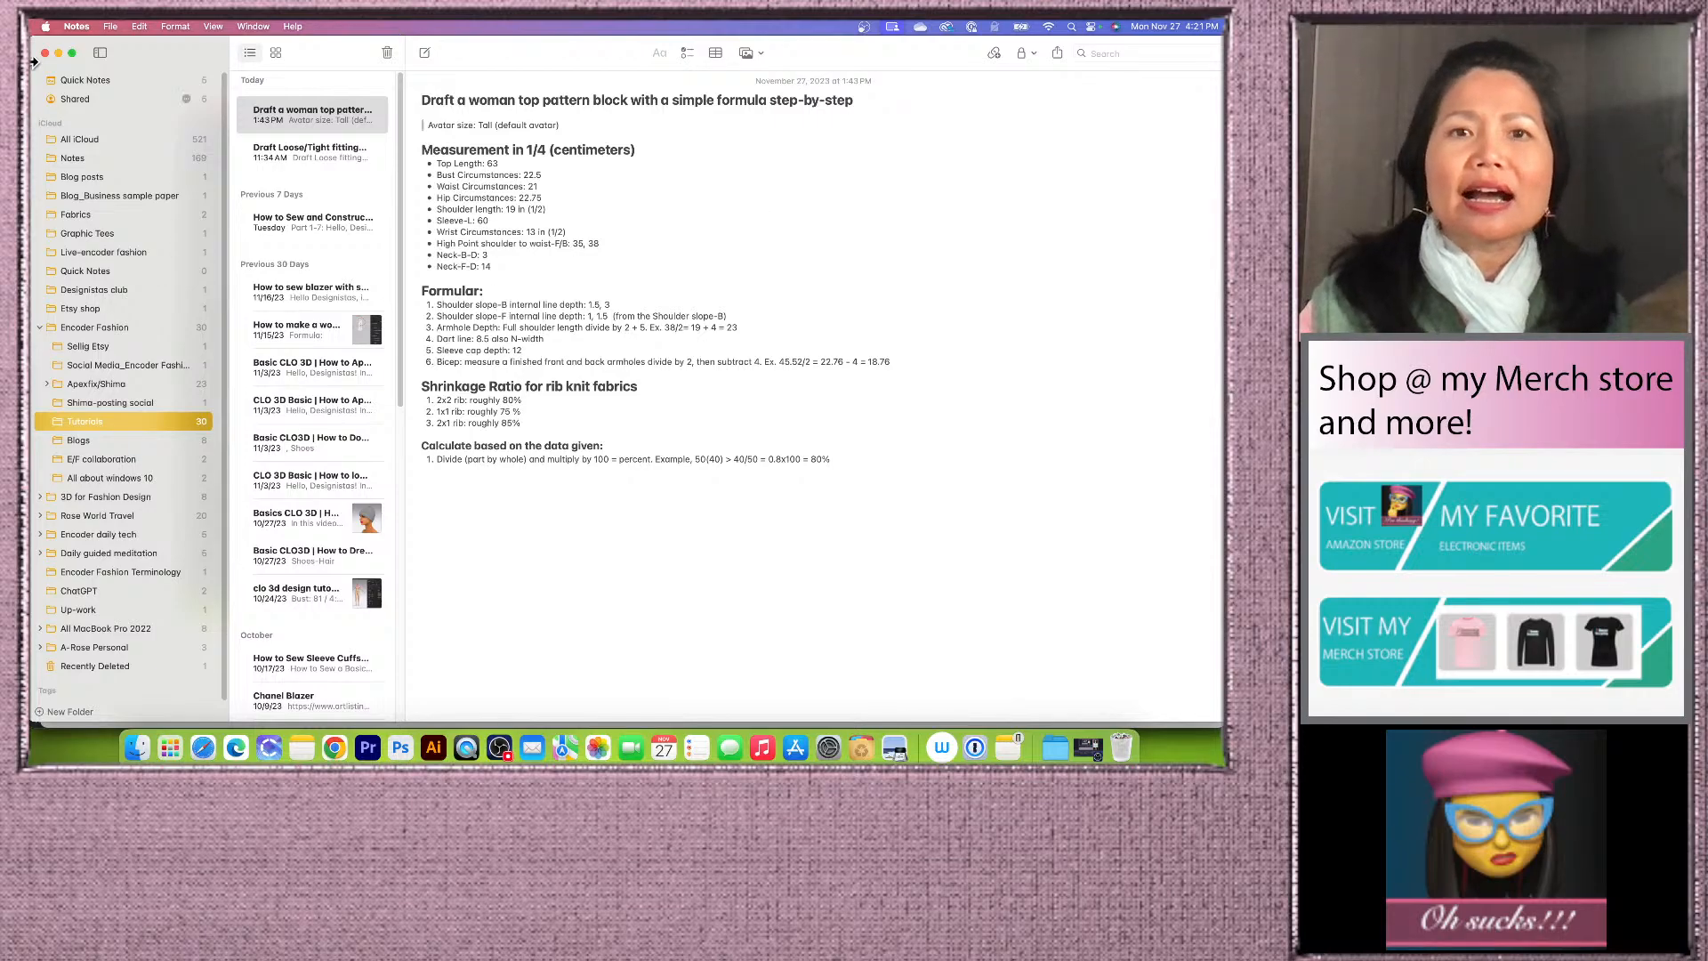
click(334, 750)
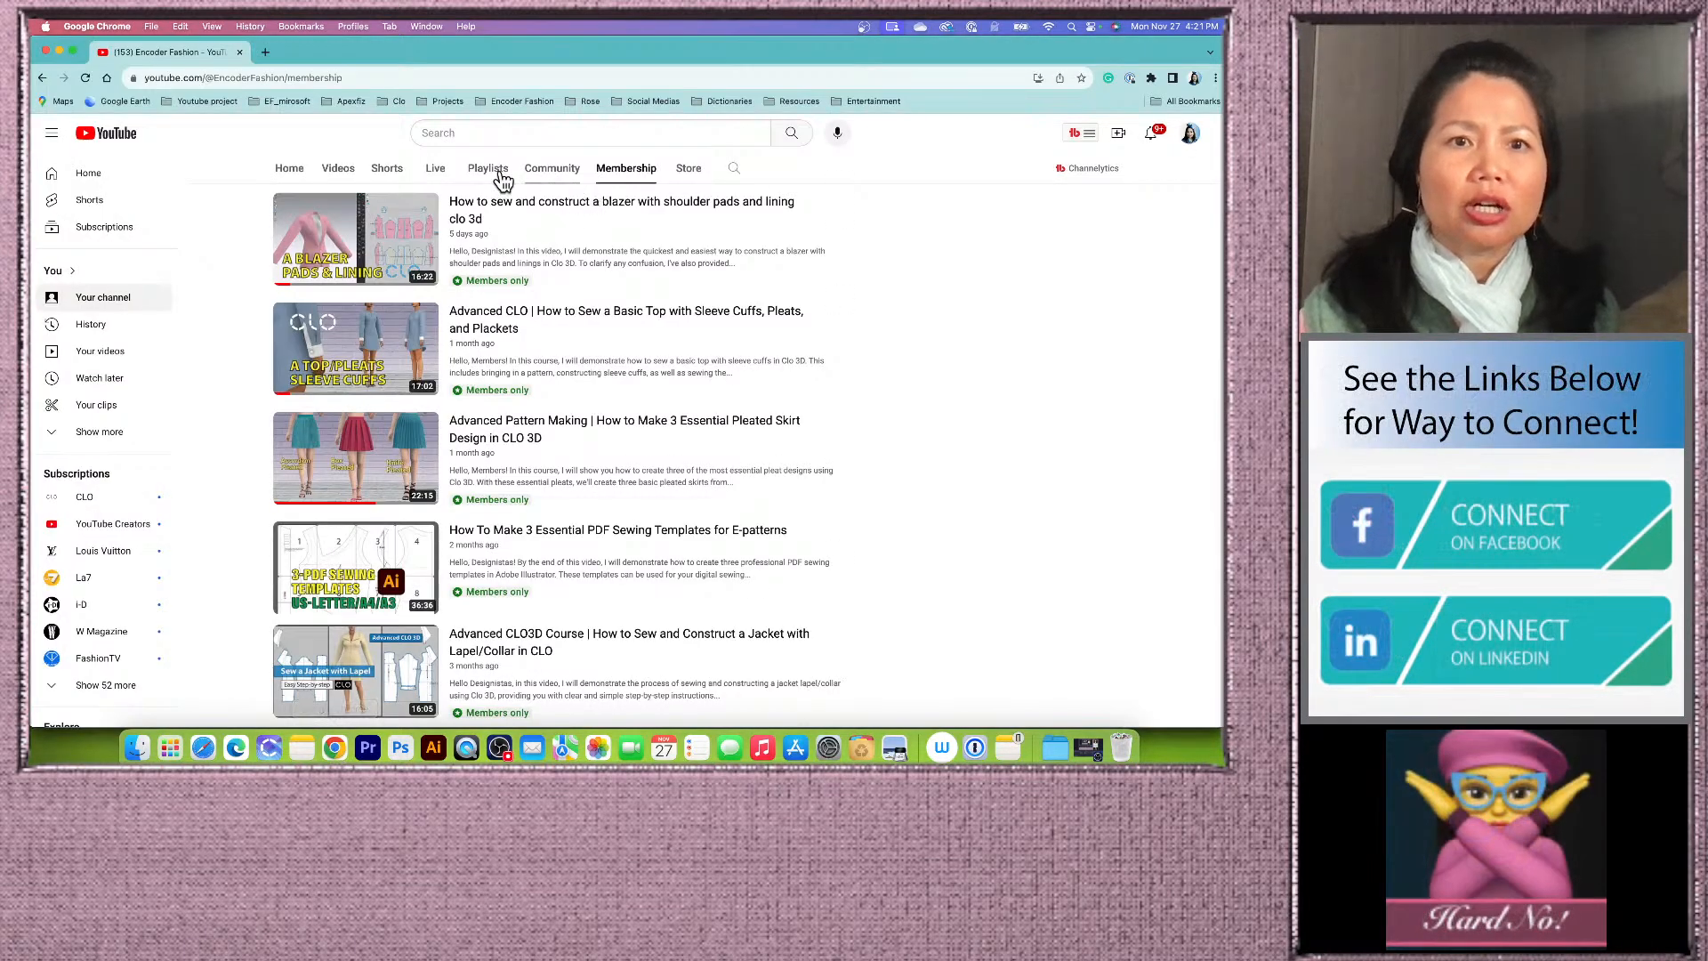
scroll(446, 430, down, 1)
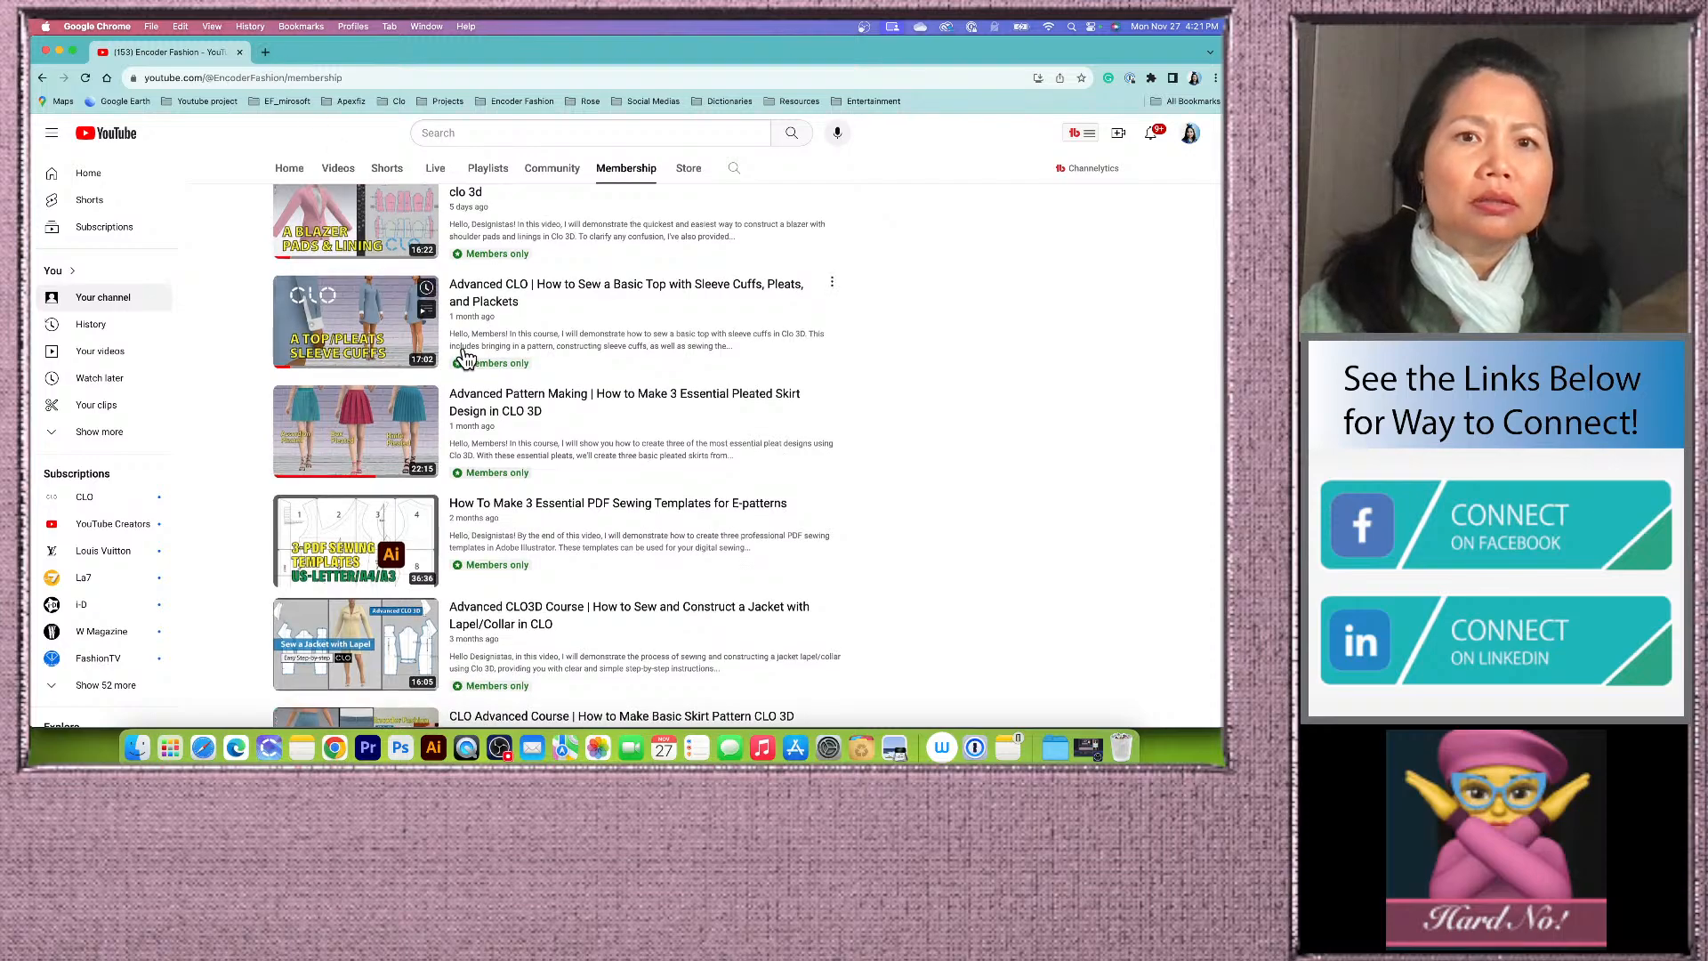
Step: Open a new browser tab and search Google for encoder fashioin
click(270, 52)
click(629, 327)
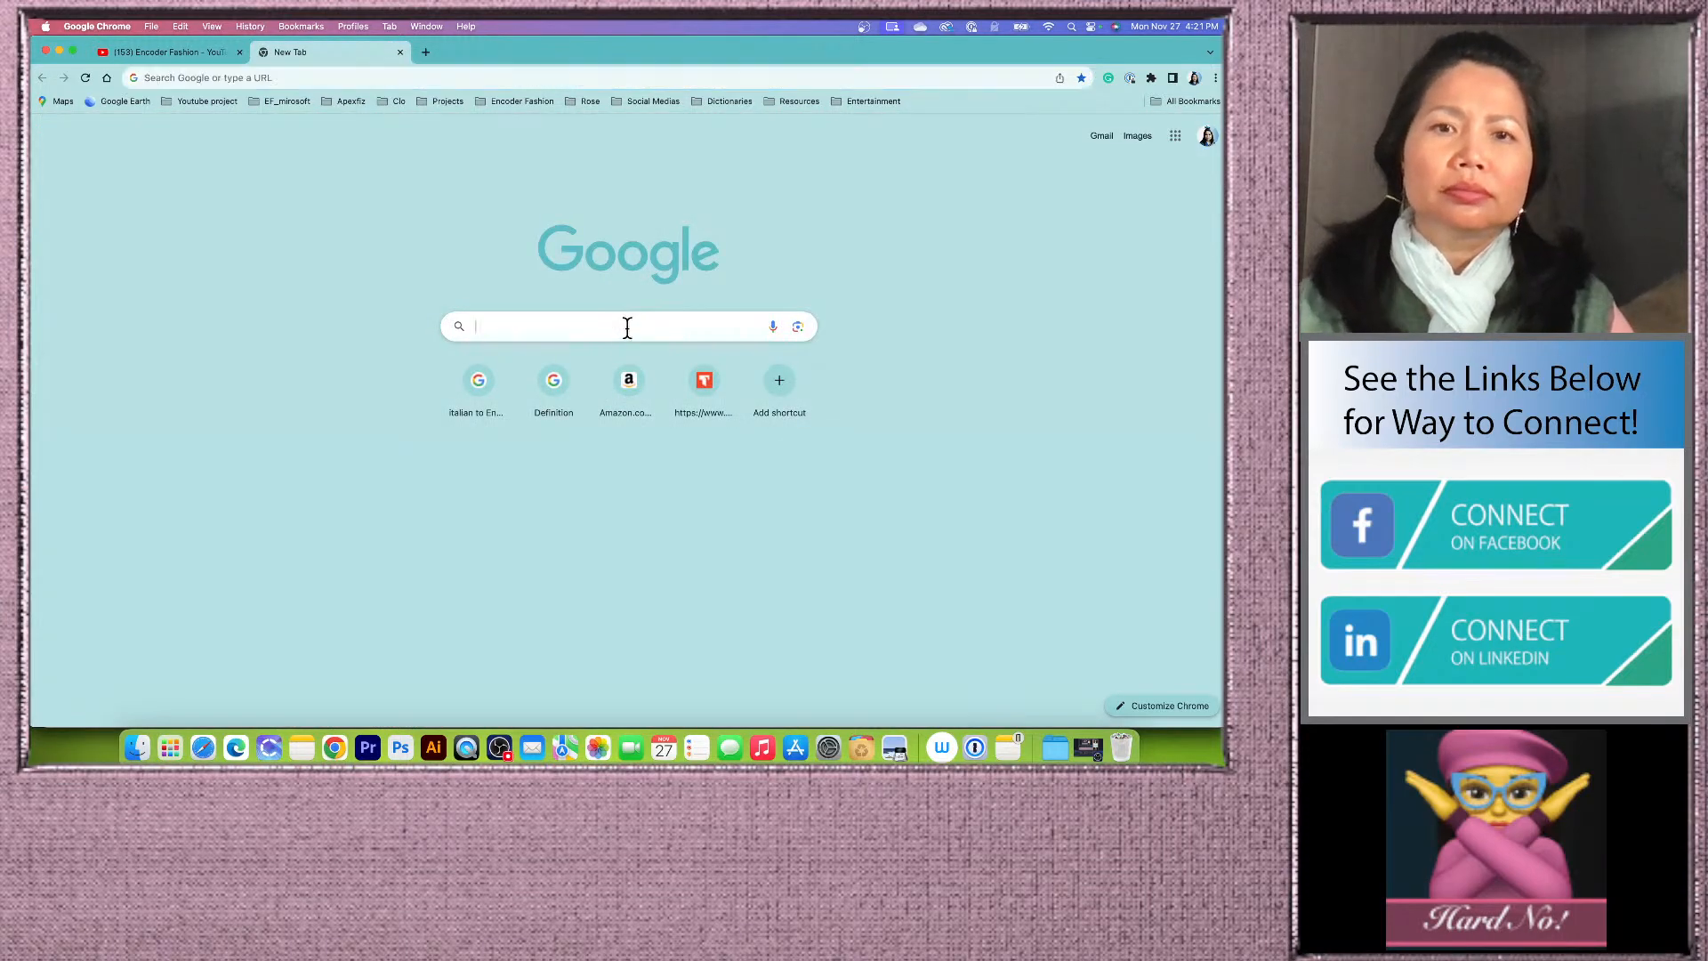
text(encode)
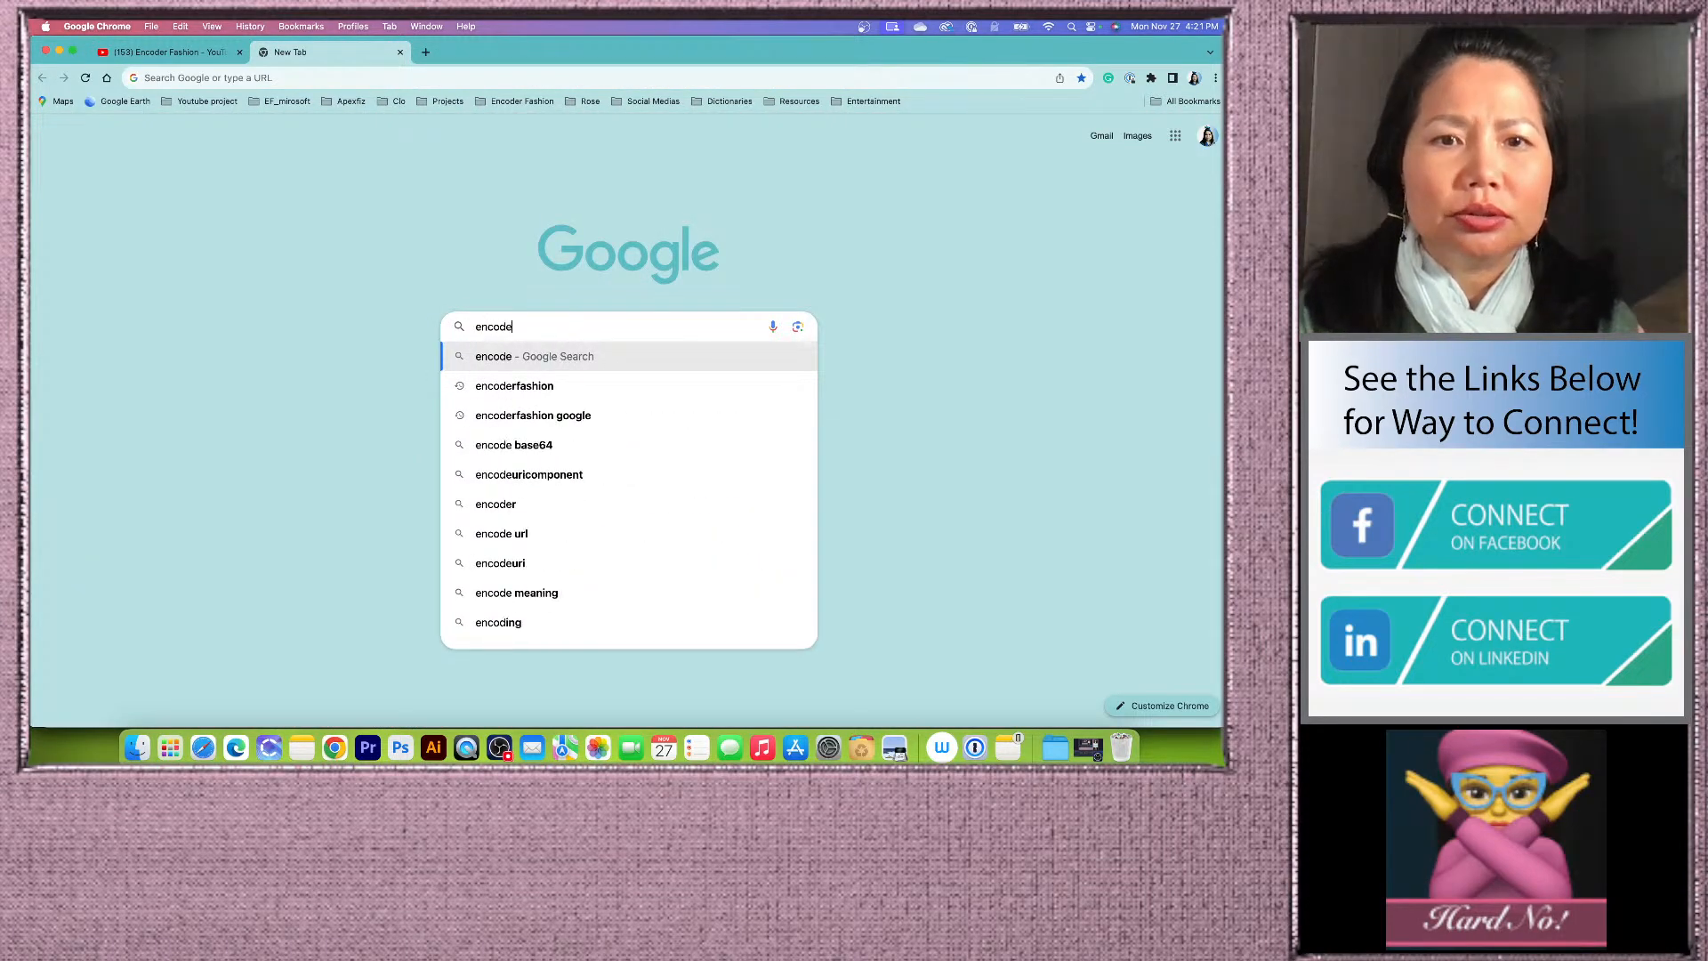
text(r fashioin)
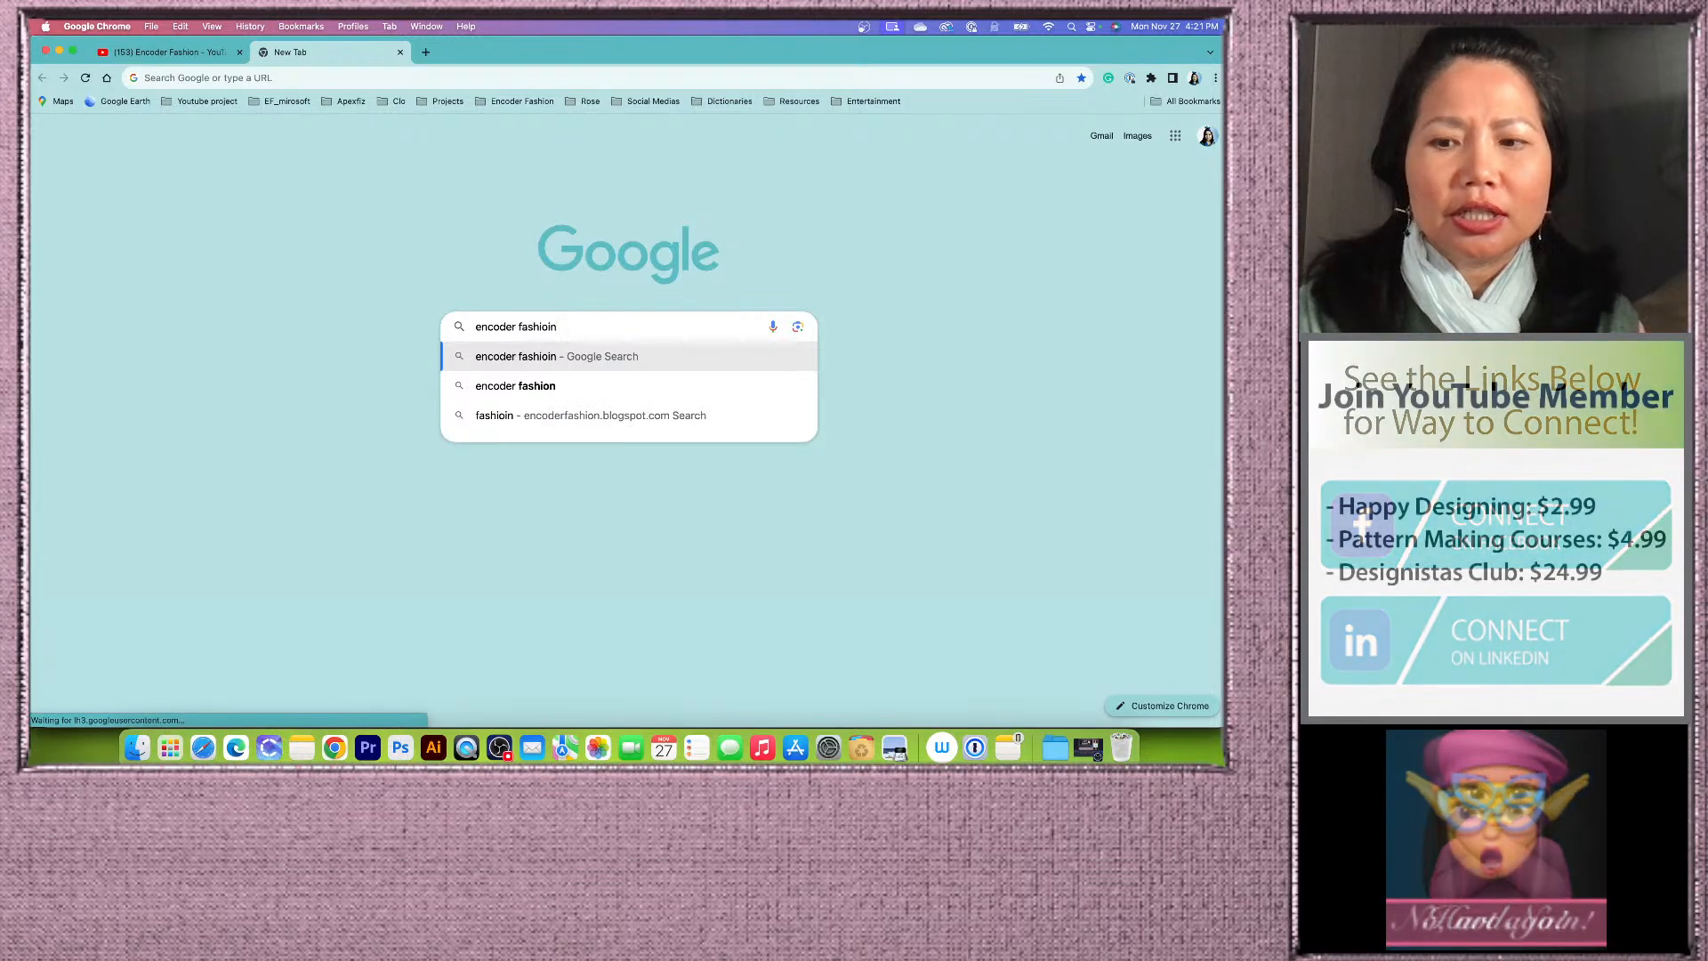
key(Return)
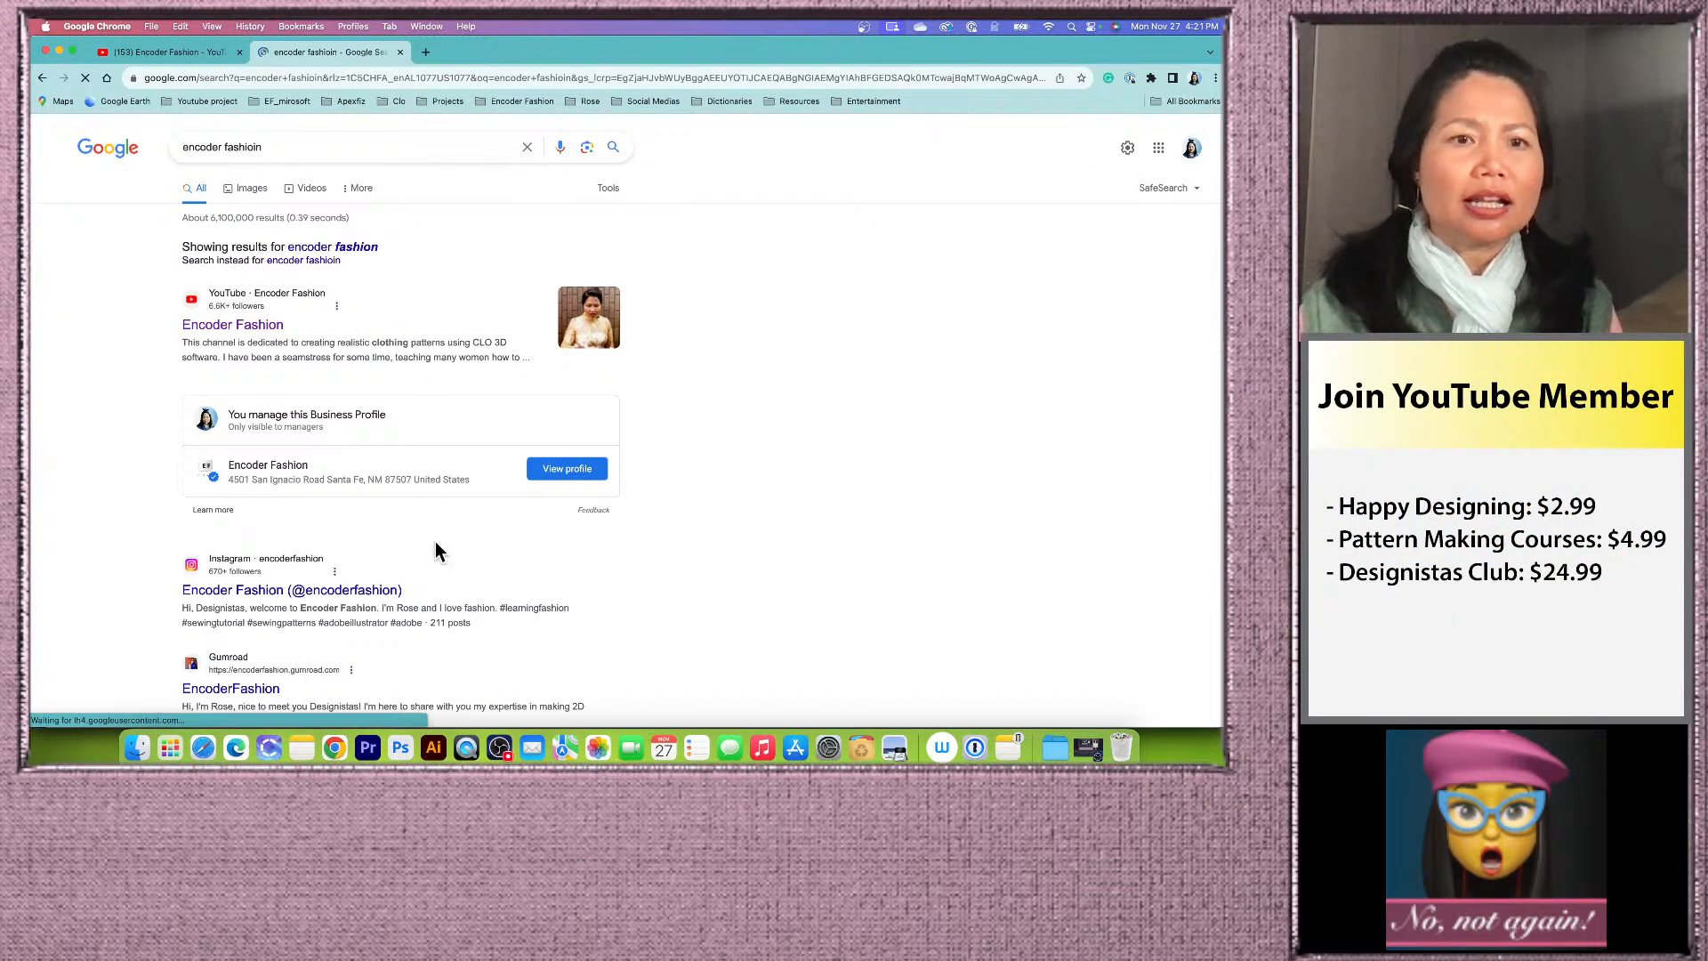
Step: Scroll through the Google search results for the channel
scroll(445, 552, down, 2)
scroll(470, 580, down, 5)
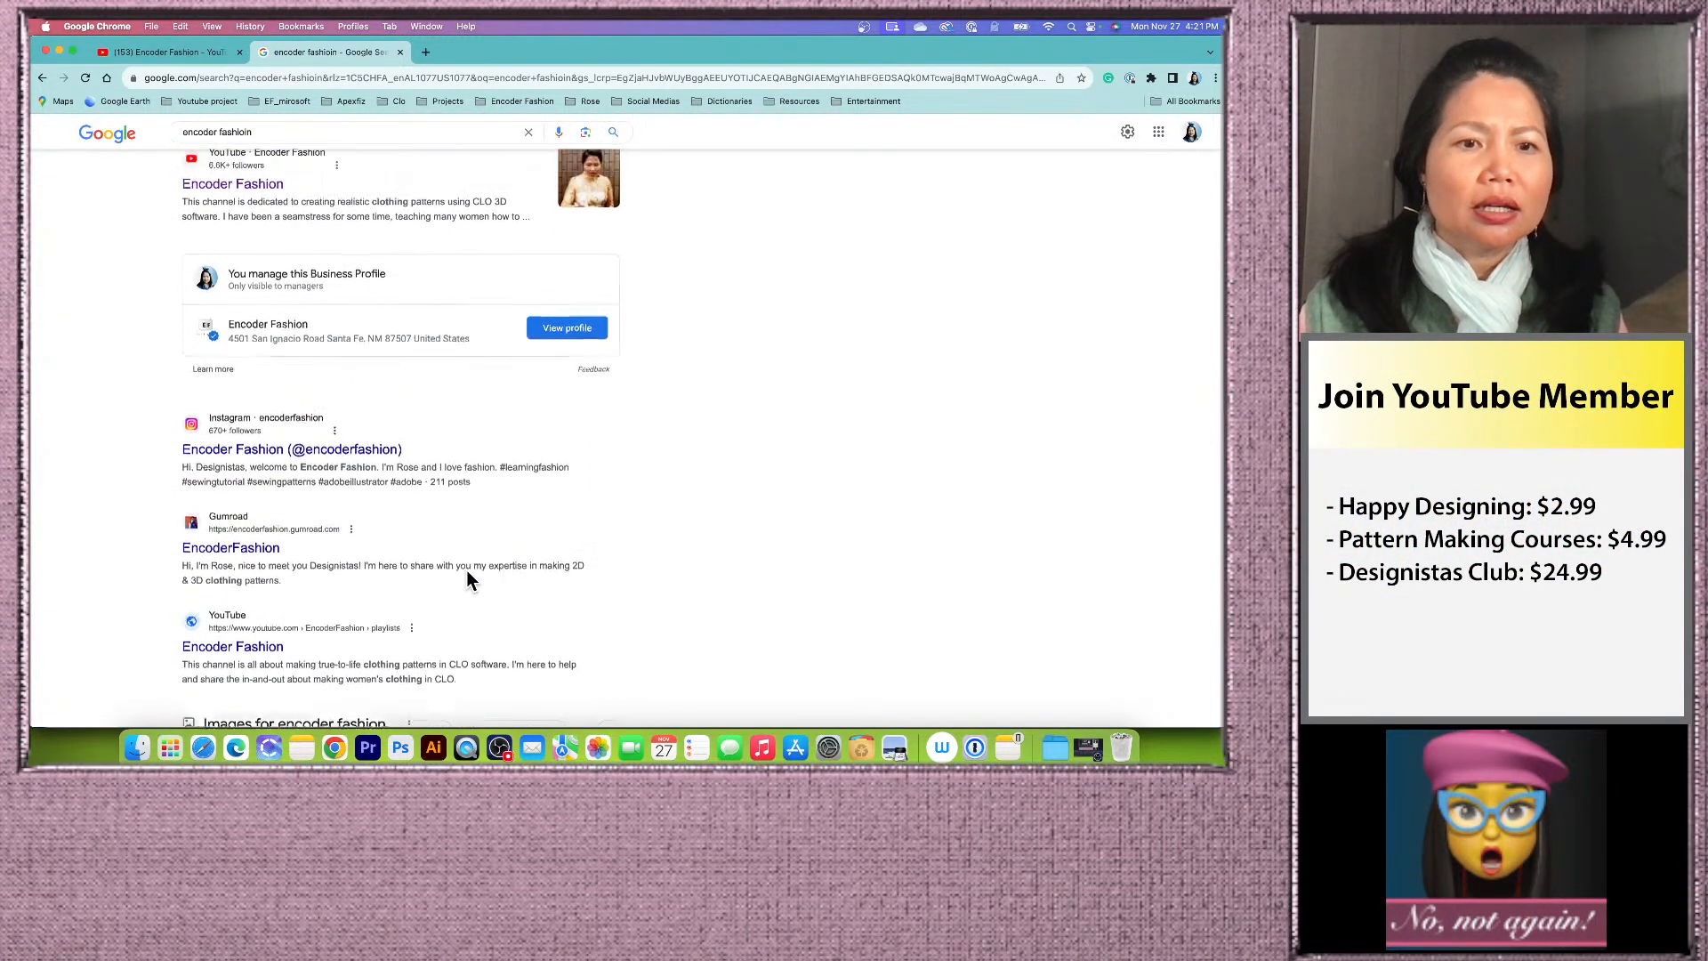
scroll(469, 577, down, 5)
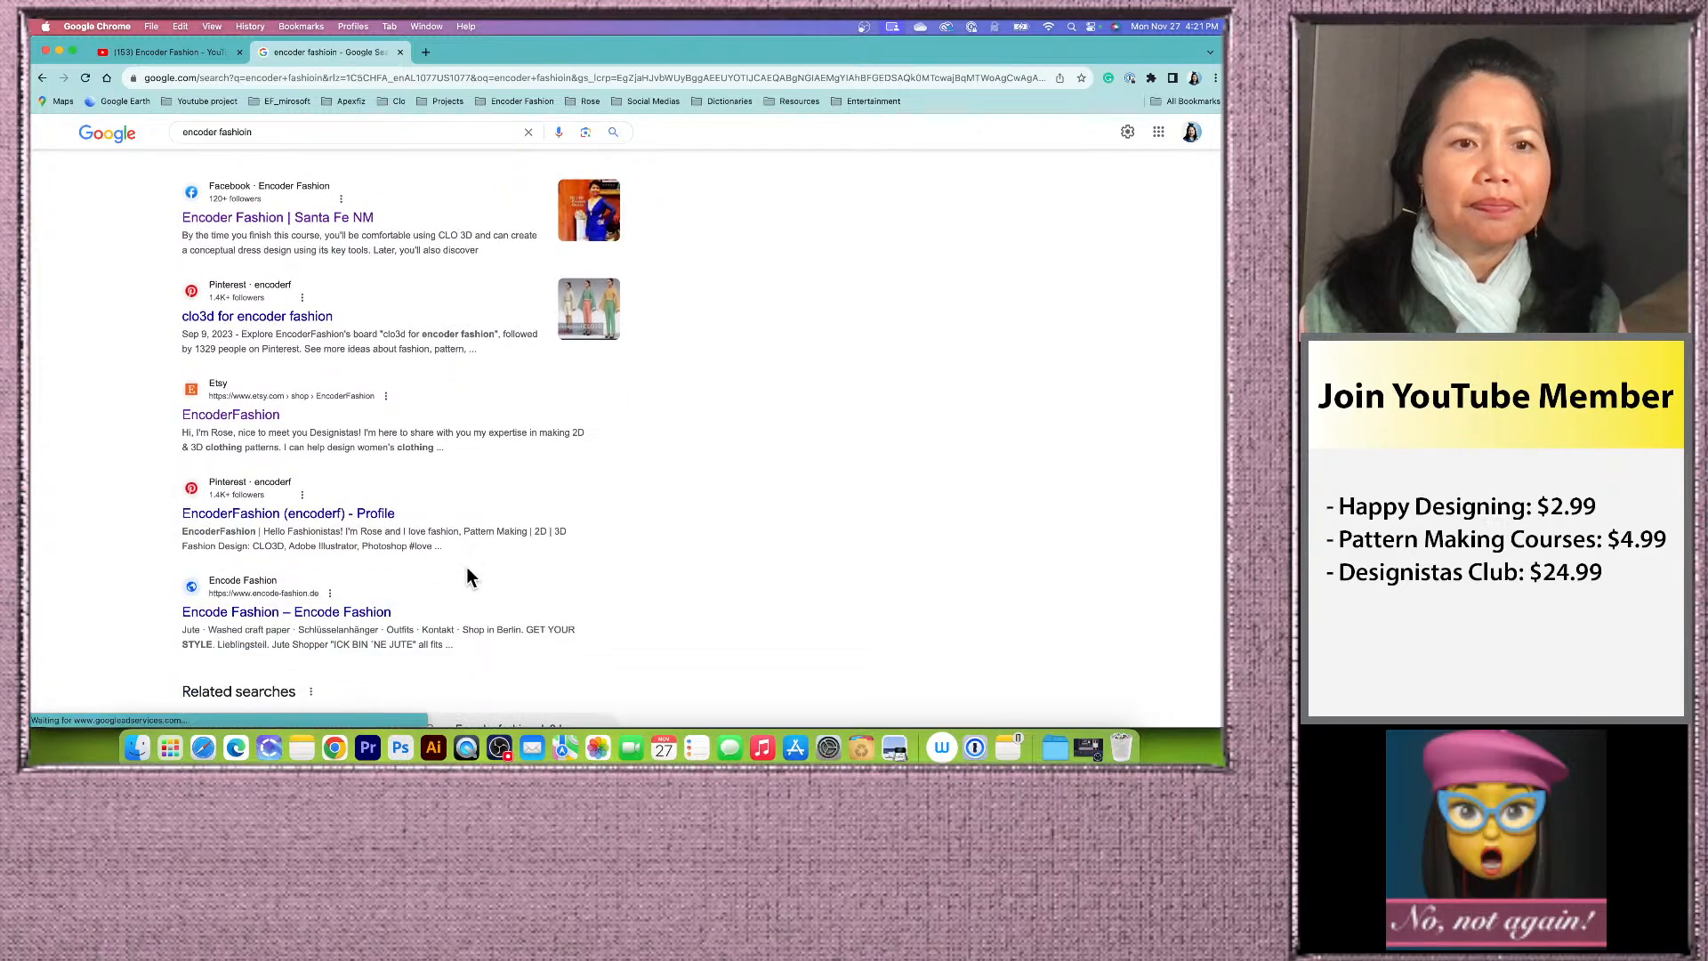
scroll(469, 576, up, 5)
scroll(468, 577, down, 3)
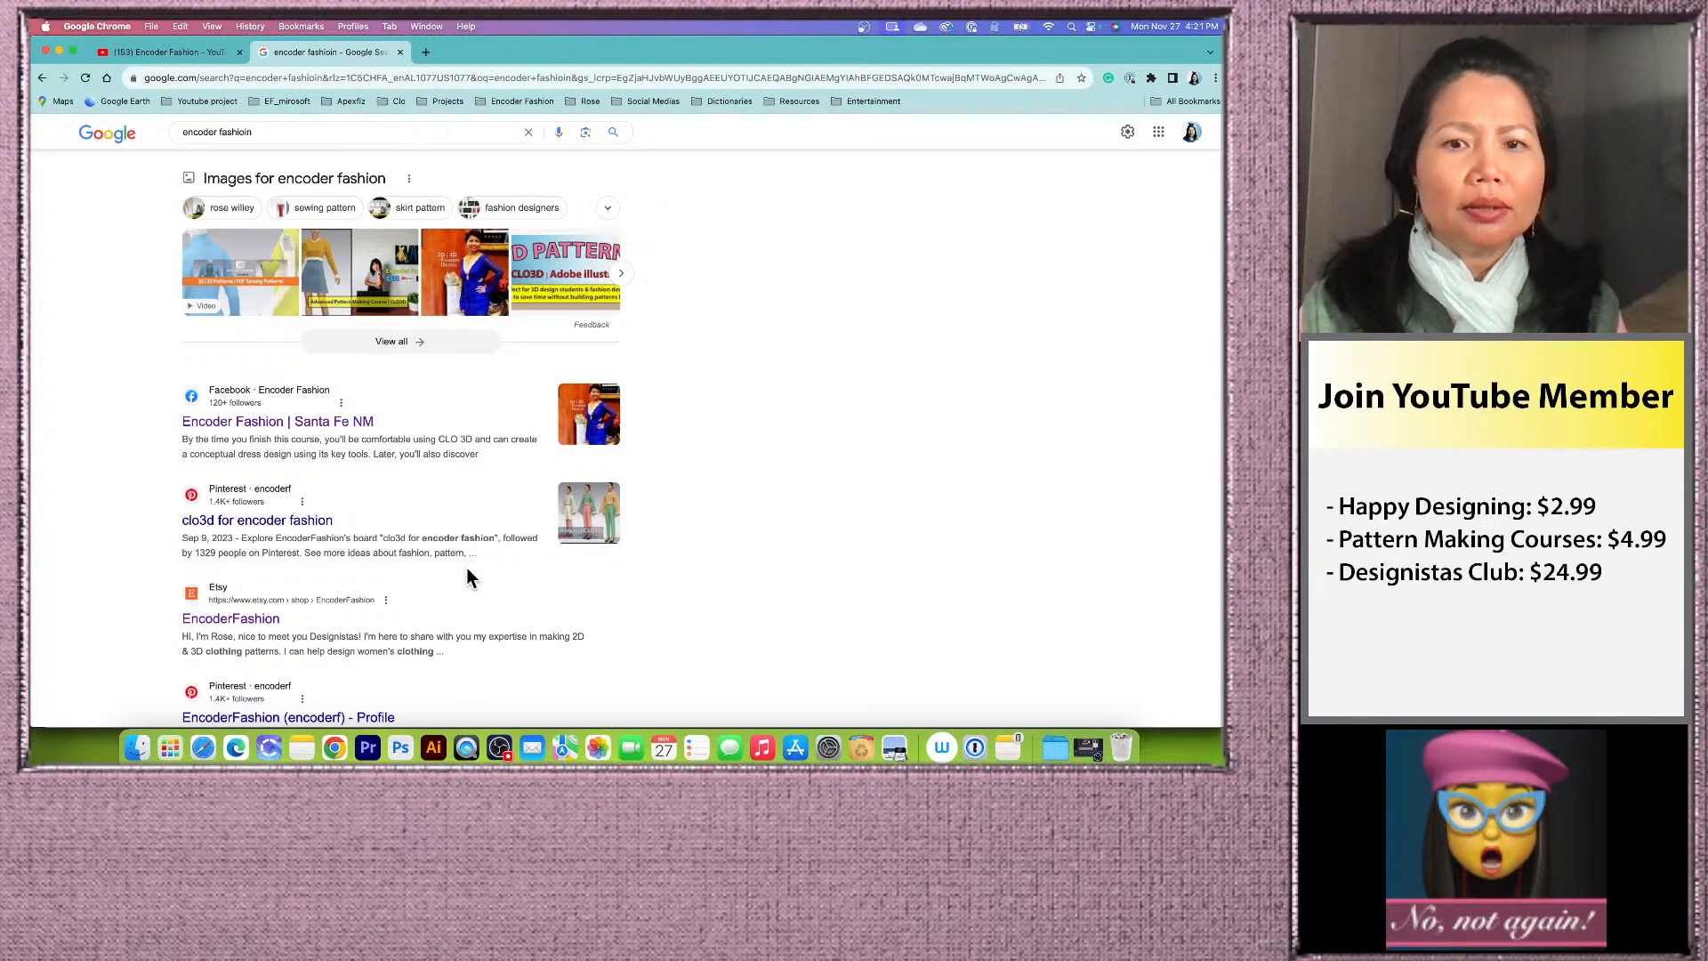
scroll(475, 538, up, 8)
scroll(475, 538, down, 6)
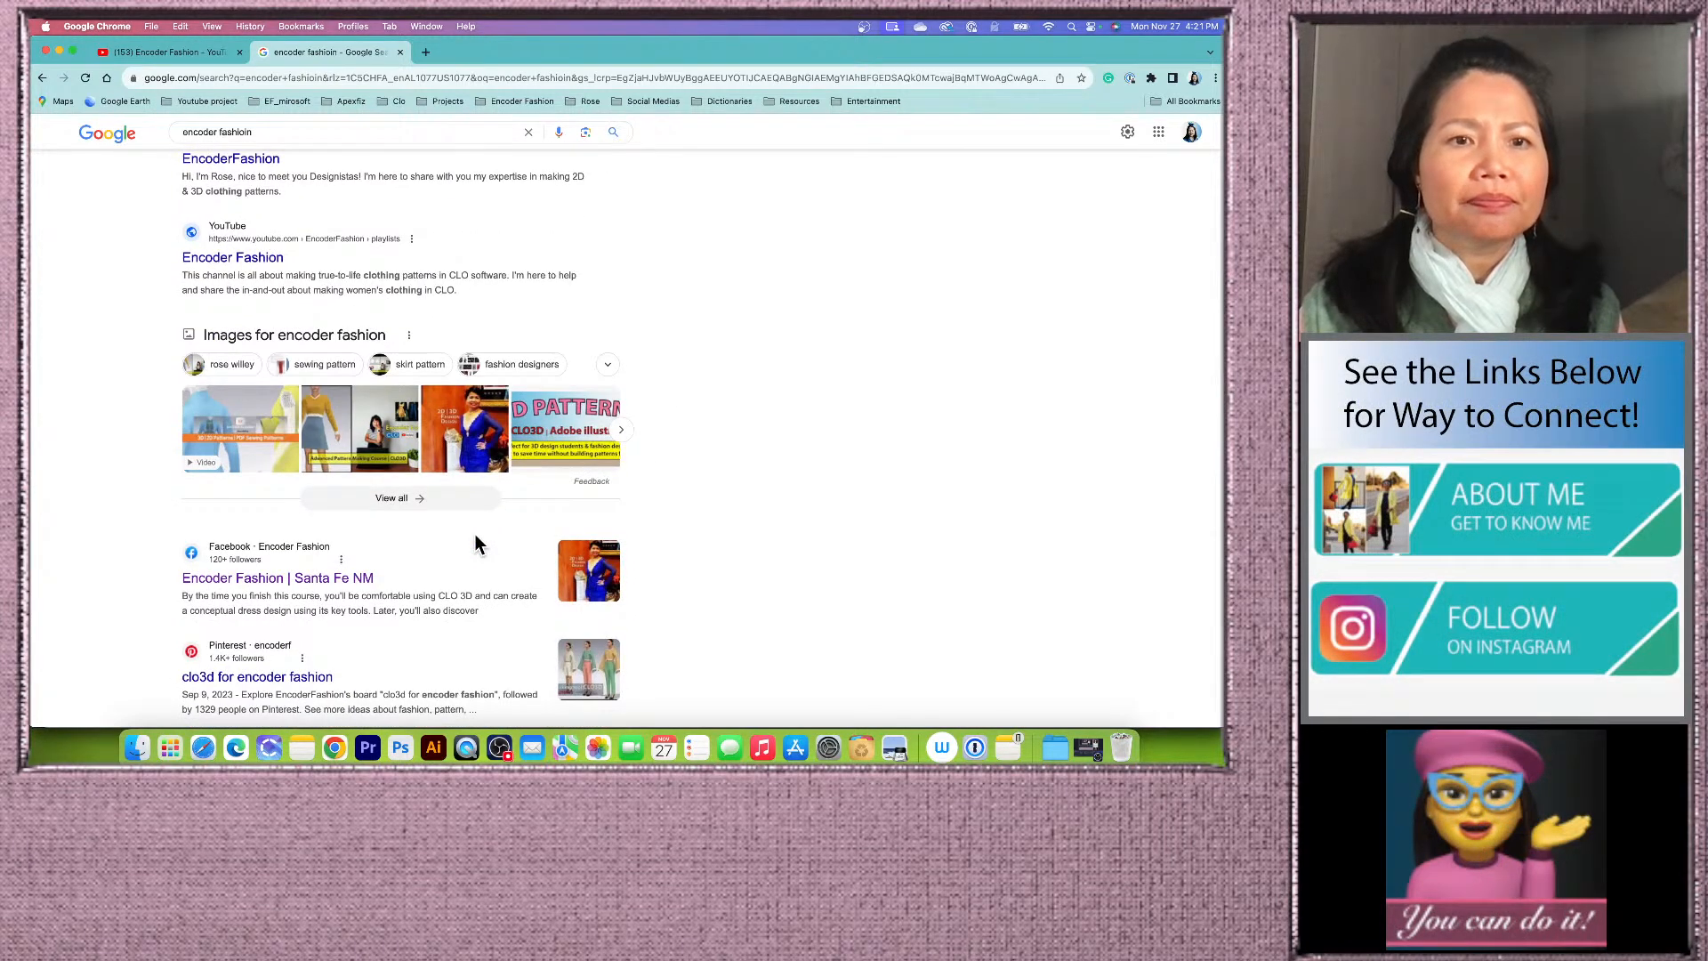
scroll(475, 538, up, 7)
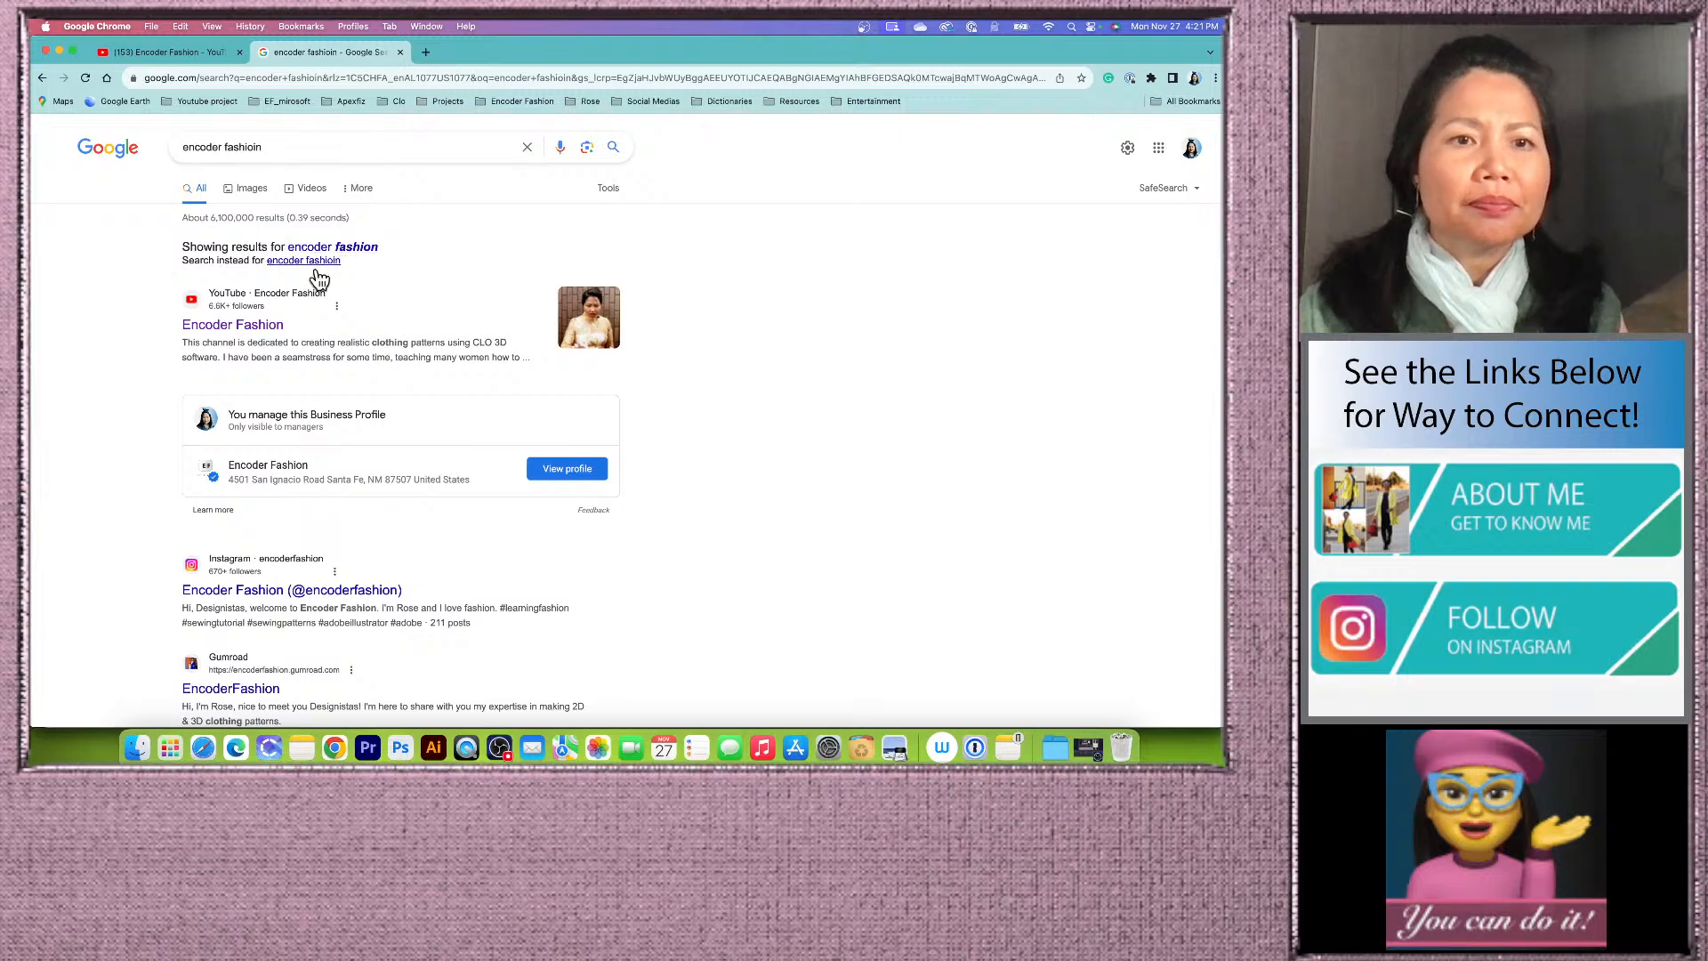
Step: Open the Encoder Fashion YouTube channel result in a new tab and close that tab again
click(265, 328)
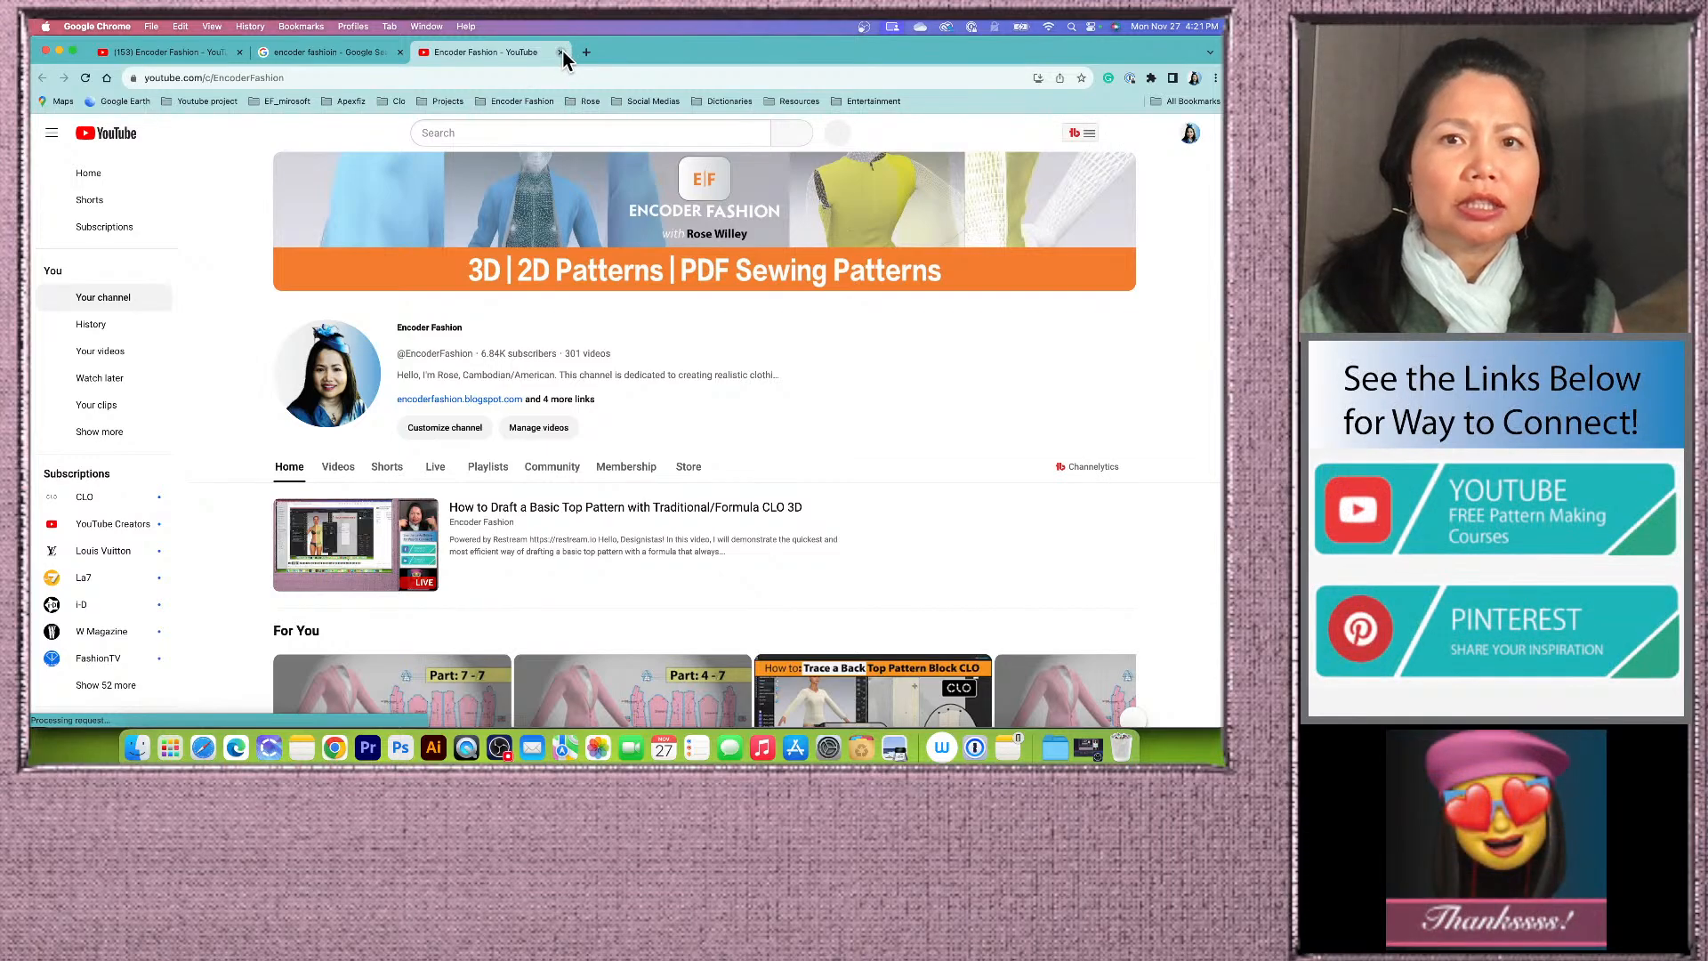
click(560, 52)
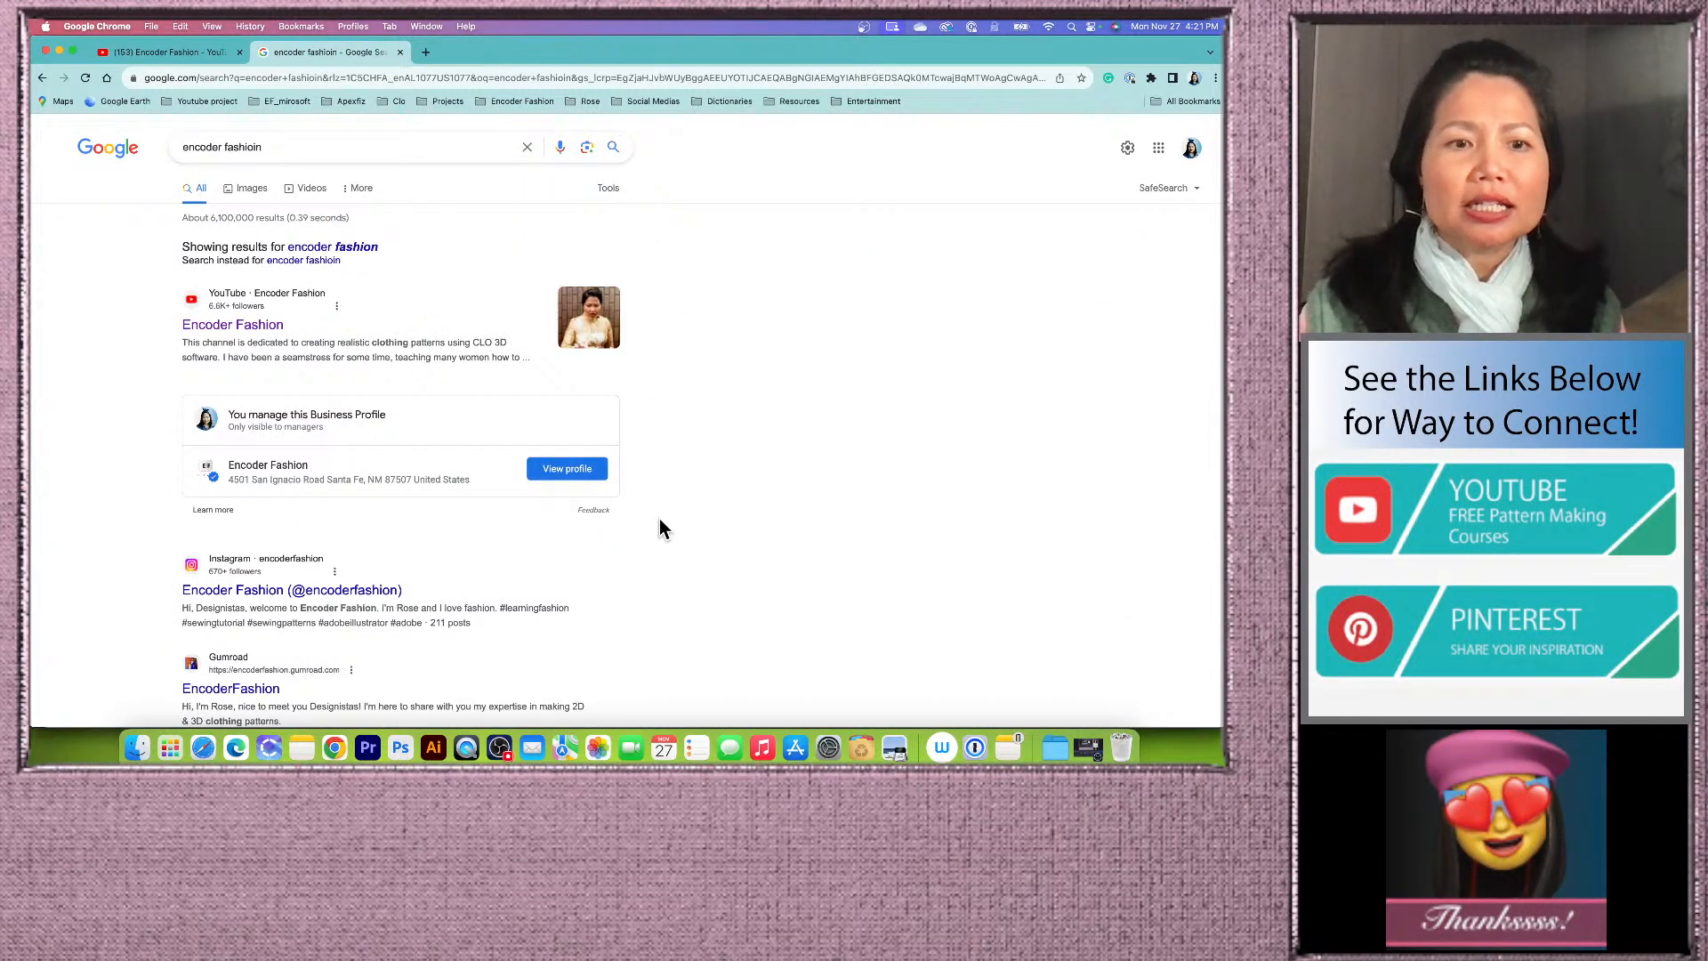
Step: Open the Encoder Fashion business profile and browse the owner's photos
scroll(659, 520, down, 1)
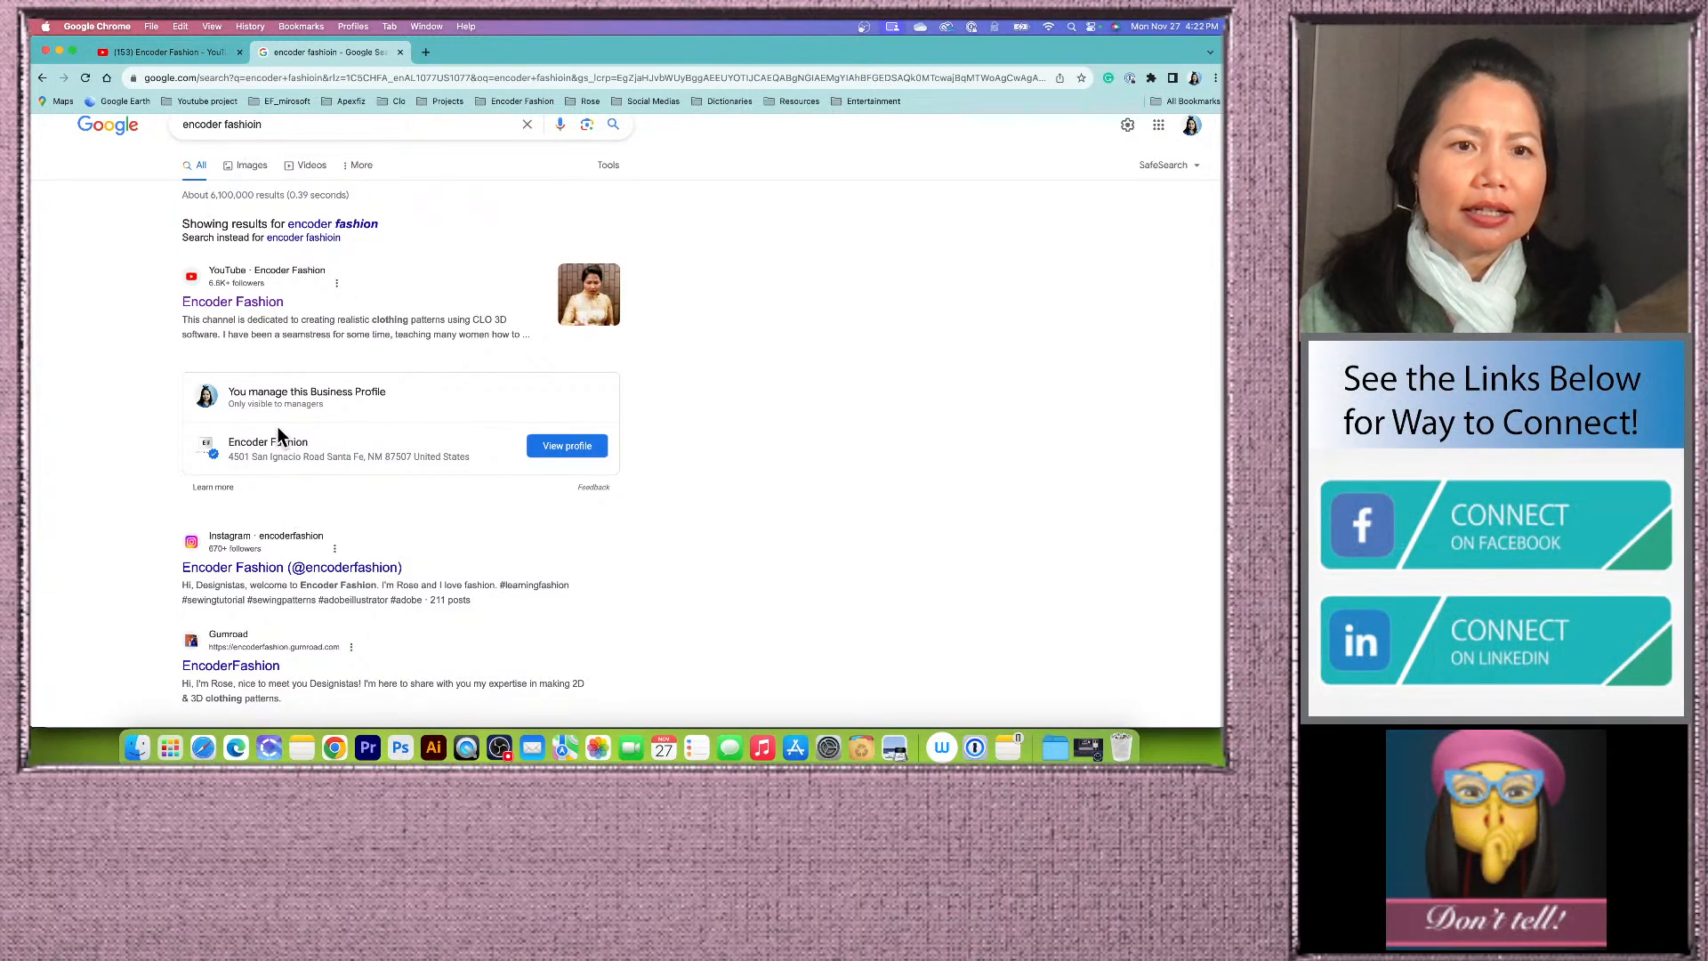
click(570, 447)
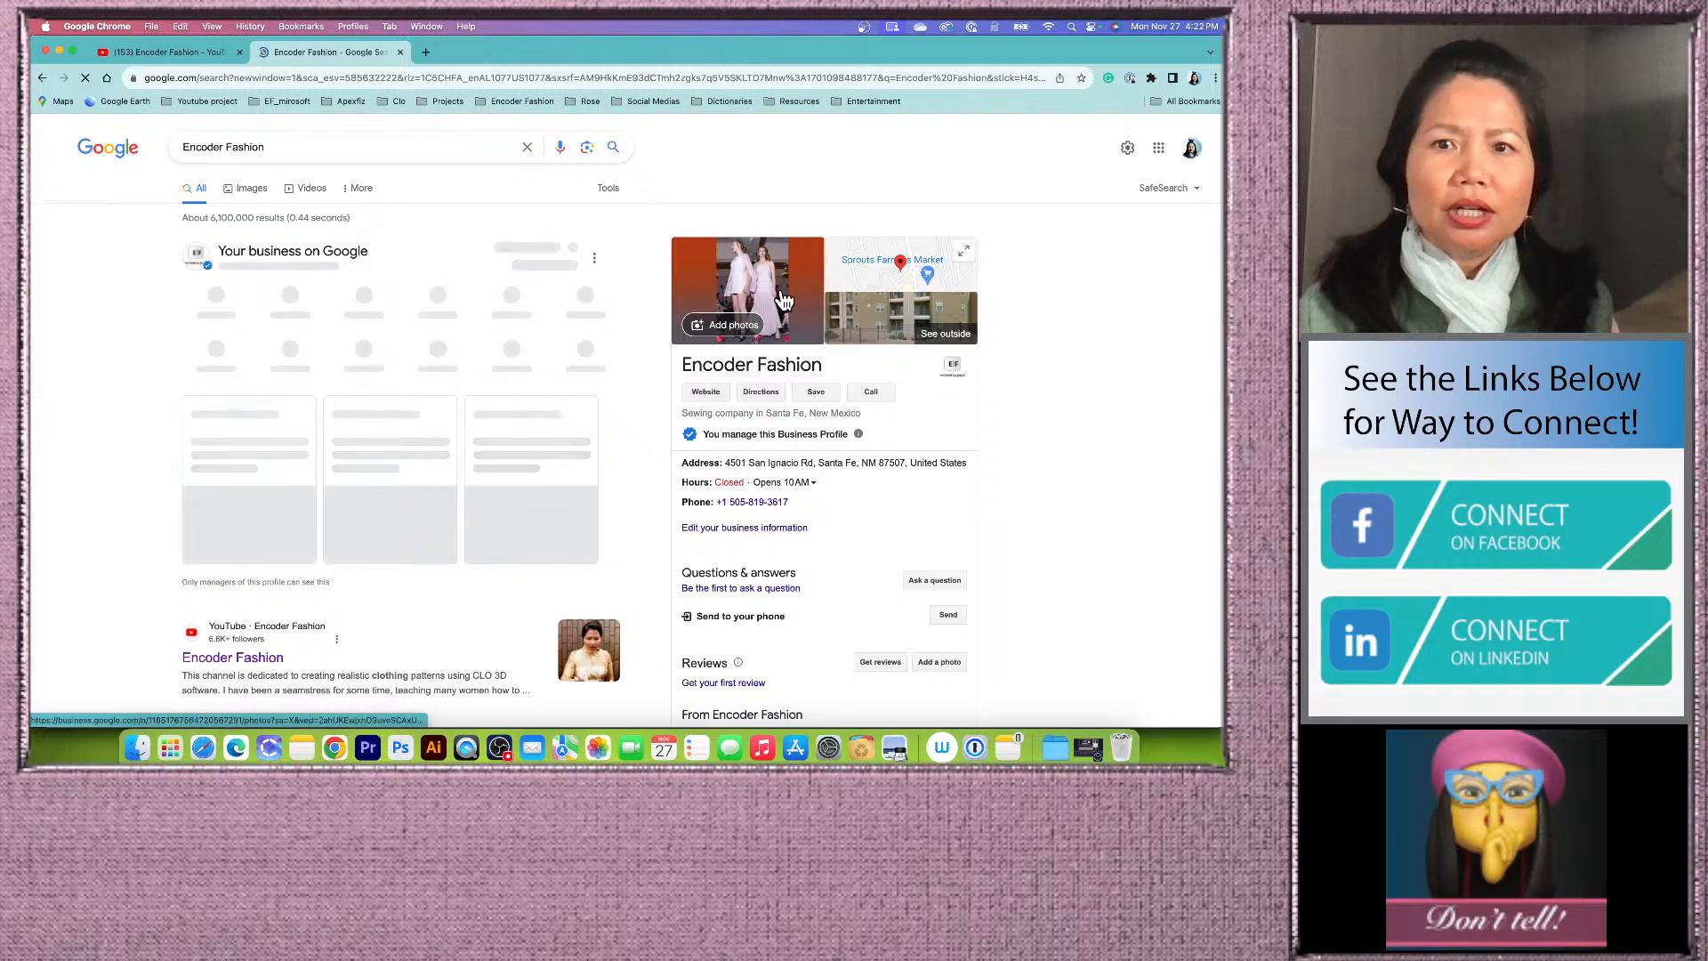
click(758, 274)
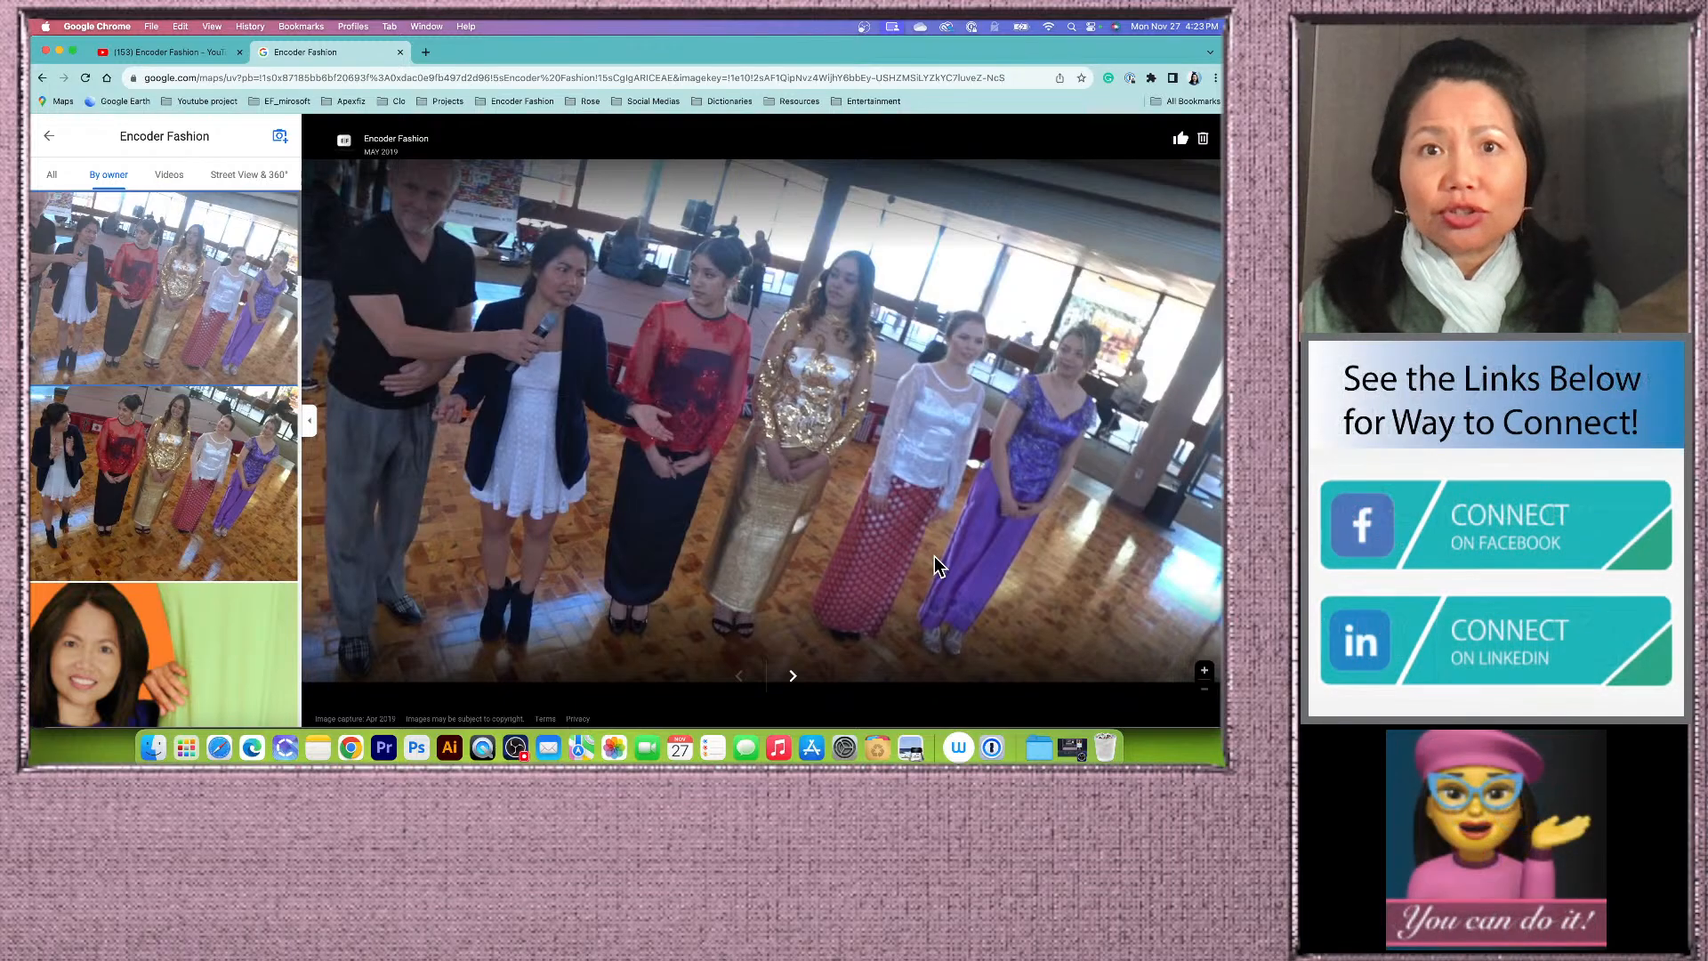
click(240, 562)
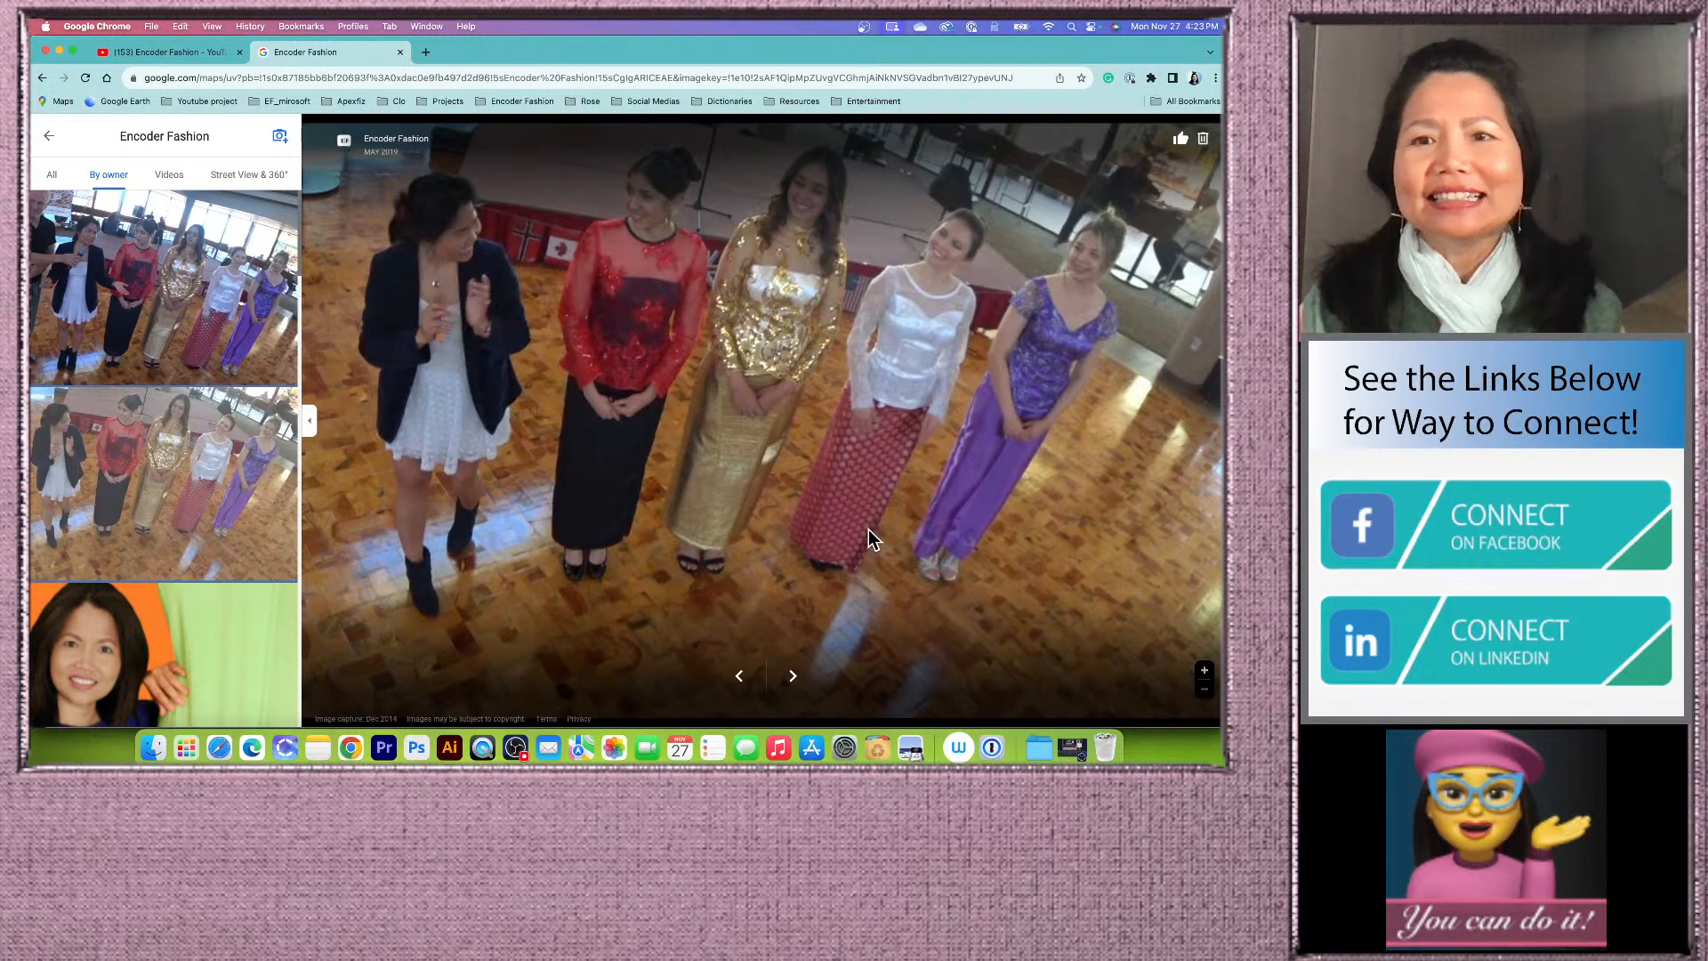
click(257, 648)
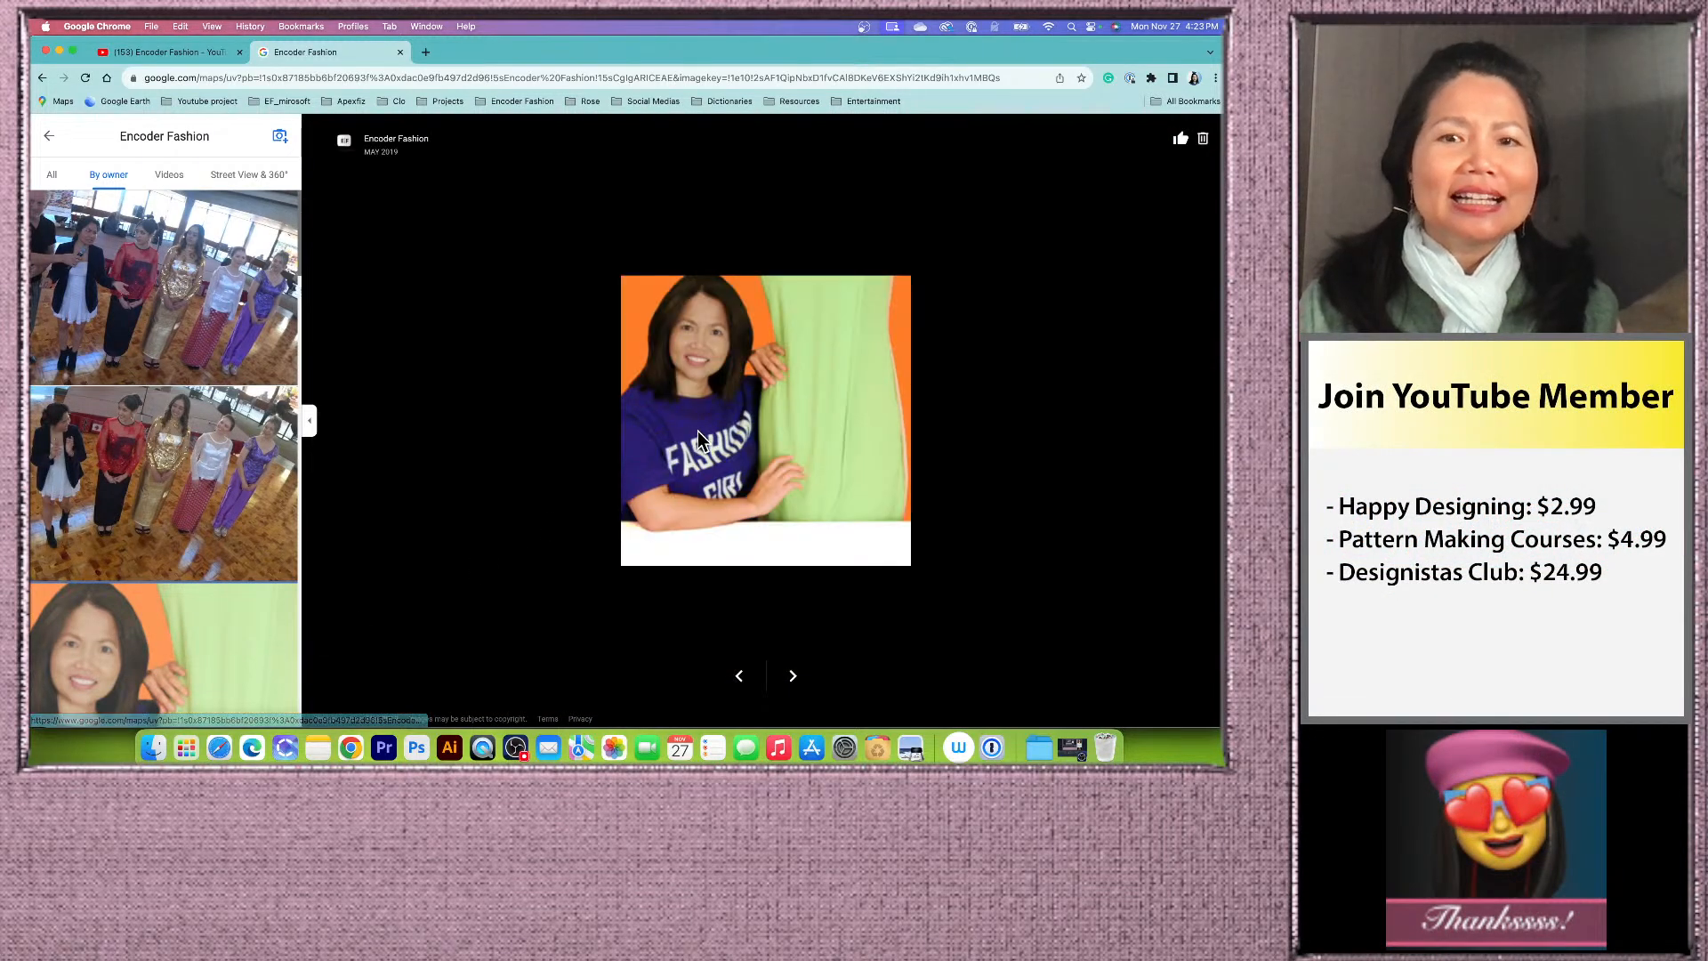
click(219, 320)
click(230, 512)
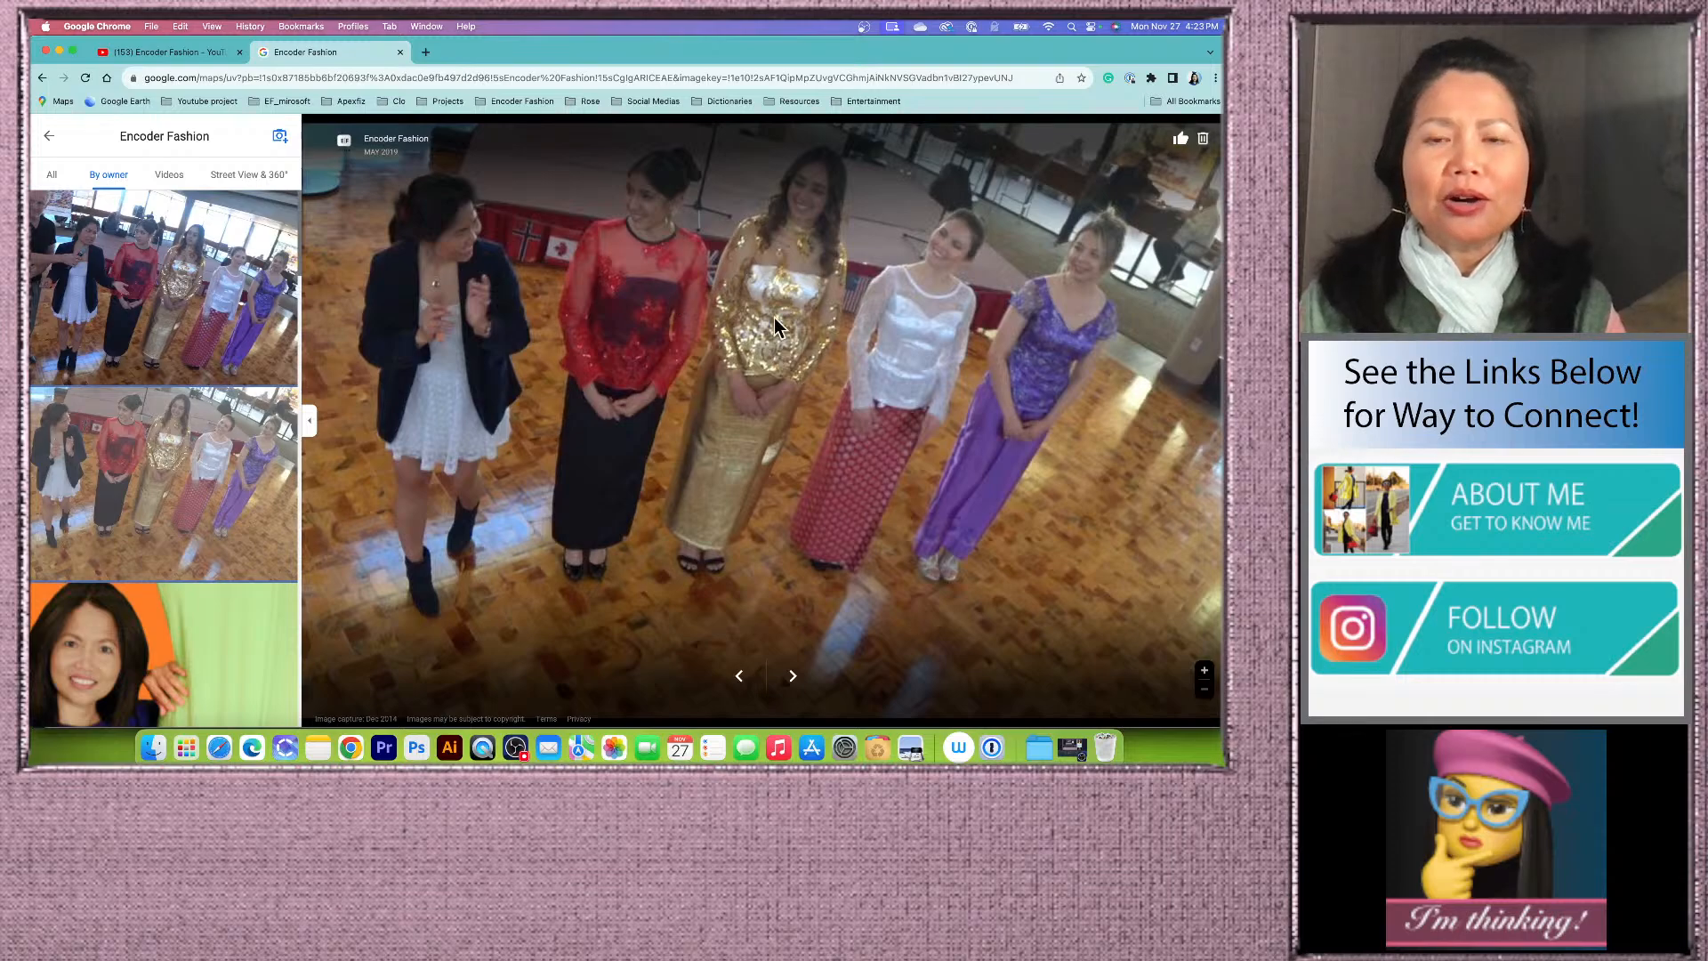
Step: Return to the YouTube membership tab and scroll through the members-only videos
click(399, 52)
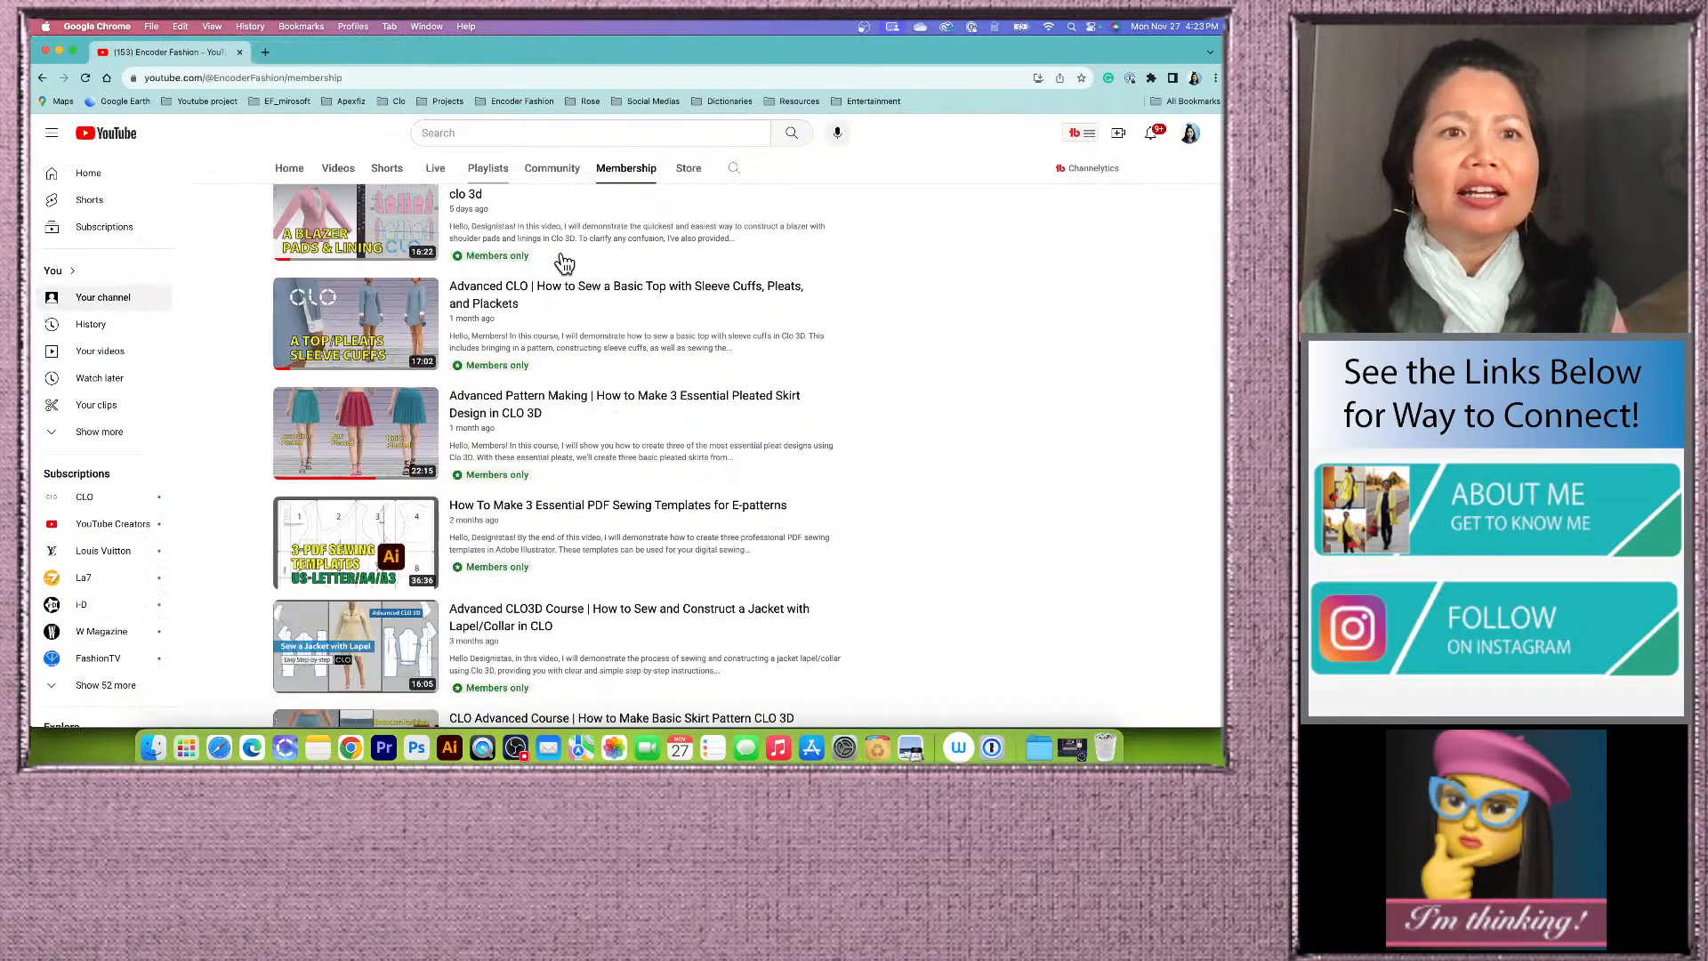
scroll(699, 417, up, 2)
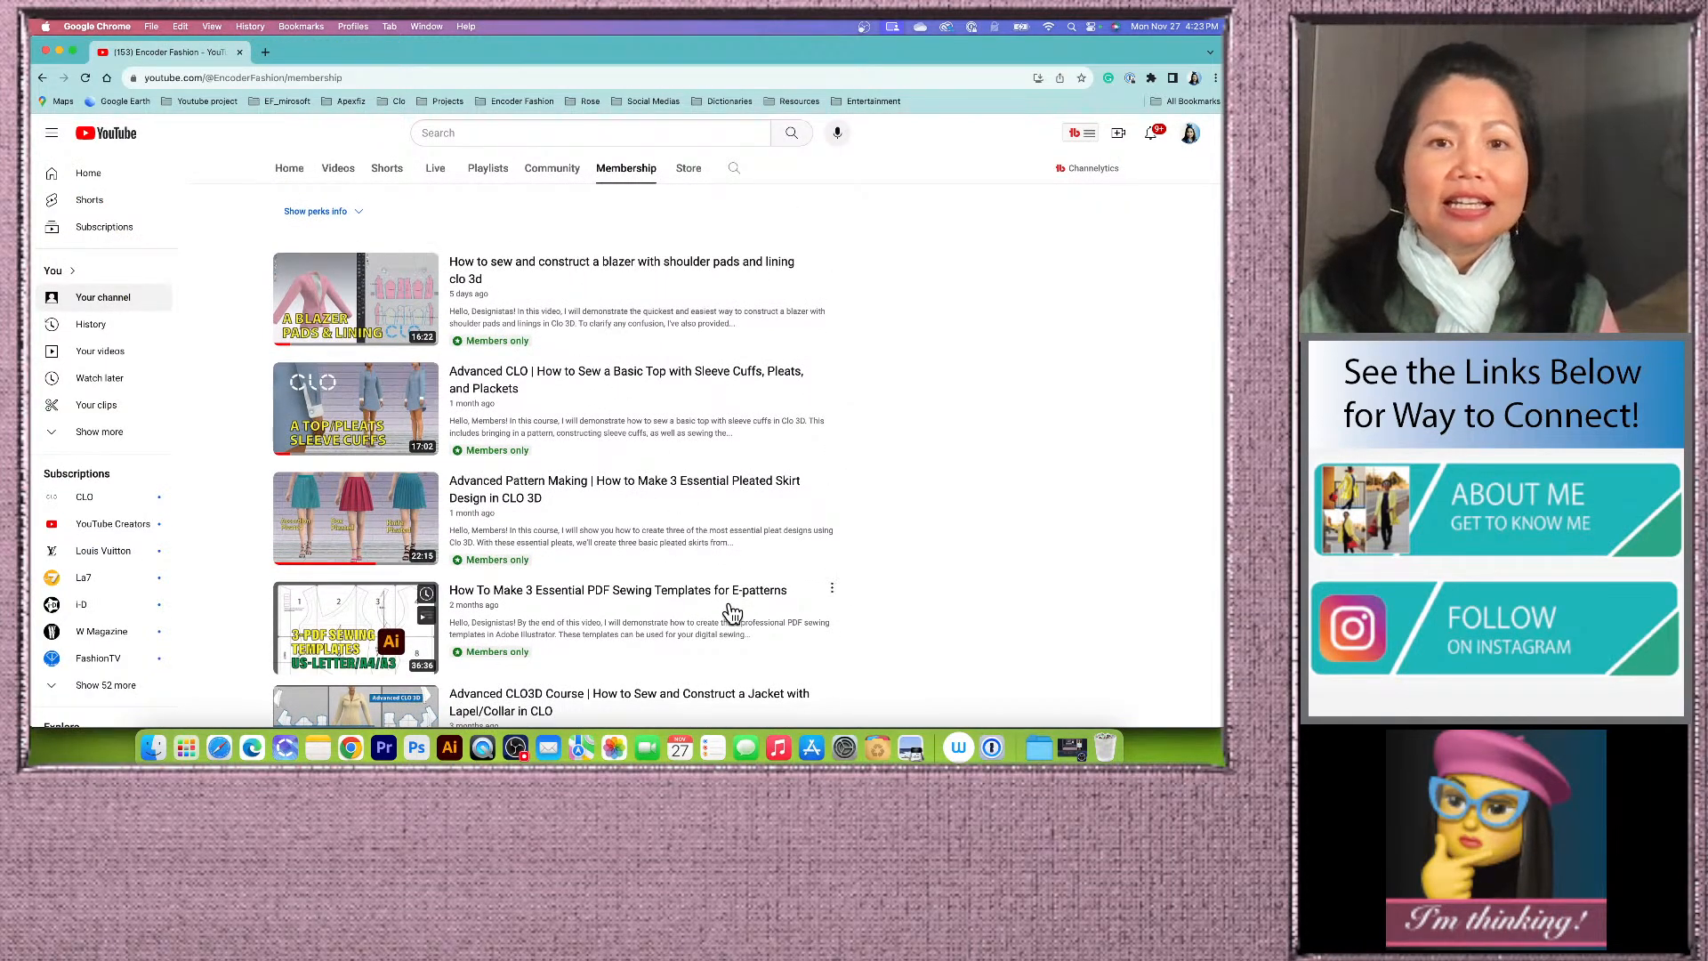
scroll(717, 584, down, 1)
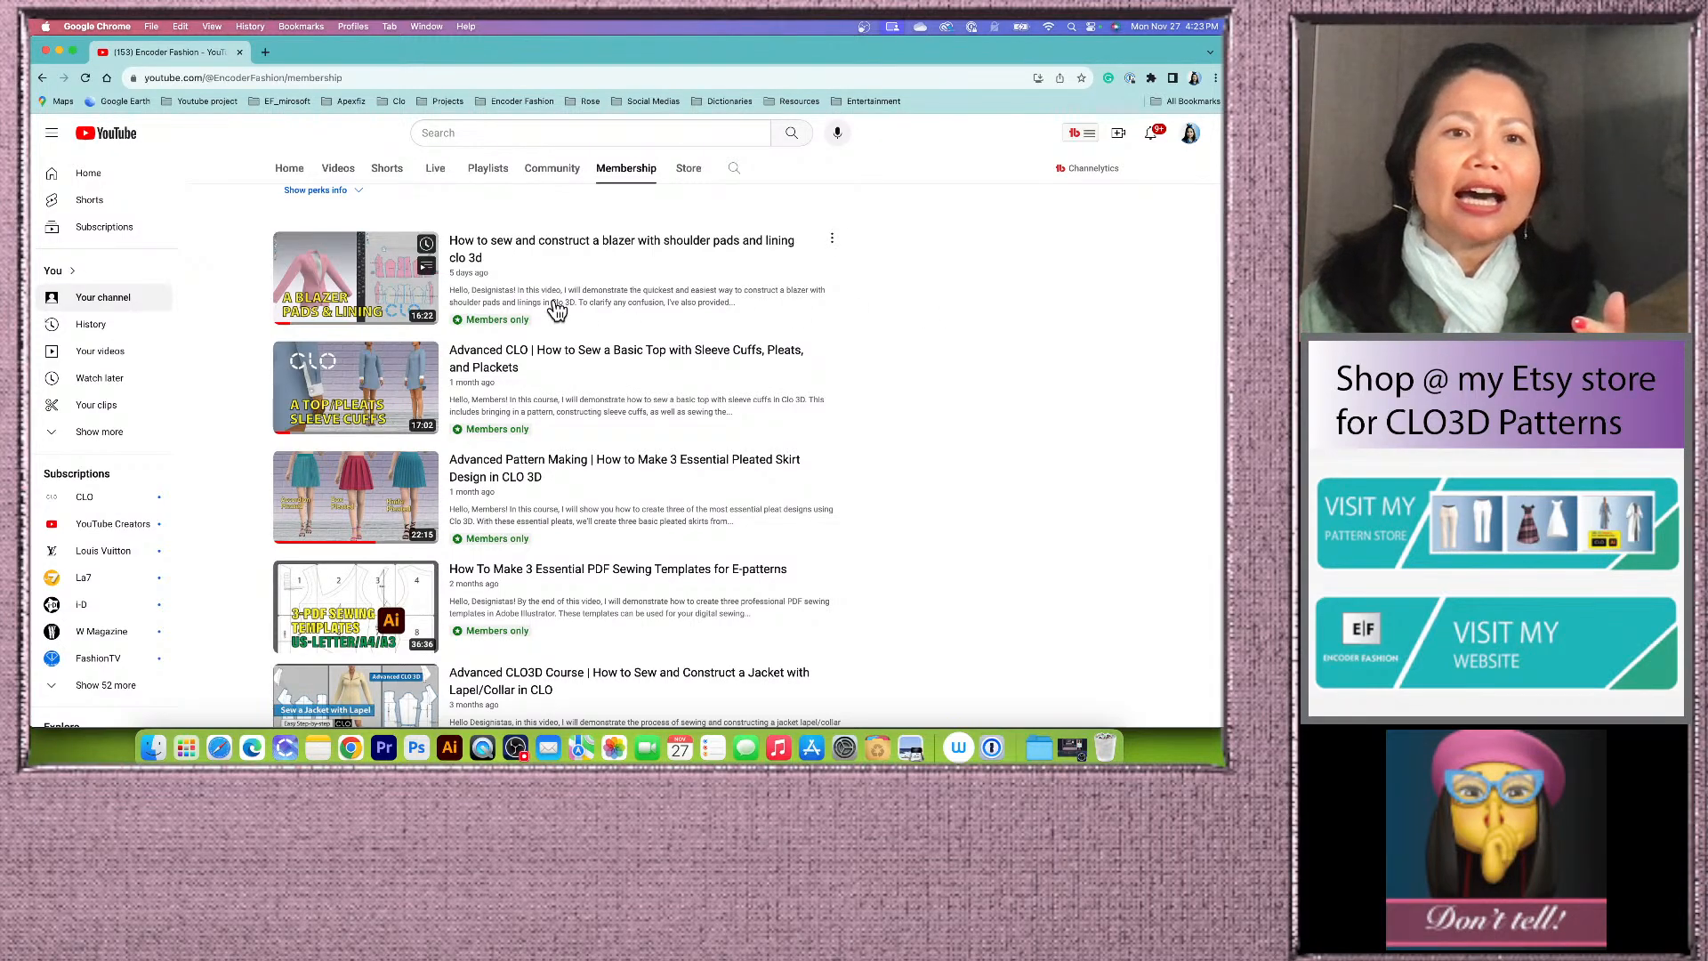
scroll(658, 436, down, 4)
scroll(703, 582, down, 5)
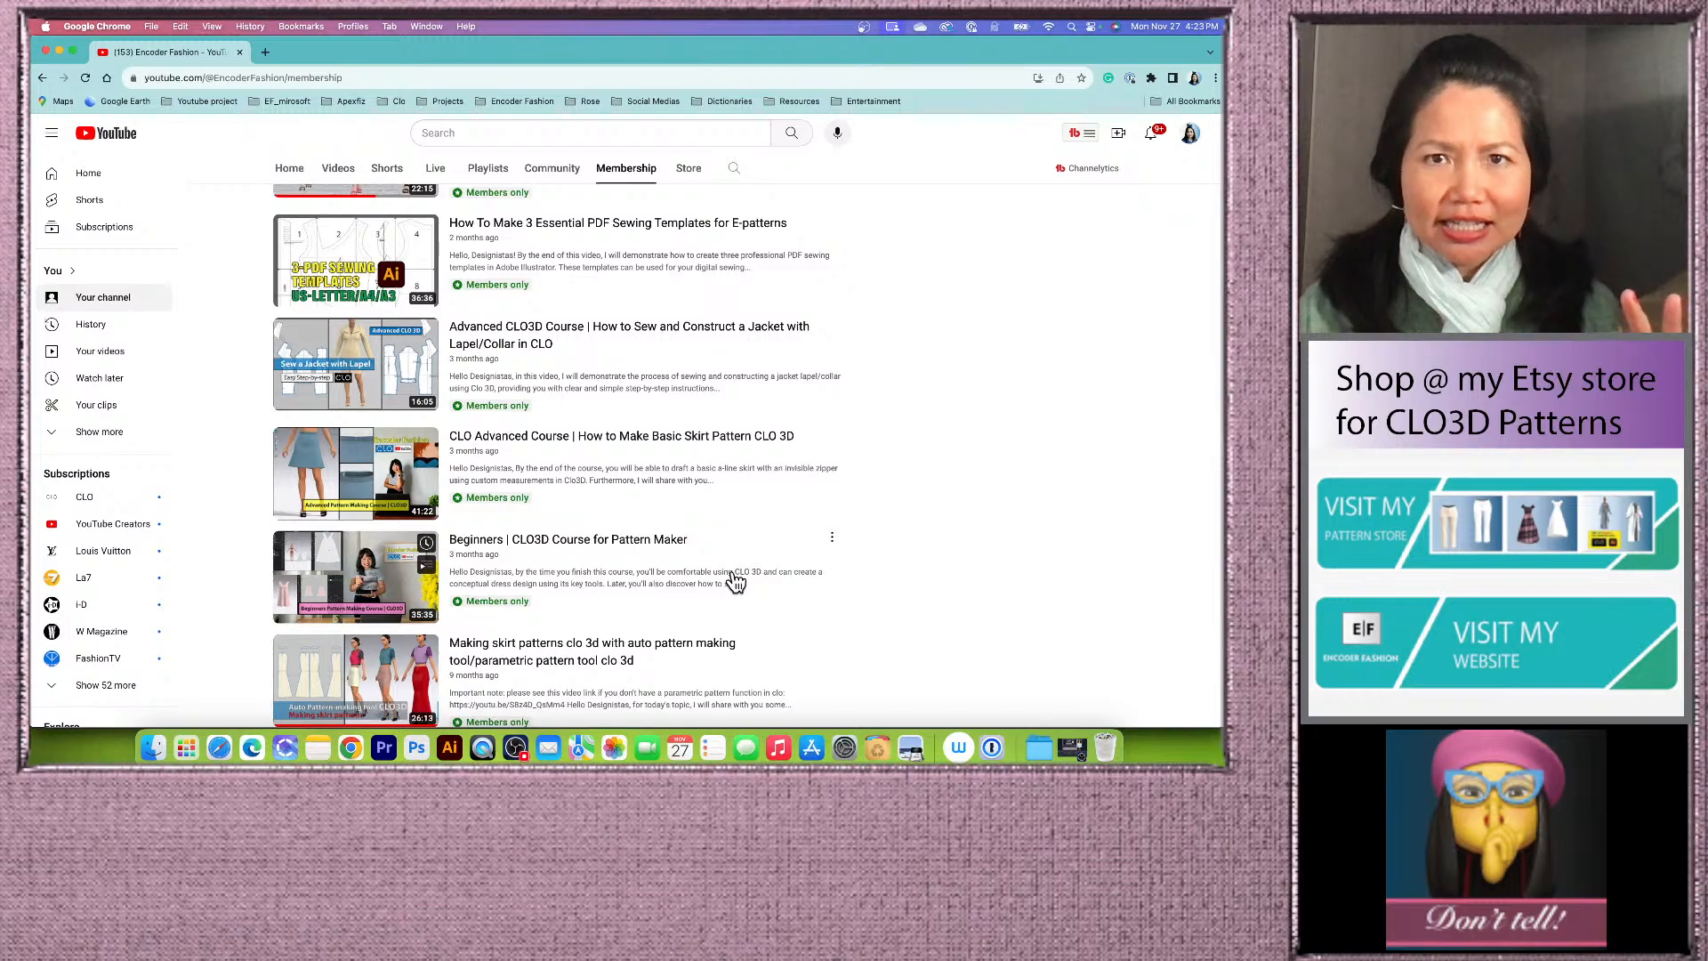
scroll(735, 582, down, 5)
scroll(735, 580, down, 2)
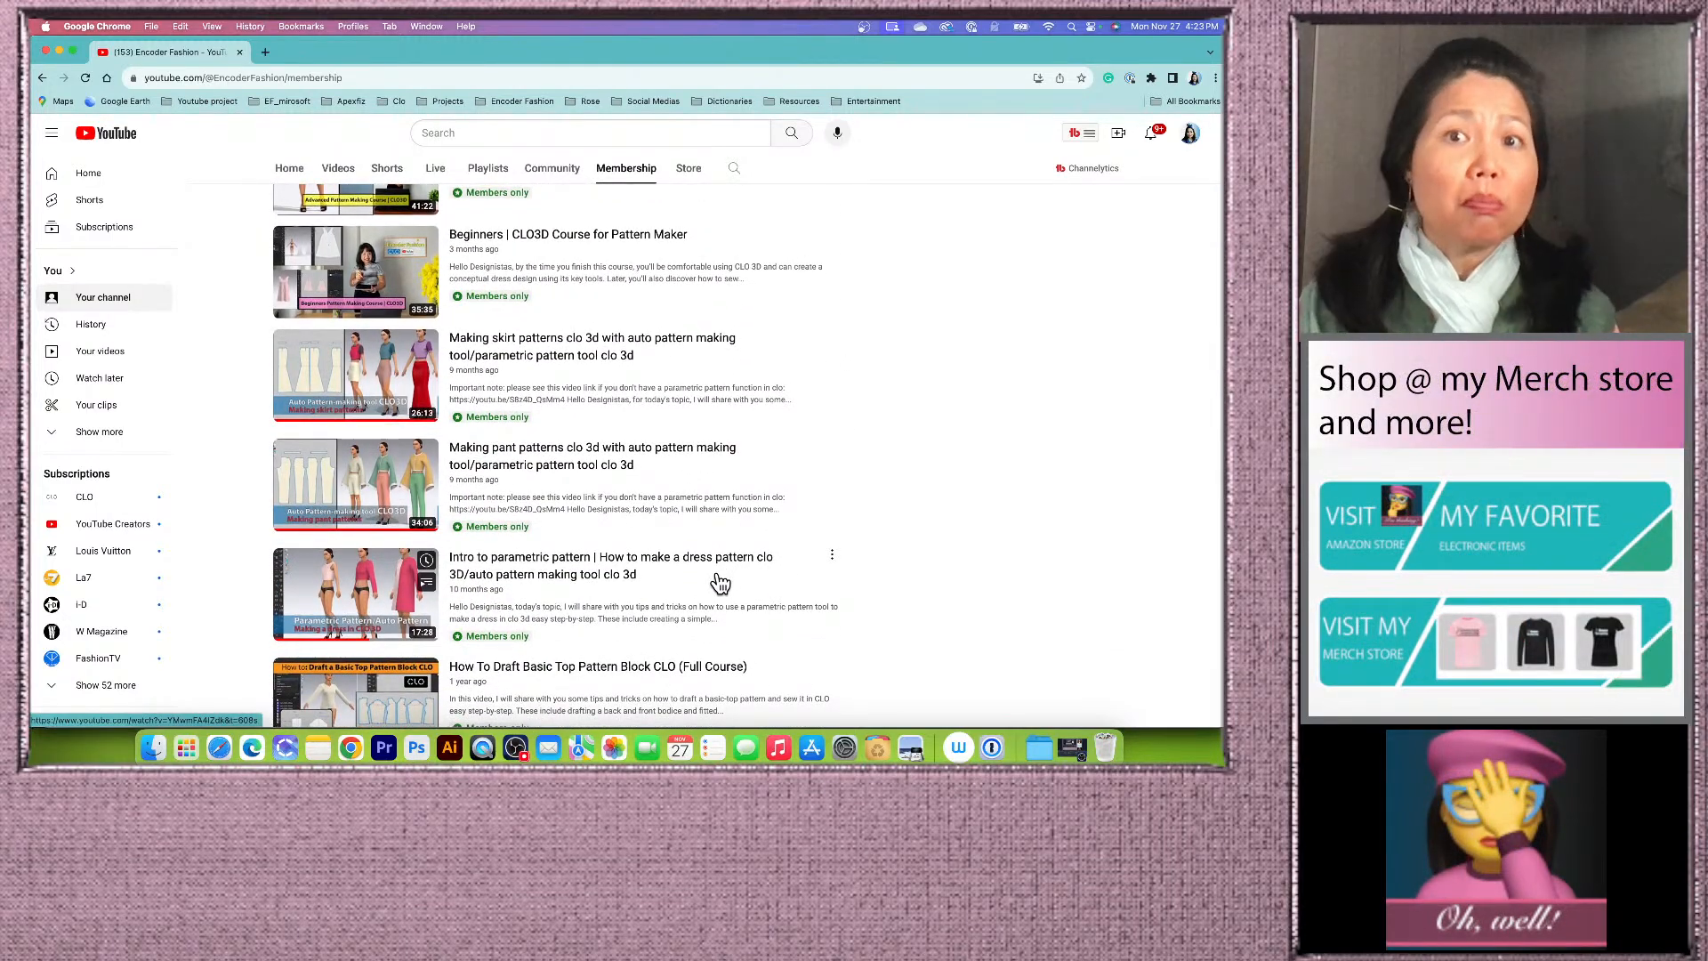
scroll(719, 580, down, 3)
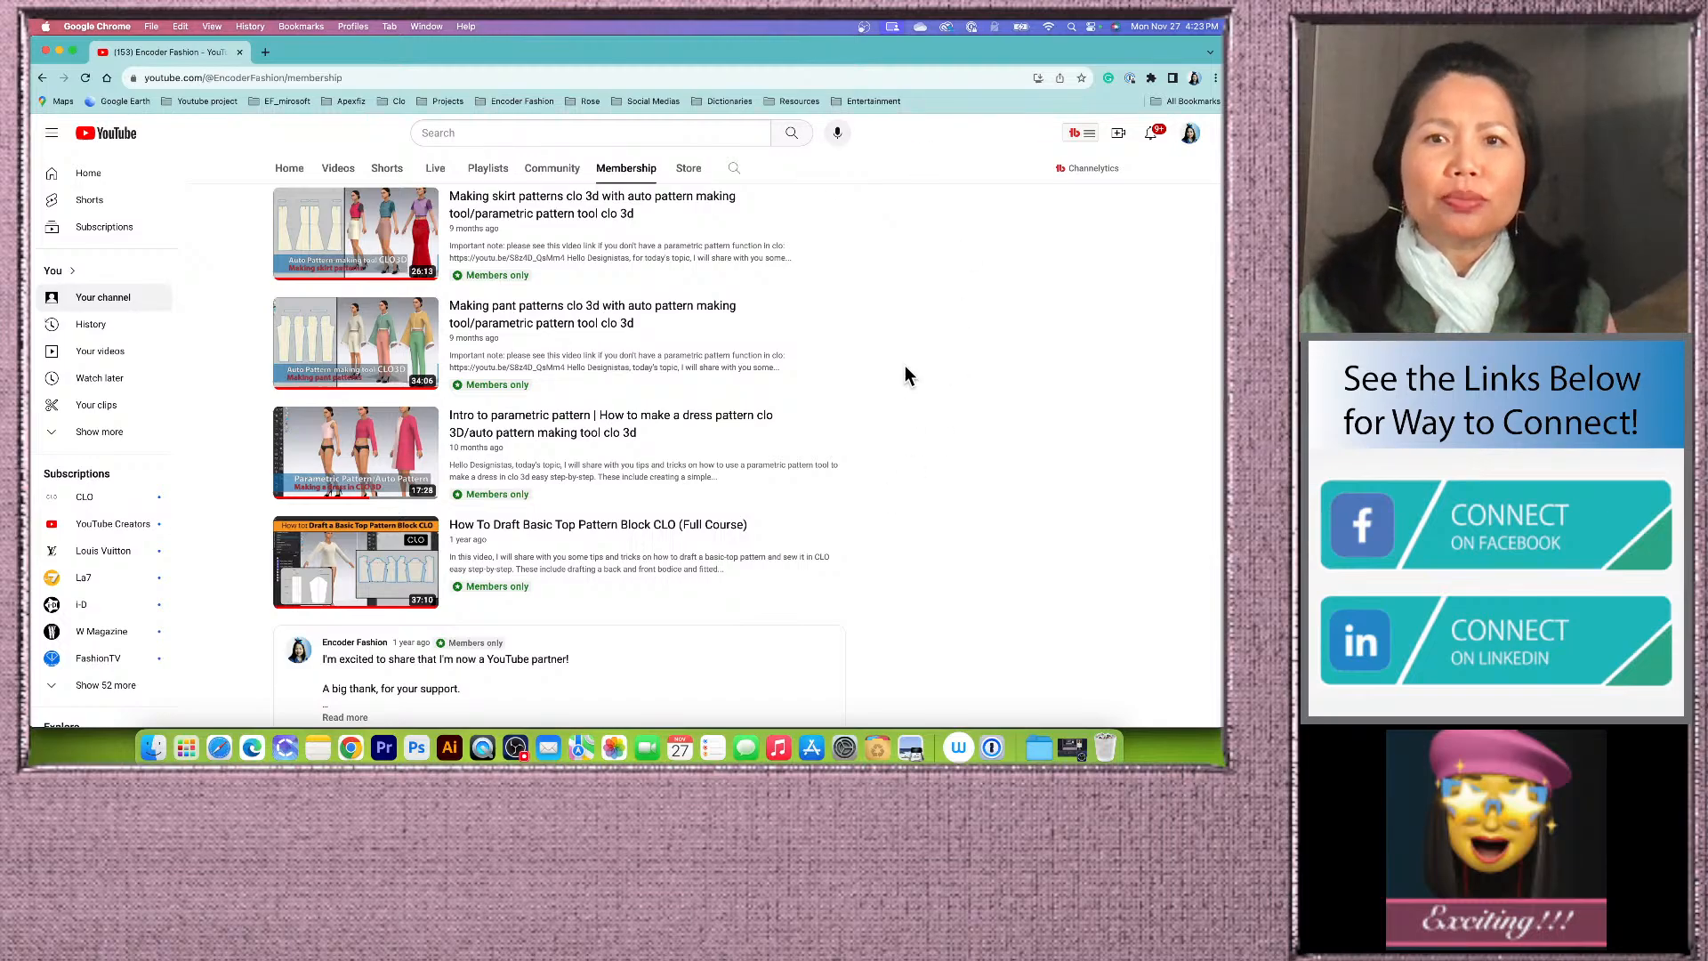
Step: Scroll to the end of the members-only videos and close the browser window
scroll(904, 370, down, 2)
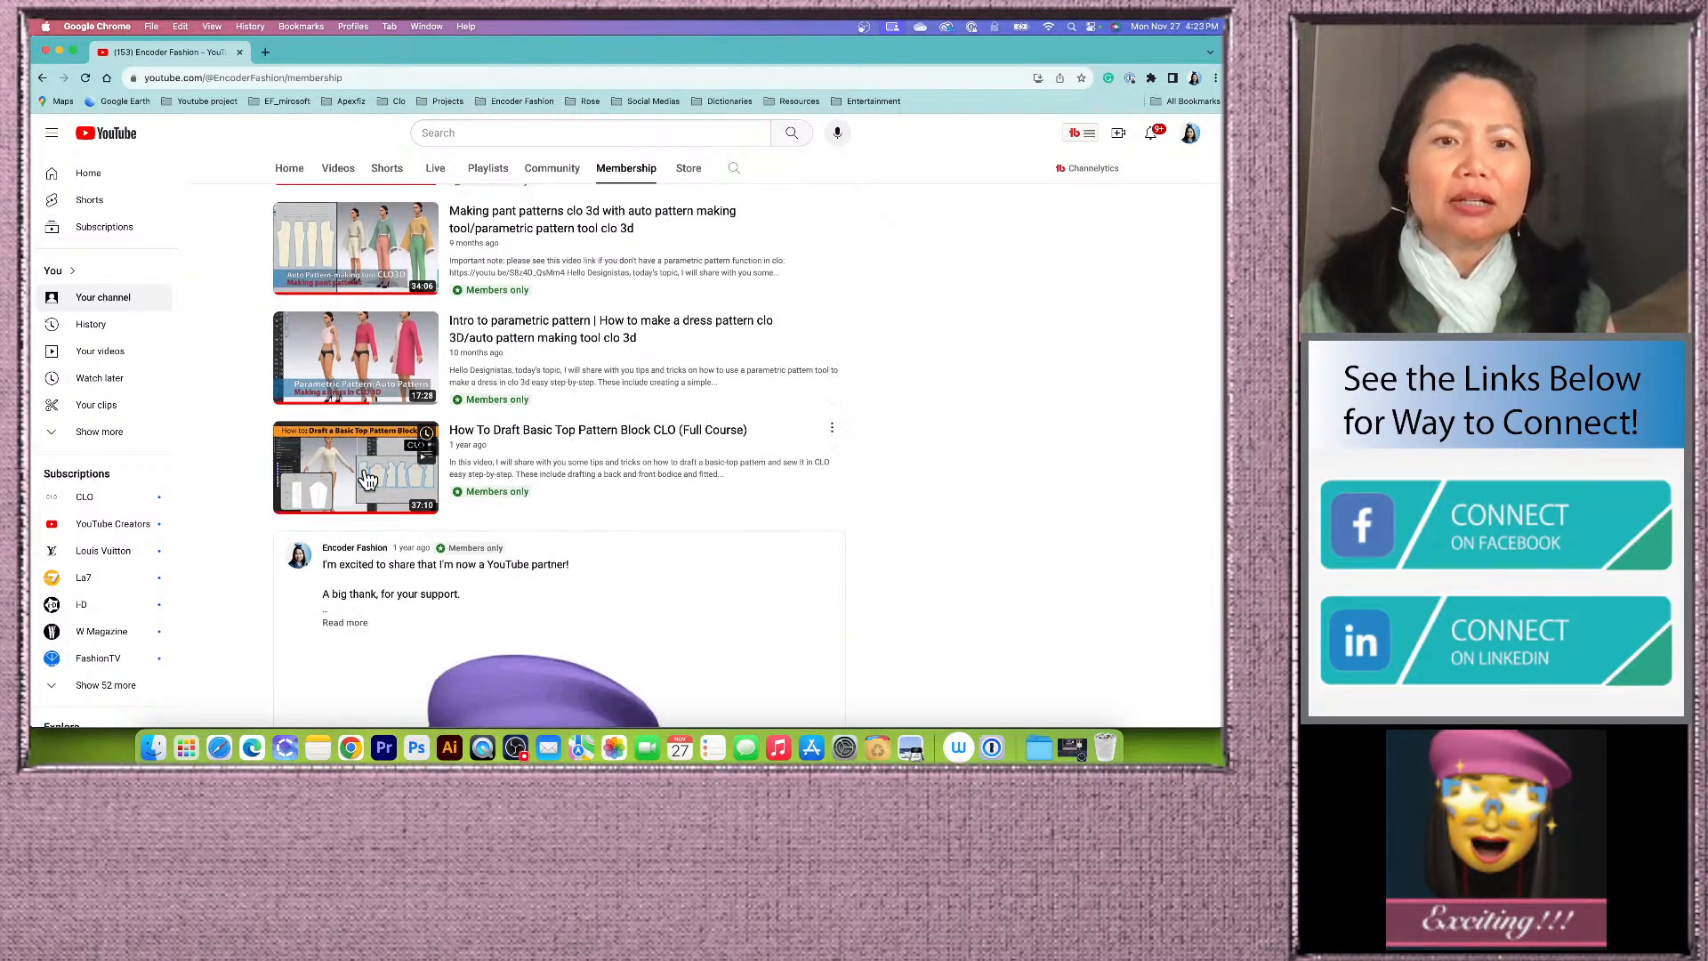
scroll(716, 444, down, 1)
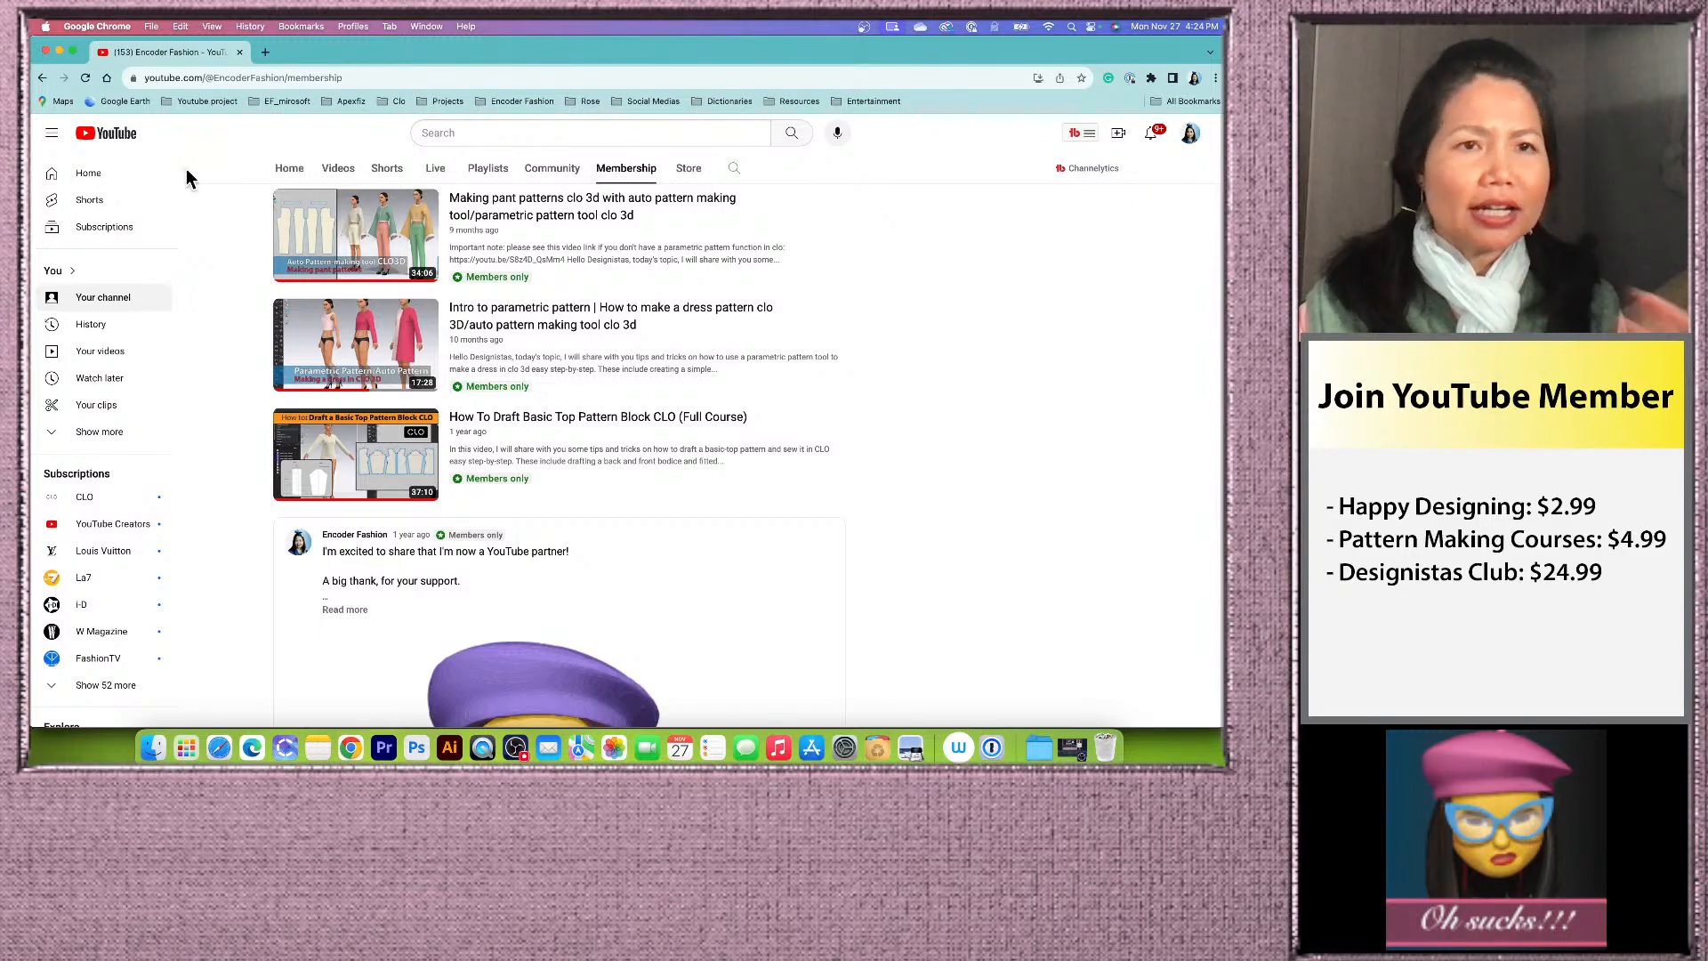
click(47, 52)
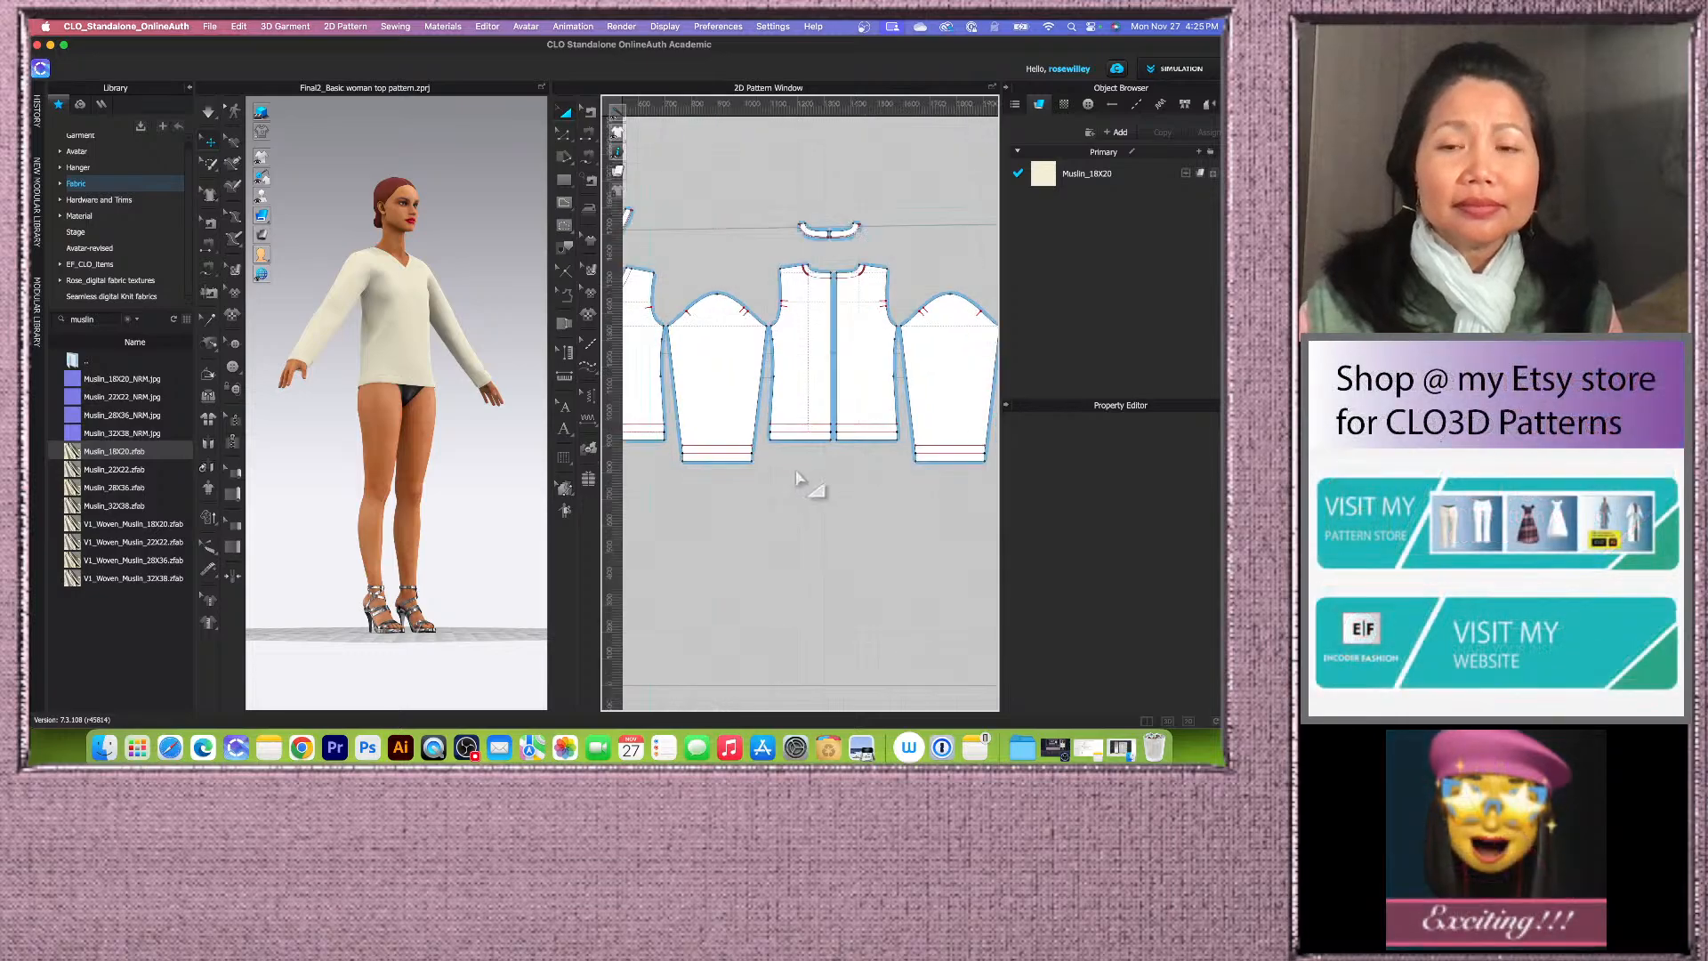
Step: Start a new empty project in CLO 3D
scroll(485, 481, down, 3)
right_drag(482, 481, 451, 493)
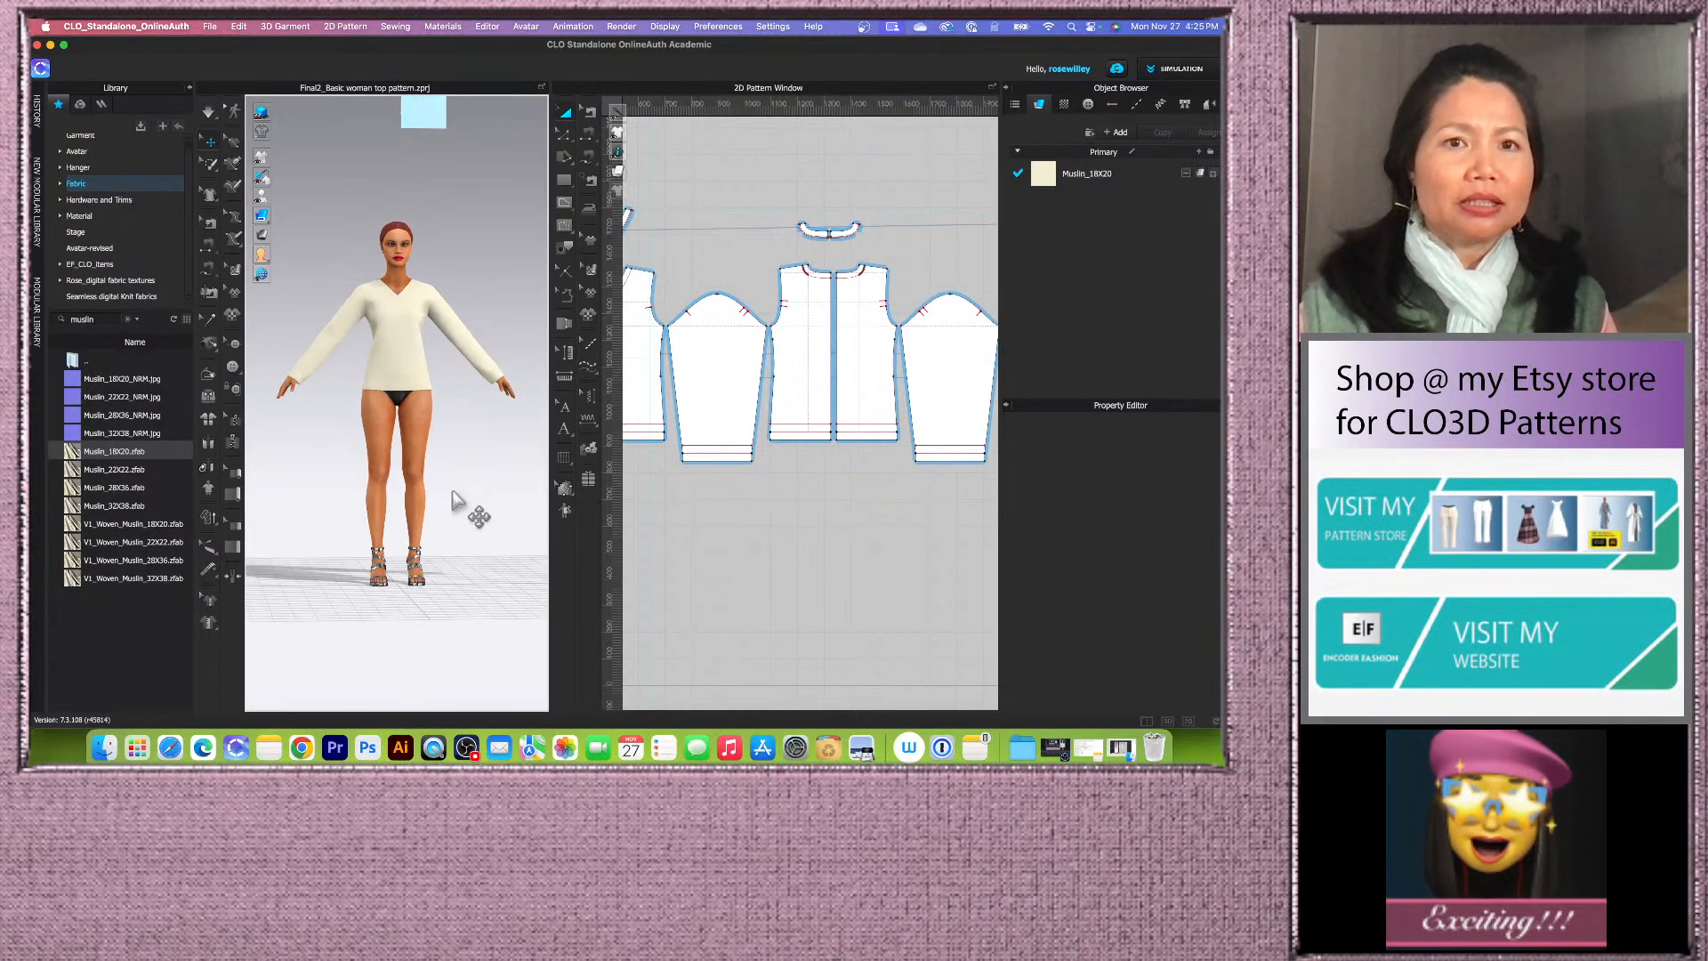
click(210, 25)
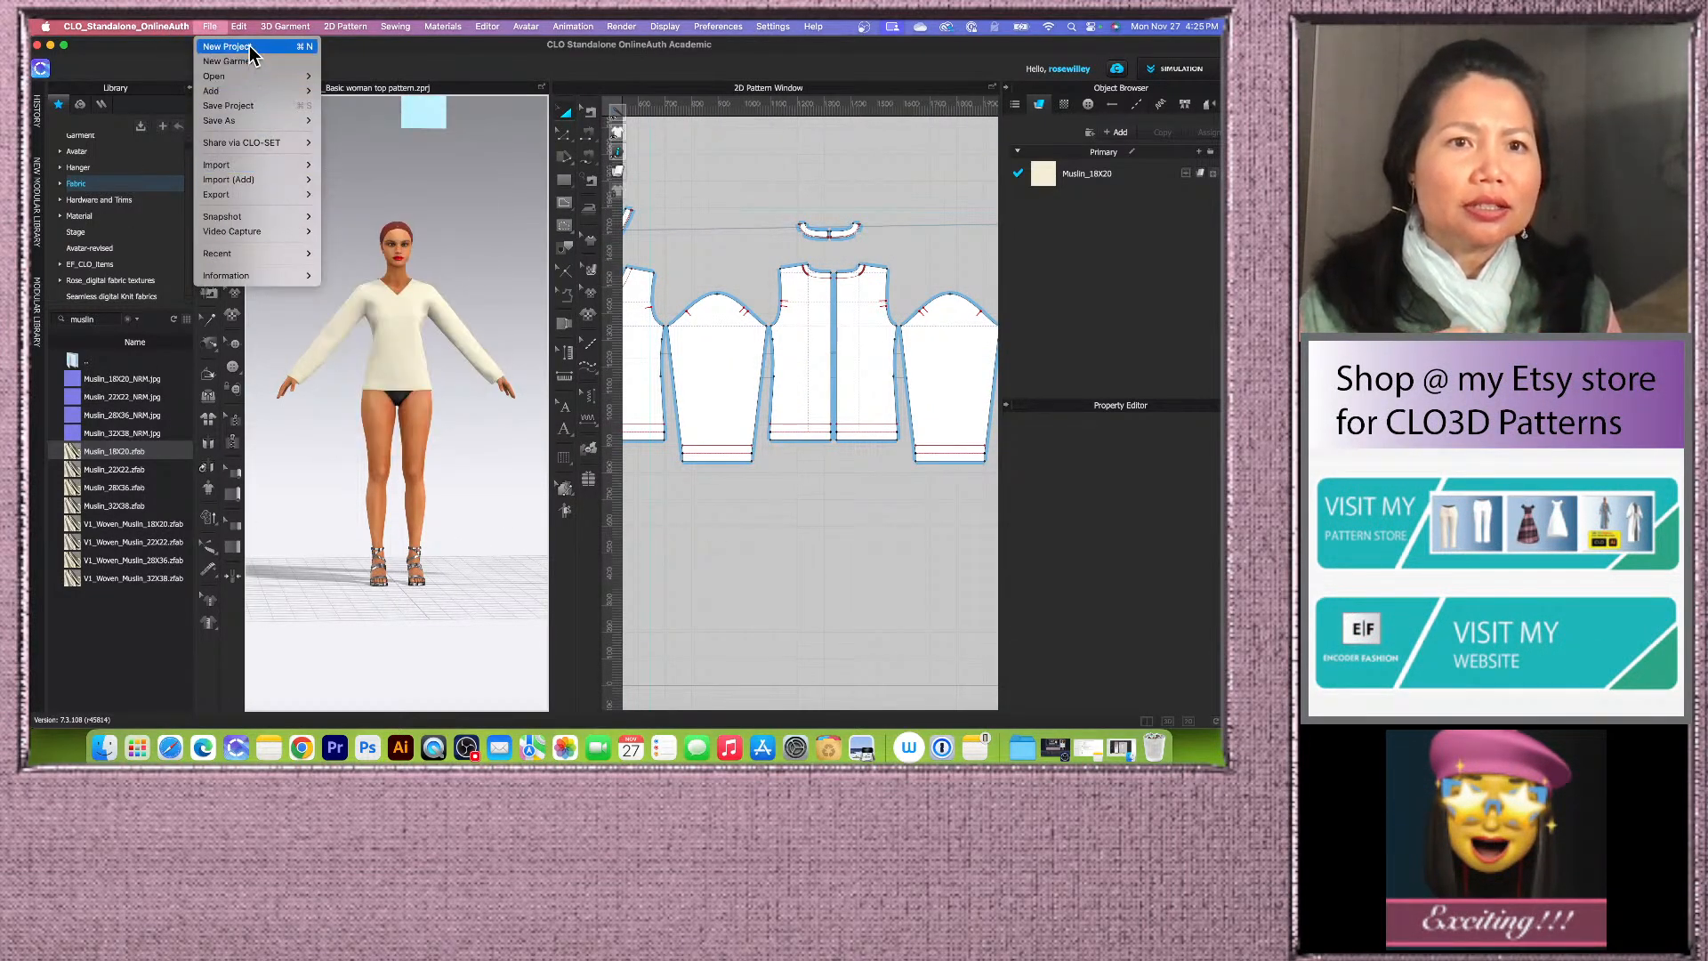
click(600, 121)
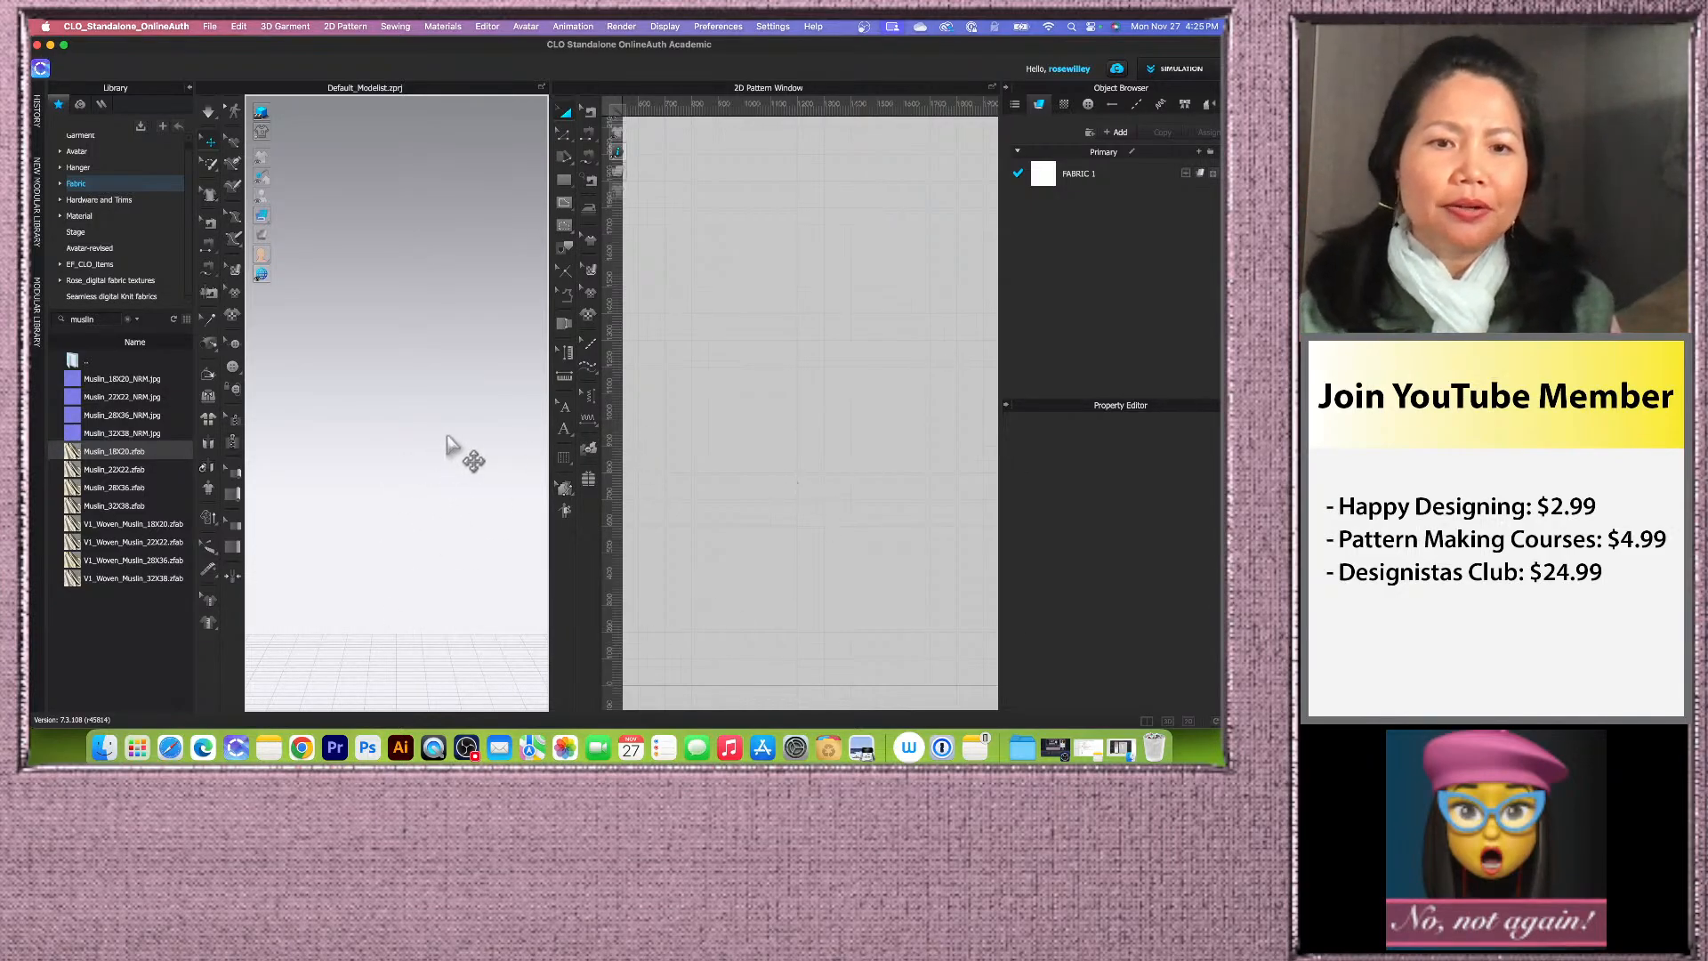
scroll(440, 472, down, 3)
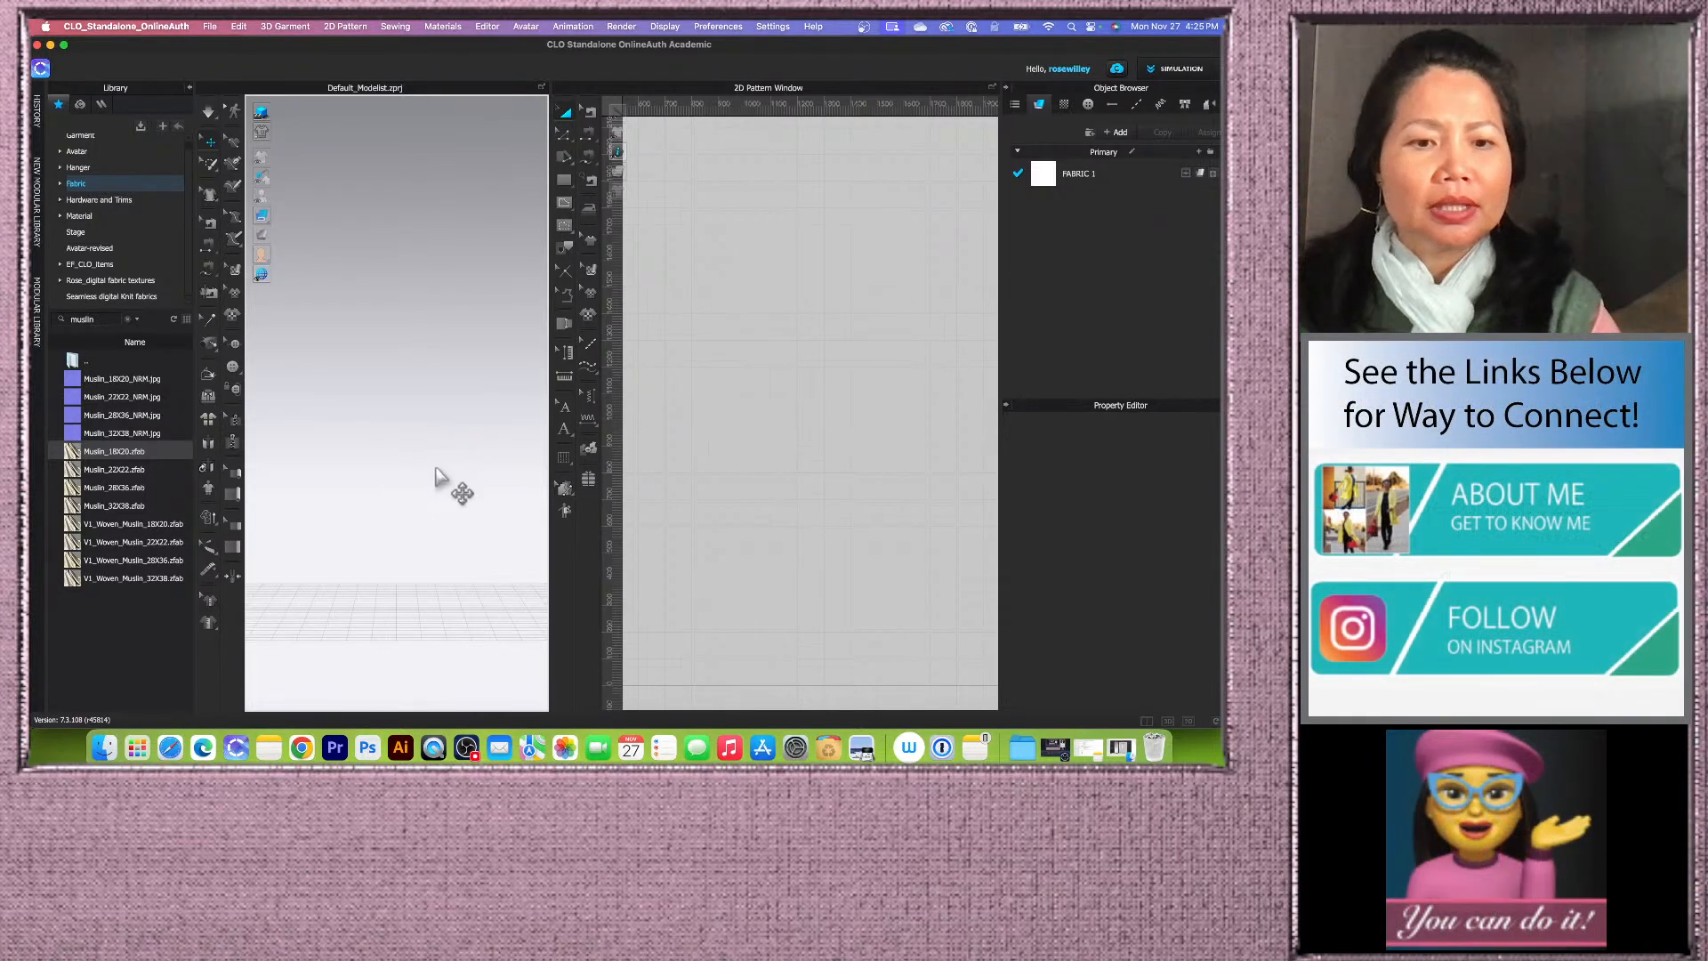
scroll(436, 476, down, 3)
middle_drag(447, 341, 446, 537)
scroll(763, 534, down, 5)
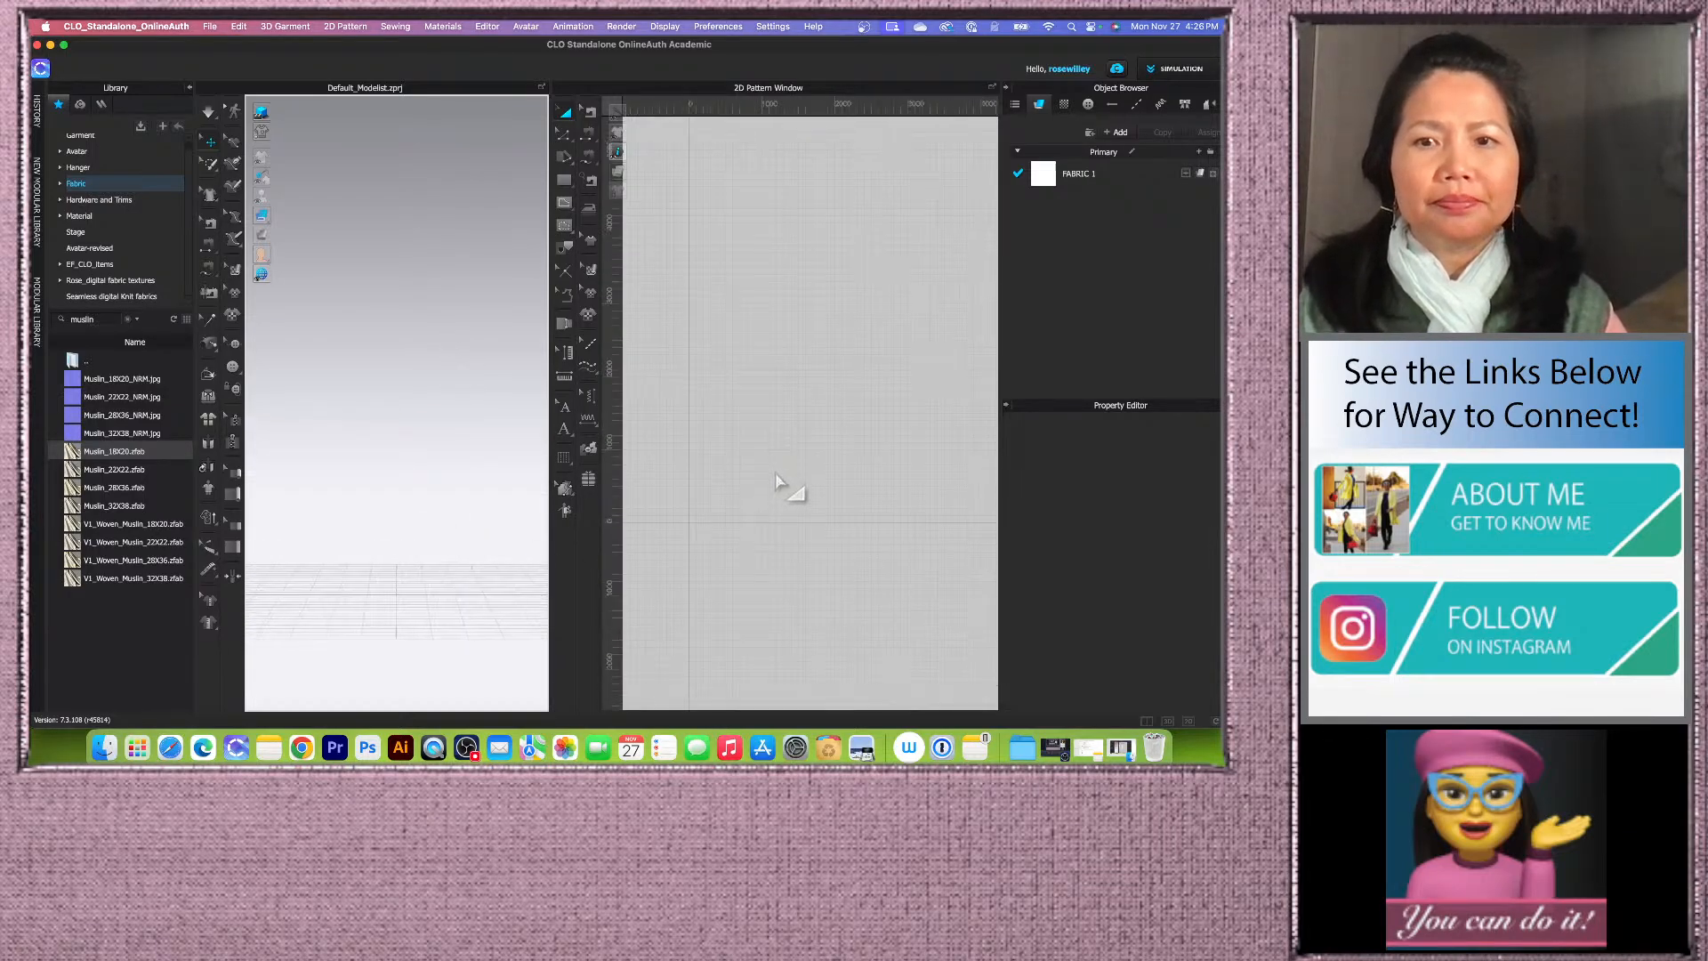
scroll(749, 498, up, 3)
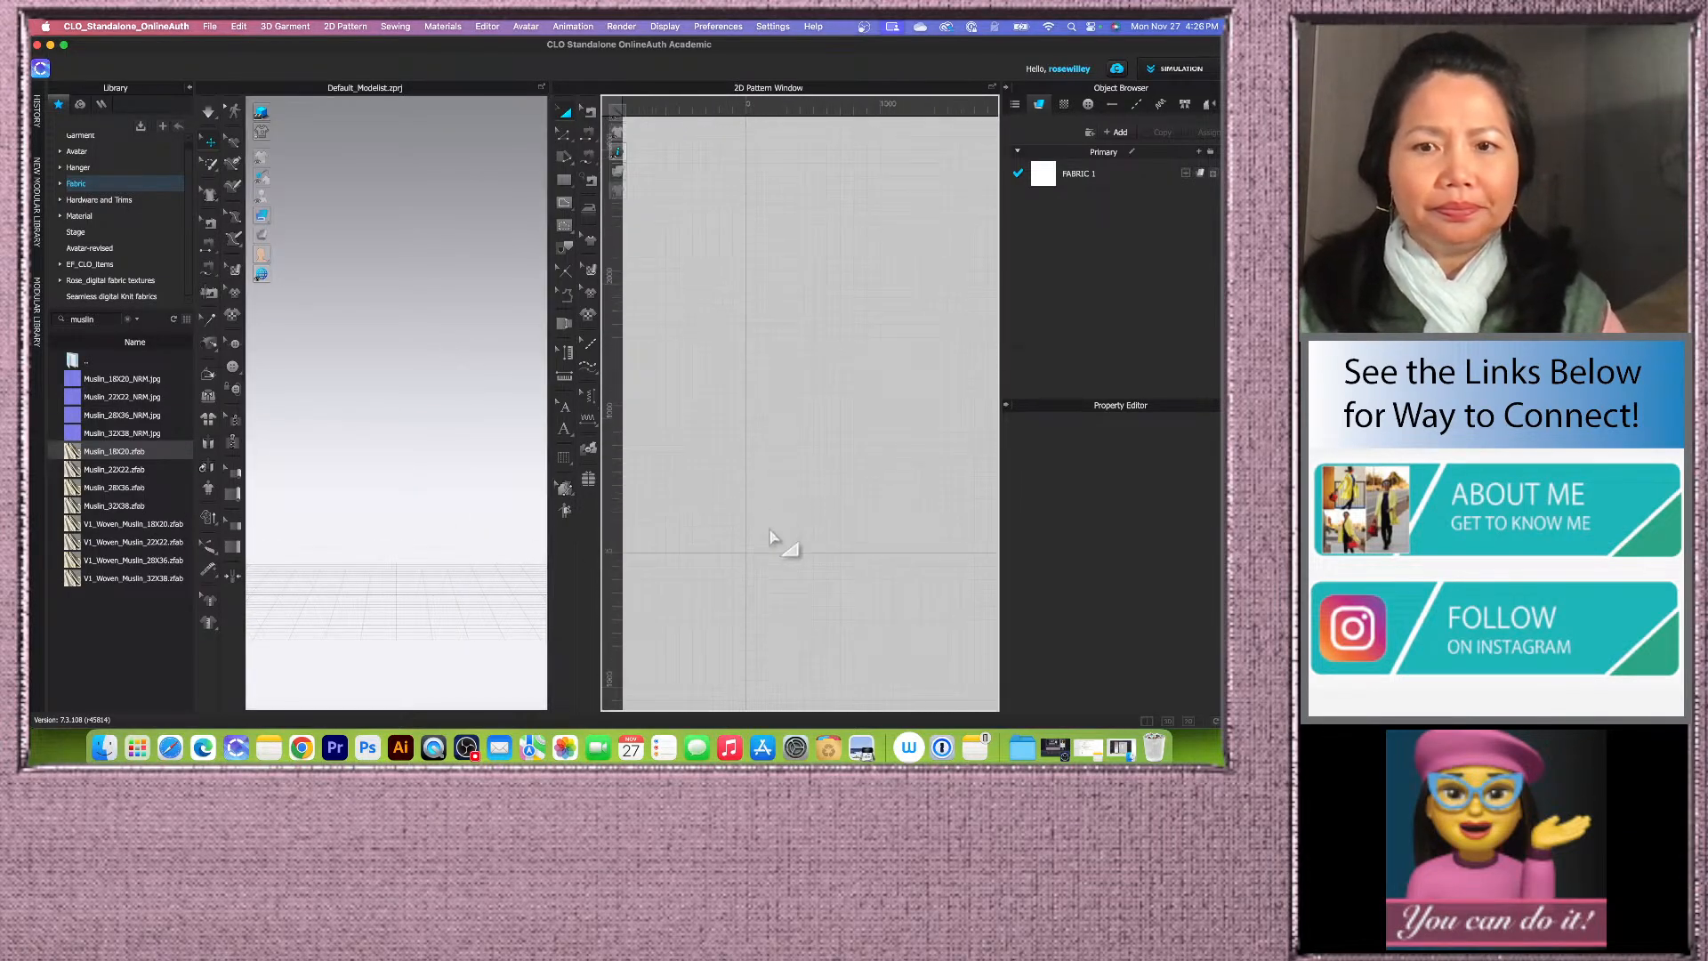
middle_drag(754, 517, 762, 564)
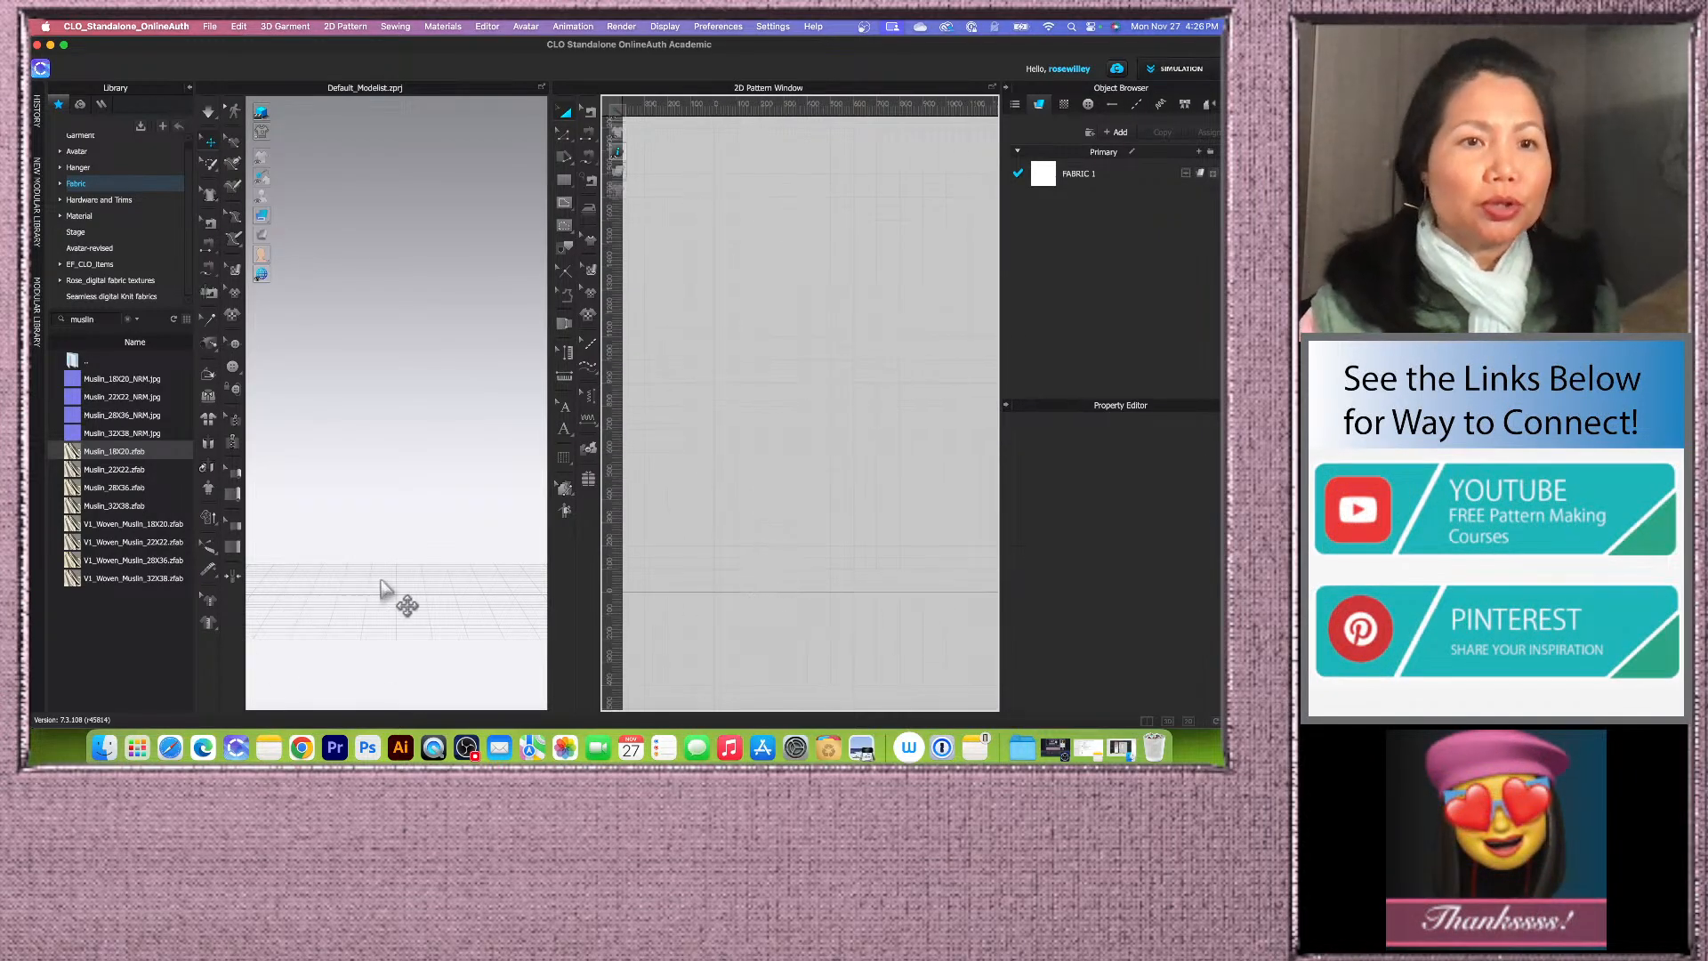
scroll(125, 173, up, 1)
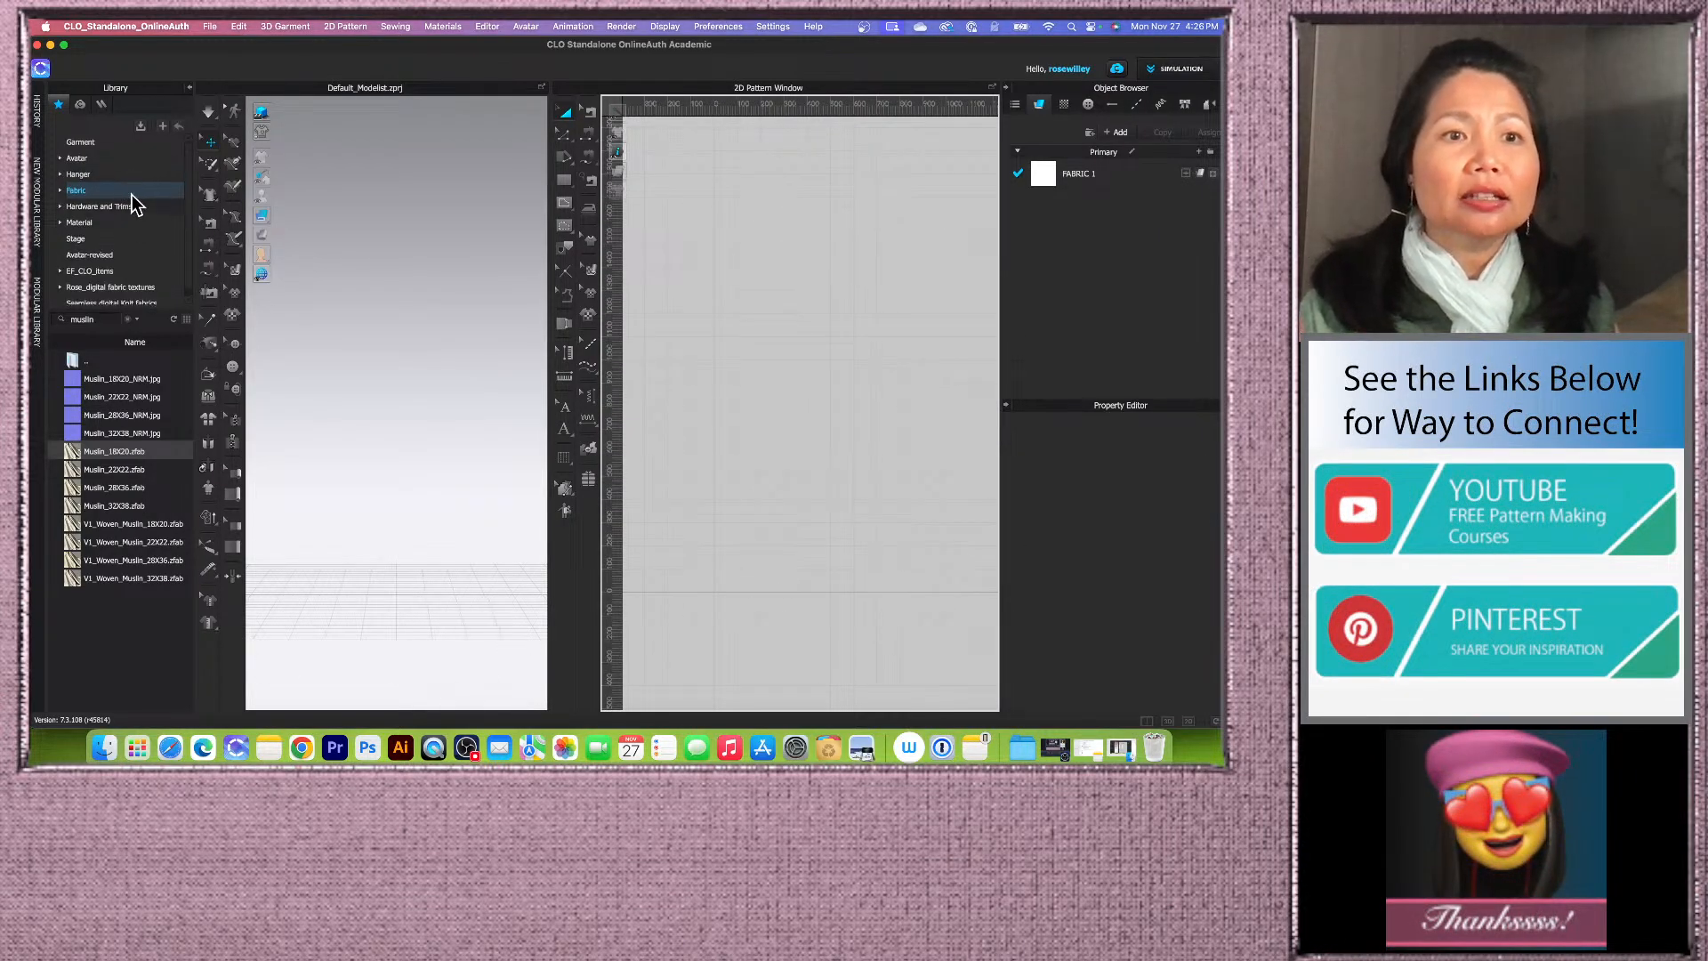
Step: Load the Tall_Red lip-white shoes avatar from the Avatar-revised library folder
click(120, 159)
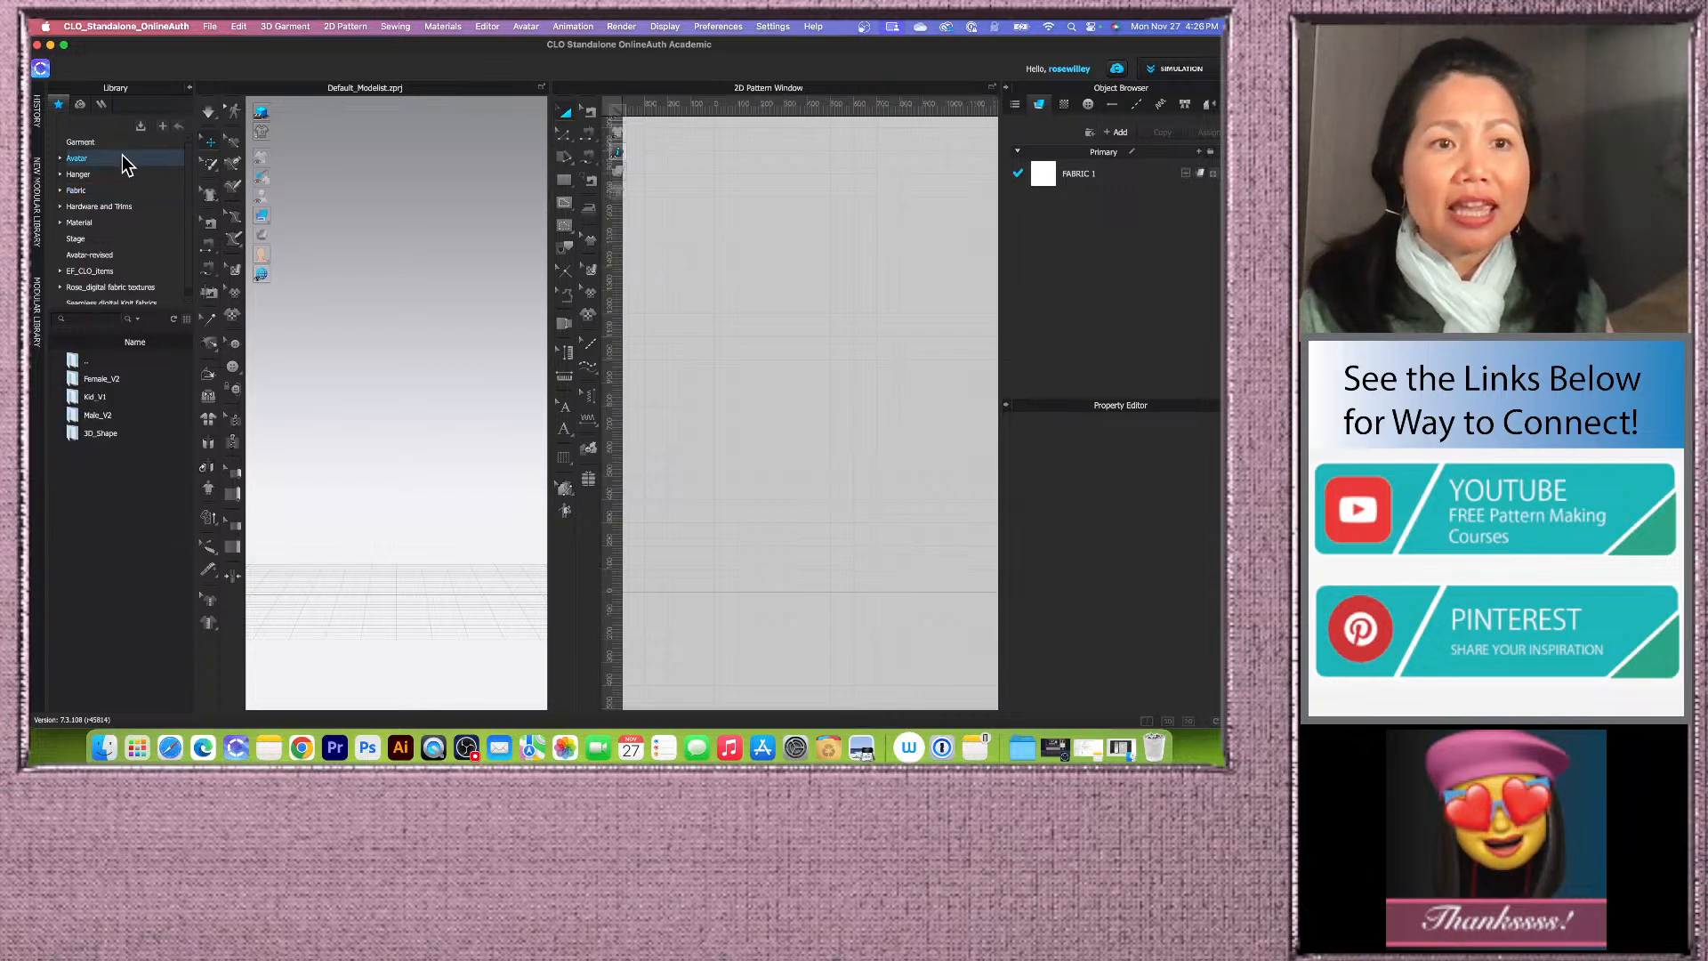
double_click(142, 381)
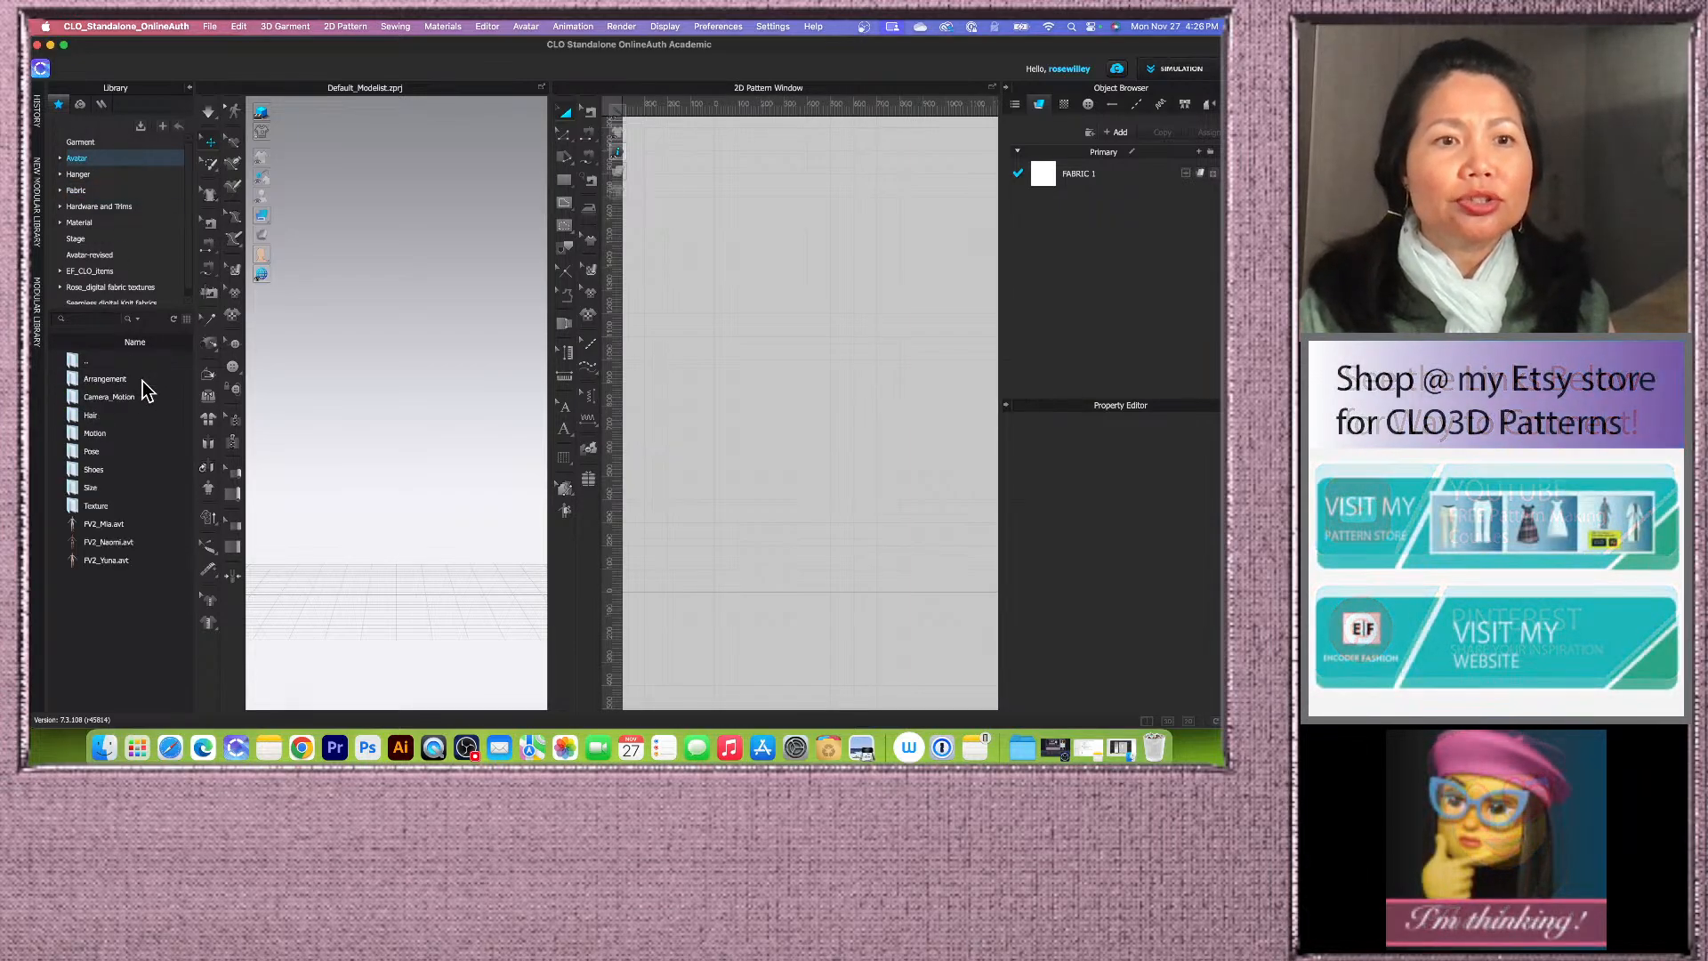
scroll(189, 178, down, 1)
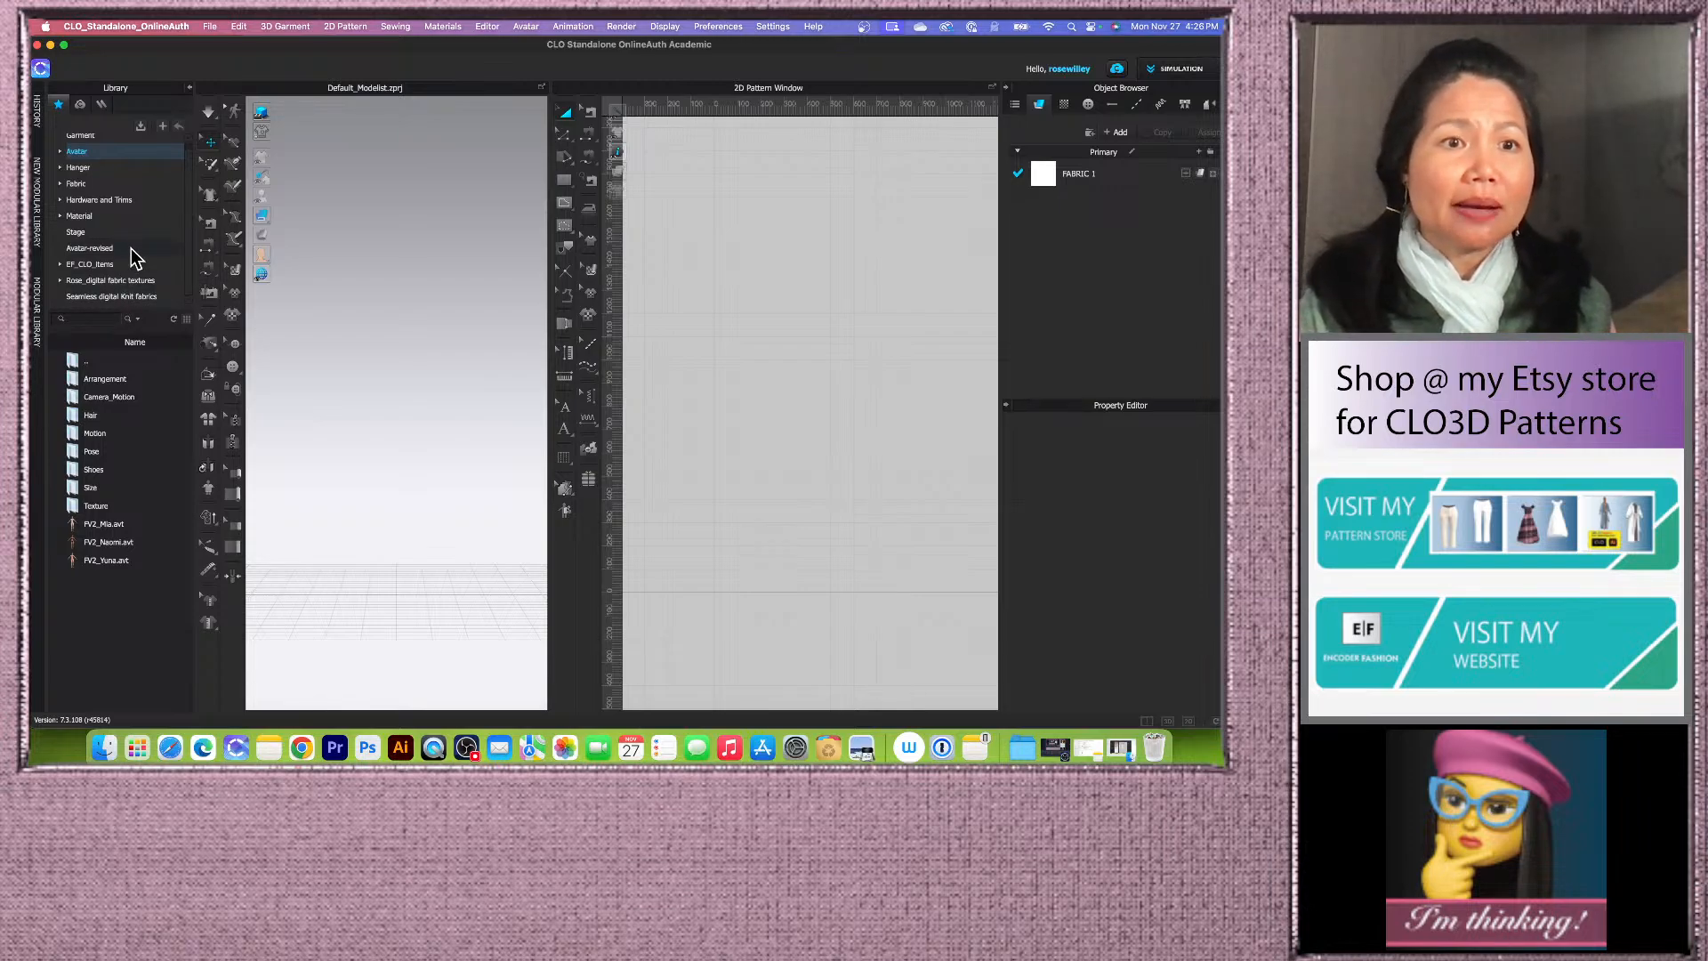
click(130, 249)
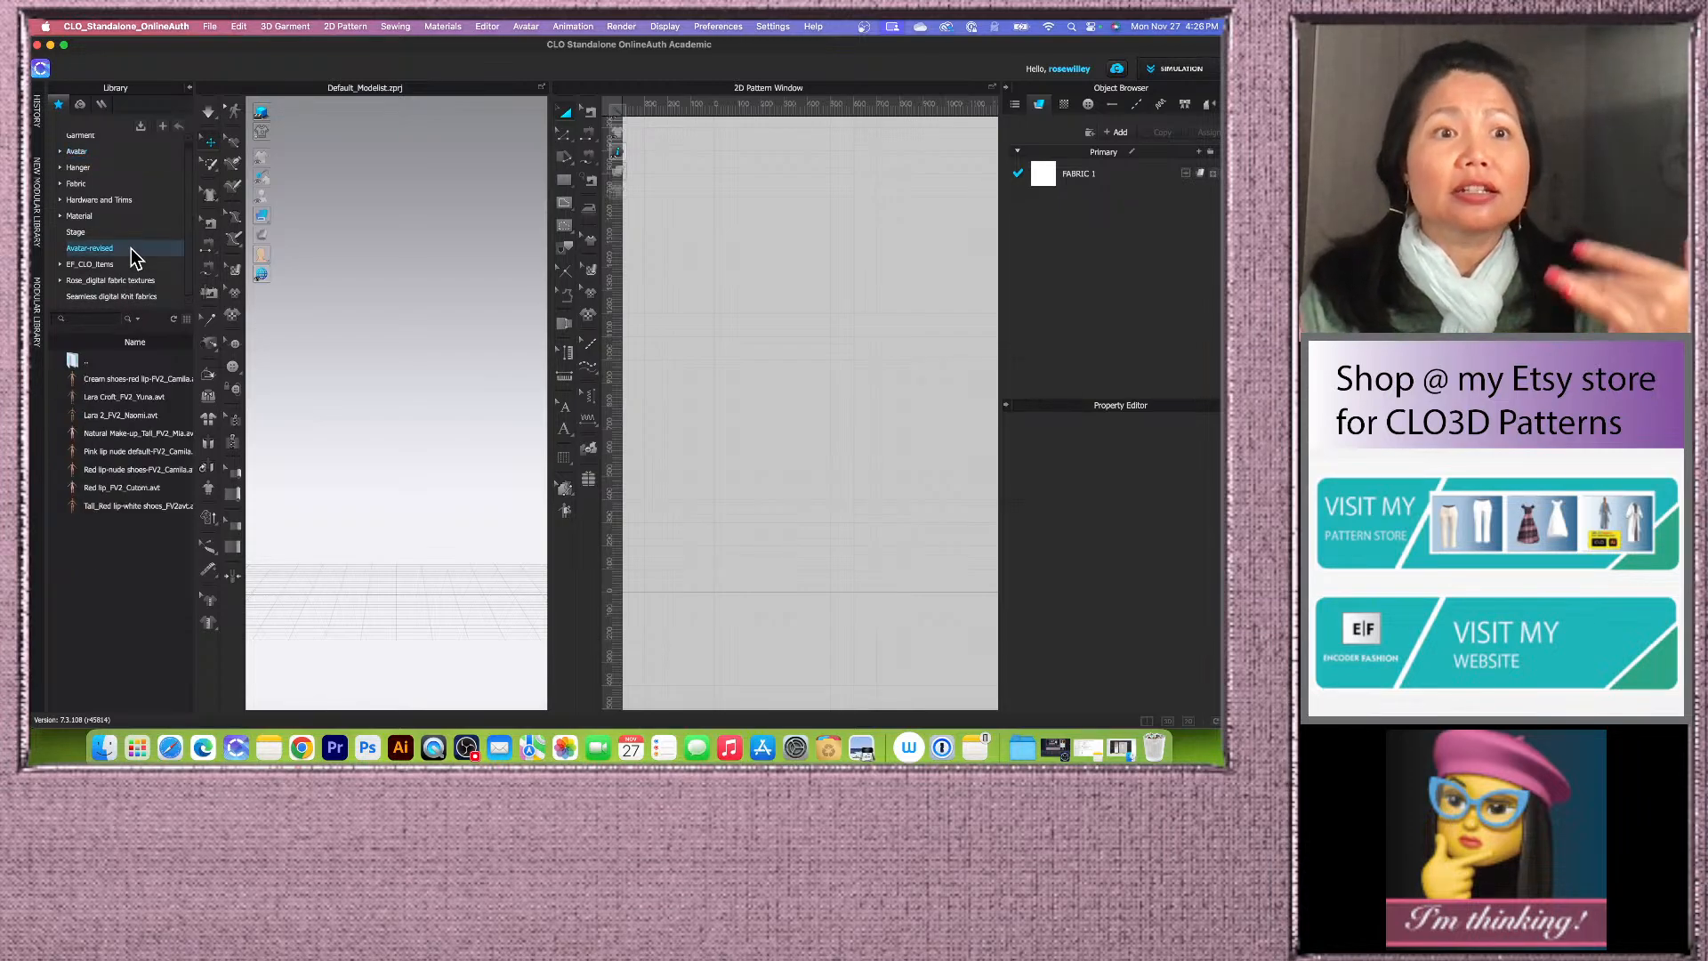
double_click(138, 511)
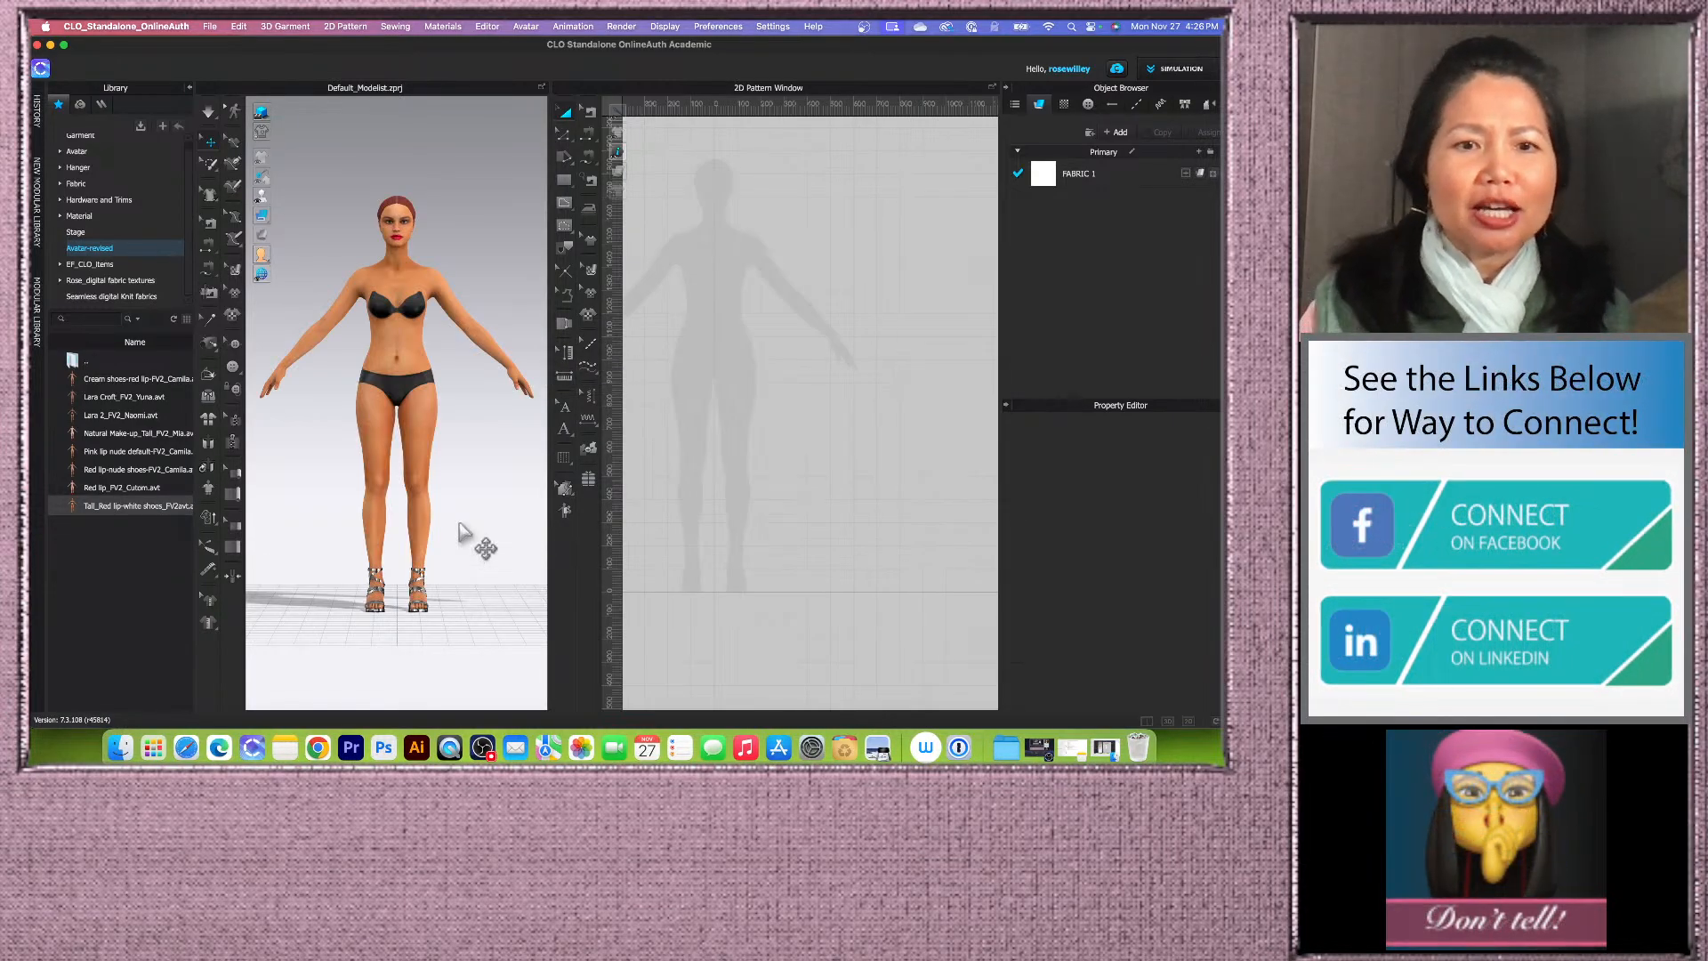
Step: Examine the loaded avatar from different angles in the 3D and 2D windows
scroll(461, 531, up, 3)
scroll(443, 570, down, 1)
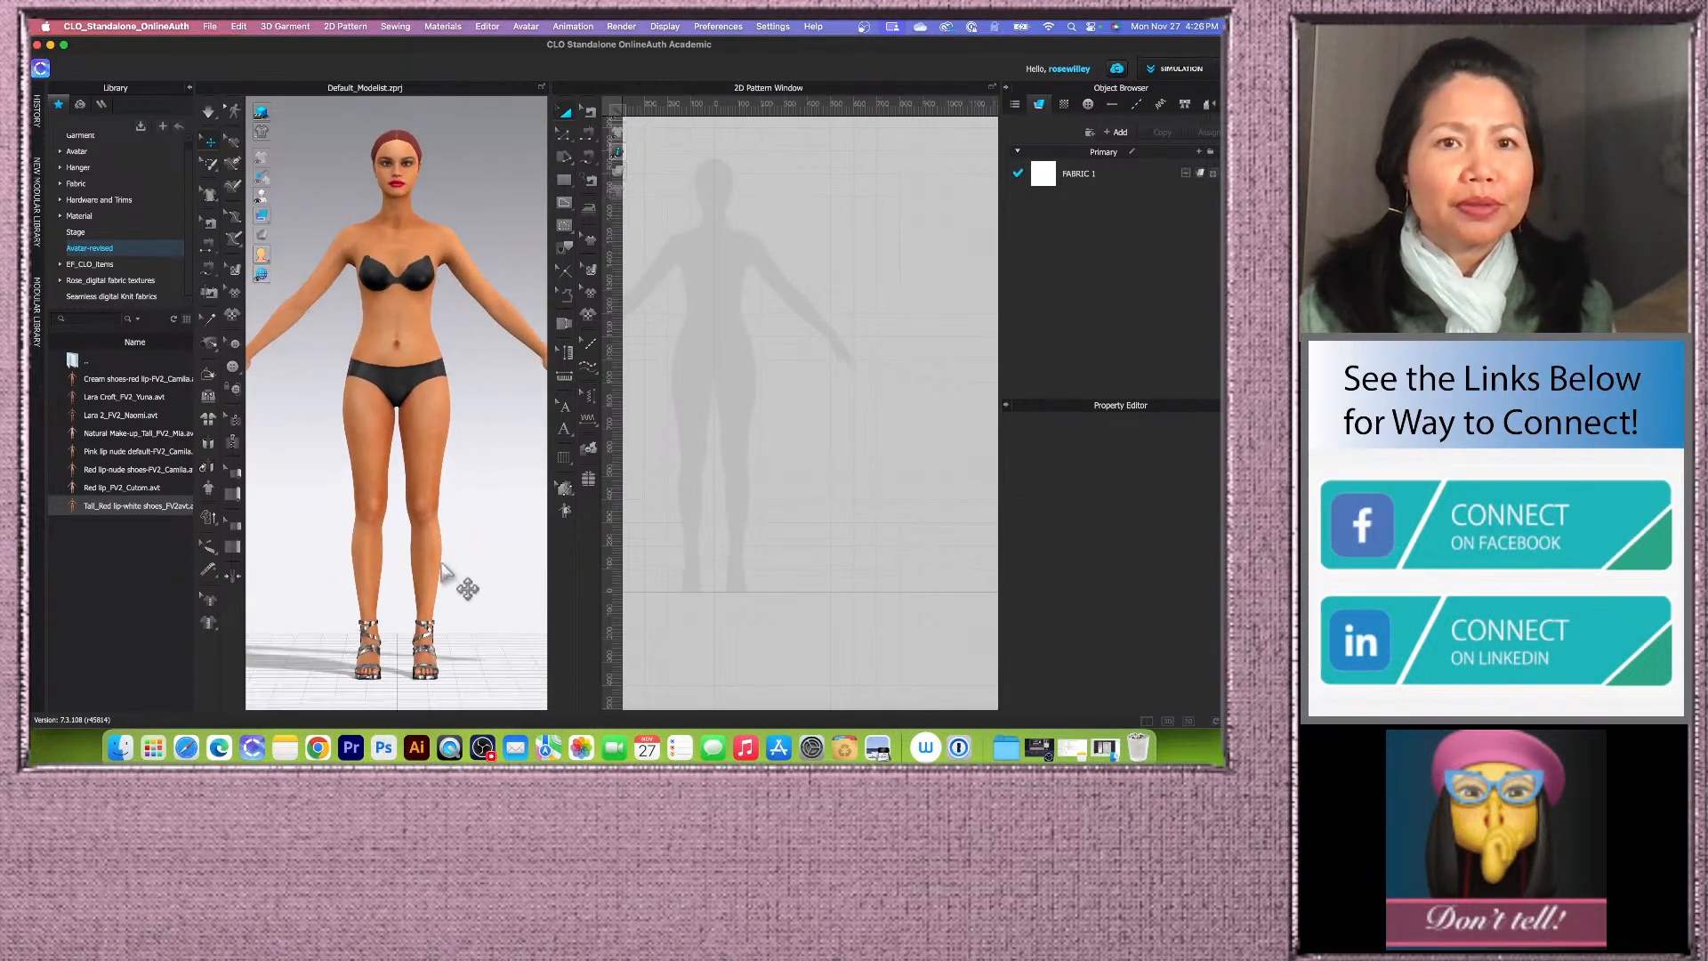
right_drag(489, 446, 414, 340)
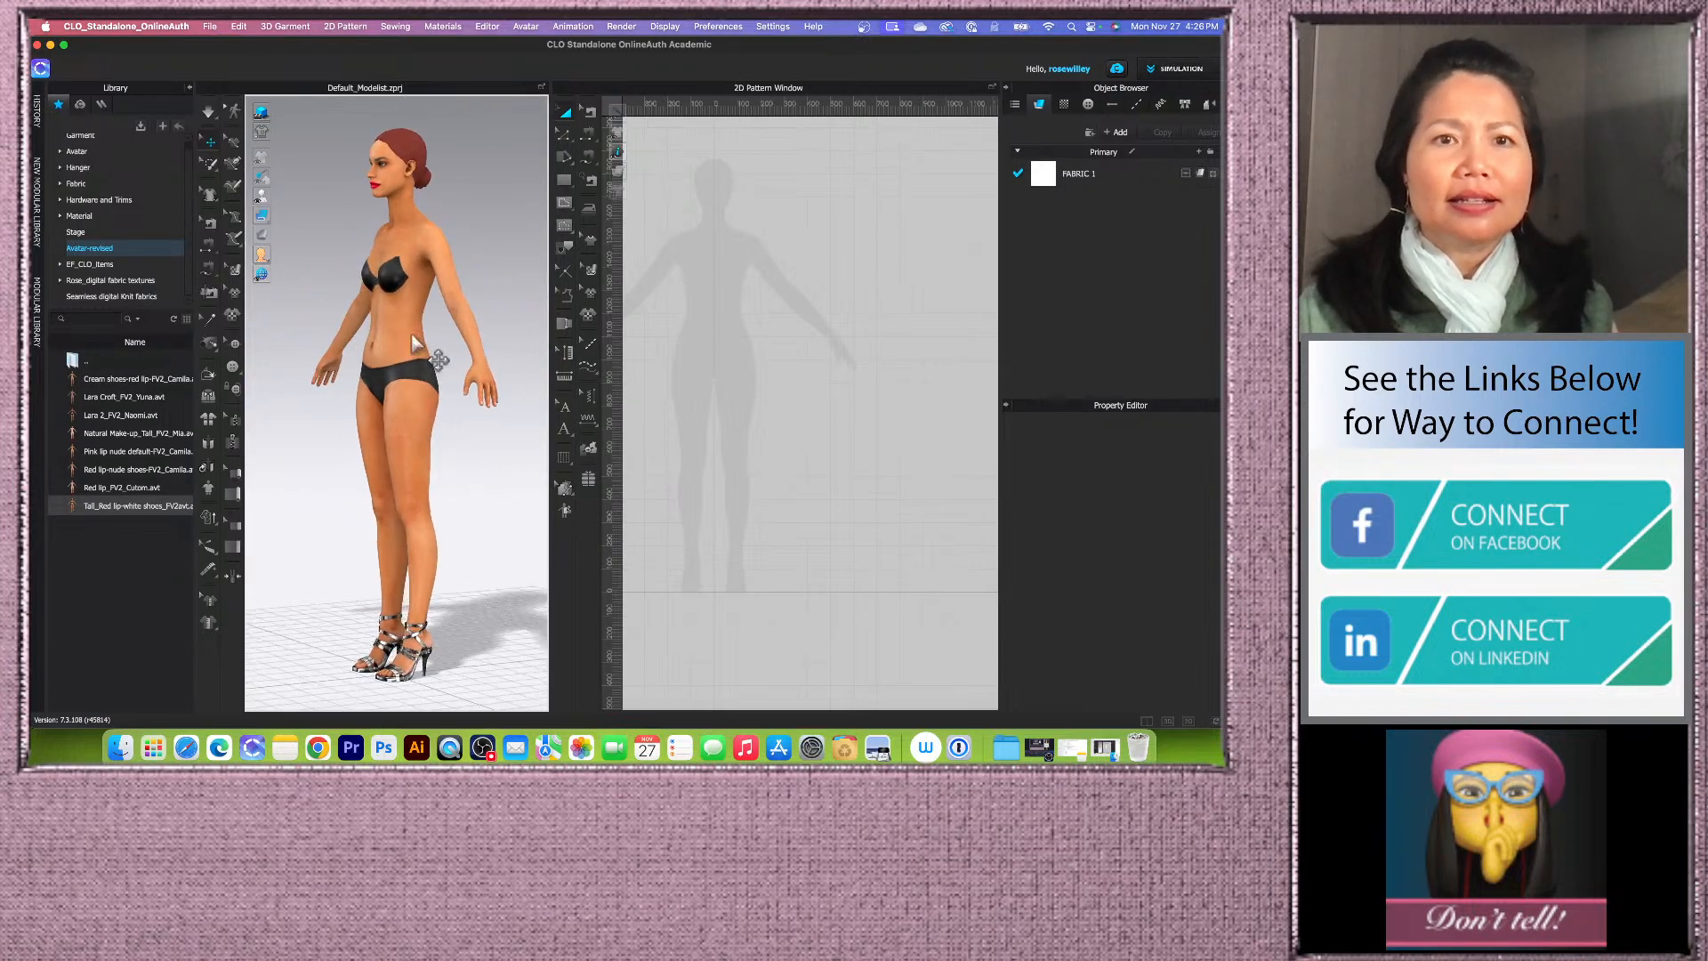
scroll(387, 221, up, 4)
scroll(380, 230, down, 4)
right_drag(311, 369, 348, 373)
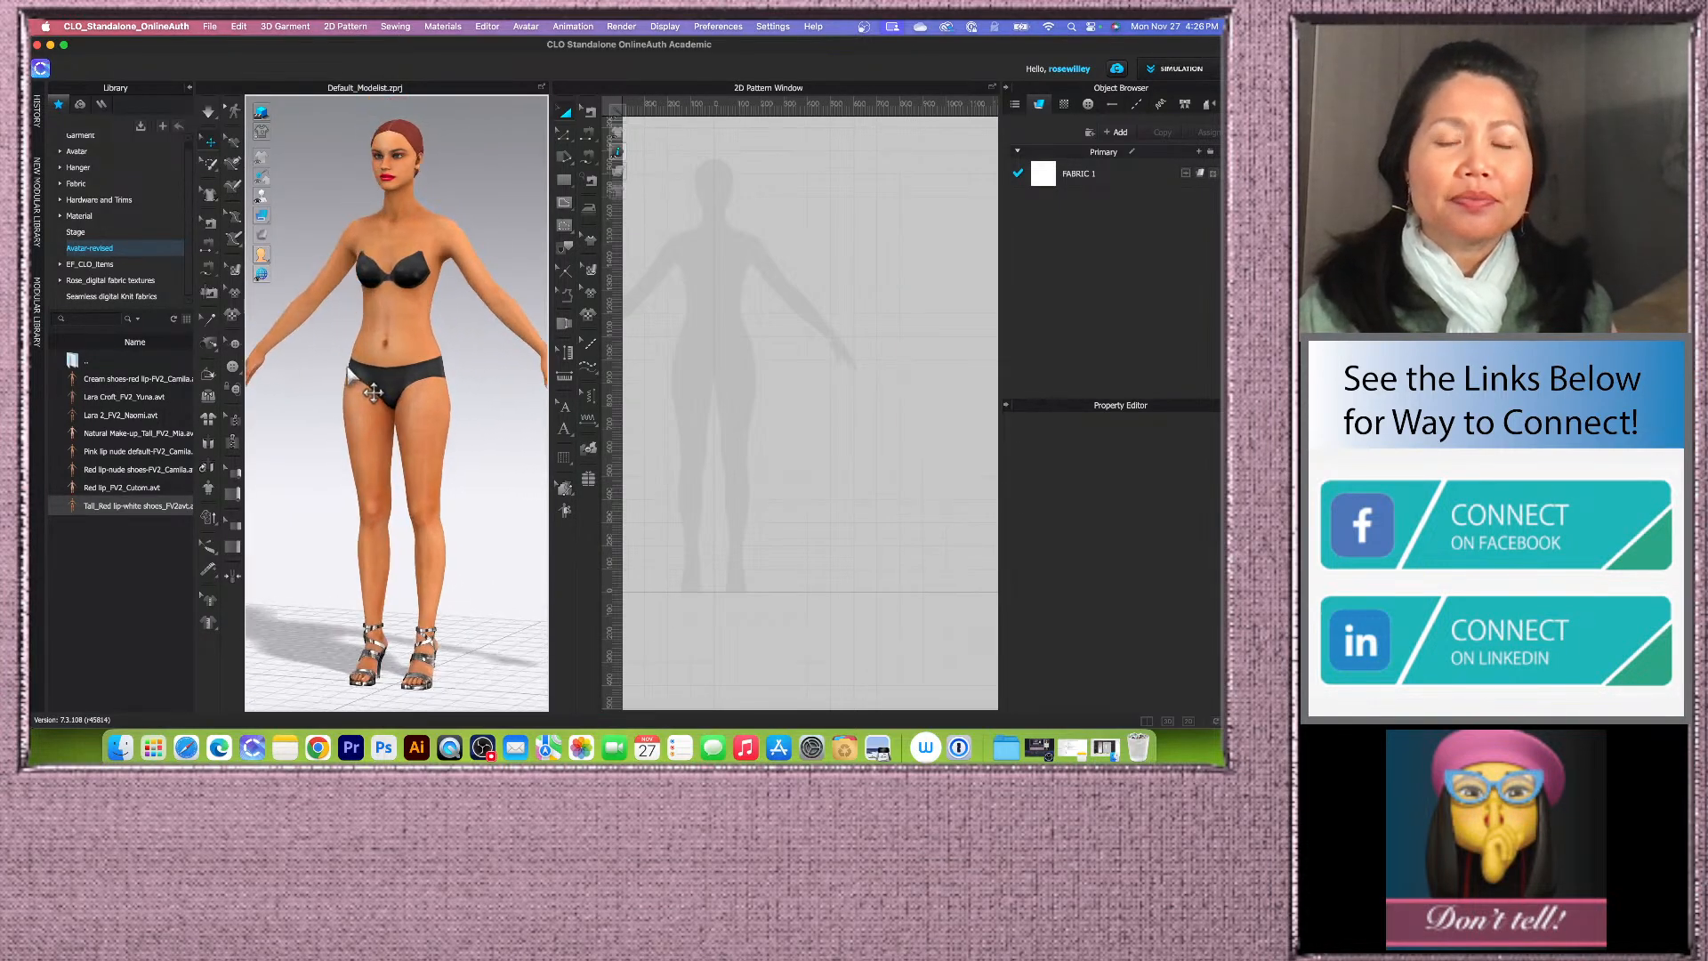
right_drag(478, 468, 490, 464)
scroll(485, 474, down, 3)
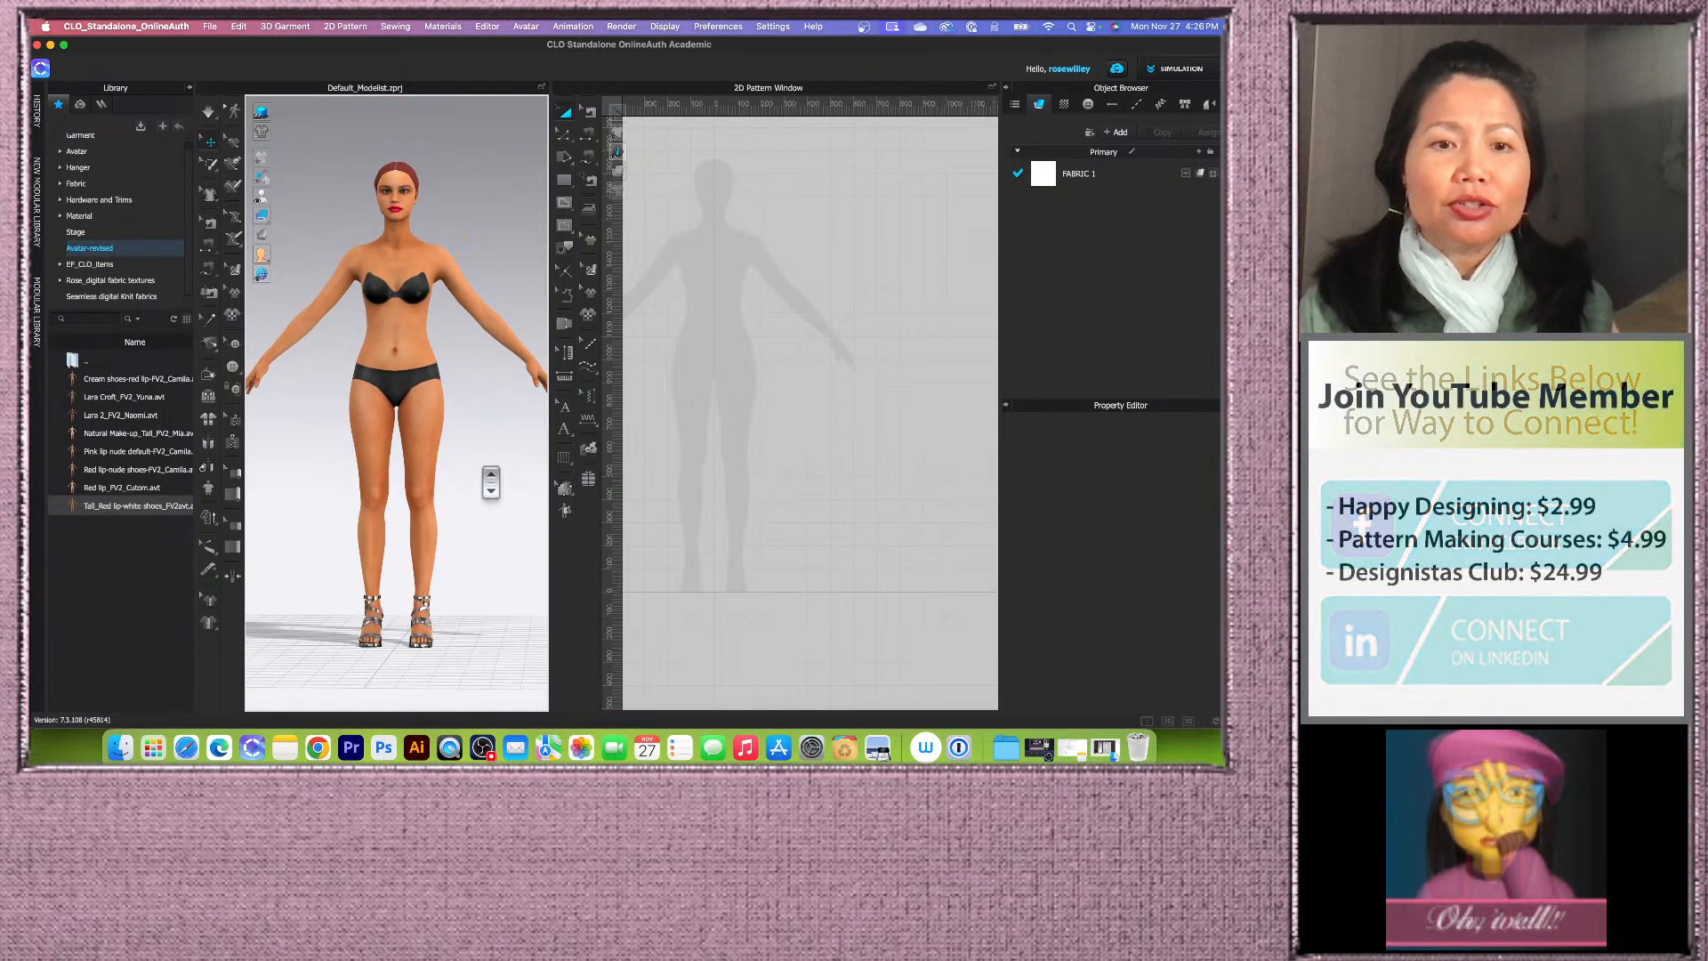
scroll(490, 481, up, 3)
scroll(490, 481, down, 1)
scroll(490, 481, down, 3)
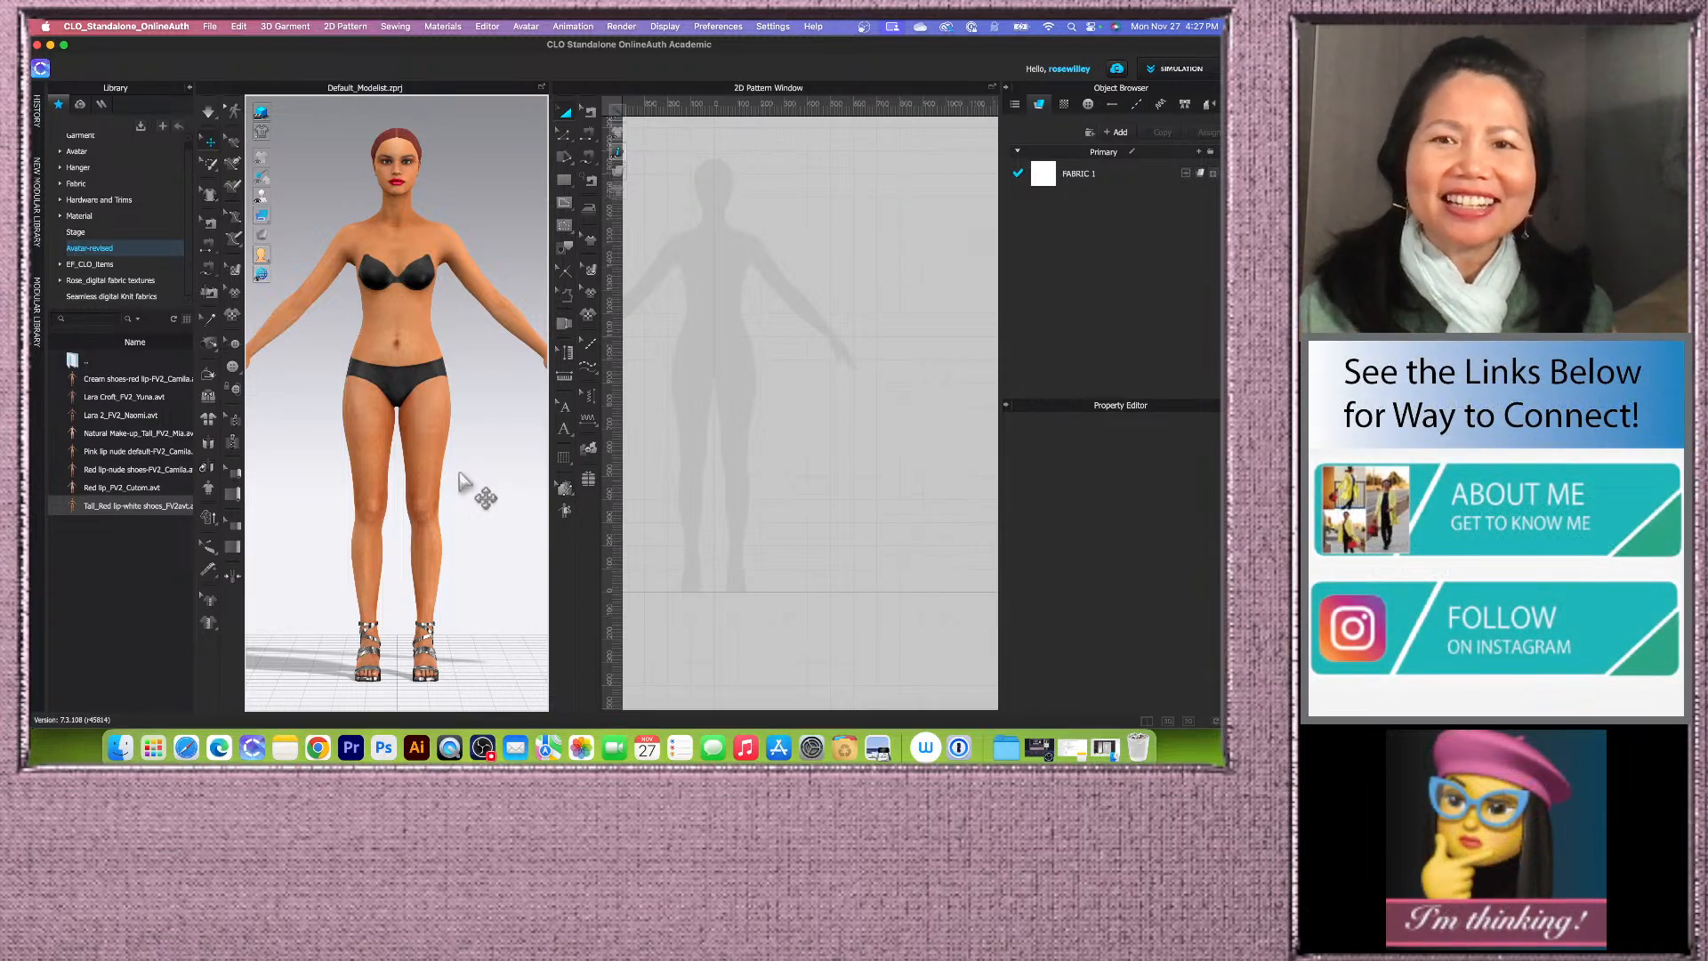
scroll(815, 350, up, 3)
scroll(774, 418, up, 2)
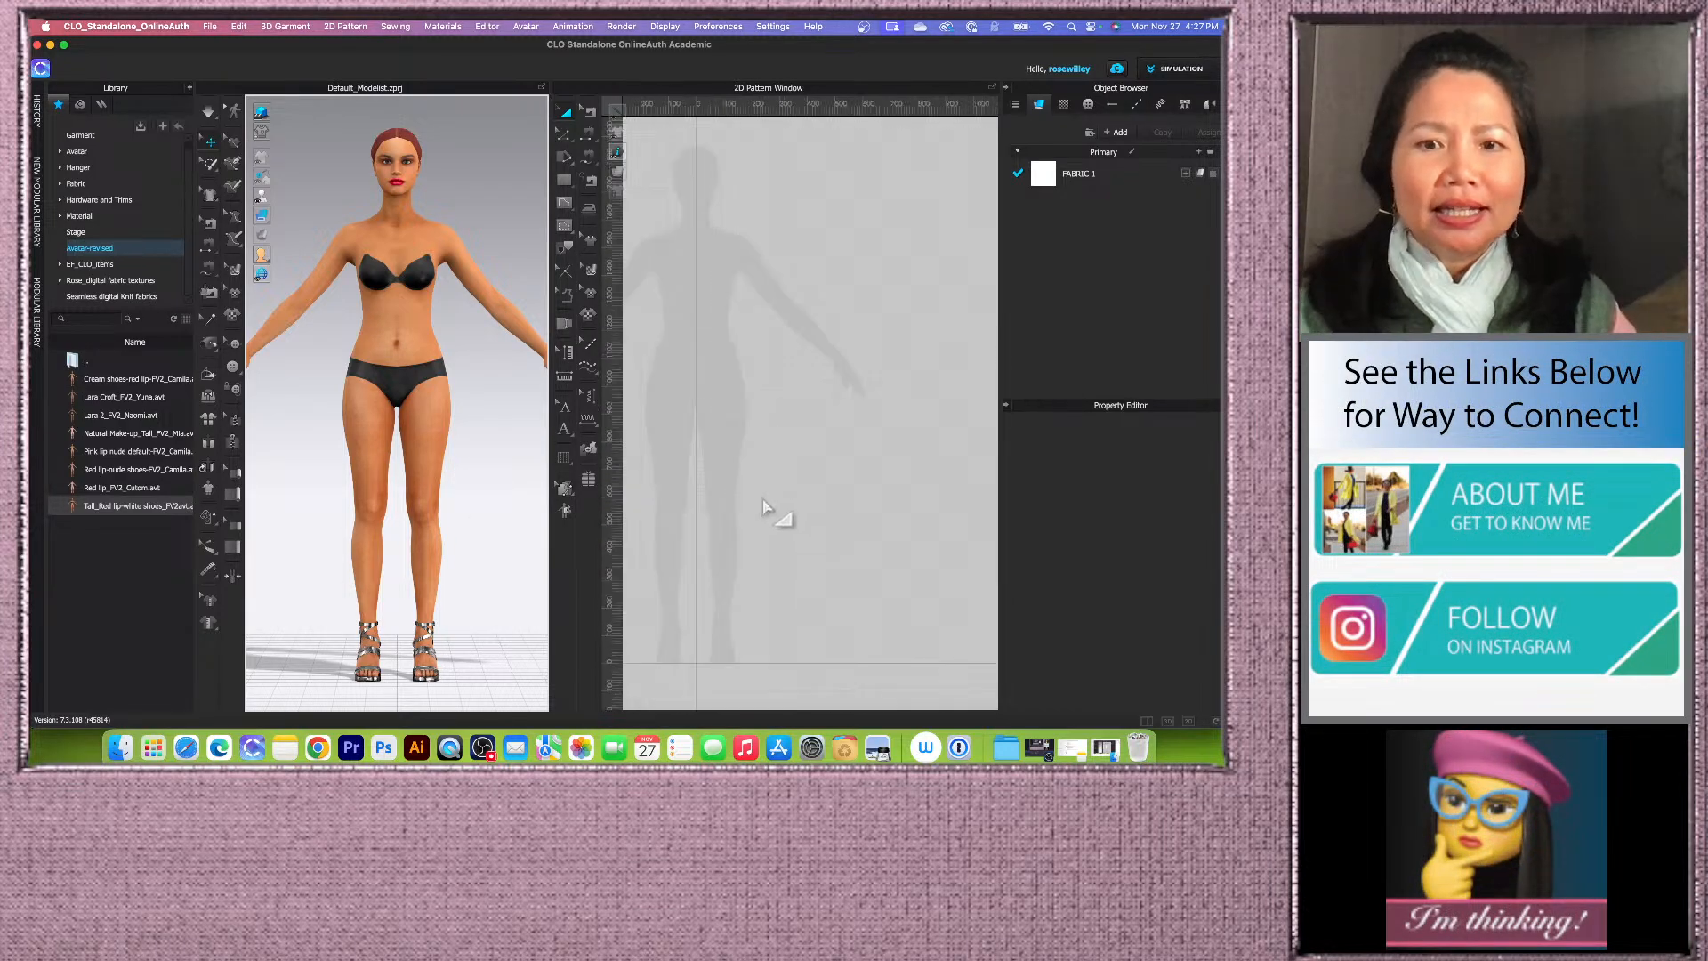
click(765, 538)
scroll(712, 260, up, 2)
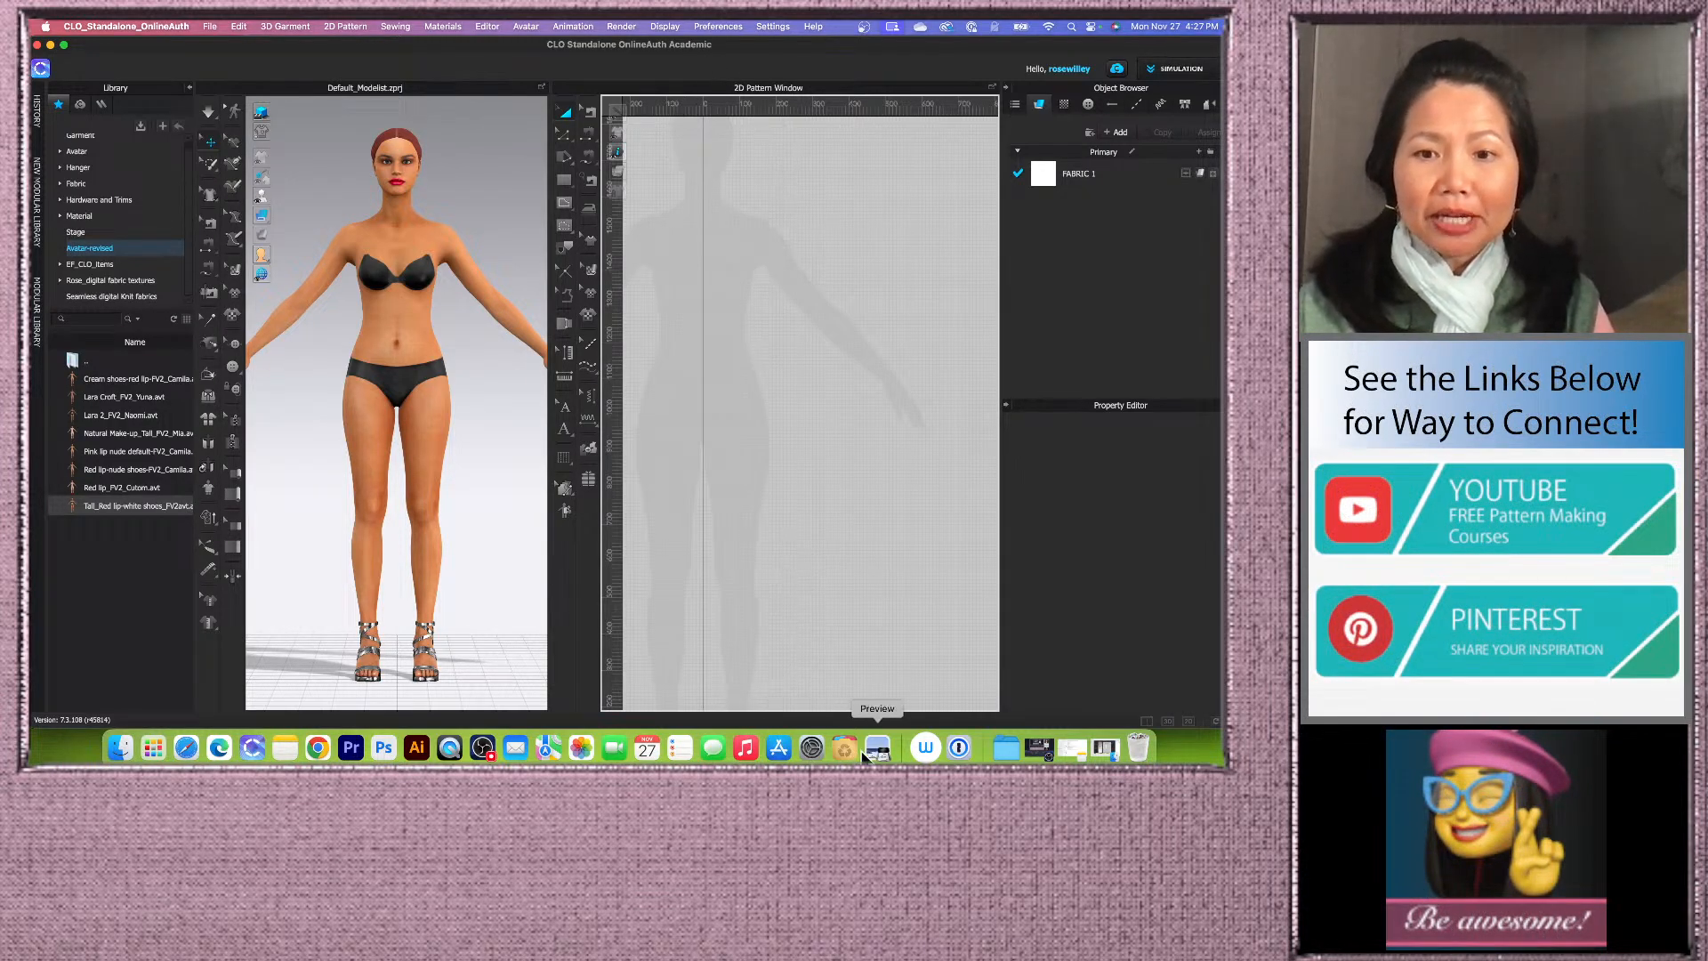
Step: Open the Notes app with the top pattern measurements and quit the browser from the dock
click(285, 747)
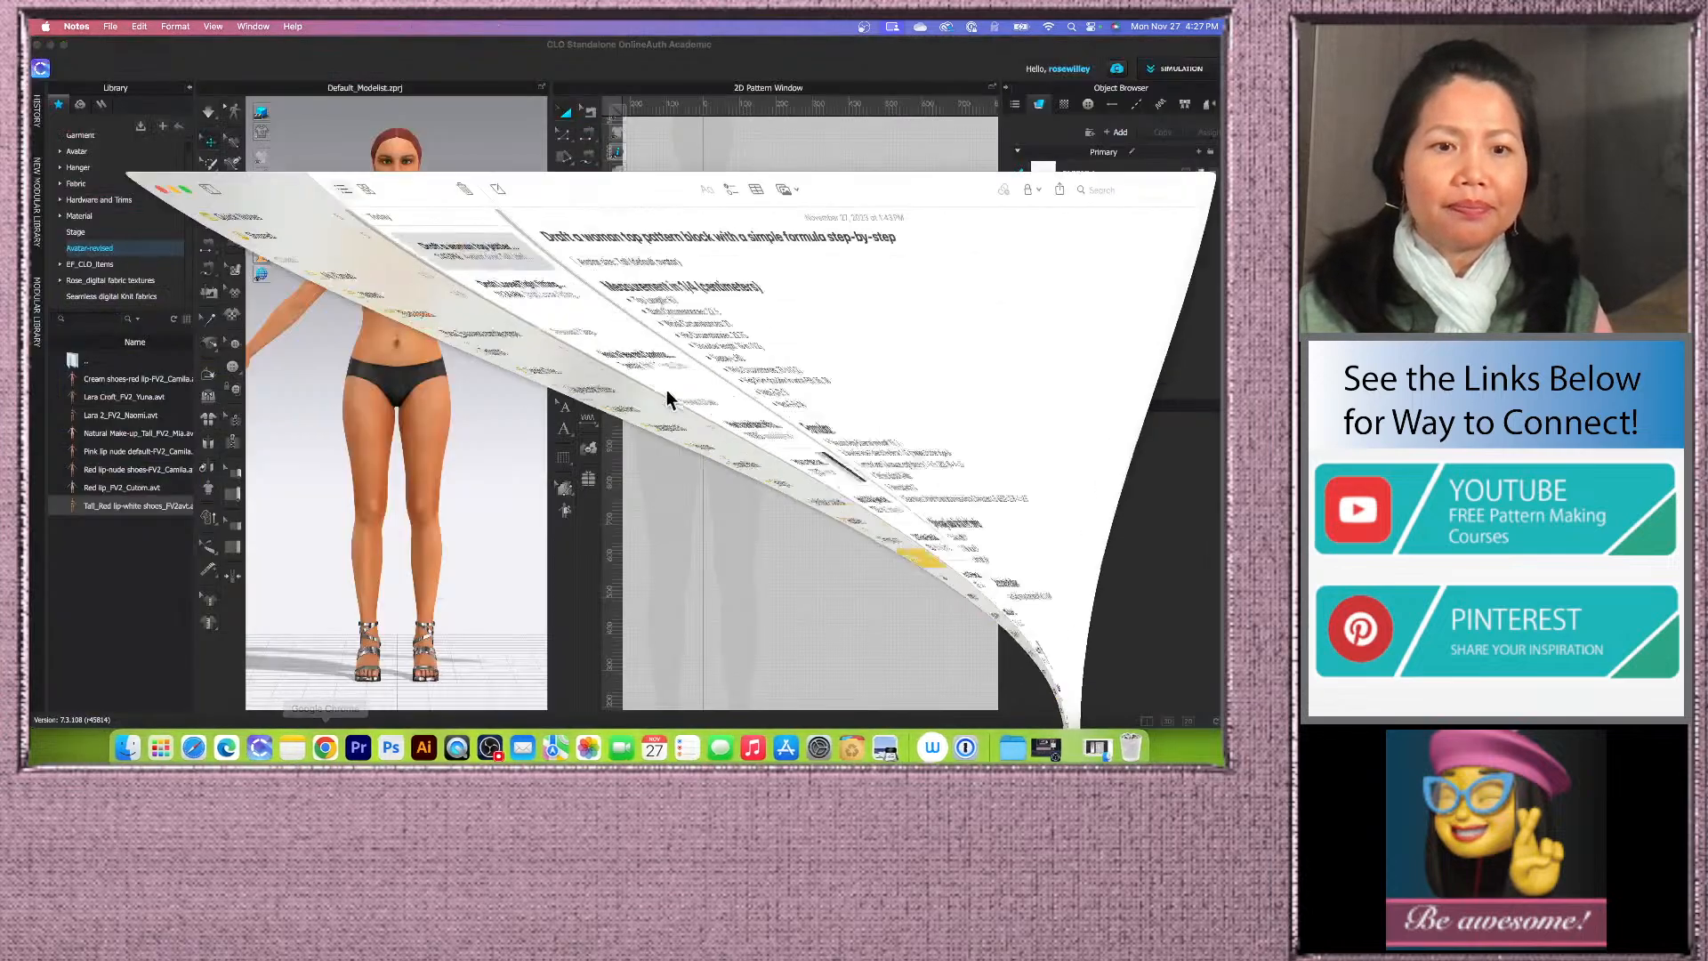
right_click(334, 750)
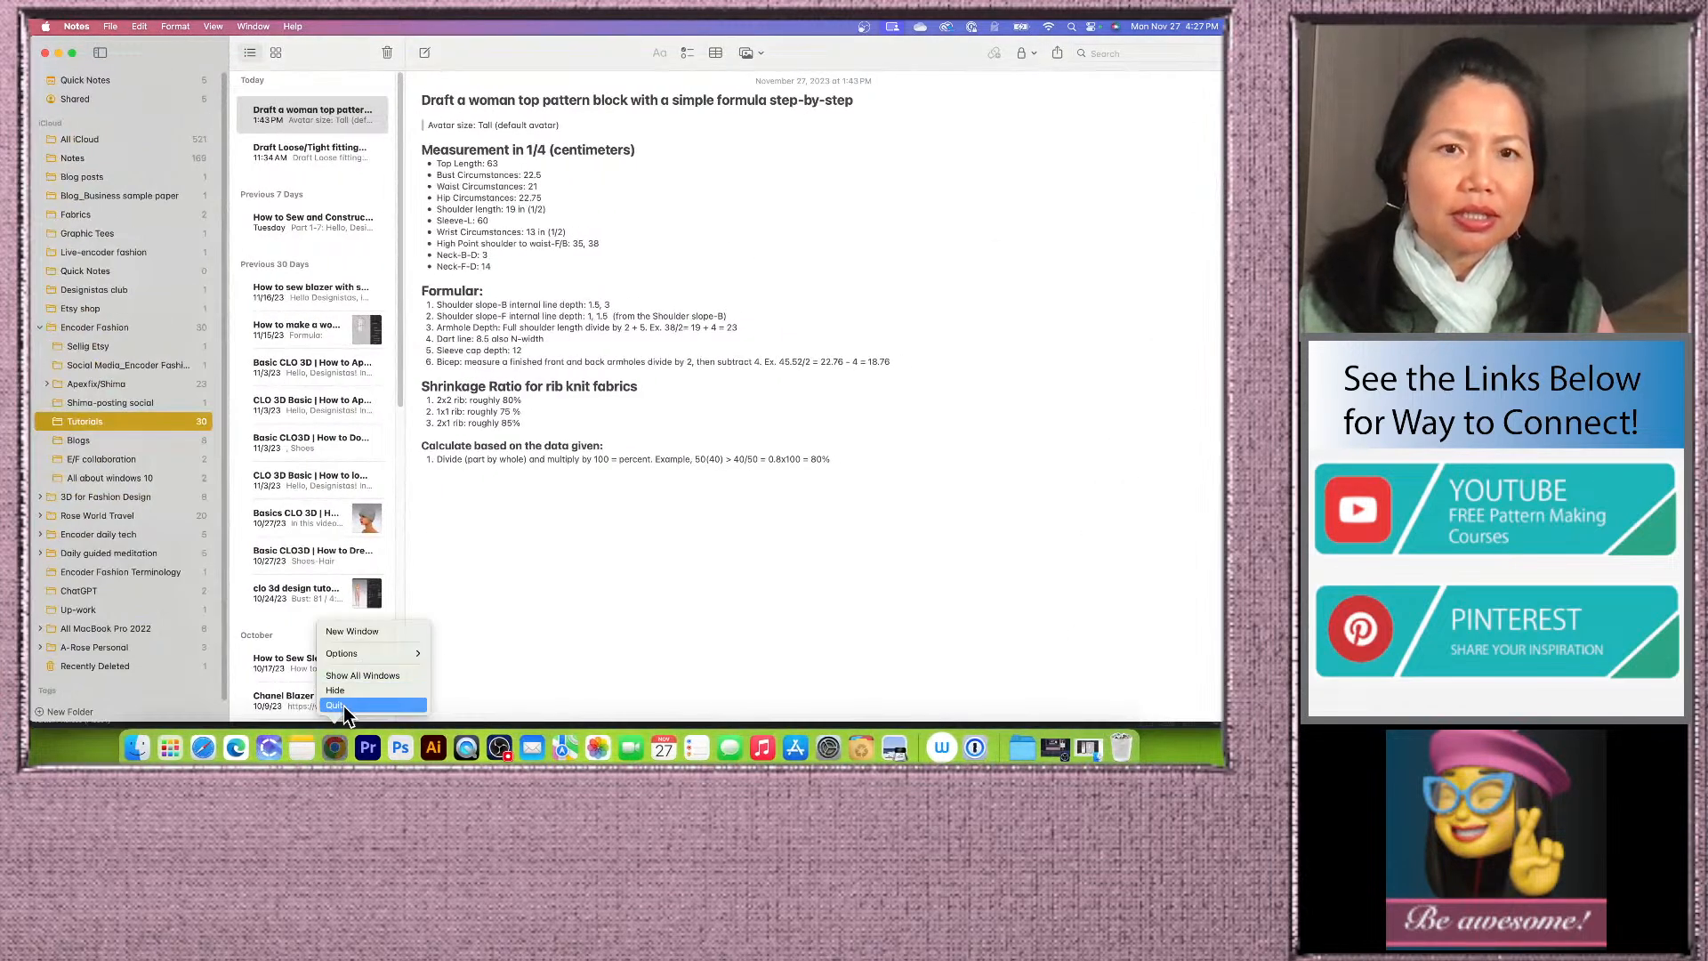
click(343, 706)
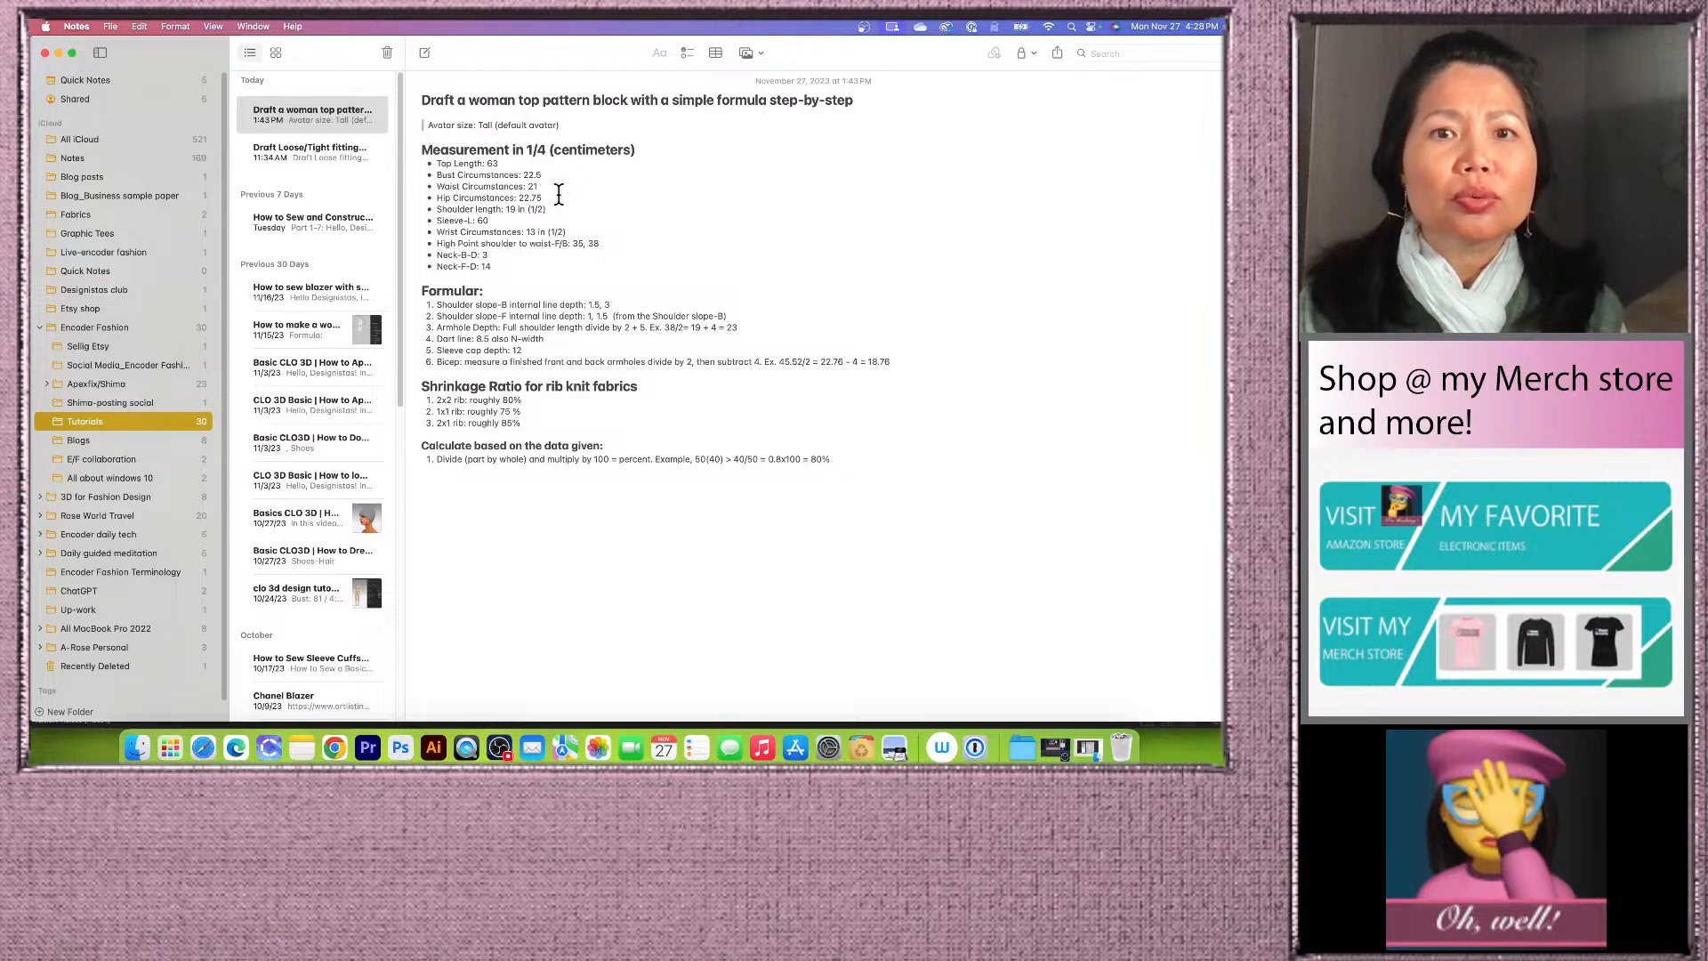
Step: Correct the 'Formular' heading to 'Formula' in the note and close the Notes window
click(480, 290)
key(BackSpace)
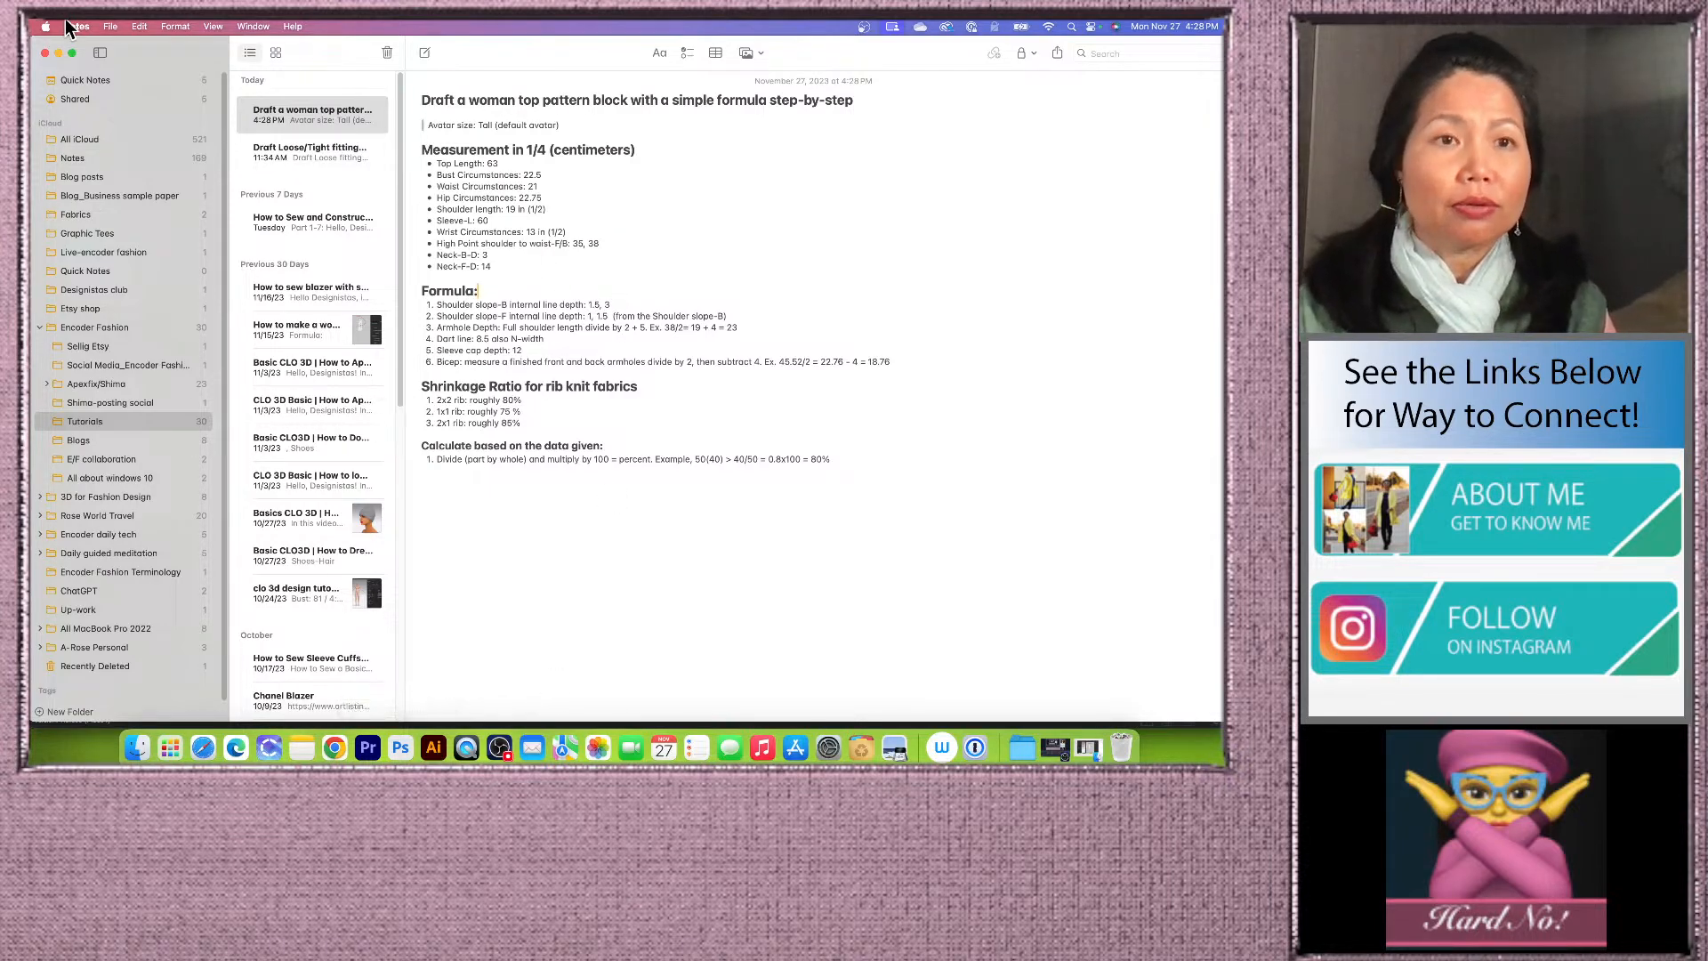
click(57, 53)
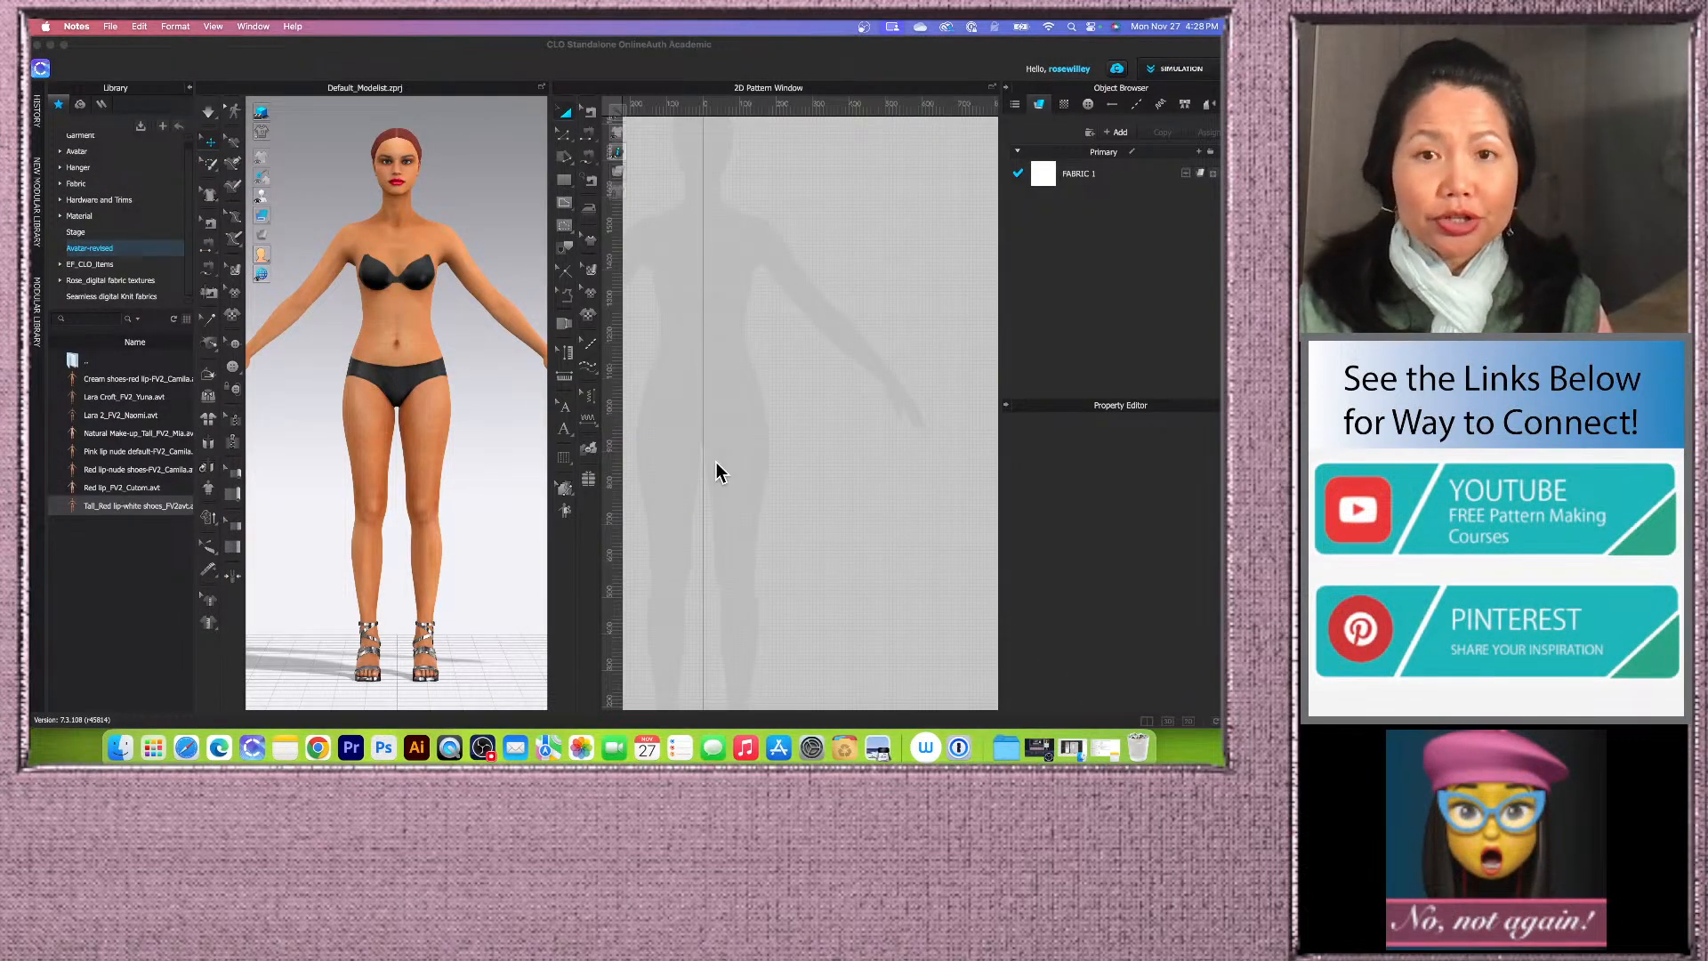
Step: Draw a rectangle over the avatar's torso in the 2D pattern window with the Rectangle tool
click(567, 178)
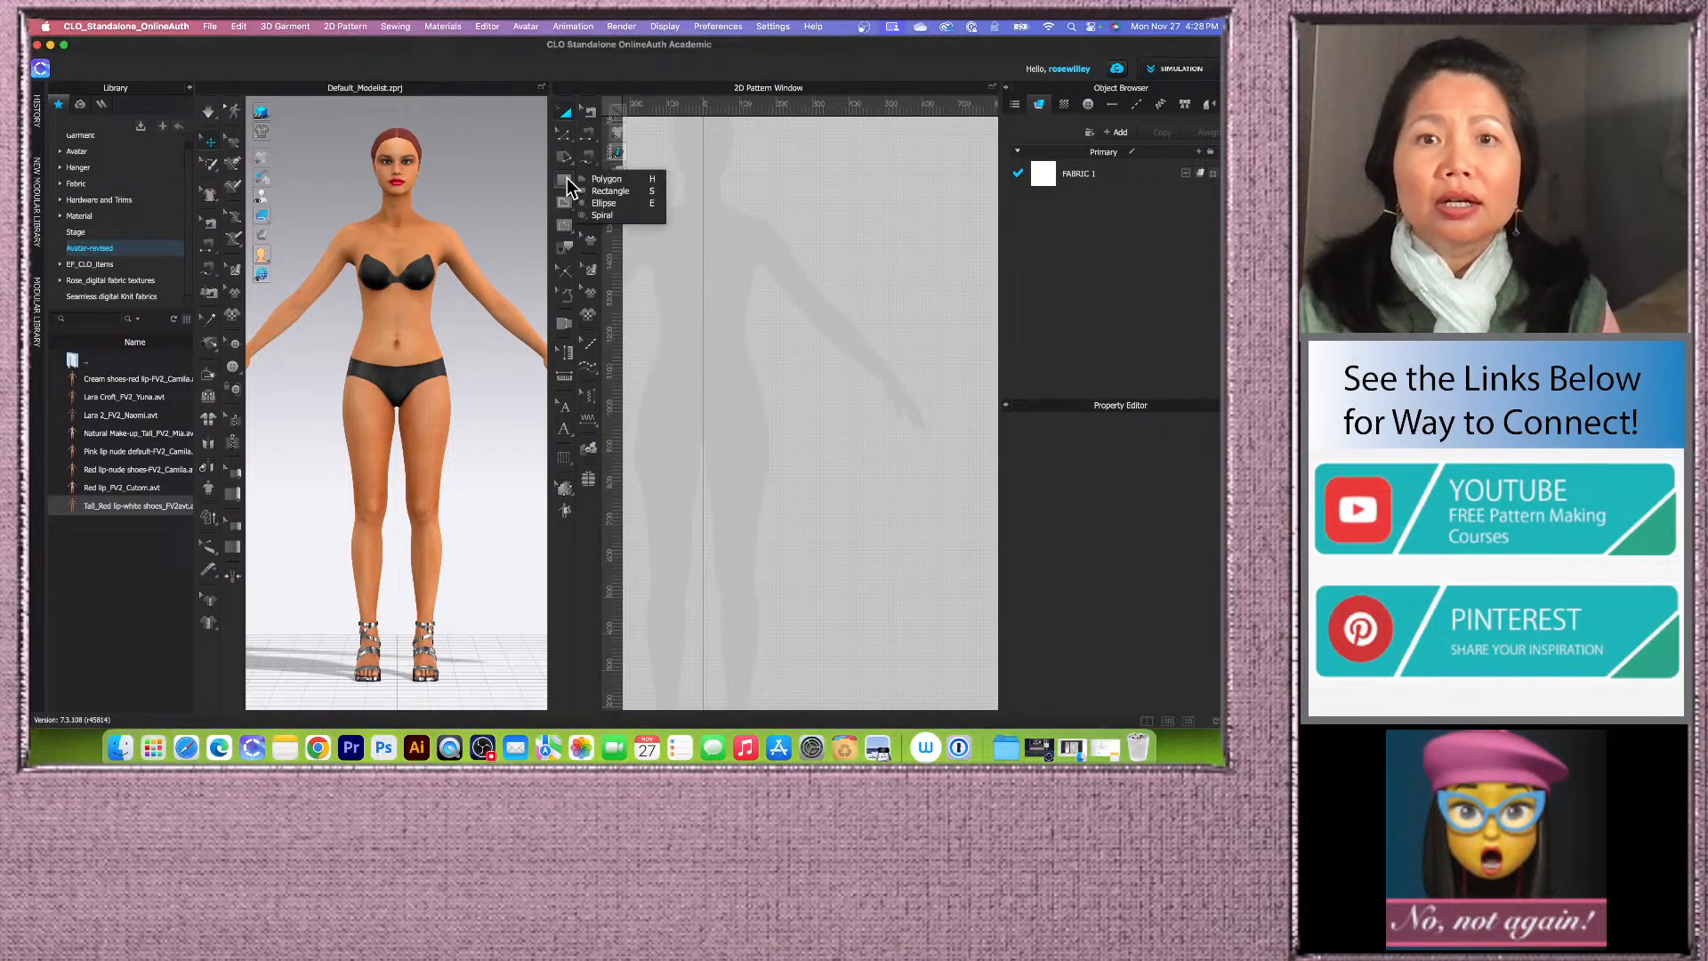
click(614, 192)
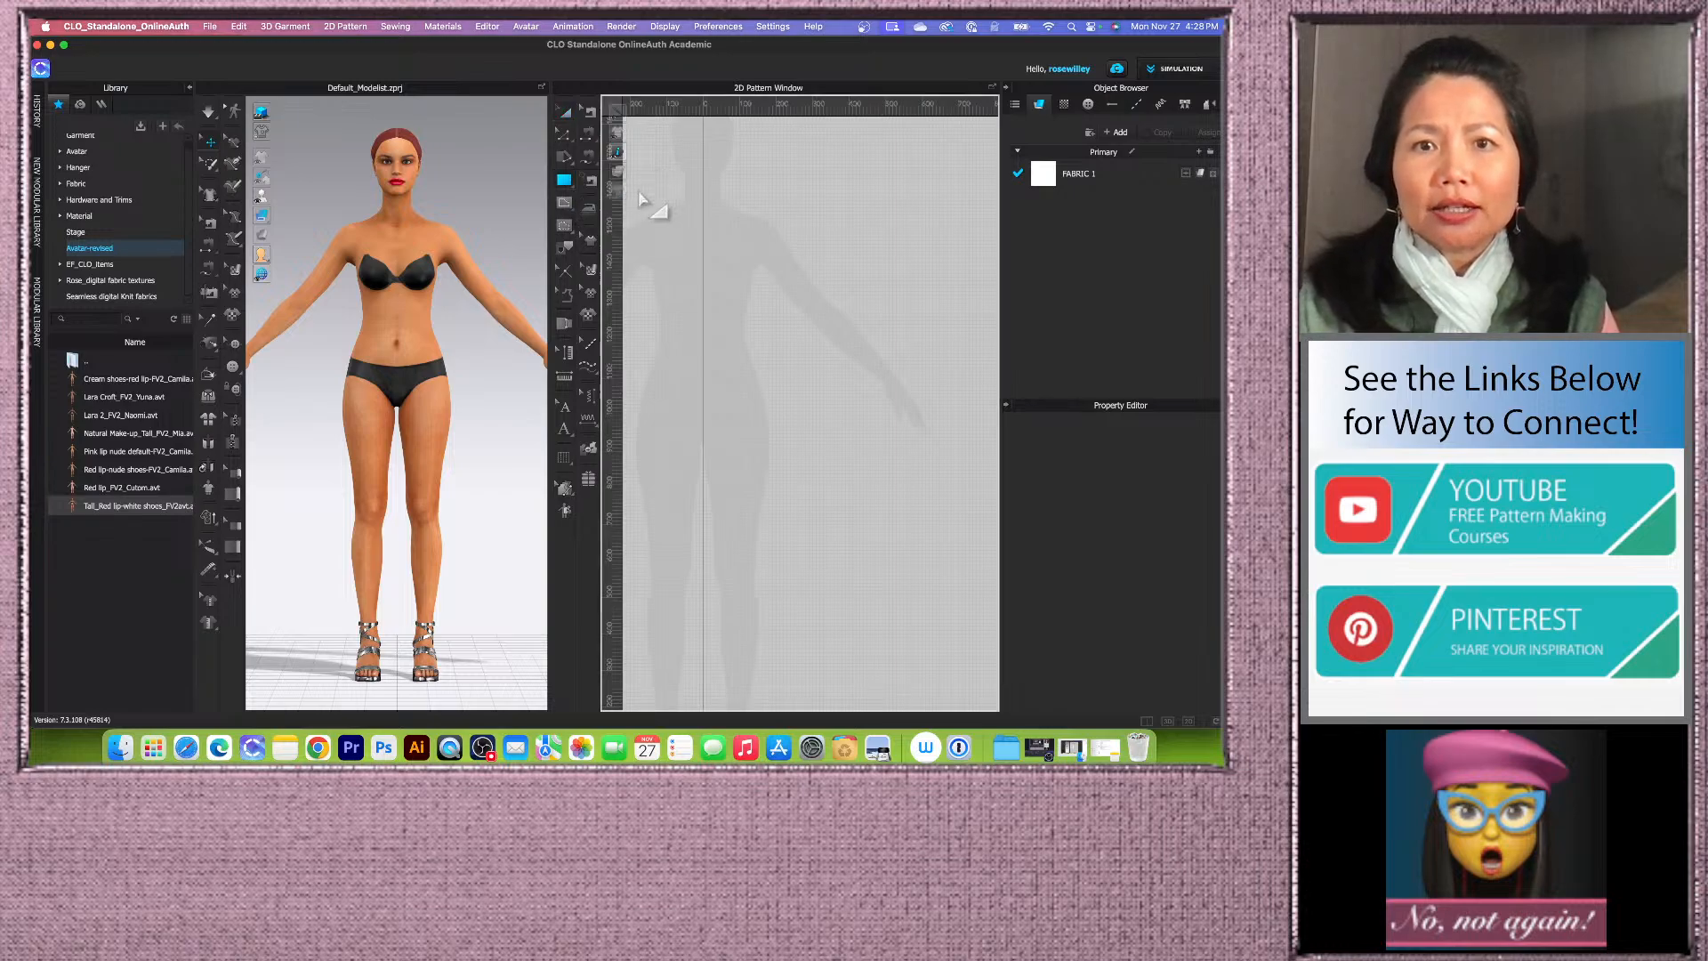
drag(705, 249, 776, 441)
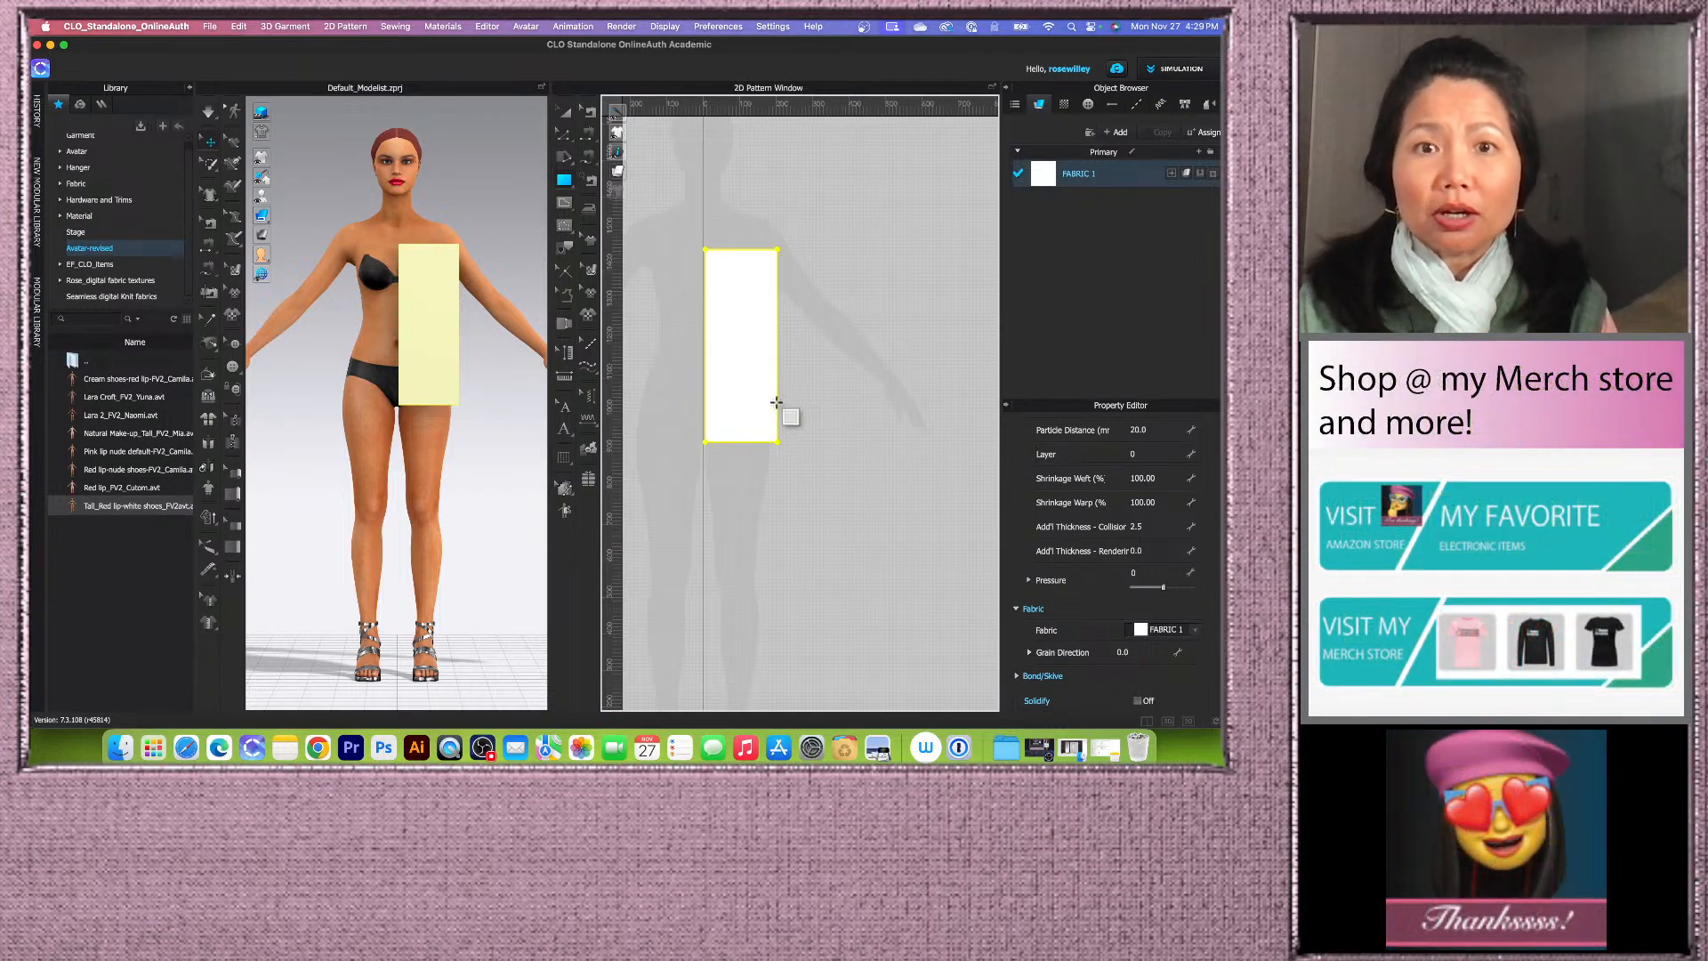
click(740, 325)
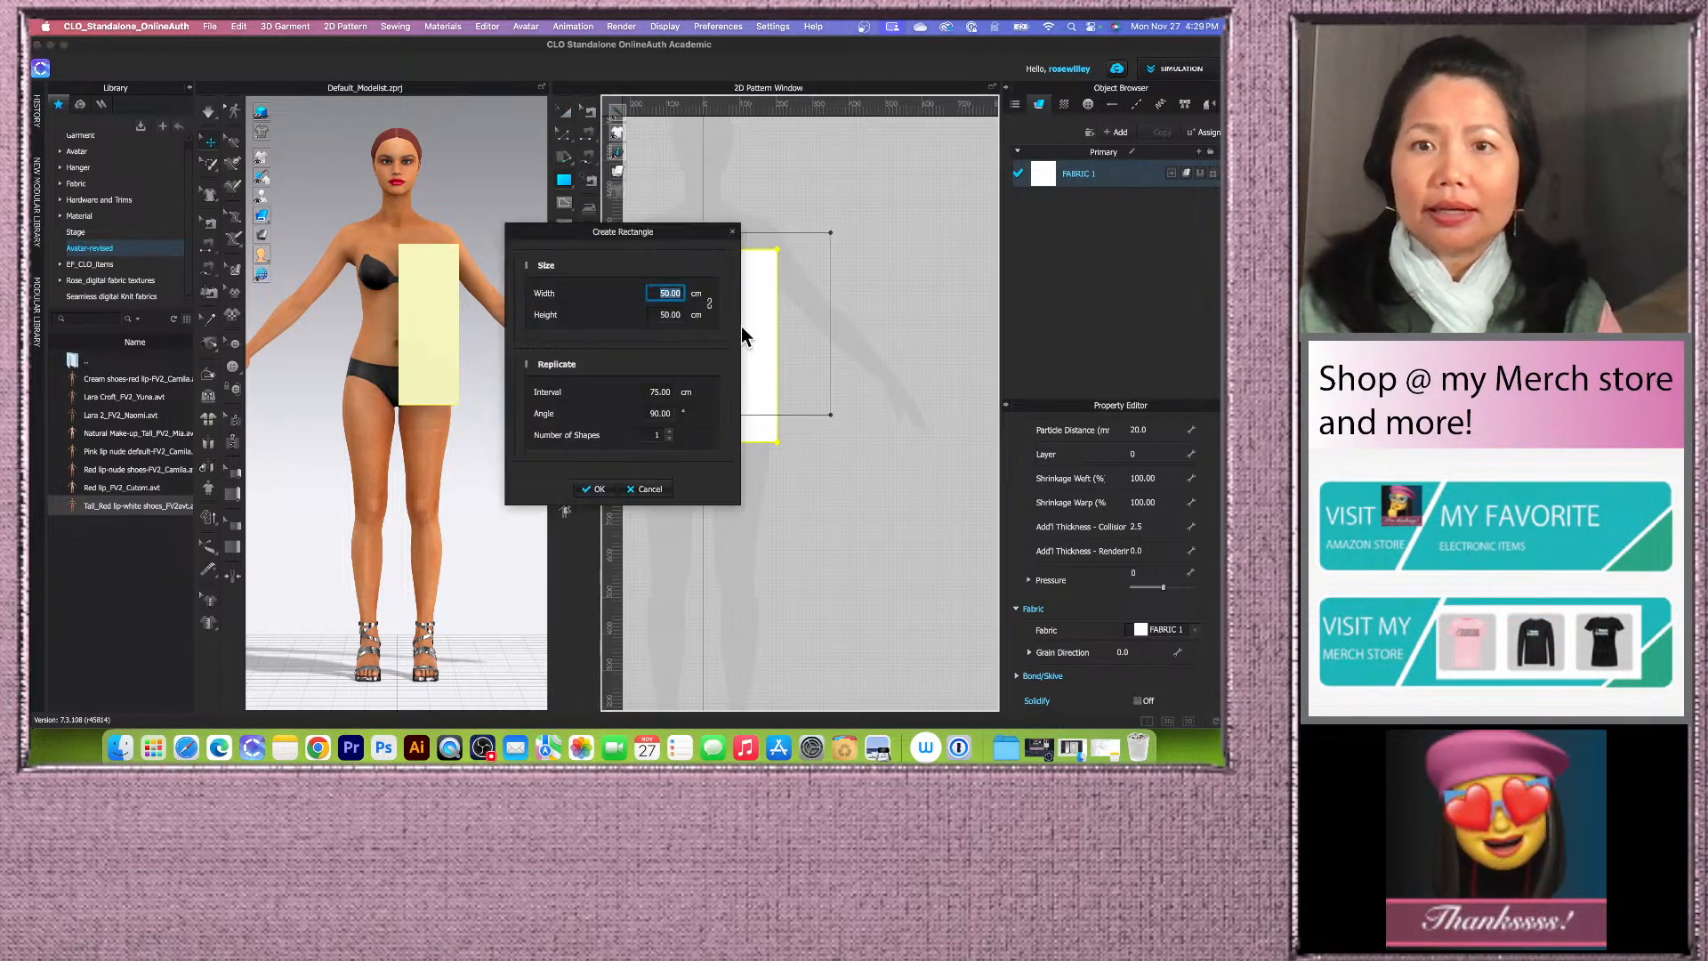
click(648, 489)
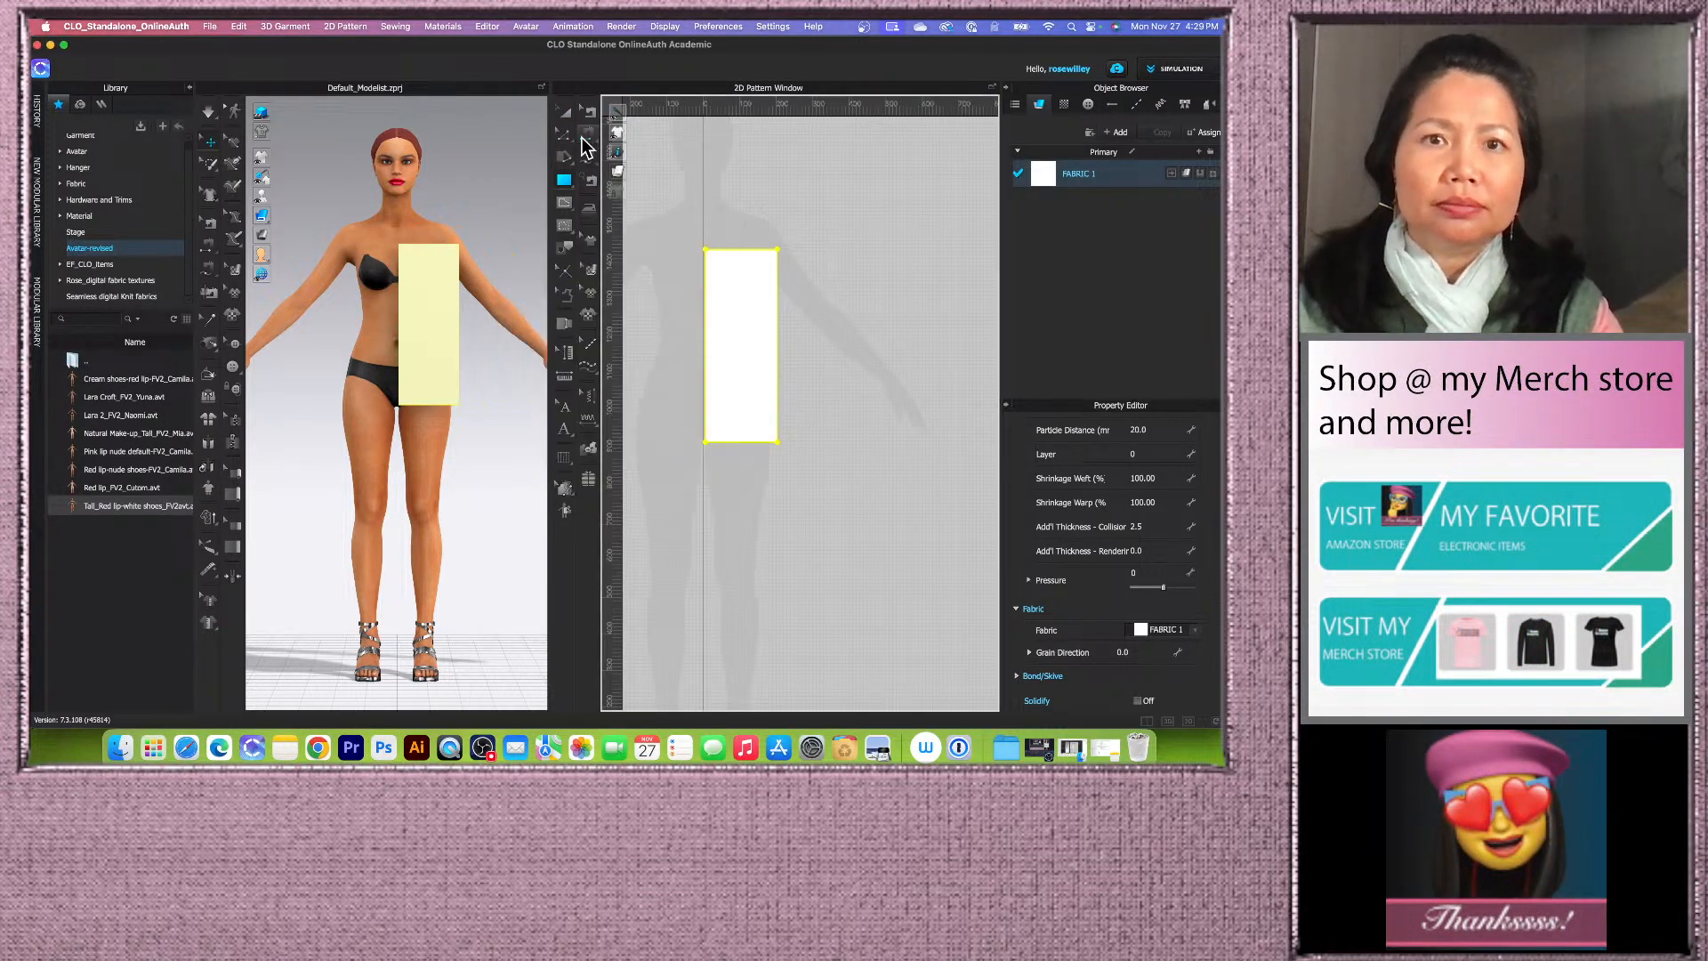
Step: Select the rectangle and delete it
click(566, 111)
click(740, 365)
key(Delete)
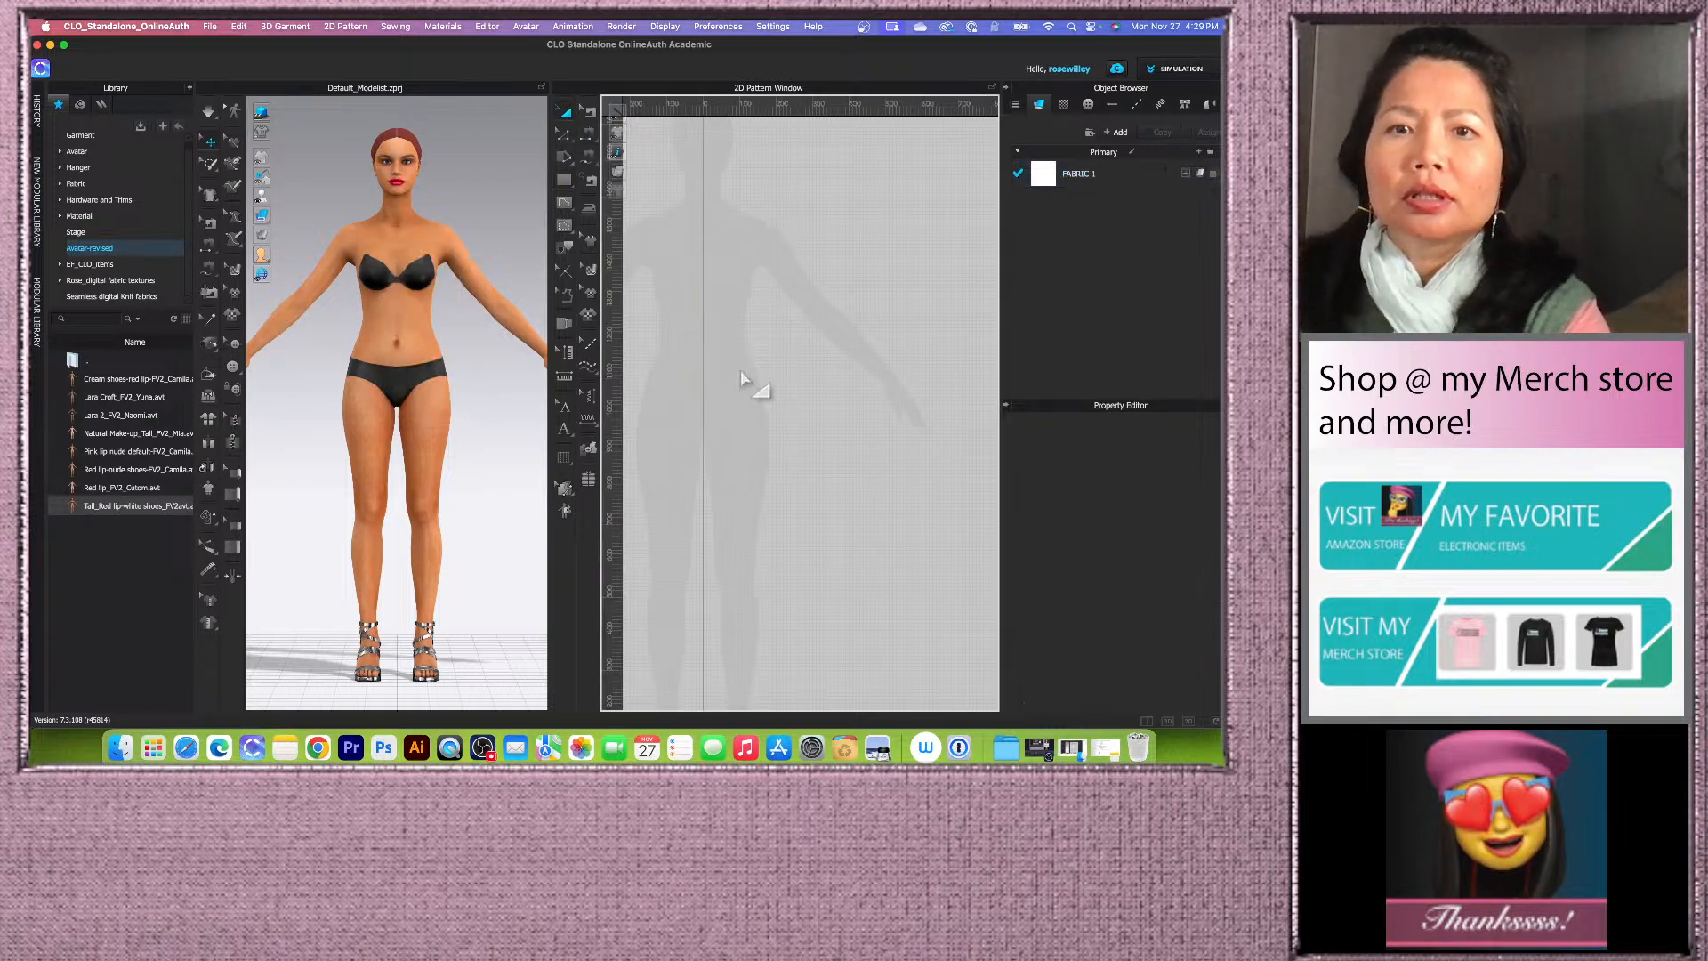
Step: Create a rectangle 22.75 cm wide and 63 cm high in the 2D pattern window with the Rectangle tool
click(566, 183)
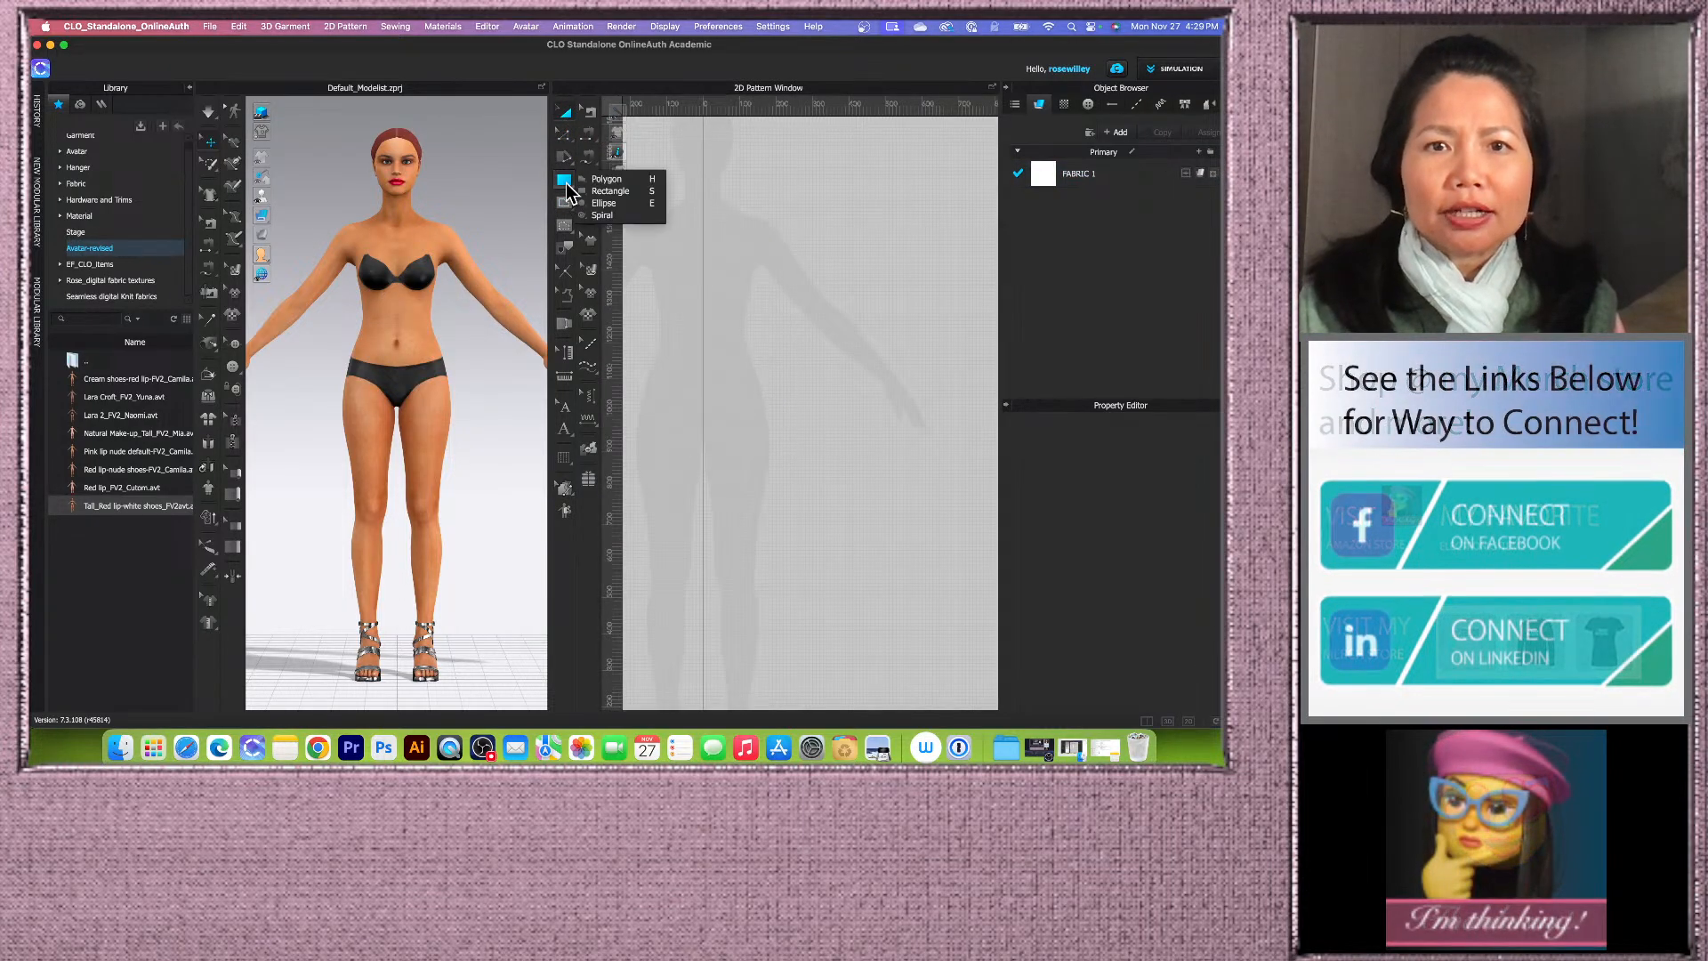
click(623, 190)
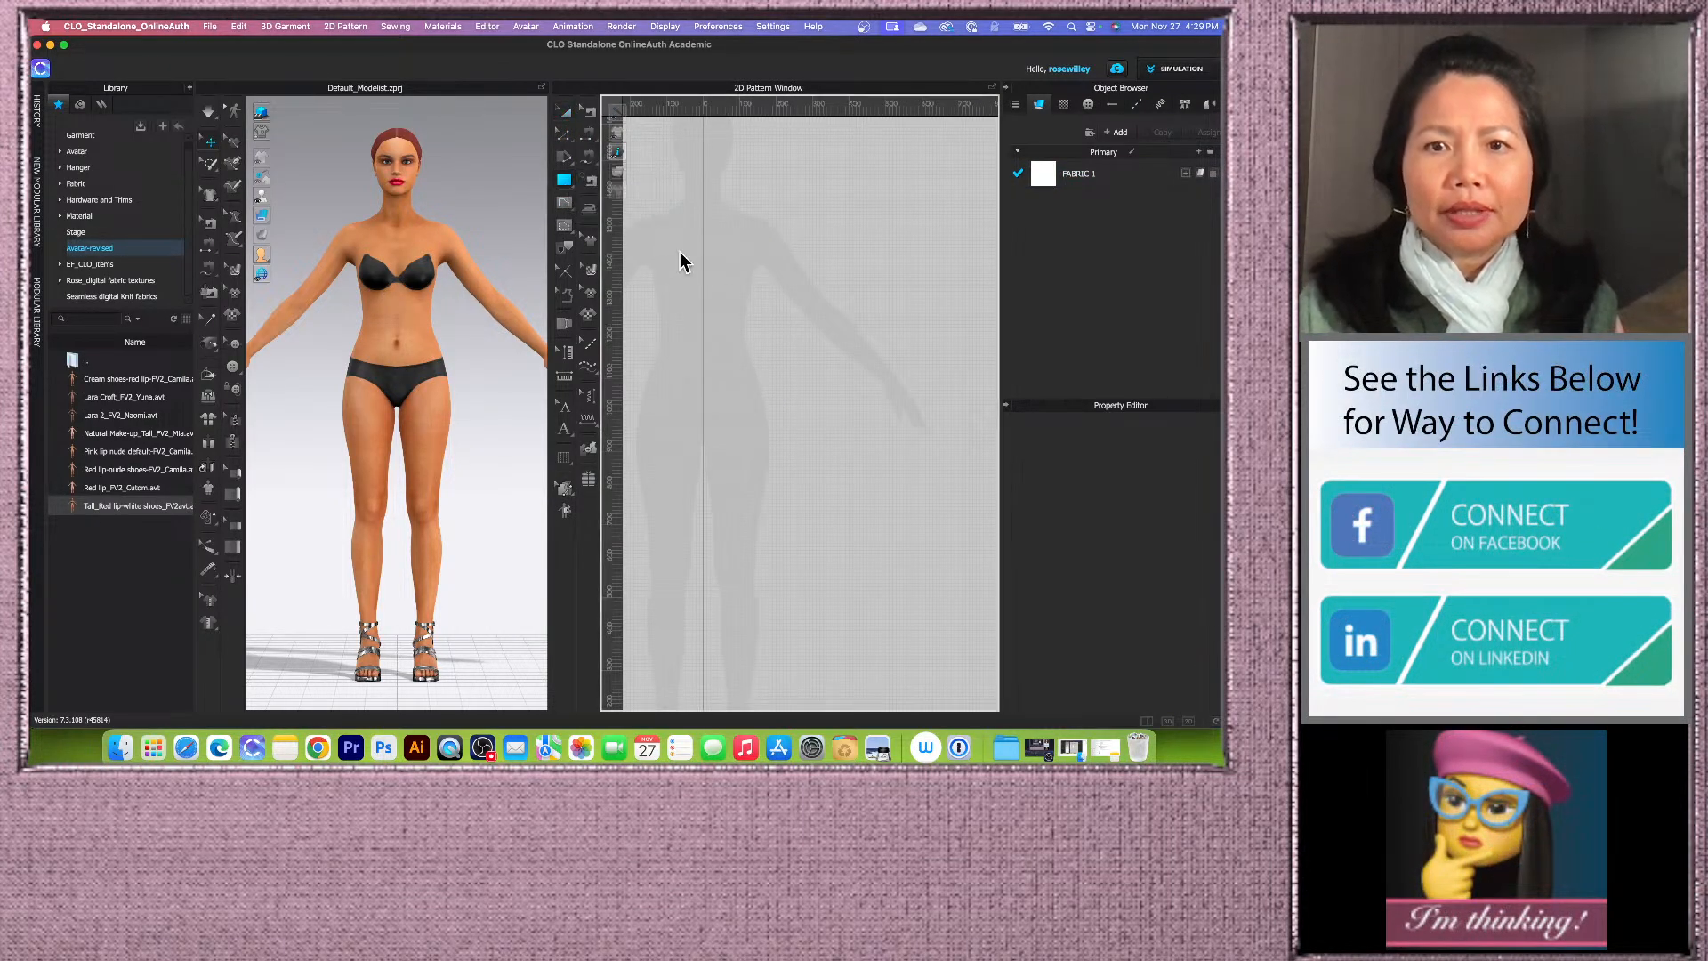
click(739, 329)
drag(692, 241, 576, 293)
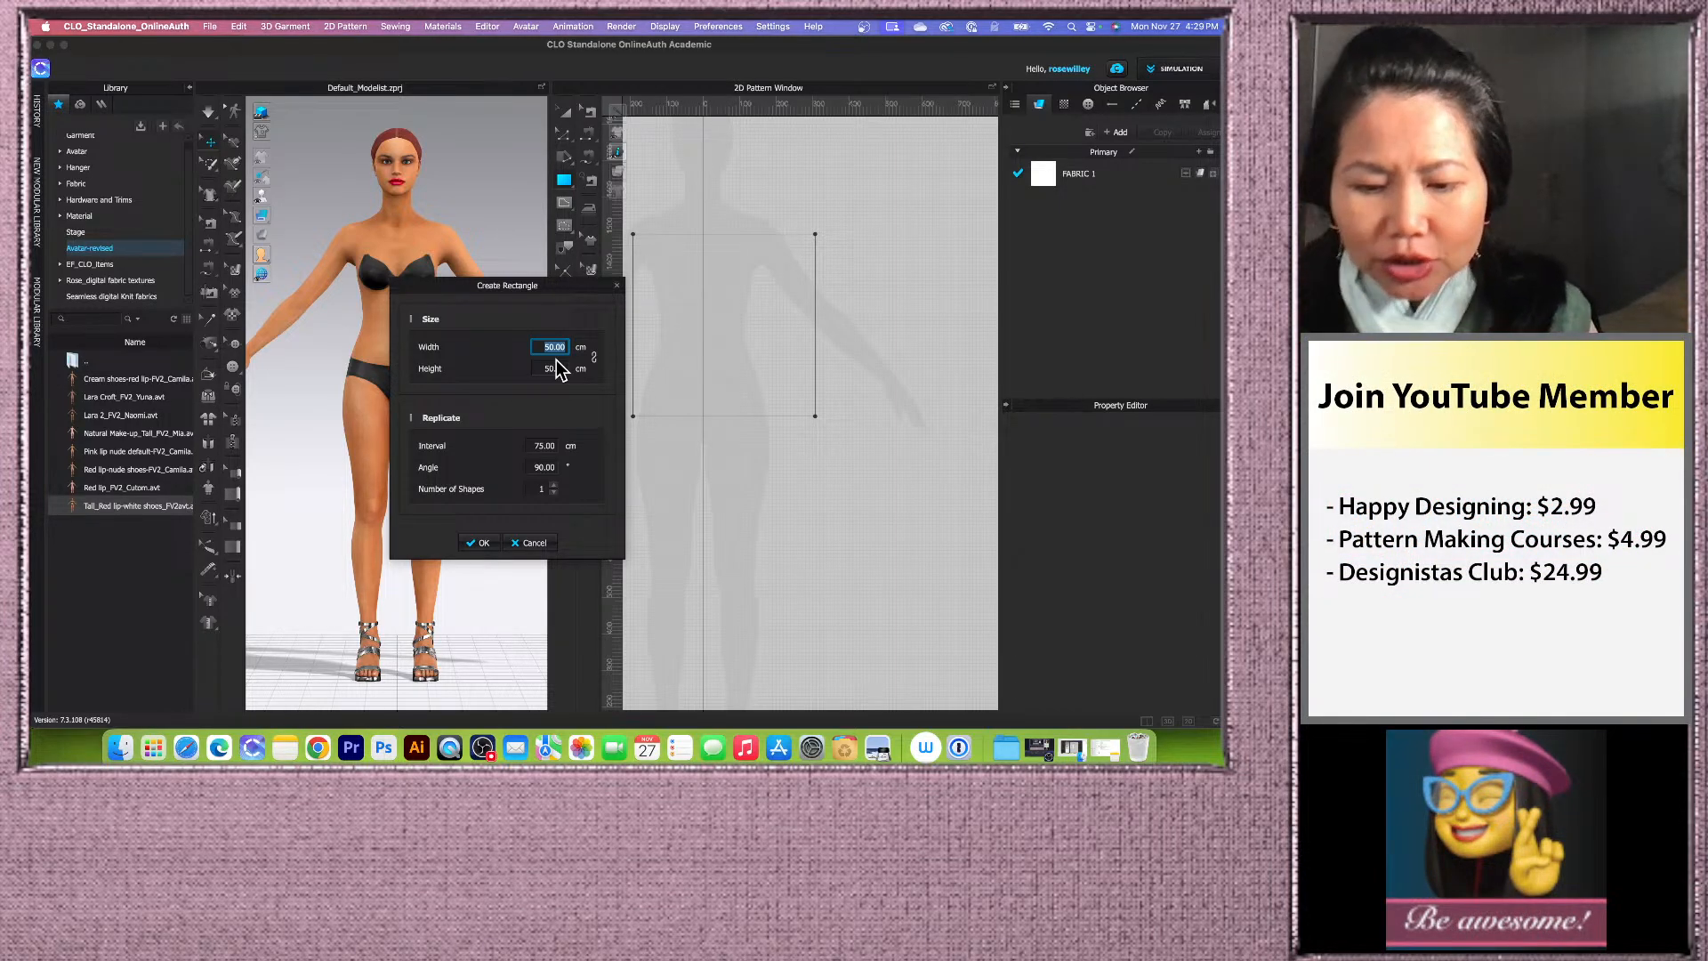
text(2)
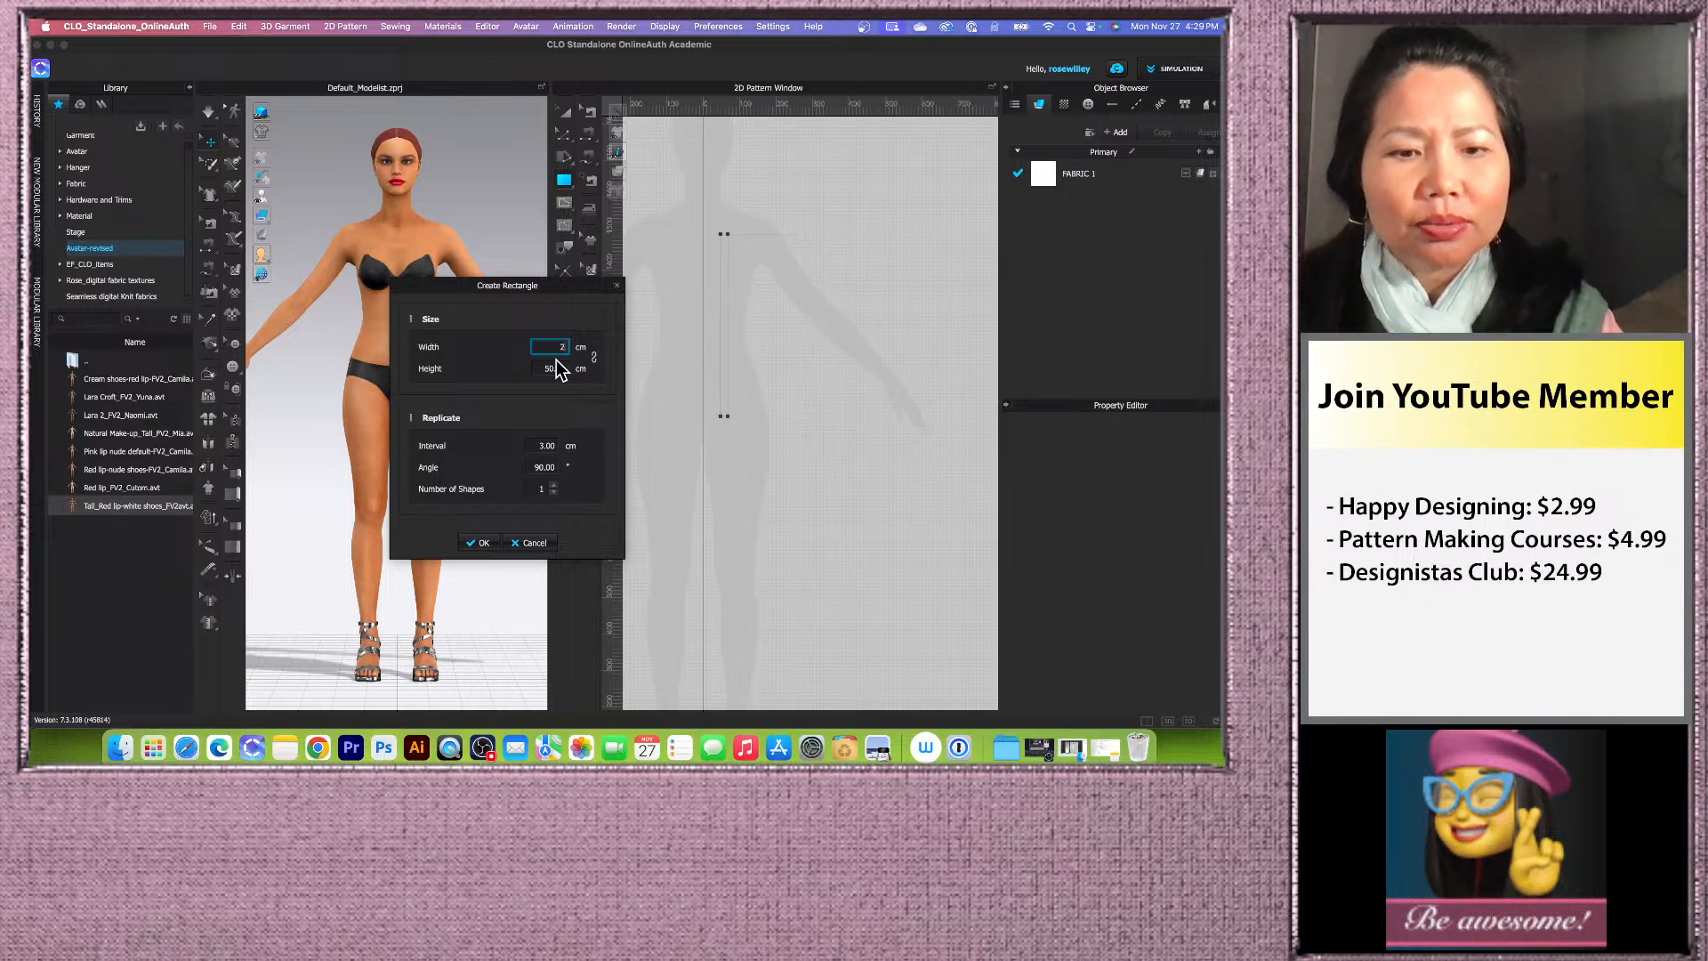
text(2.)
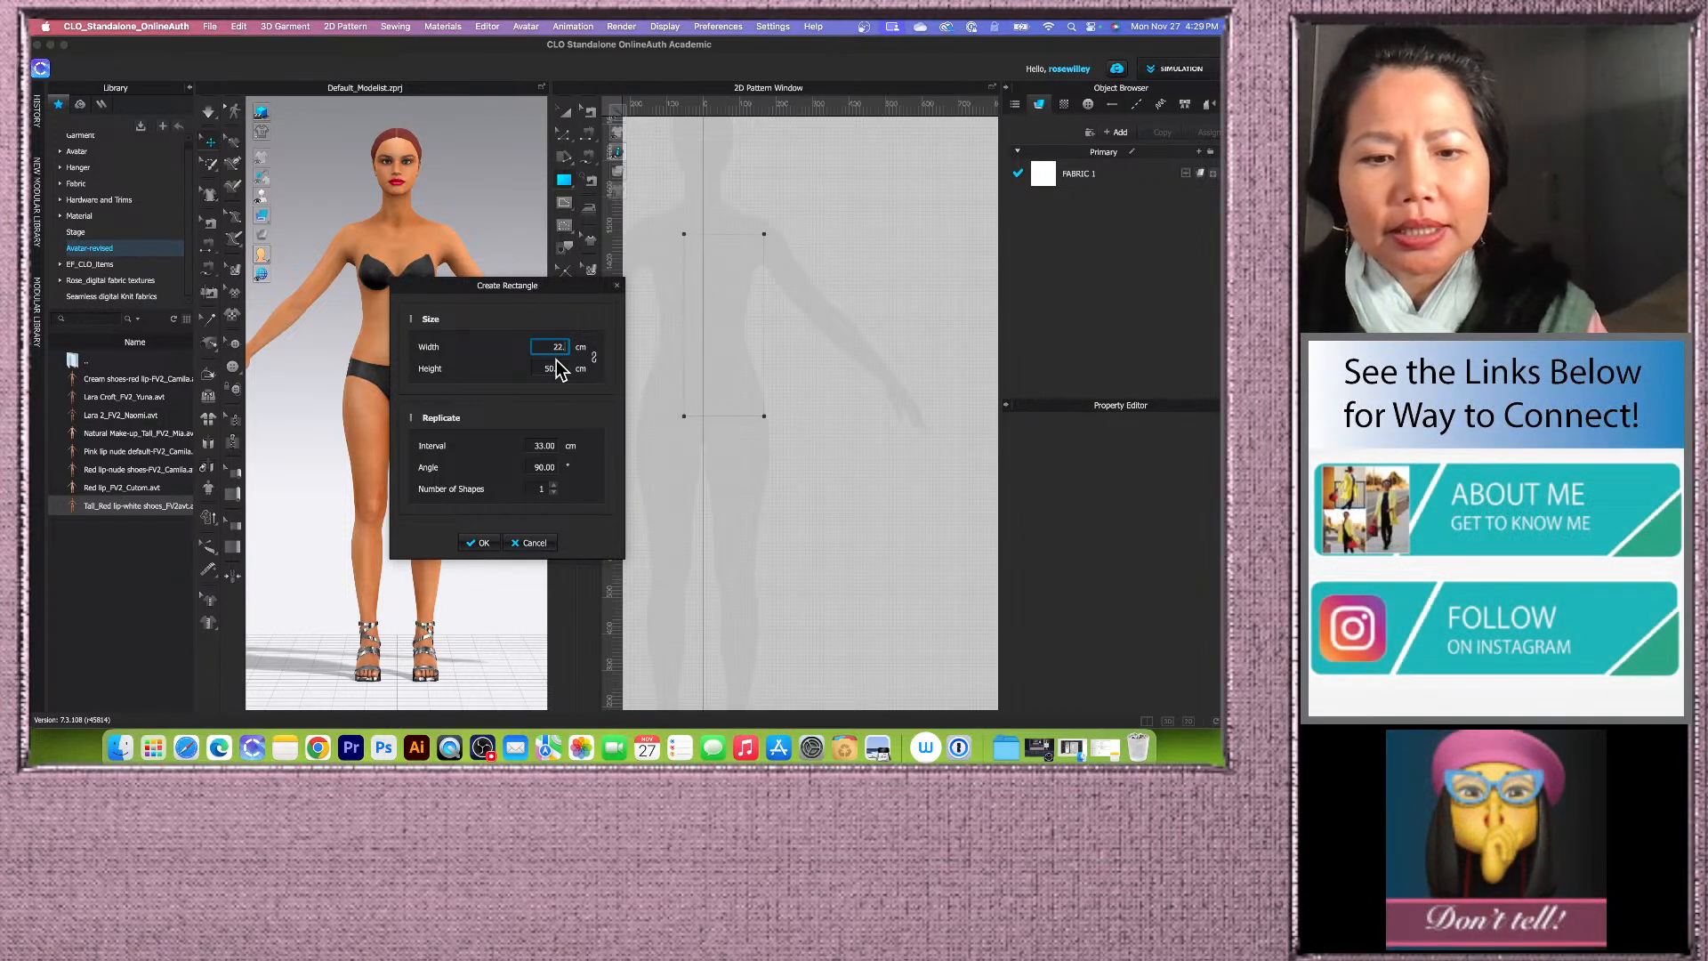
text(75)
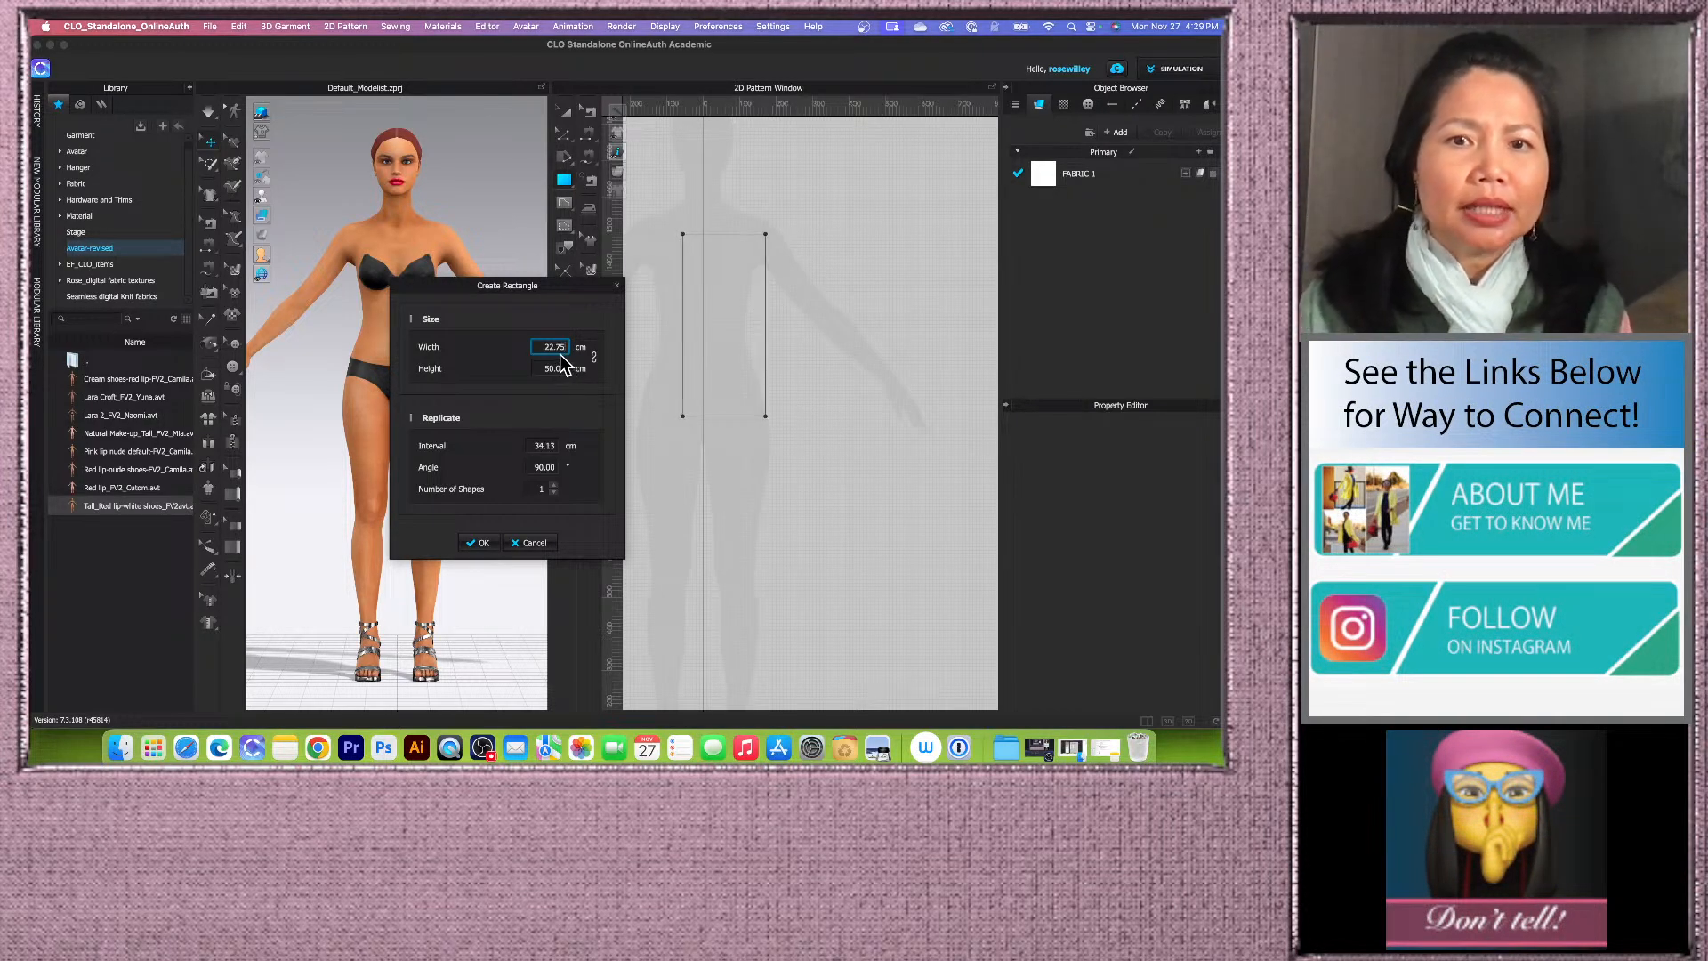
click(542, 369)
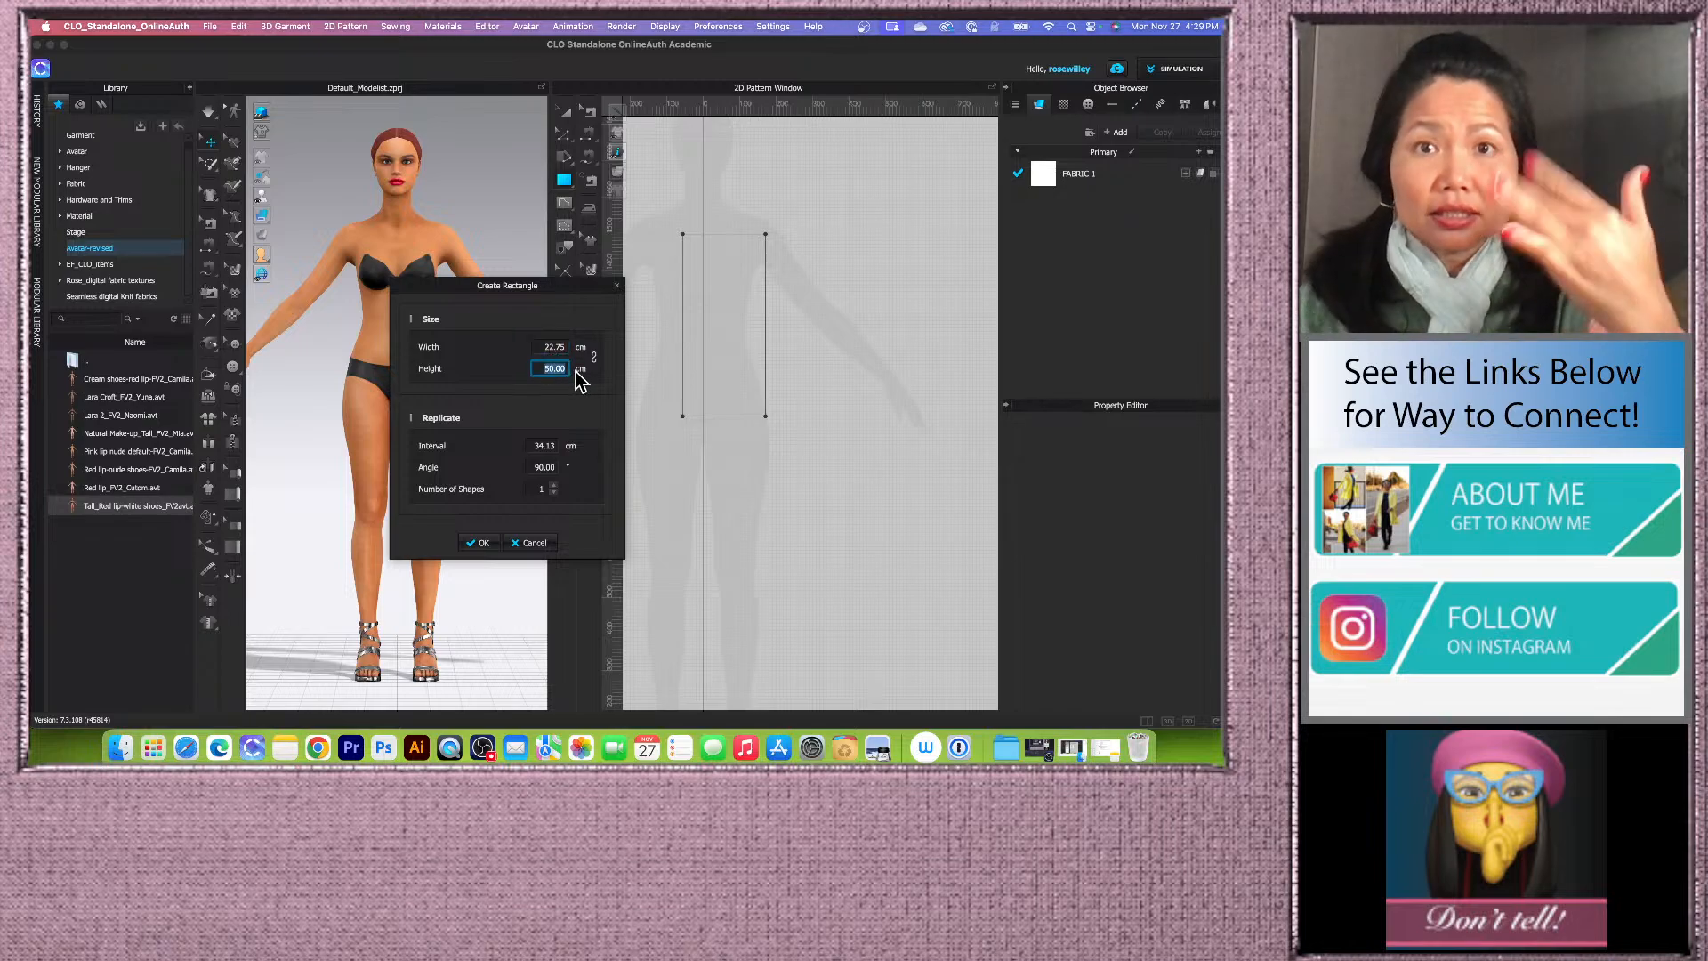
text(63)
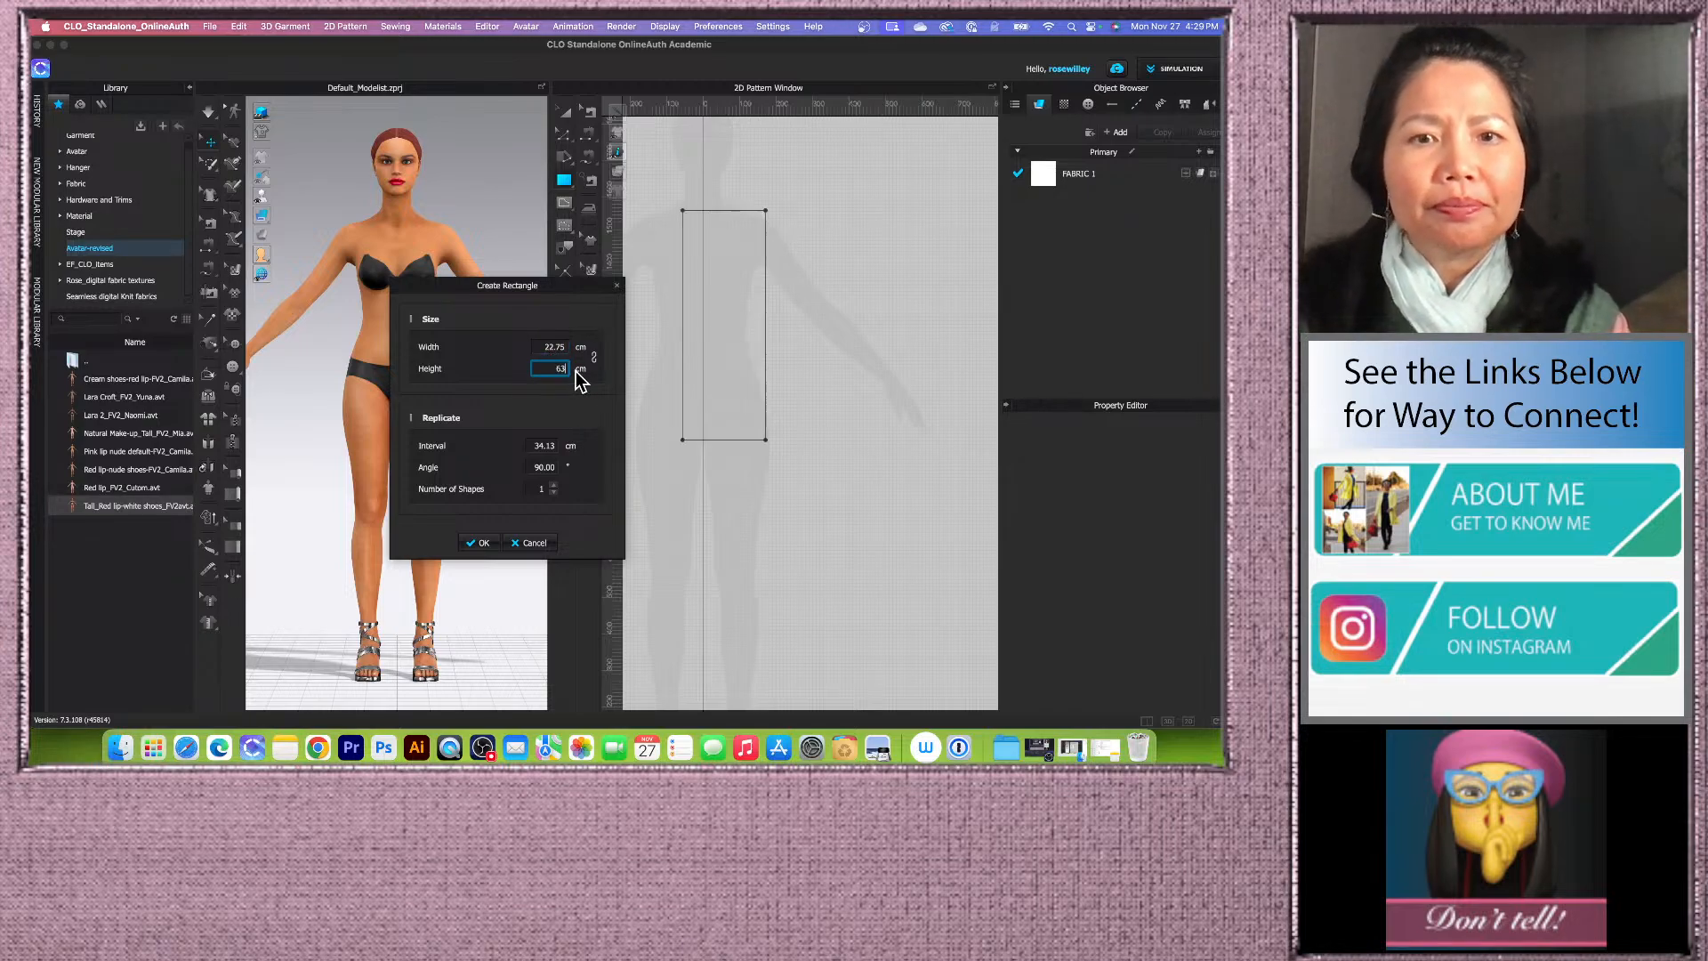
click(481, 541)
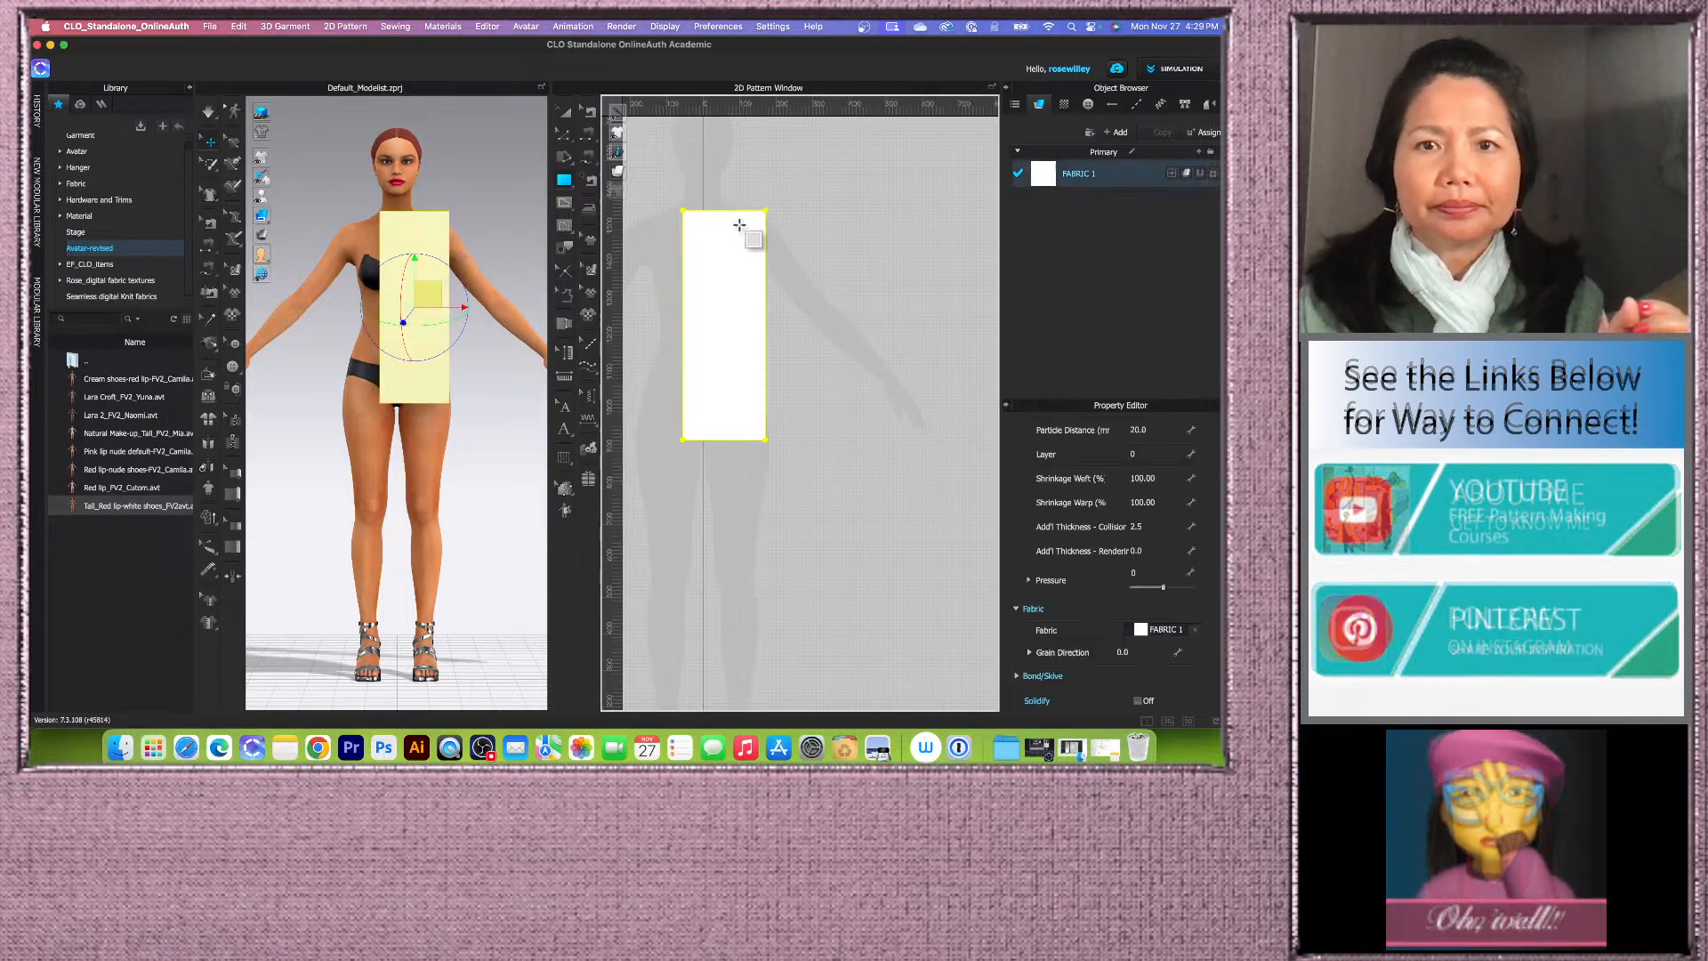
Step: Move the rectangle slightly to the right so it sits over the avatar's torso silhouette
click(564, 111)
drag(744, 293, 765, 285)
click(901, 266)
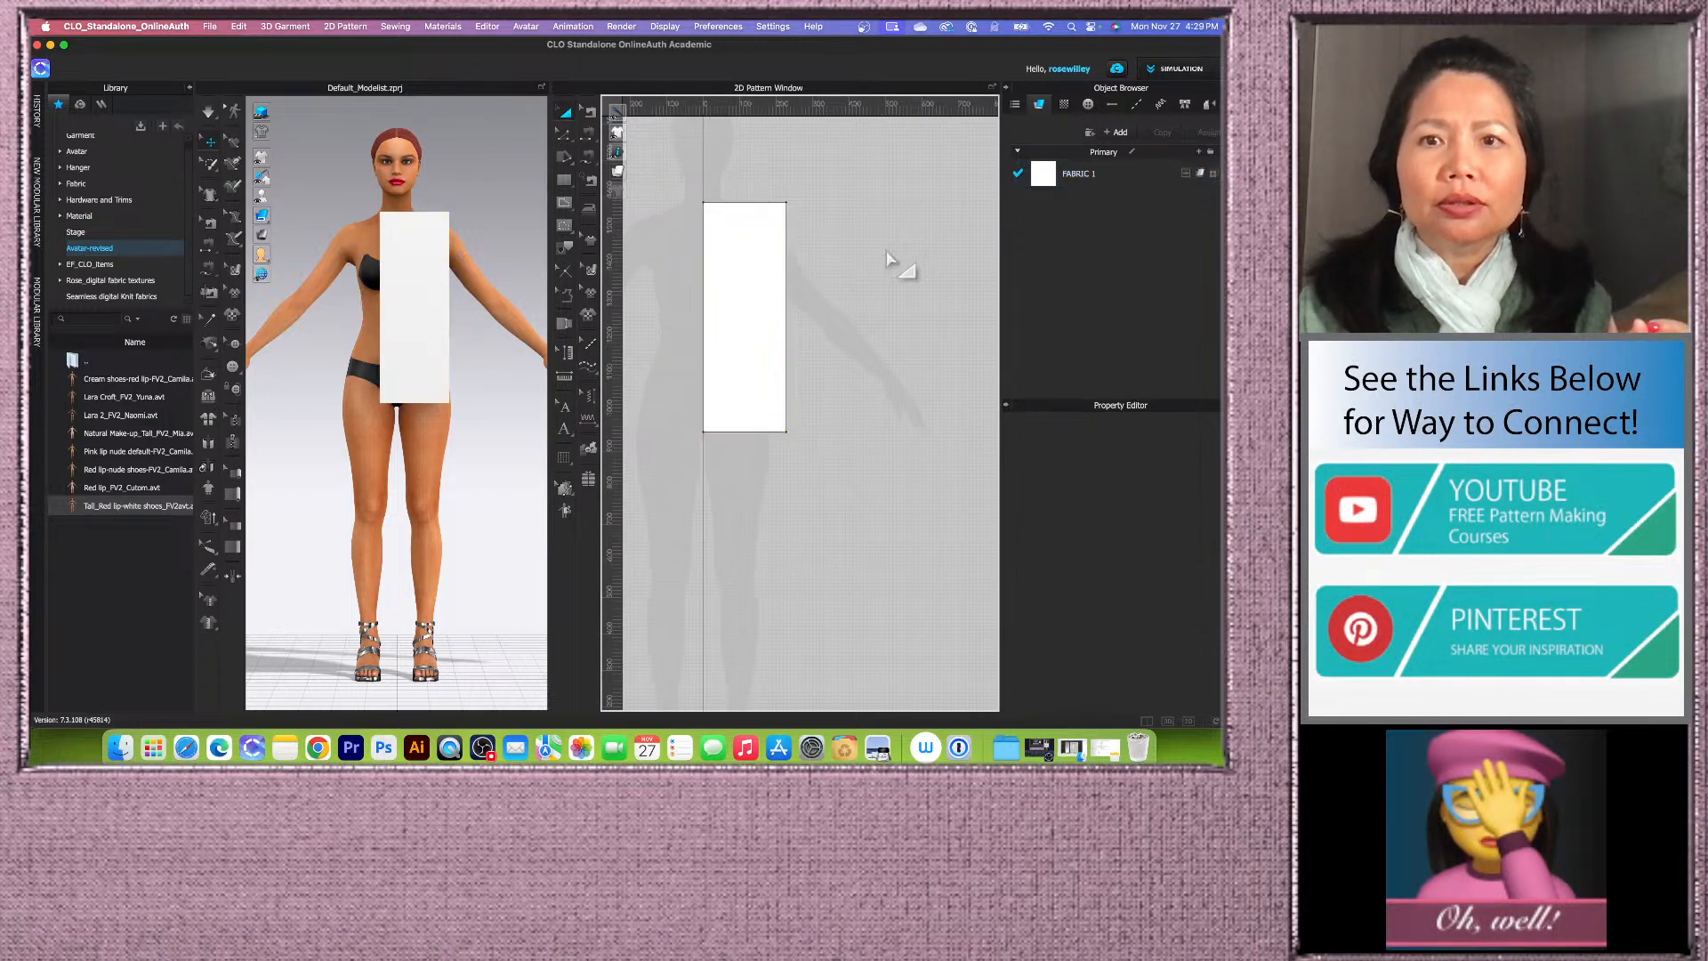
scroll(729, 269, up, 3)
scroll(747, 275, down, 1)
click(735, 290)
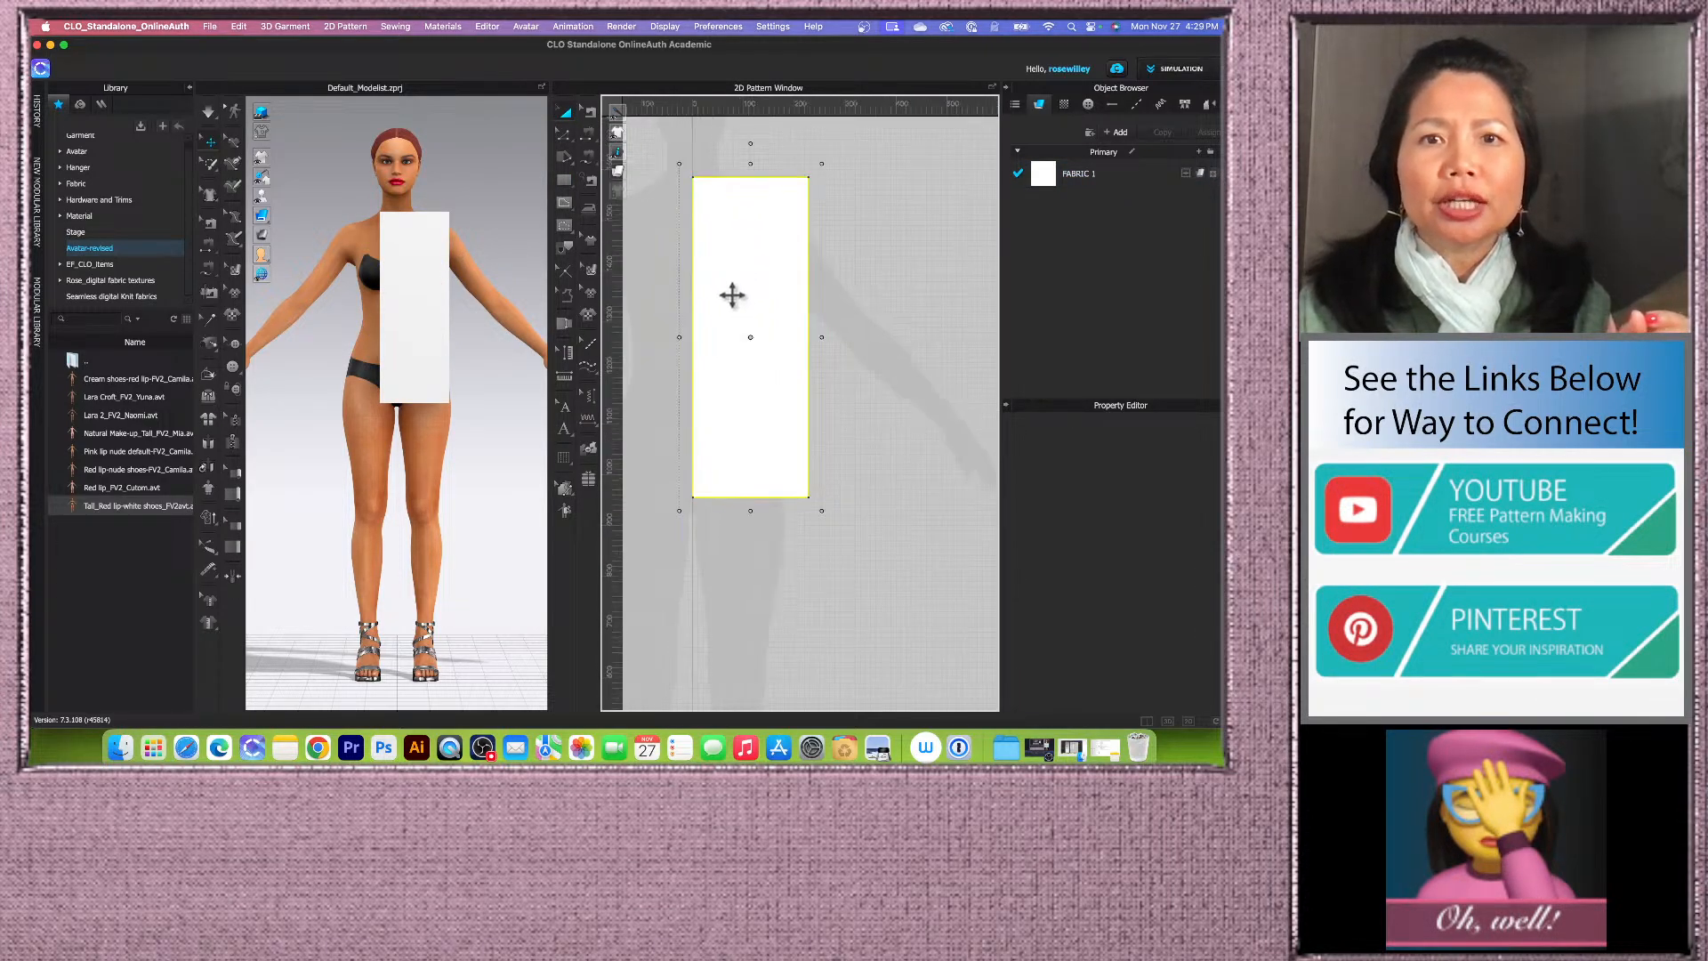
mouse_move(618, 172)
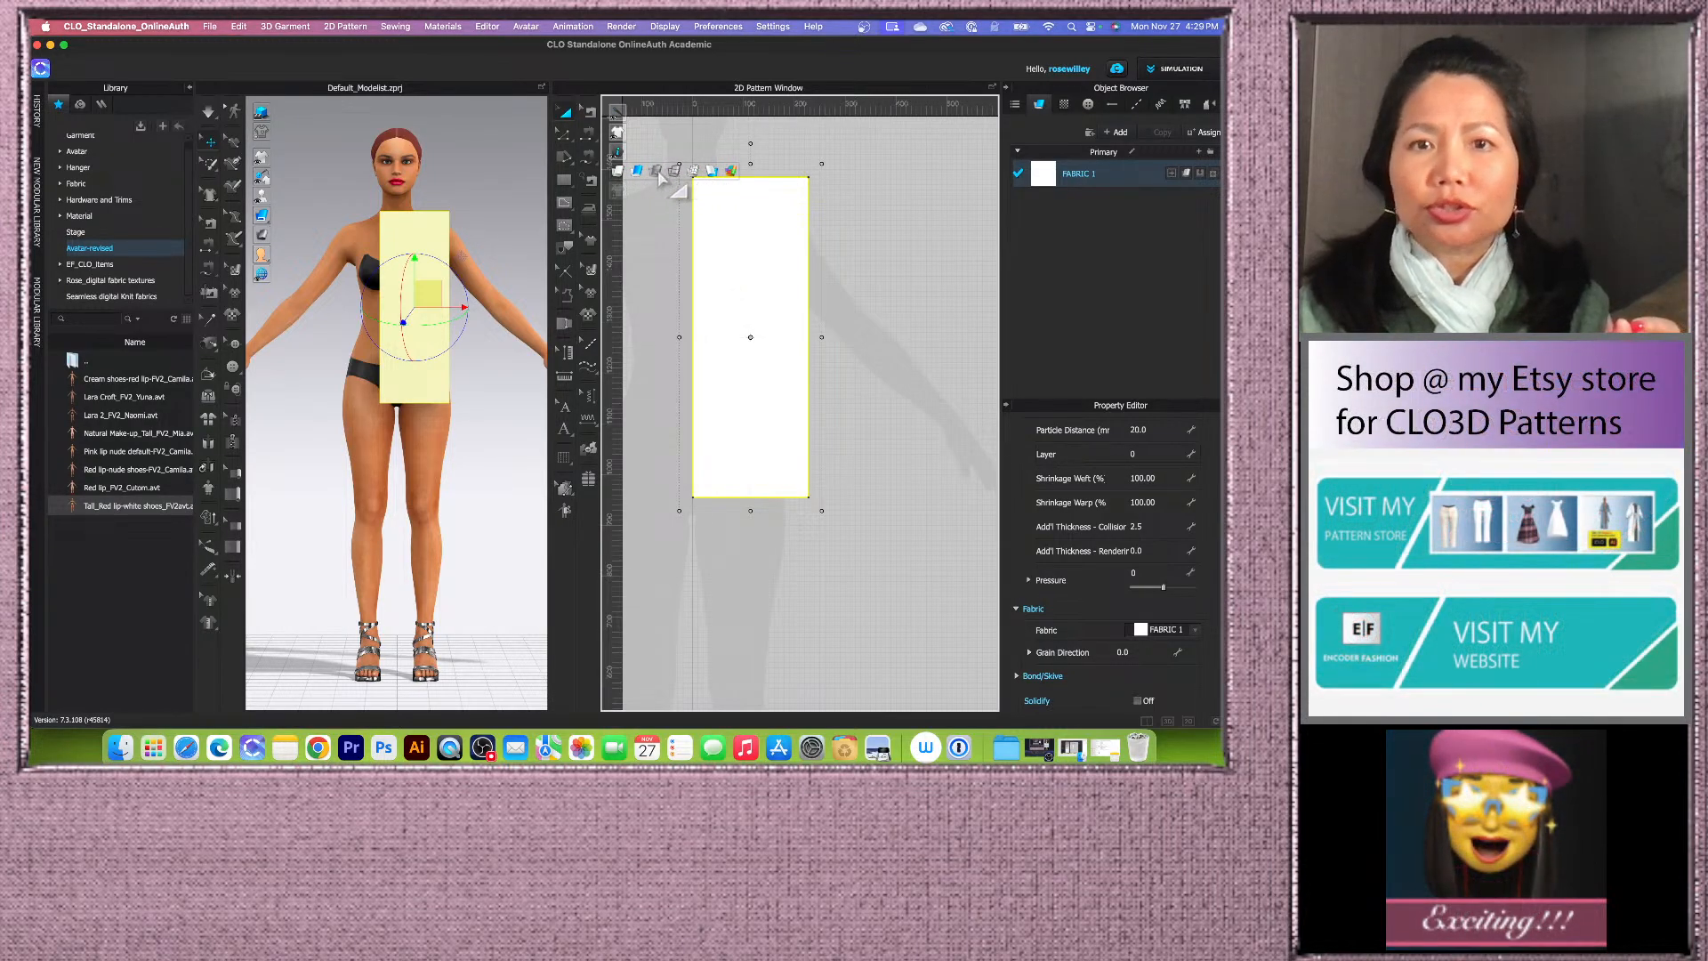
click(658, 172)
scroll(778, 351, up, 2)
scroll(792, 409, down, 3)
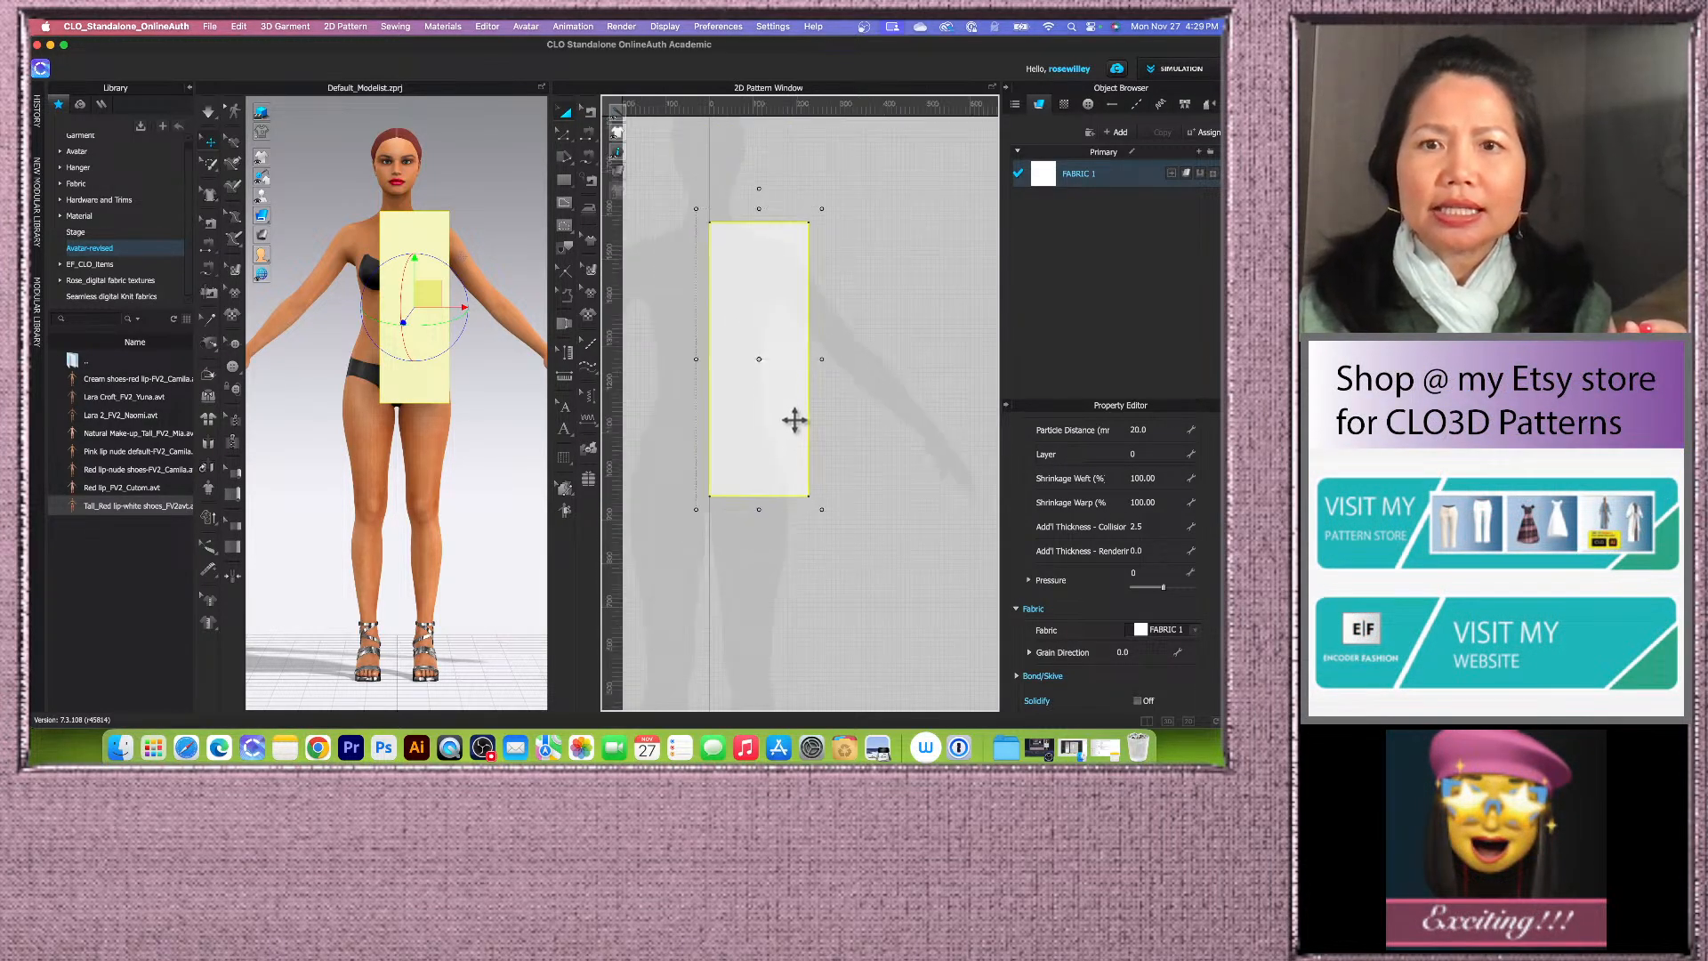
click(884, 275)
scroll(778, 415, down, 2)
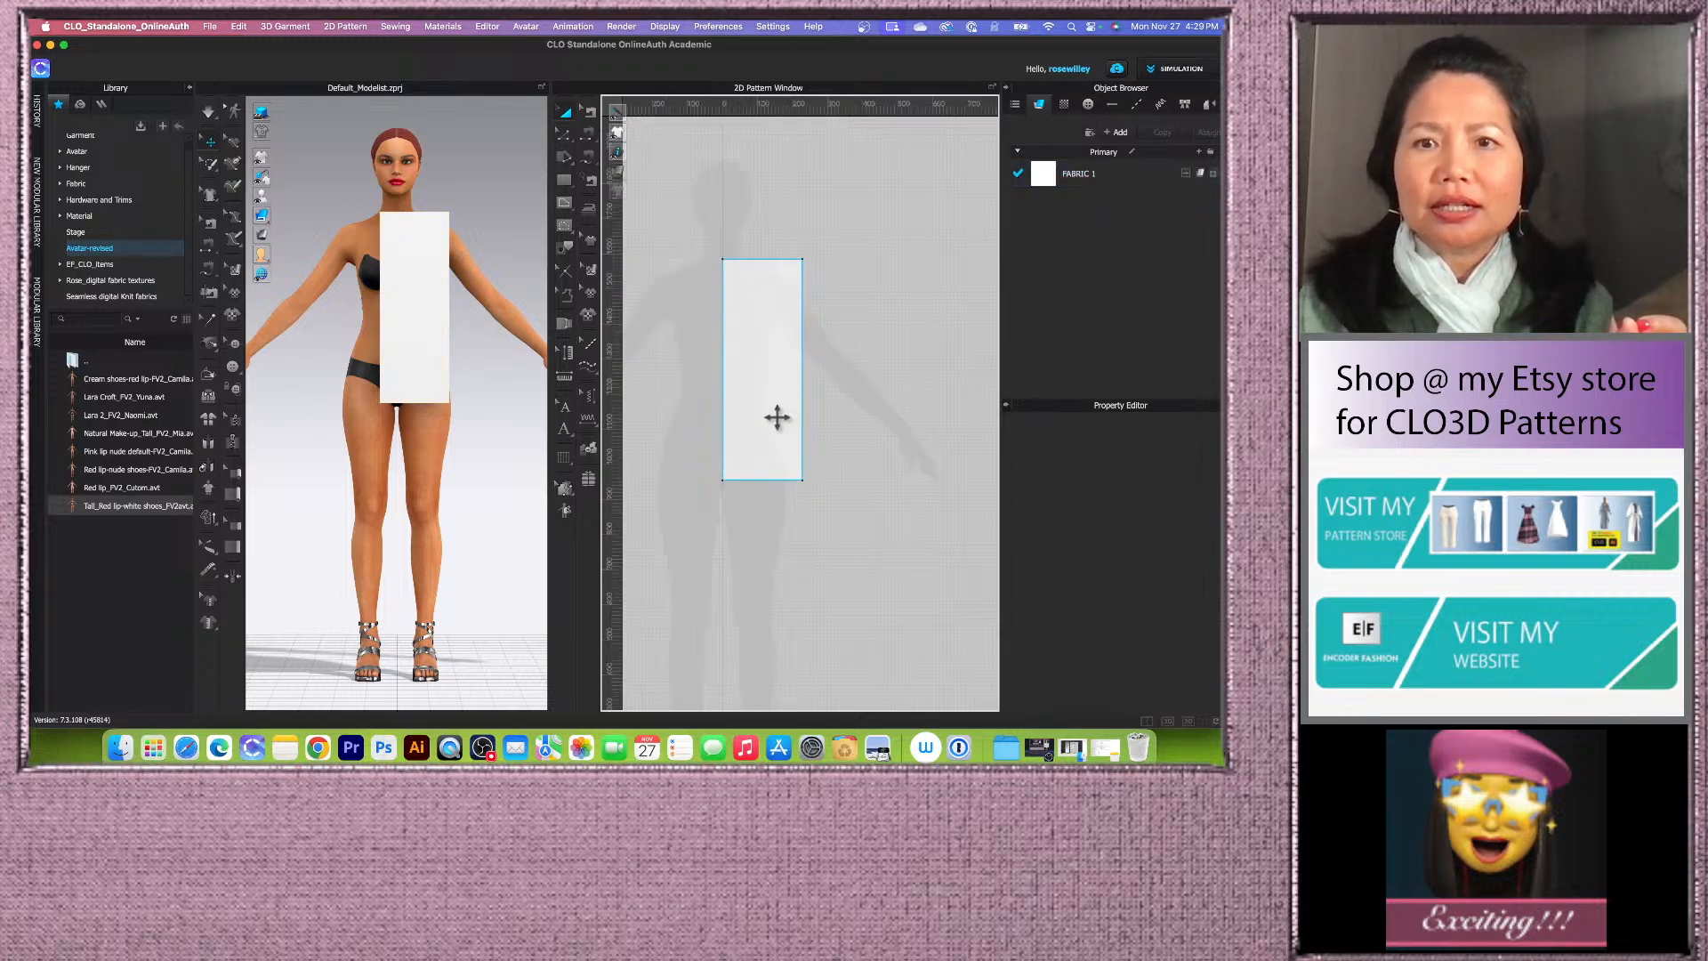
scroll(786, 440, up, 4)
scroll(778, 499, down, 3)
scroll(815, 305, up, 2)
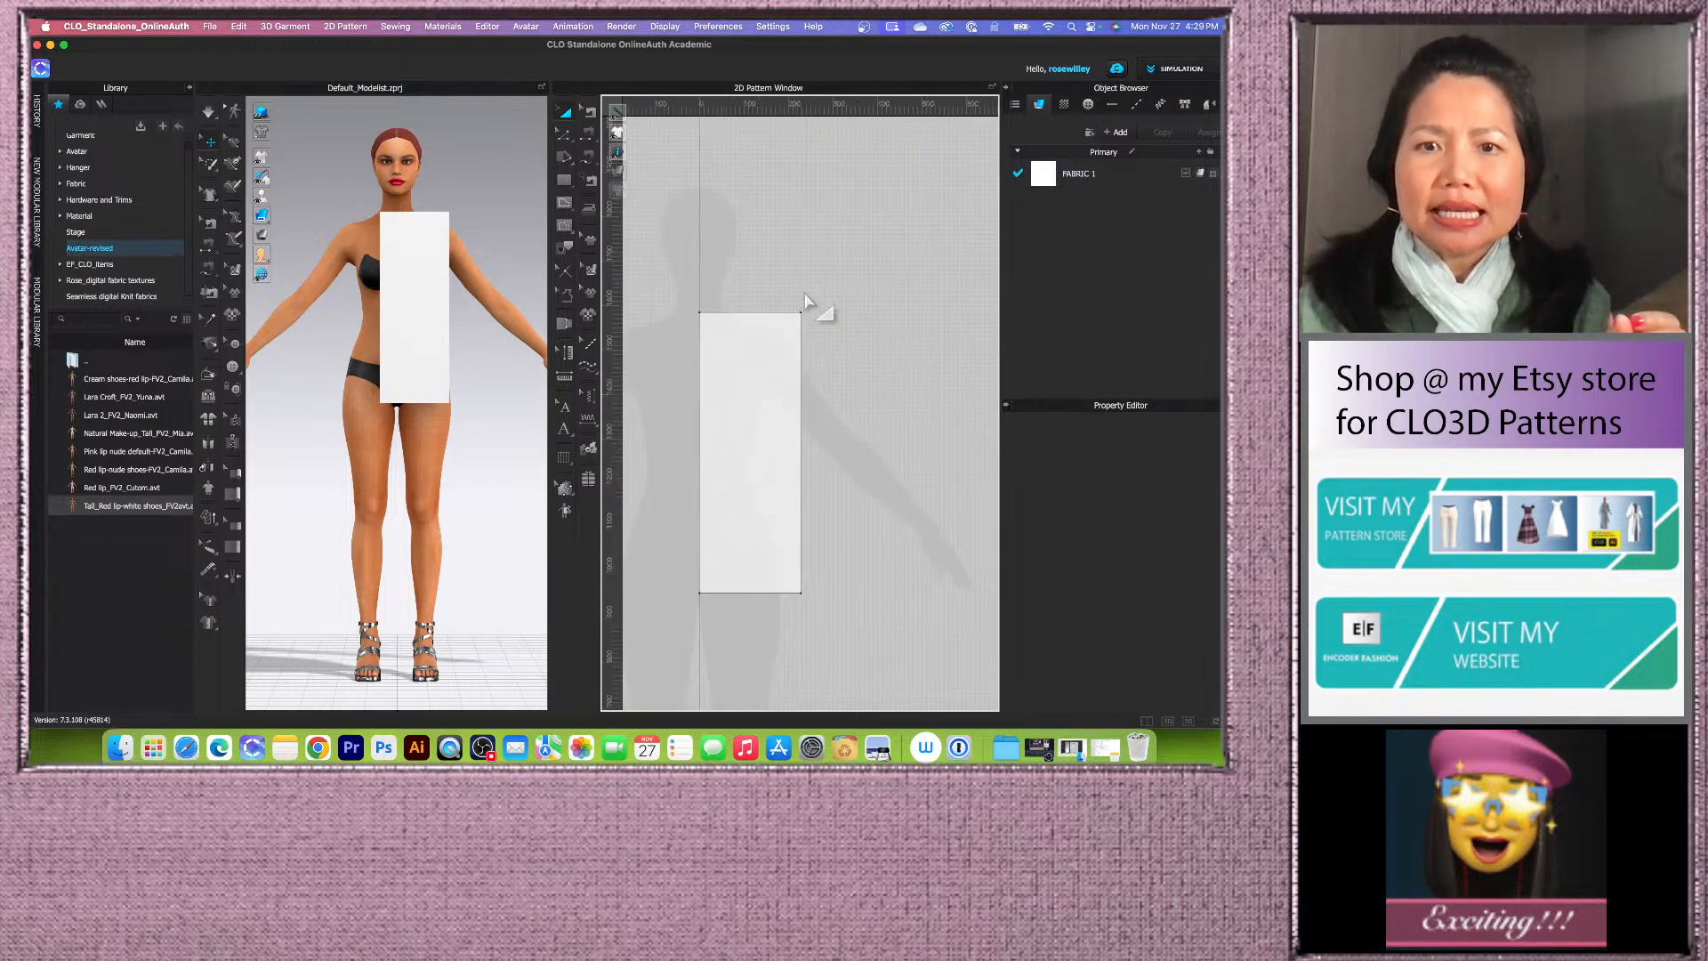
scroll(746, 559, up, 2)
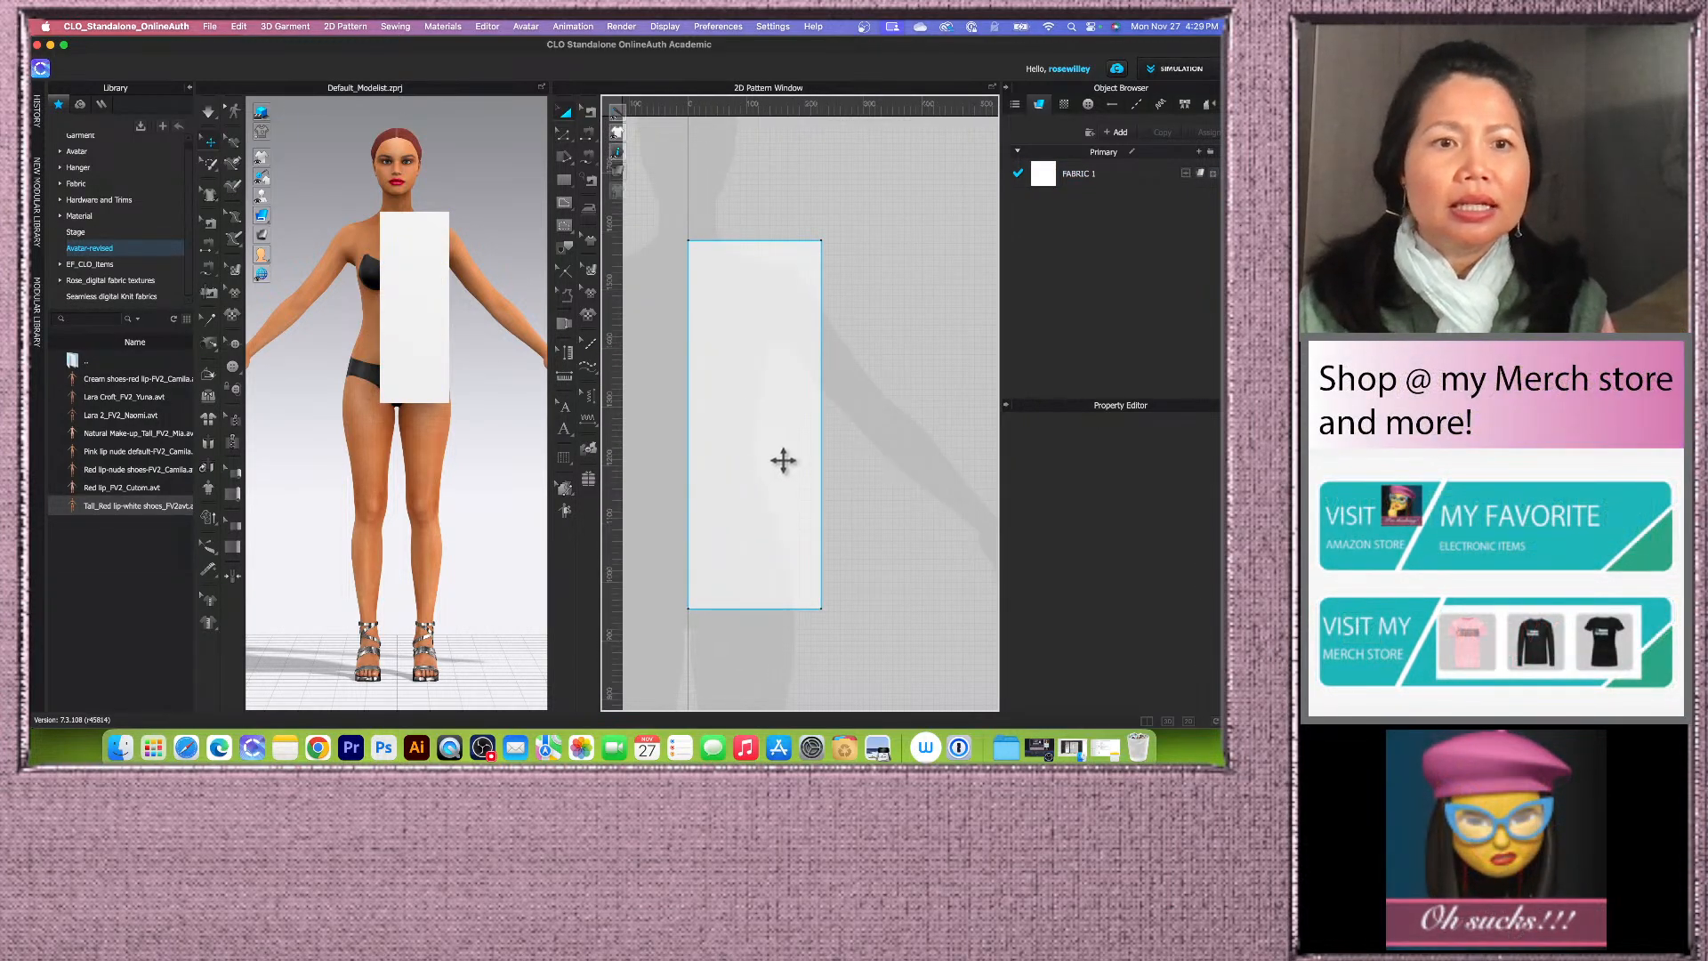
Step: Reposition the rectangle piece in front of the avatar's torso in the 3D view
click(209, 423)
scroll(435, 337, down, 3)
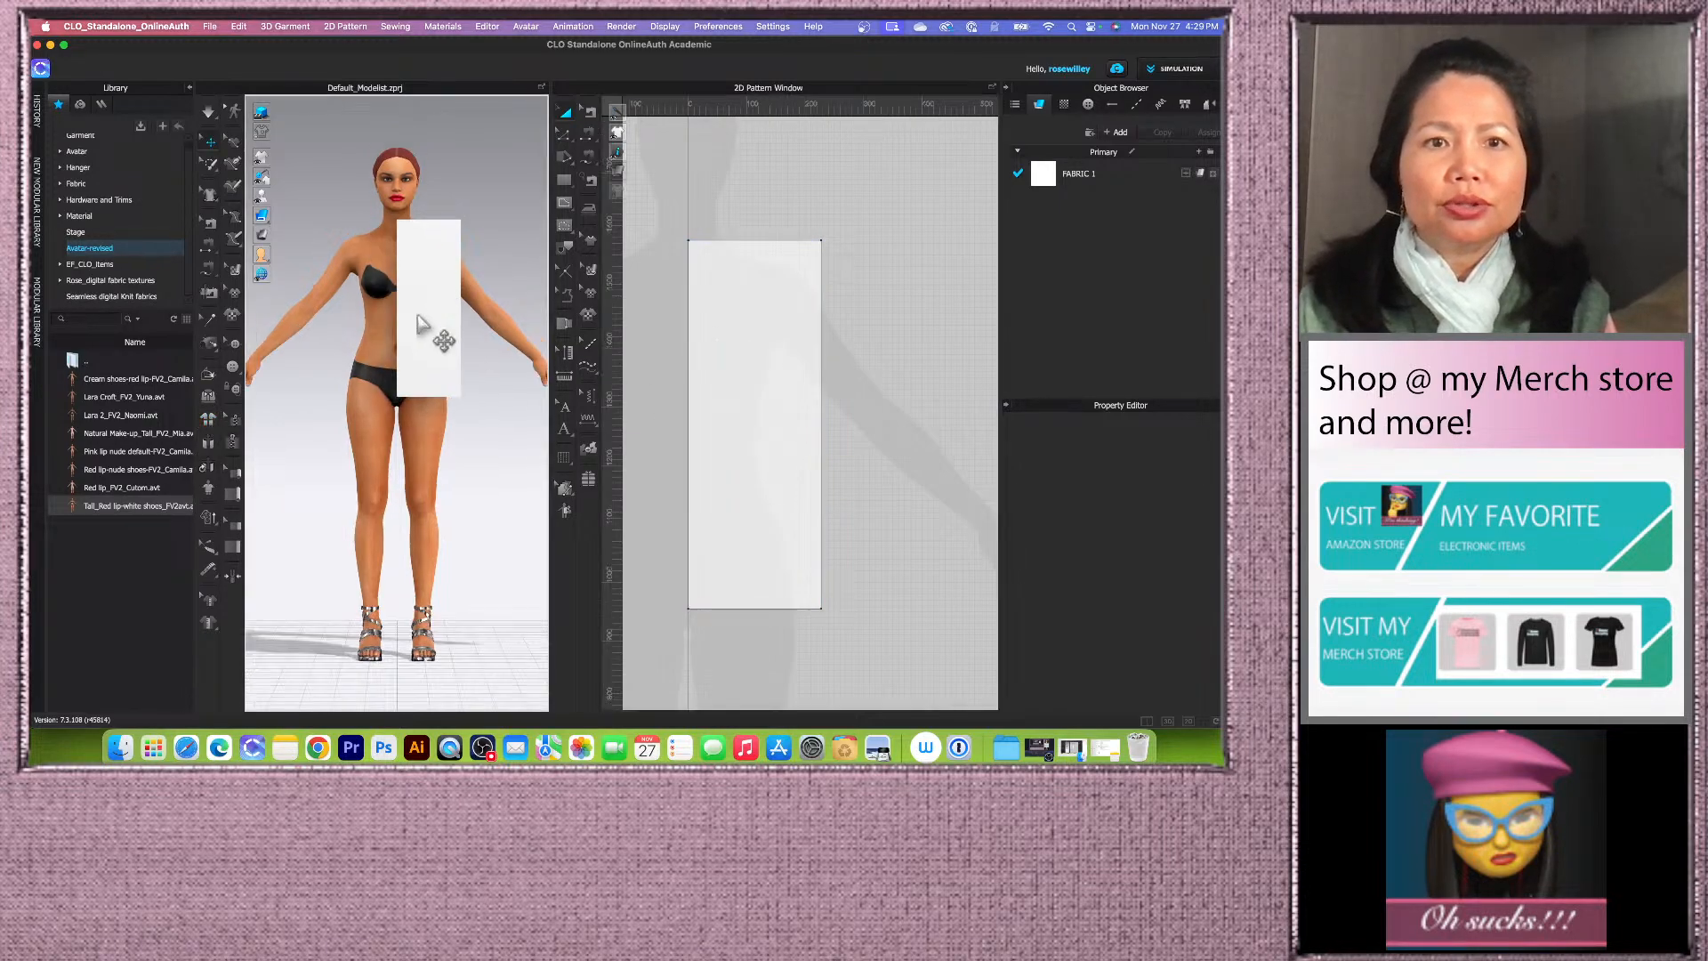
scroll(463, 551, up, 5)
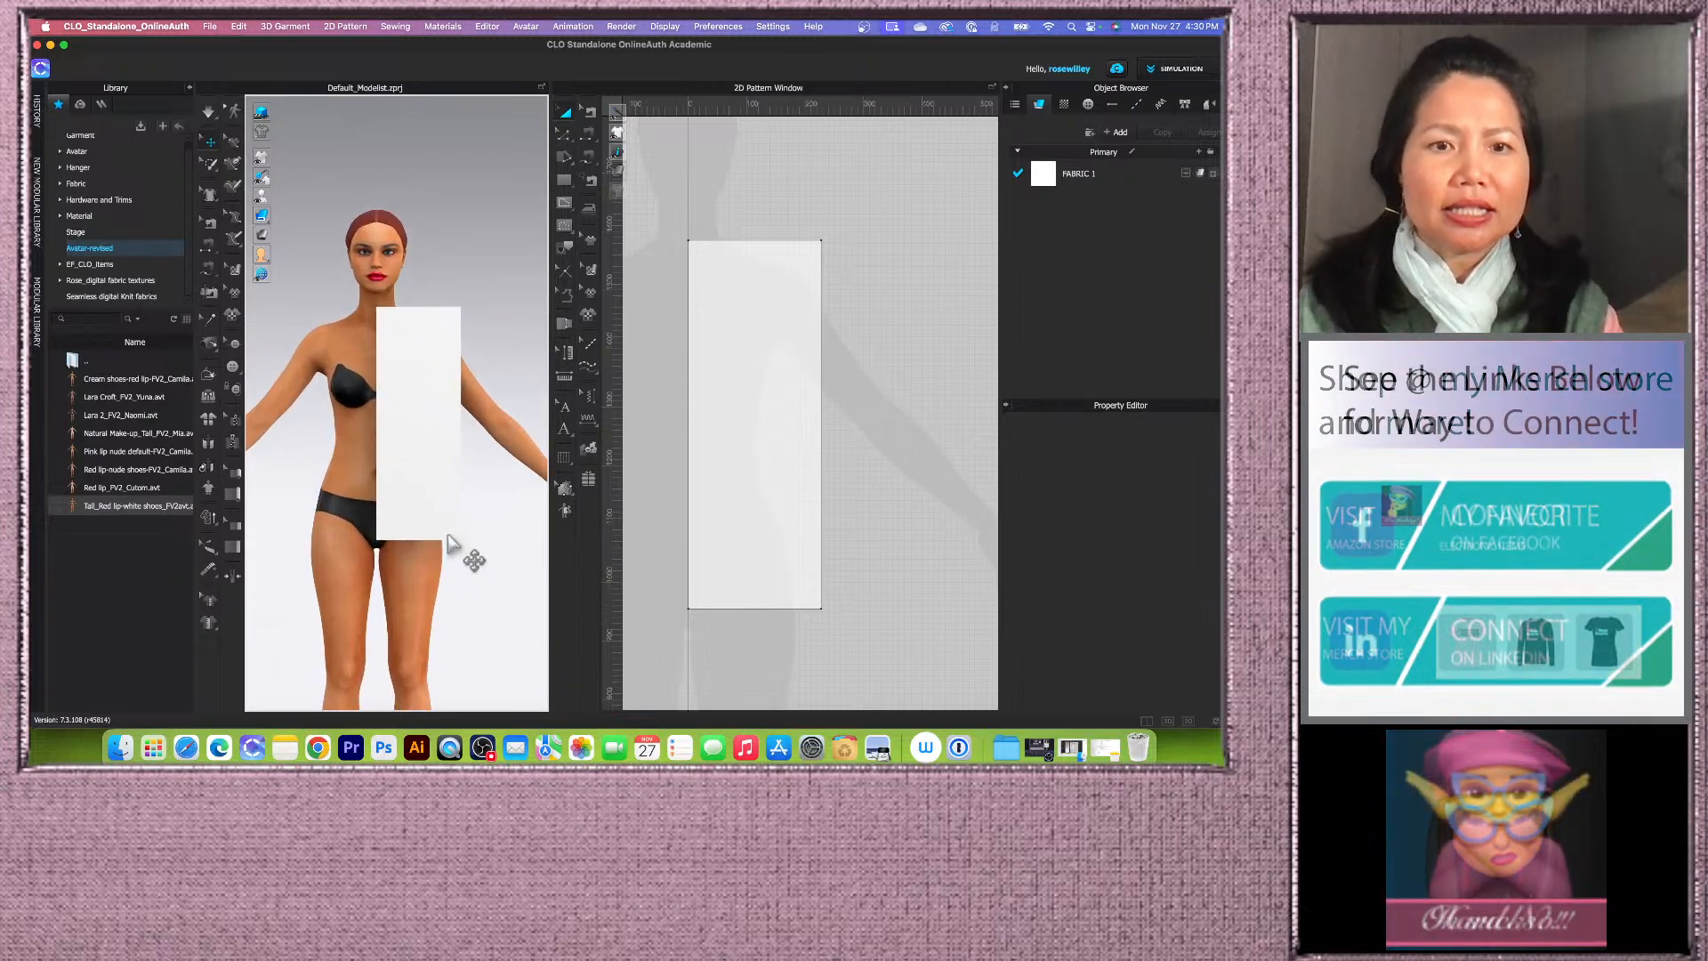
middle_drag(479, 546, 485, 494)
scroll(845, 367, down, 2)
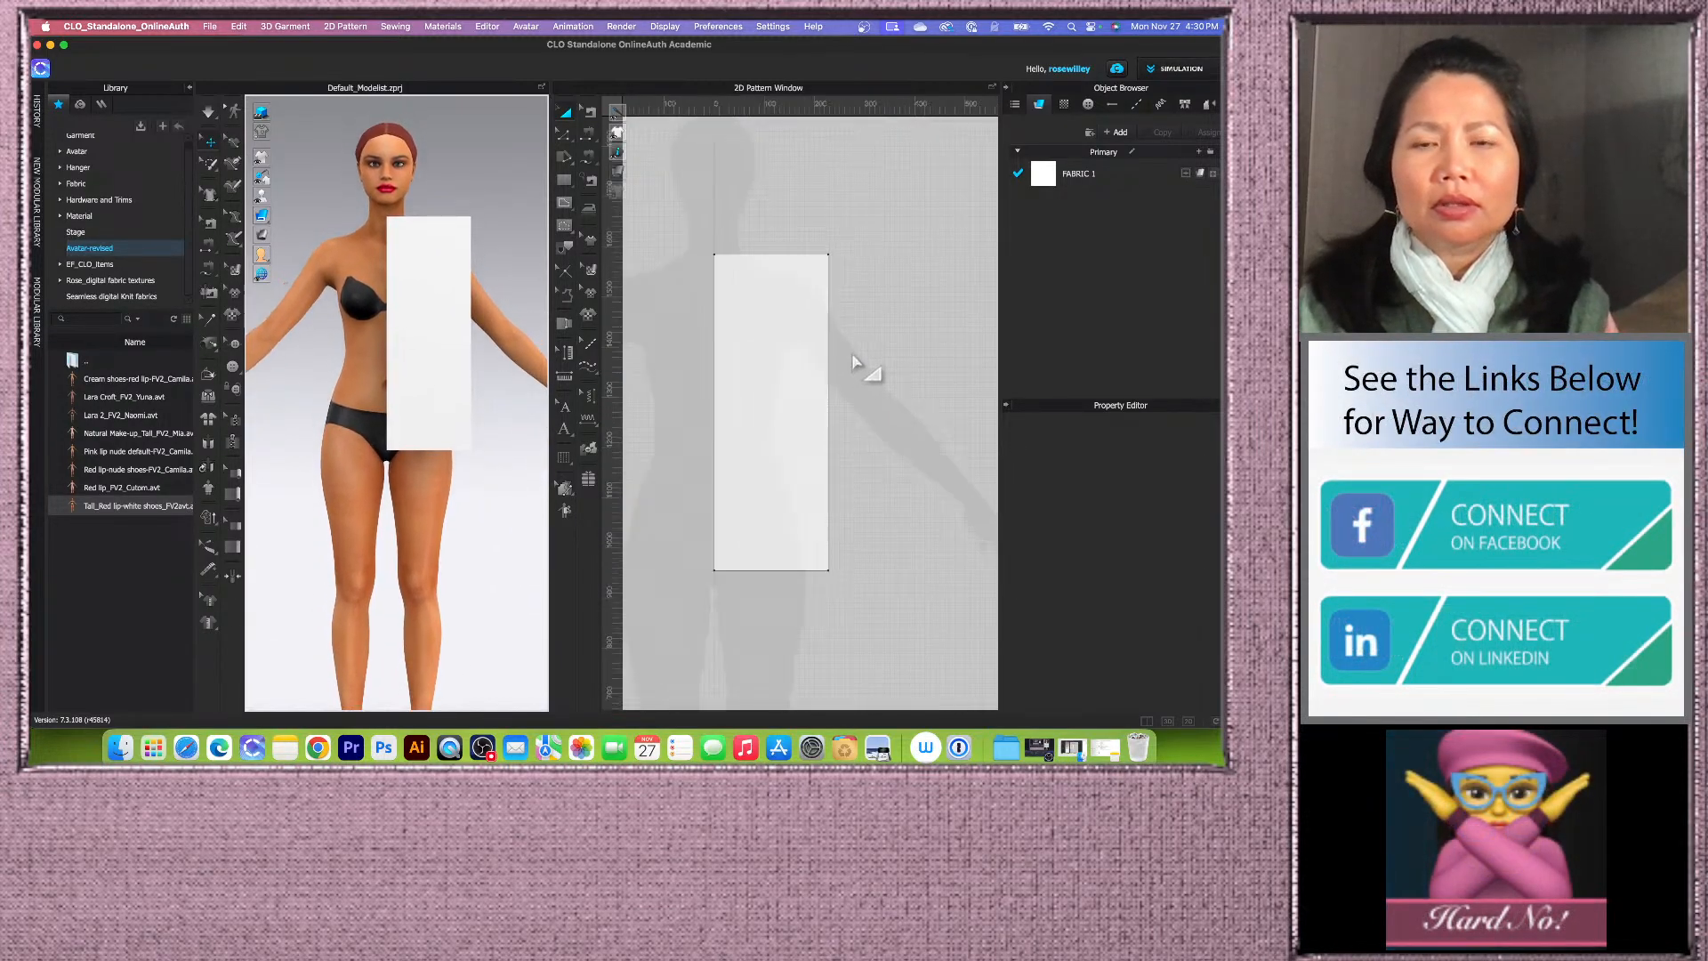
scroll(816, 413, up, 3)
scroll(813, 413, down, 2)
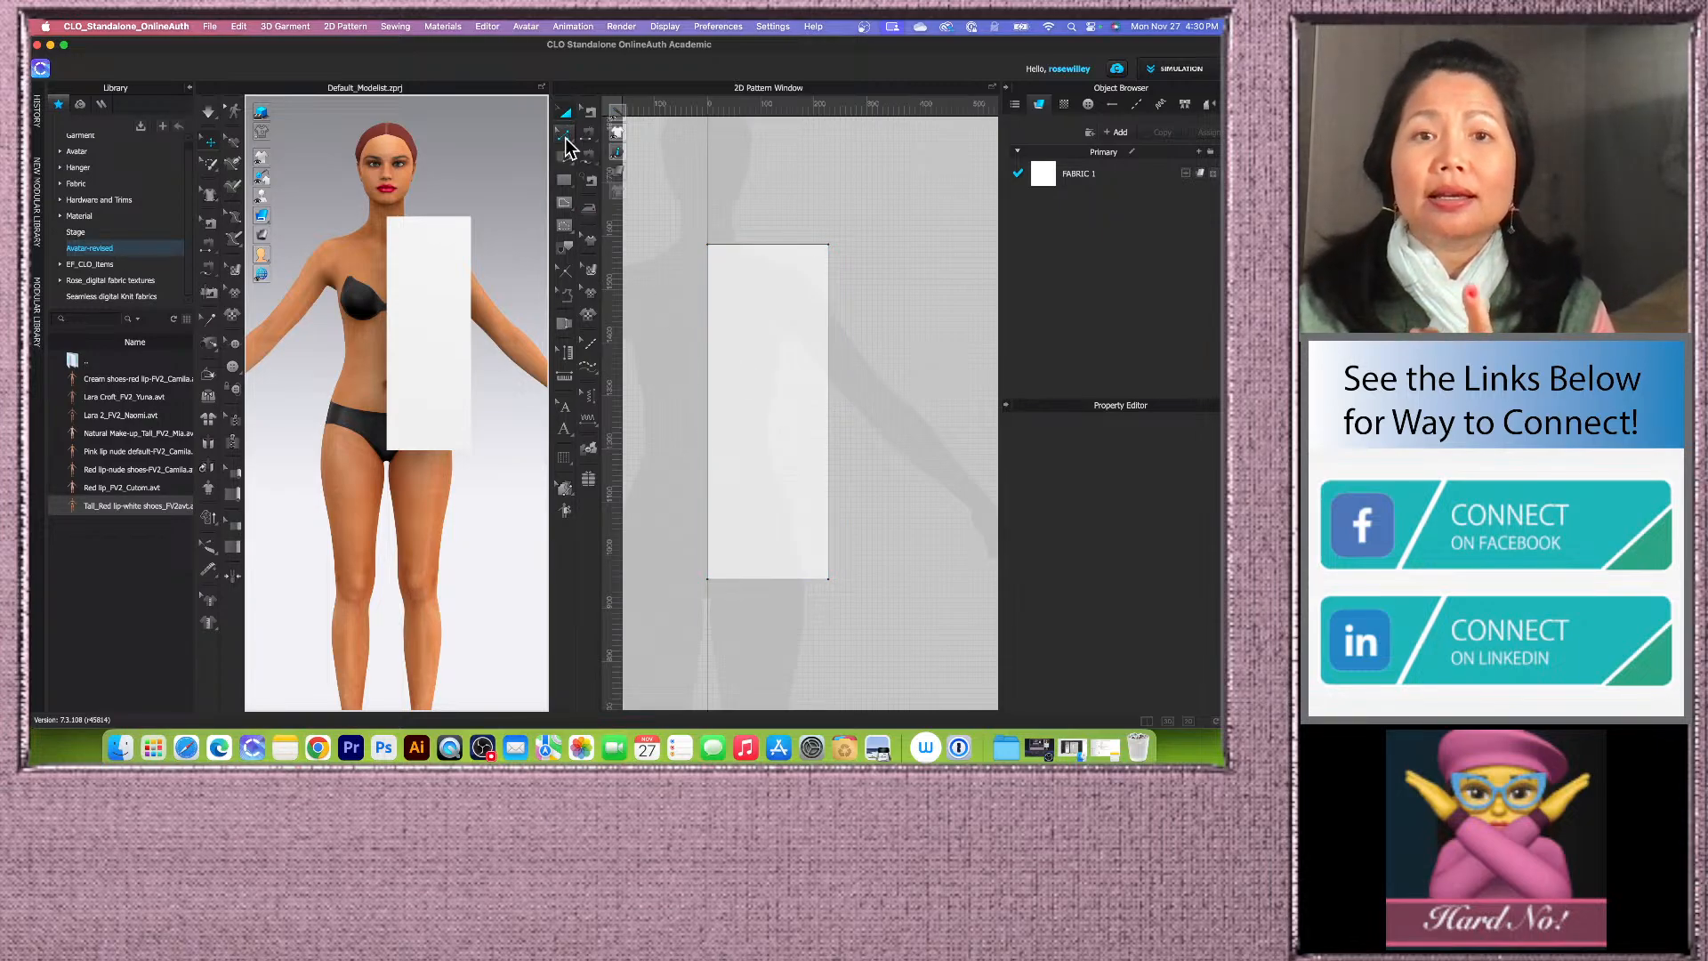
Step: Open Offset as Internal Line on the rectangle's top edge and set the number of offsets to 4
click(566, 135)
click(773, 249)
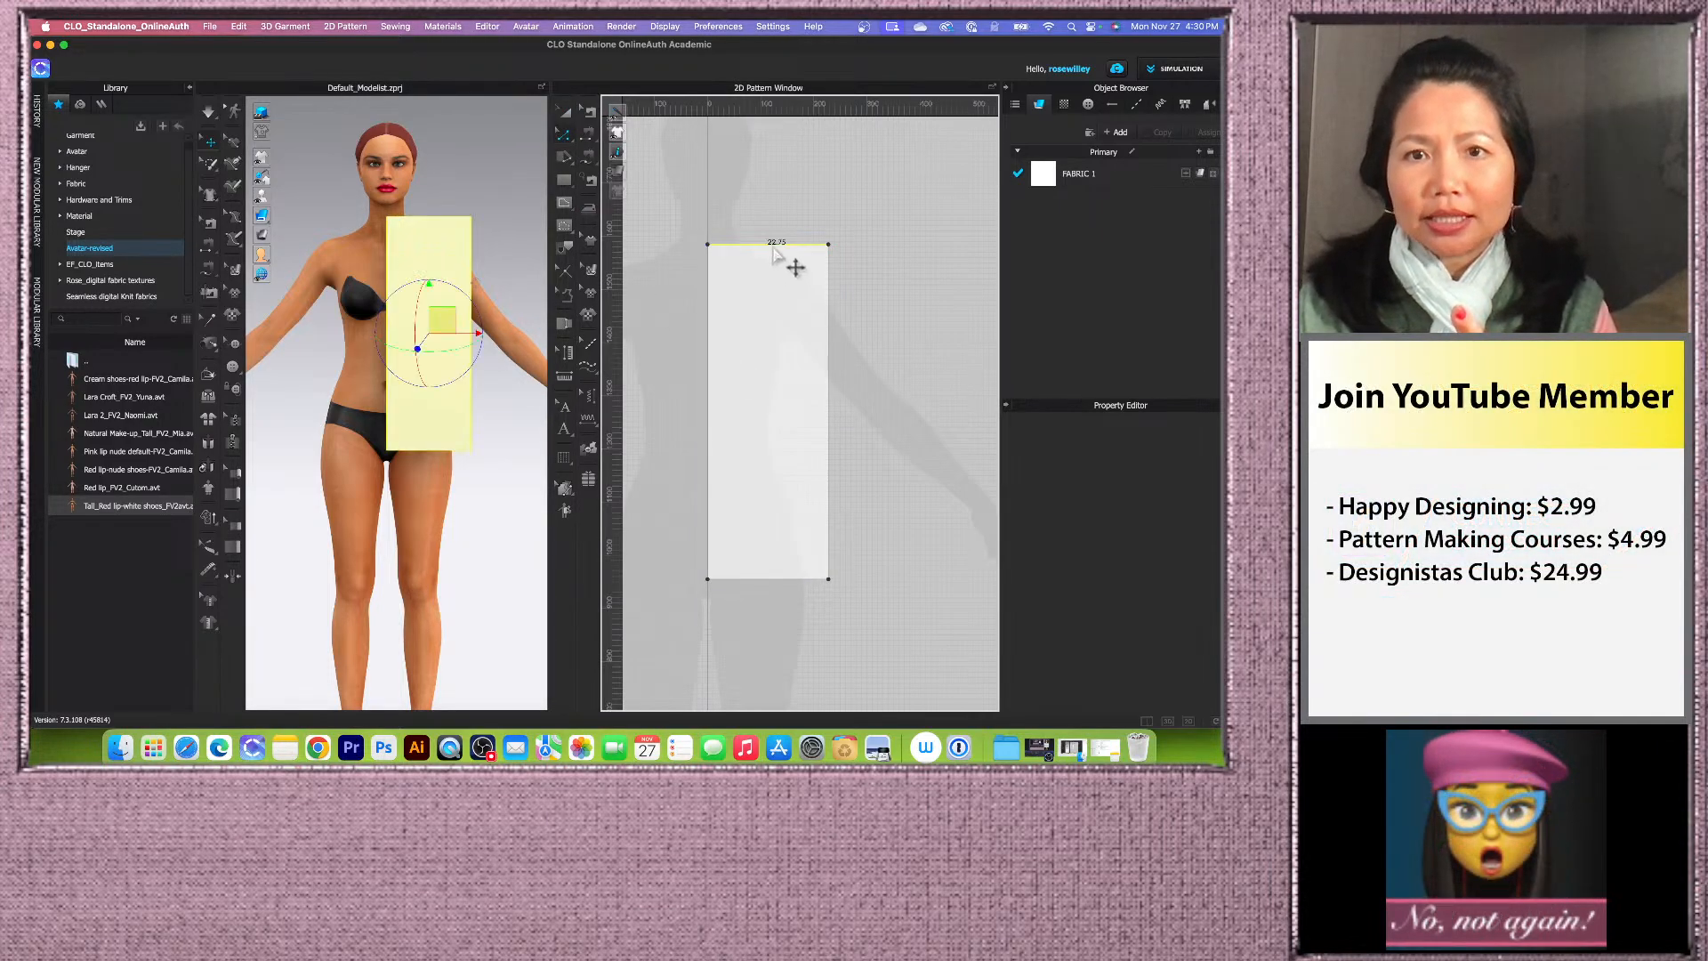
right_click(774, 254)
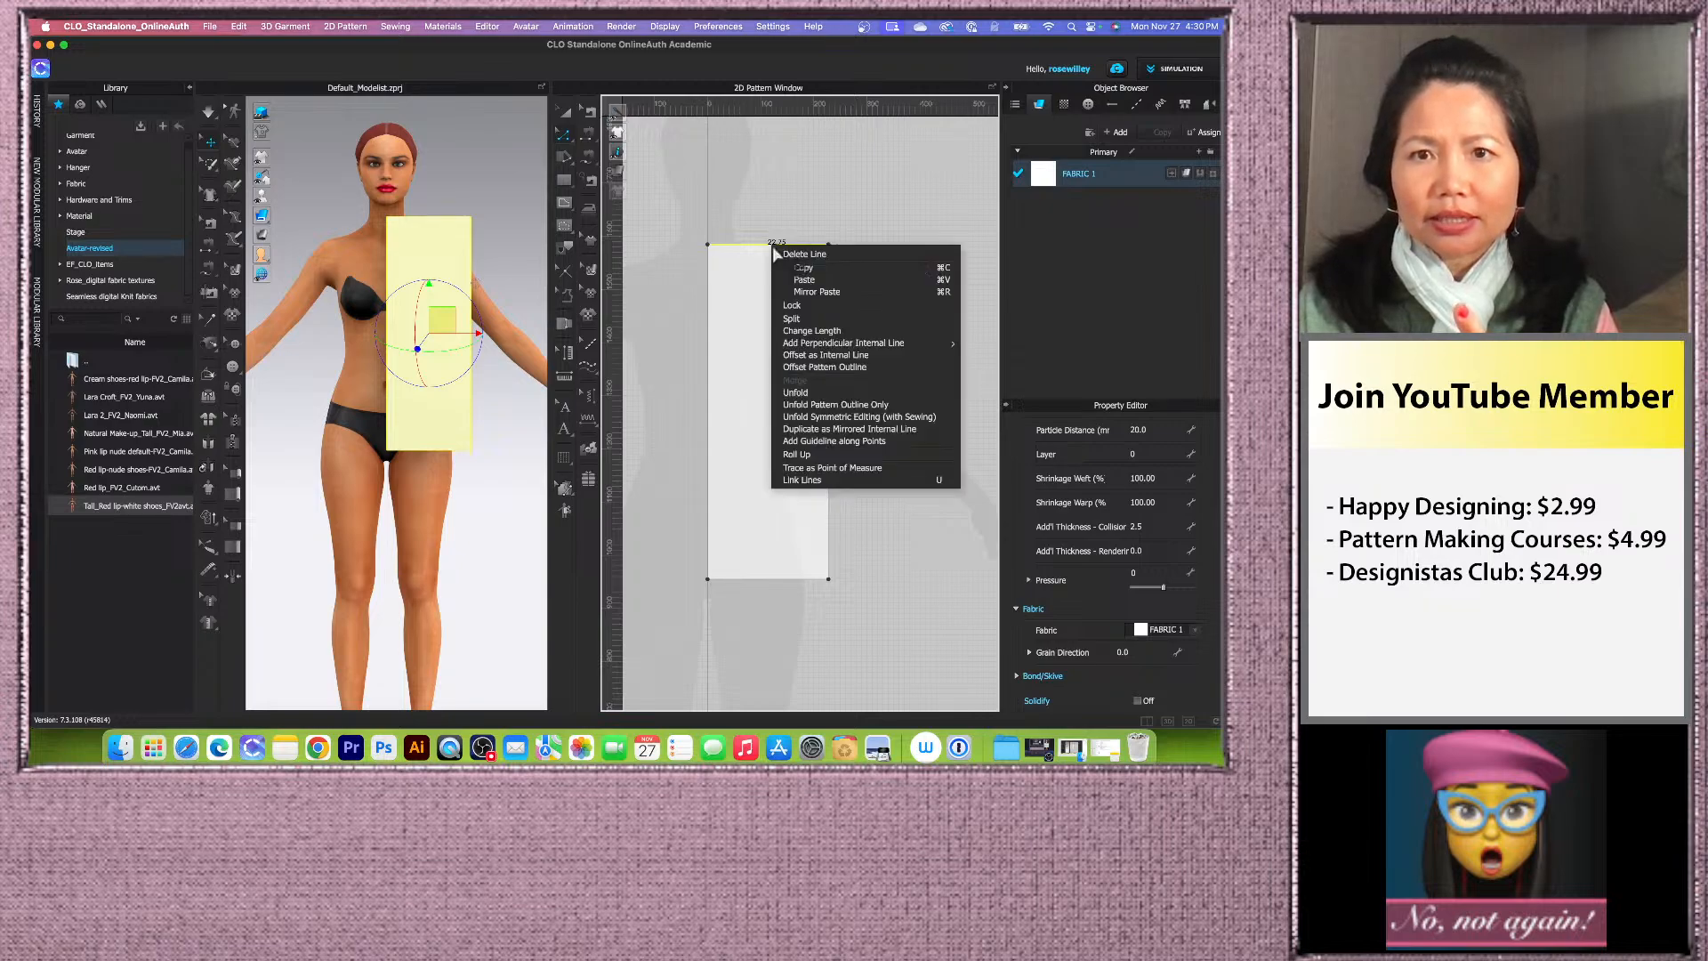
click(870, 356)
drag(685, 274, 623, 262)
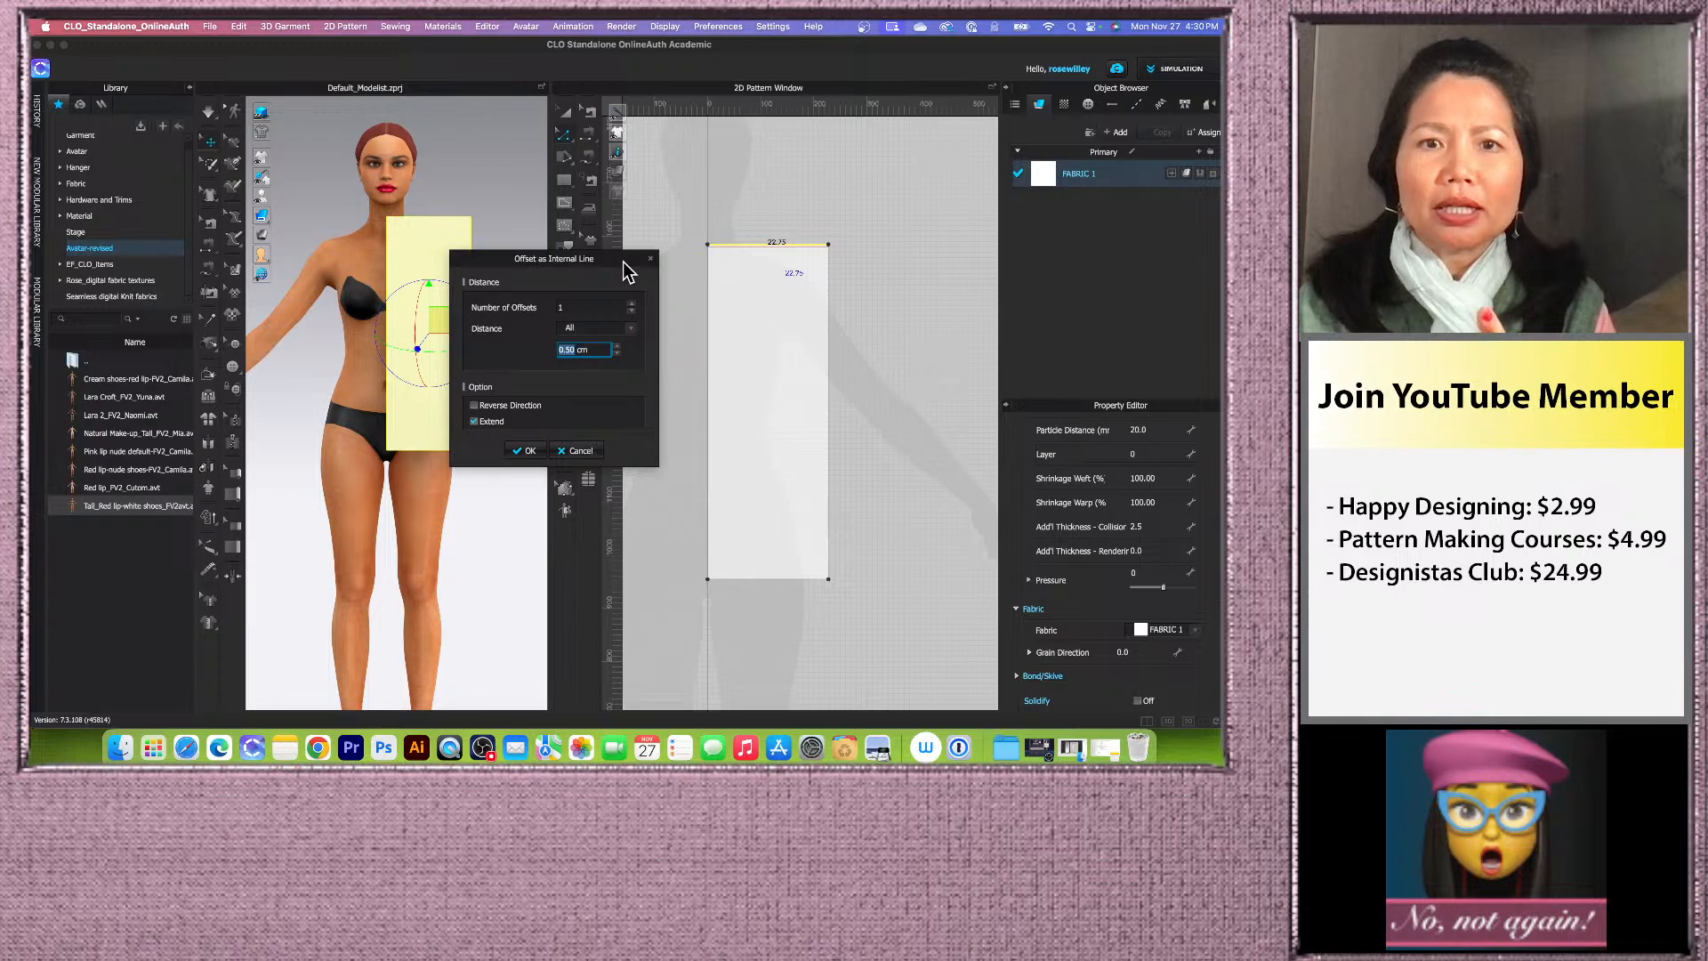
double_click(633, 306)
click(634, 306)
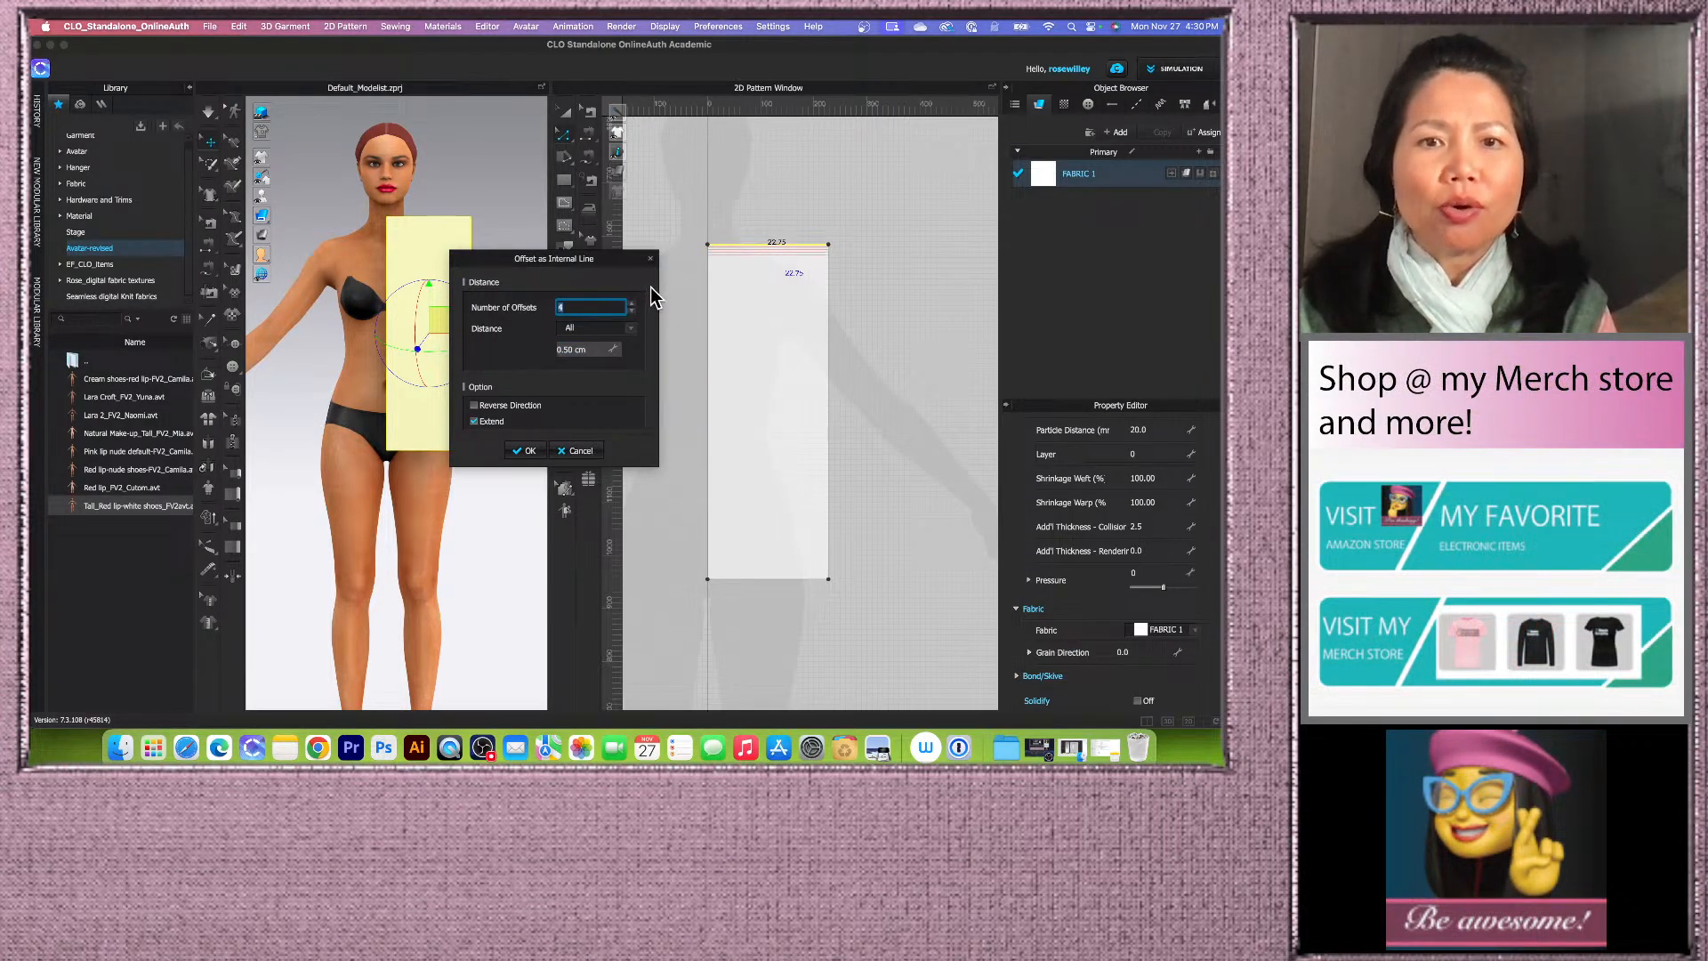
Step: Set the offset distance mode to Individual, offset from the Selected Line
click(635, 327)
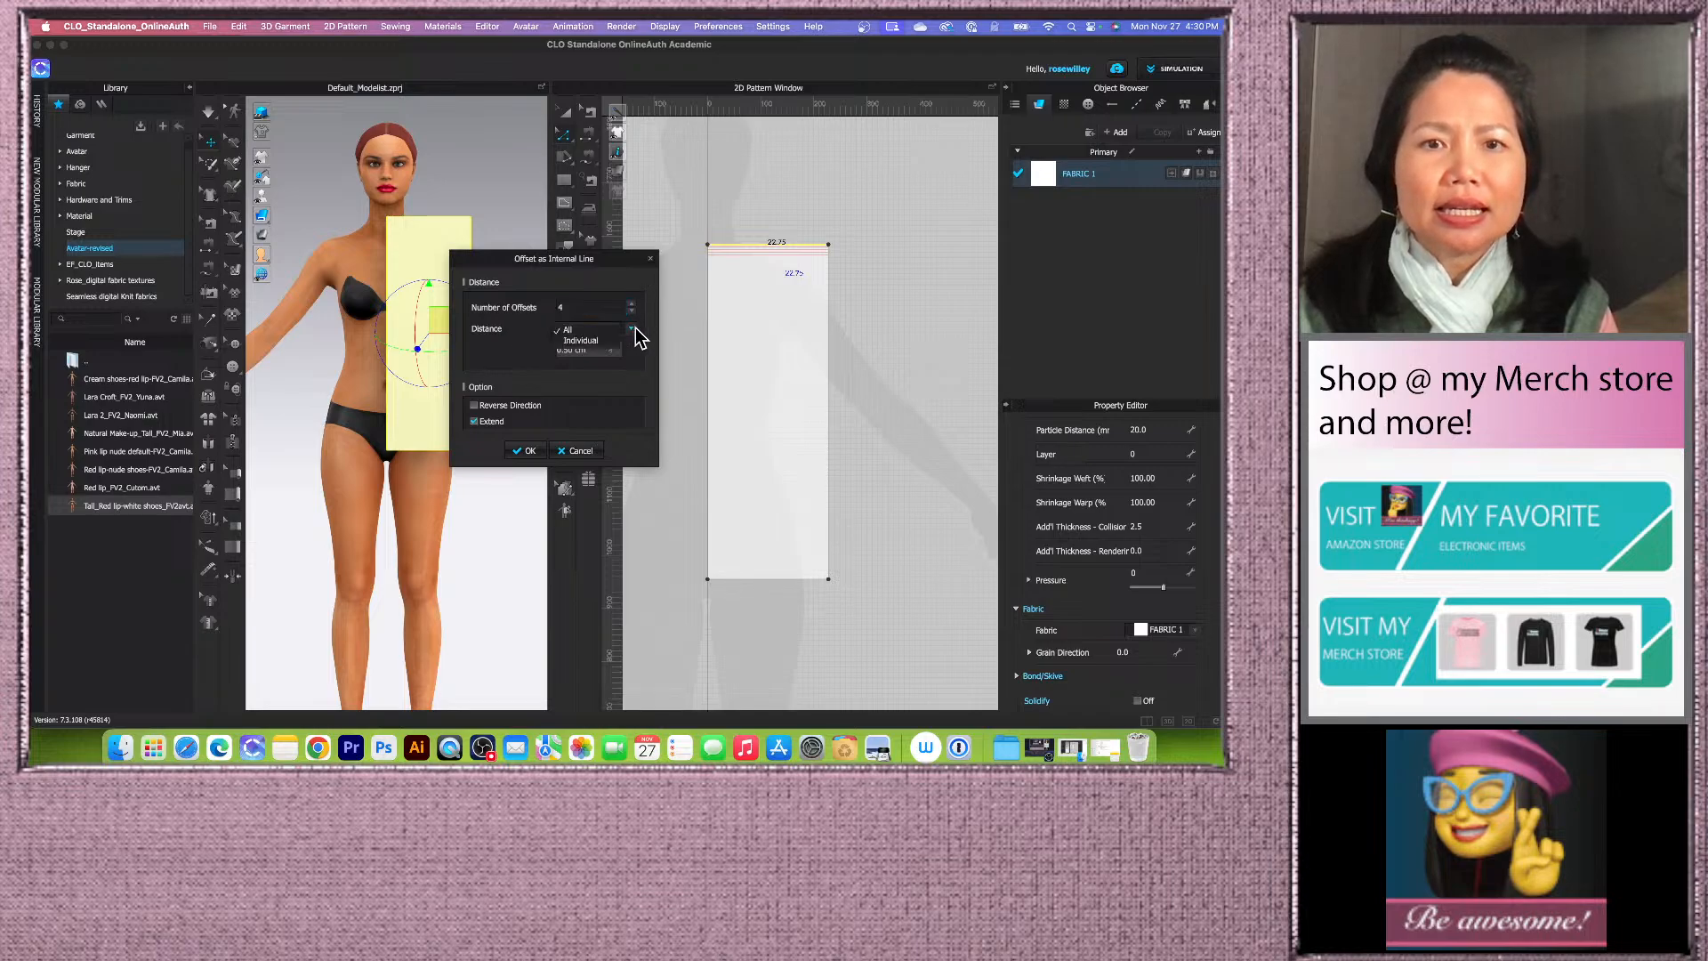
click(591, 342)
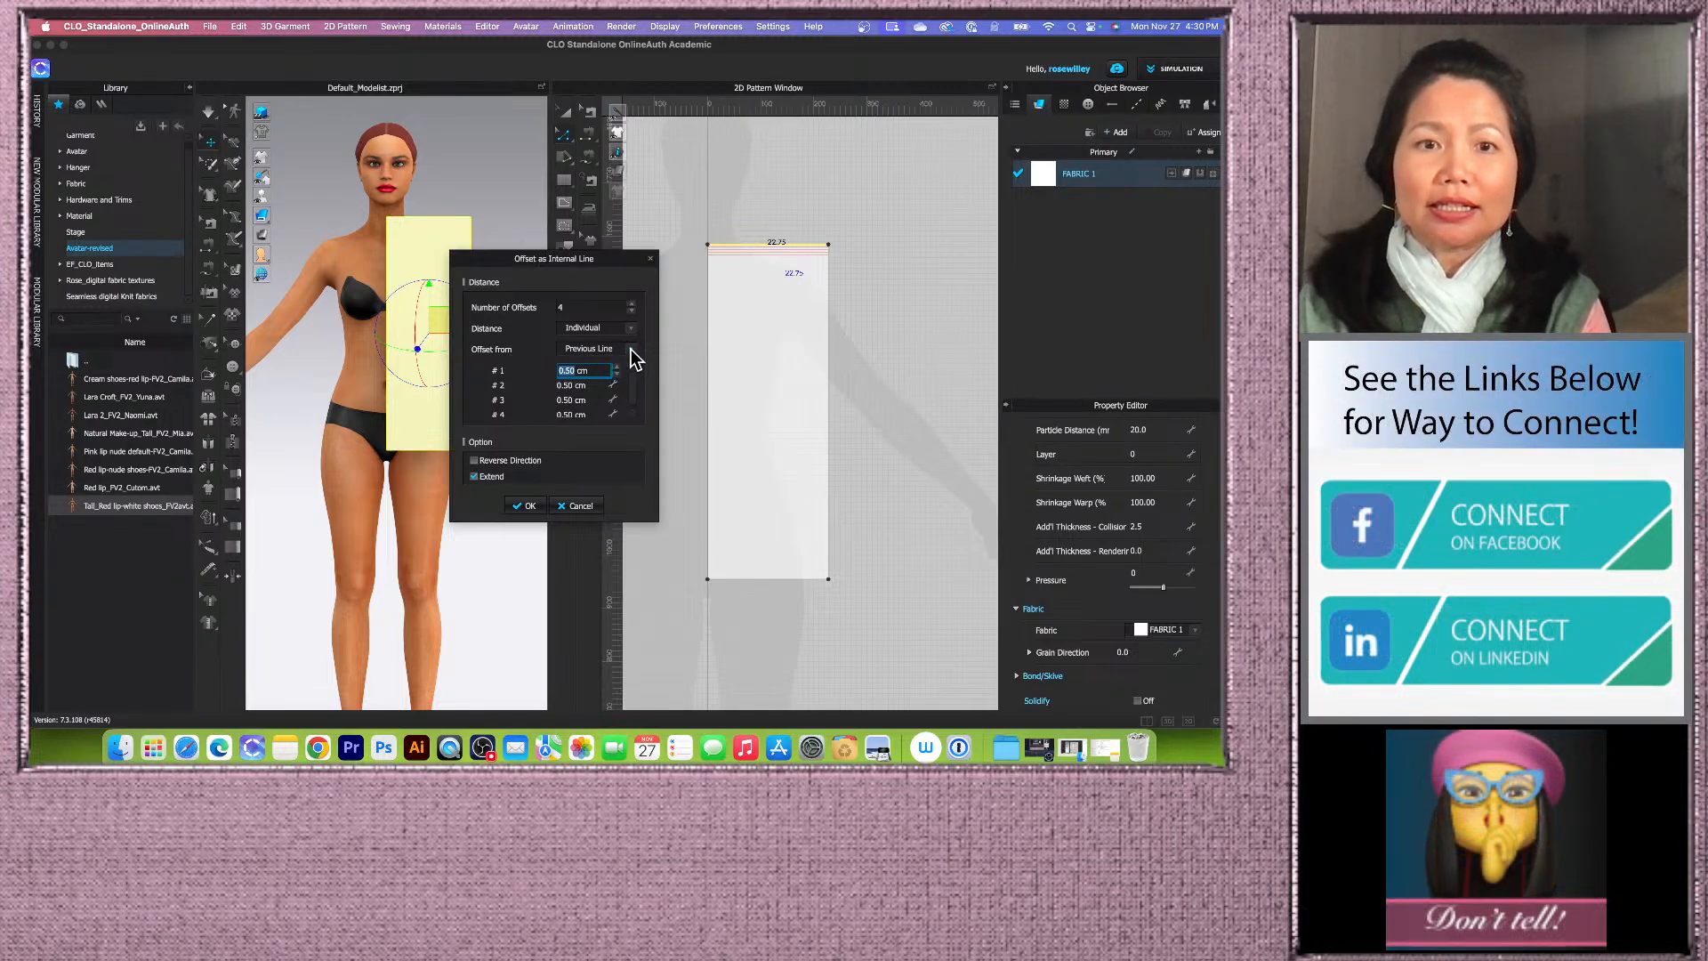
click(633, 354)
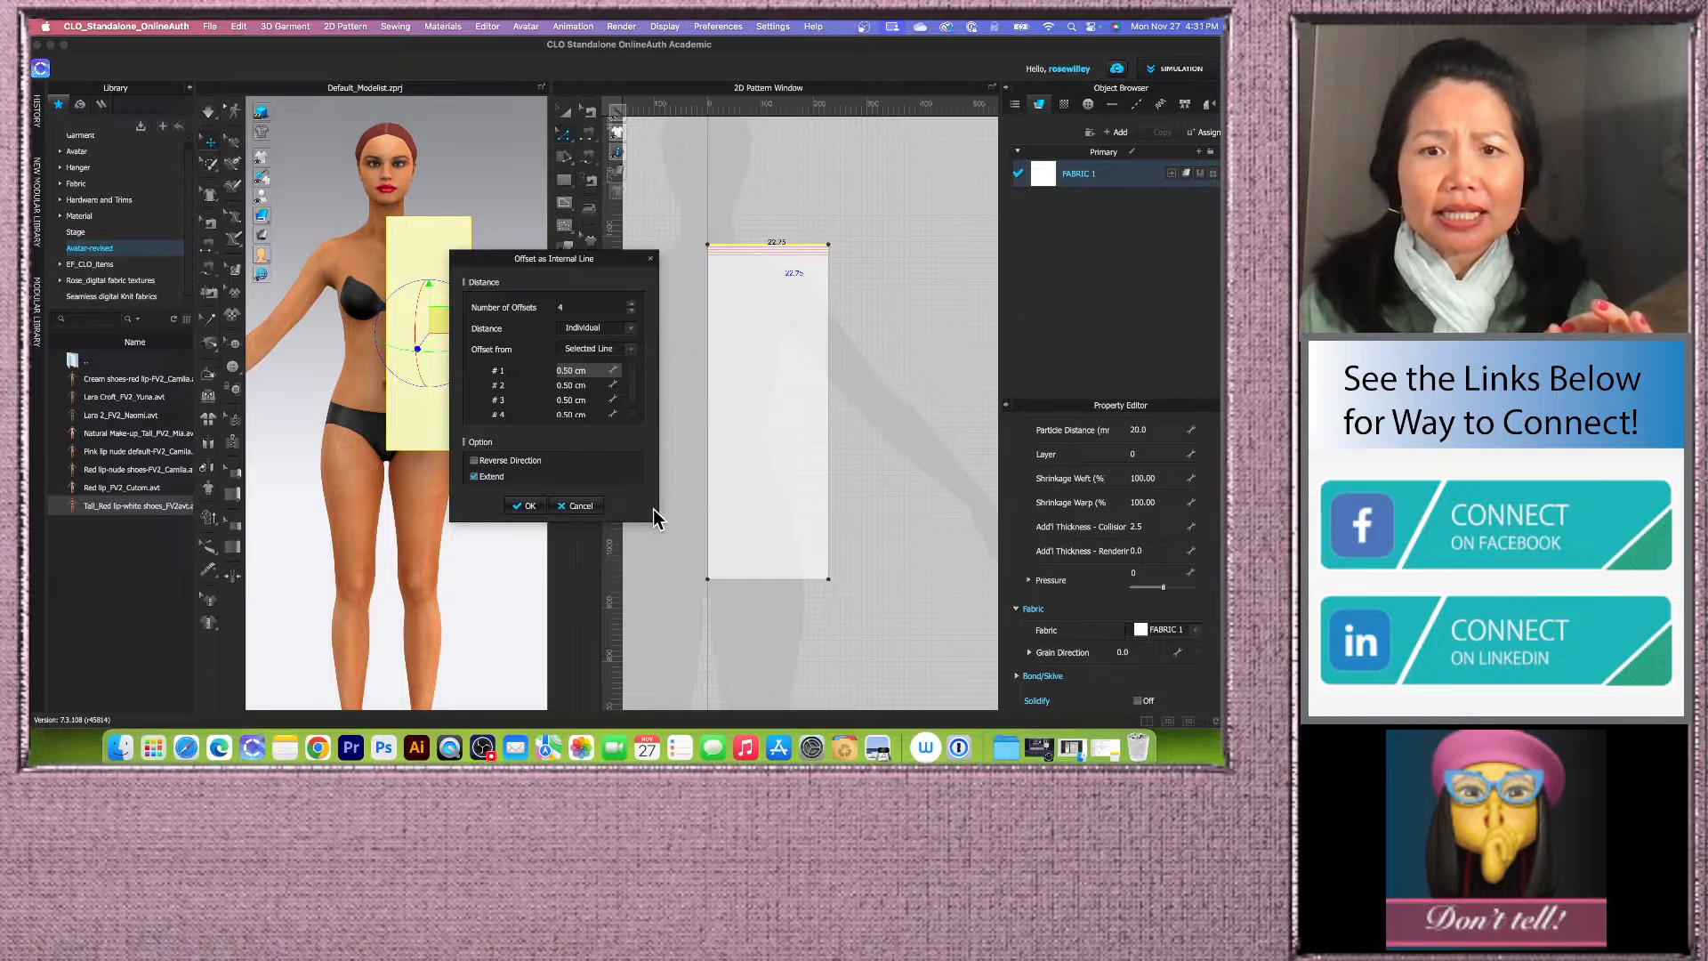
drag(656, 521, 663, 584)
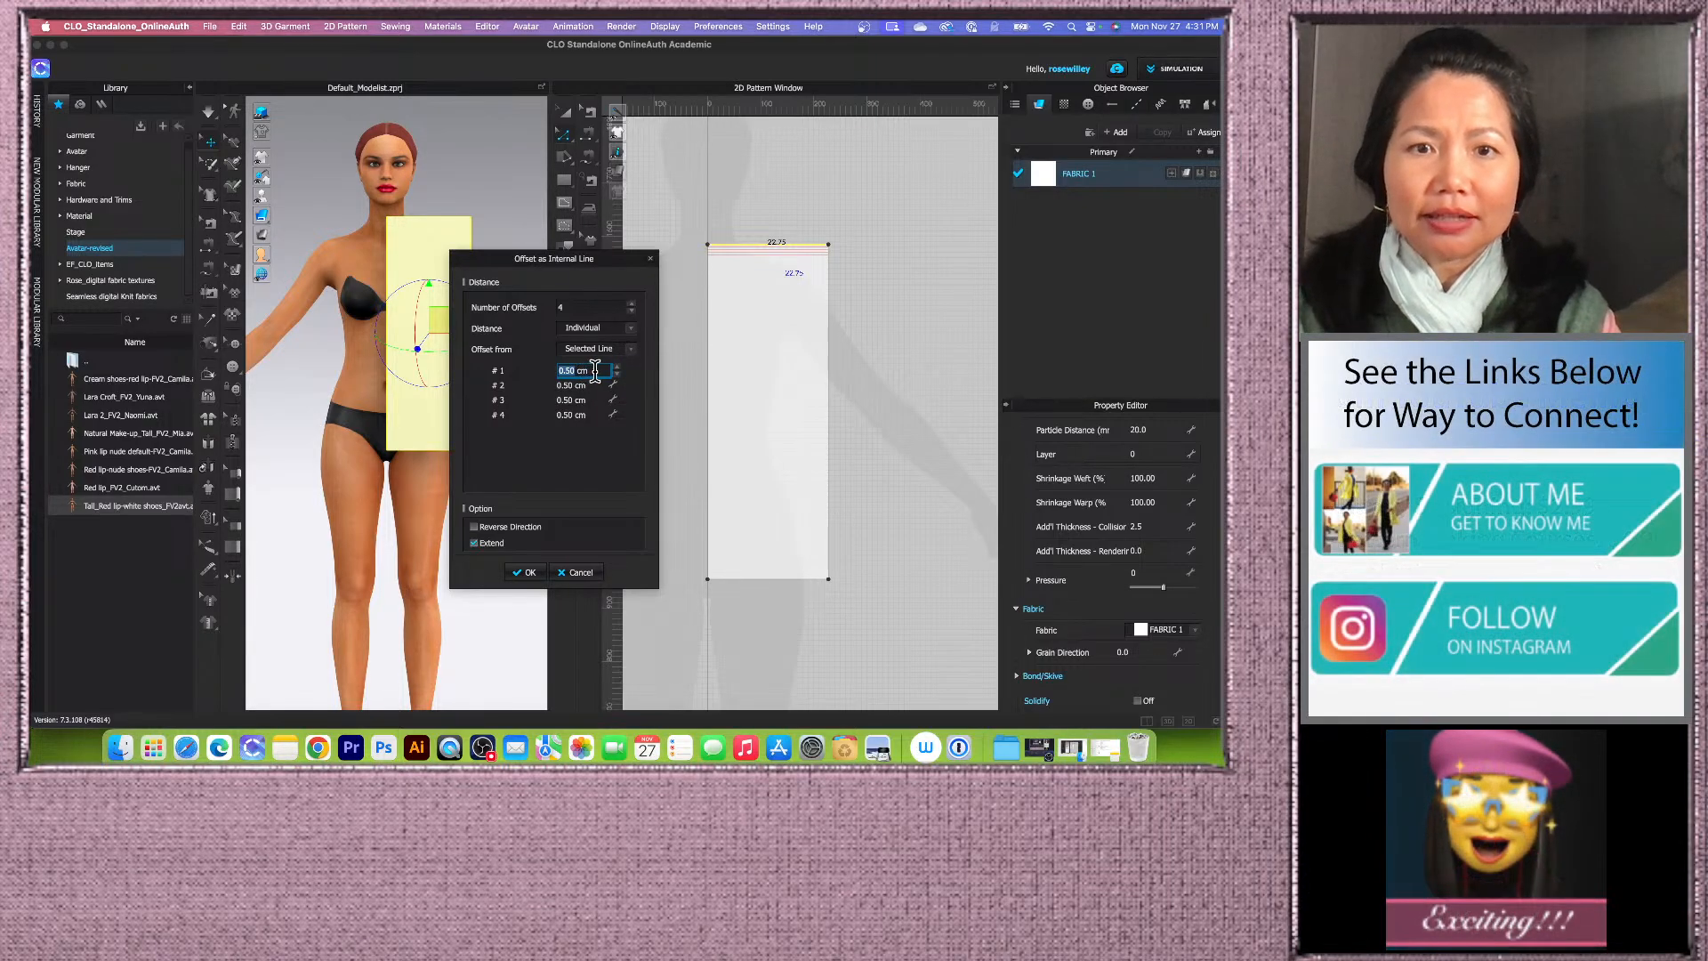
Step: Set the first offset distance to 1.5 cm and the second to 3 cm
text(1.5)
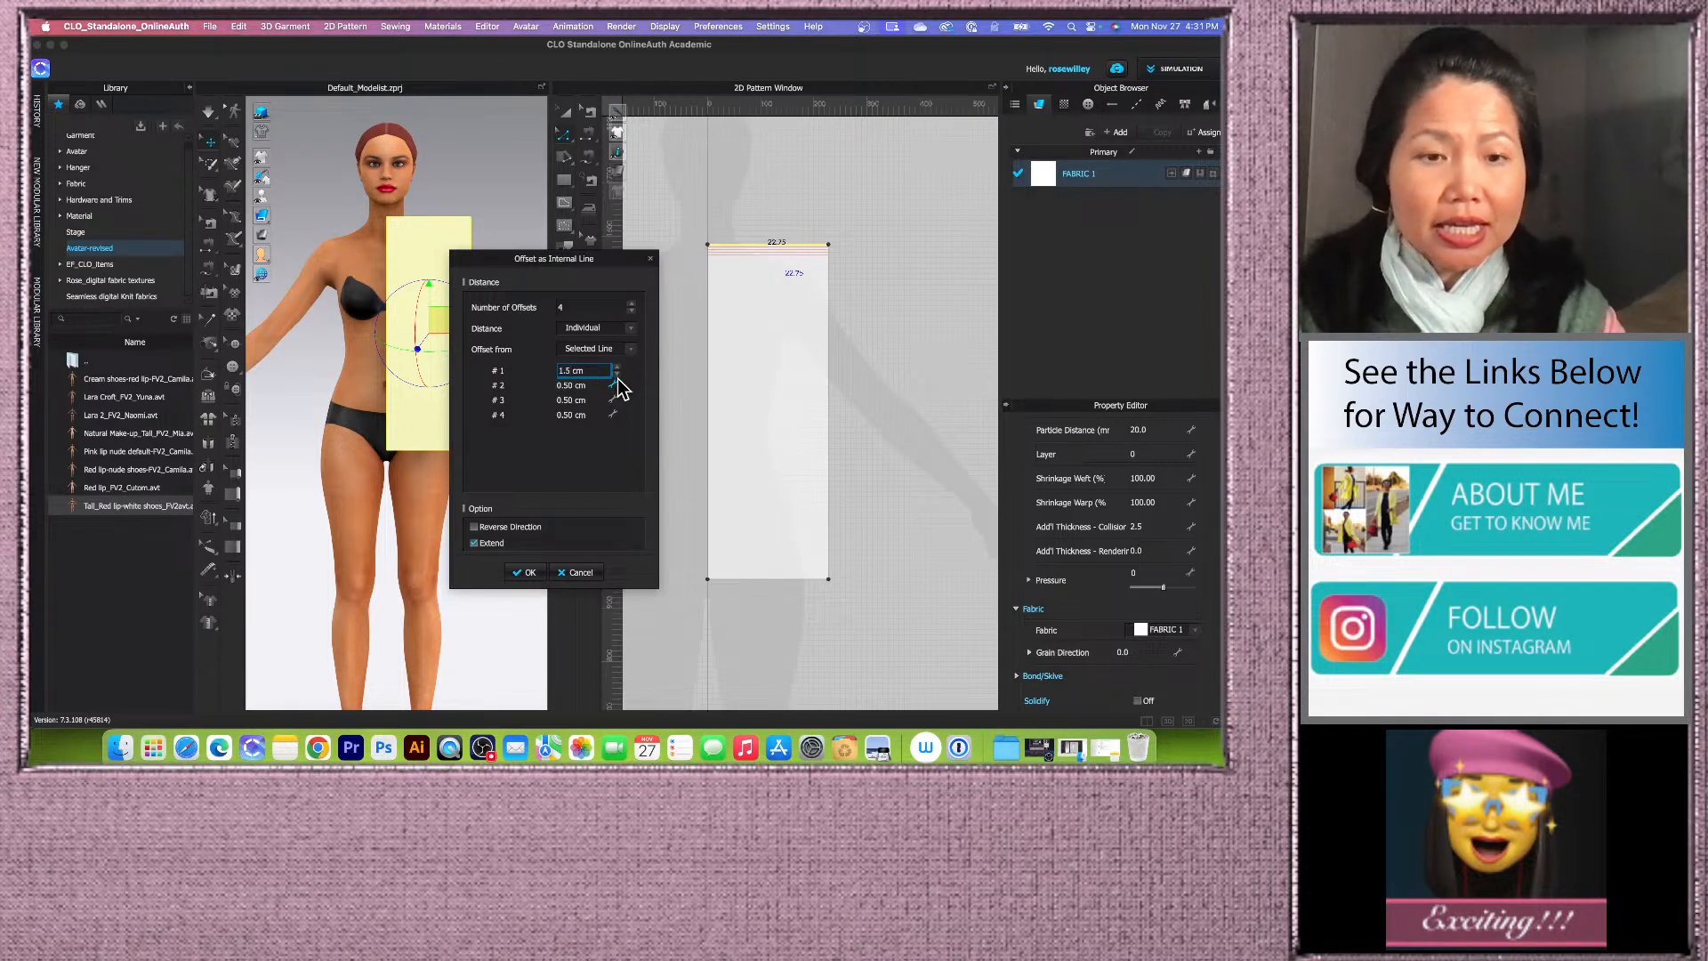
click(591, 386)
text(3)
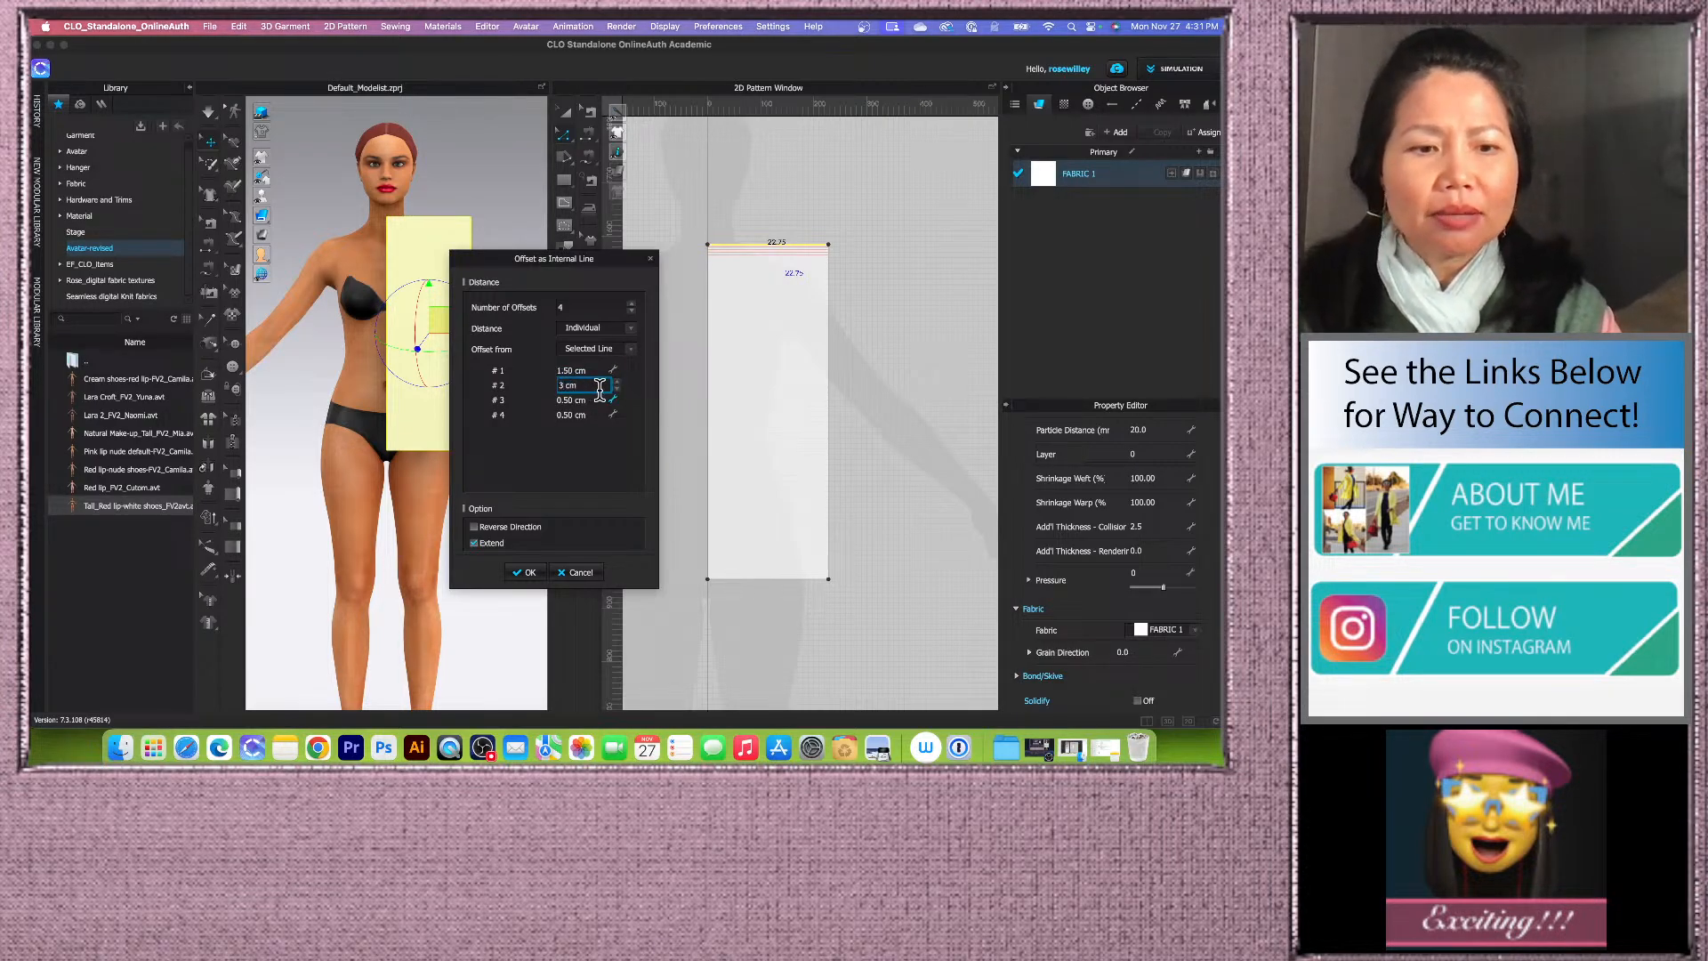
click(598, 399)
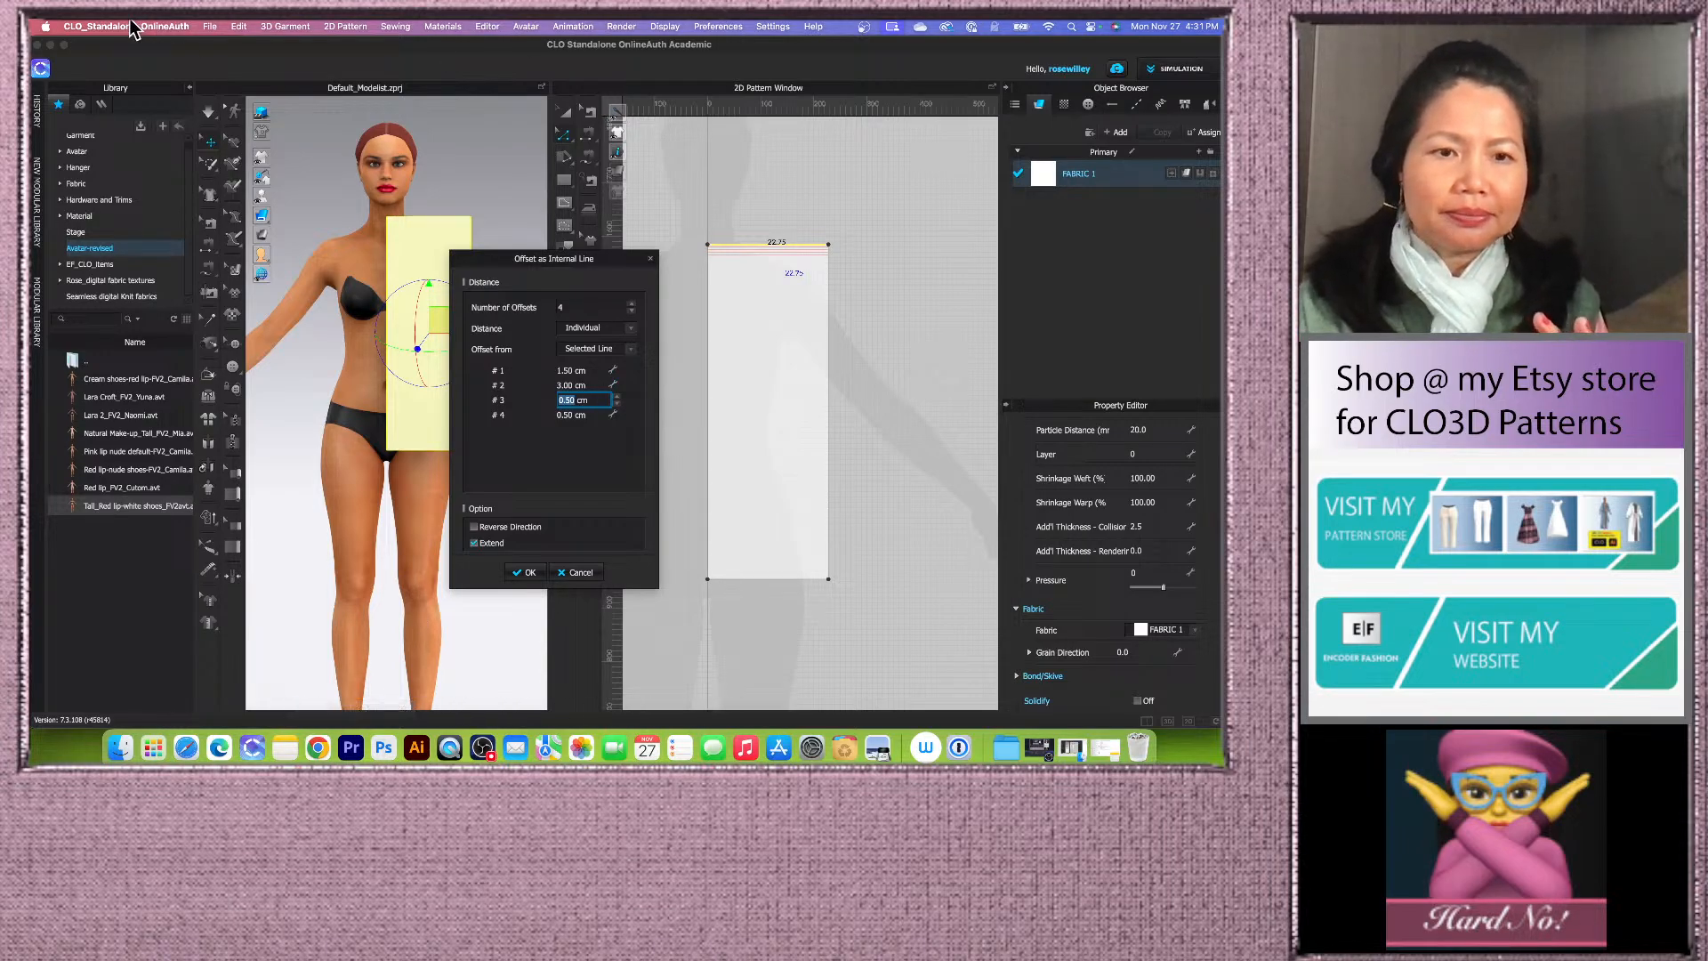
Step: Correct the armhole depth formula in the Notes app to 'divide by 2 + 4' and close the Notes window
click(285, 747)
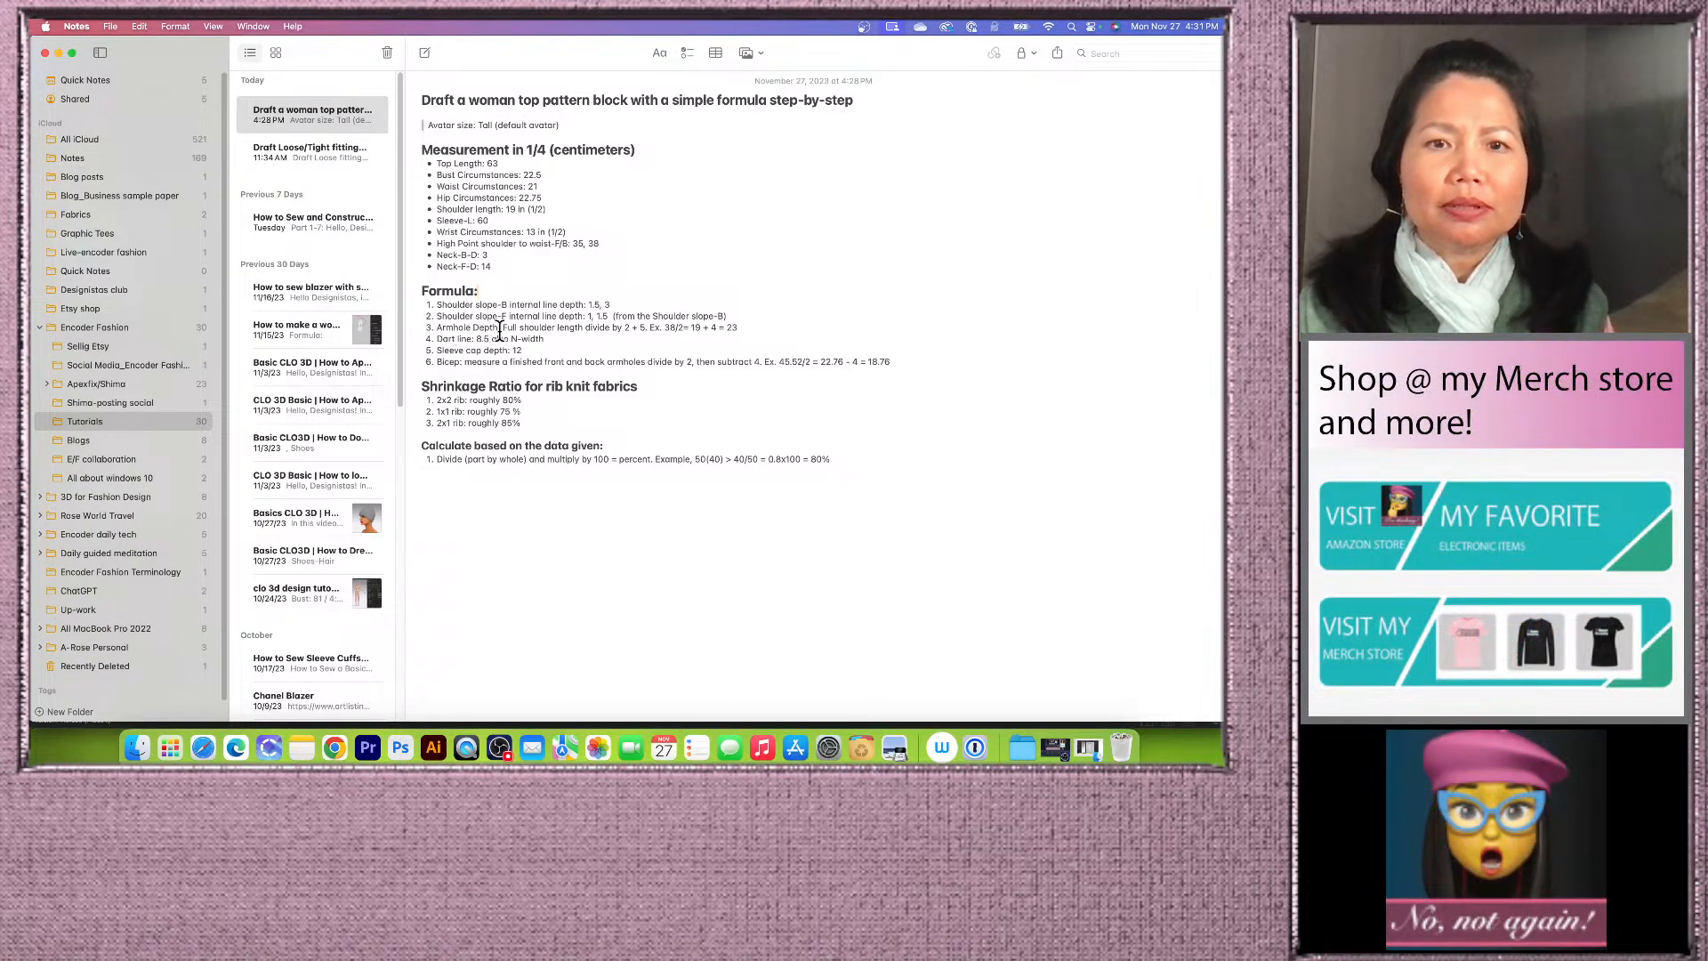
click(645, 327)
key(BackSpace)
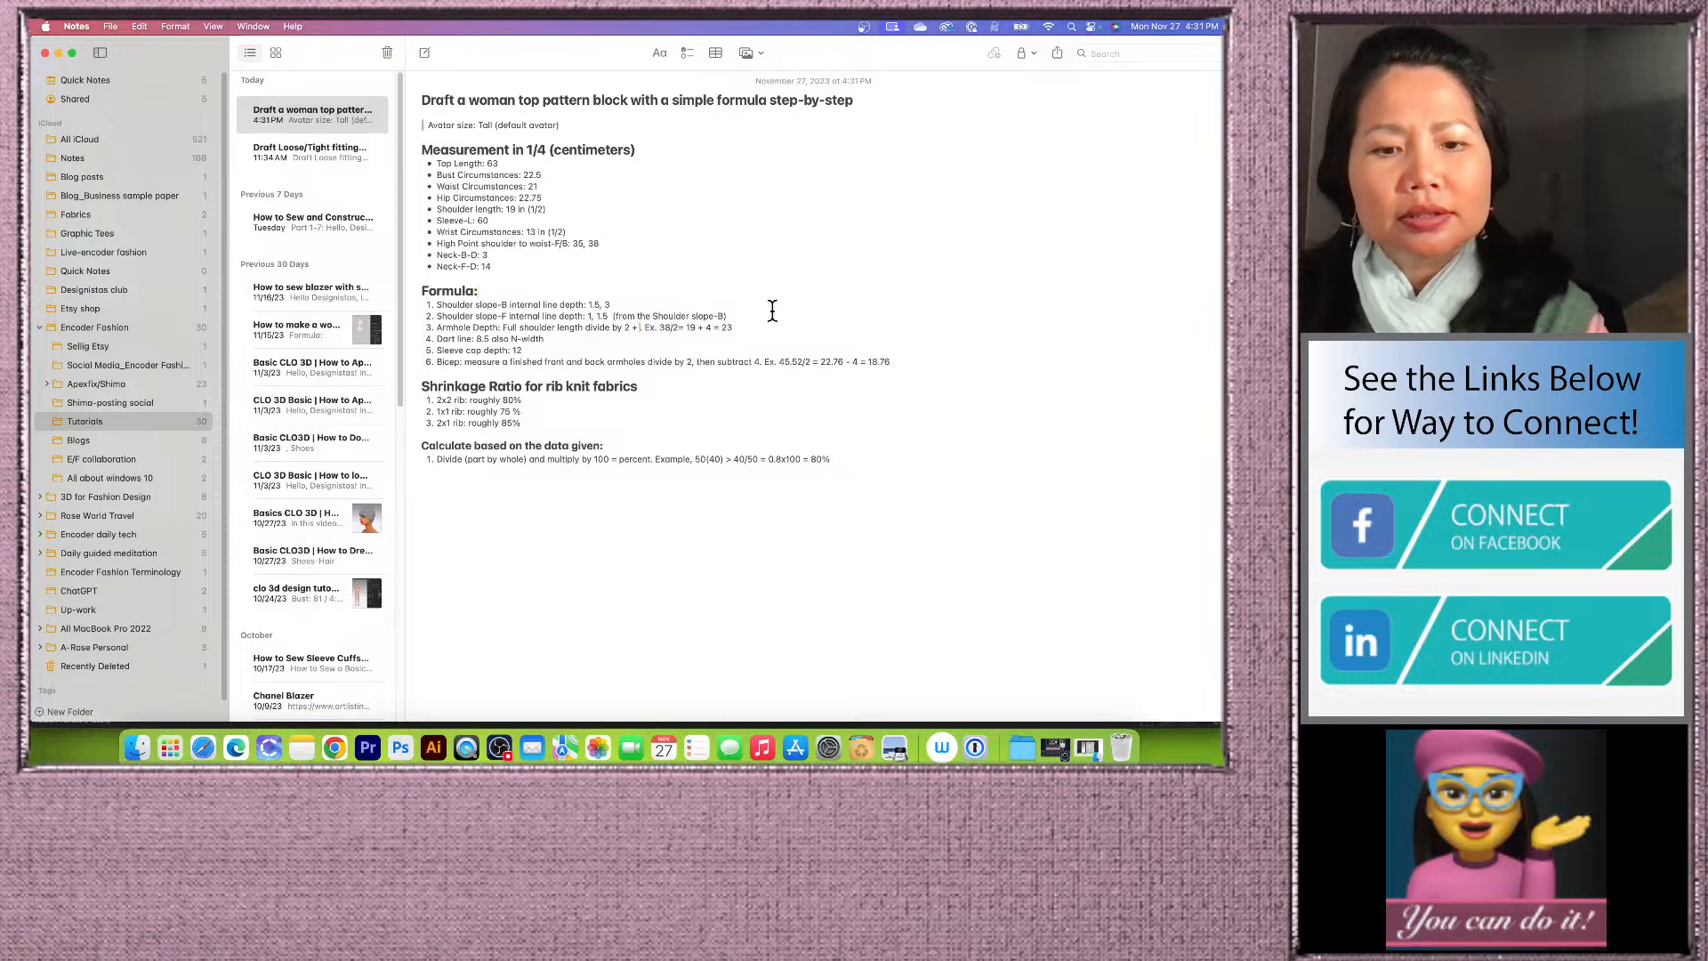
text(4)
click(742, 328)
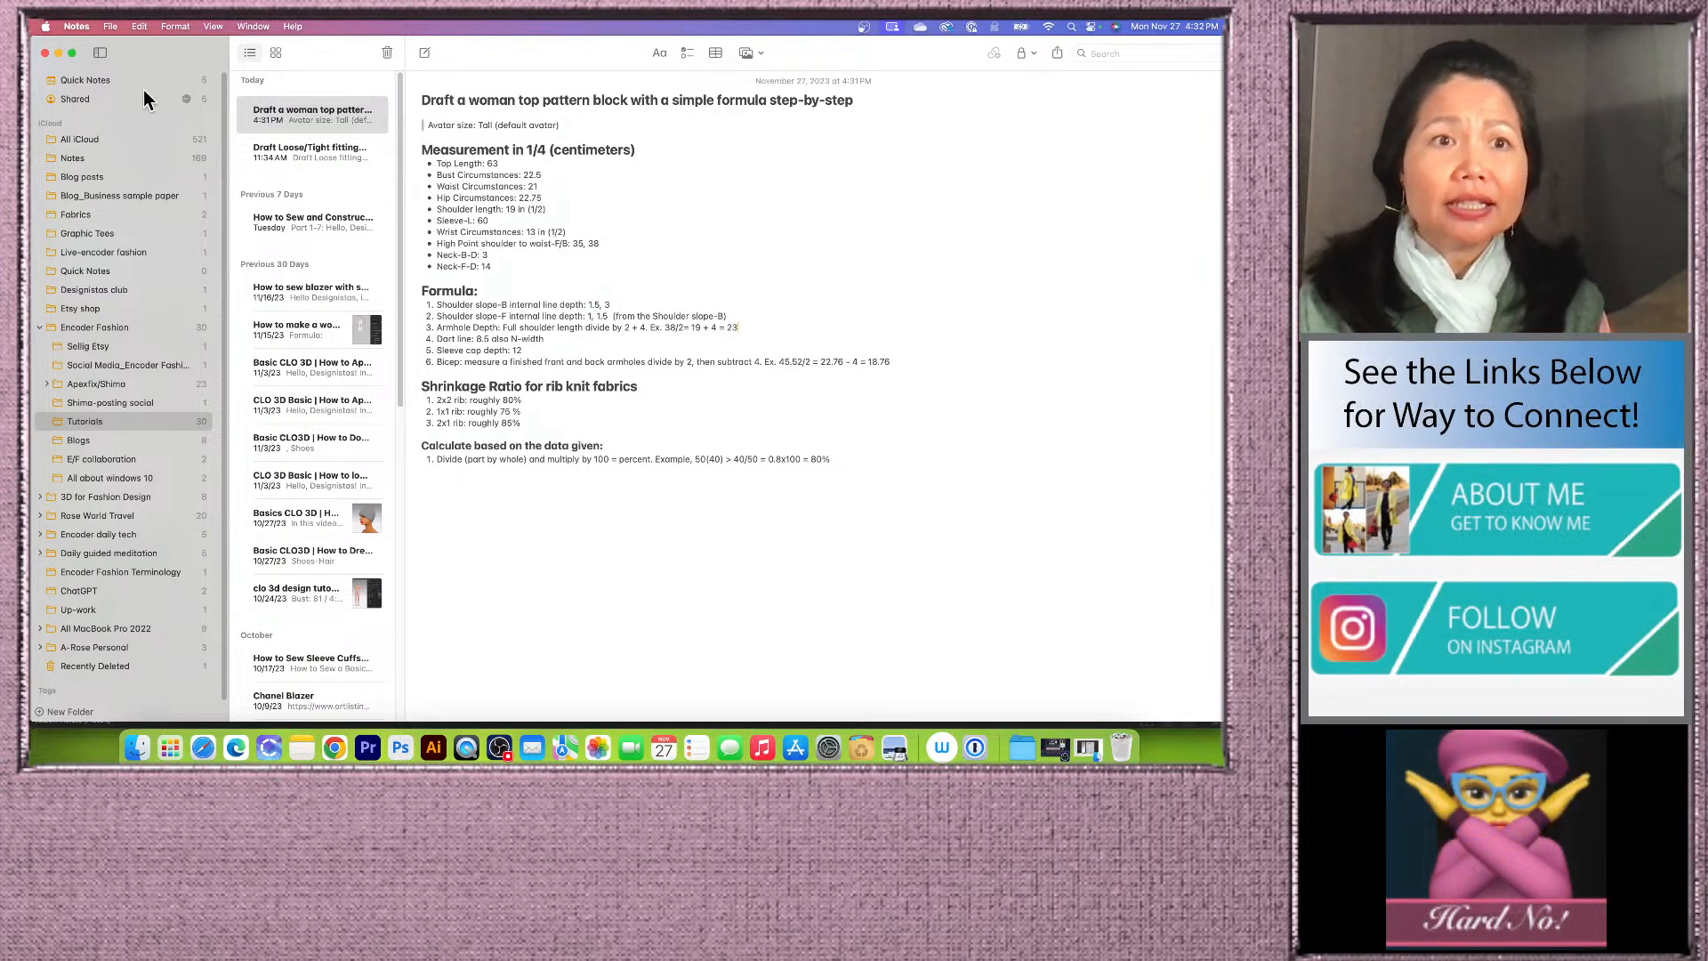
click(58, 53)
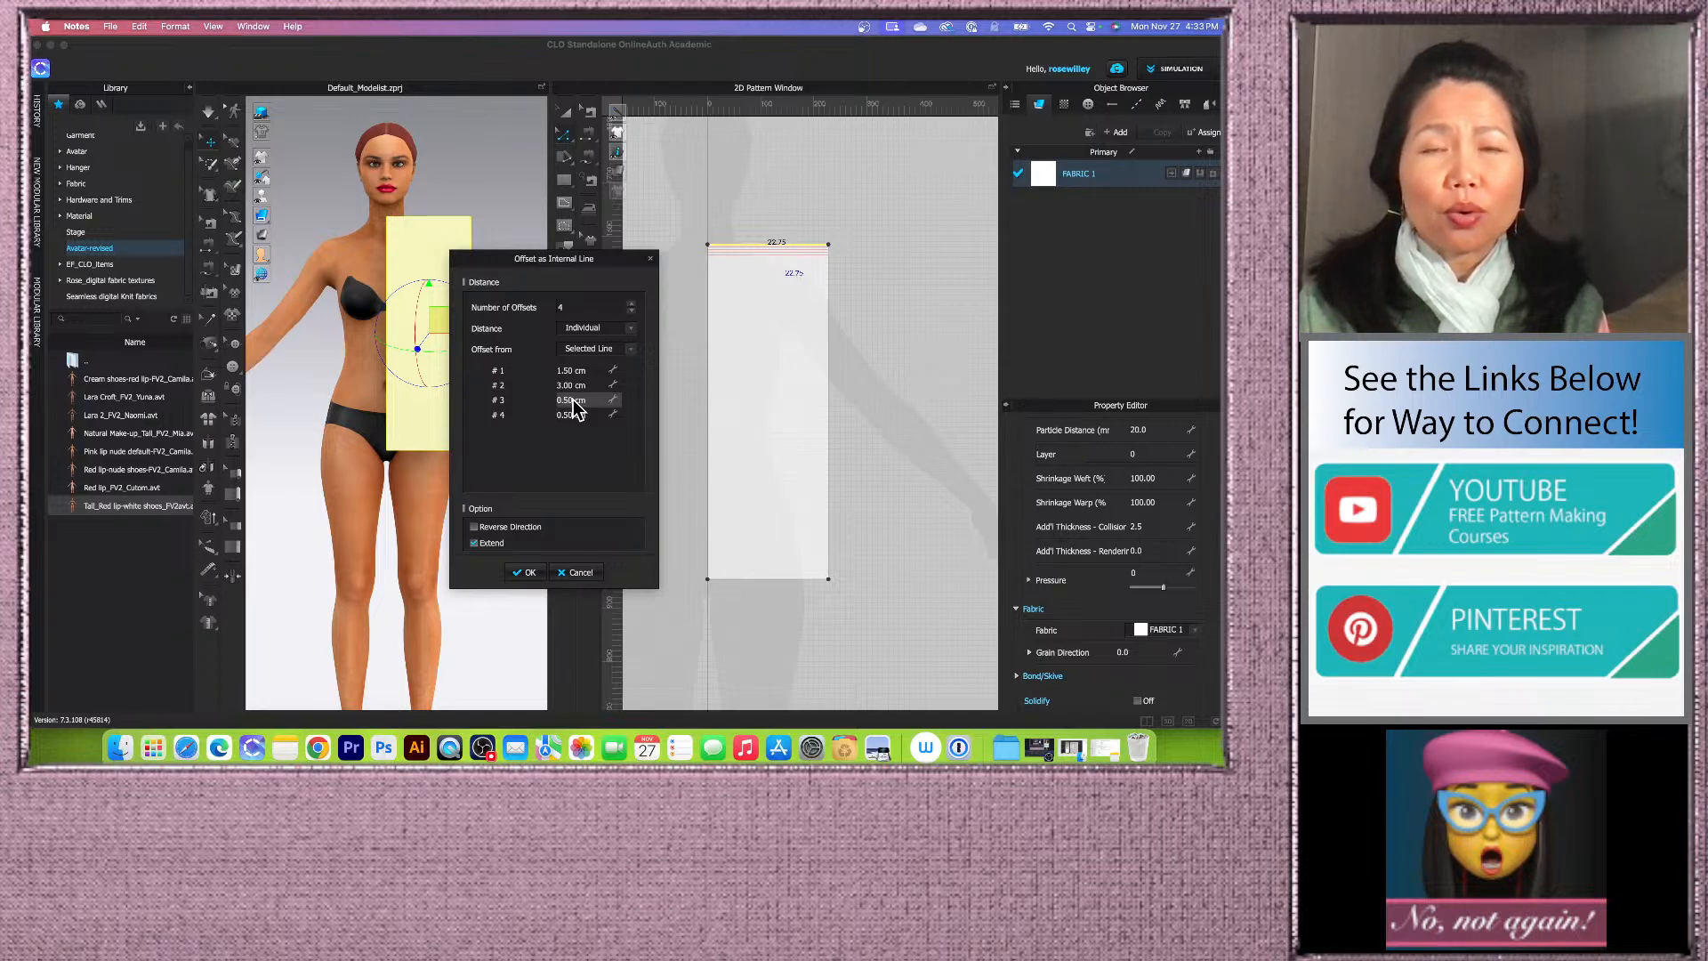
Step: Set the third offset distance to 23 cm and the fourth to 35 cm, then apply the offset lines
double_click(575, 400)
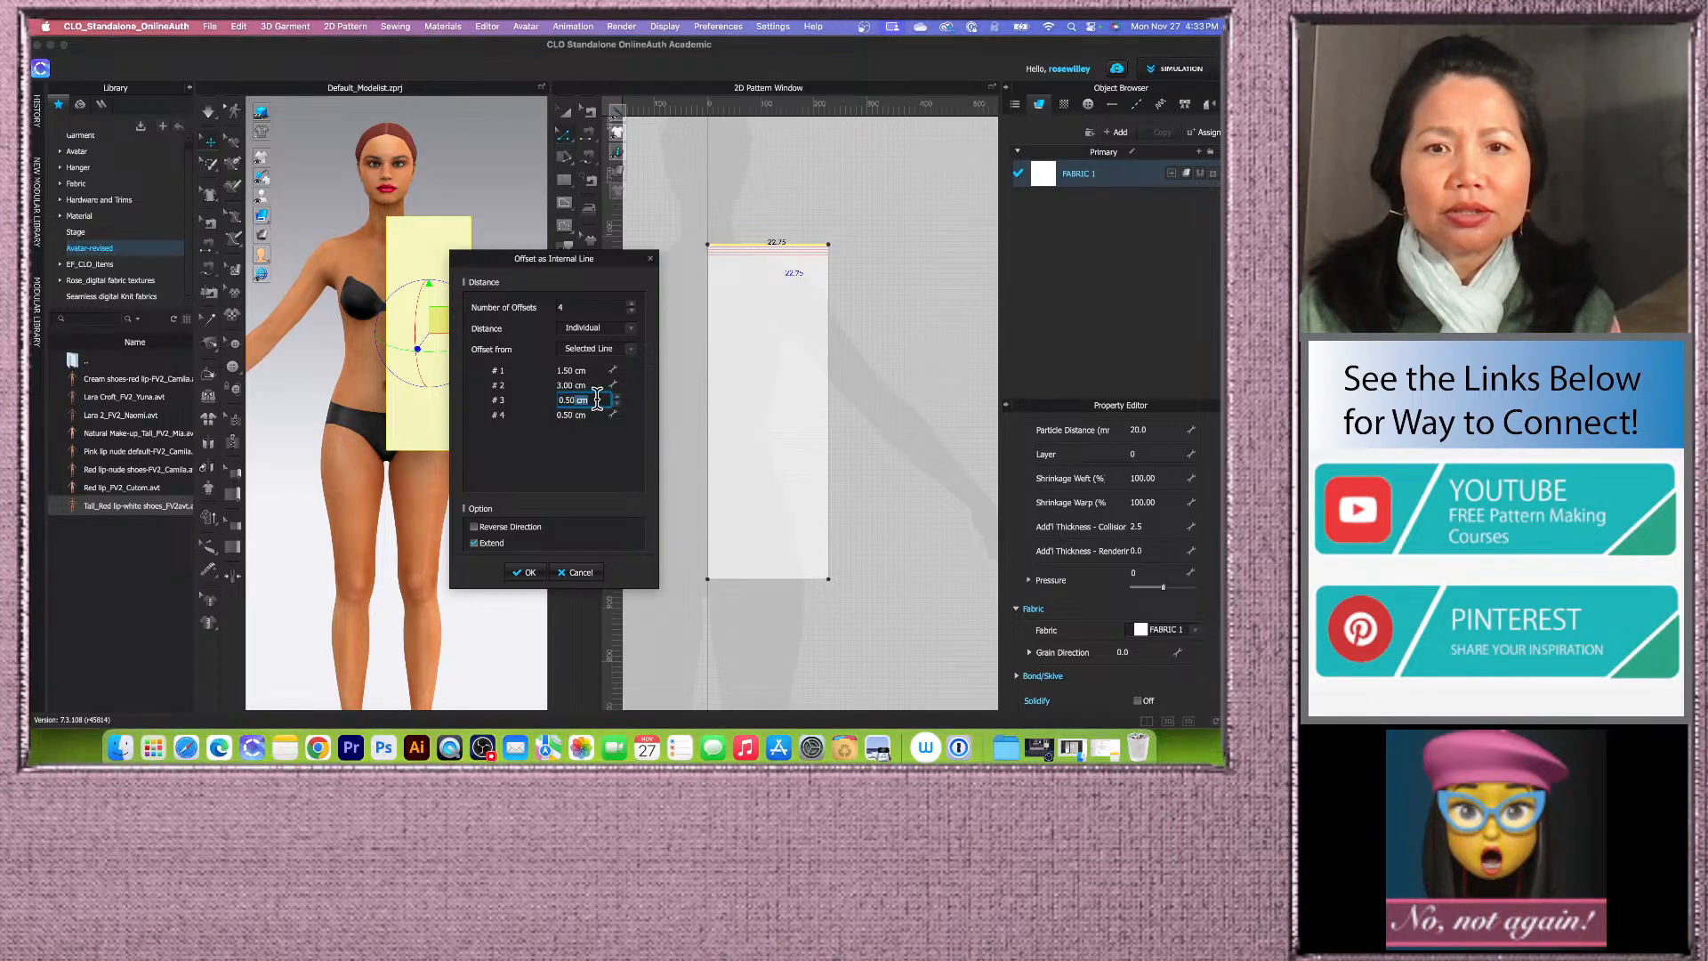
text(23)
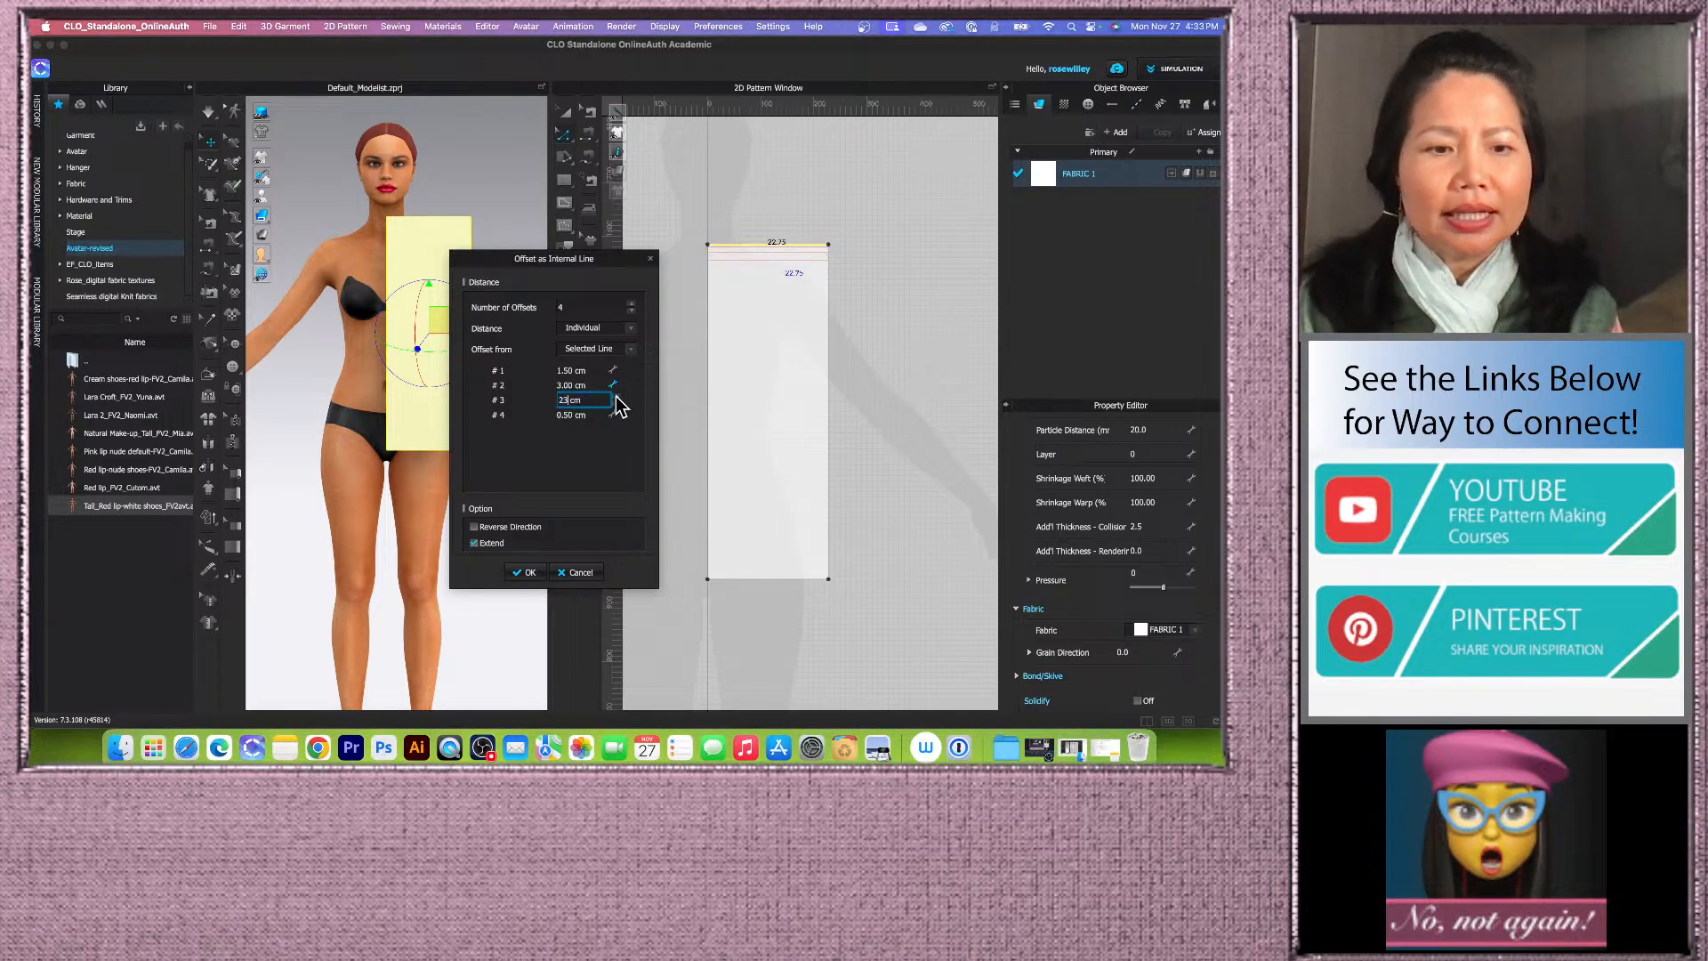
key(Tab)
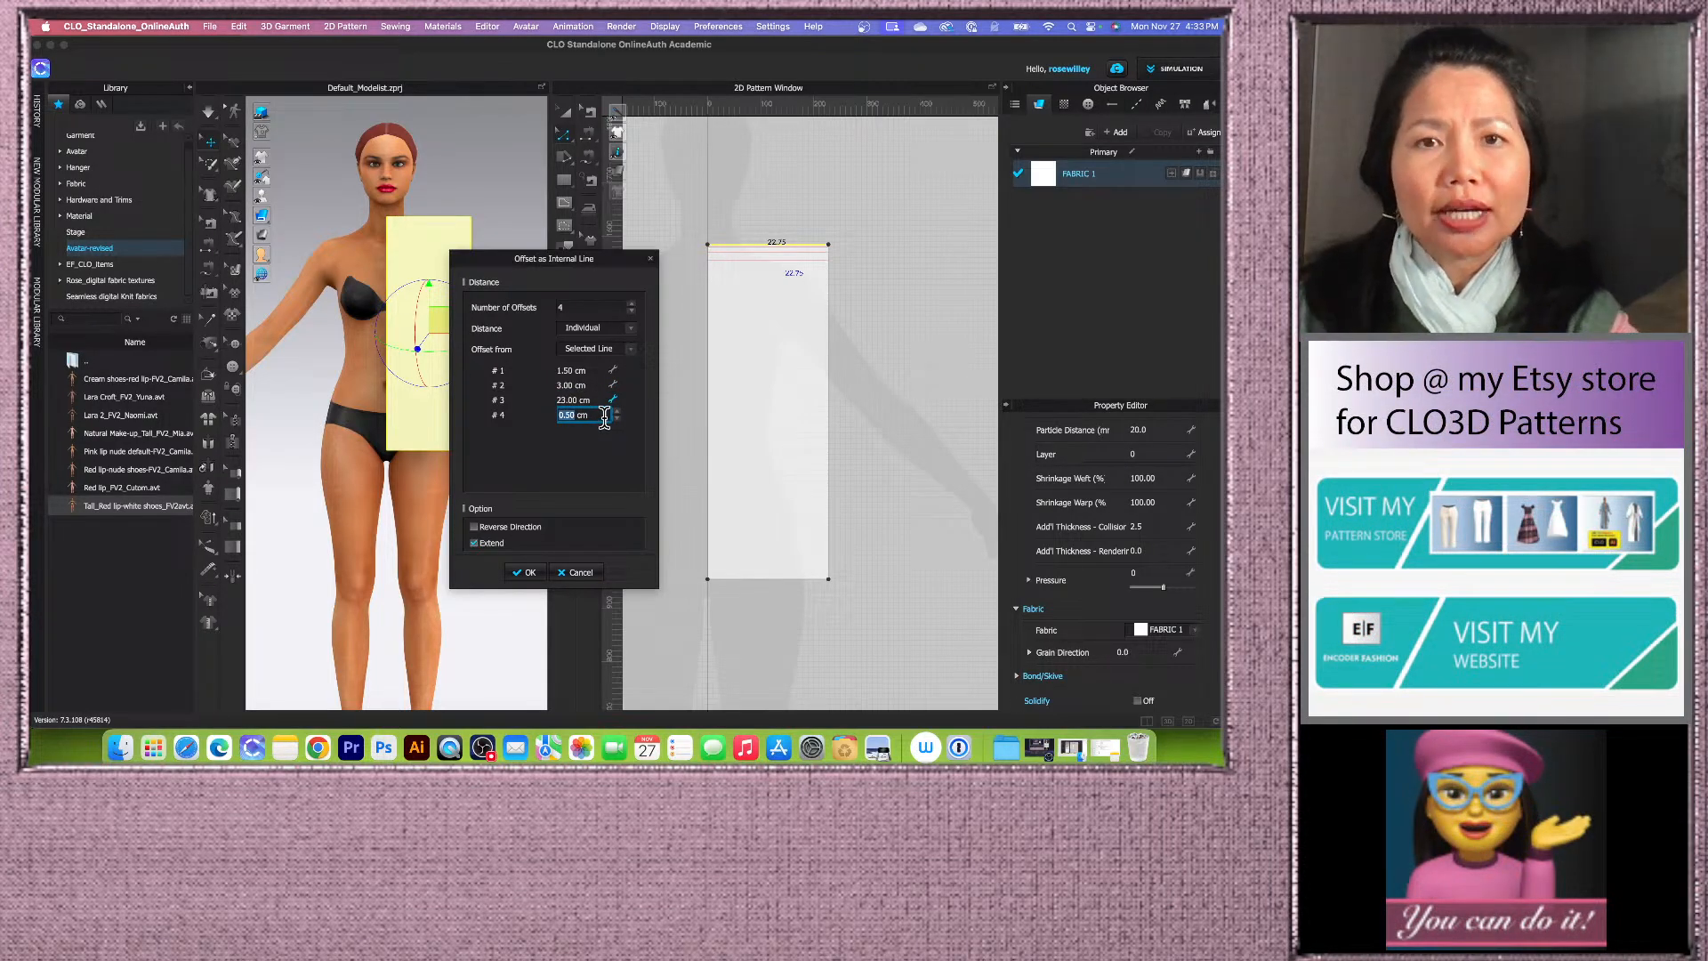
text(35)
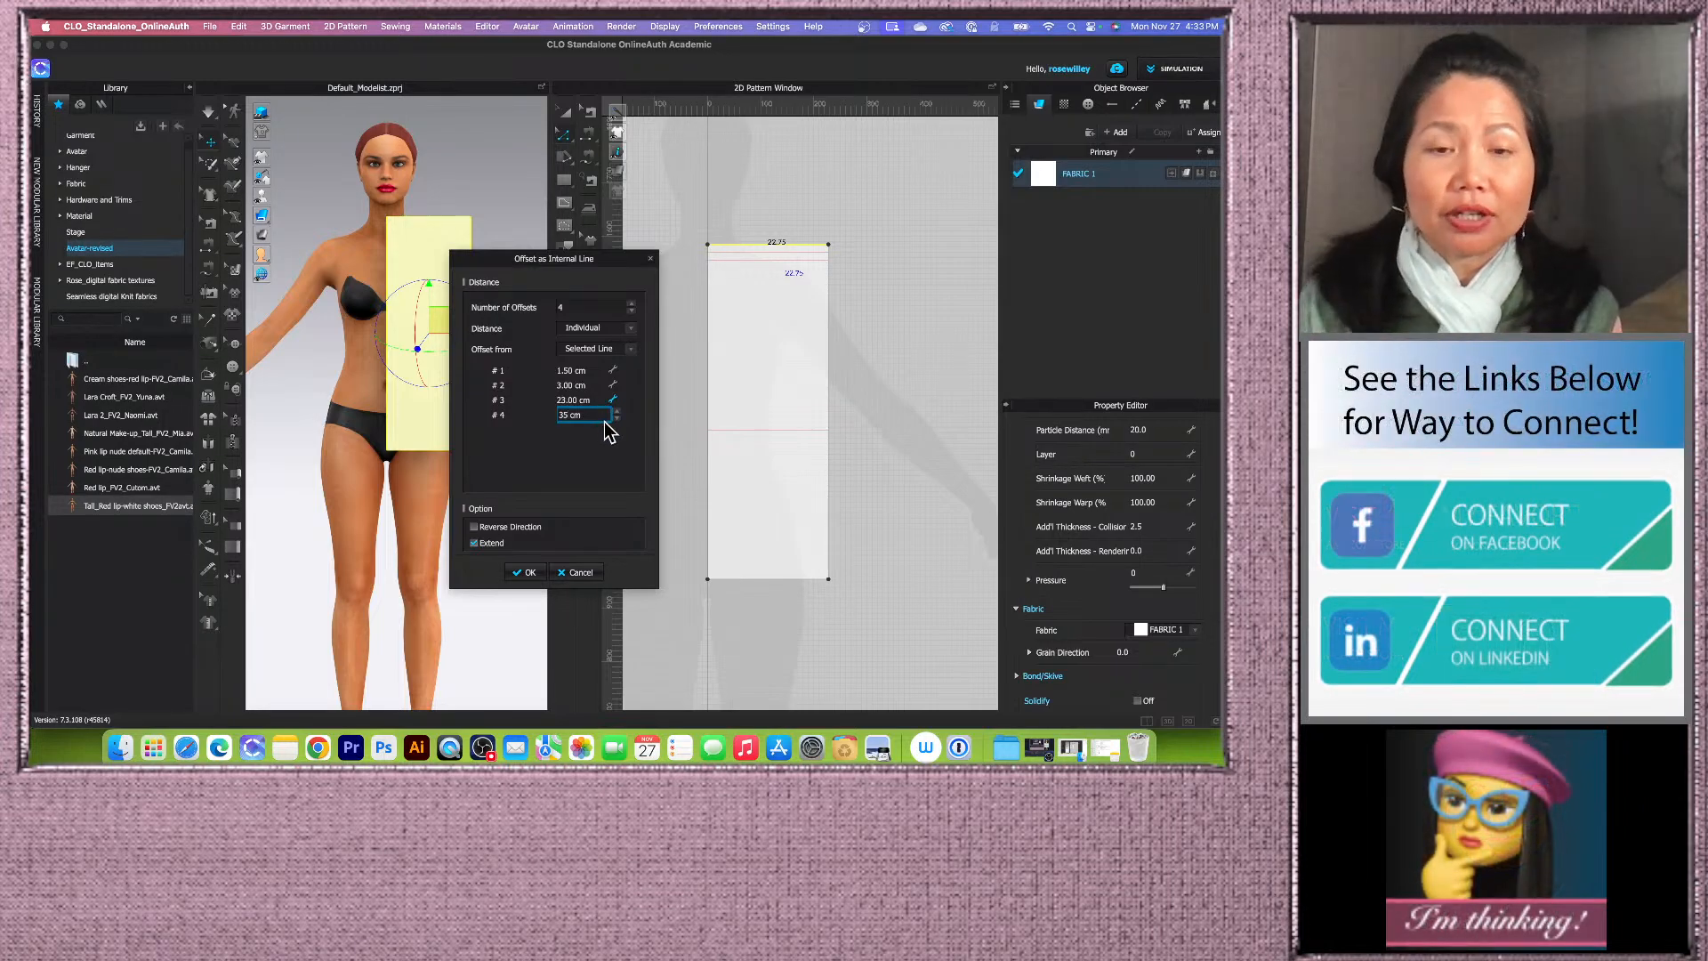
click(530, 573)
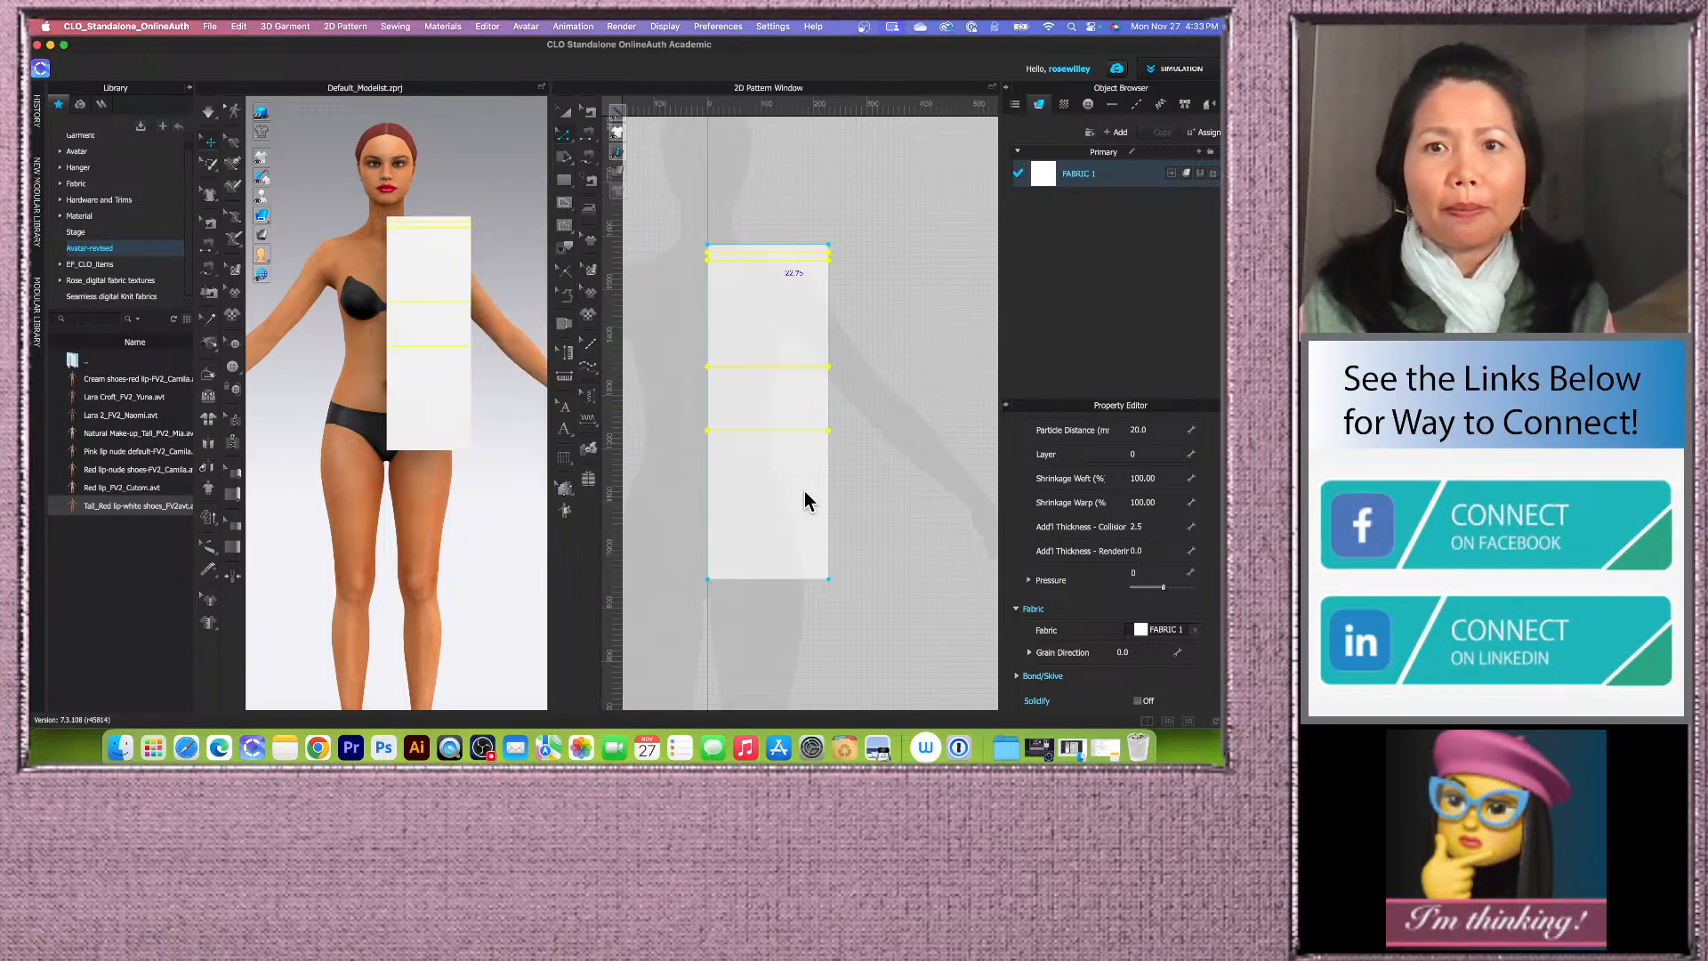
Step: Open Offset as Internal Line on the rectangle's left edge and set the first offset distance to 8.3 cm
click(804, 491)
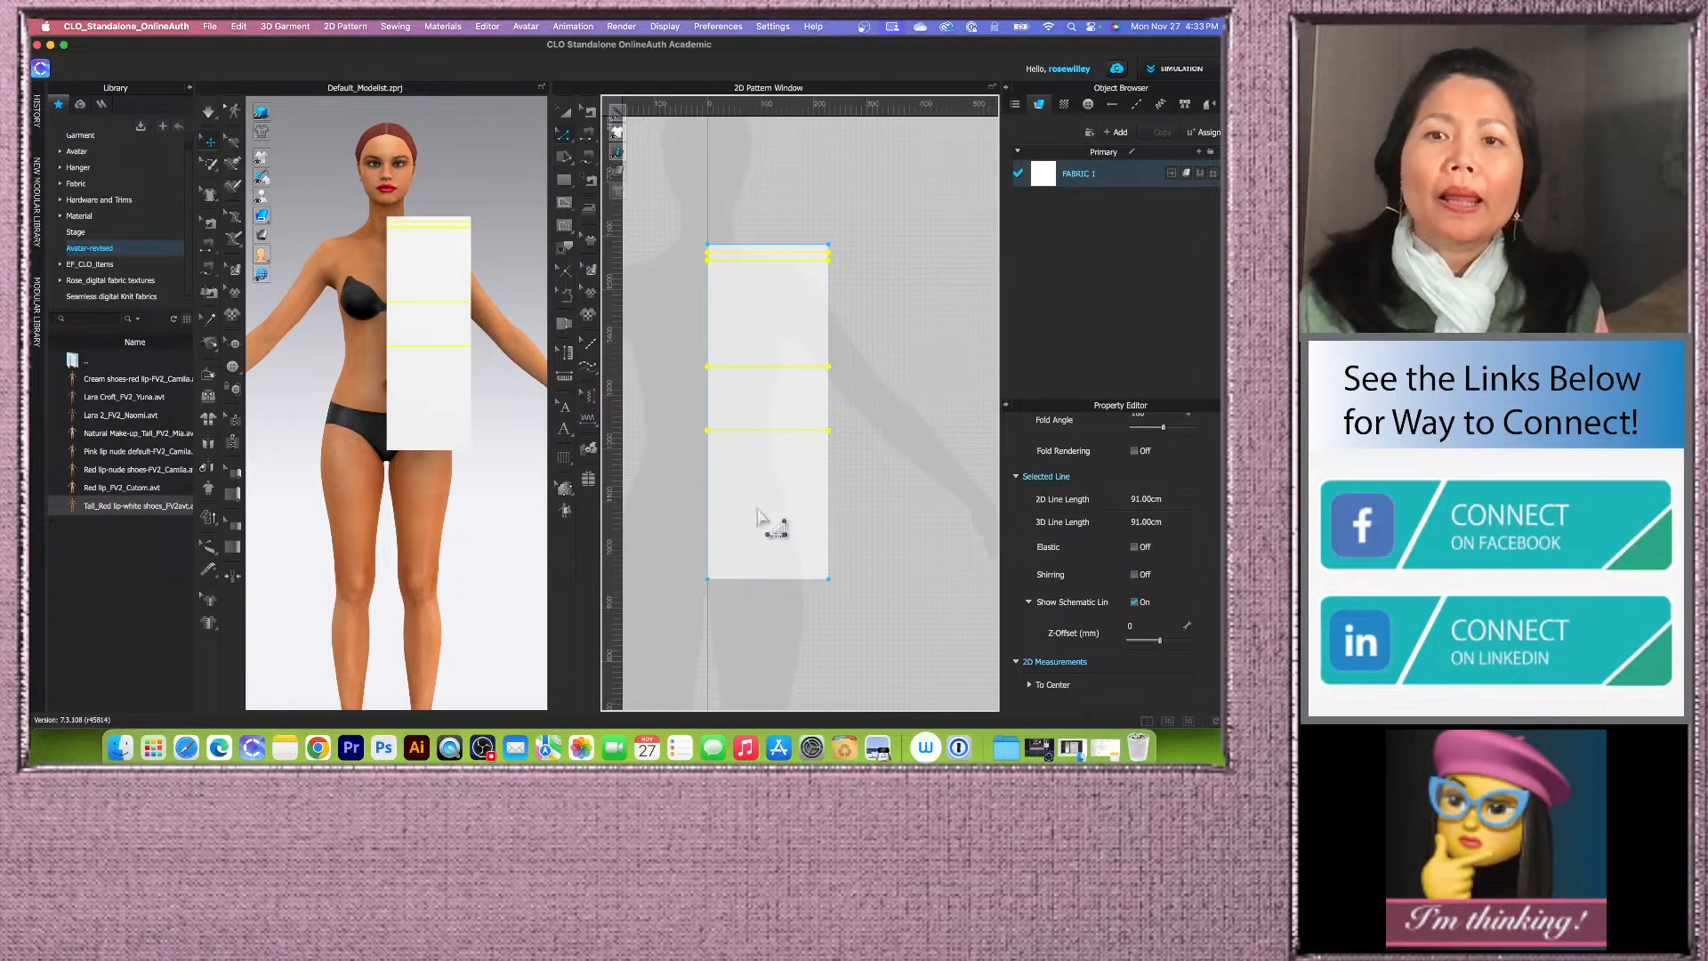
click(708, 317)
right_click(709, 317)
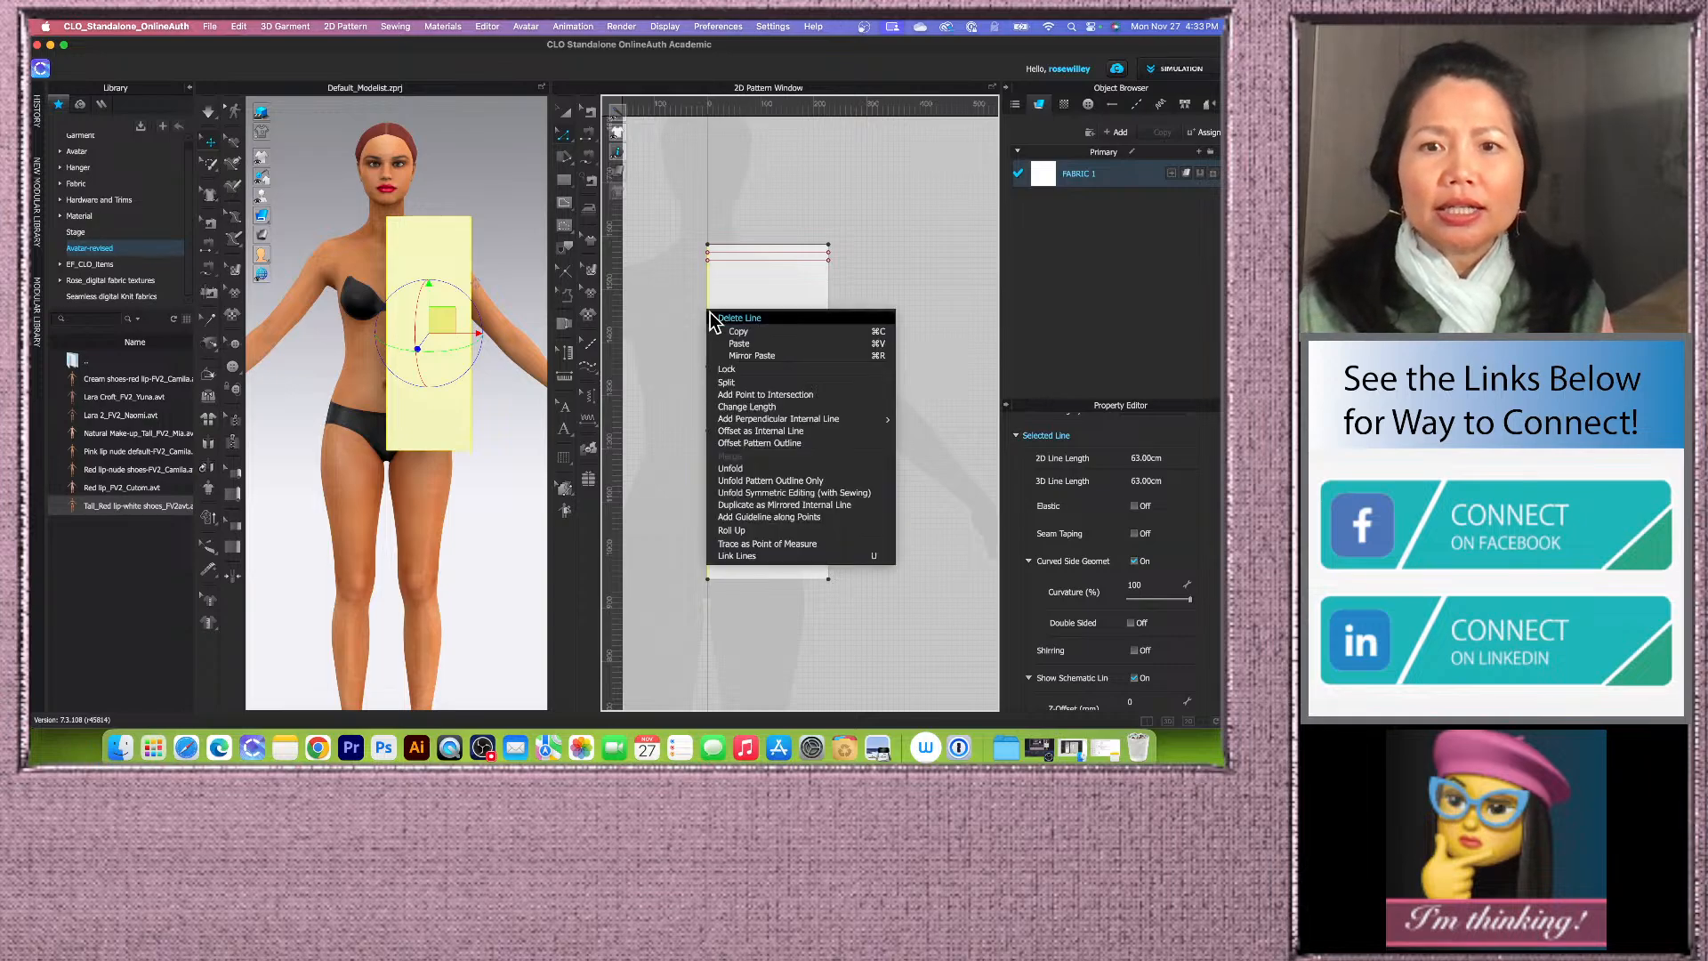
click(811, 431)
drag(691, 252, 577, 267)
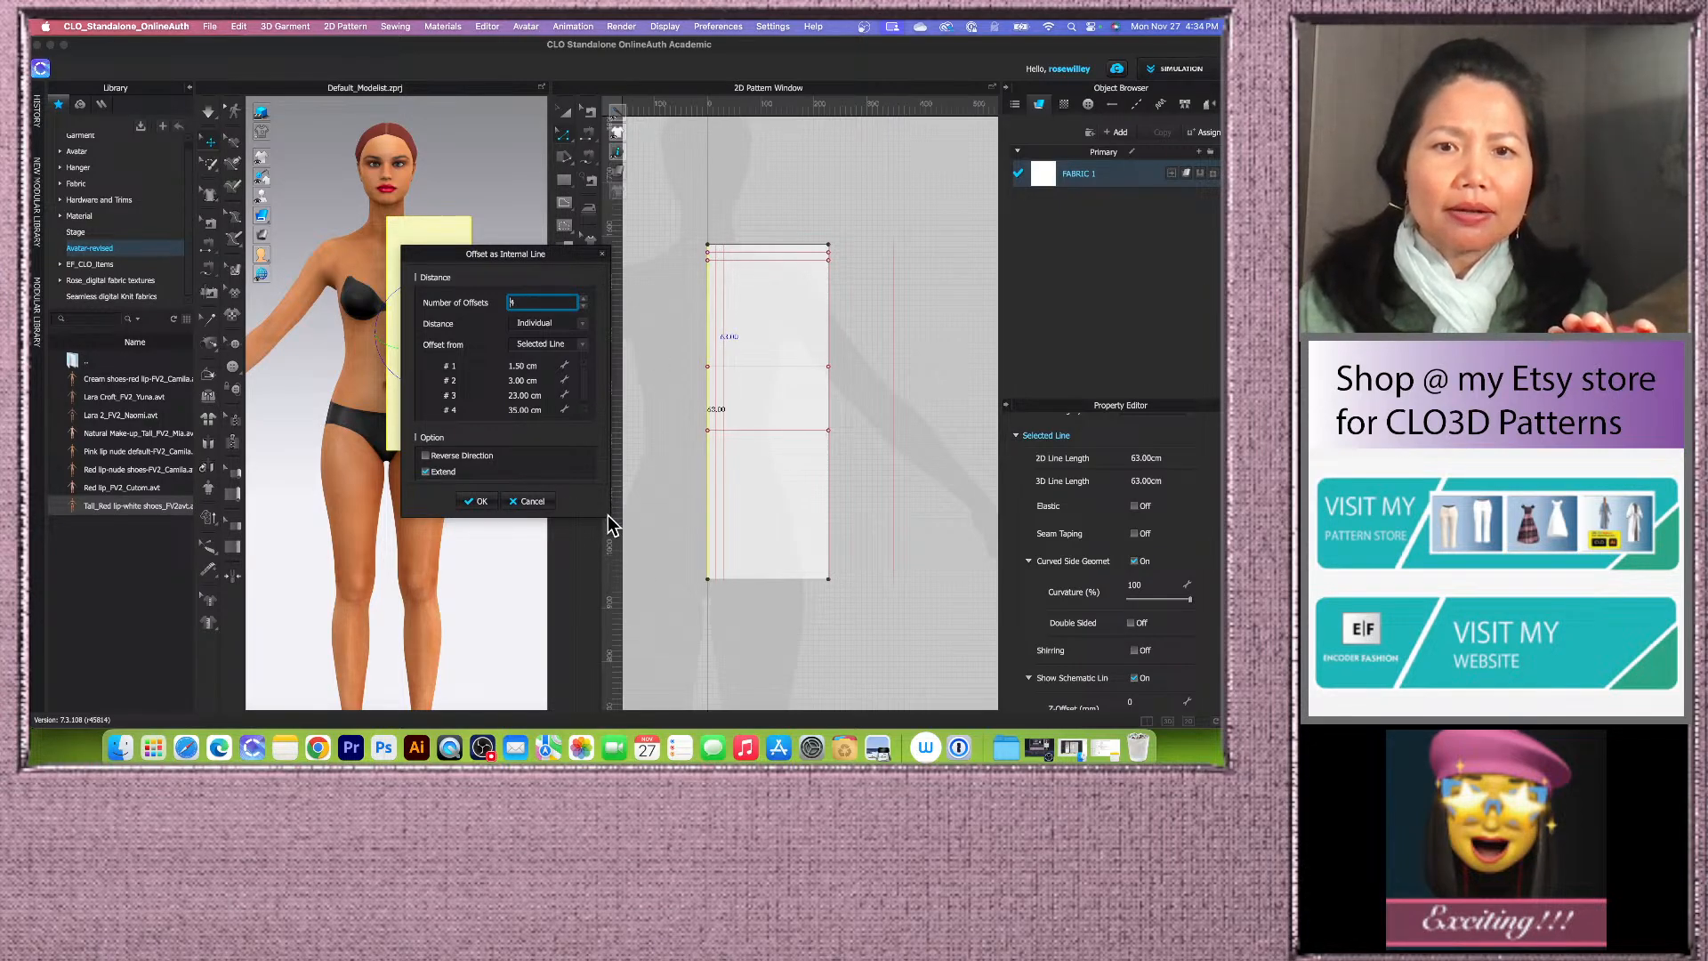
drag(607, 515, 616, 604)
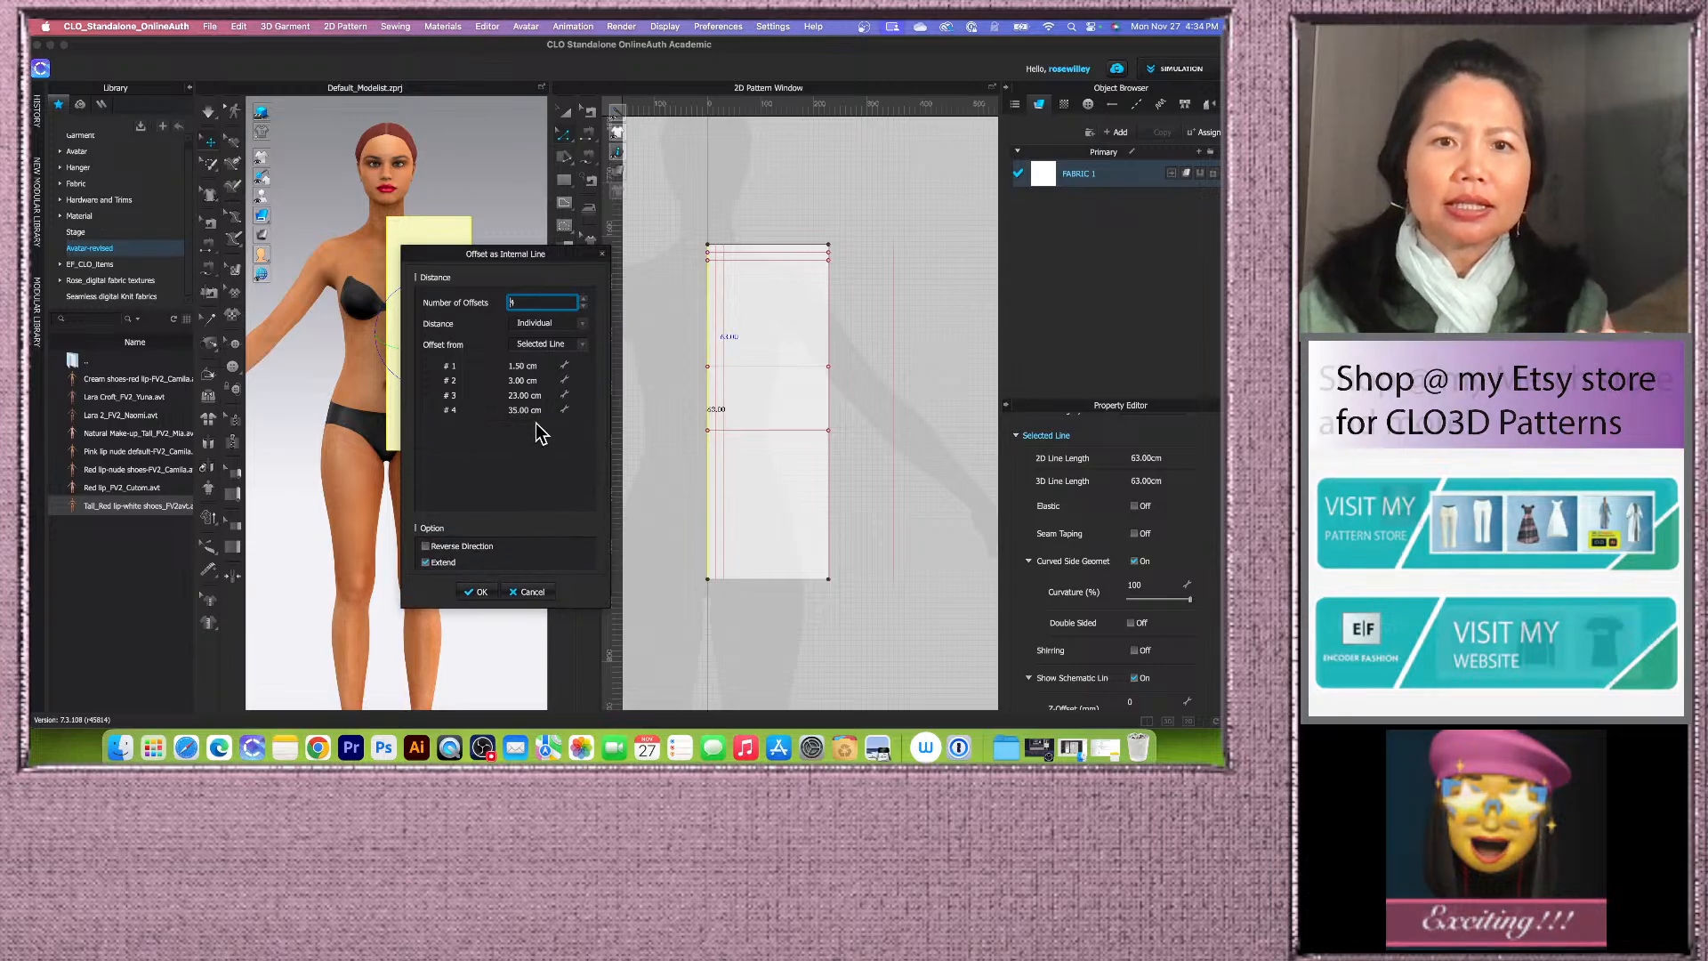
double_click(543, 365)
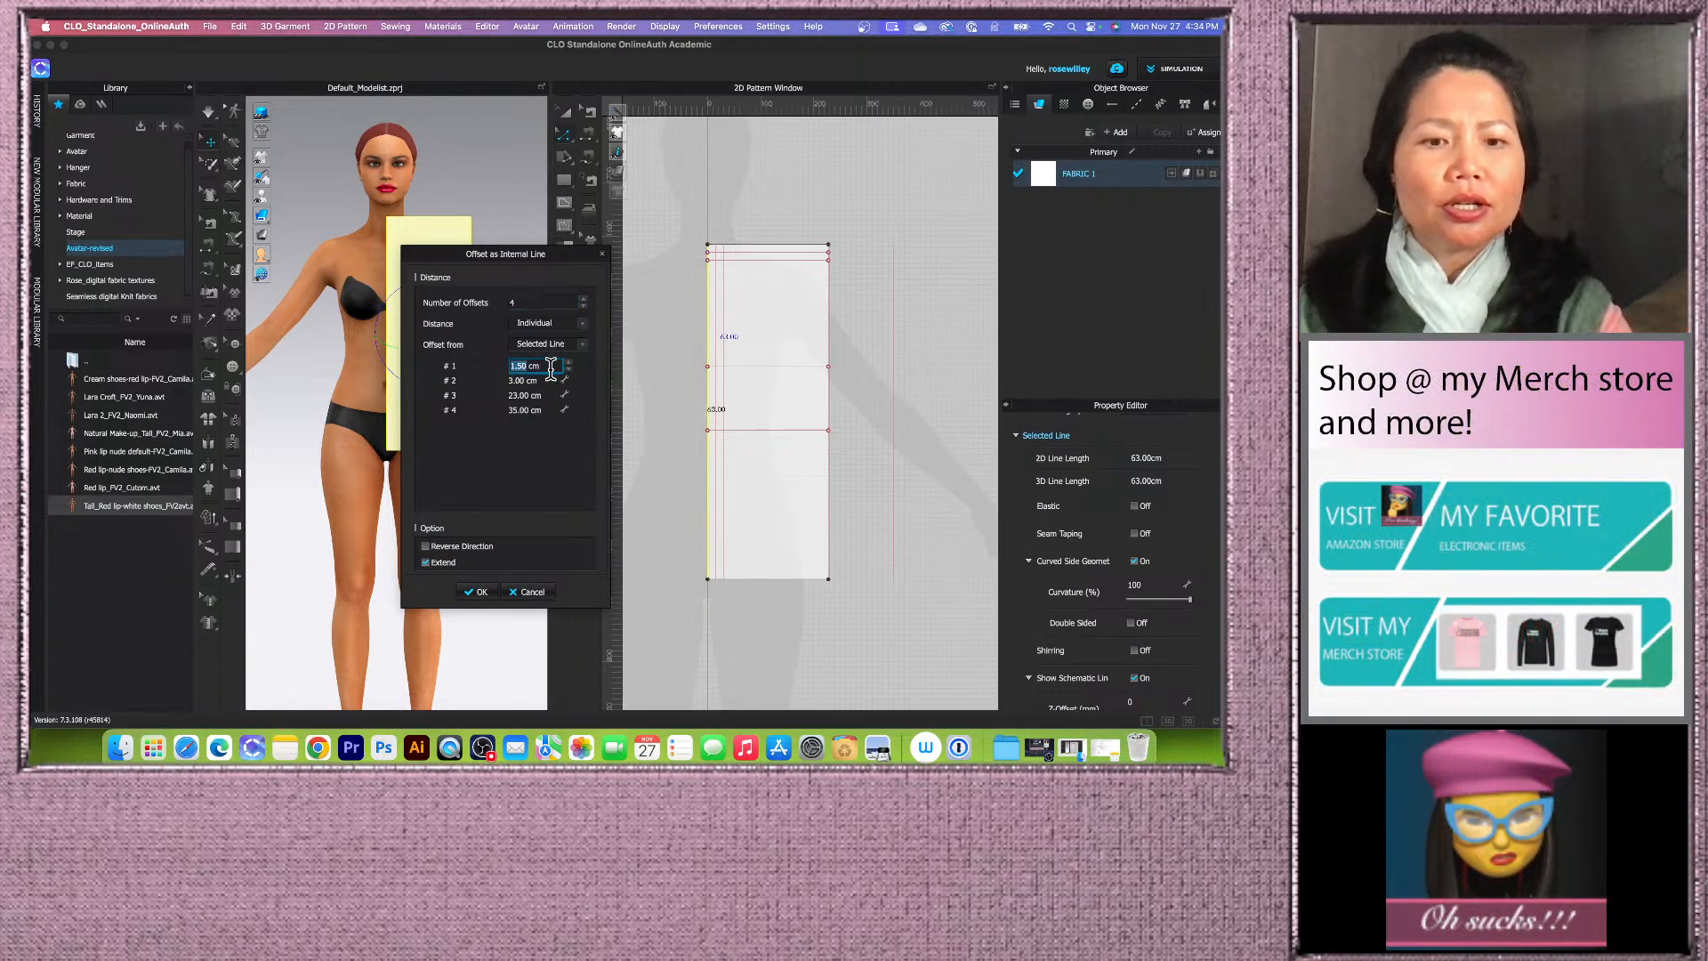
text(8)
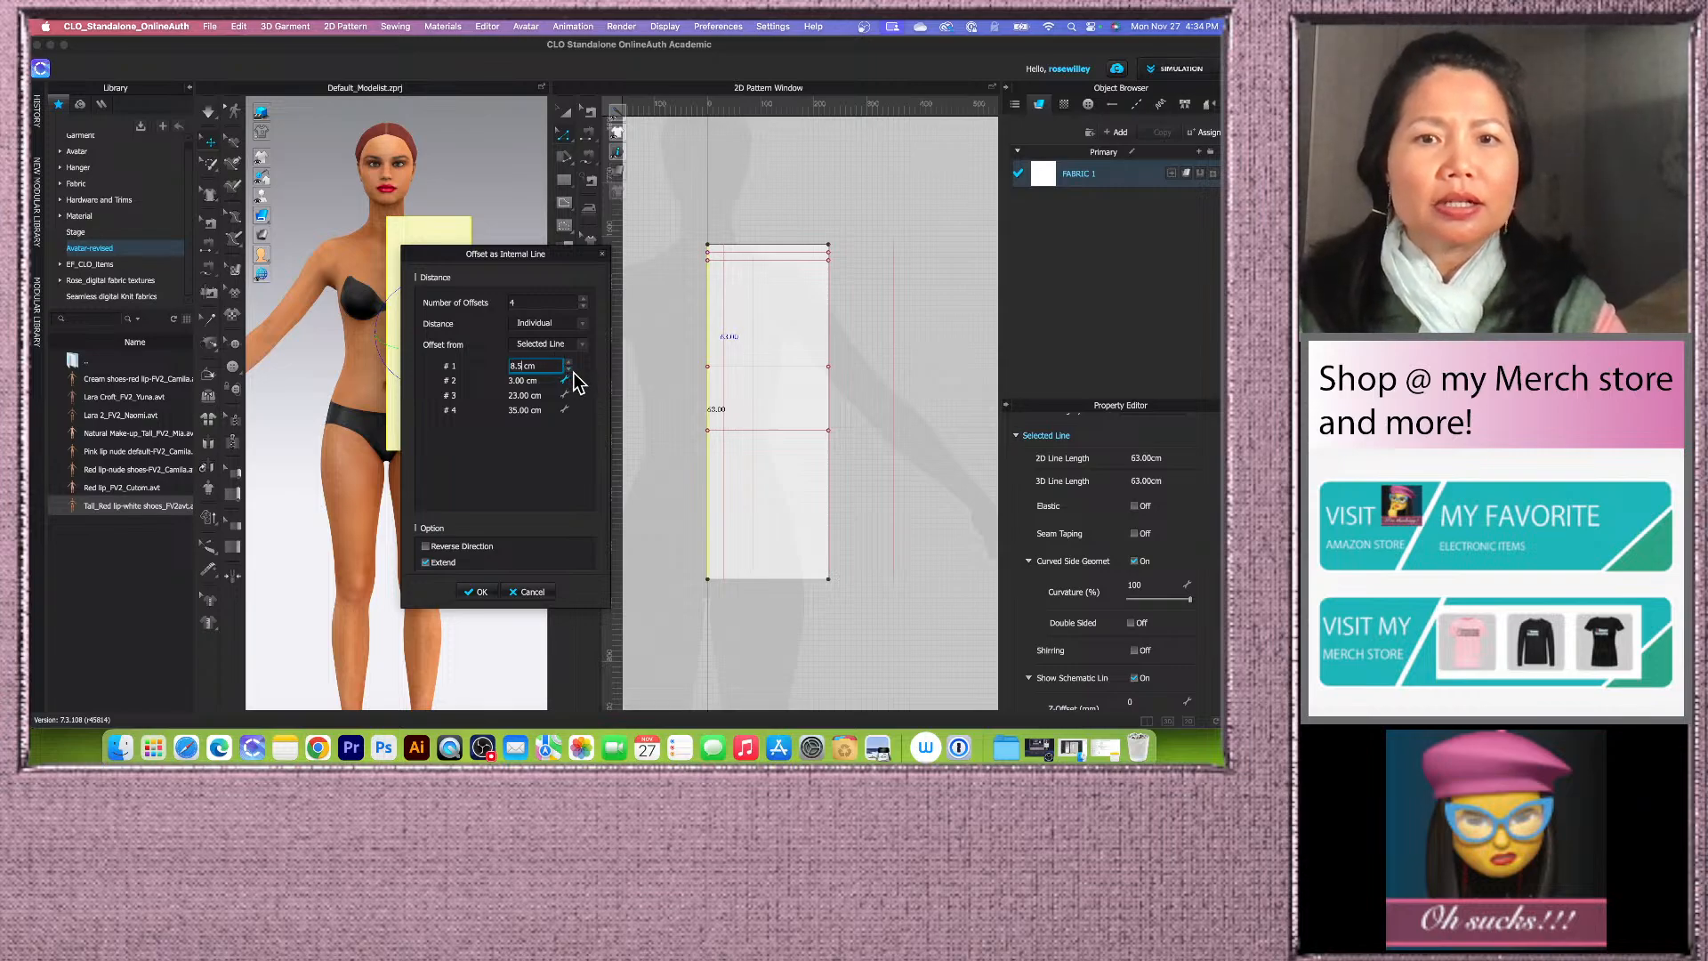
key(Tab)
Step: Set the remaining offset distances to 19 cm, 22.5 cm and 21 cm and apply the vertical offset lines
text(1)
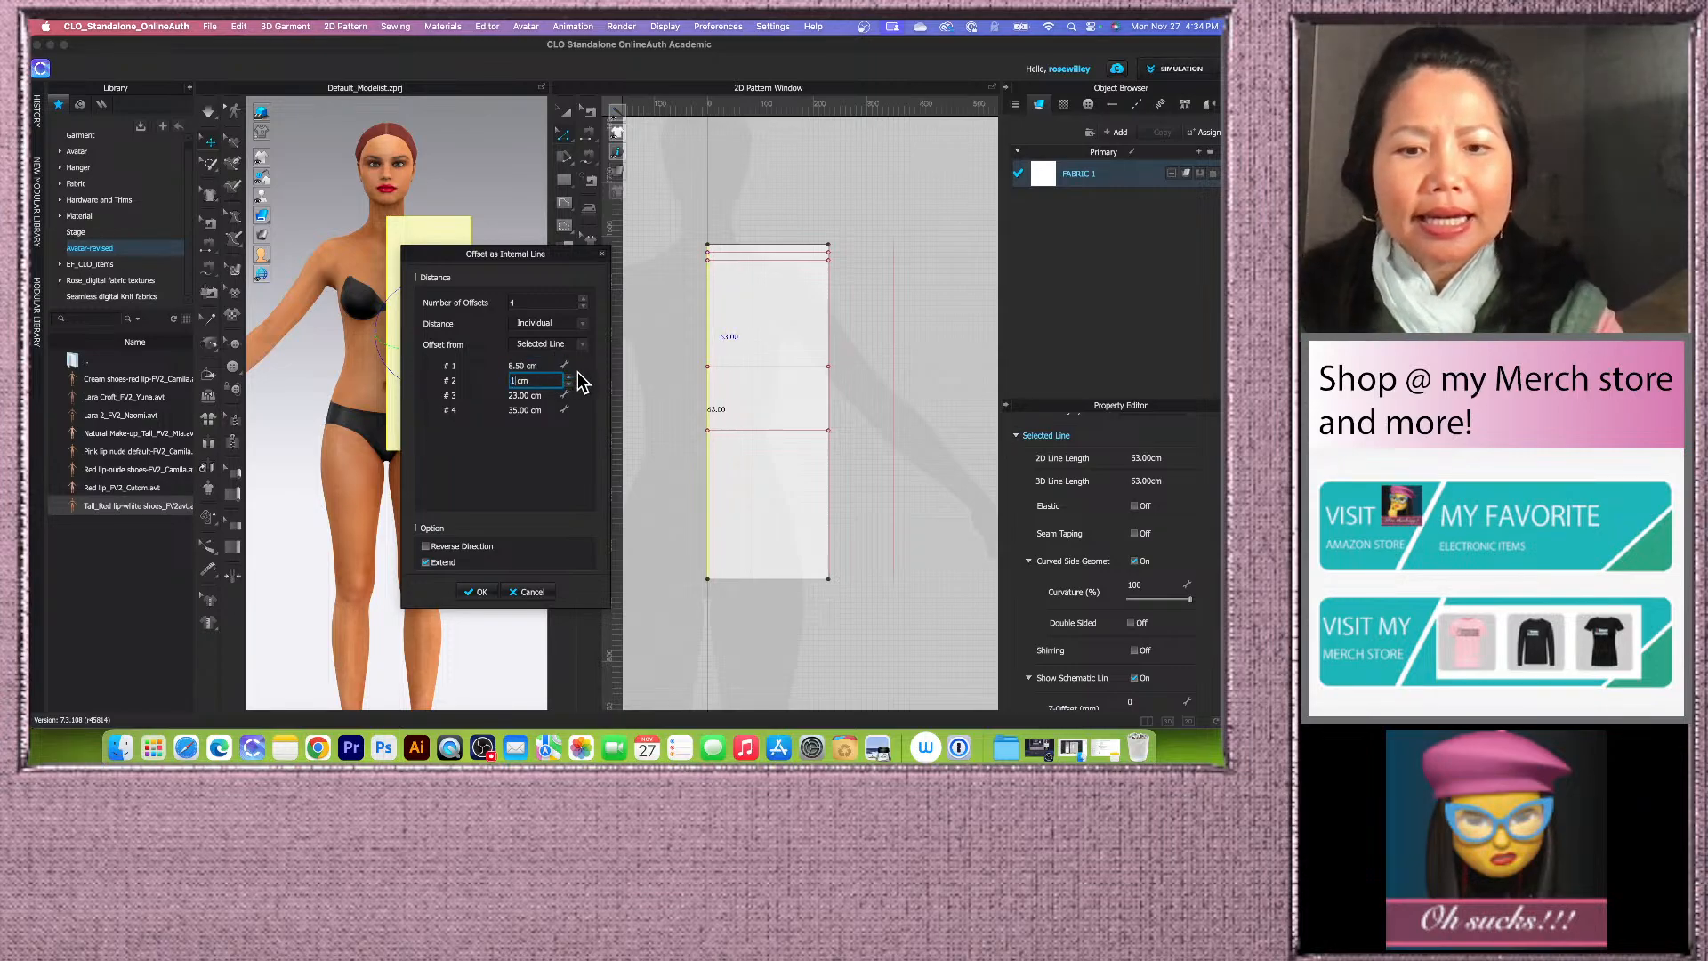
text(9)
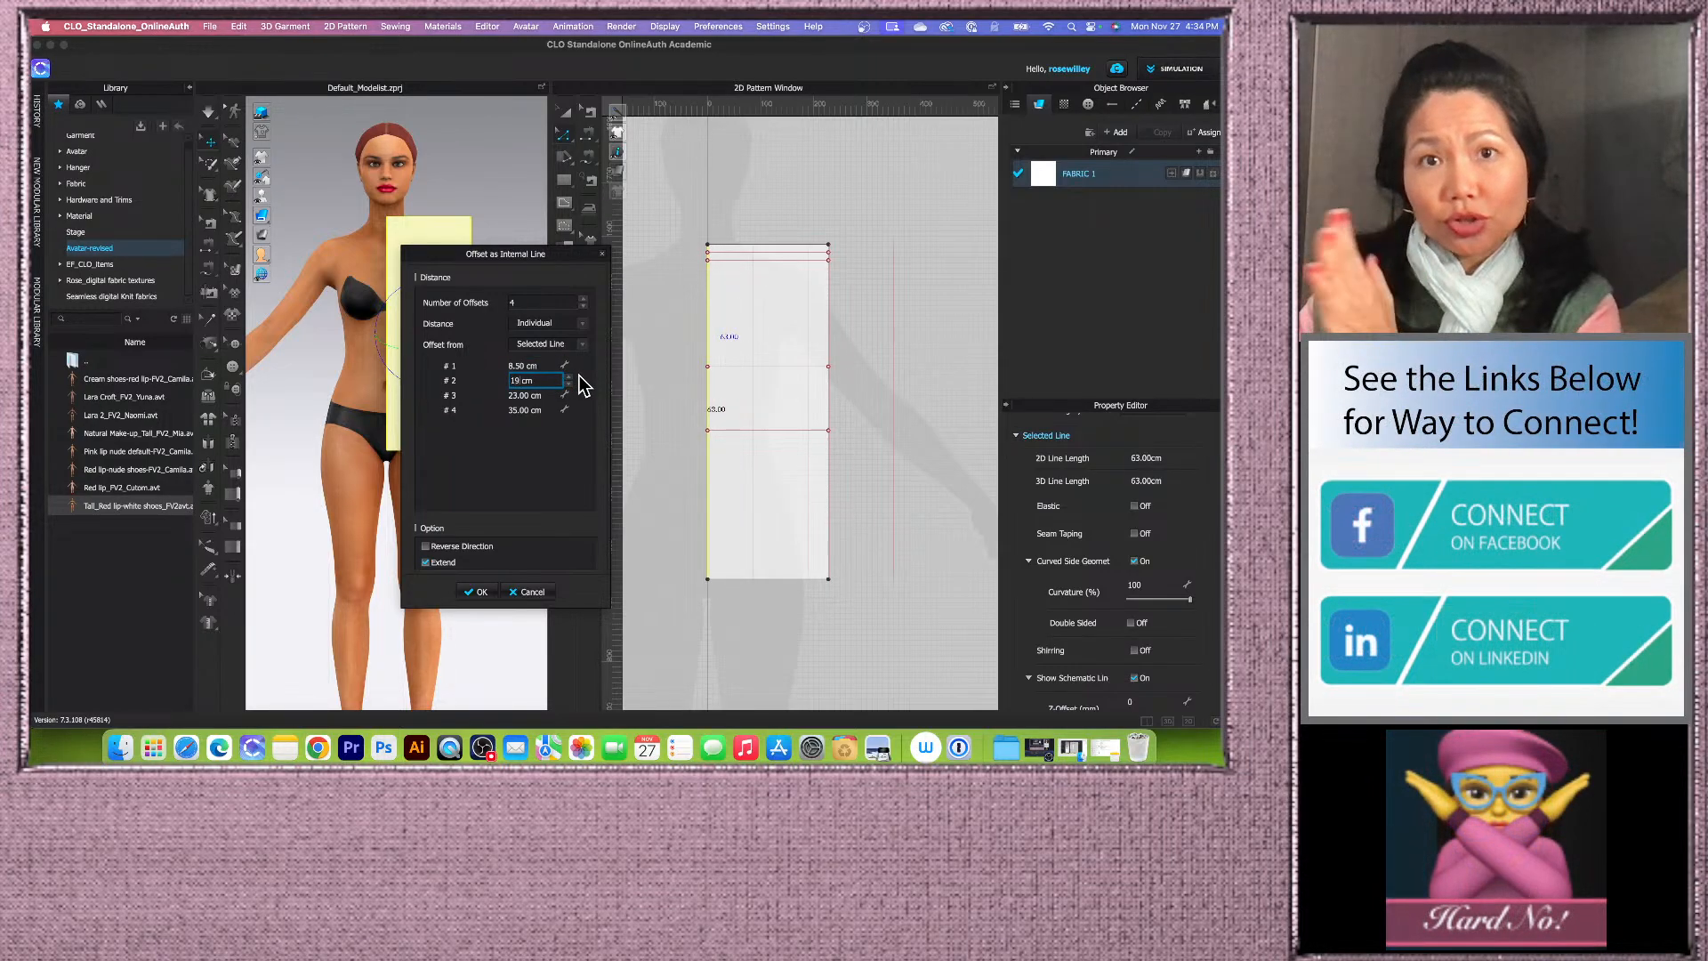
key(Tab)
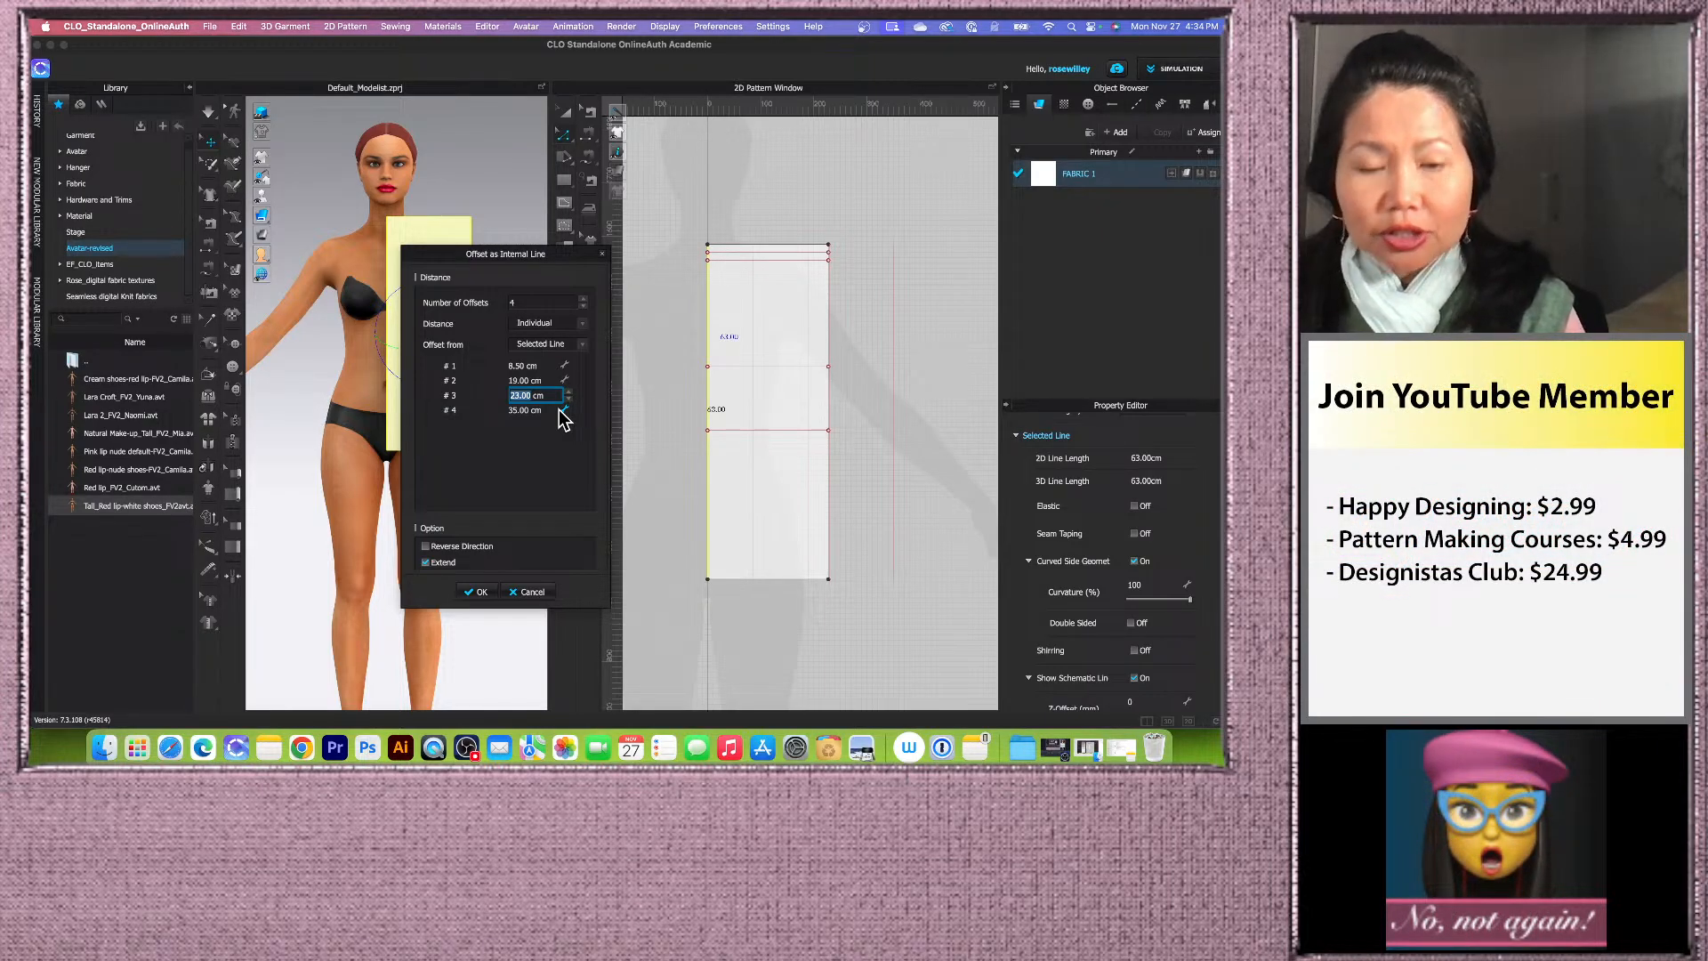
text(22.)
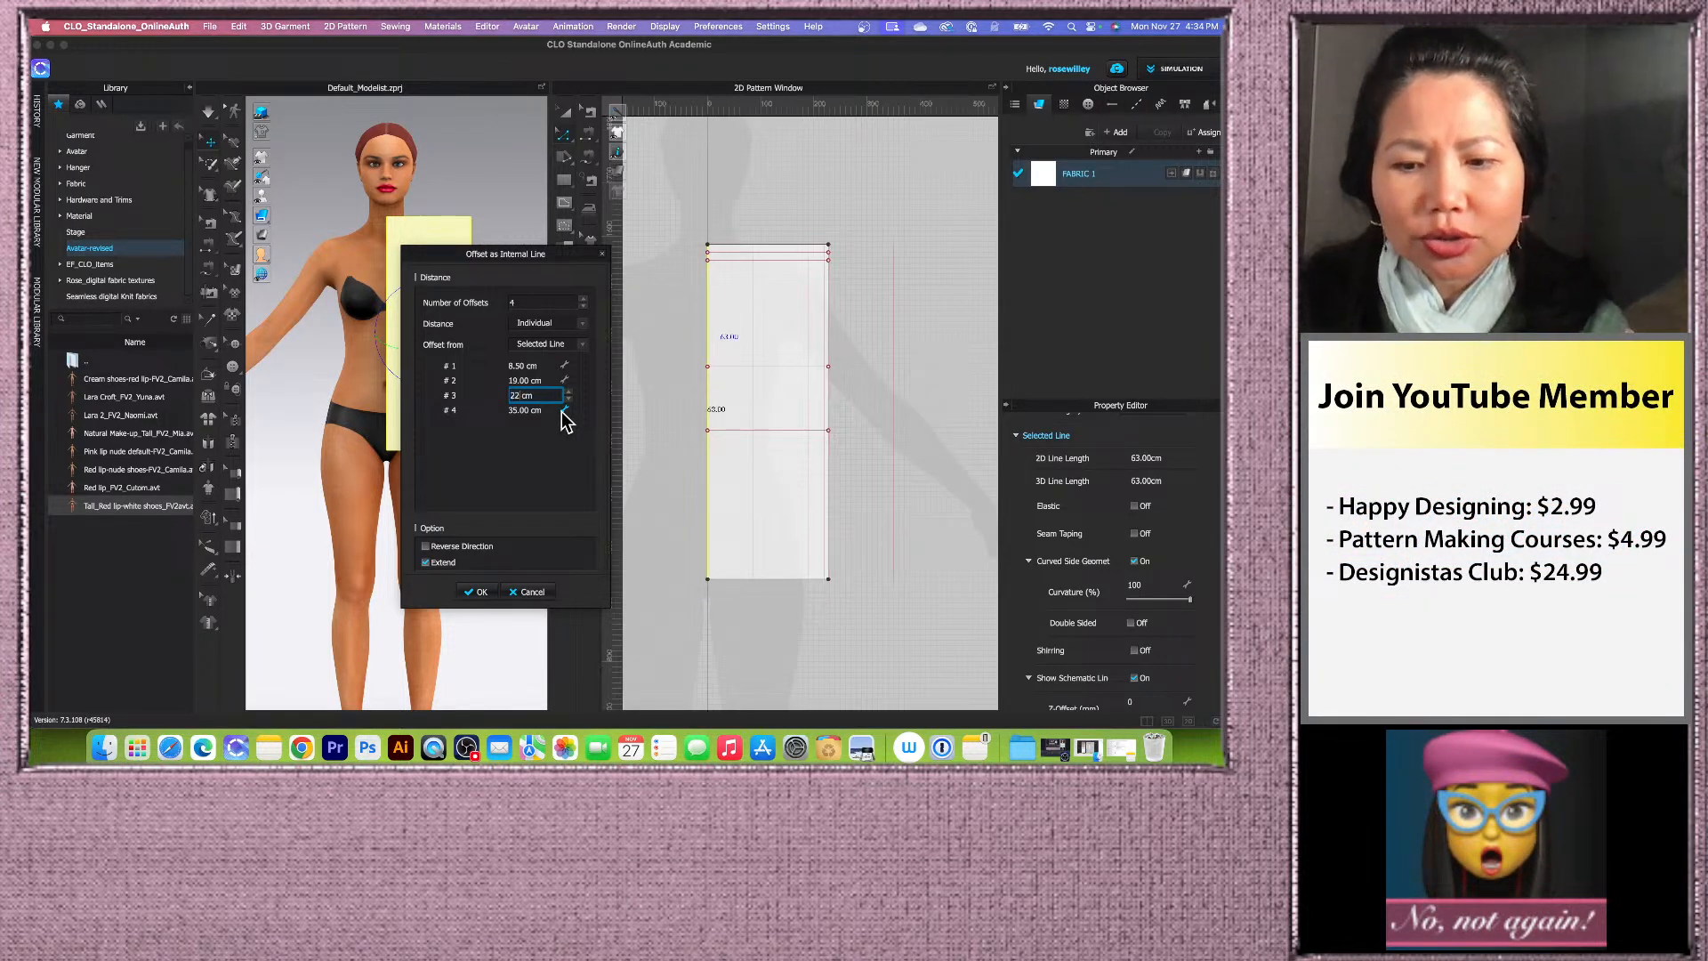
text(5)
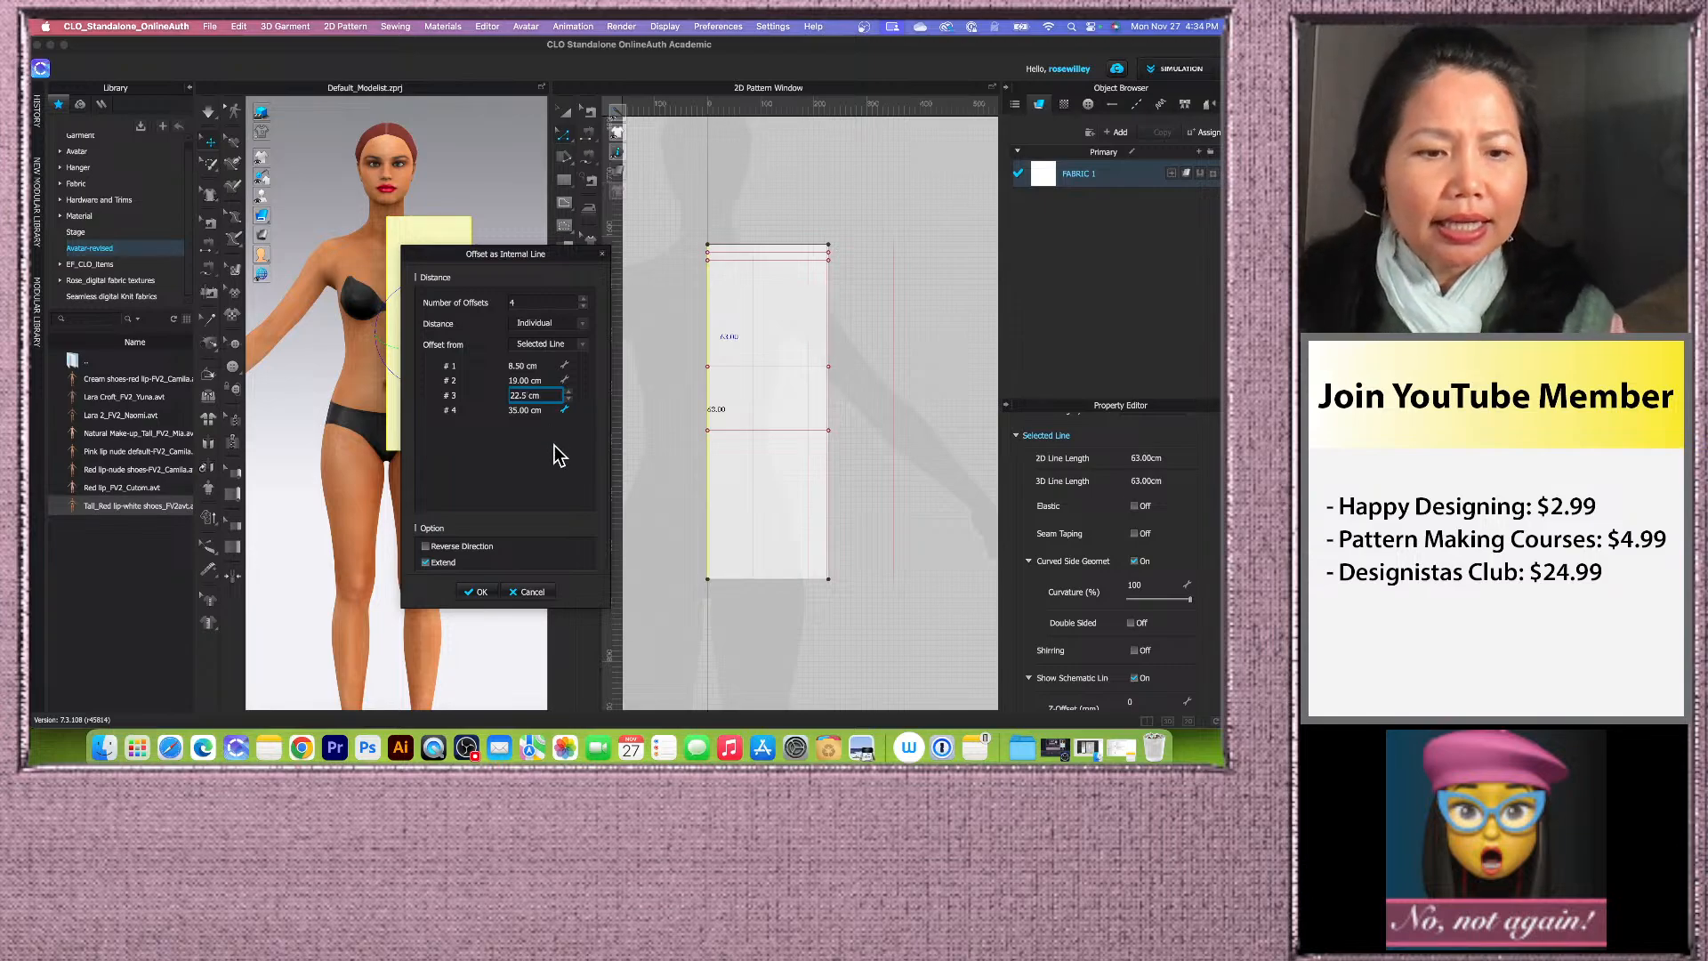
key(Tab)
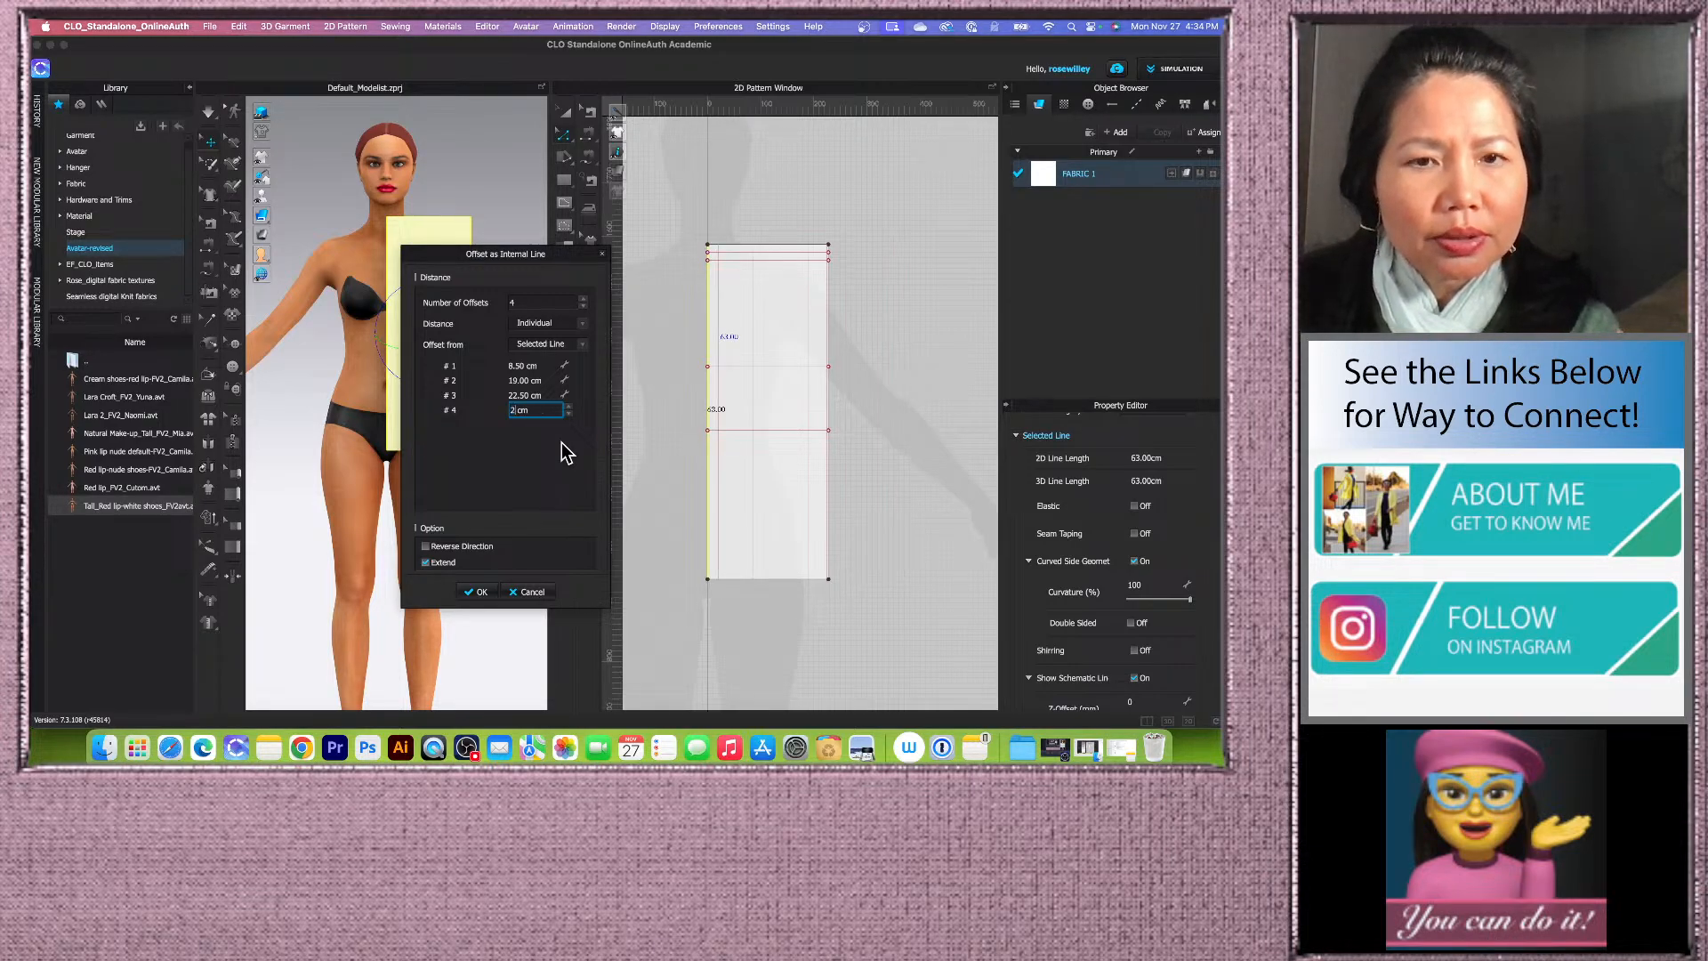
text(21)
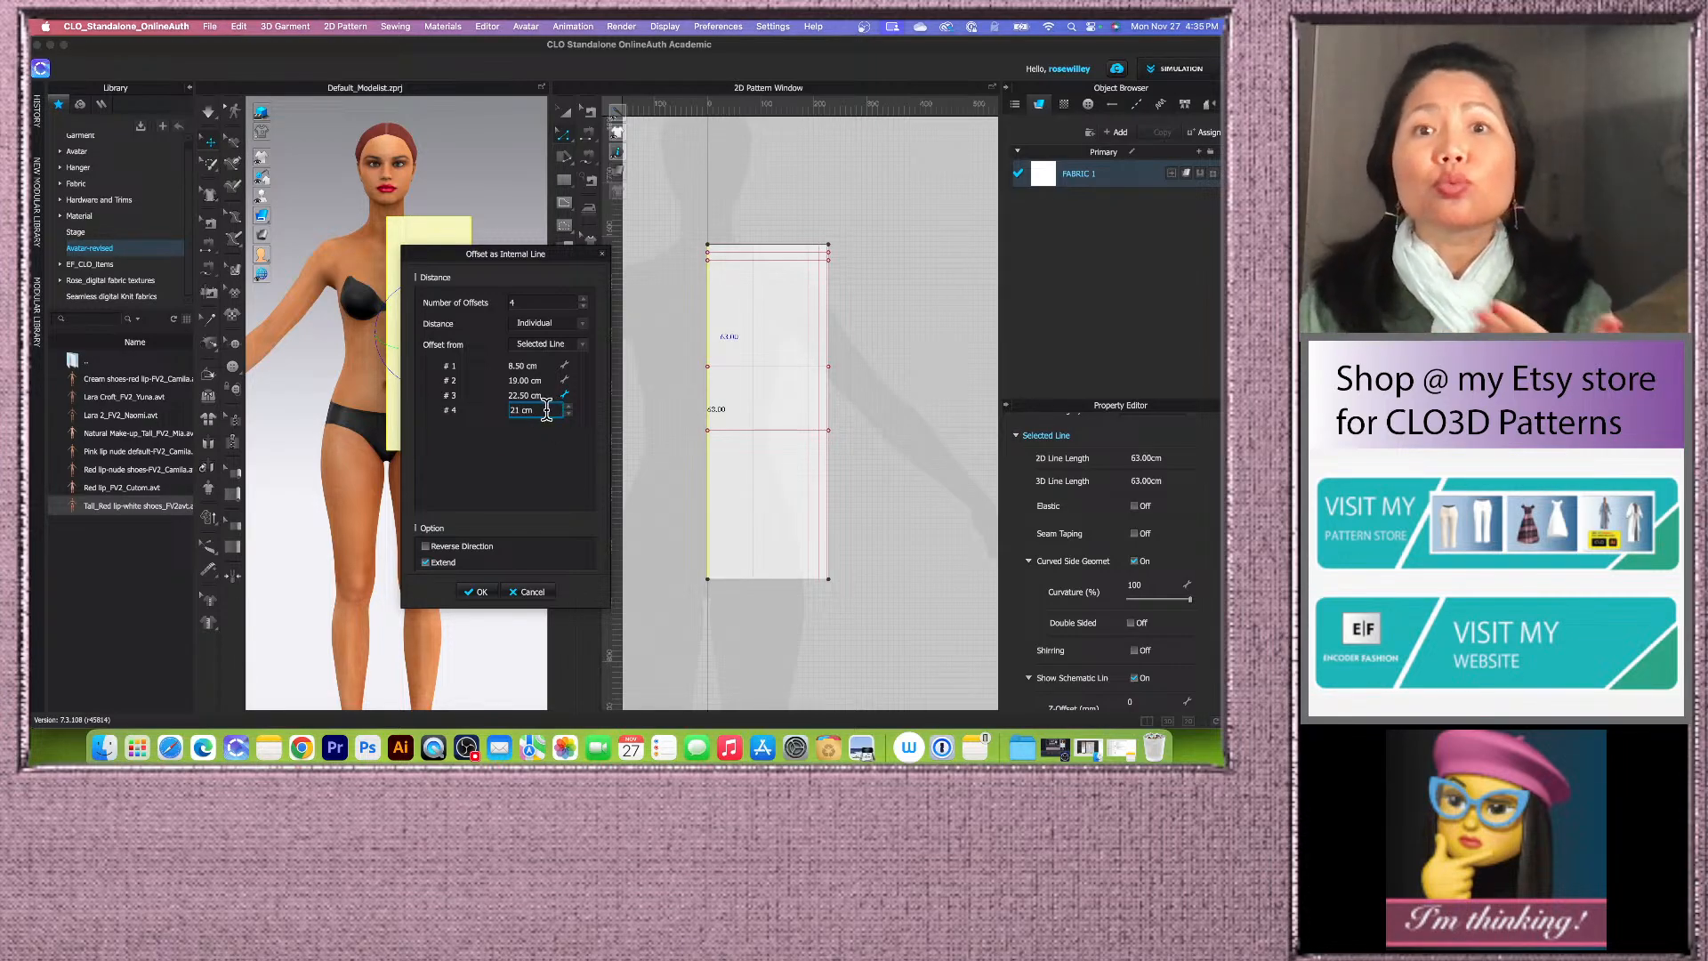
click(481, 592)
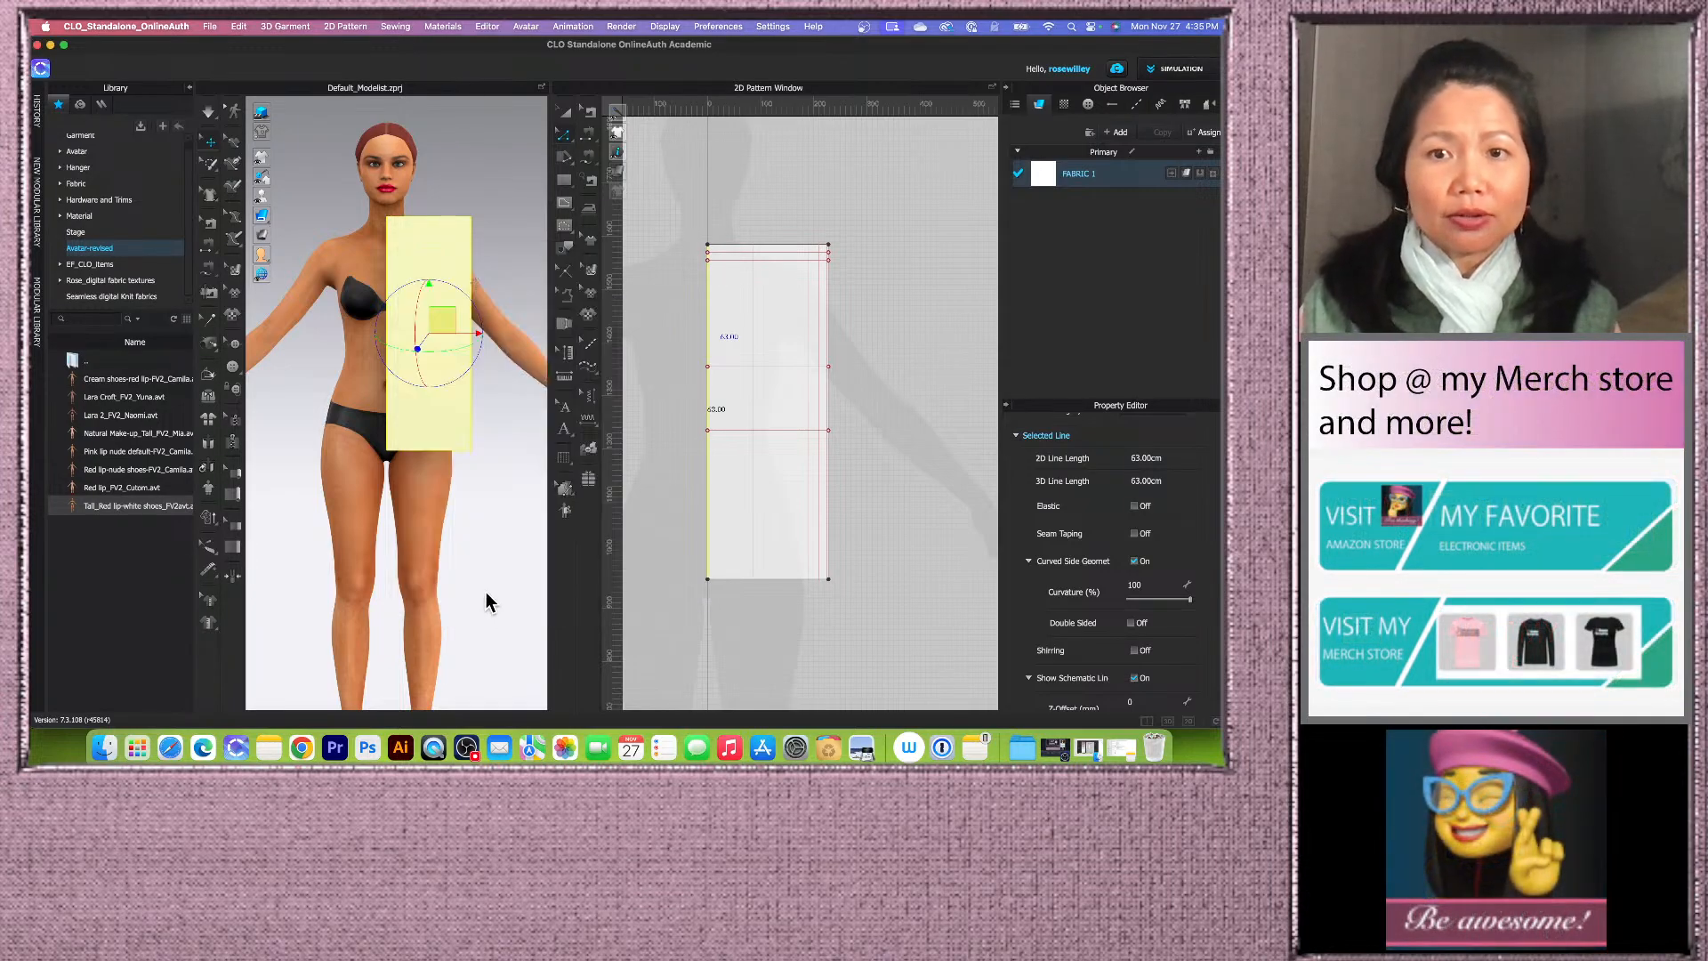
Step: Lock all pattern outlines, select every internal line on the block and convert them to baselines
scroll(744, 496, down, 2)
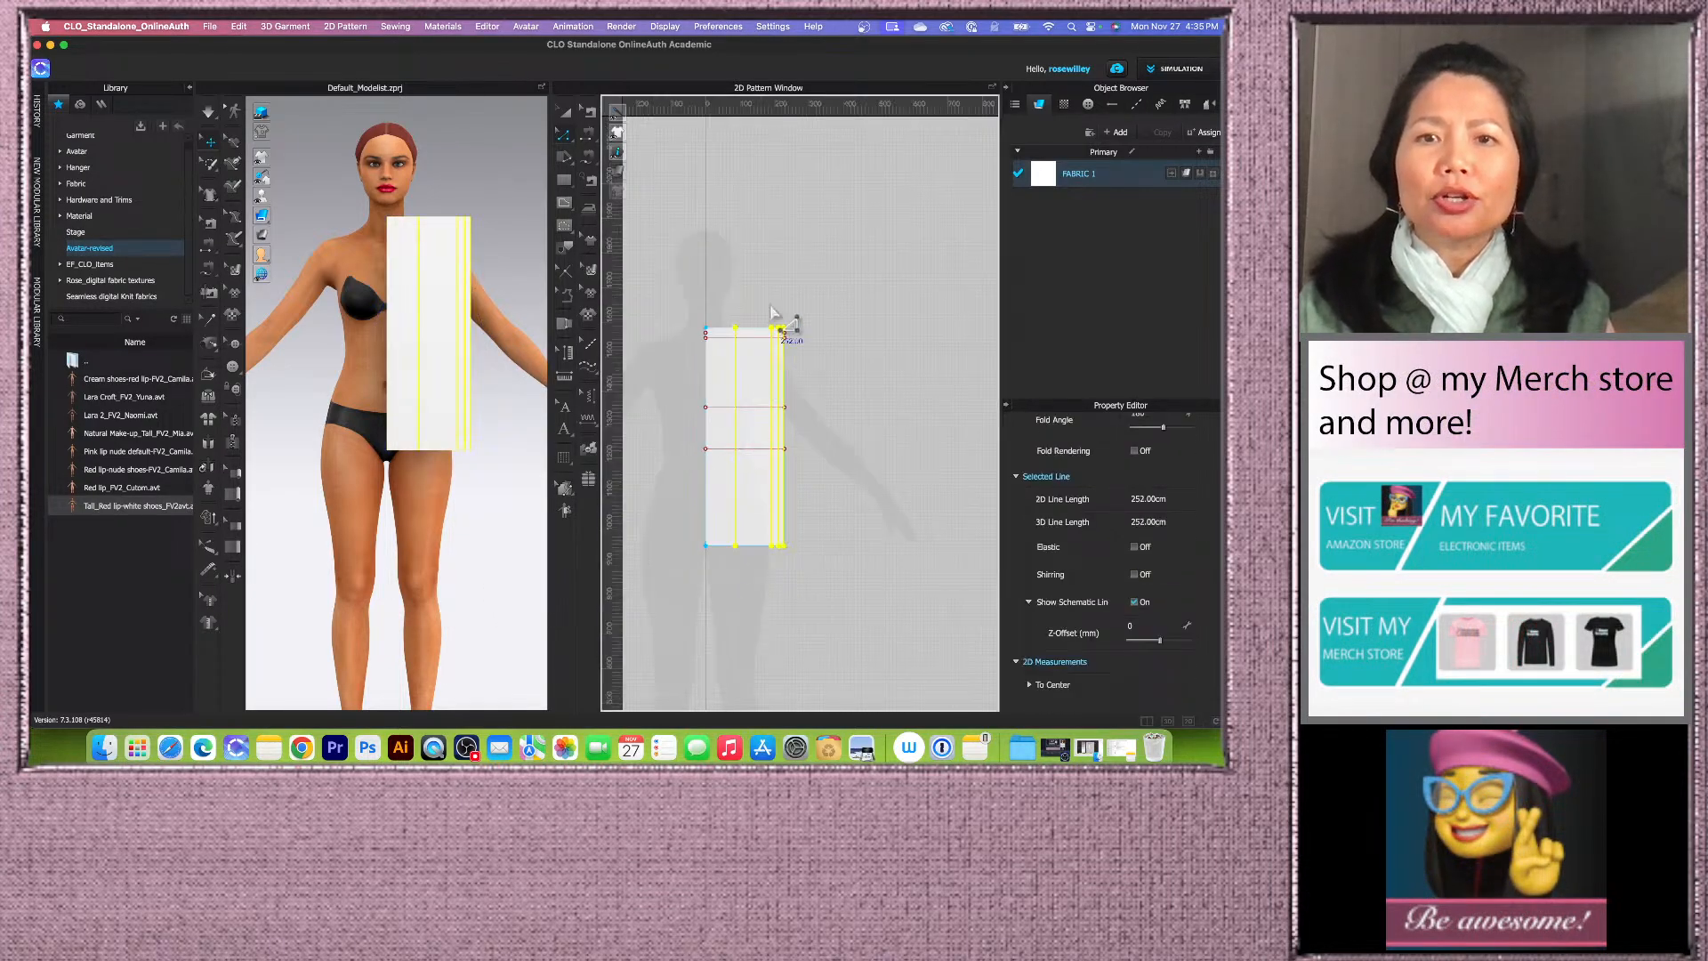
right_click(775, 267)
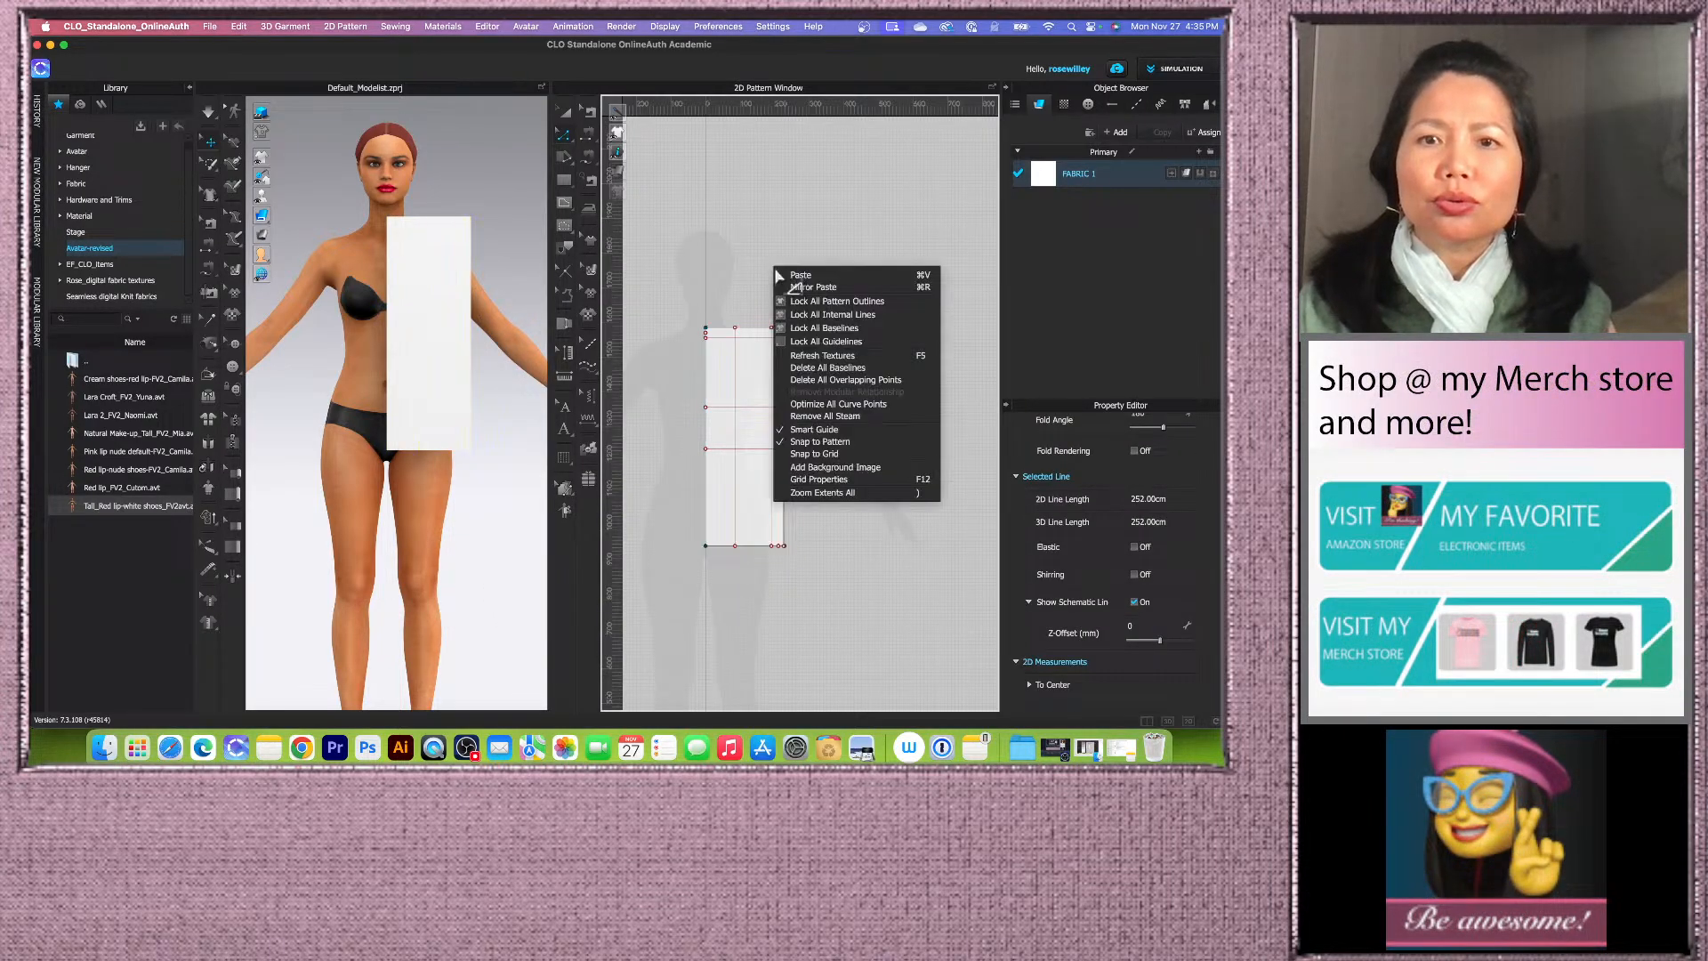
click(834, 303)
drag(669, 287, 815, 633)
right_click(772, 415)
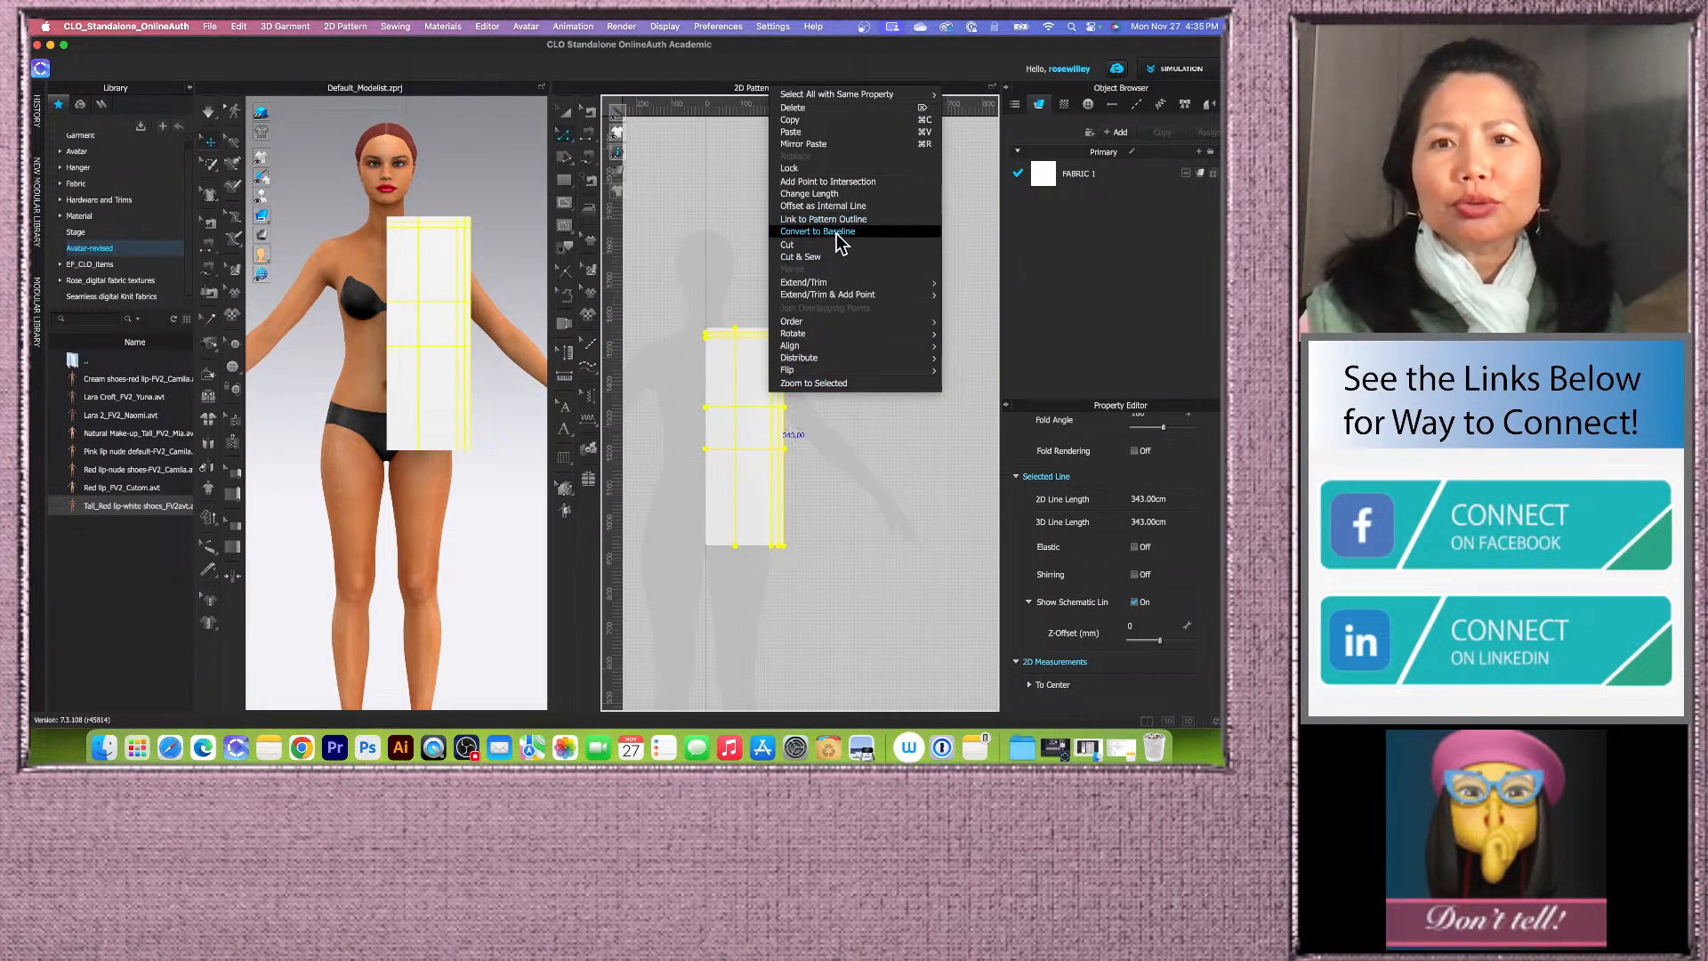
click(815, 232)
Step: Unlock all pattern outlines again
mouse_move(620, 192)
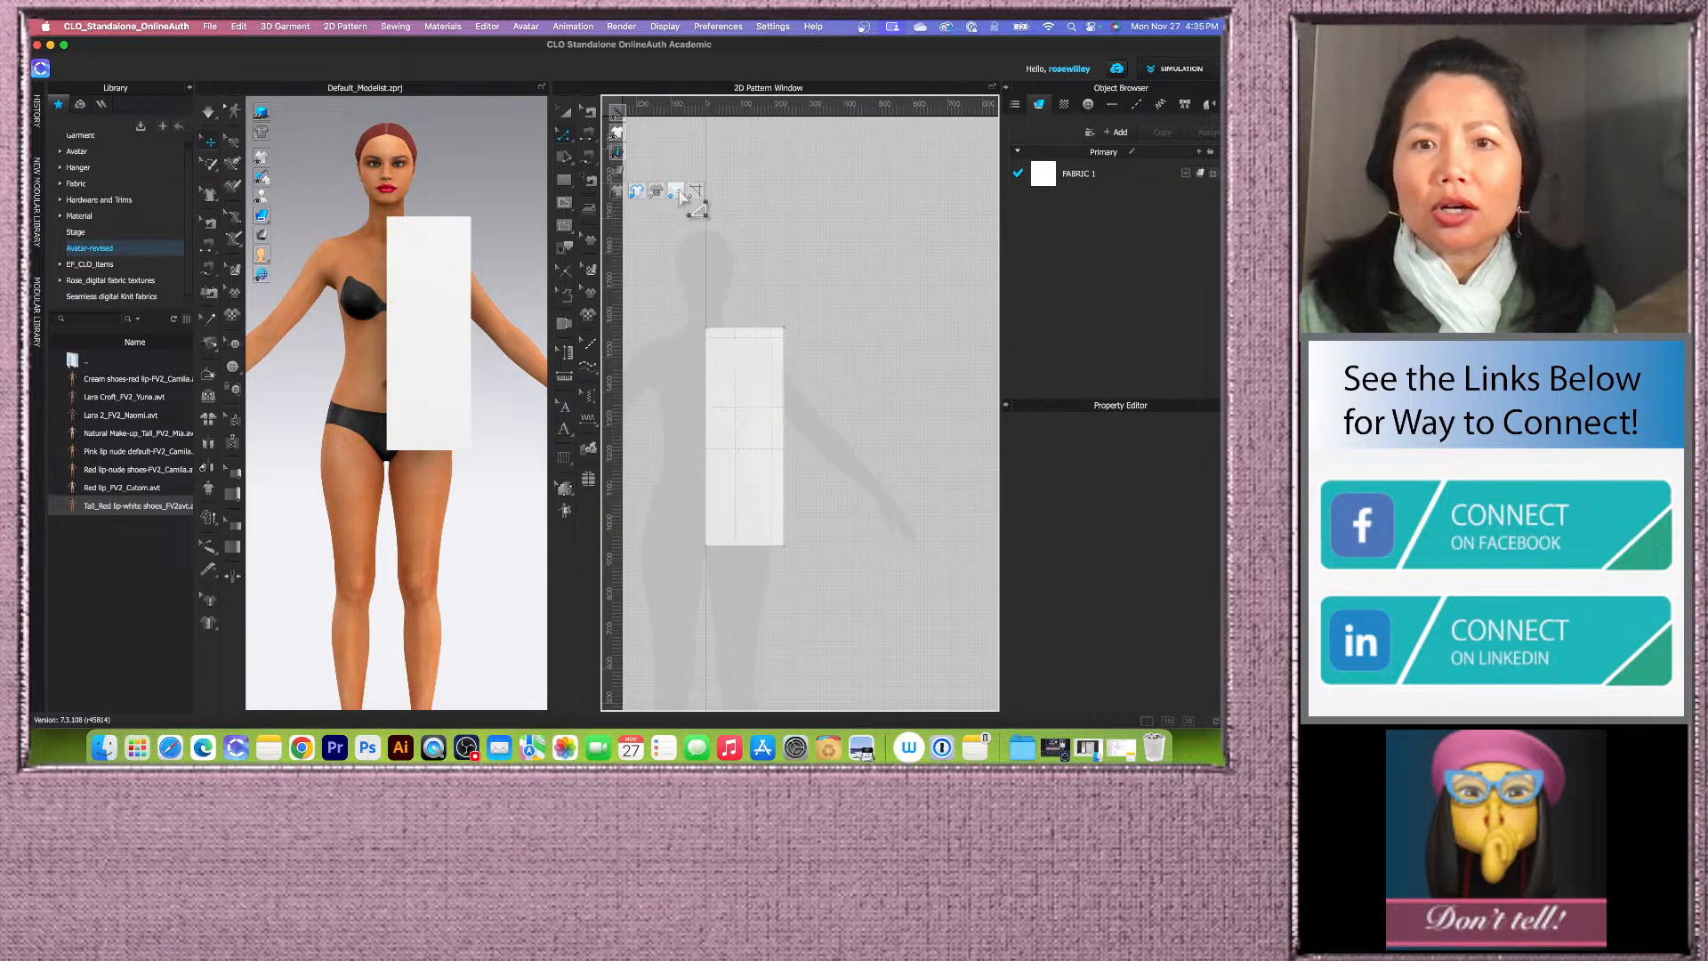
right_click(738, 306)
click(804, 349)
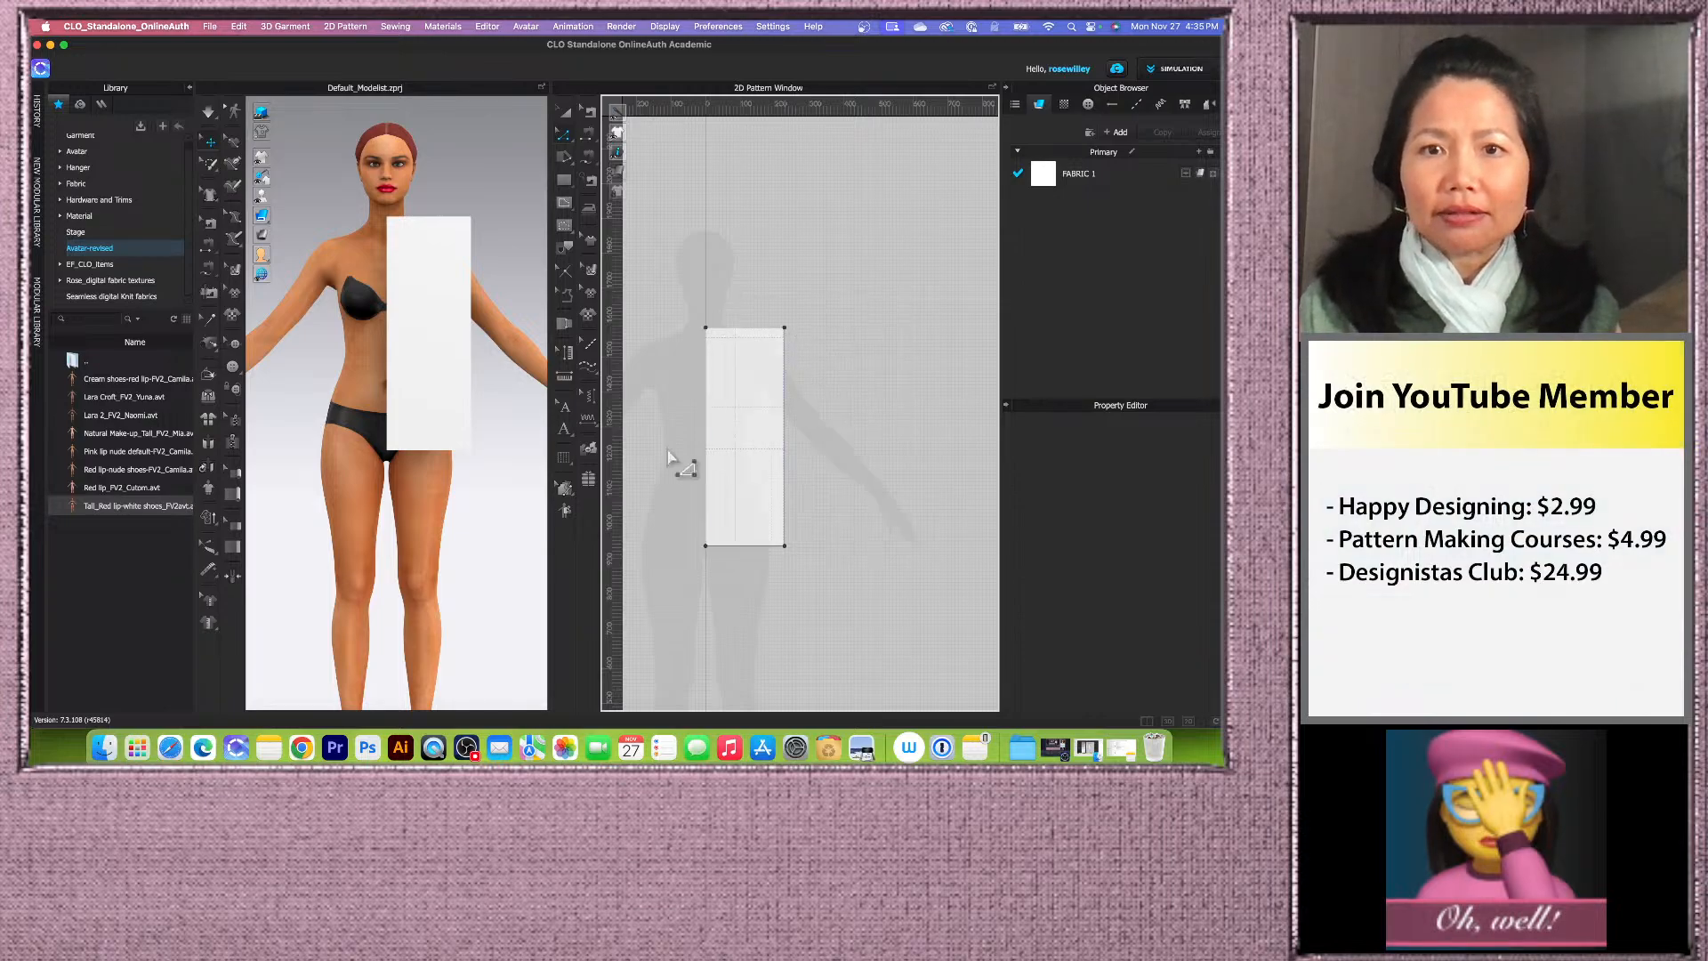
Step: With the Internal Polygon/Line tool, draw the neckline from the left edge's first guide to the neck width point on the top edge
scroll(673, 460, up, 2)
scroll(702, 494, down, 2)
scroll(709, 495, up, 1)
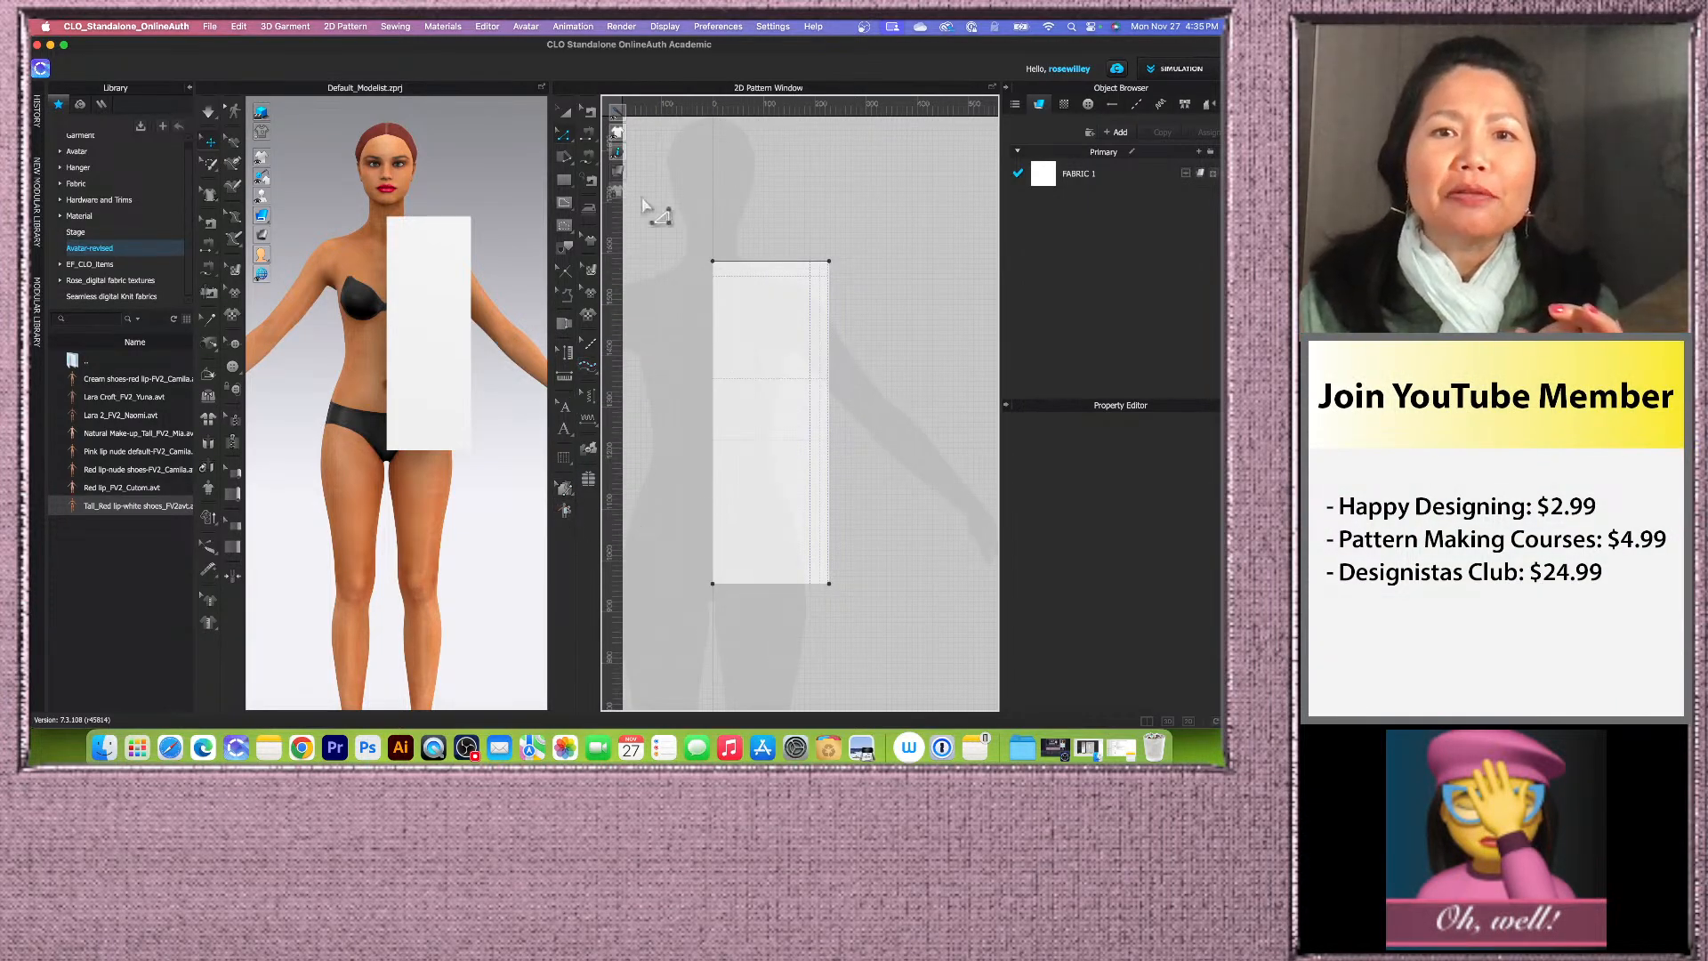
click(566, 207)
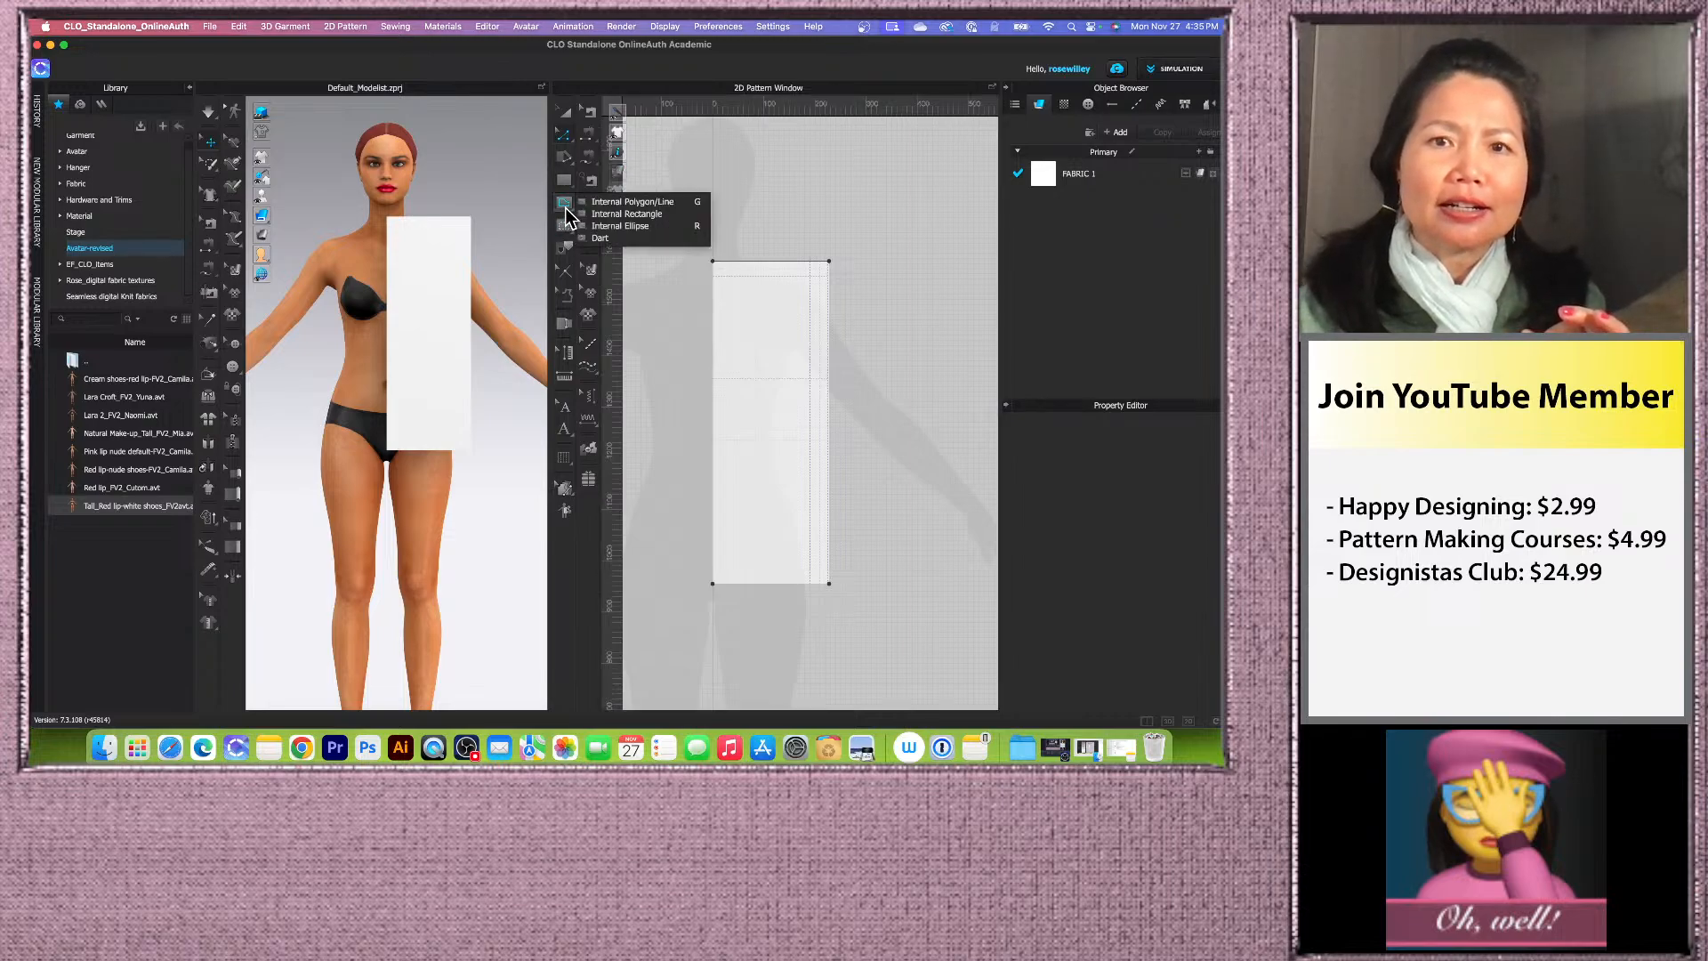
click(650, 203)
scroll(793, 264, up, 3)
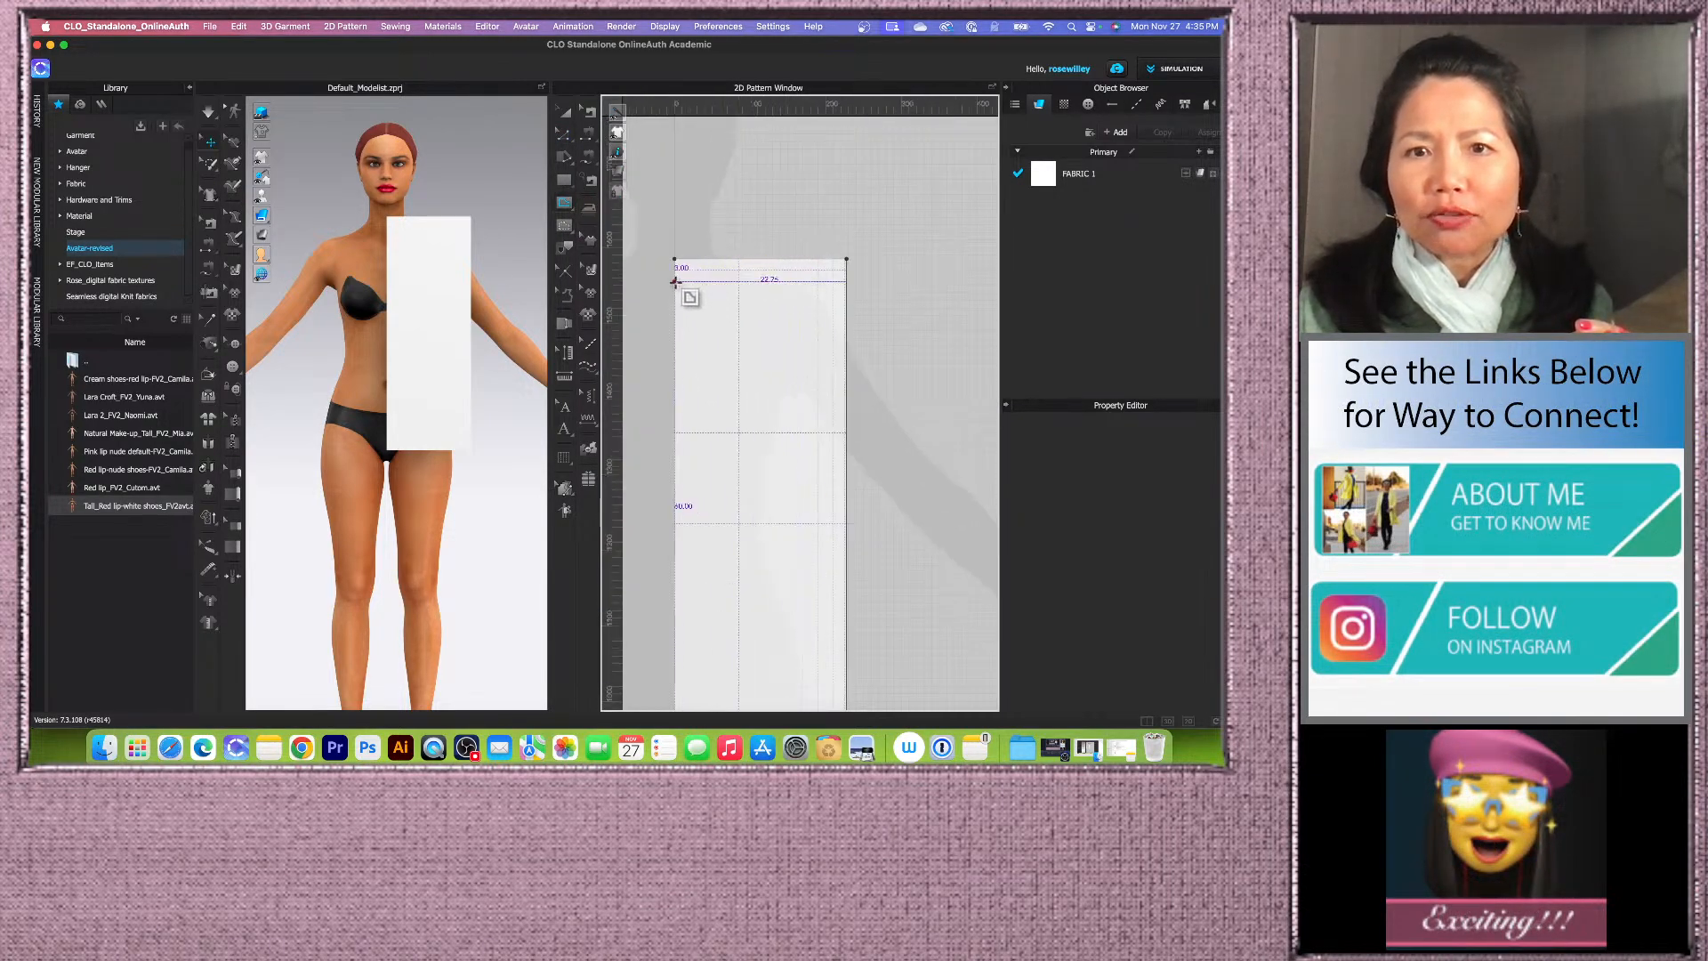
click(675, 282)
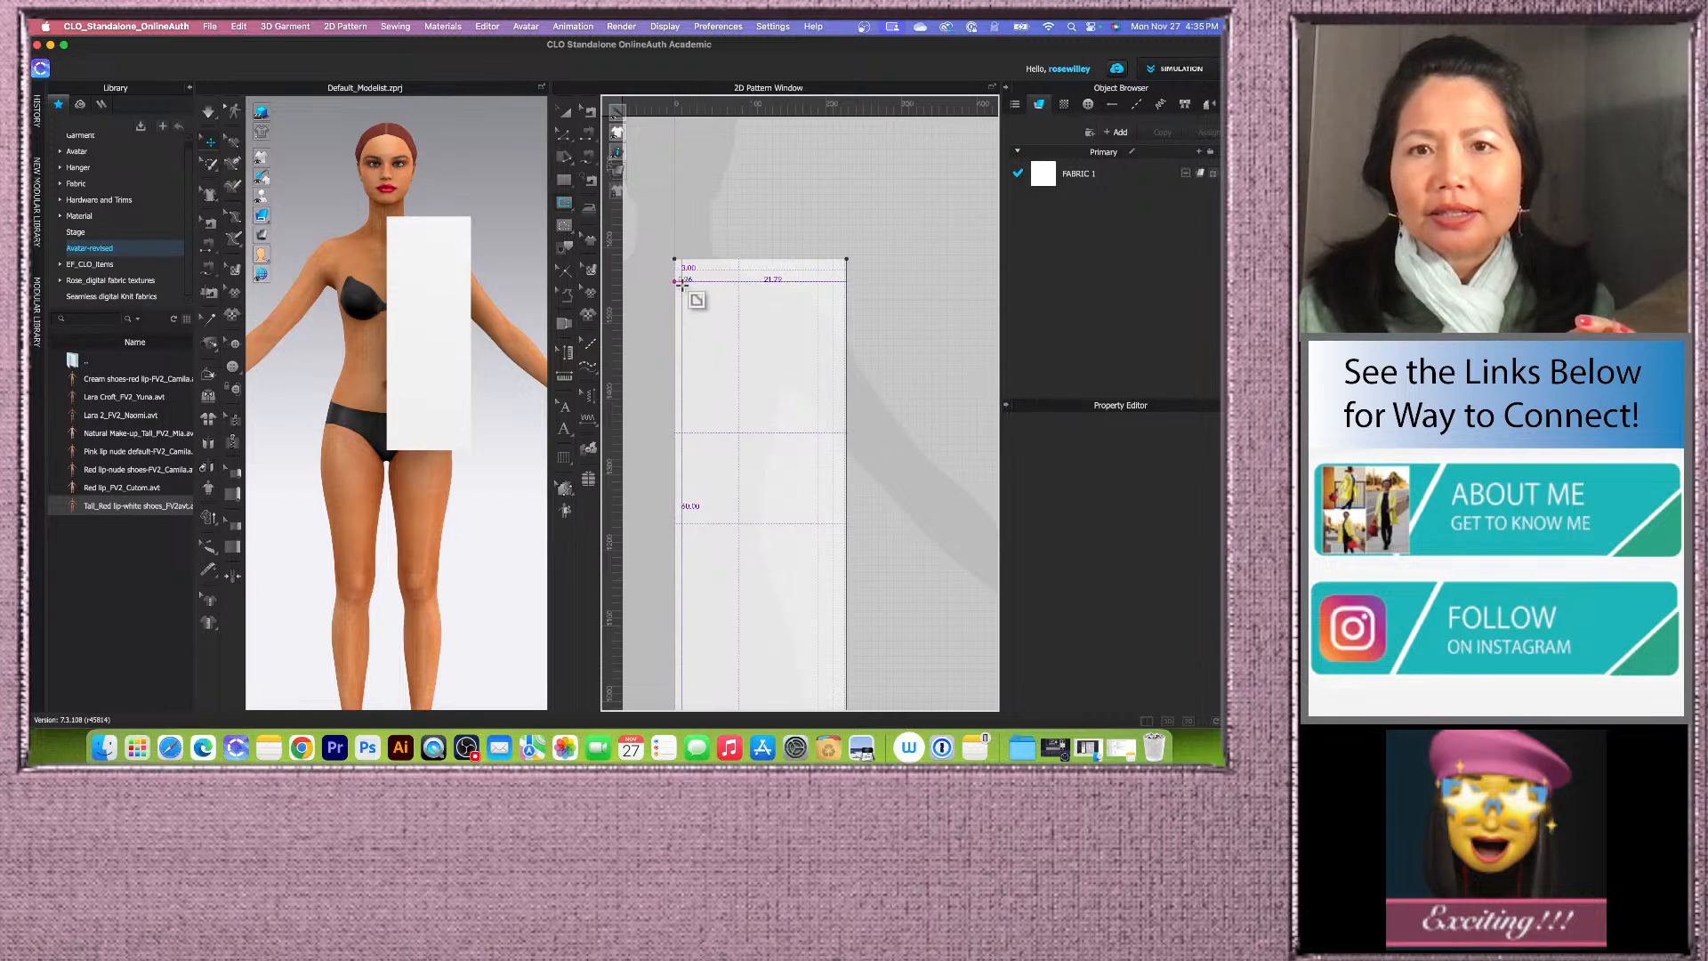
scroll(740, 263, up, 2)
click(740, 257)
Step: Draw the shoulder and side line from the neck point down along the guides to the bottom edge of the block
scroll(740, 258, down, 3)
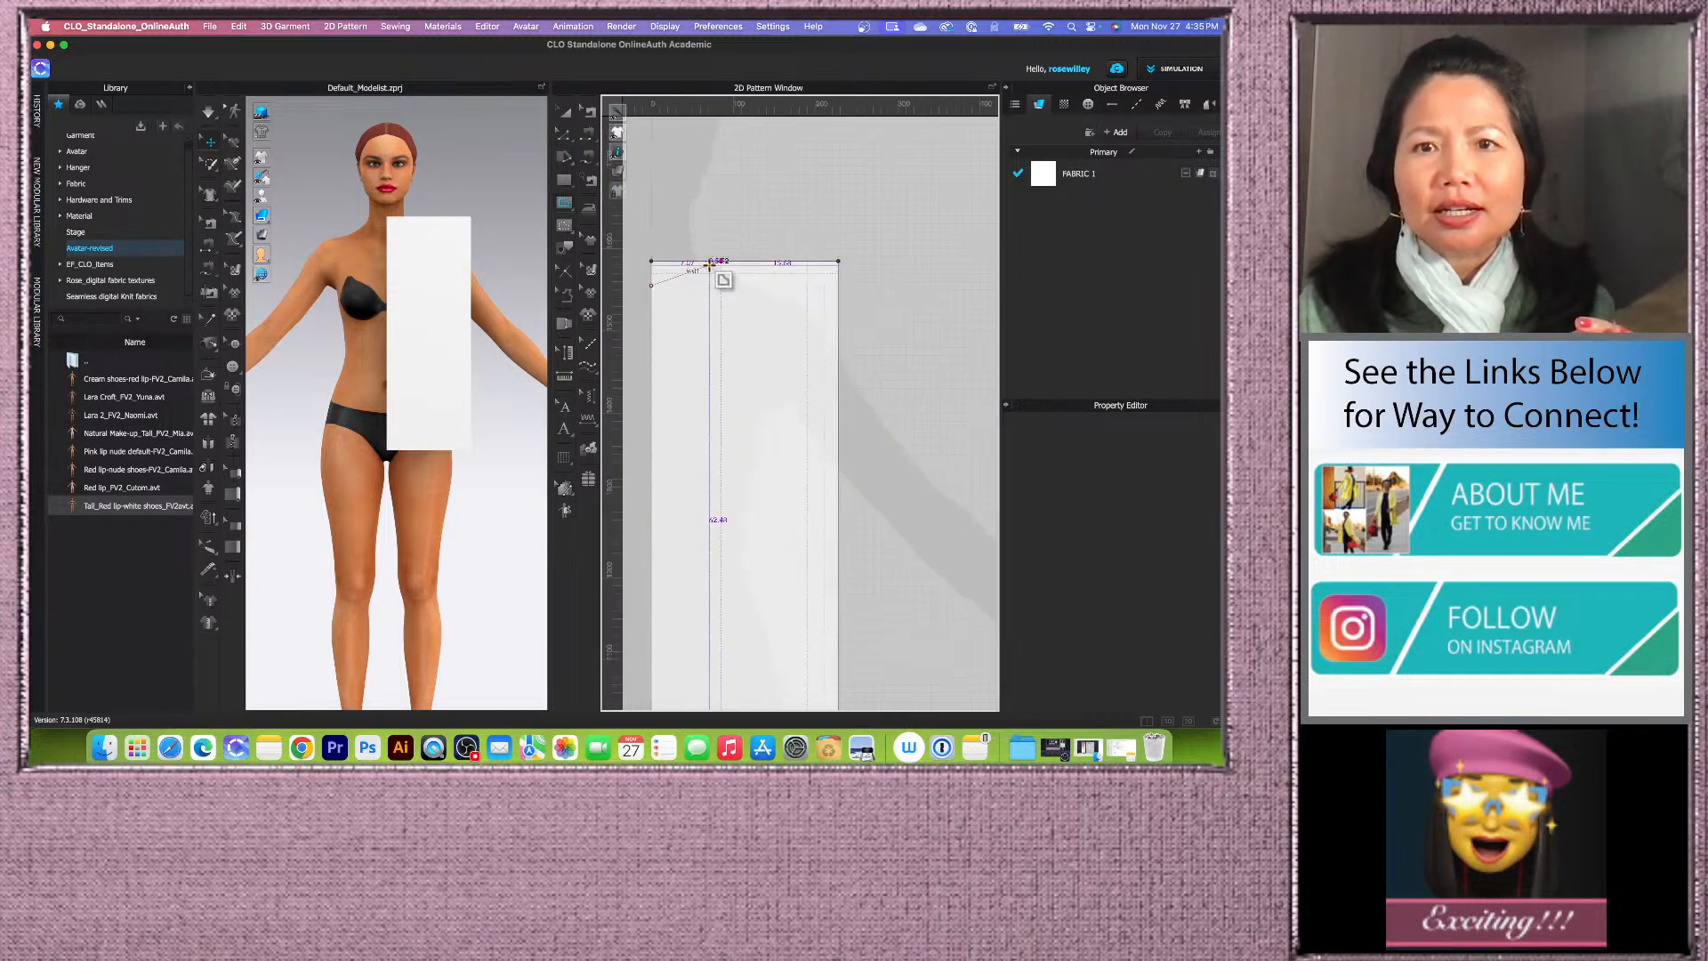
scroll(812, 271, up, 3)
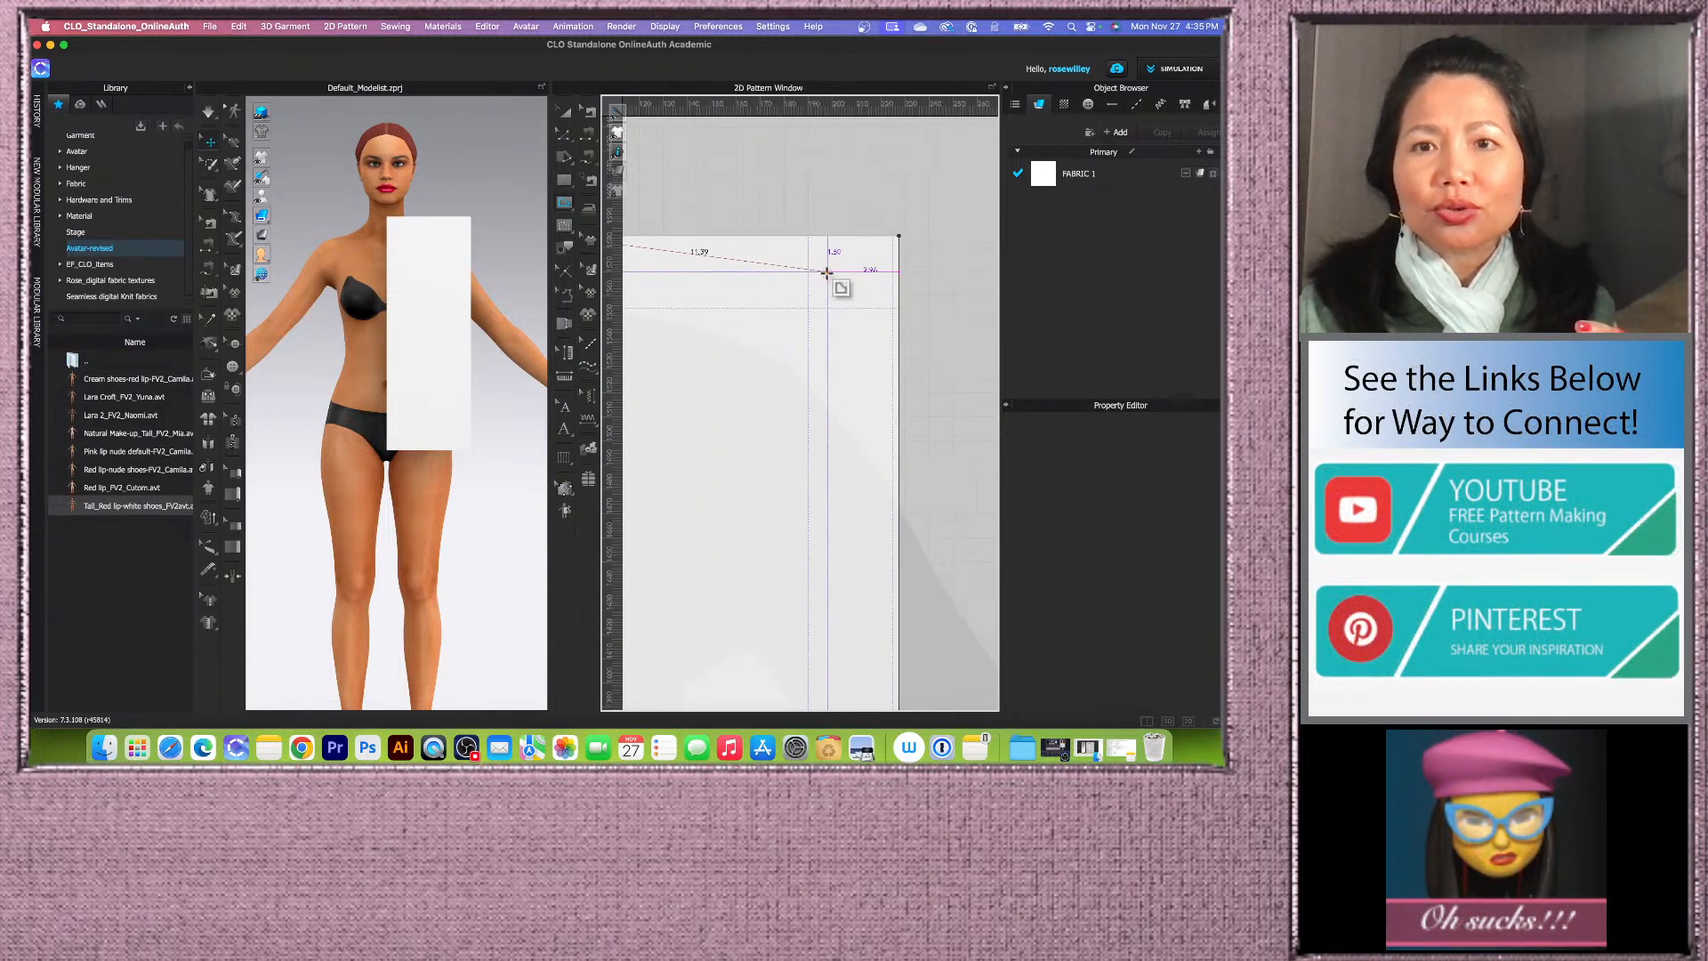
scroll(809, 271, down, 2)
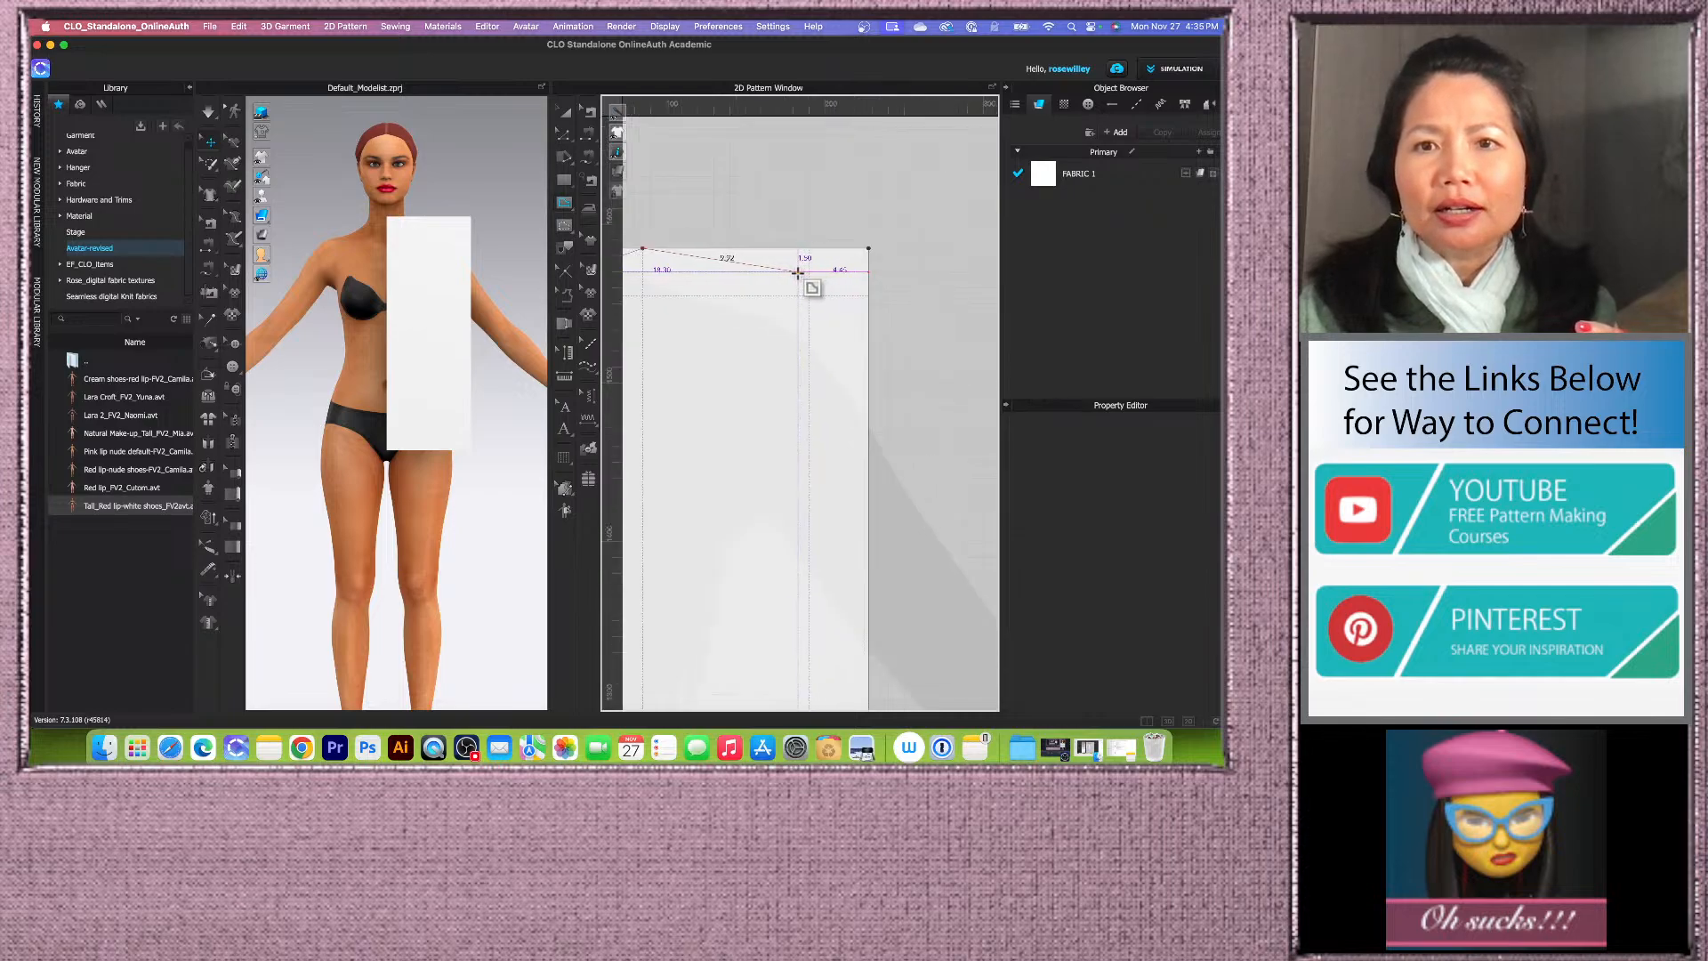
scroll(808, 271, down, 2)
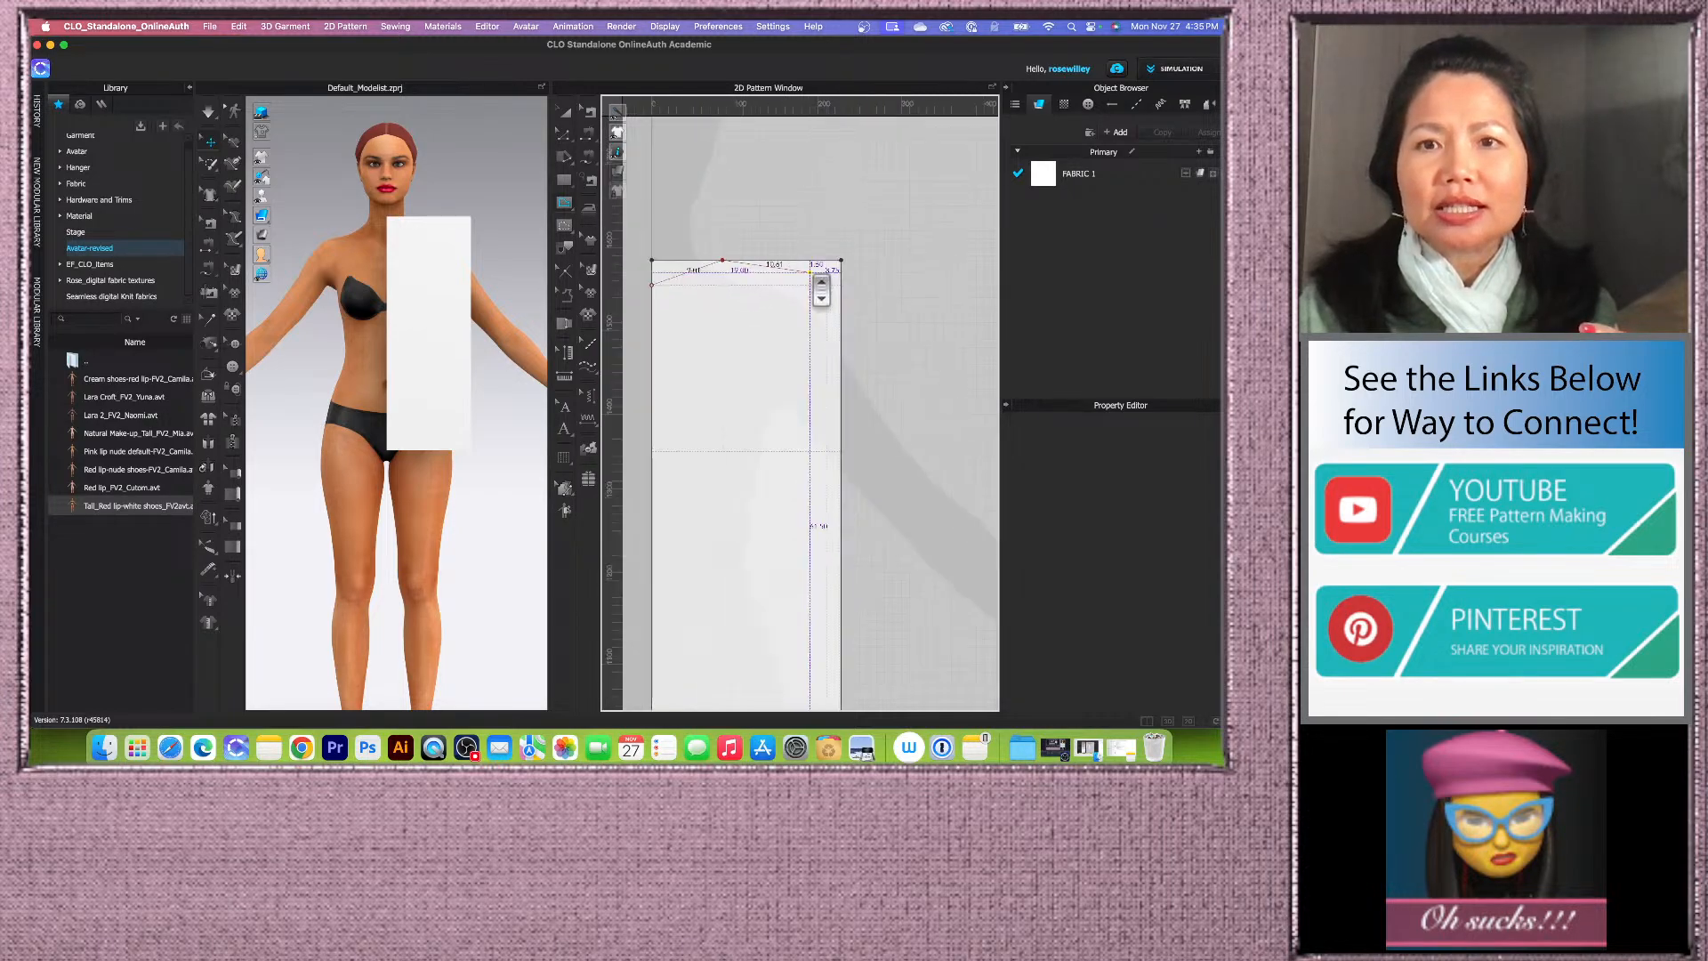
click(808, 272)
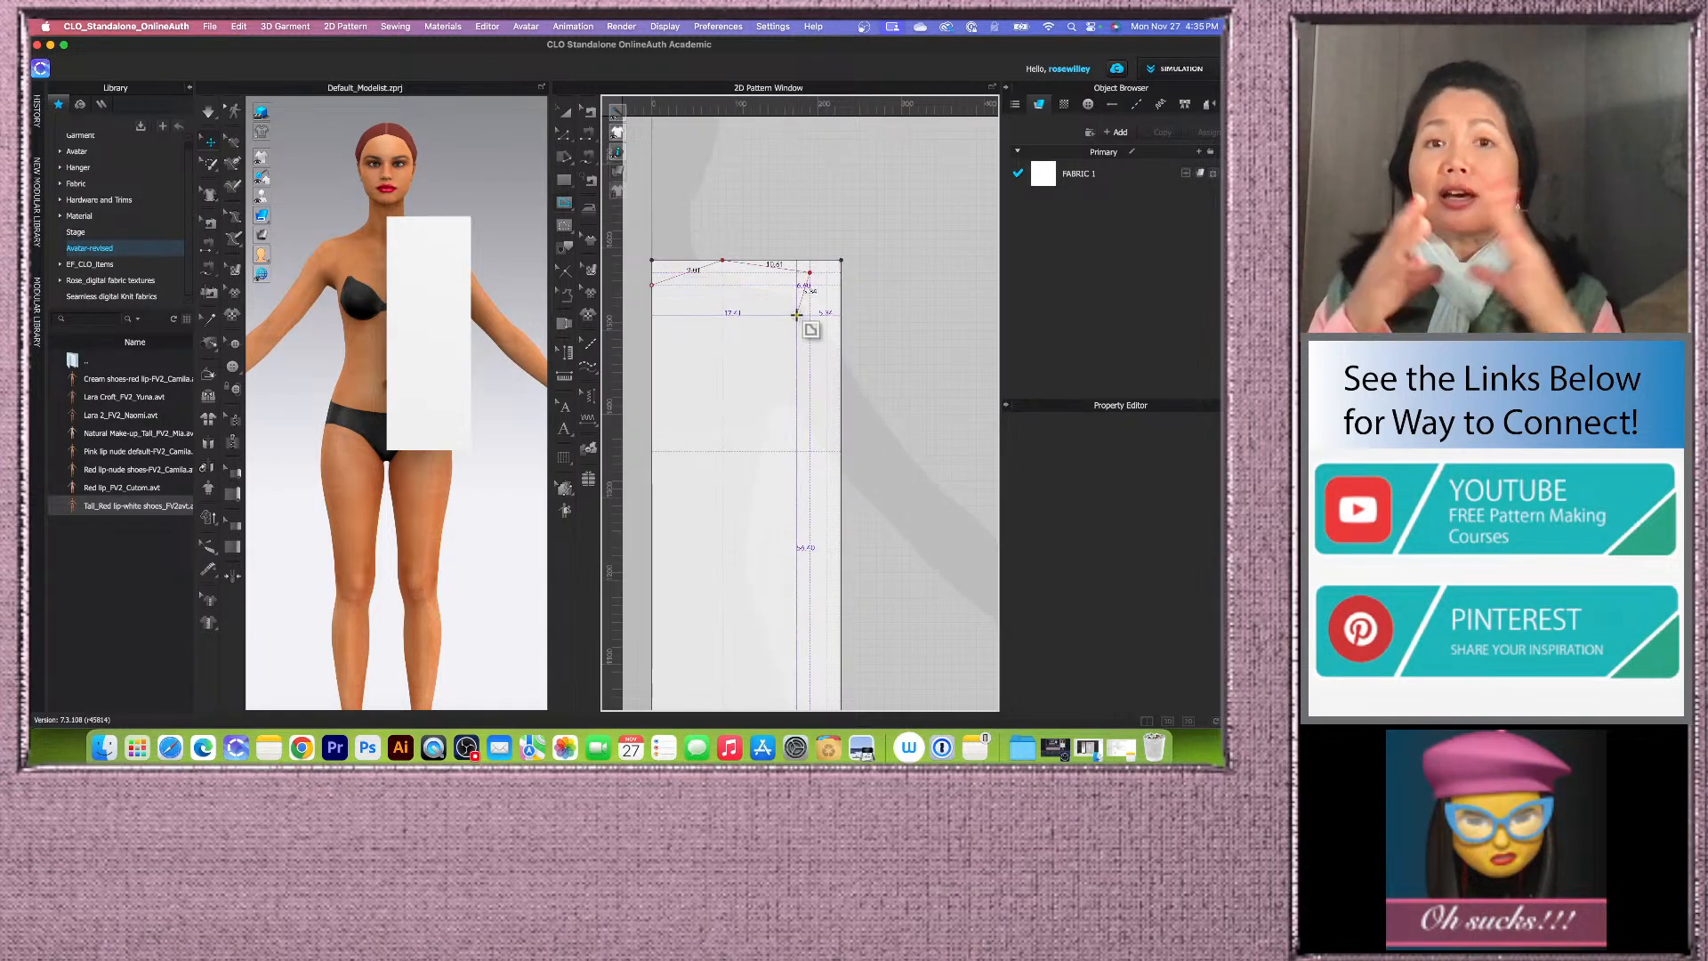
scroll(806, 435, down, 2)
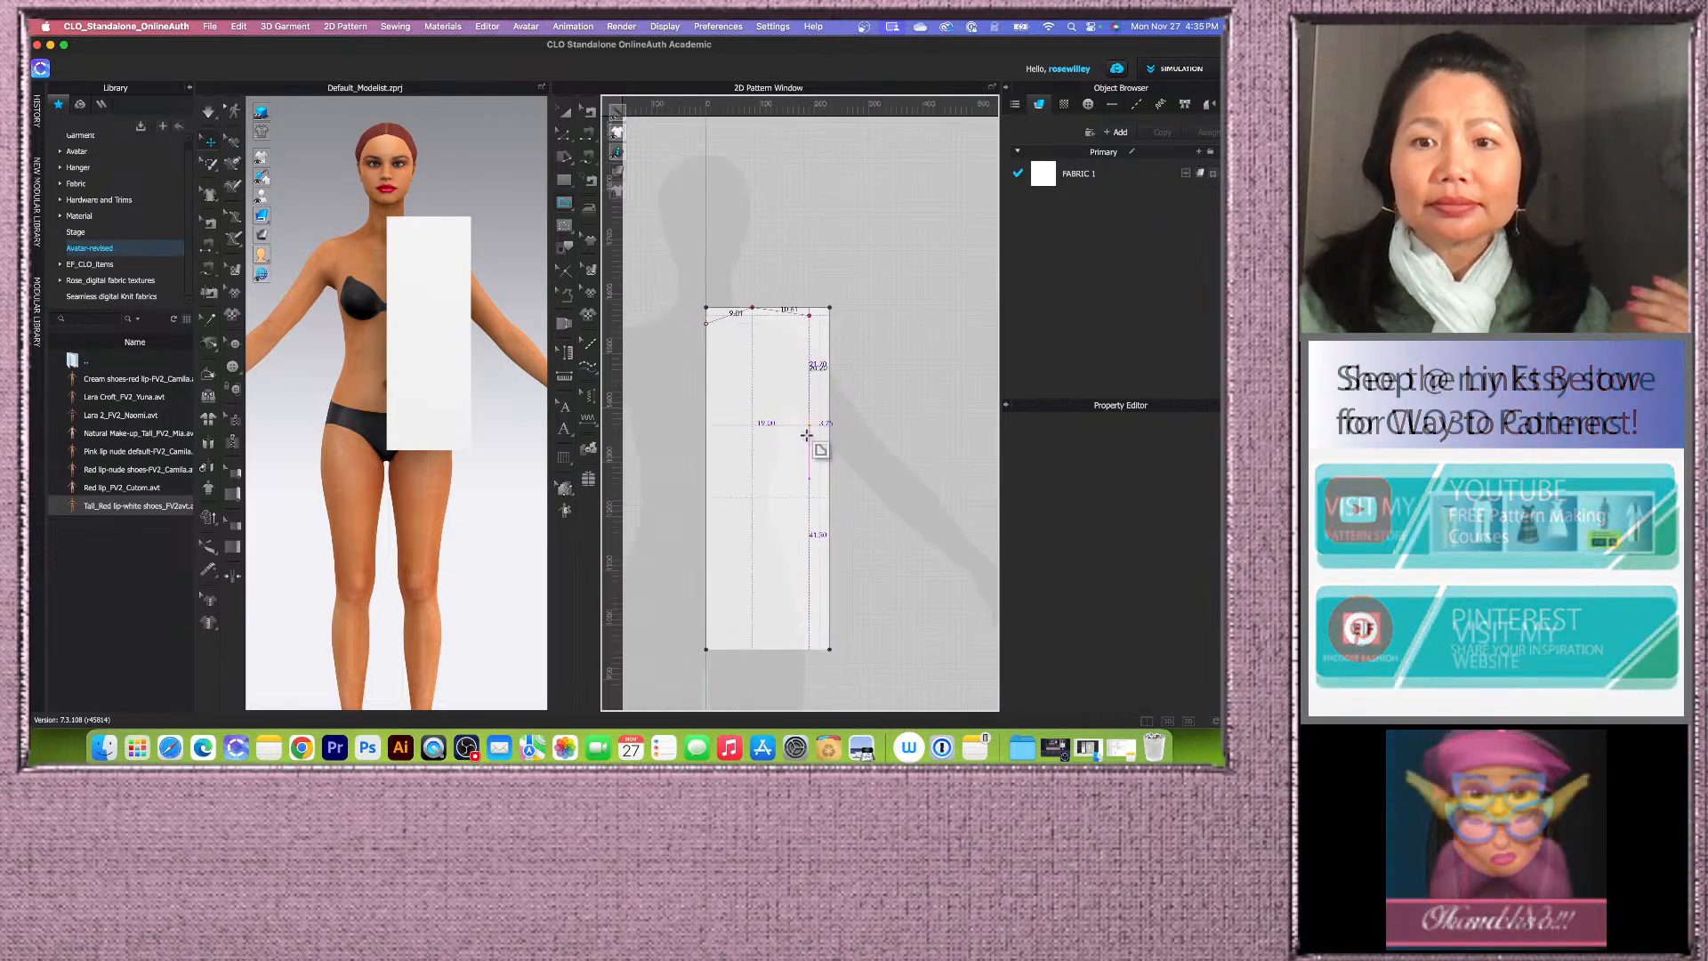
scroll(805, 435, up, 5)
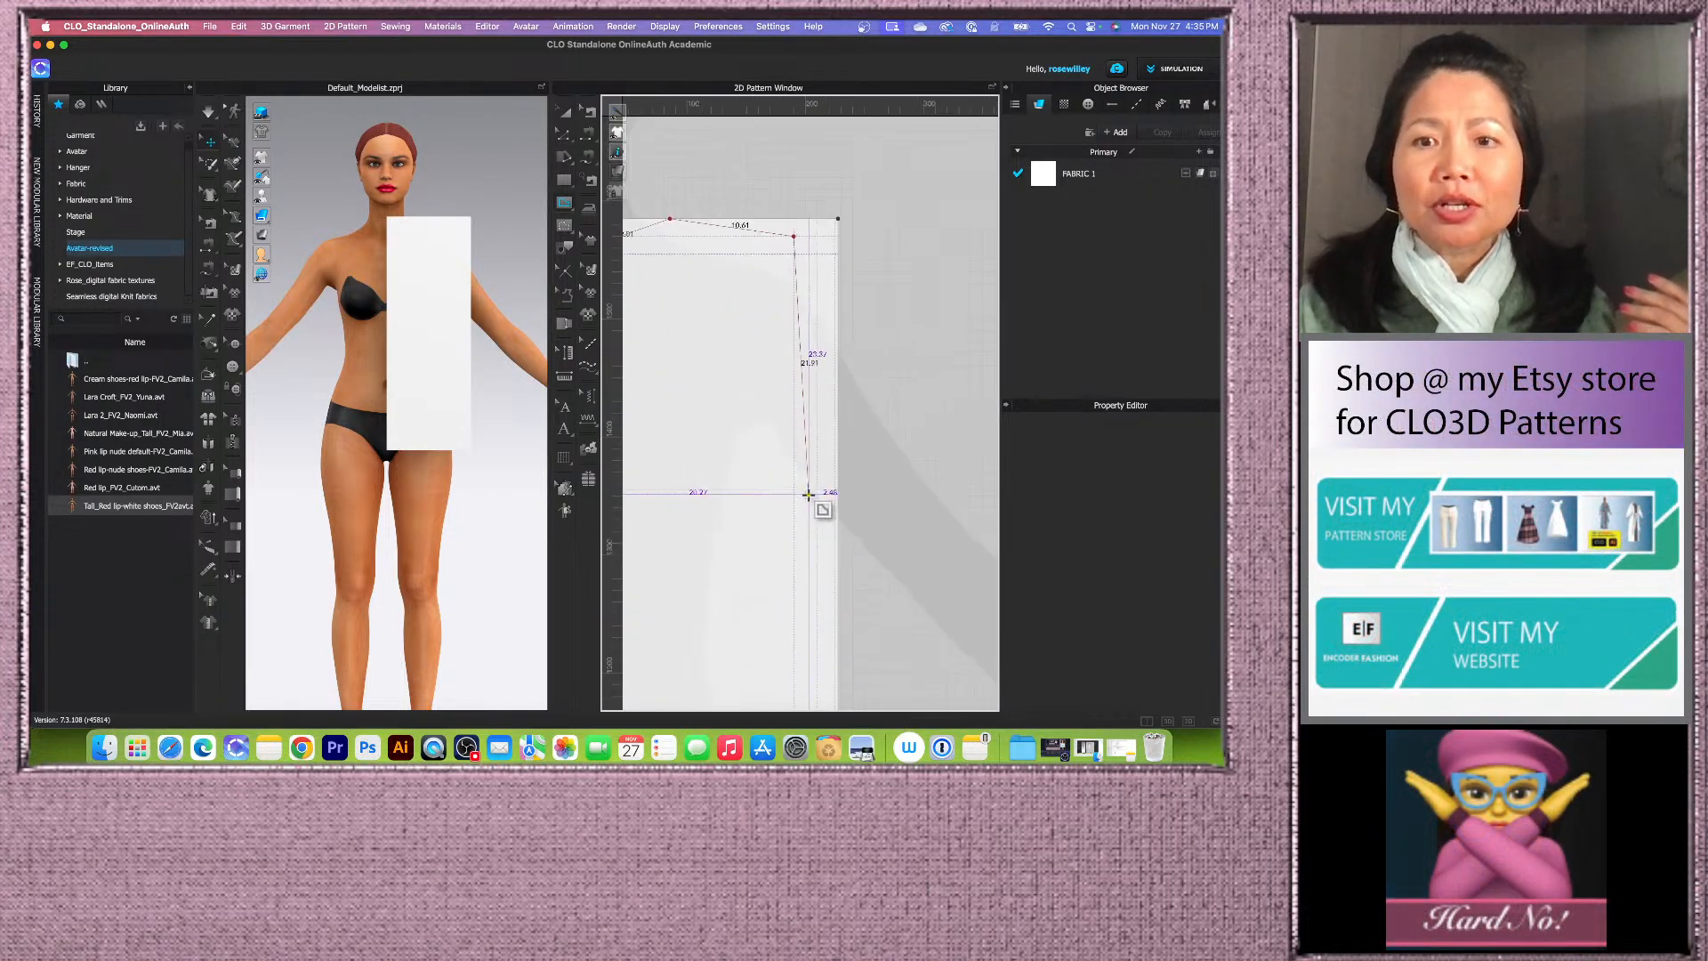
scroll(807, 494, up, 8)
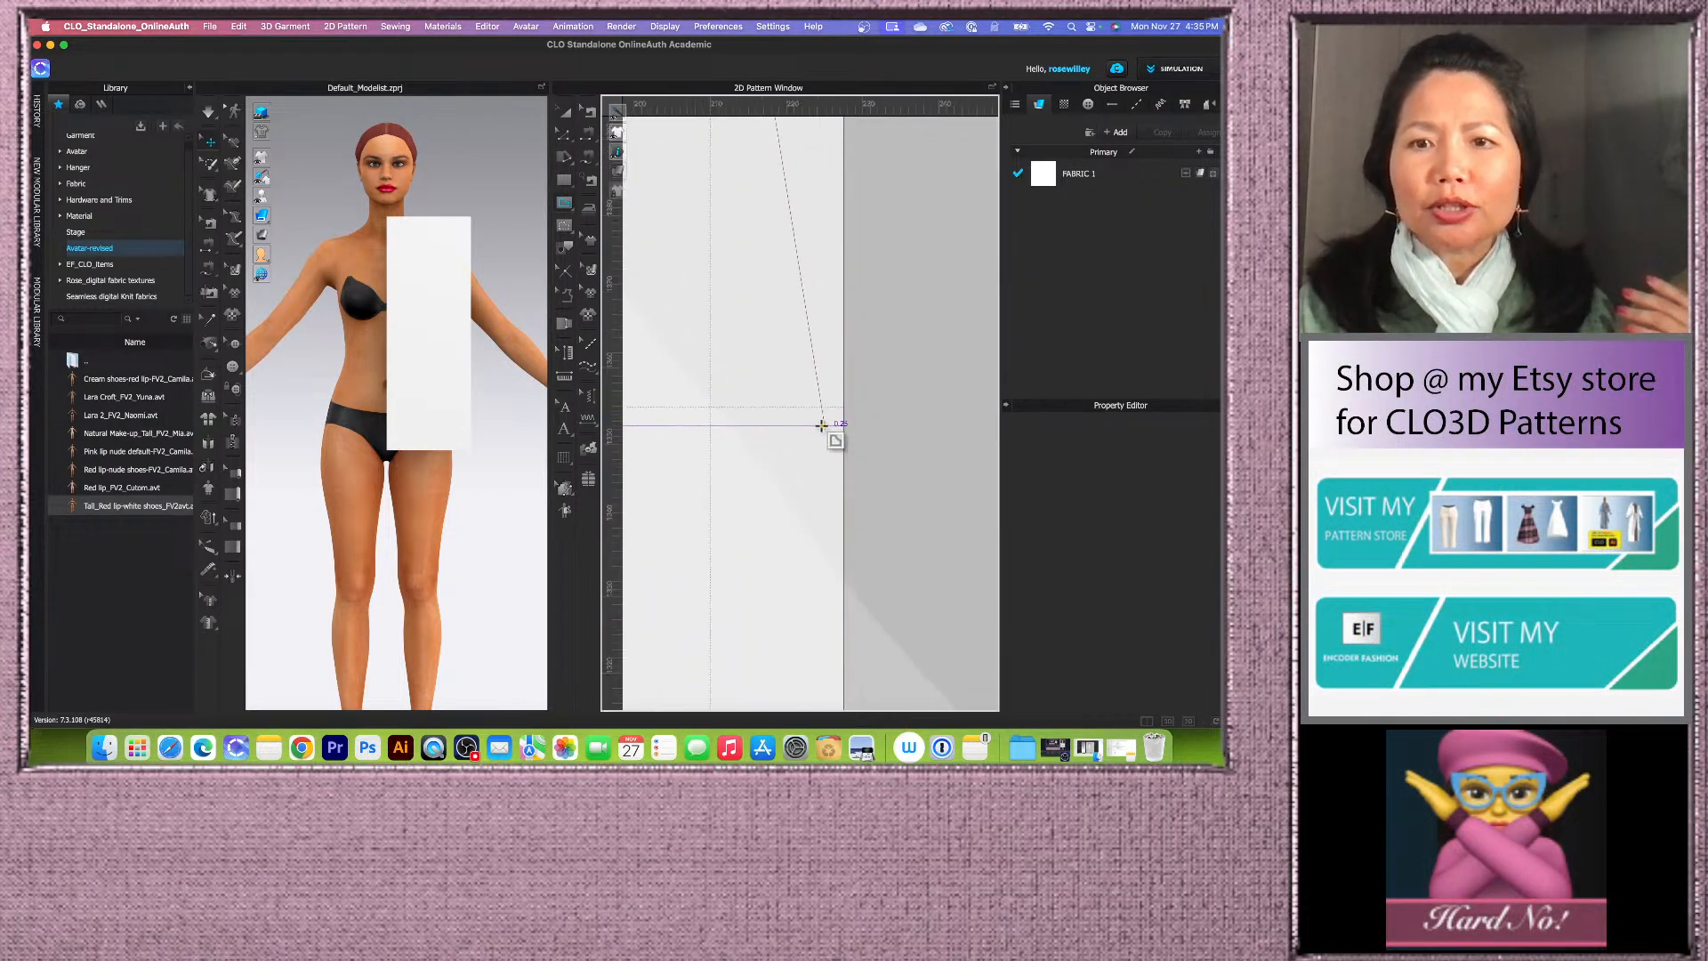
scroll(821, 425, up, 2)
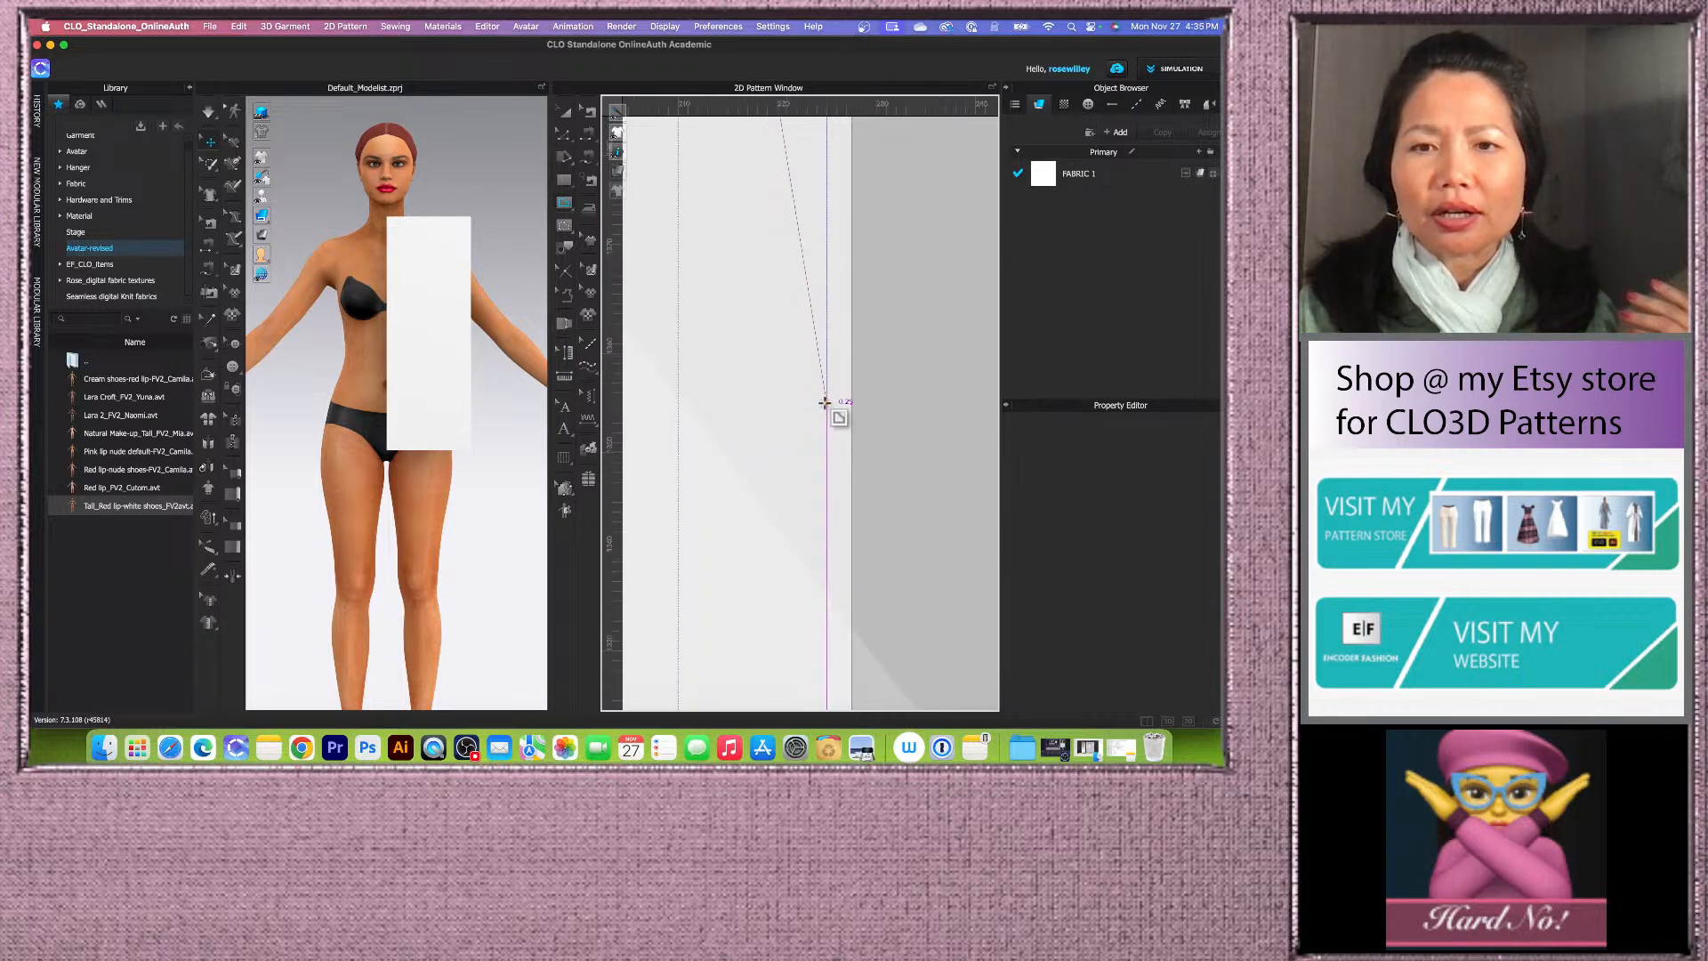
scroll(825, 403, down, 8)
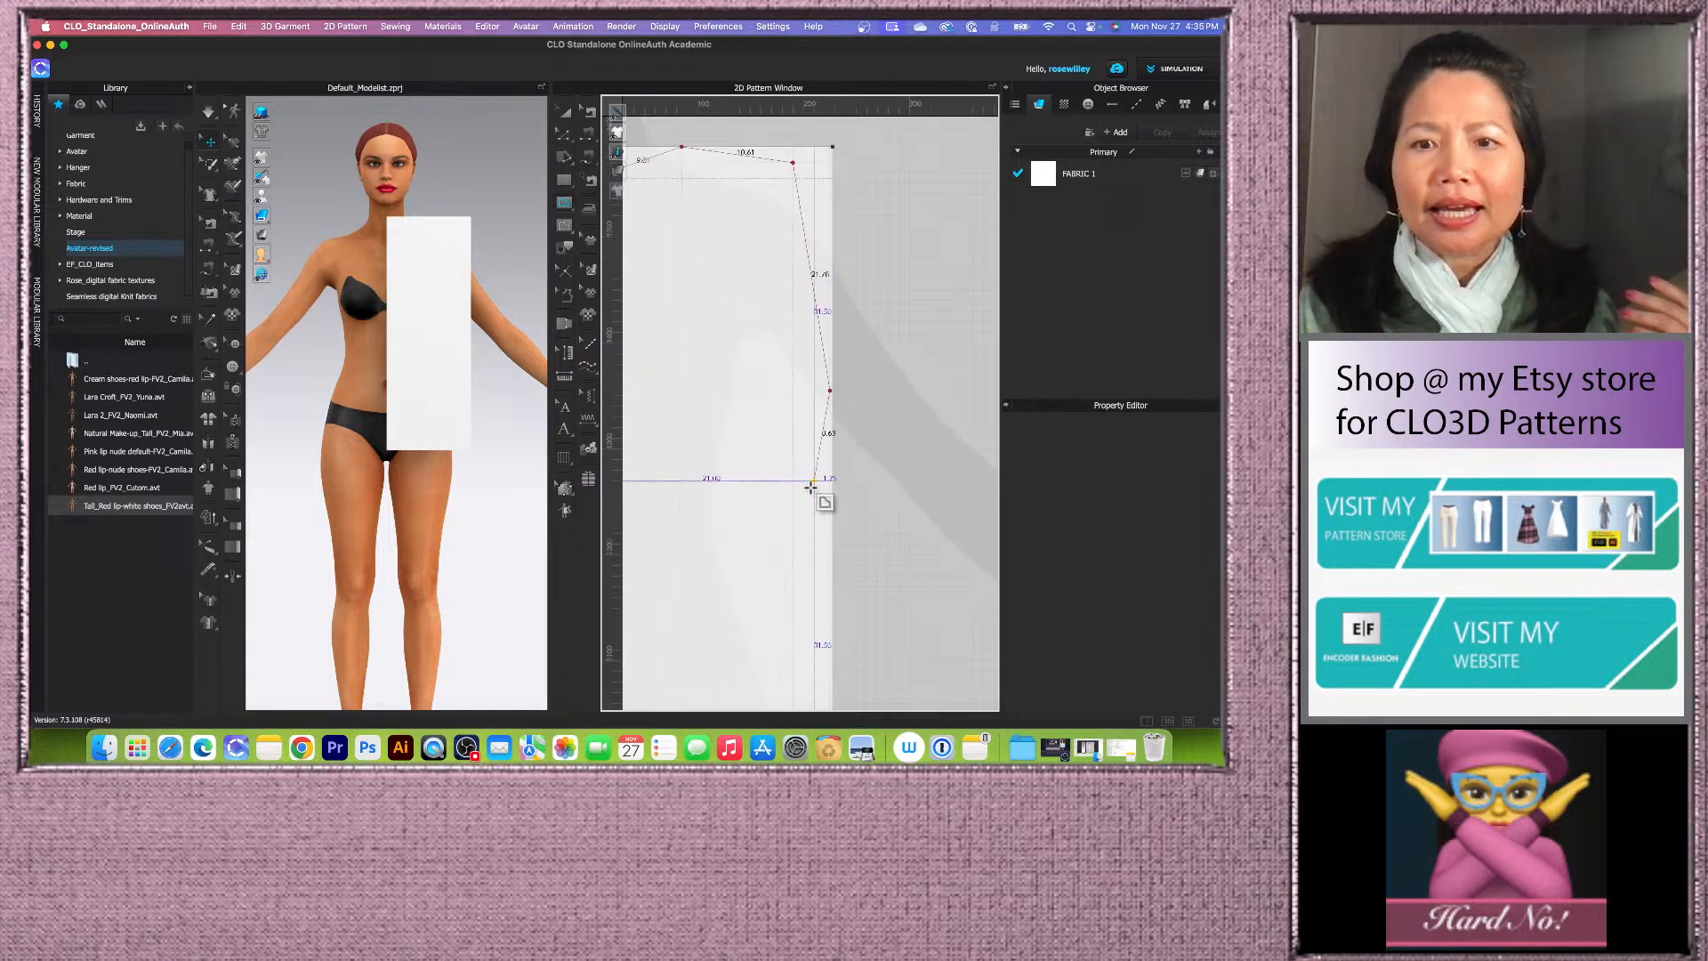
scroll(810, 487, up, 4)
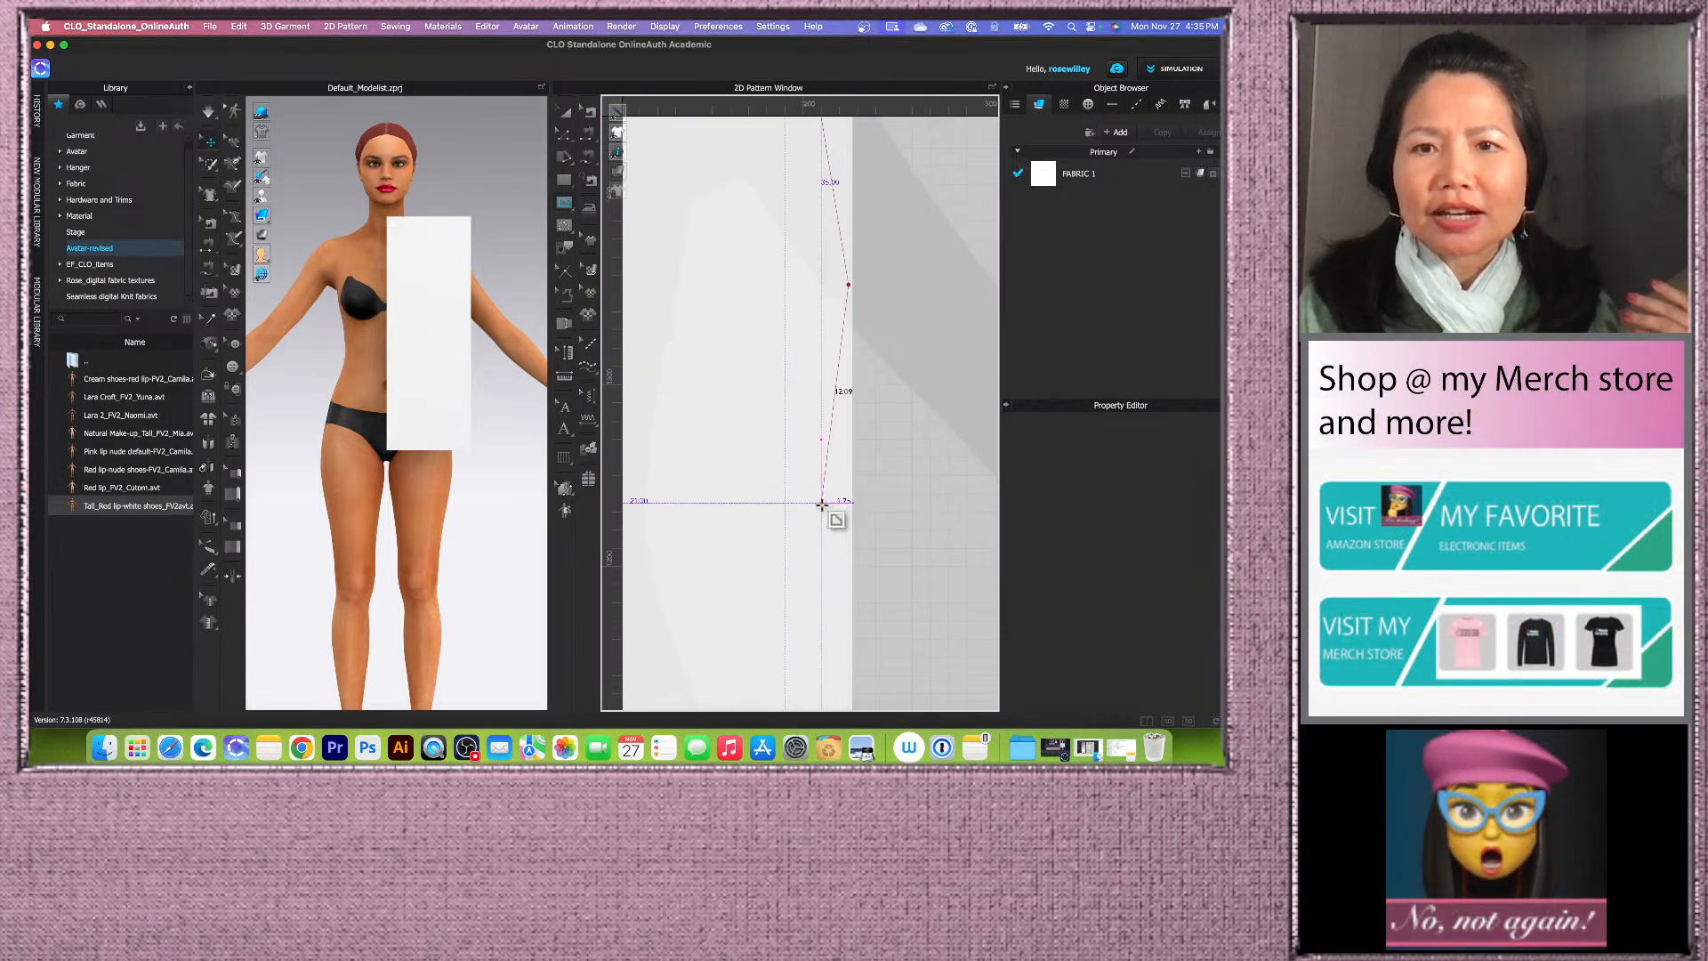
scroll(821, 504, down, 6)
scroll(819, 605, up, 4)
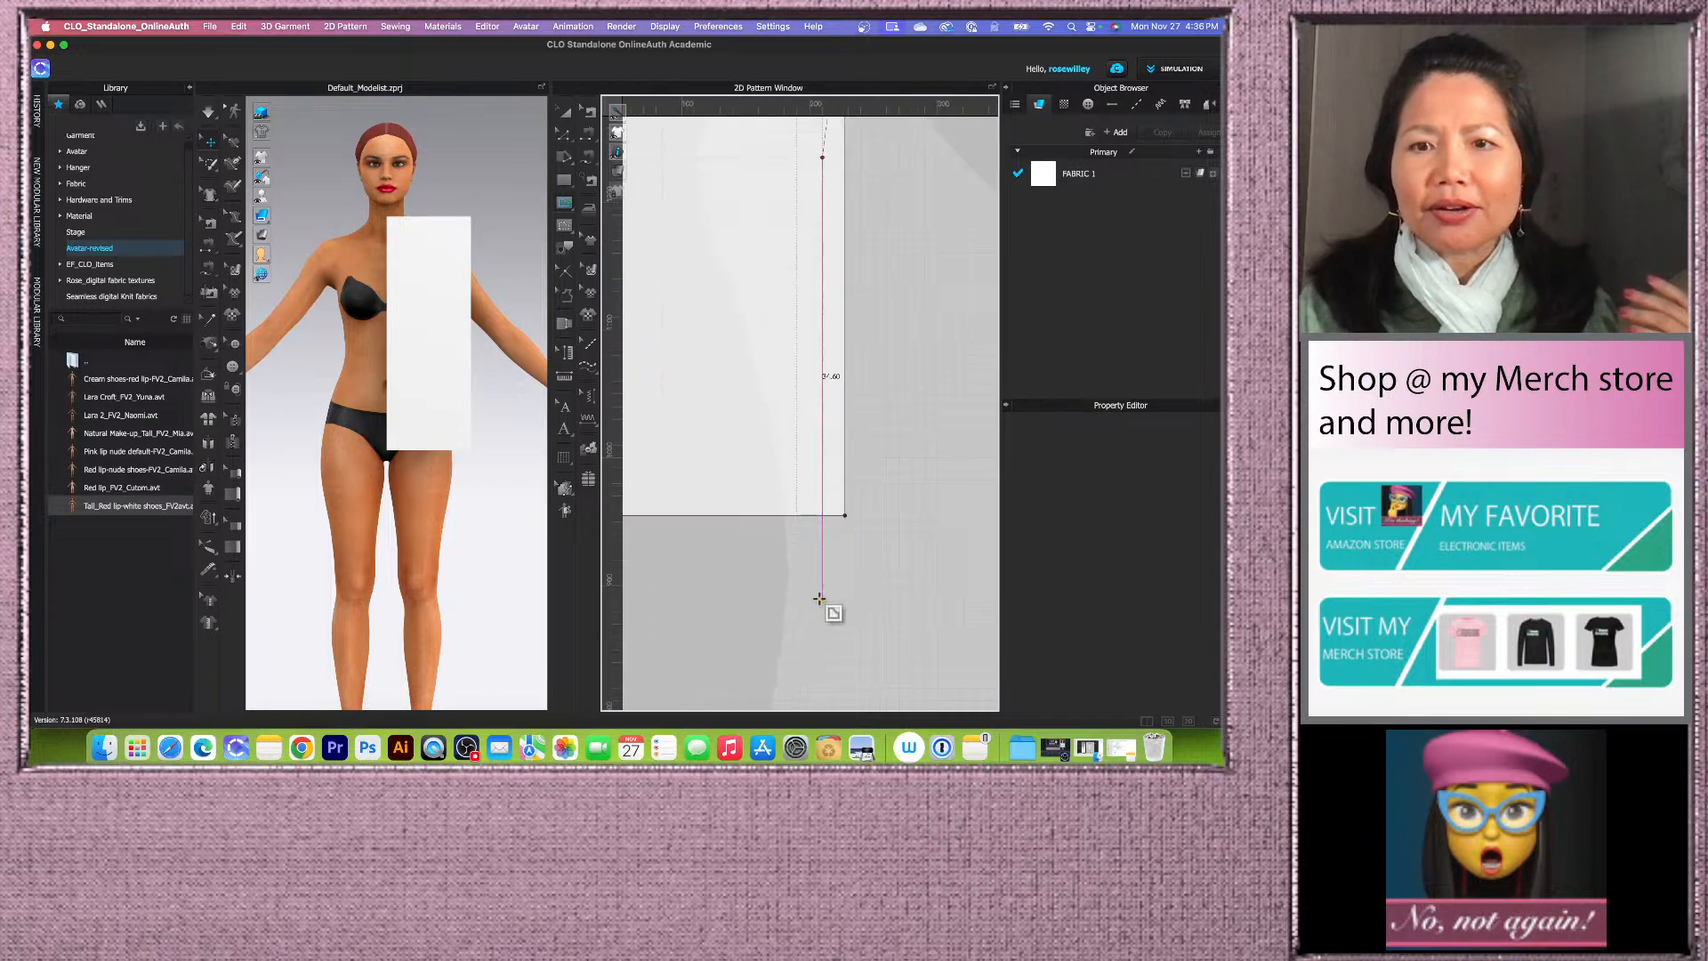
scroll(819, 599, up, 5)
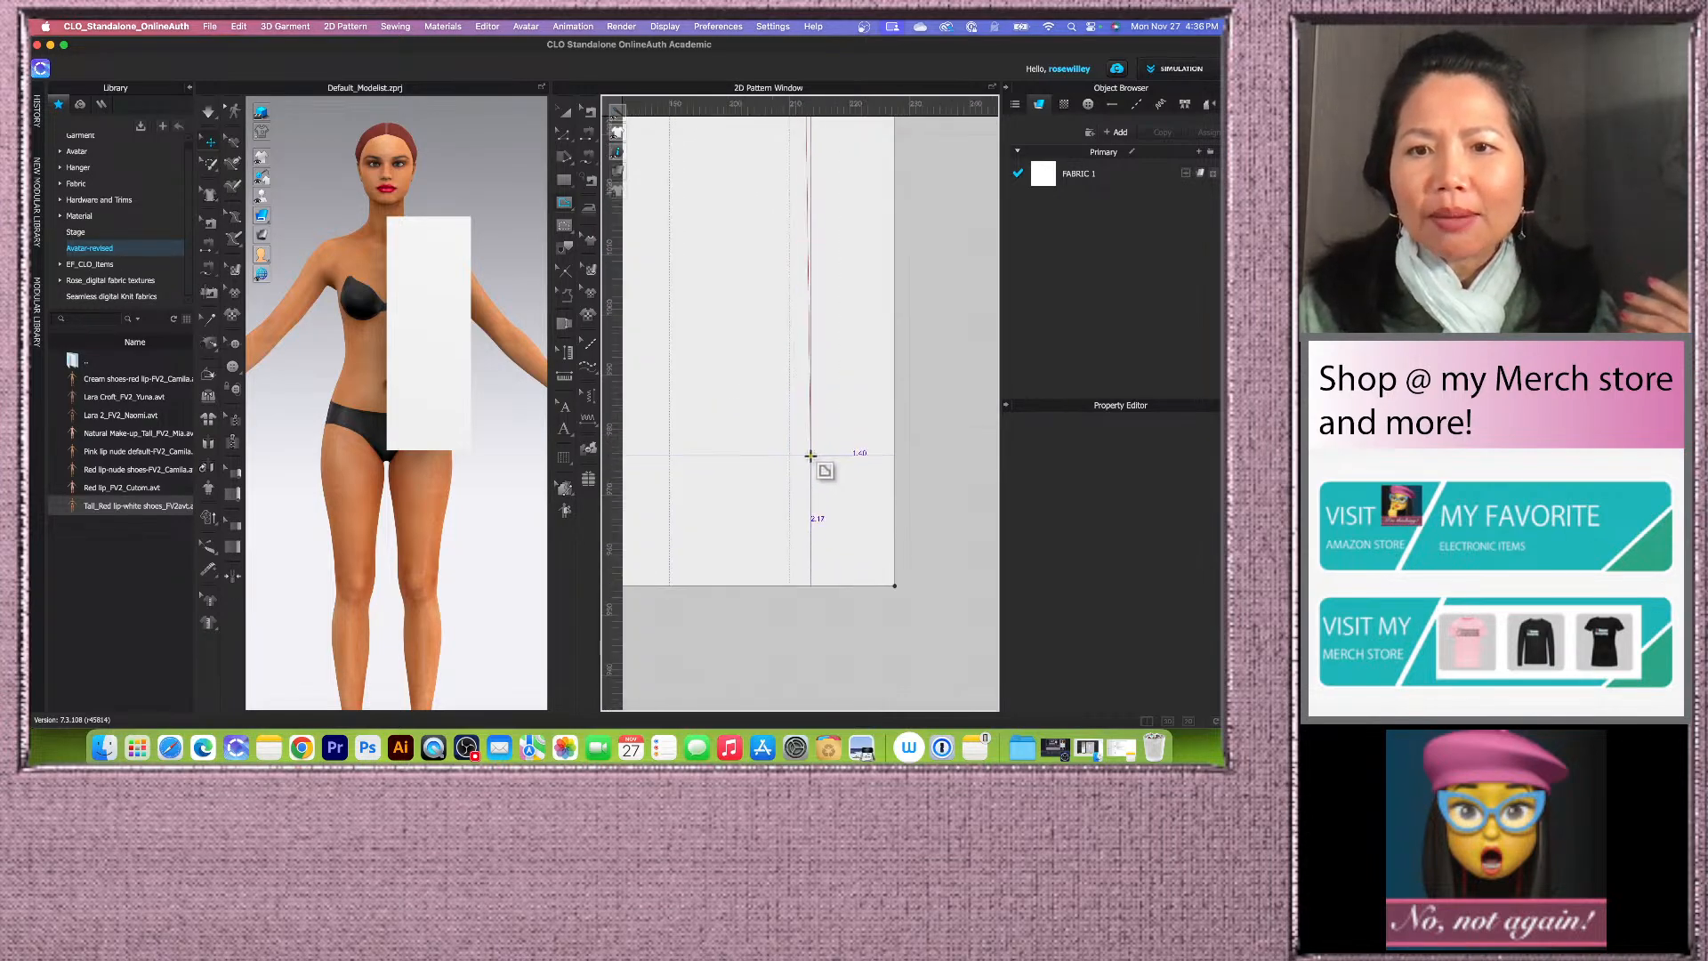
click(894, 585)
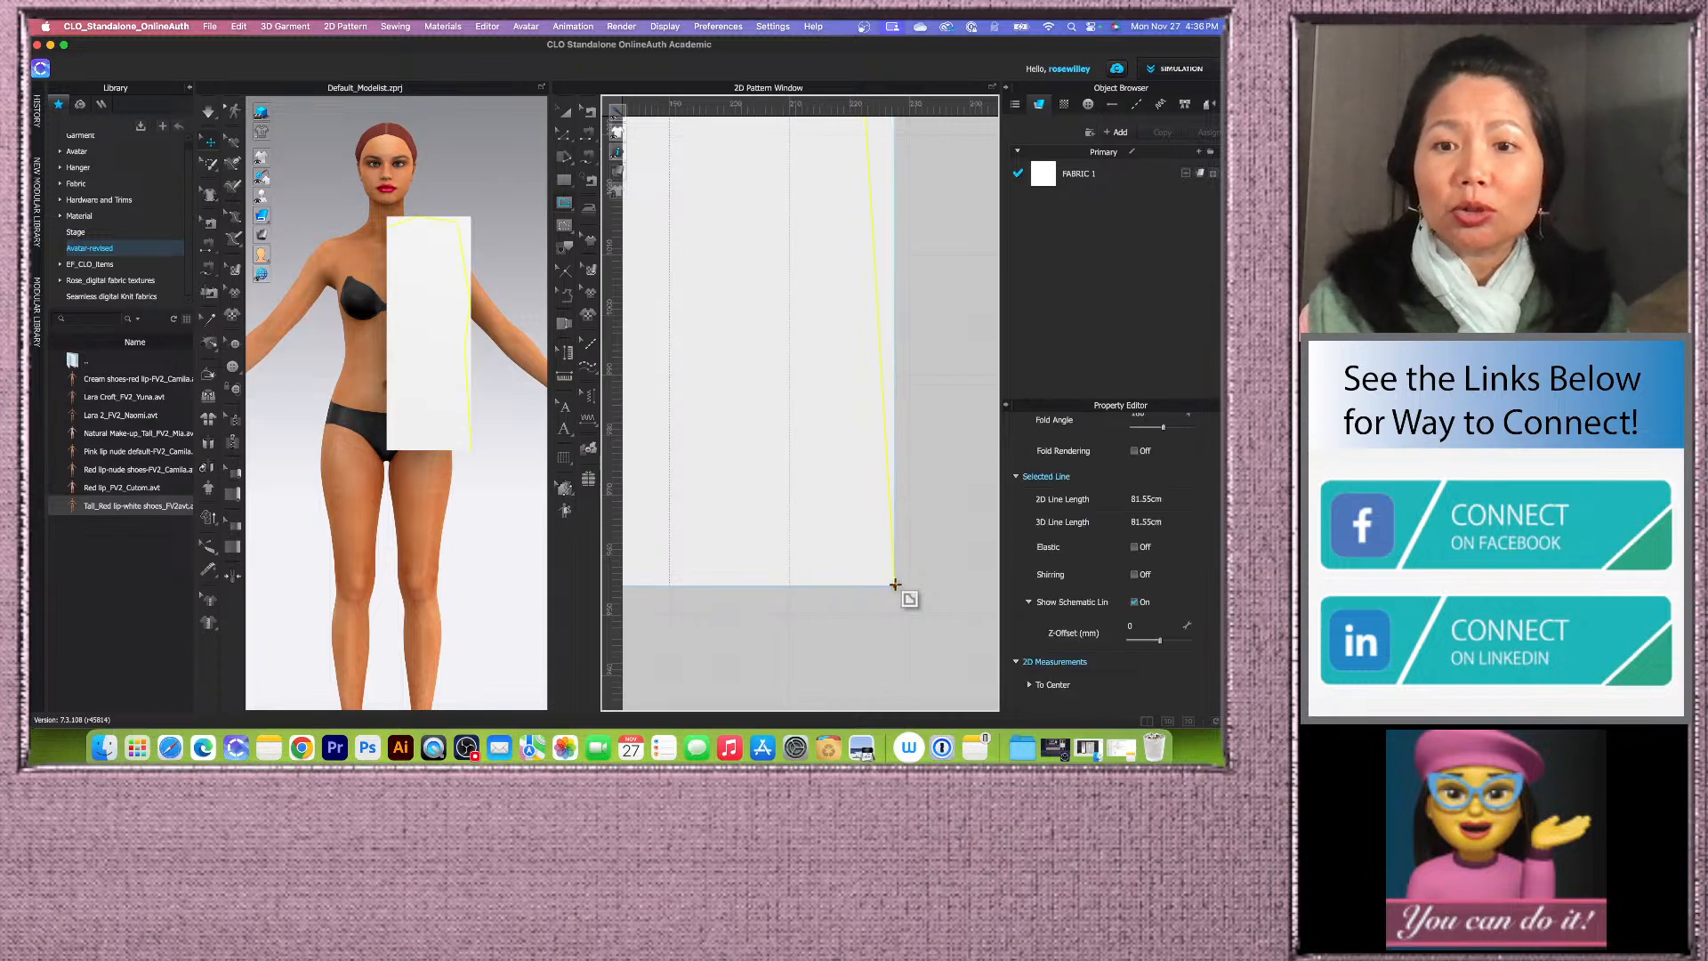
Step: Round the side line's waist corner with Smooth Curve, setting both line lengths to 7 cm at 50% curvature
scroll(890, 590, down, 3)
scroll(851, 619, down, 5)
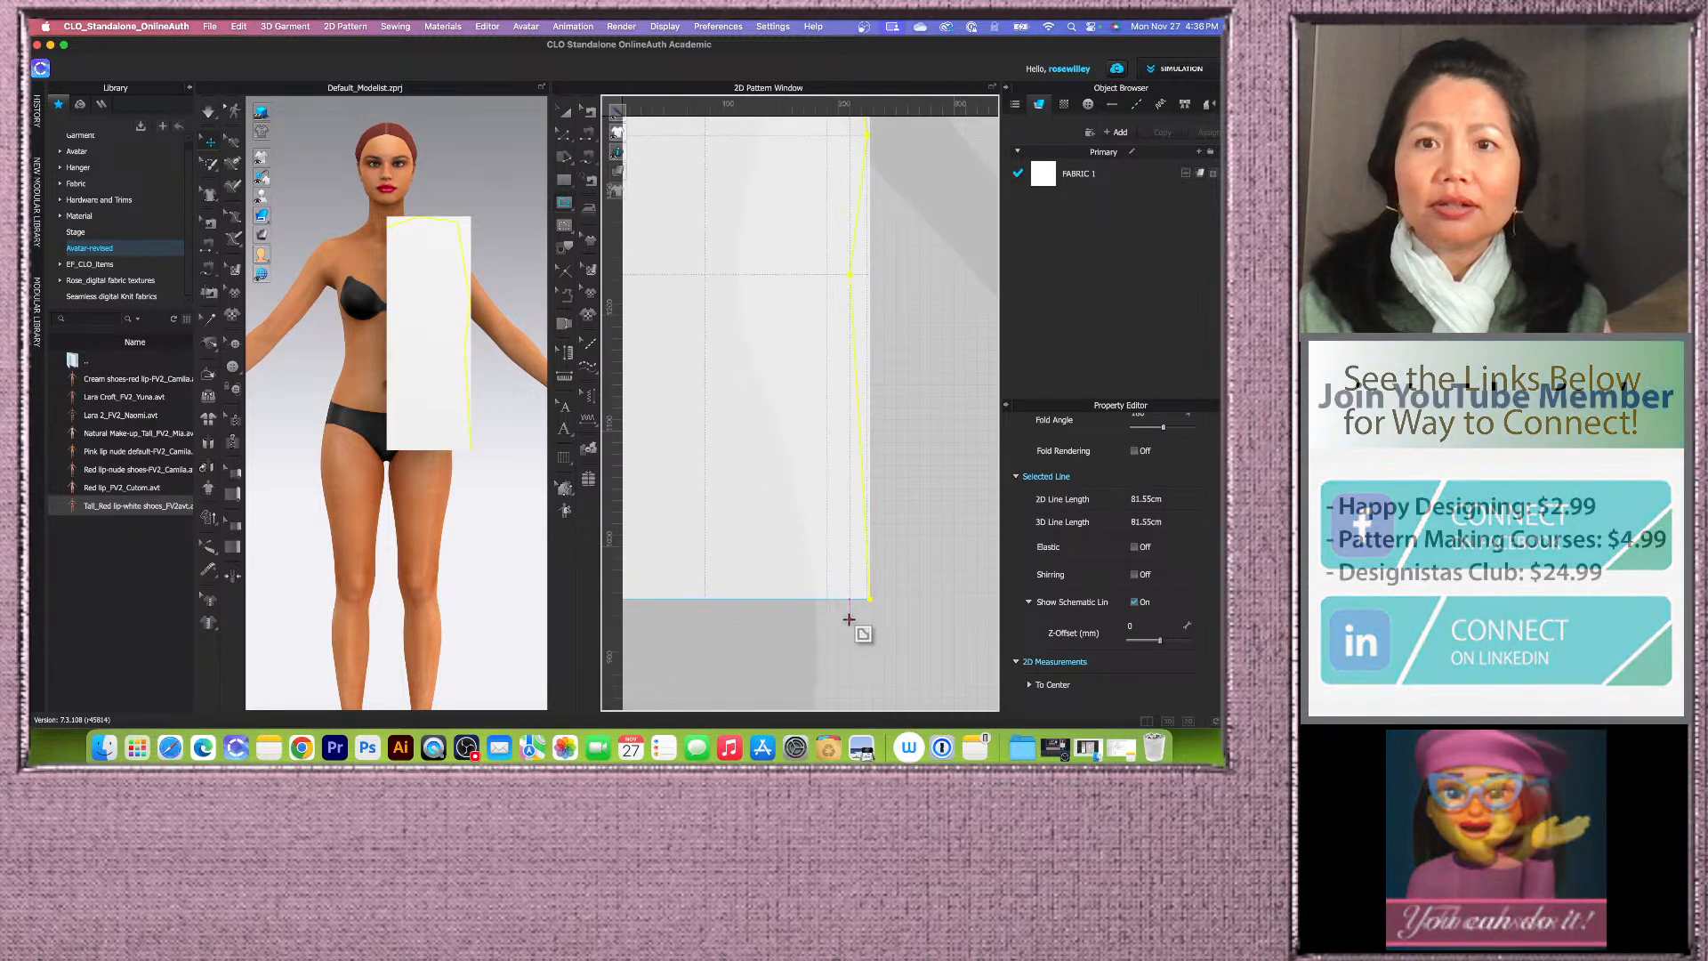
scroll(848, 503, up, 3)
scroll(790, 504, down, 1)
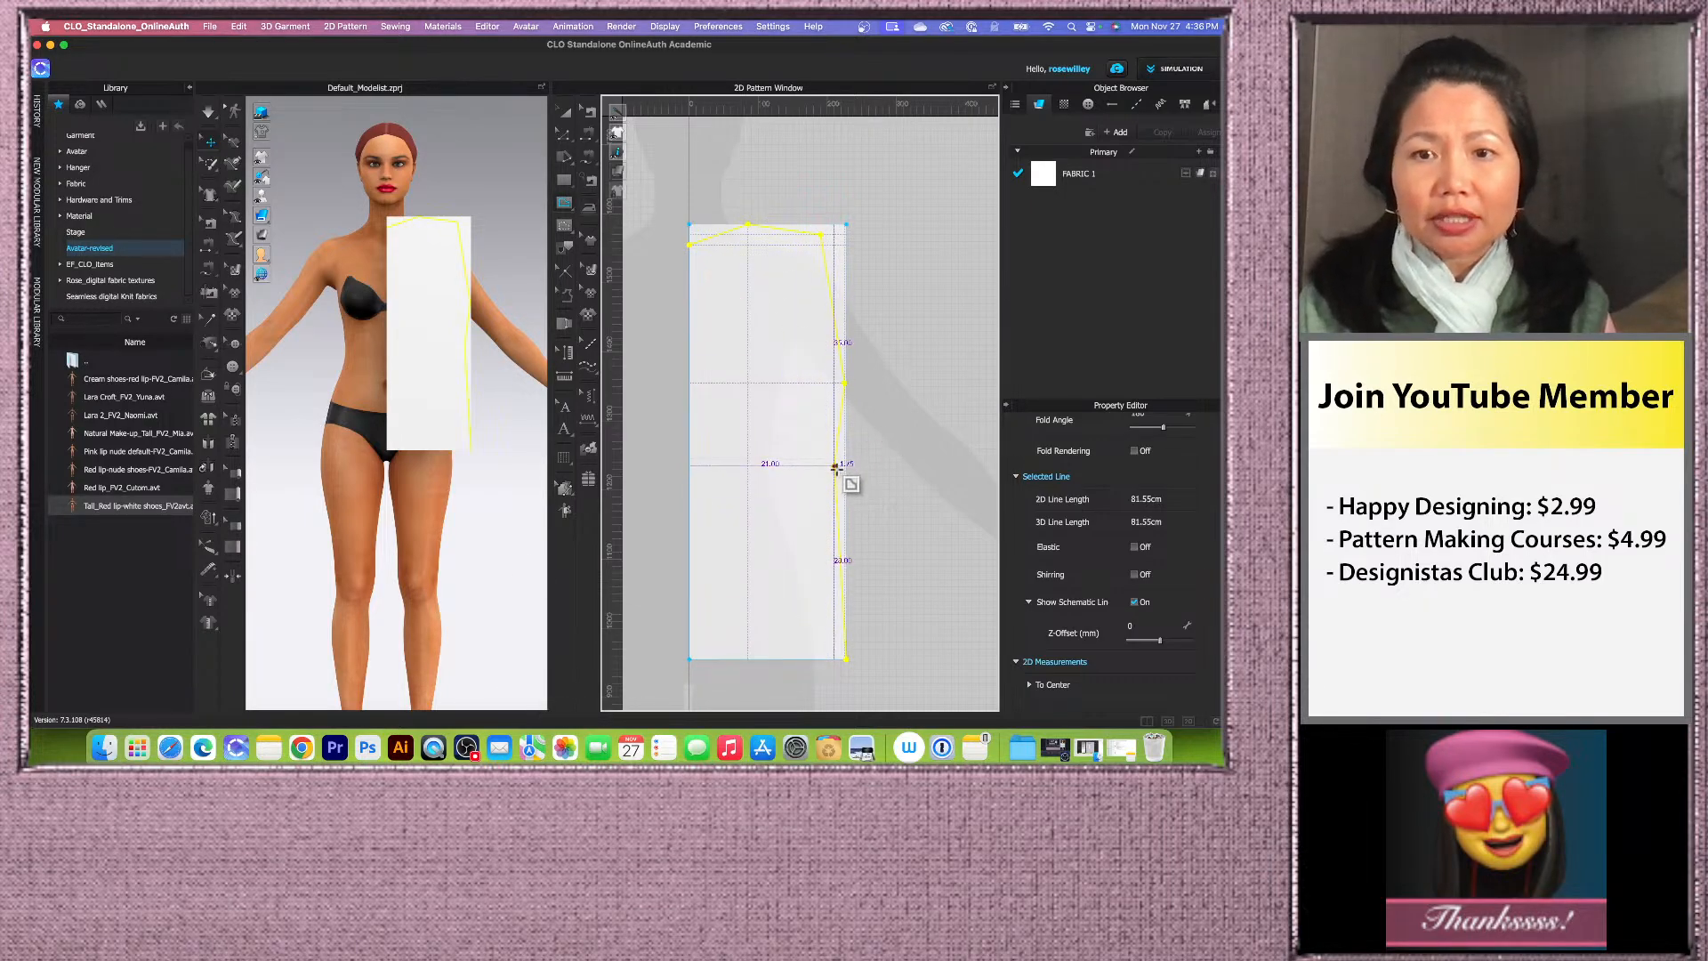
click(566, 136)
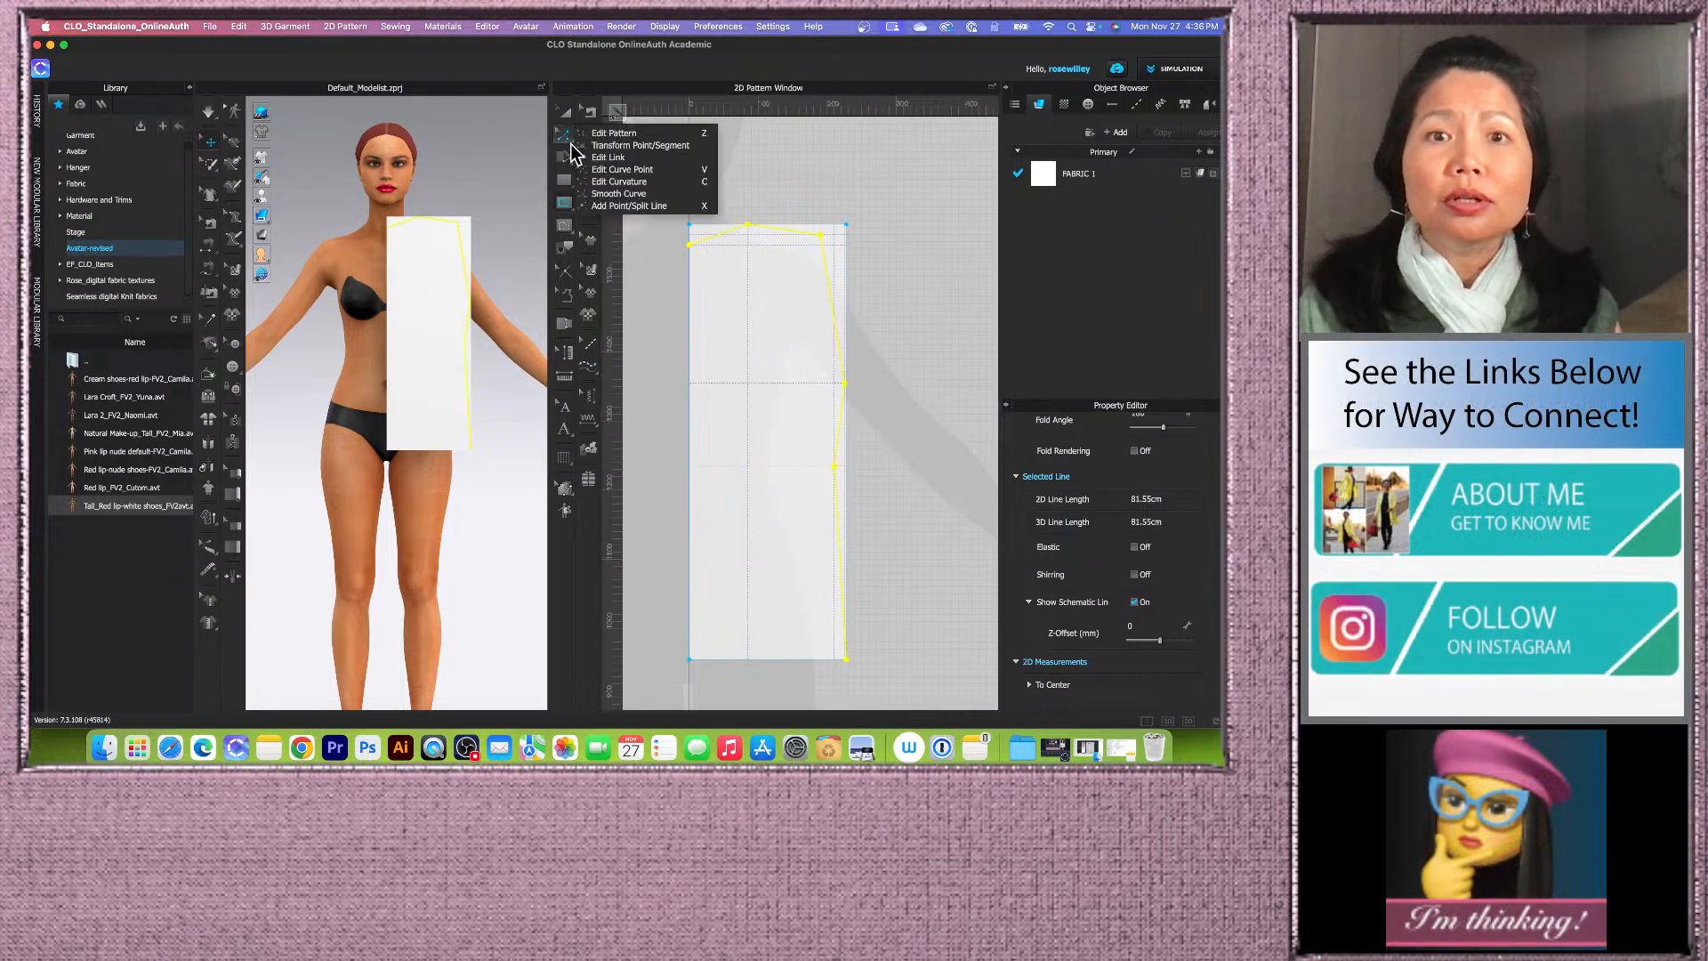
click(648, 195)
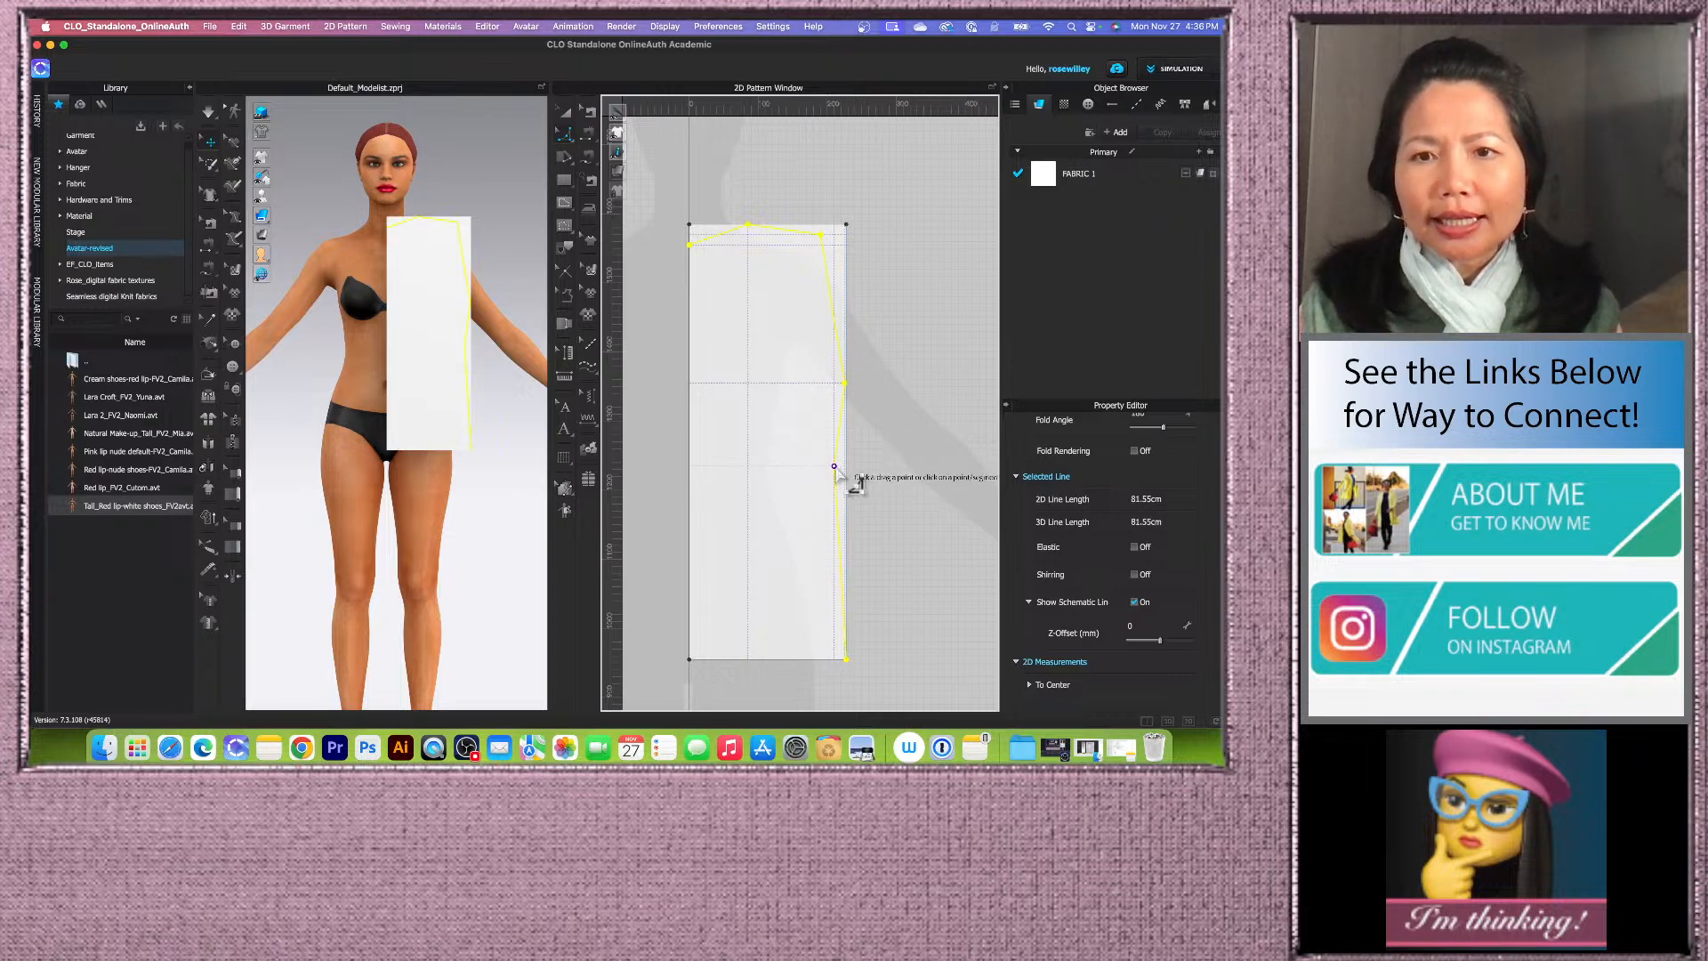
drag(835, 467, 871, 482)
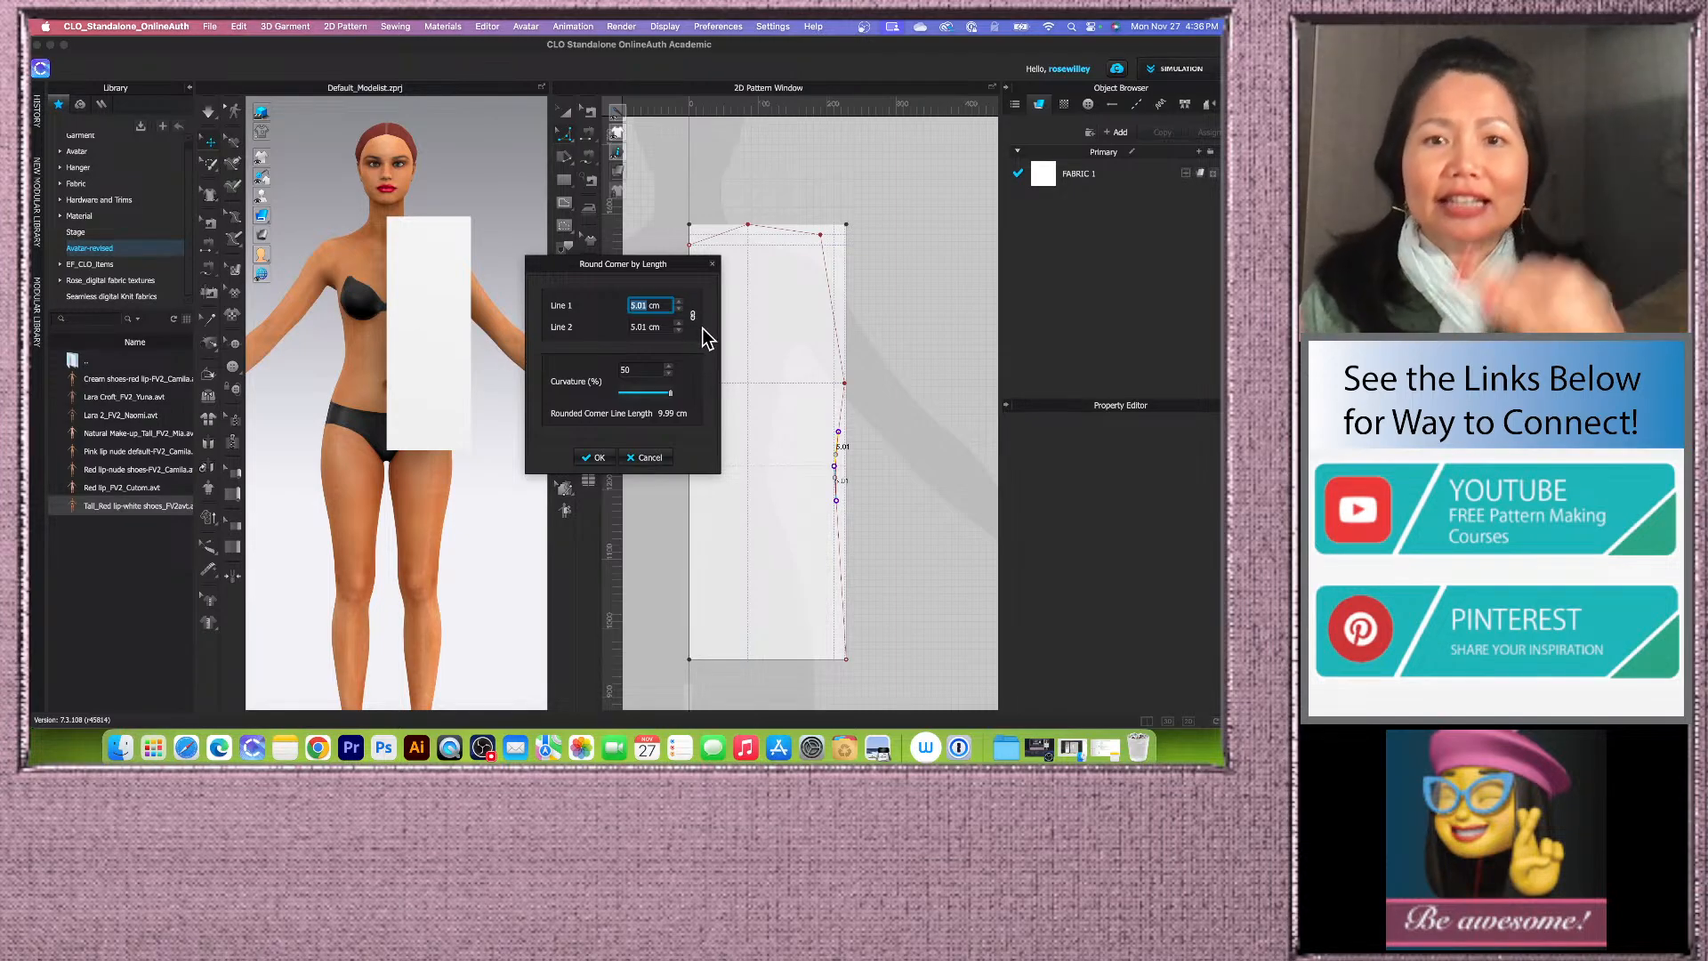
text(7)
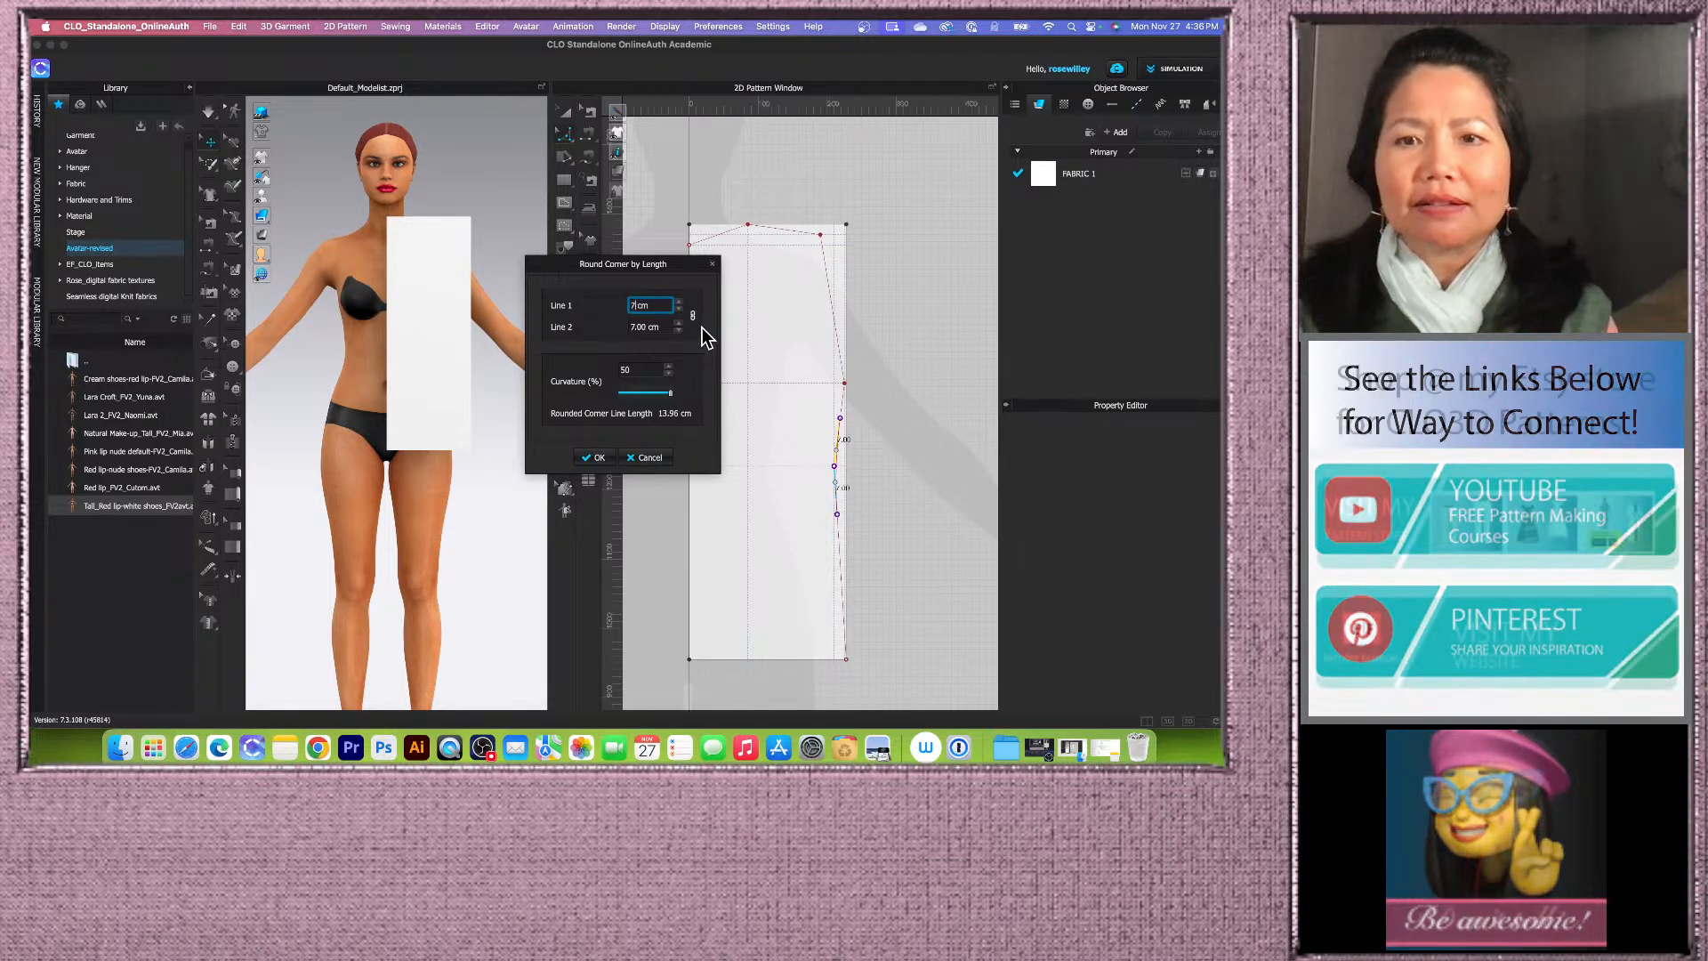
click(598, 458)
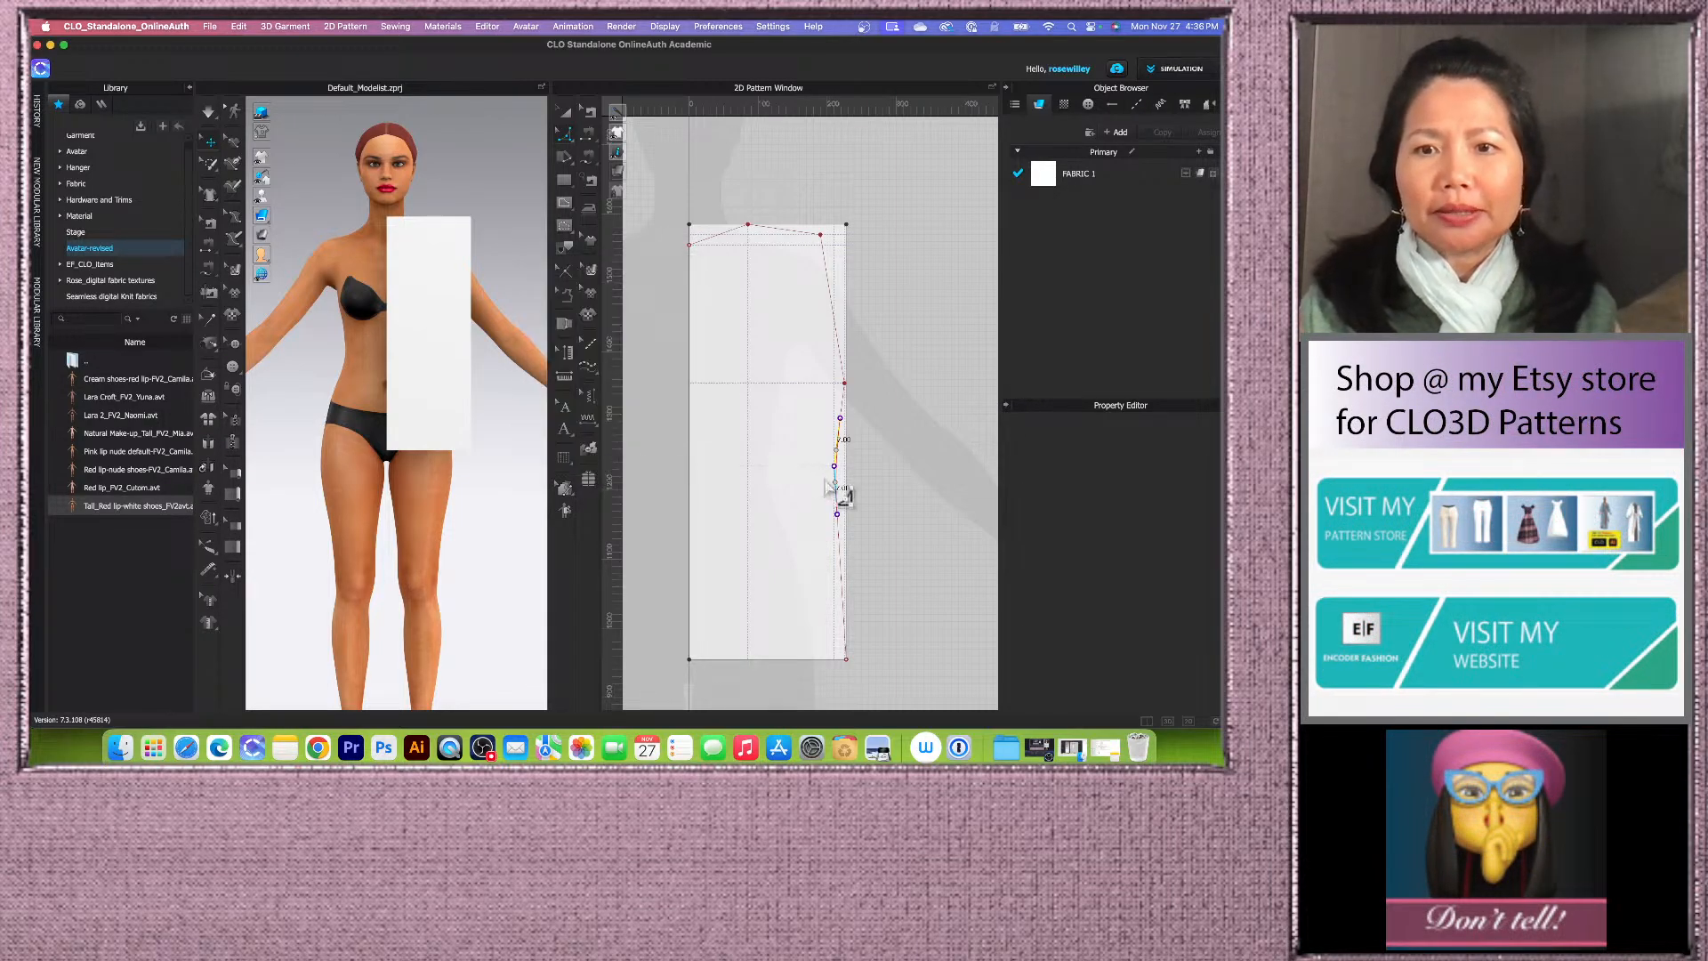
click(837, 488)
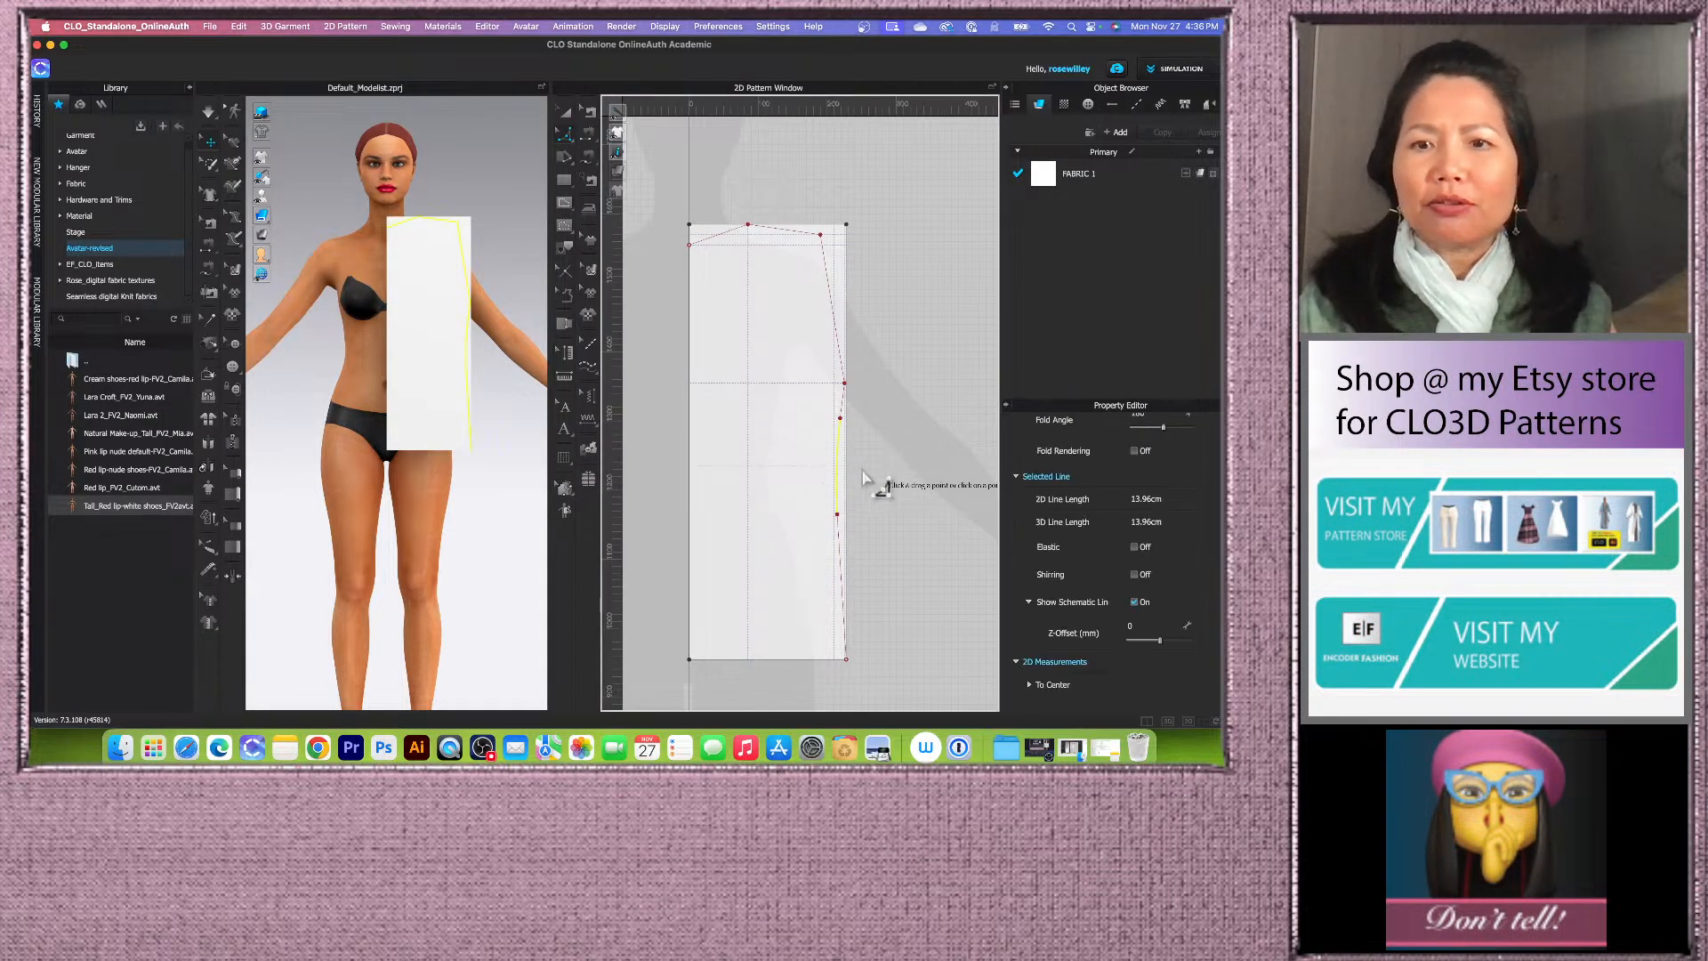
scroll(860, 372, down, 1)
scroll(859, 373, up, 2)
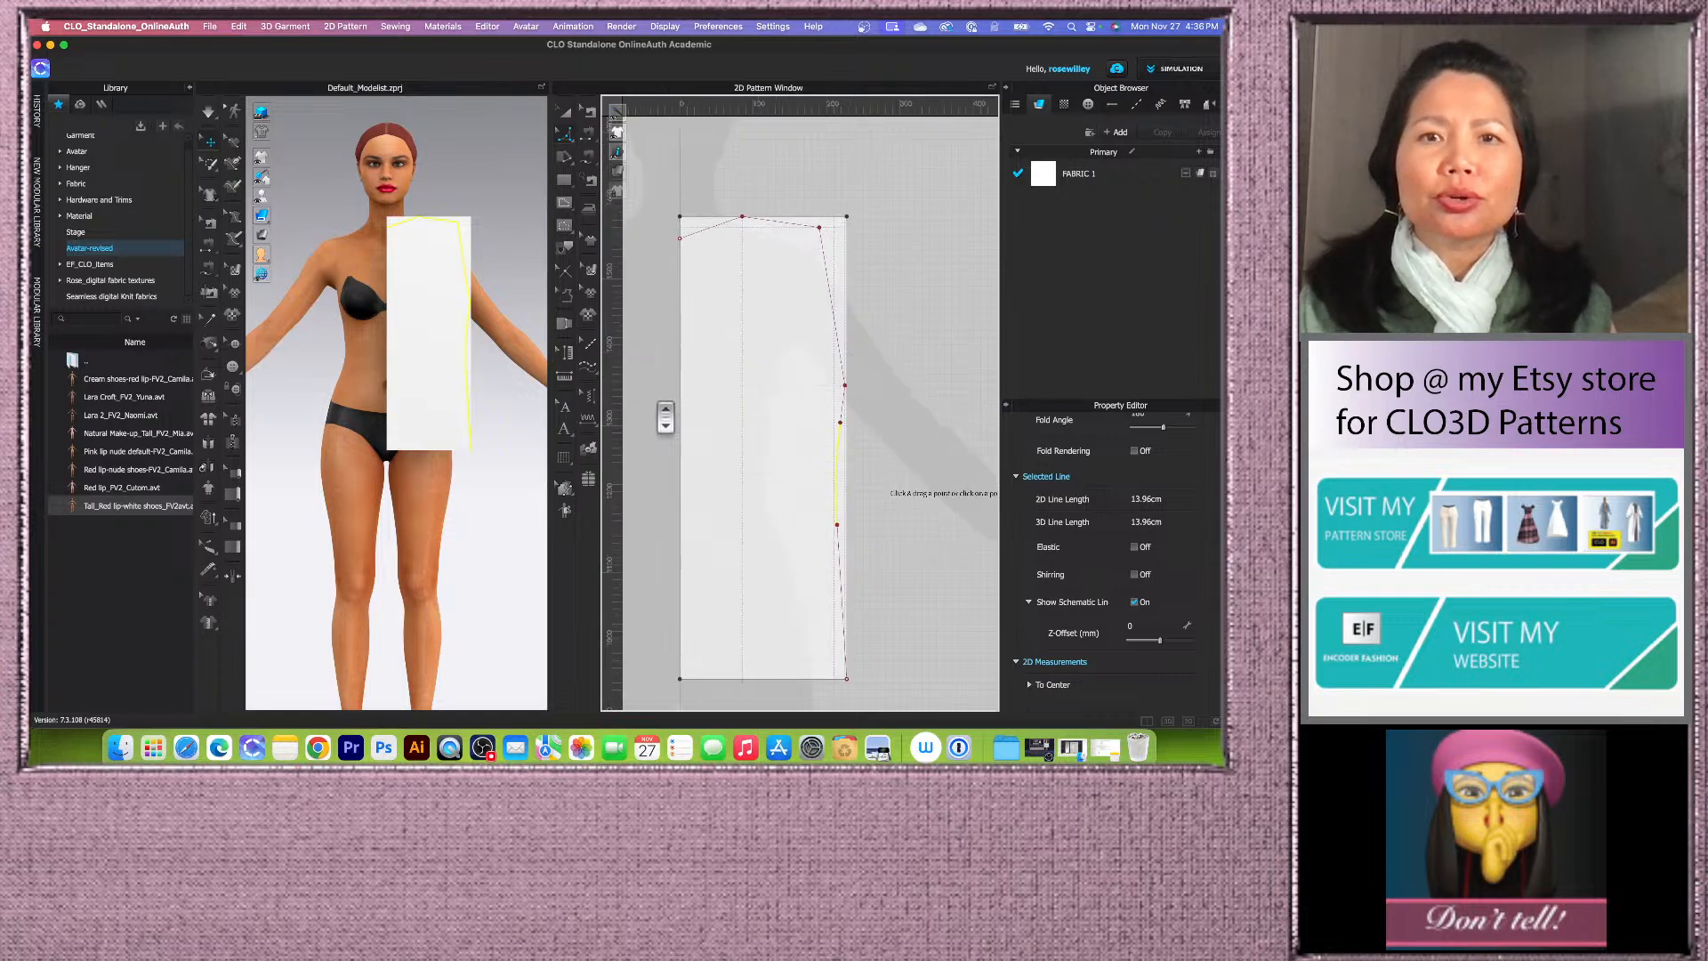
right_click(891, 293)
click(885, 254)
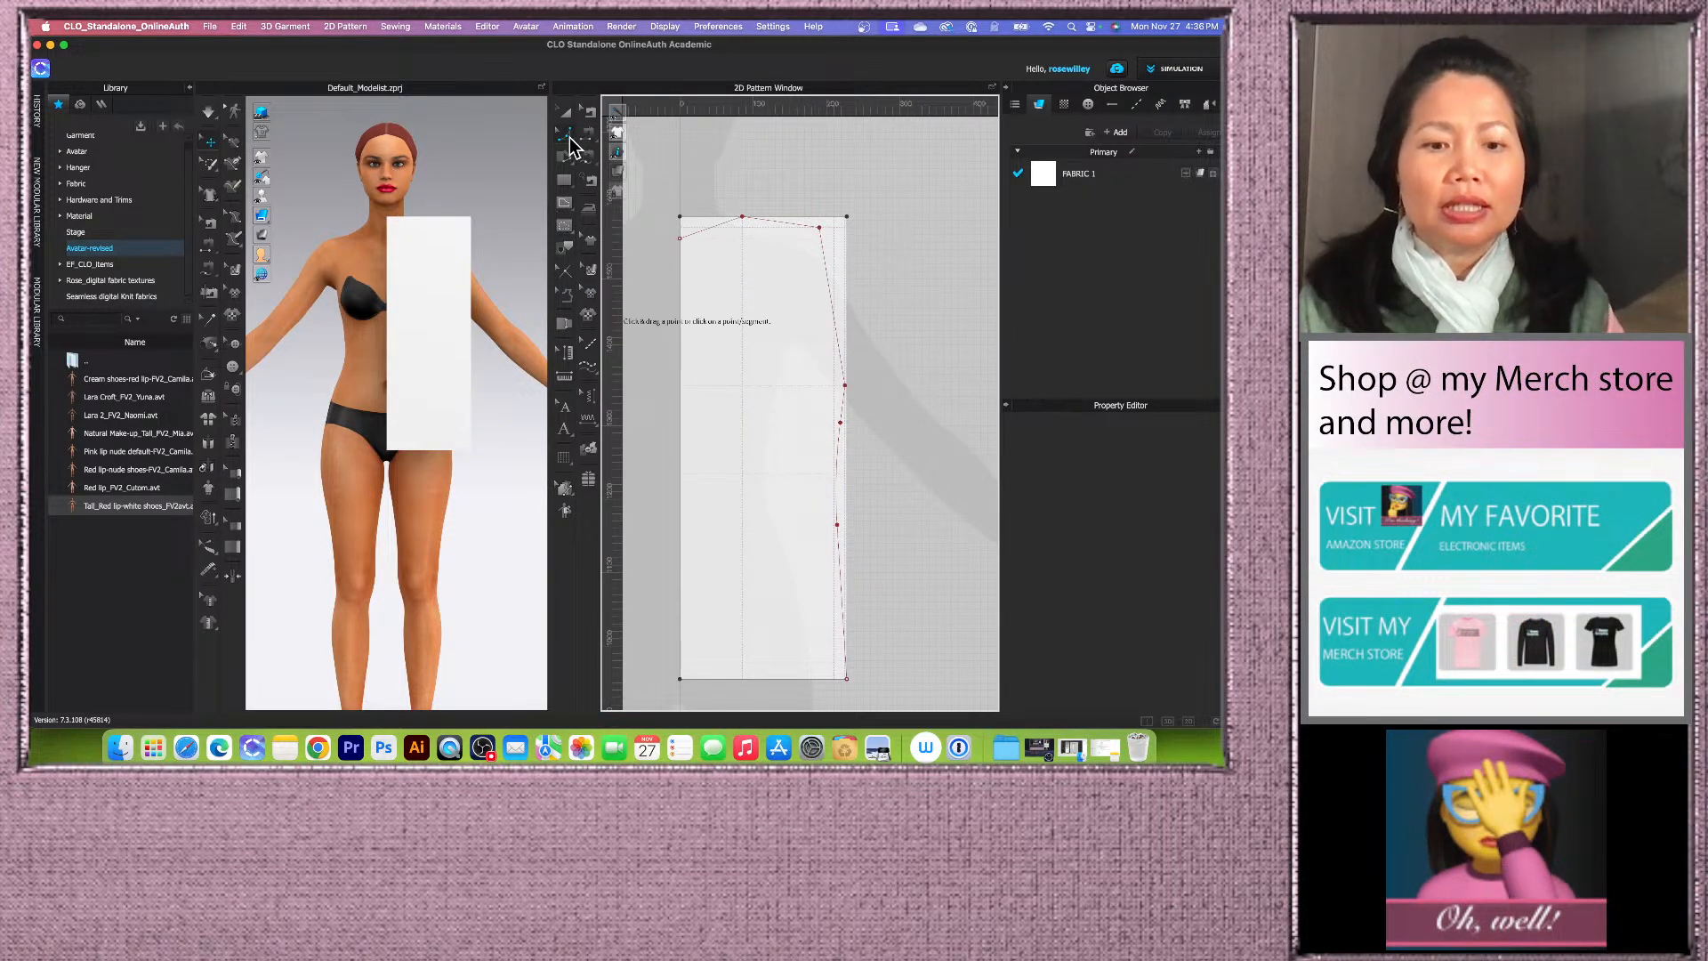
Step: With Edit Curve Point, bend the neckline into a curve between the left edge and the neck point
click(565, 134)
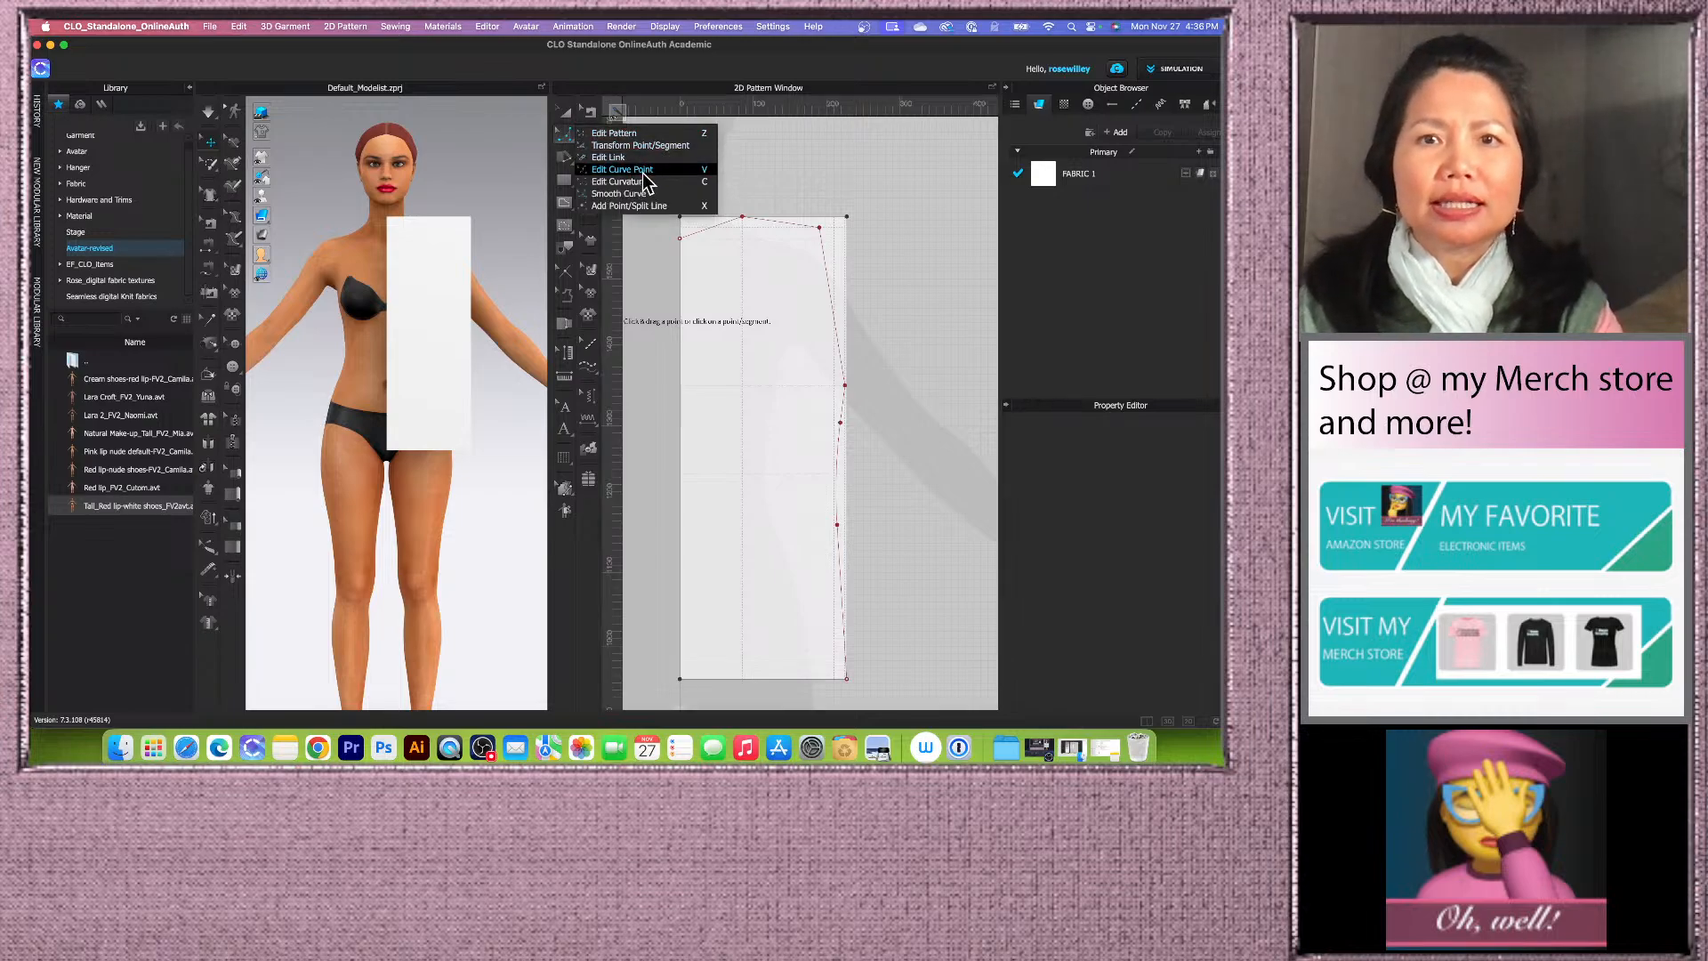
click(688, 171)
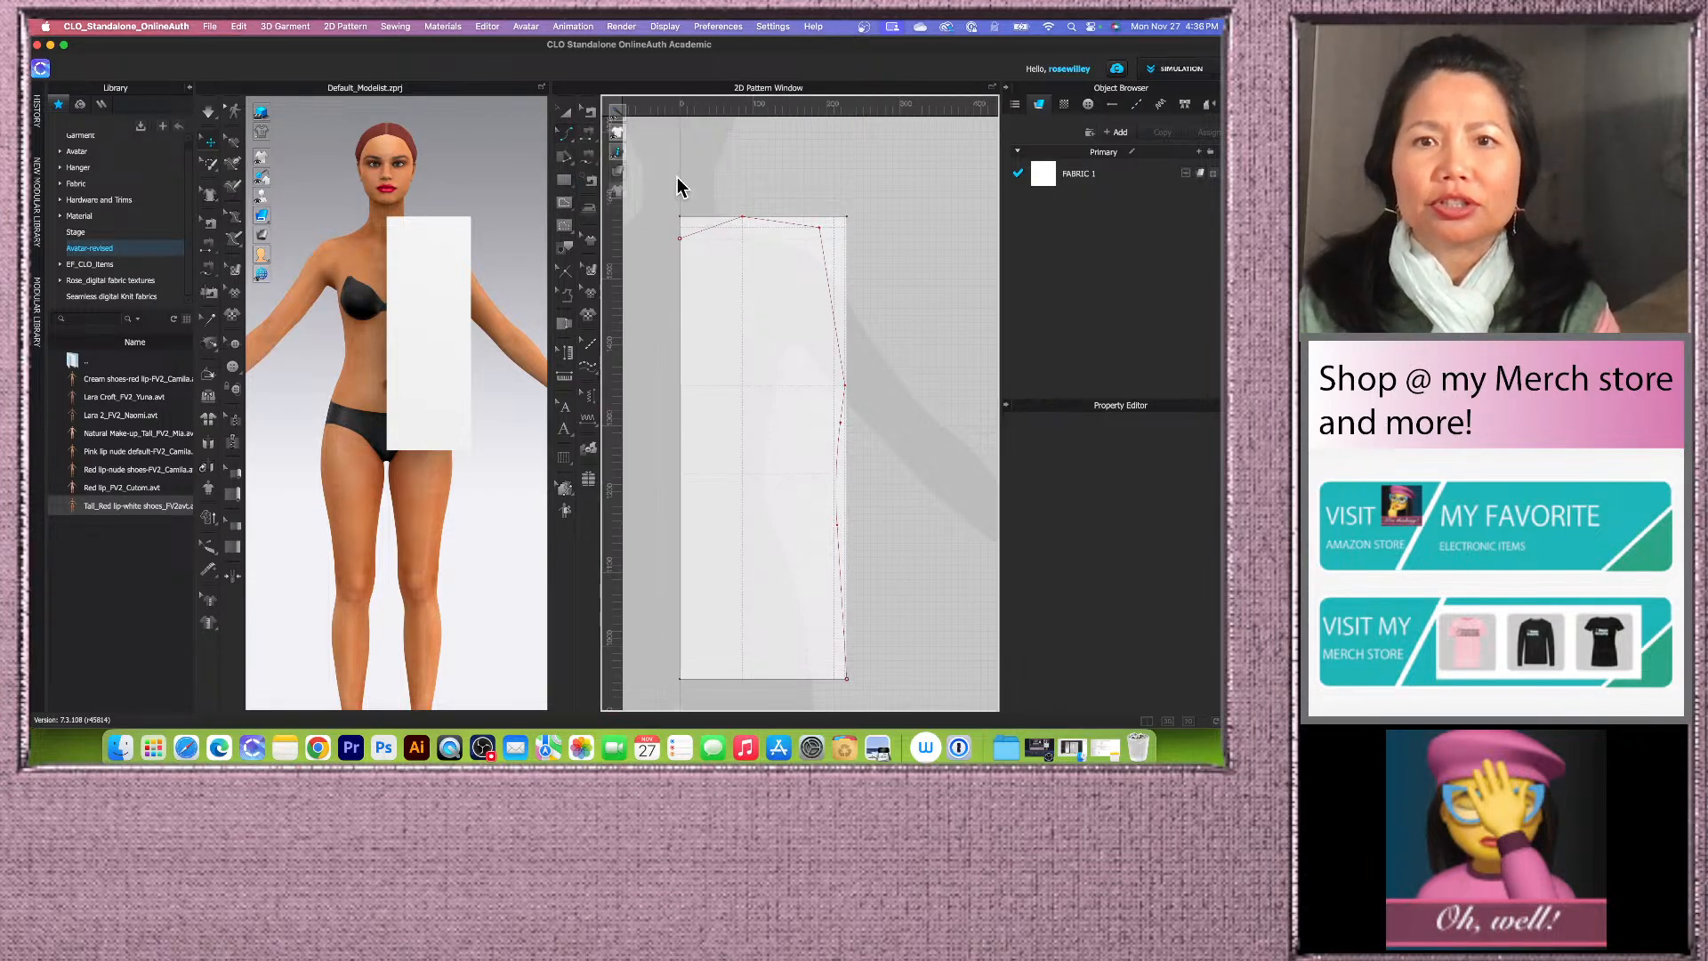
scroll(734, 226, up, 2)
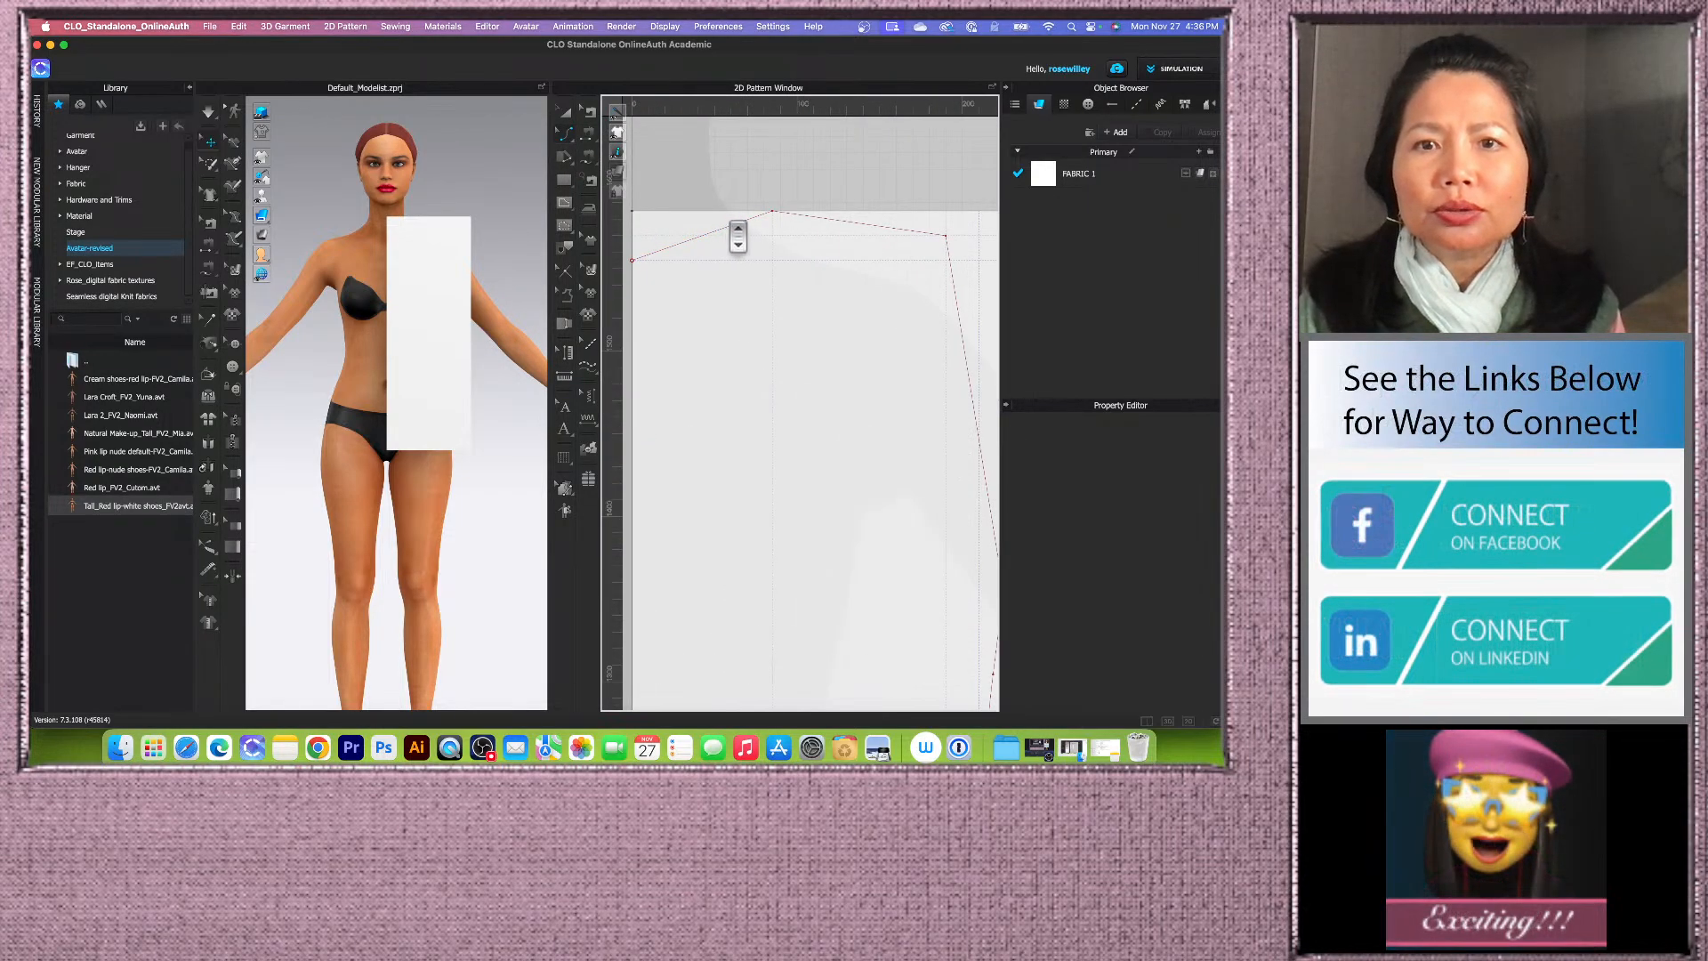
scroll(735, 225, up, 1)
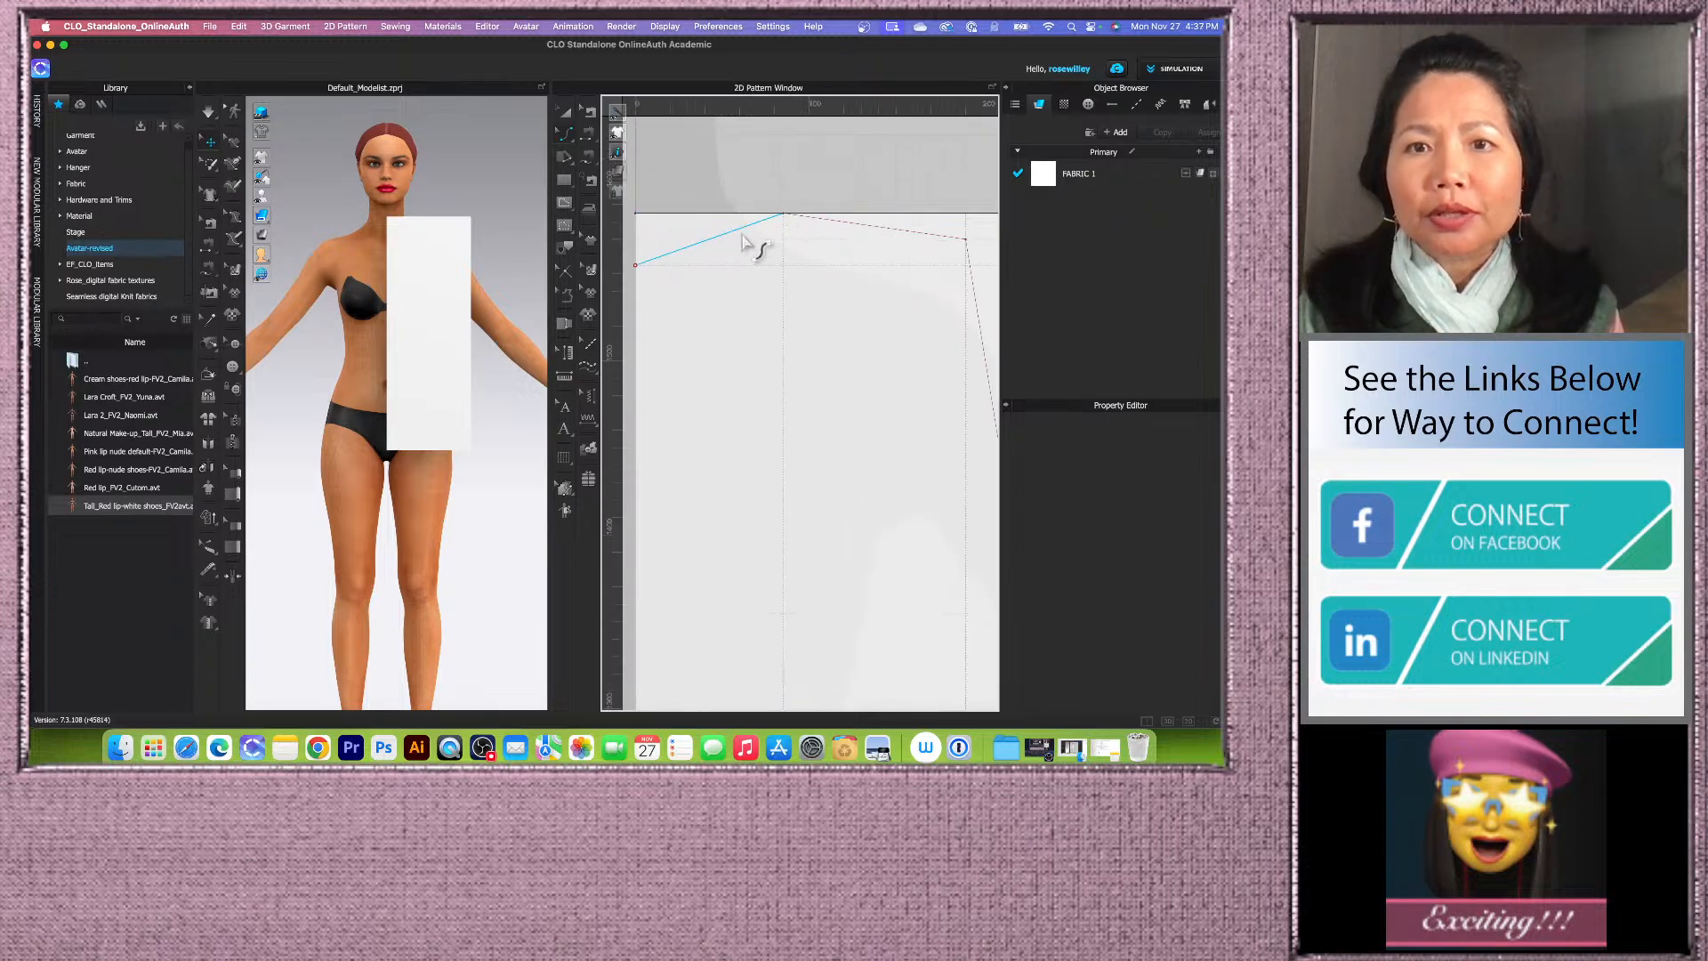
drag(743, 238, 753, 248)
Step: Refine the neckline curve by adjusting its curve point near the neck point
scroll(705, 252, down, 2)
scroll(683, 265, up, 5)
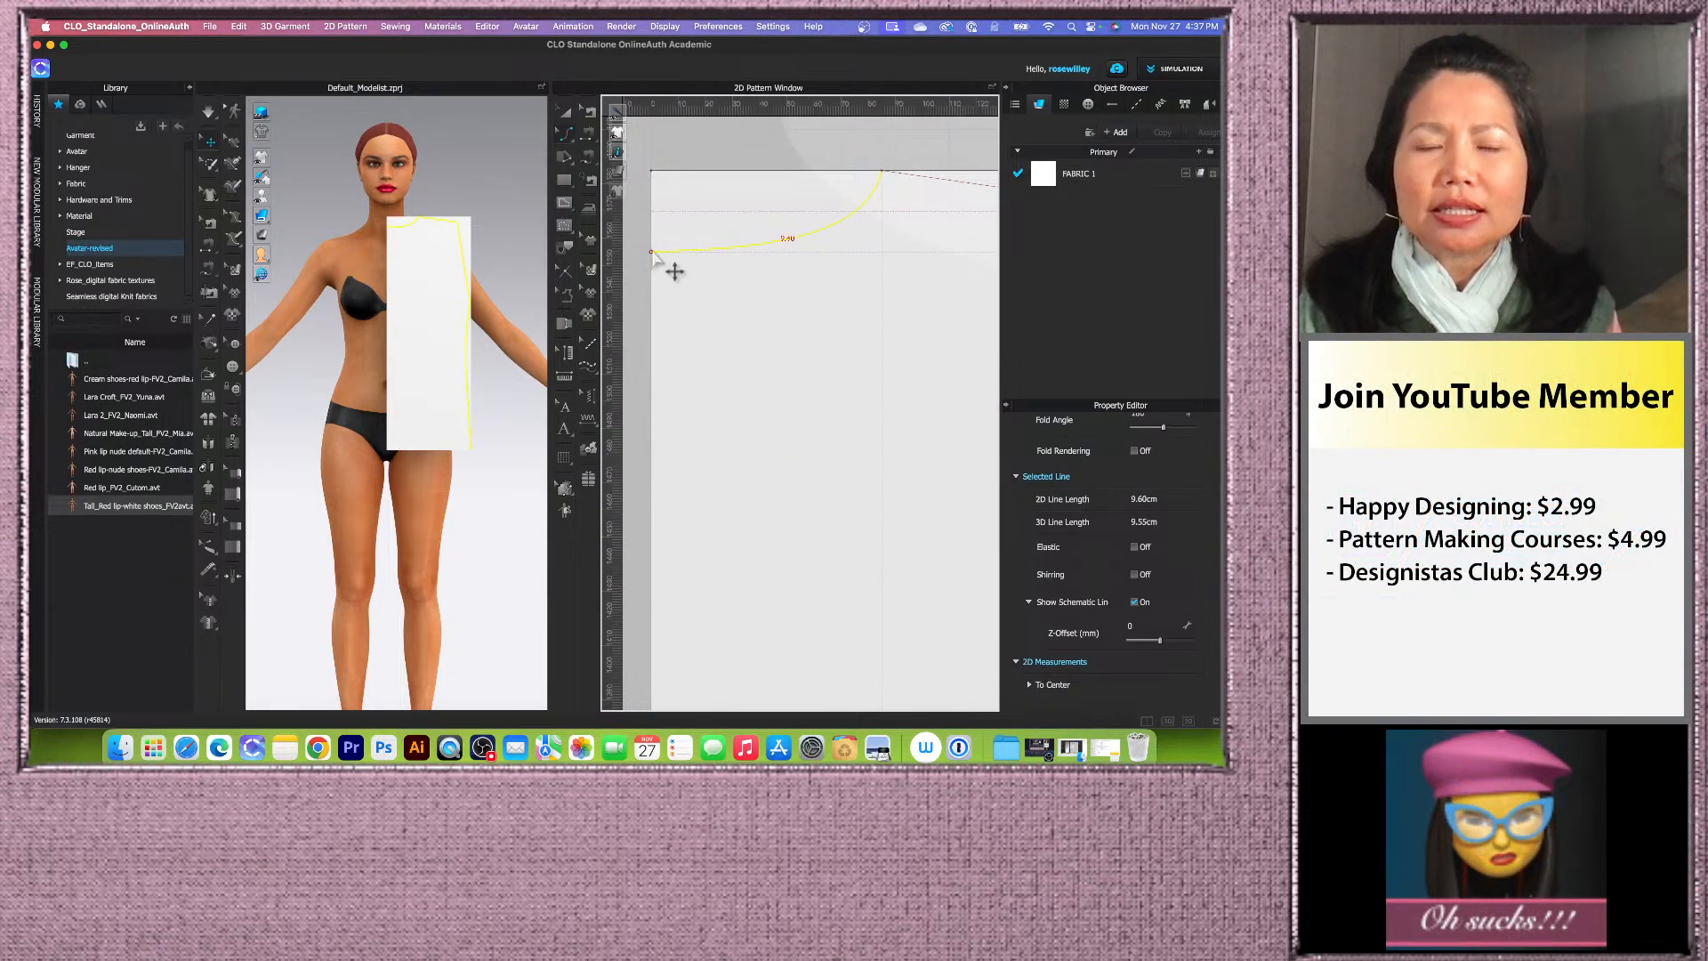
scroll(666, 265, down, 4)
scroll(765, 247, up, 3)
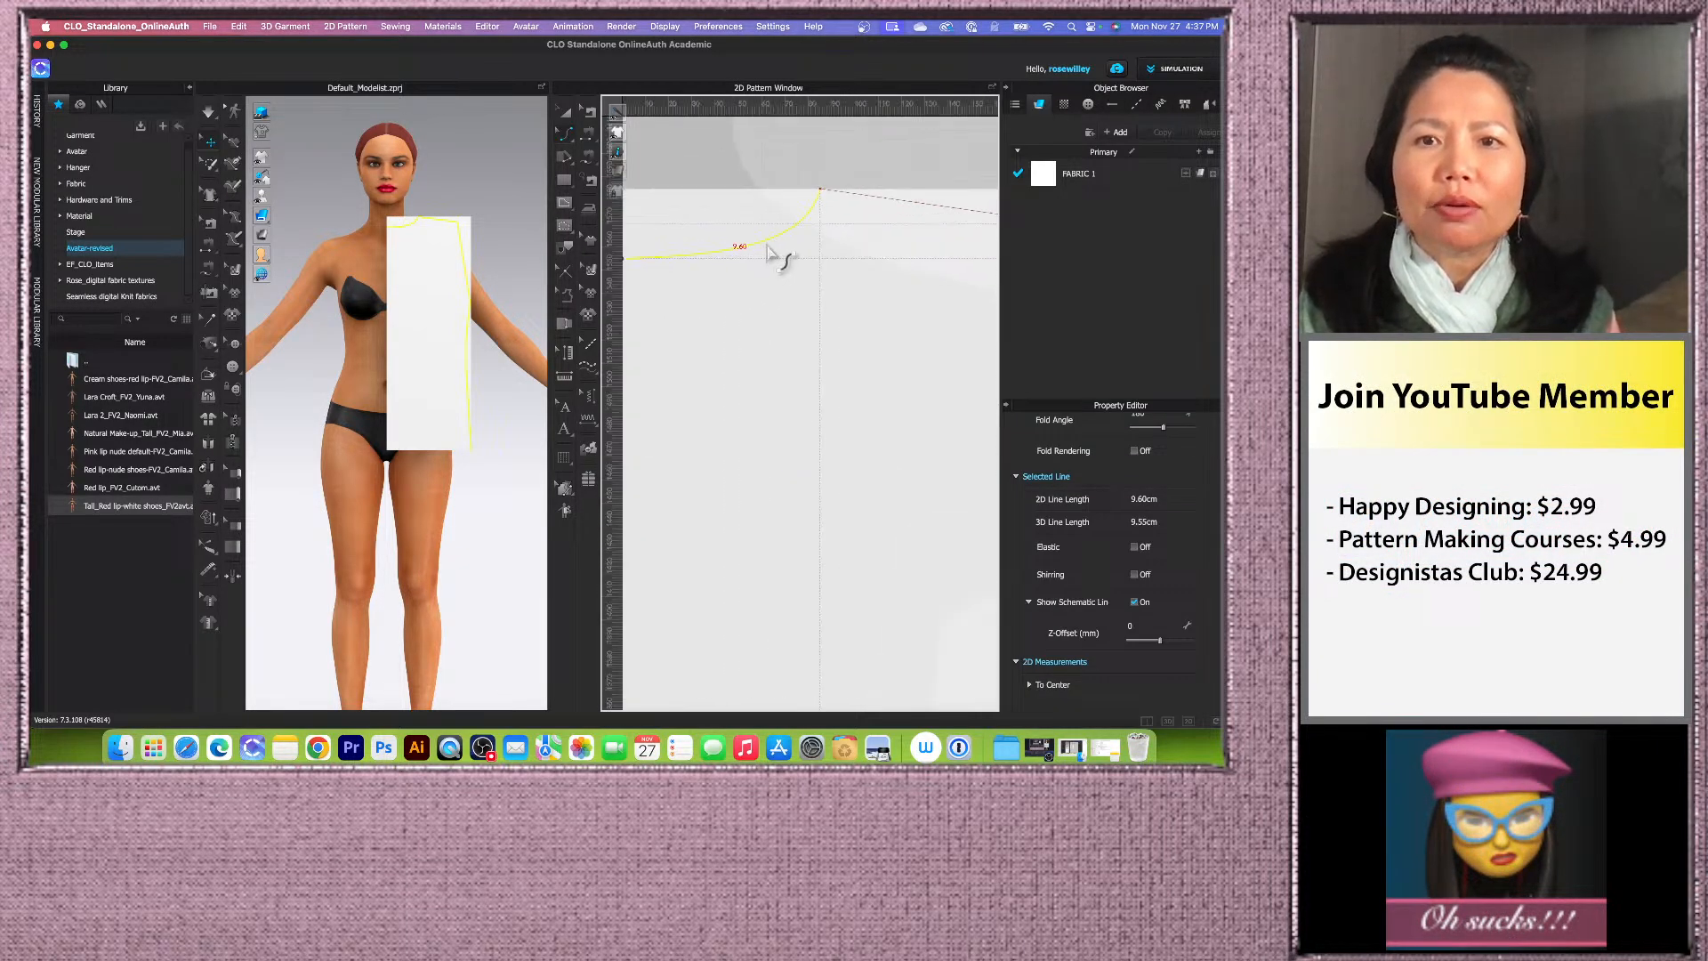
drag(775, 238, 776, 238)
scroll(772, 244, down, 5)
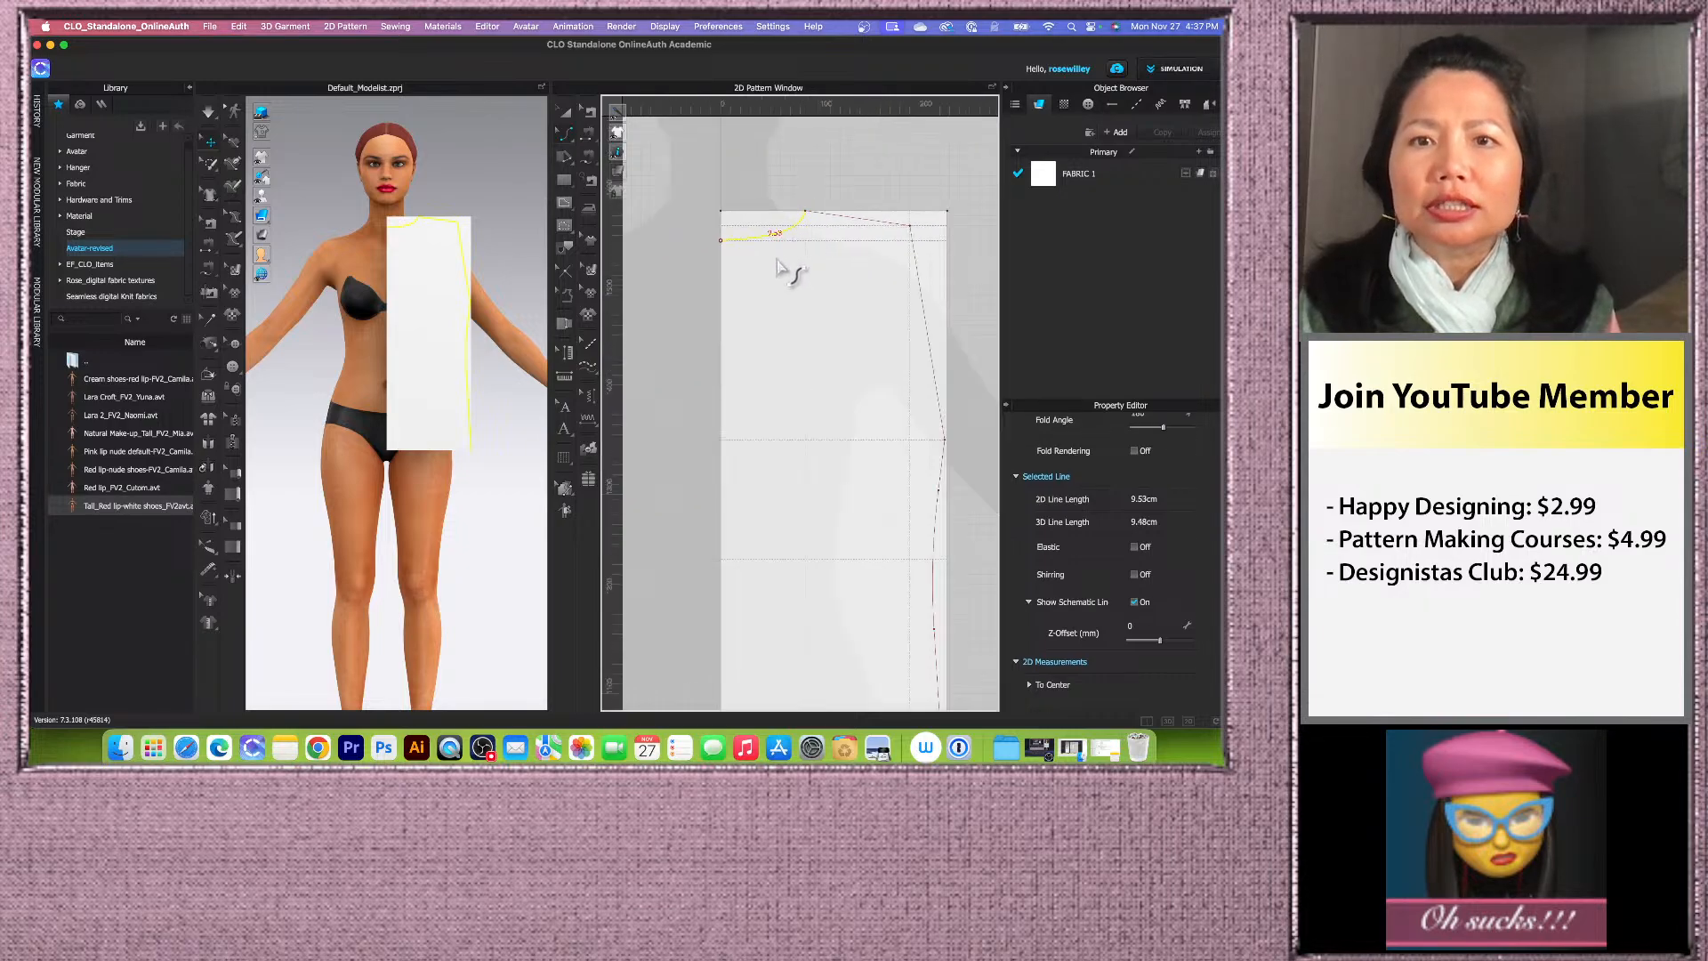
scroll(804, 232, up, 5)
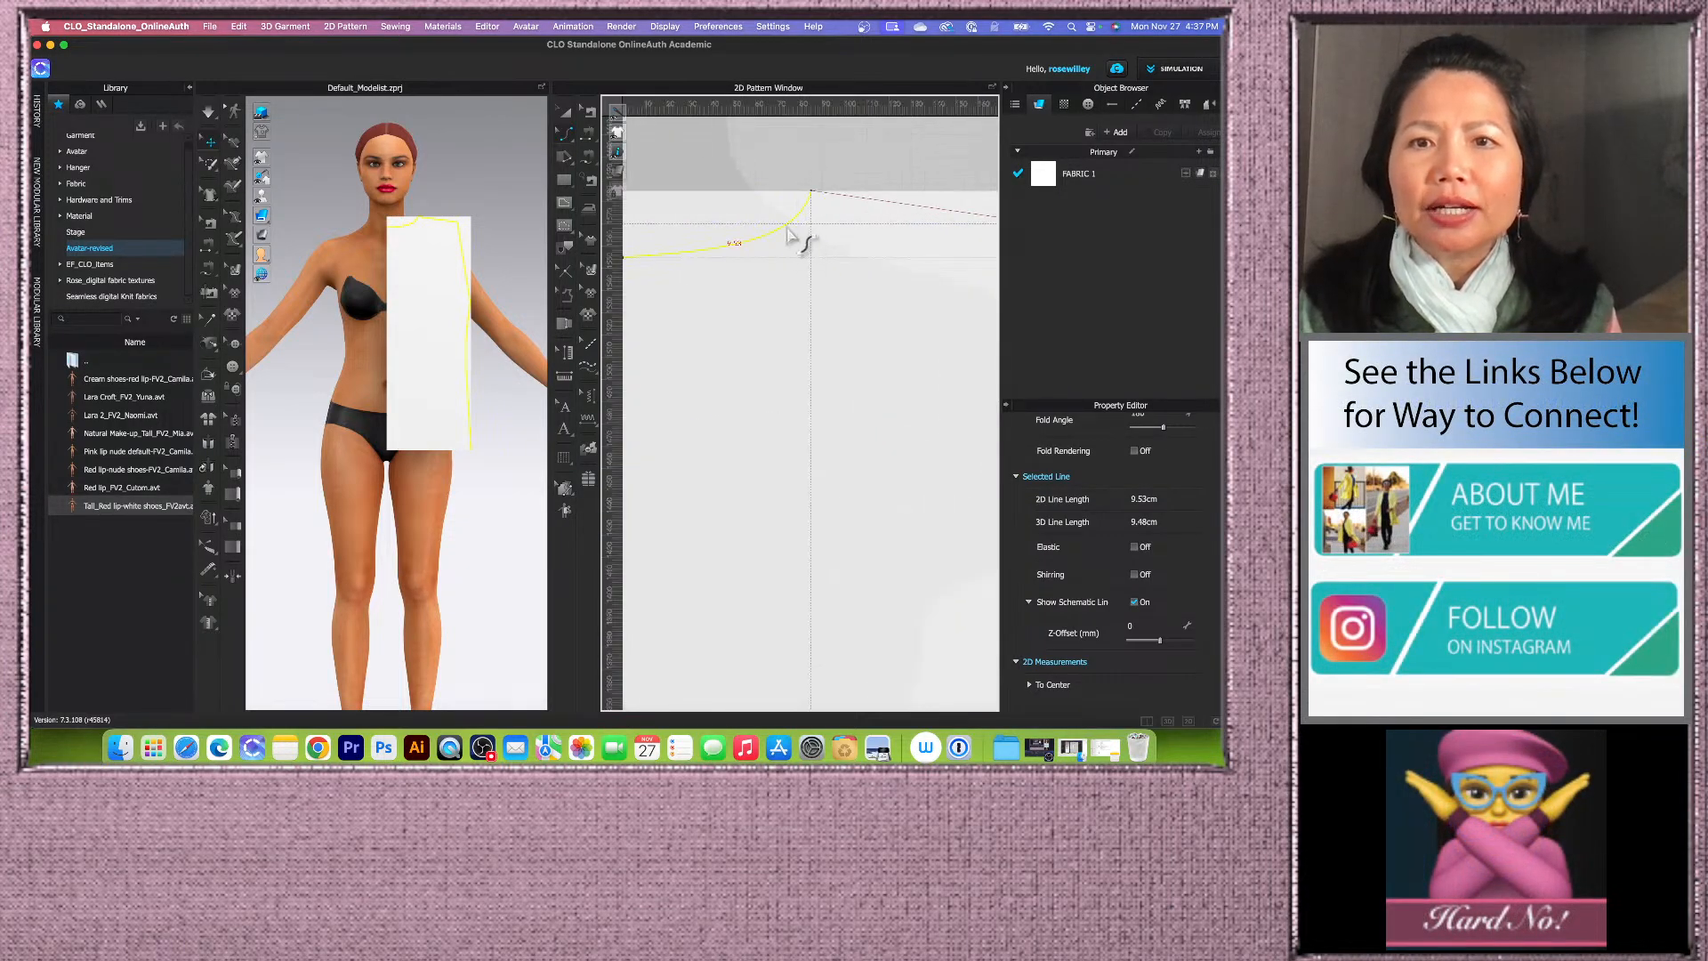
drag(785, 229, 787, 235)
Step: Curve the armhole inward between the shoulder point and the chest guide
scroll(783, 237, down, 4)
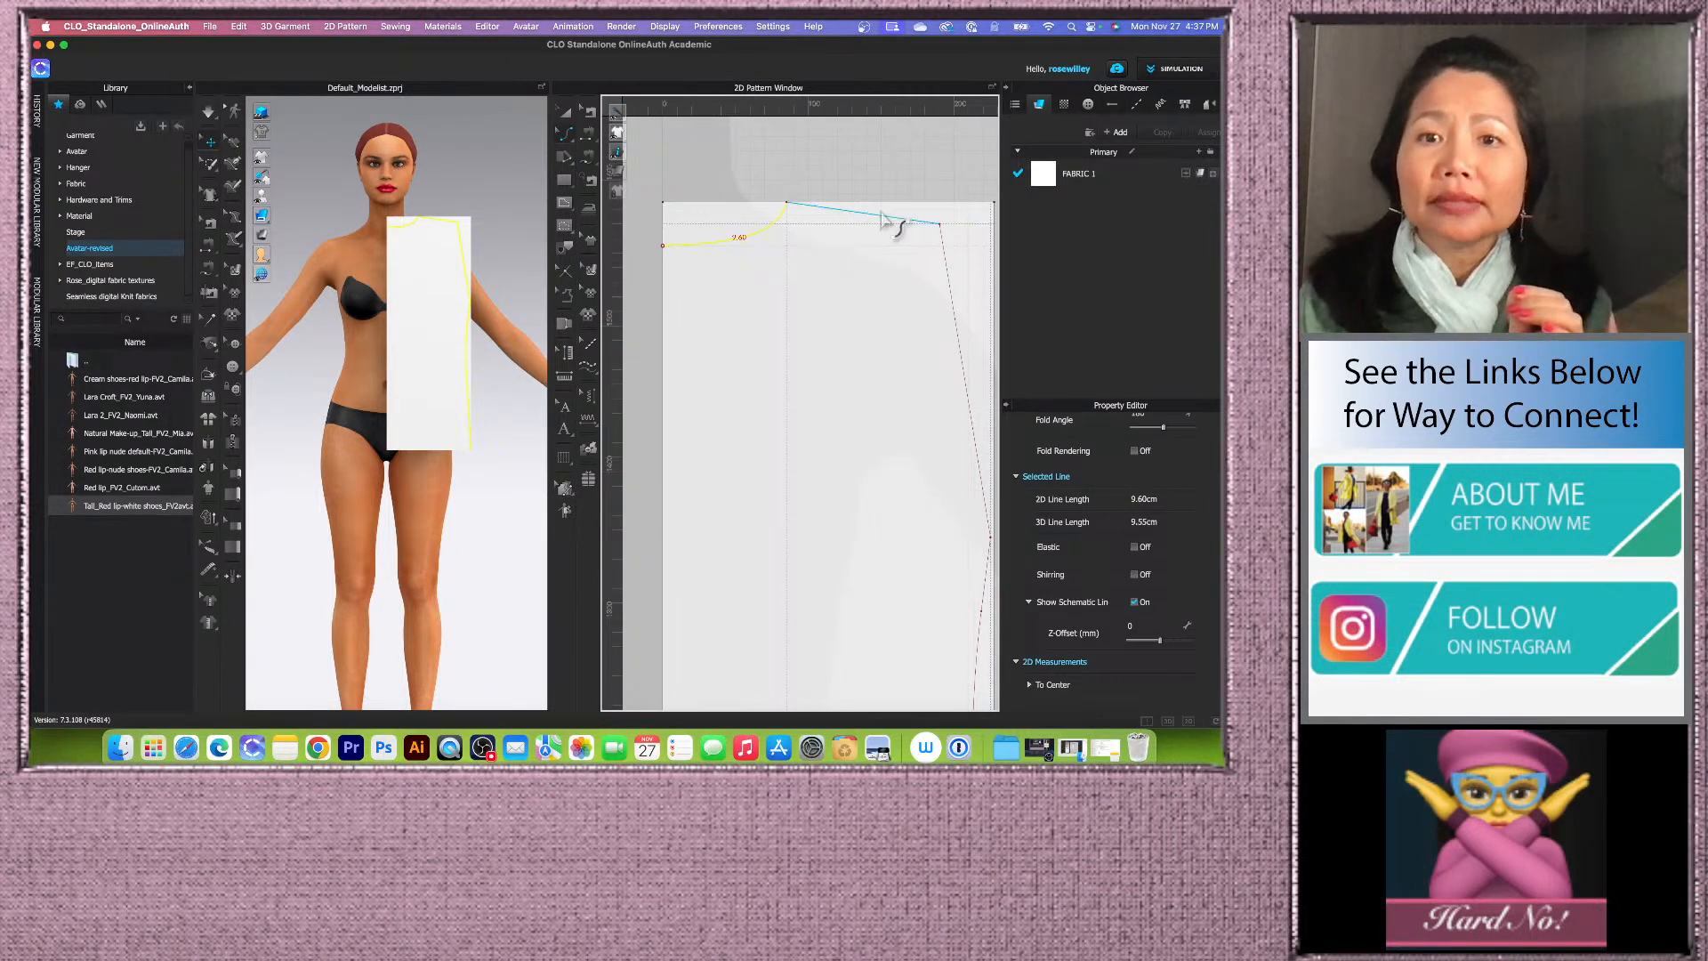
scroll(785, 344, down, 3)
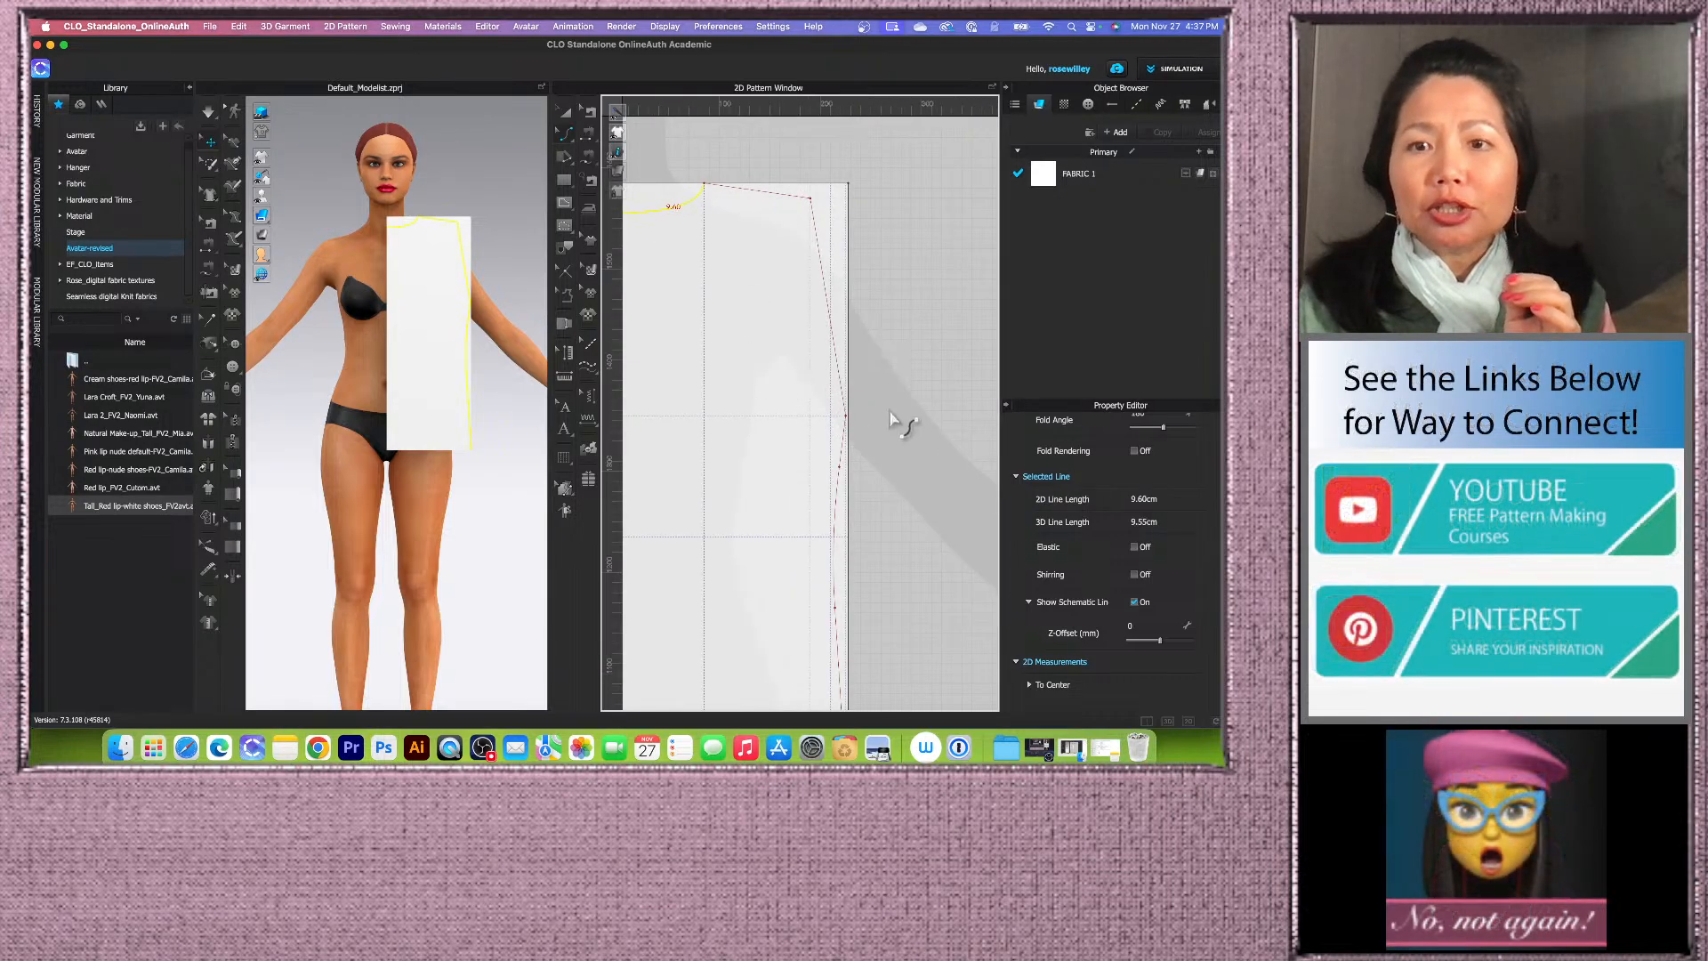
drag(839, 378, 813, 396)
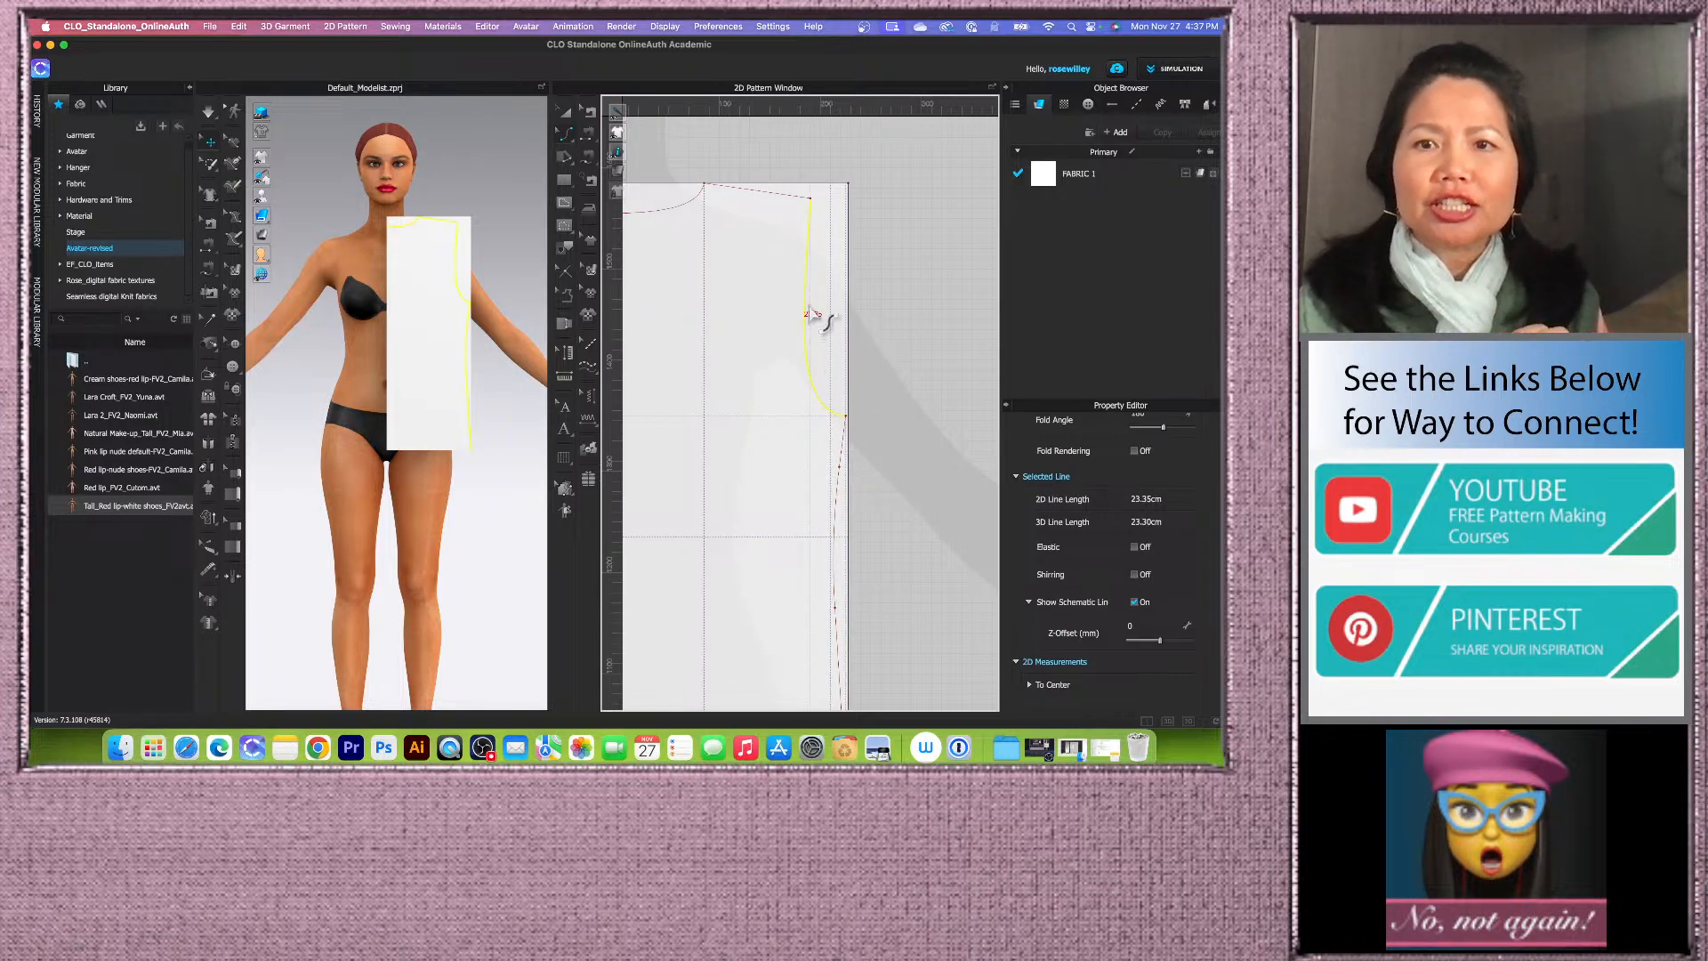
scroll(810, 327, up, 3)
right_click(934, 306)
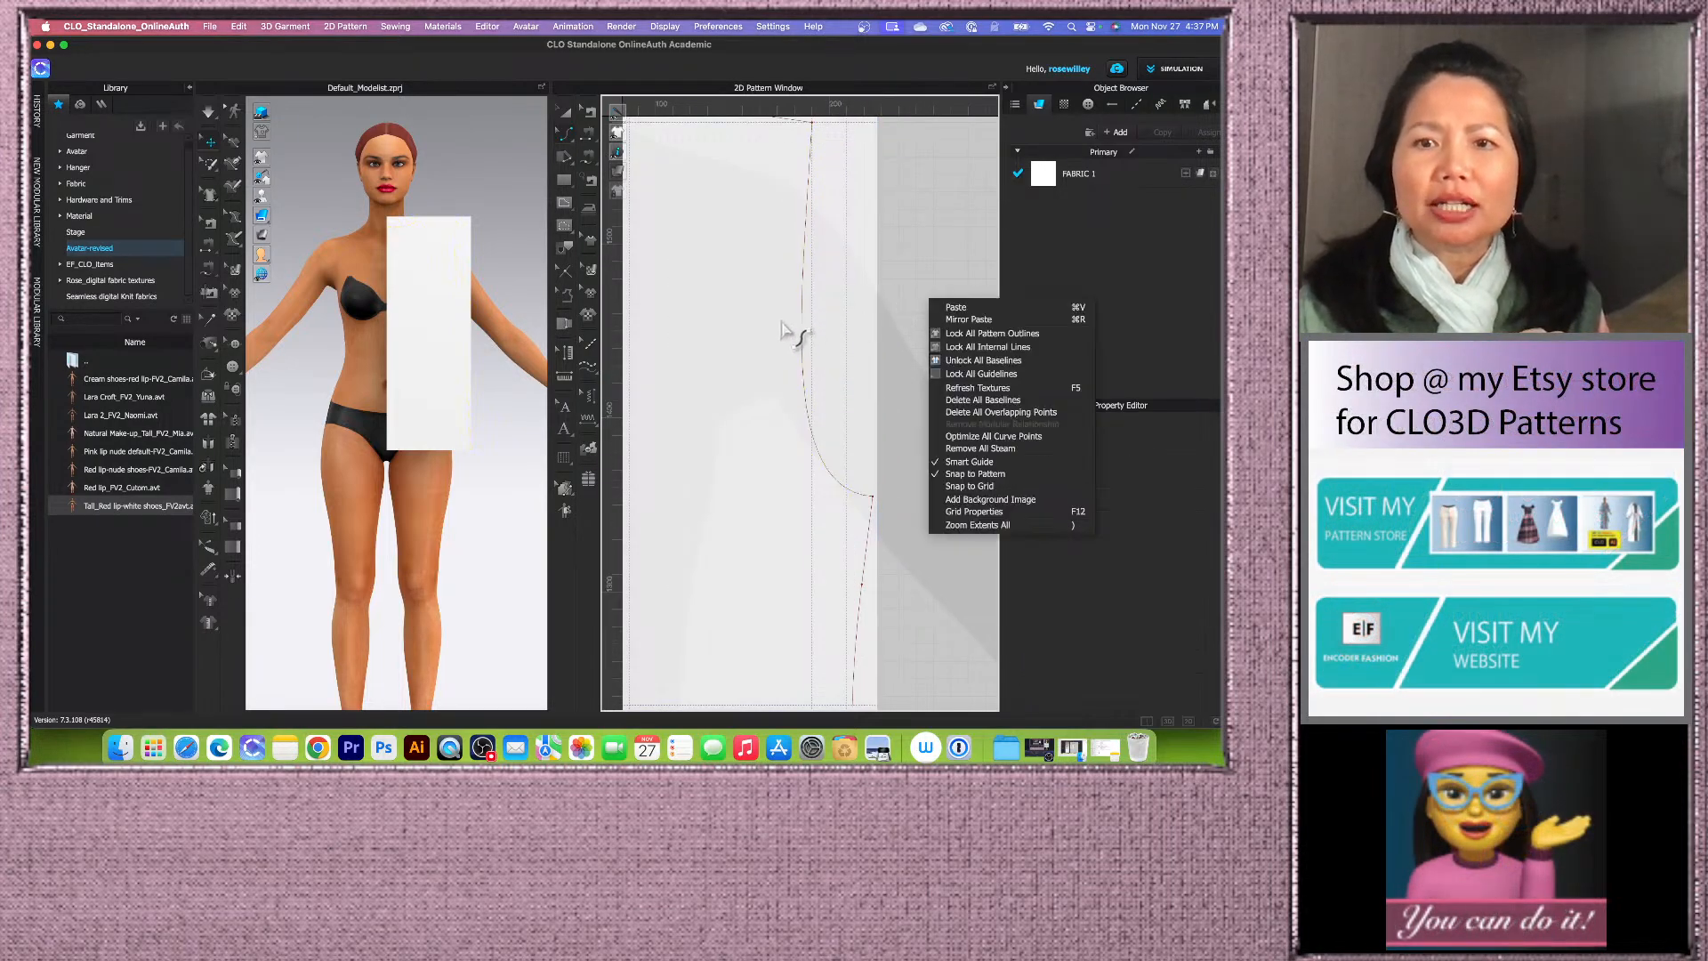
click(835, 351)
scroll(773, 370, down, 5)
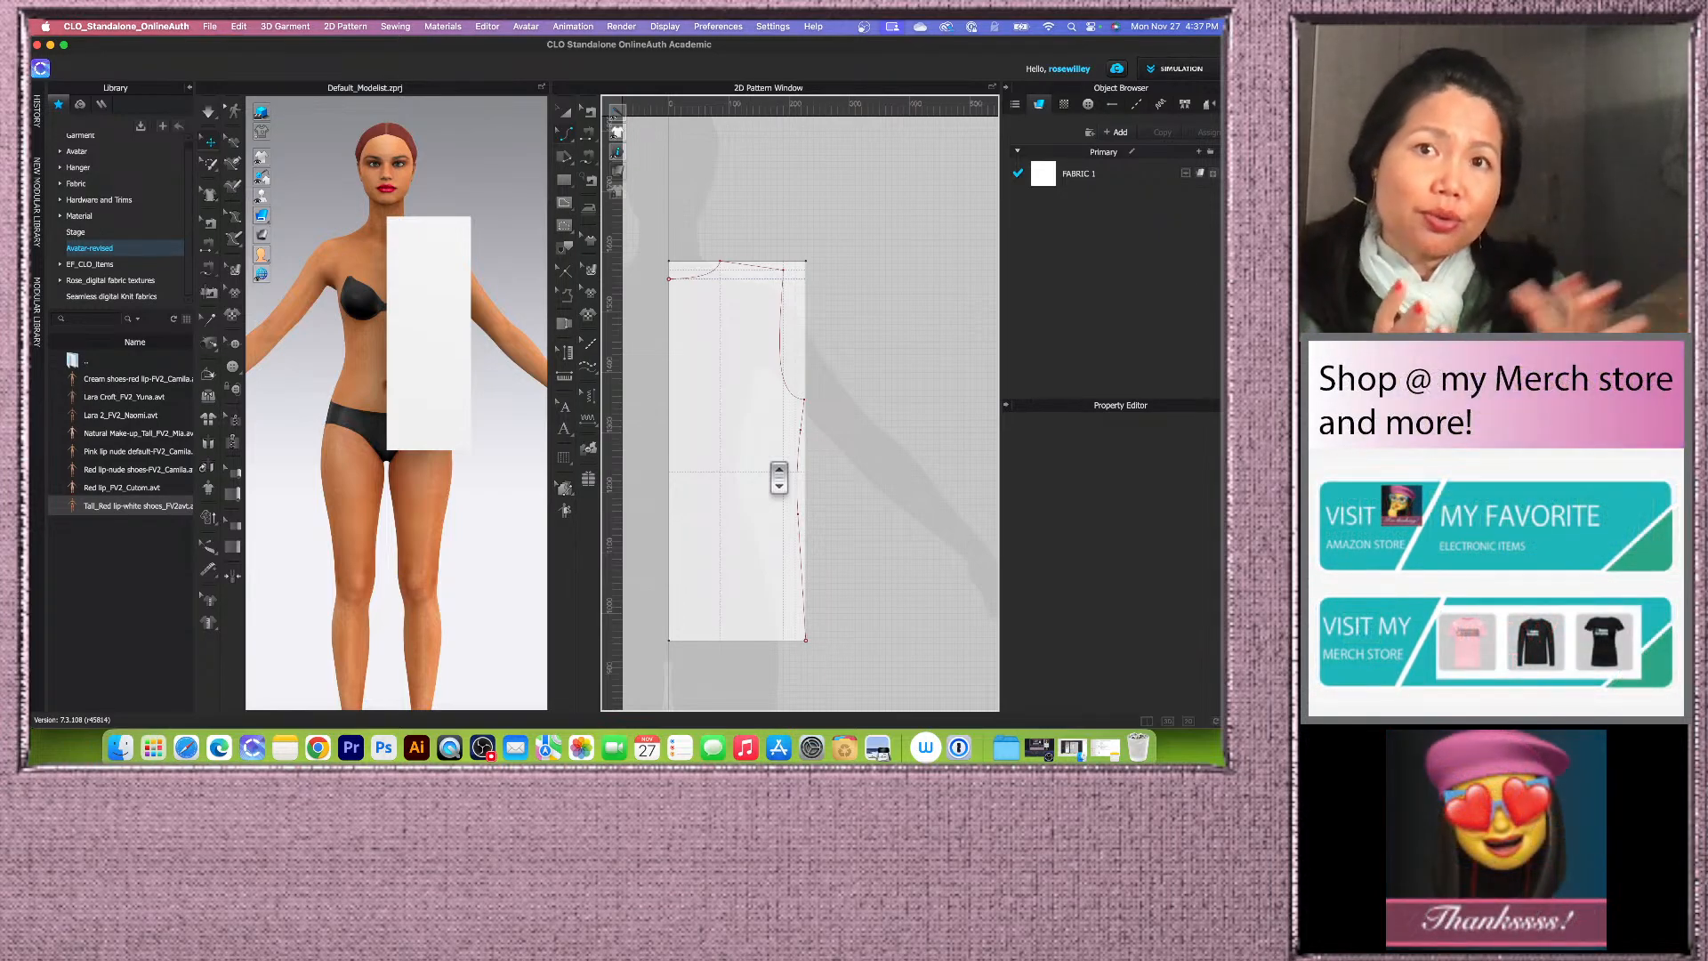
scroll(804, 374, up, 3)
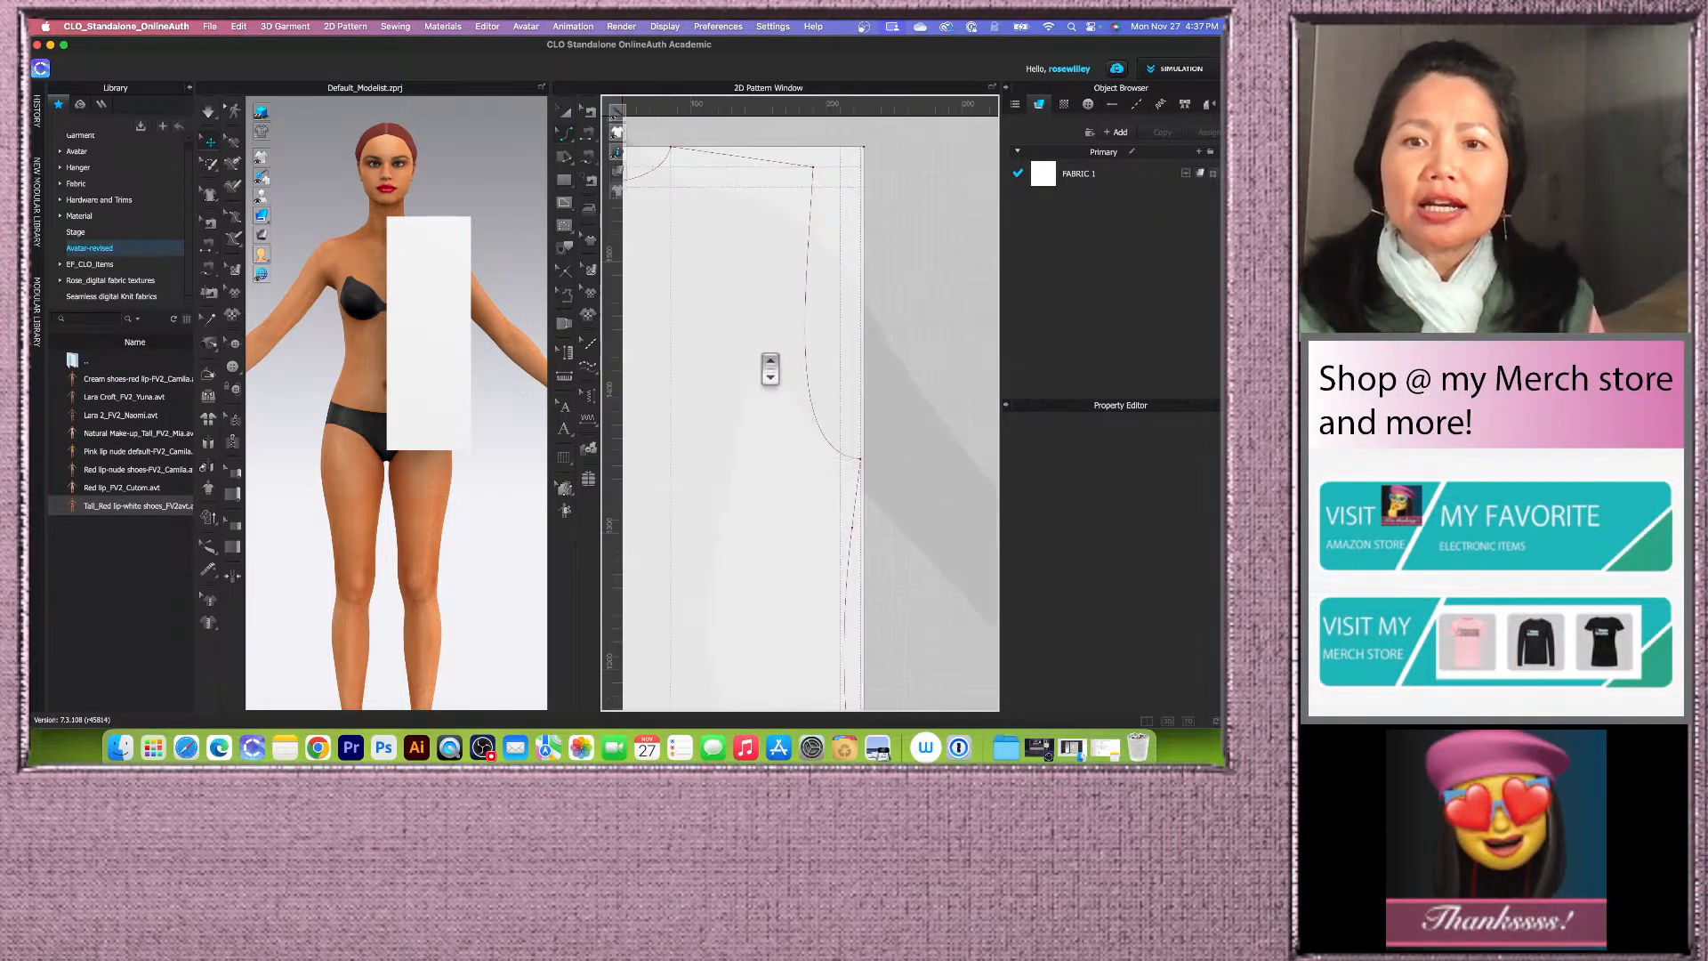
scroll(812, 338, down, 5)
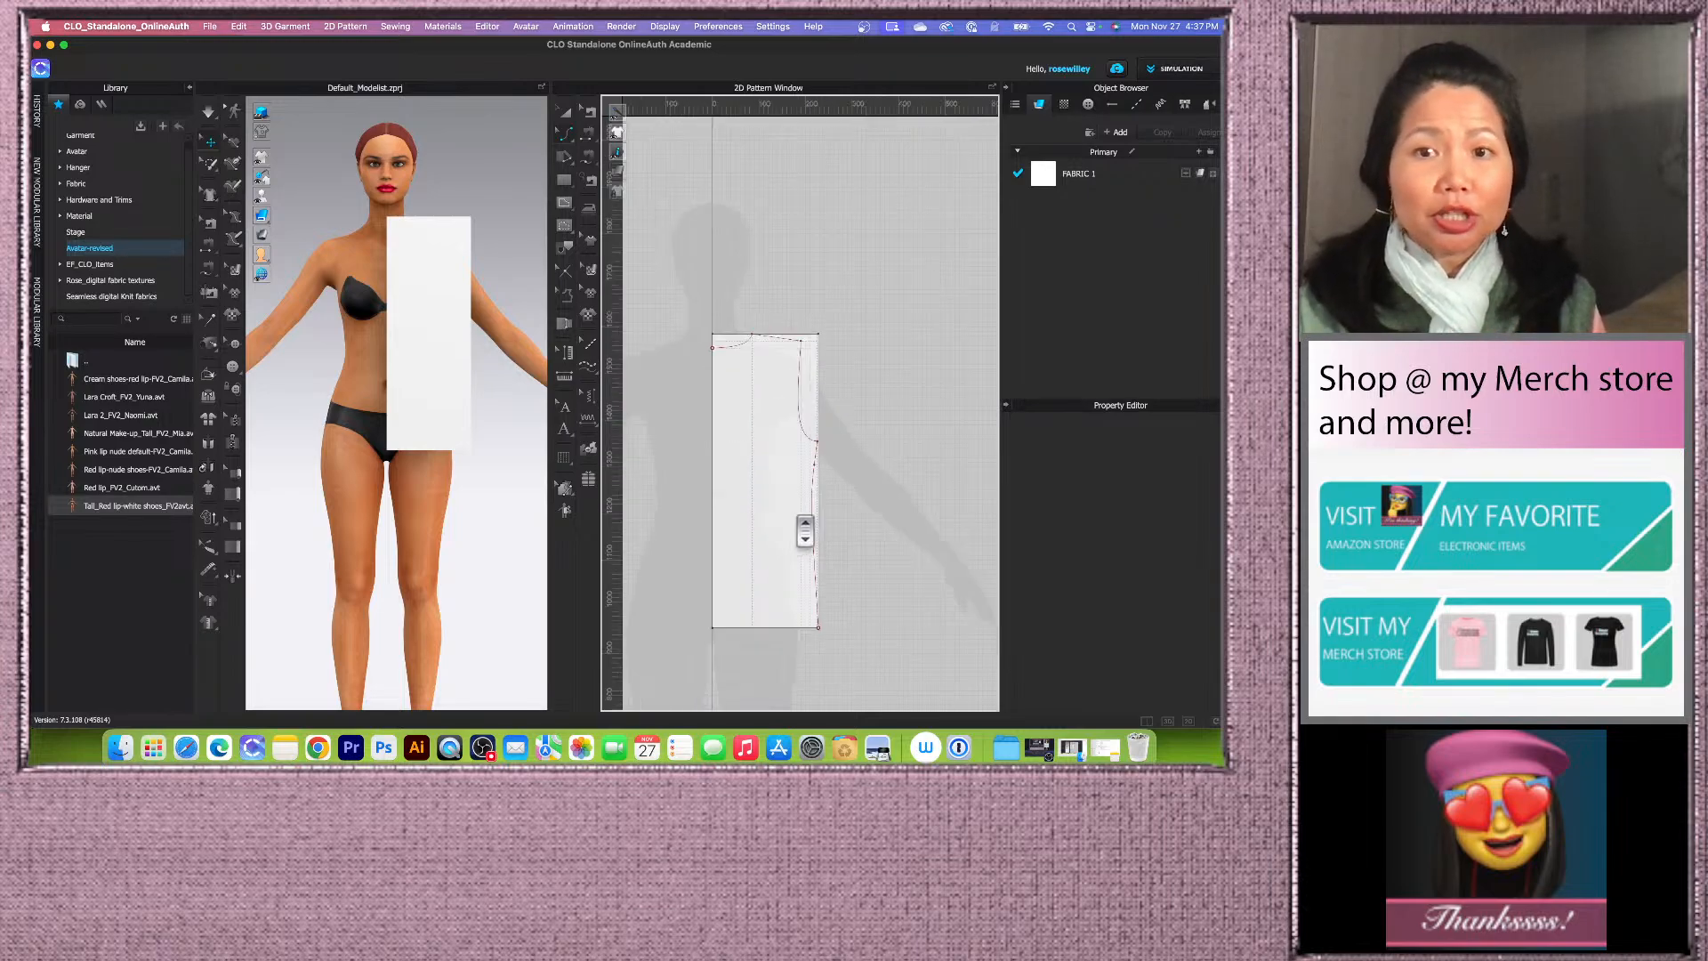
scroll(797, 524, up, 2)
scroll(781, 579, up, 2)
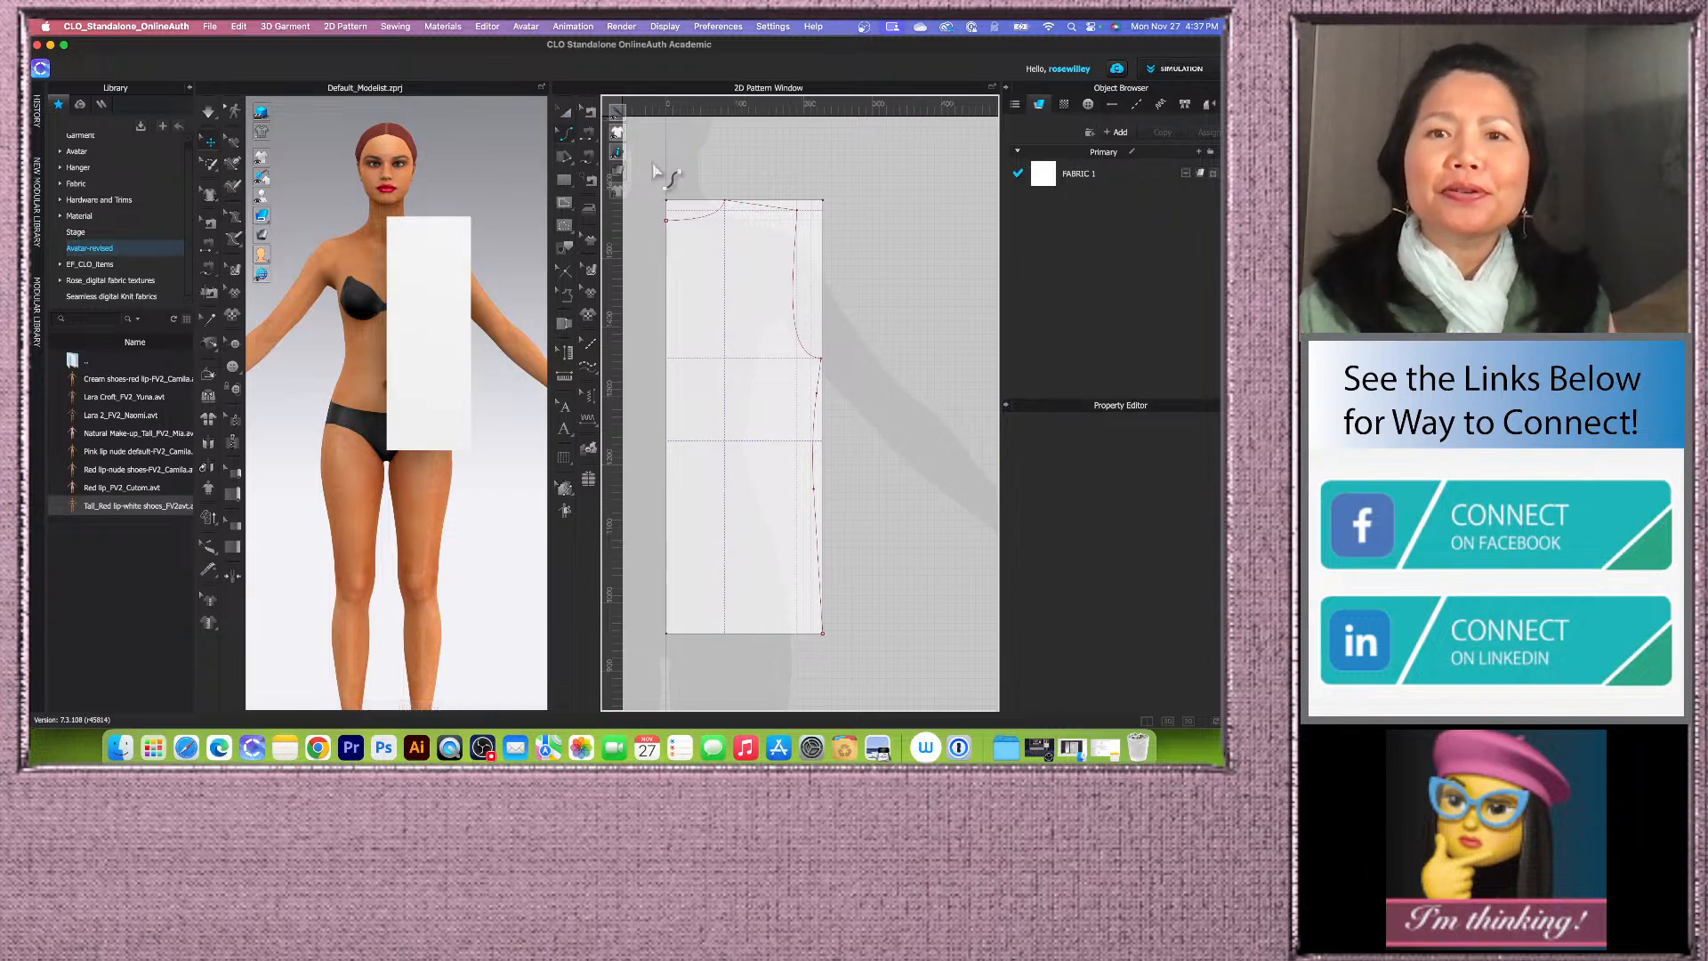
scroll(832, 188, up, 1)
scroll(727, 186, up, 2)
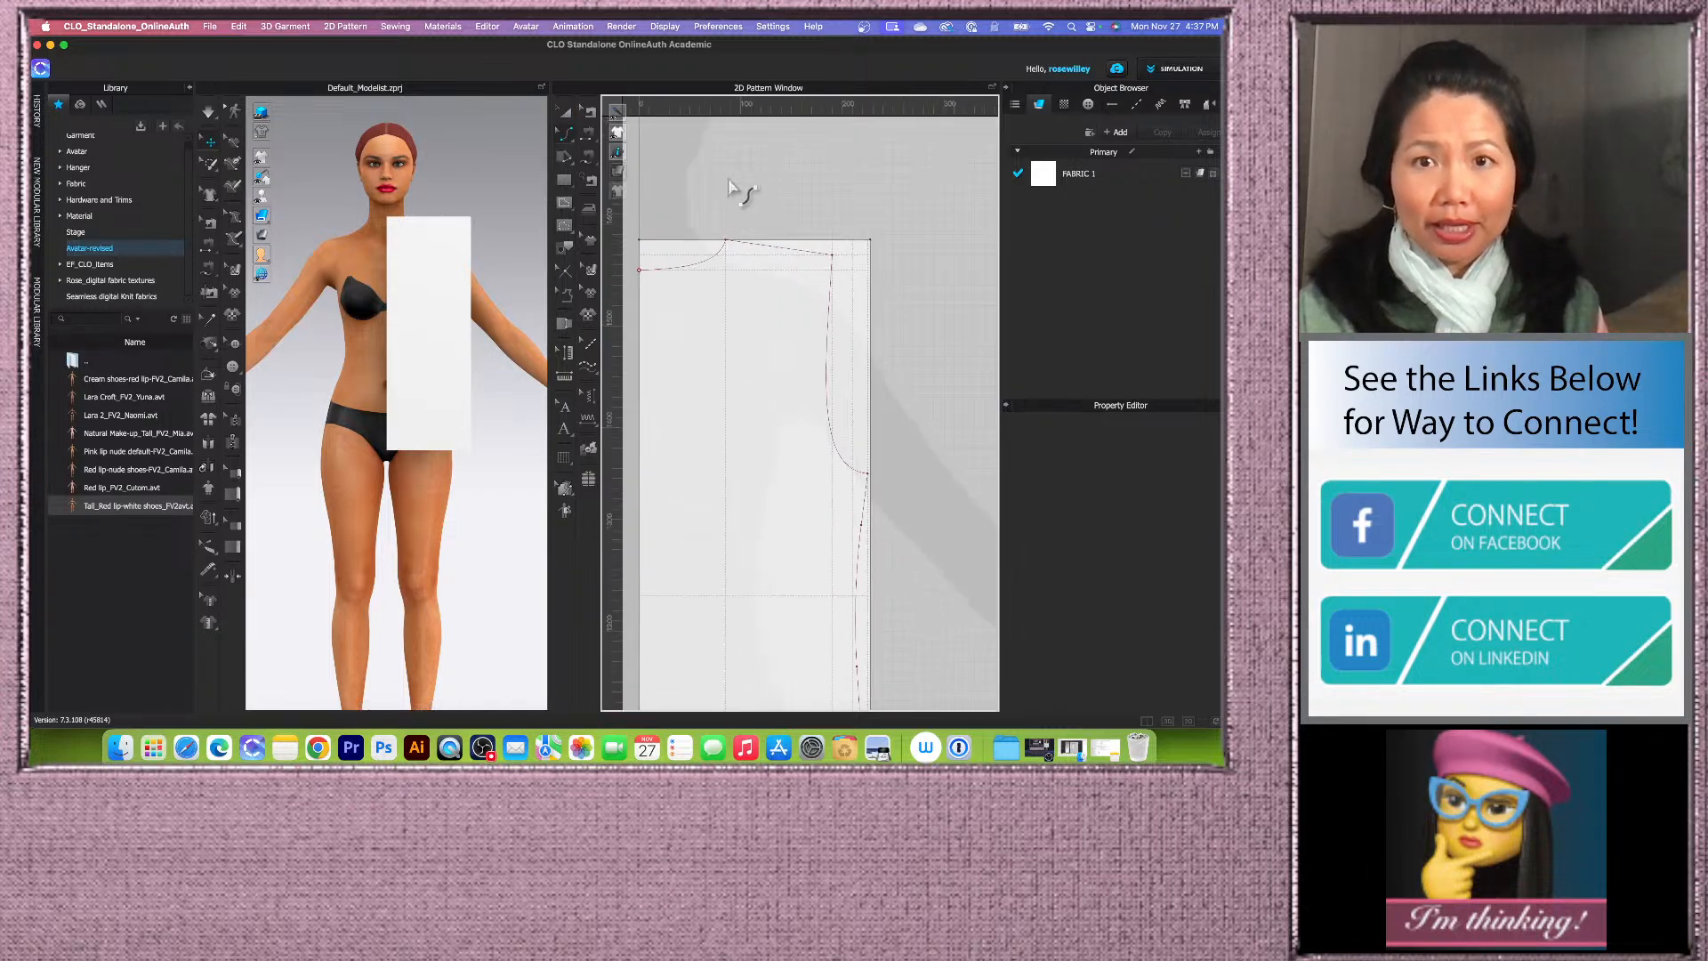
Step: With Edit Pattern, open Offset as Internal Line for the shoulder line and set the number of offsets to 2
click(568, 134)
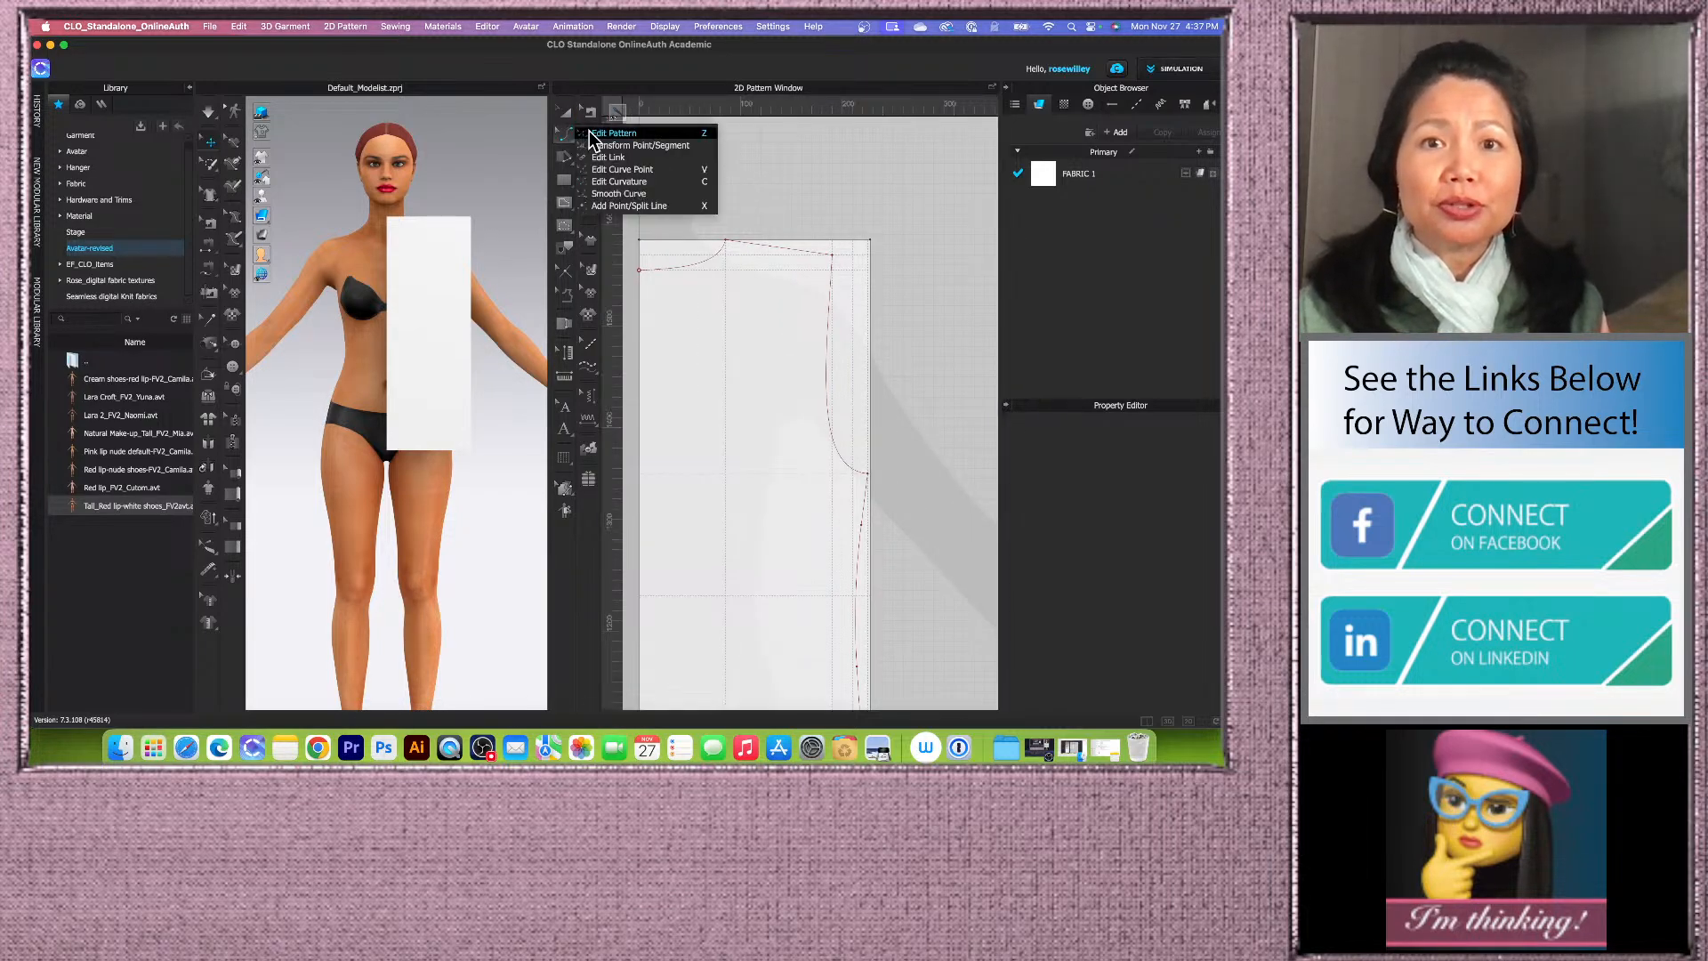
click(592, 134)
scroll(730, 229, up, 2)
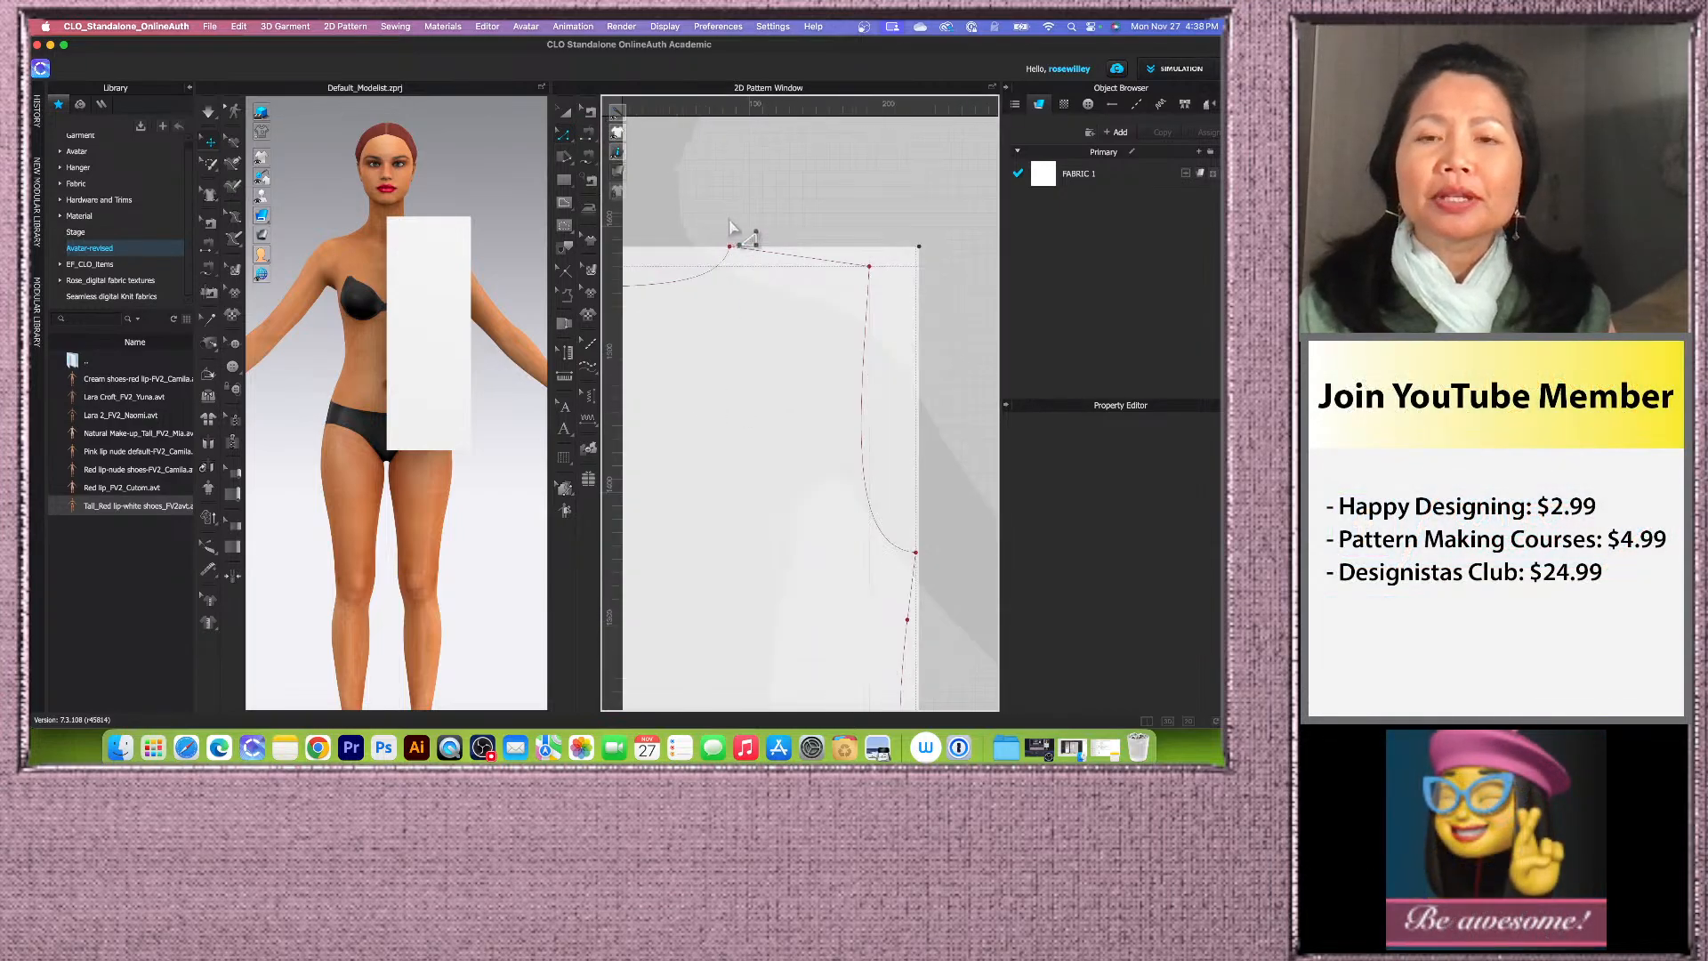
scroll(729, 223, up, 1)
scroll(793, 232, down, 2)
scroll(793, 251, up, 2)
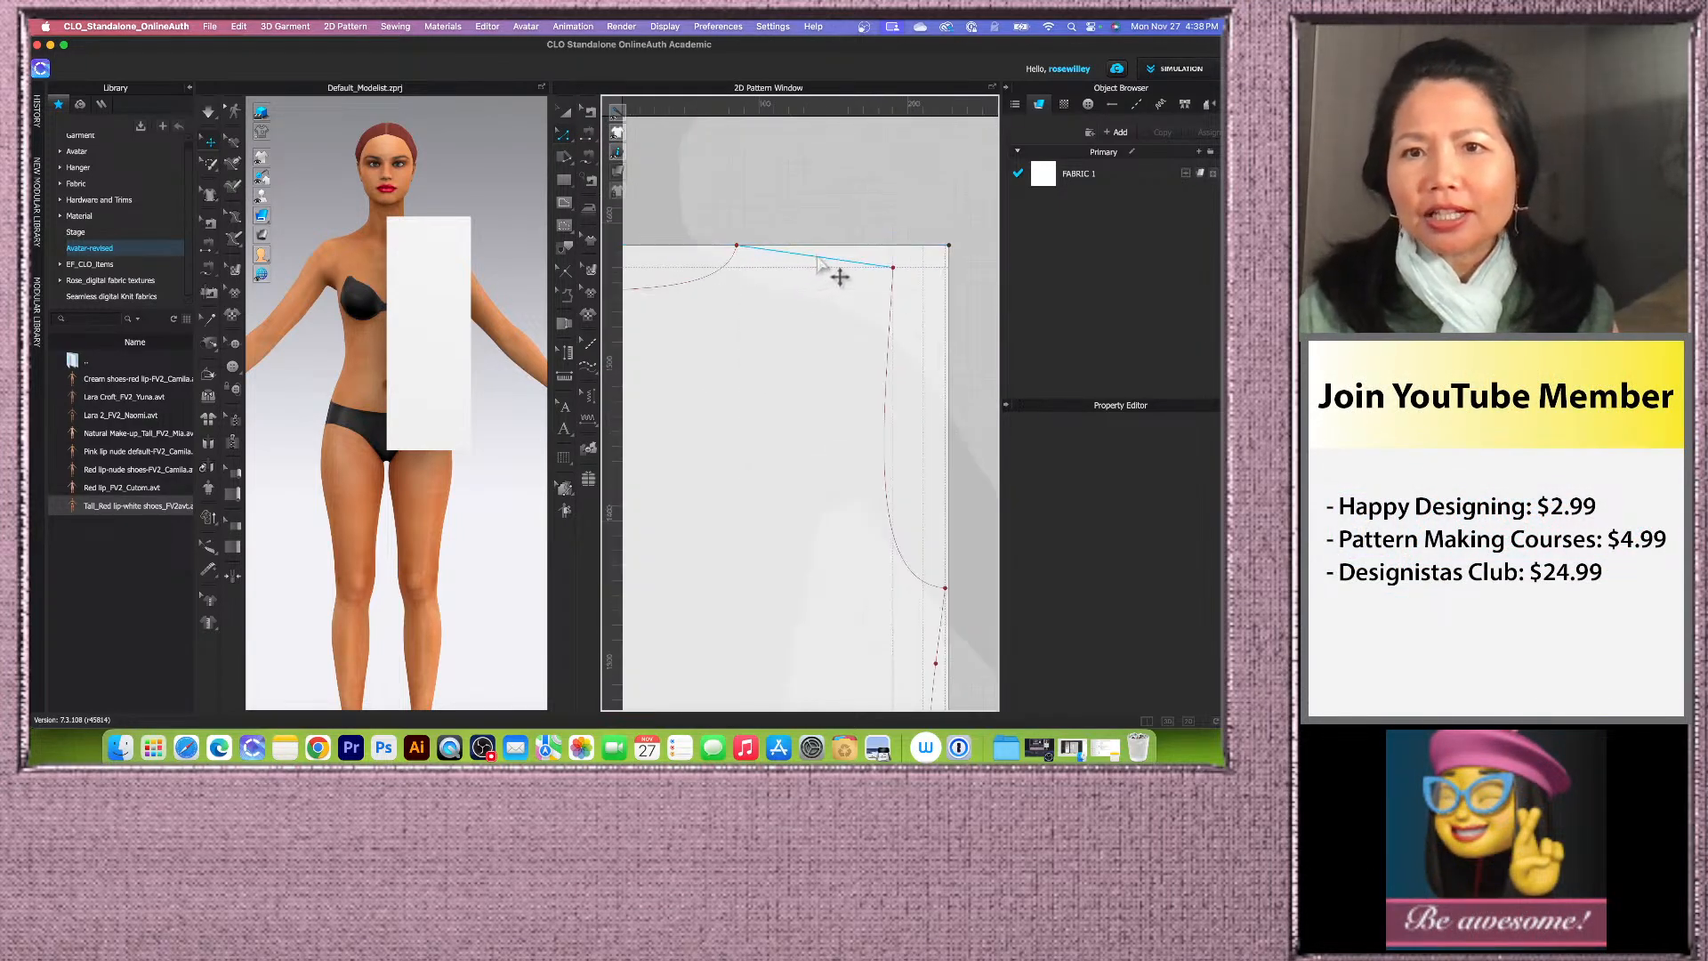
click(818, 257)
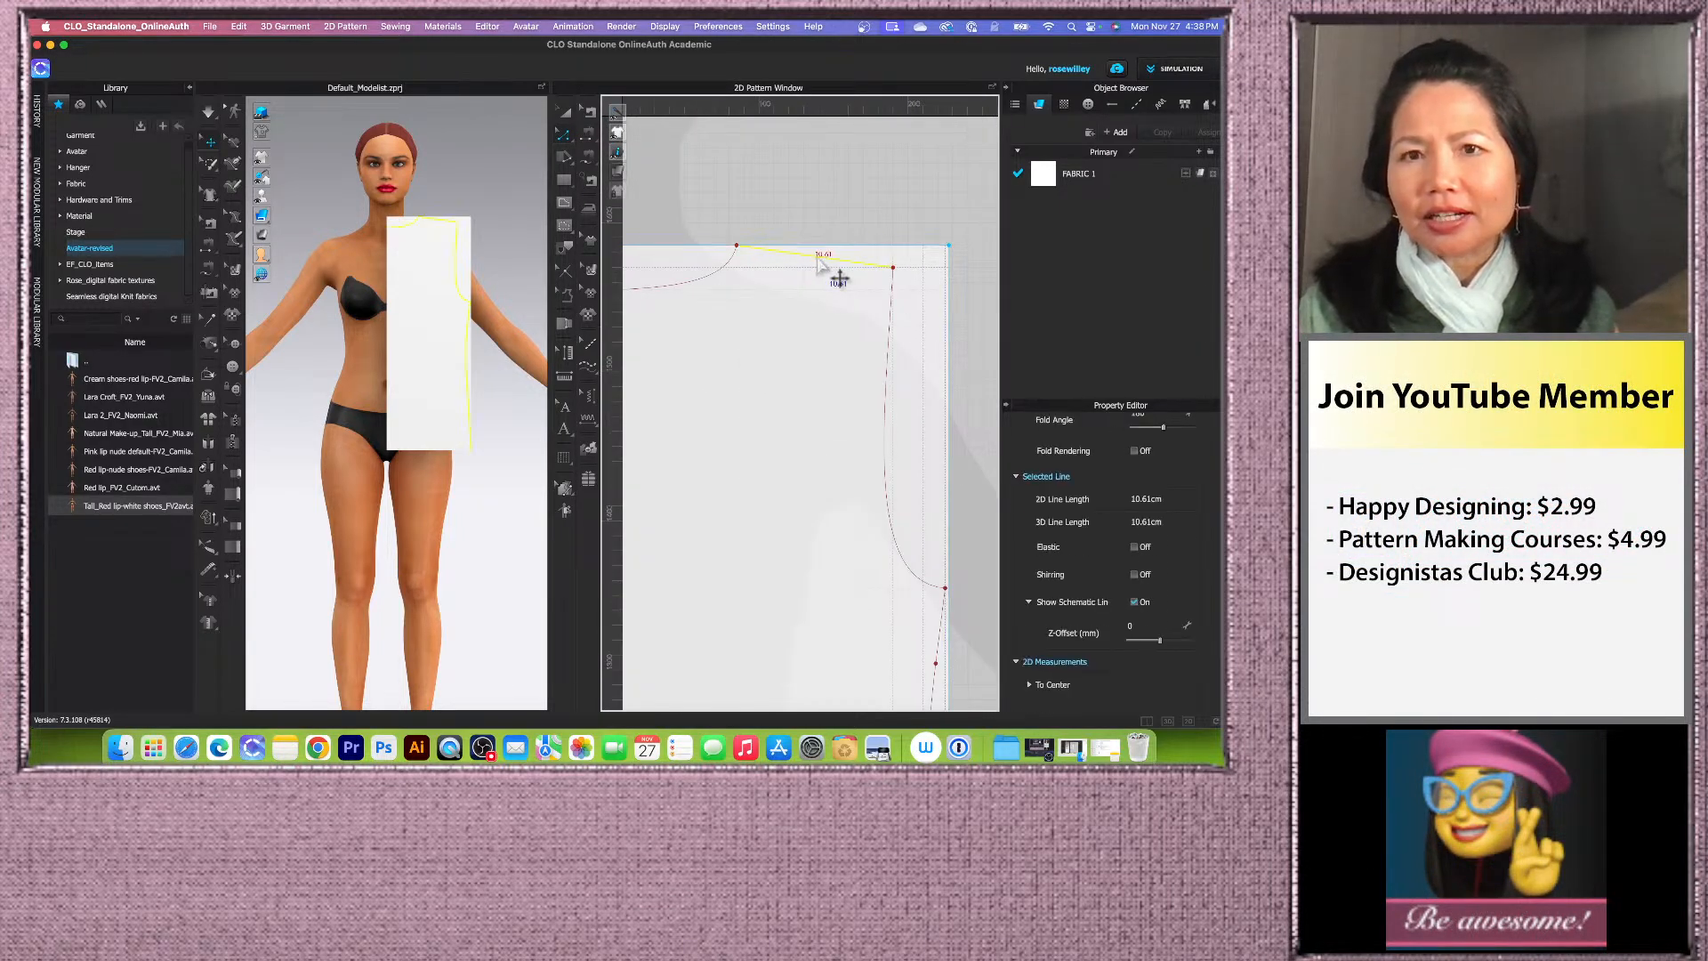
right_click(820, 266)
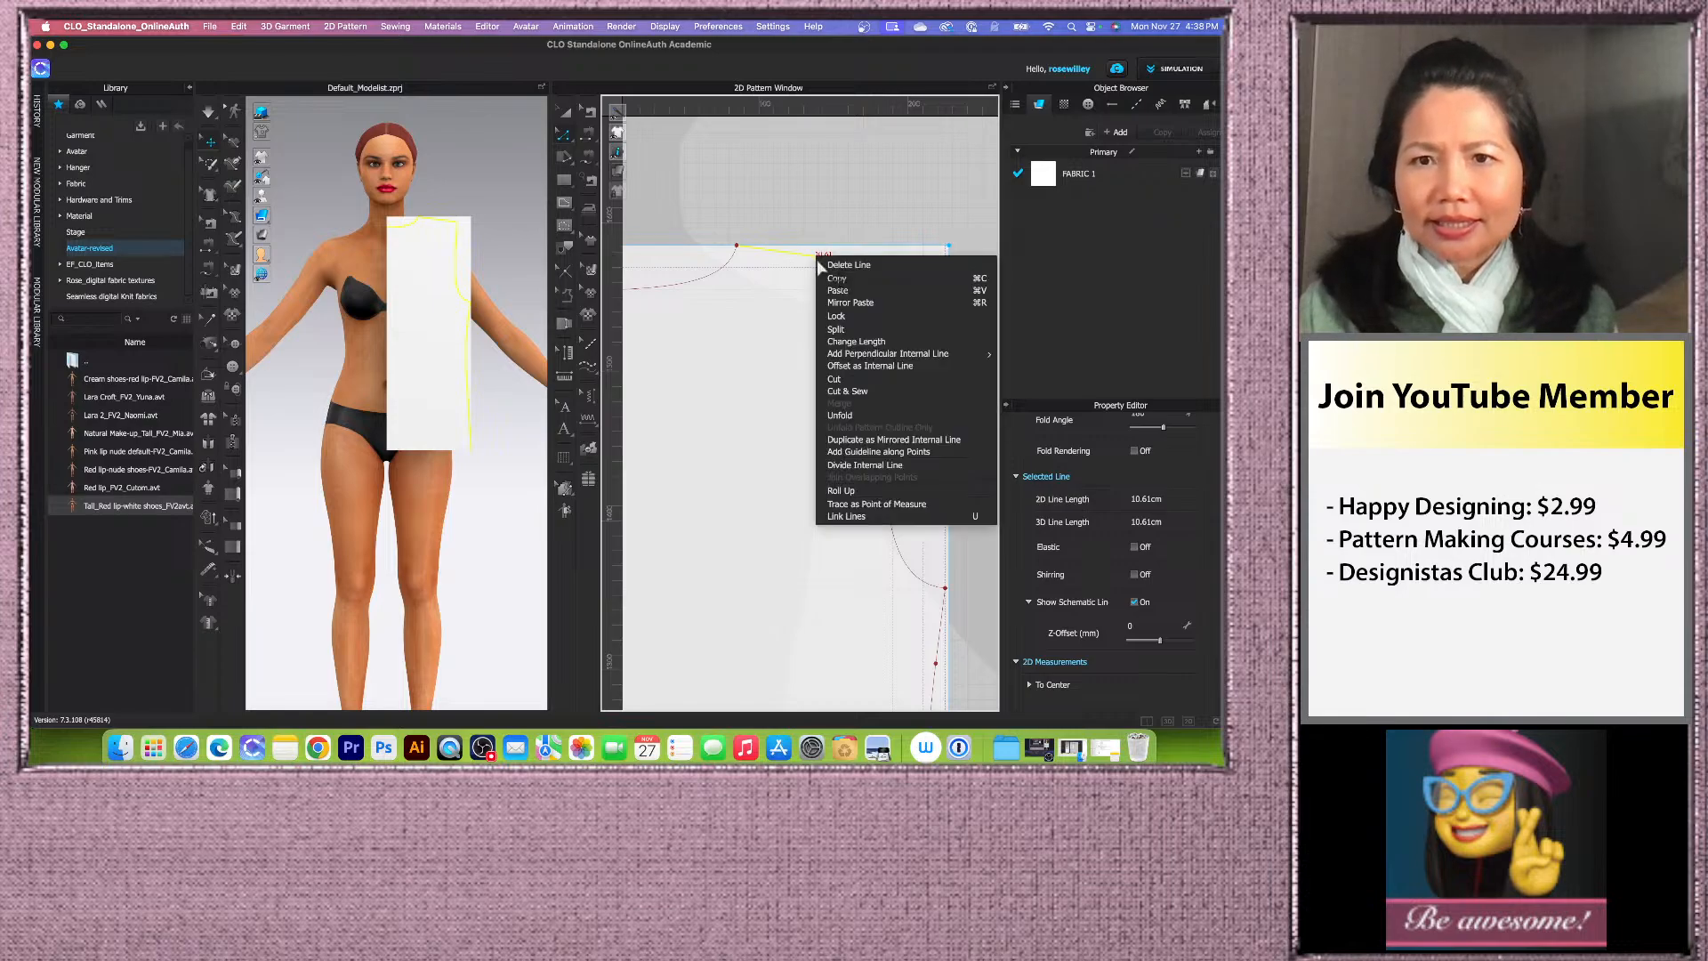
click(868, 366)
drag(686, 249, 612, 261)
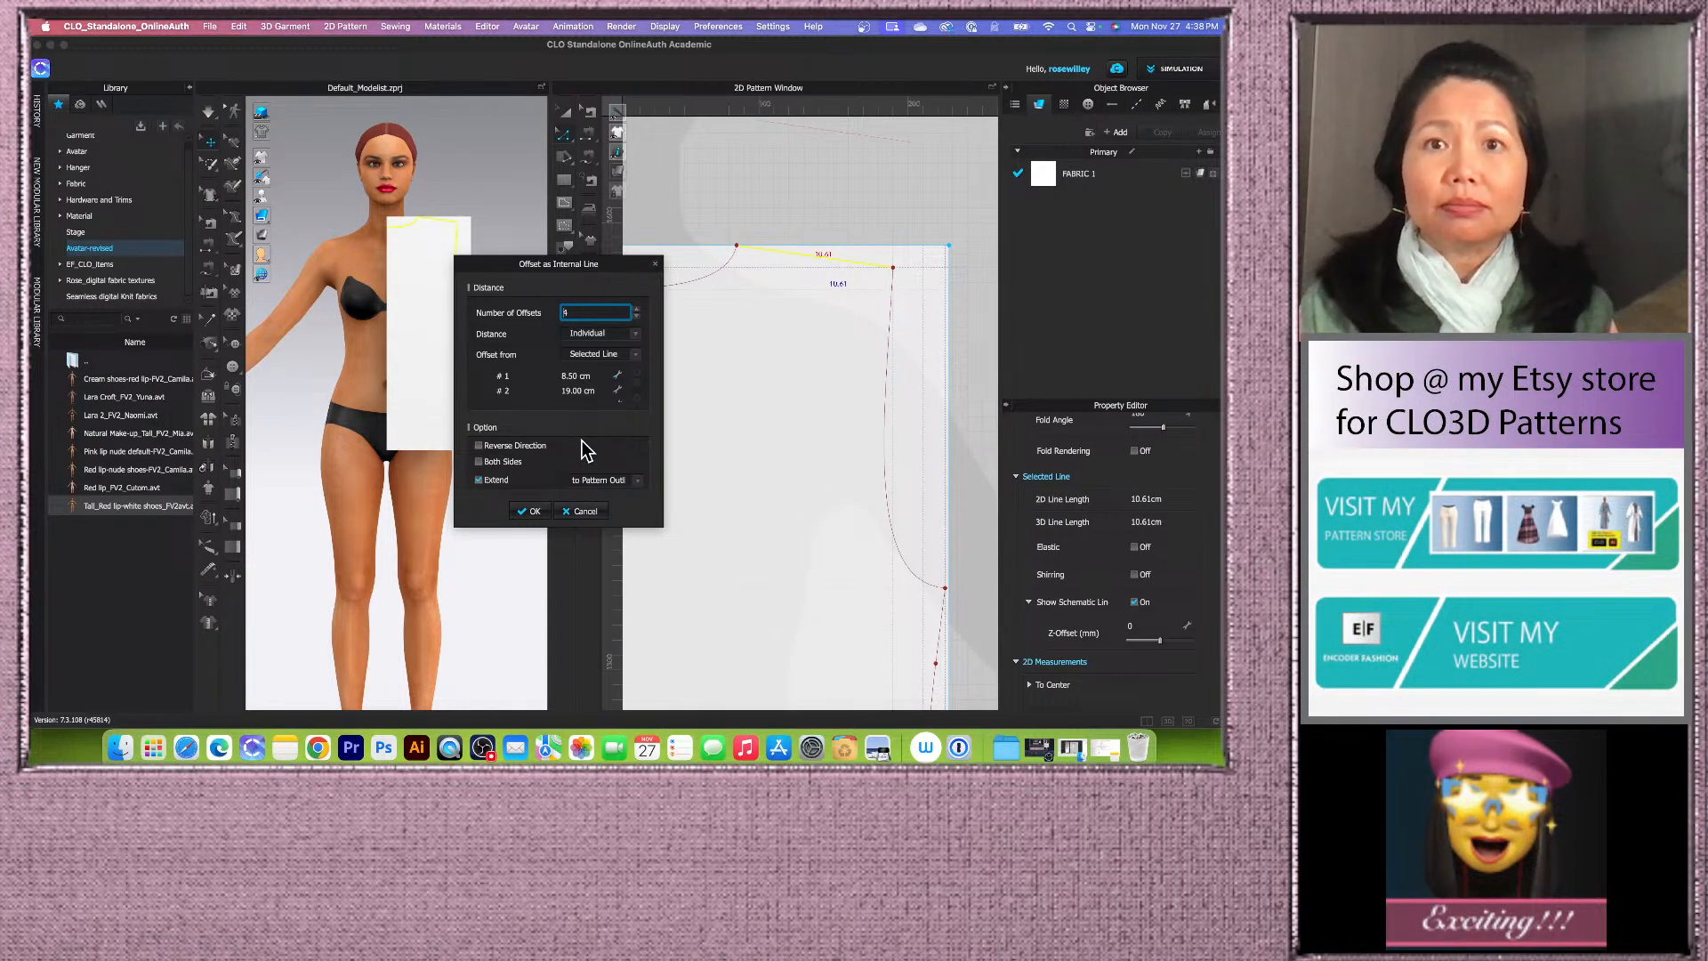
click(639, 318)
click(639, 319)
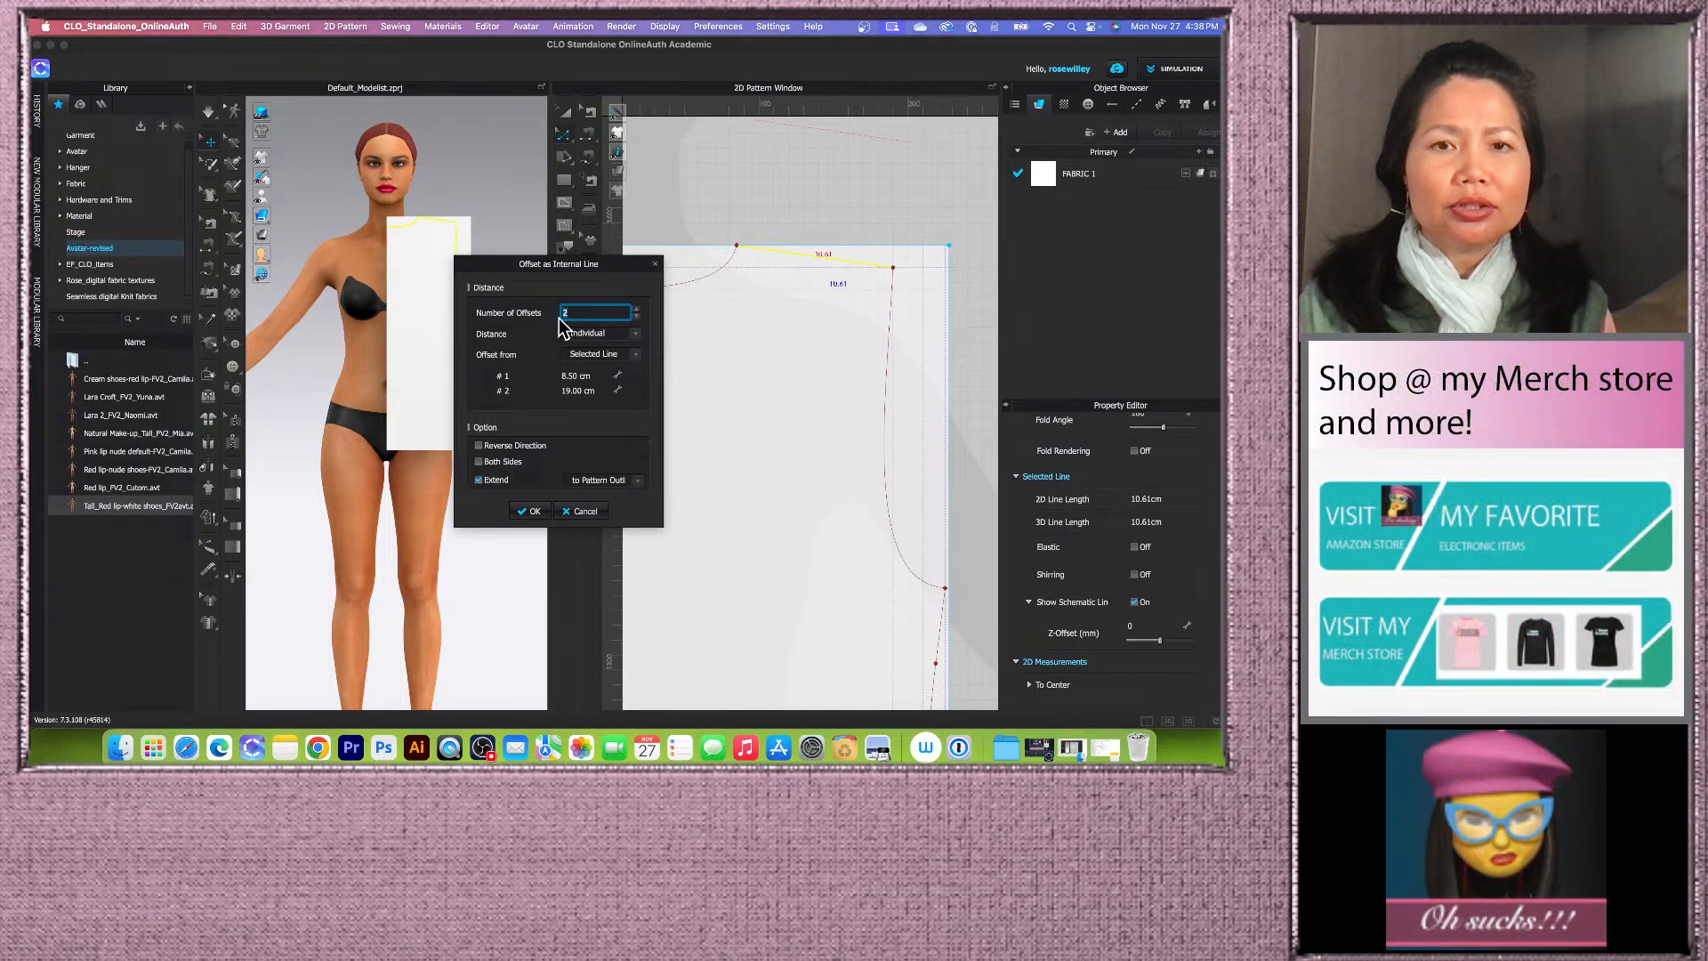
Step: Set the two shoulder offsets to 1 cm and 1.5 cm, enable Reverse Direction, and apply
double_click(595, 378)
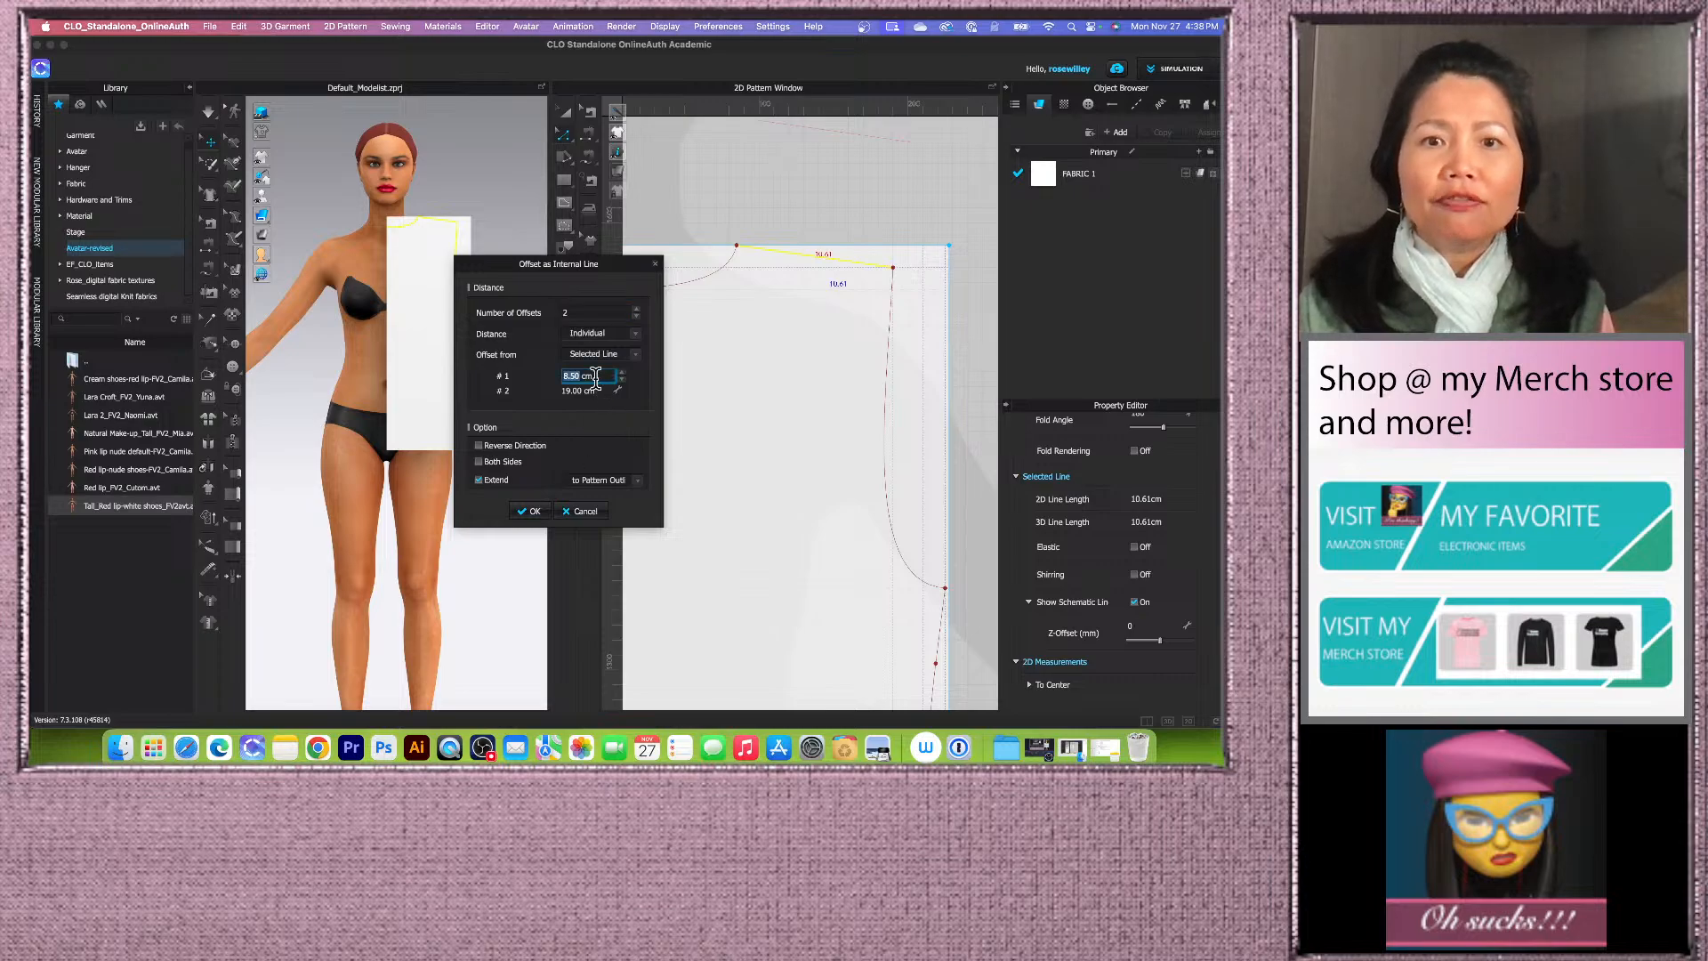
text(1)
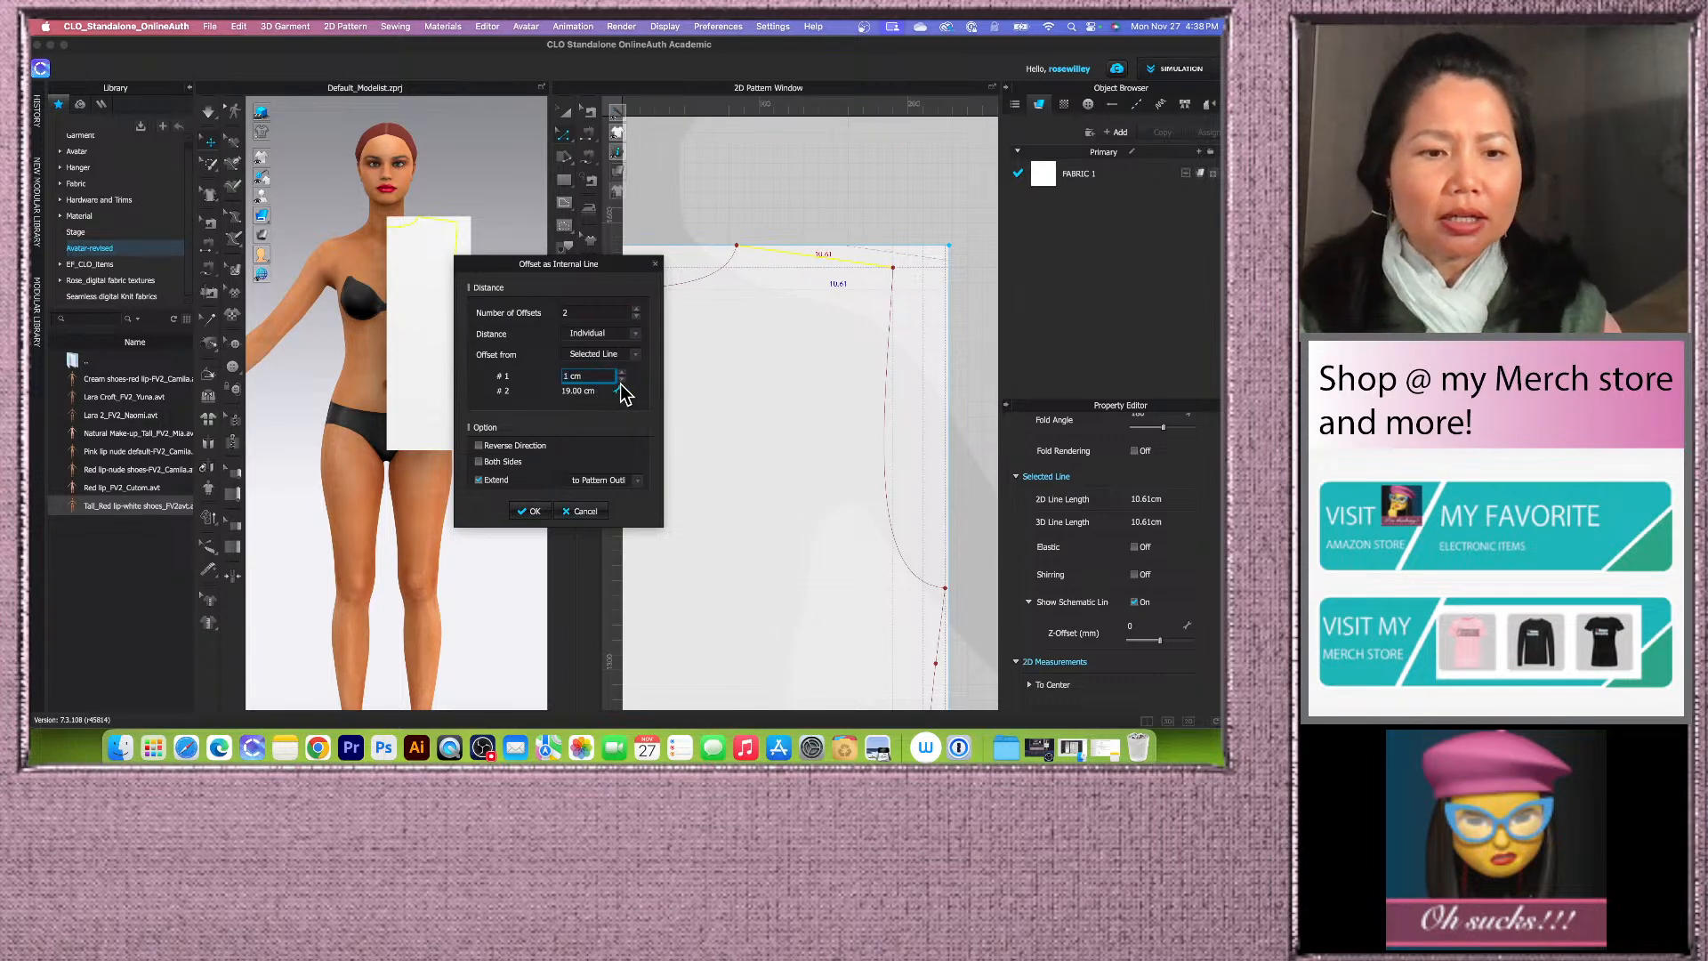
key(Tab)
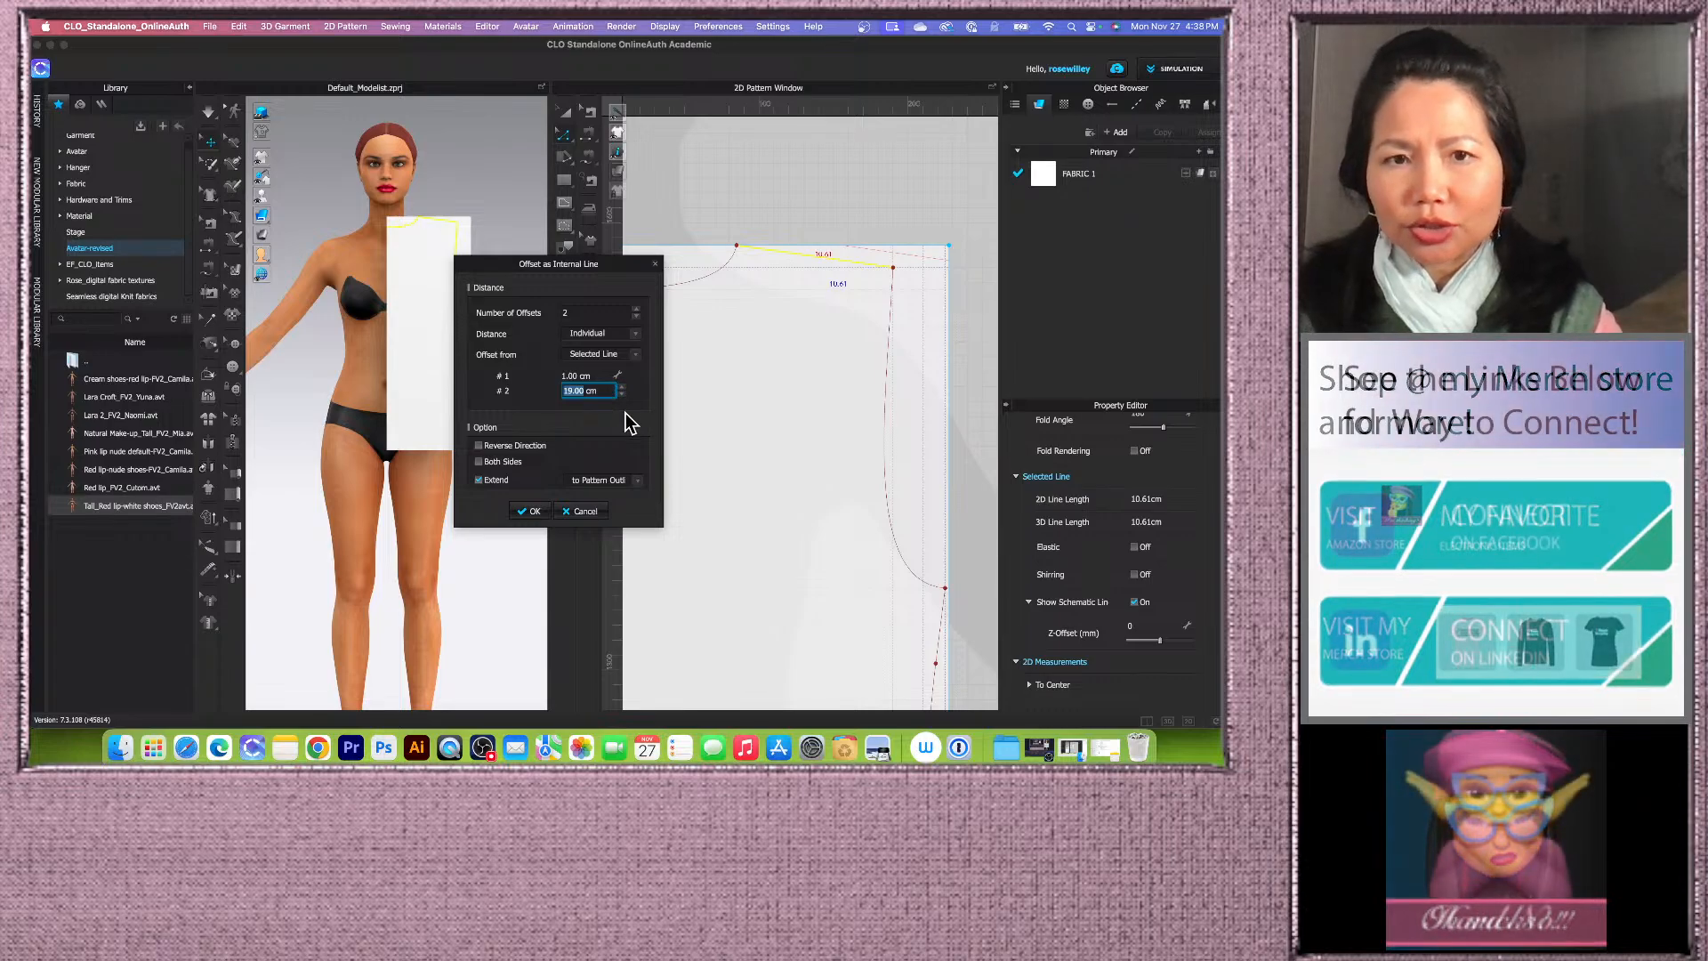
text(1)
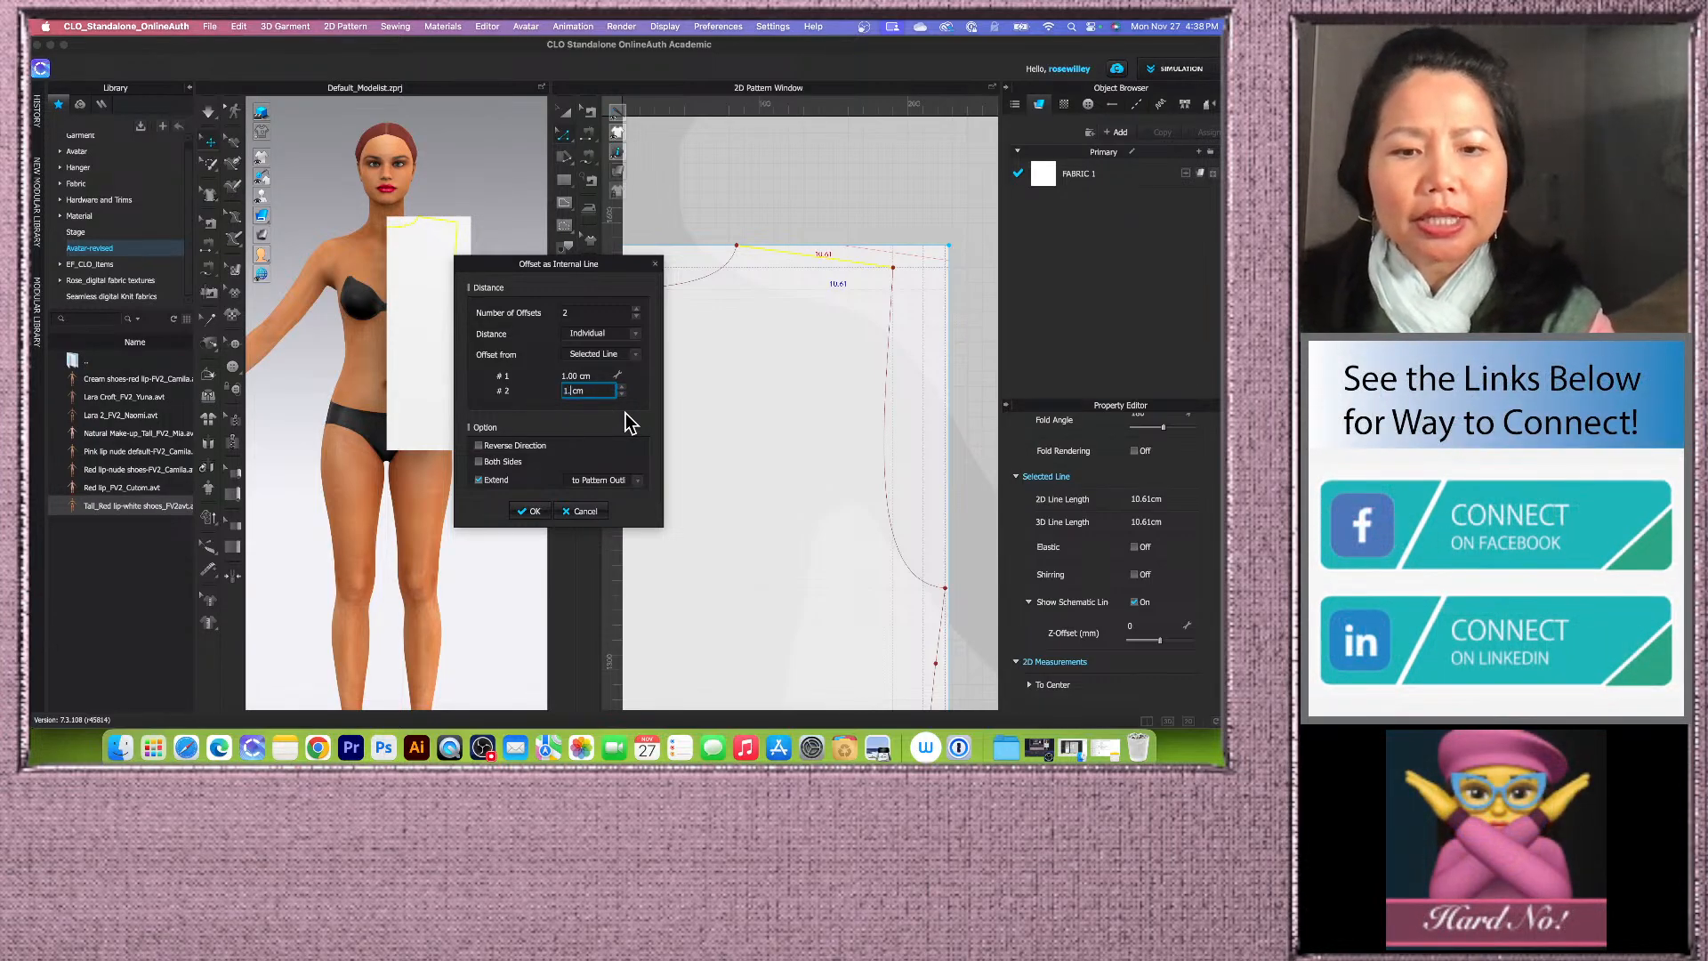
text(.5)
key(shift+Tab)
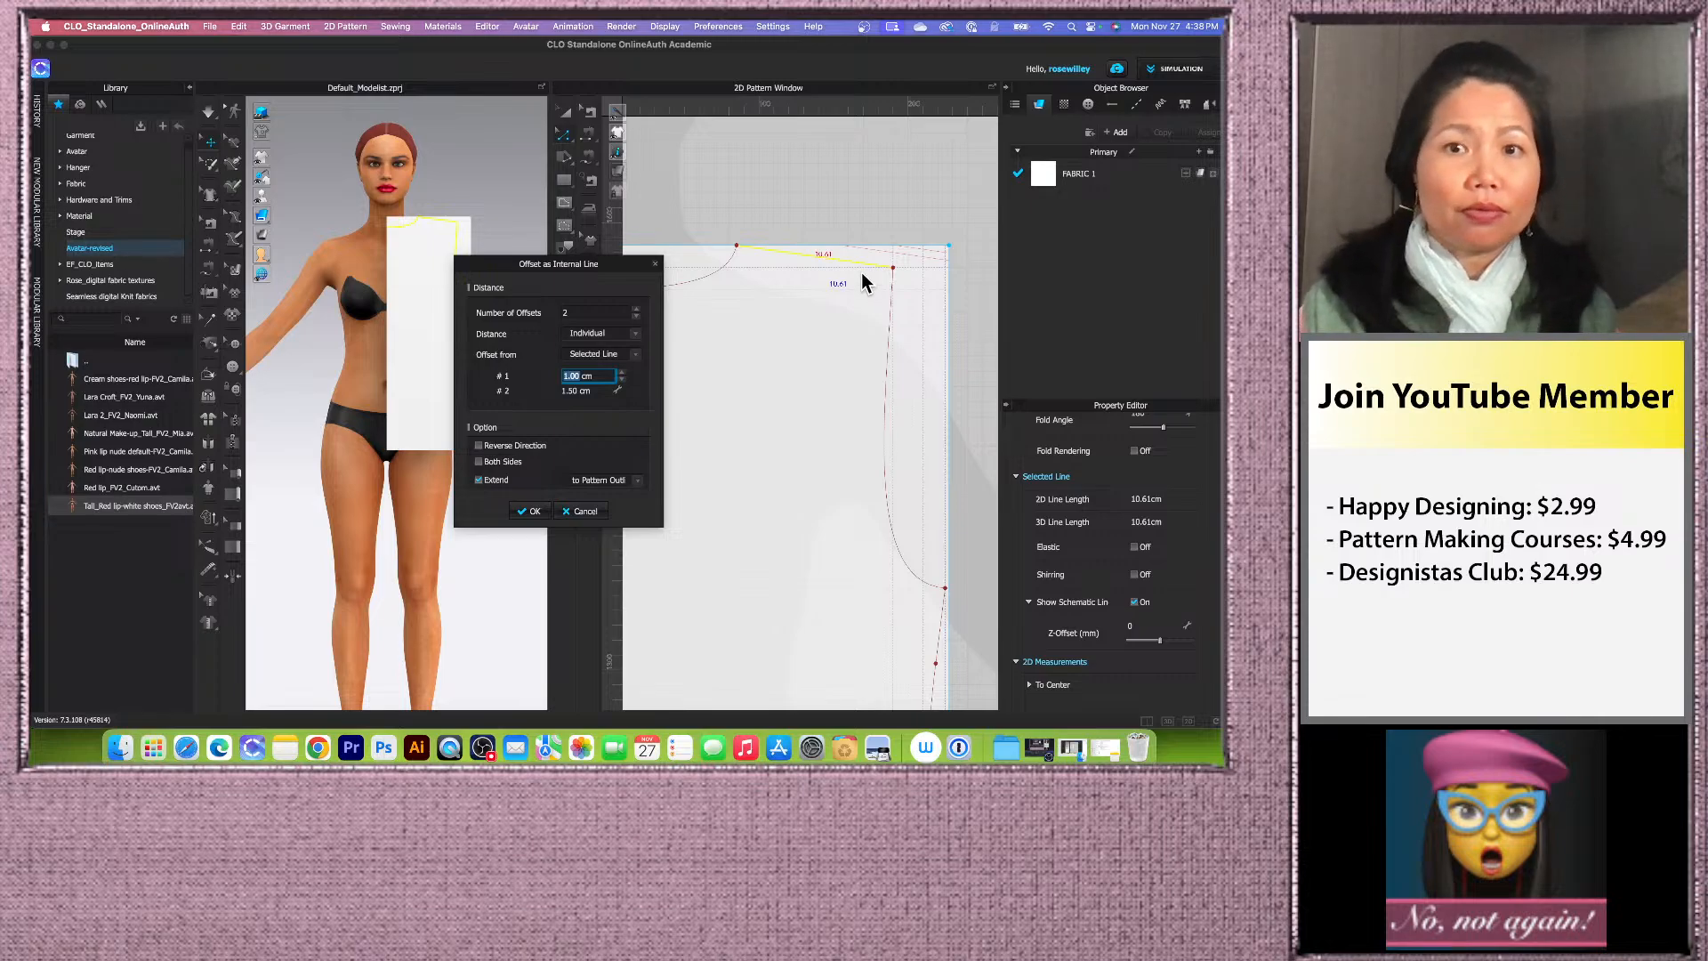
click(479, 445)
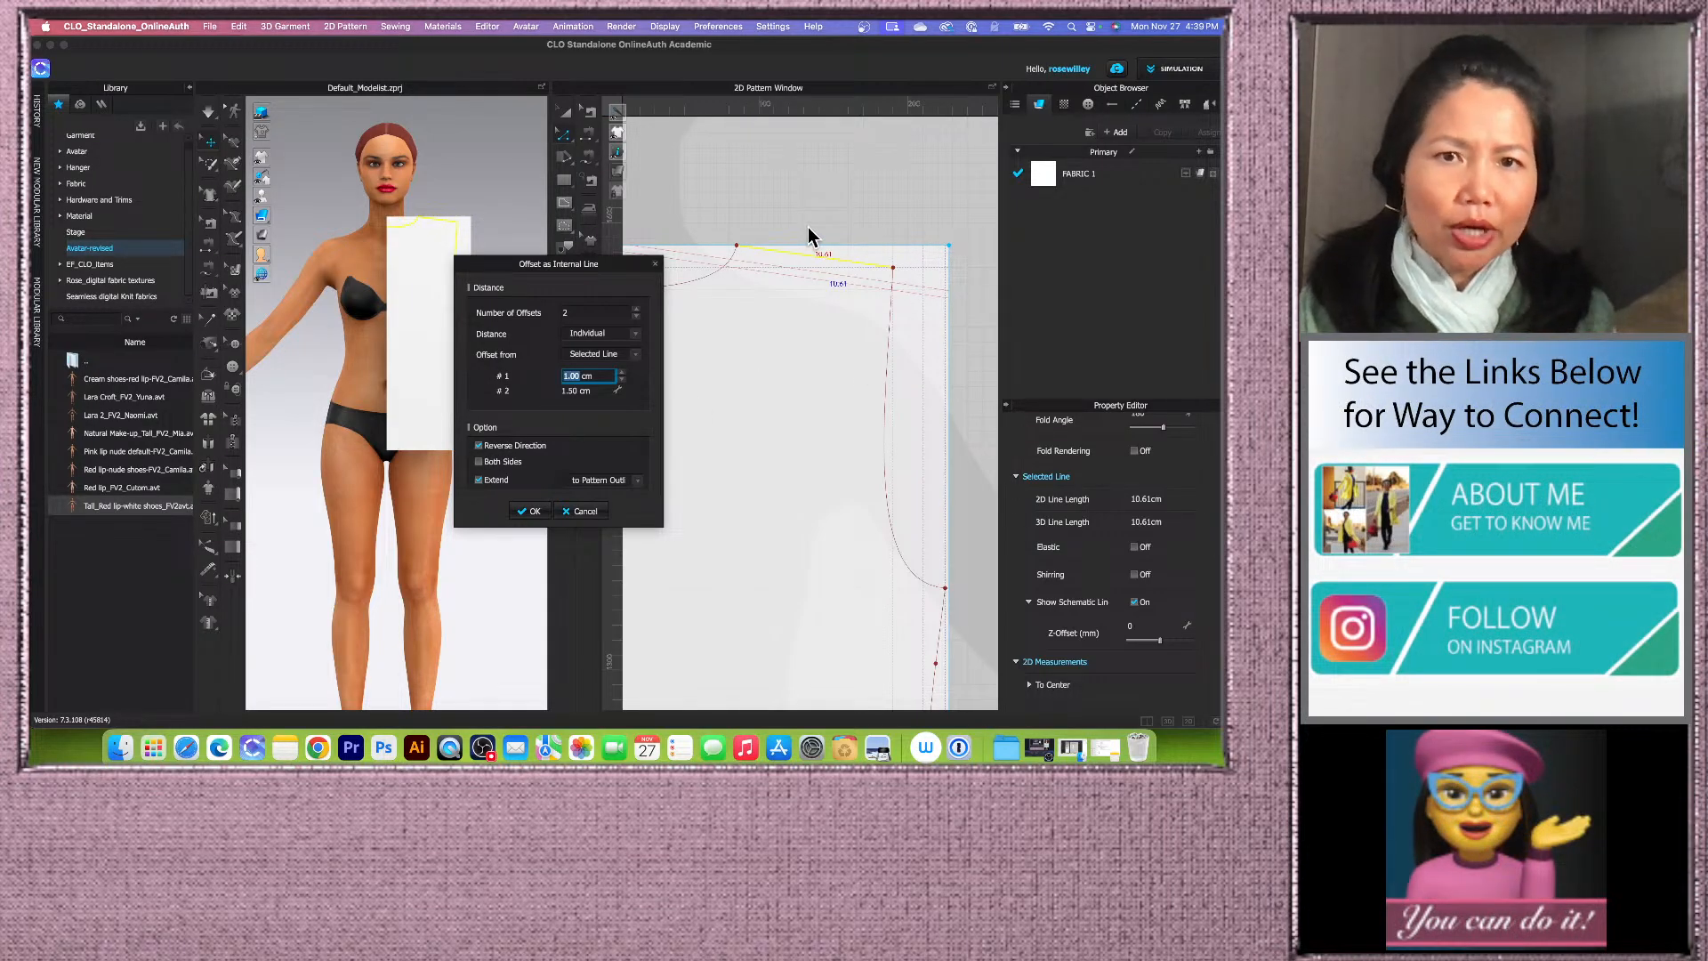
click(532, 511)
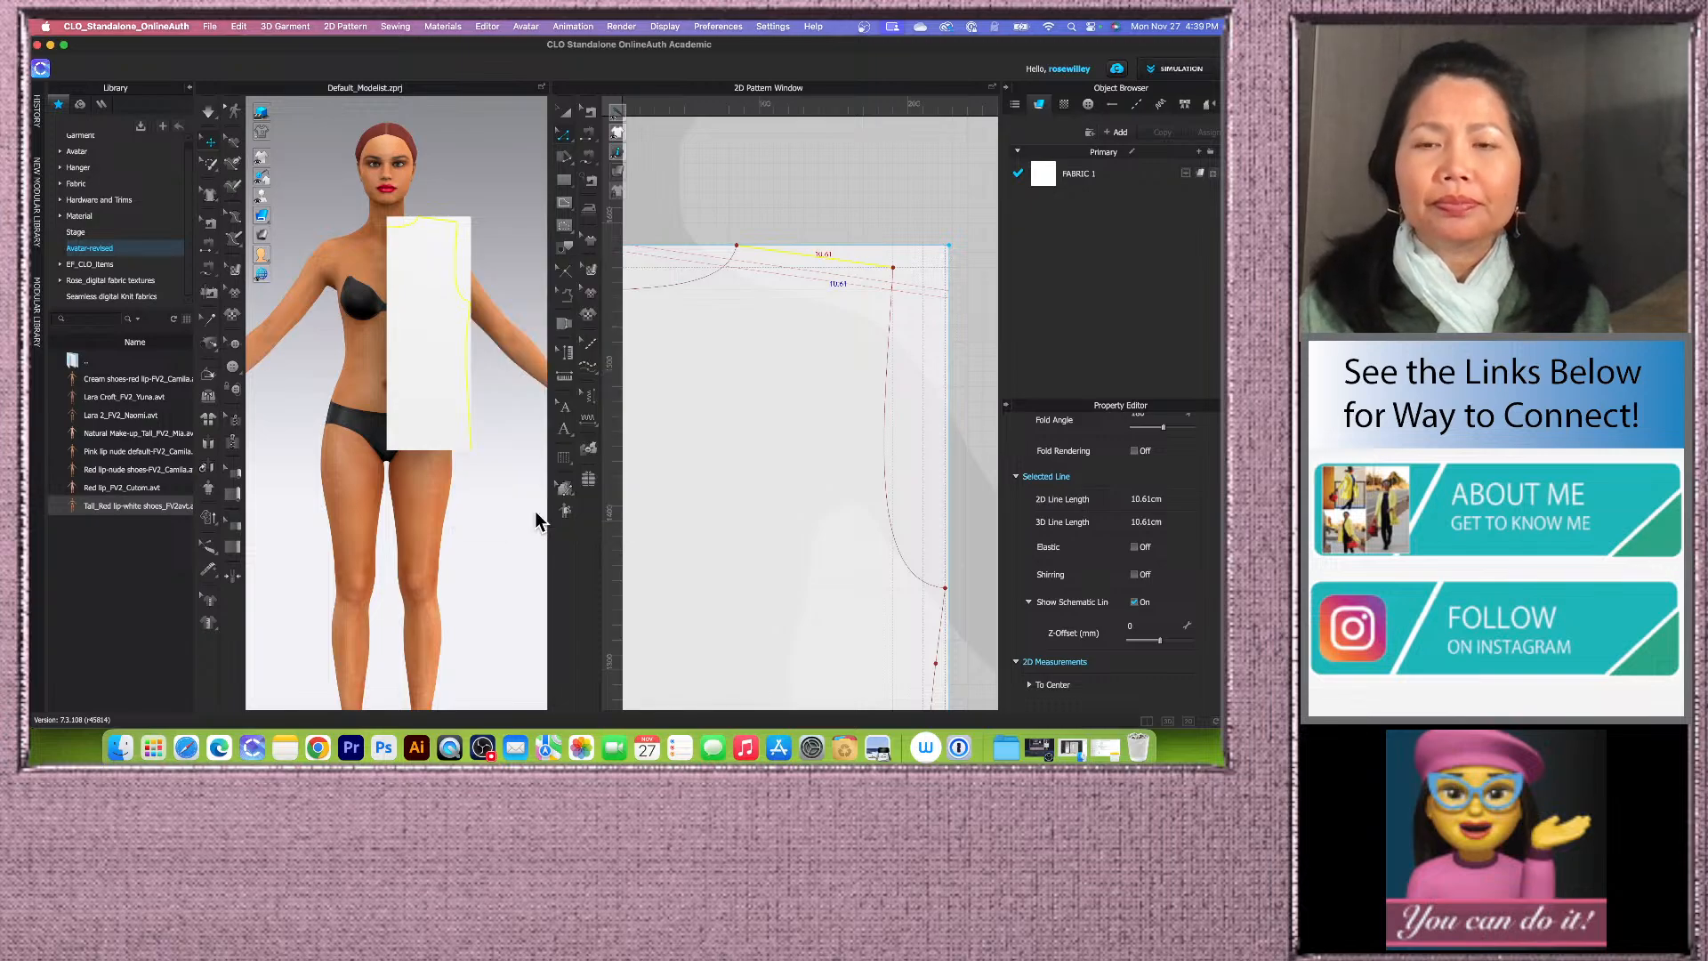
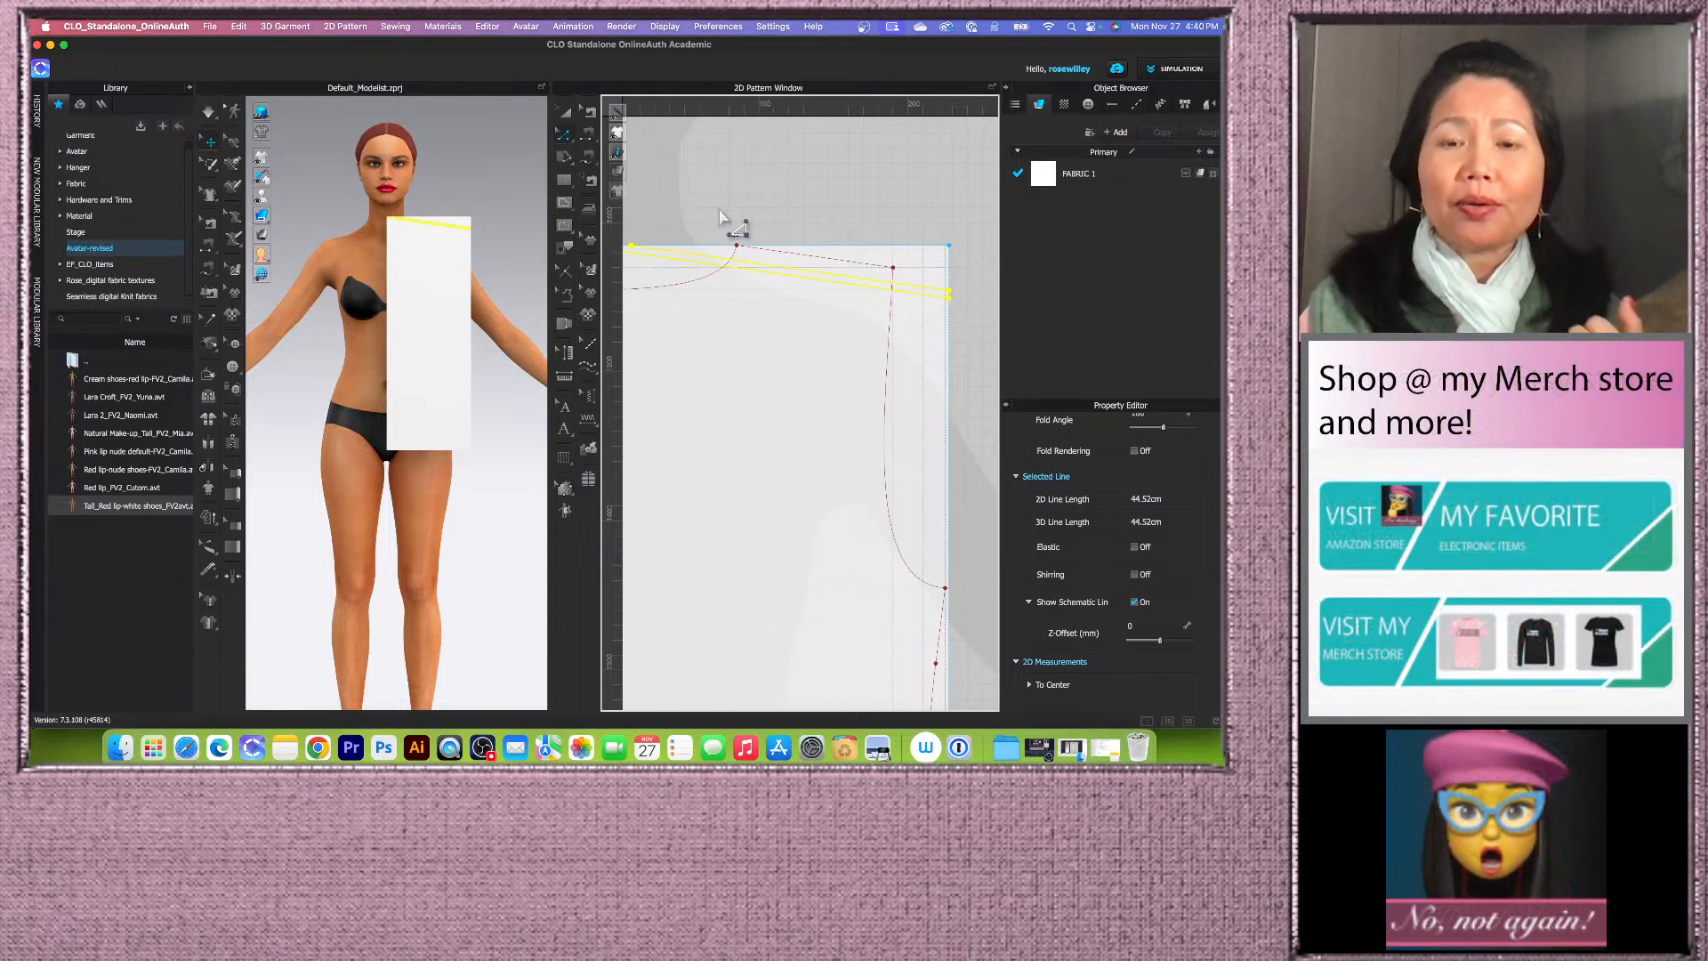
Step: Review the measurements and formulas in the pattern note
scroll(778, 262, down, 3)
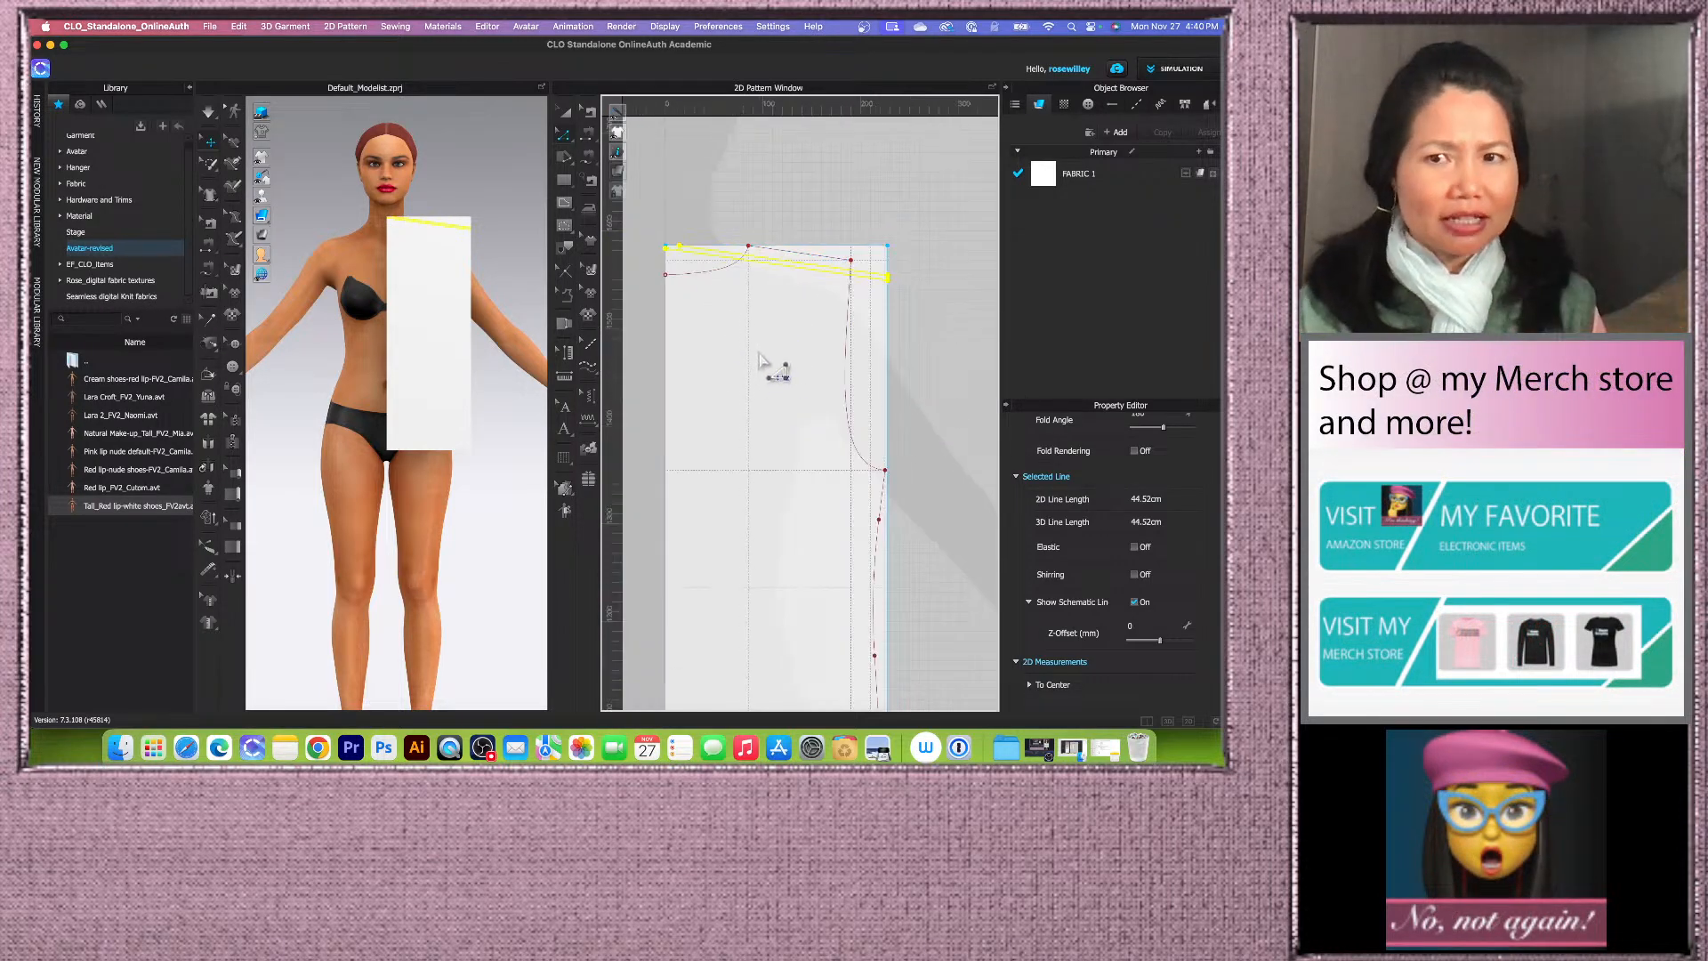
scroll(780, 309, up, 5)
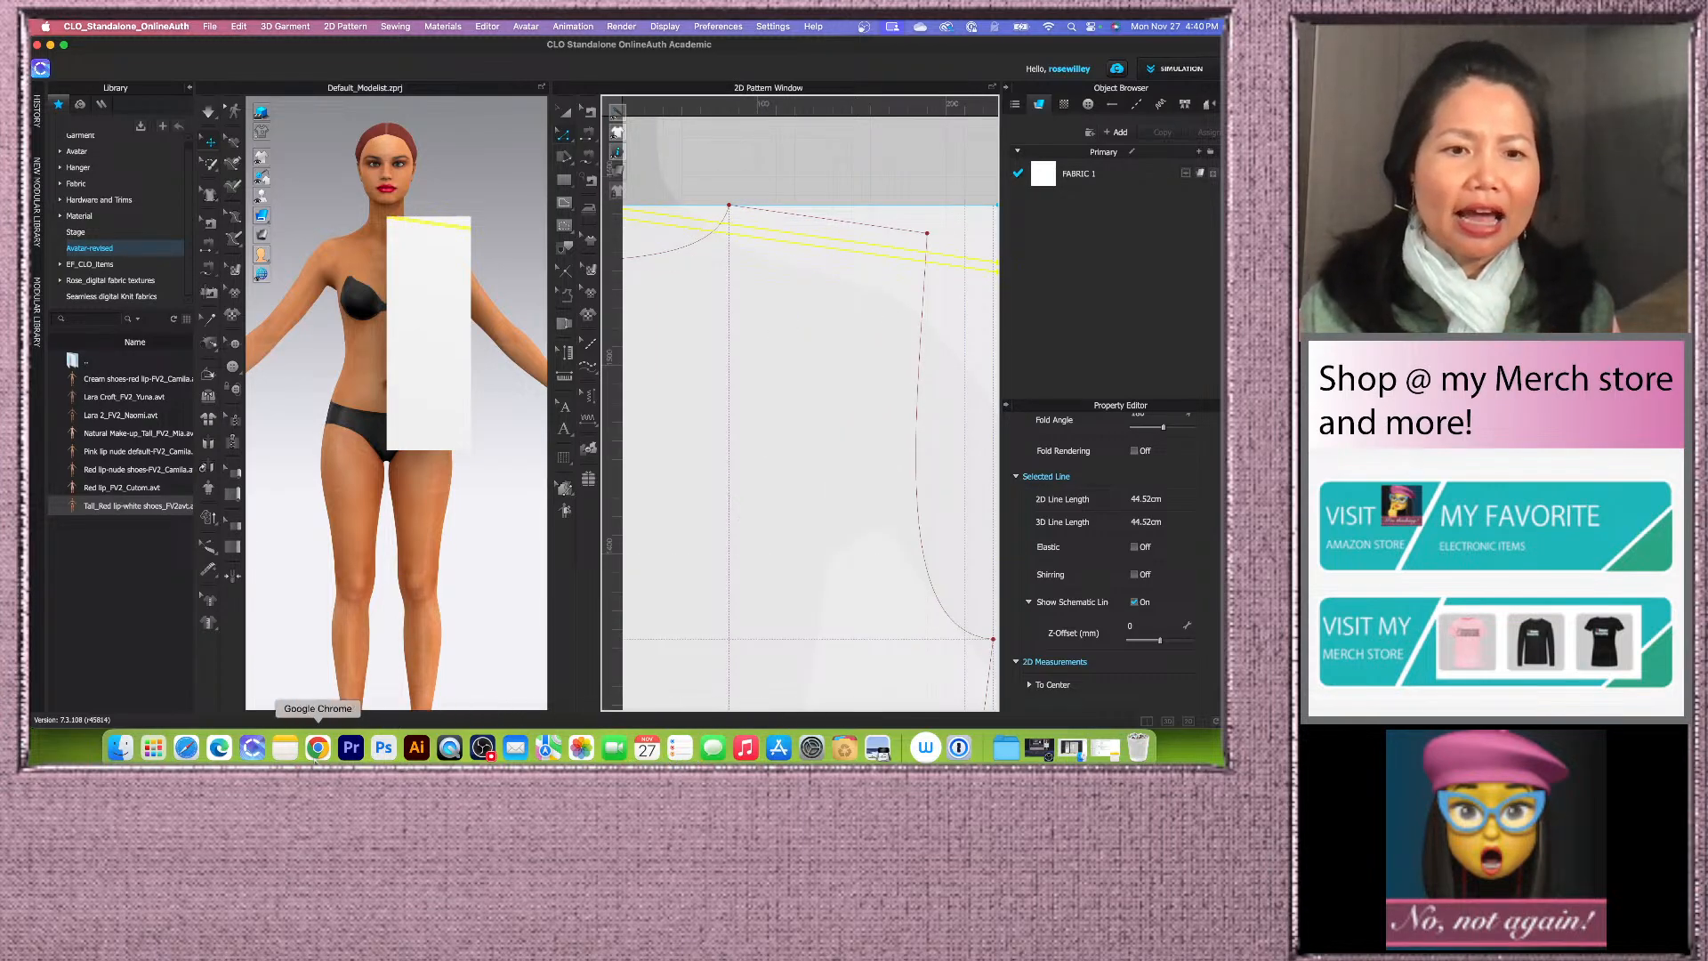
click(284, 749)
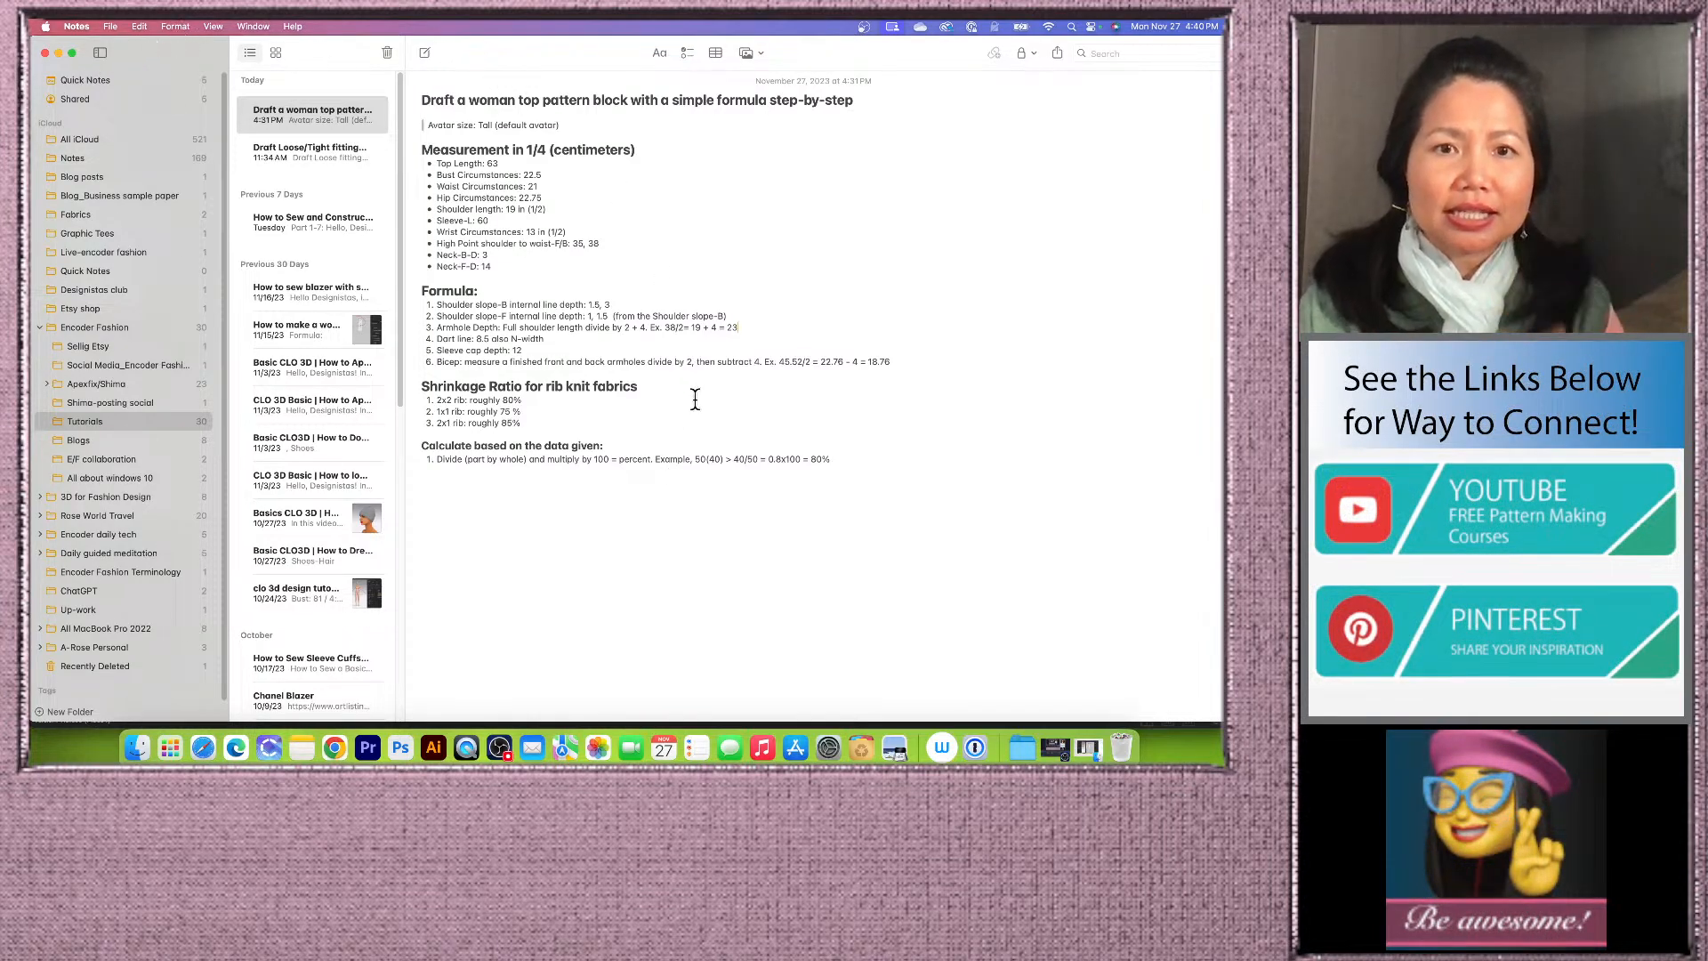
click(58, 54)
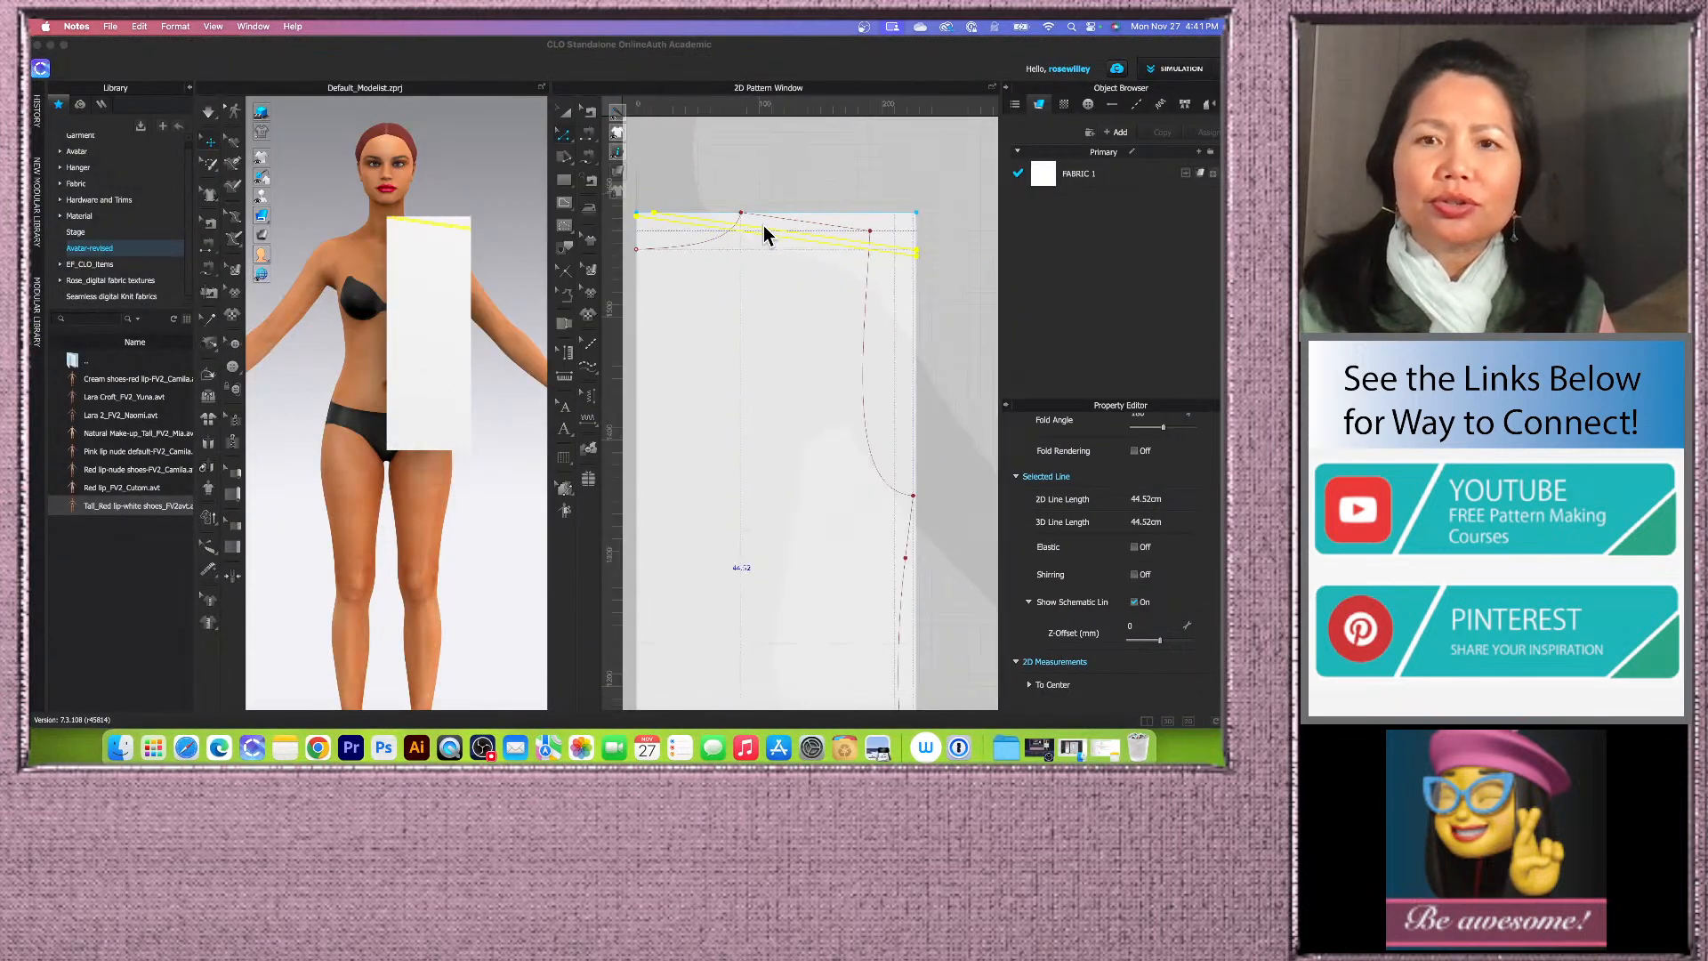
Step: Offset the top edge line as a single internal line 14 cm down, with Reverse Direction disabled
scroll(758, 293, down, 1)
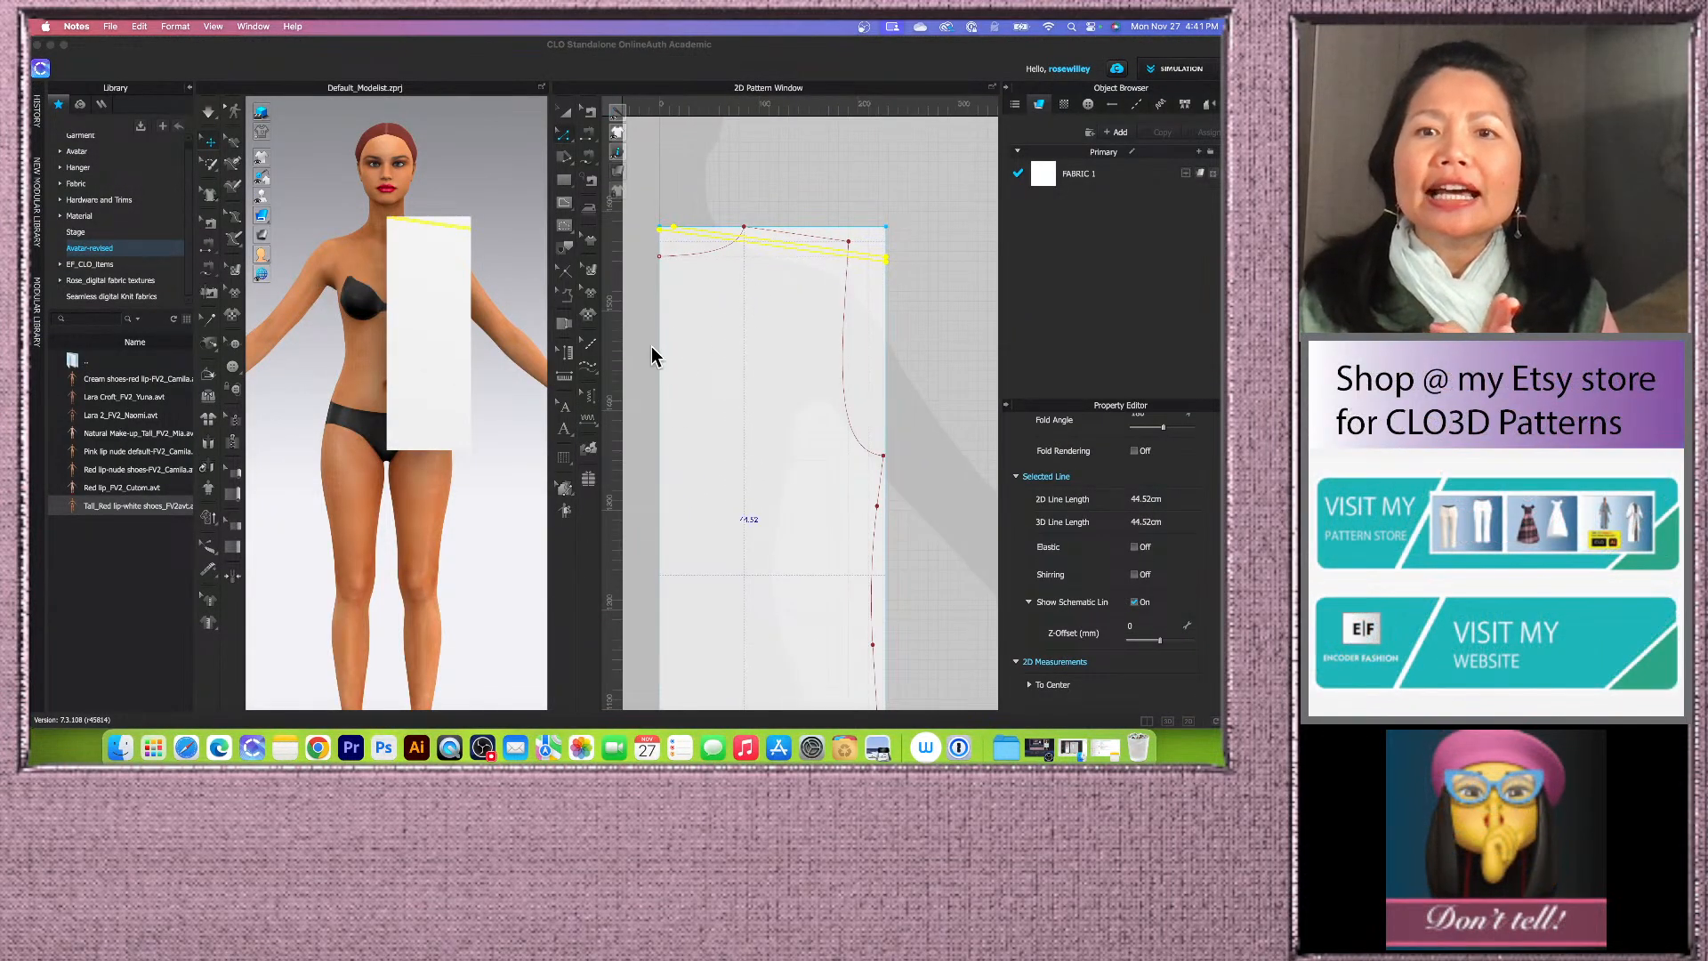
click(783, 218)
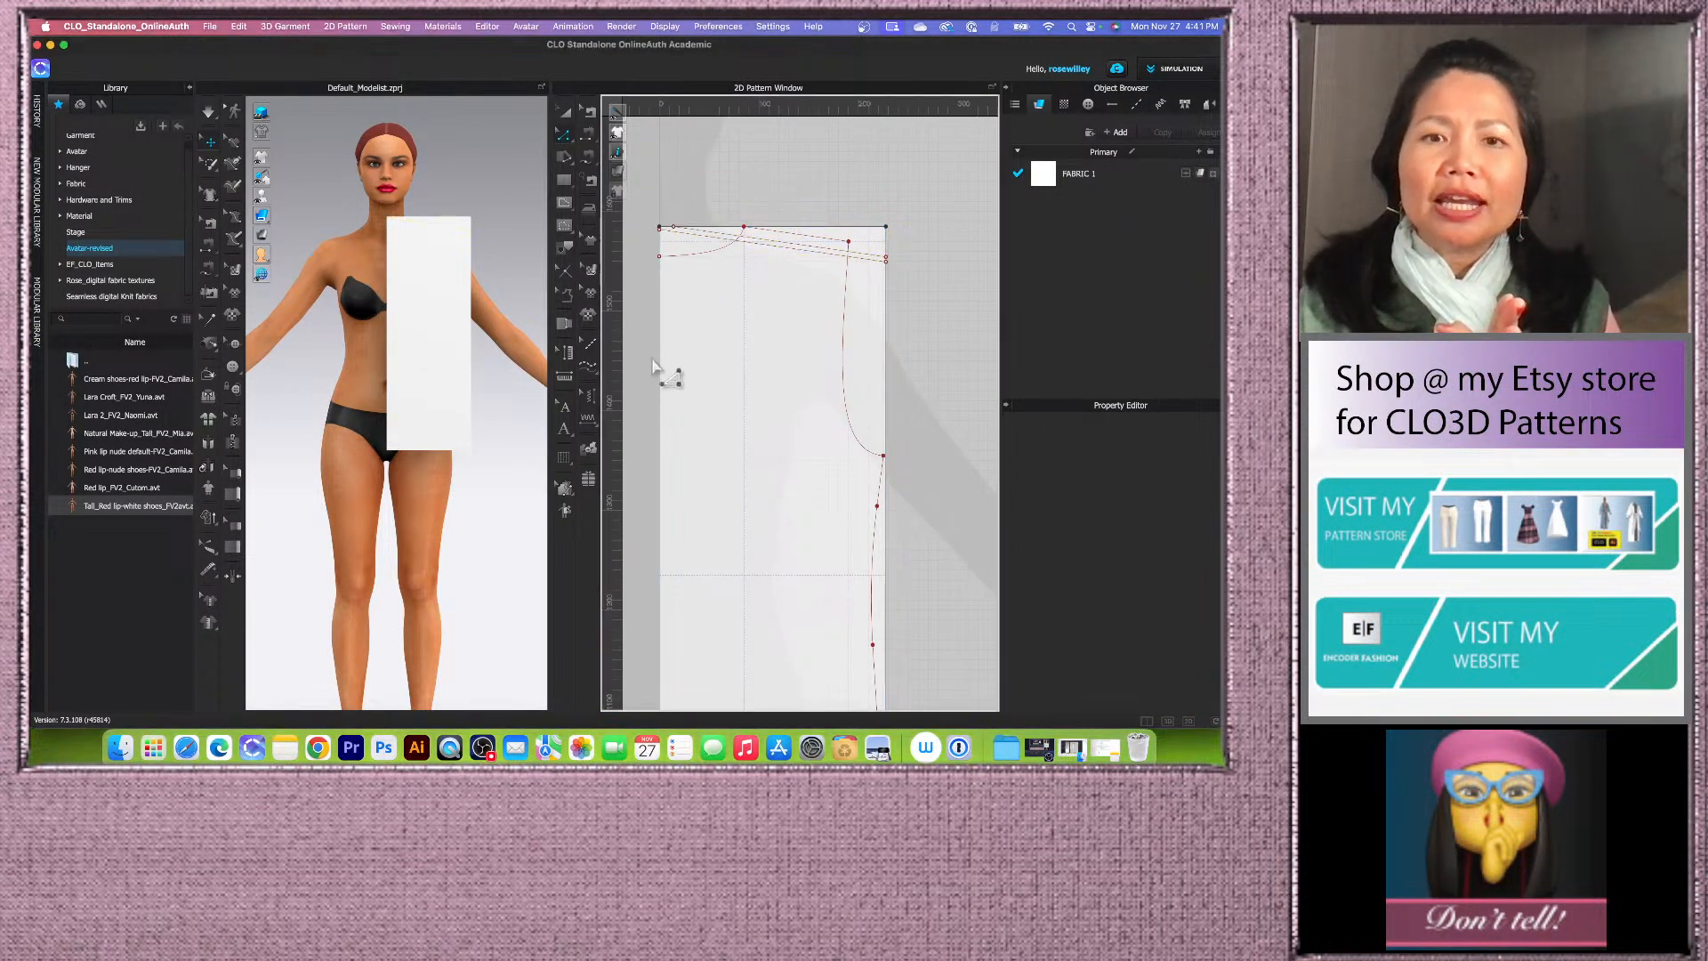
scroll(658, 365, up, 1)
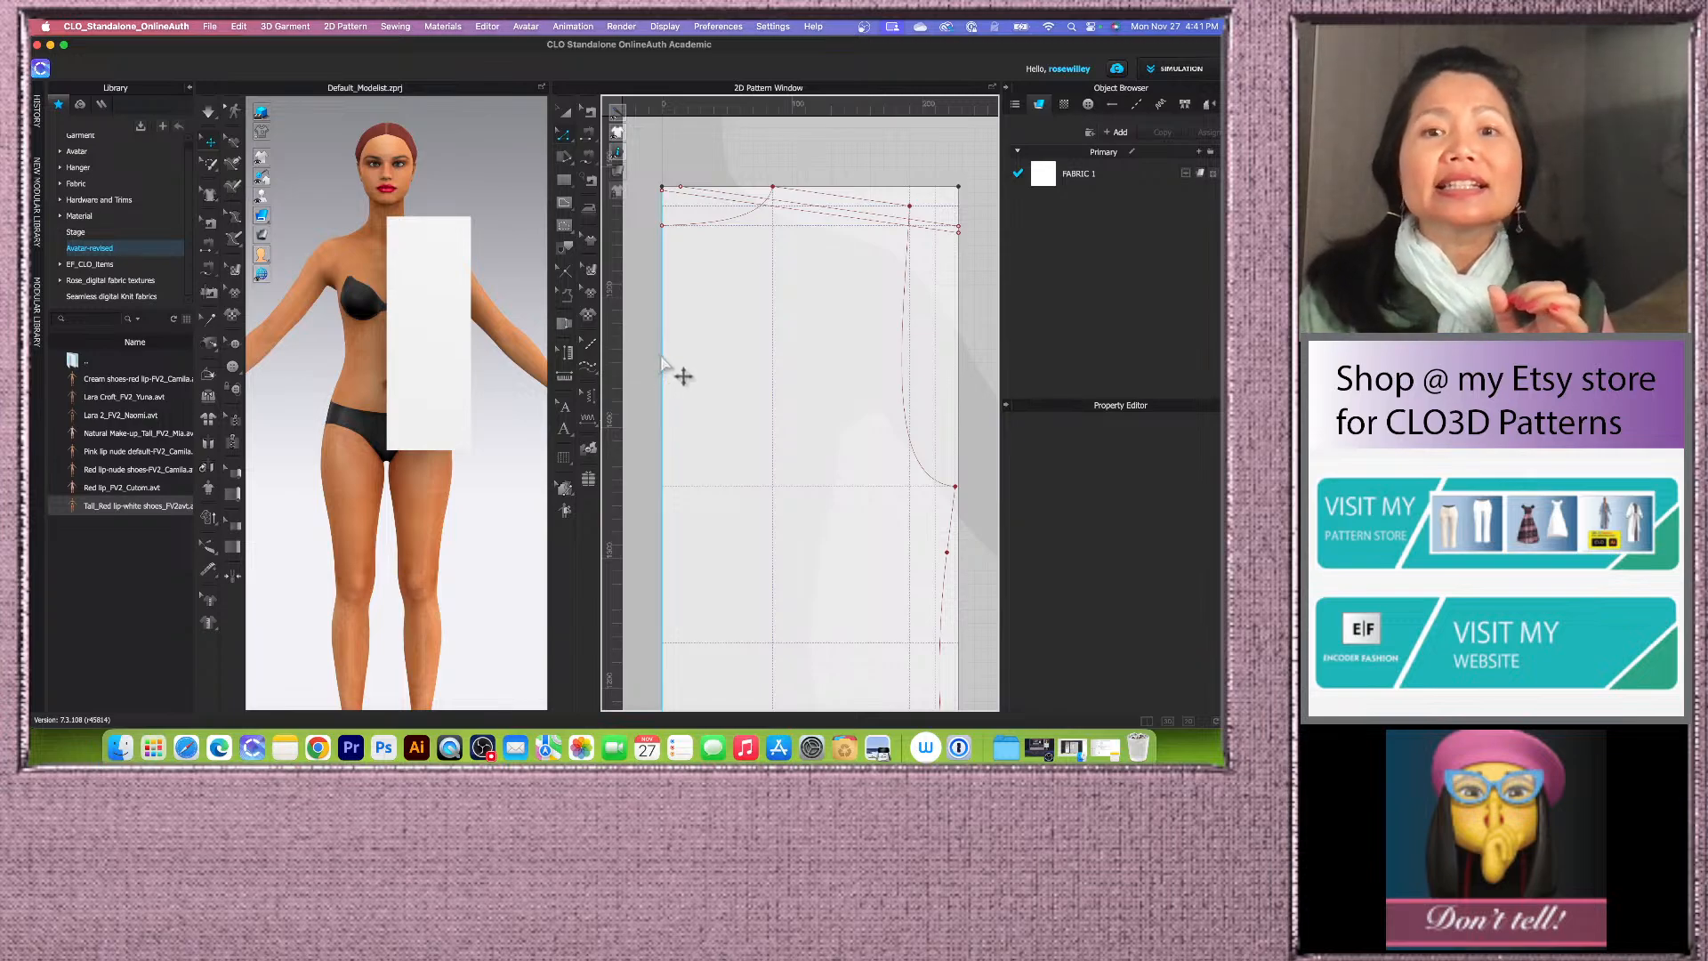
scroll(661, 359, down, 1)
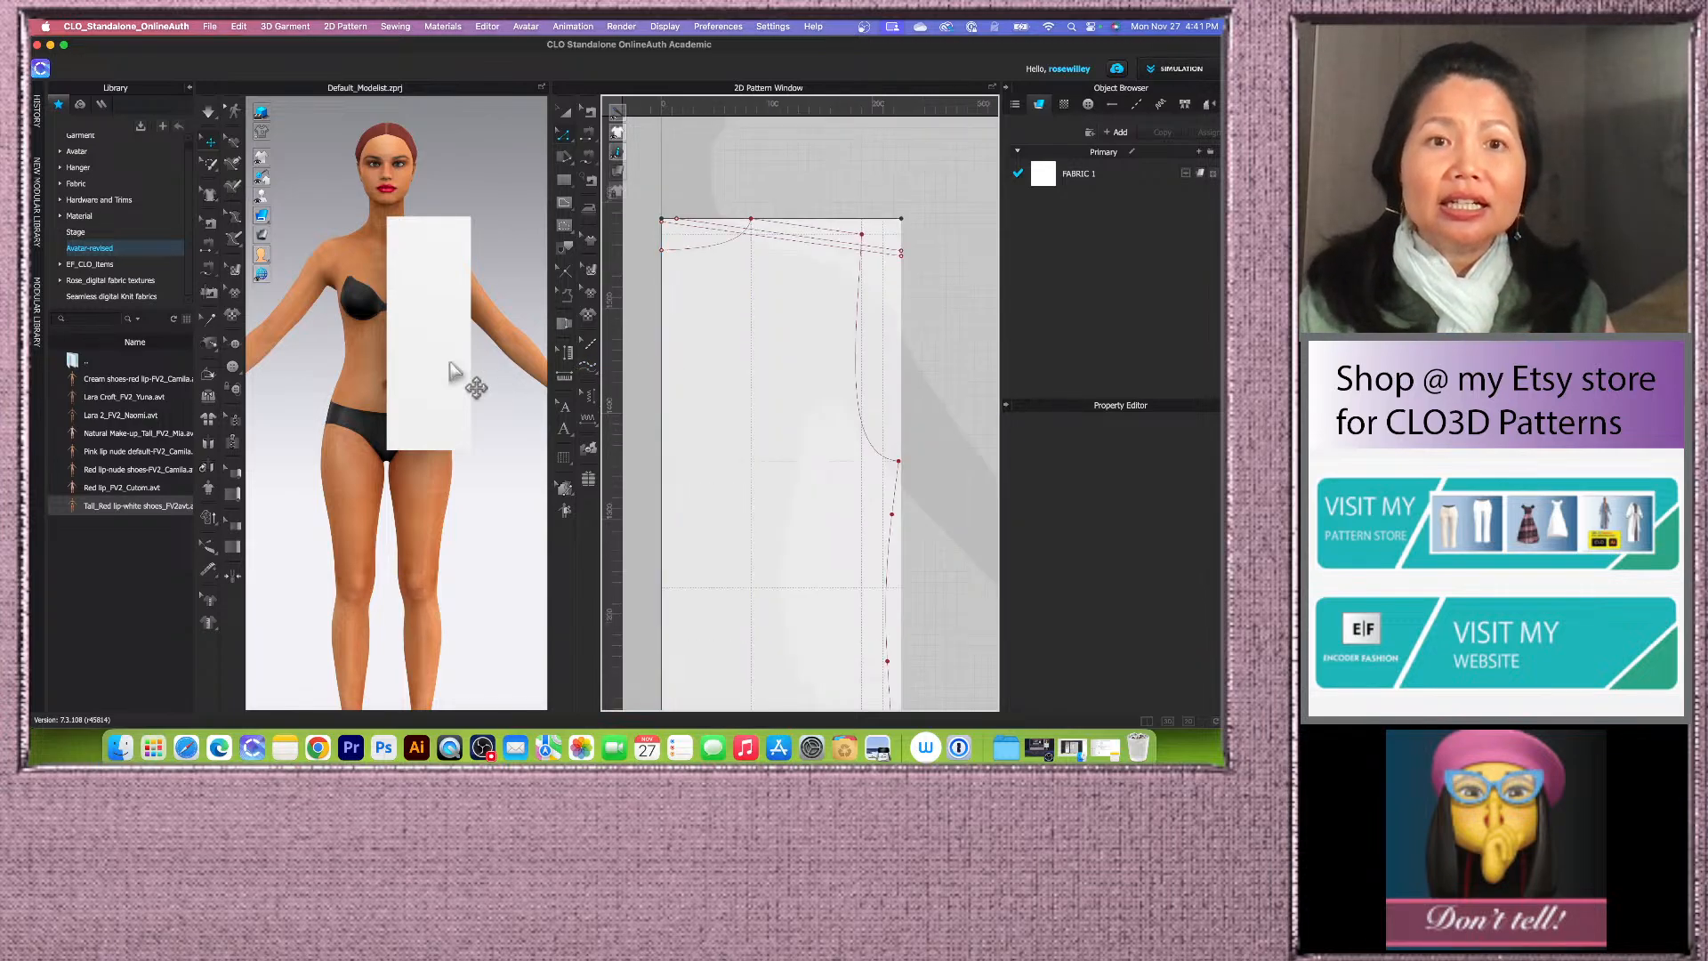
scroll(680, 280, down, 1)
scroll(684, 366, up, 3)
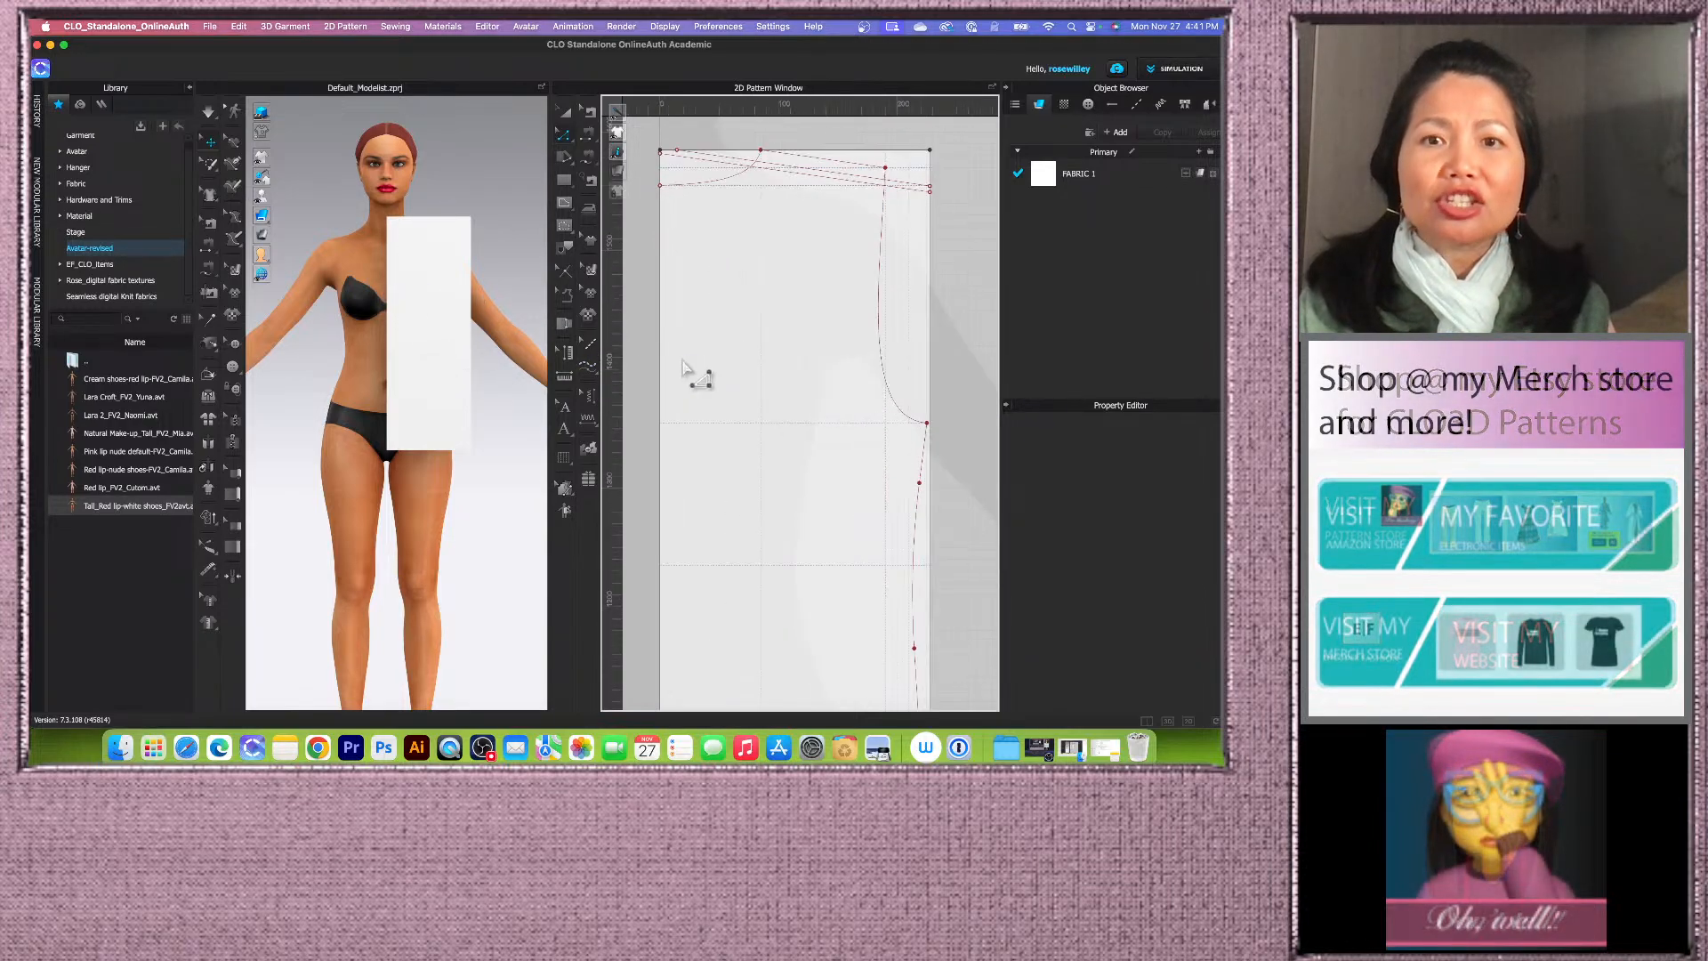
scroll(687, 366, down, 1)
scroll(835, 210, up, 2)
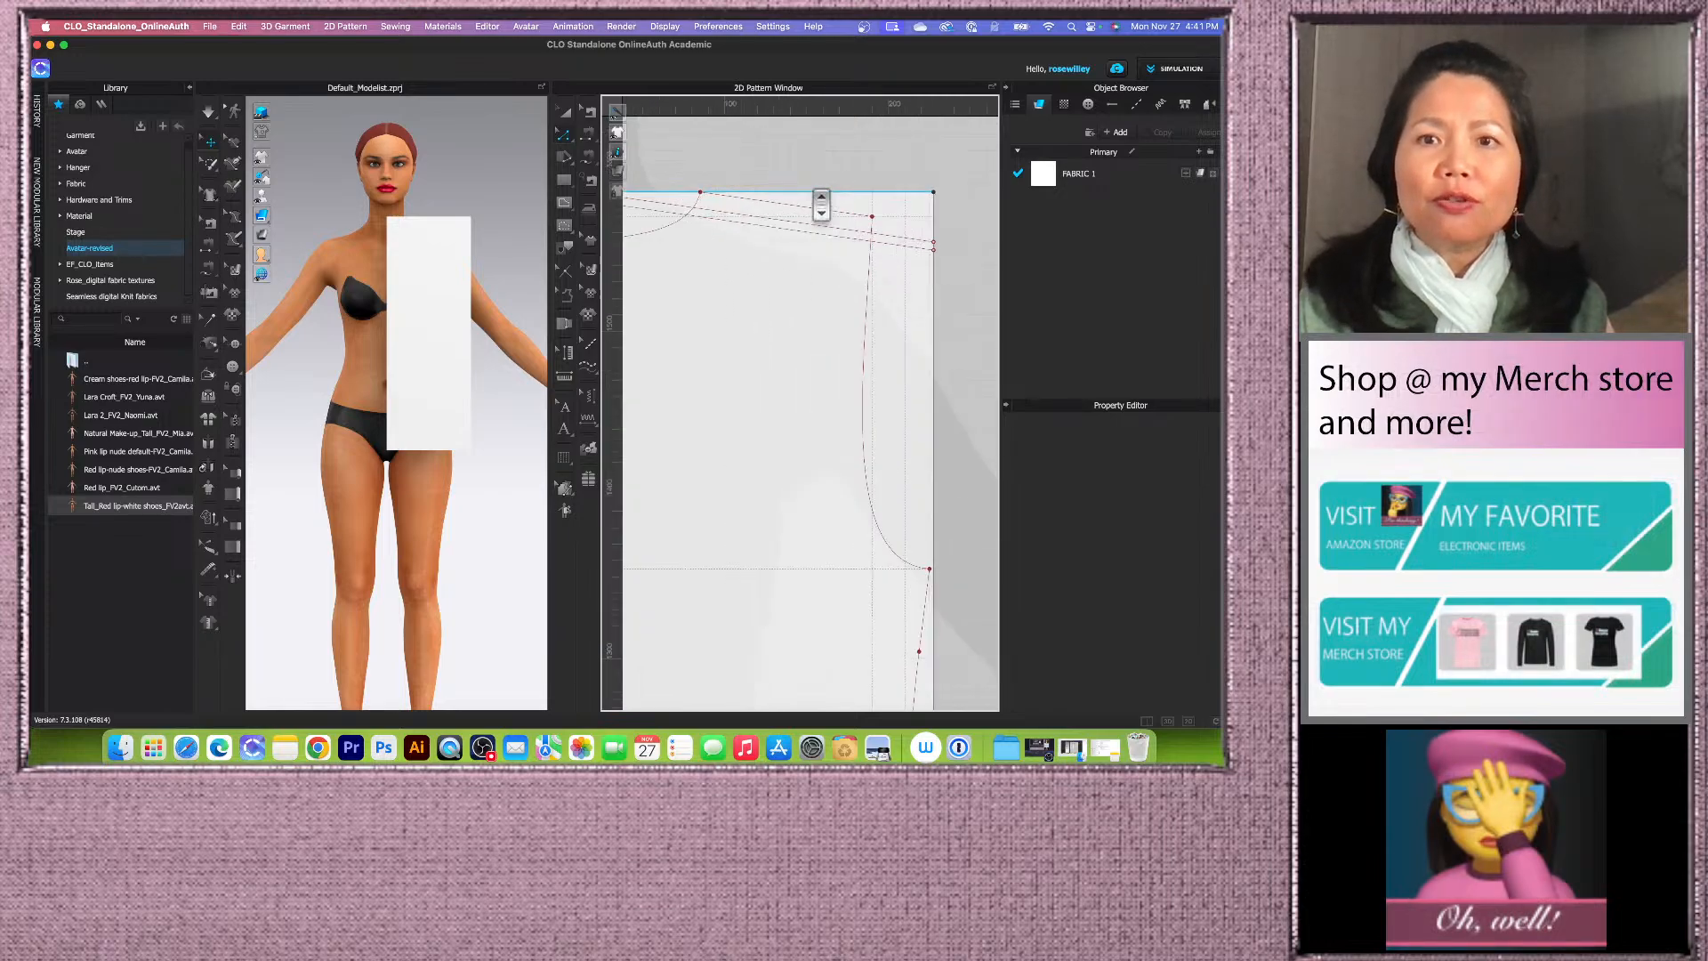
click(825, 198)
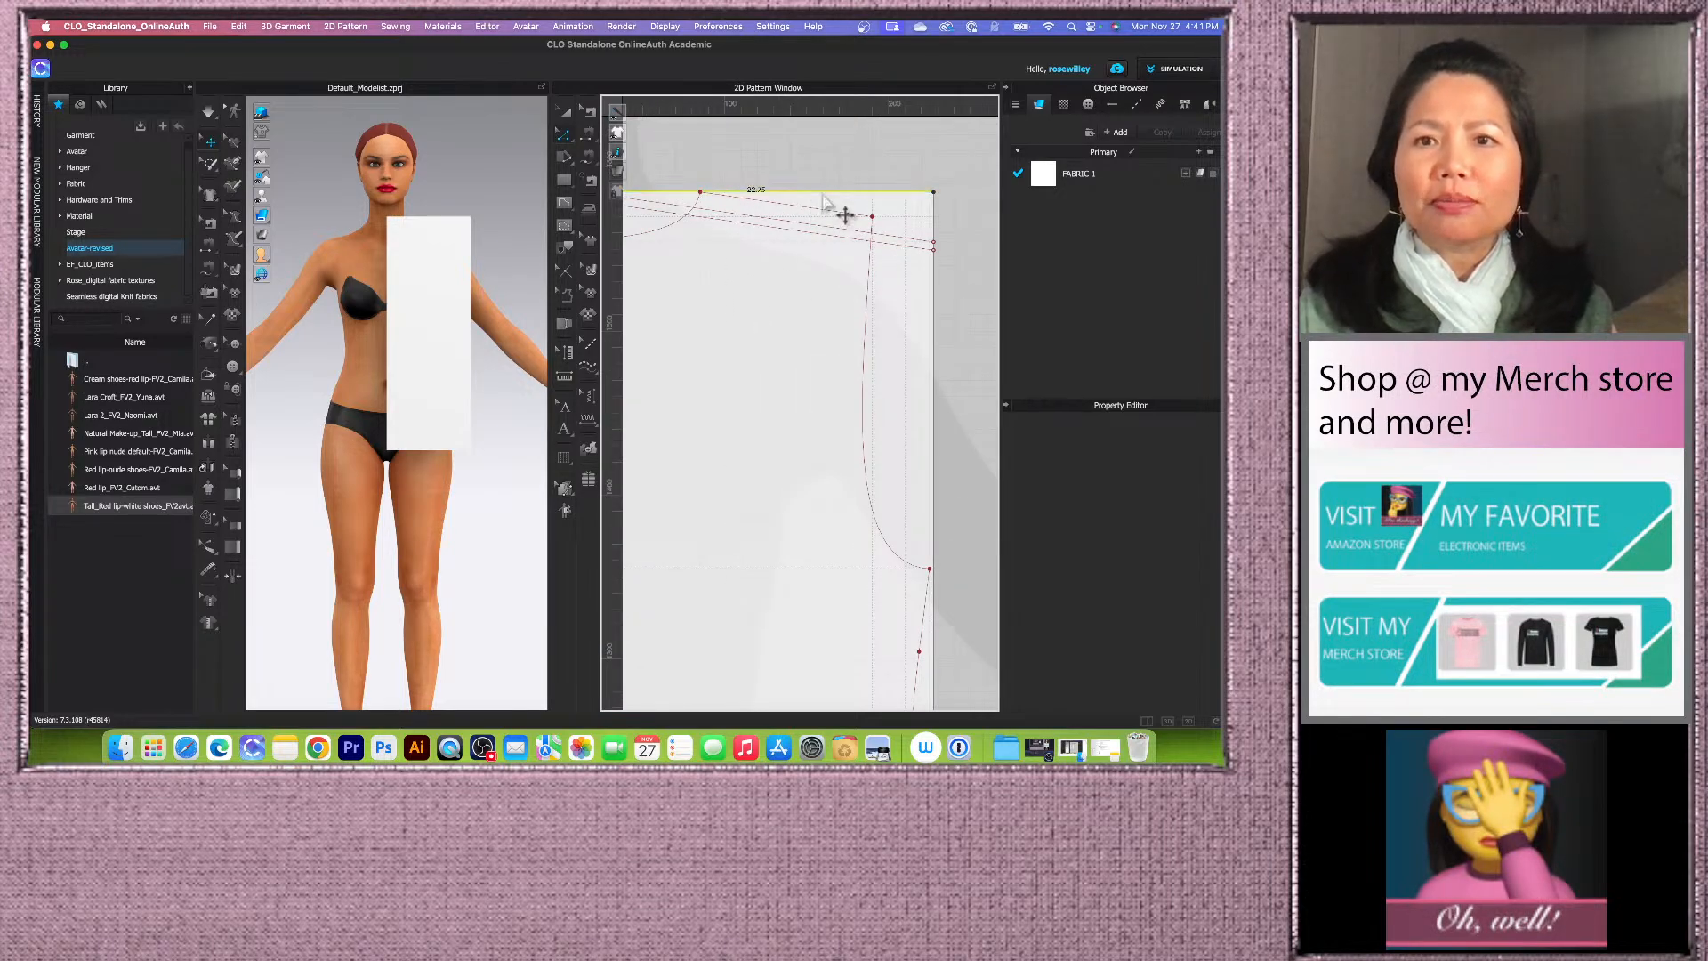
right_click(824, 201)
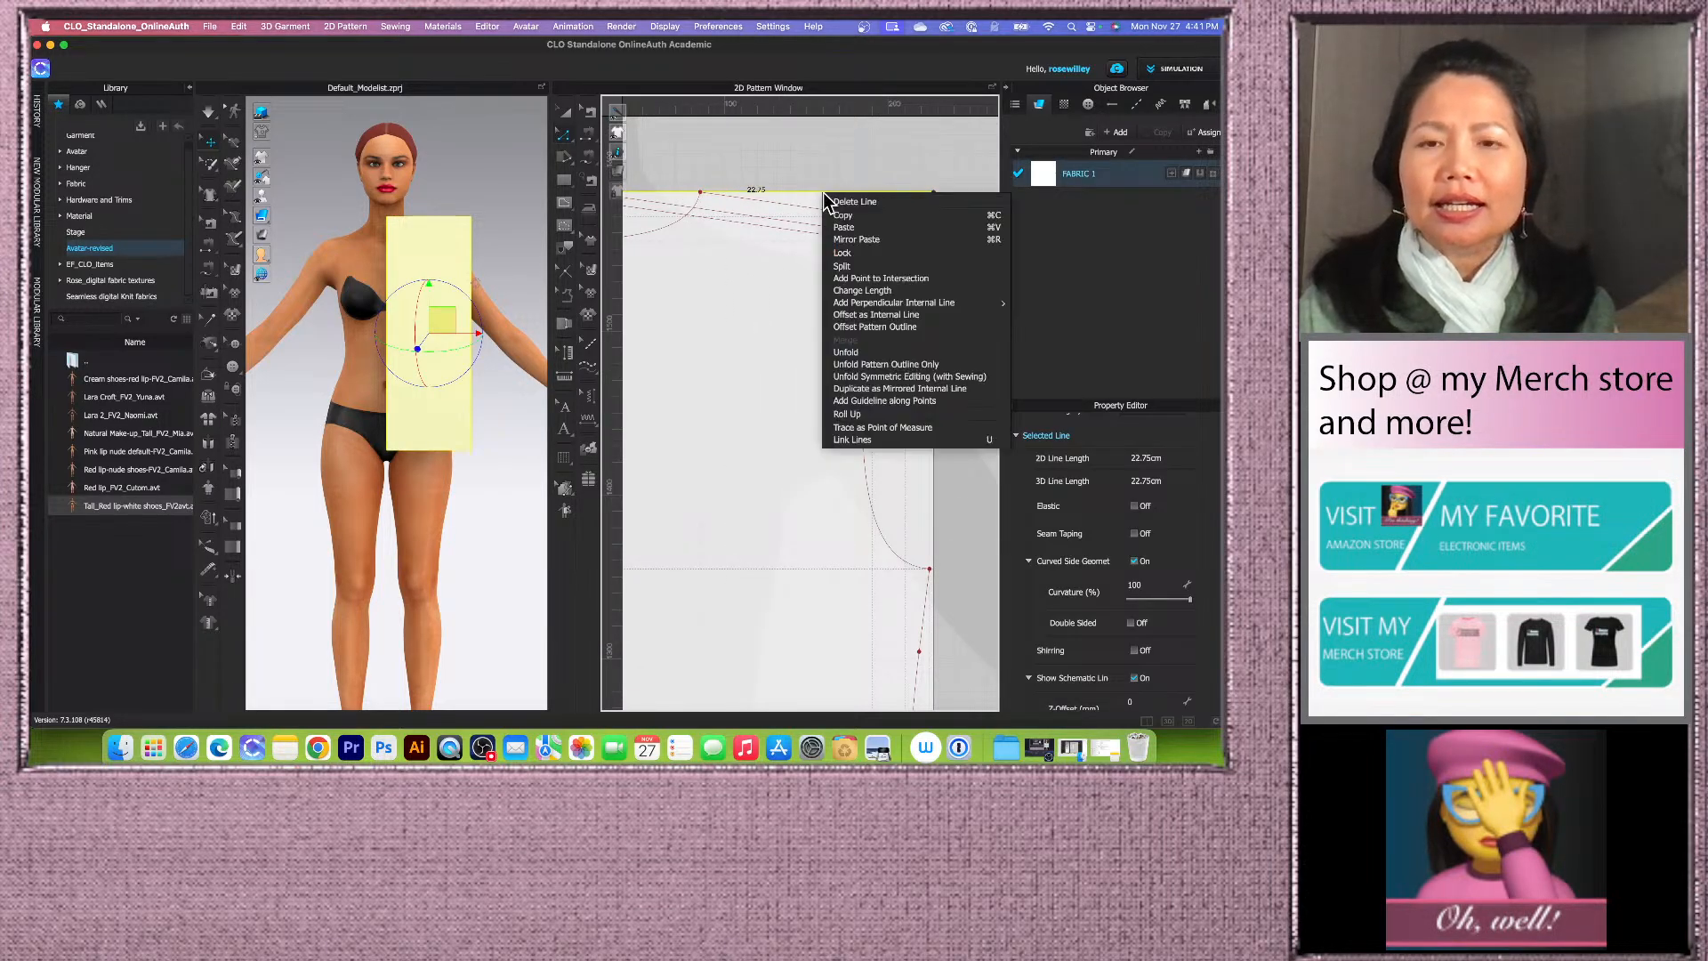
click(874, 315)
drag(690, 246, 587, 267)
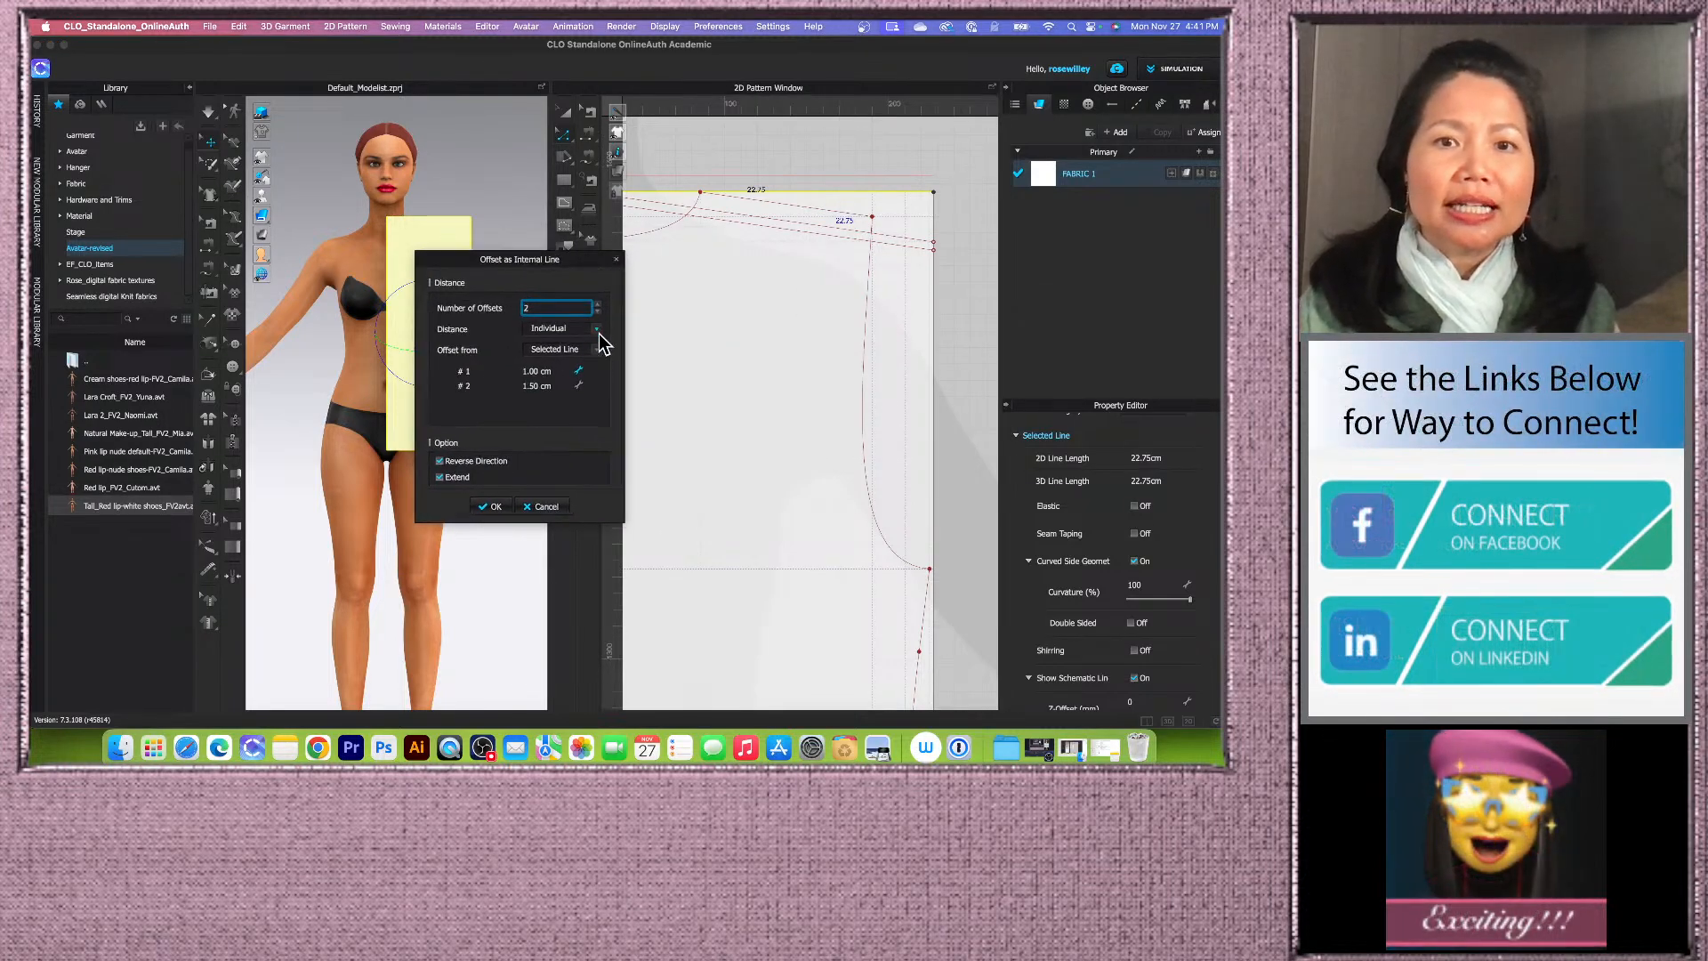
click(548, 372)
text(4)
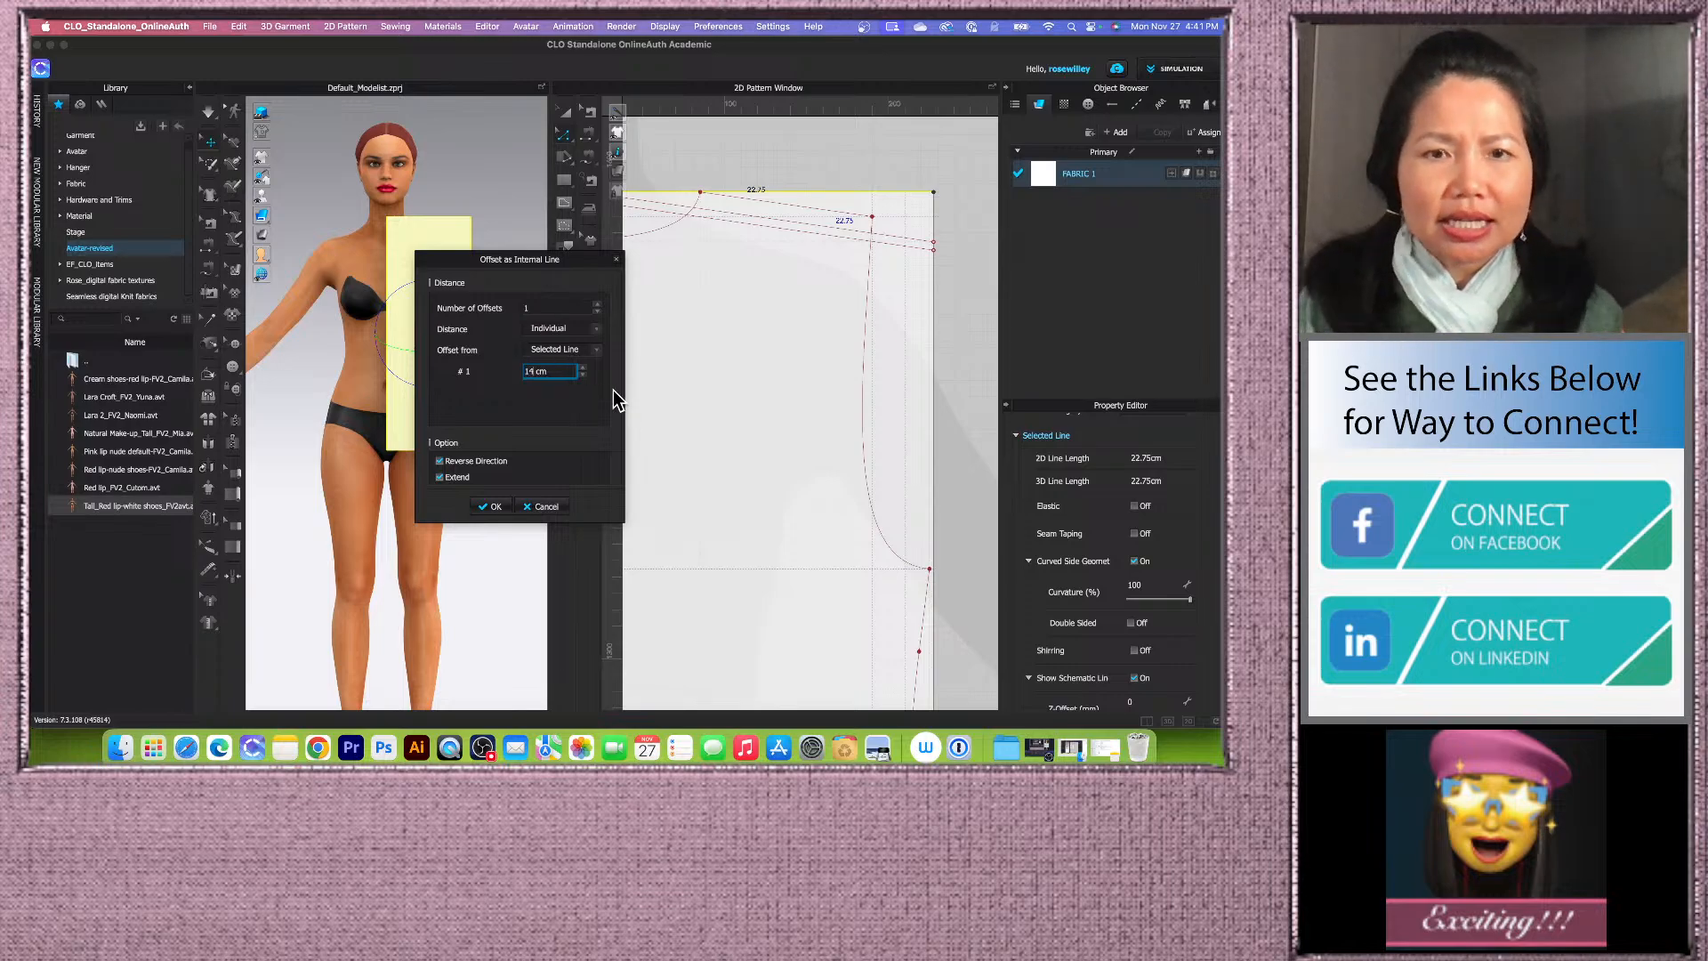
click(439, 461)
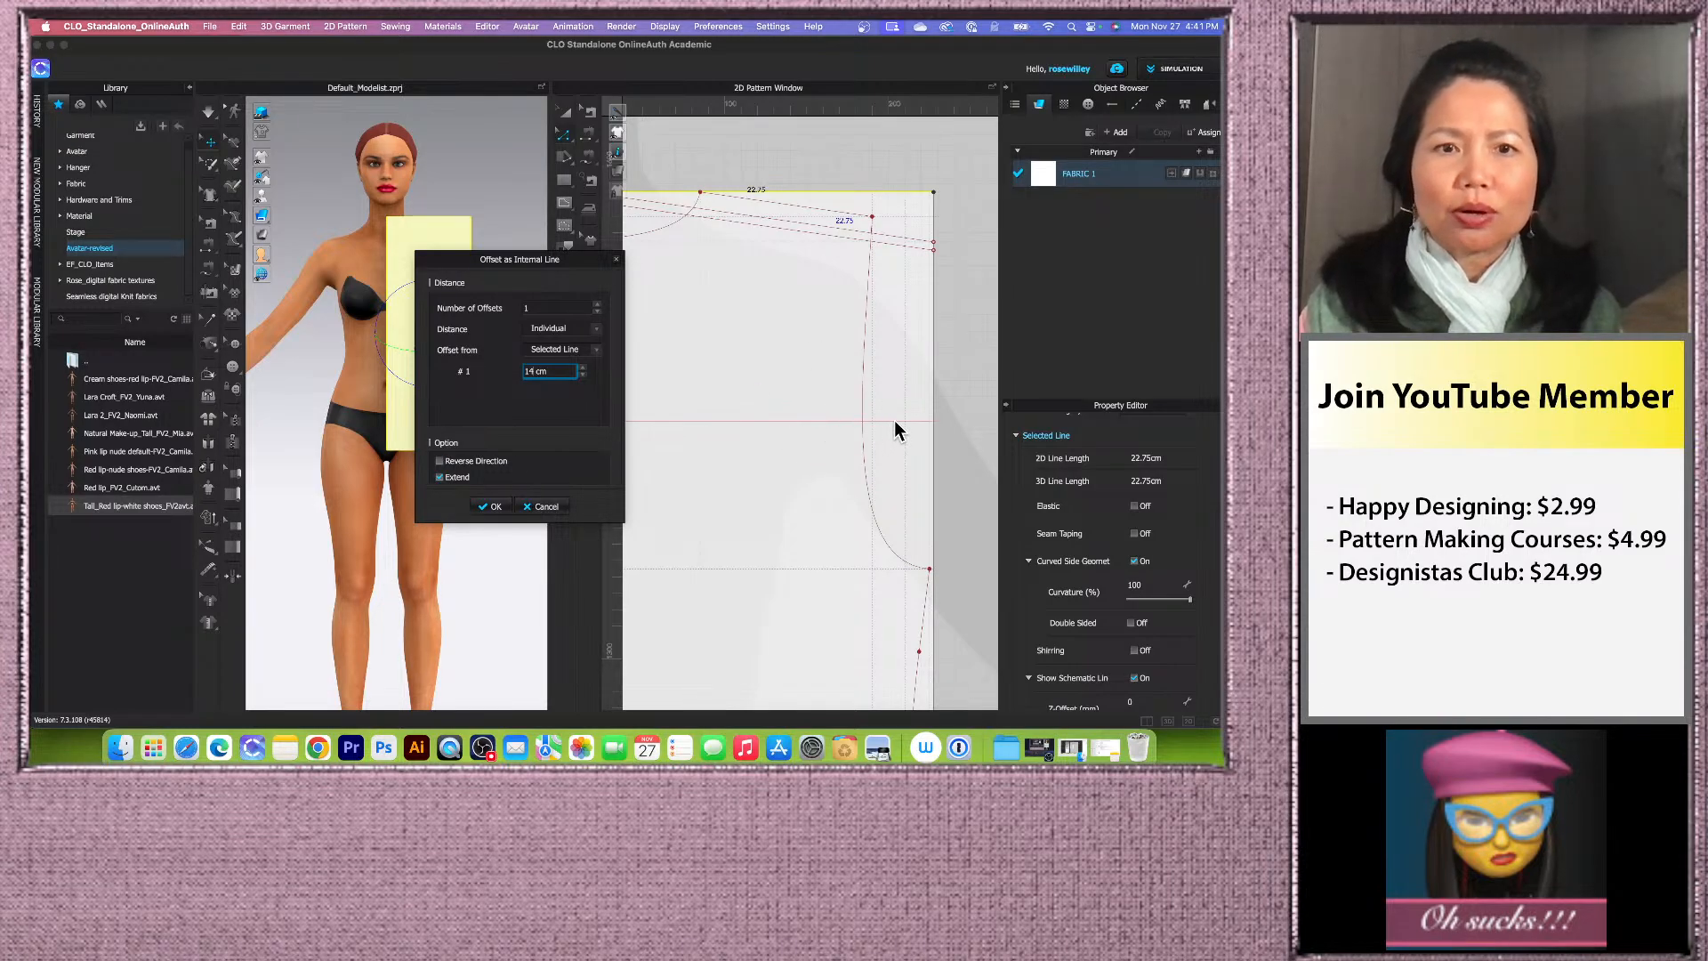
click(502, 507)
Step: Convert the shoulder offset guide lines into baselines
scroll(840, 328, down, 3)
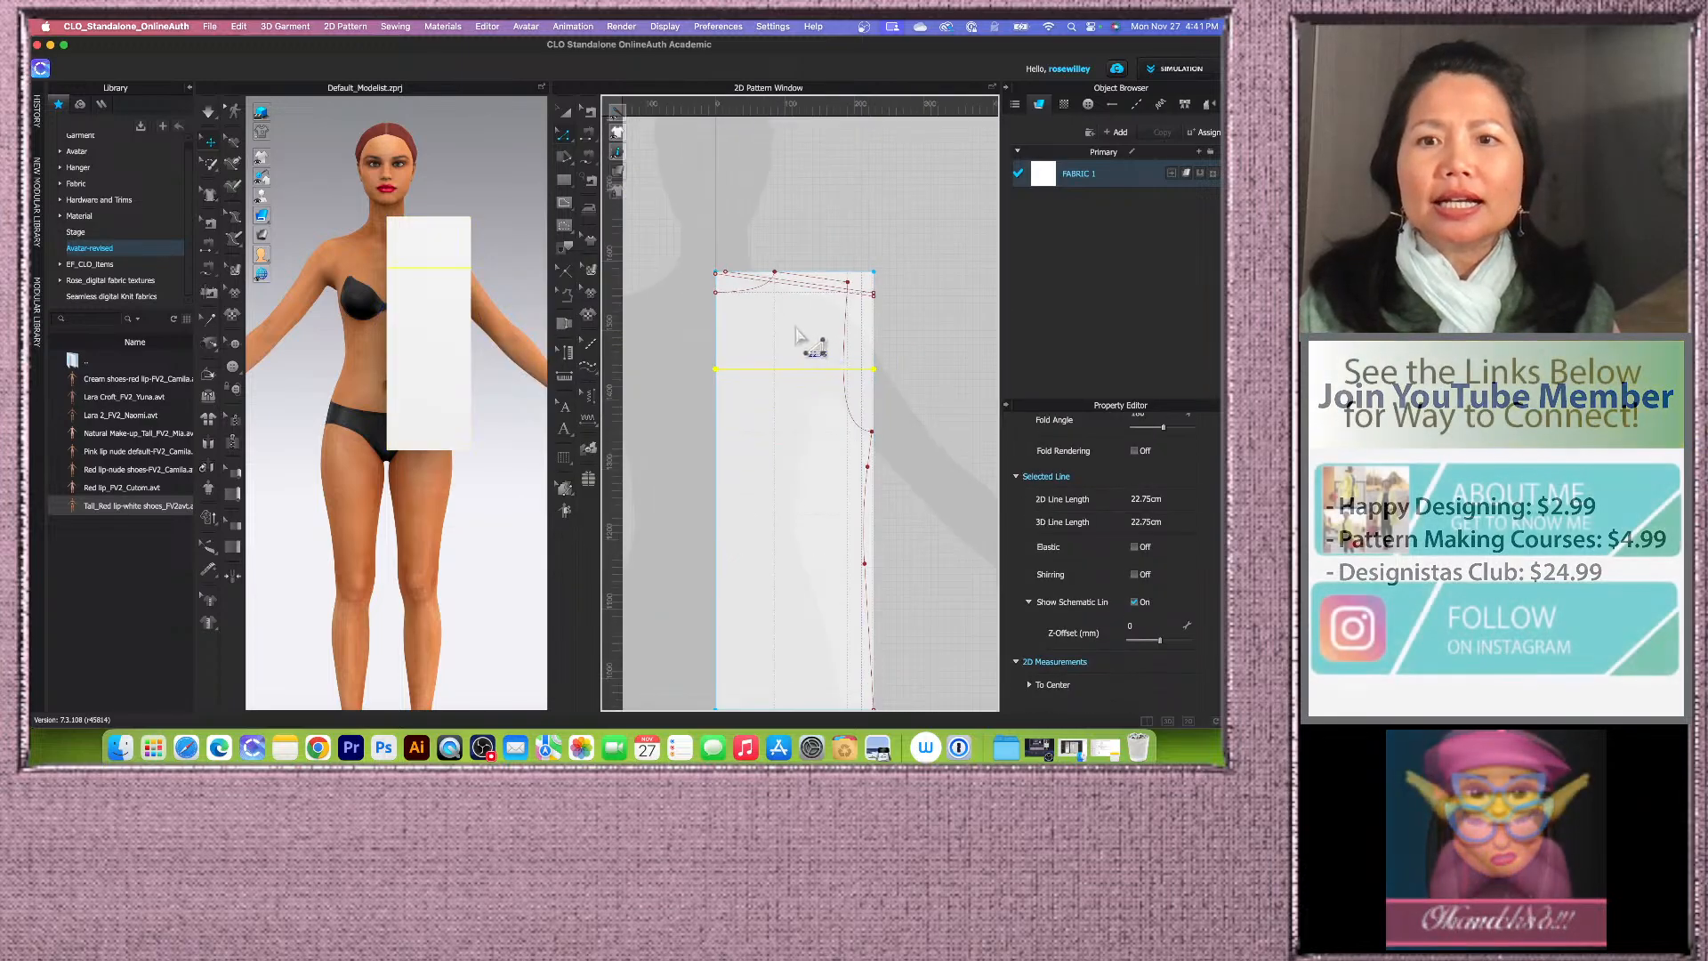
scroll(802, 391, up, 2)
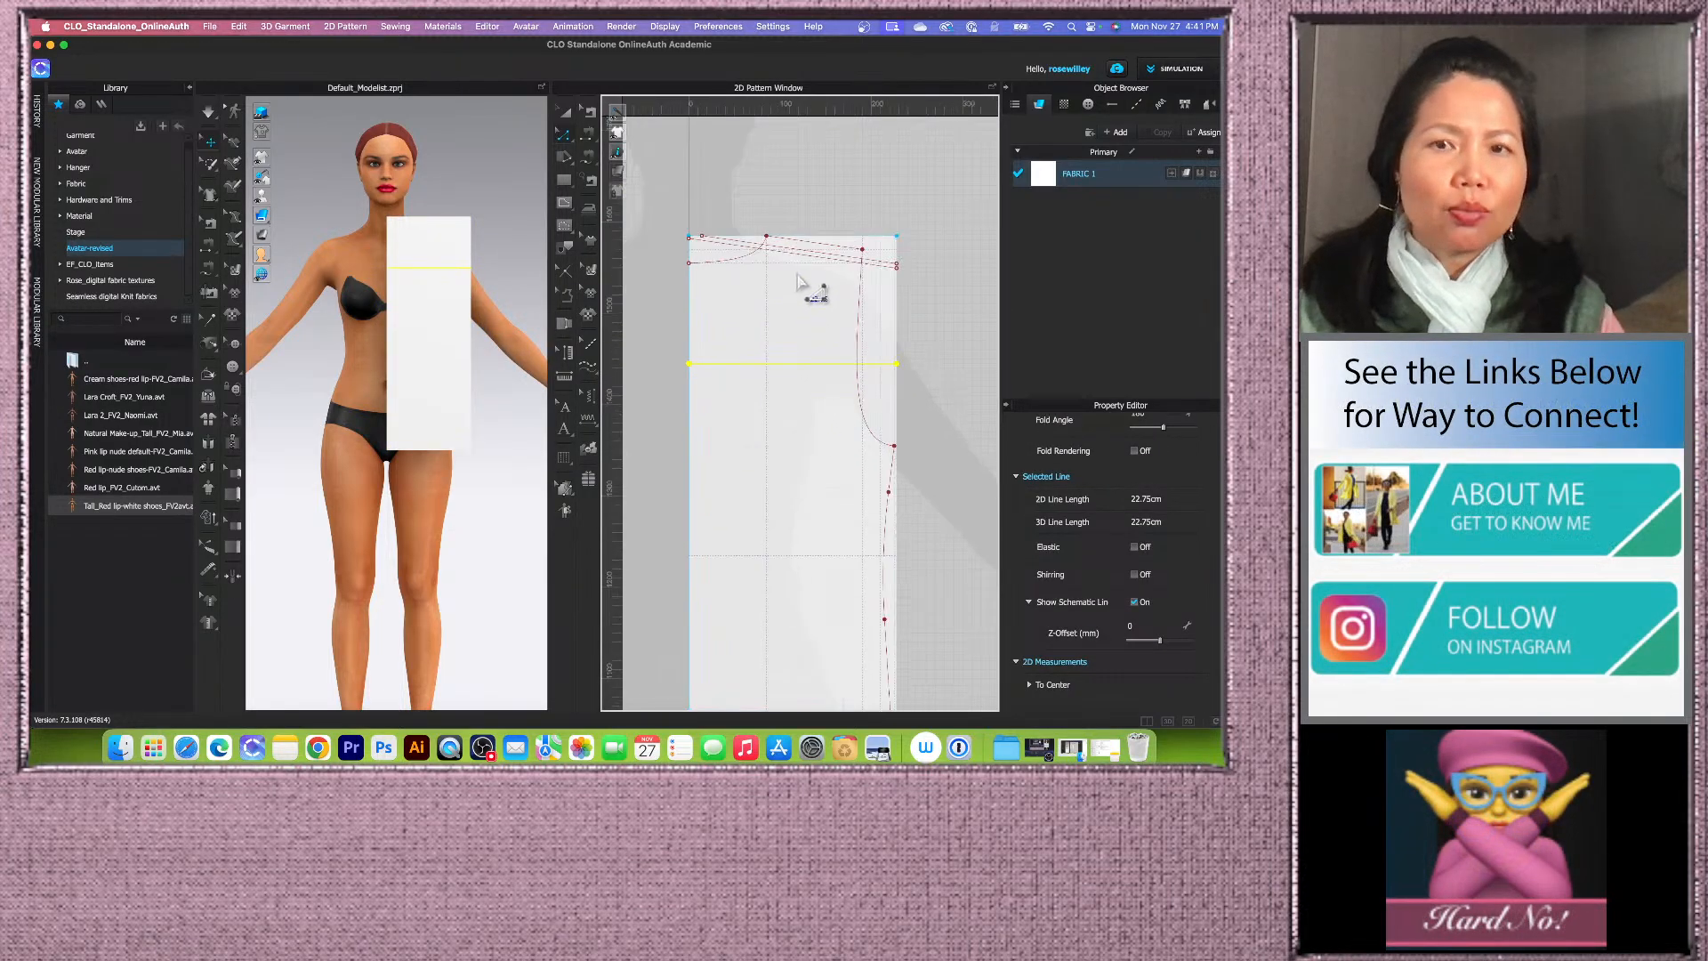
scroll(798, 283, up, 2)
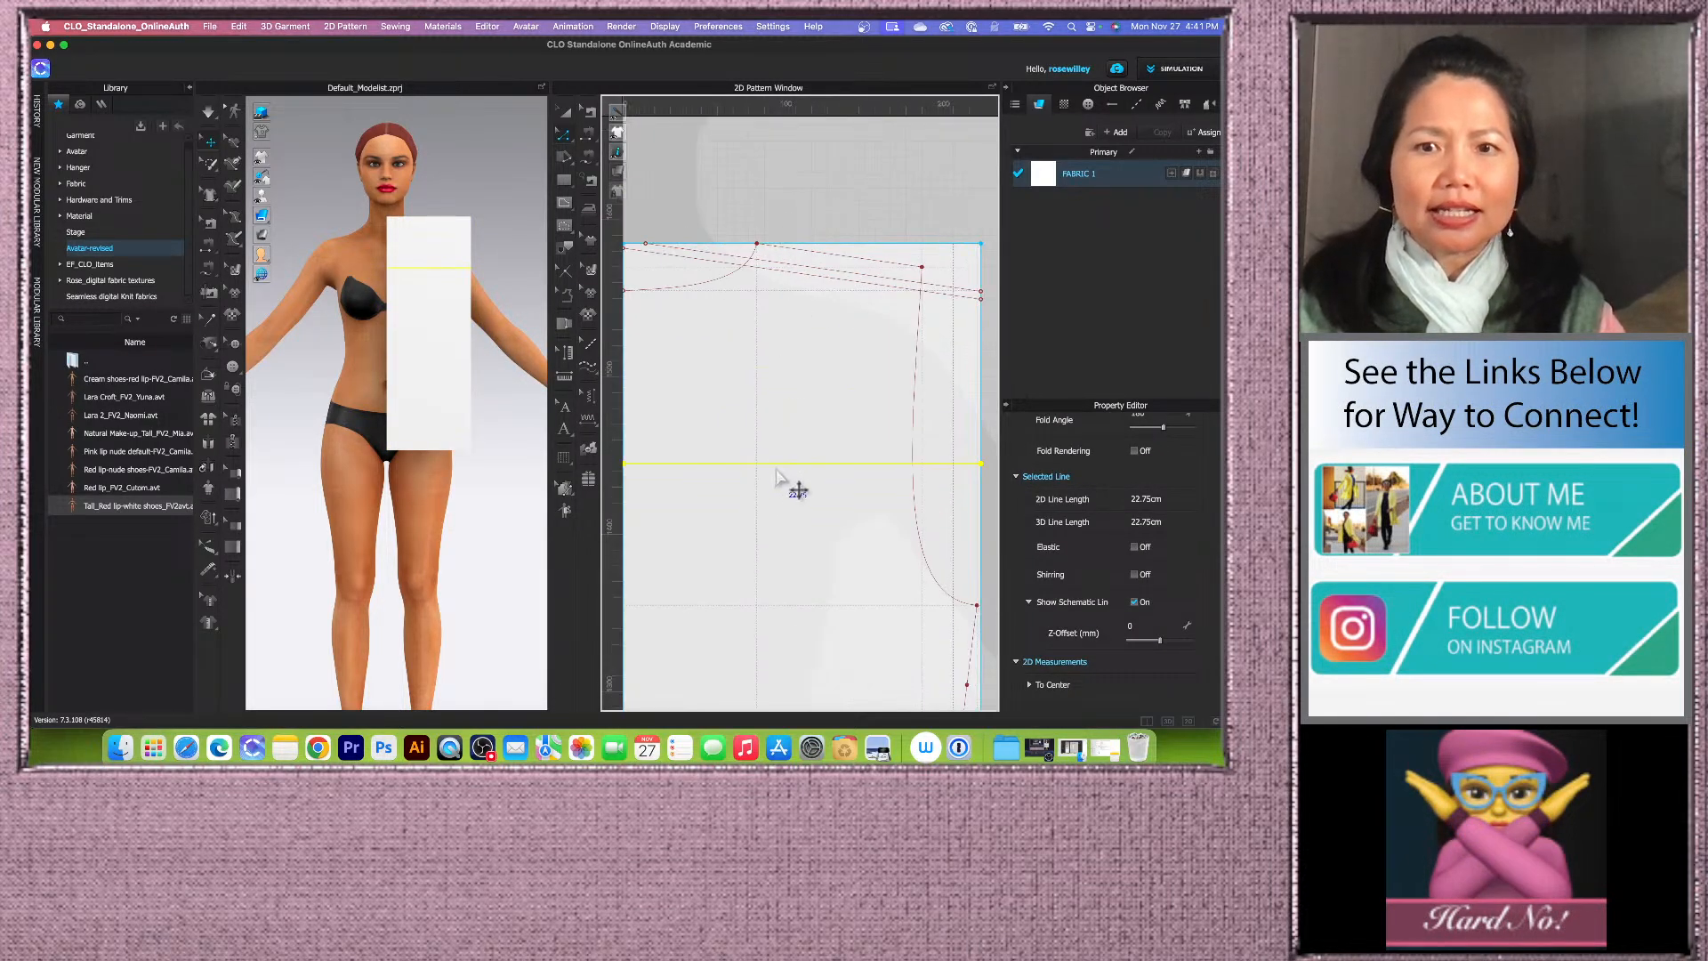
scroll(780, 480, down, 1)
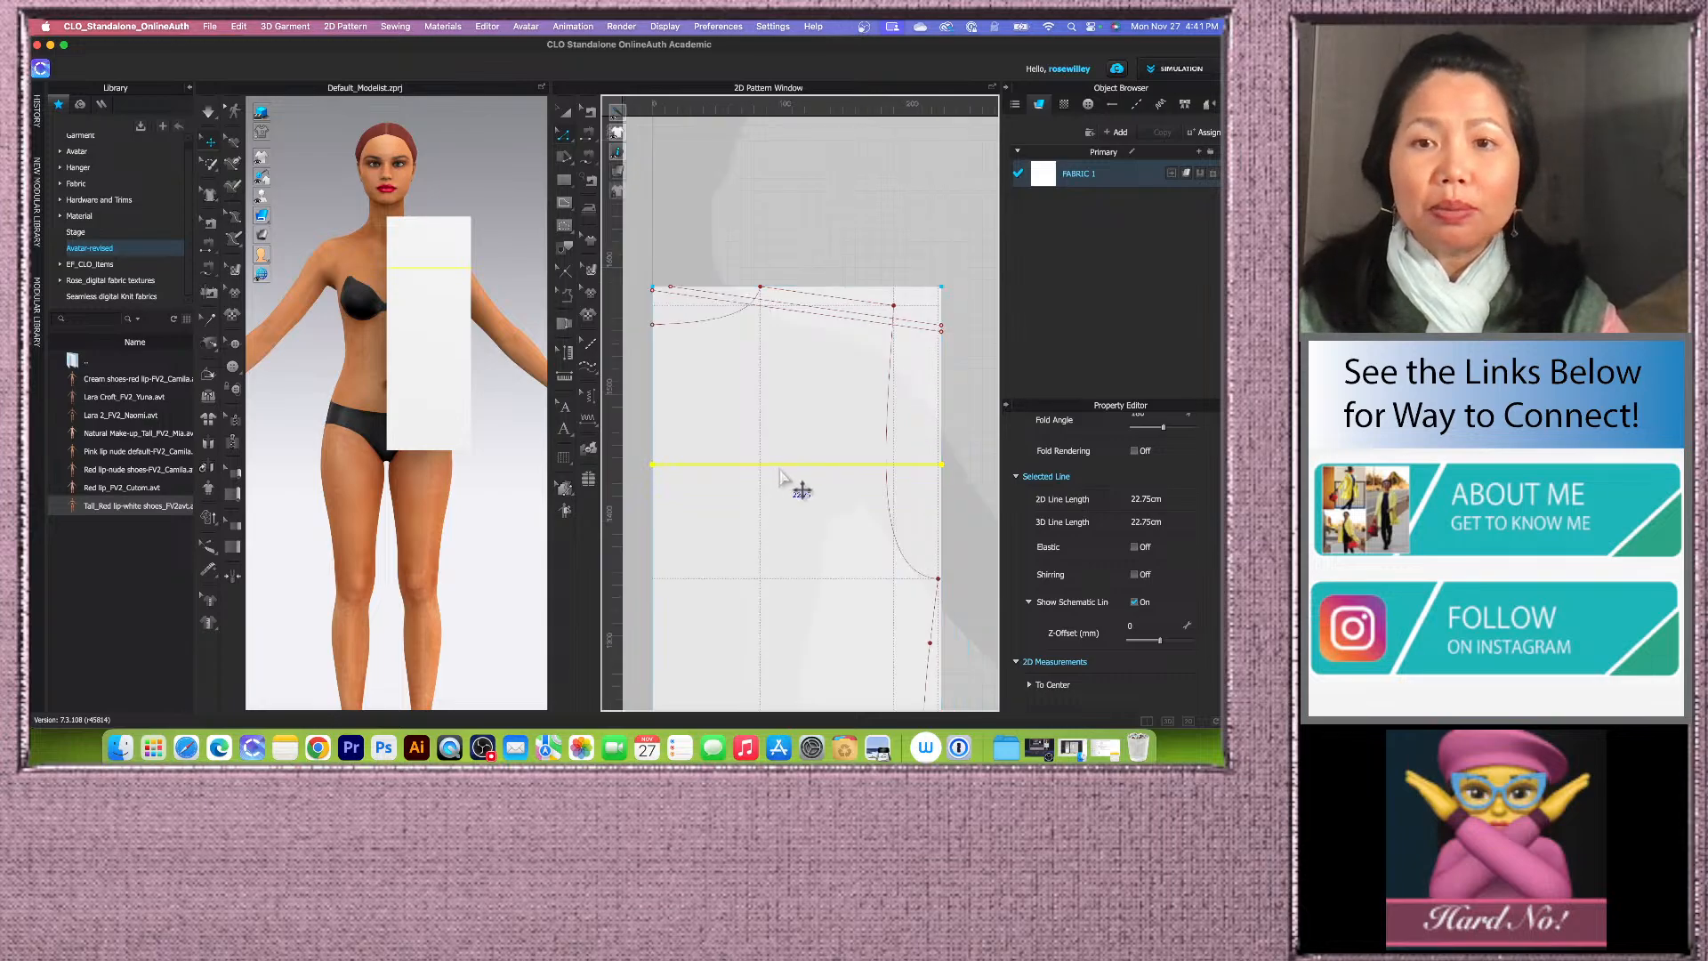
scroll(830, 314, up, 3)
shift+click(829, 313)
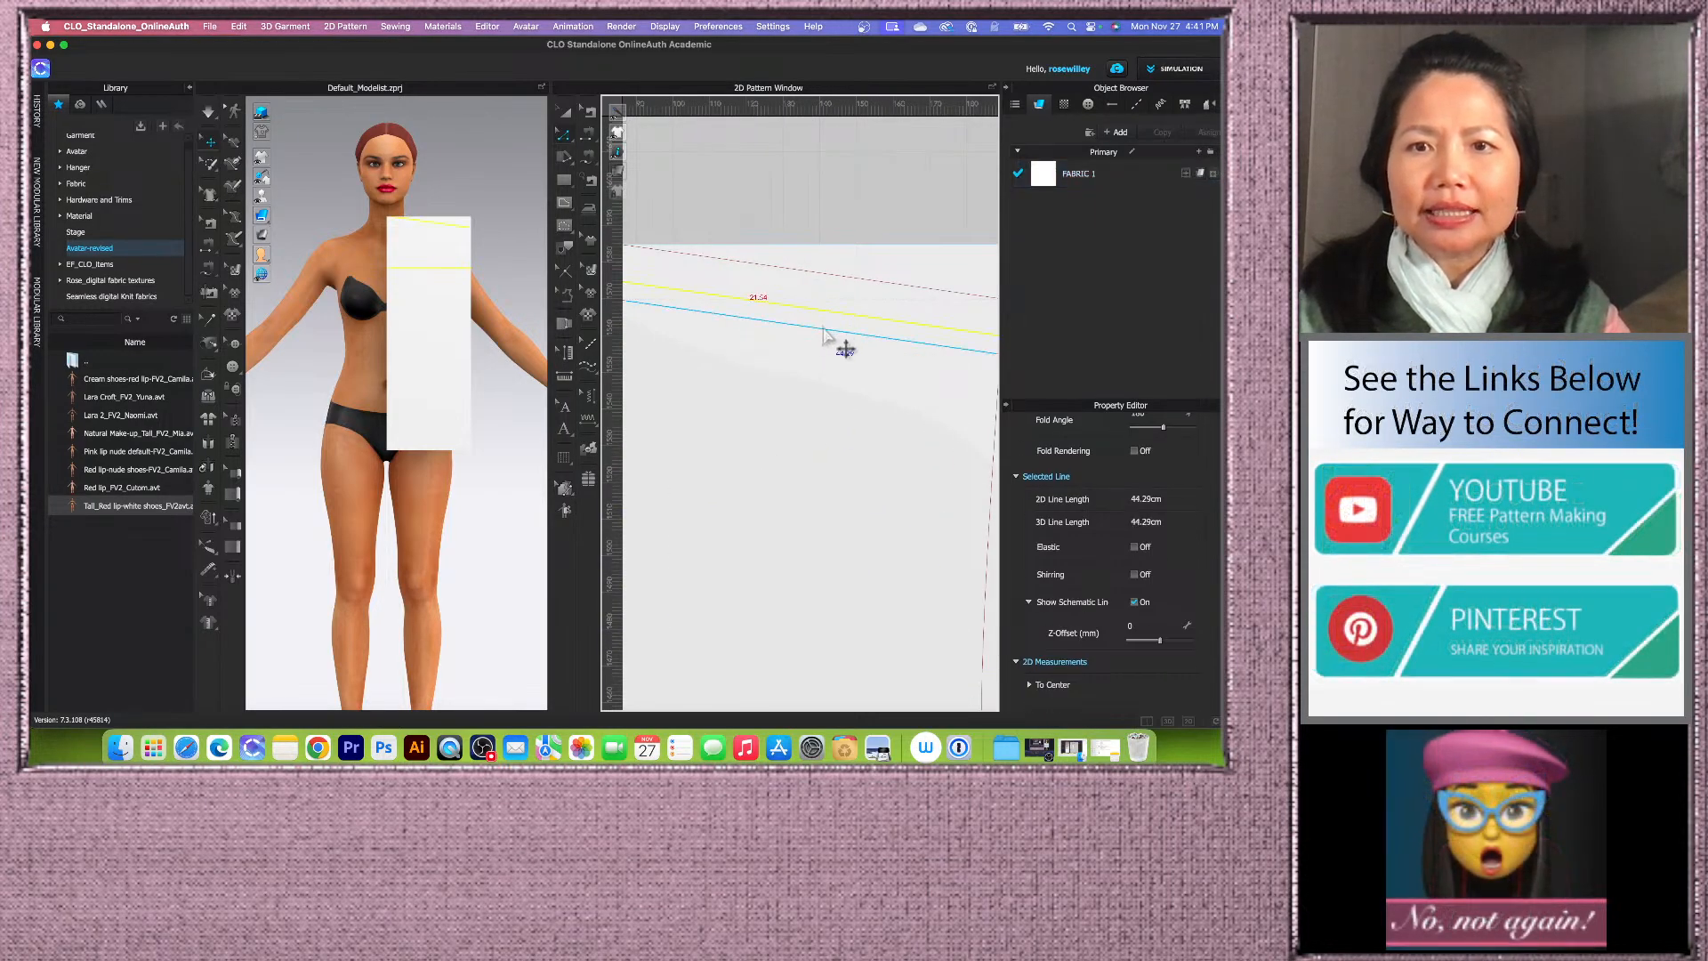
shift+click(823, 328)
right_click(822, 329)
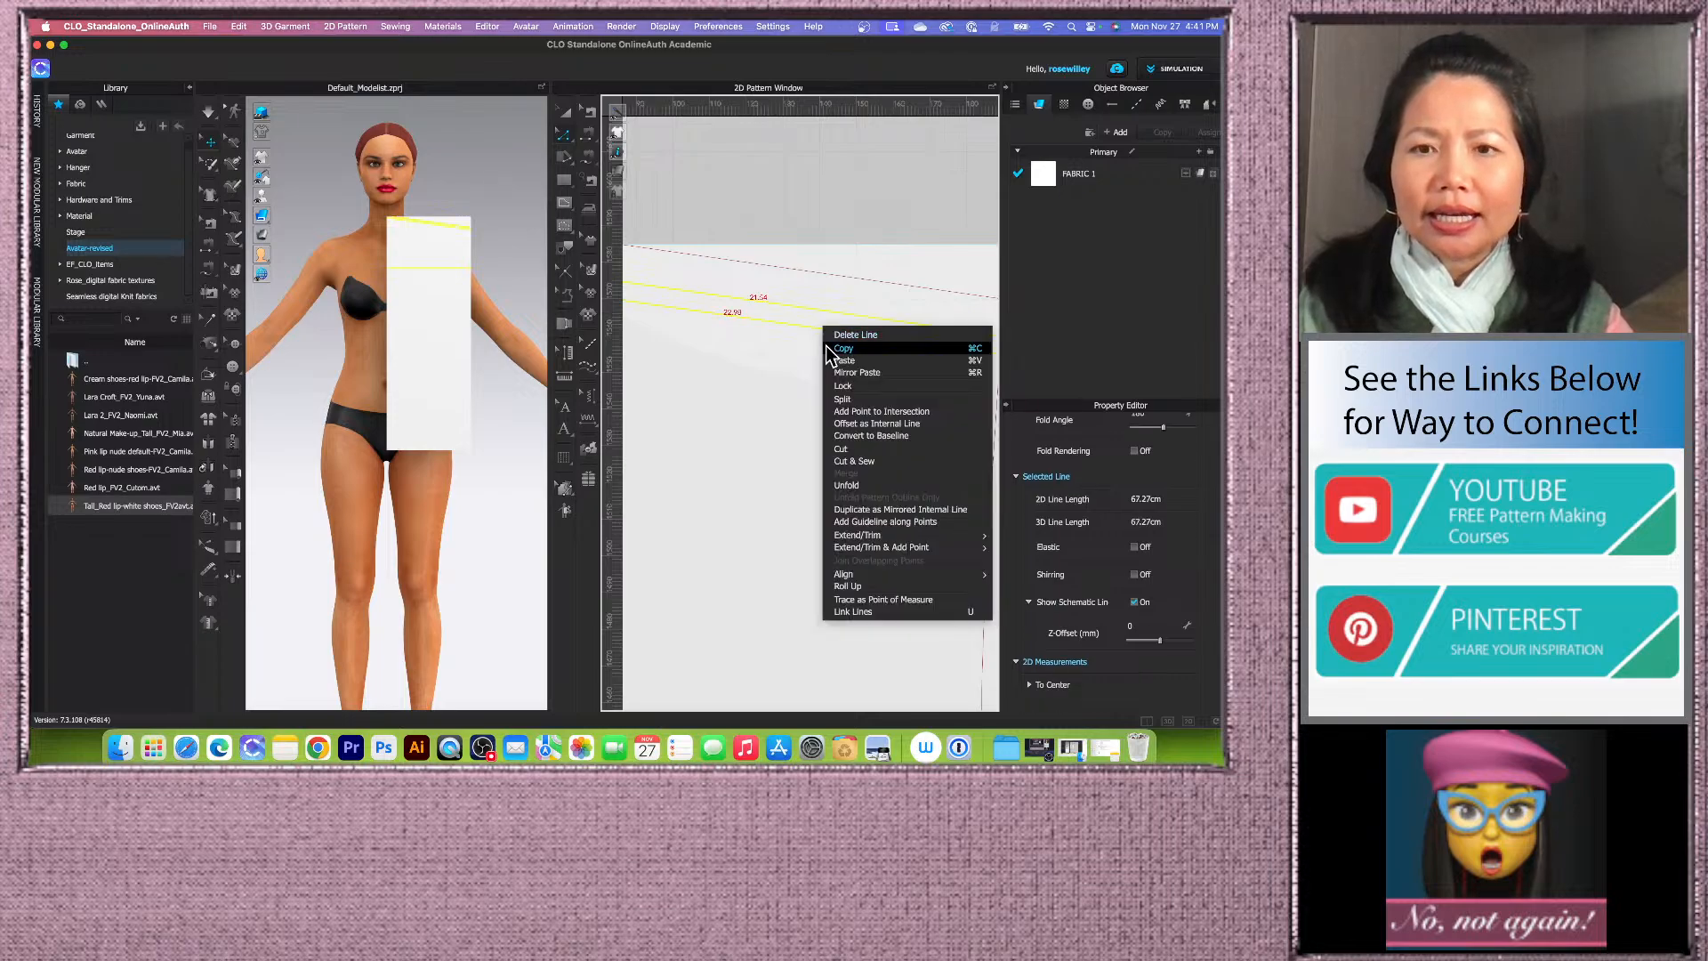
click(867, 435)
scroll(836, 428, down, 3)
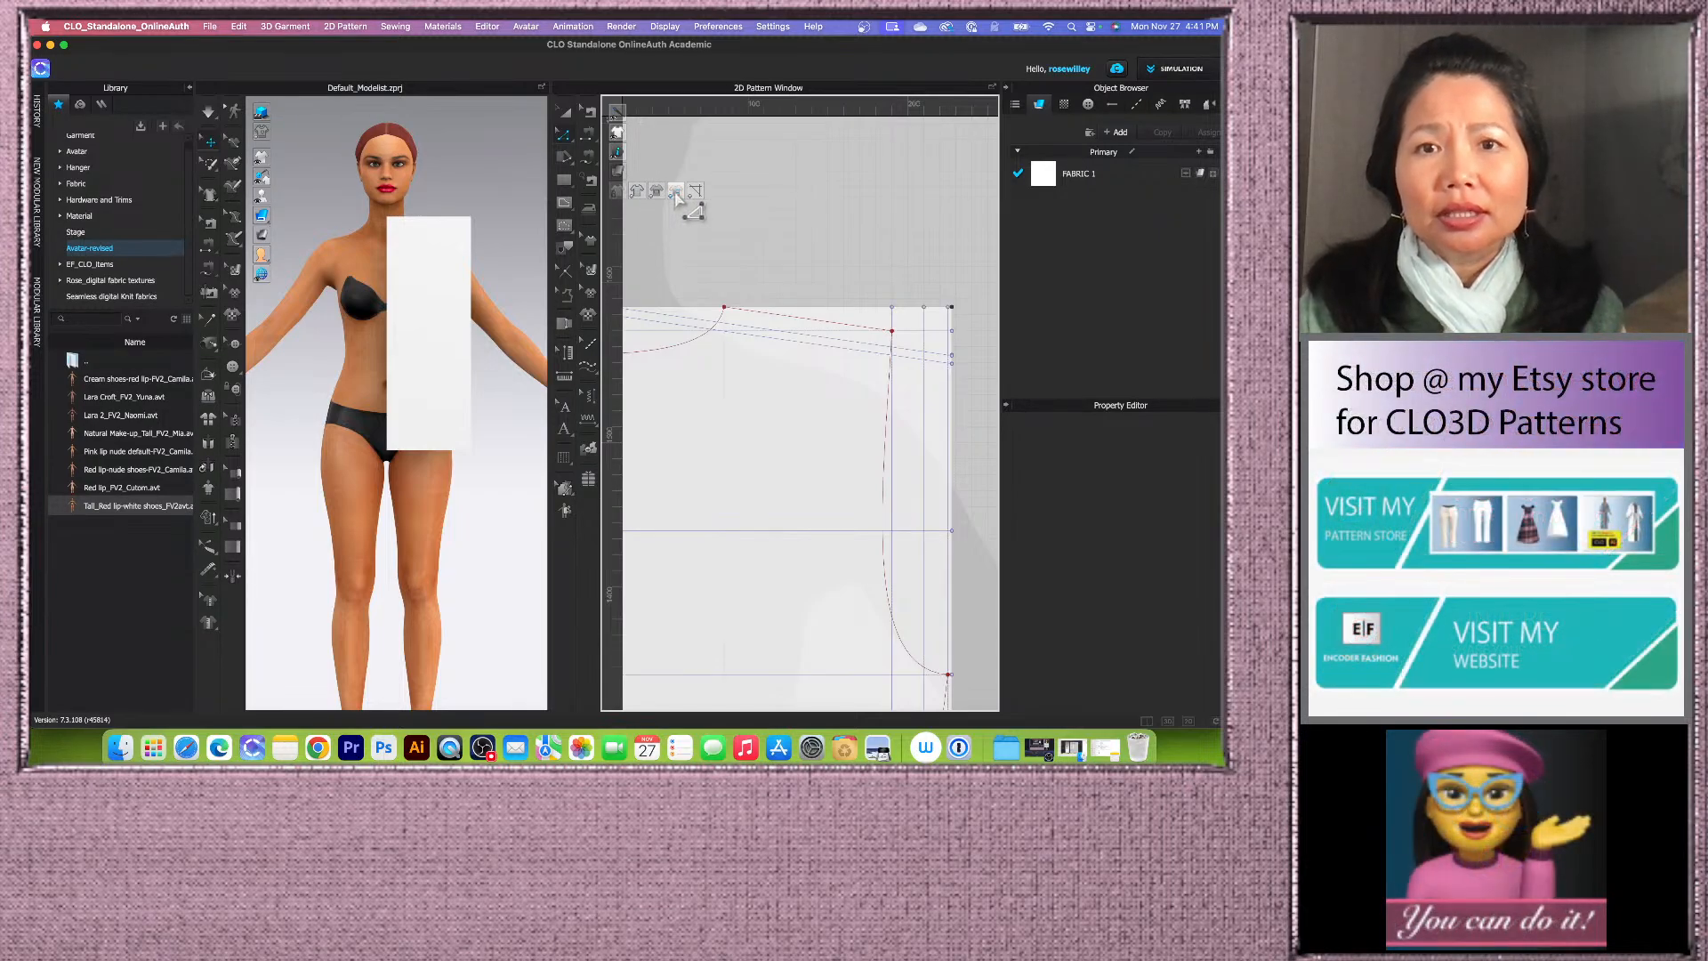
scroll(872, 361, down, 3)
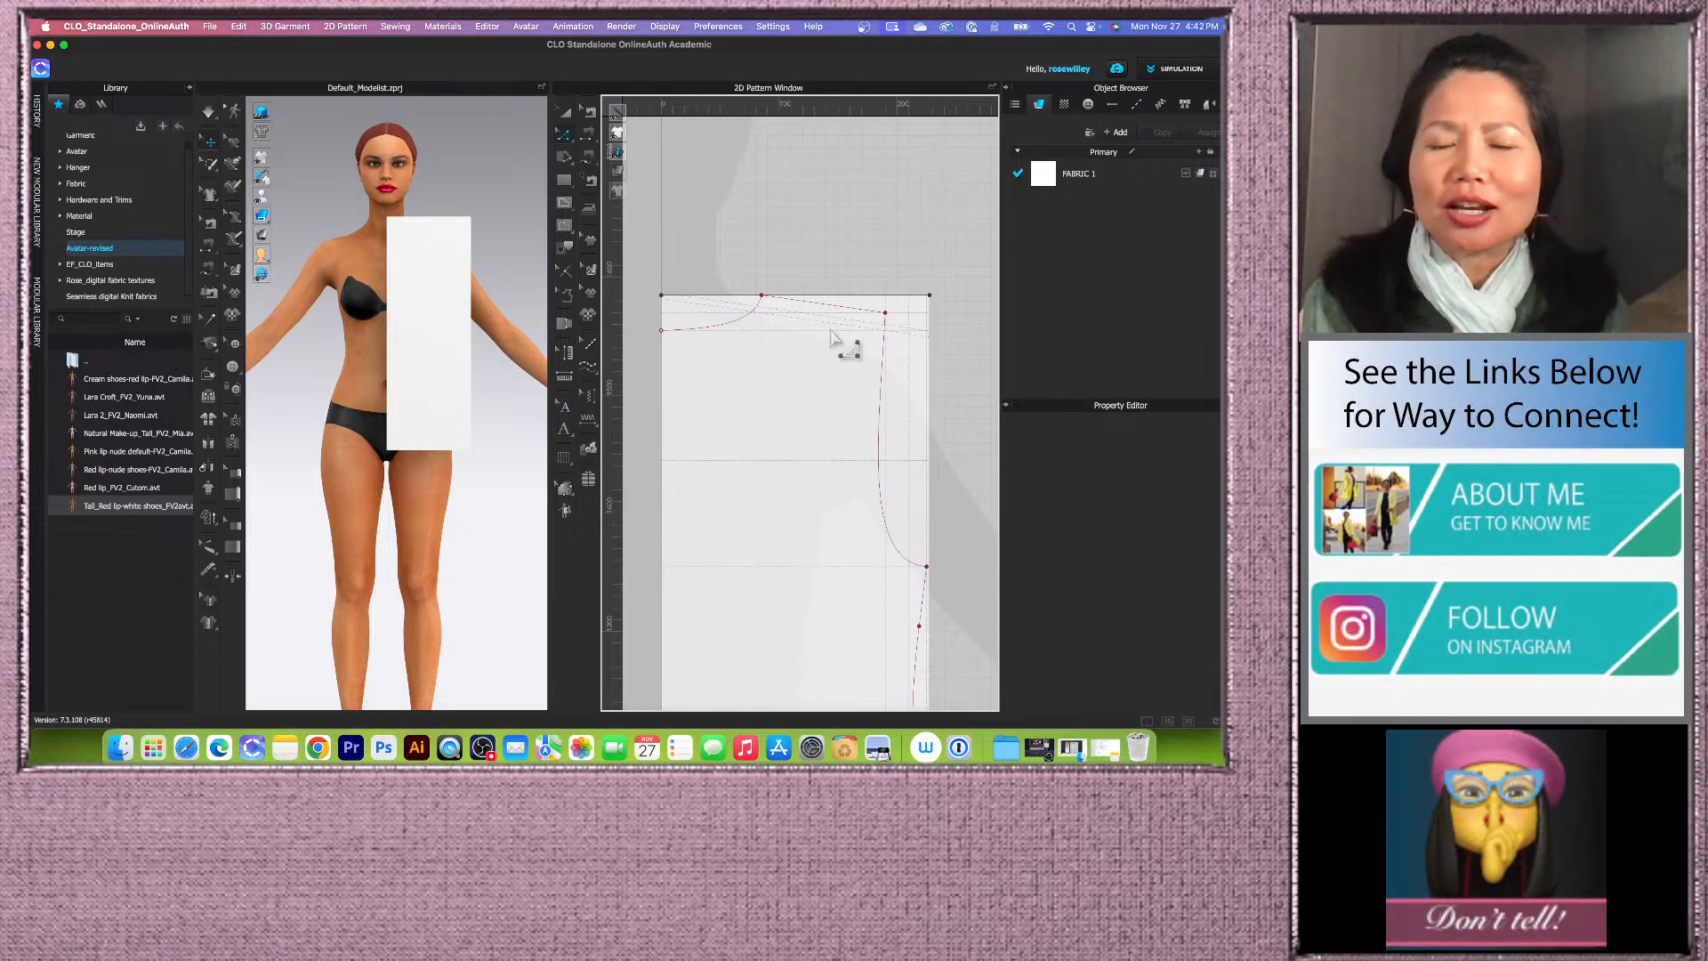
click(566, 204)
click(672, 202)
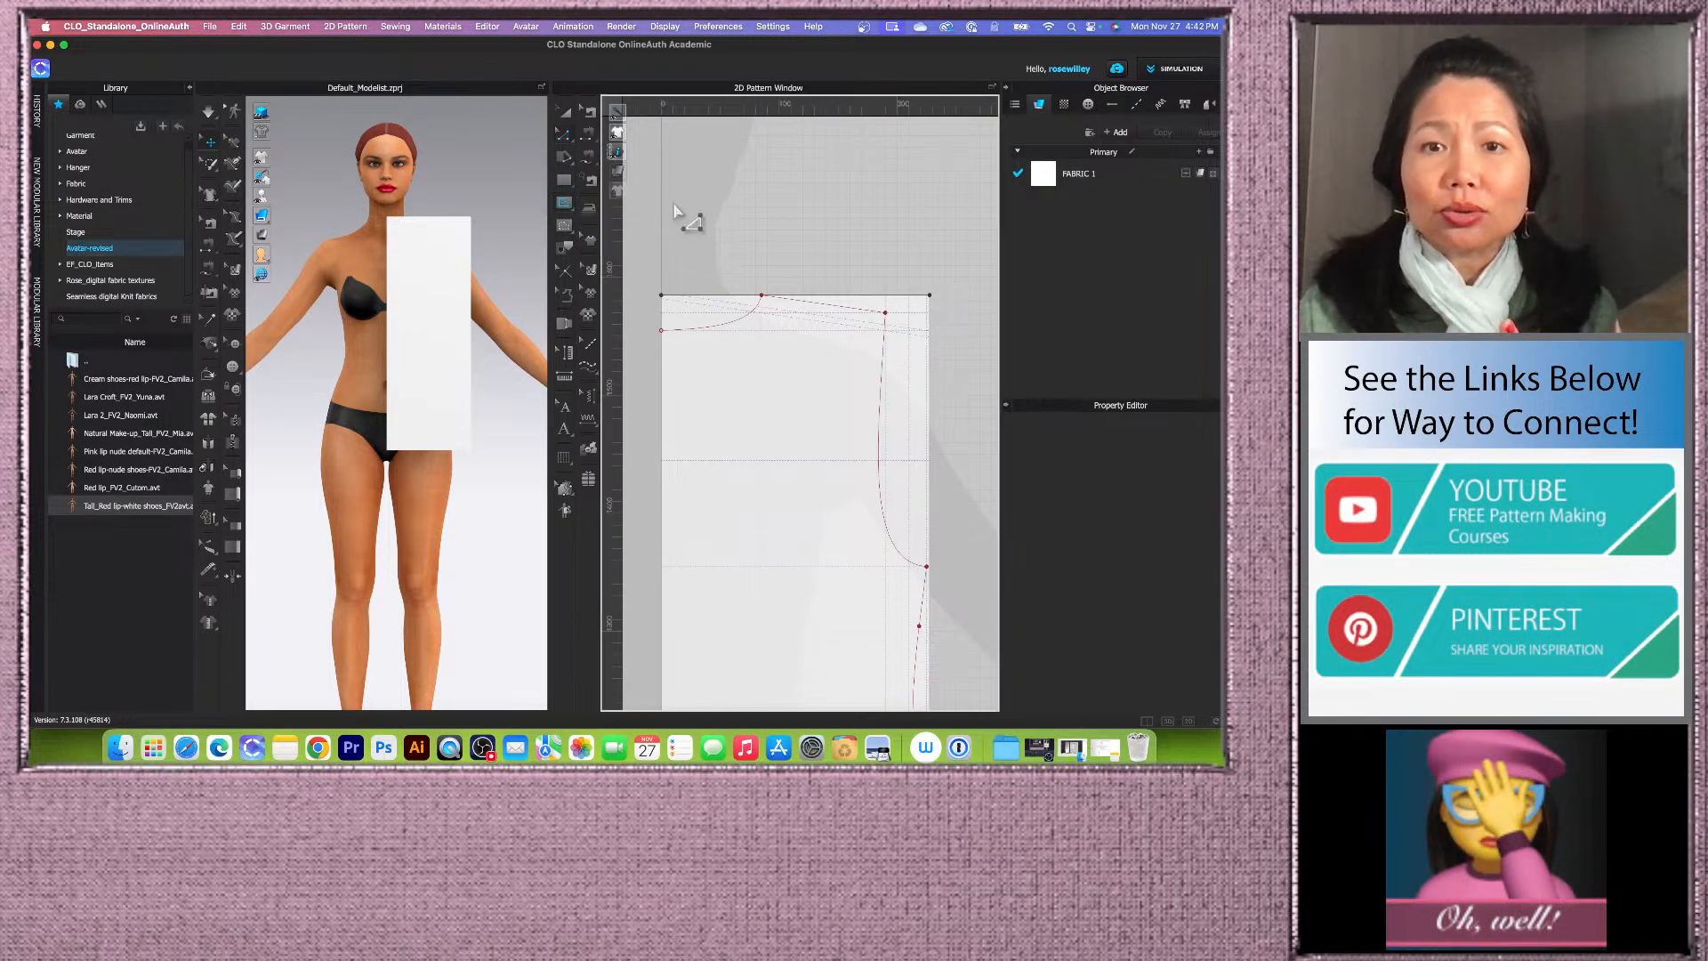
scroll(673, 205, down, 3)
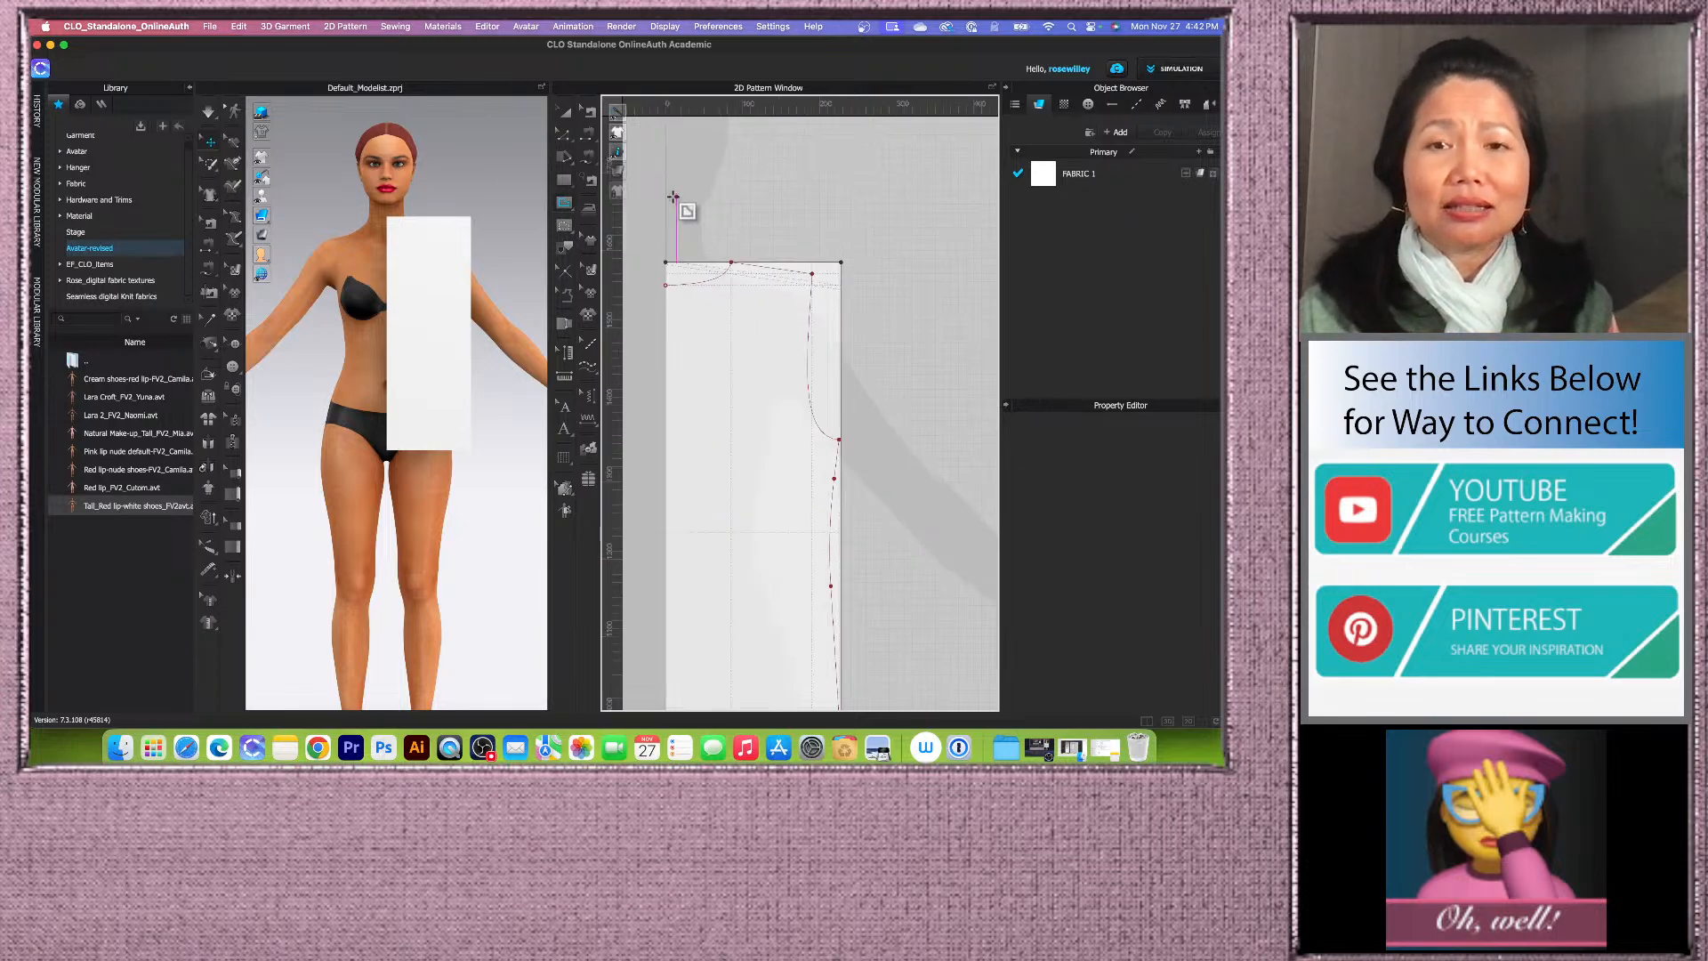
scroll(685, 194, up, 2)
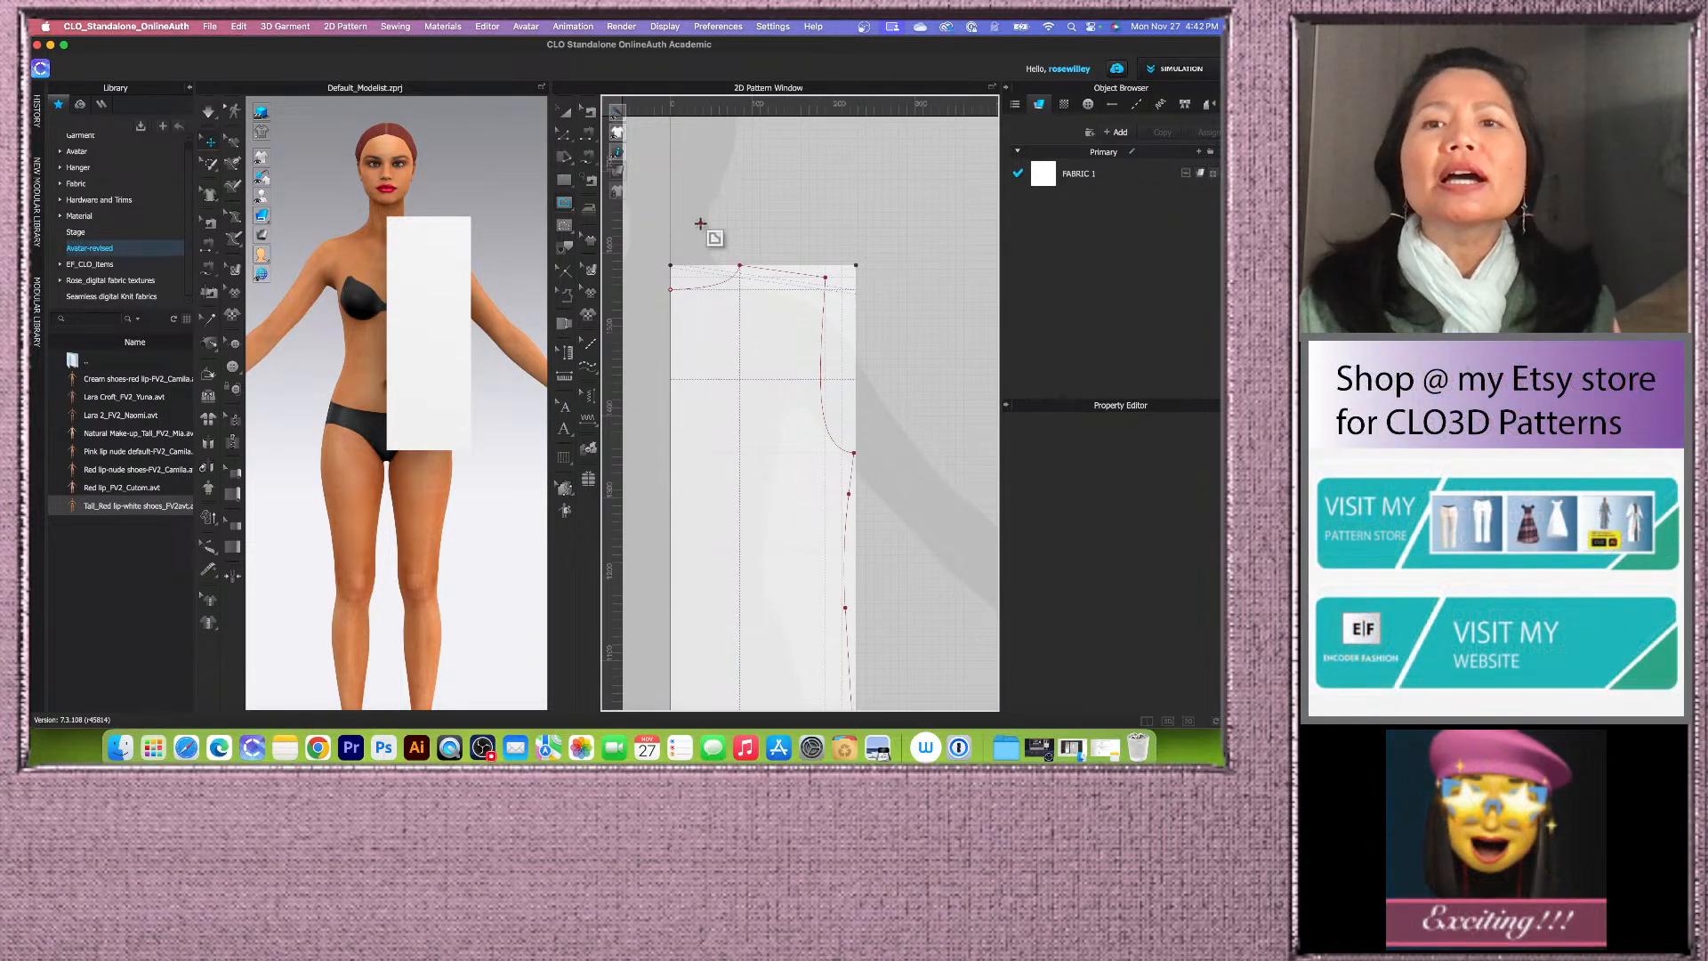
scroll(702, 223, down, 2)
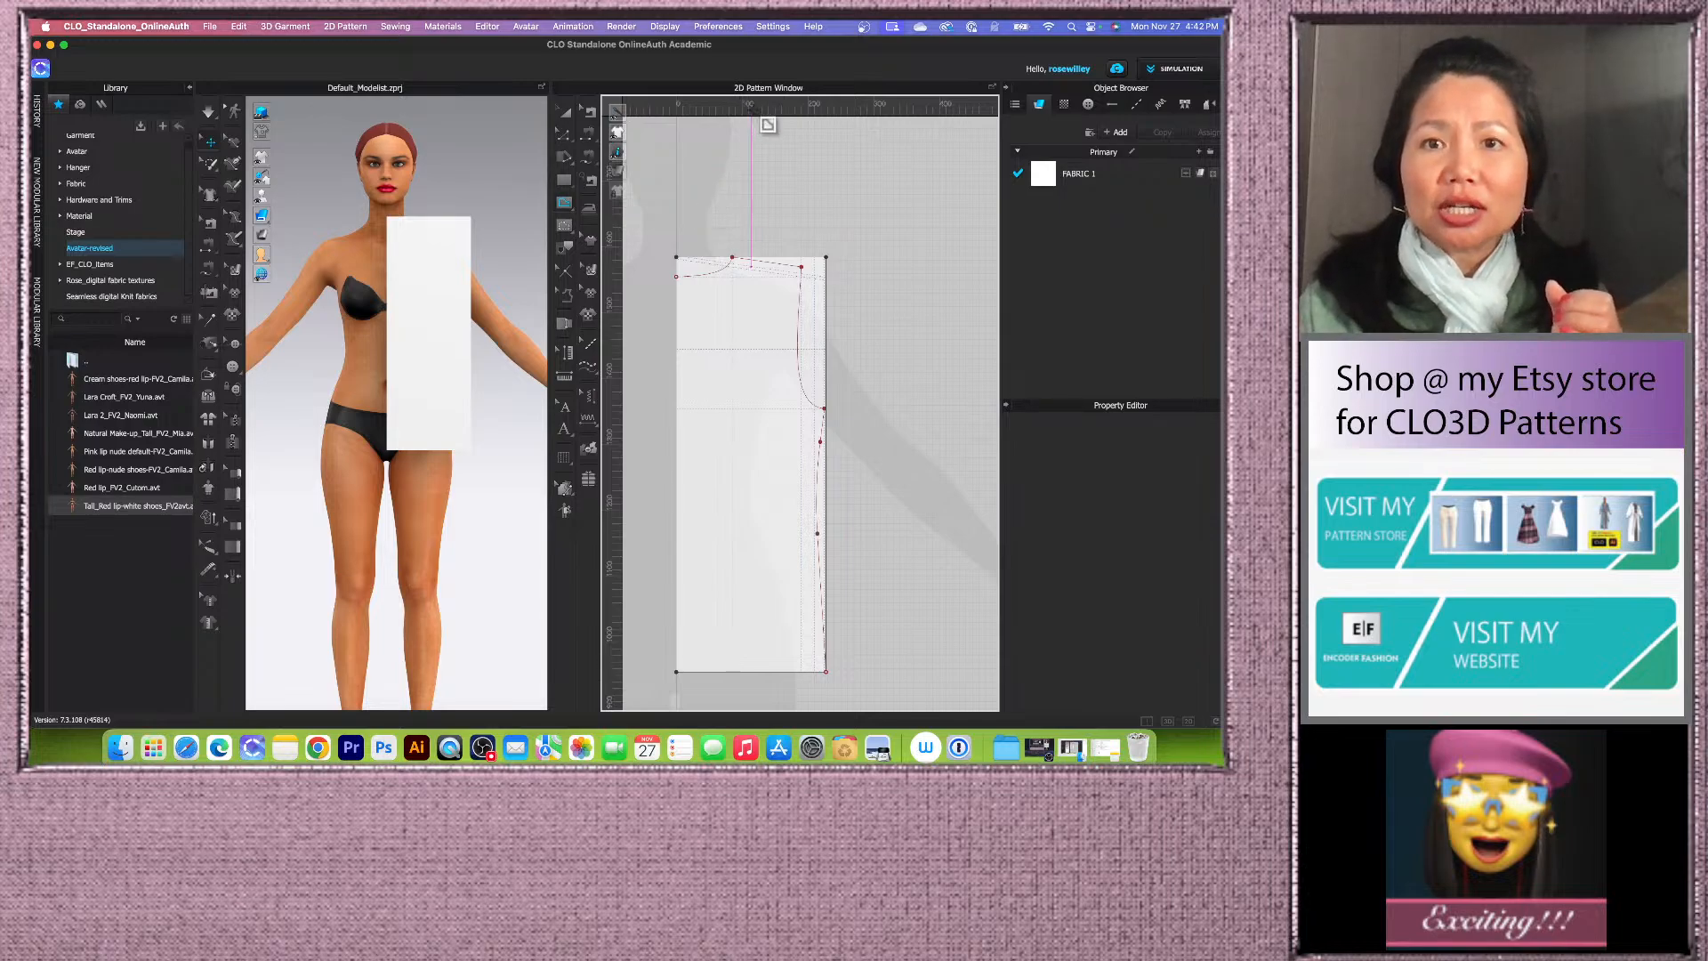
click(563, 134)
scroll(726, 189, down, 4)
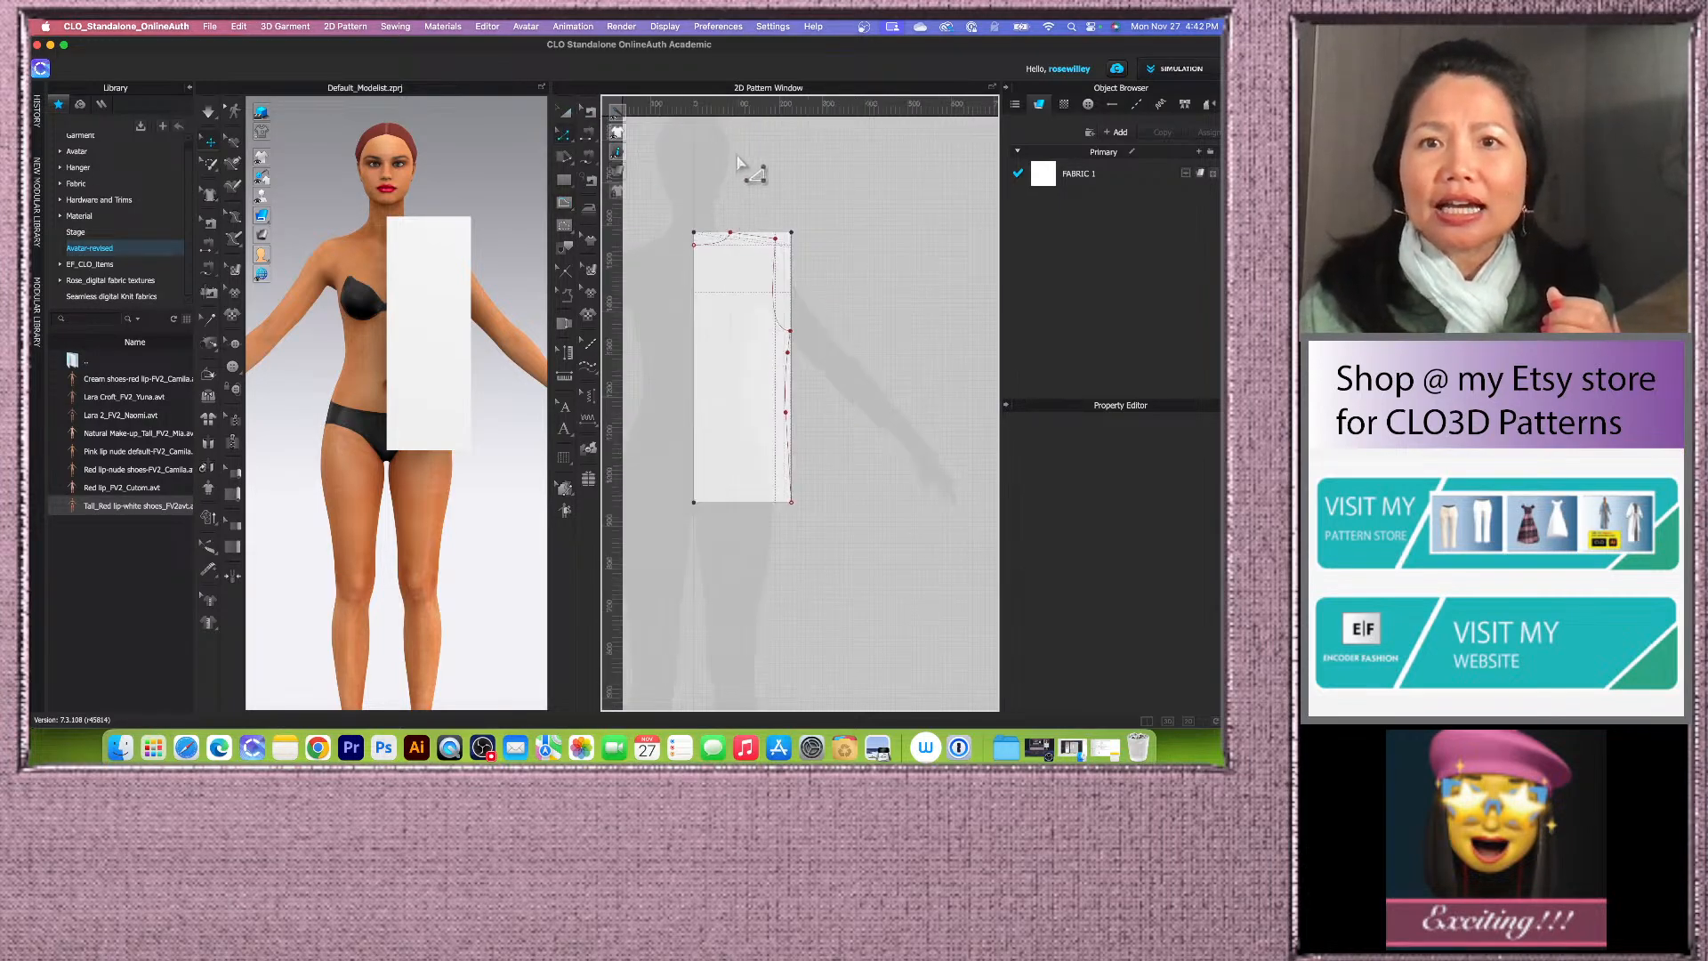
scroll(736, 120, up, 3)
mouse_move(619, 155)
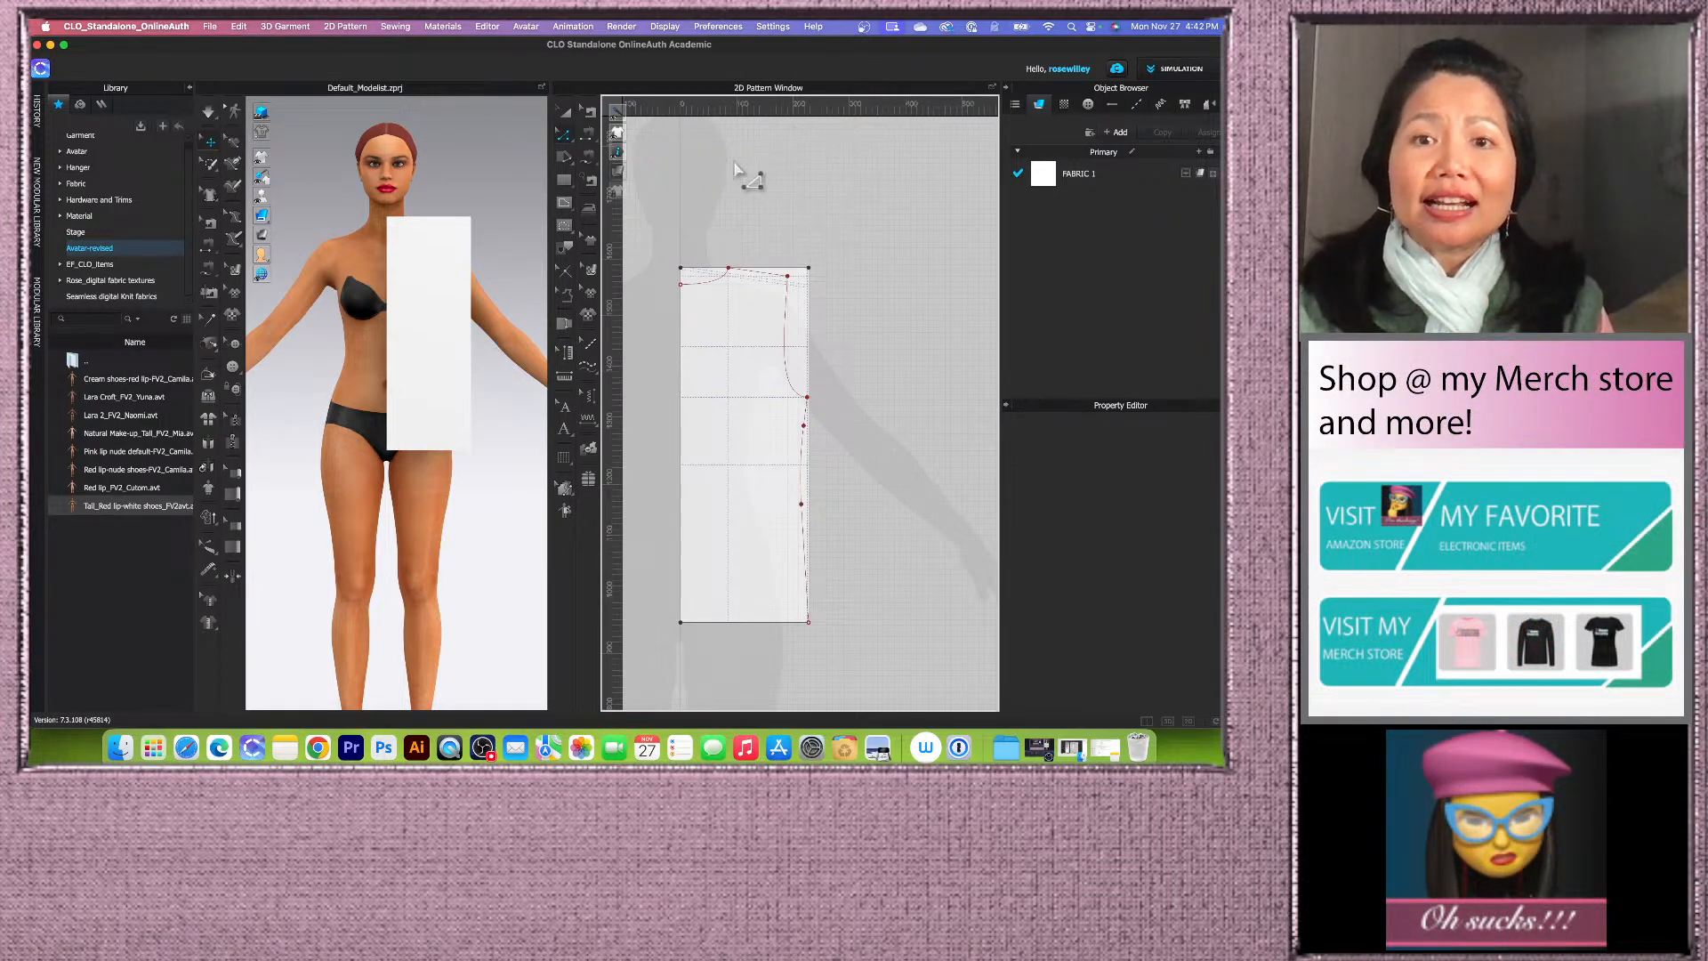
scroll(736, 172, up, 3)
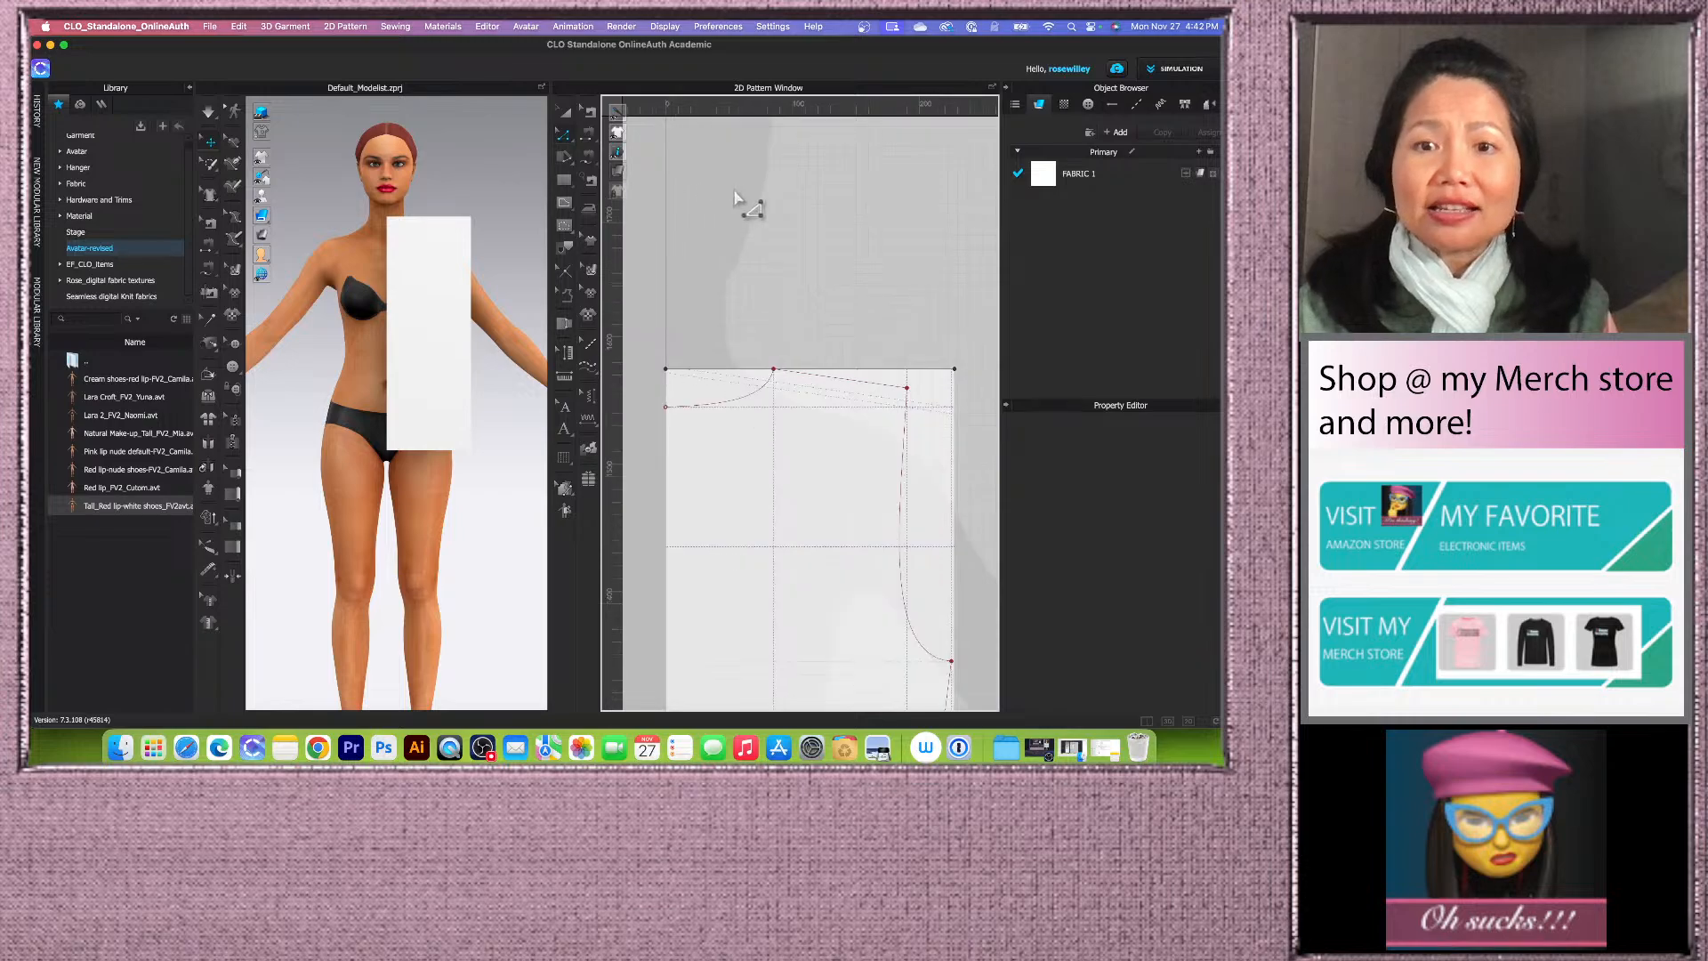
Step: Drag out a vertical guideline from the ruler across the pattern near the neckline
click(563, 134)
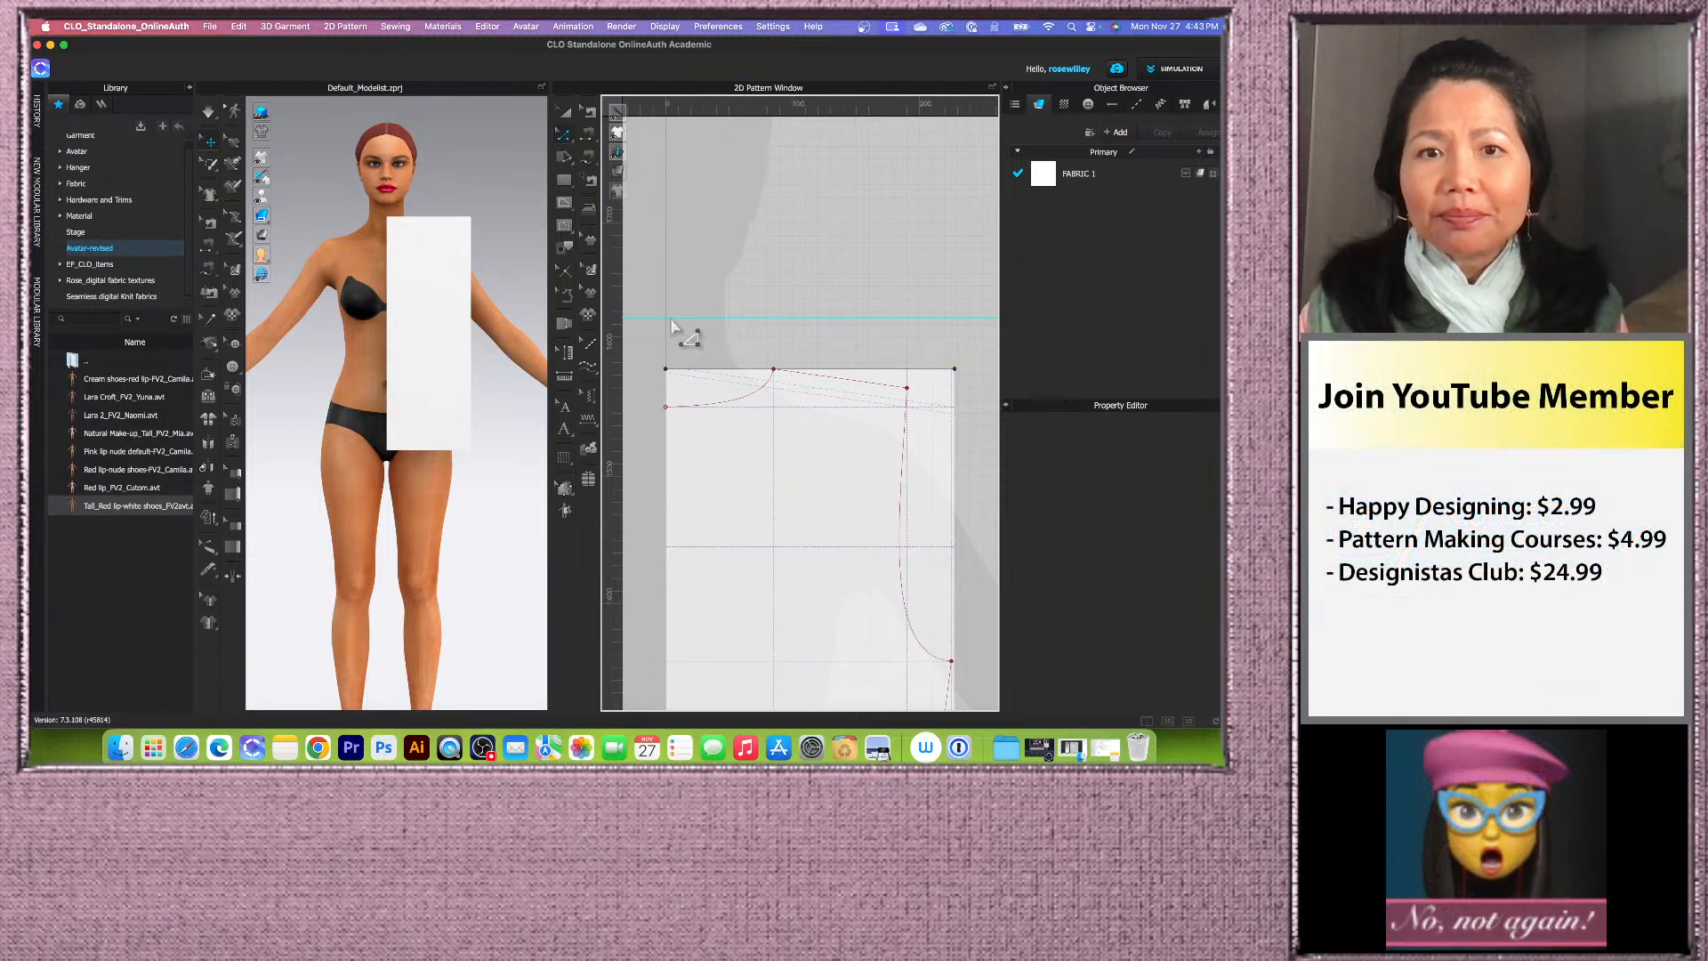
drag(610, 313, 720, 311)
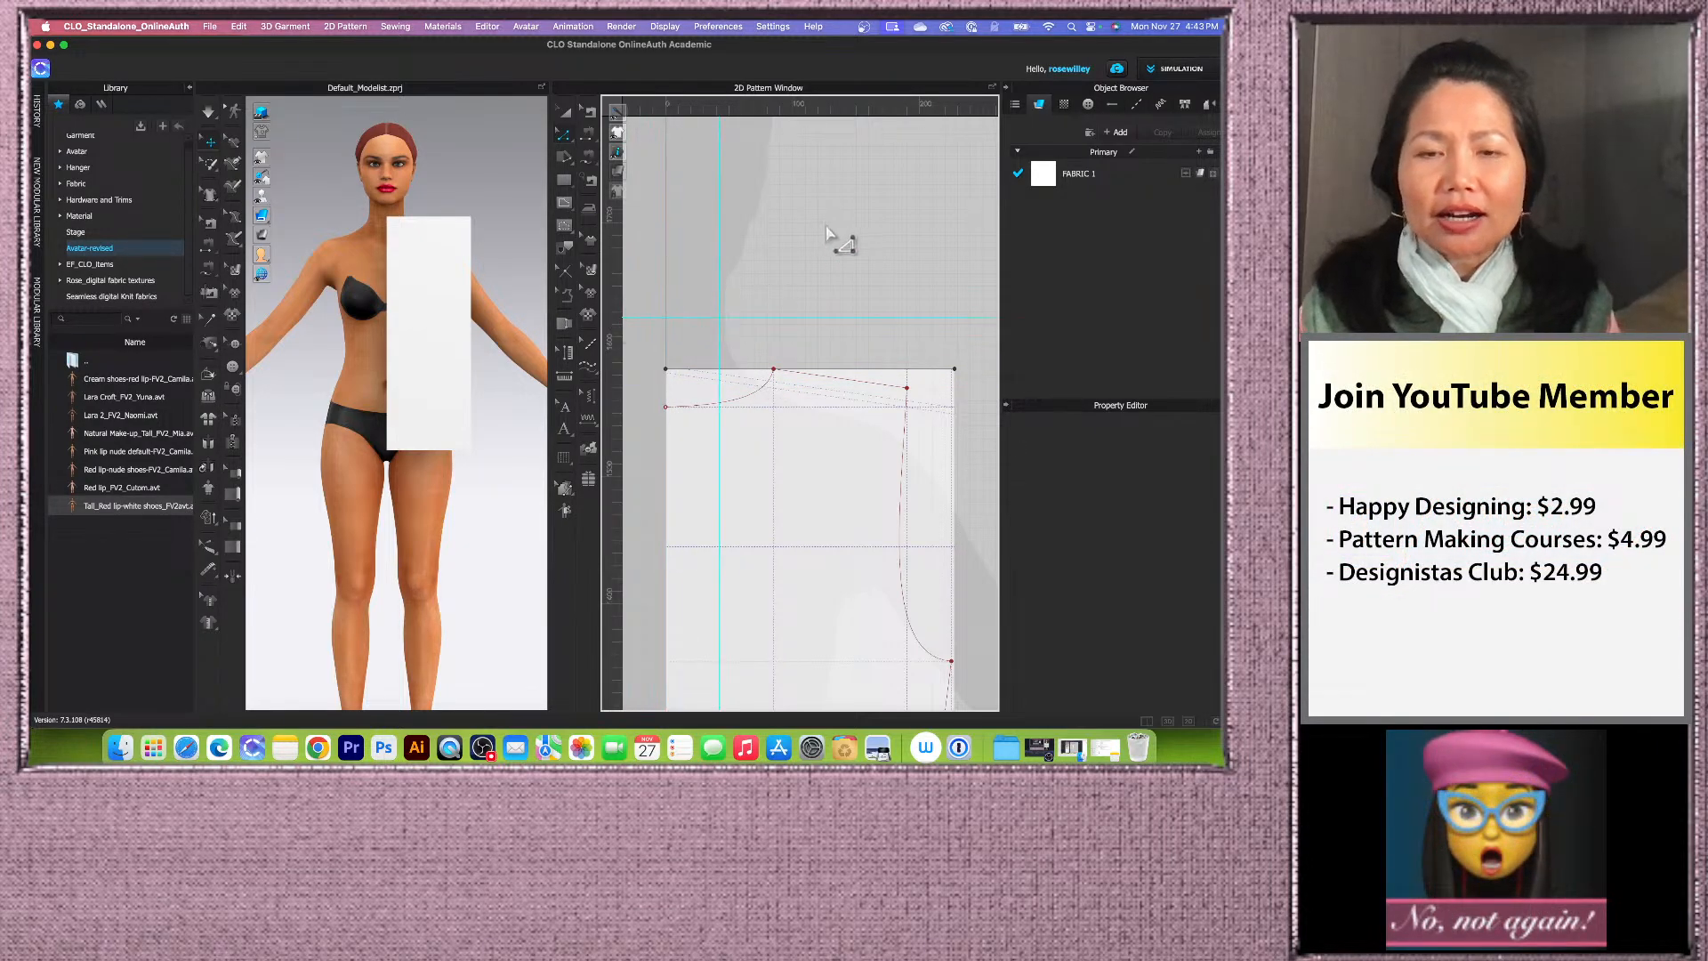
scroll(662, 255, down, 1)
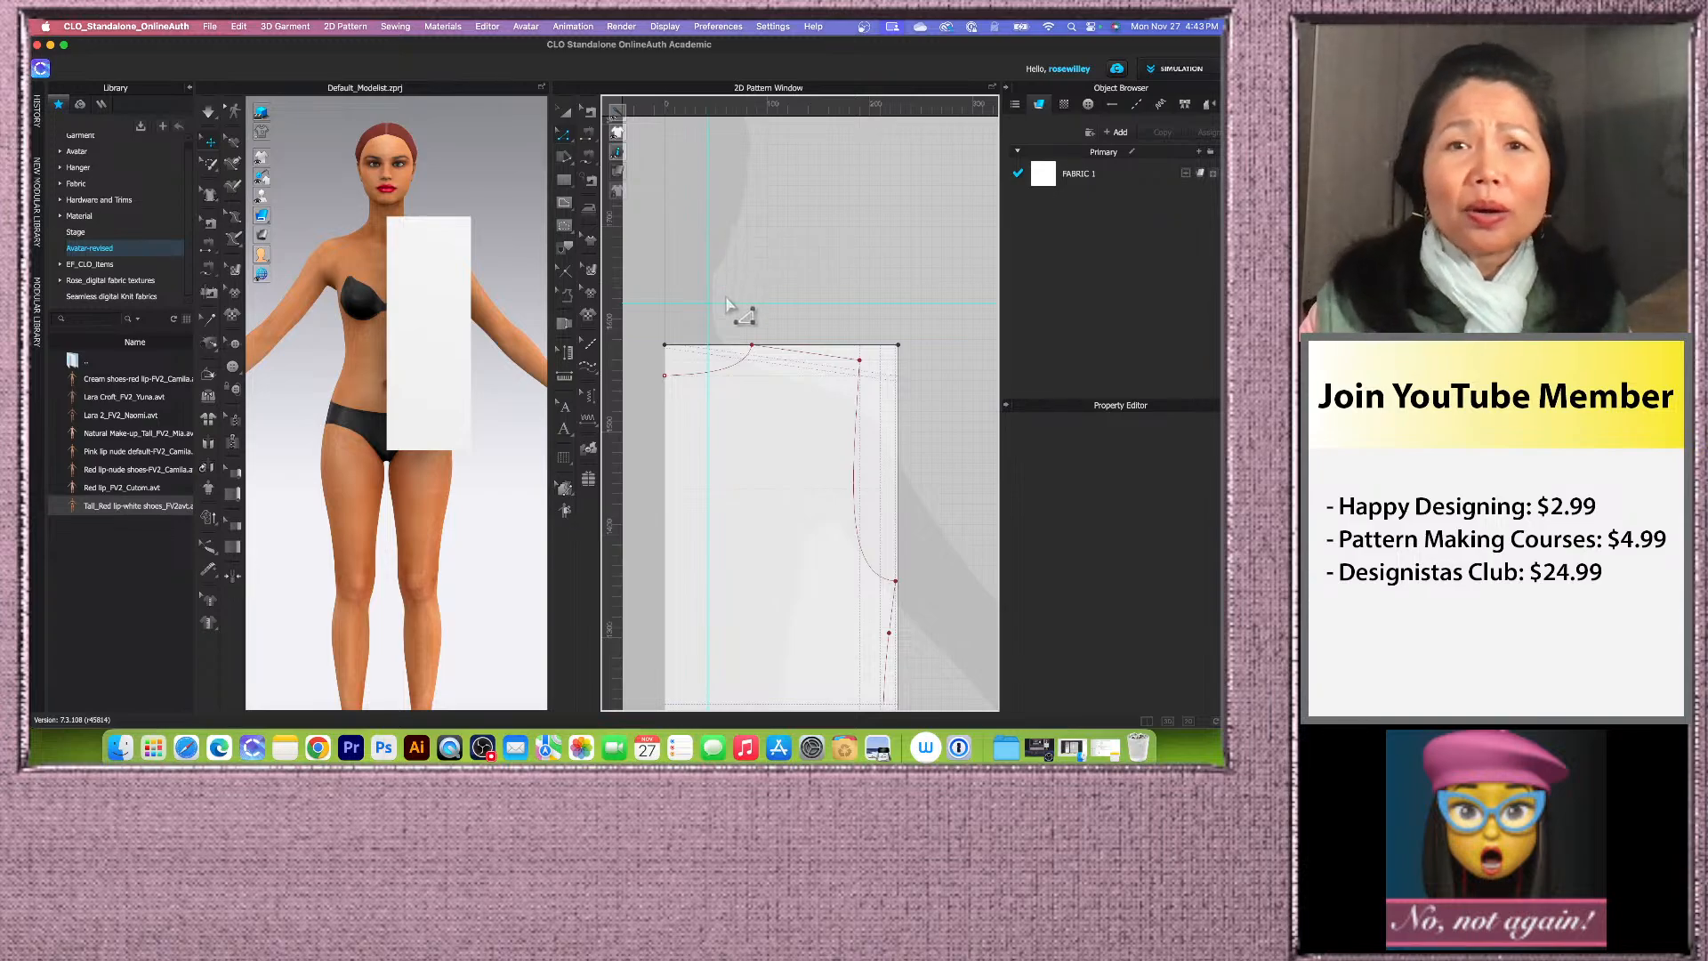
scroll(707, 331, up, 2)
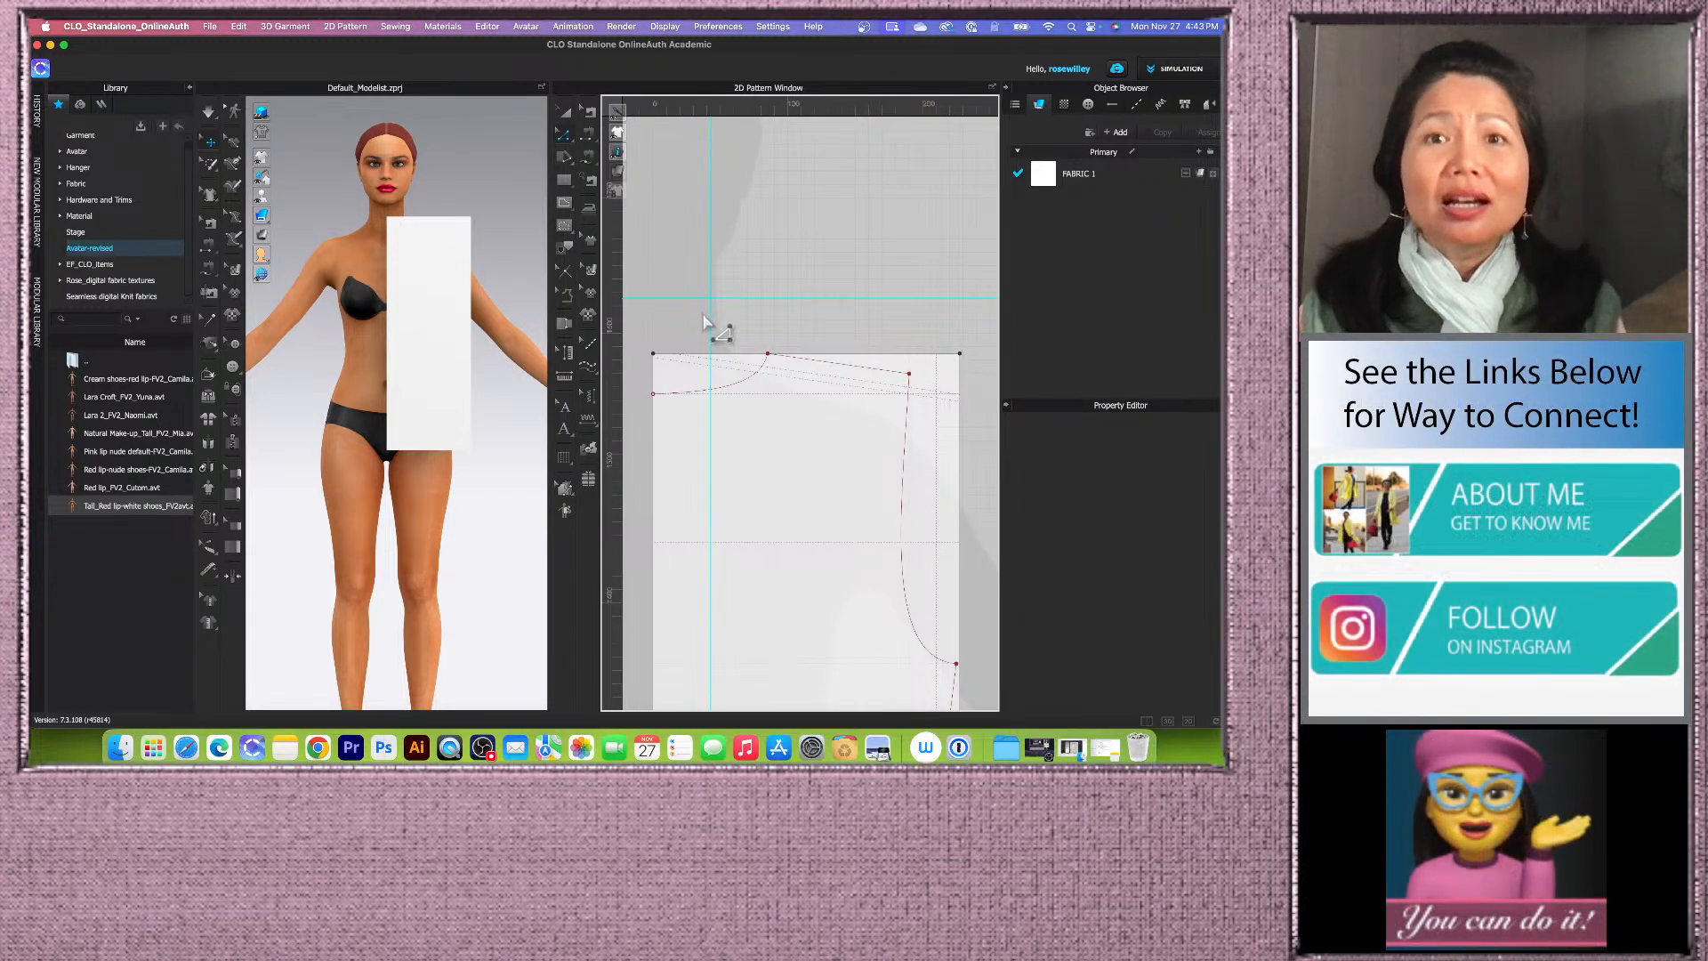
scroll(703, 320, down, 2)
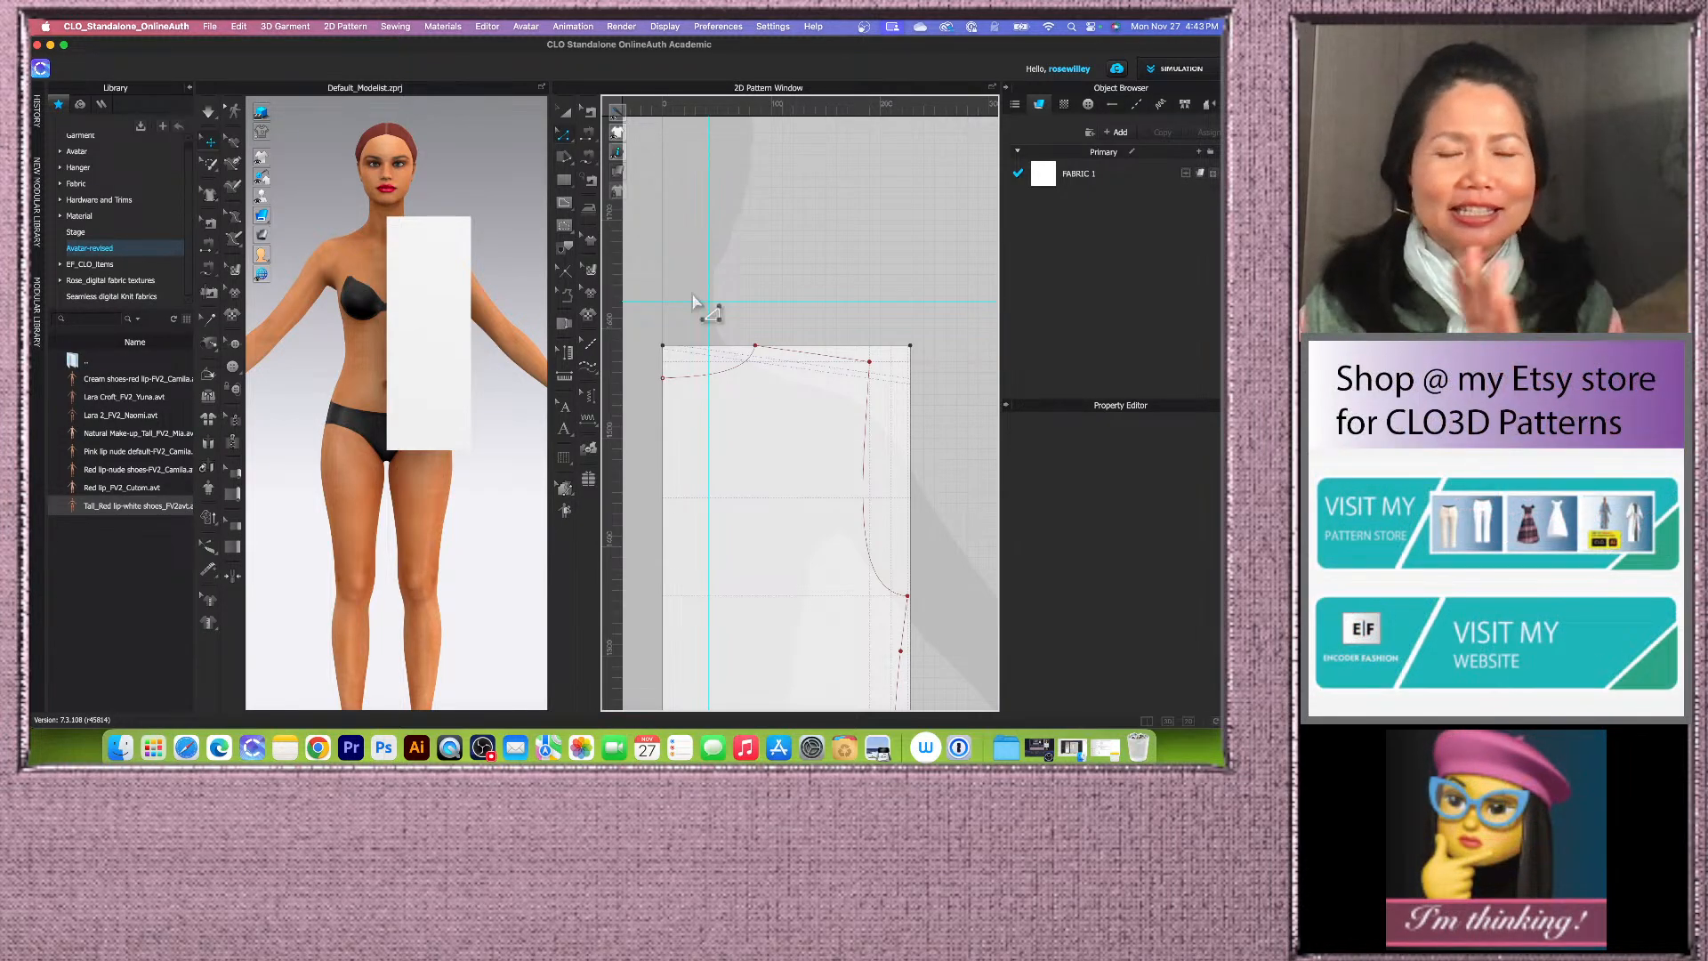
Step: Delete all guidelines from the 2D pattern window
scroll(698, 301, up, 3)
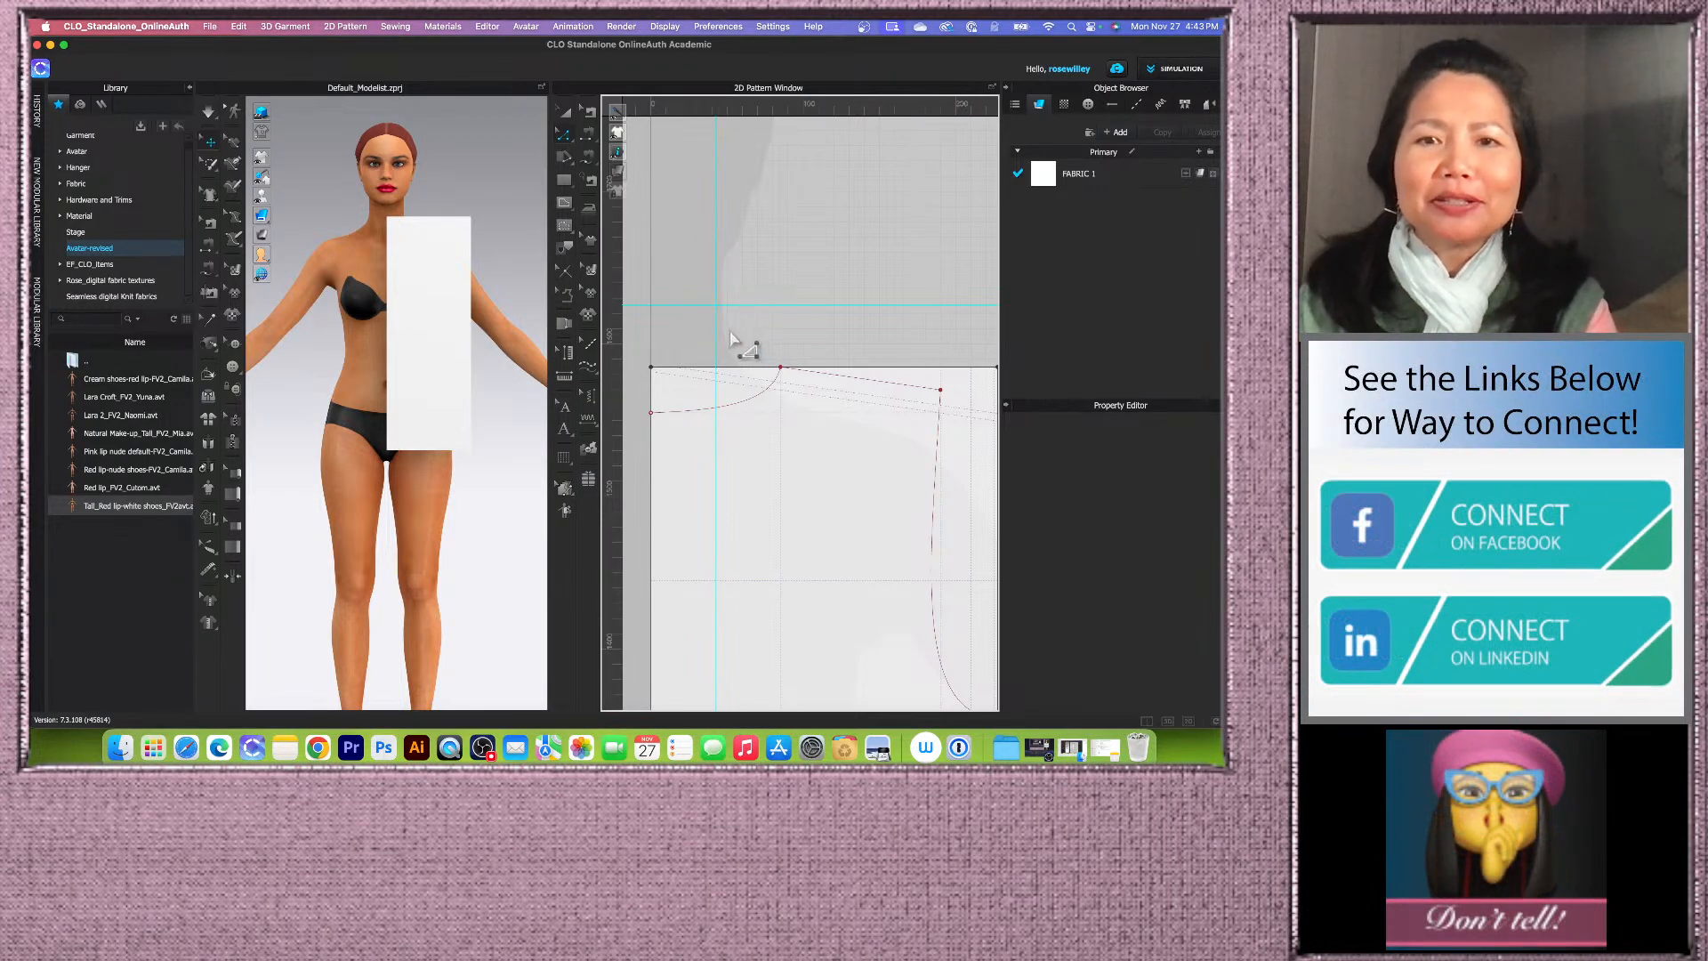
scroll(718, 313, down, 3)
scroll(718, 313, up, 2)
right_click(716, 311)
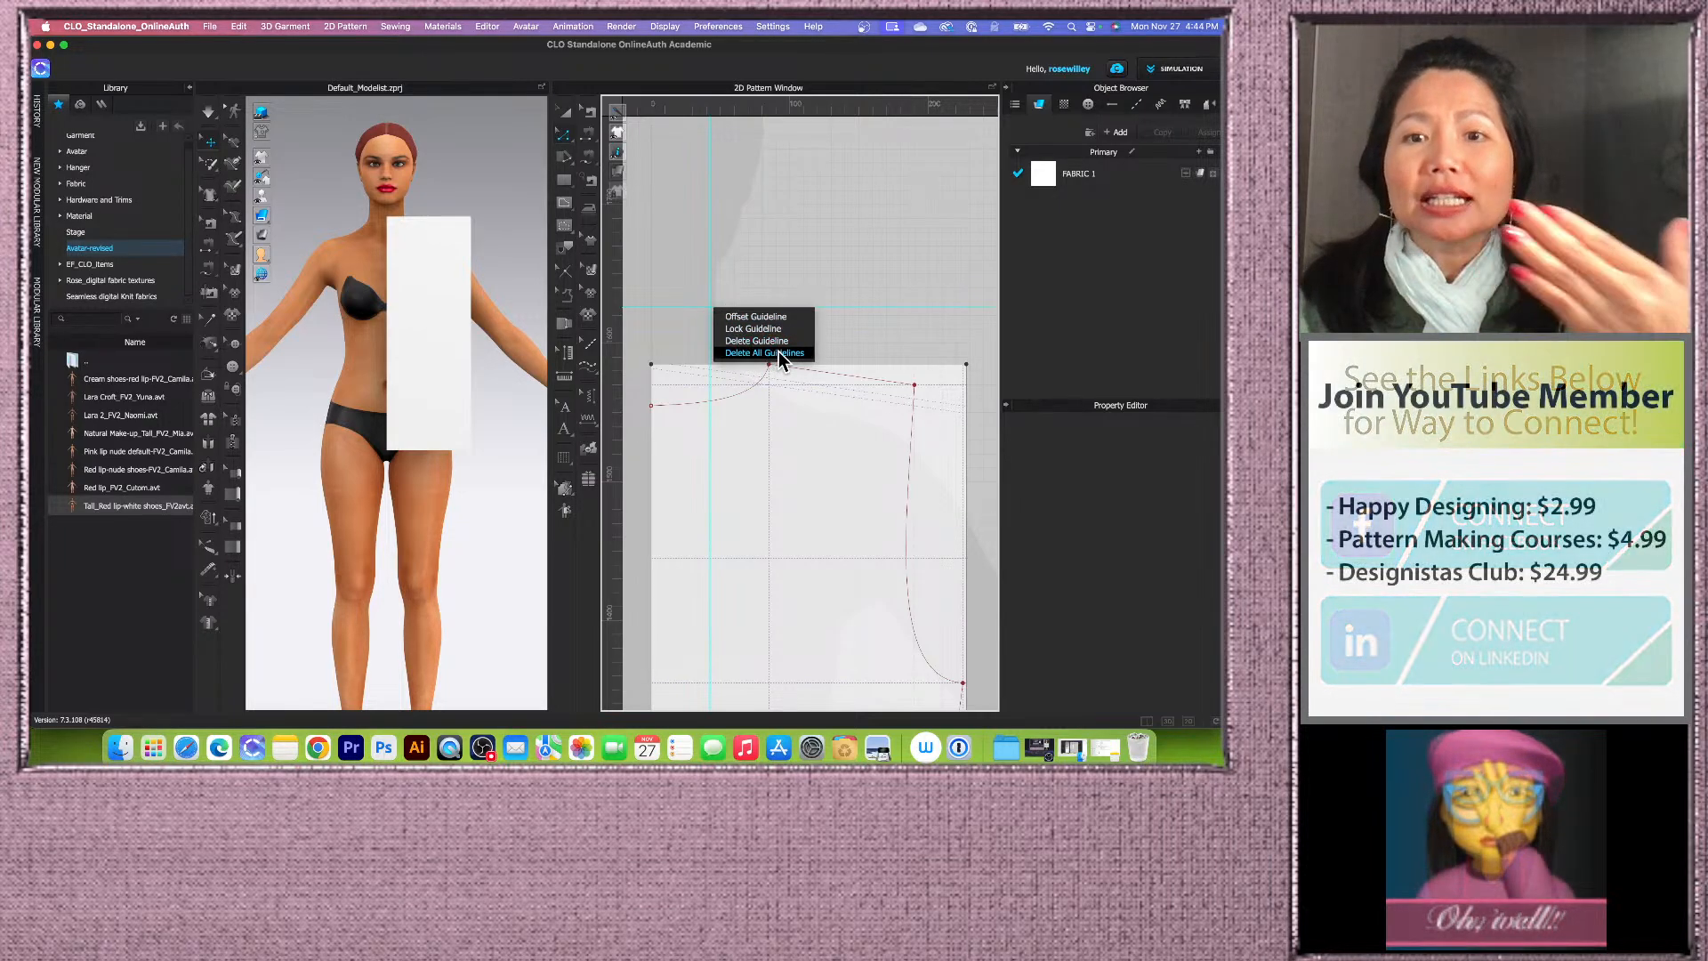
click(790, 354)
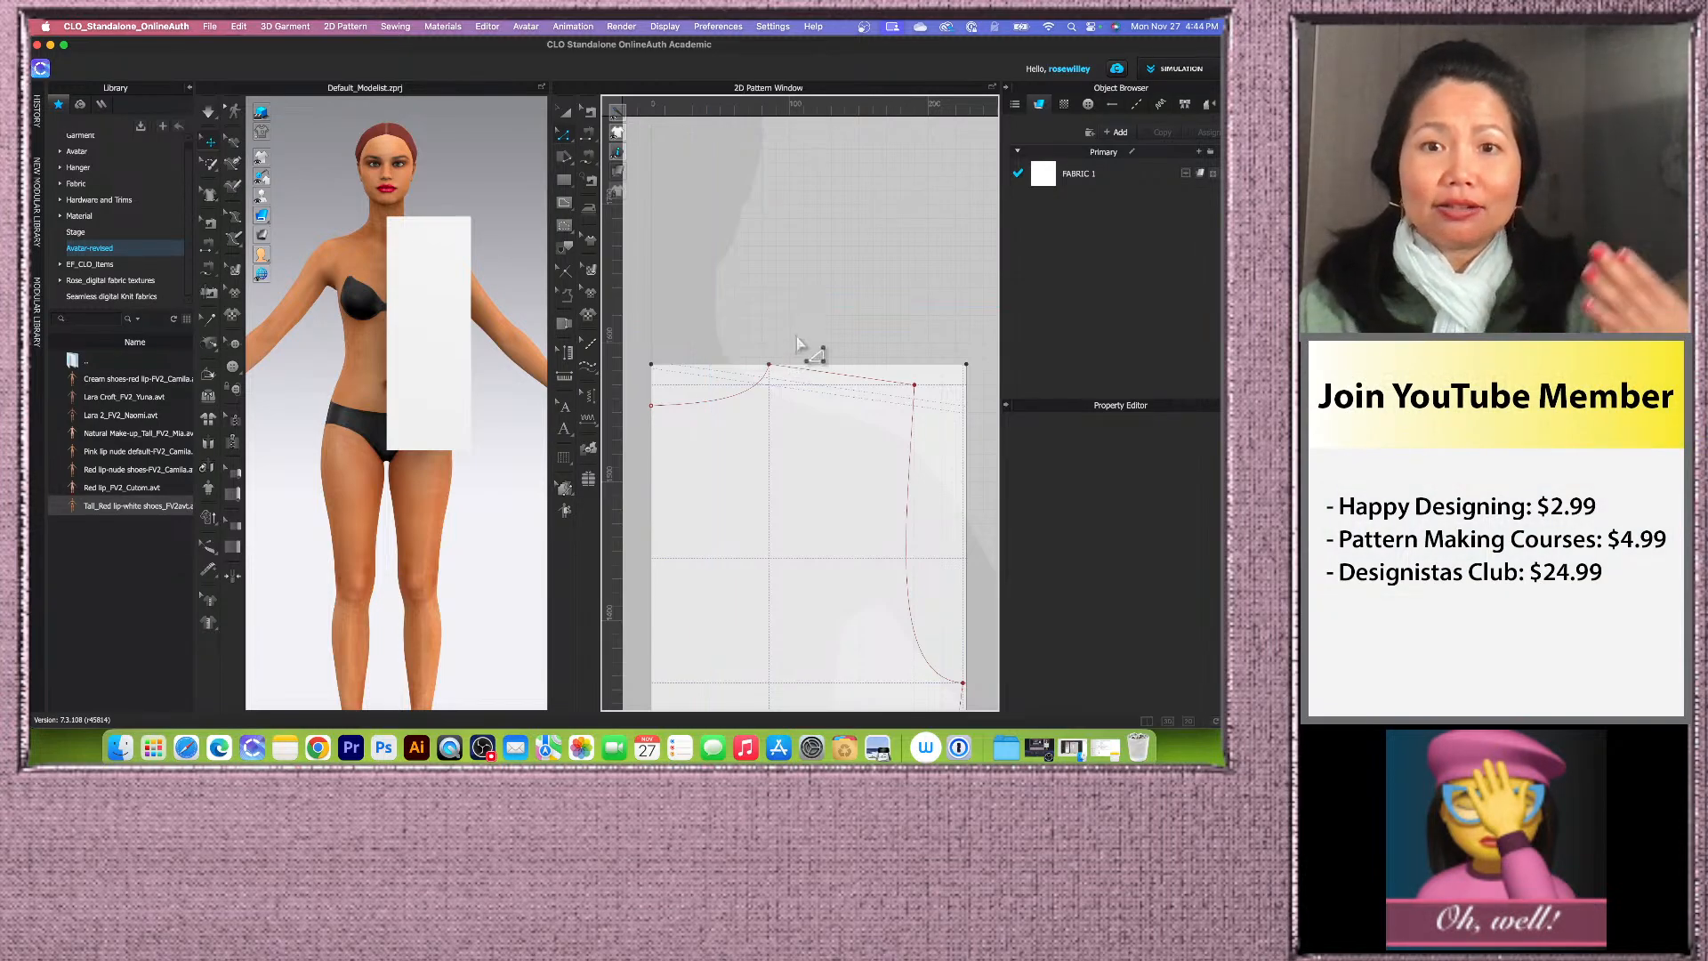
Step: With Internal Polygon/Line, trace a line from the center front neck depth through the neck and shoulder points down to the armhole depth
scroll(767, 299, down, 3)
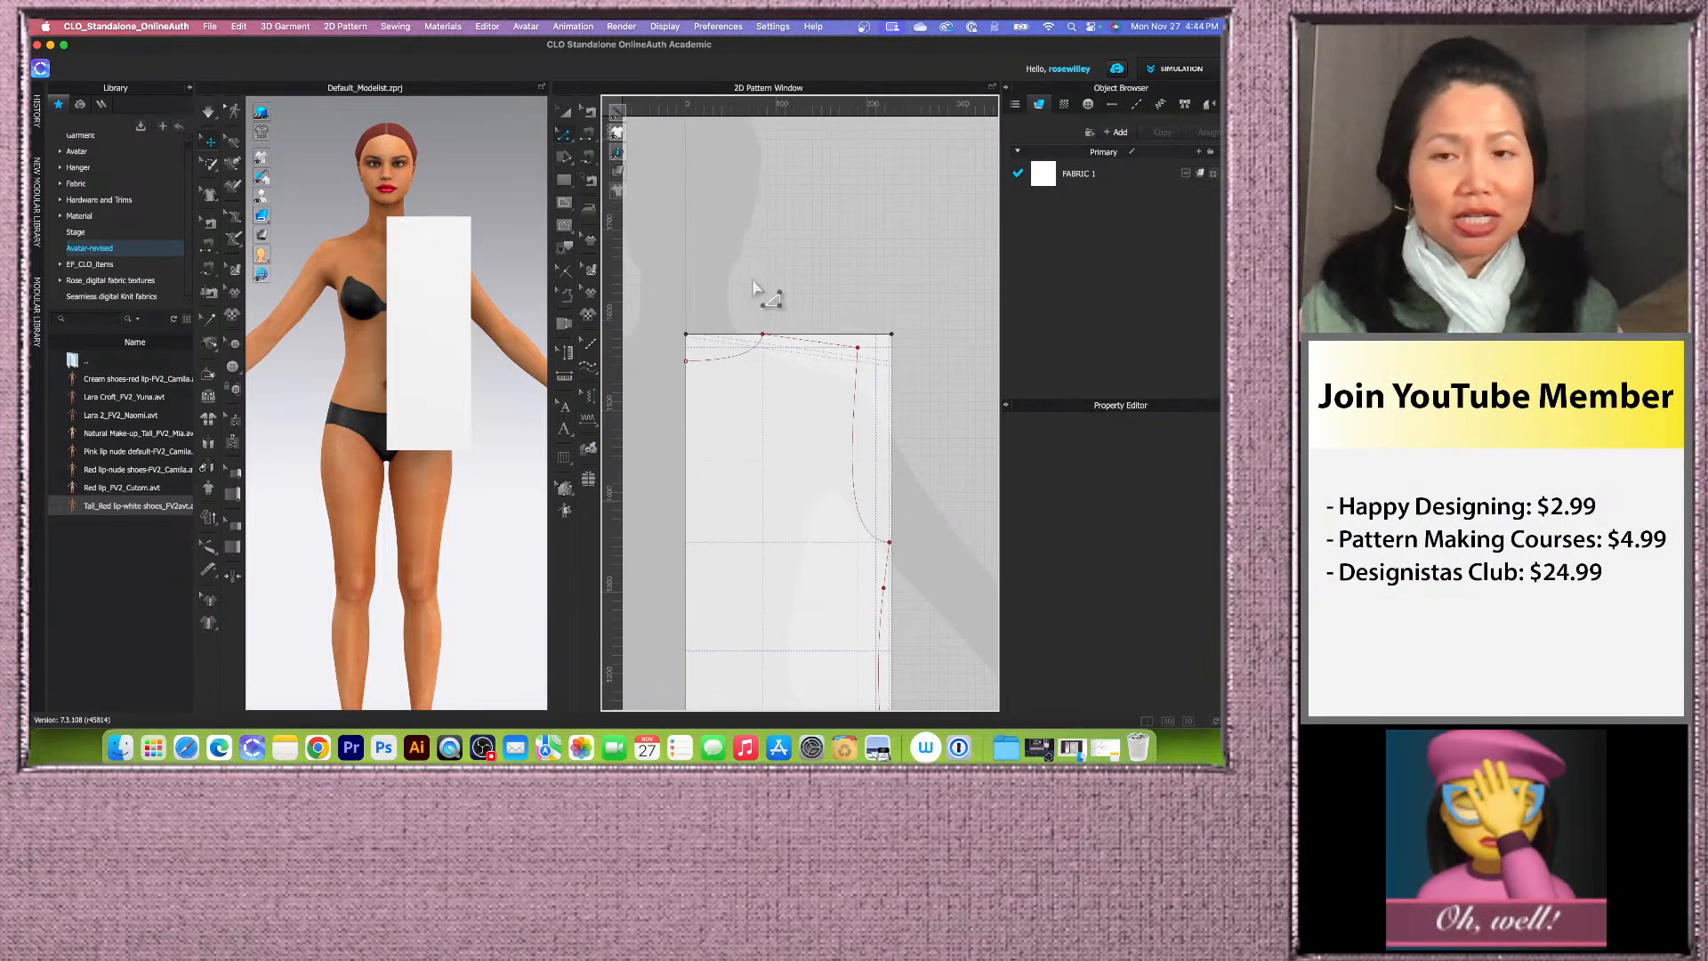
scroll(752, 287, down, 3)
scroll(729, 356, up, 4)
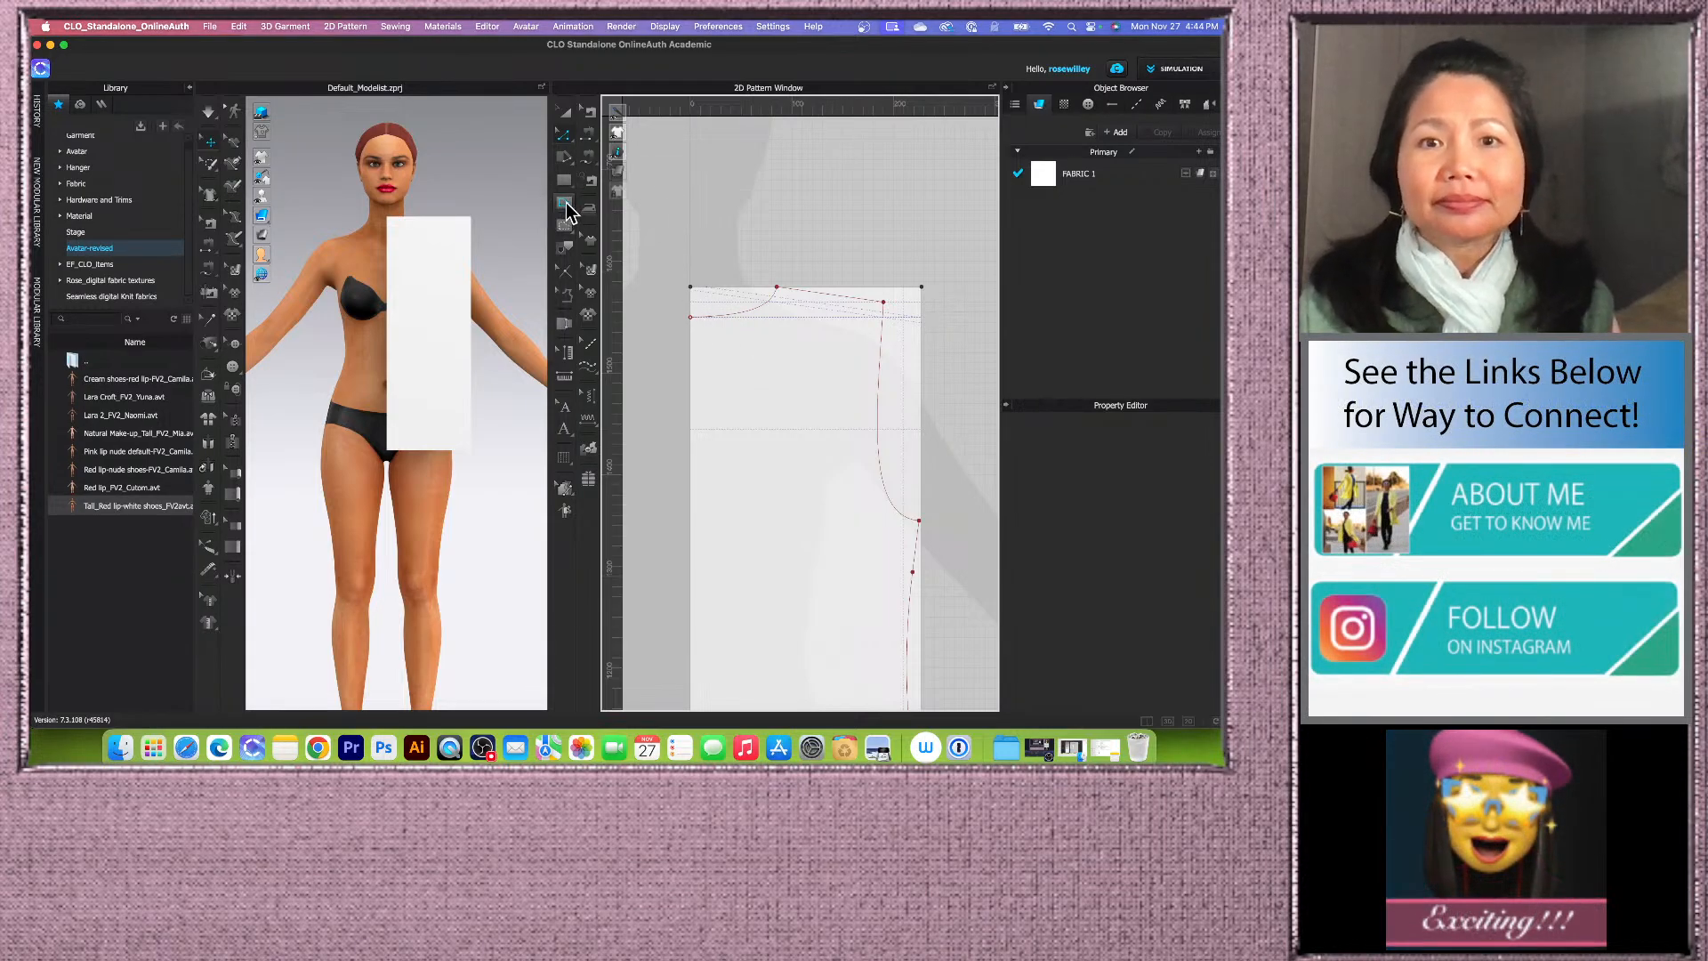
click(566, 205)
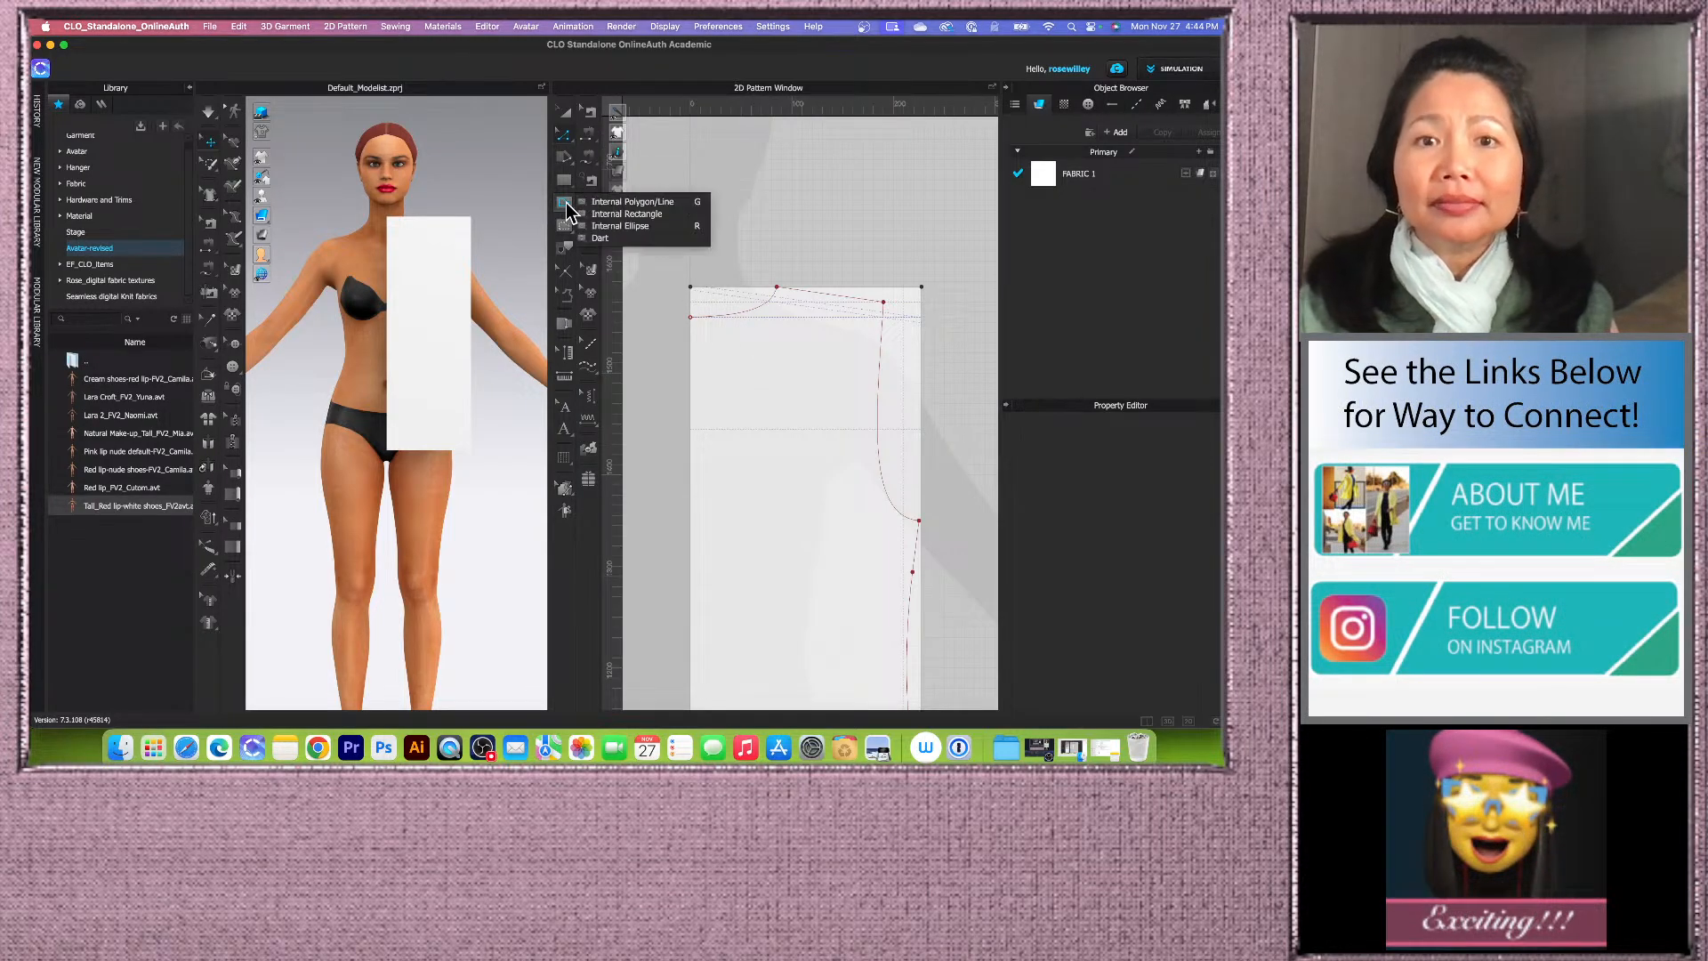
click(633, 203)
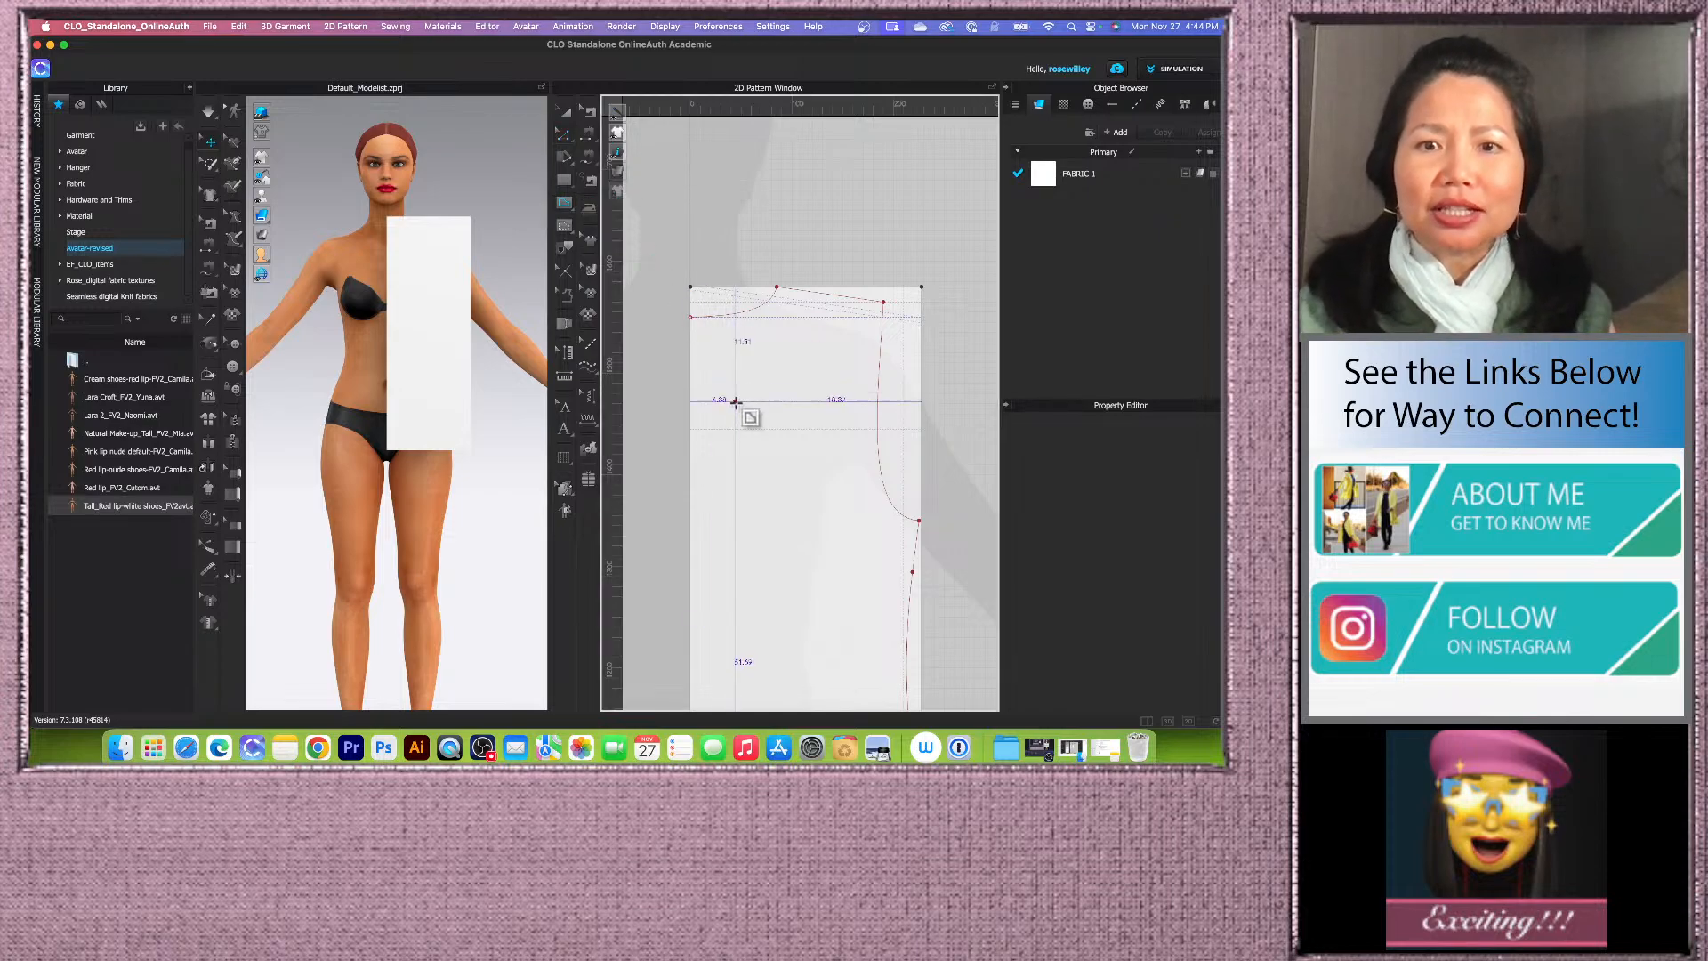
scroll(717, 401, down, 1)
scroll(725, 428, up, 2)
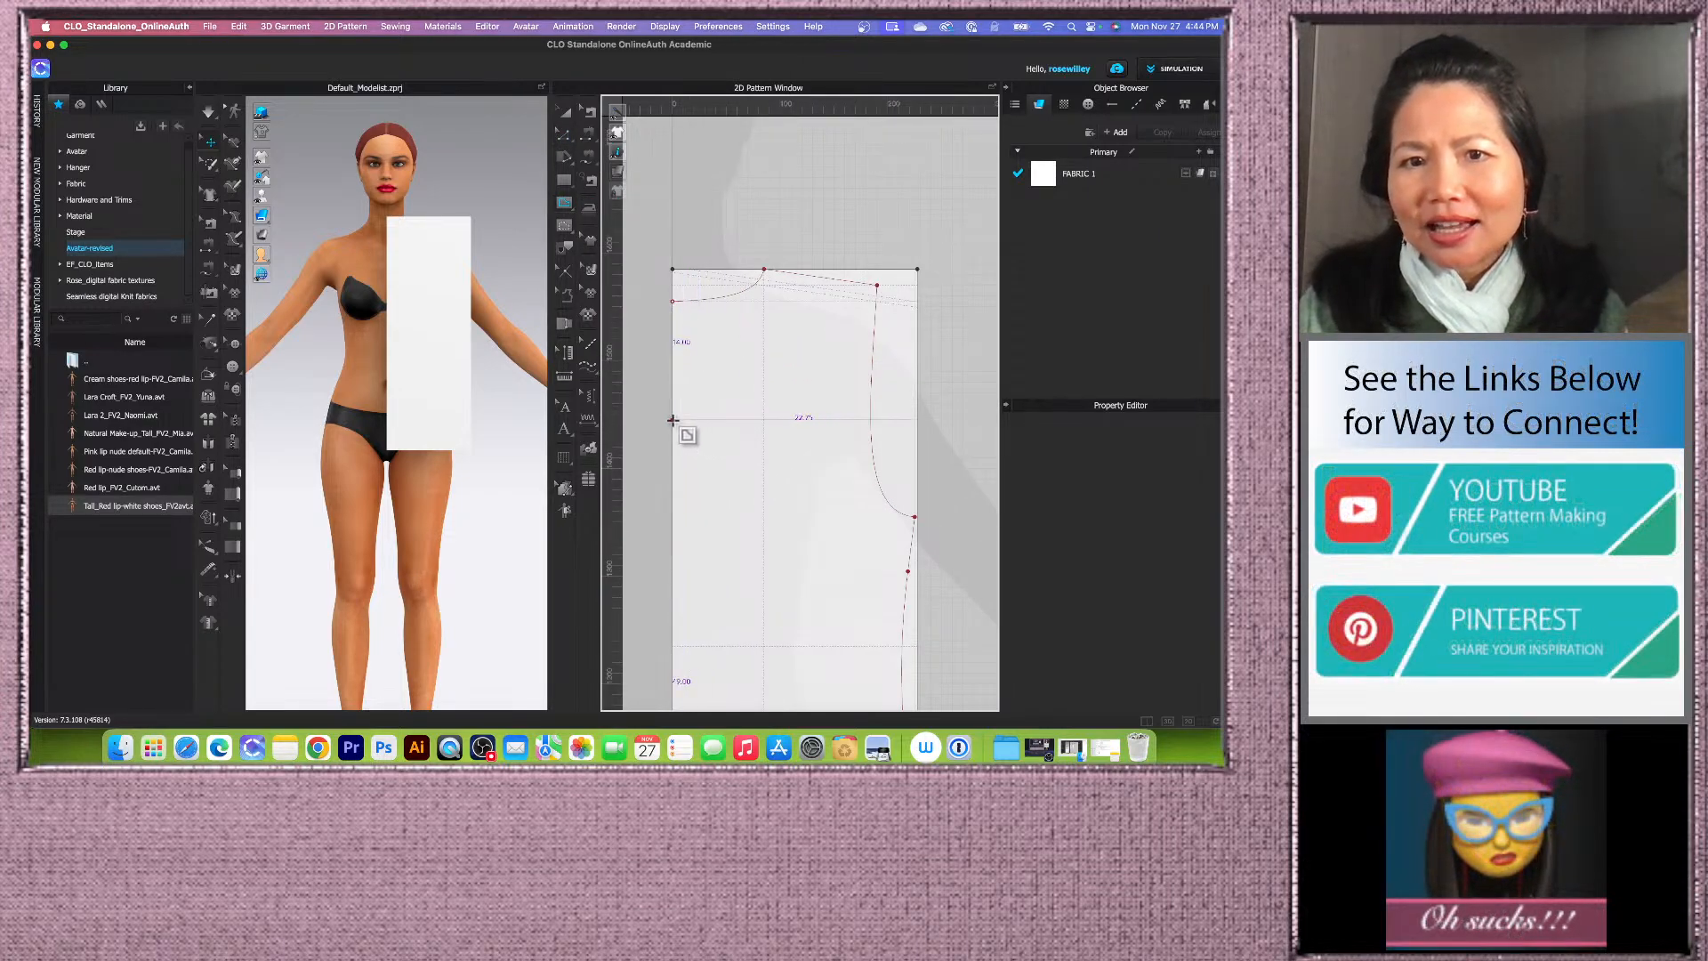
click(675, 419)
scroll(697, 400, up, 3)
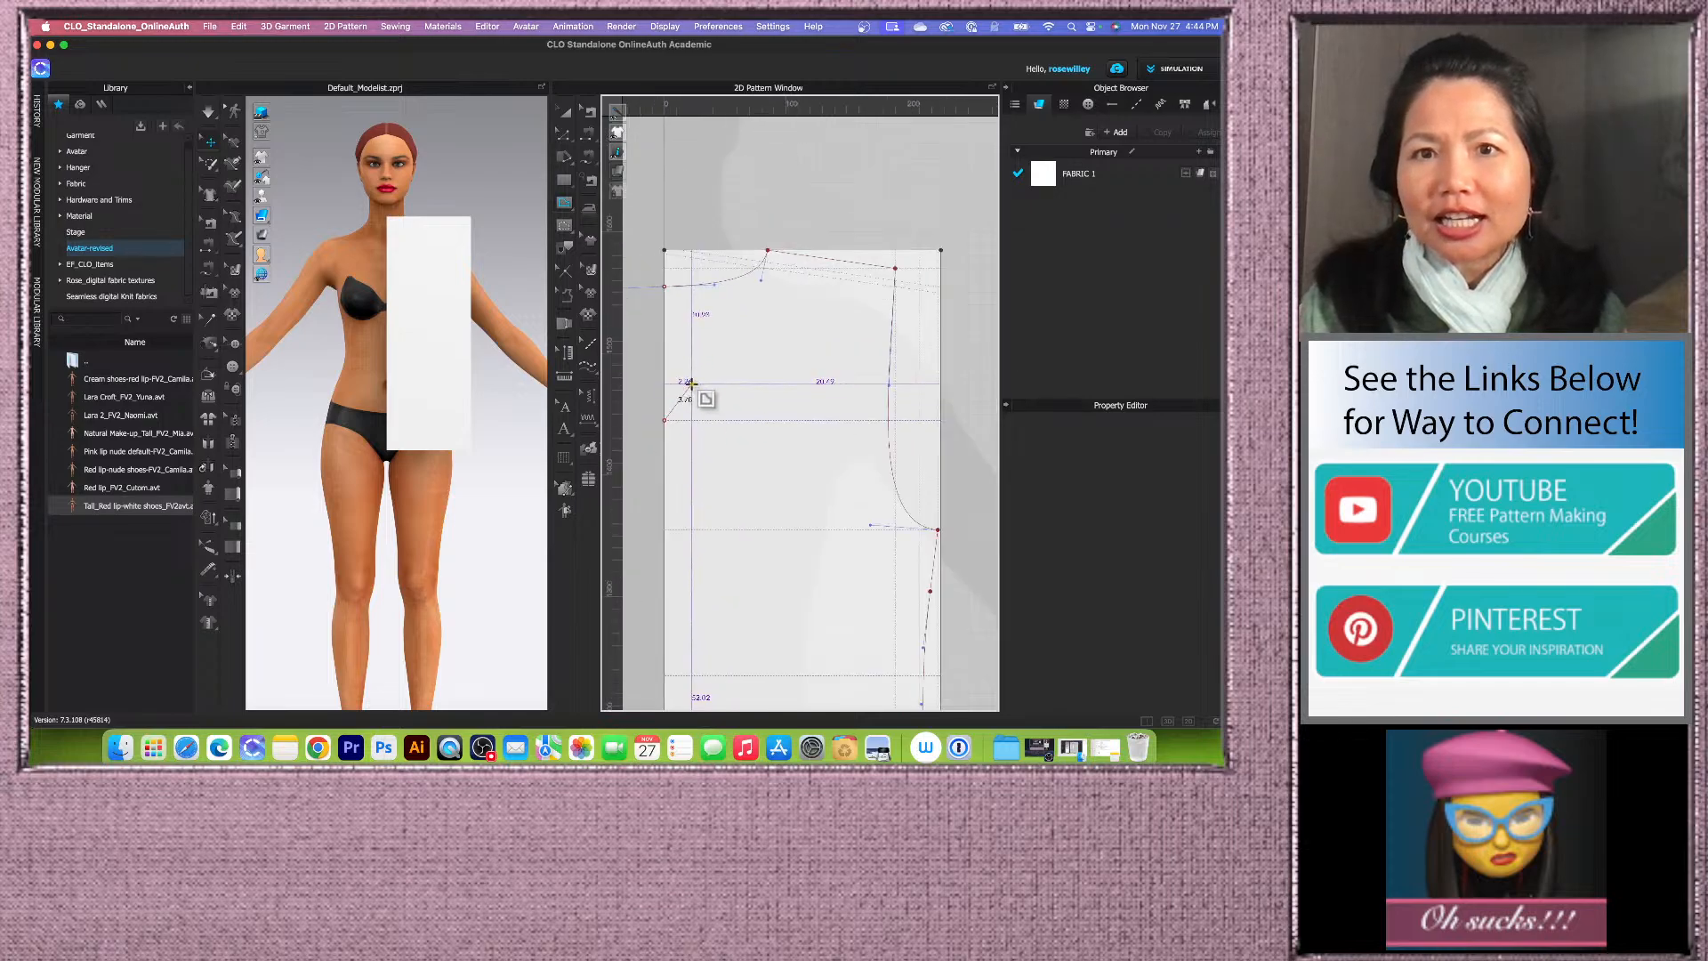
scroll(757, 296, up, 5)
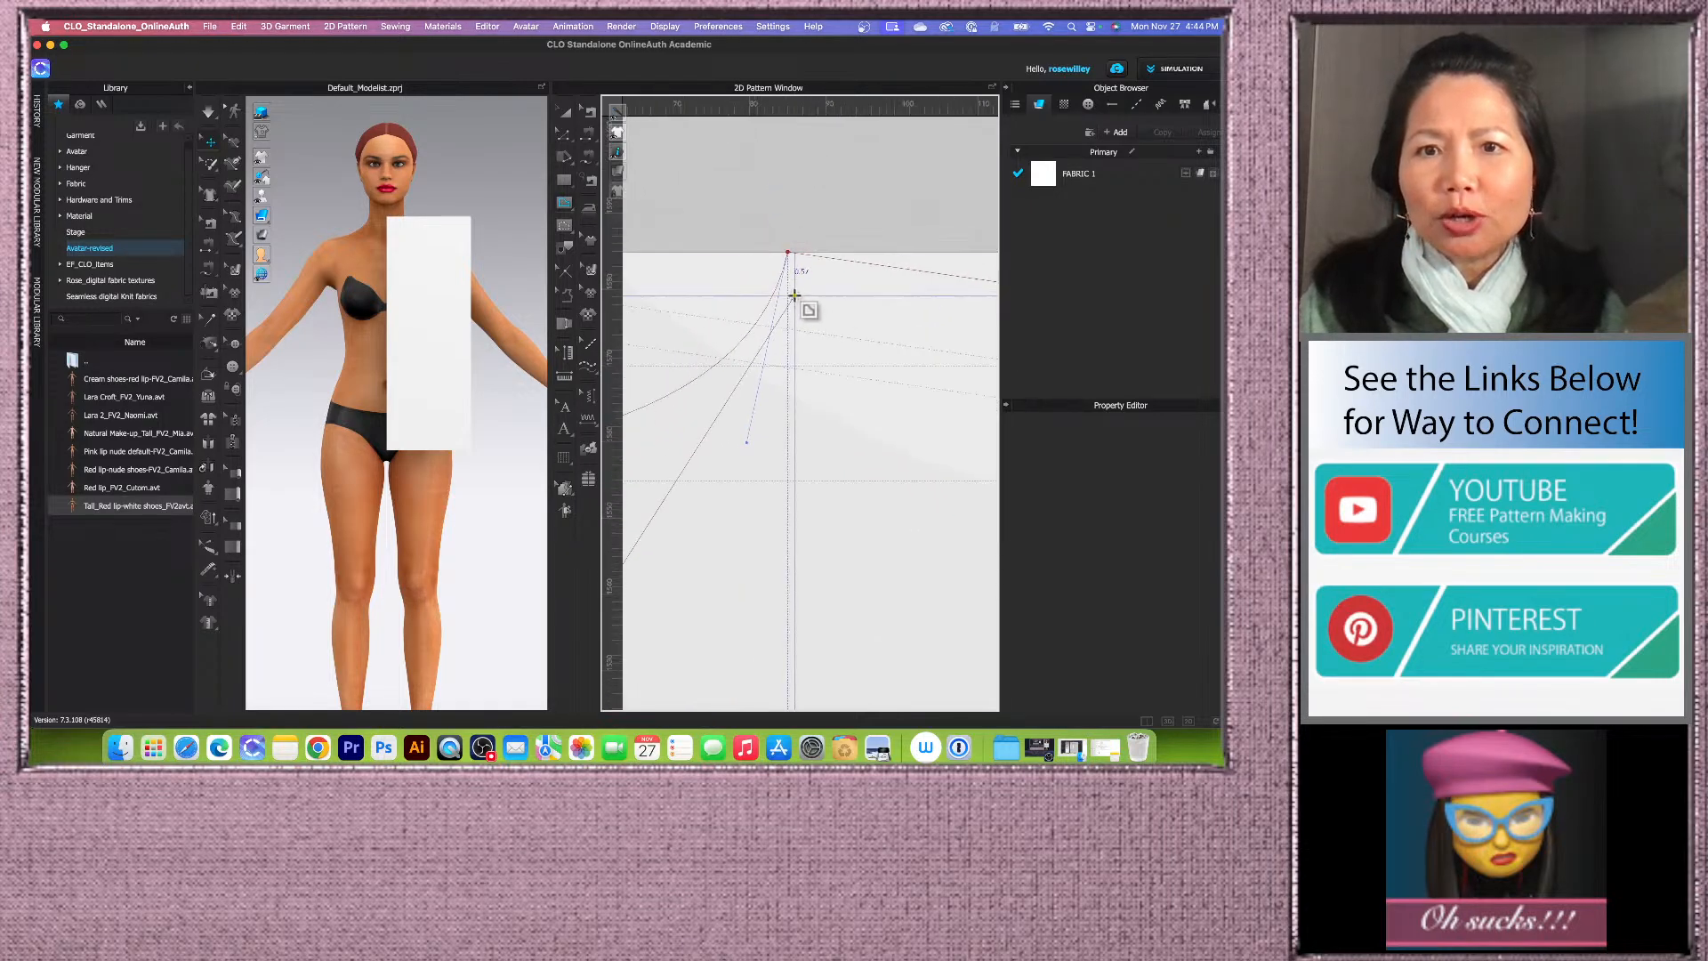
scroll(808, 341, up, 2)
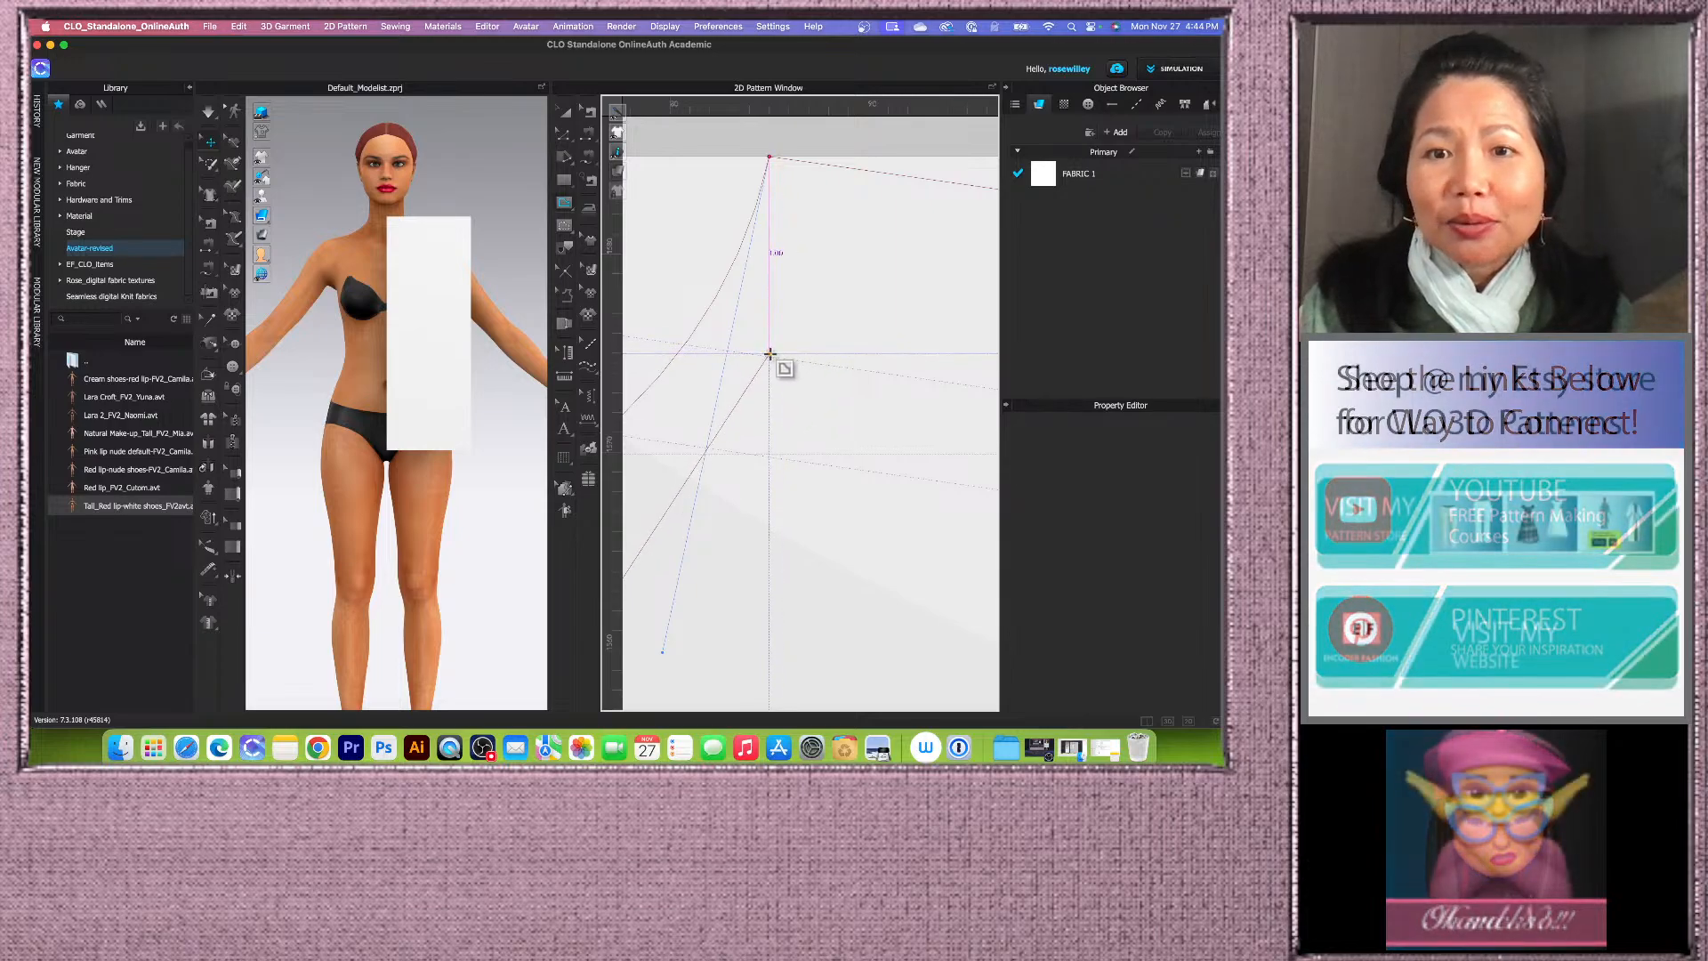
scroll(707, 338, down, 6)
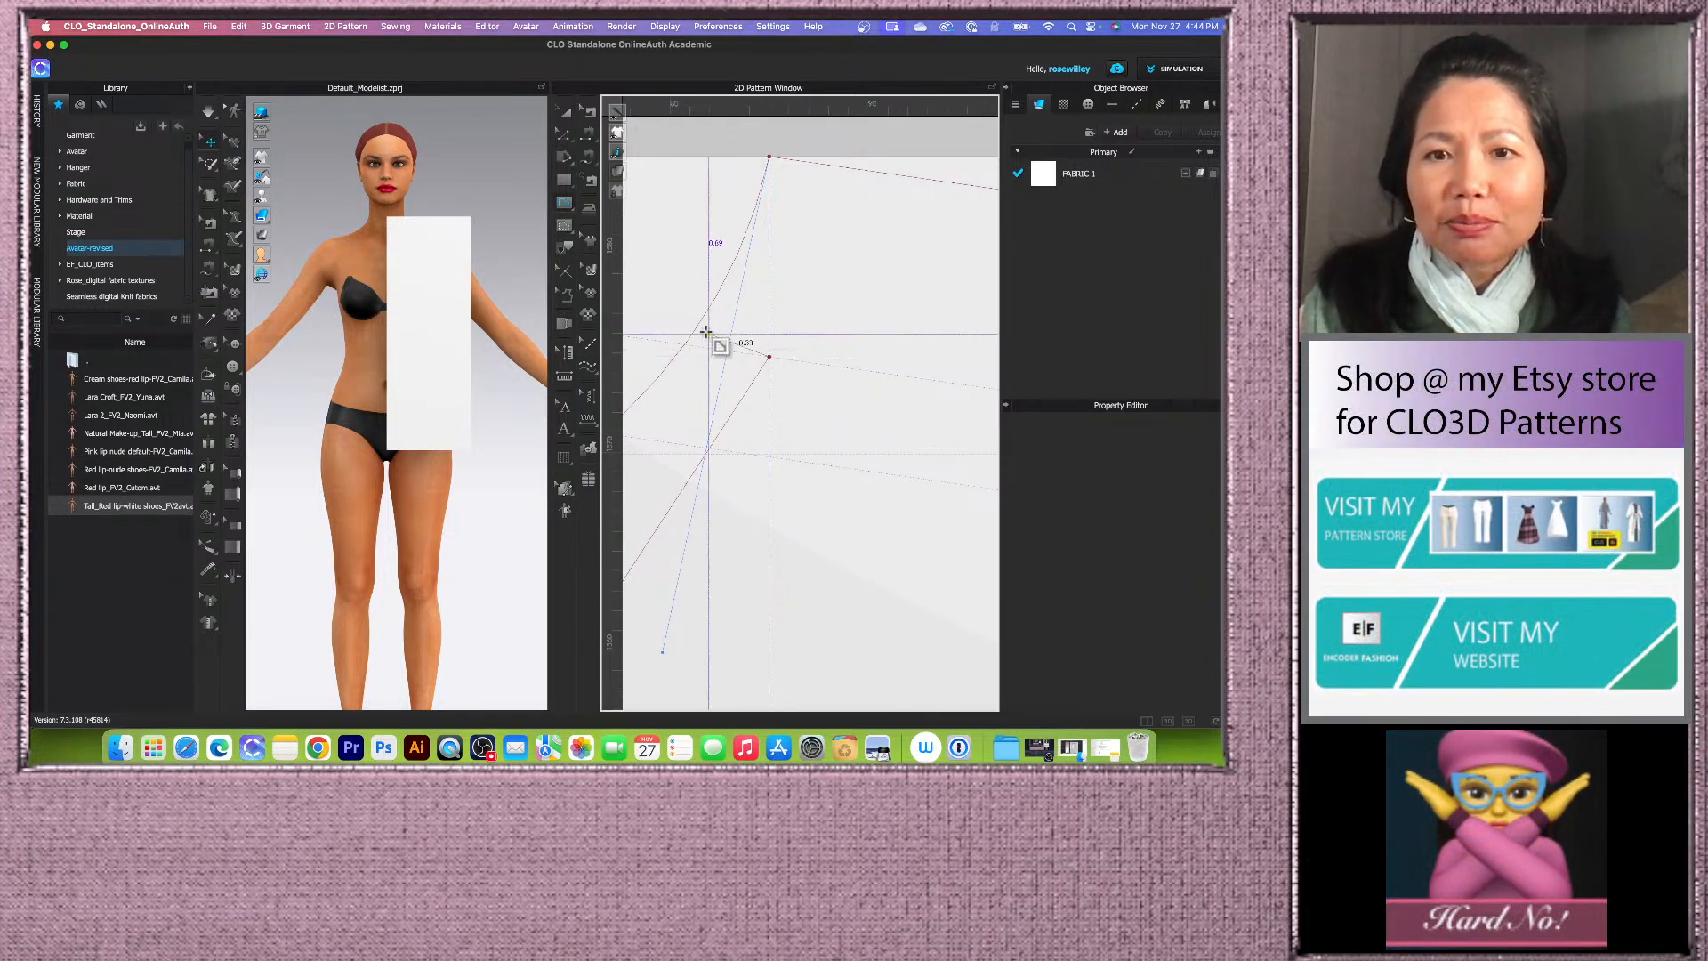
scroll(903, 374, up, 5)
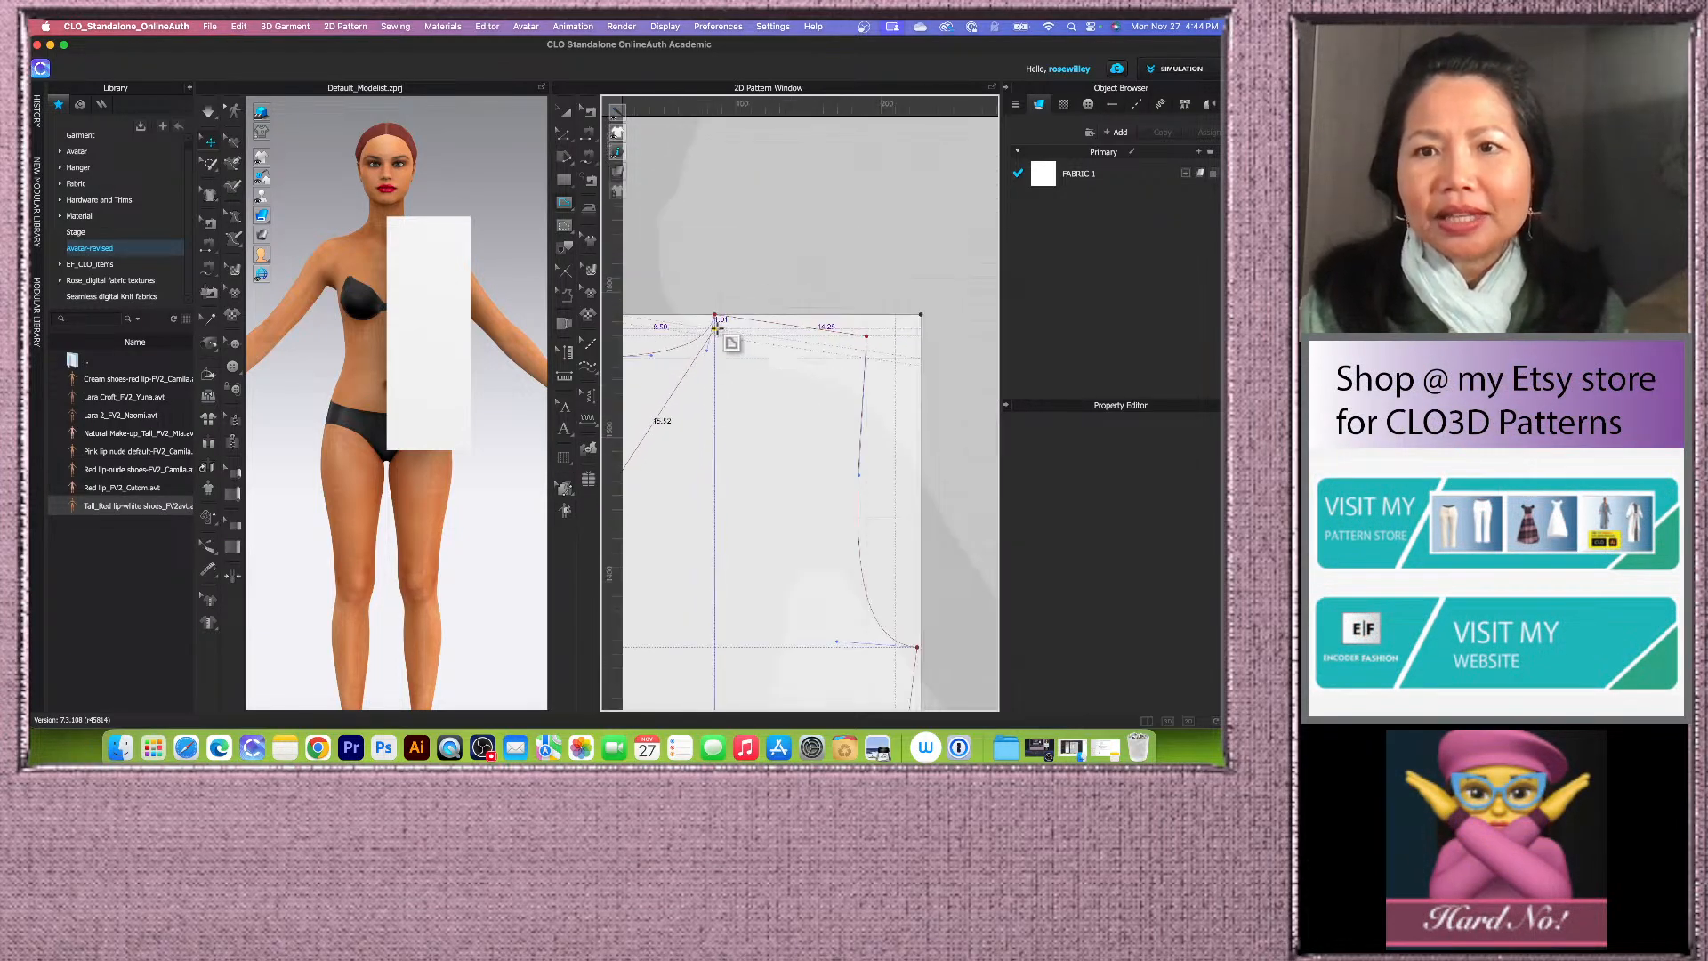
scroll(832, 313, up, 3)
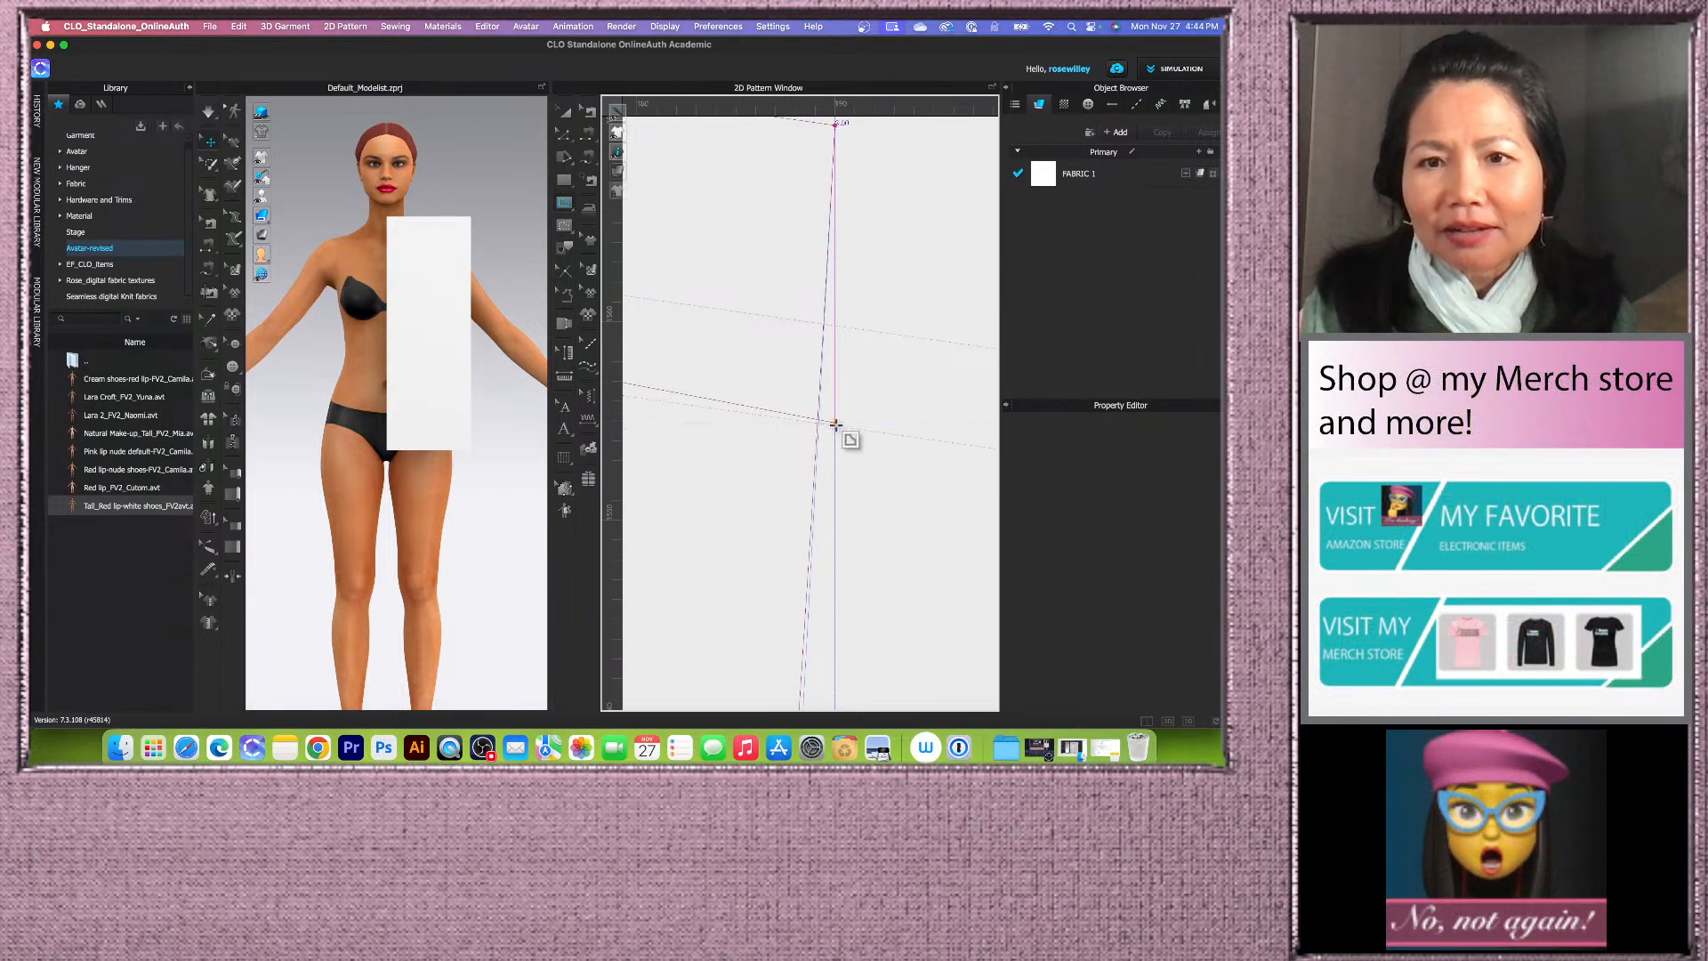
scroll(836, 428, down, 3)
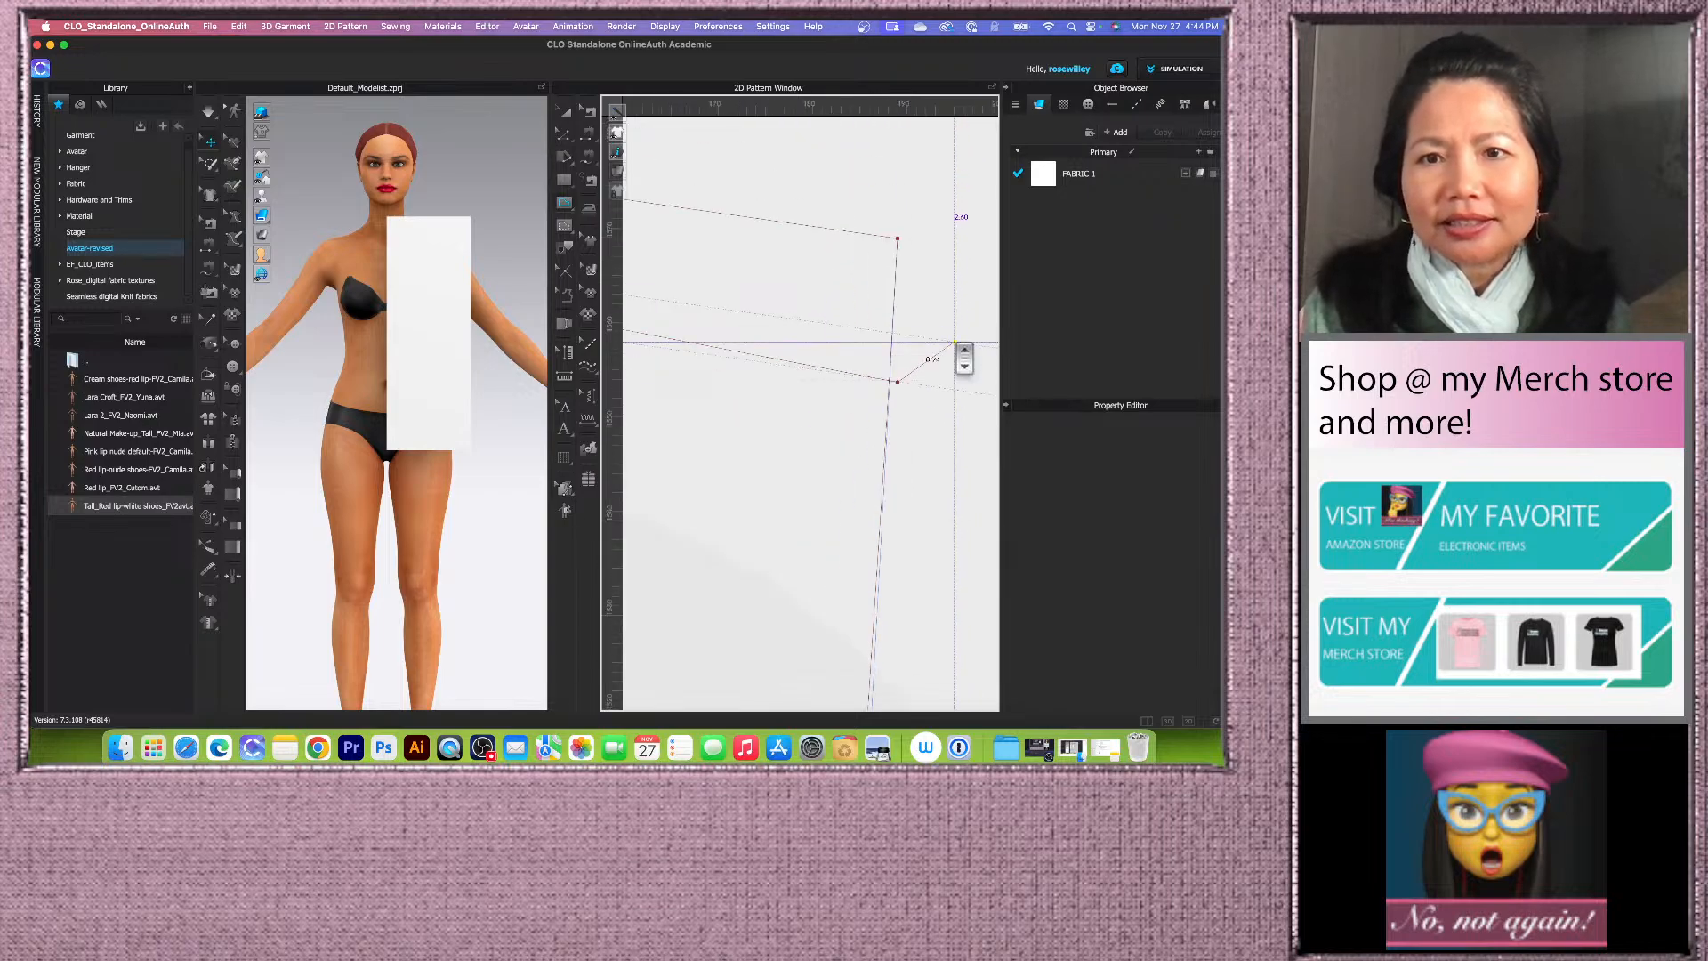
scroll(902, 339, down, 4)
scroll(862, 313, down, 3)
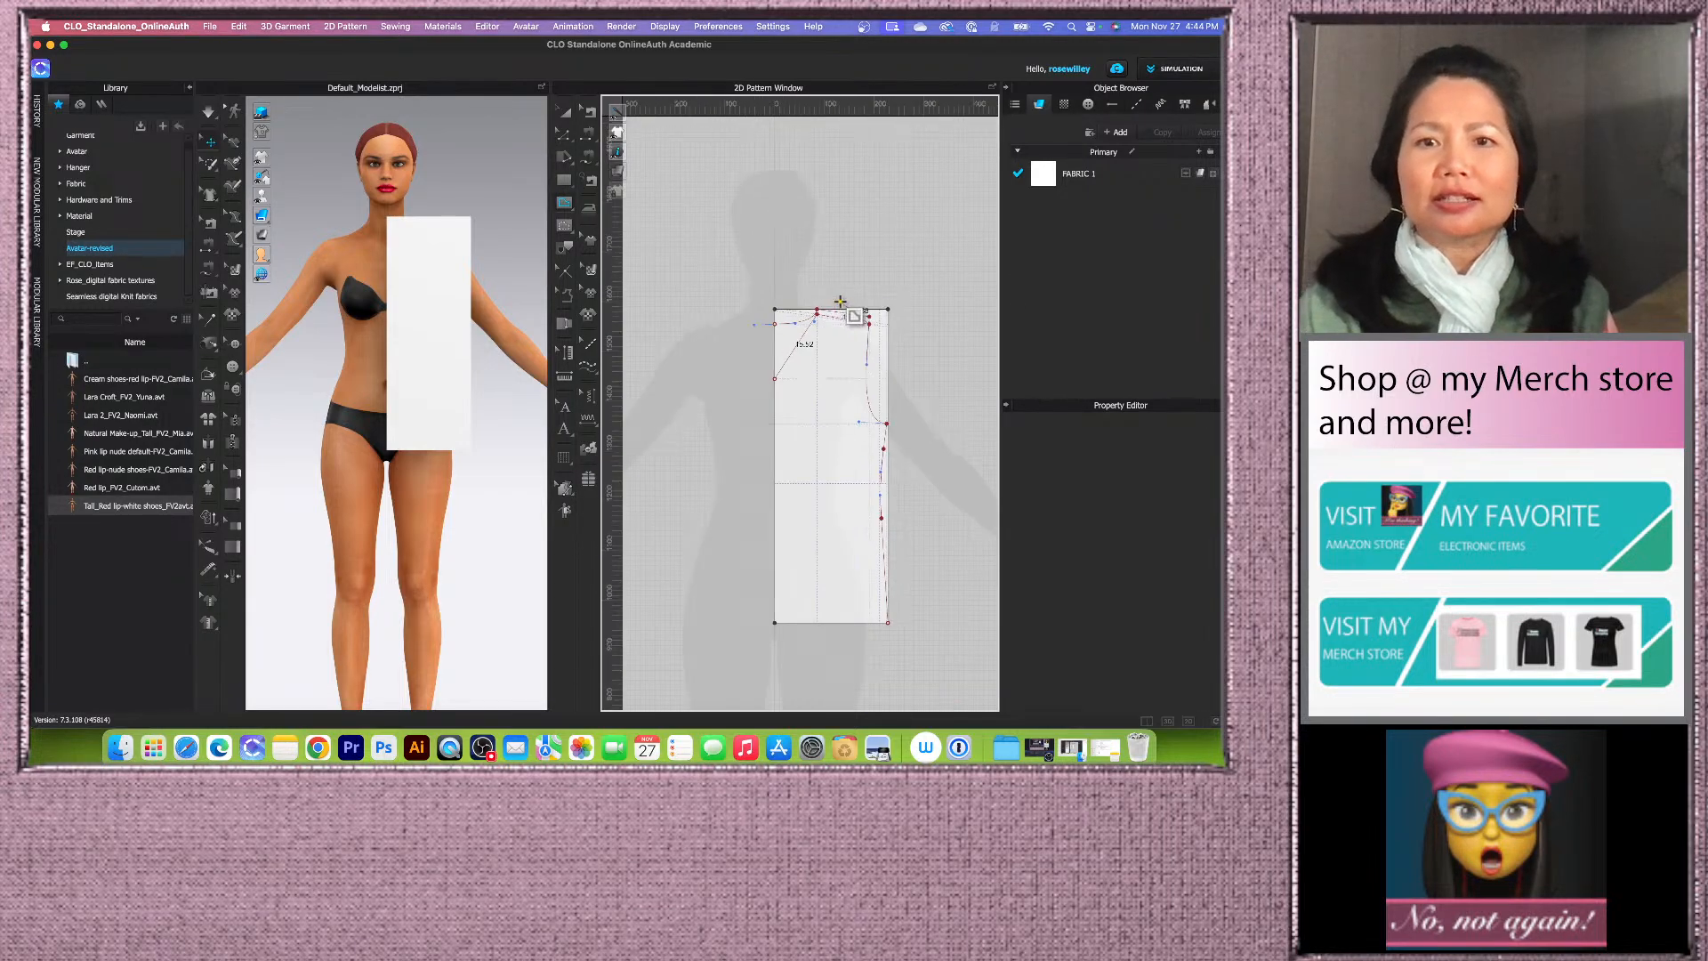
scroll(913, 482, up, 3)
scroll(828, 311, up, 3)
scroll(828, 312, up, 5)
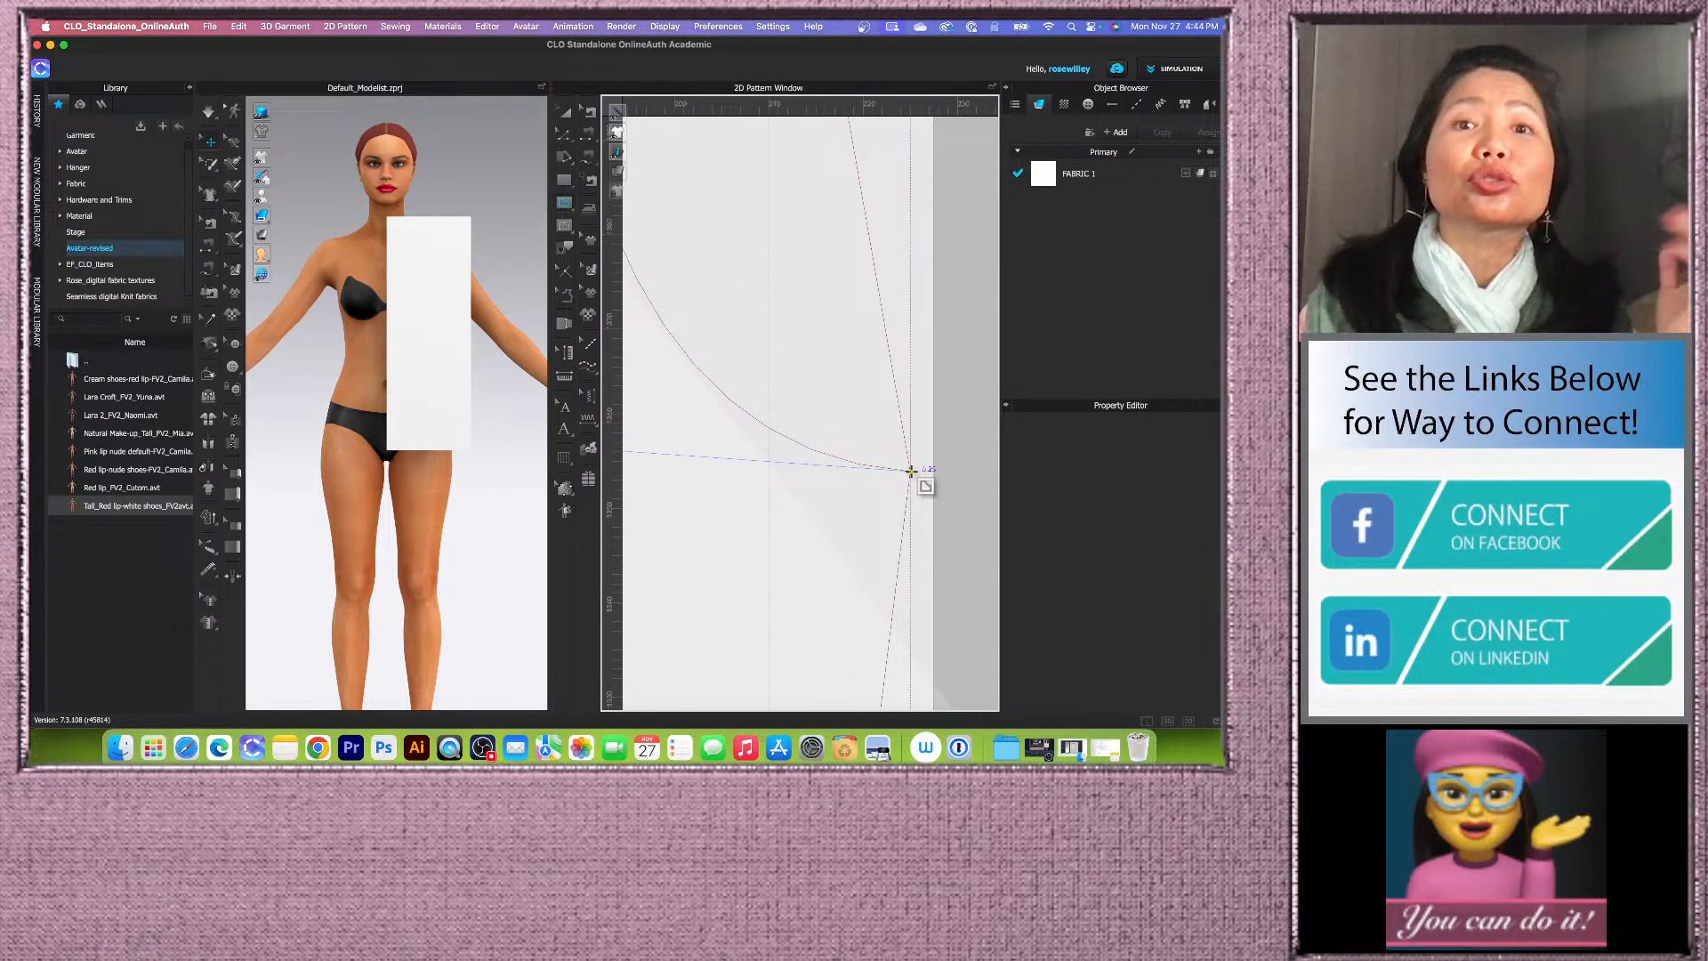
click(911, 470)
Step: Inspect the newly drawn neck, shoulder and armhole lines on the front block
scroll(908, 476, down, 2)
scroll(909, 478, down, 5)
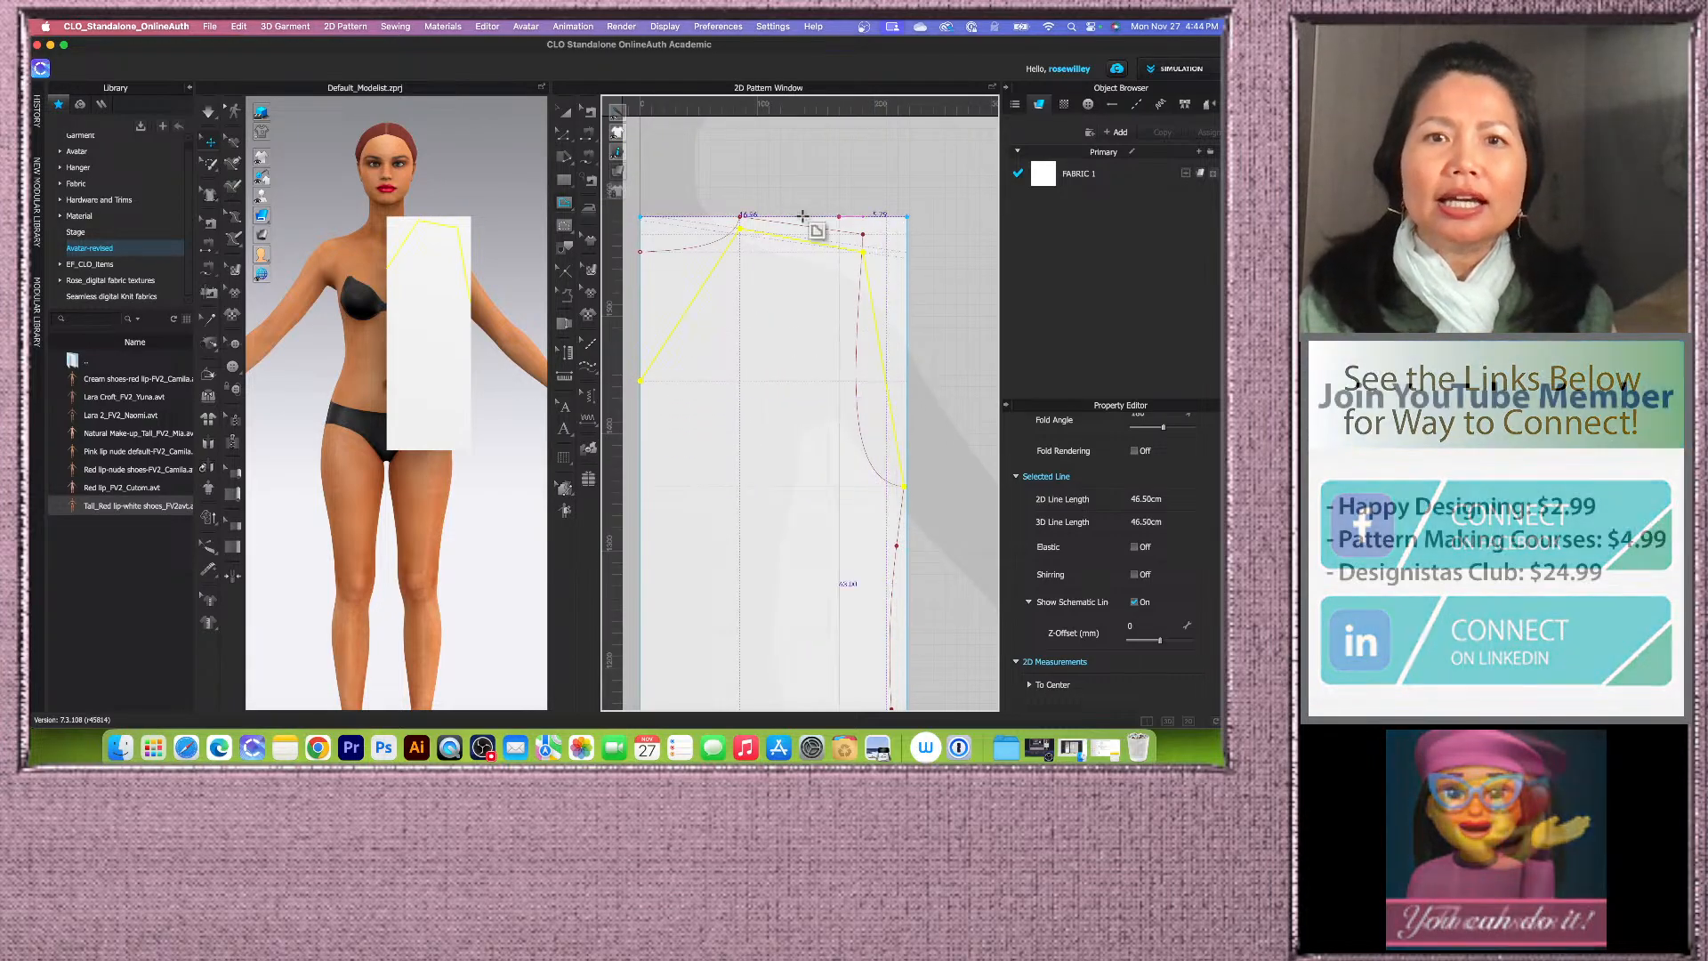
scroll(877, 247, up, 10)
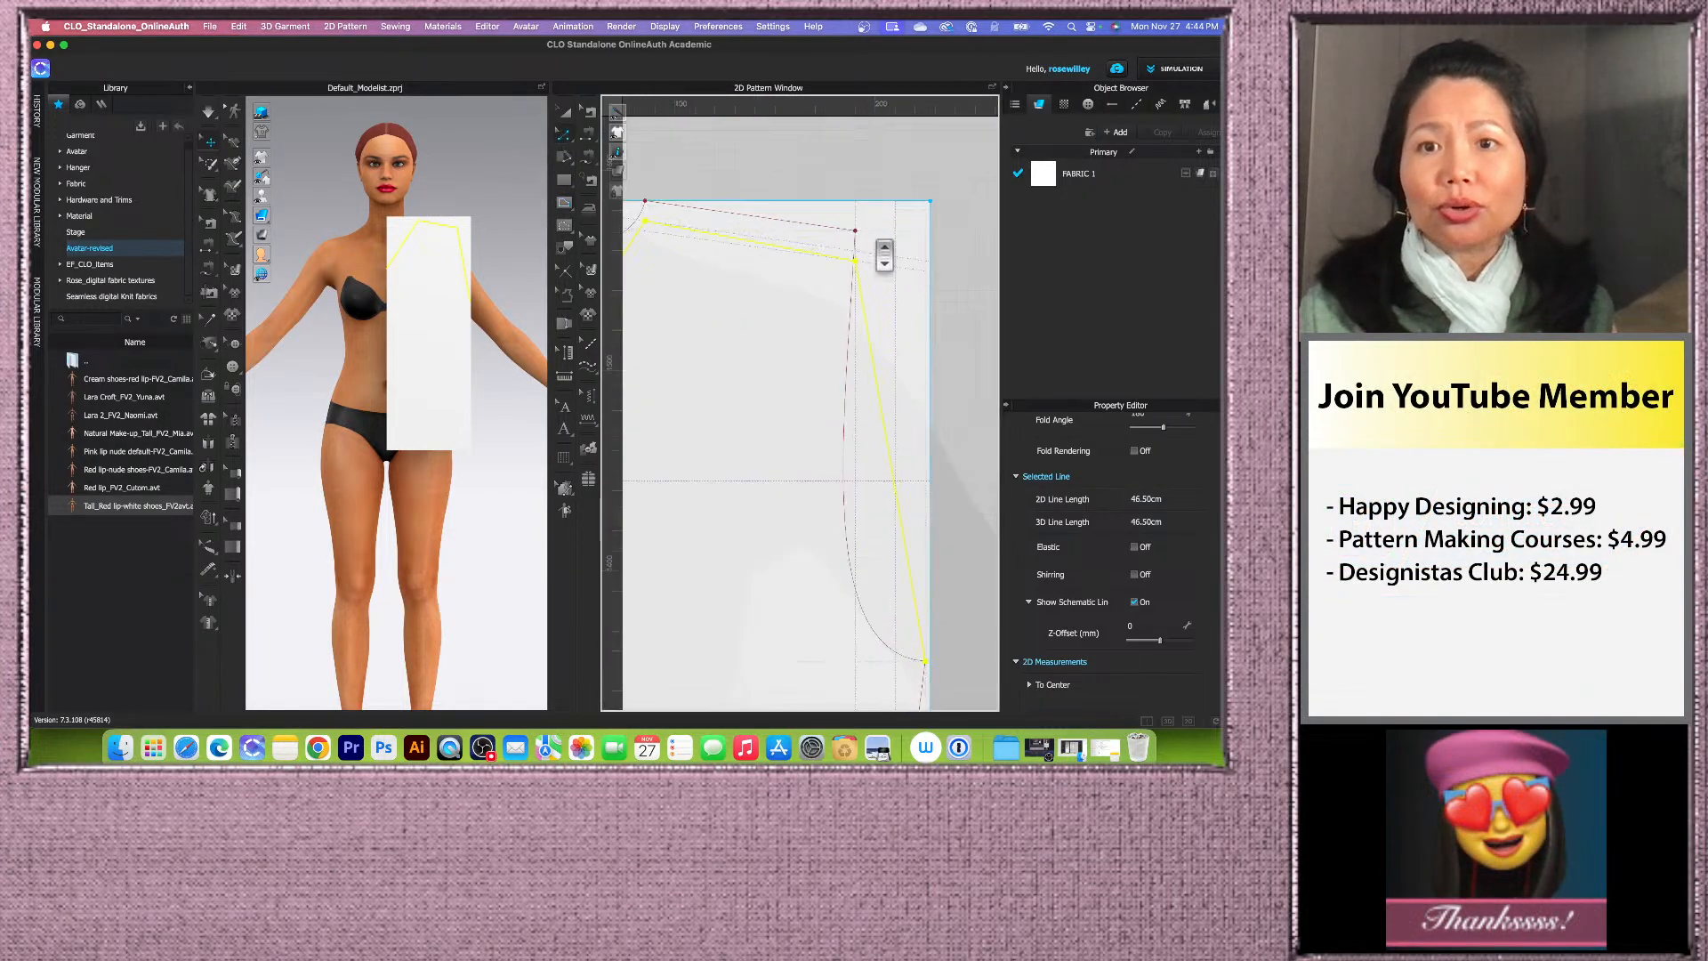
click(765, 422)
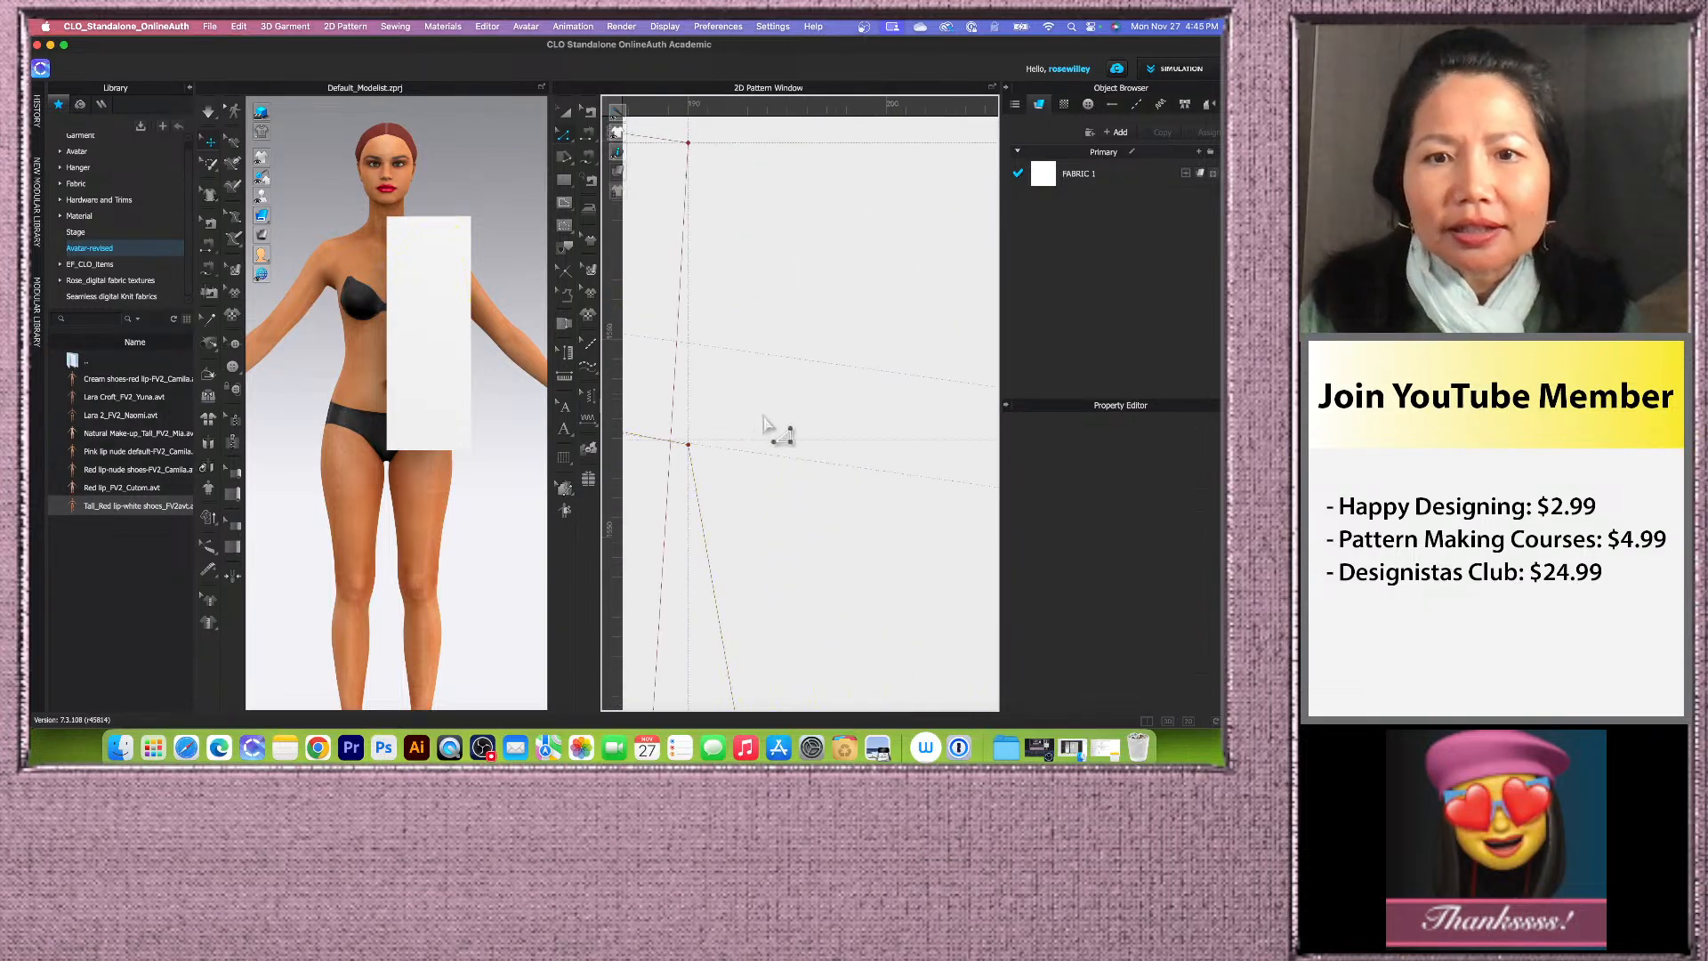
click(690, 449)
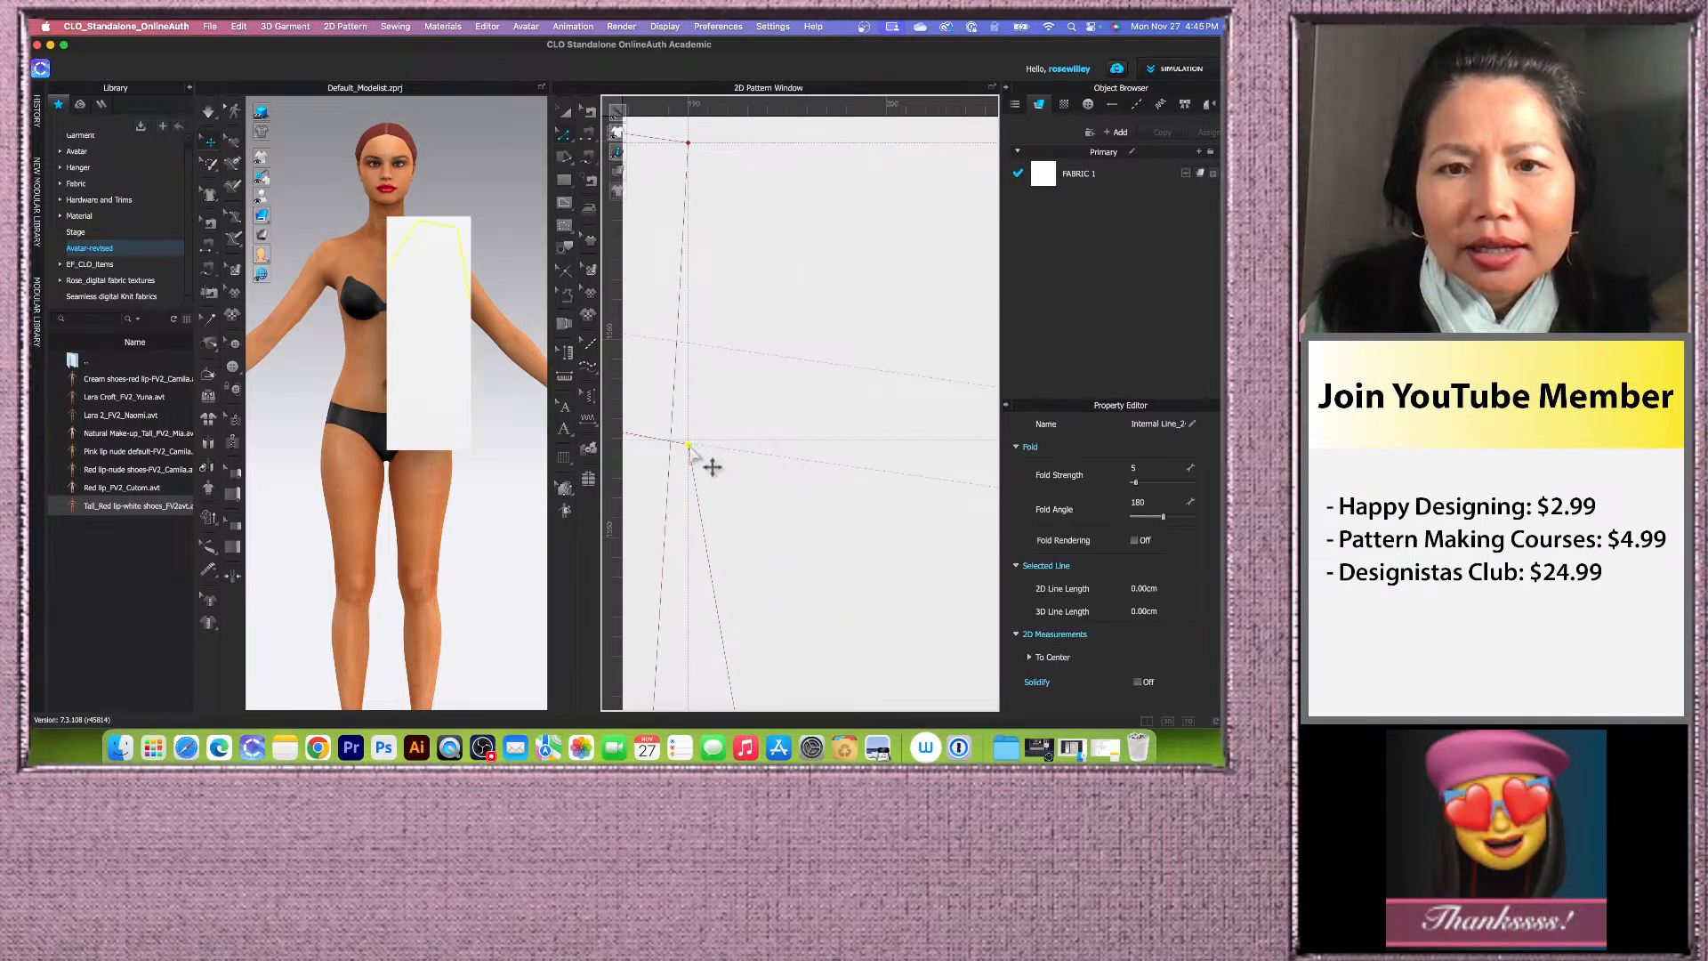
drag(691, 447, 689, 446)
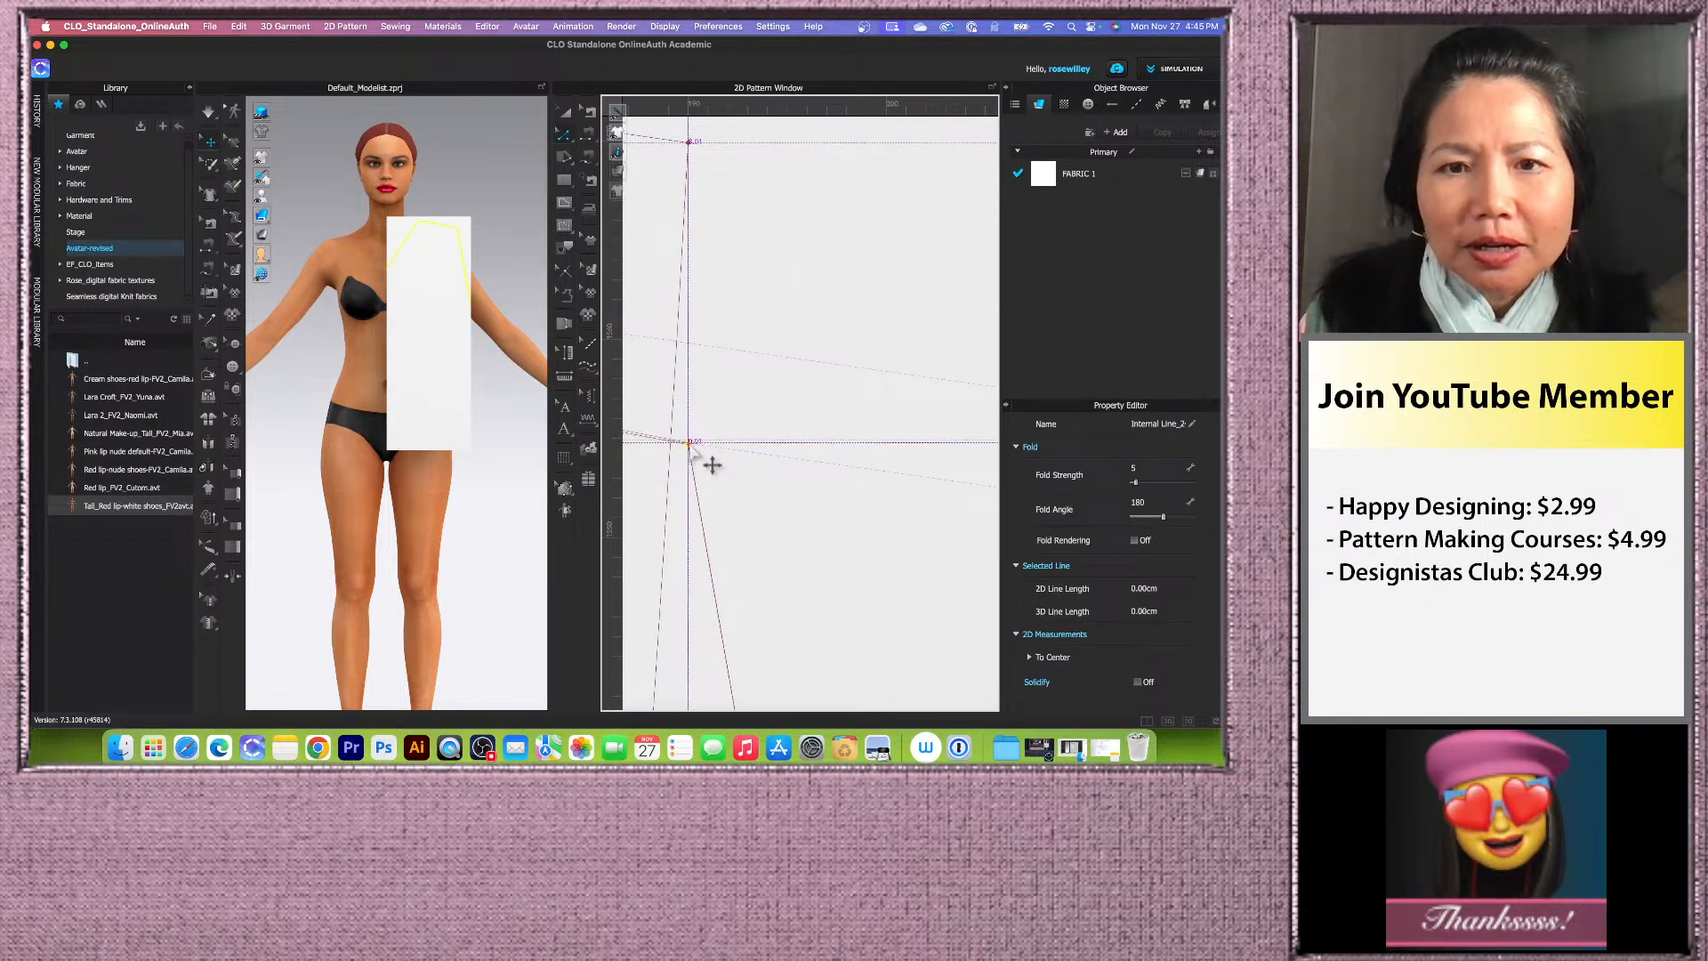
click(754, 421)
scroll(907, 418, down, 6)
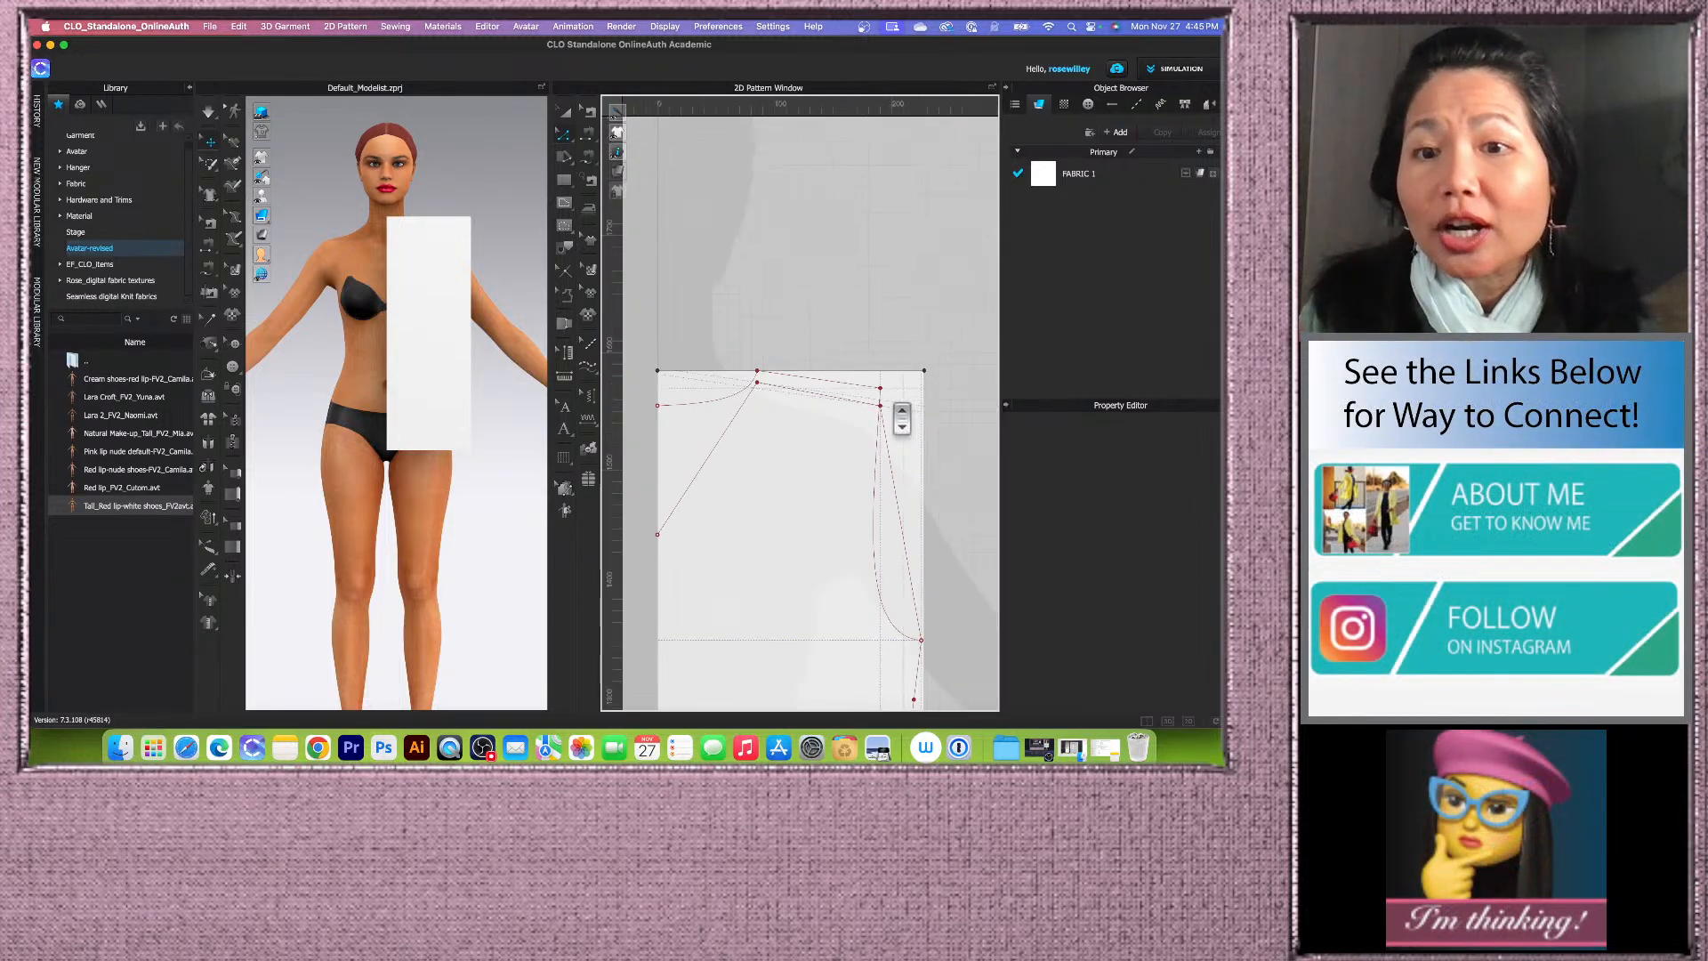
scroll(805, 400, up, 6)
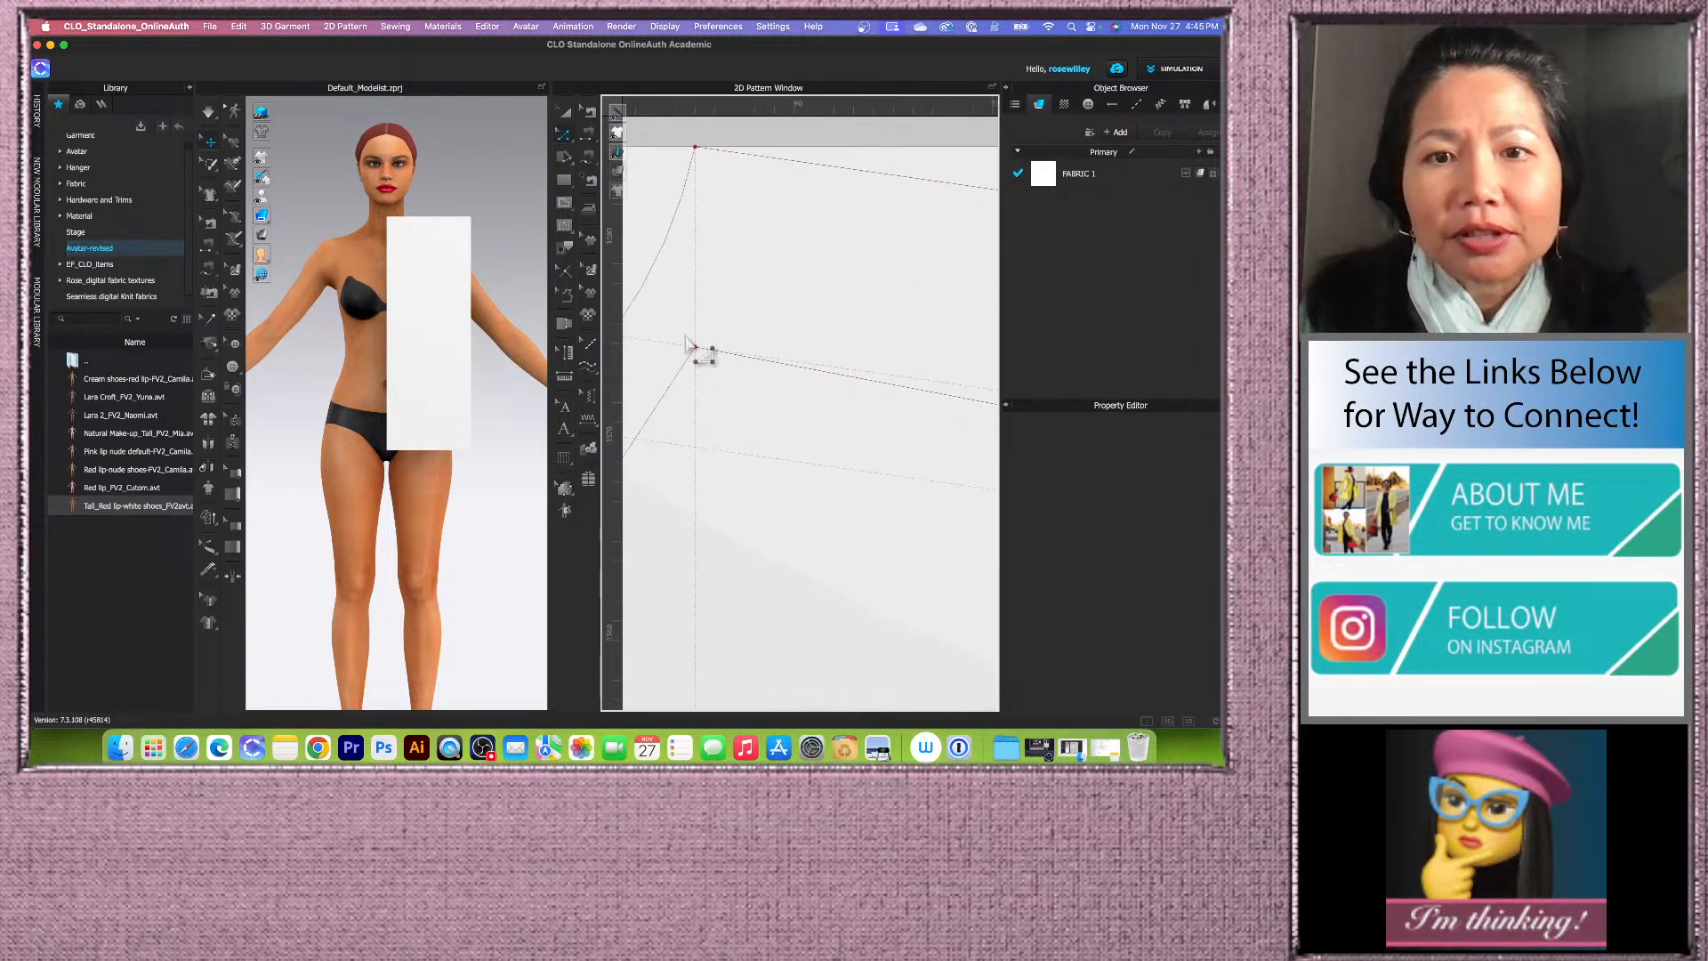
scroll(711, 342, down, 3)
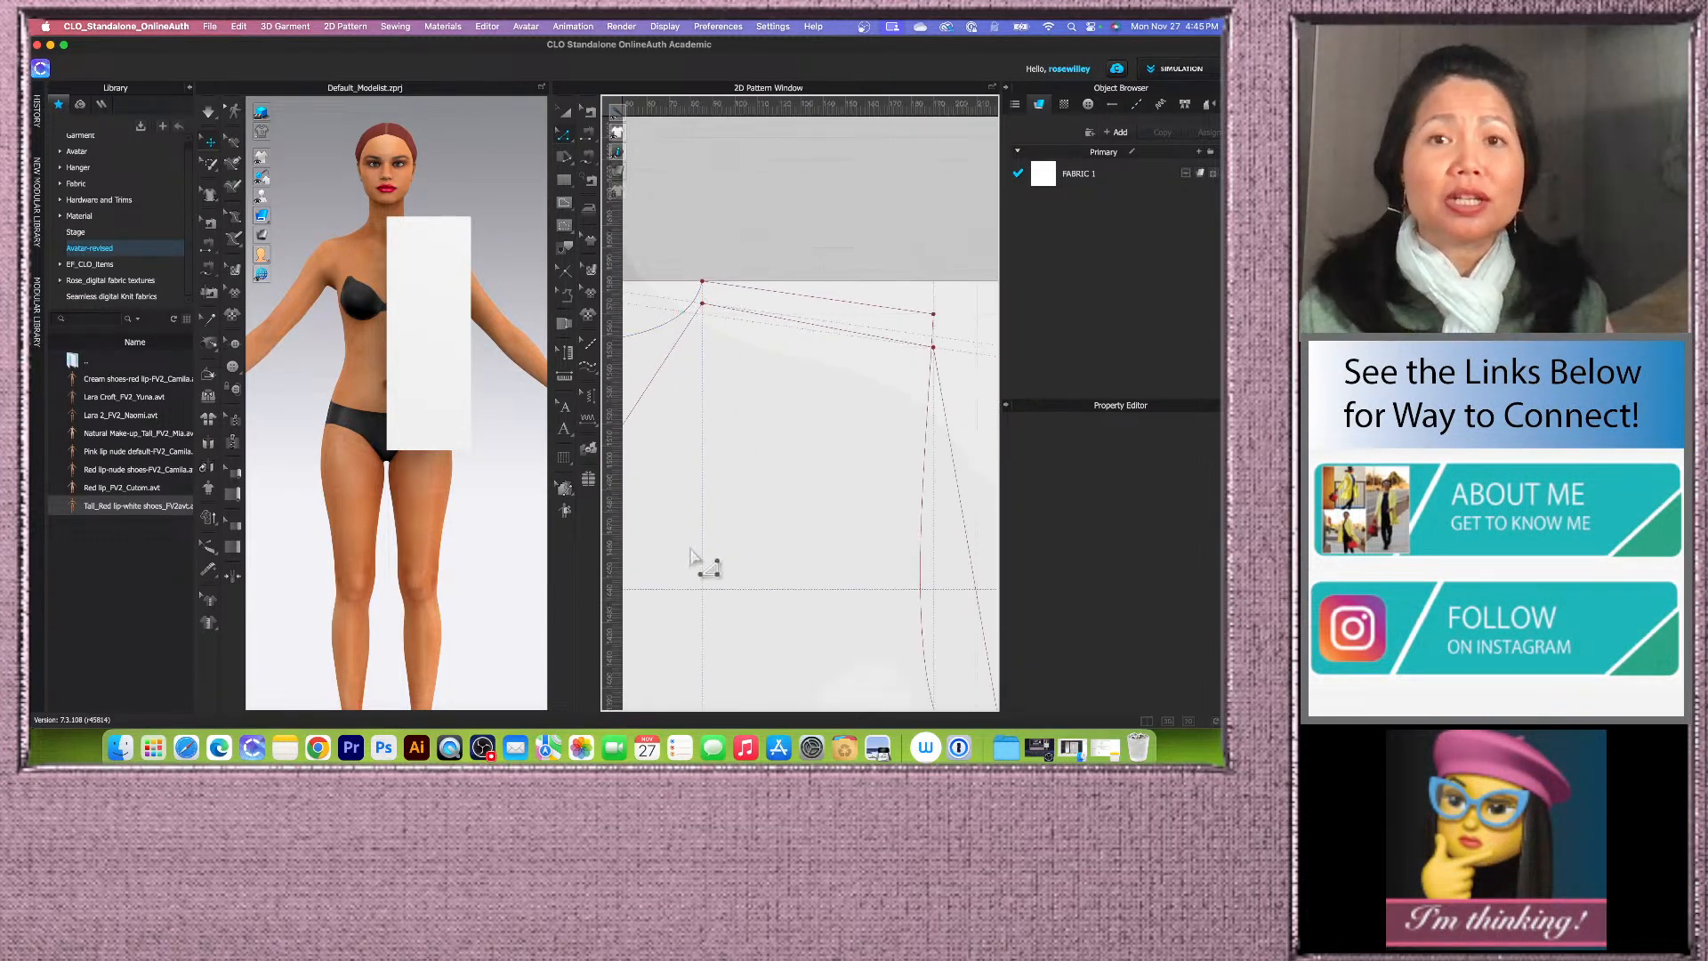
scroll(780, 414, down, 3)
scroll(727, 430, up, 3)
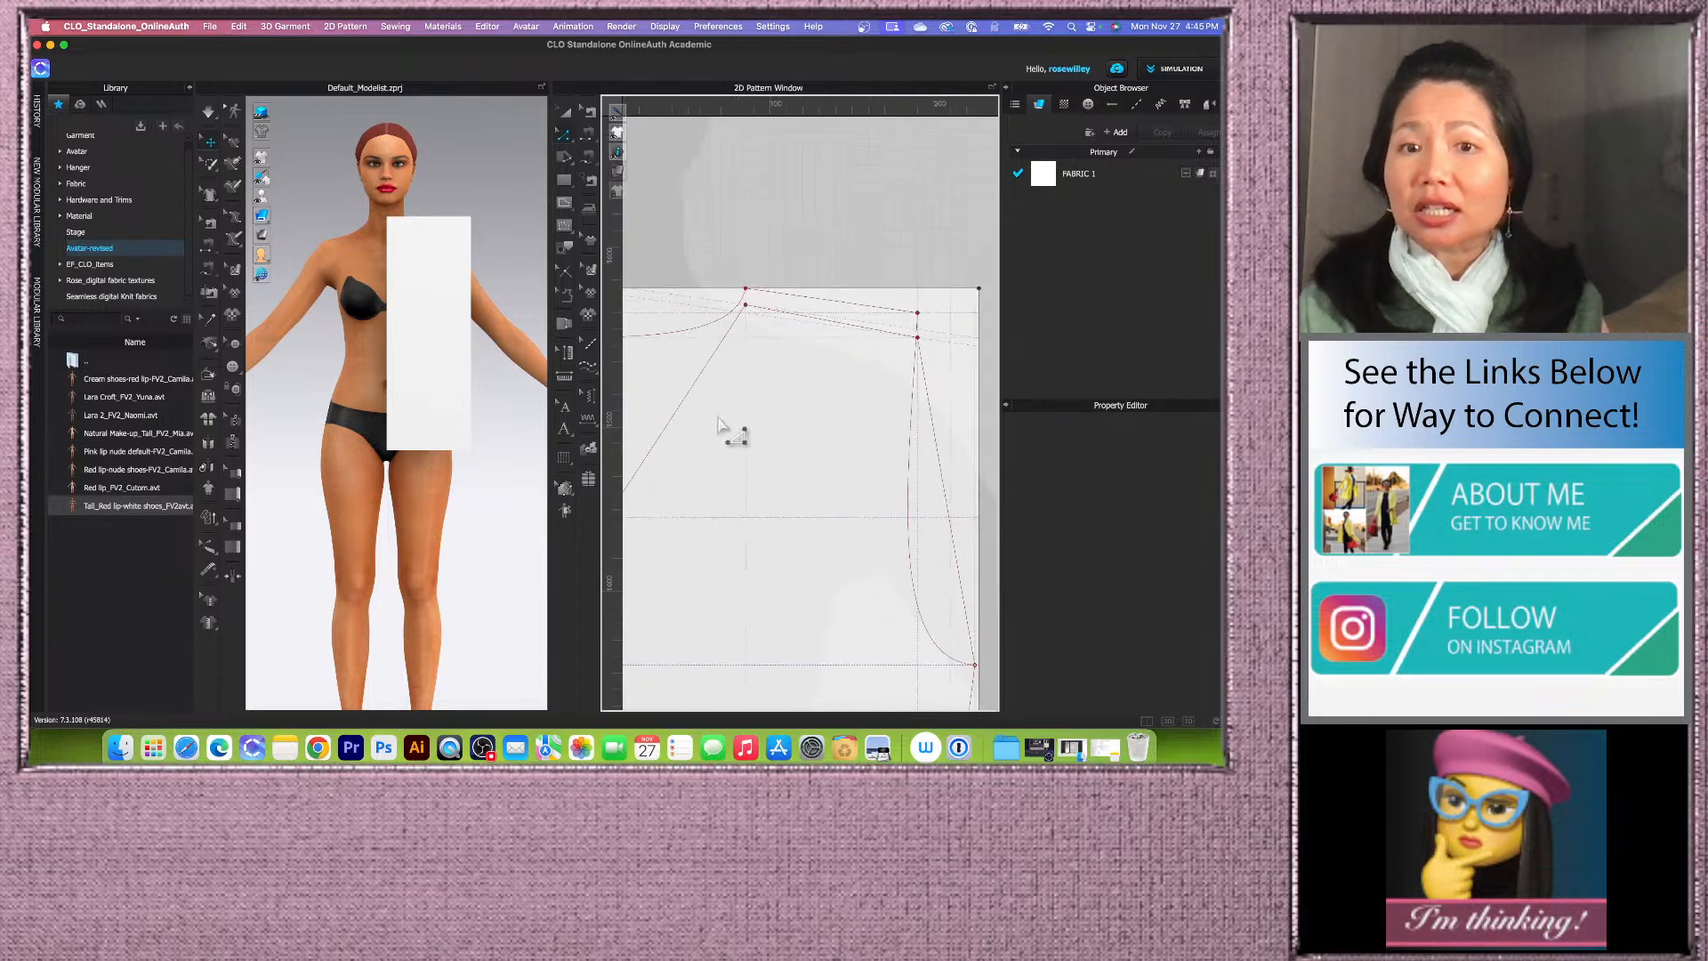
scroll(755, 397, down, 1)
scroll(747, 433, down, 2)
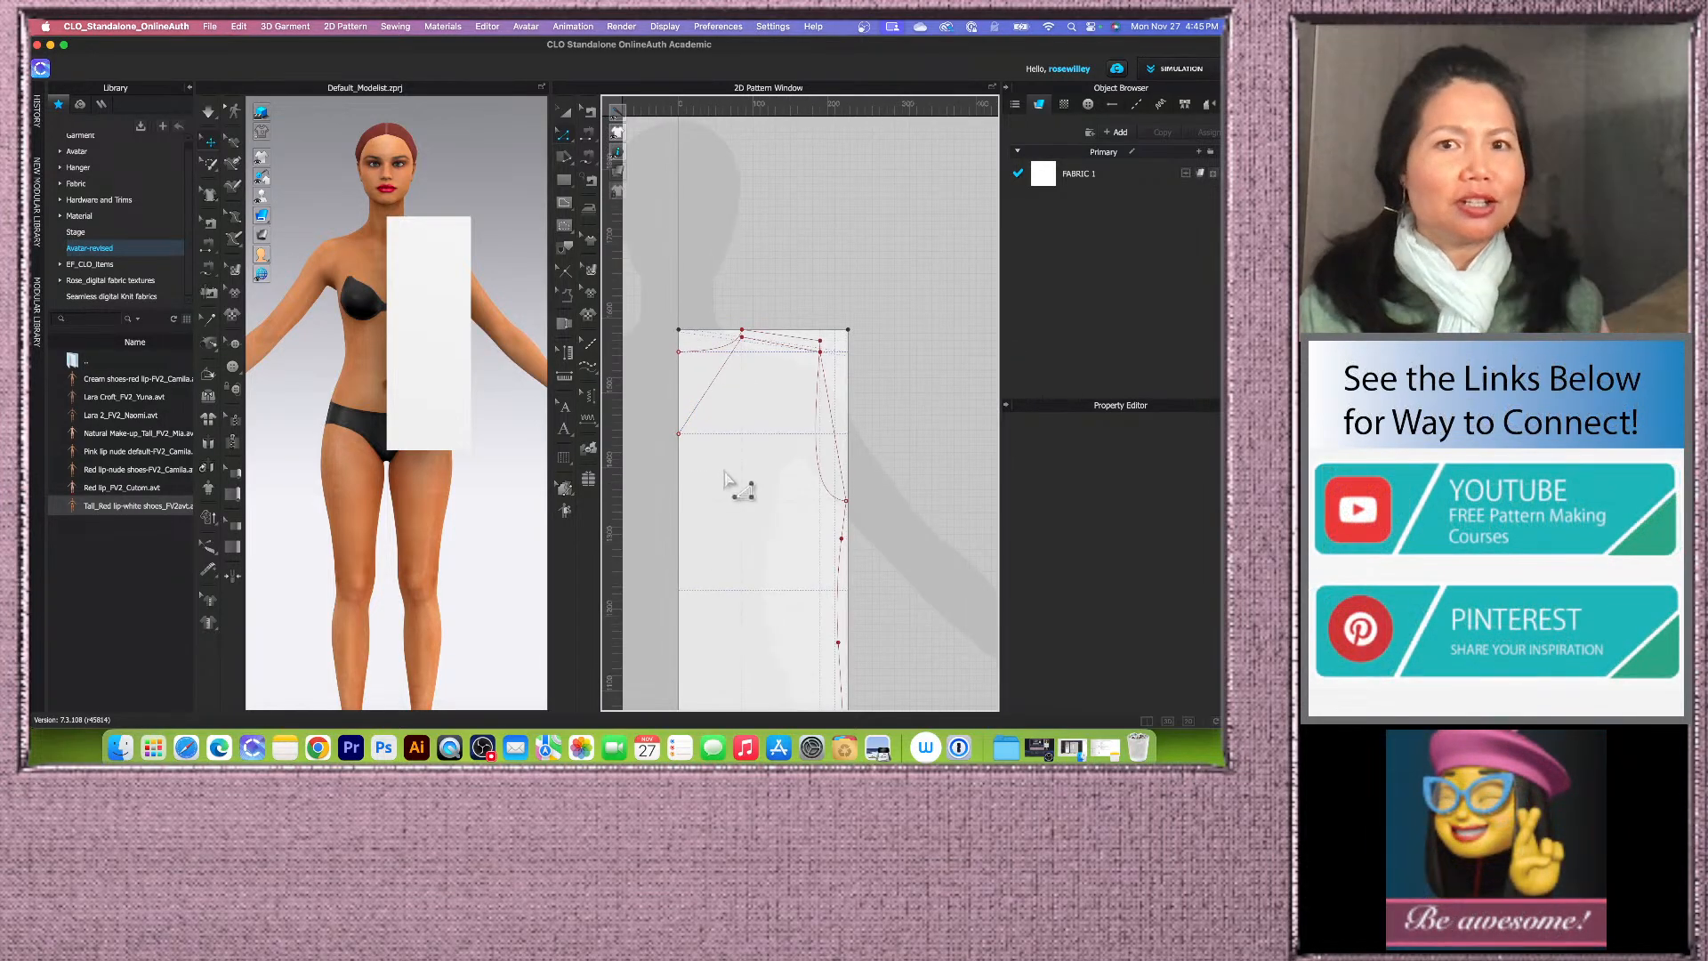
Step: Use Edit Curvature to bend the straight front neckline line into a curve
click(563, 135)
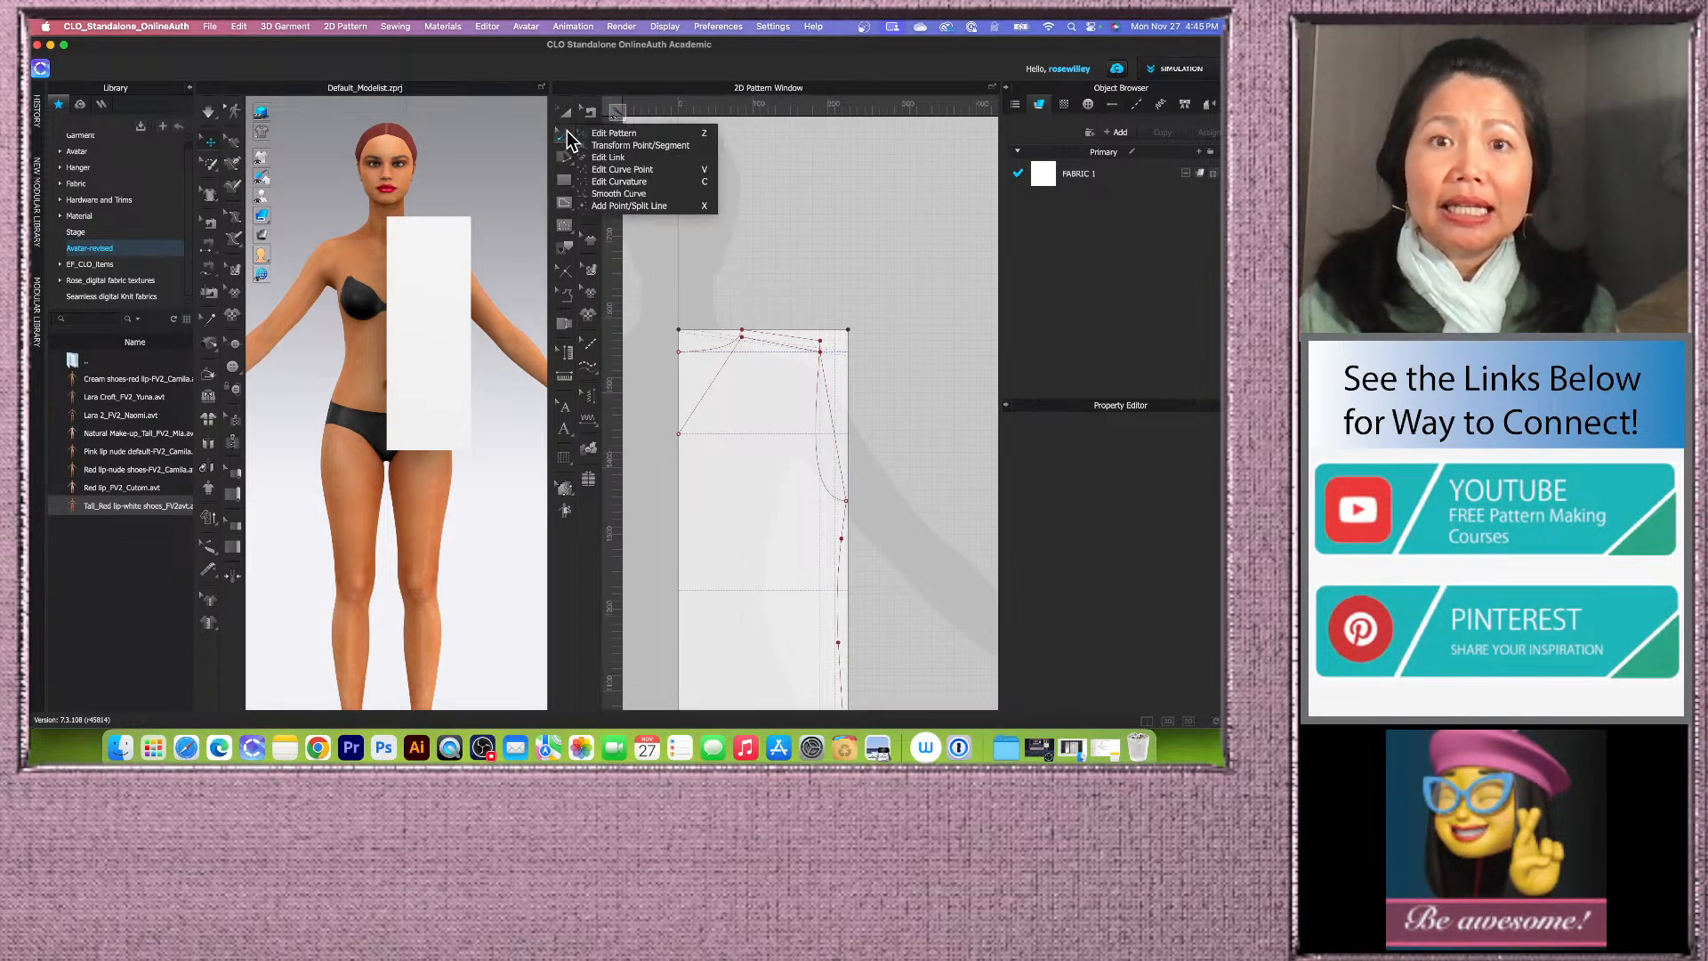
click(681, 180)
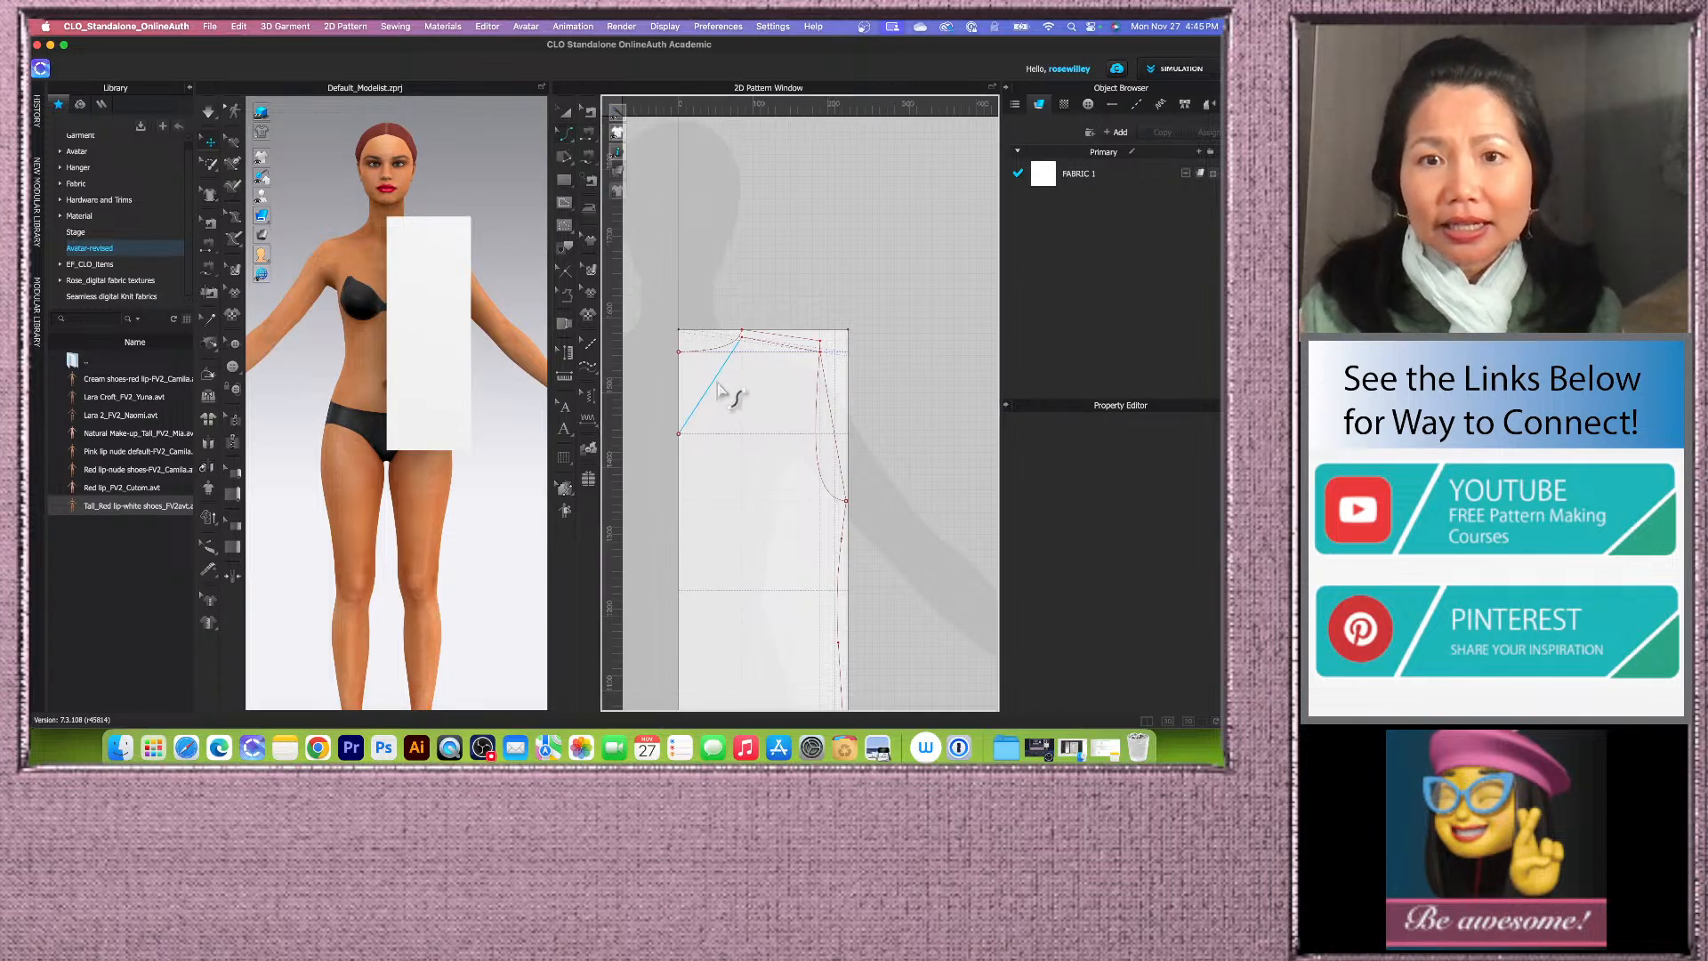
click(719, 392)
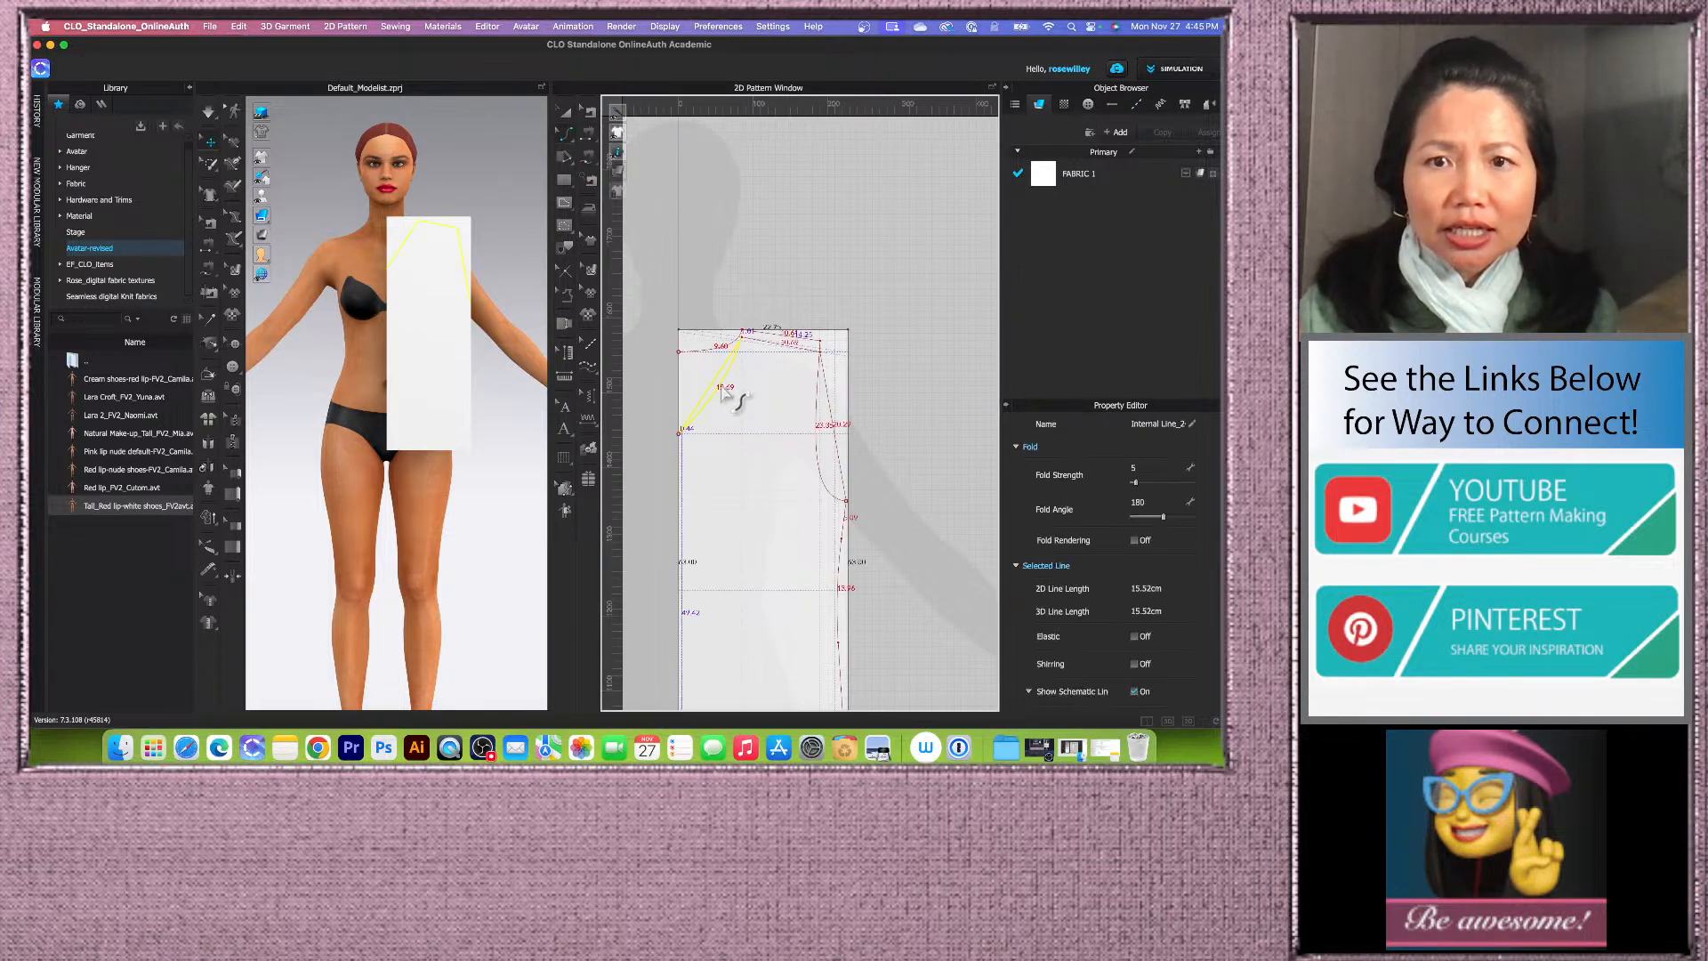
drag(722, 391, 718, 390)
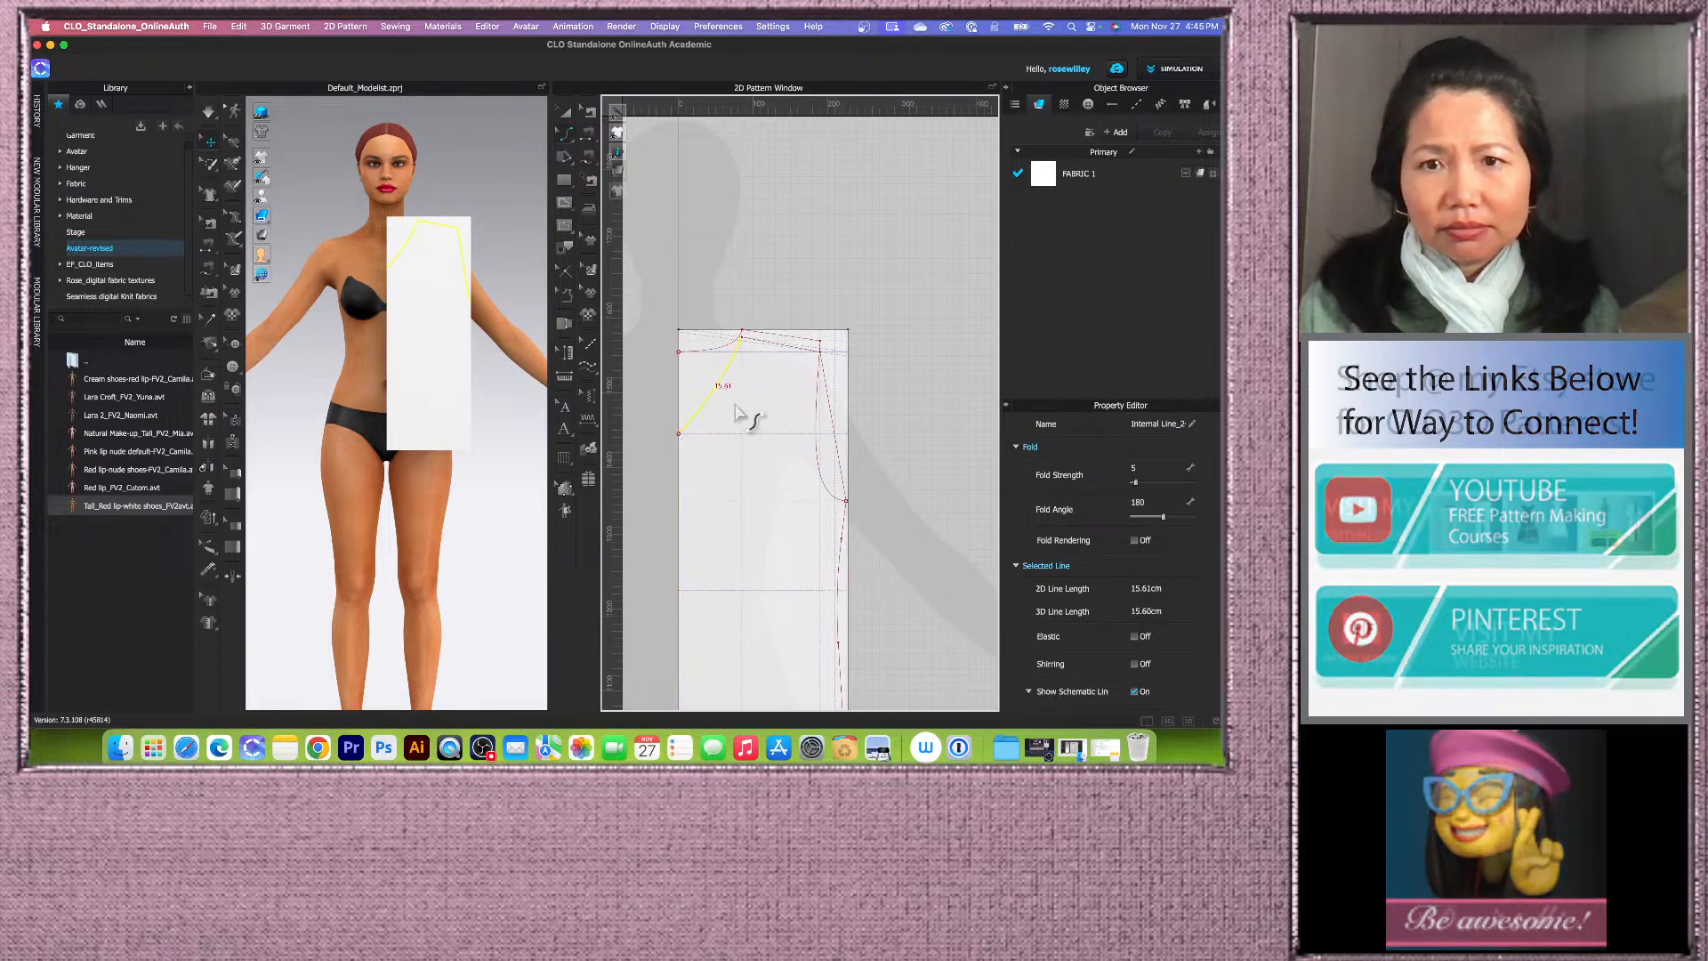
click(771, 252)
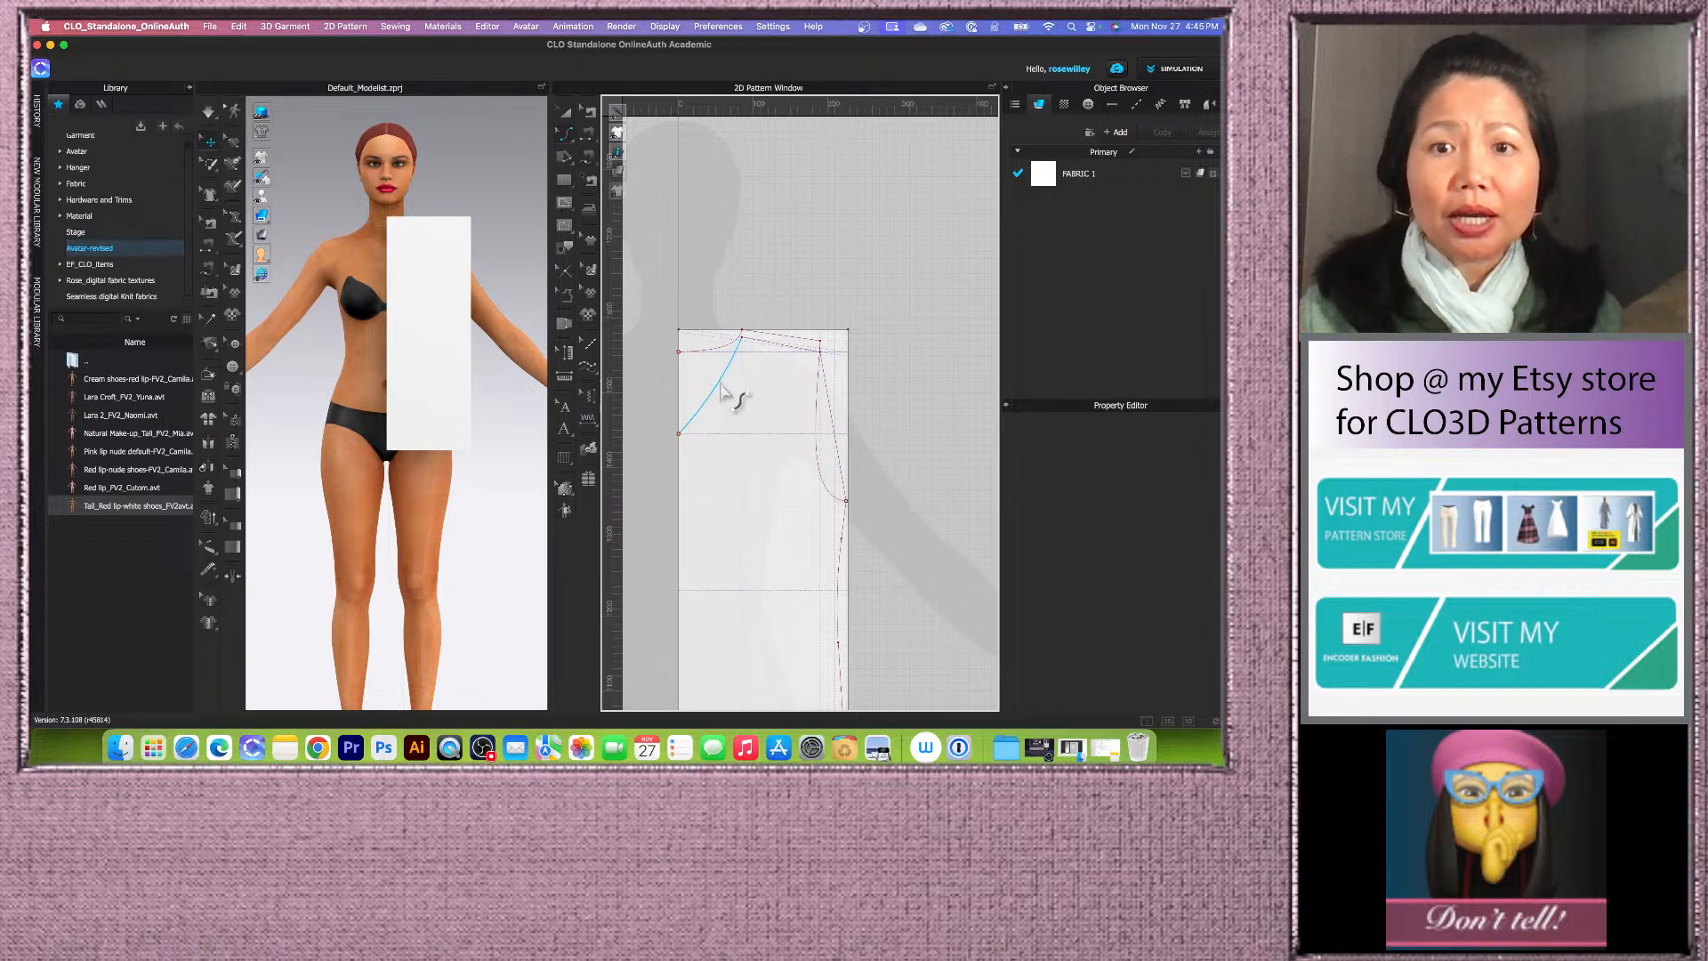
scroll(722, 405, up, 2)
click(722, 390)
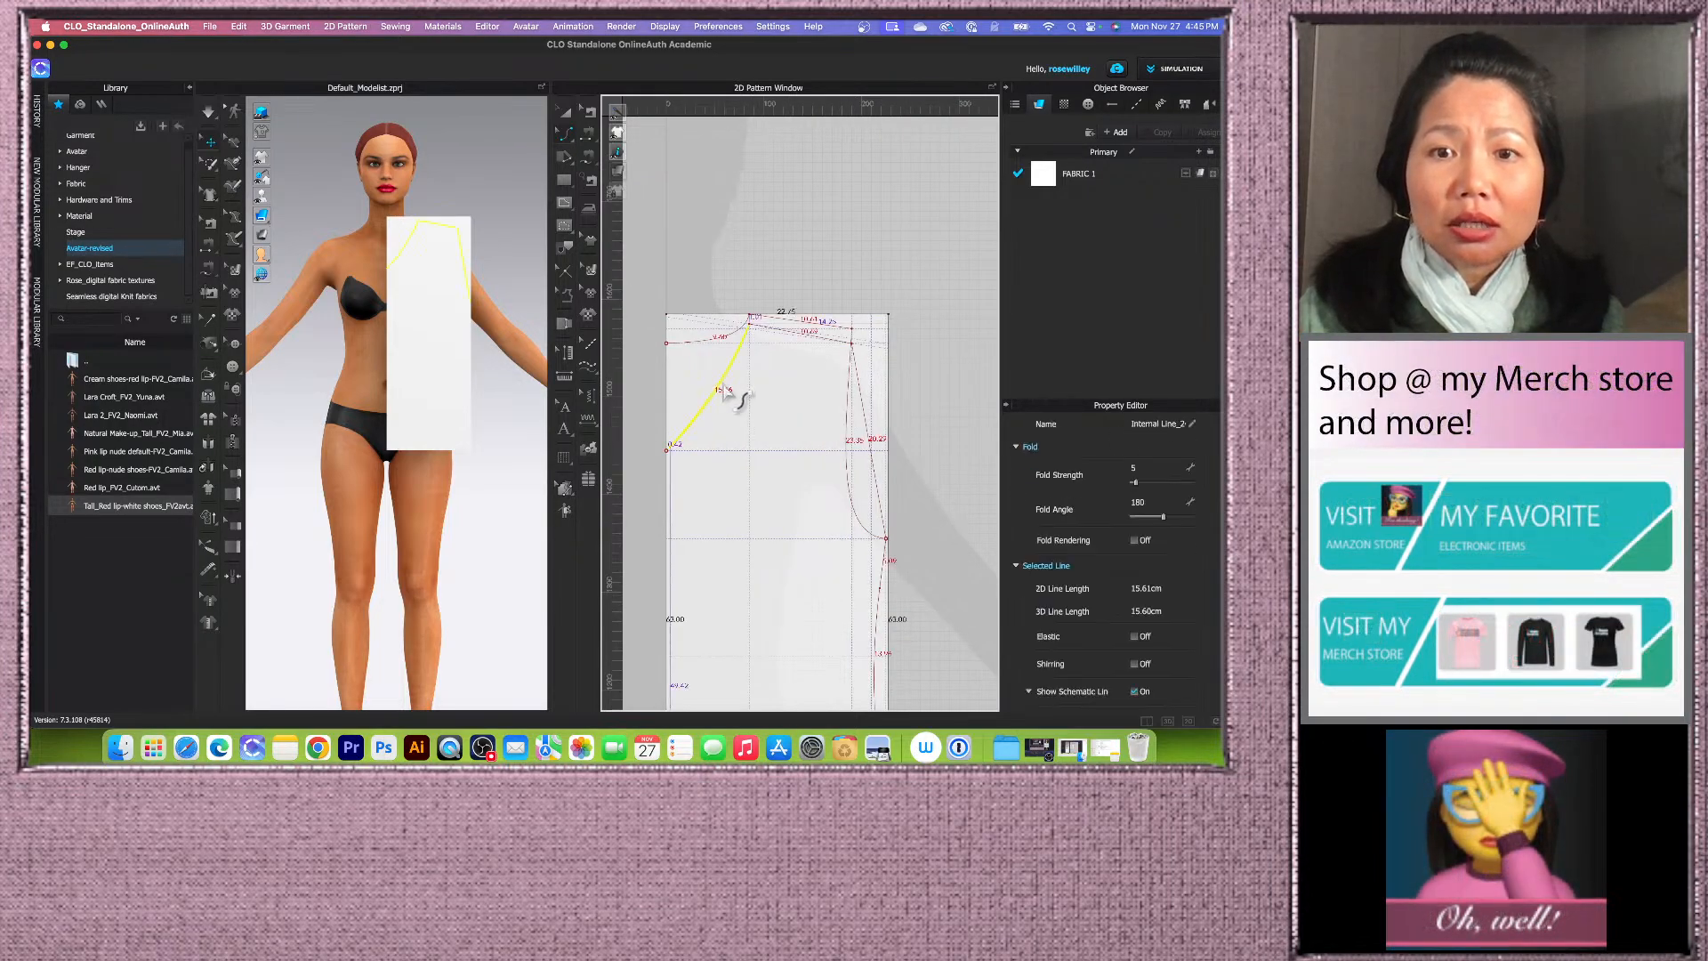
scroll(725, 387, down, 2)
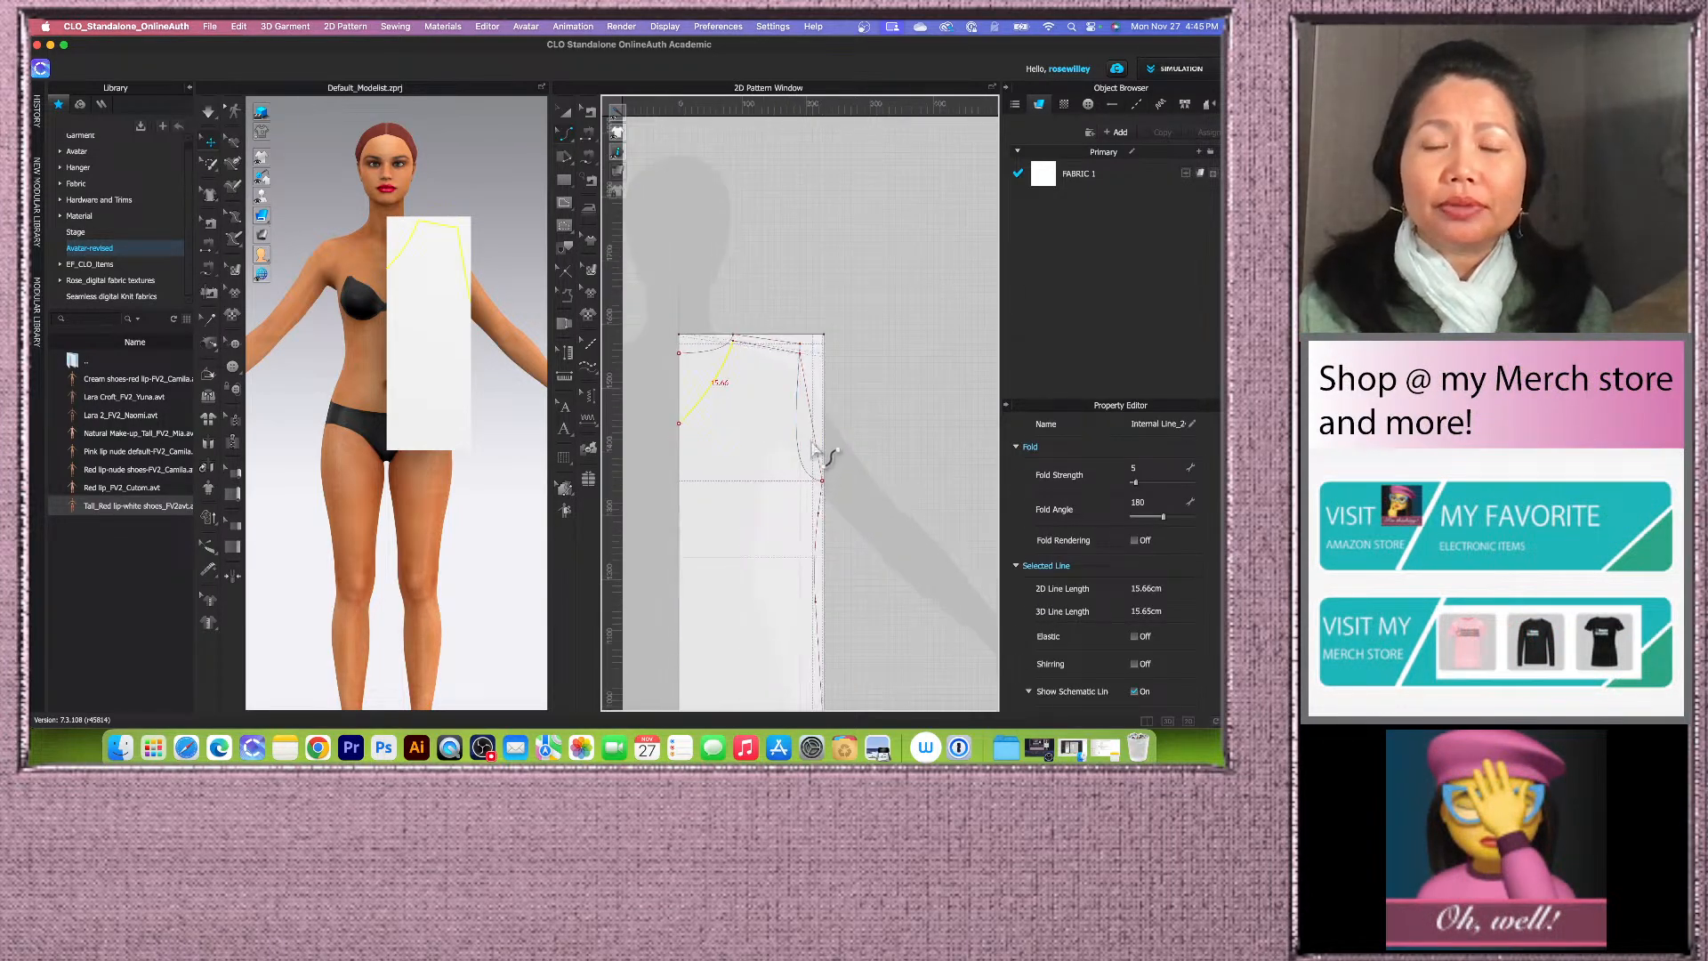
scroll(810, 424, up, 2)
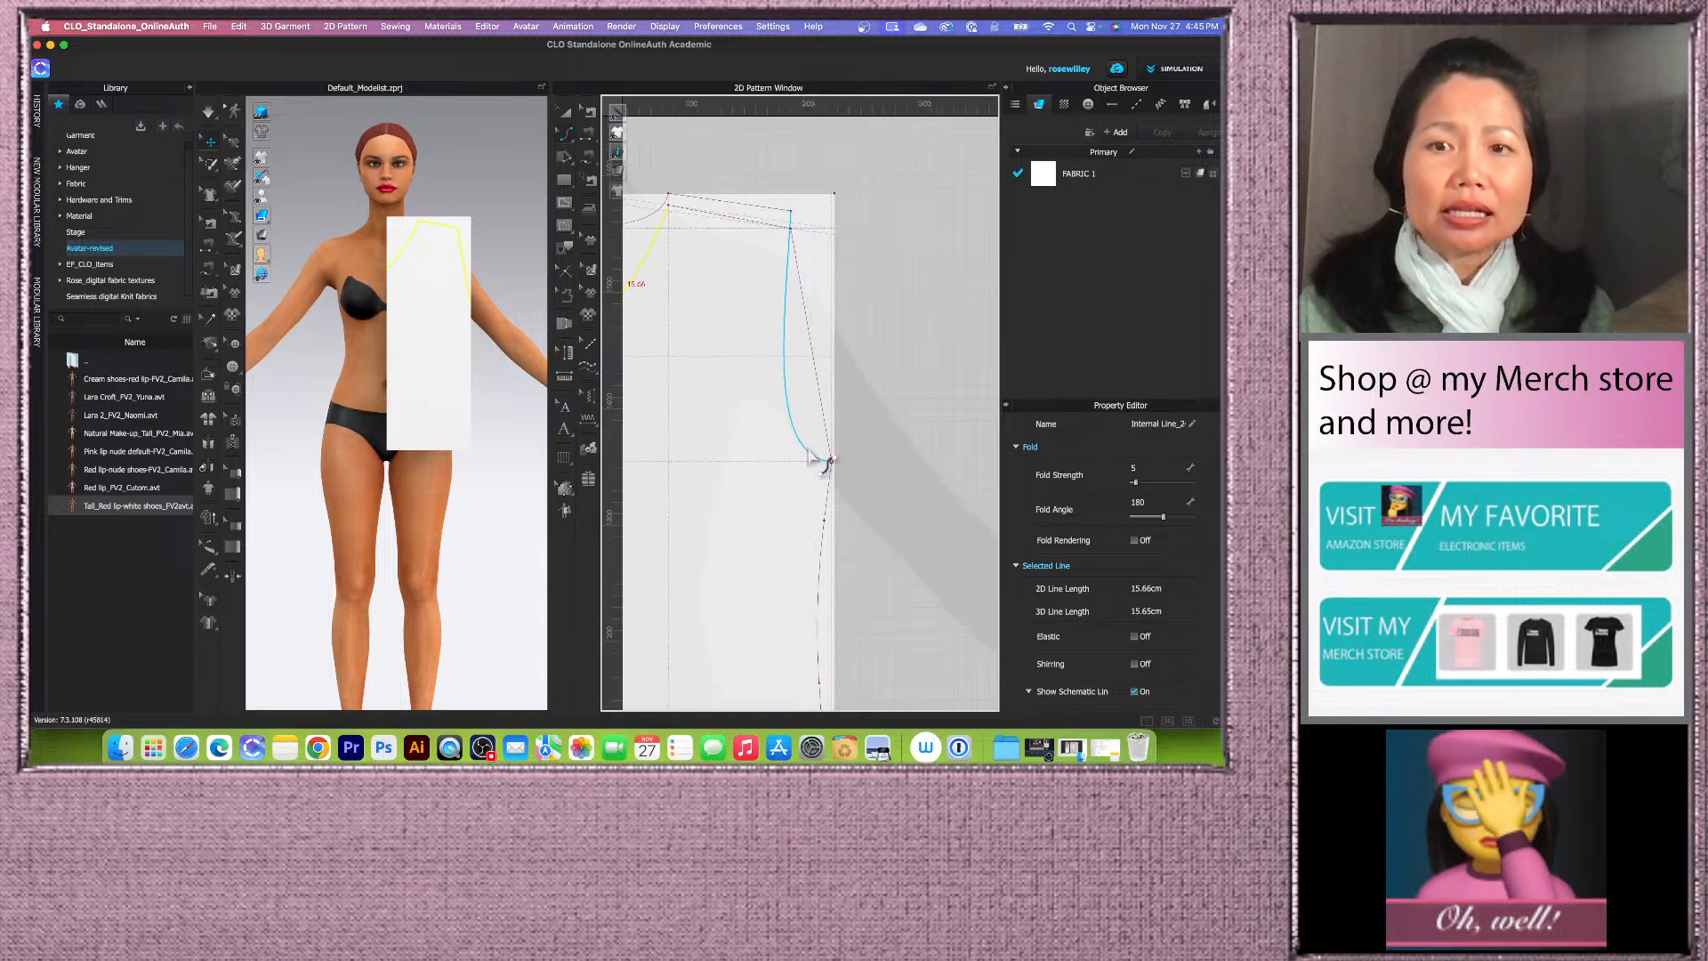
Step: Use Edit Curvature to bend the straight armhole line into a curve
click(808, 393)
drag(806, 392, 791, 423)
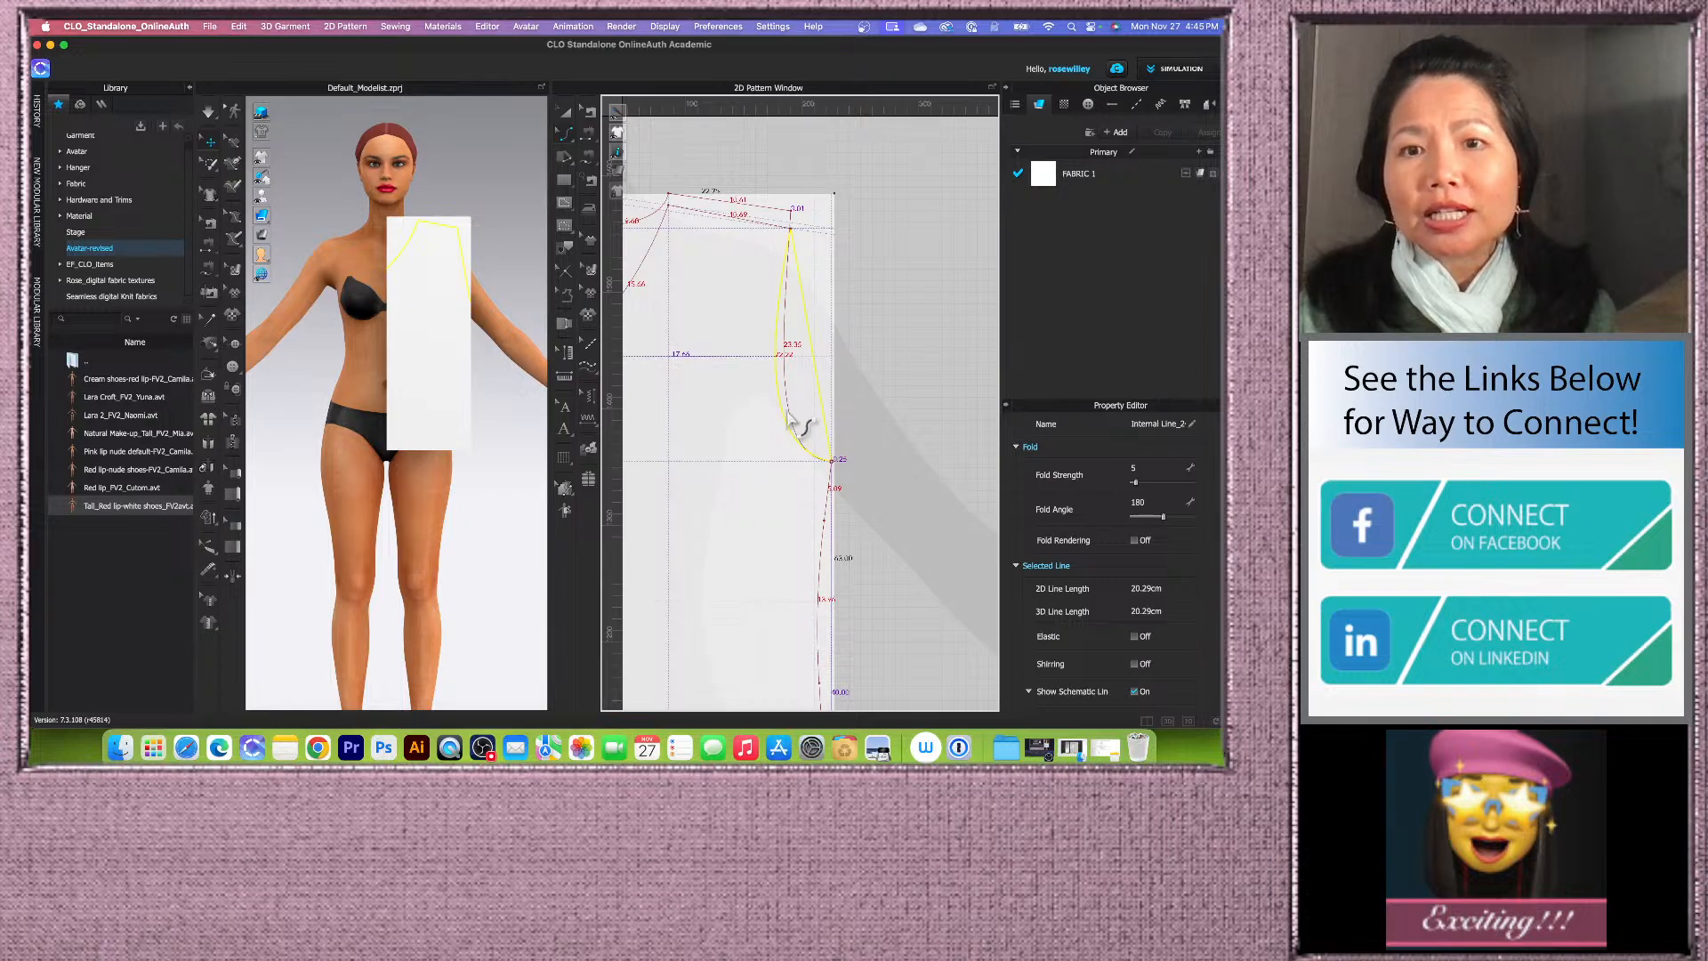
drag(791, 418, 790, 418)
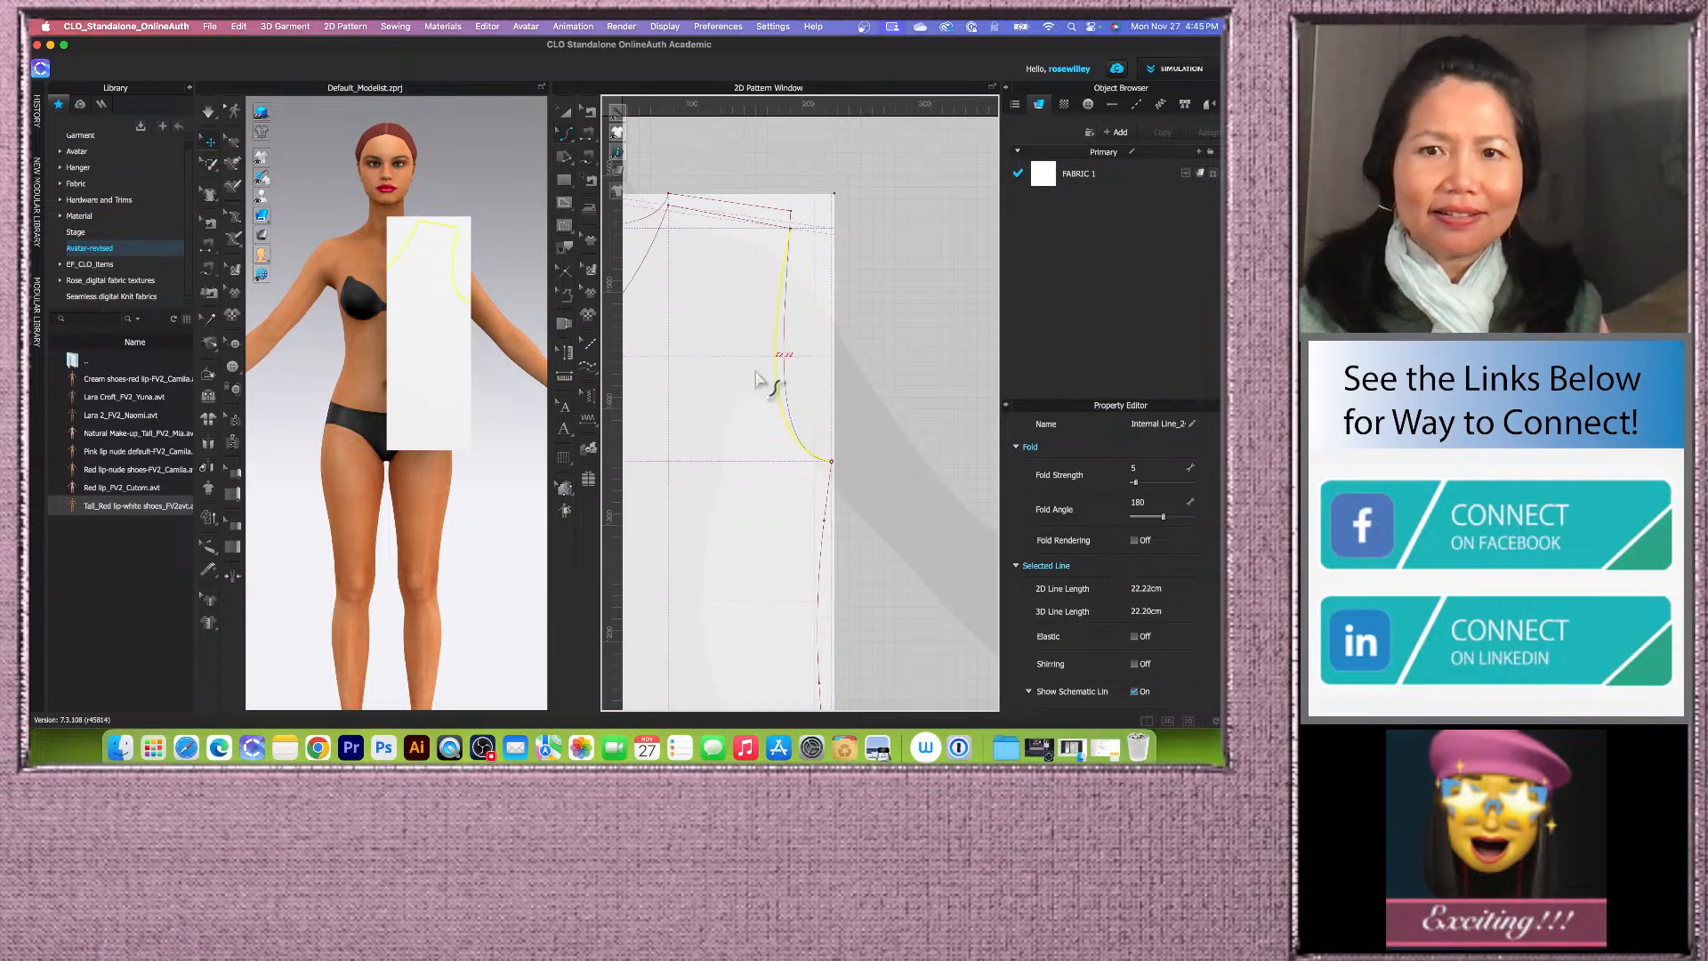
Step: Refine the armhole curve's shape with further curvature adjustments along its length
click(753, 345)
scroll(755, 369, up, 5)
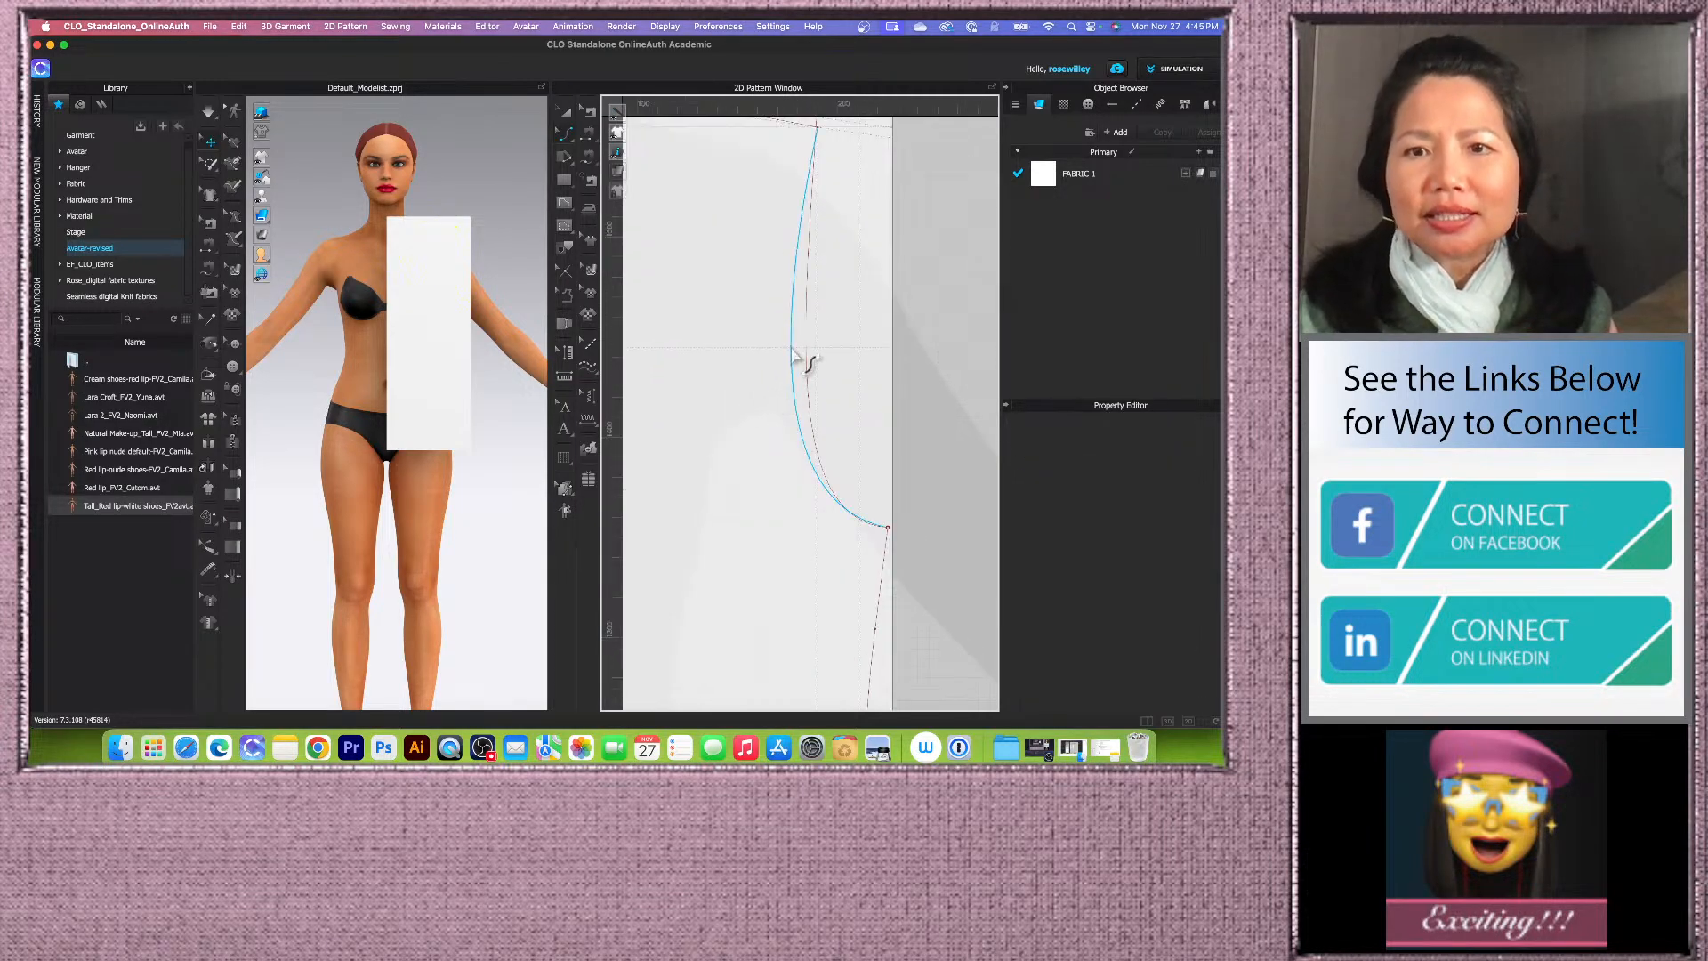
click(794, 355)
click(767, 358)
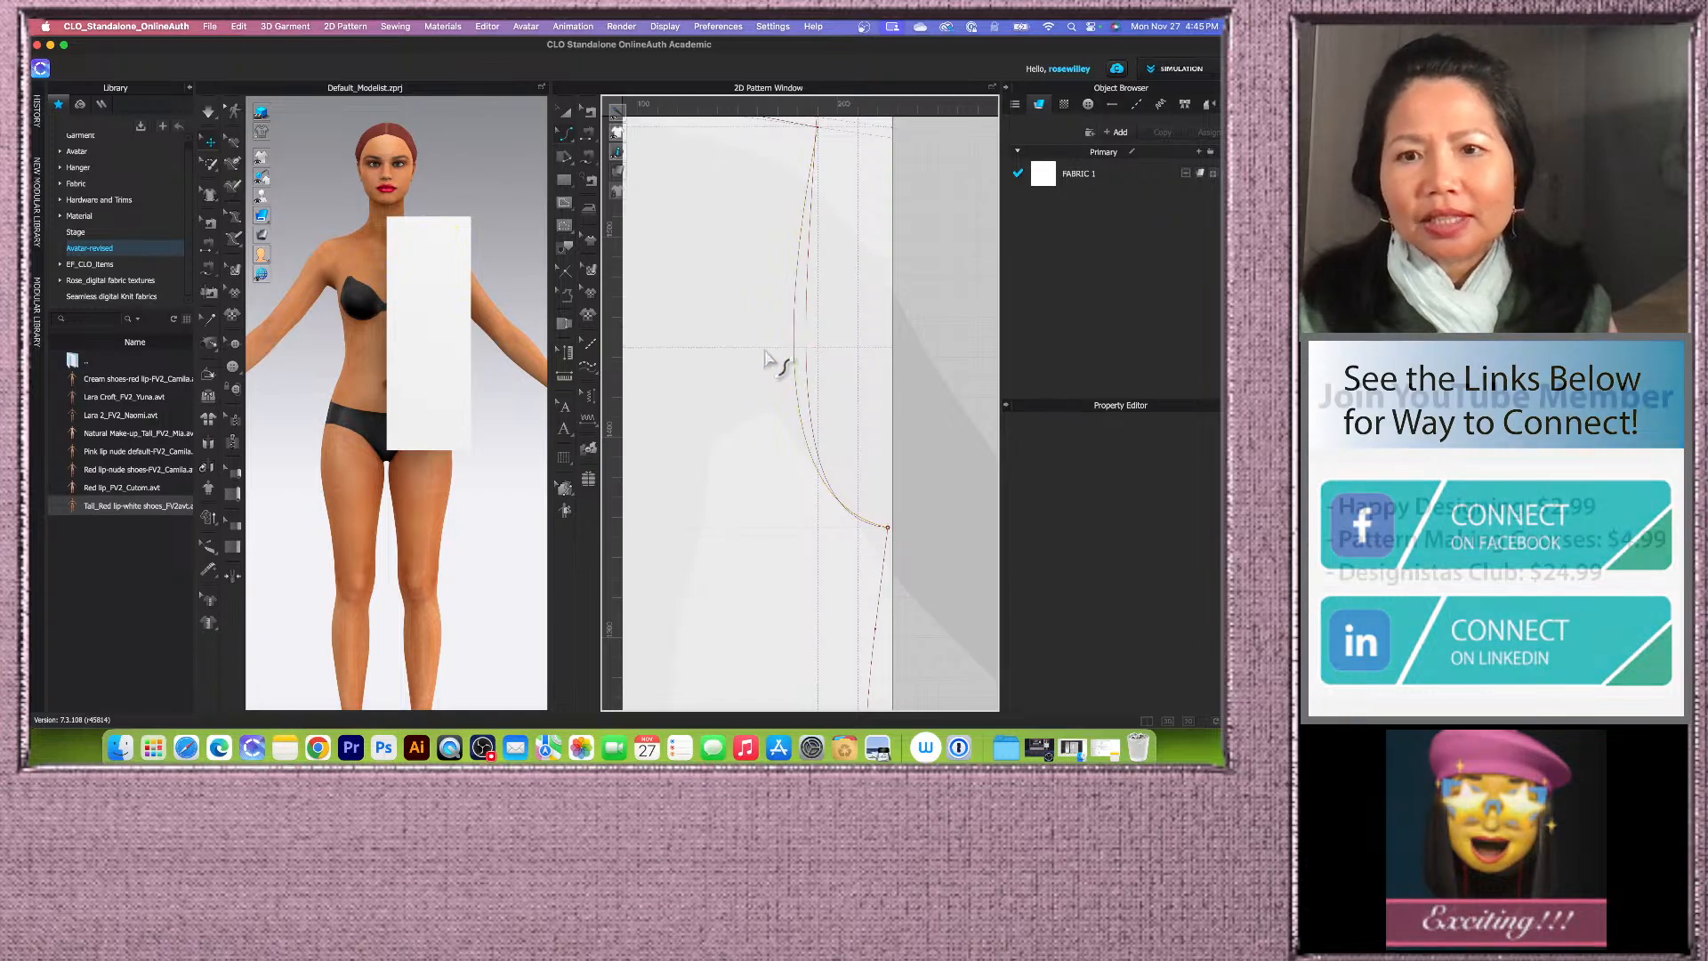
click(795, 368)
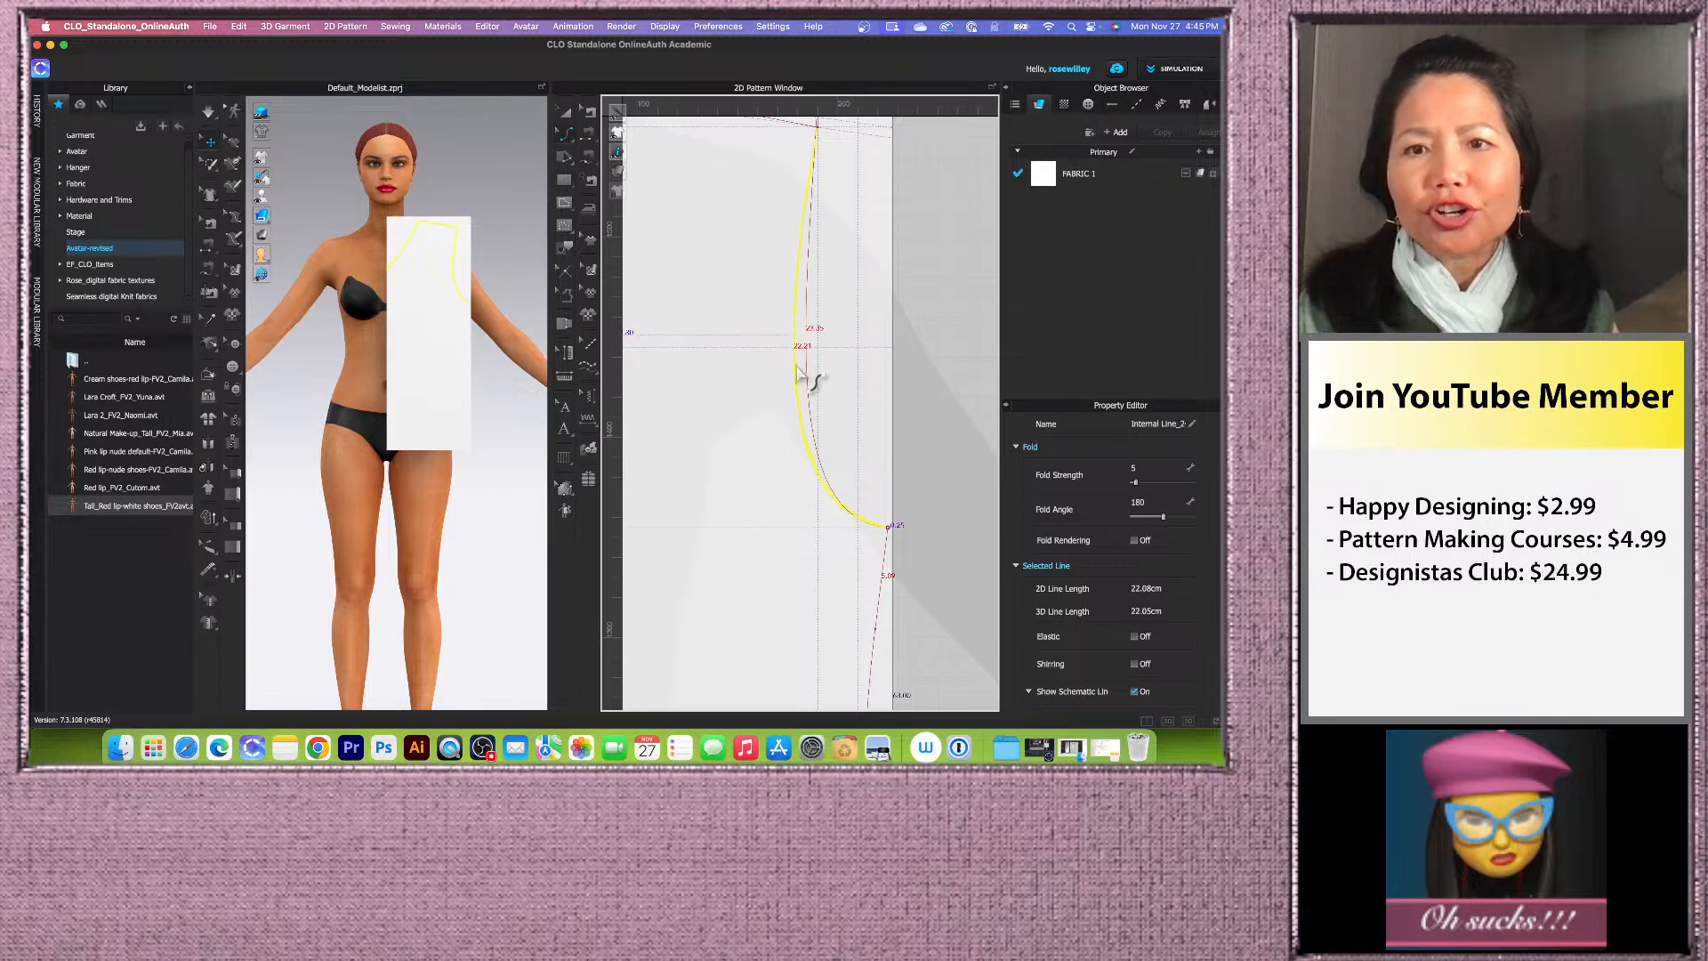
click(790, 370)
scroll(800, 371, down, 2)
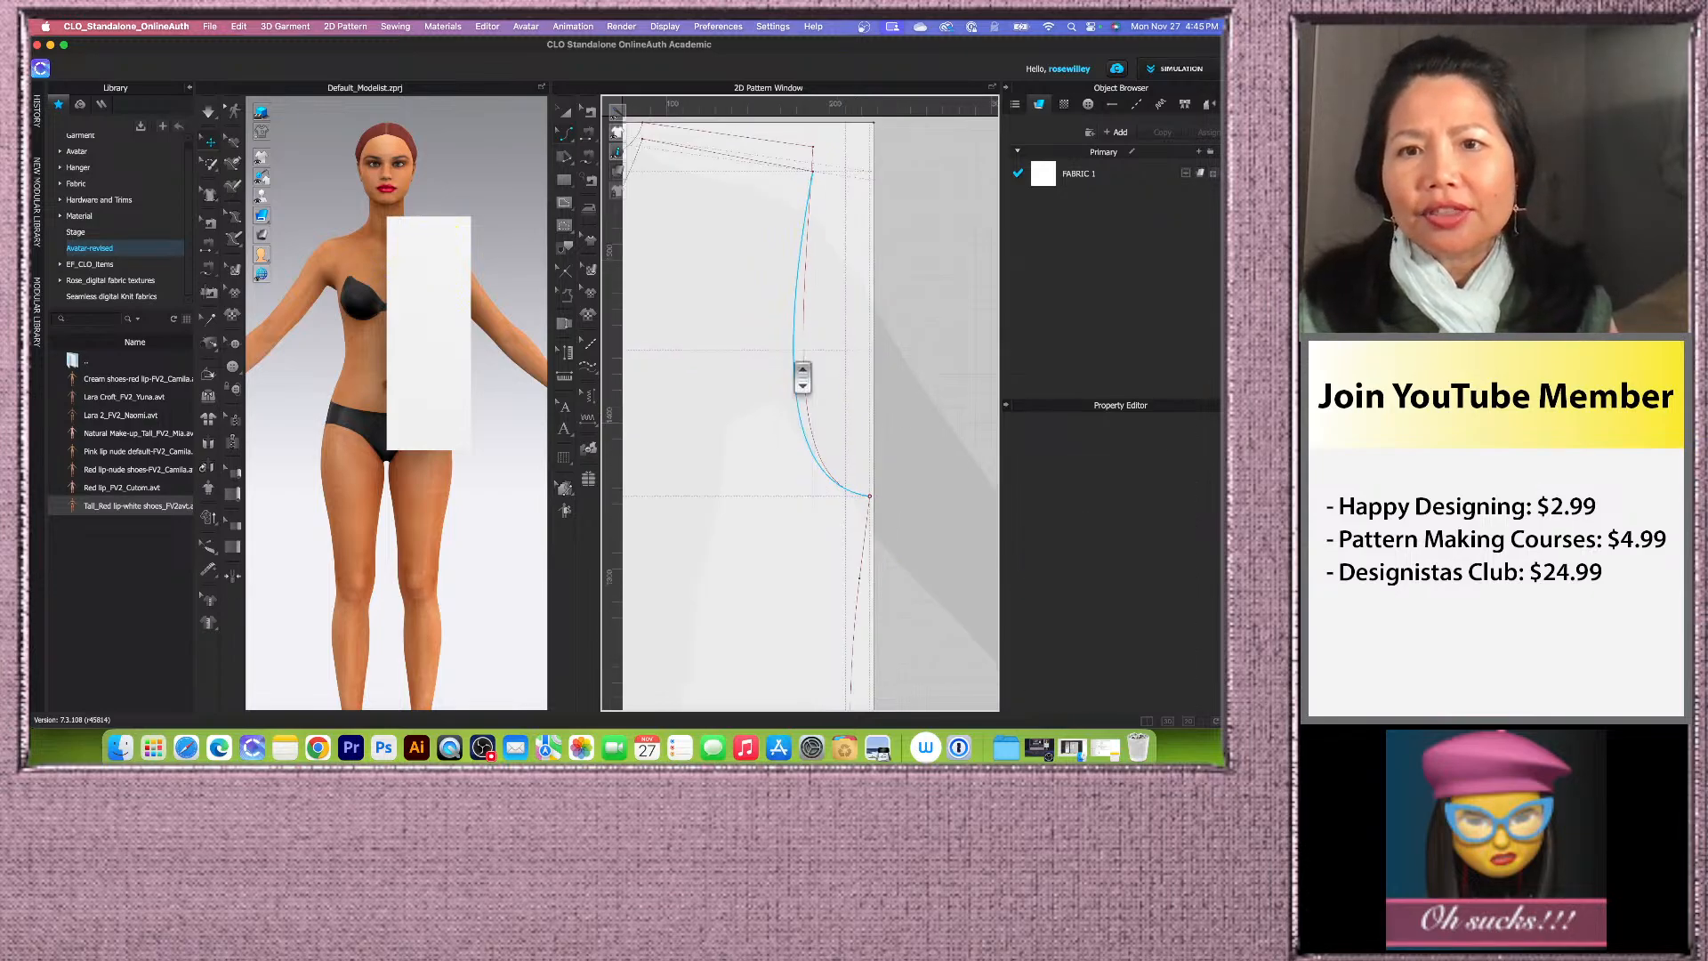
scroll(840, 442, down, 2)
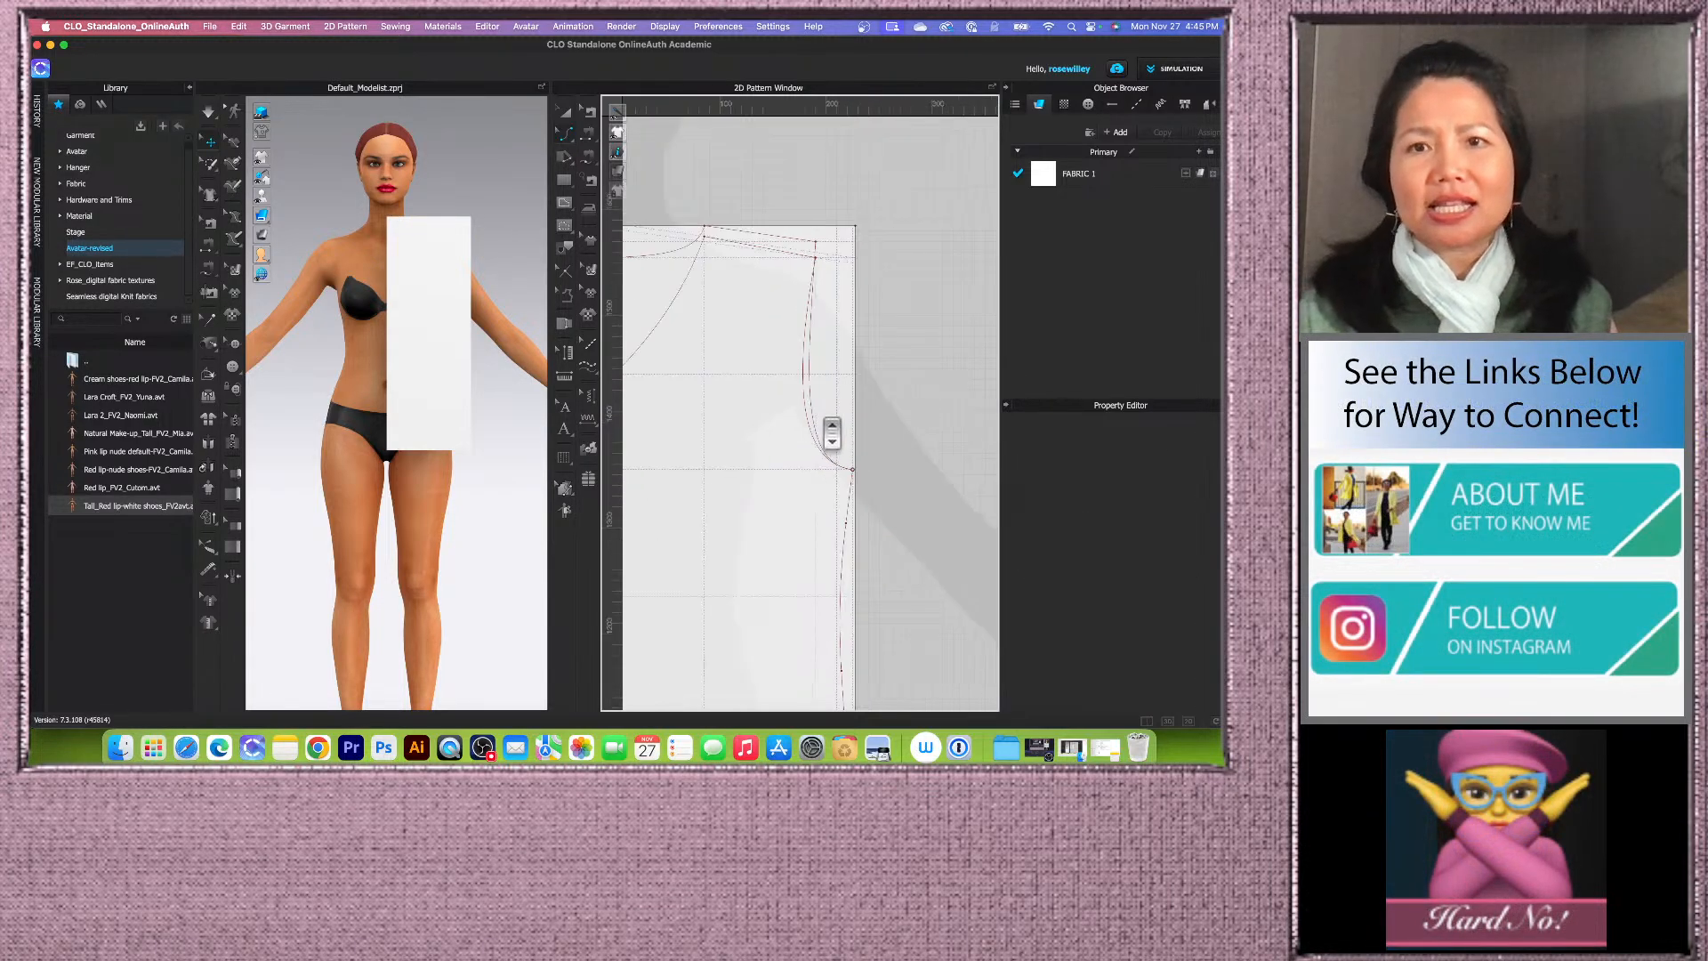
scroll(800, 360, up, 3)
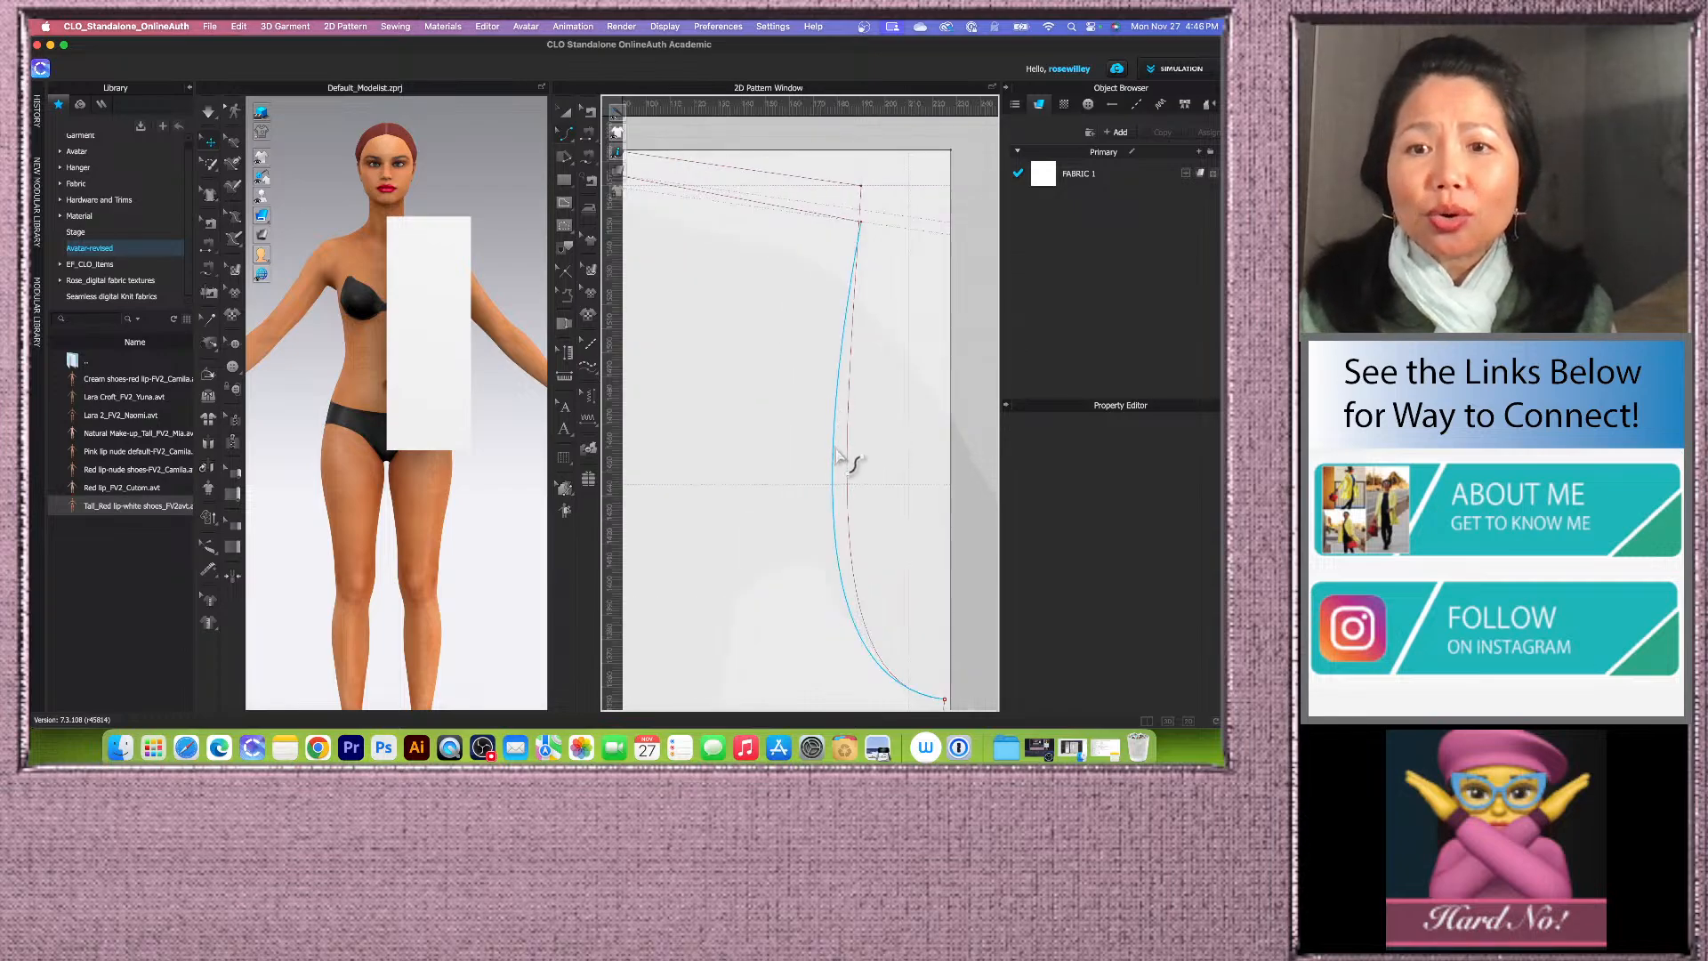
click(836, 494)
scroll(812, 356, down, 3)
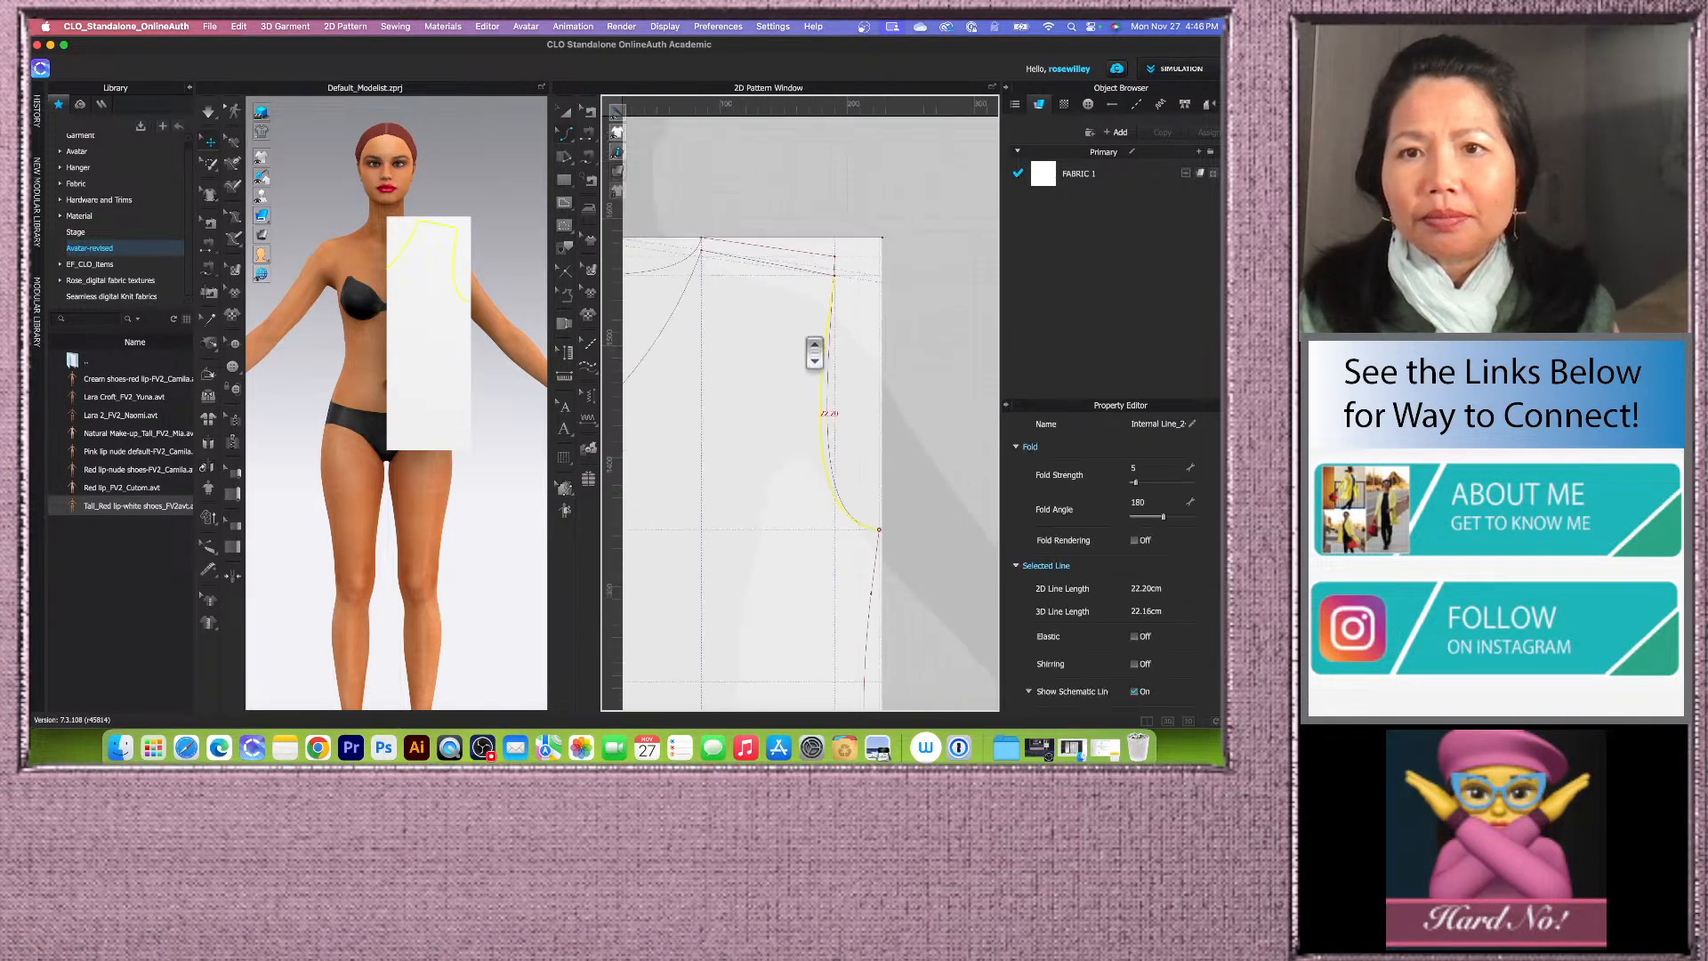
click(801, 452)
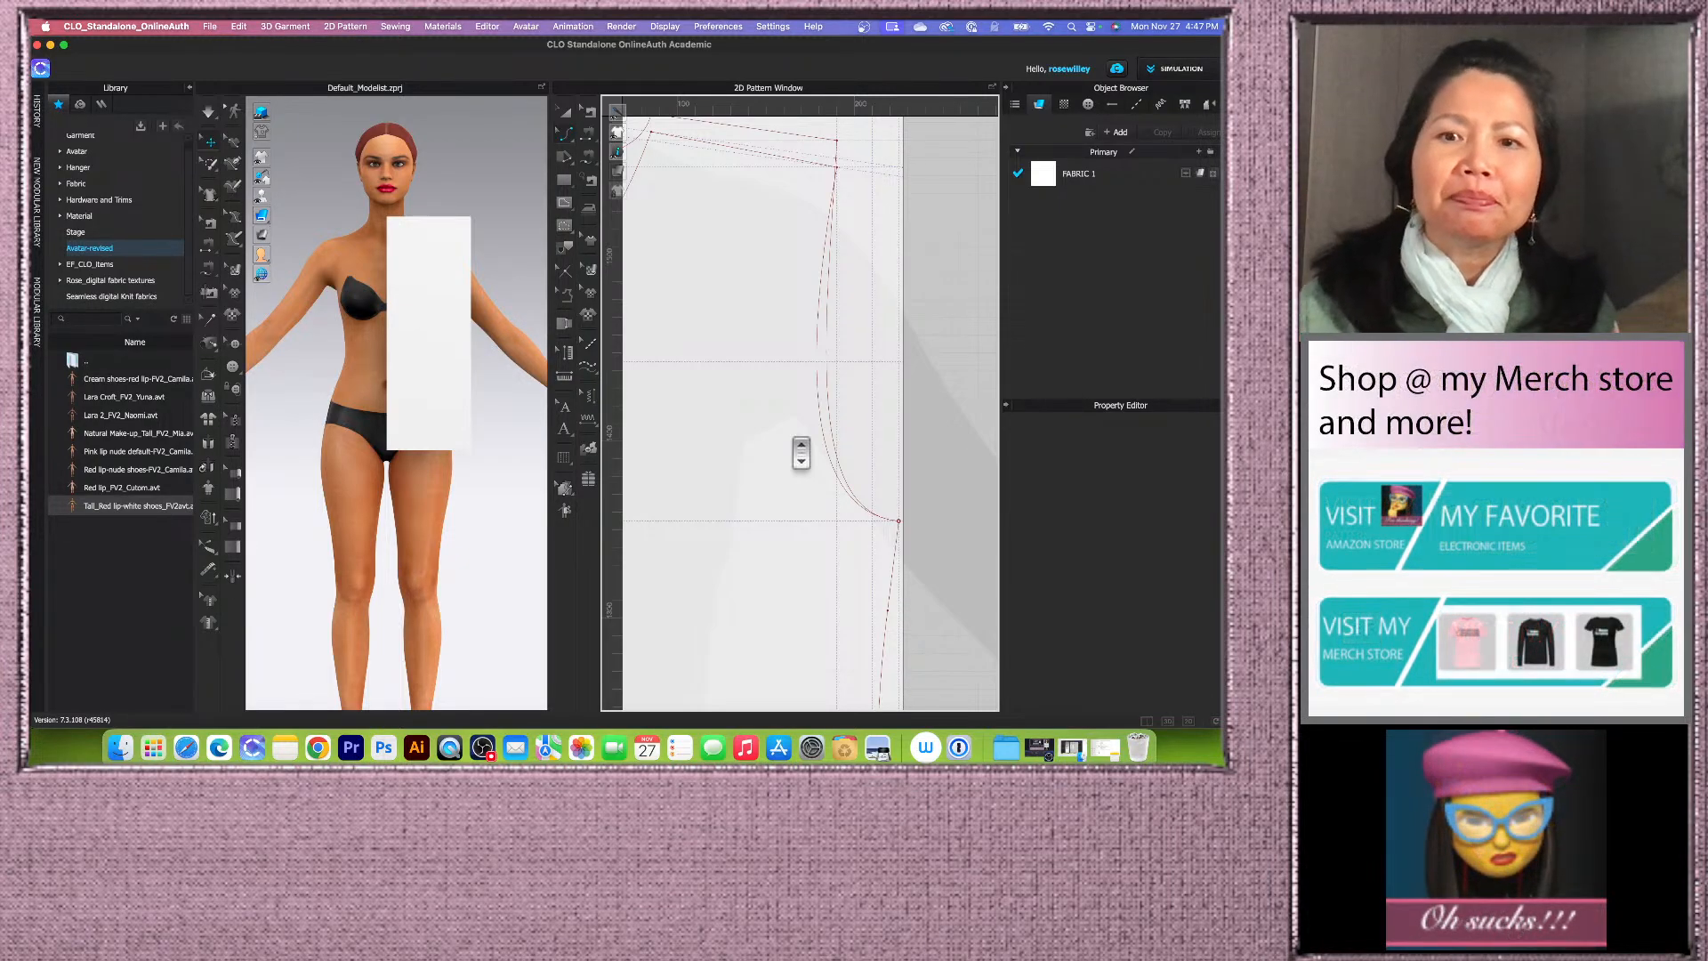
Step: Examine the curved neckline, shoulder and armhole lines across the whole front block
right_click(931, 383)
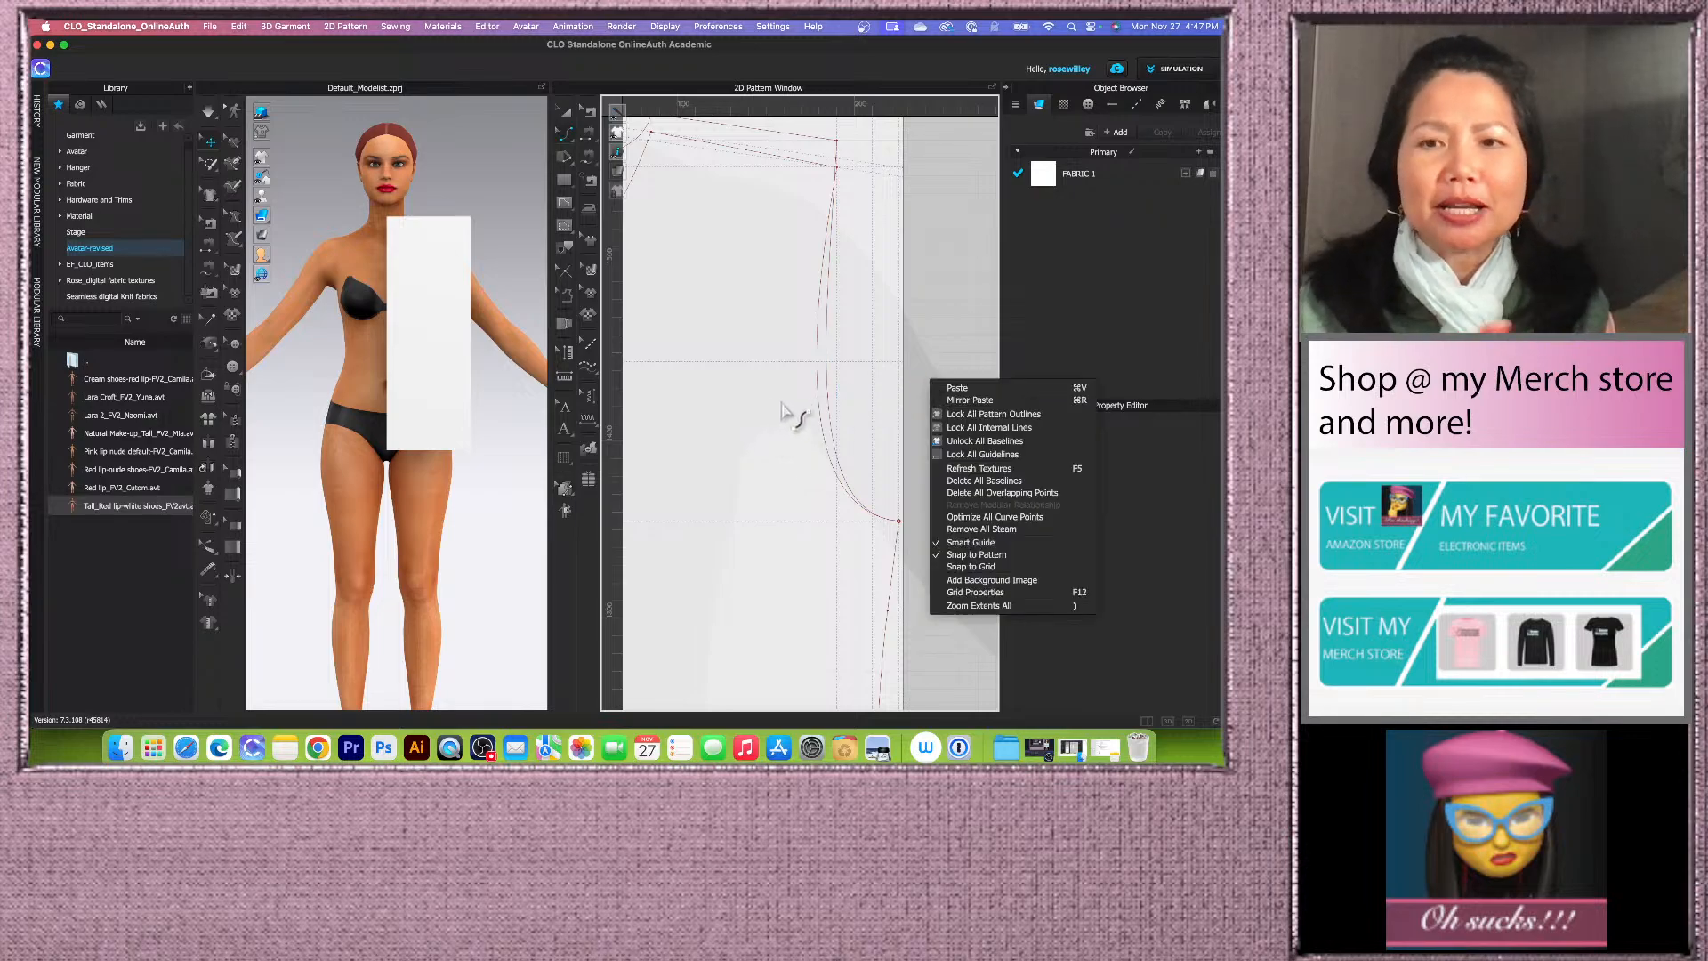
click(952, 319)
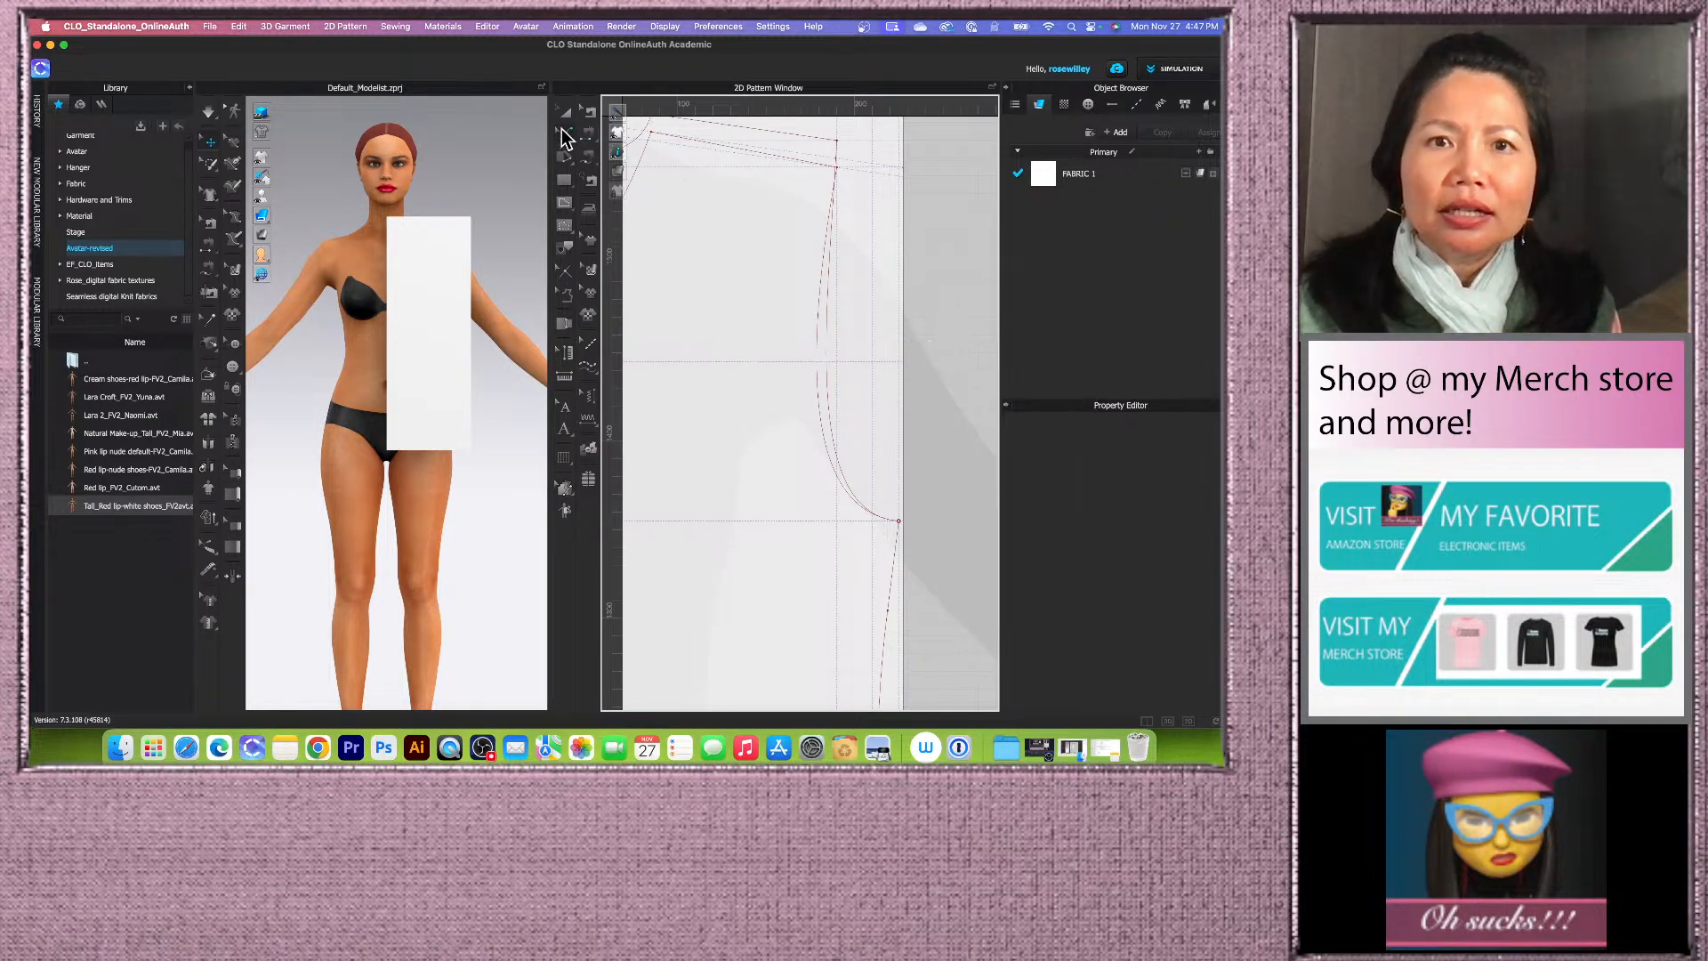
click(567, 136)
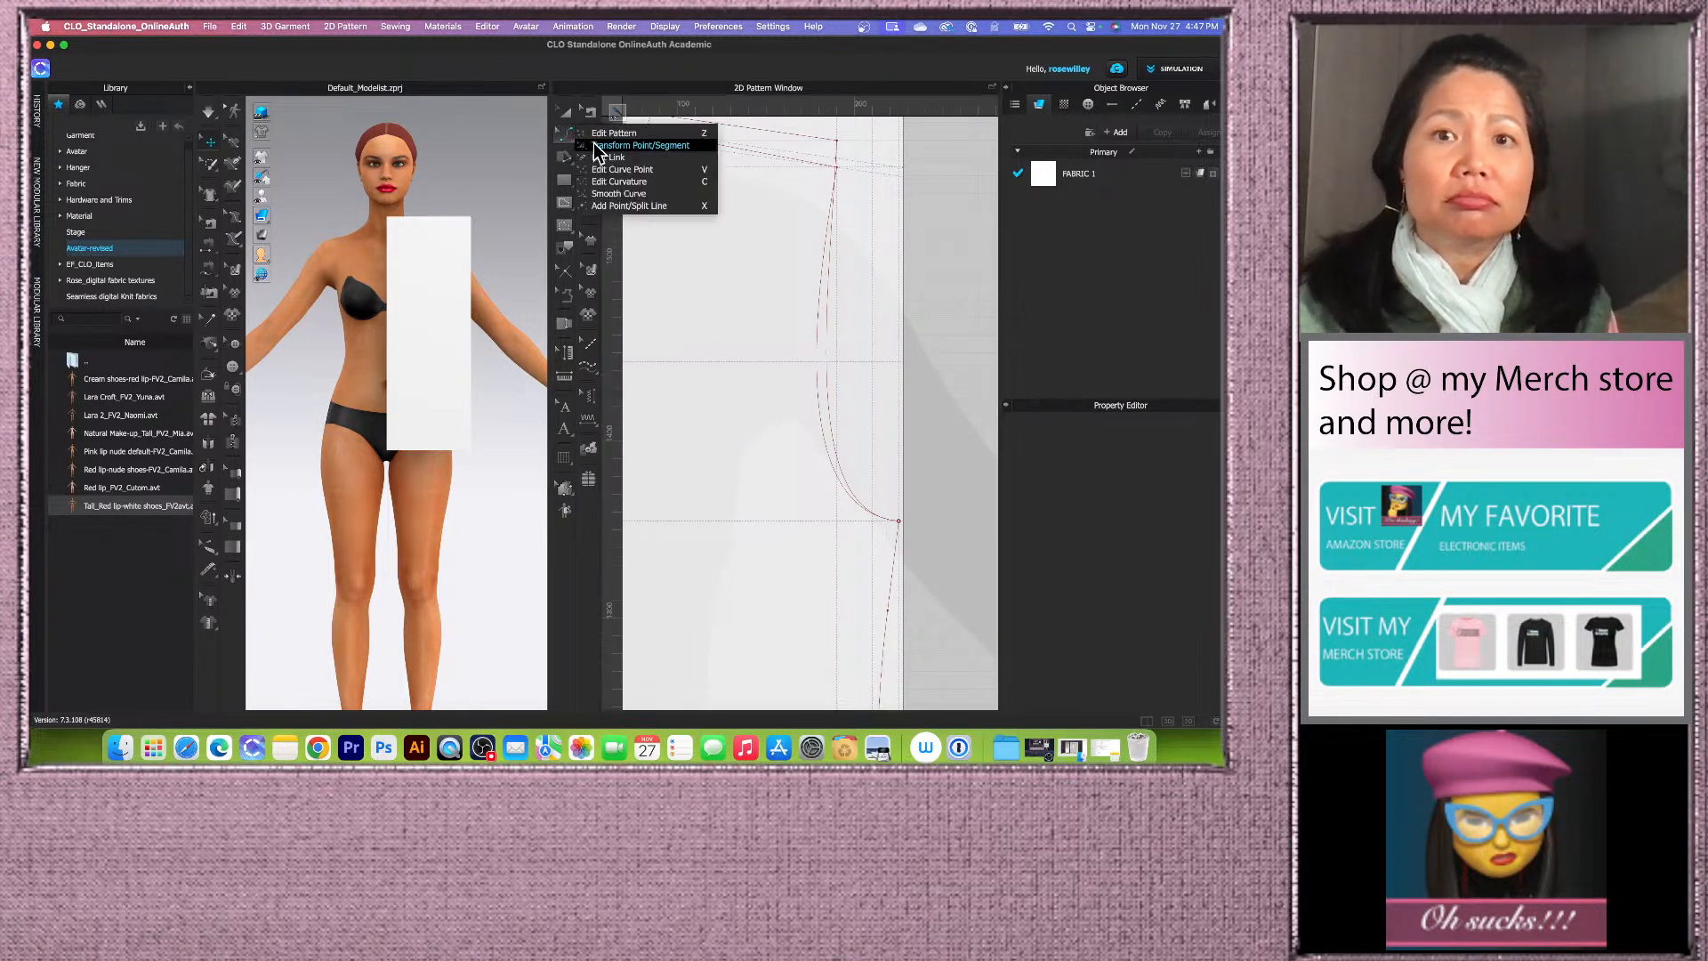
click(602, 134)
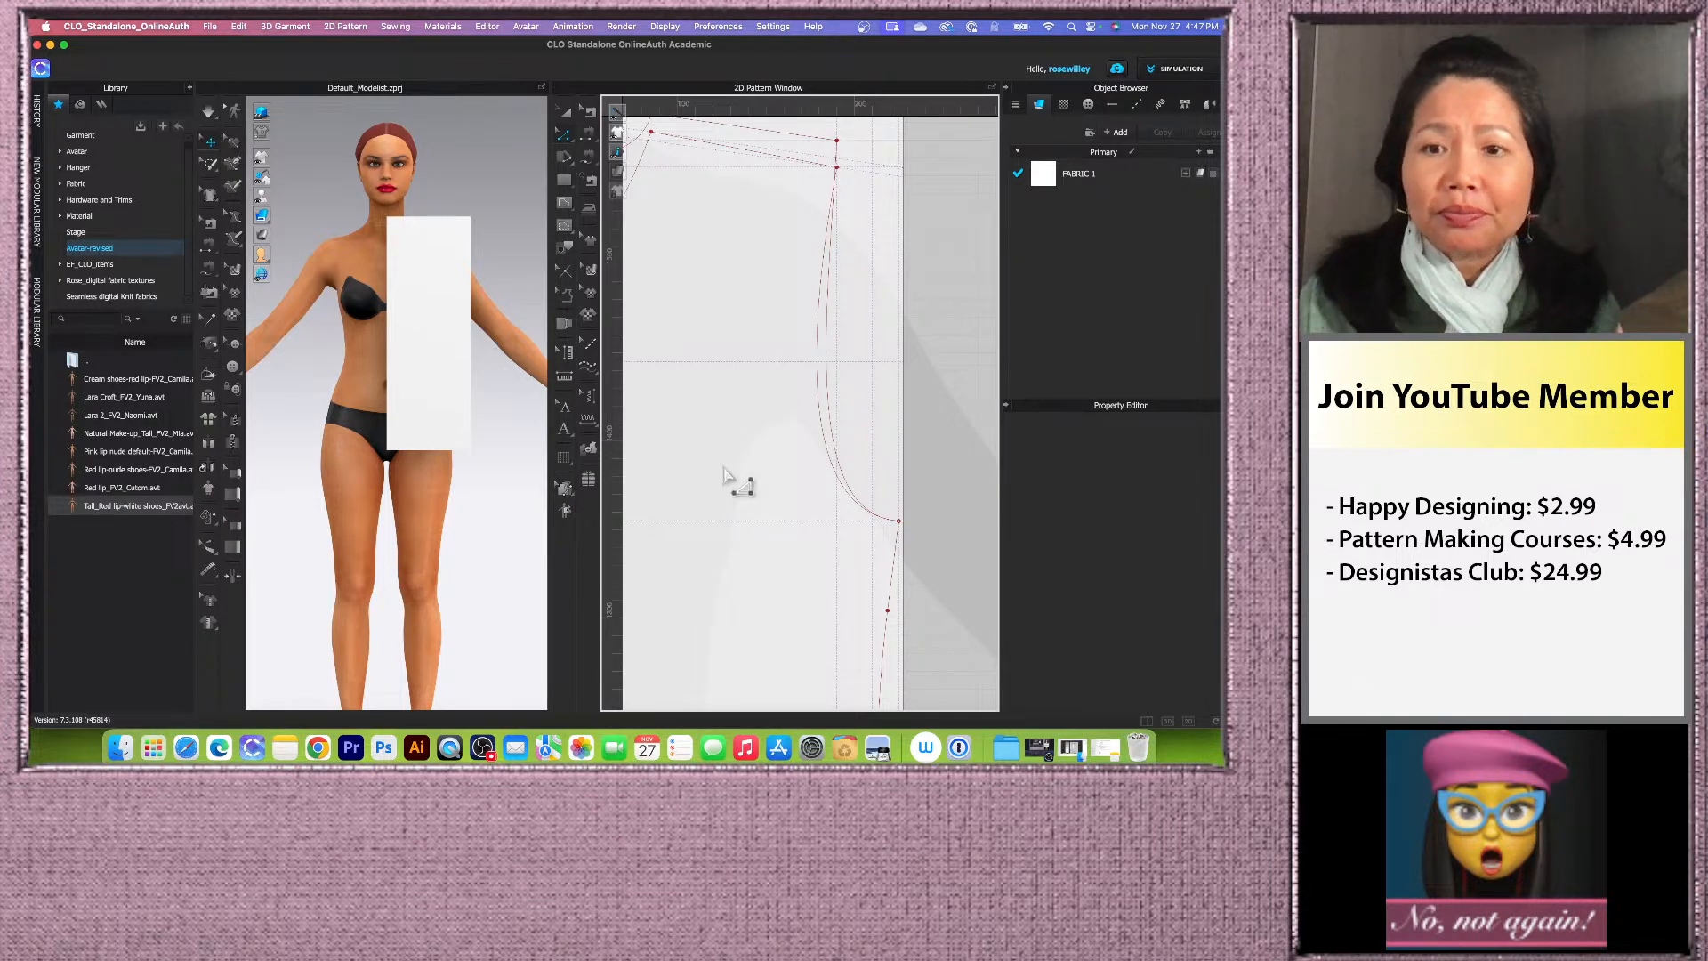
scroll(675, 425, down, 2)
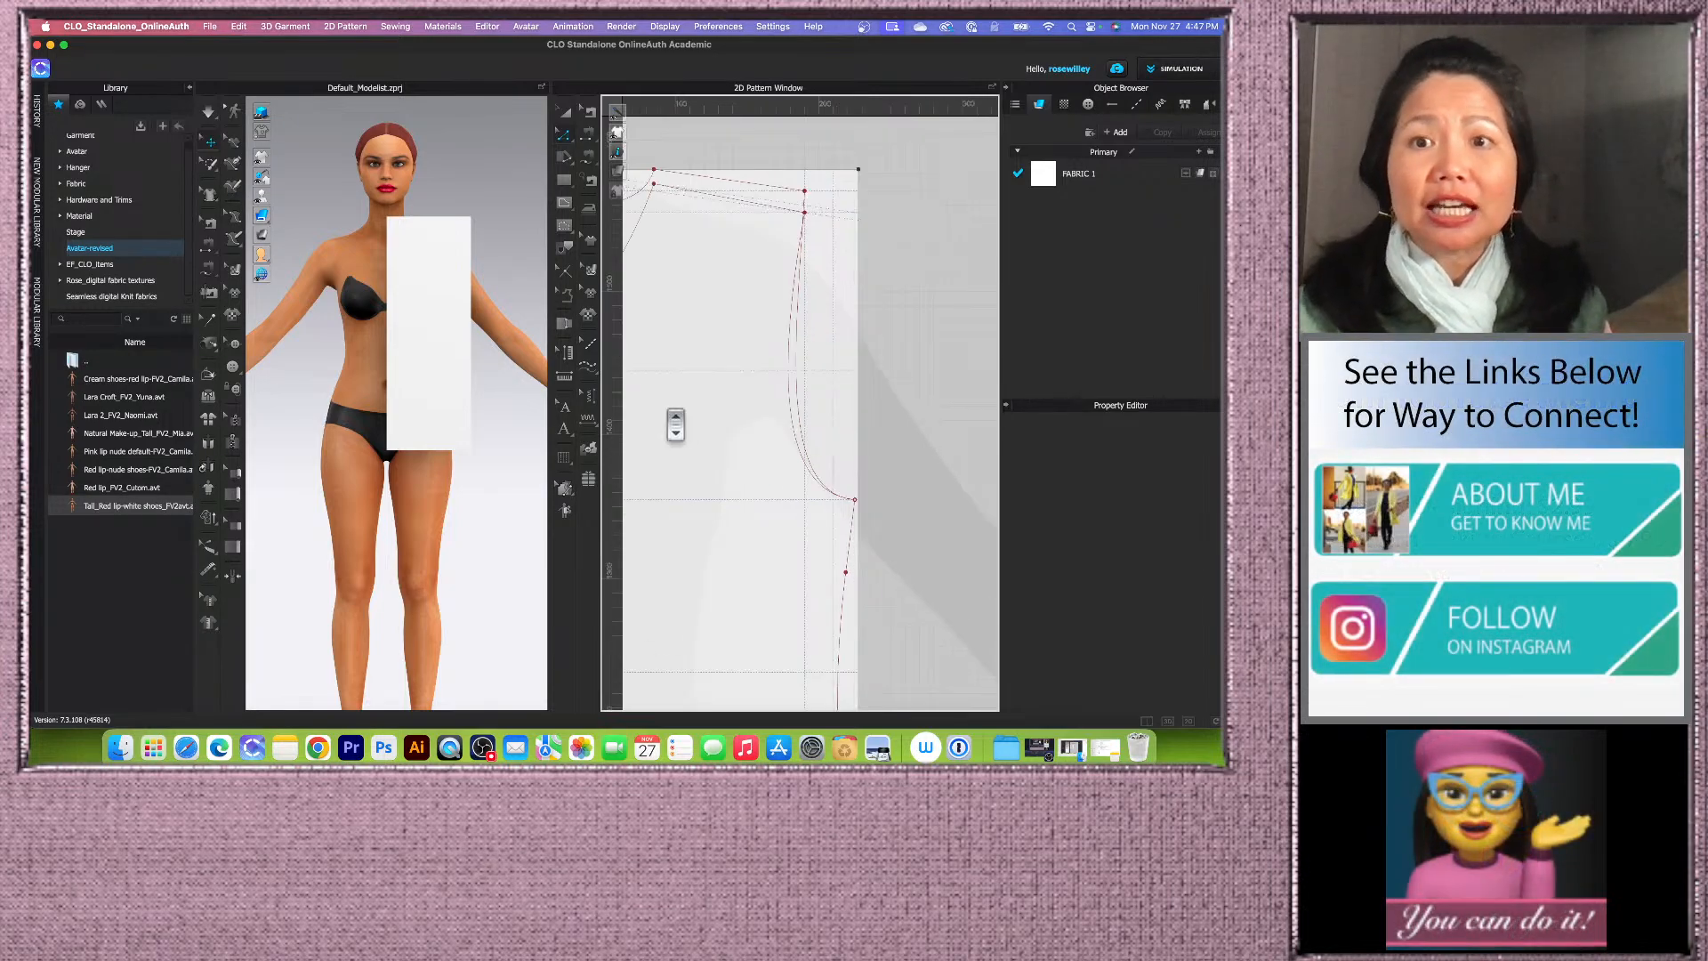
scroll(685, 427, up, 2)
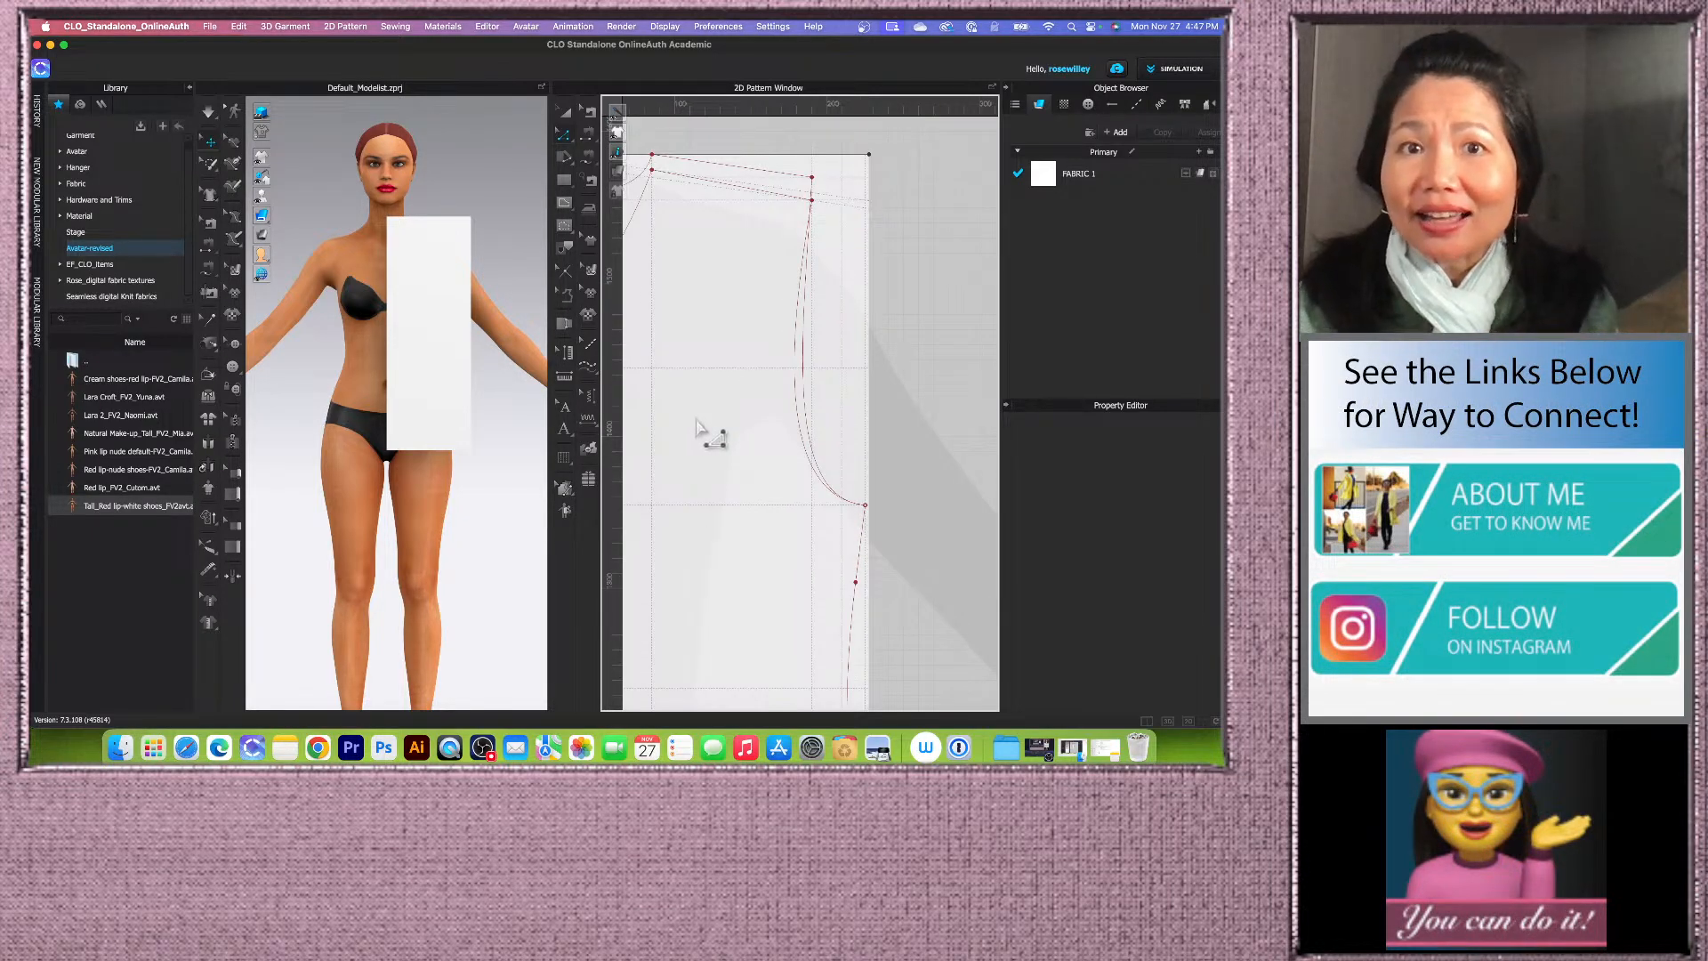
scroll(705, 418, down, 5)
scroll(763, 481, up, 5)
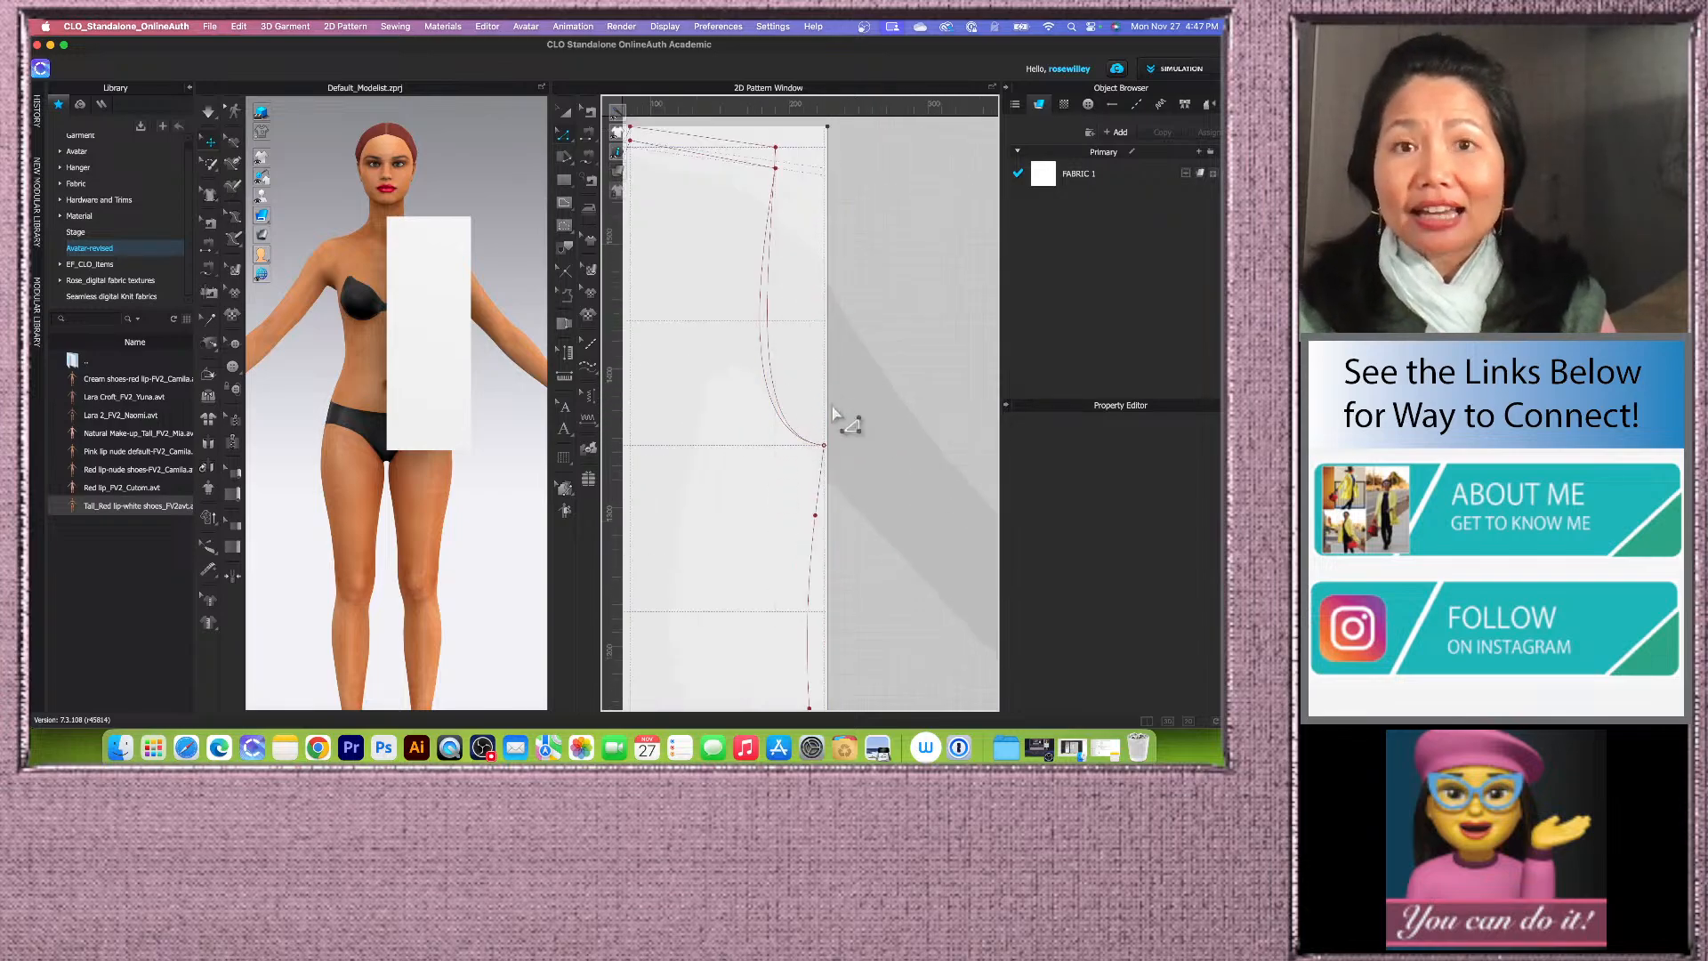
scroll(739, 271, up, 3)
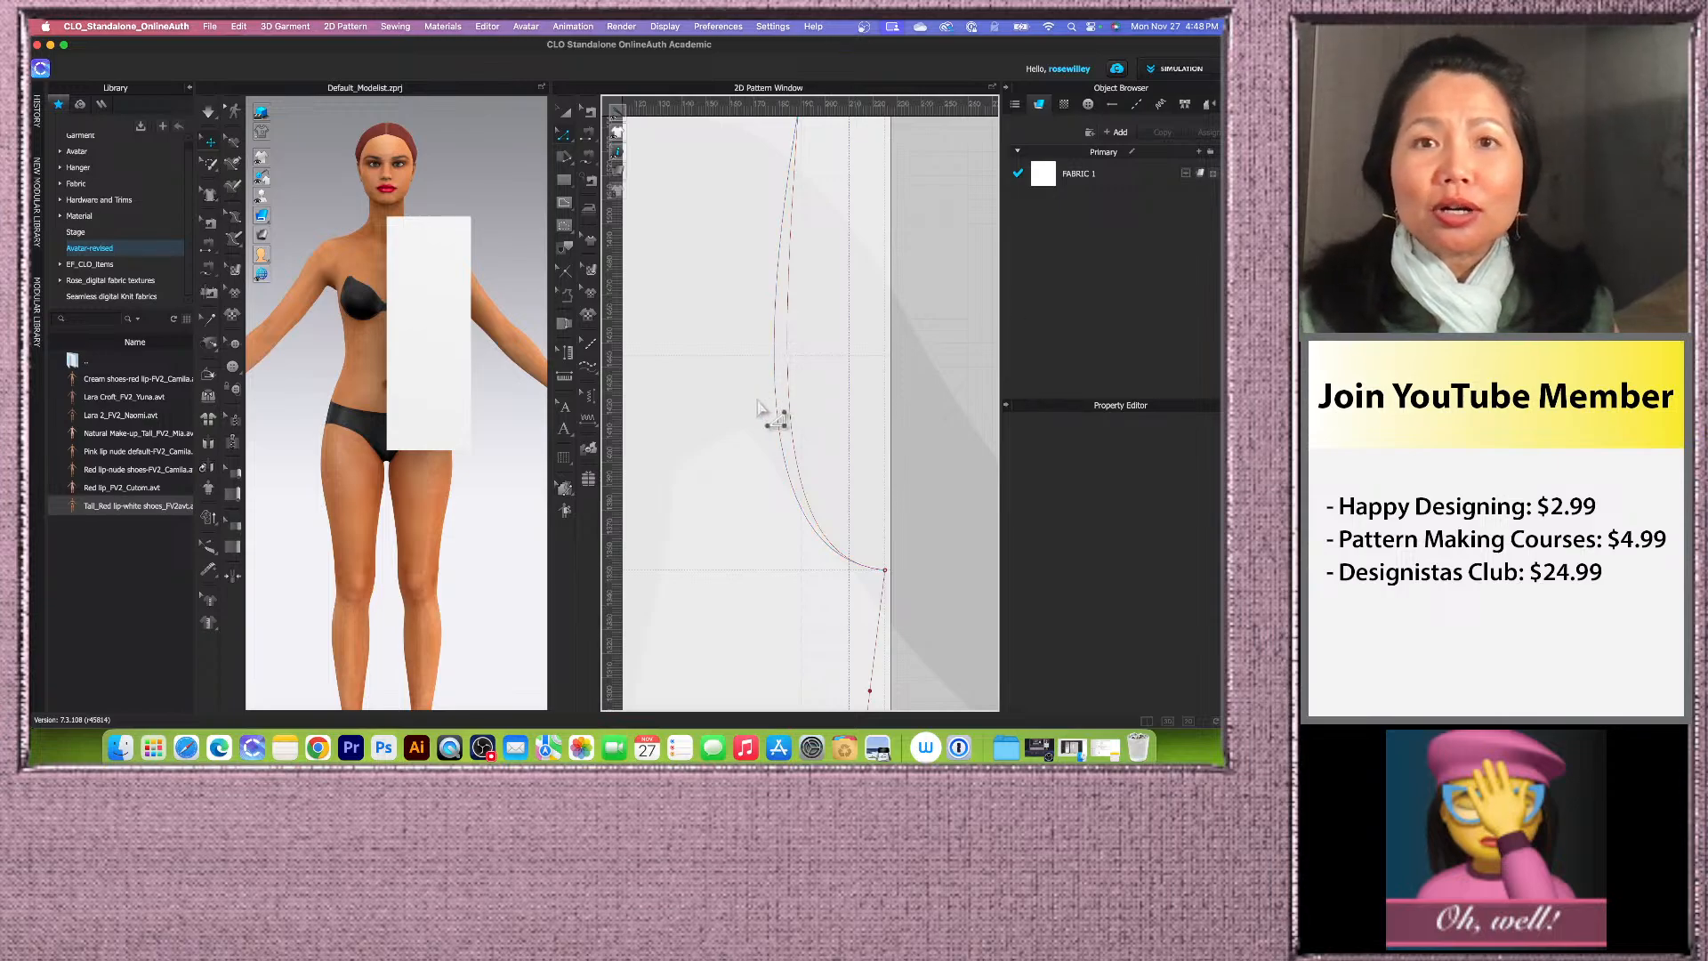
scroll(760, 409, down, 5)
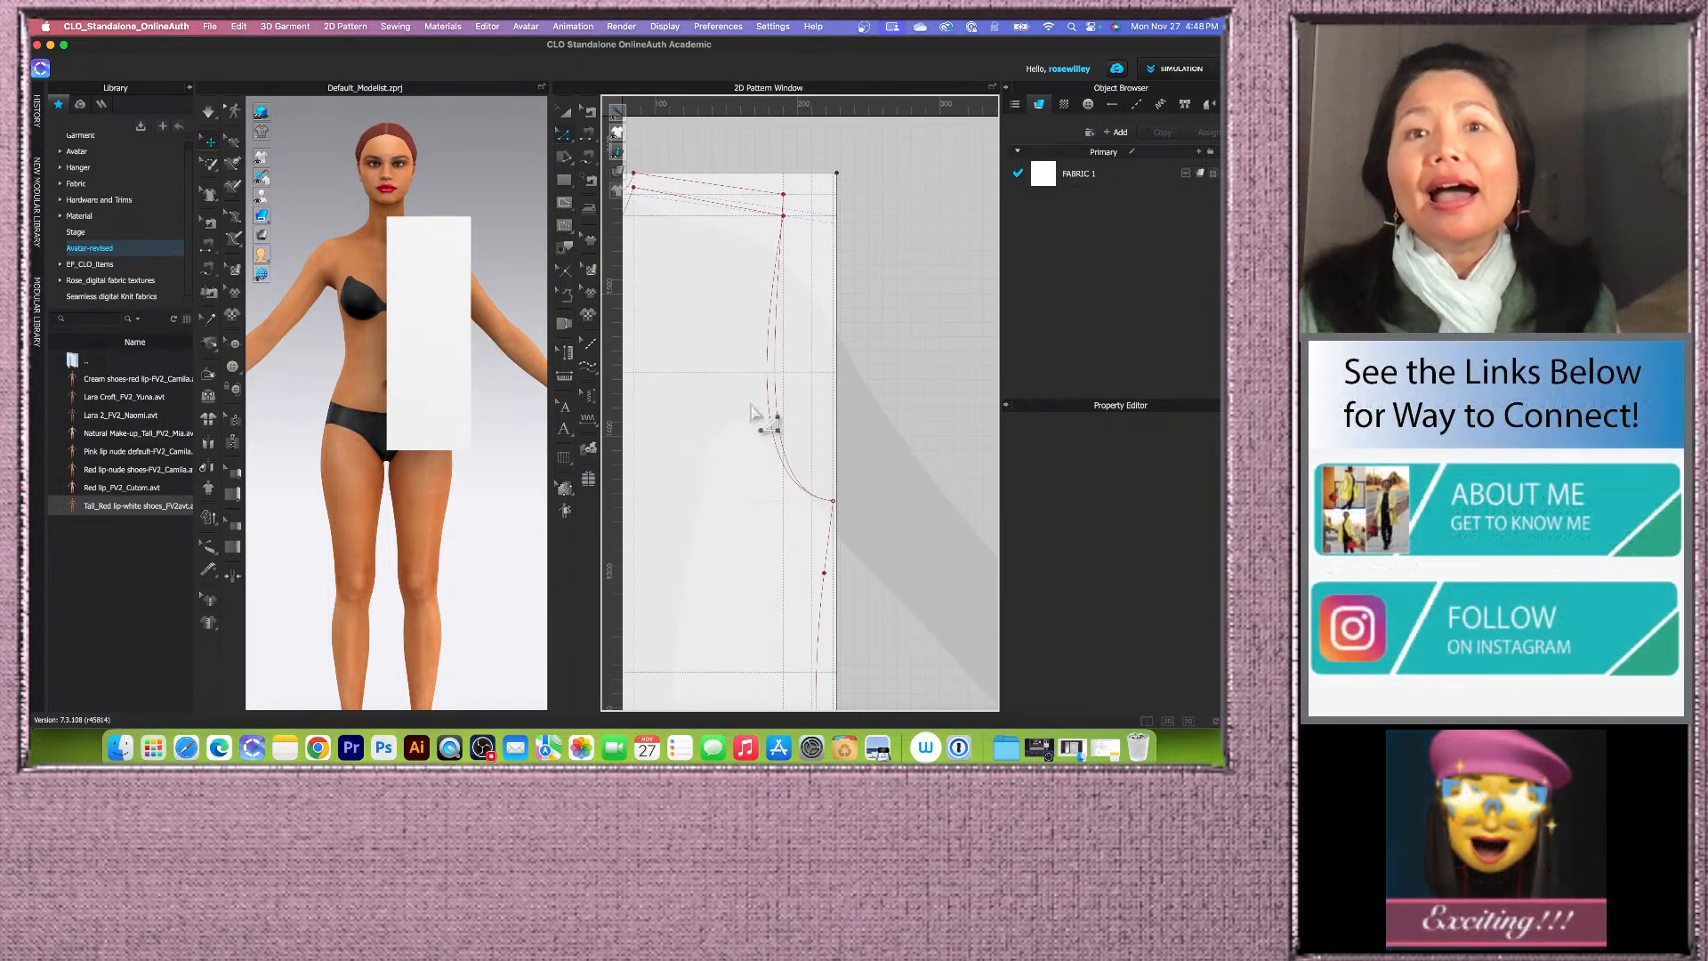
scroll(751, 411, up, 2)
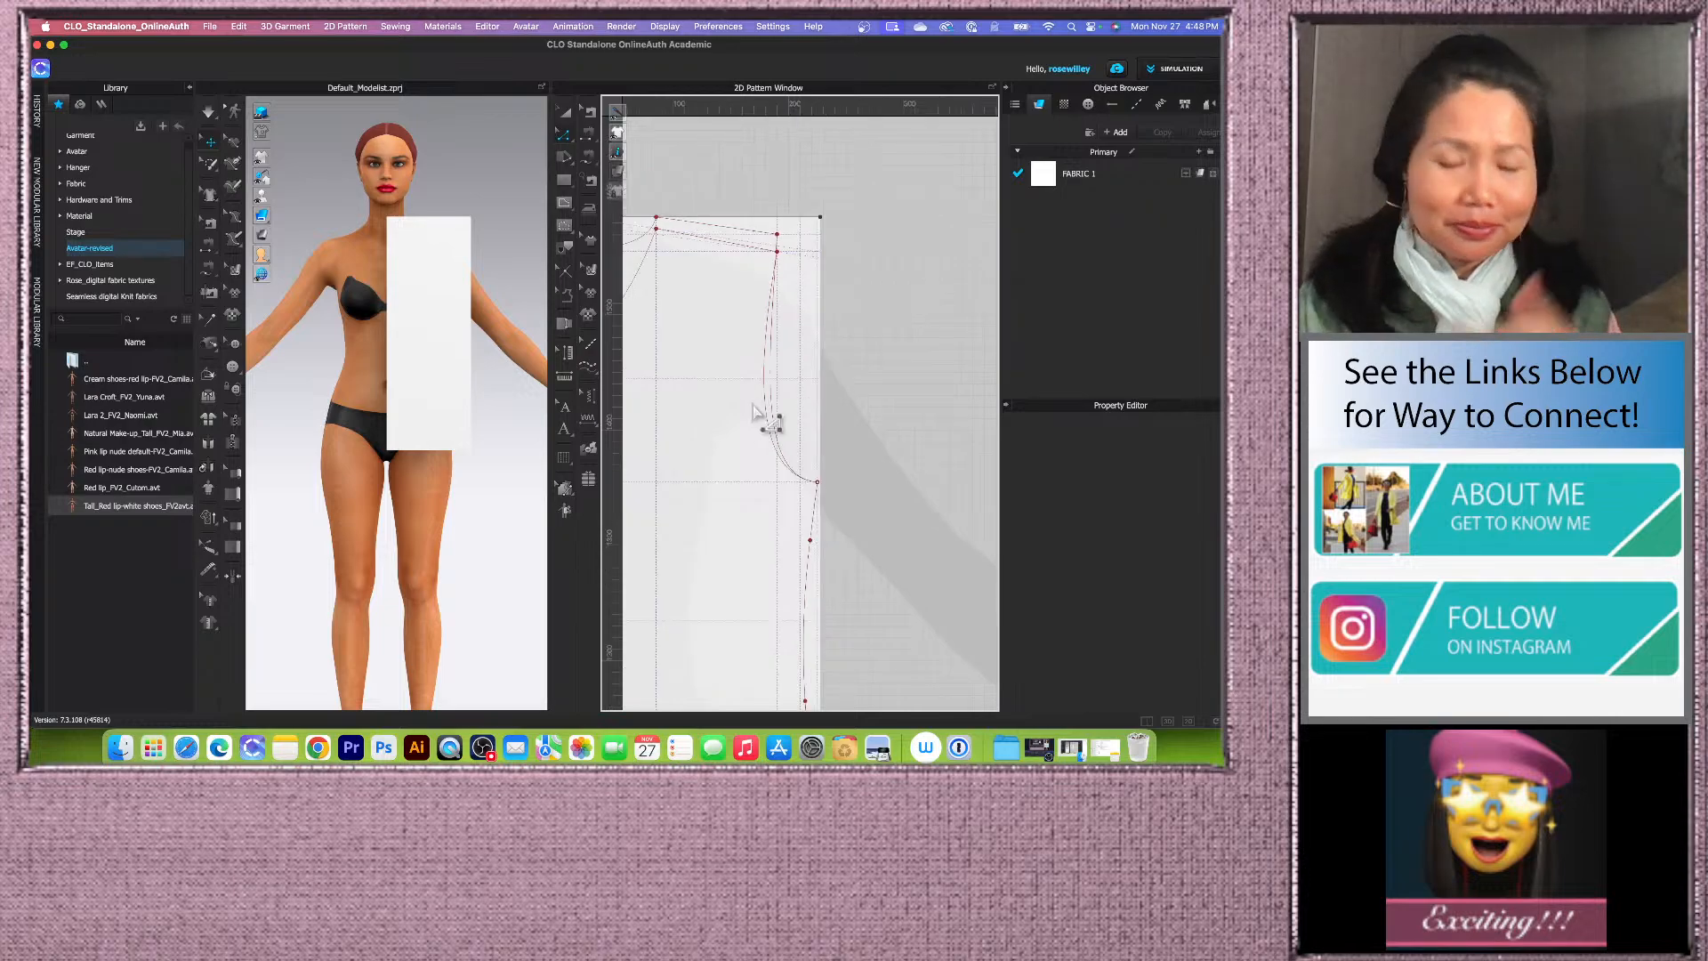
scroll(752, 409, down, 2)
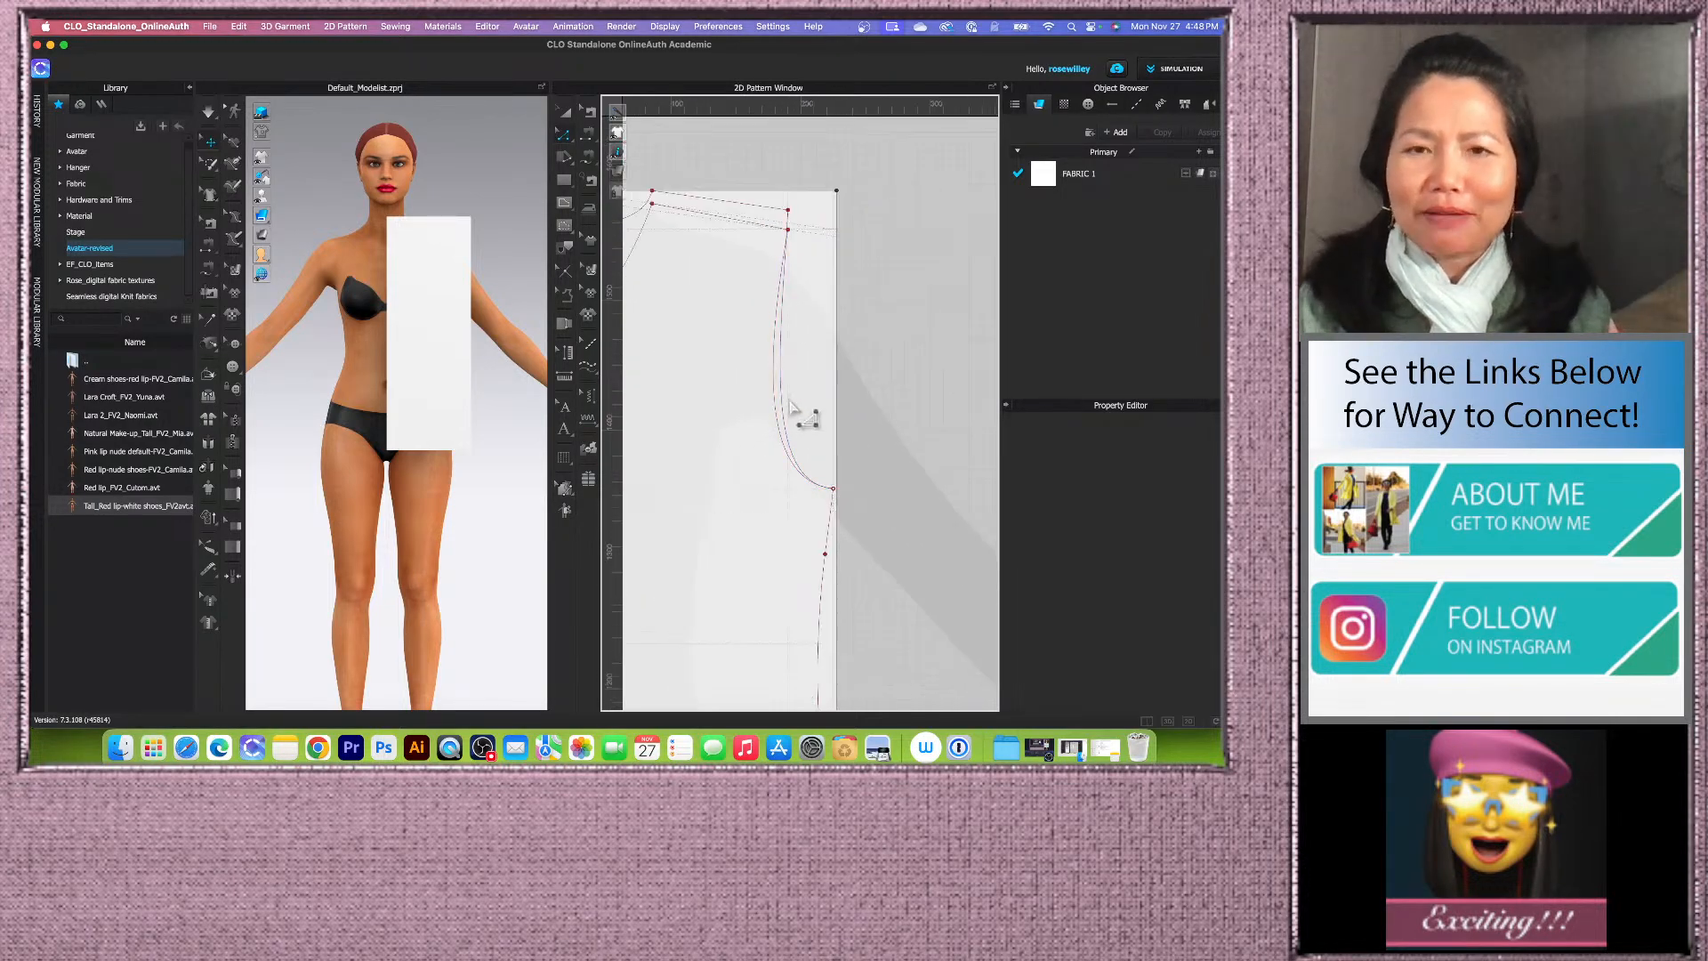
scroll(736, 403, up, 3)
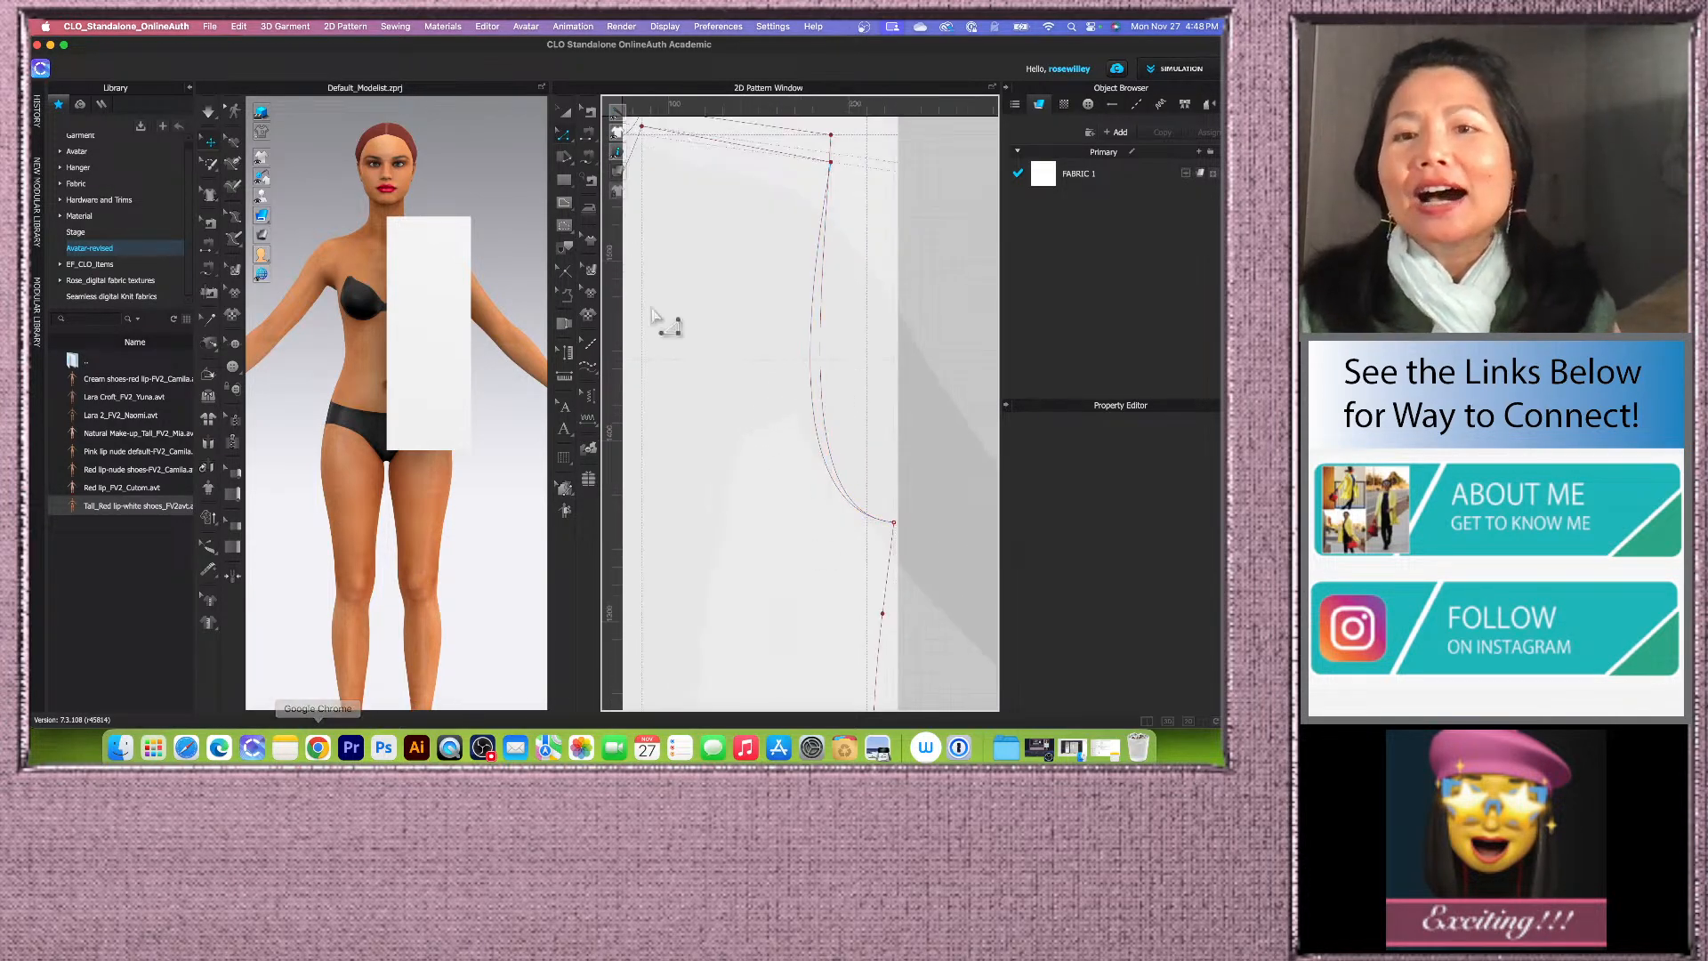
scroll(783, 436, down, 2)
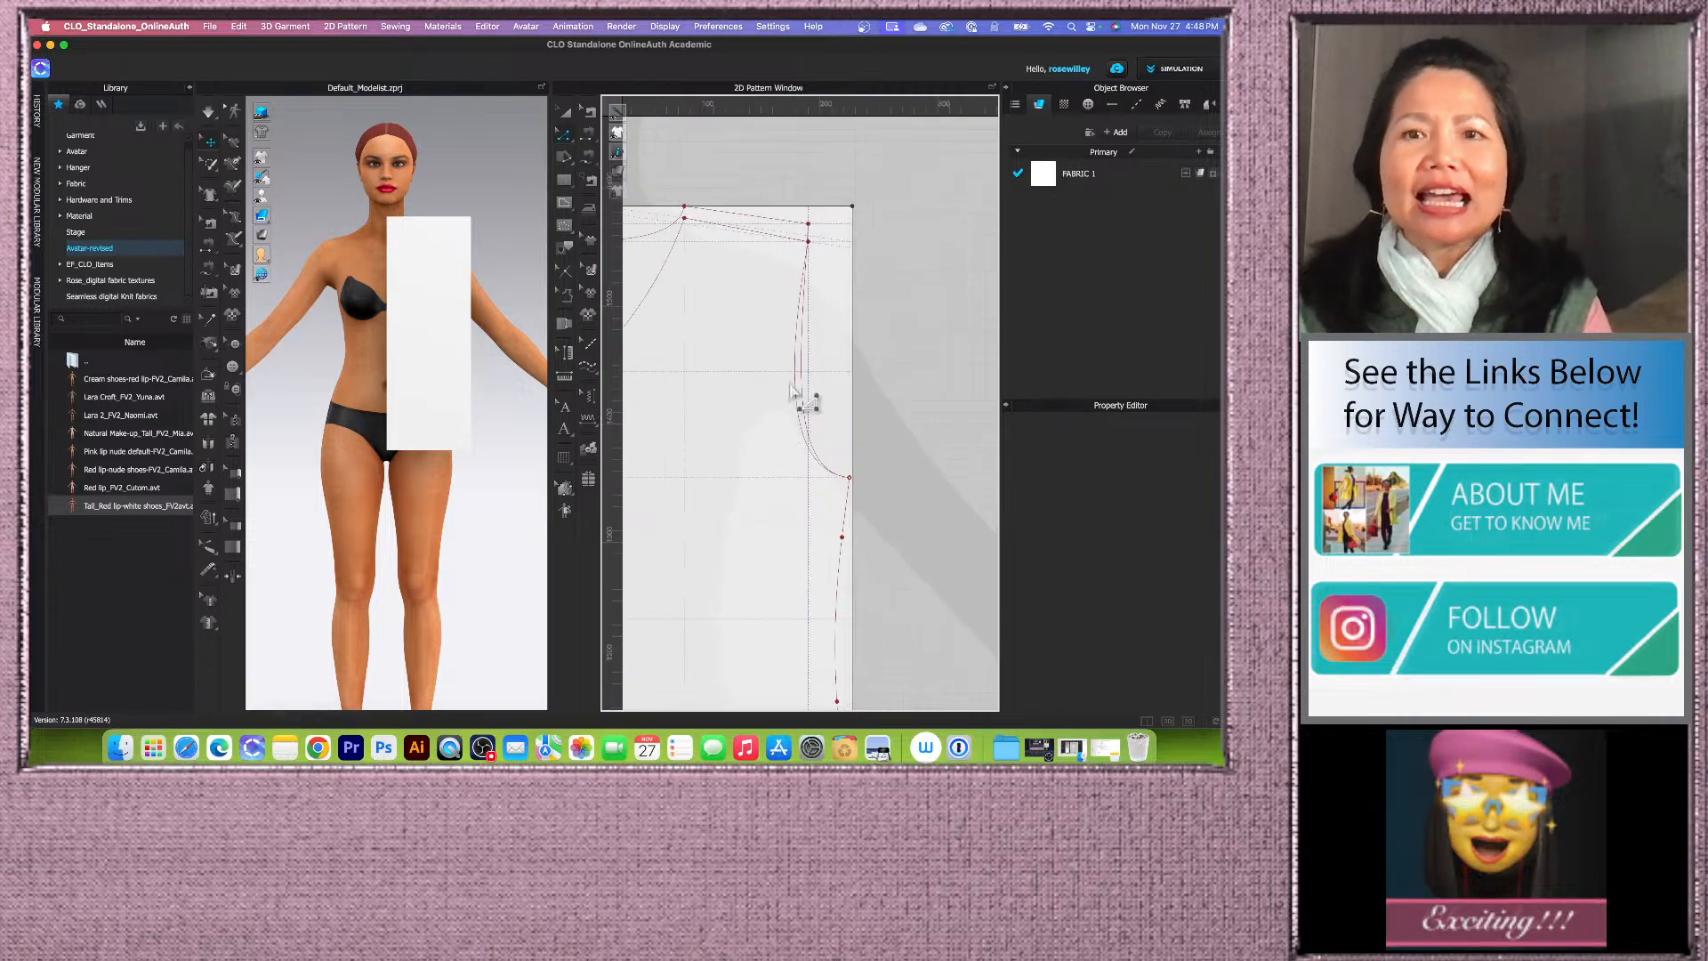
scroll(800, 387, down, 2)
scroll(761, 476, down, 2)
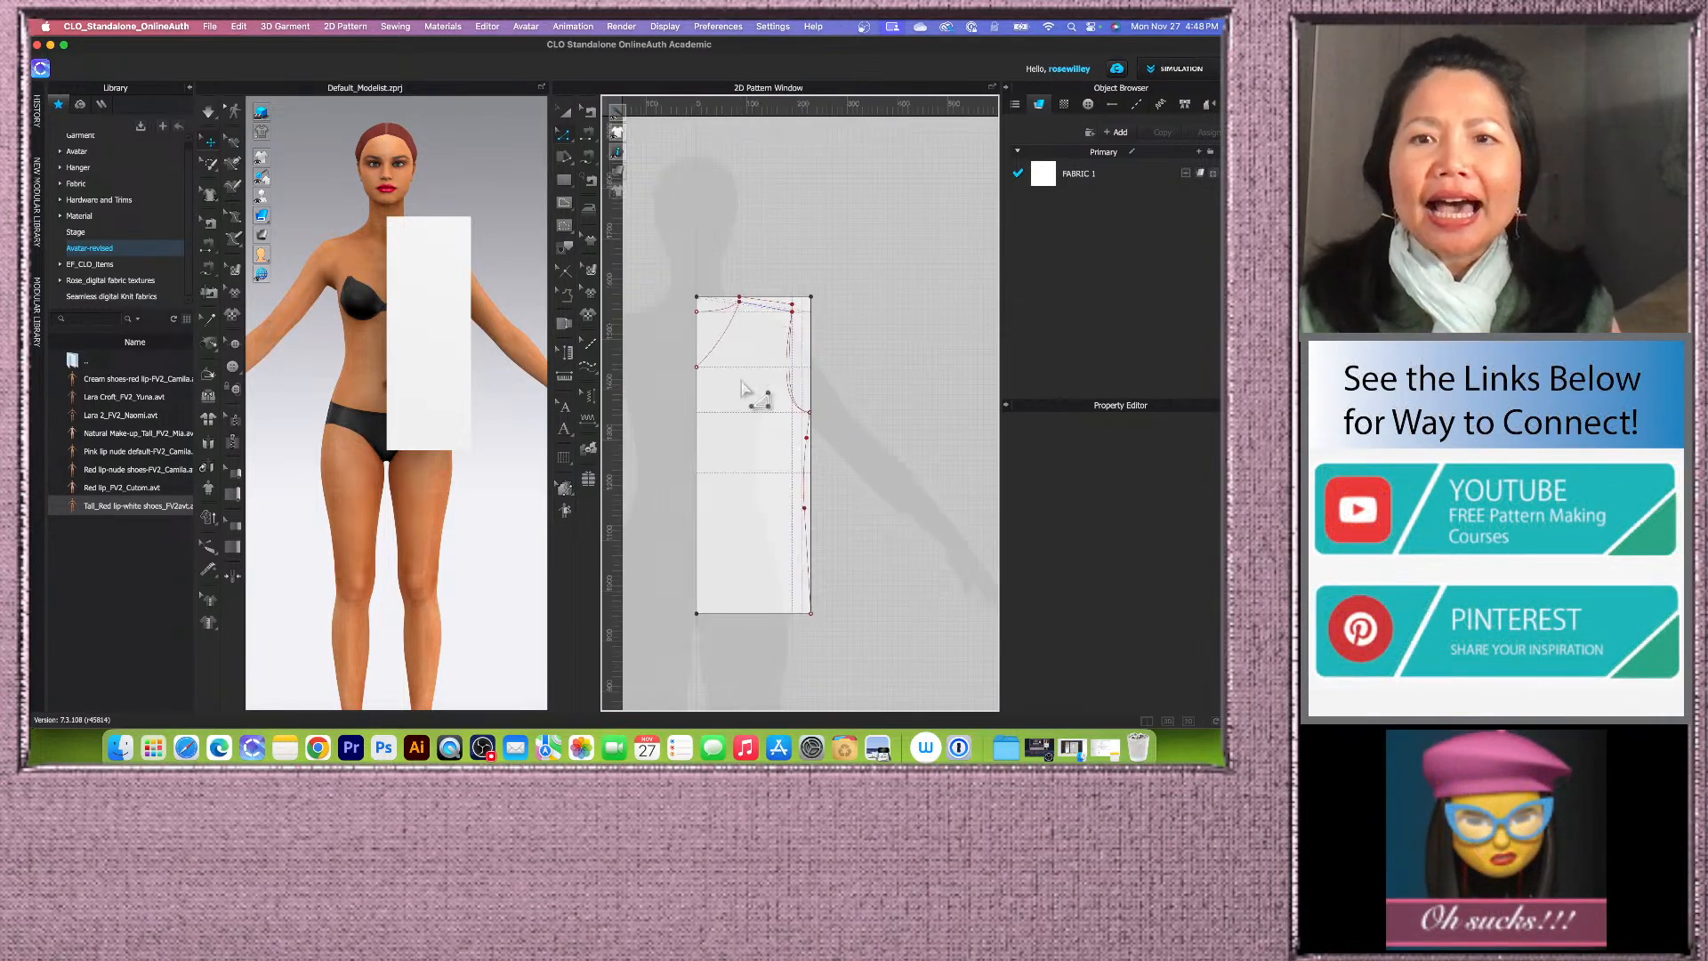
scroll(751, 481, up, 1)
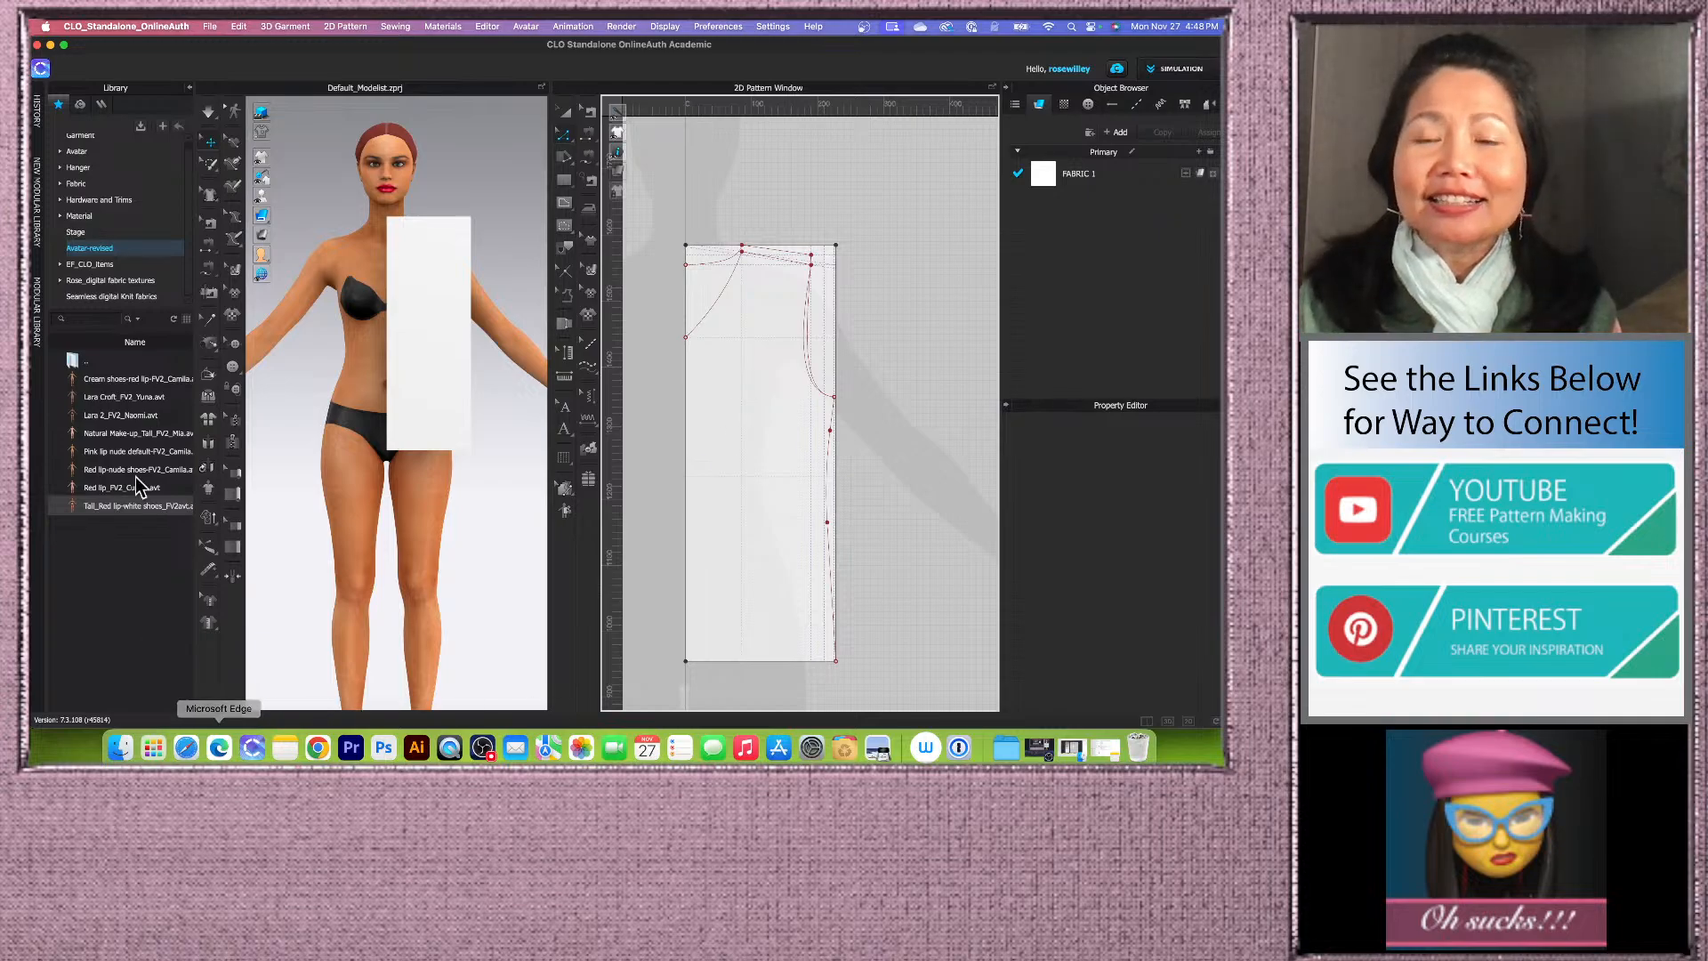
scroll(725, 472, down, 2)
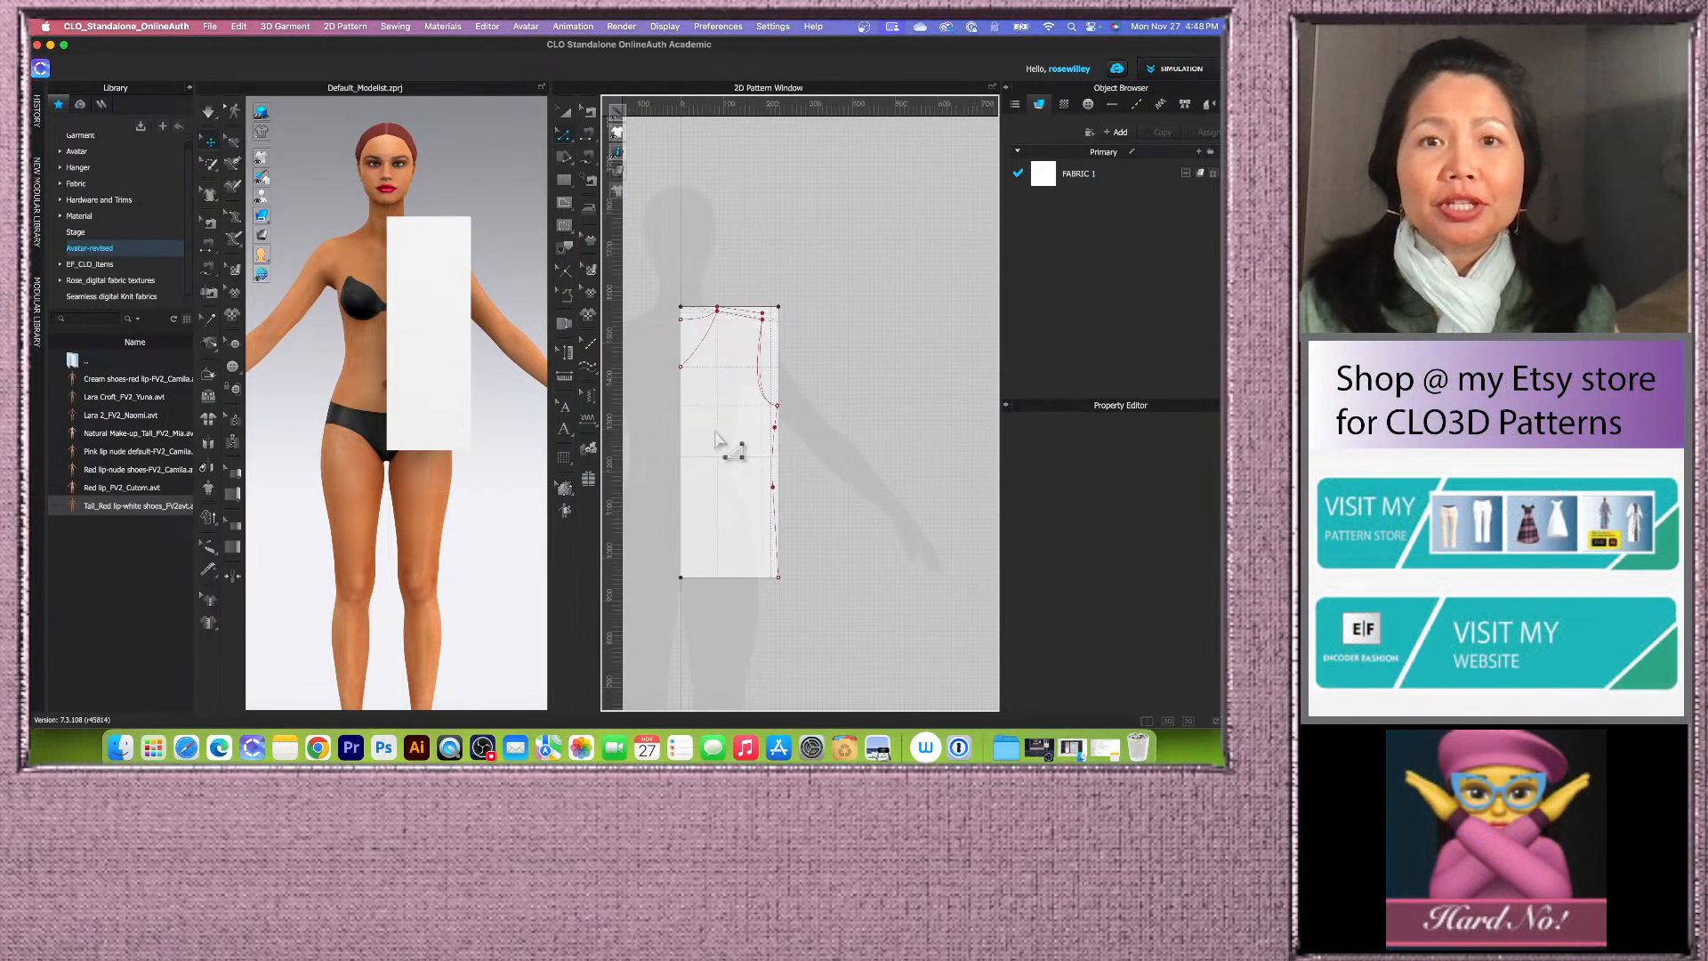
click(566, 114)
click(687, 393)
scroll(711, 511, up, 3)
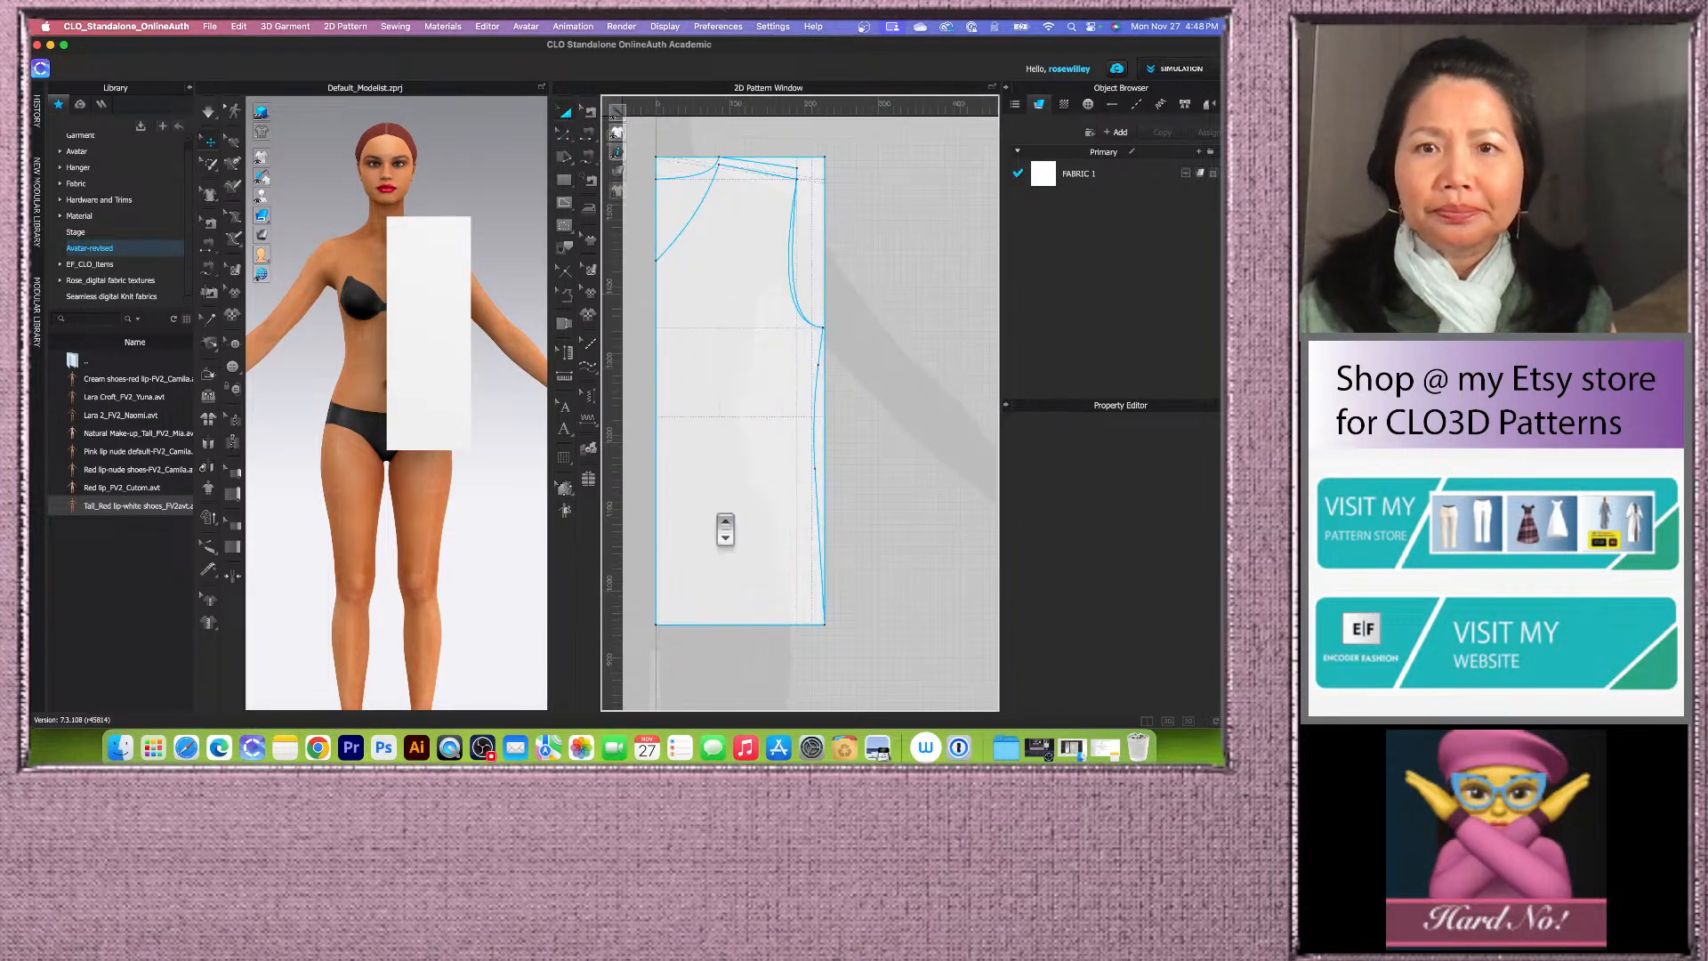
click(777, 163)
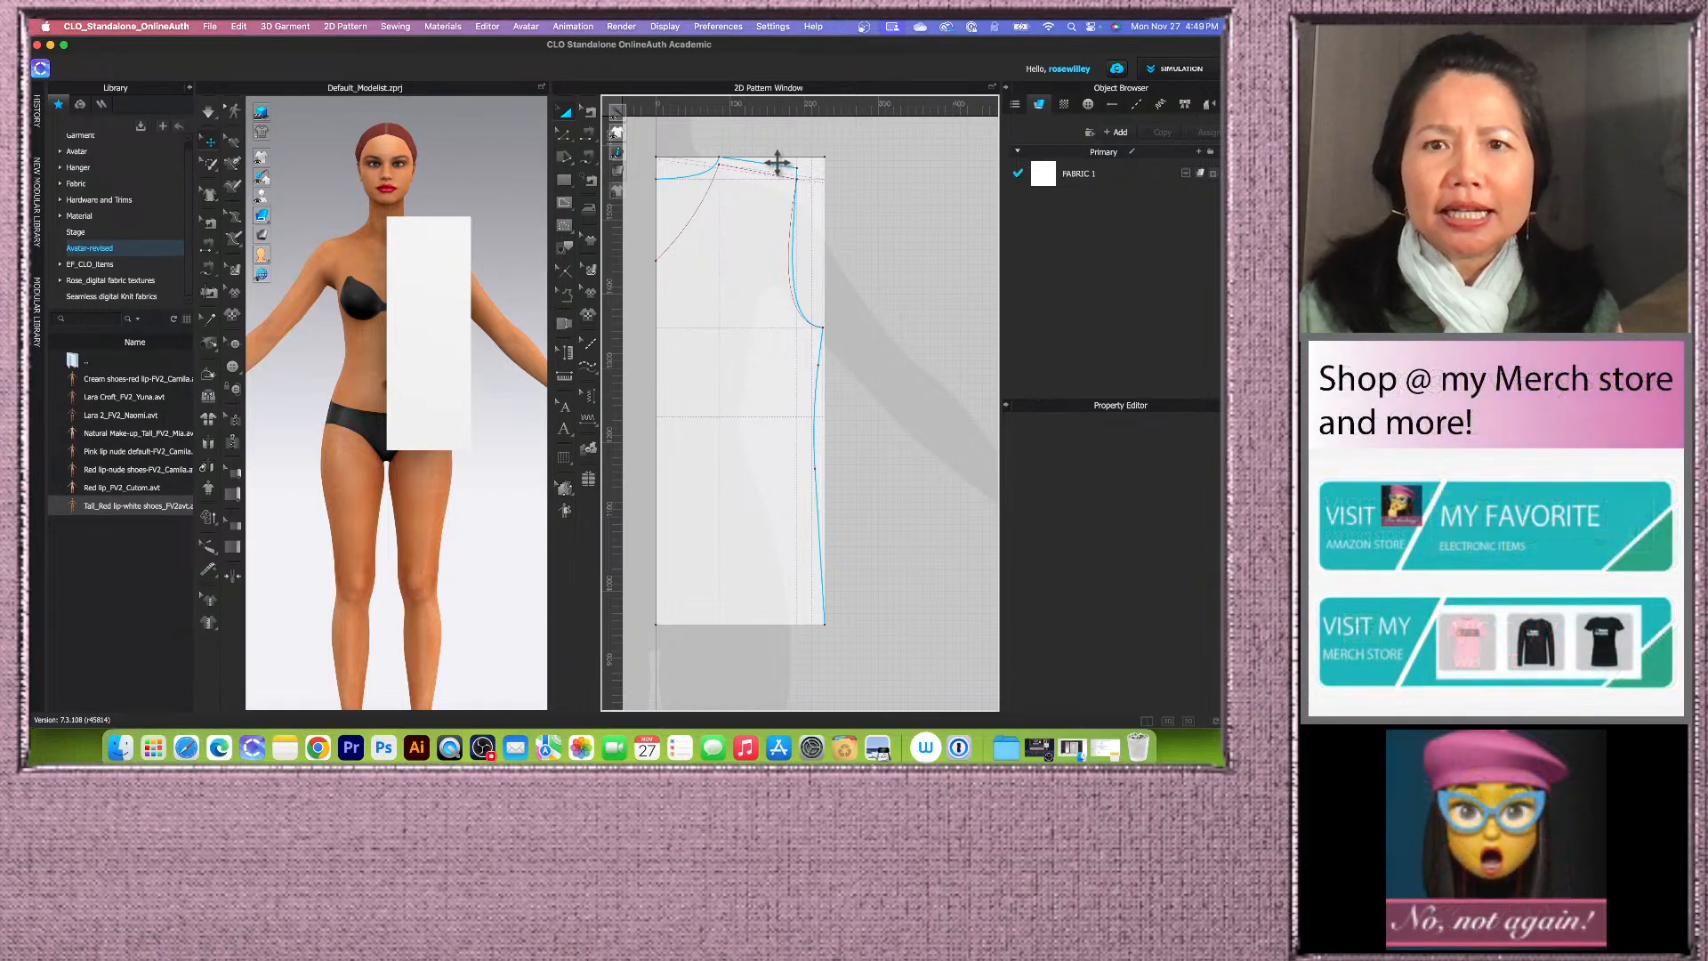
click(777, 163)
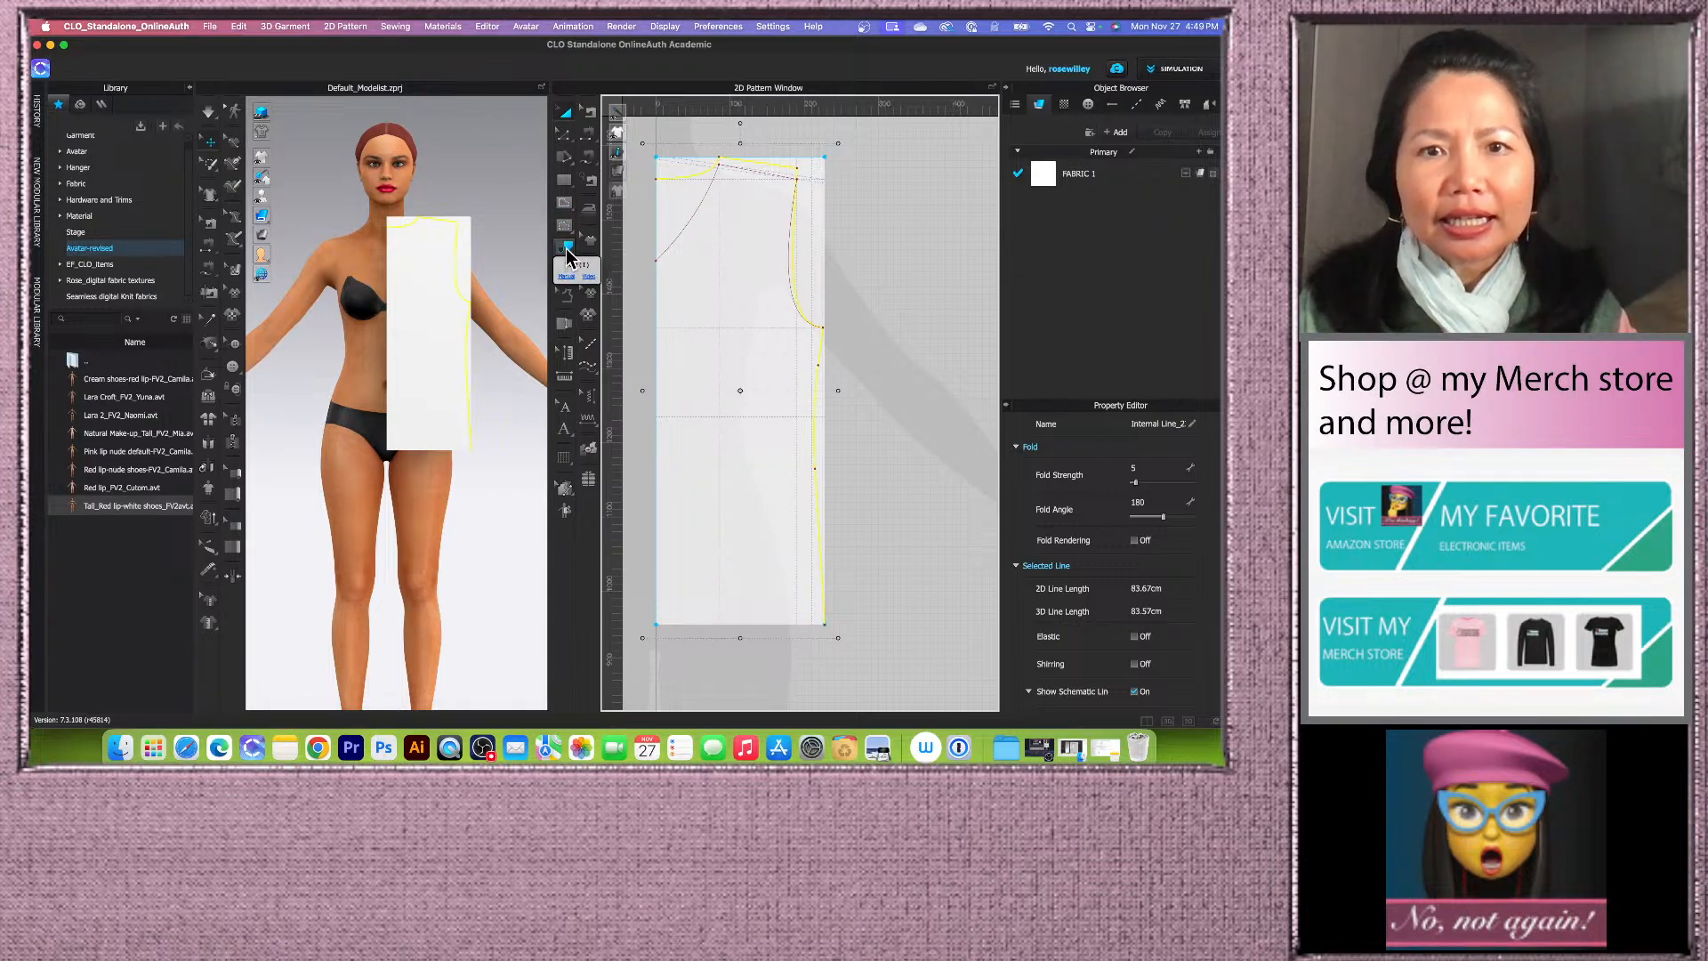
click(565, 248)
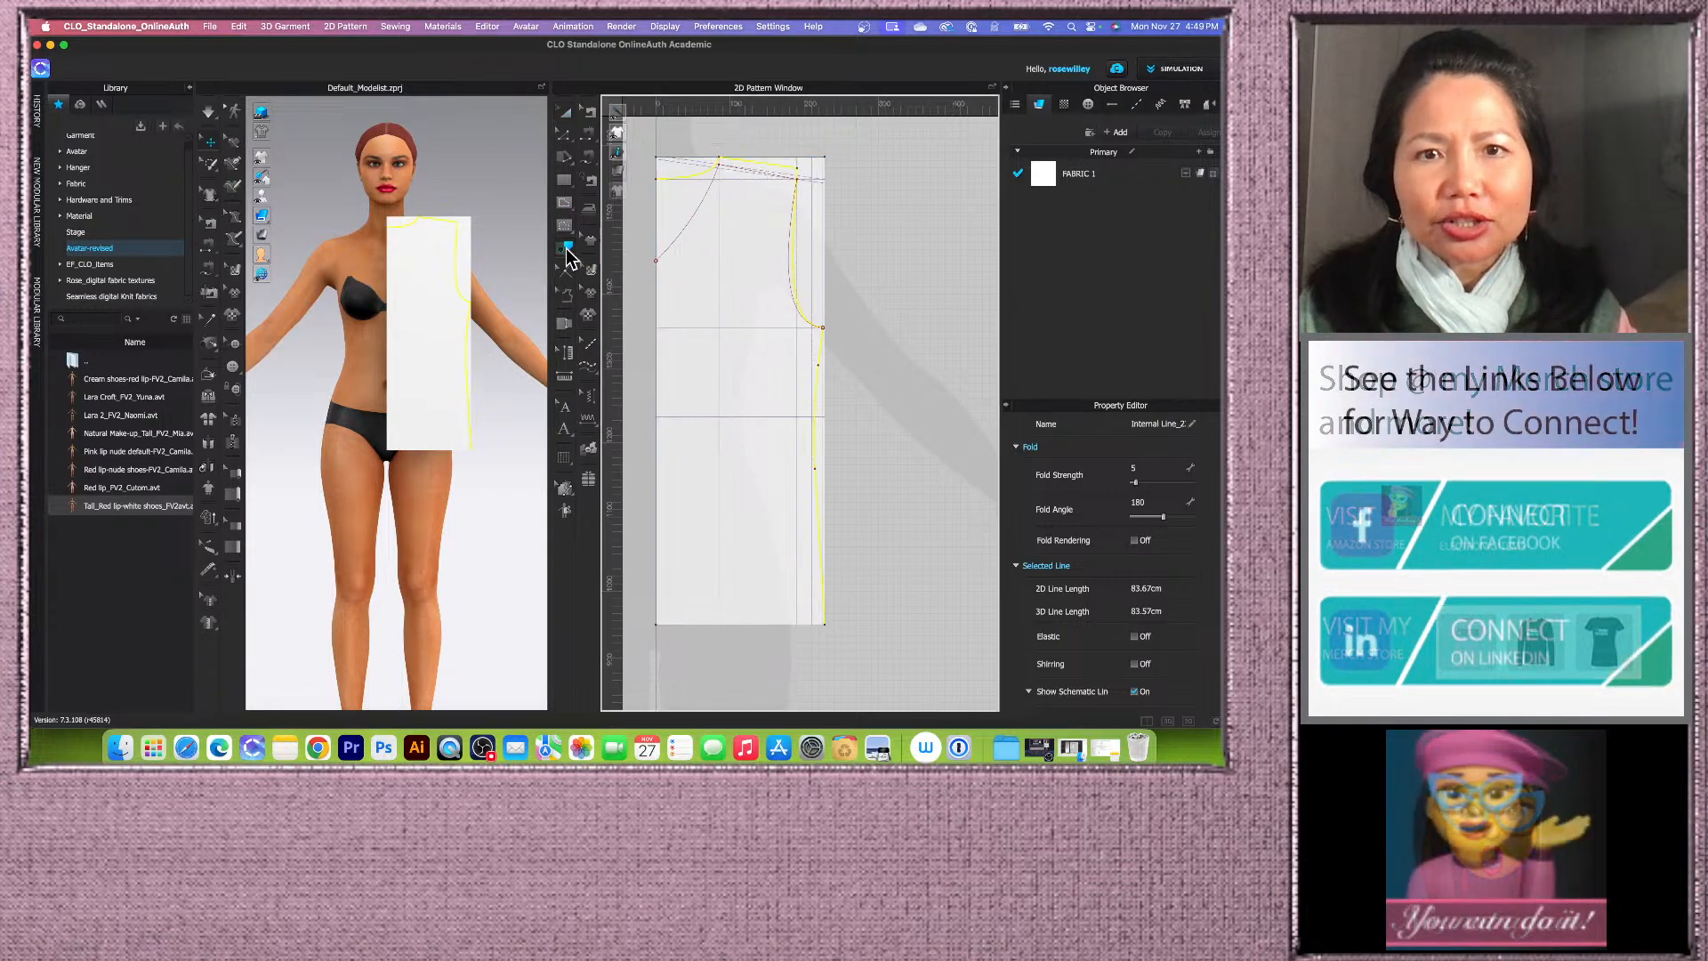
click(786, 635)
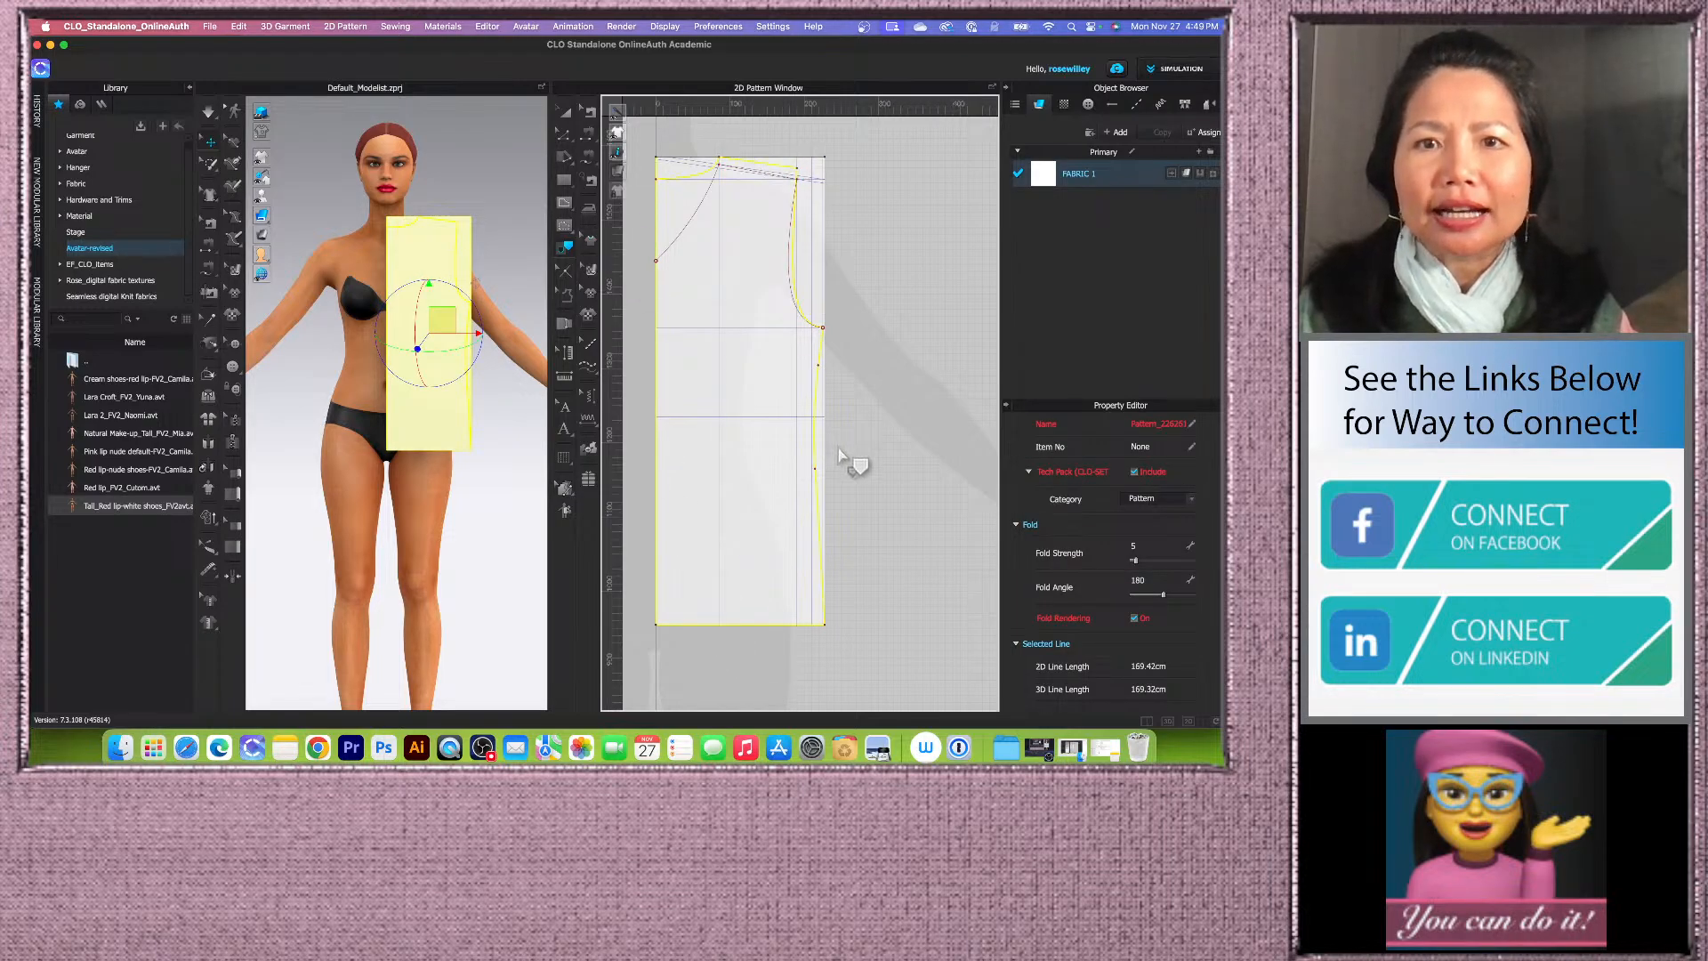
right_click(794, 282)
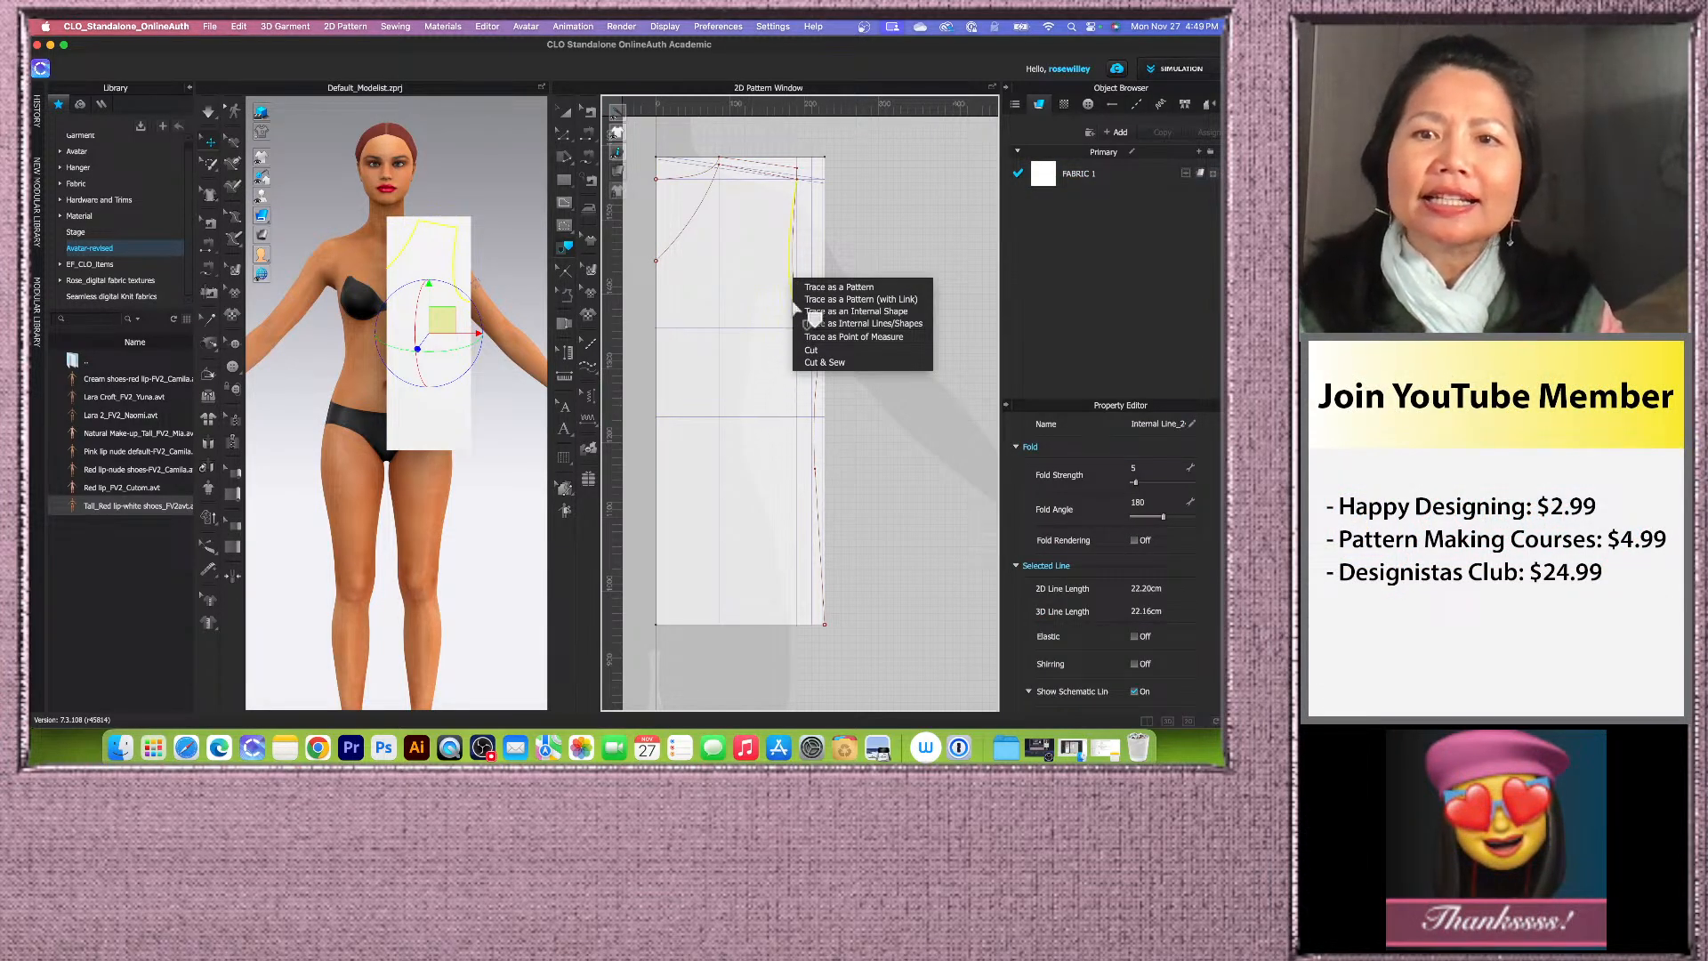
click(907, 492)
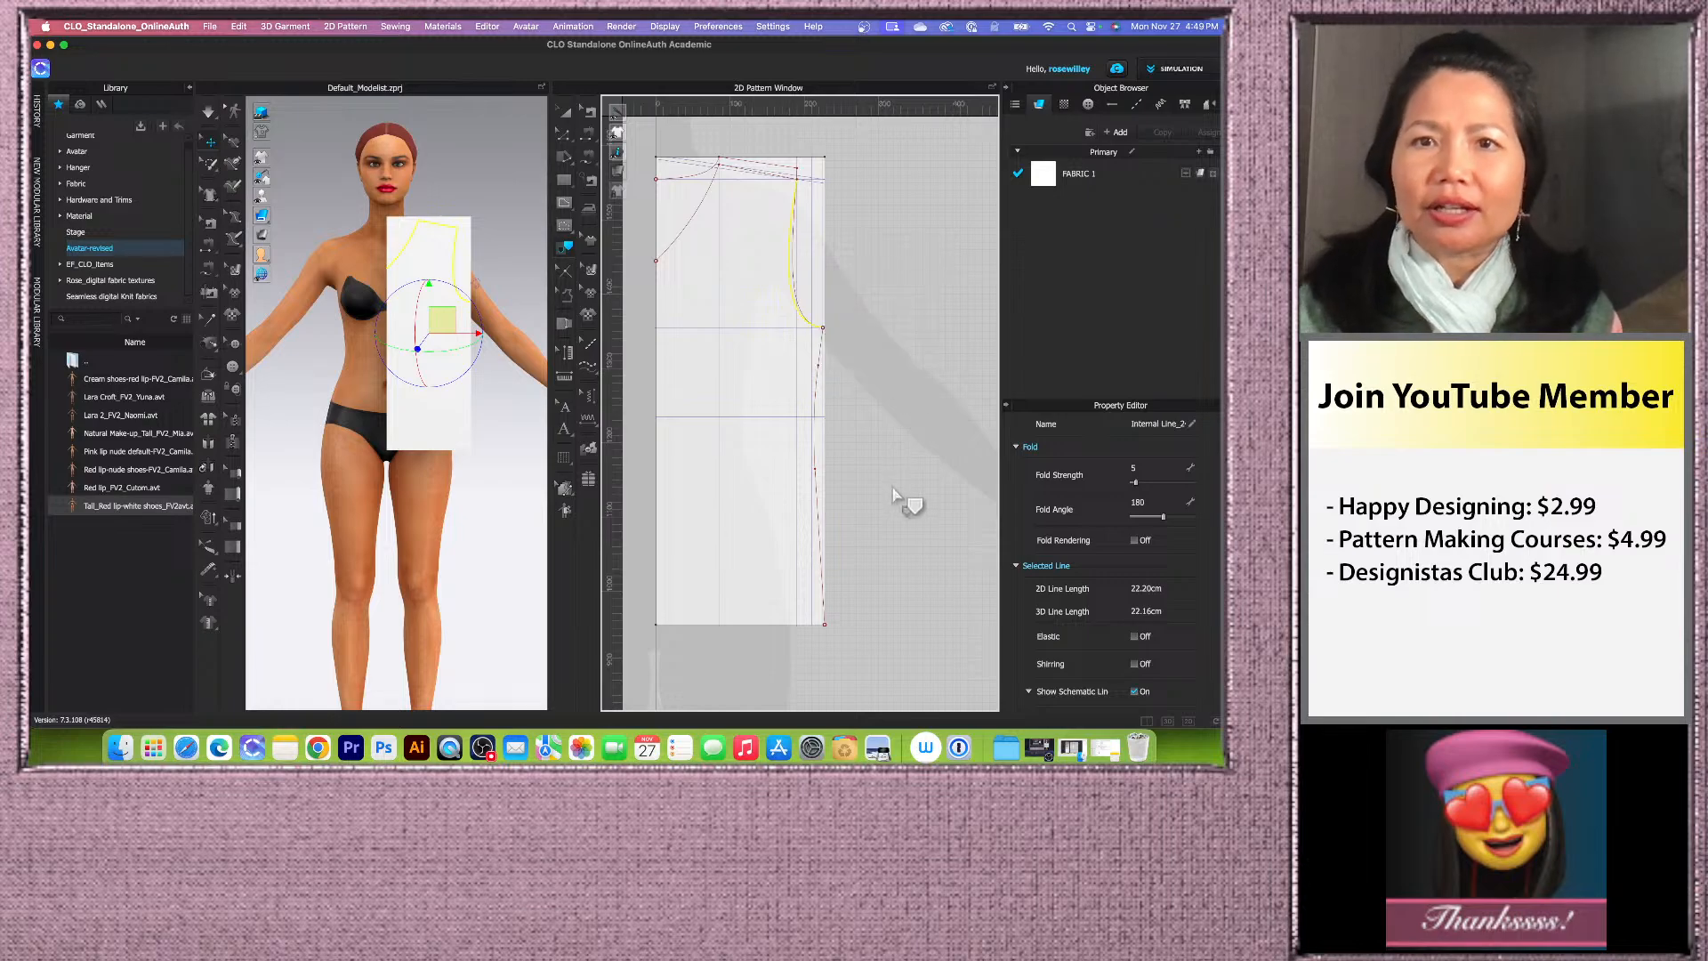
Step: Trace the front block's curved neckline, shoulder, armhole, side and hem lines as a new pattern piece
click(564, 111)
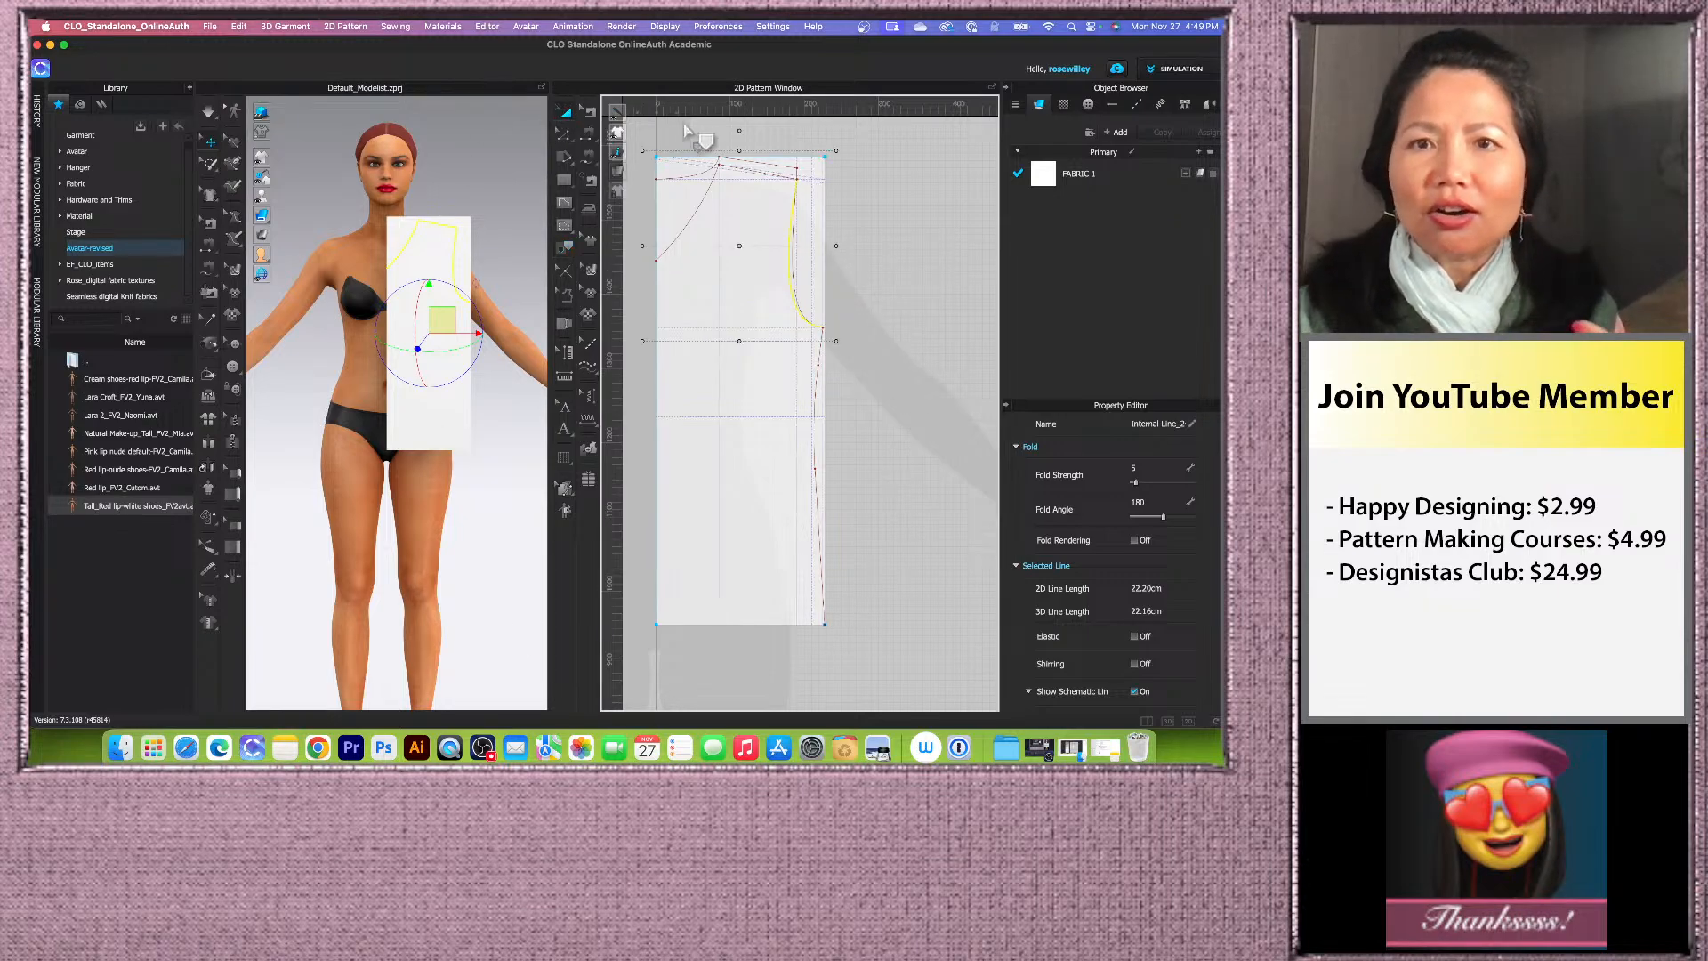
click(772, 161)
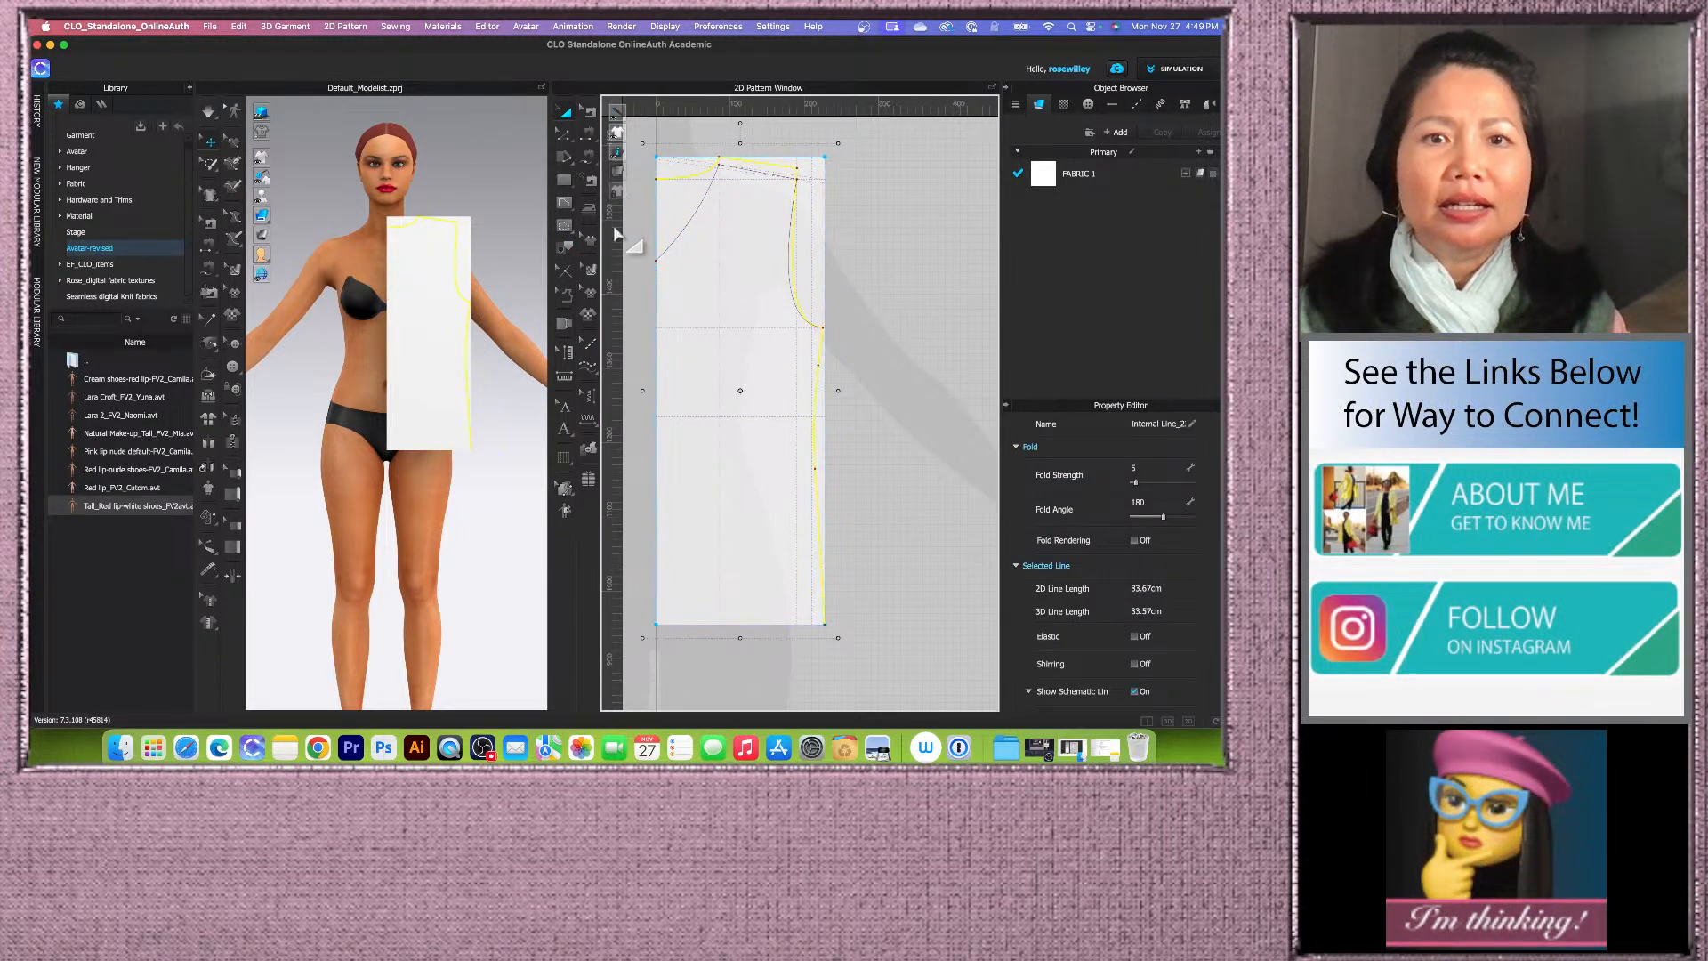
click(564, 247)
click(745, 630)
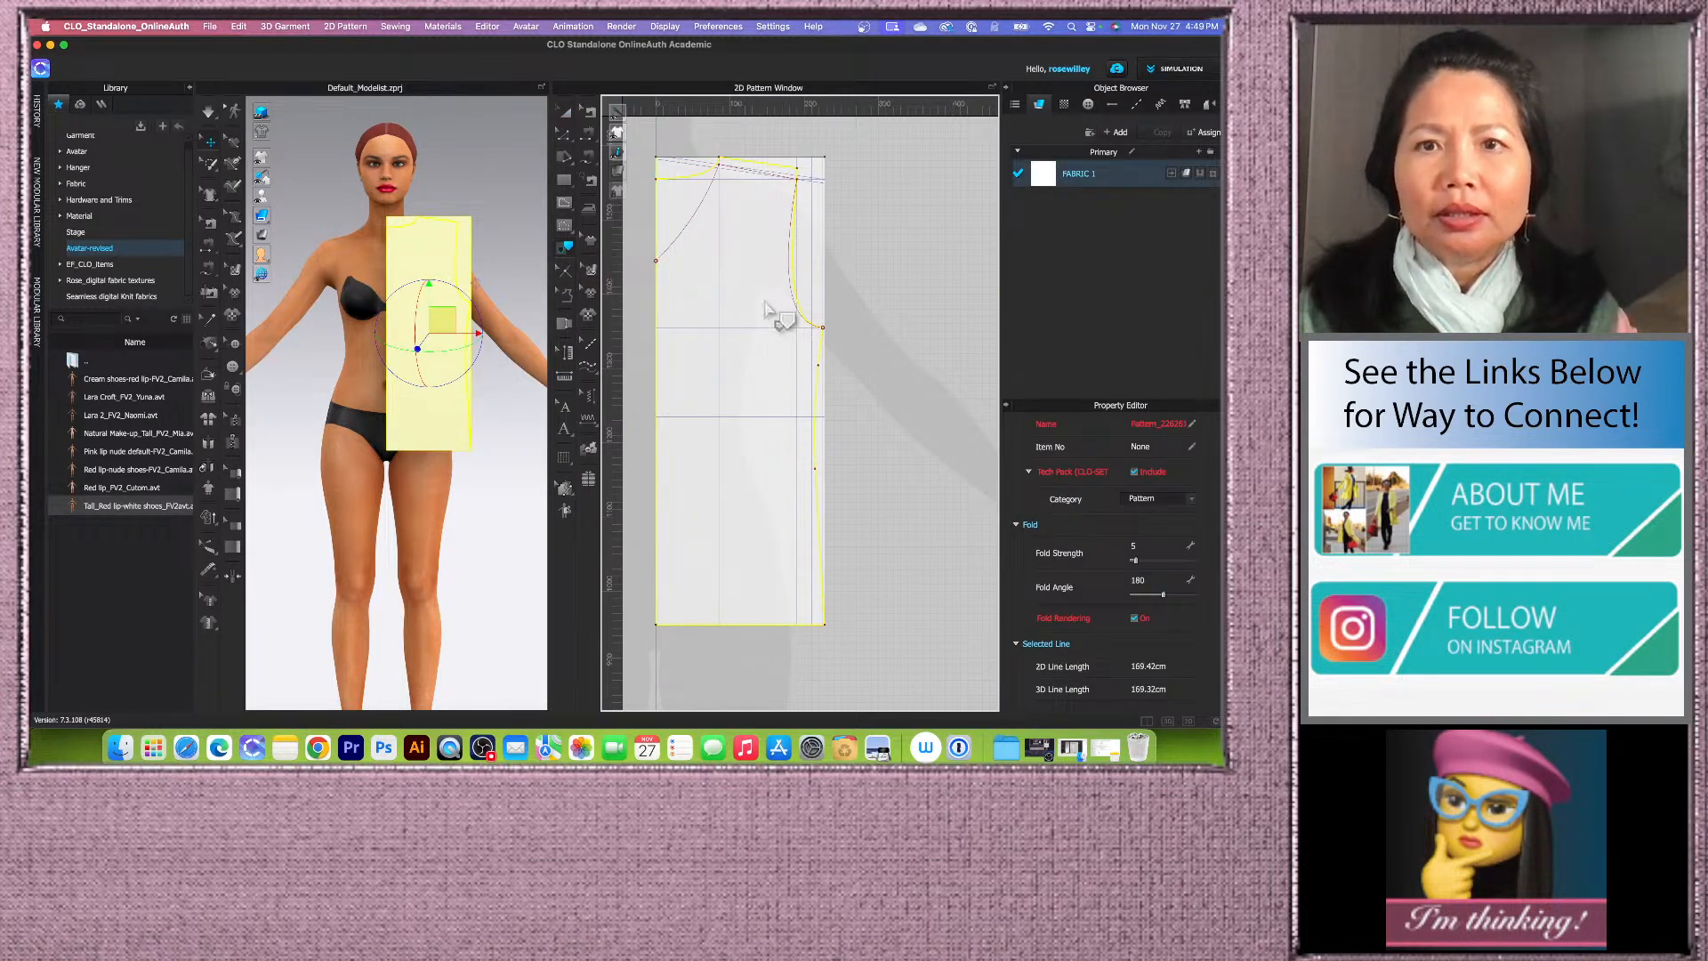
scroll(805, 258, up, 5)
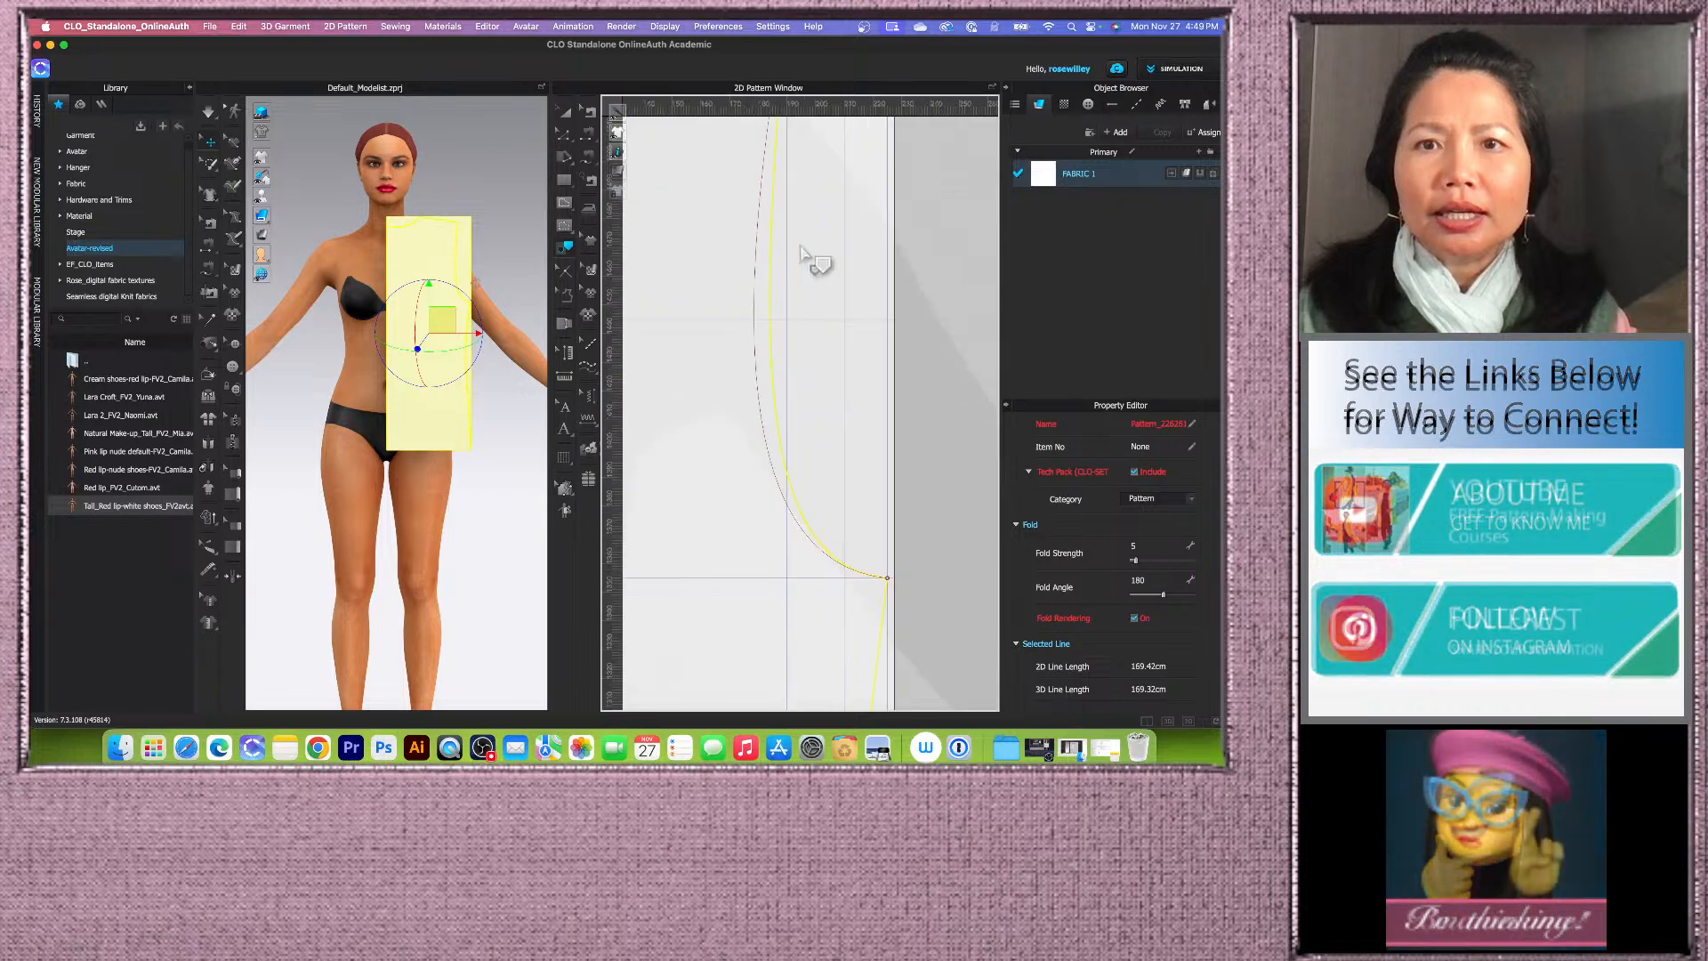
right_click(773, 351)
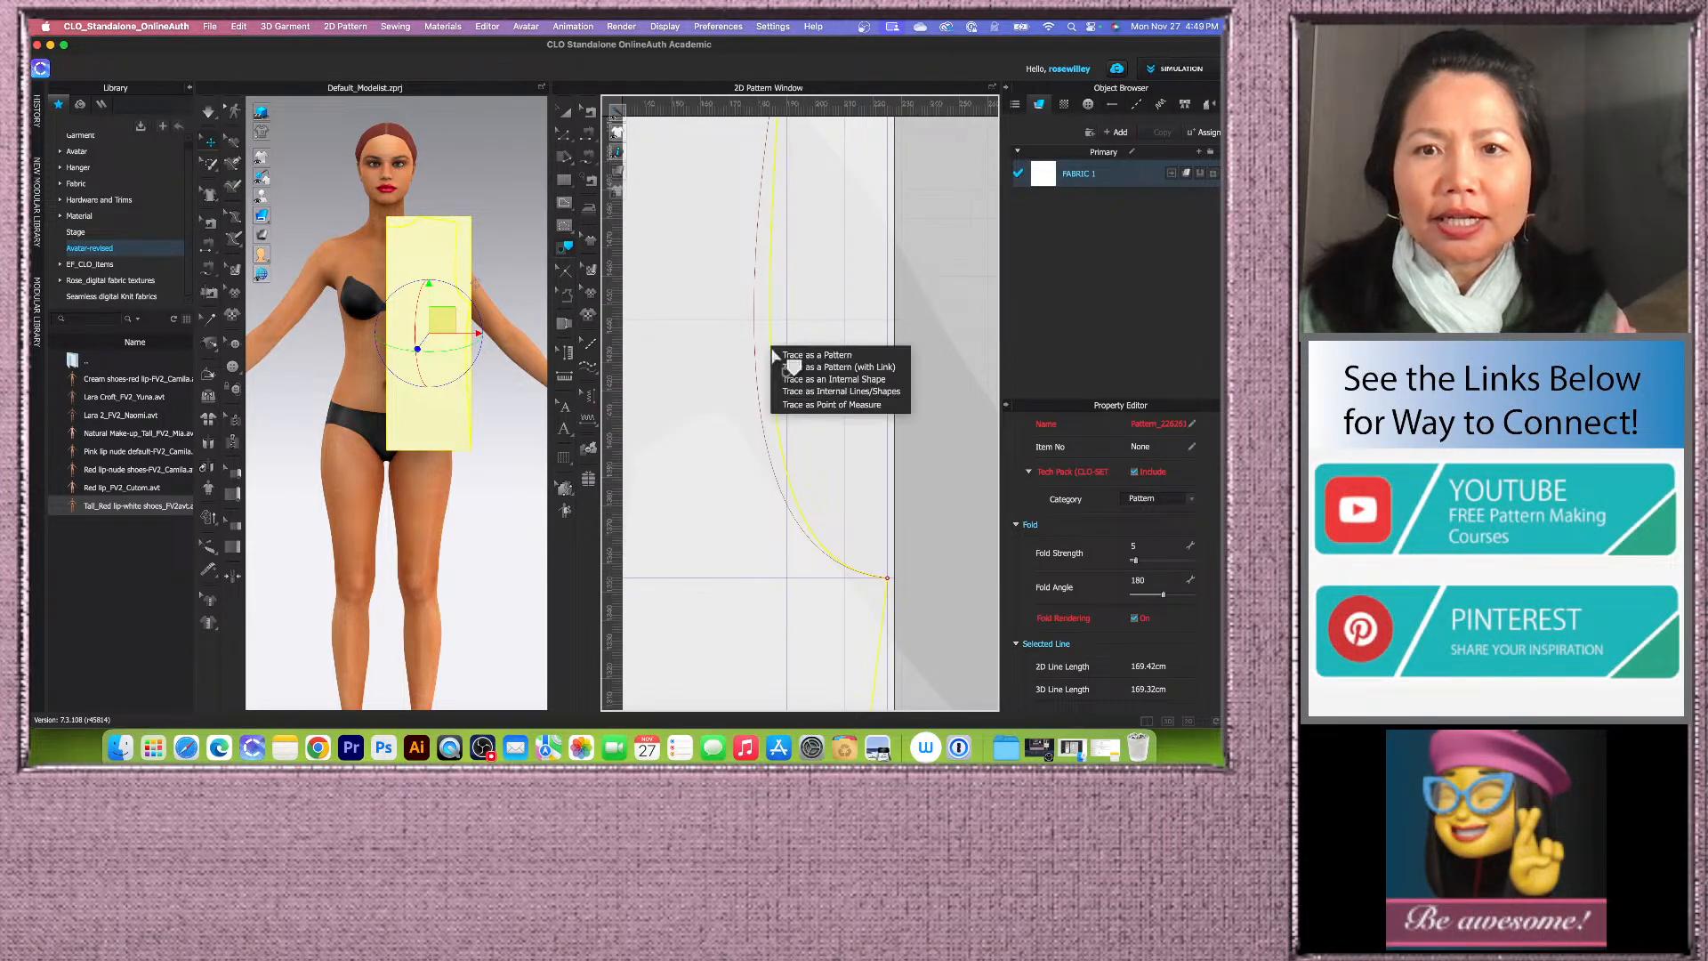
click(820, 355)
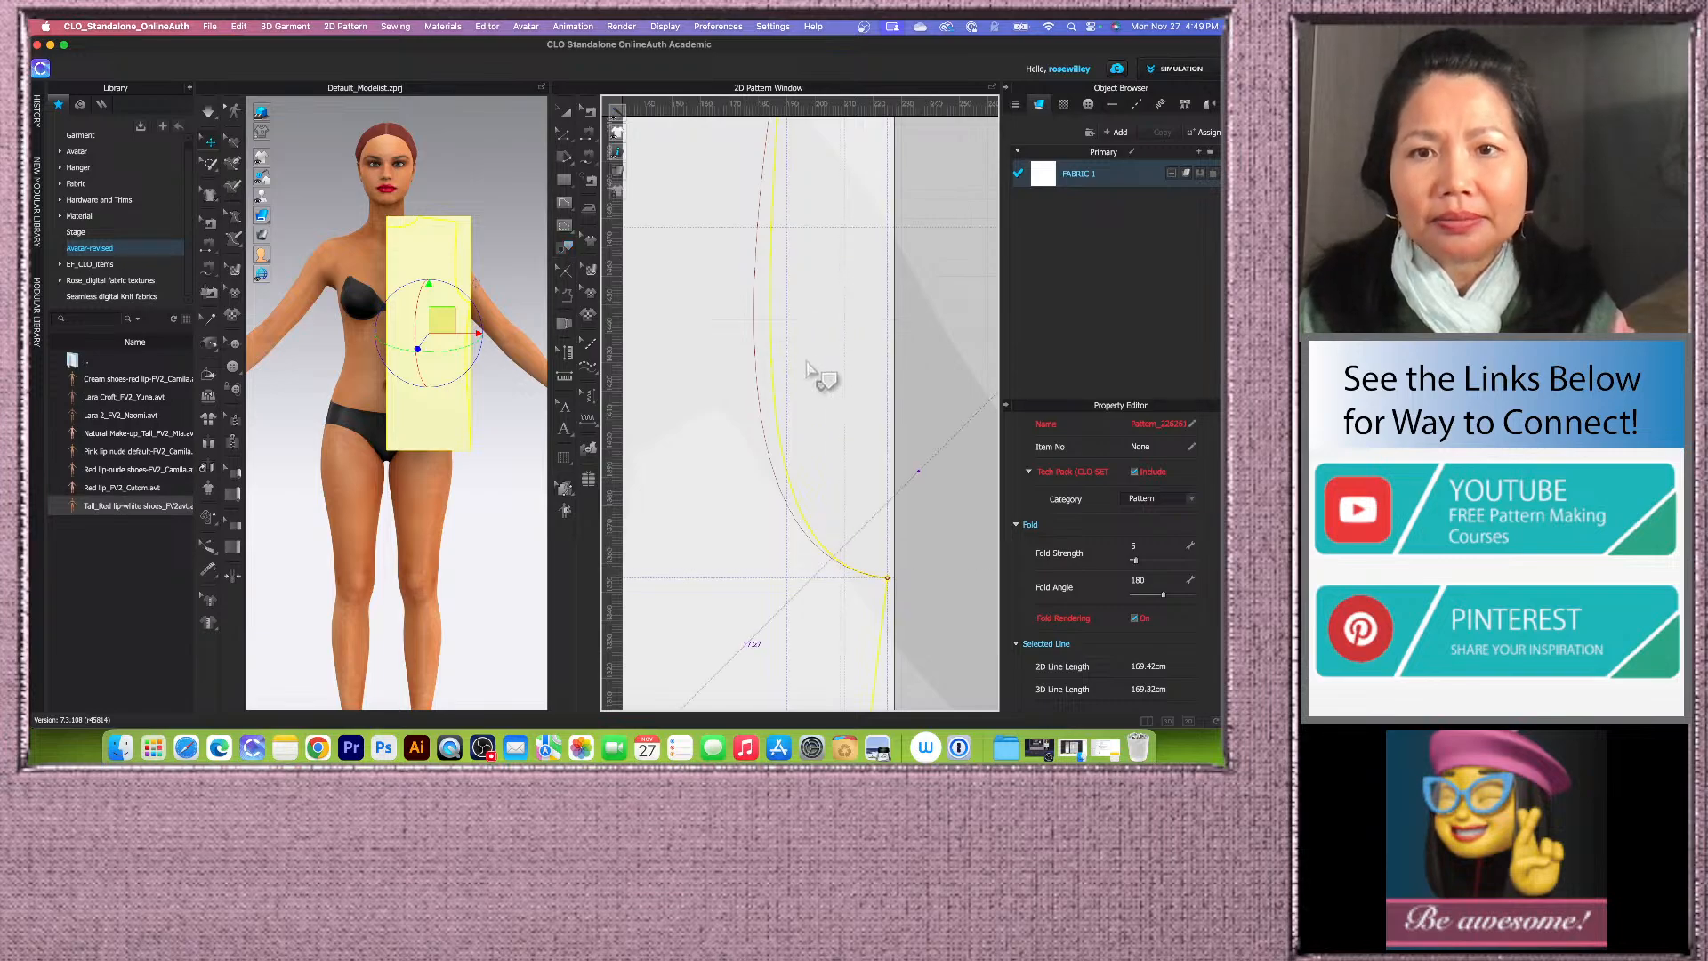
Step: Examine the new traced pattern piece beside the drafted front block
scroll(859, 431, up, 10)
scroll(857, 430, down, 8)
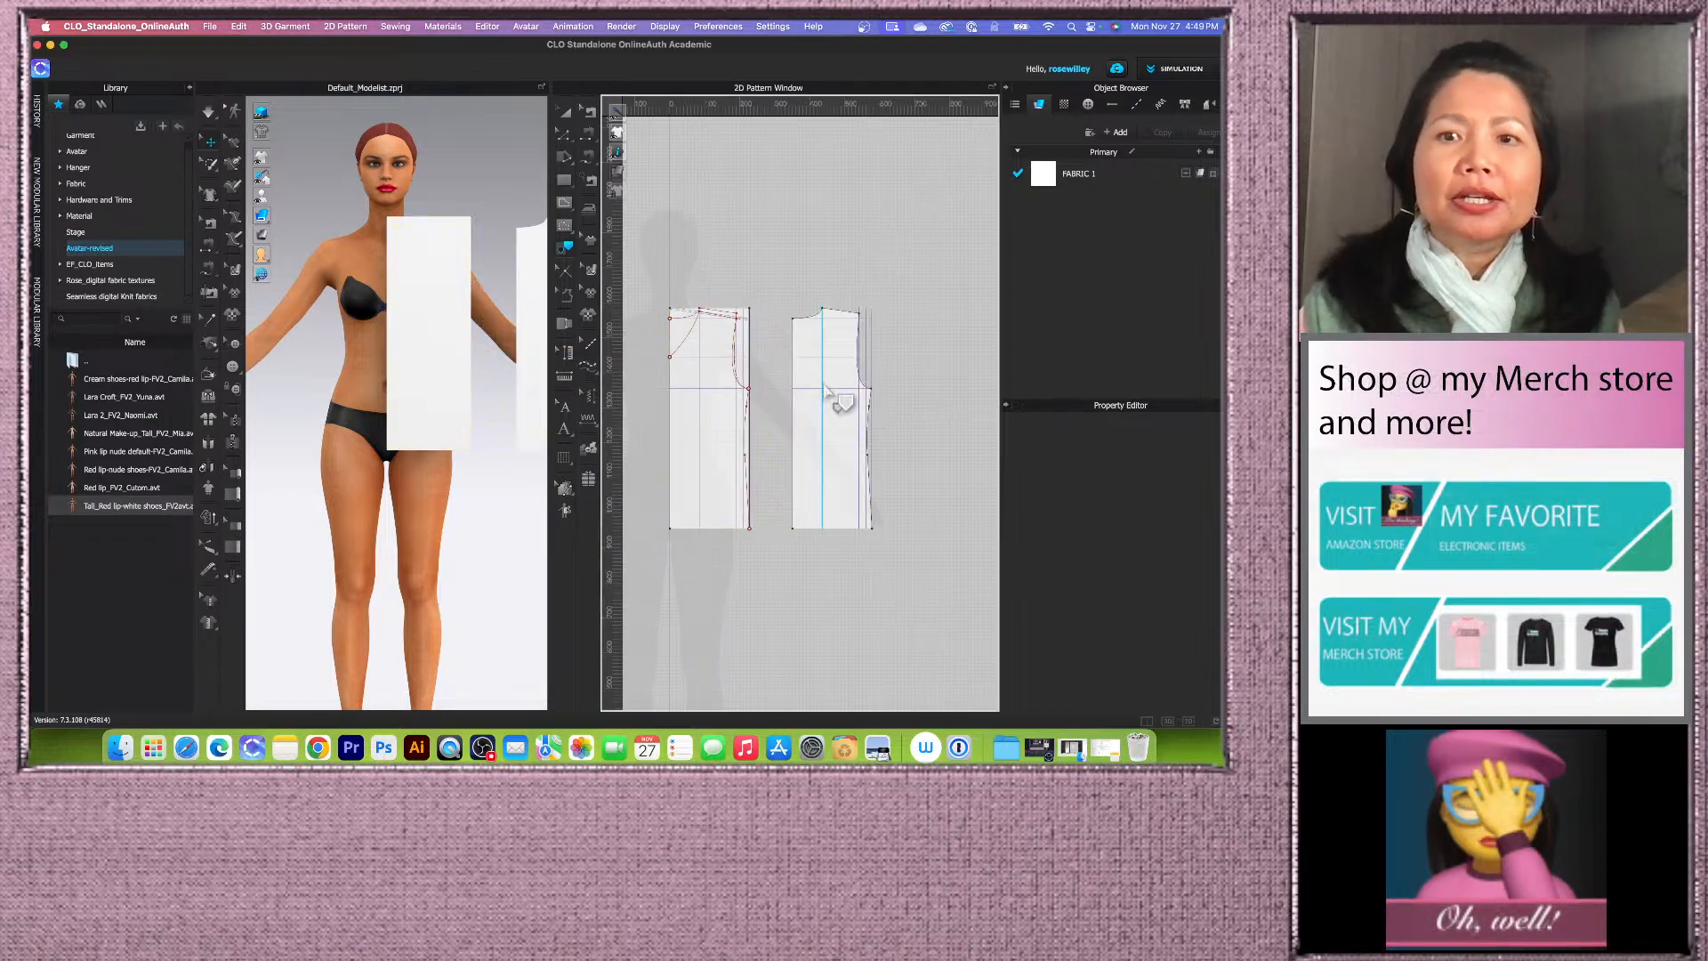
scroll(856, 432, down, 3)
scroll(868, 448, up, 4)
scroll(845, 461, up, 2)
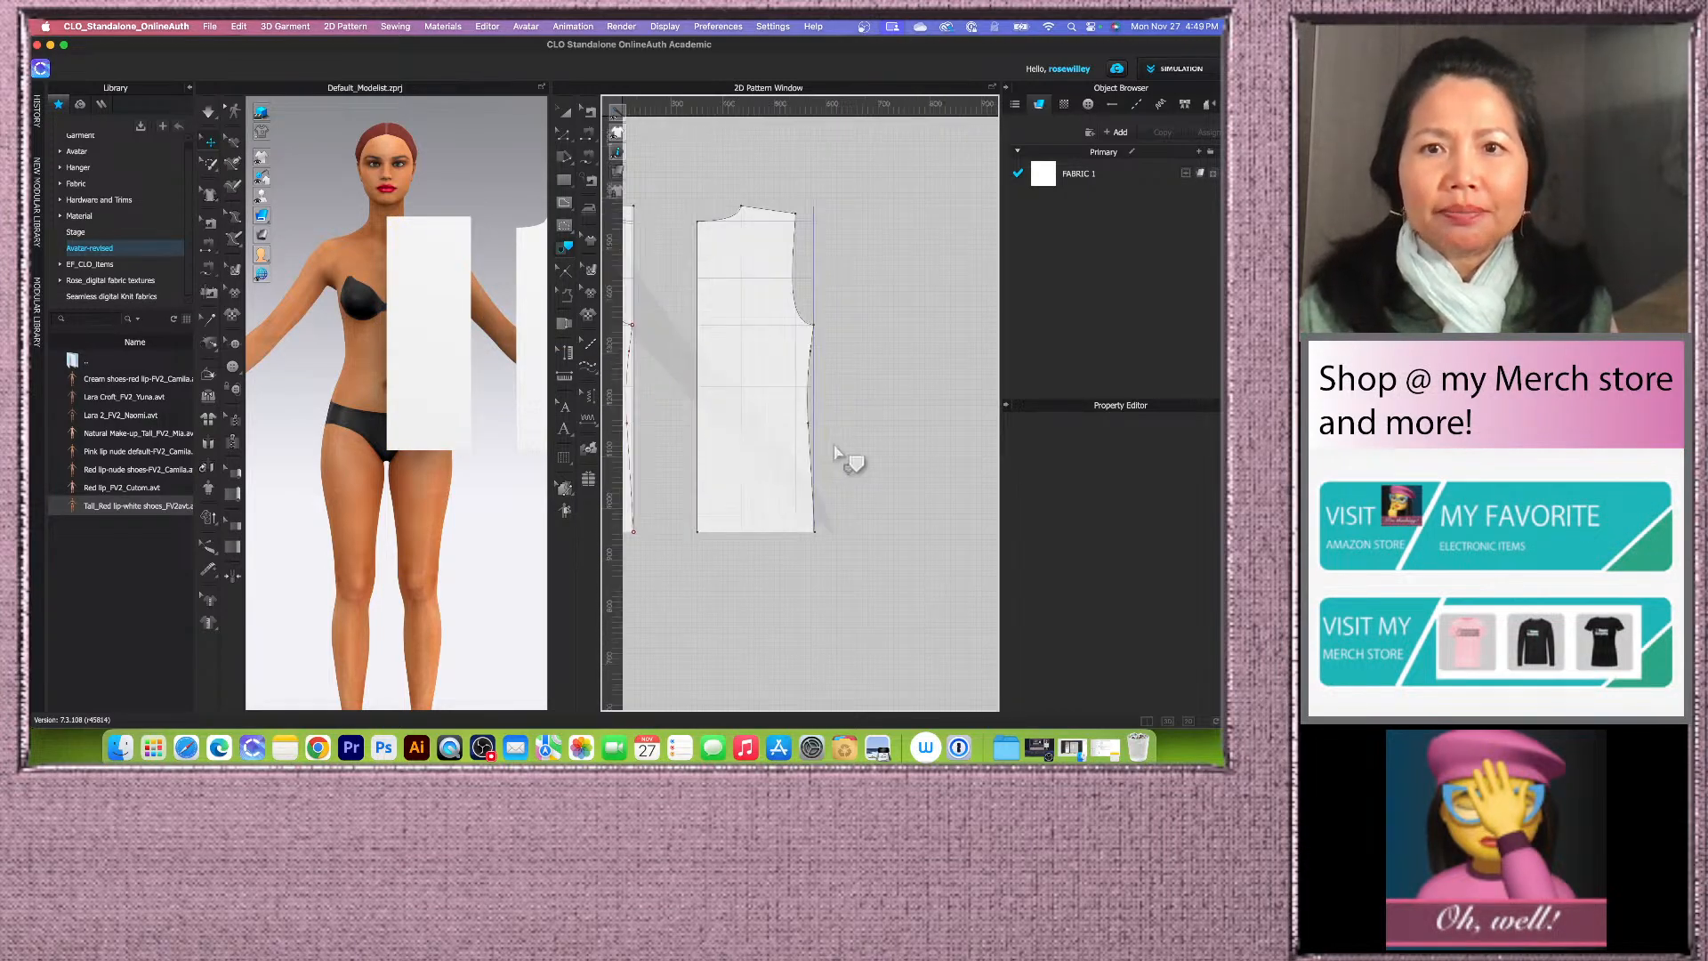
scroll(876, 458, down, 2)
scroll(850, 455, up, 5)
scroll(843, 447, down, 3)
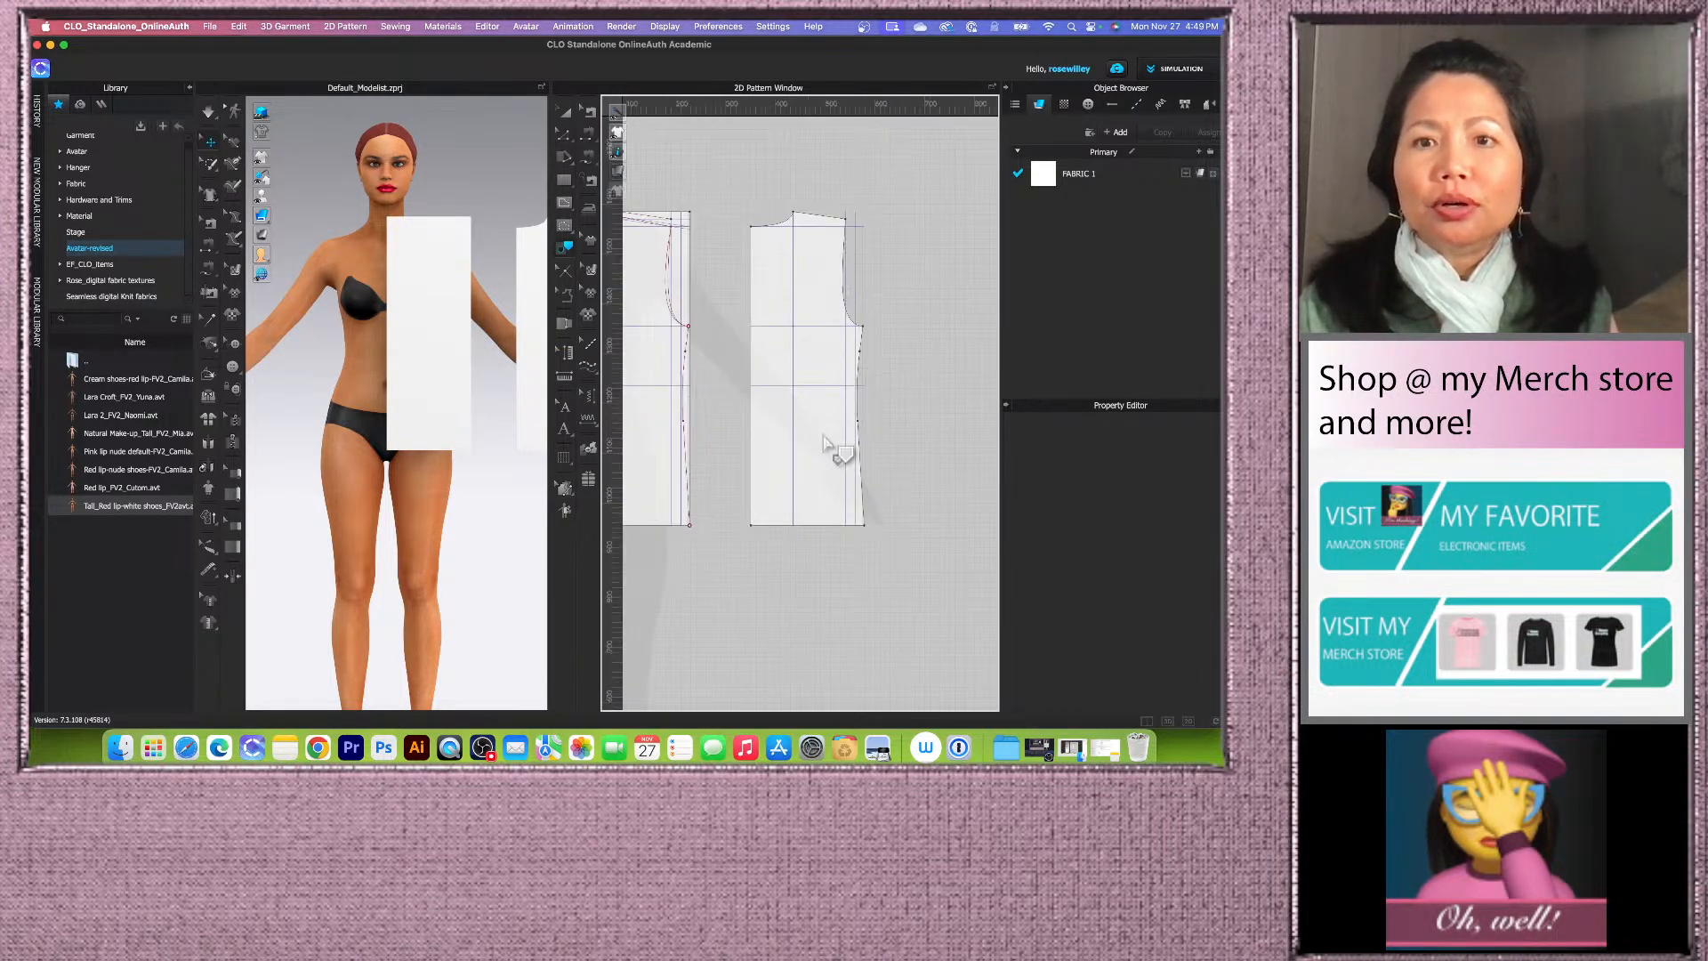
scroll(845, 373, up, 2)
scroll(709, 351, down, 2)
scroll(853, 383, up, 2)
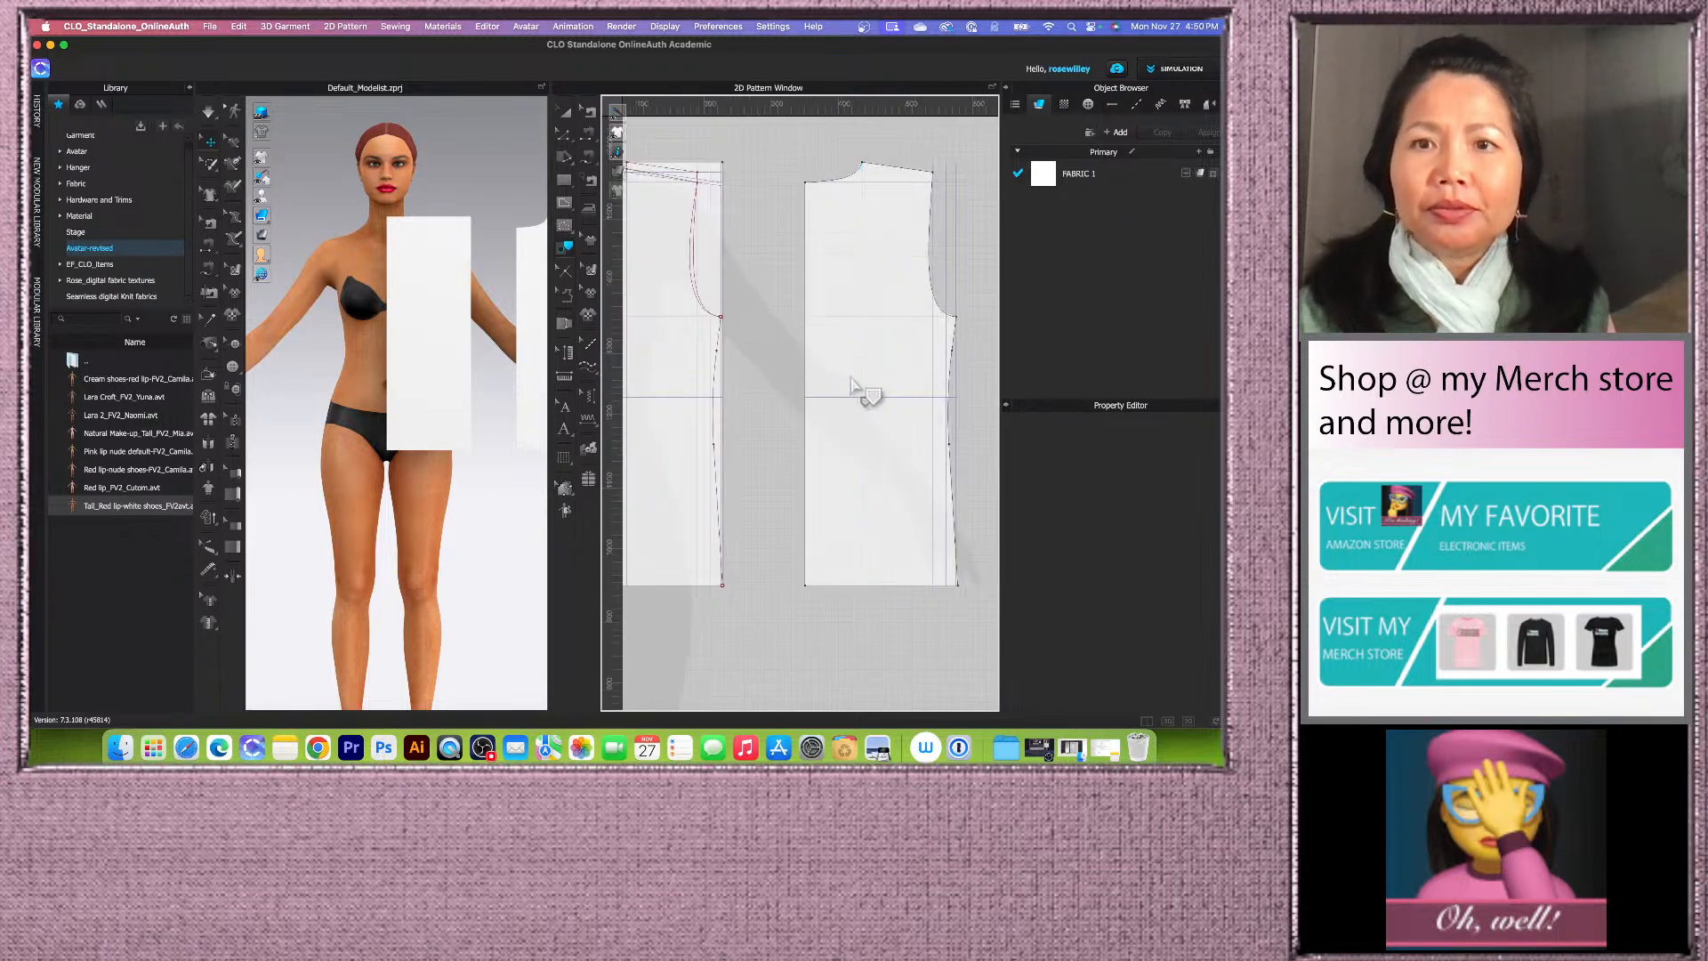
scroll(724, 369, down, 3)
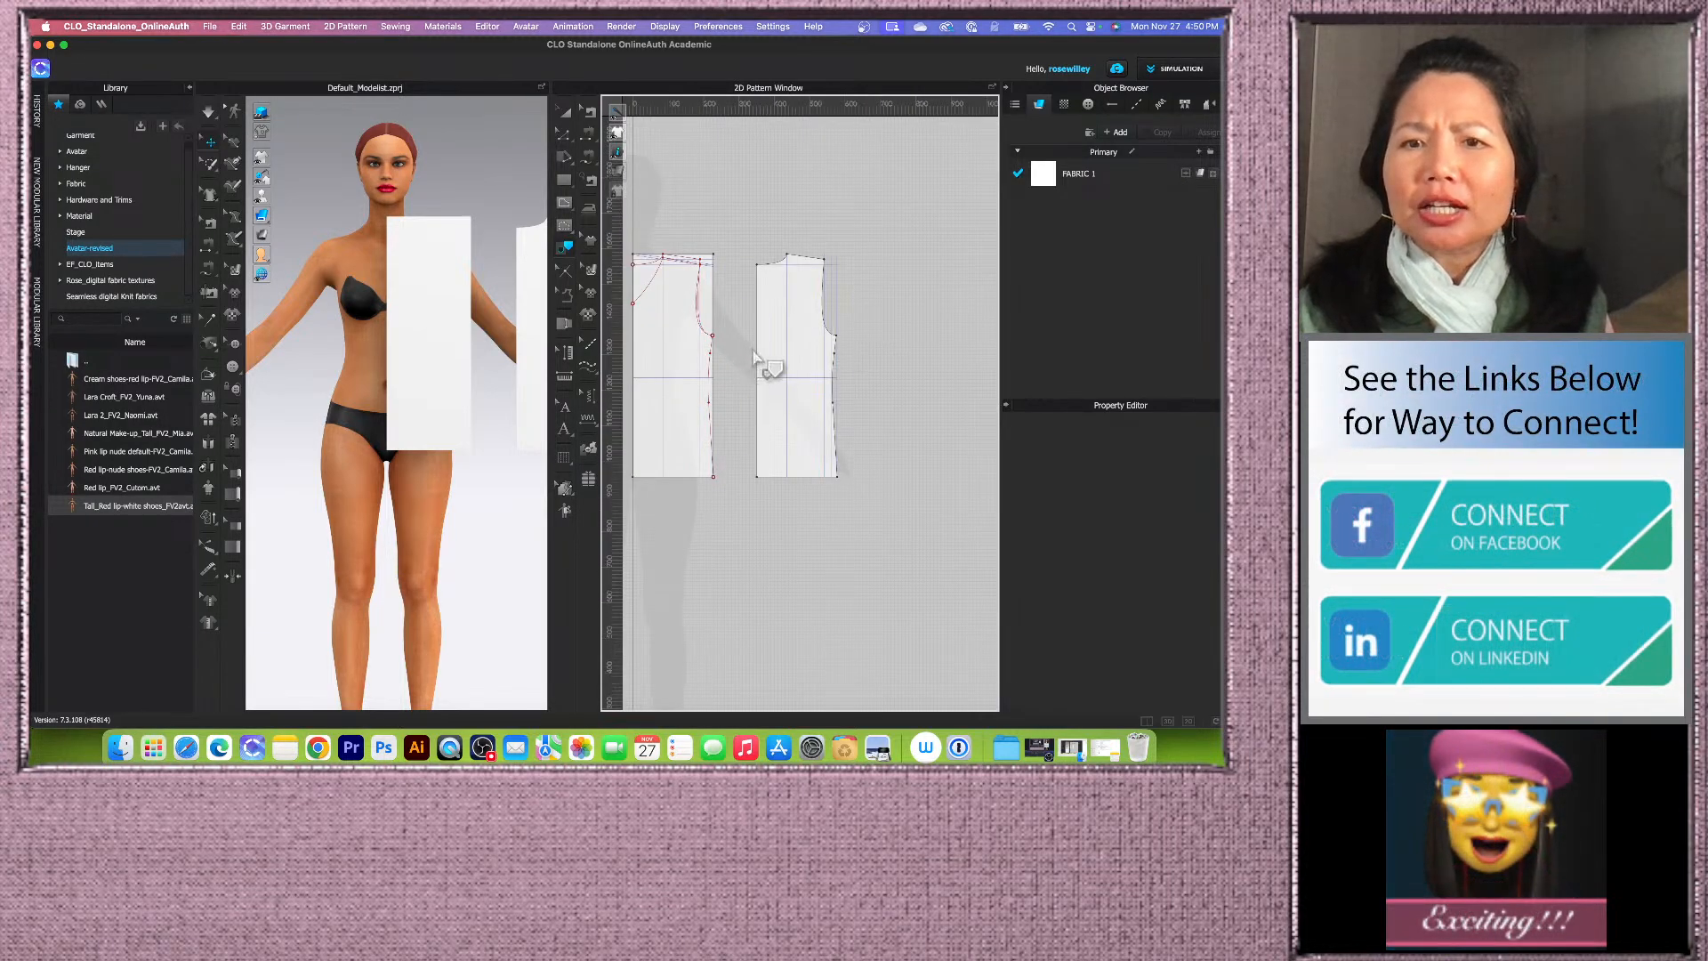
scroll(754, 354, up, 5)
scroll(829, 346, down, 5)
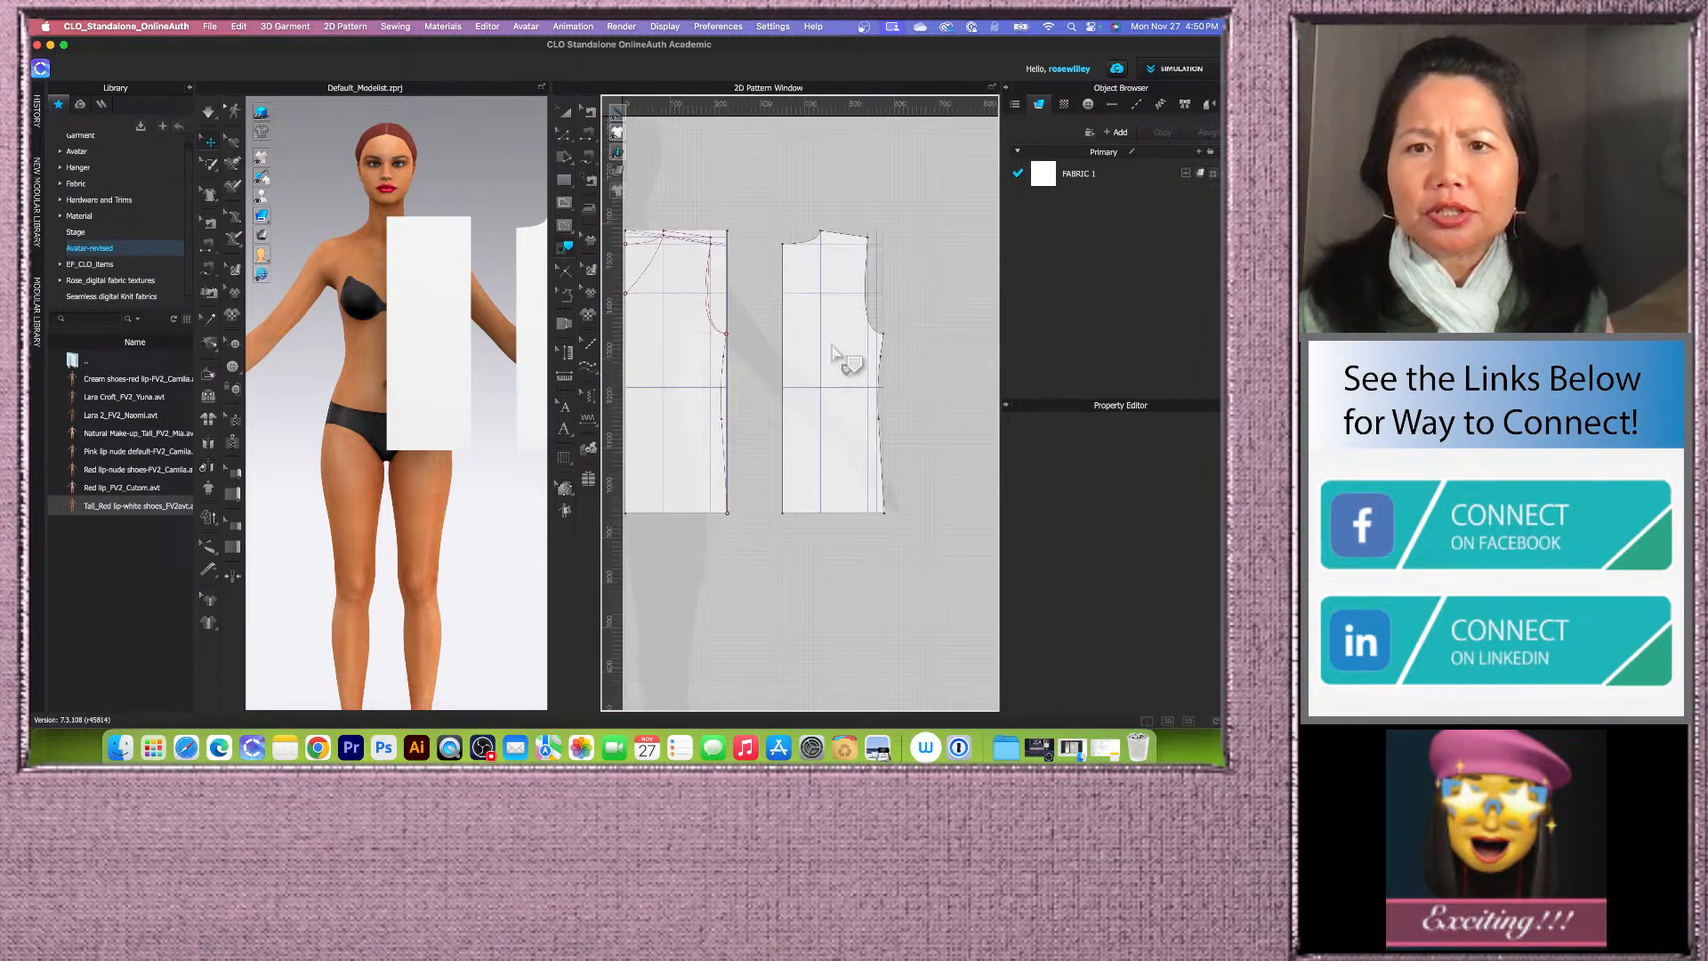
scroll(698, 298, up, 5)
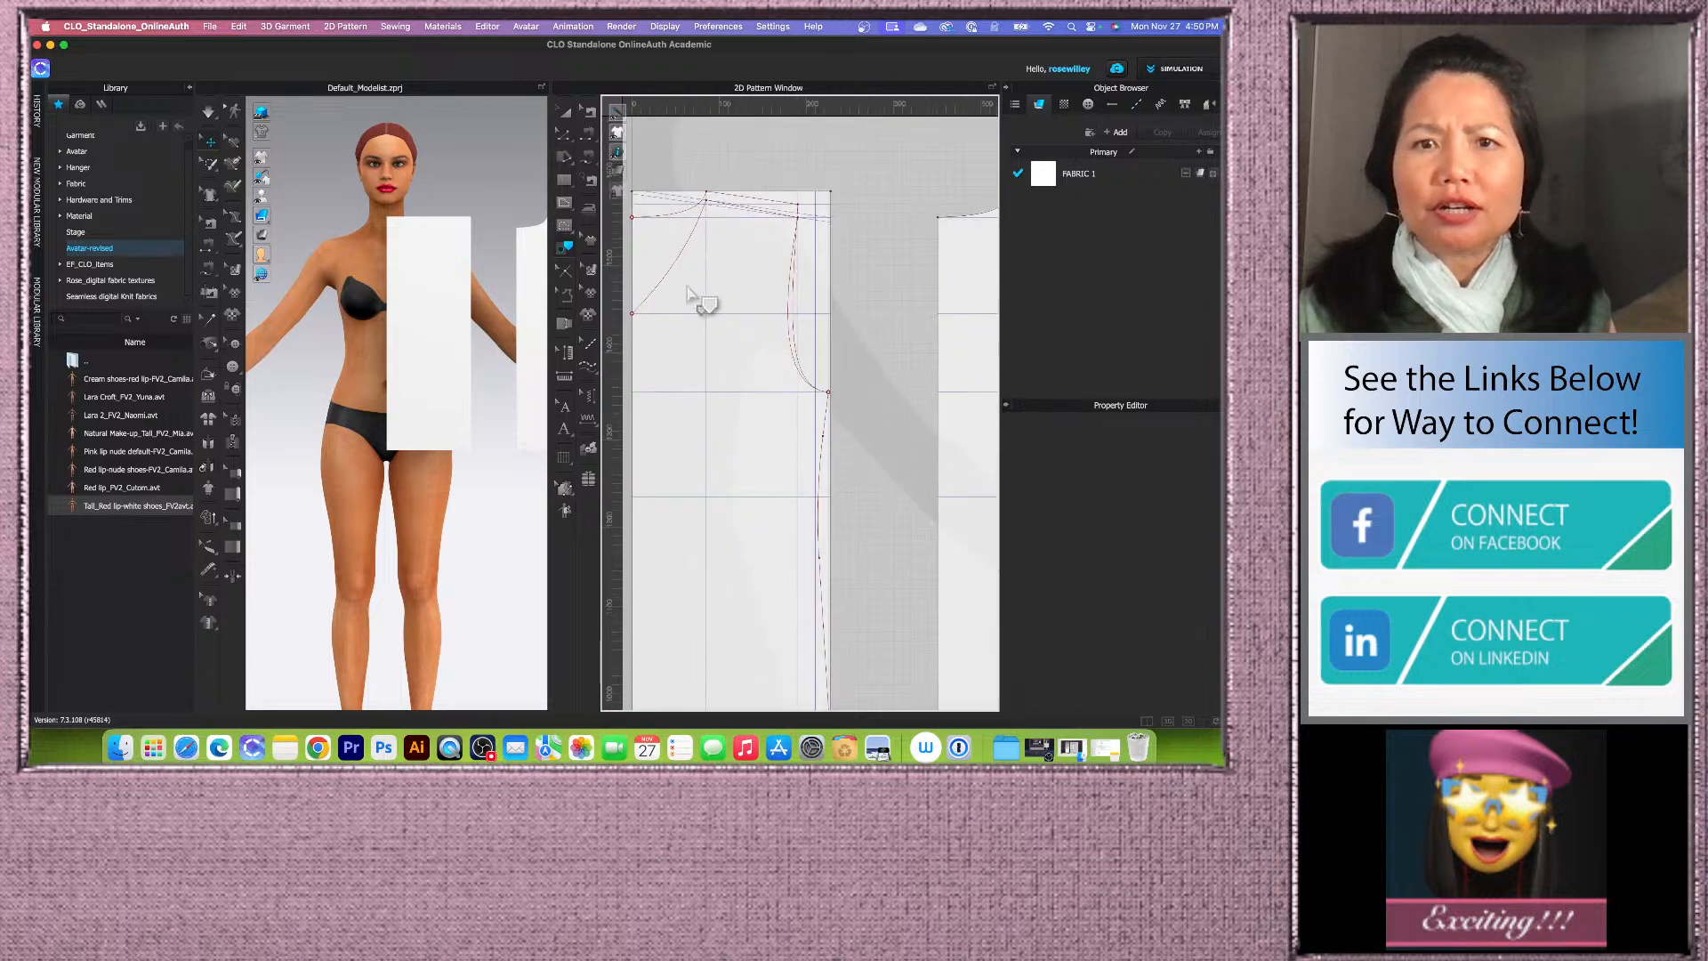
click(565, 111)
scroll(765, 211, down, 2)
click(762, 202)
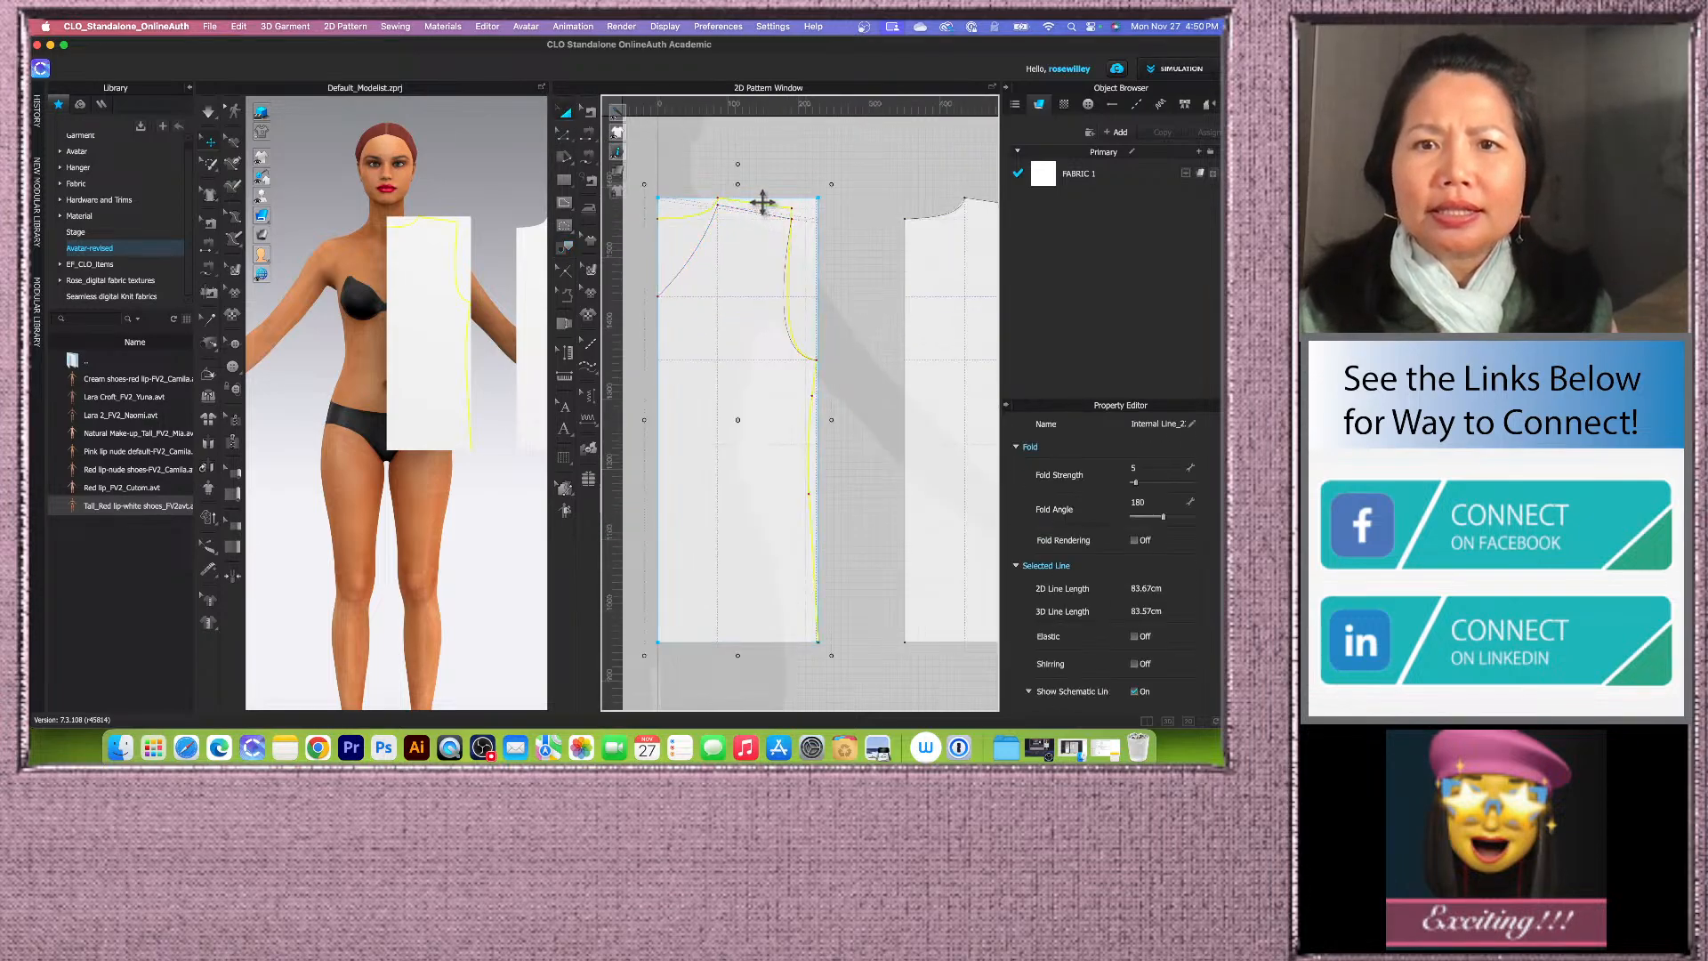
scroll(756, 232, down, 2)
scroll(743, 290, up, 3)
scroll(744, 338, down, 2)
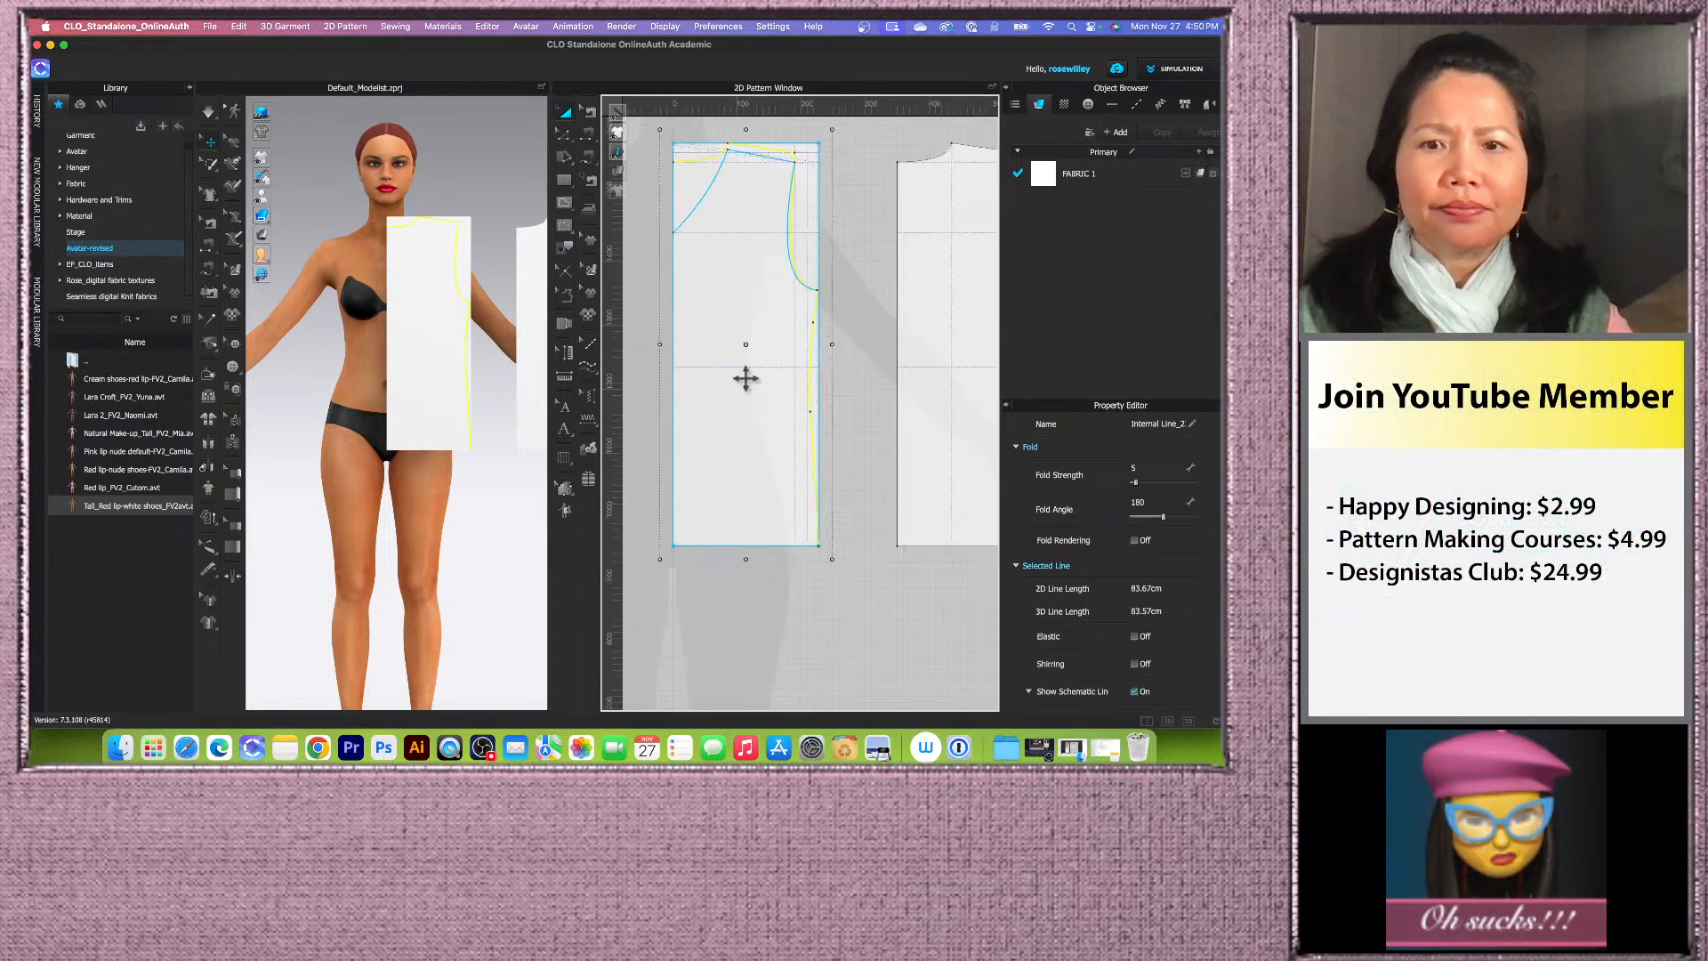
click(566, 246)
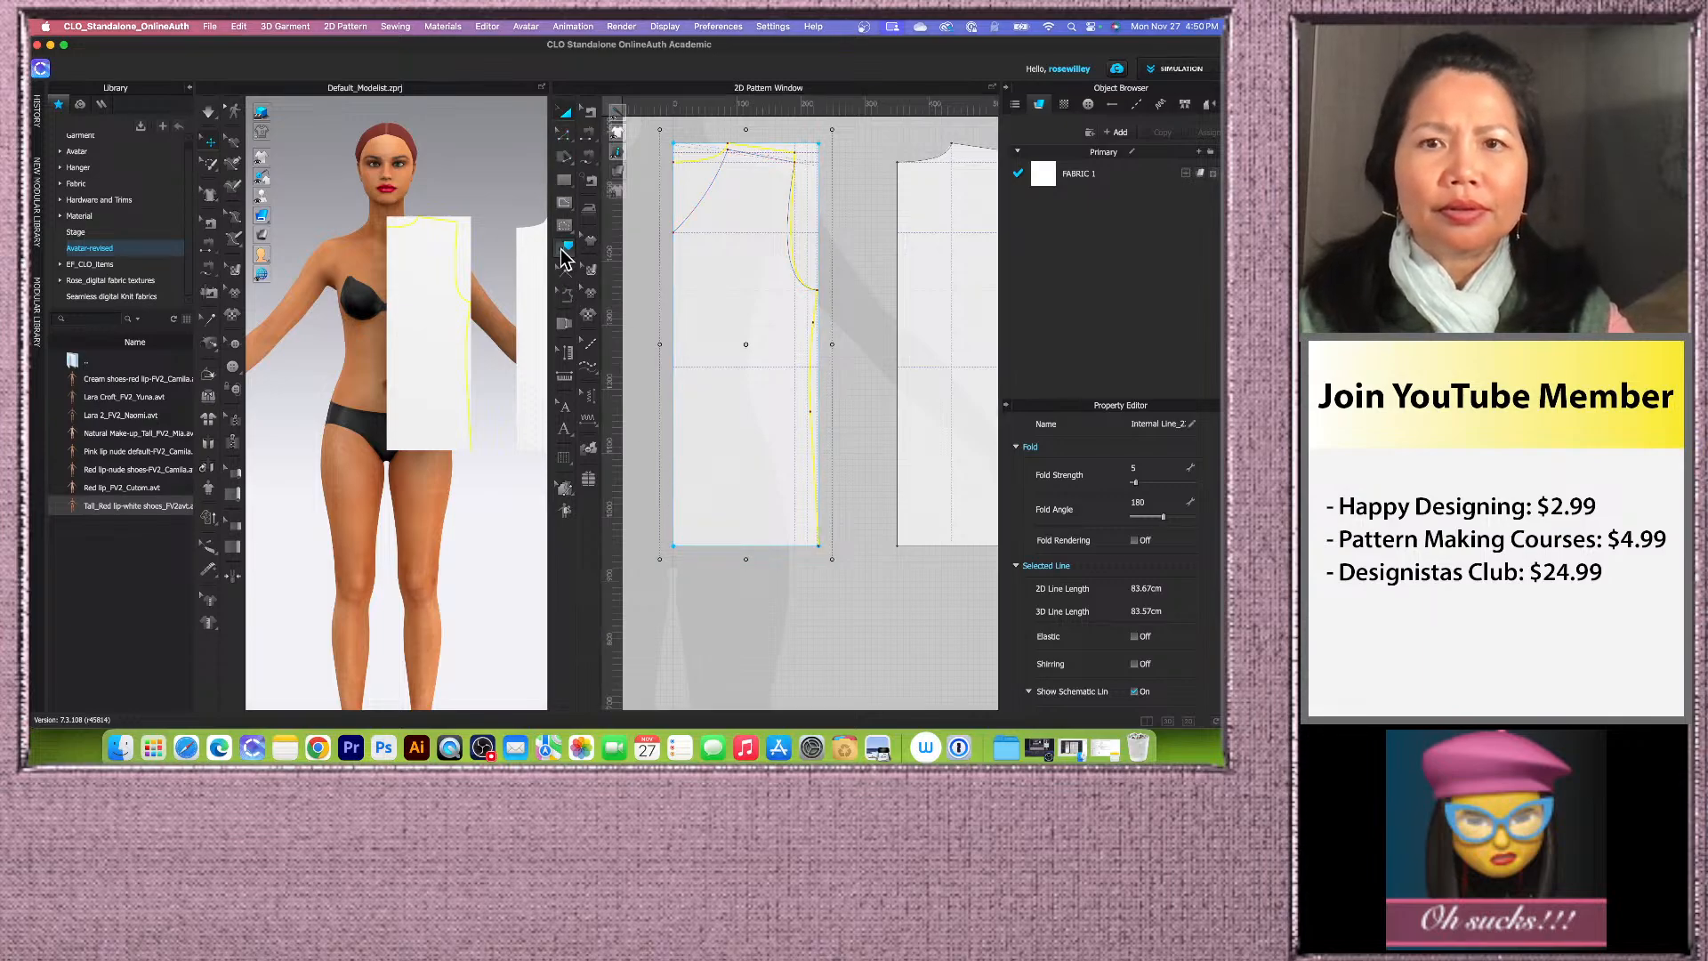
click(709, 553)
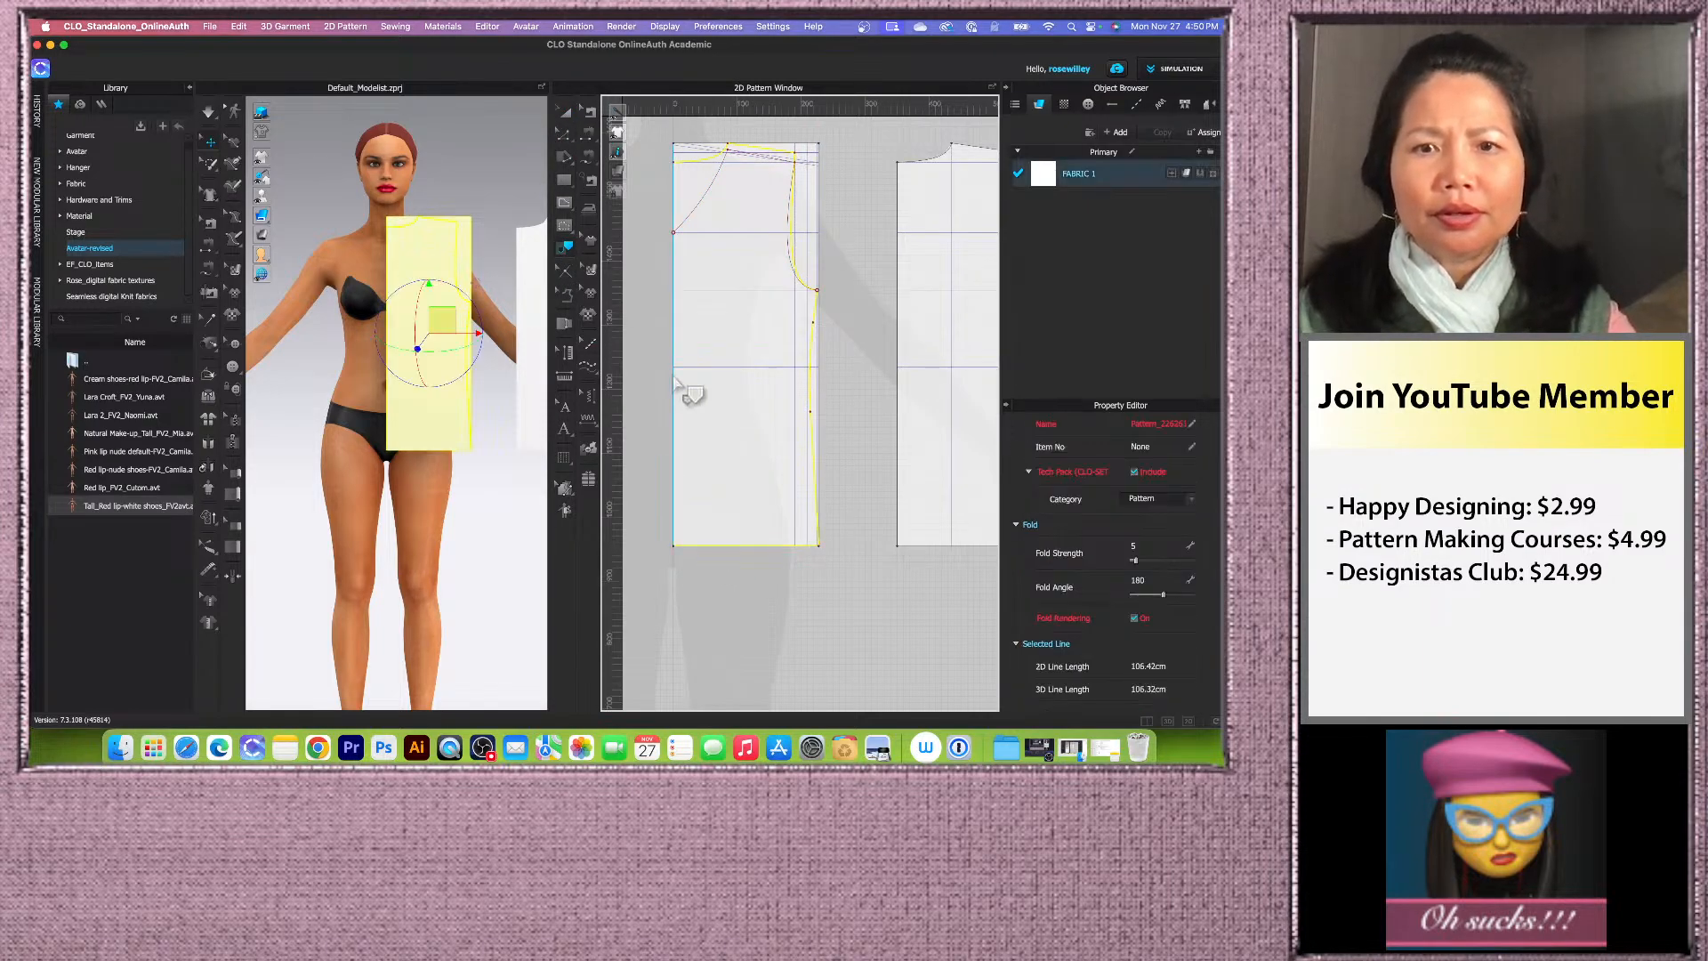
shift+click(674, 389)
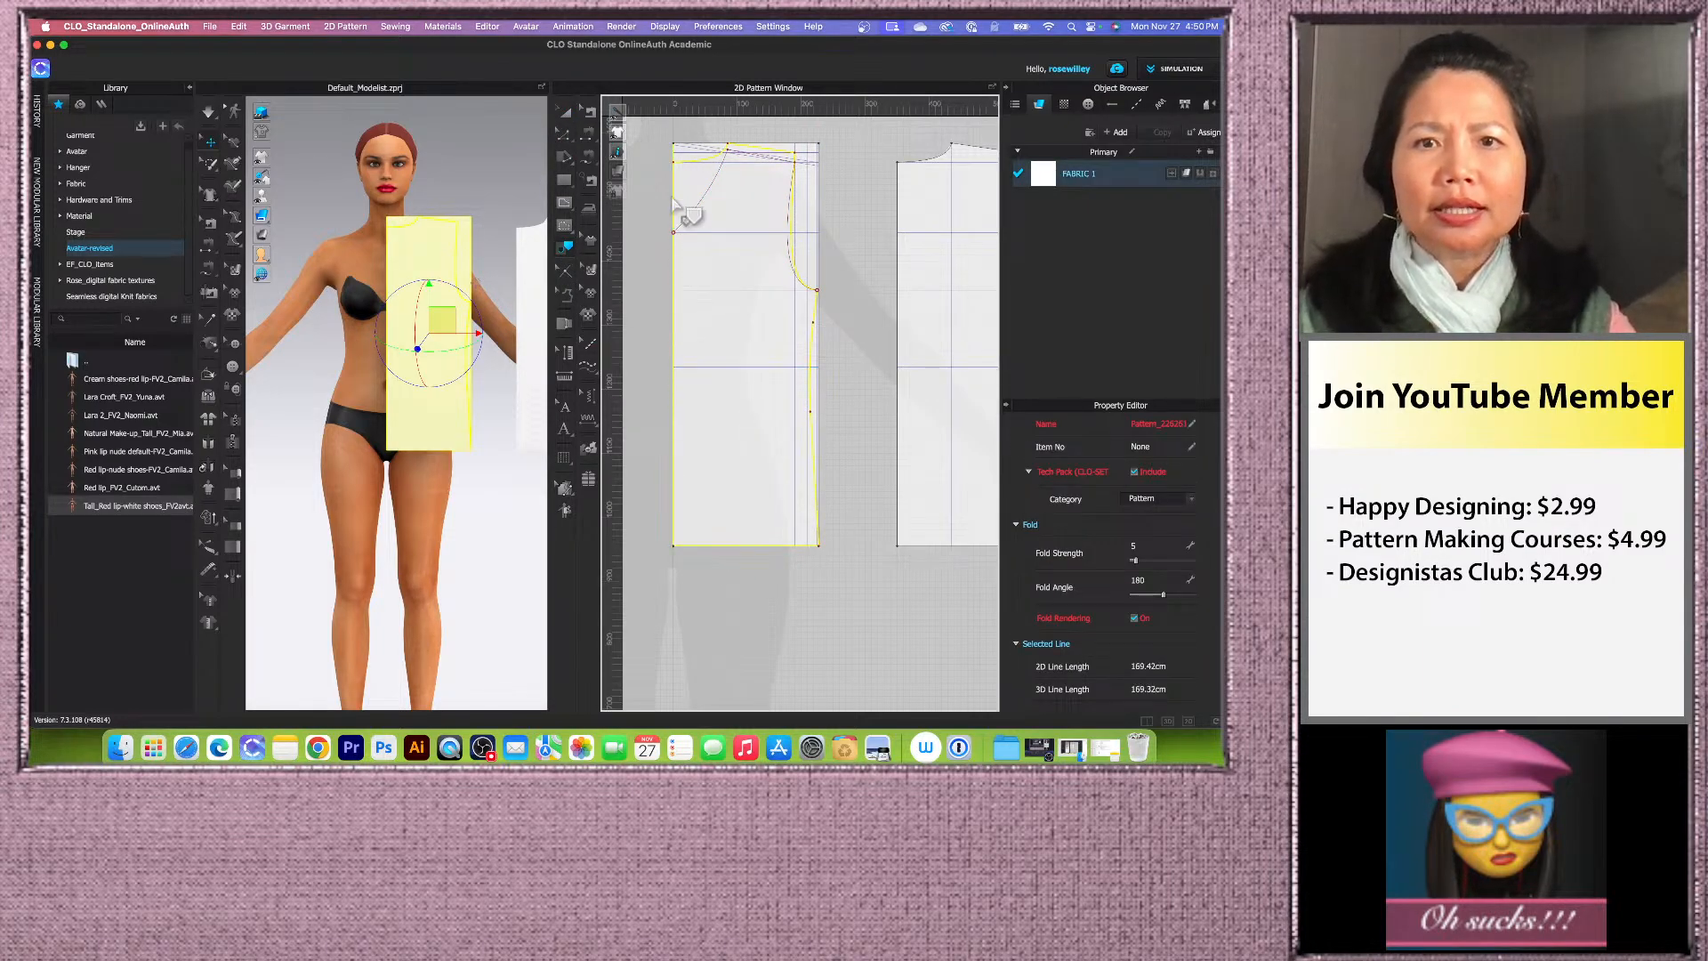
right_click(716, 160)
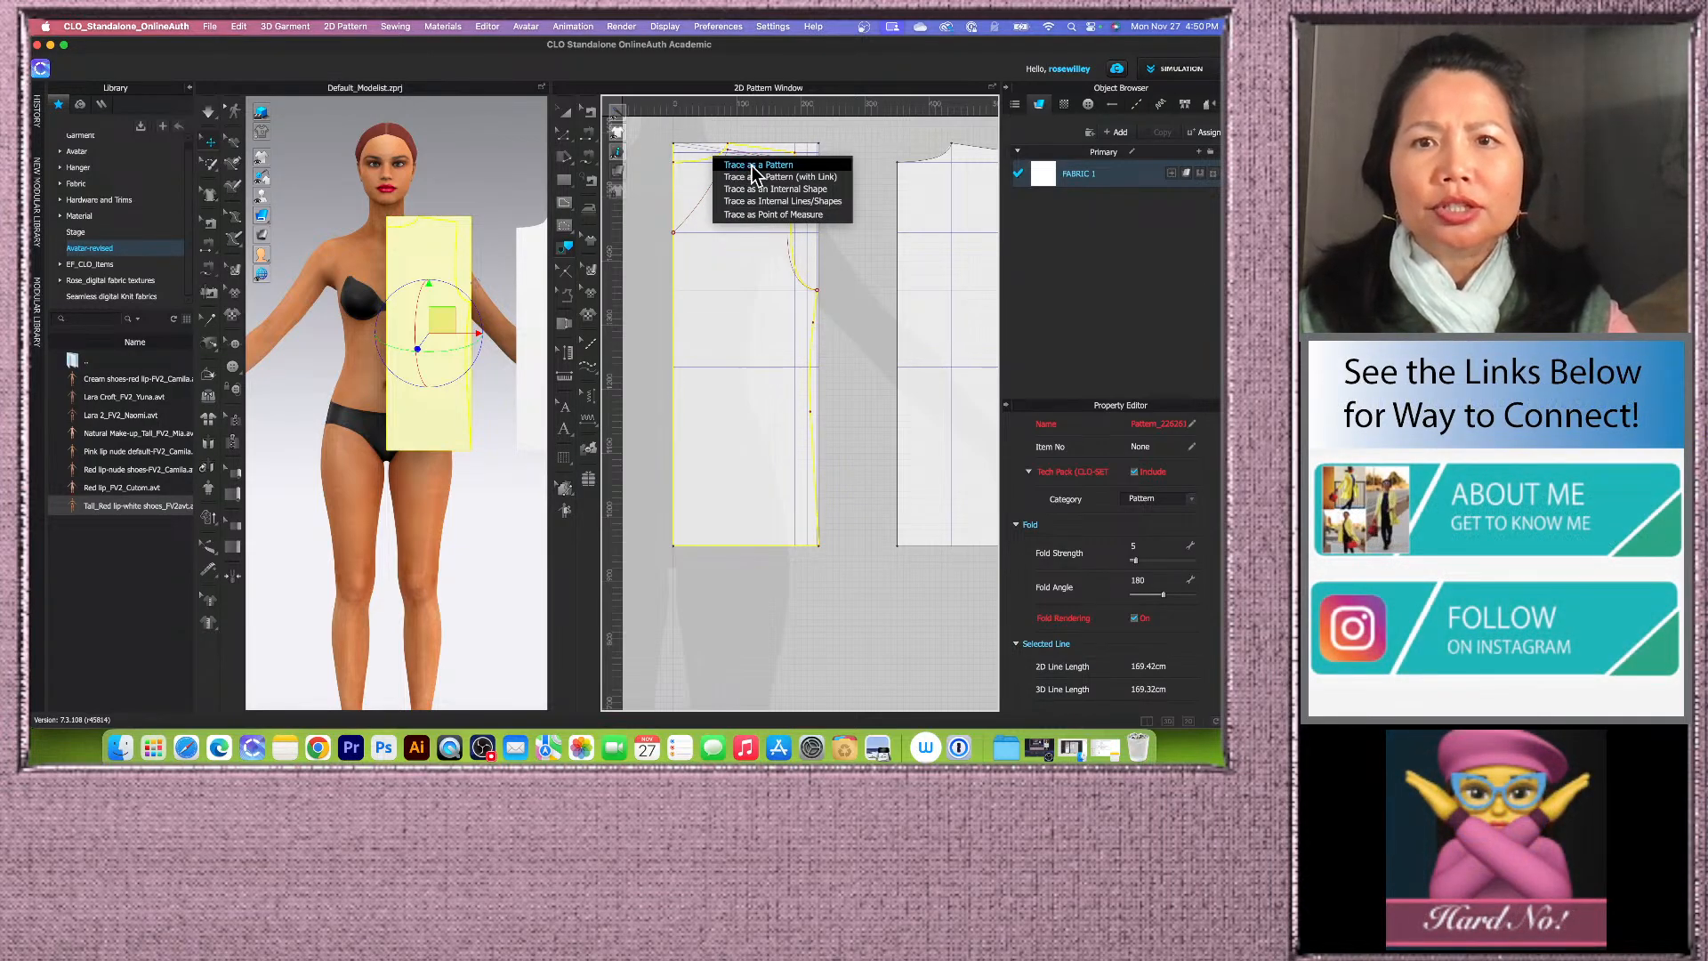
click(750, 166)
scroll(954, 280, down, 3)
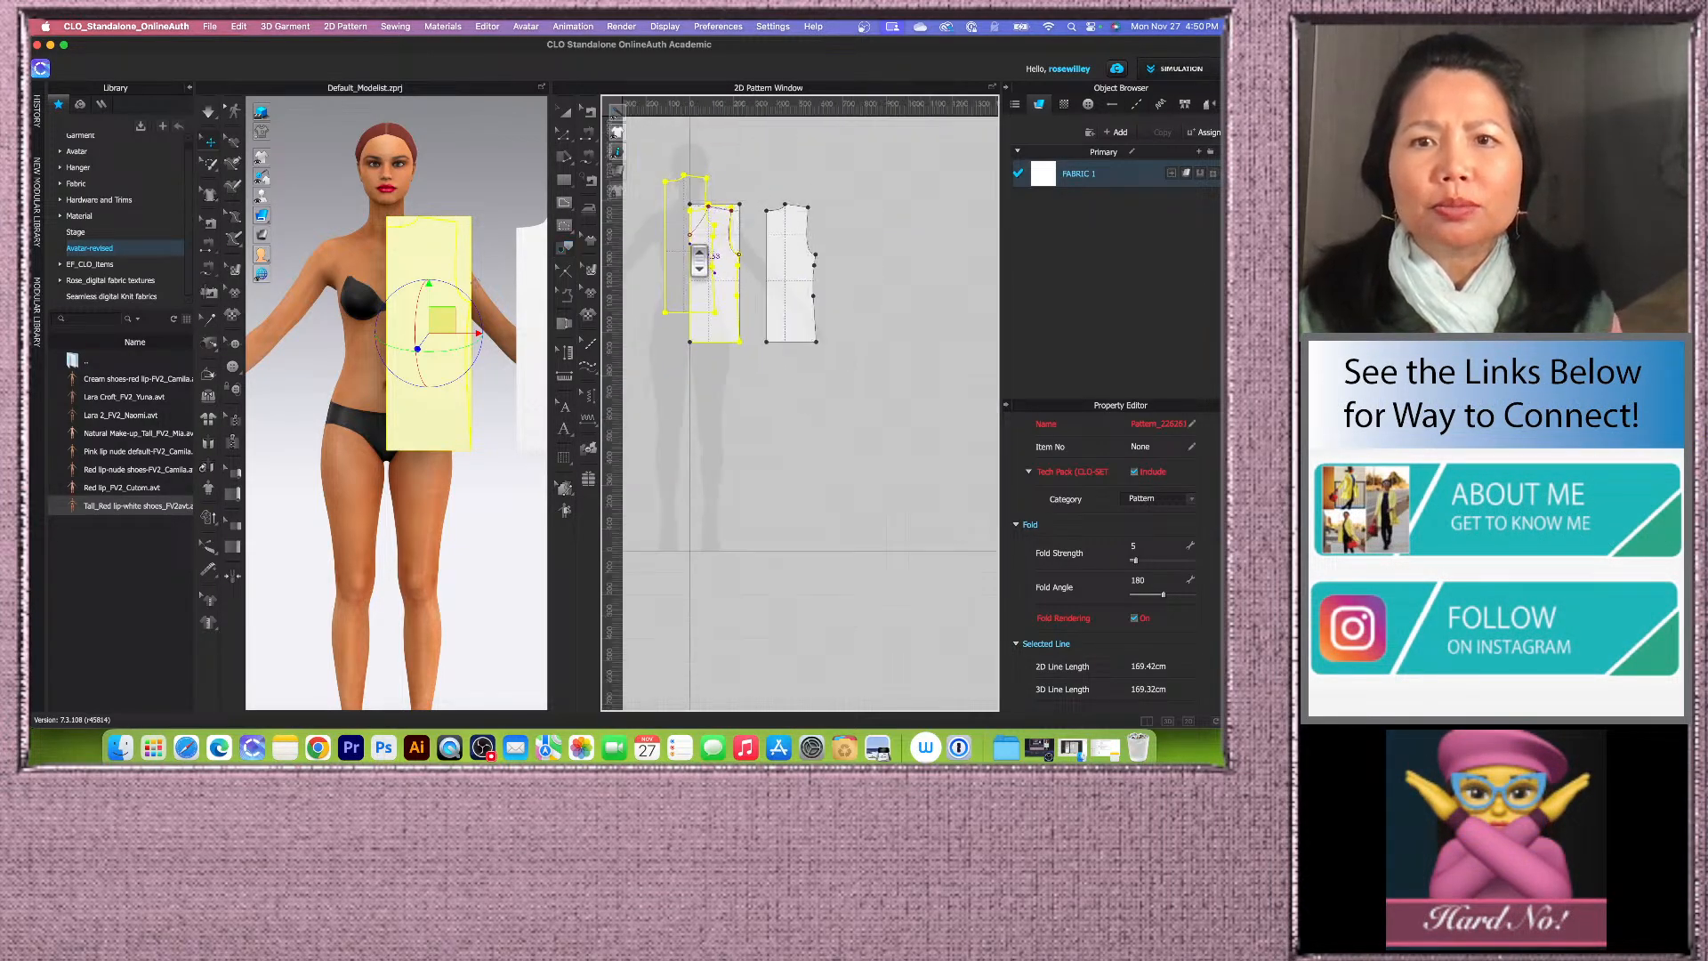
drag(954, 280, 869, 282)
click(974, 267)
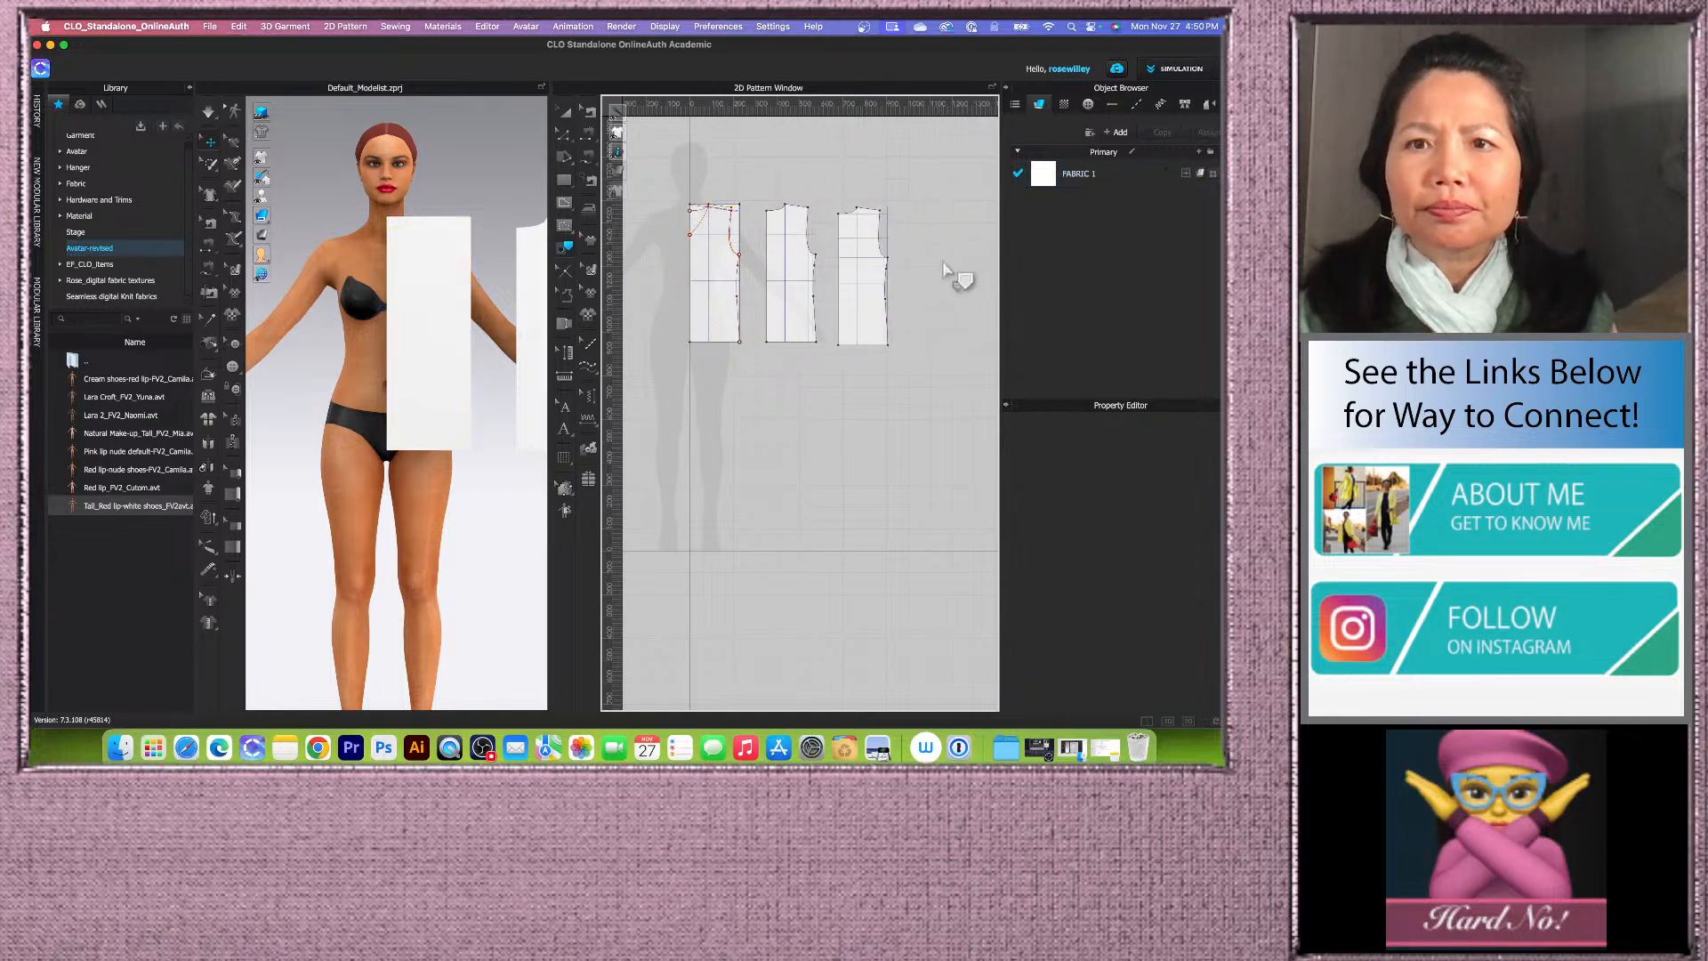
scroll(931, 278, up, 2)
click(564, 111)
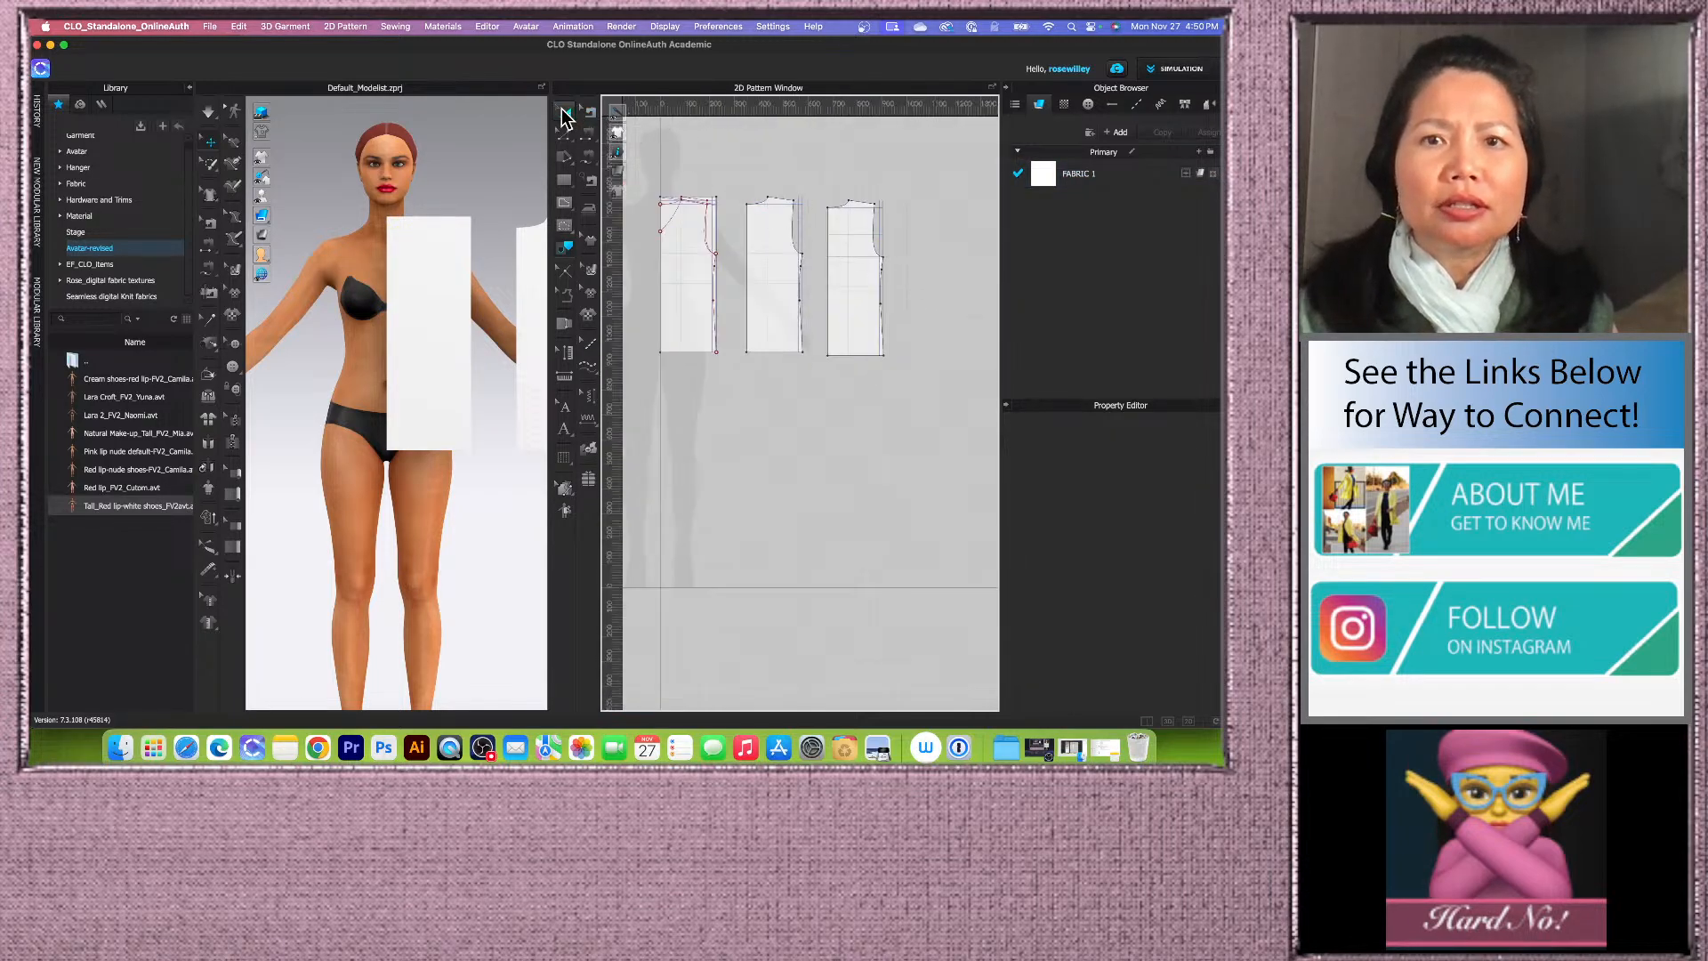
click(836, 294)
key(Delete)
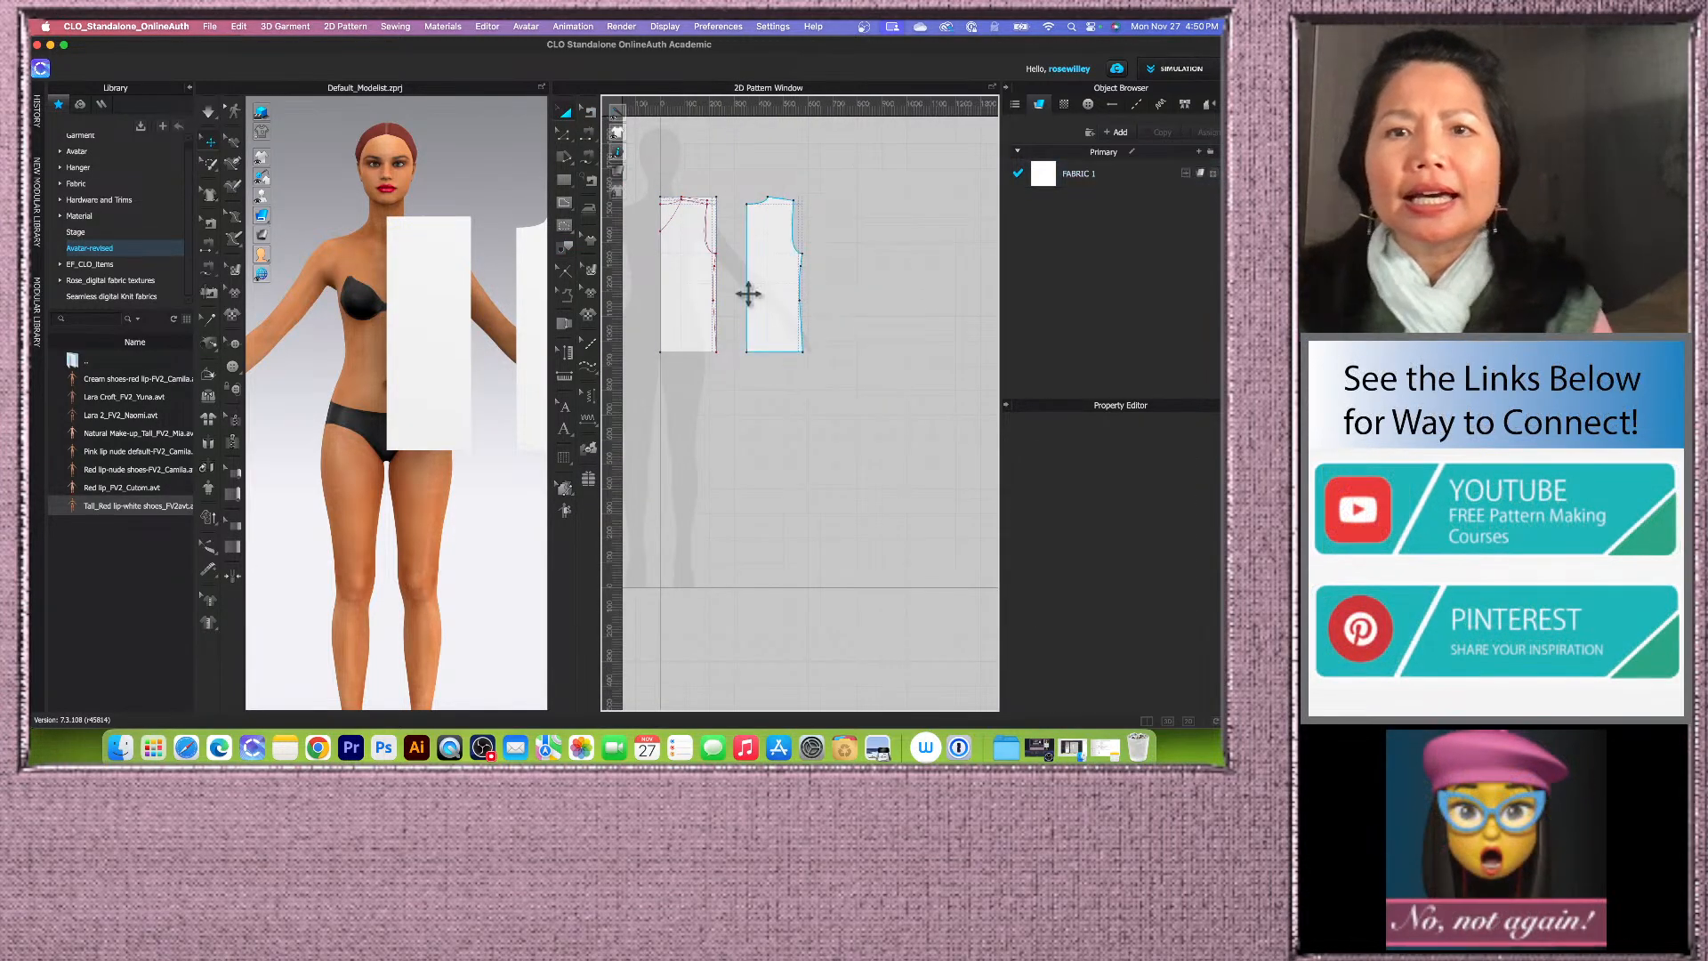
Step: Select the drafted block's remaining neckline, shoulder, armhole, centre and hem lines and trace them as another new pattern piece
scroll(689, 252, up, 5)
scroll(697, 250, down, 3)
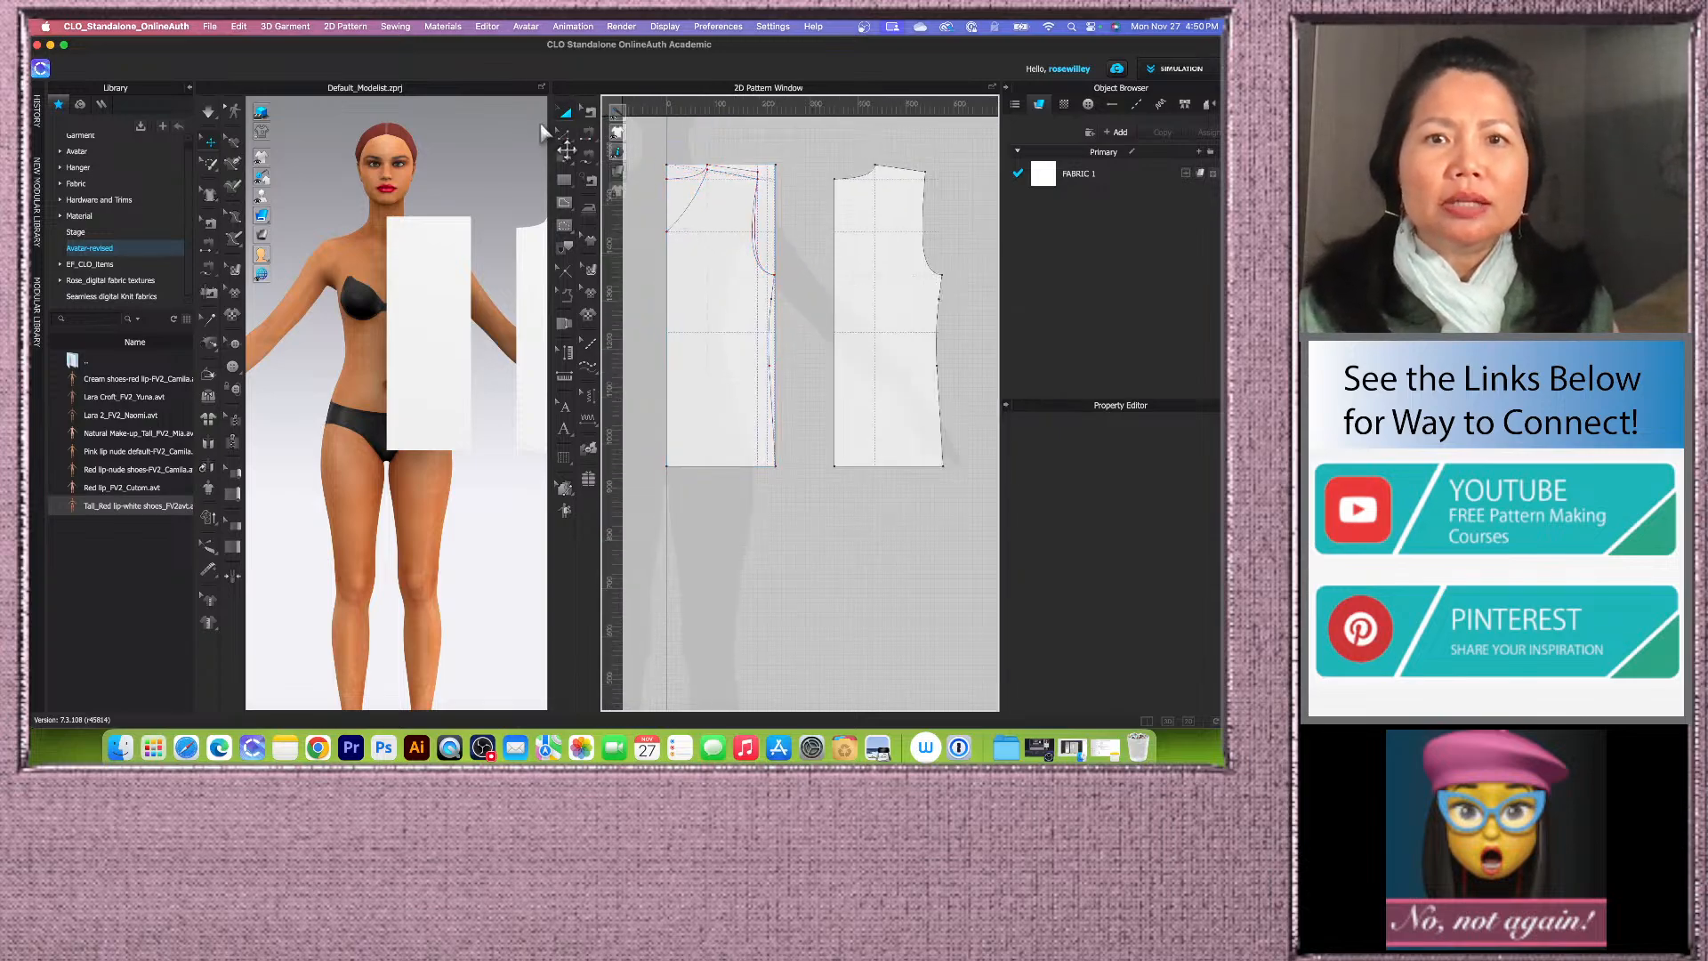
click(566, 113)
click(682, 209)
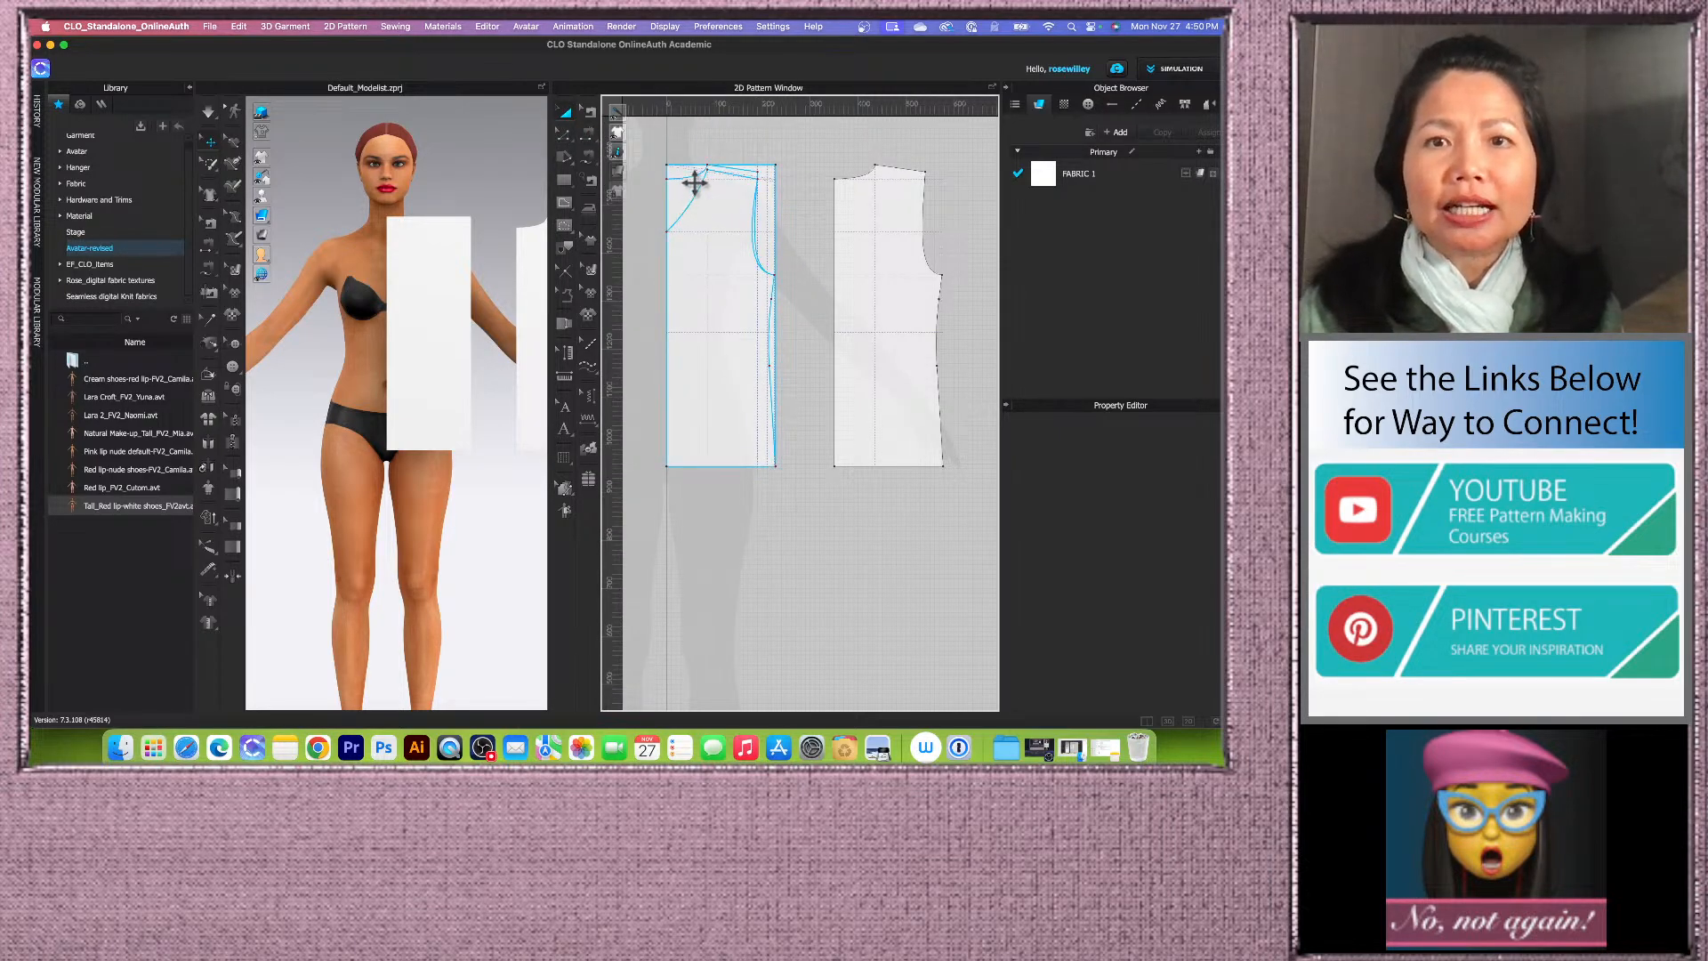
scroll(697, 180, up, 3)
click(698, 230)
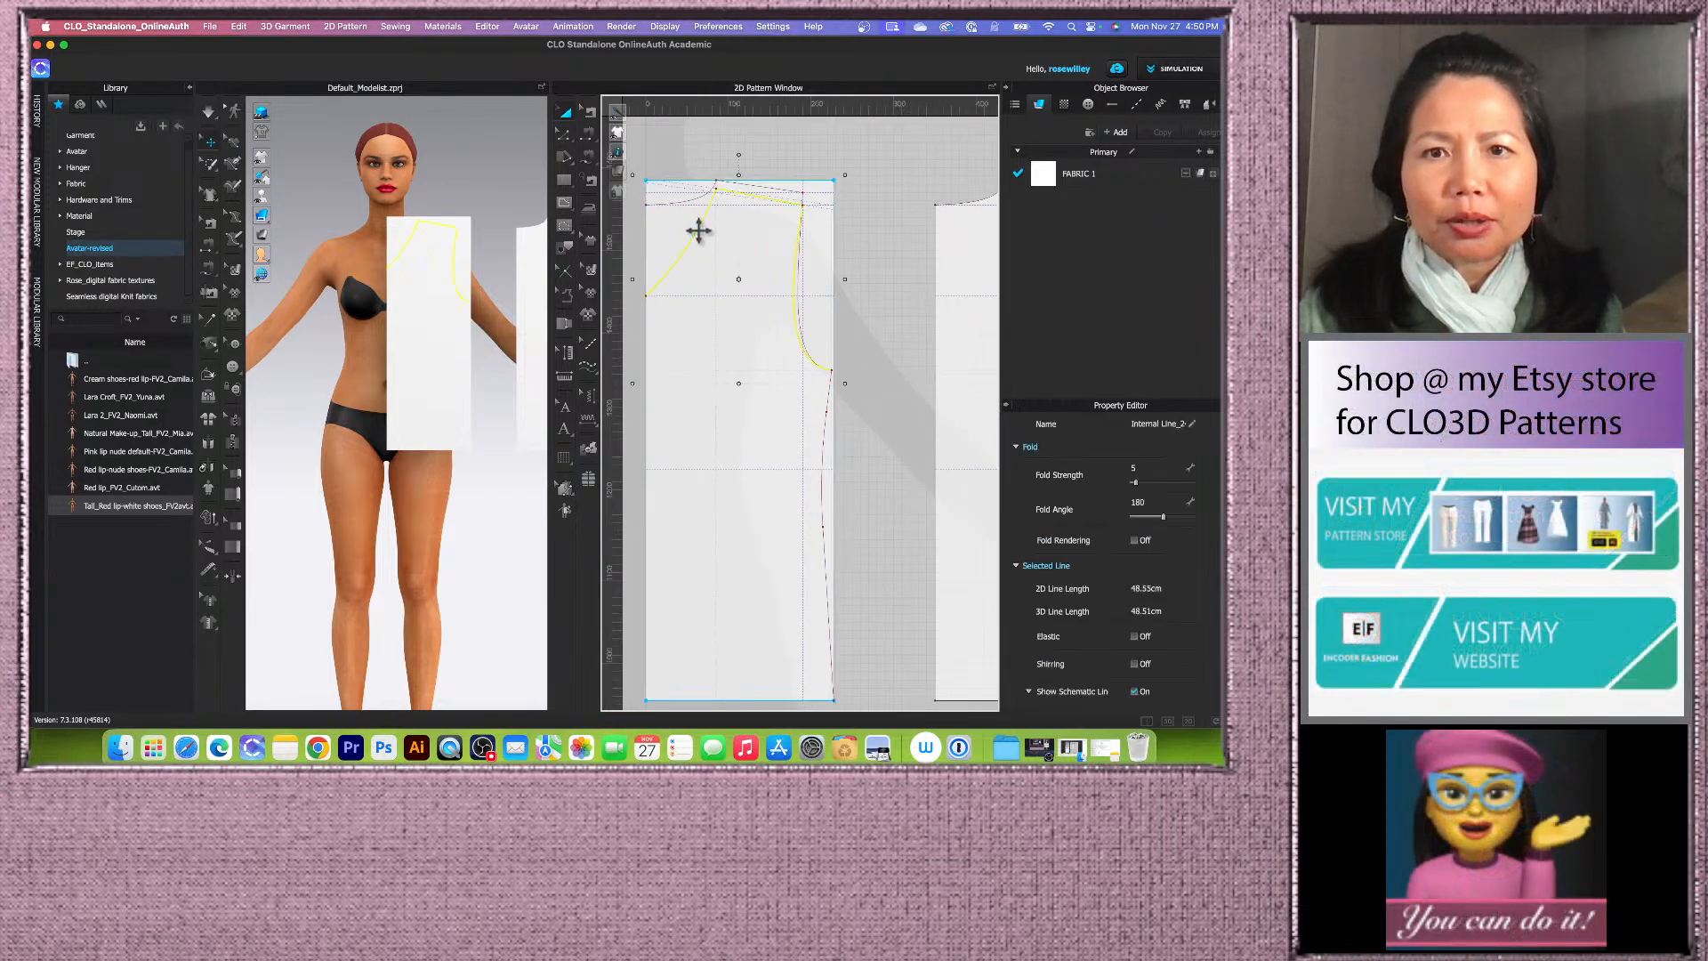
scroll(698, 239, down, 2)
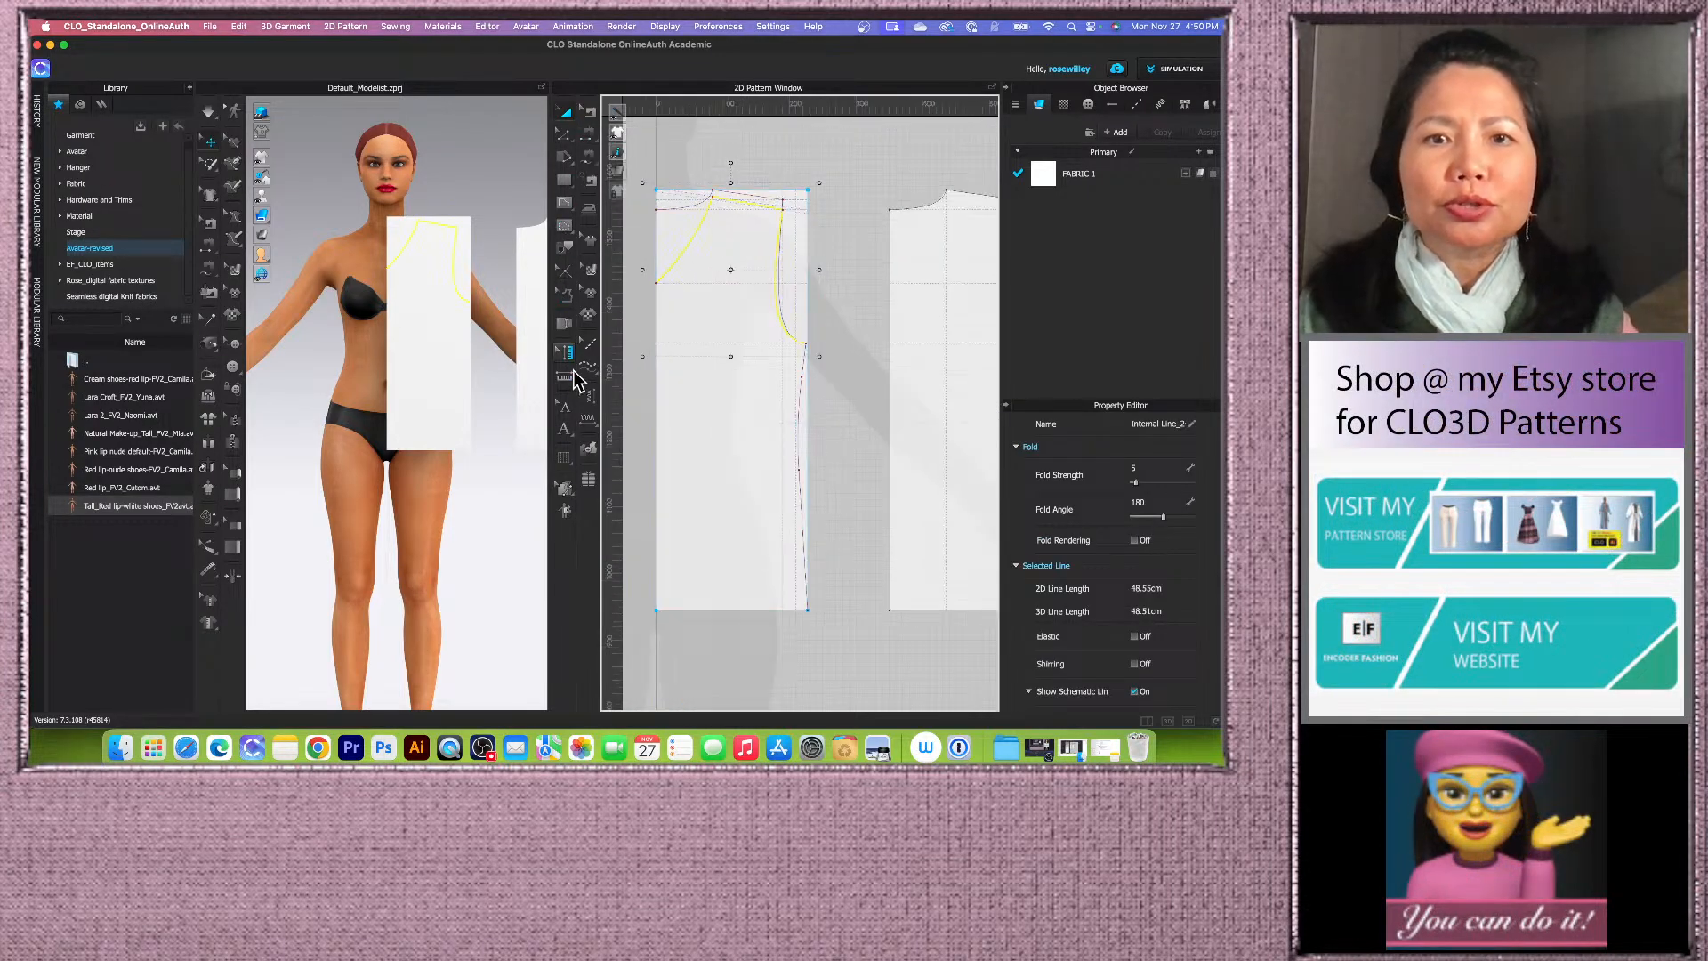
click(564, 249)
scroll(762, 401, up, 2)
scroll(762, 307, up, 3)
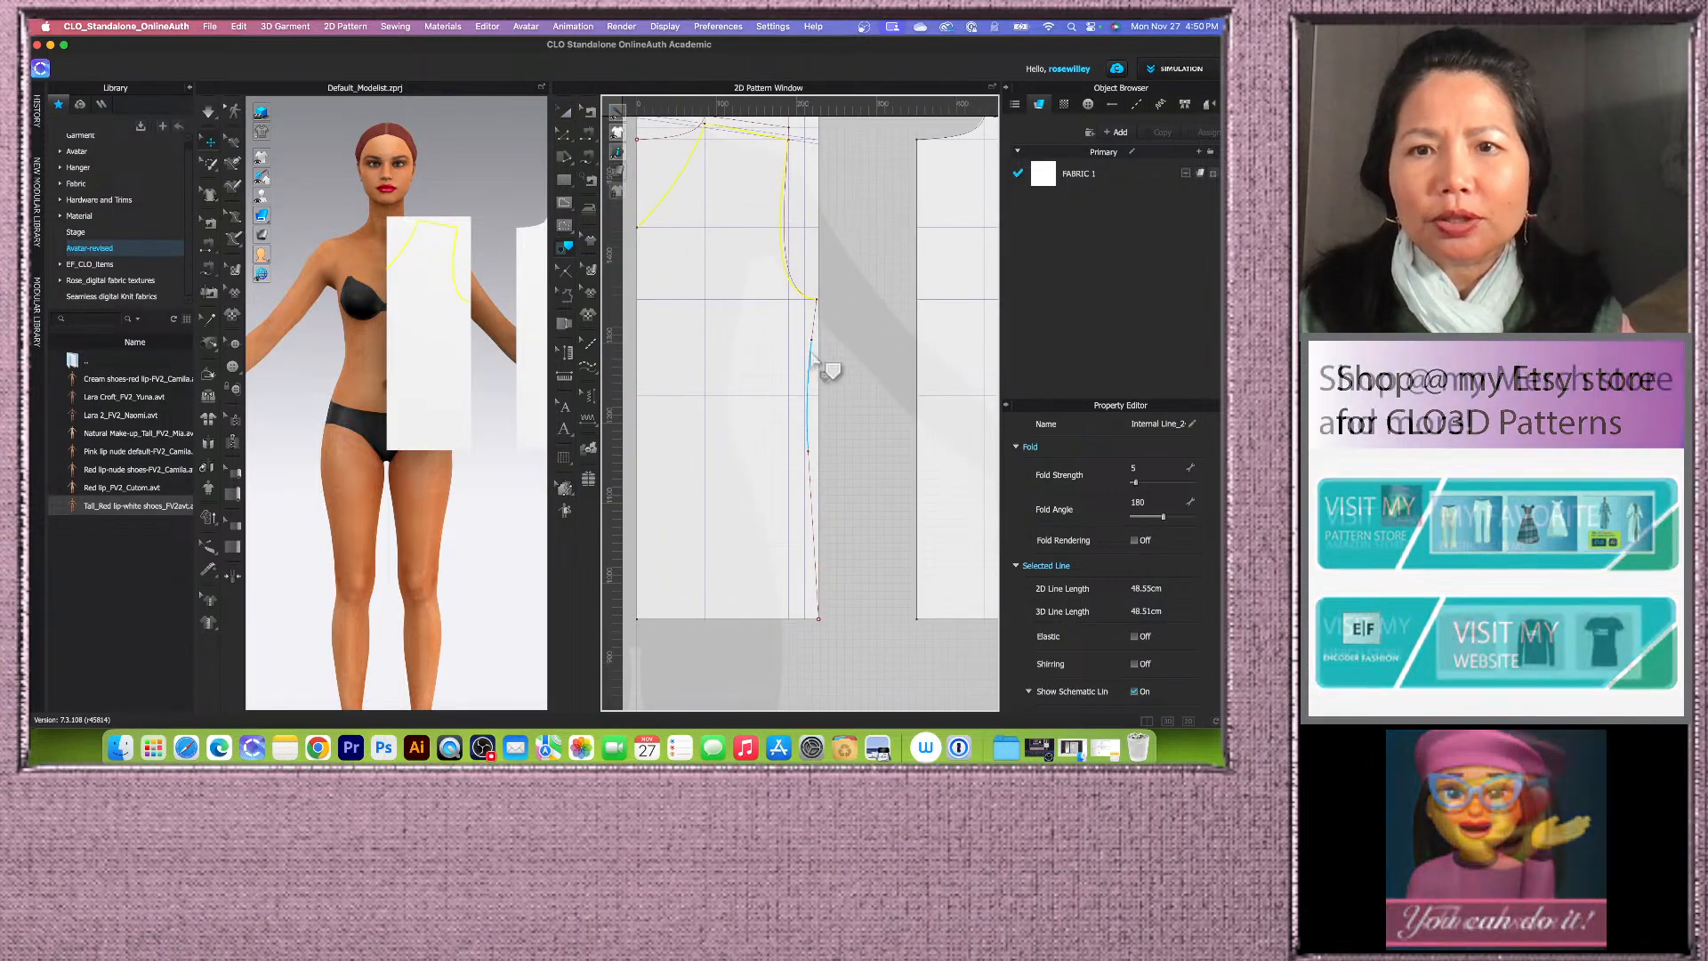
scroll(818, 331, down, 4)
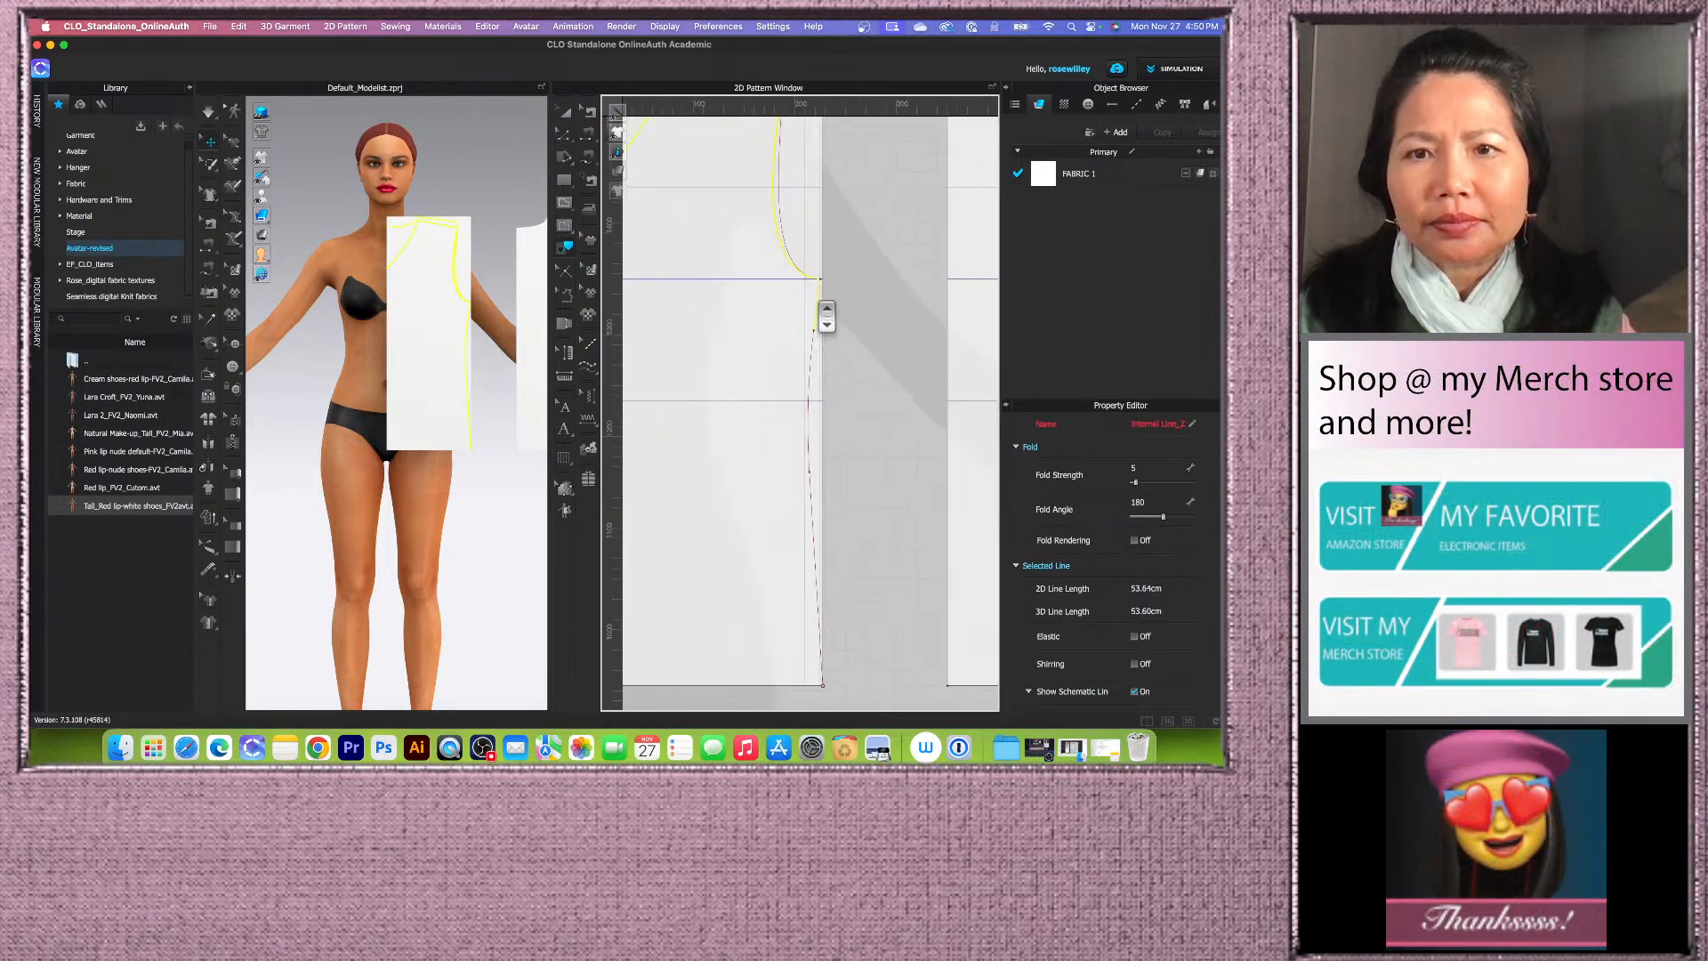
scroll(817, 360, up, 3)
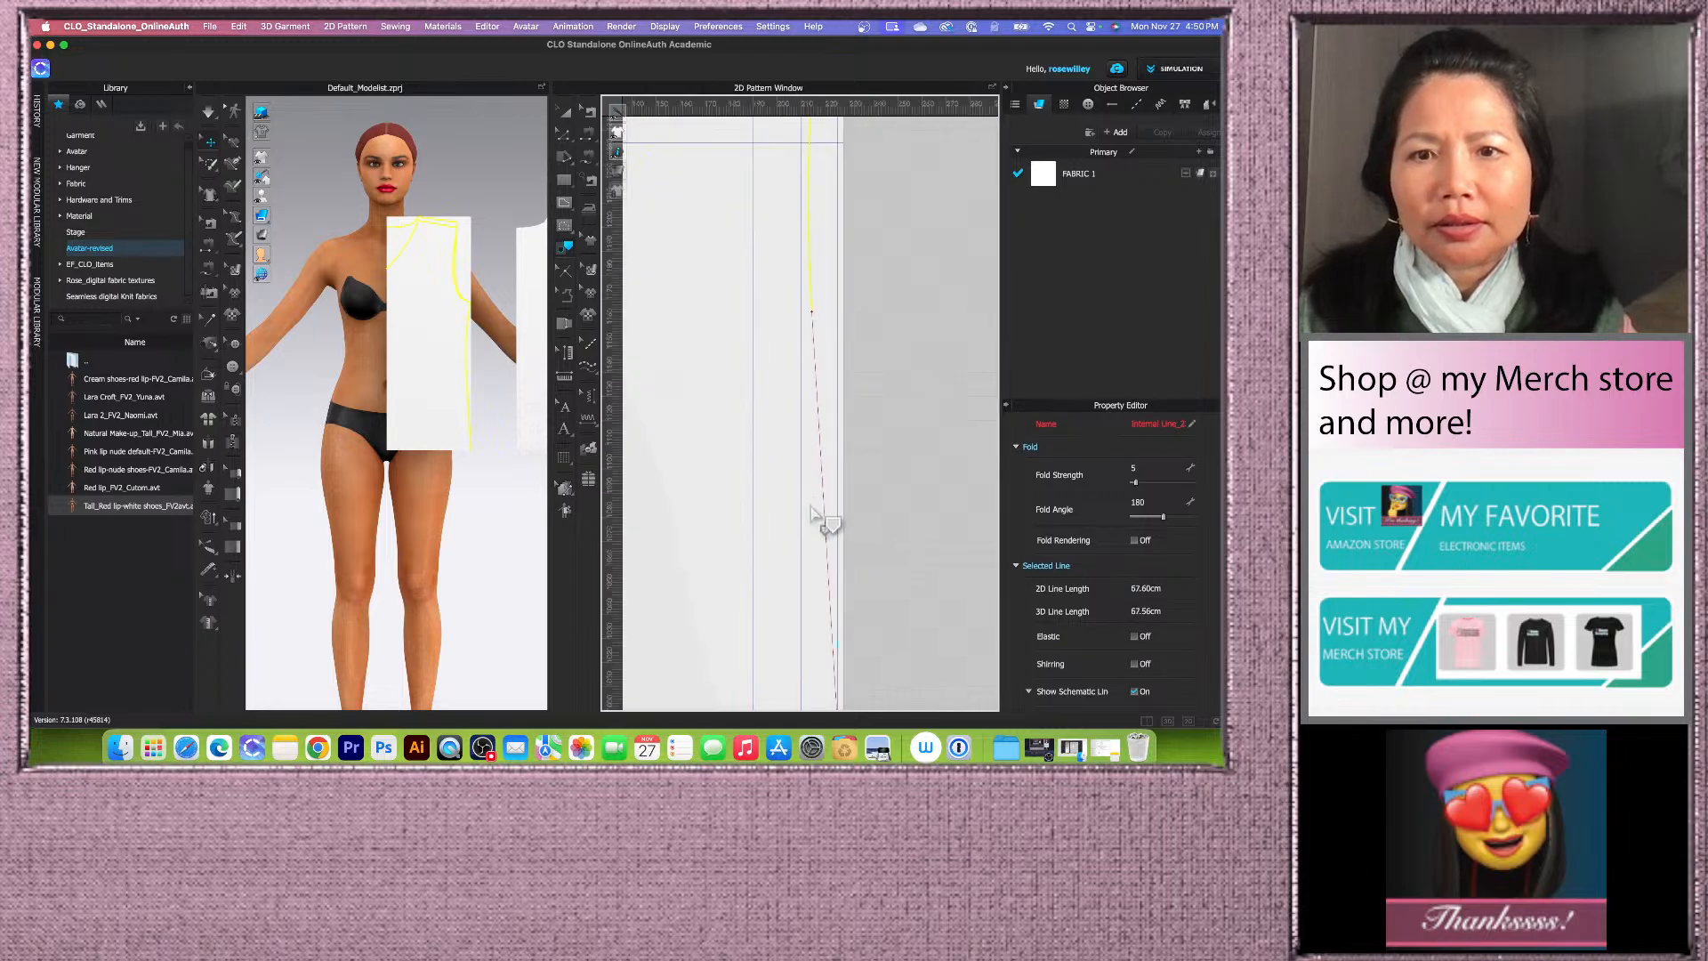
click(829, 458)
scroll(834, 409, down, 3)
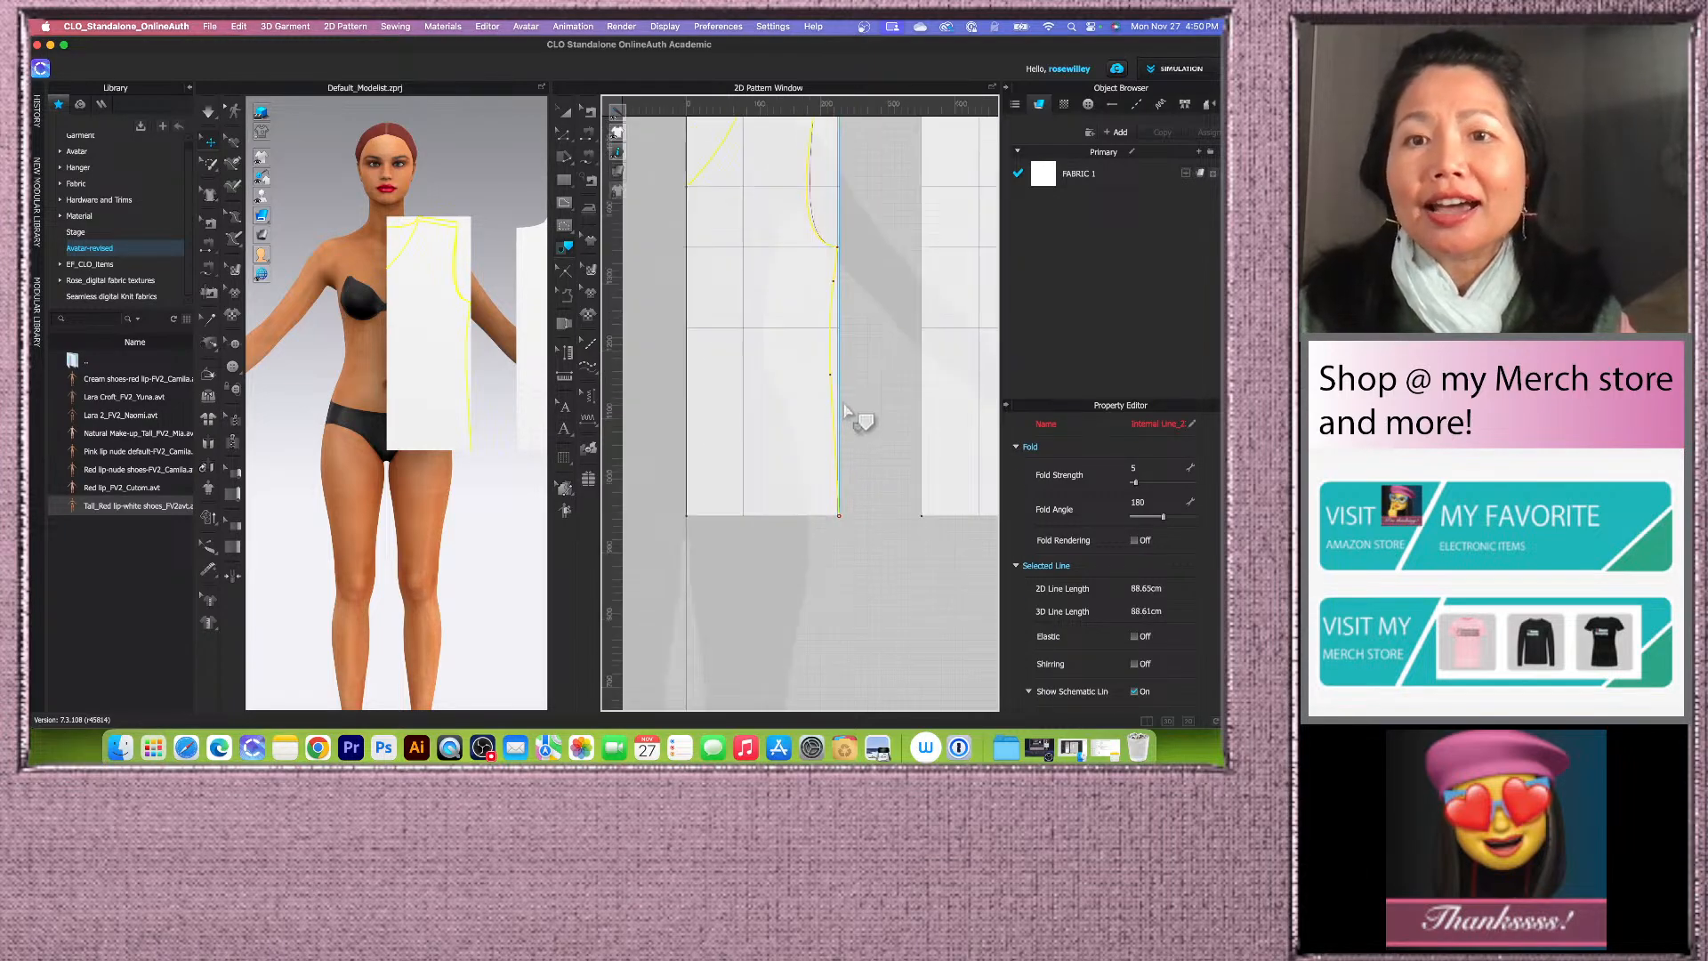
shift+click(816, 508)
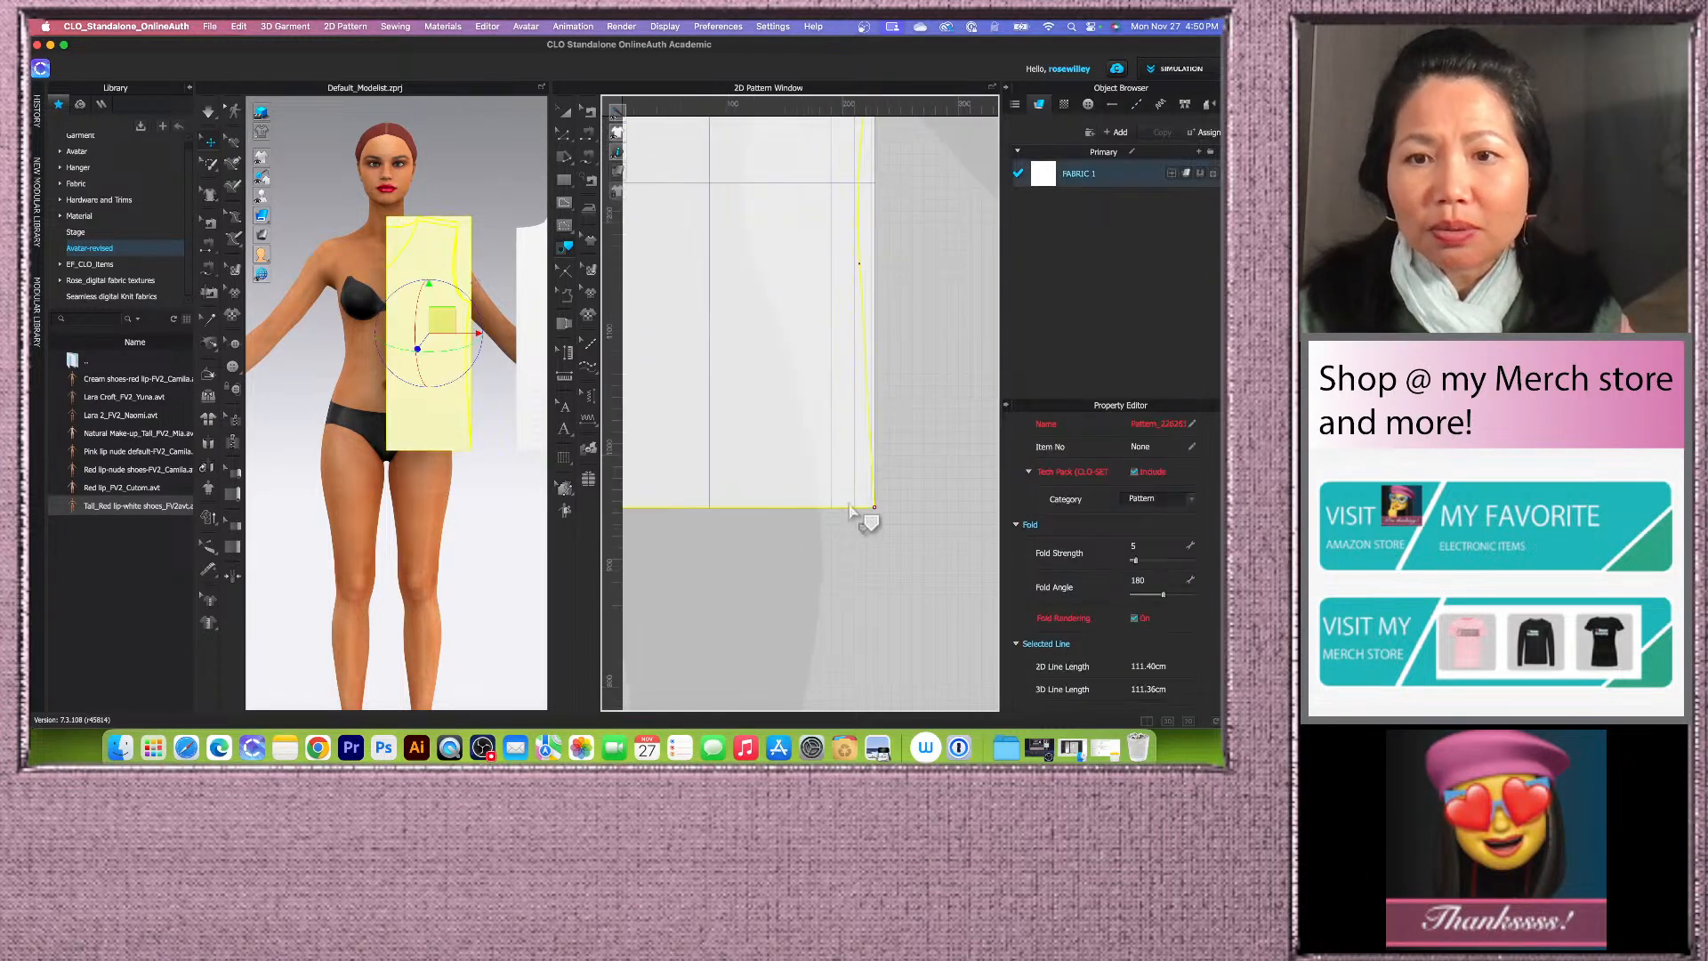
scroll(917, 500, down, 4)
scroll(807, 376, up, 4)
shift+click(766, 457)
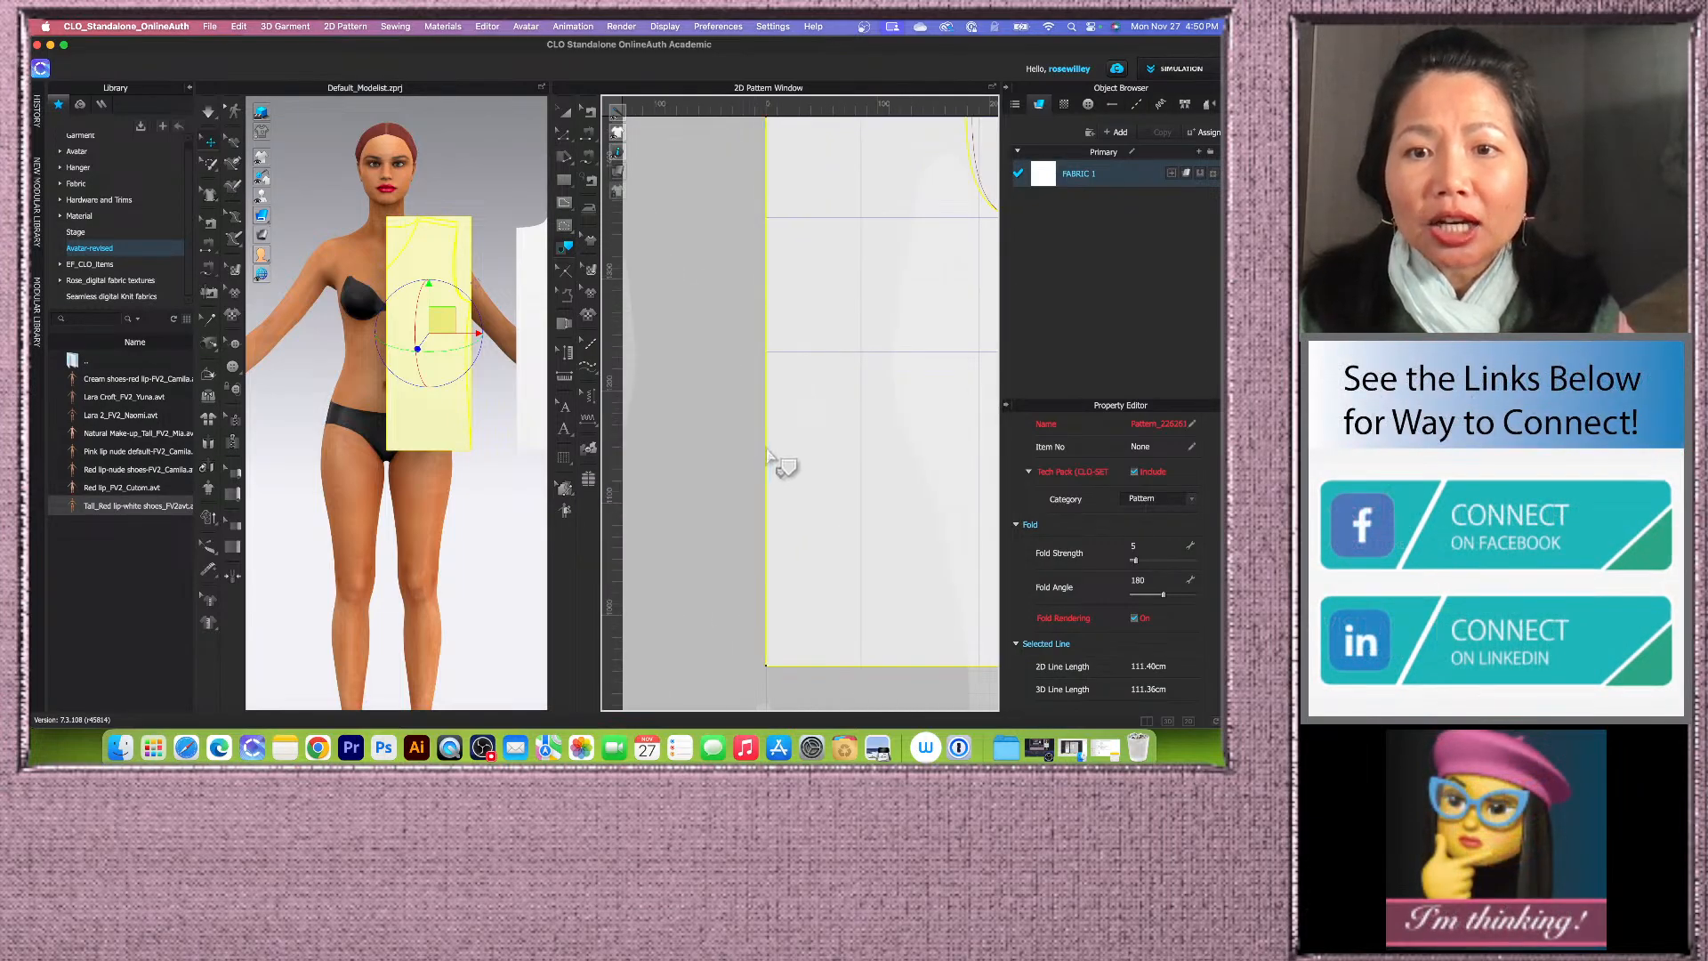
scroll(723, 476, down, 4)
scroll(729, 342, up, 4)
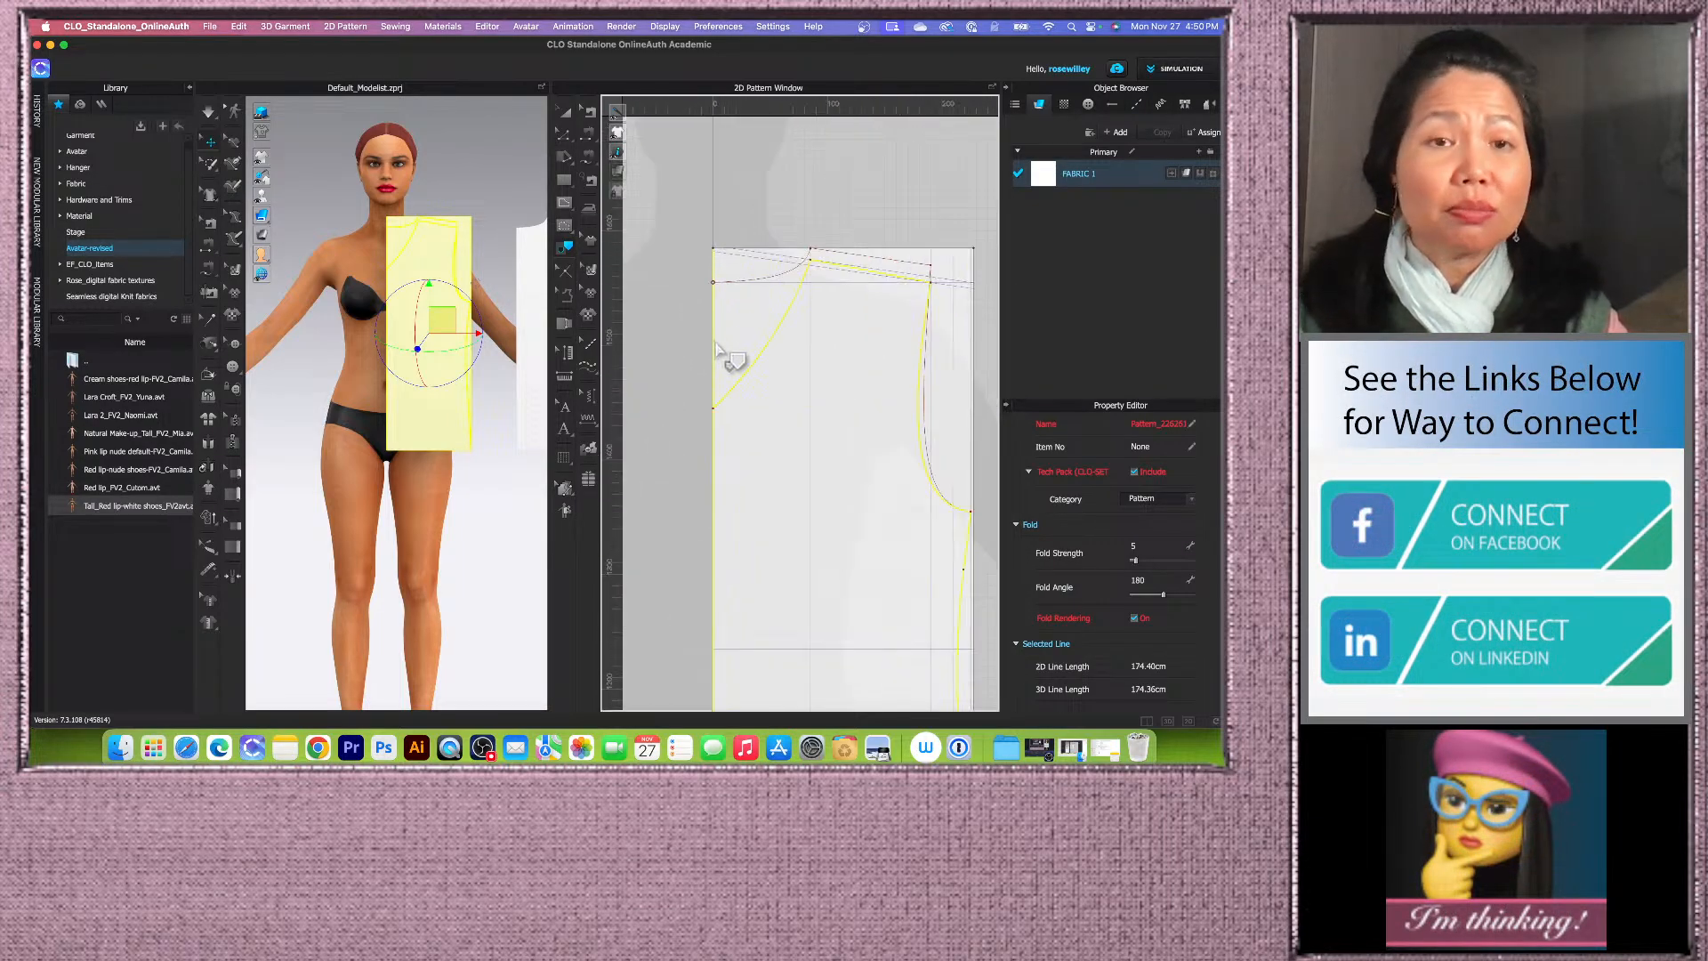
scroll(756, 356, down, 3)
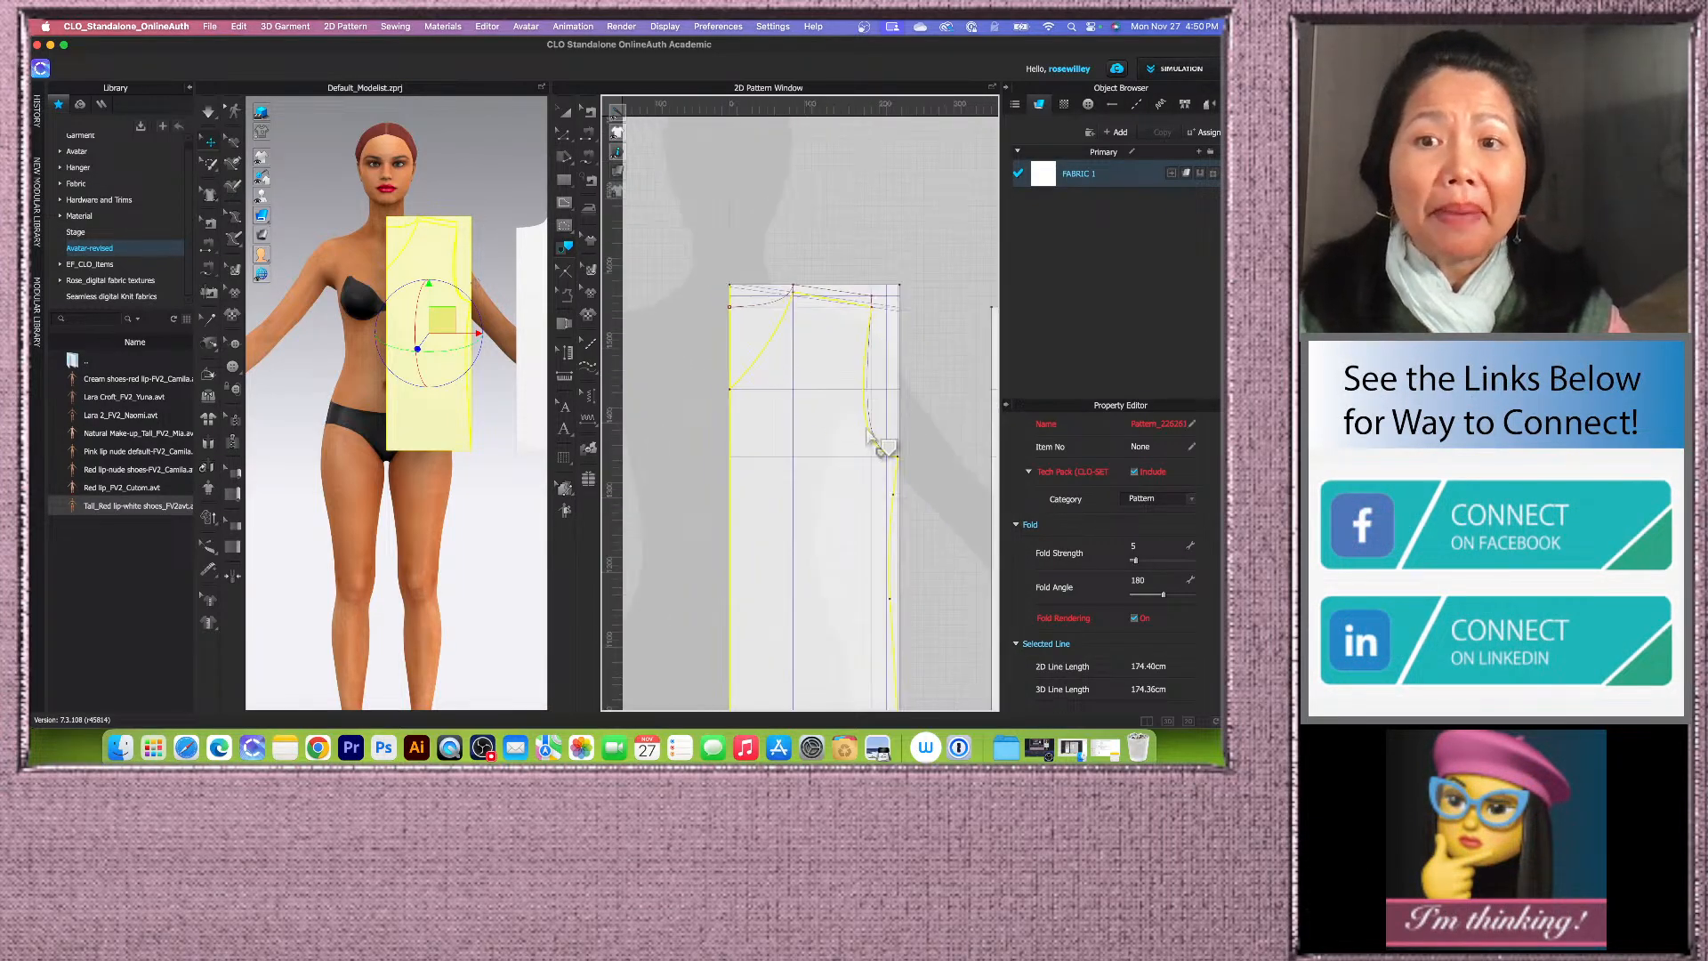
scroll(836, 405, up, 8)
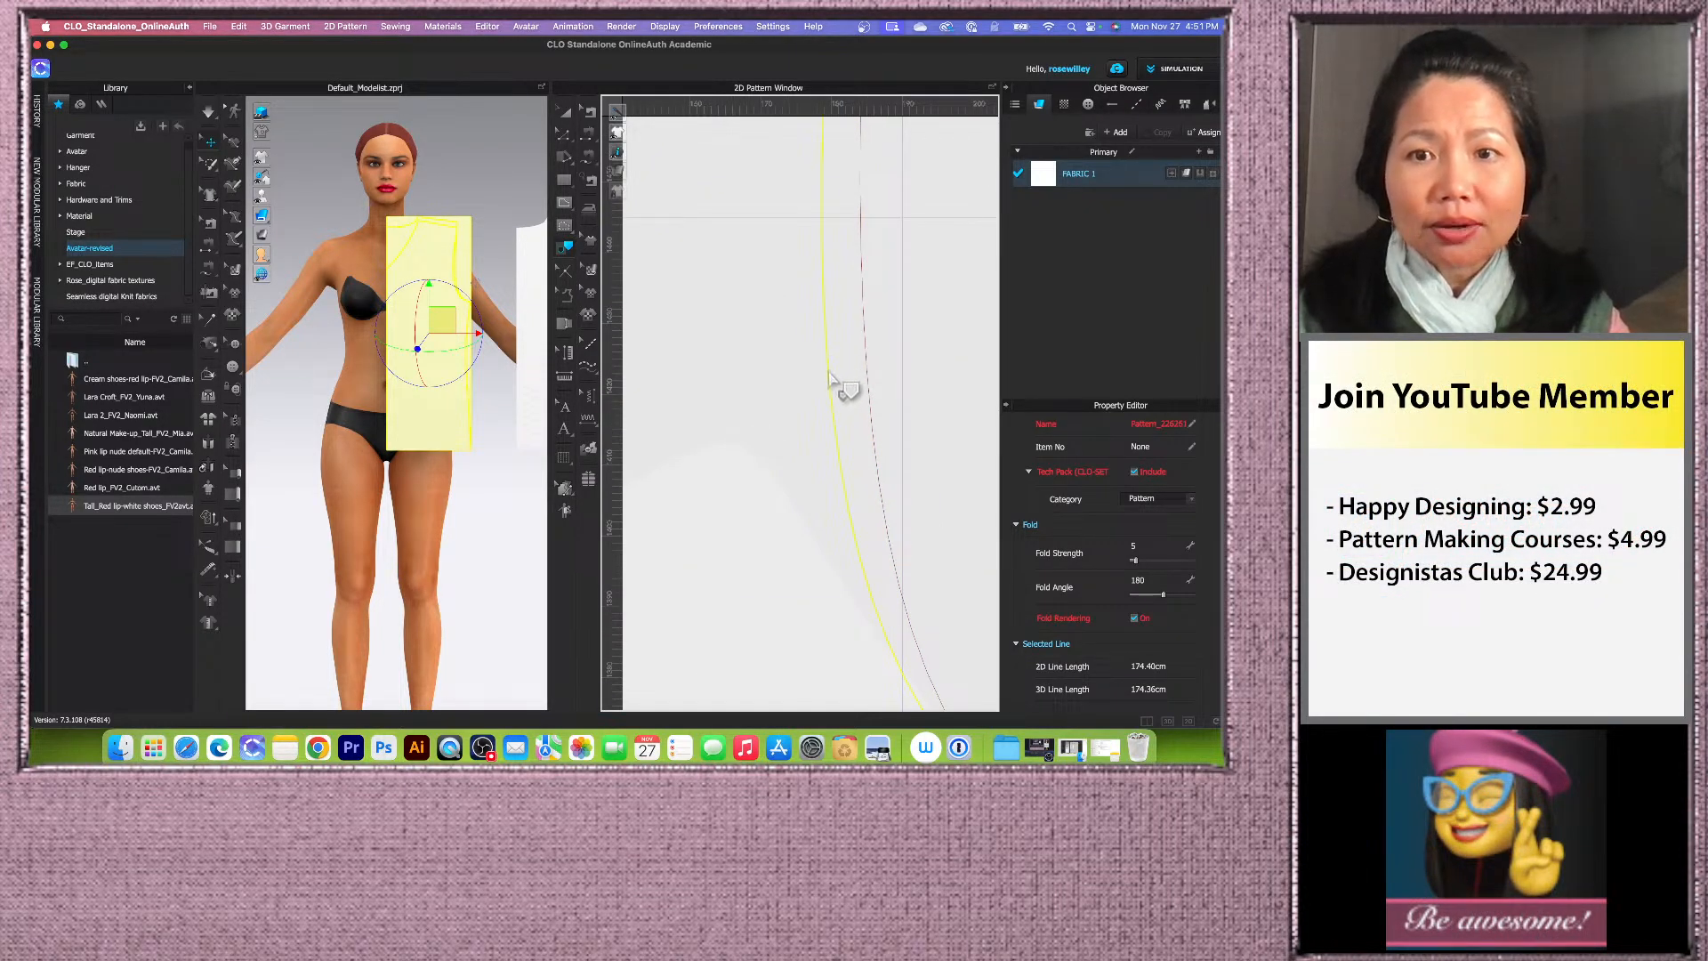
right_click(829, 372)
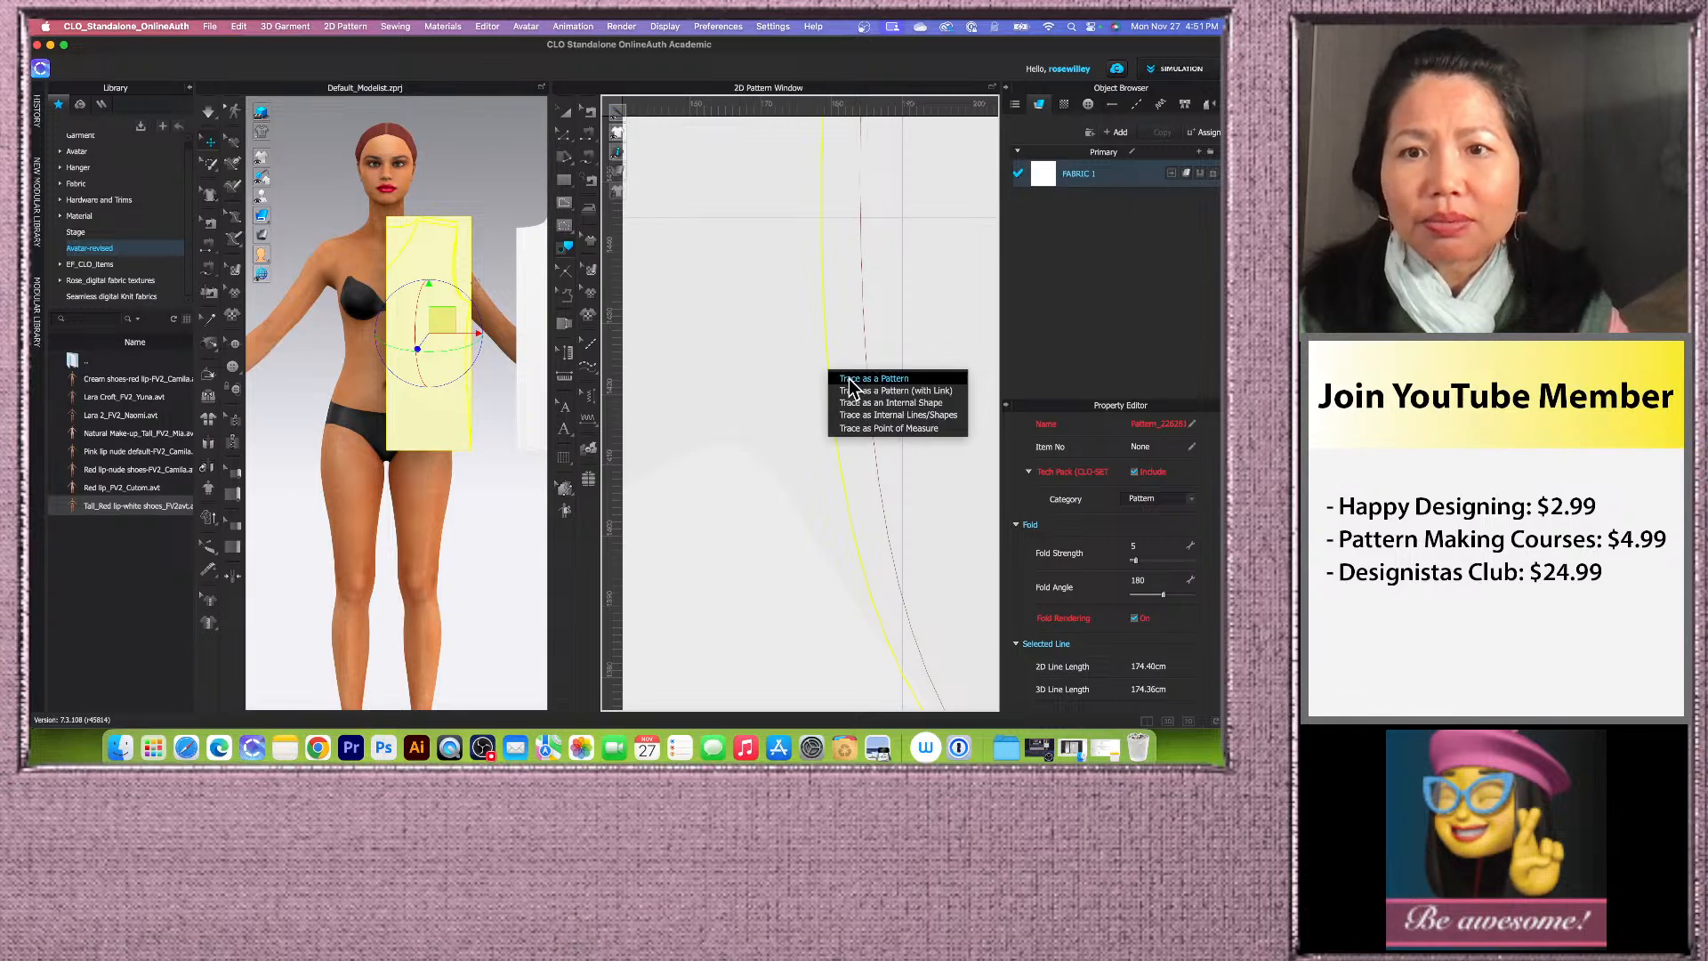
click(854, 379)
Step: Move the newly traced pattern piece further to the right of the other pieces
scroll(750, 392, down, 10)
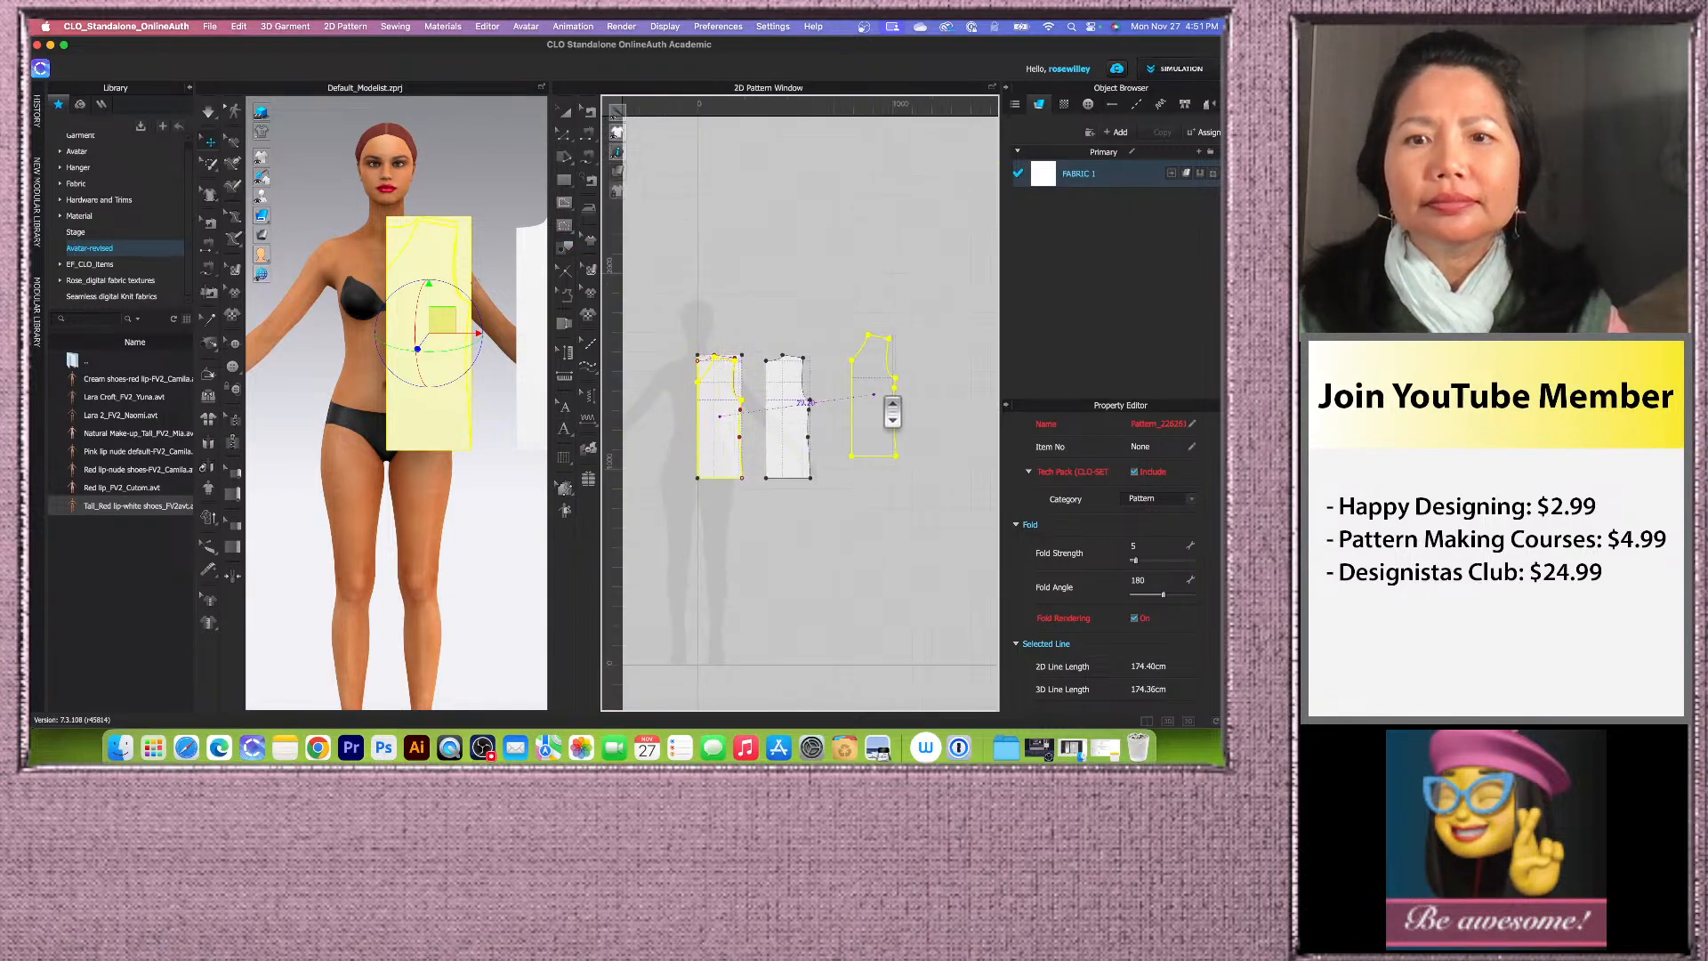
mouse_move(892, 412)
mouse_down()
mouse_move(892, 429)
mouse_move(921, 431)
mouse_up()
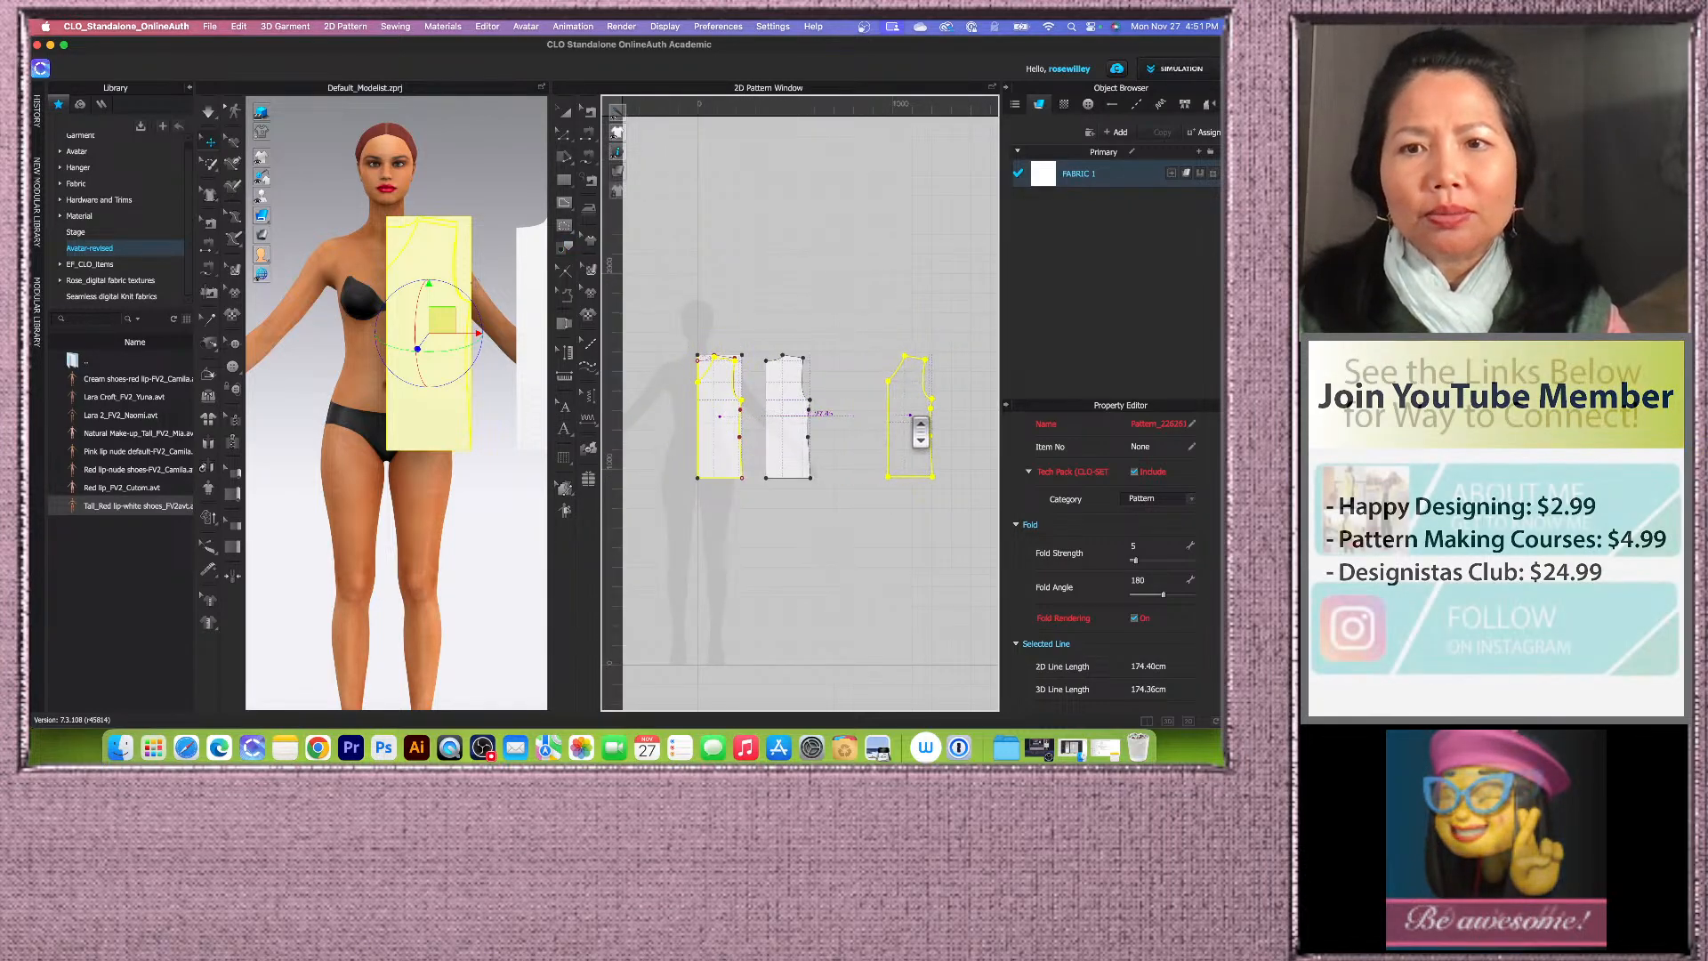
scroll(916, 432, down, 2)
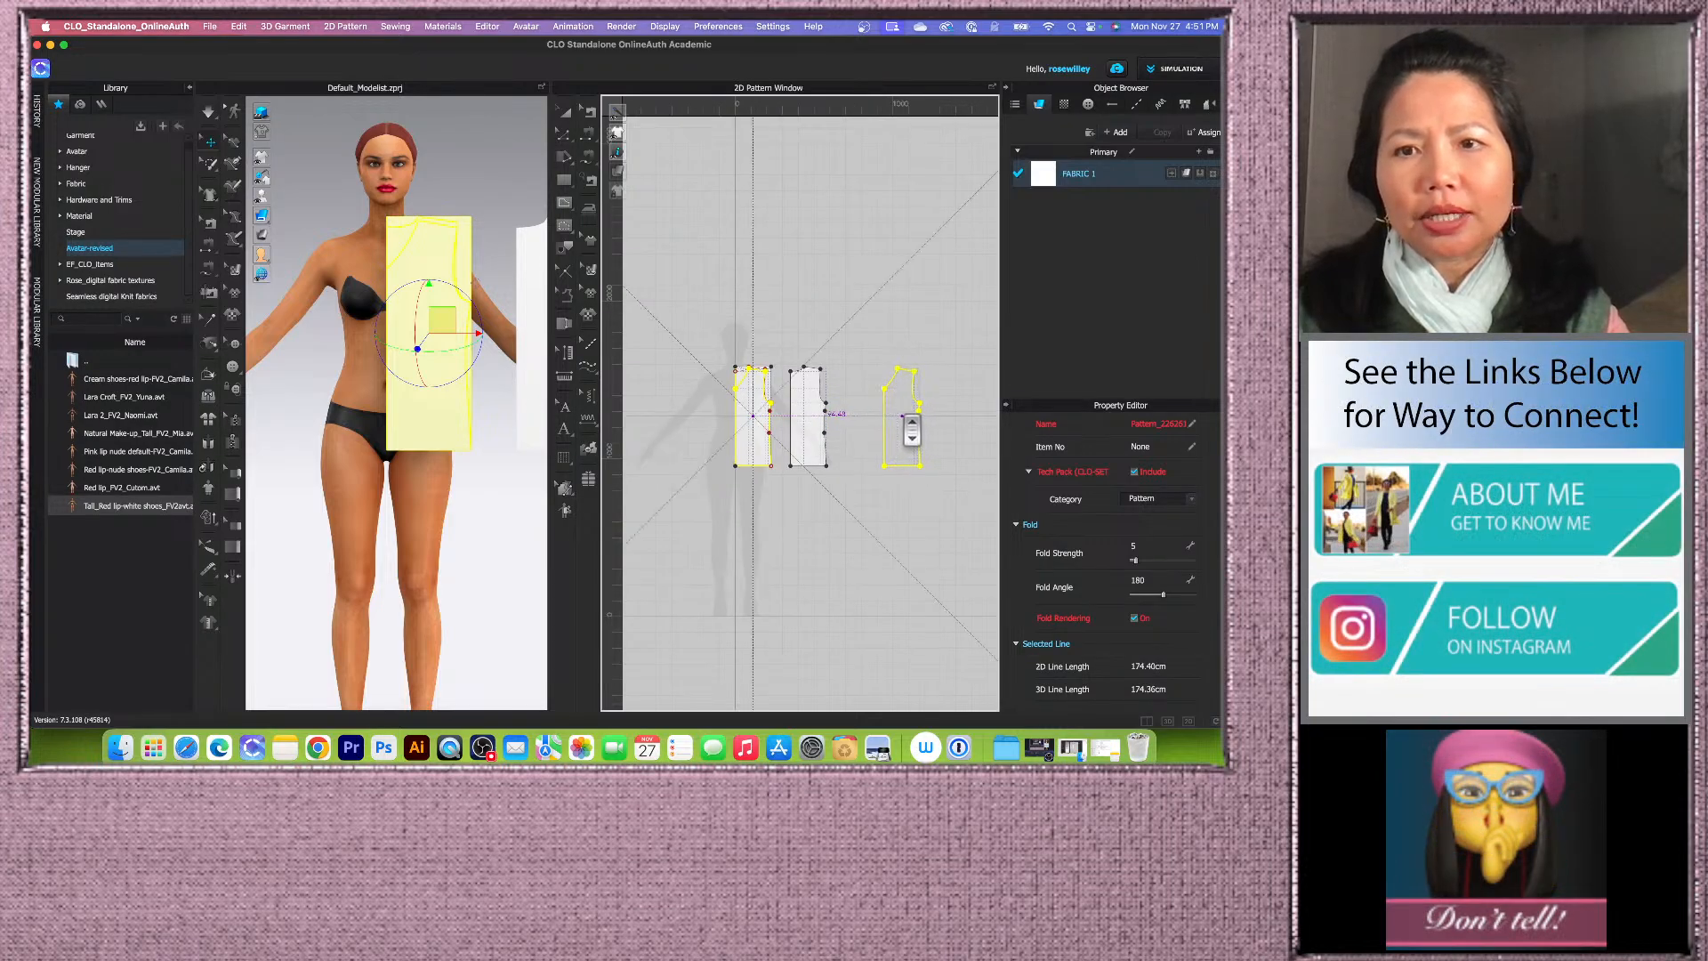
click(938, 430)
scroll(925, 429, up, 4)
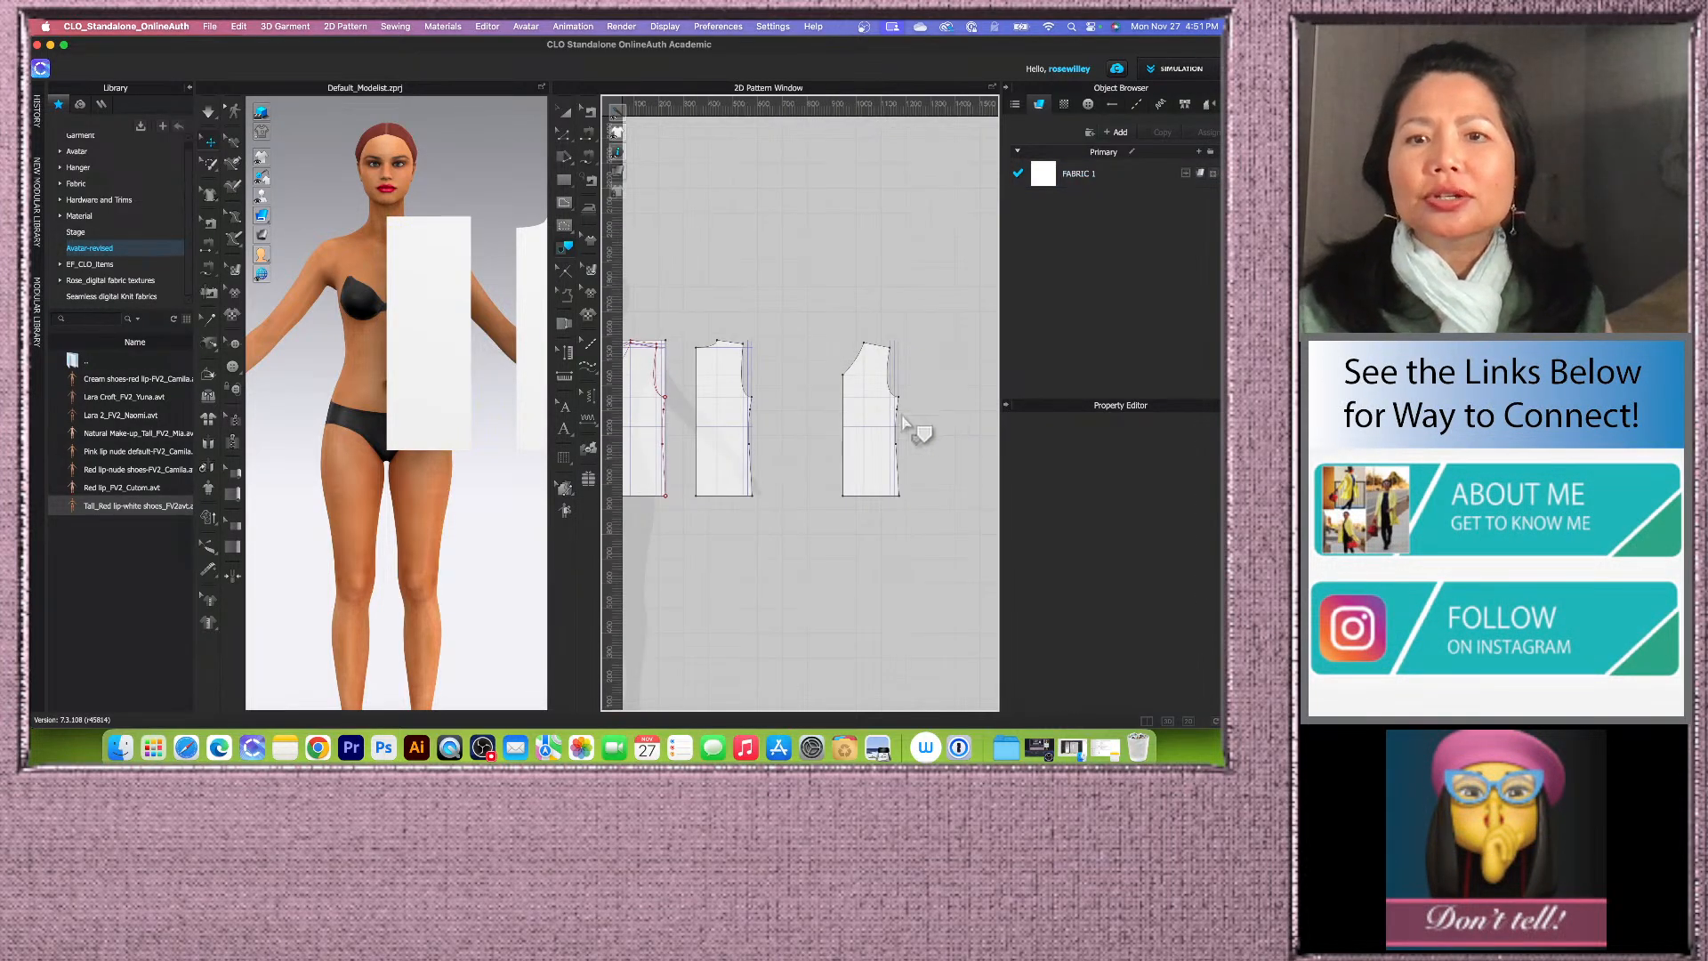
scroll(834, 430, down, 1)
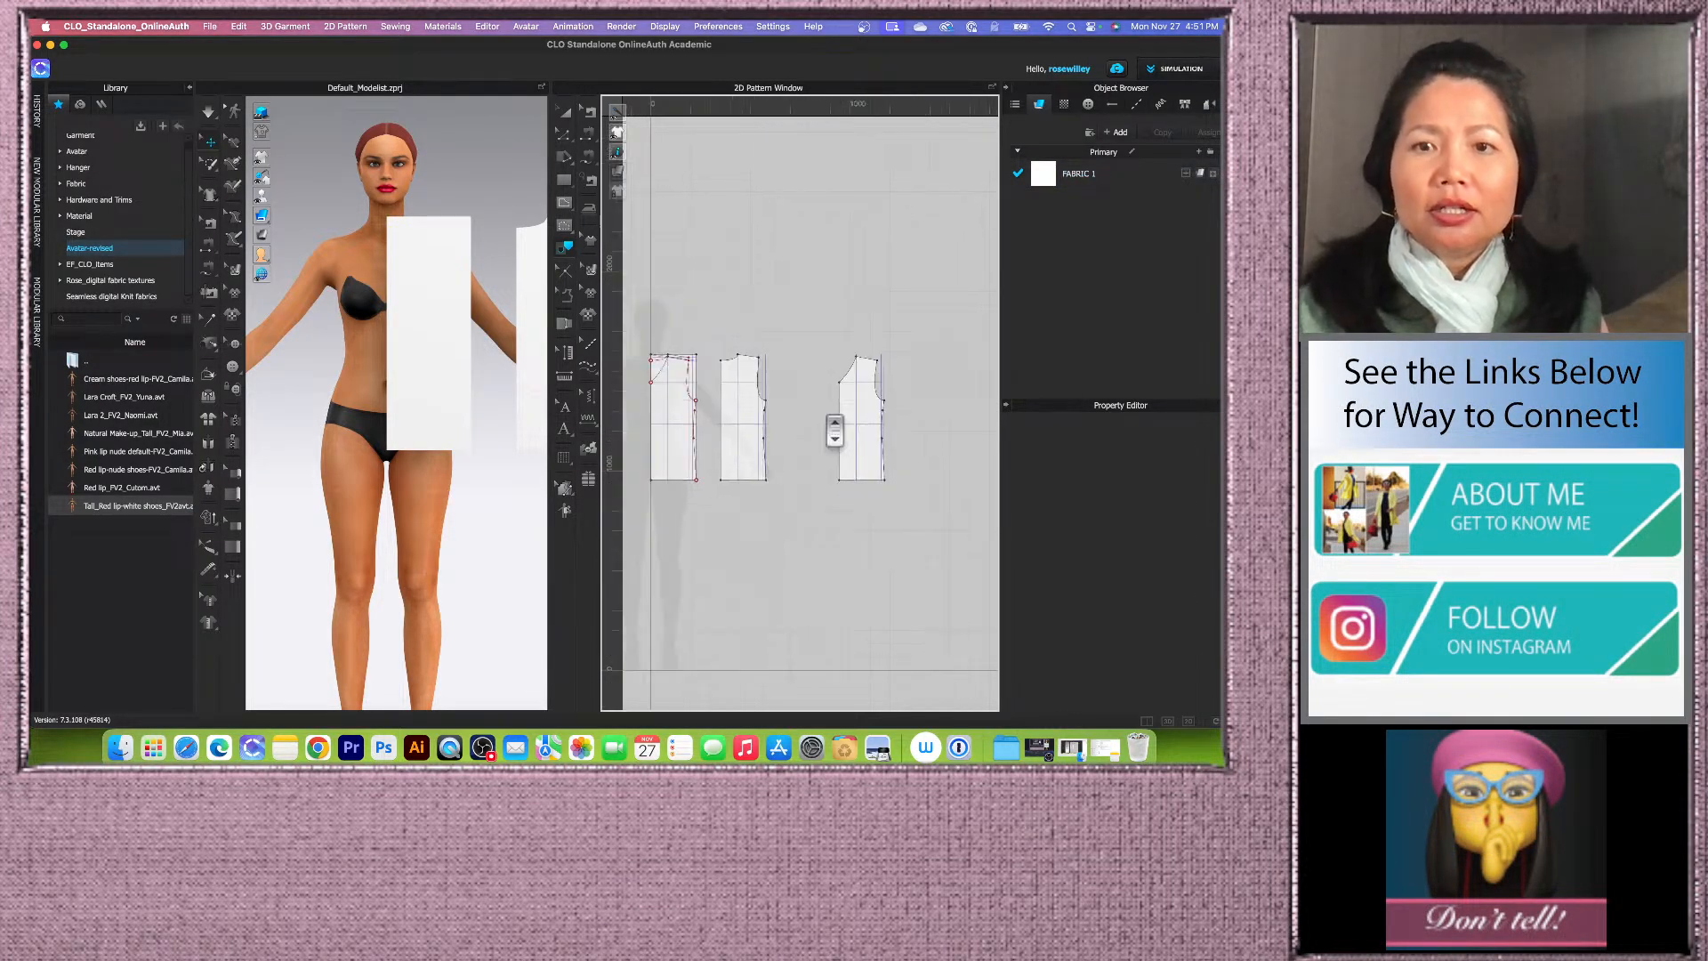
scroll(810, 430, up, 2)
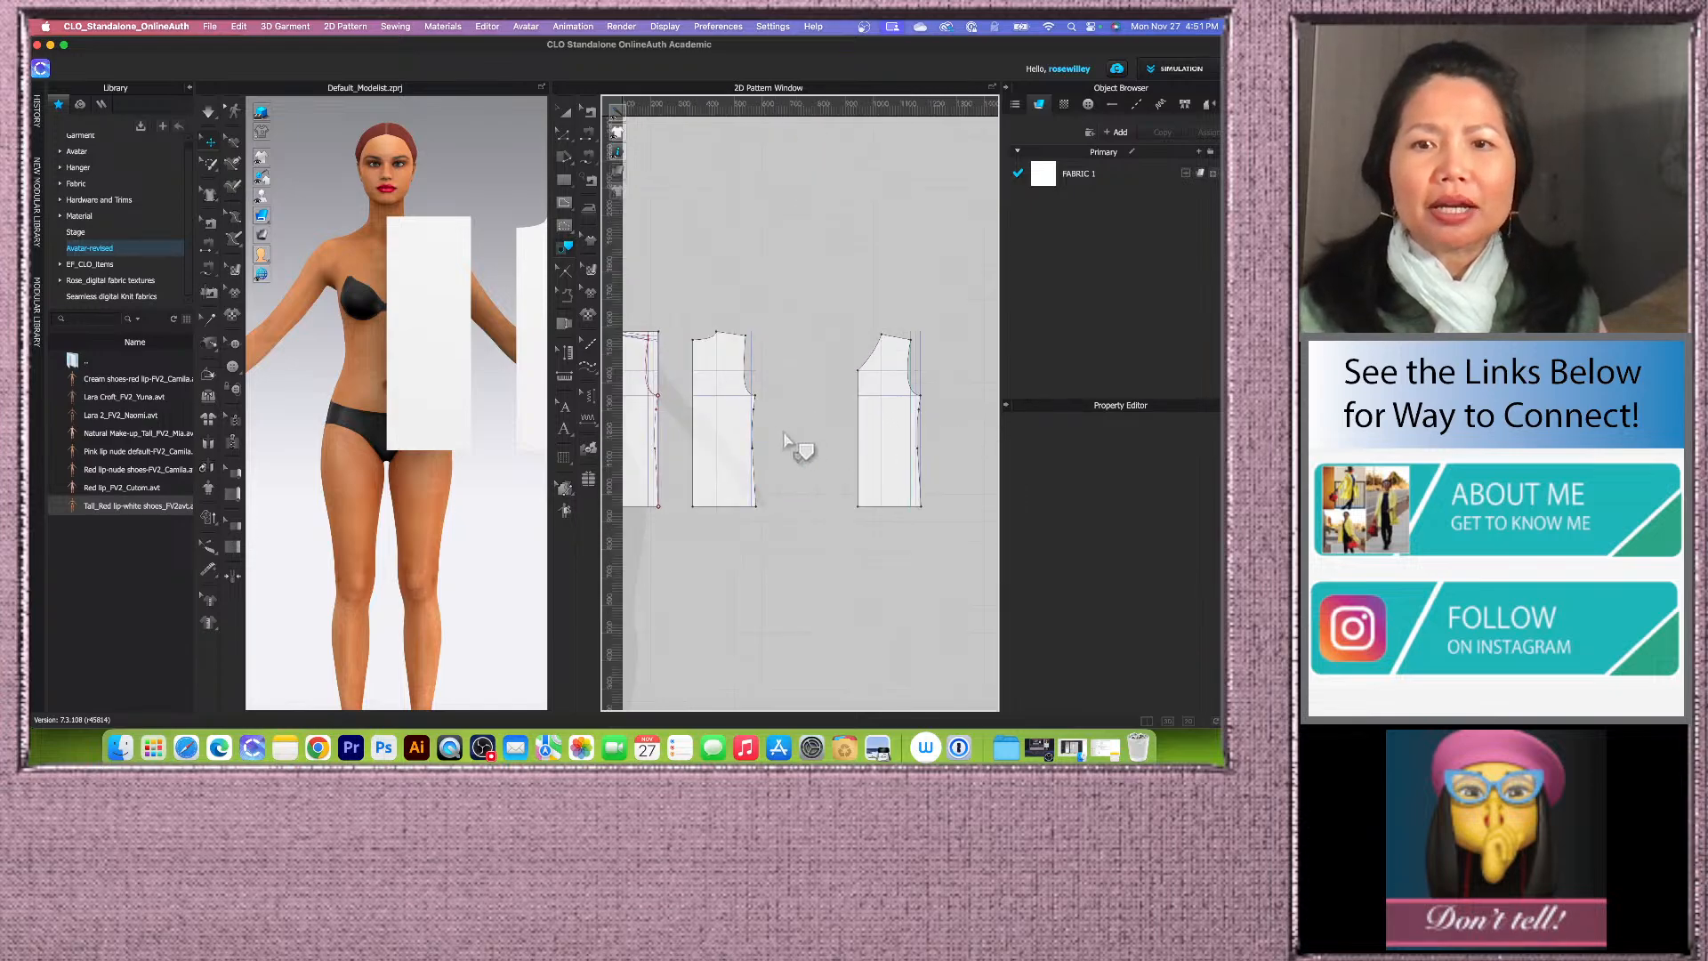
Step: Reposition the first traced pattern piece so the traced pieces sit evenly spaced beside the drafted block
key(a)
click(736, 488)
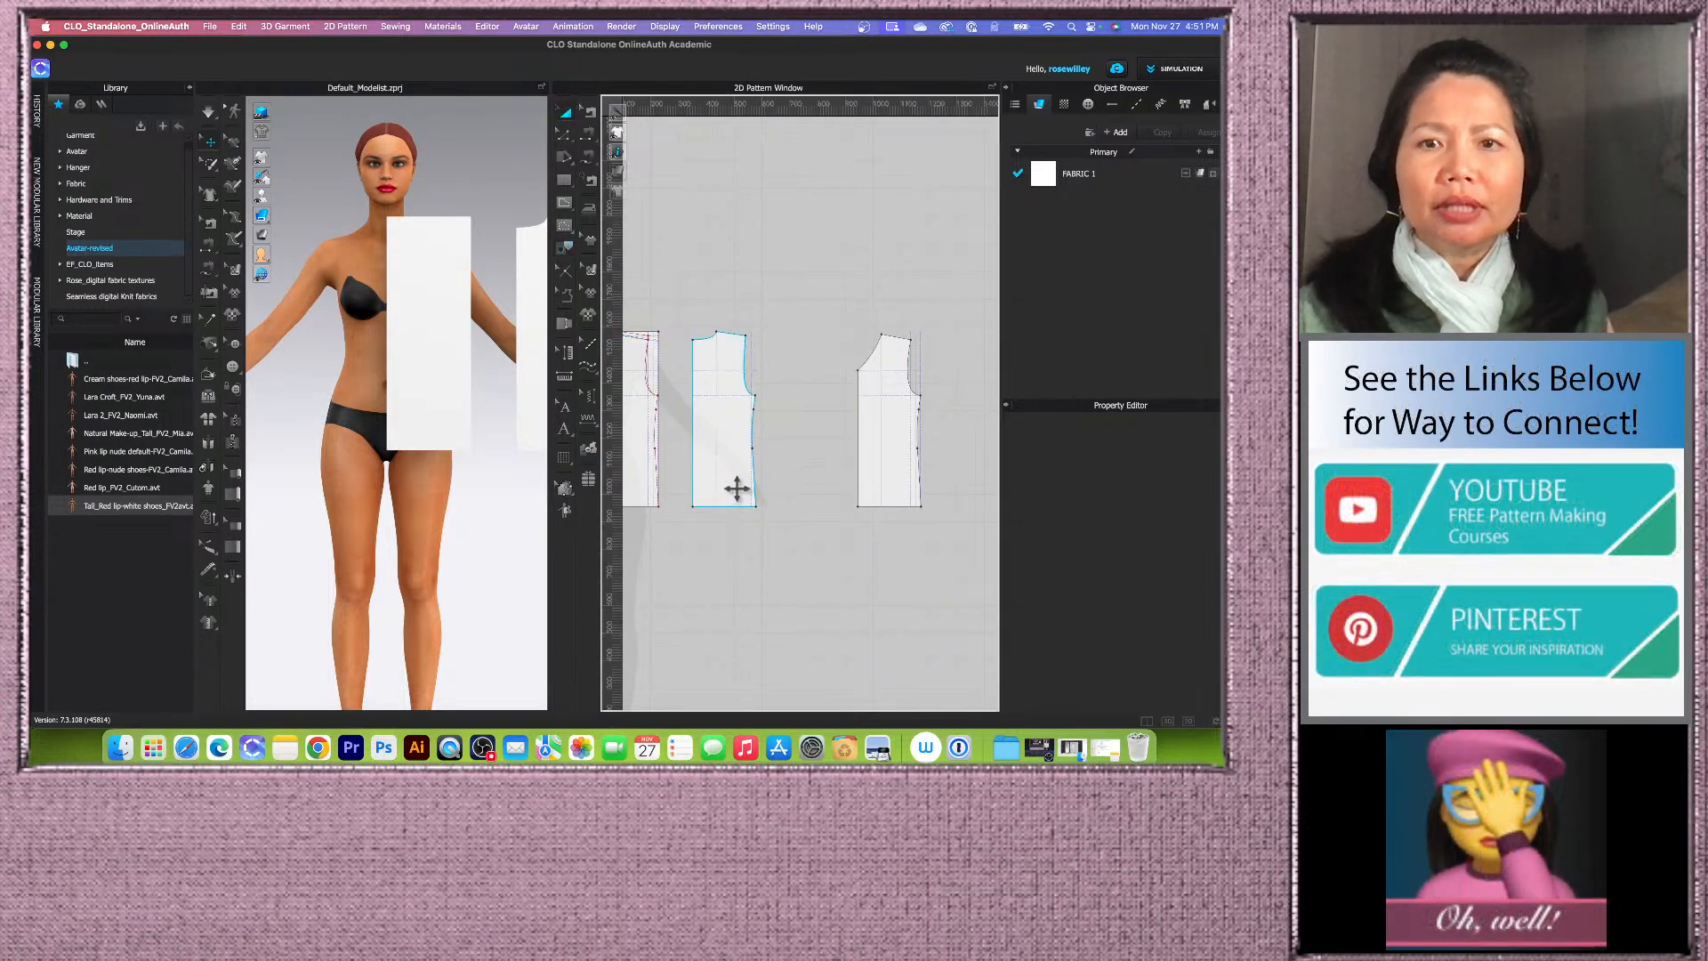
scroll(736, 488, down, 2)
drag(713, 478, 869, 476)
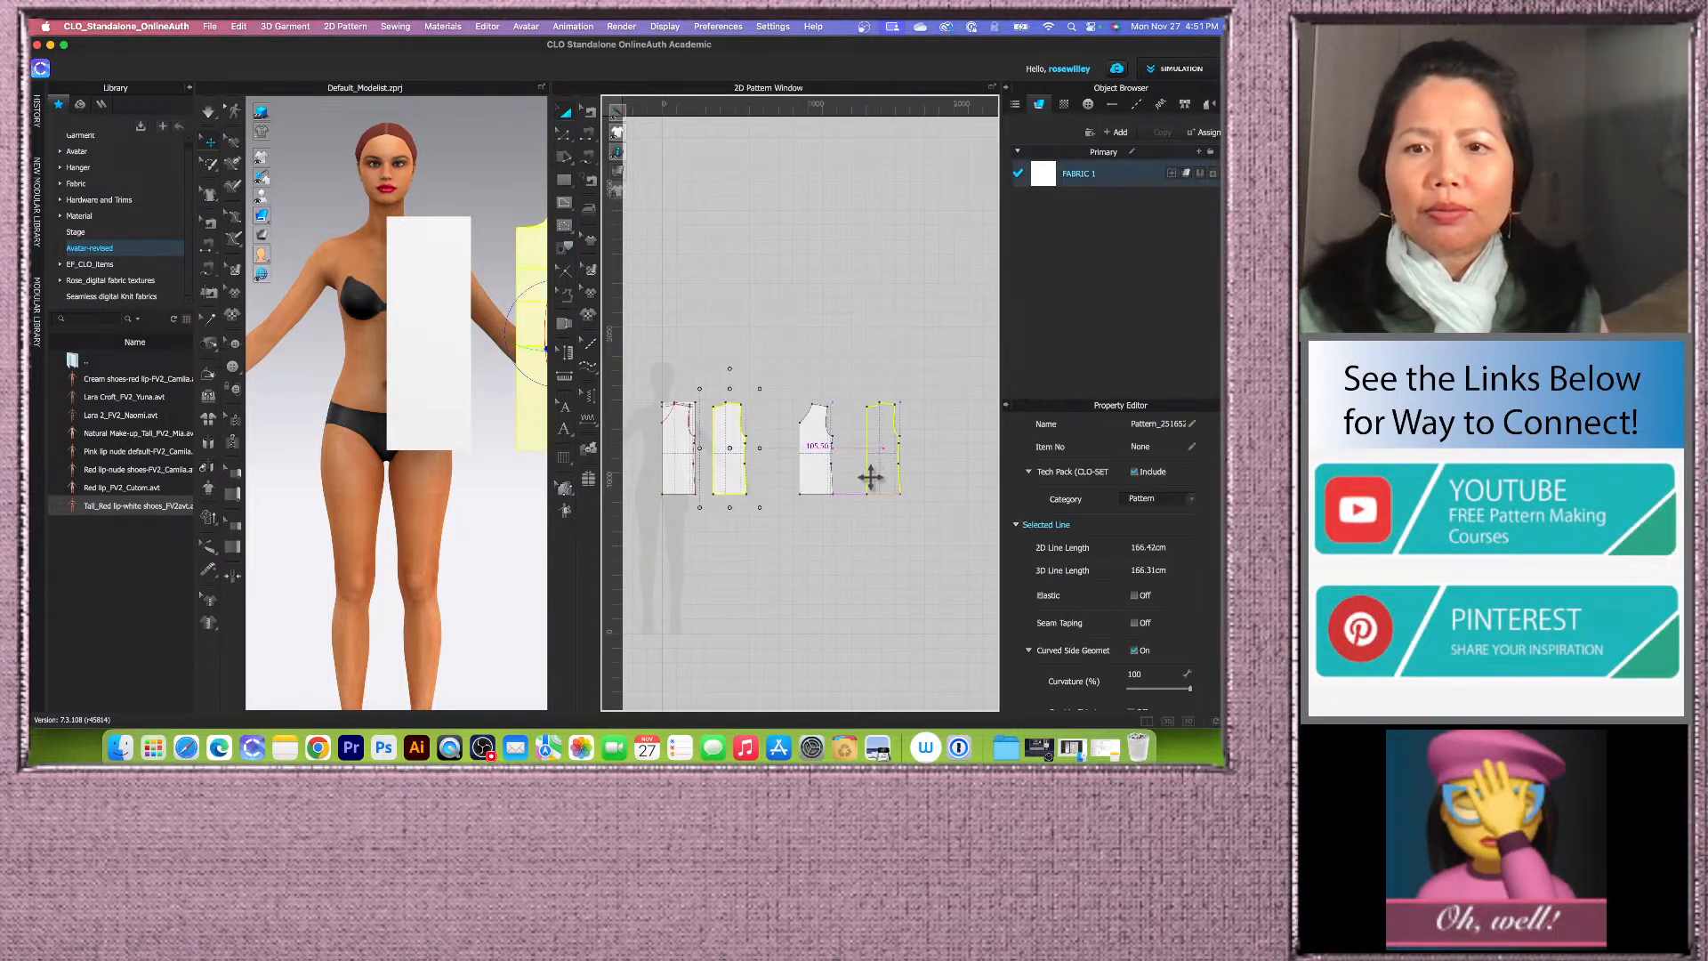
scroll(854, 472, up, 2)
scroll(776, 478, down, 2)
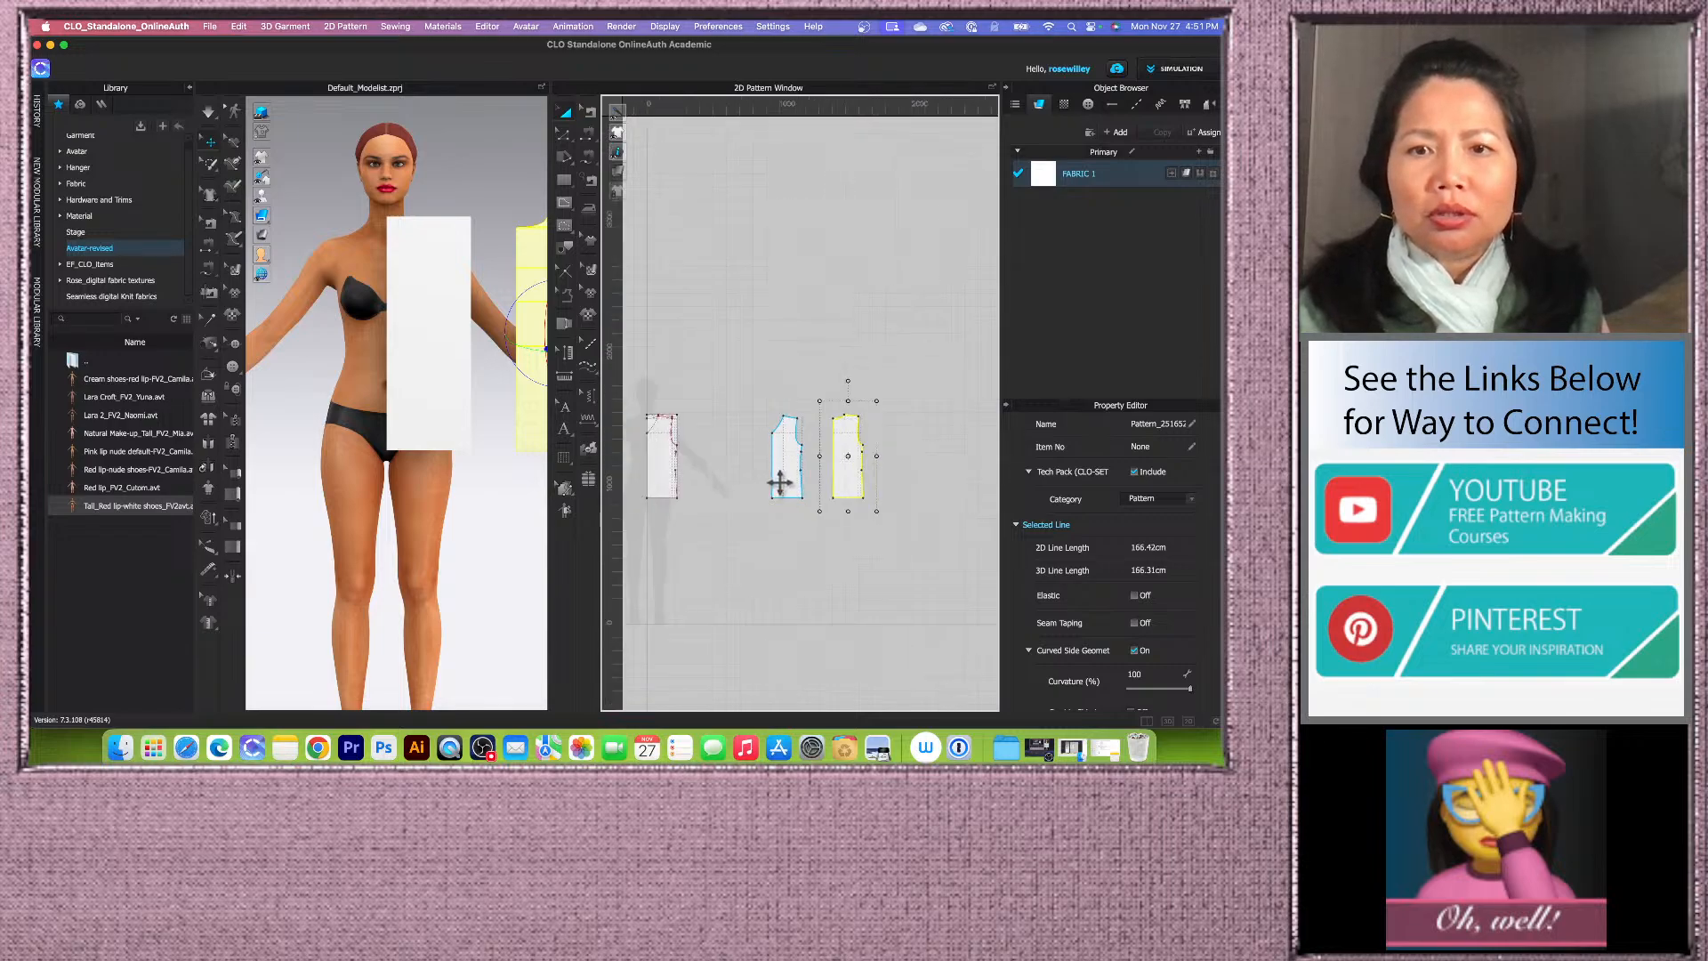
click(764, 478)
scroll(758, 476, up, 3)
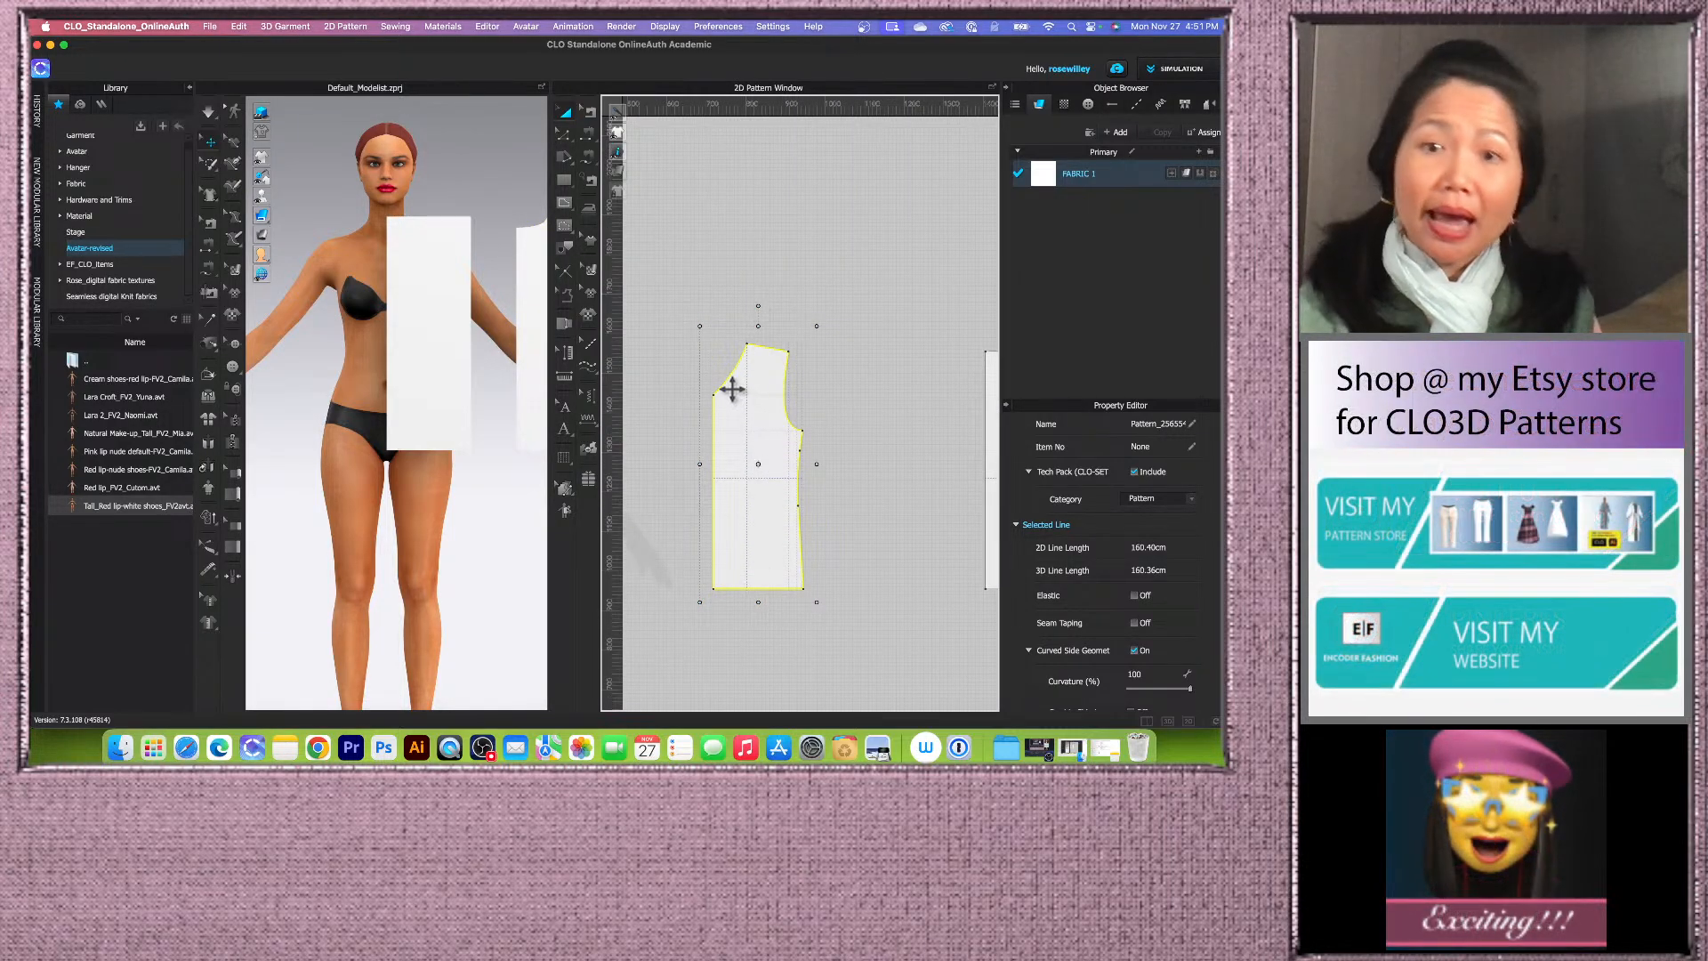
scroll(731, 387, down, 2)
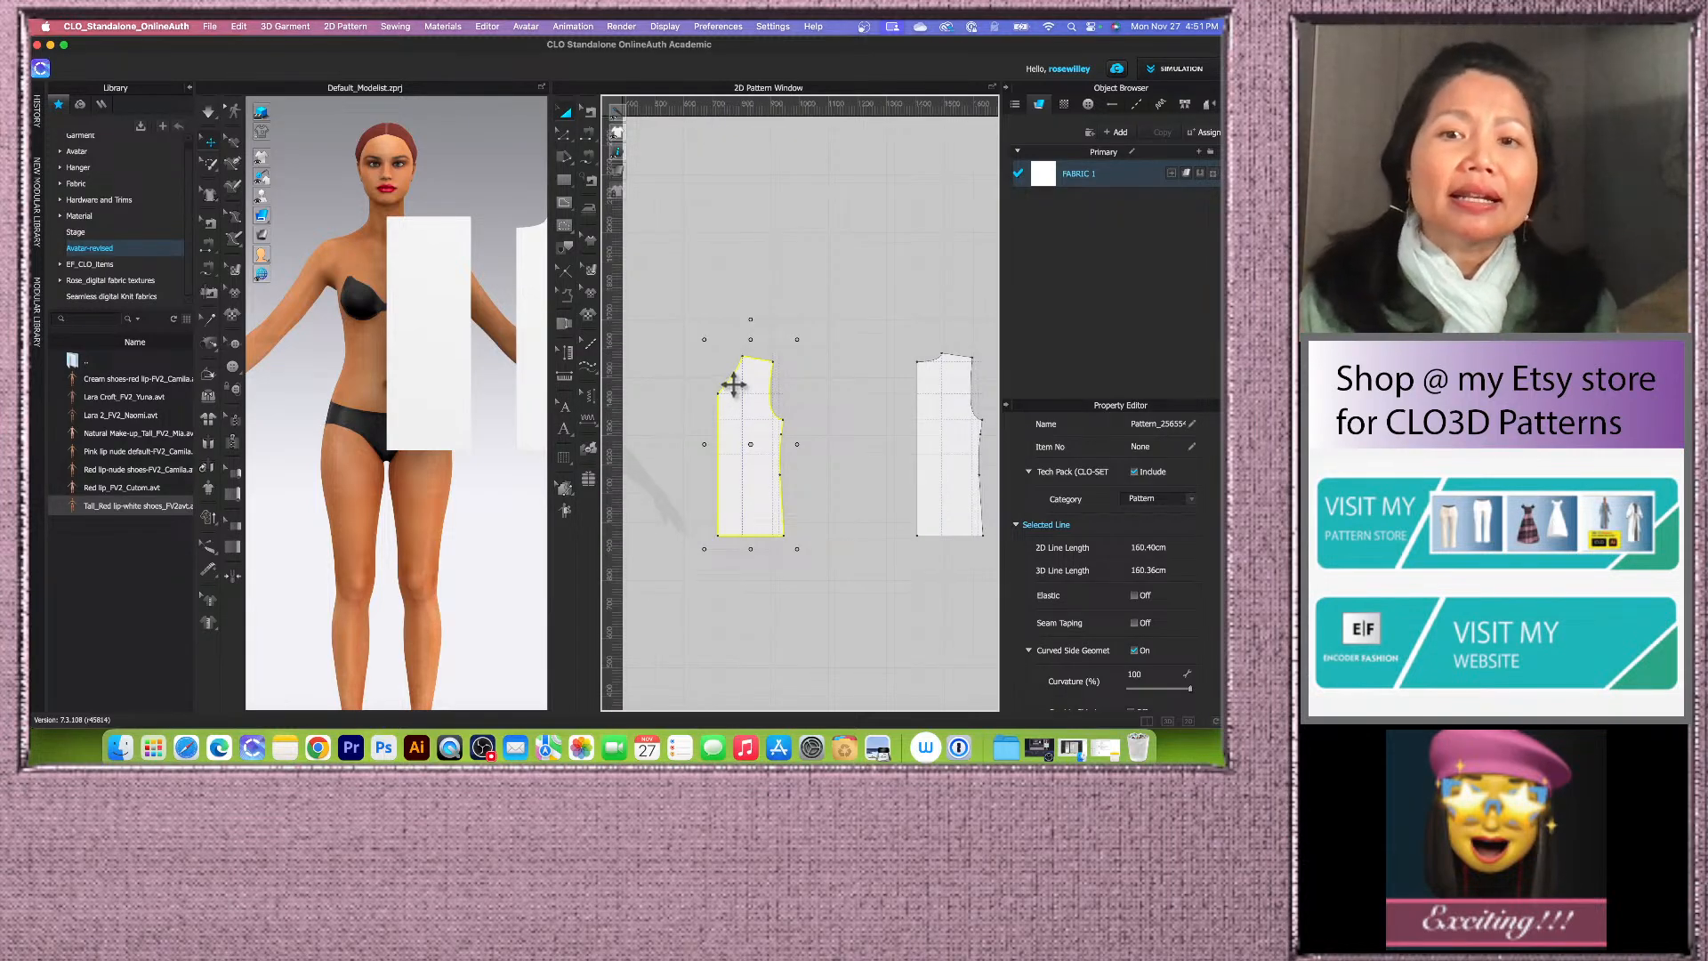
scroll(745, 410, down, 5)
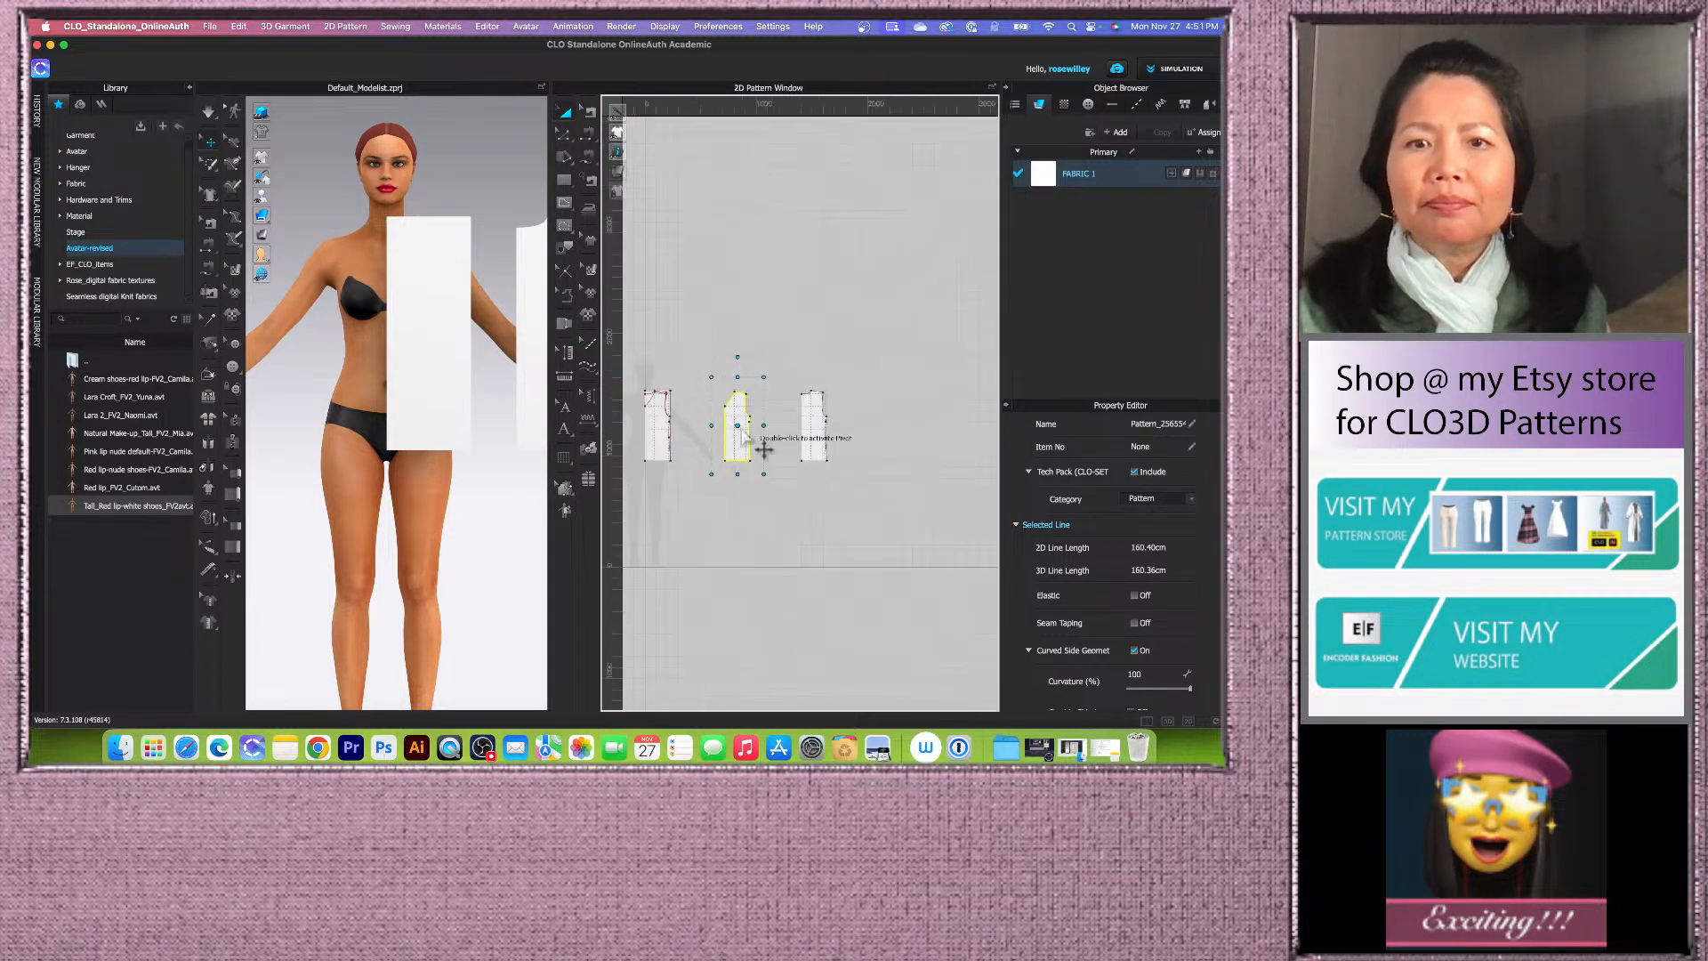
scroll(741, 445, up, 4)
click(725, 470)
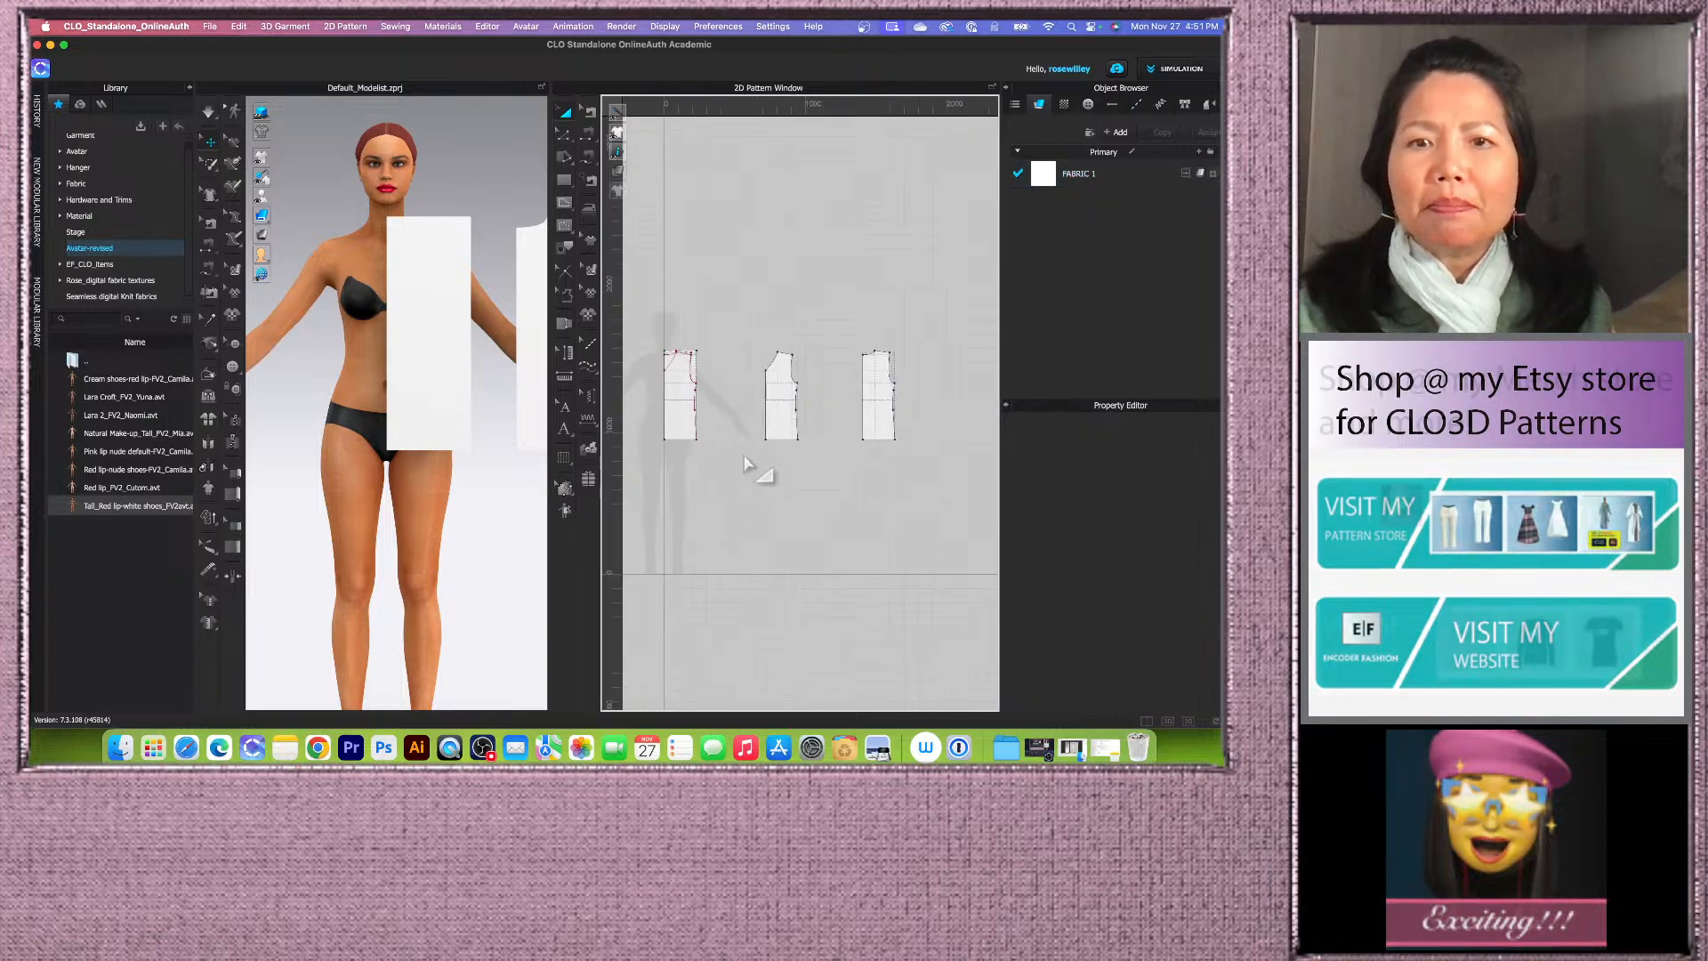
Step: Move the original drafted block above the traced pieces and deactivate it with its pattern and sewing
drag(641, 329, 757, 514)
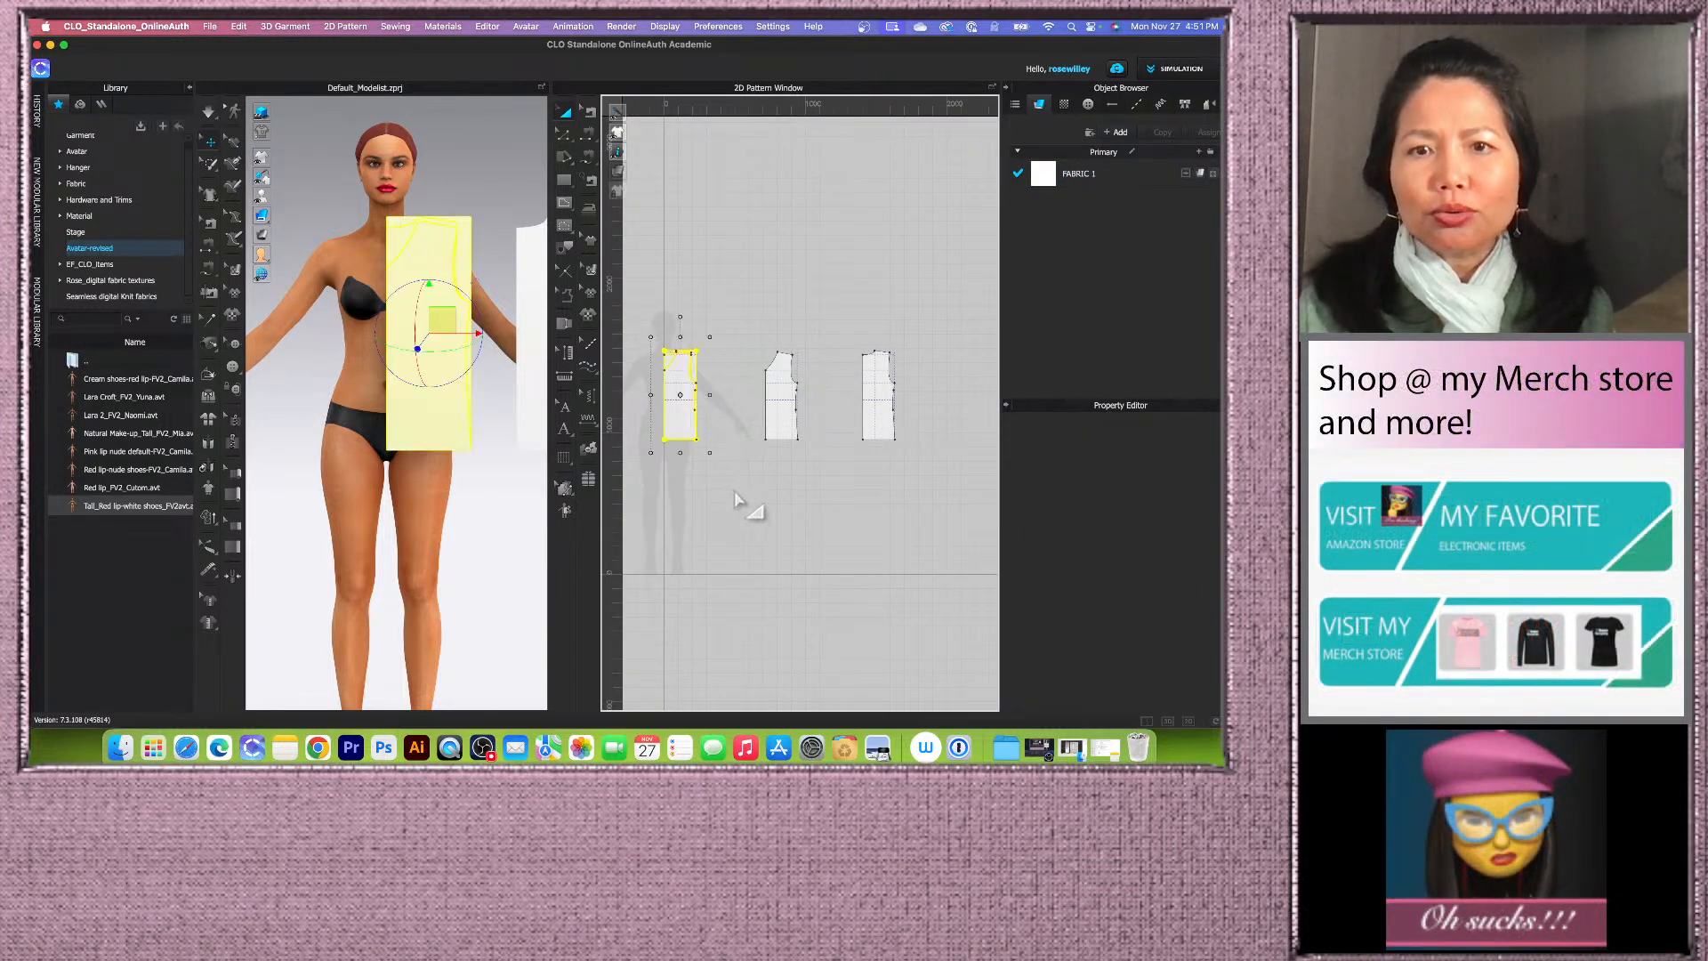
scroll(745, 465, down, 2)
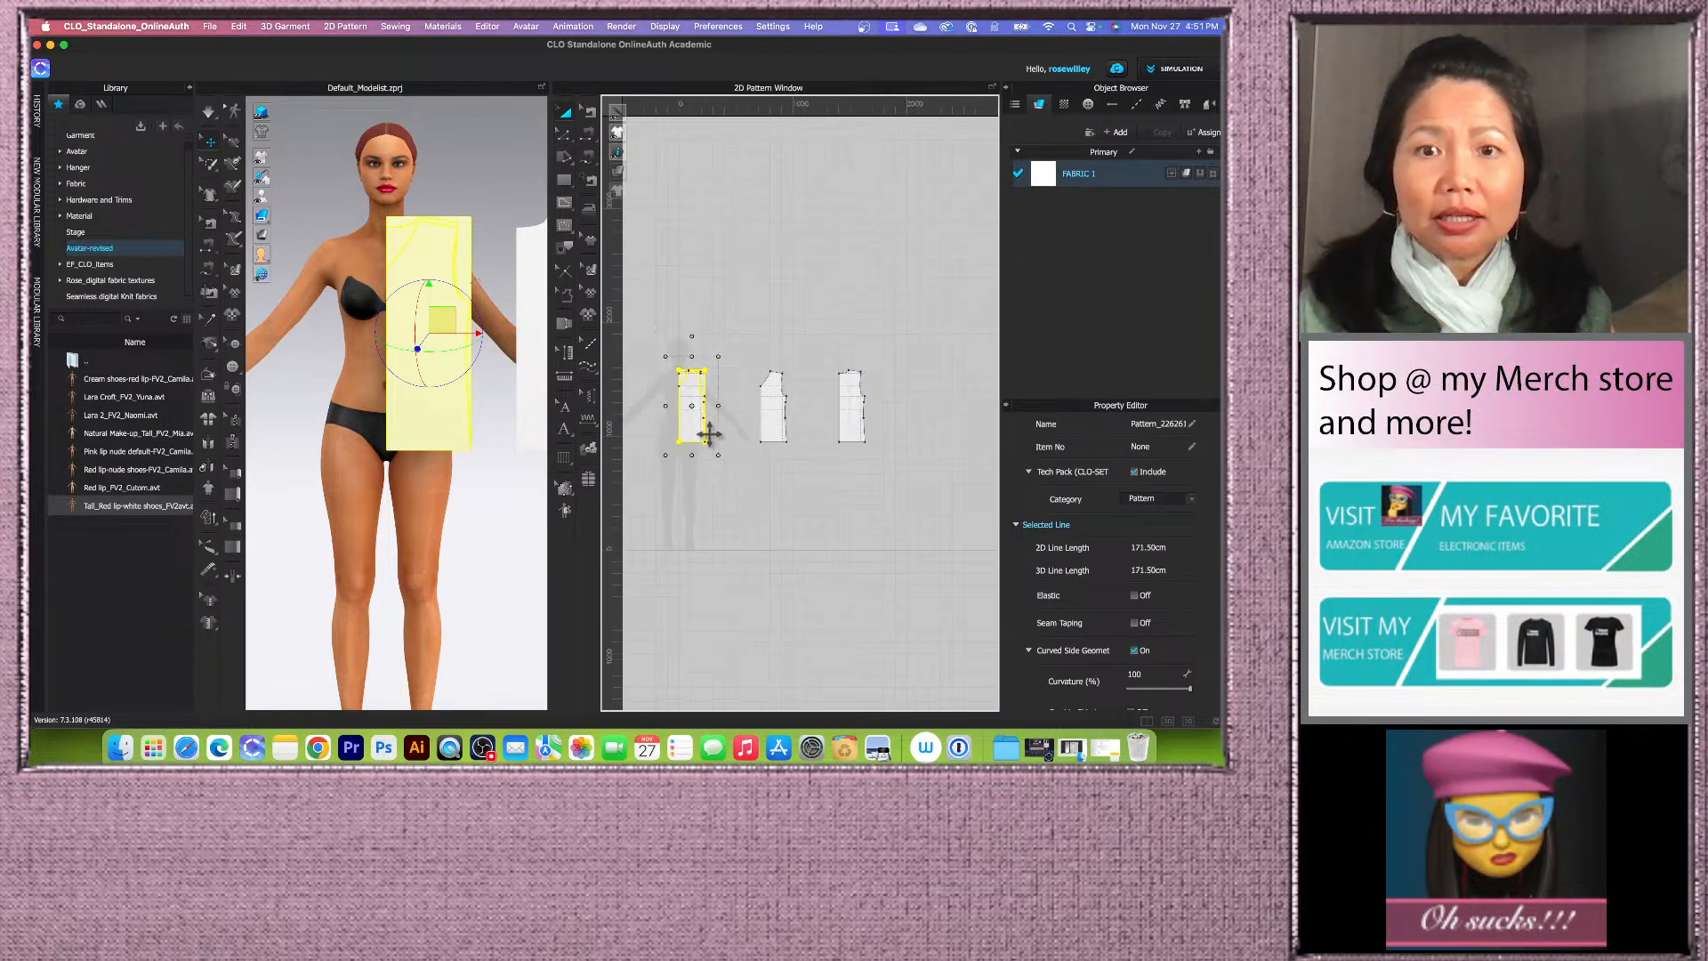
drag(691, 429, 691, 255)
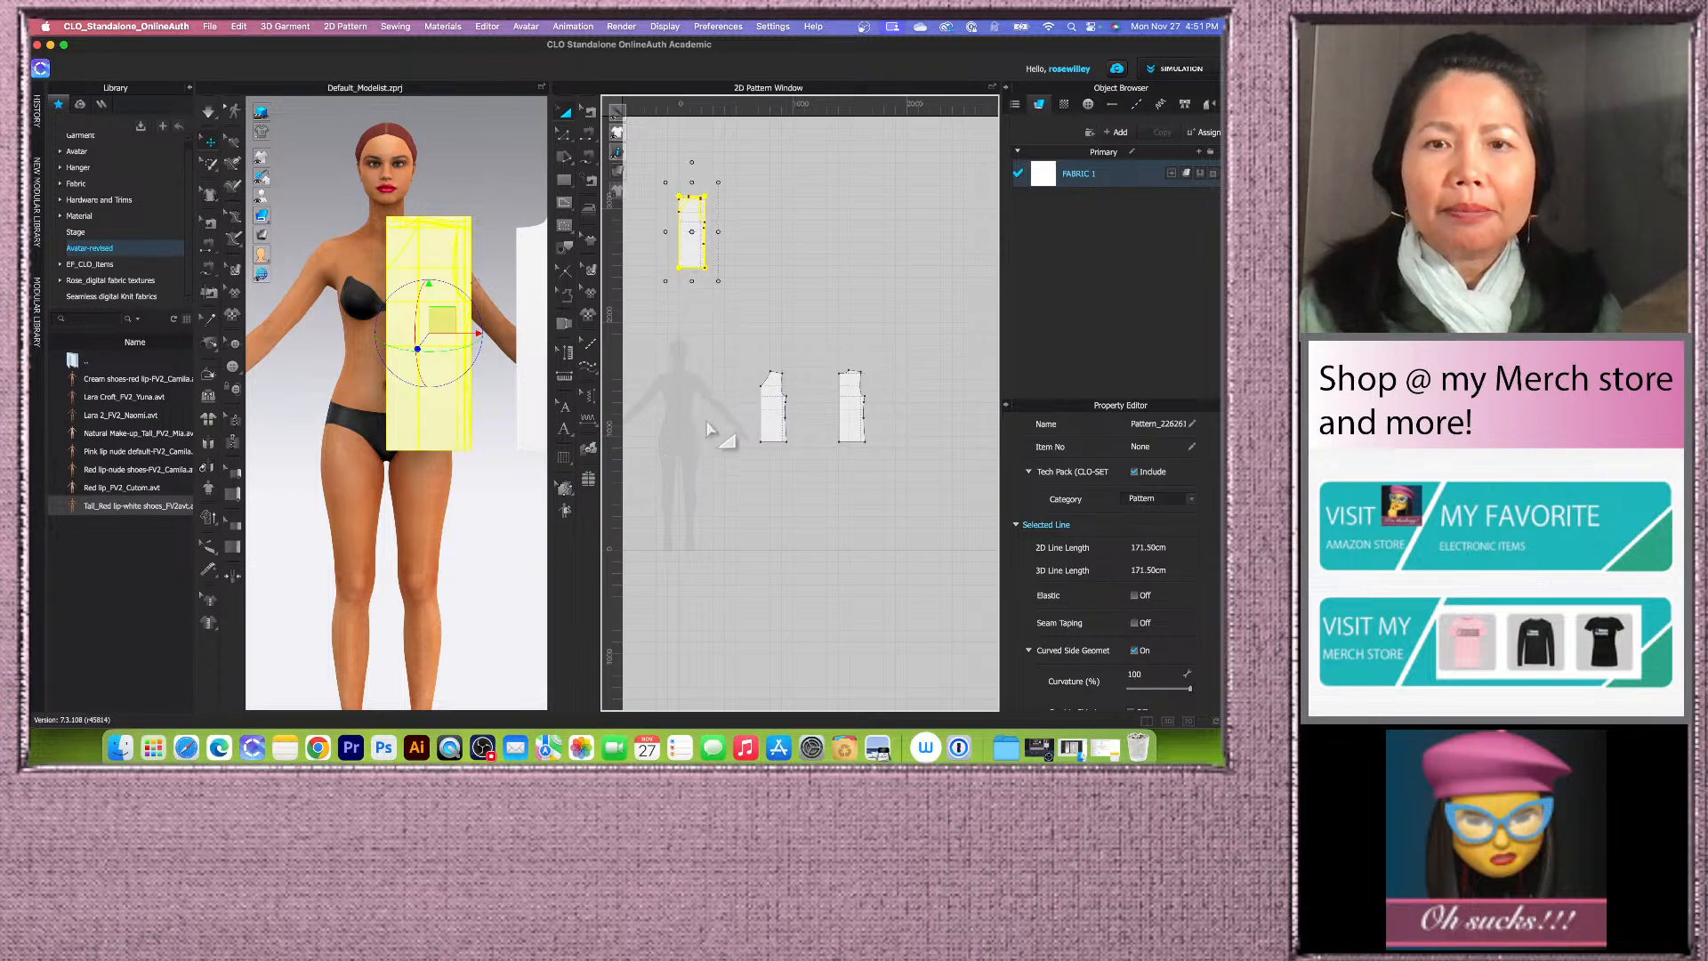
click(208, 420)
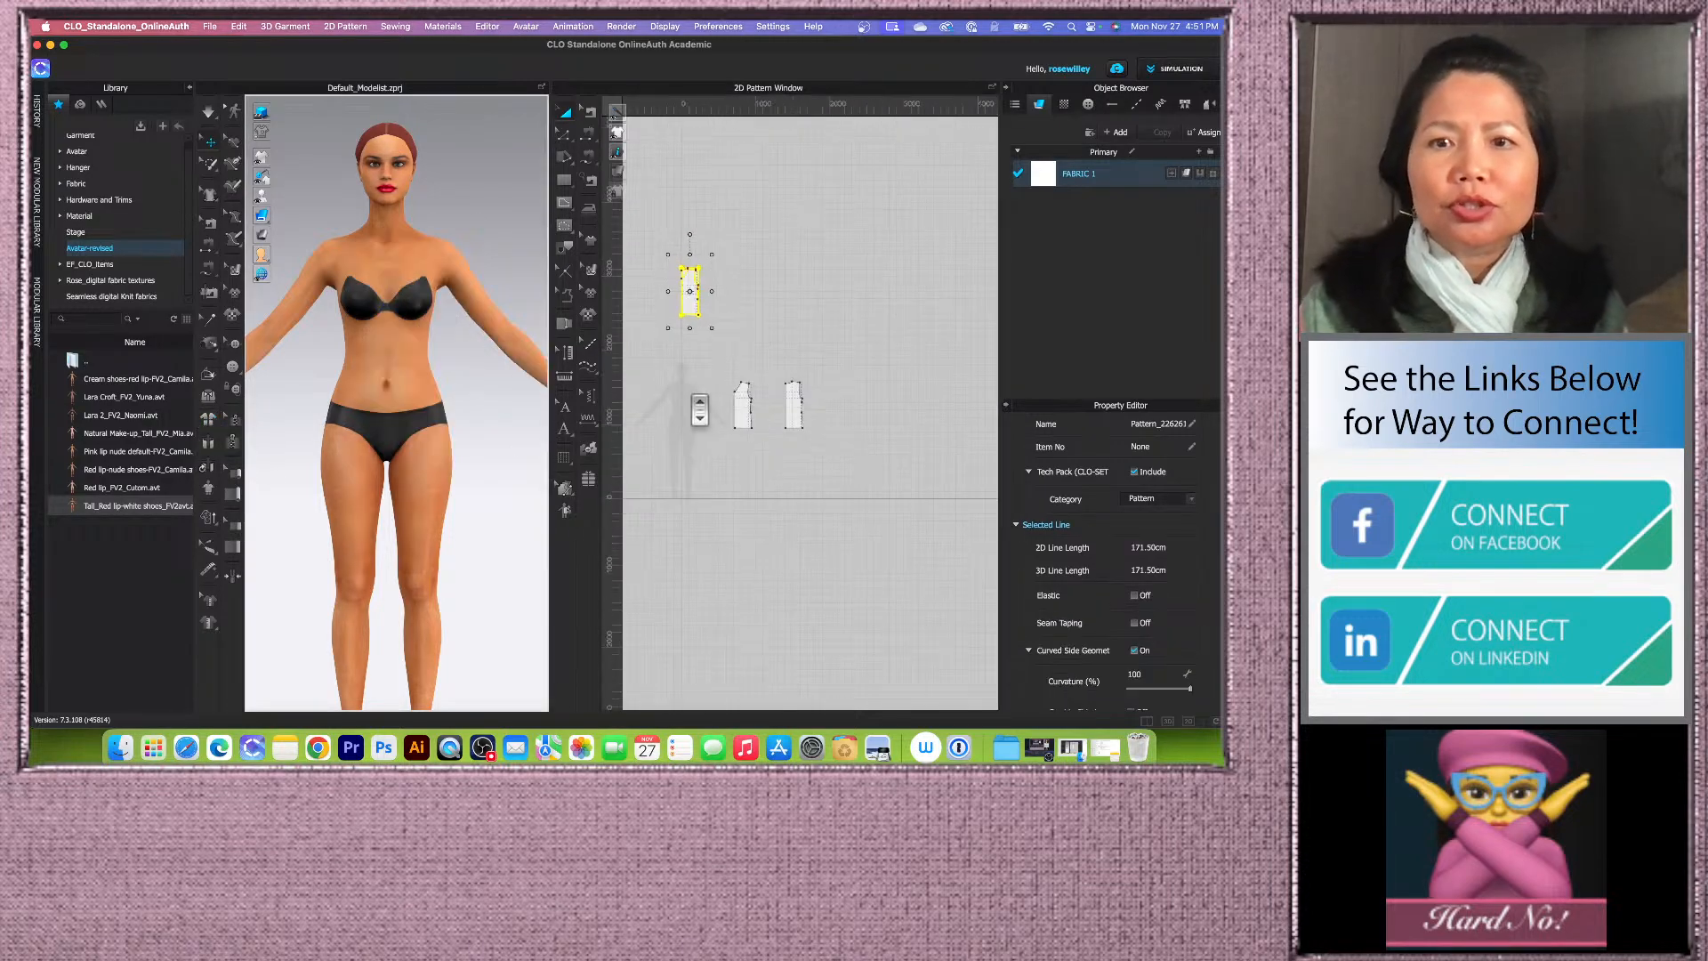
scroll(400, 445, down, 5)
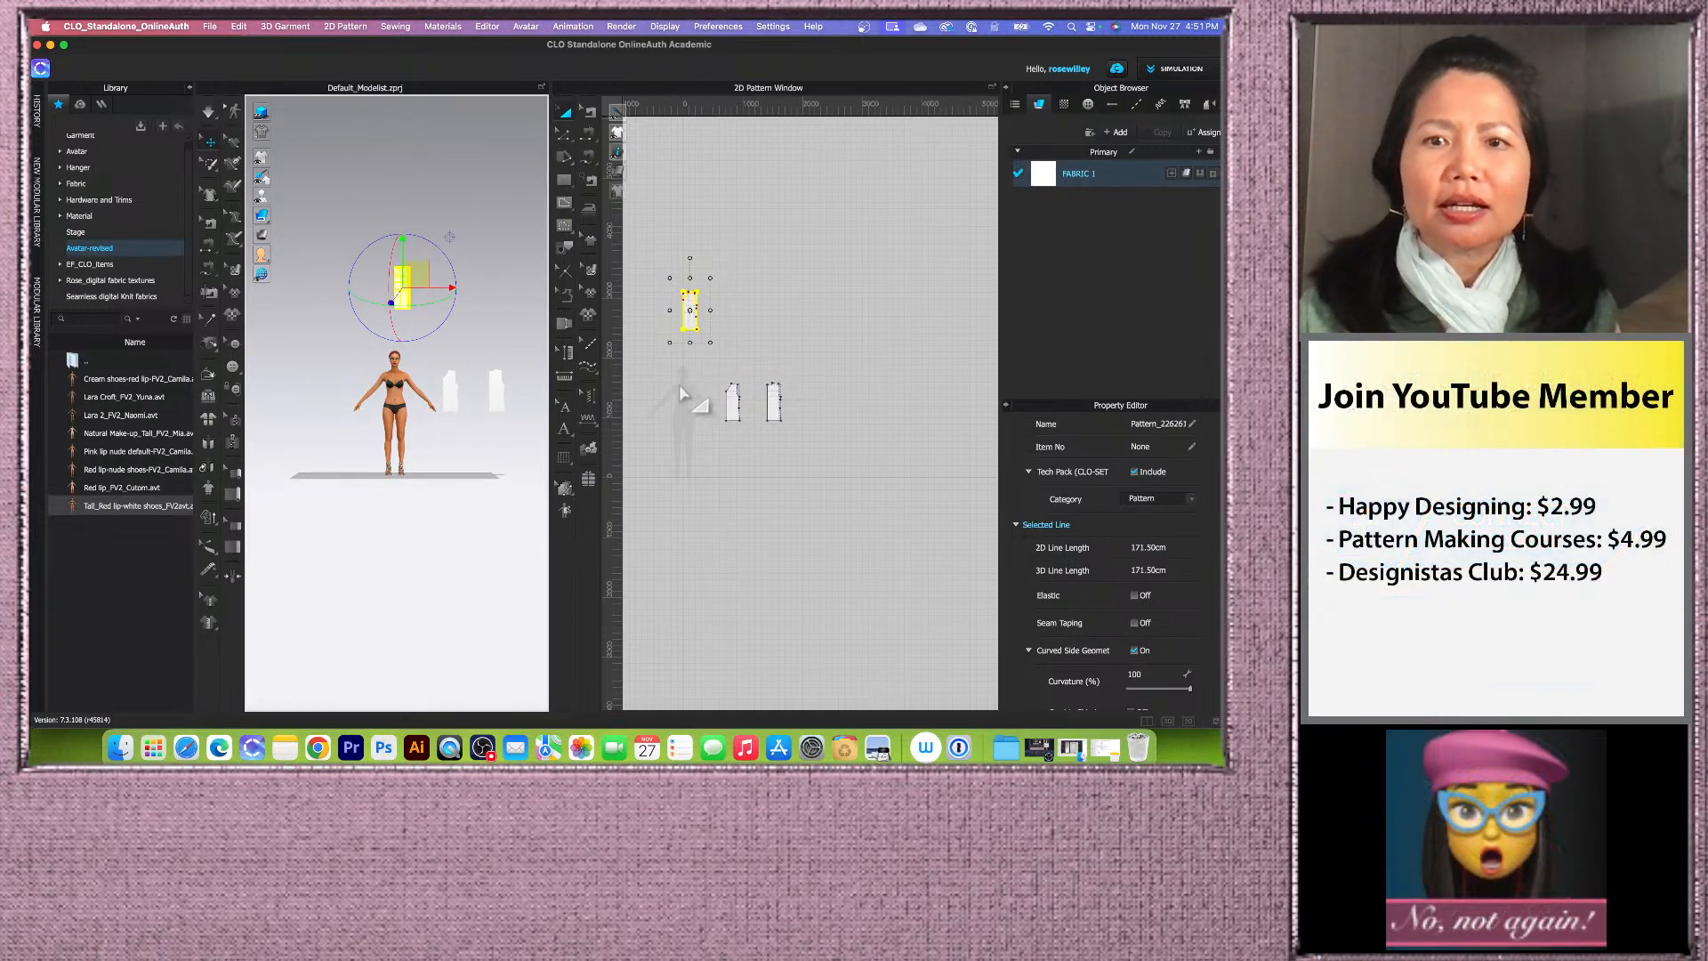
scroll(693, 365, up, 5)
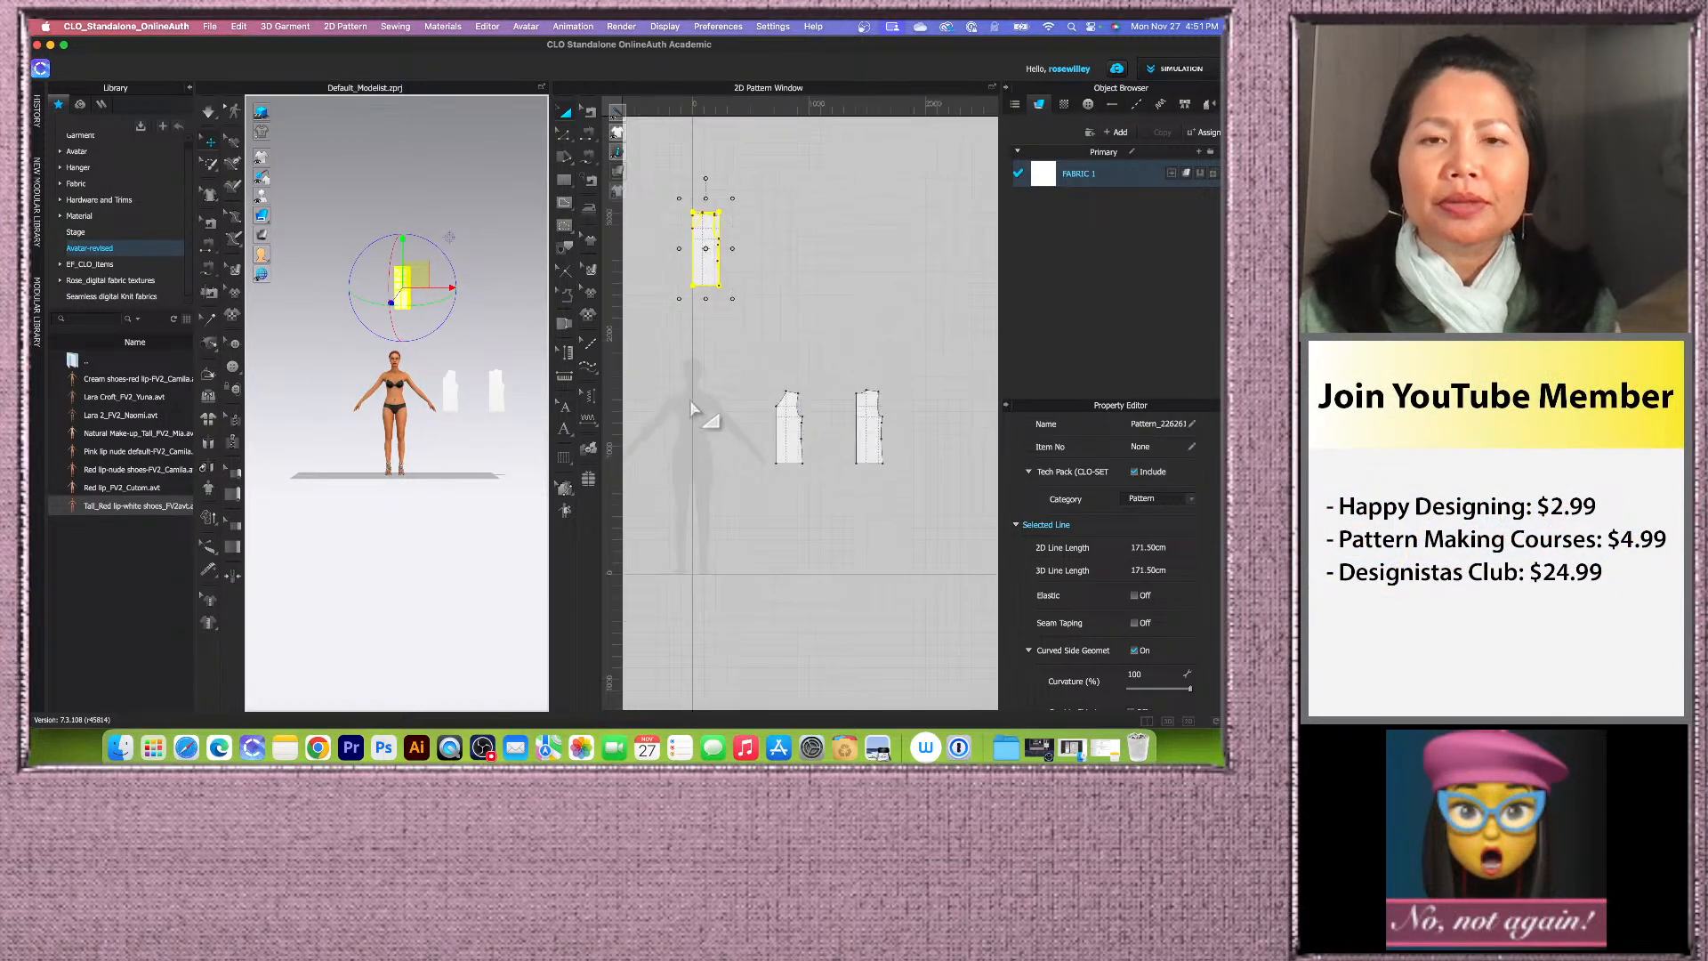
right_click(723, 249)
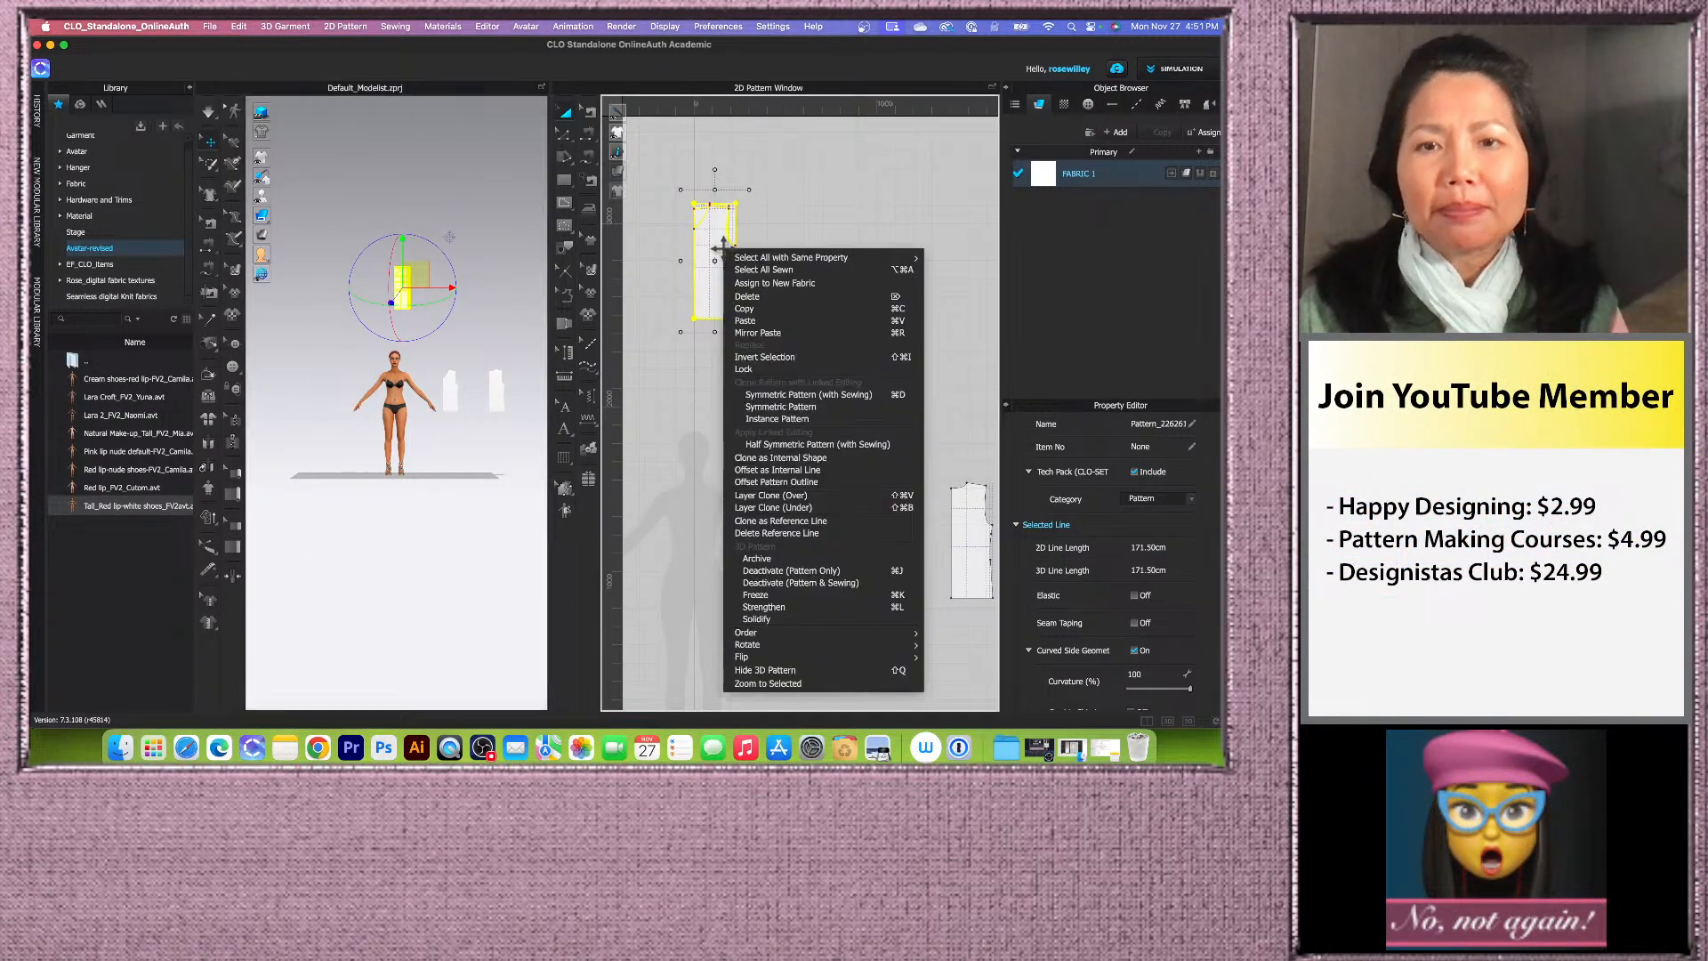
click(765, 593)
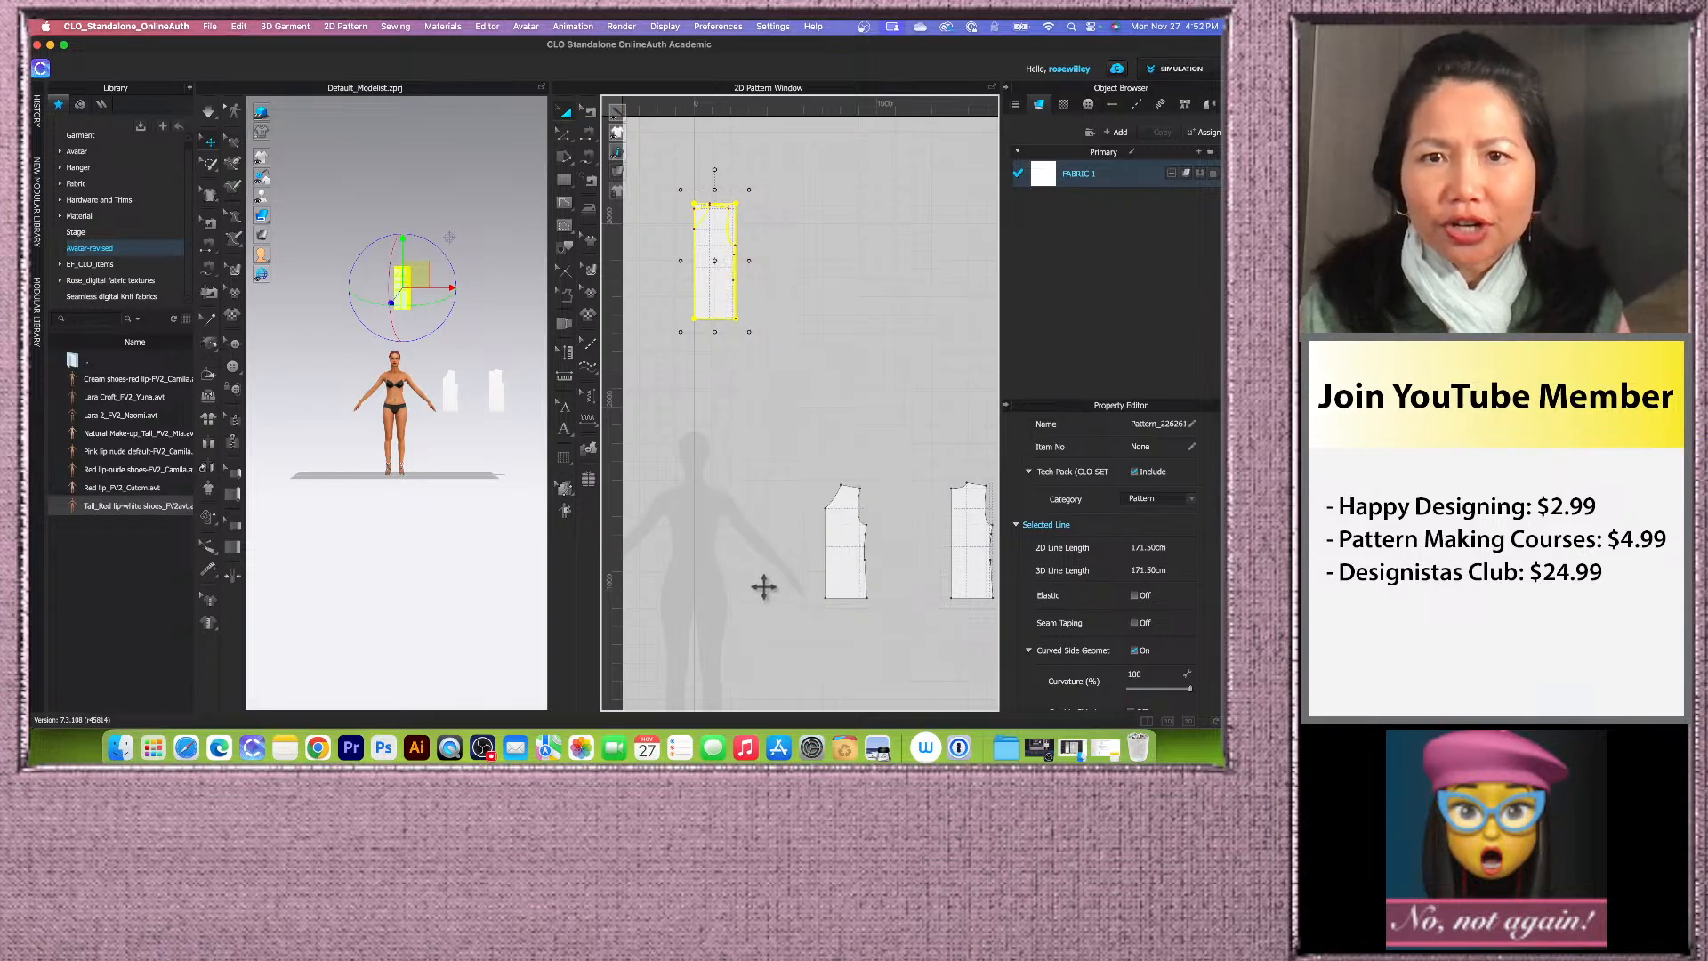
Step: Hide the drafted block's 3D pattern
right_click(711, 275)
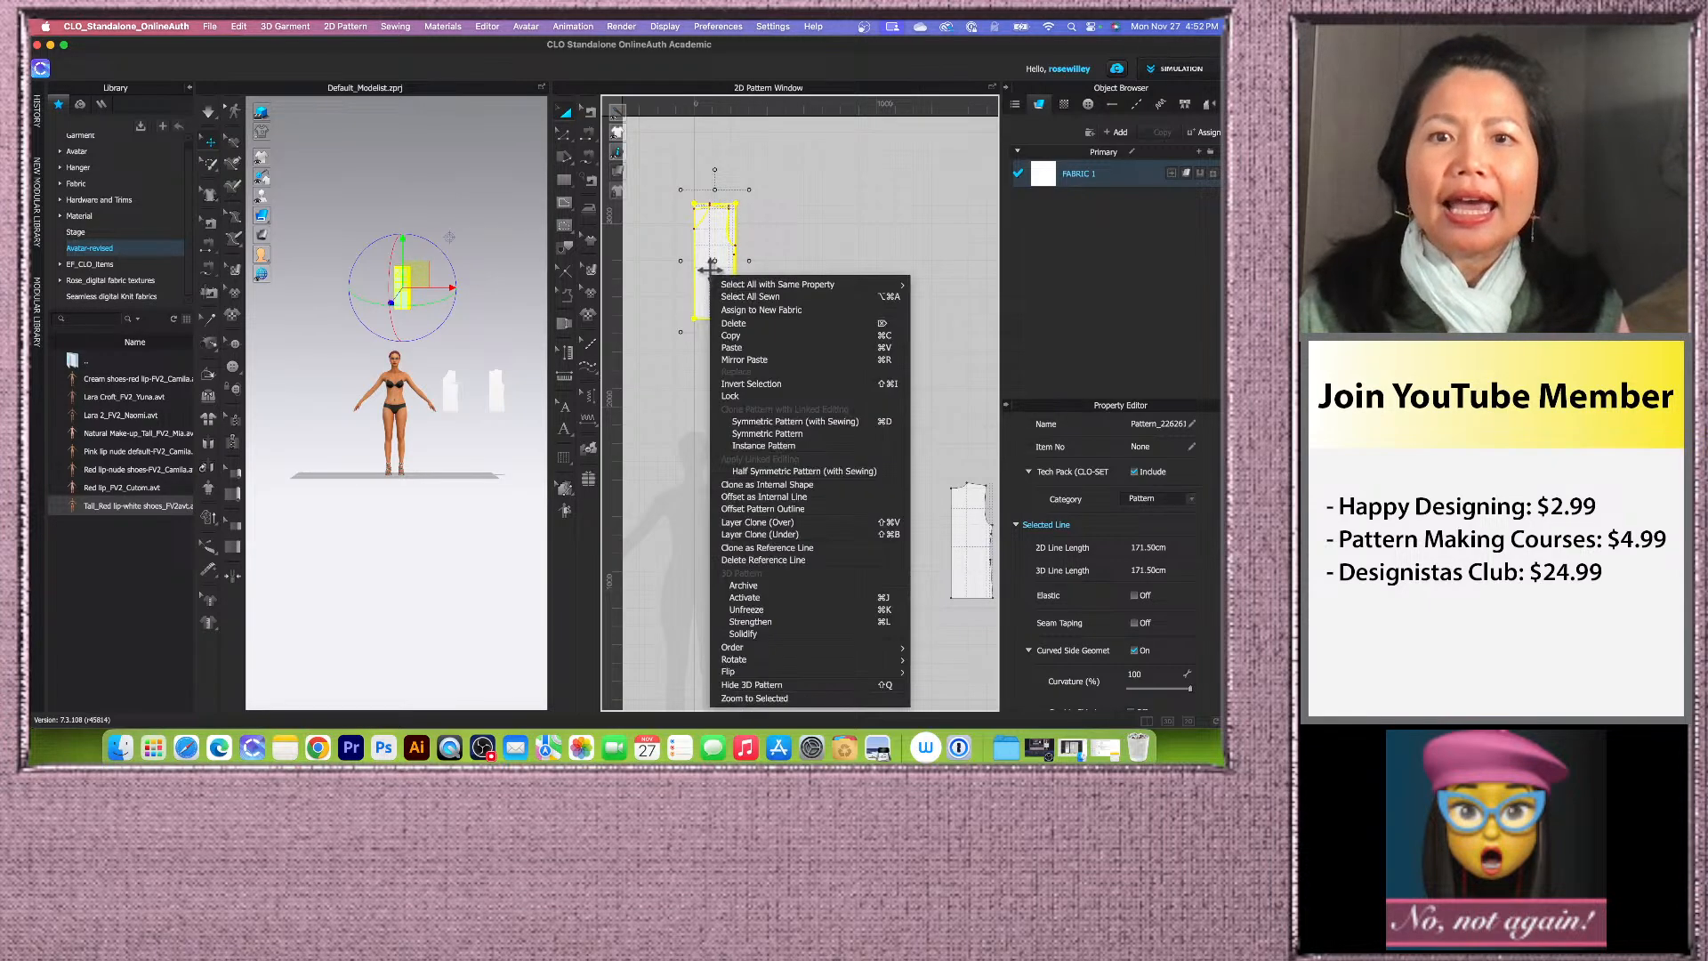
click(803, 684)
scroll(667, 356, down, 4)
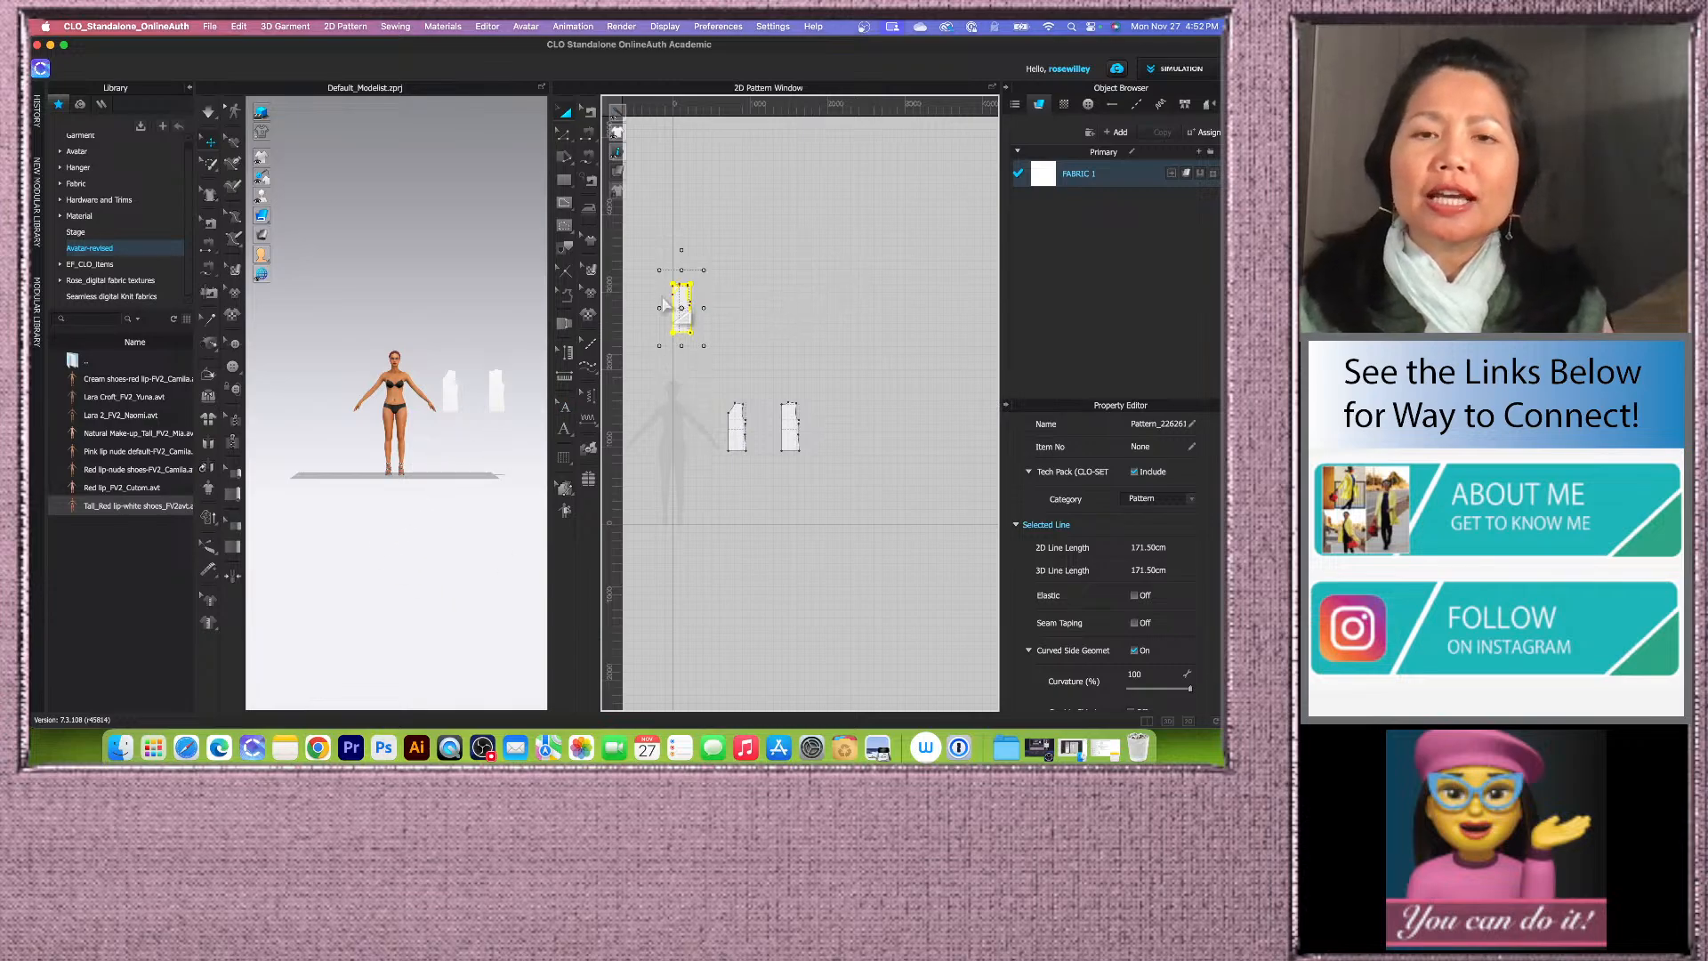
Step: Create a symmetric pattern with sewing from the right traced piece and place the copy beside it
scroll(662, 305, up, 3)
scroll(404, 458, up, 5)
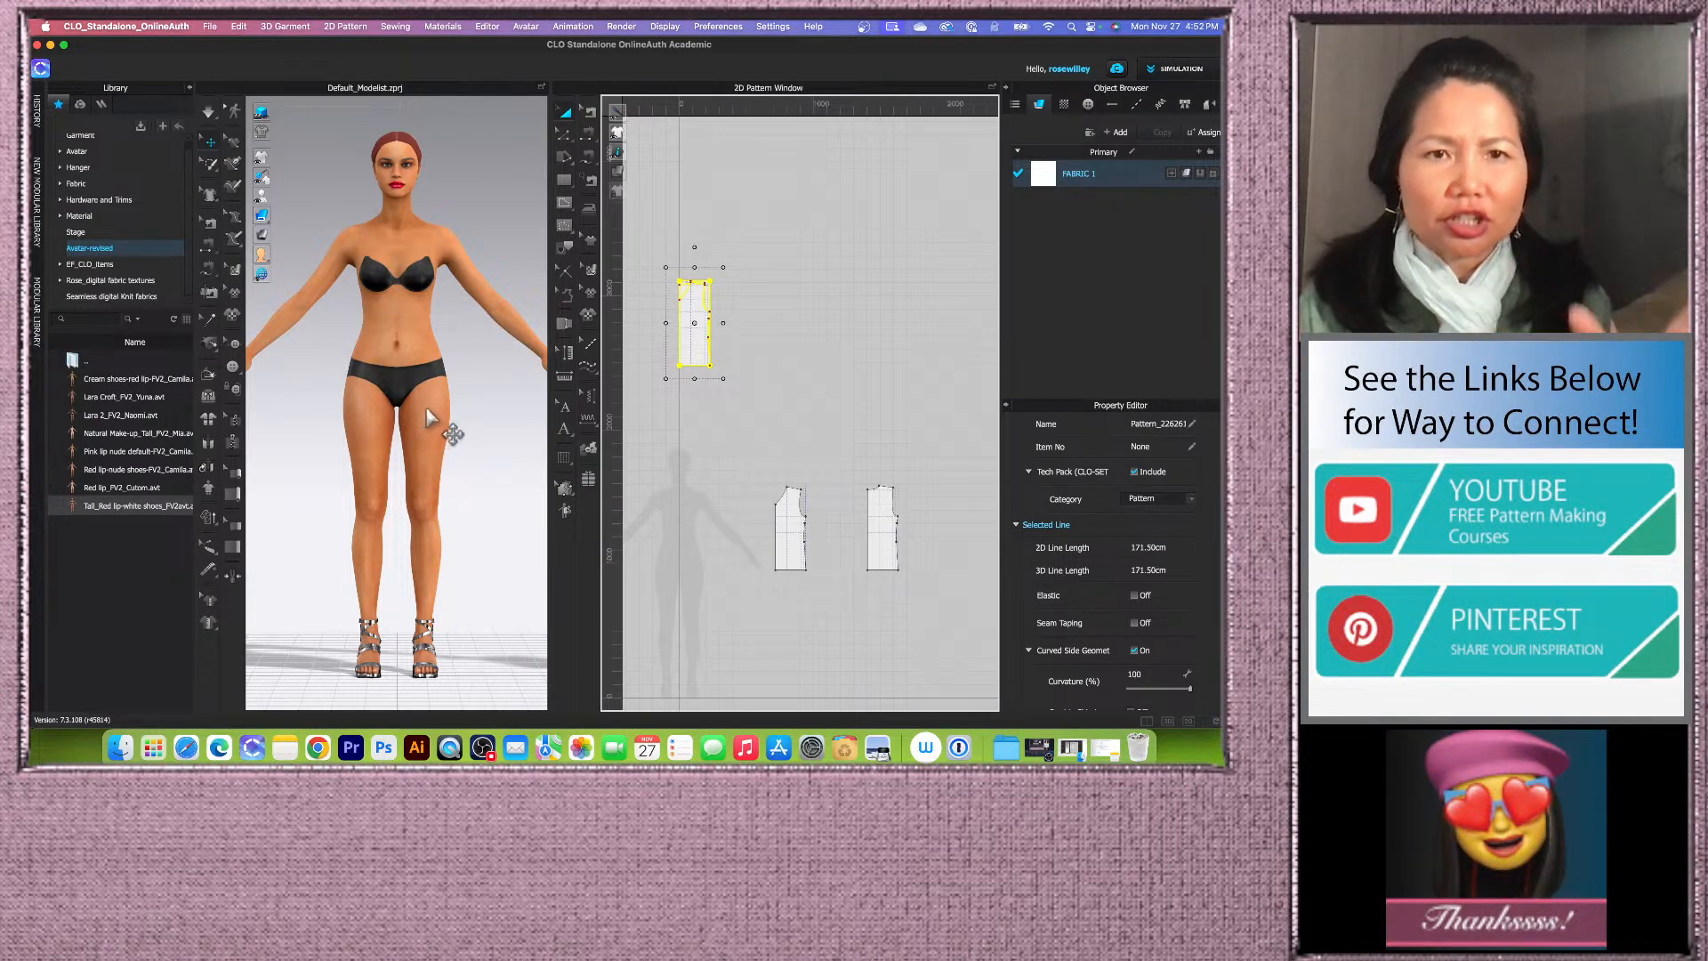
scroll(725, 414, down, 3)
scroll(733, 499, up, 2)
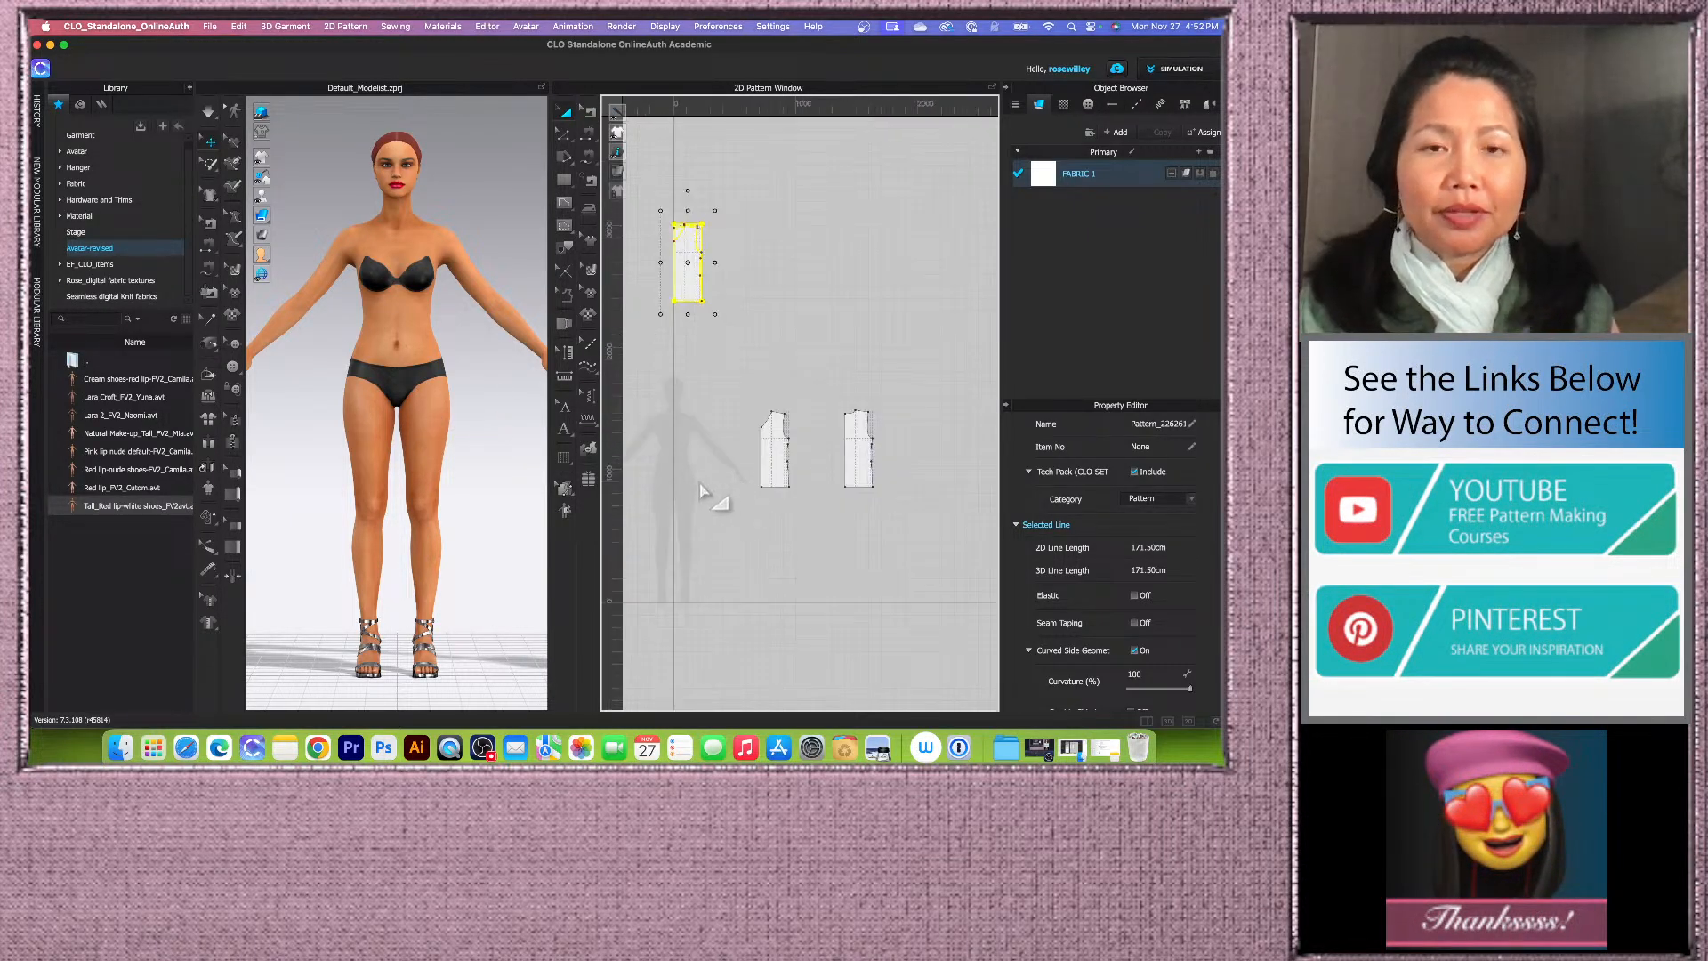
scroll(799, 462, up, 2)
scroll(783, 461, down, 2)
scroll(801, 480, up, 4)
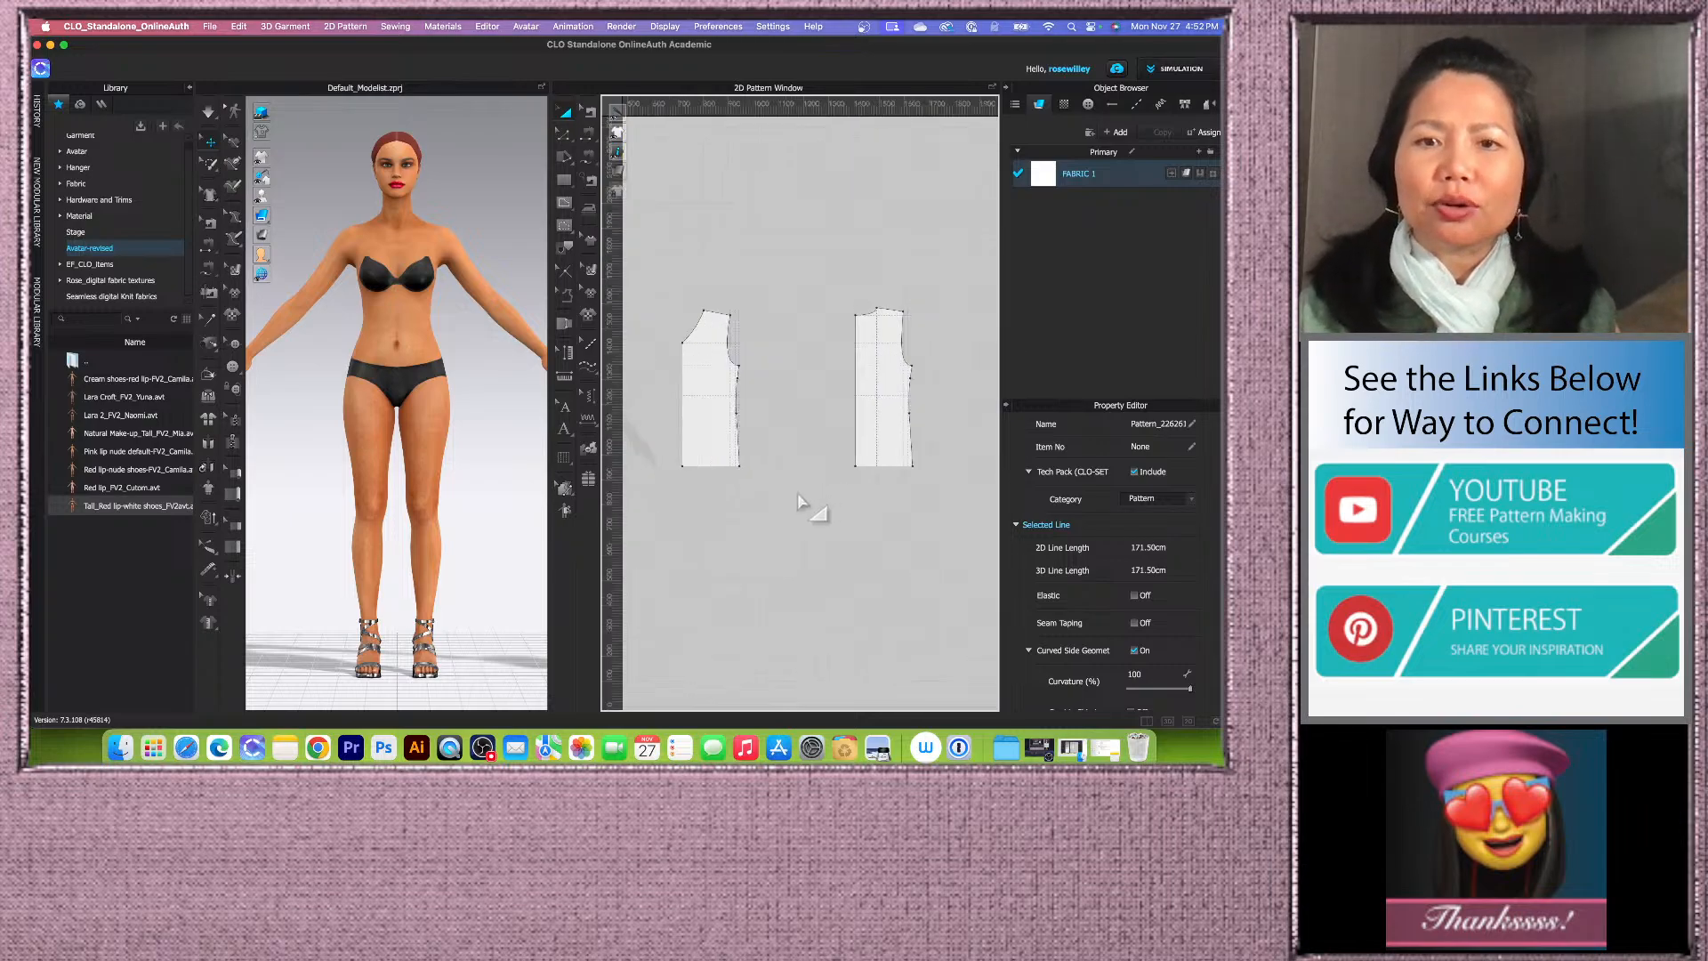
scroll(797, 444, down, 3)
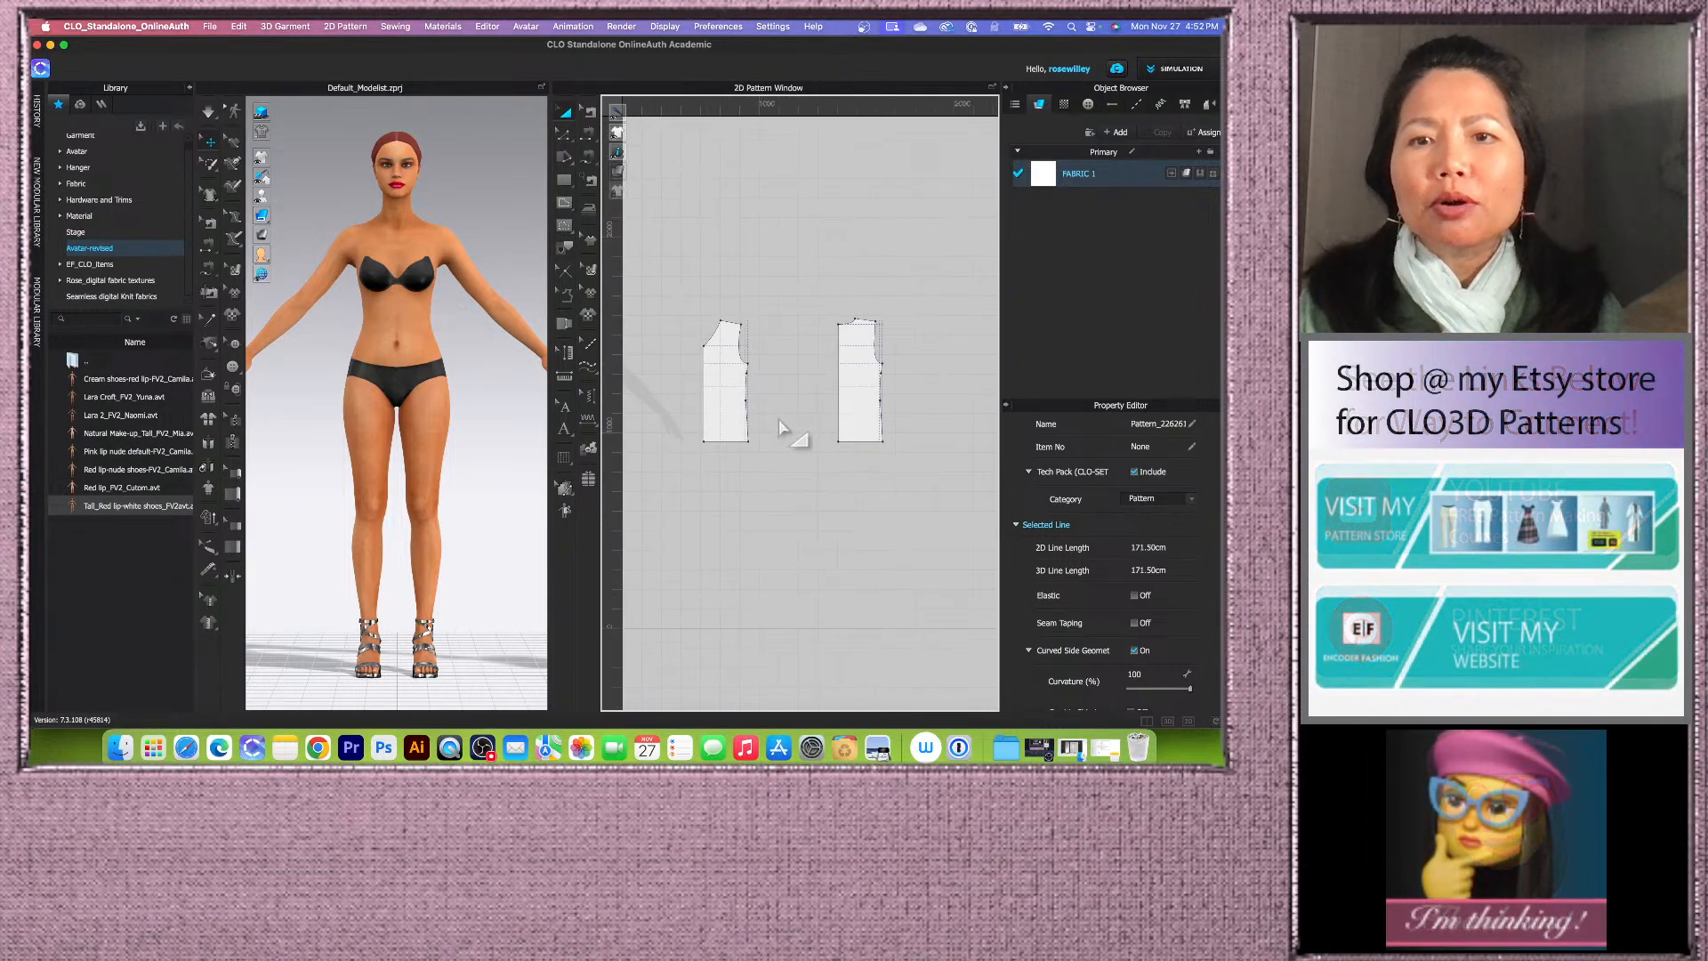
scroll(867, 409, down, 2)
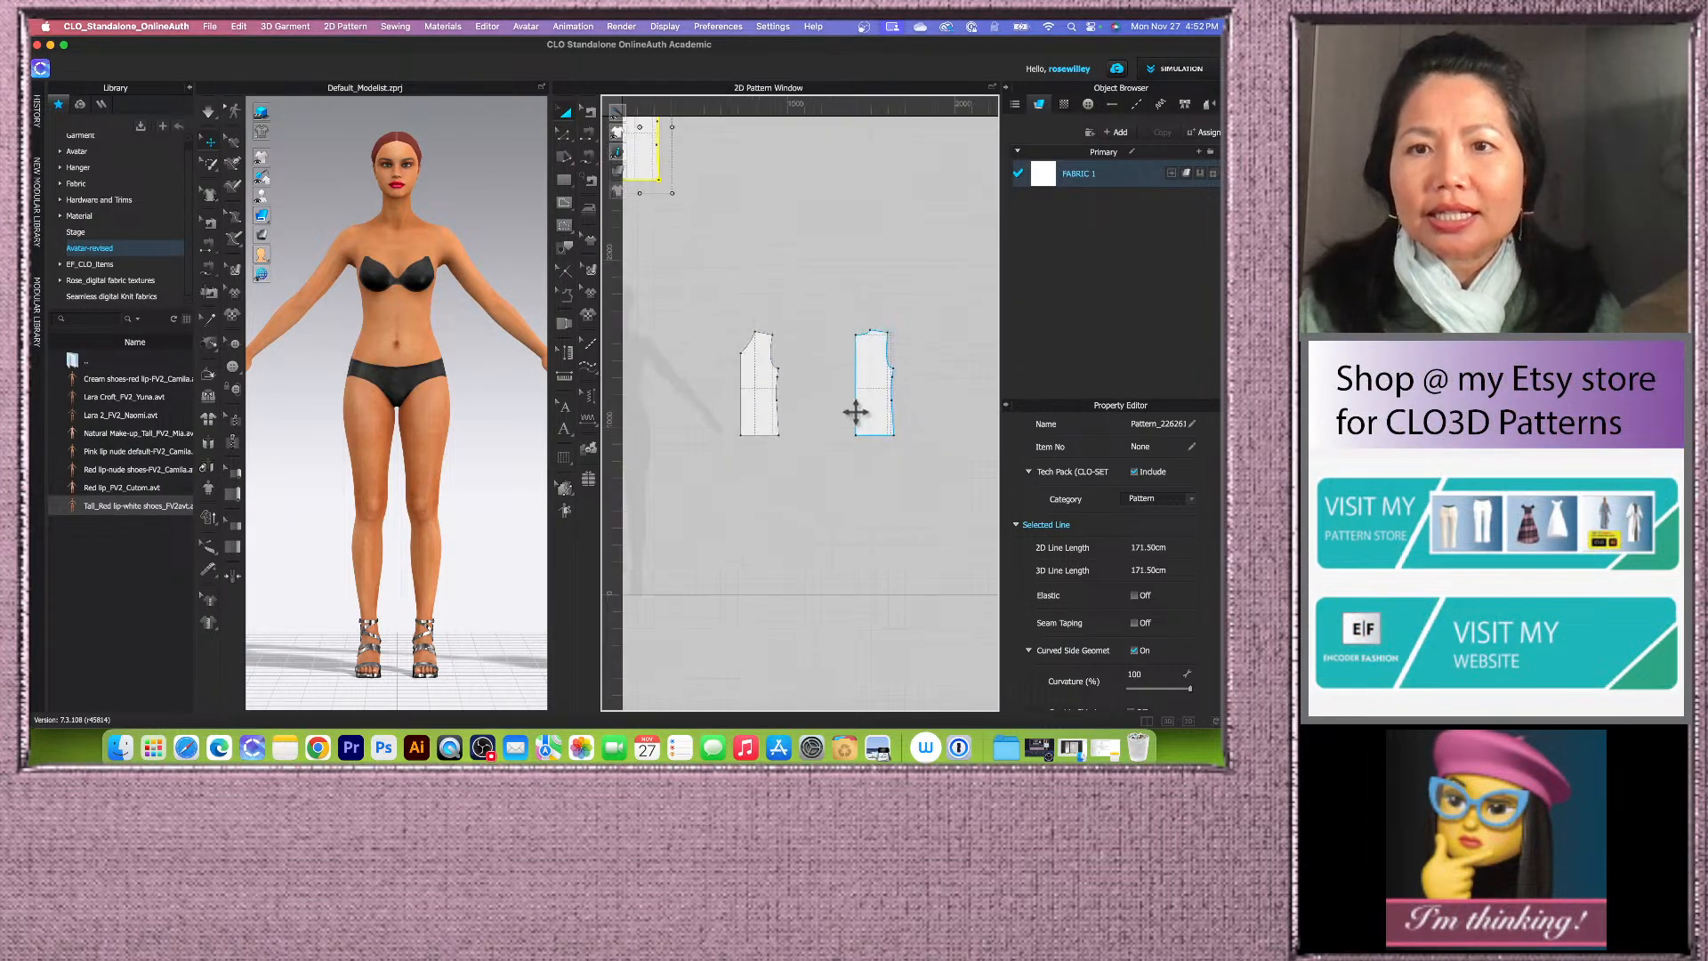
click(871, 409)
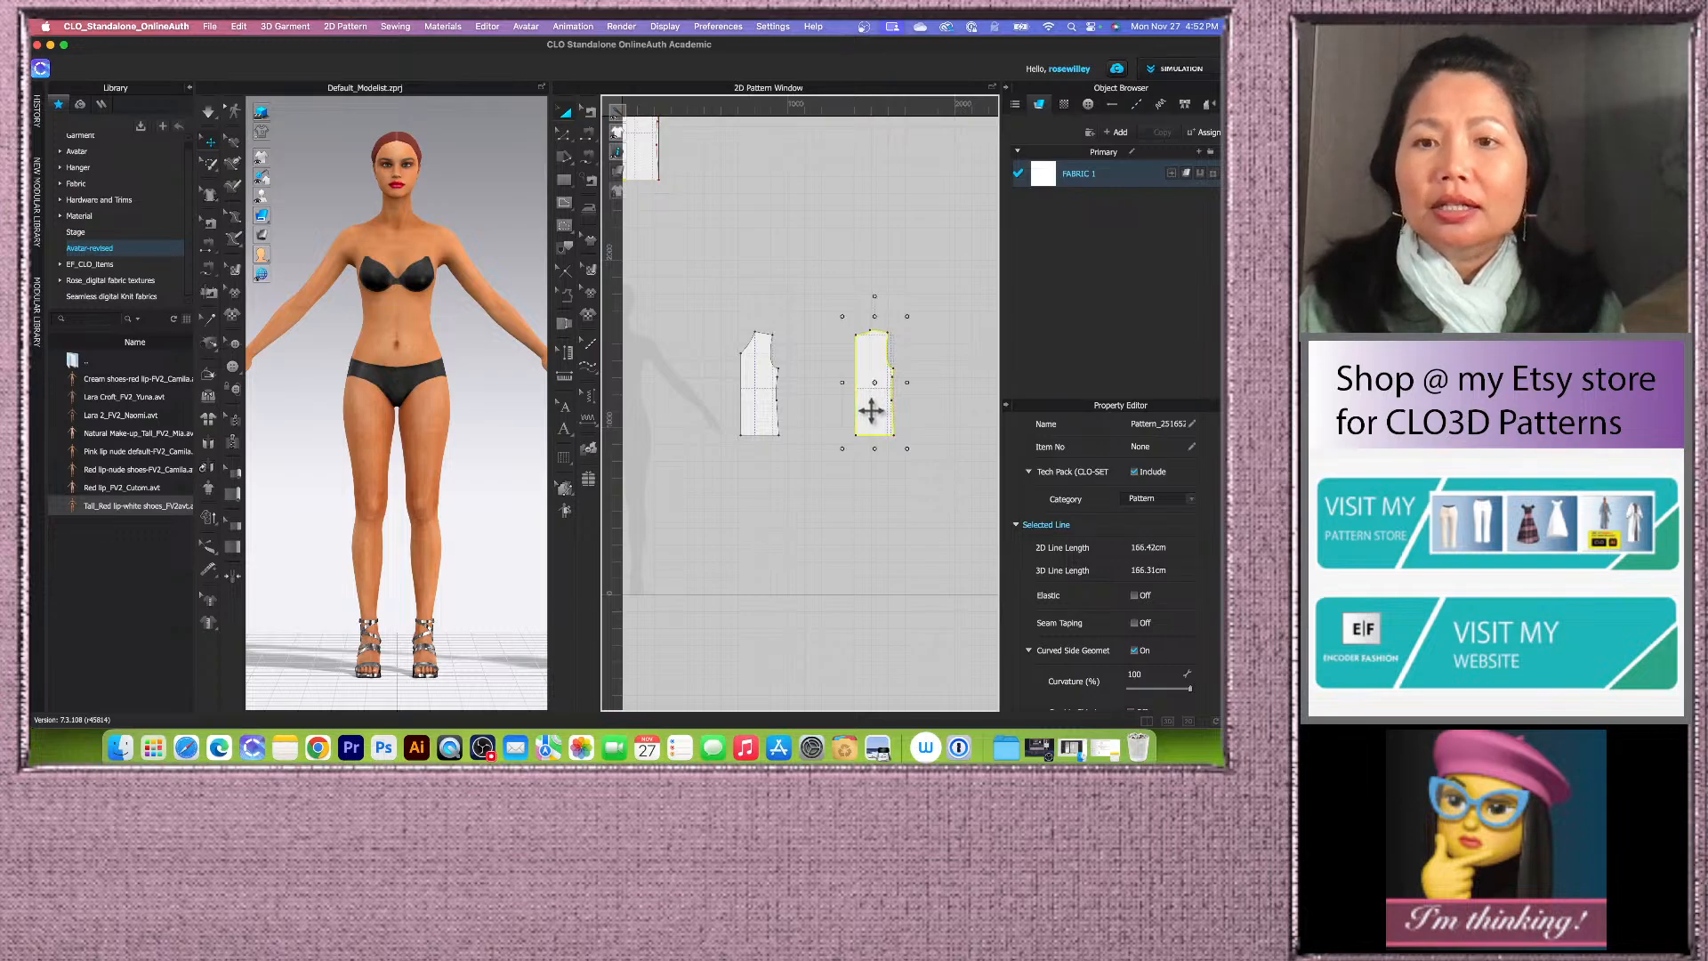
right_click(871, 409)
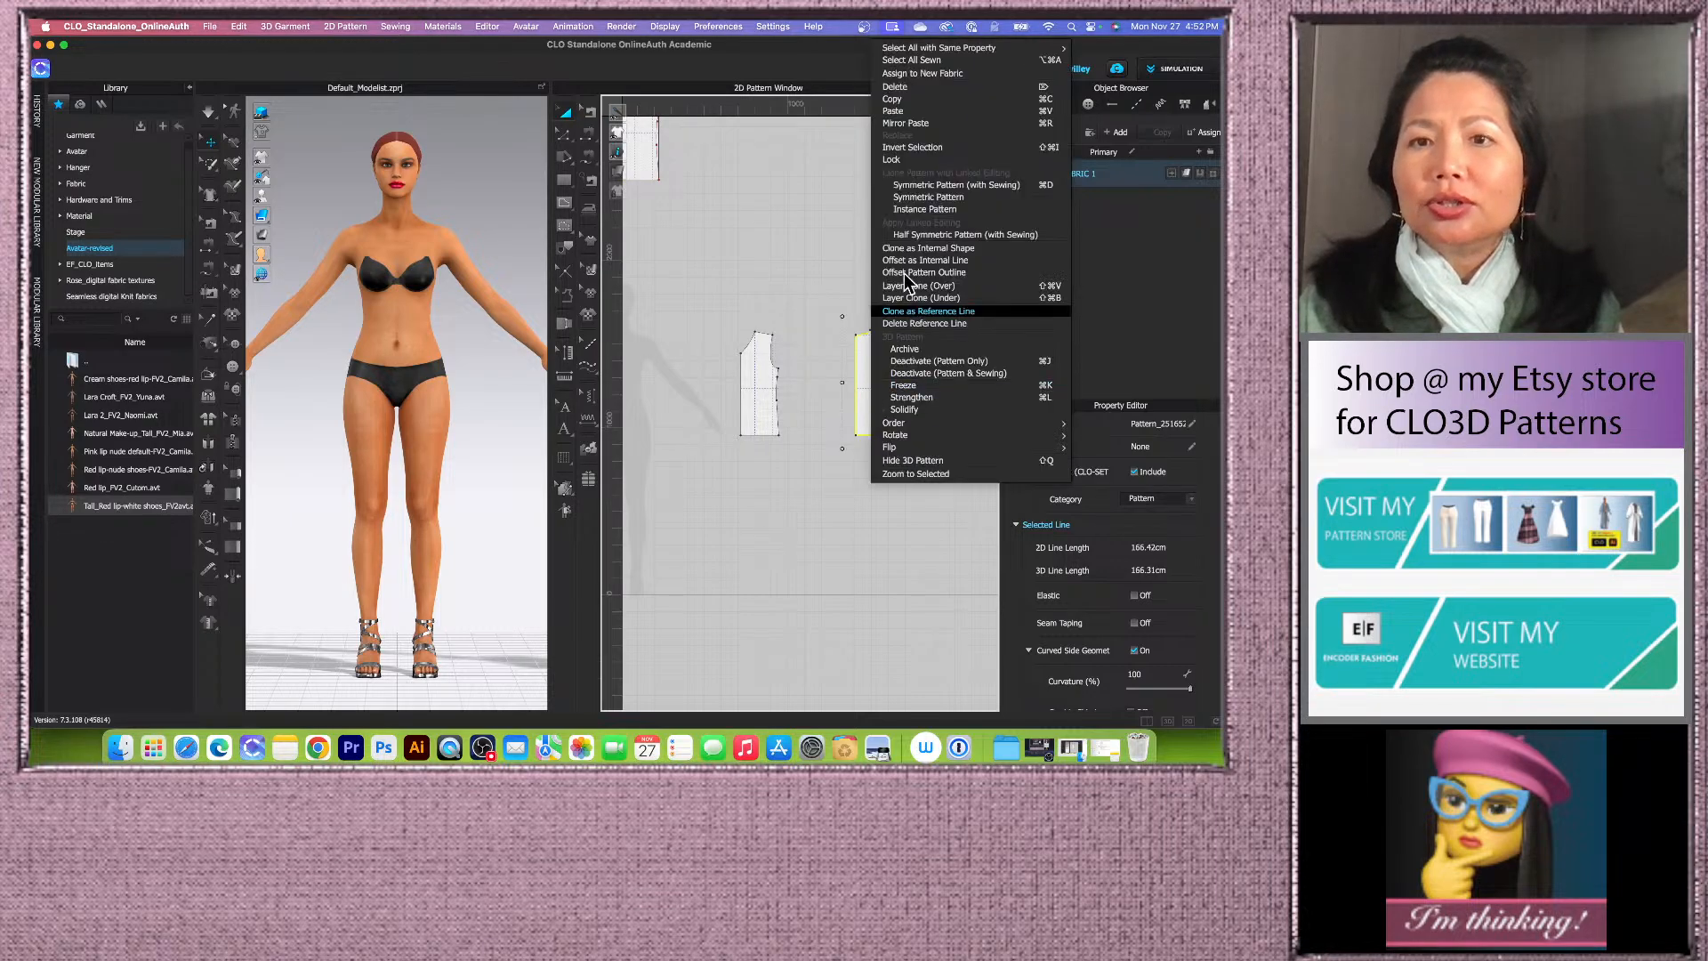
click(937, 186)
scroll(836, 402, down, 2)
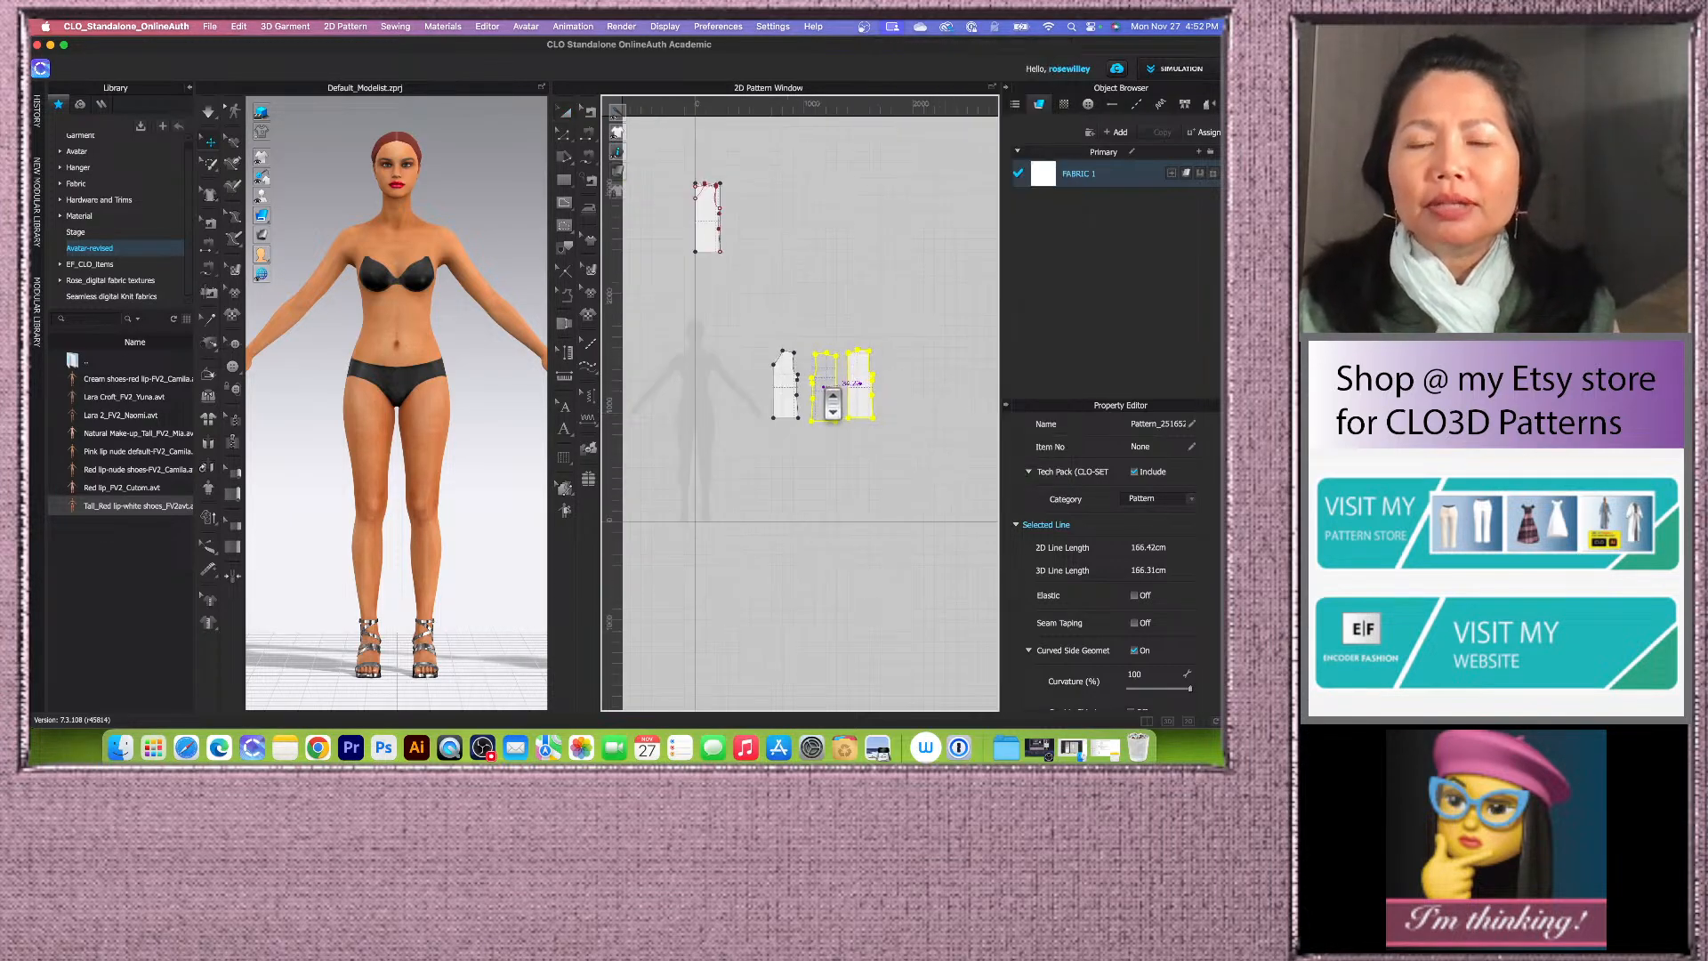
scroll(831, 405, up, 5)
scroll(809, 407, down, 2)
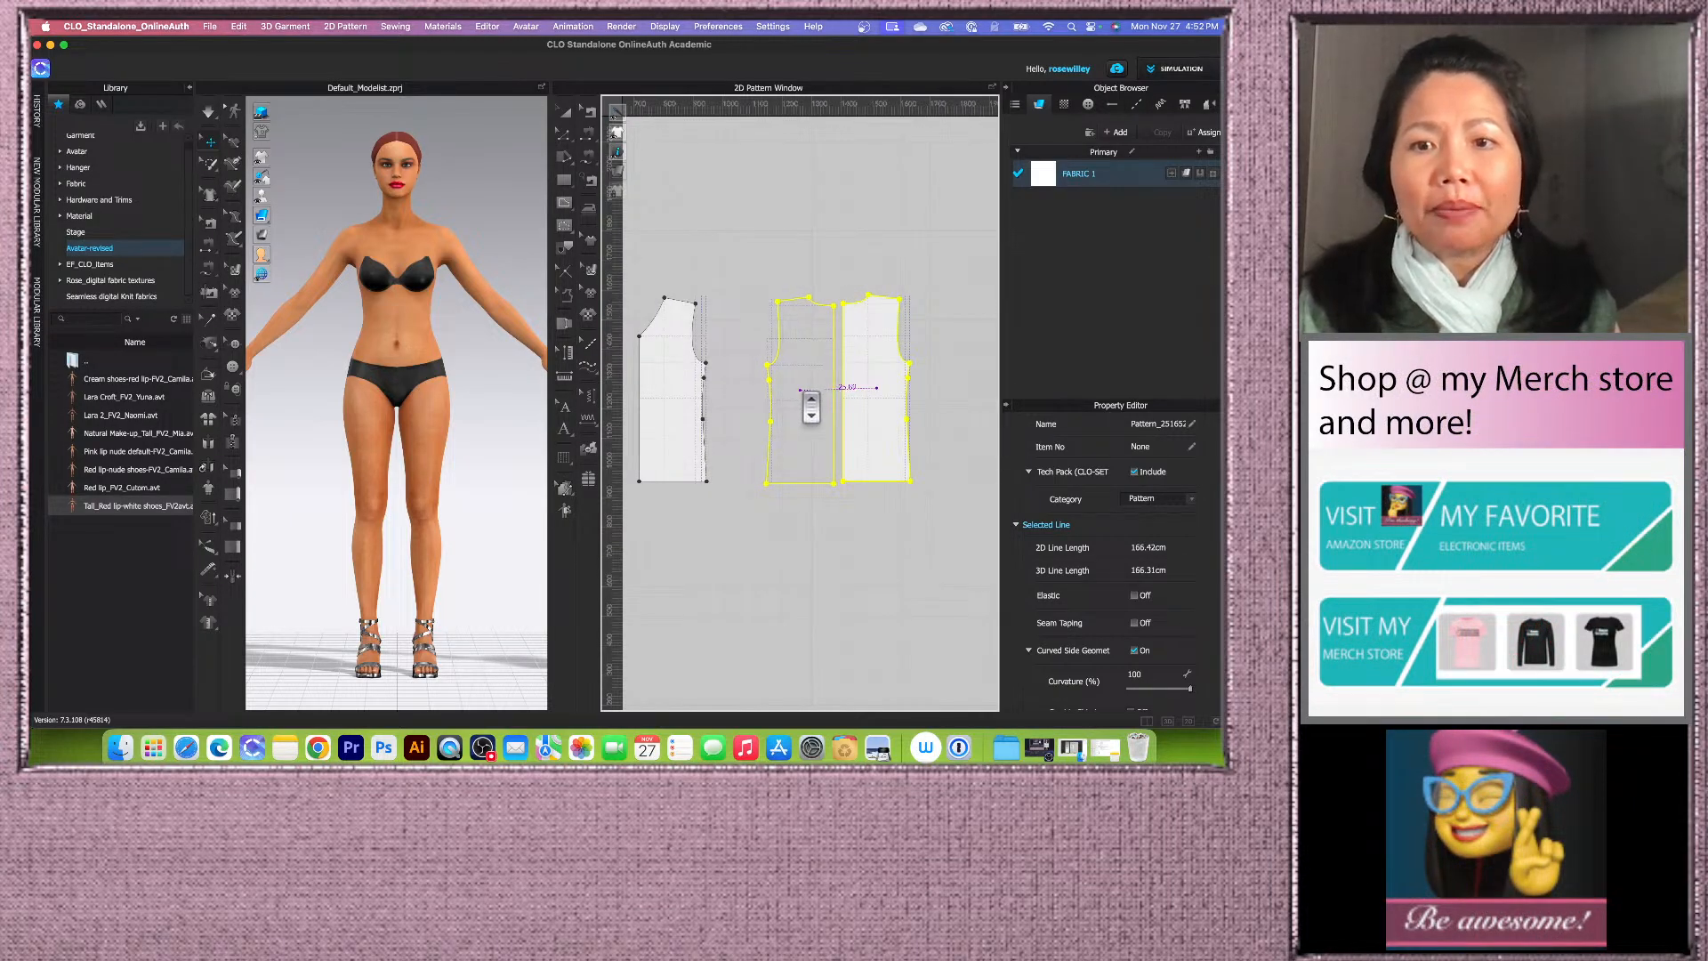
click(811, 409)
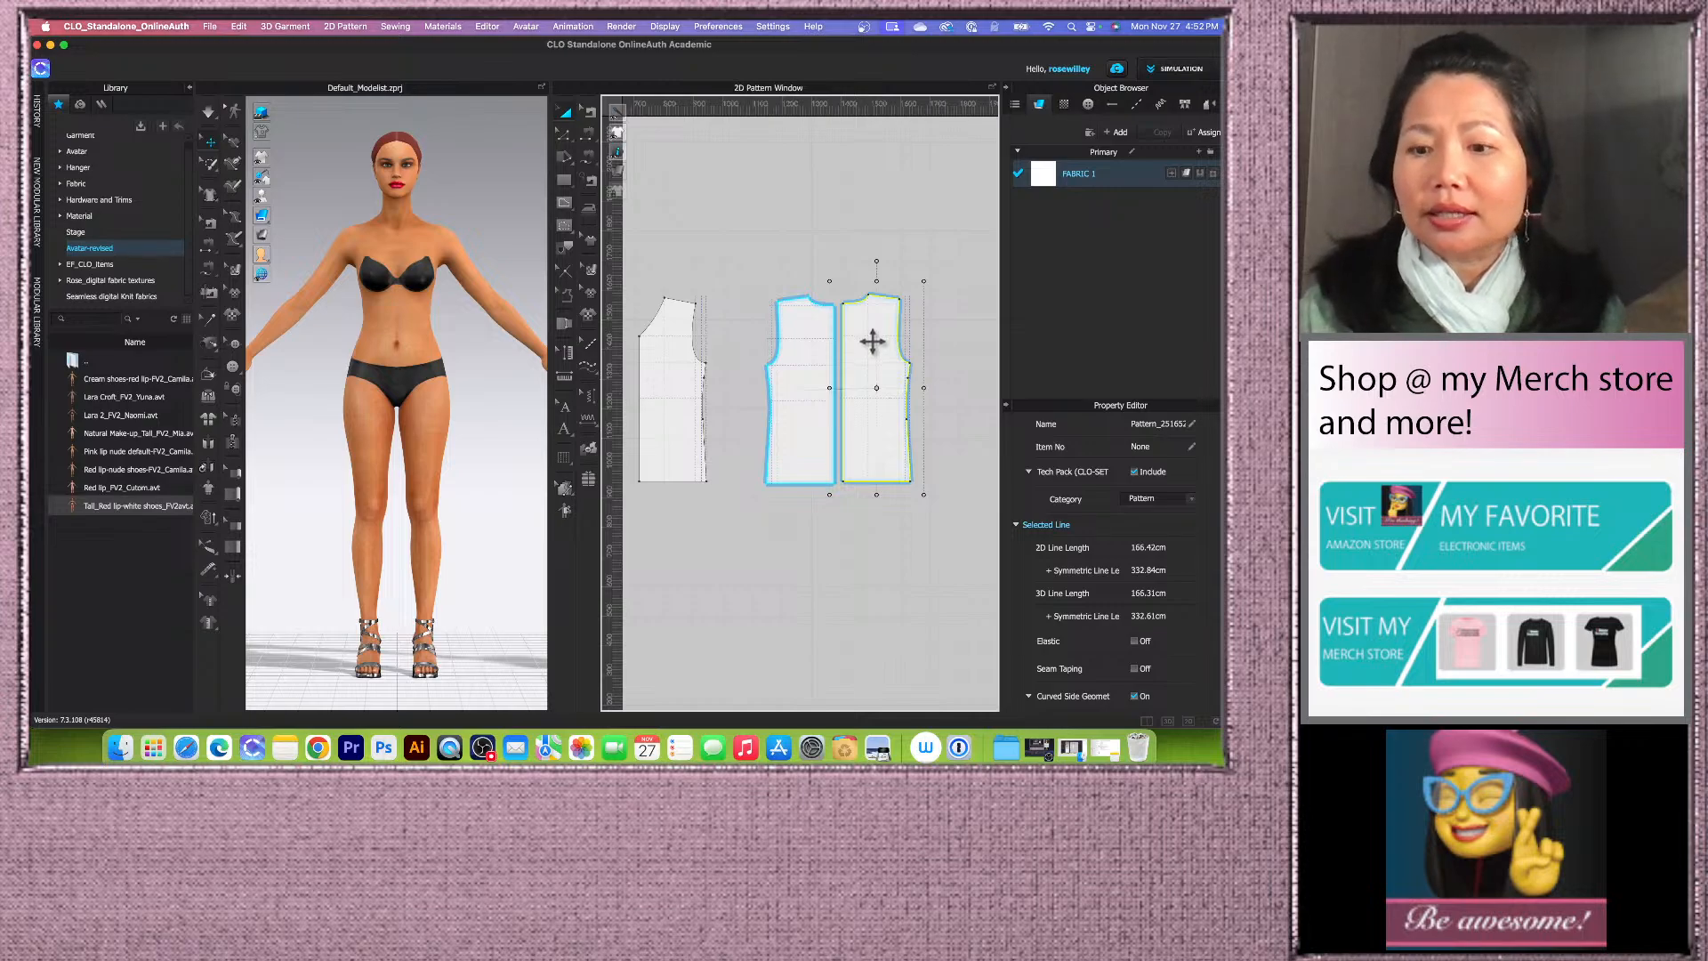
Step: Delete the original right traced piece and shift the remaining symmetric copy slightly to the right
key(Delete)
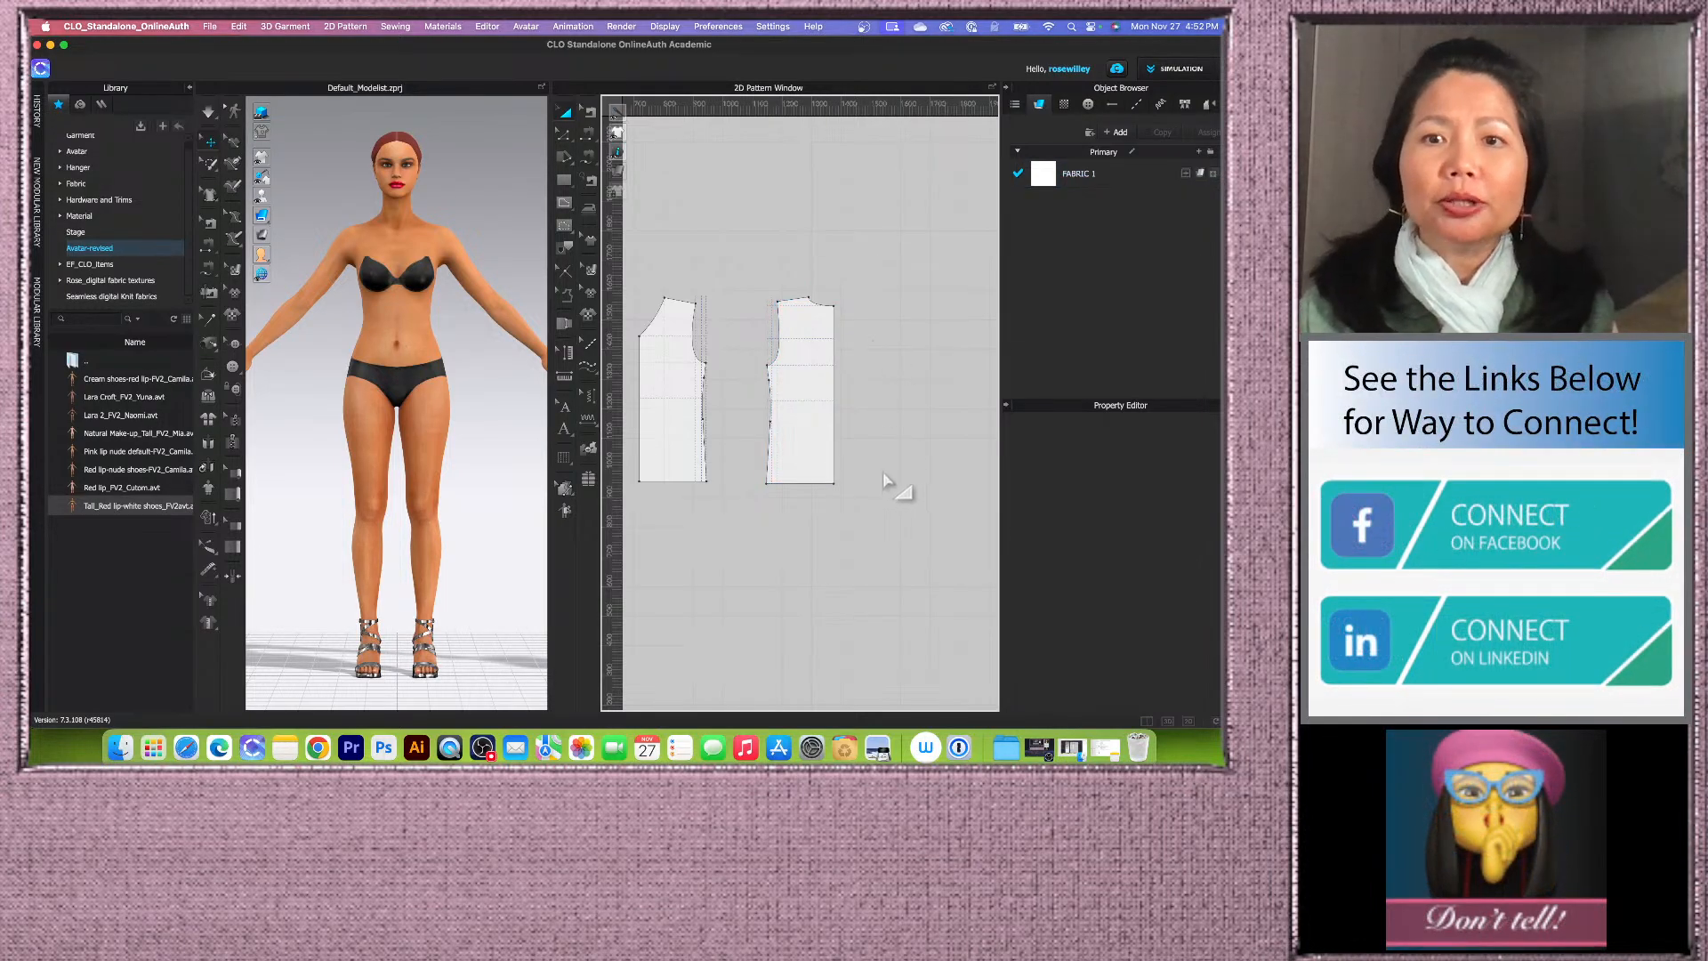
scroll(847, 440, up, 5)
scroll(859, 439, down, 6)
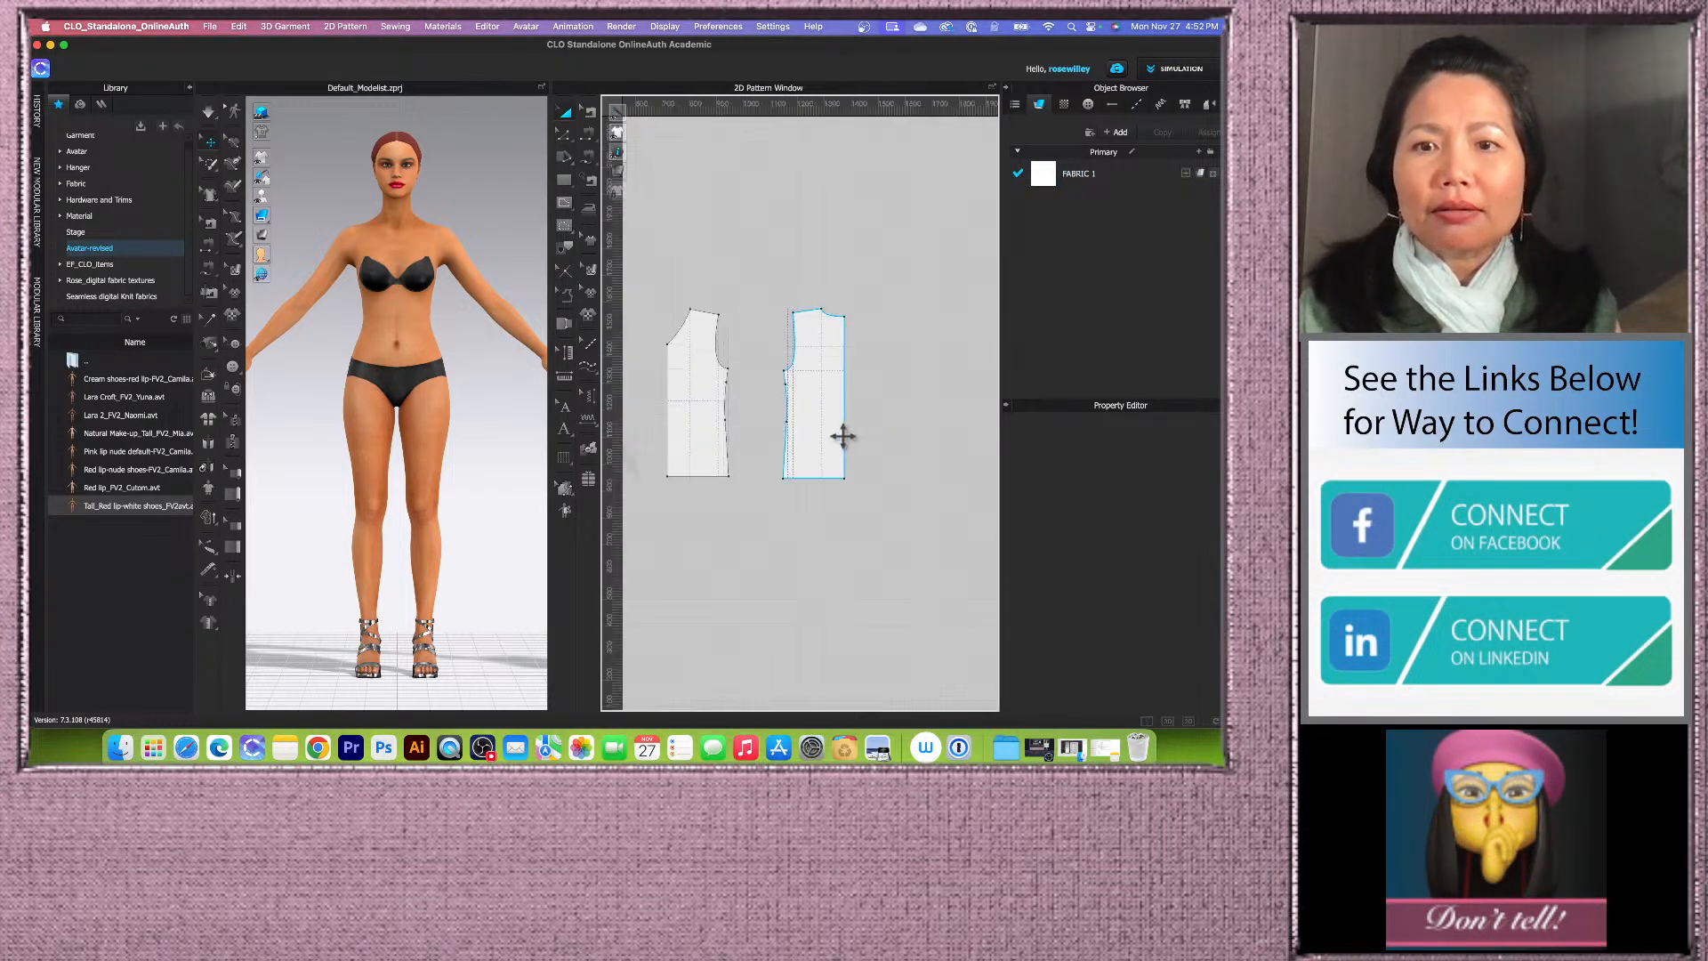
drag(832, 436, 860, 437)
click(765, 503)
Step: Zoom in and out to inspect the outlines of the two traced pieces
scroll(785, 453, up, 5)
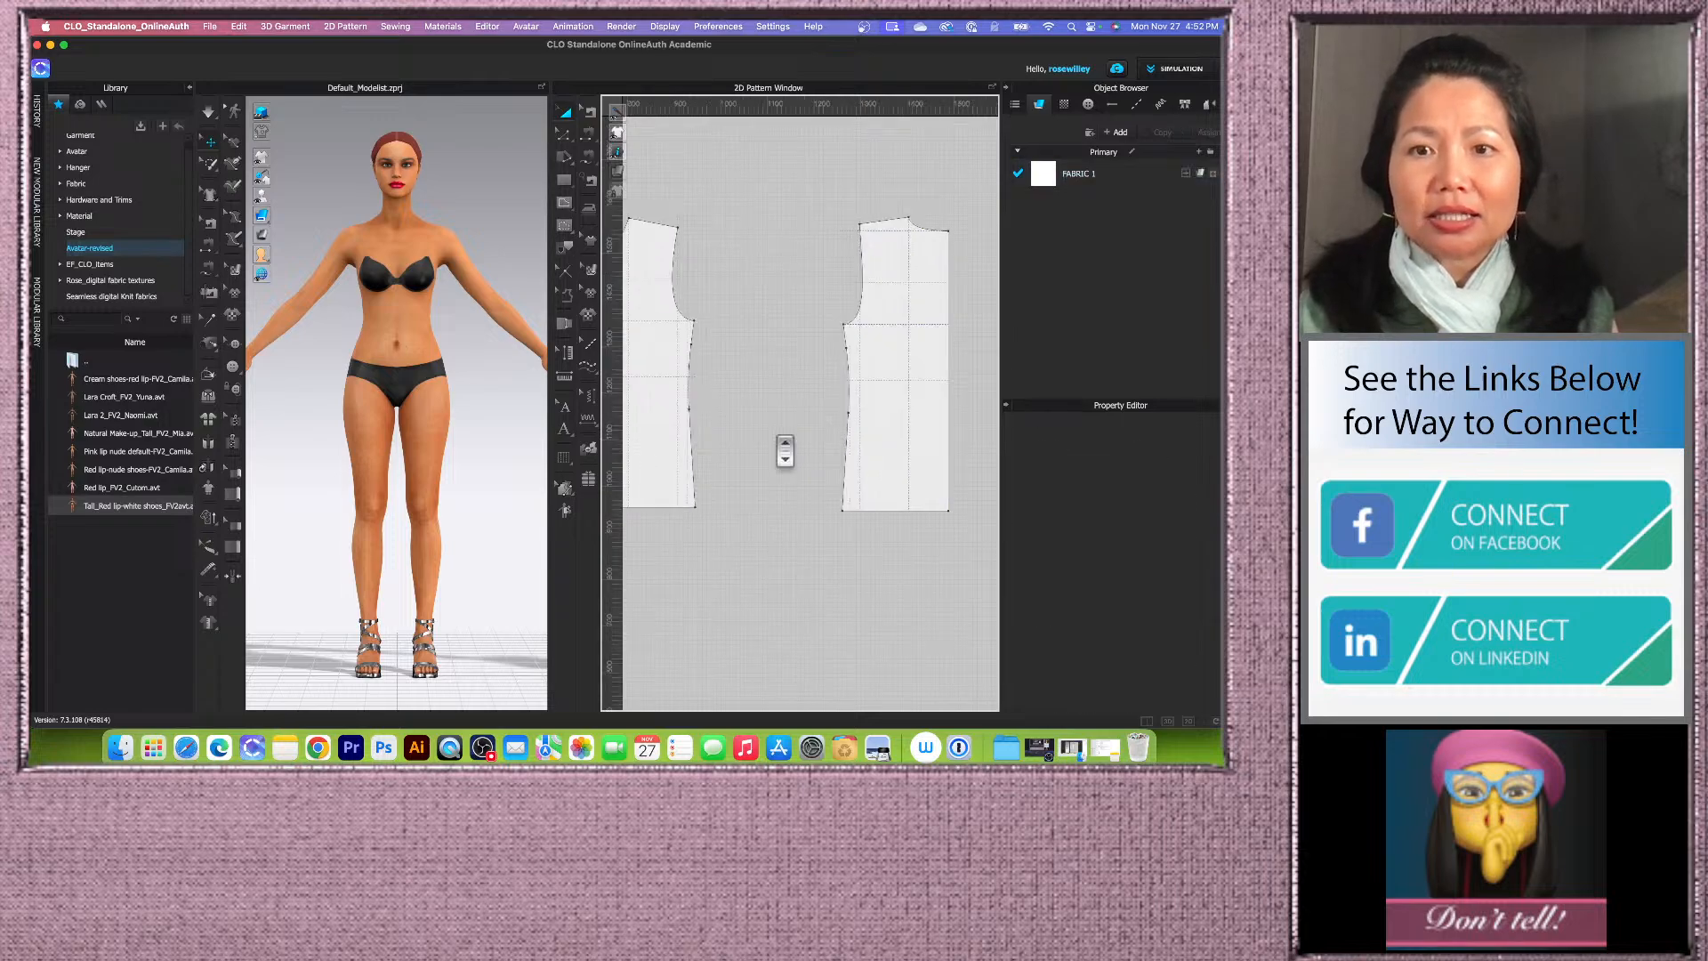
scroll(788, 453, down, 6)
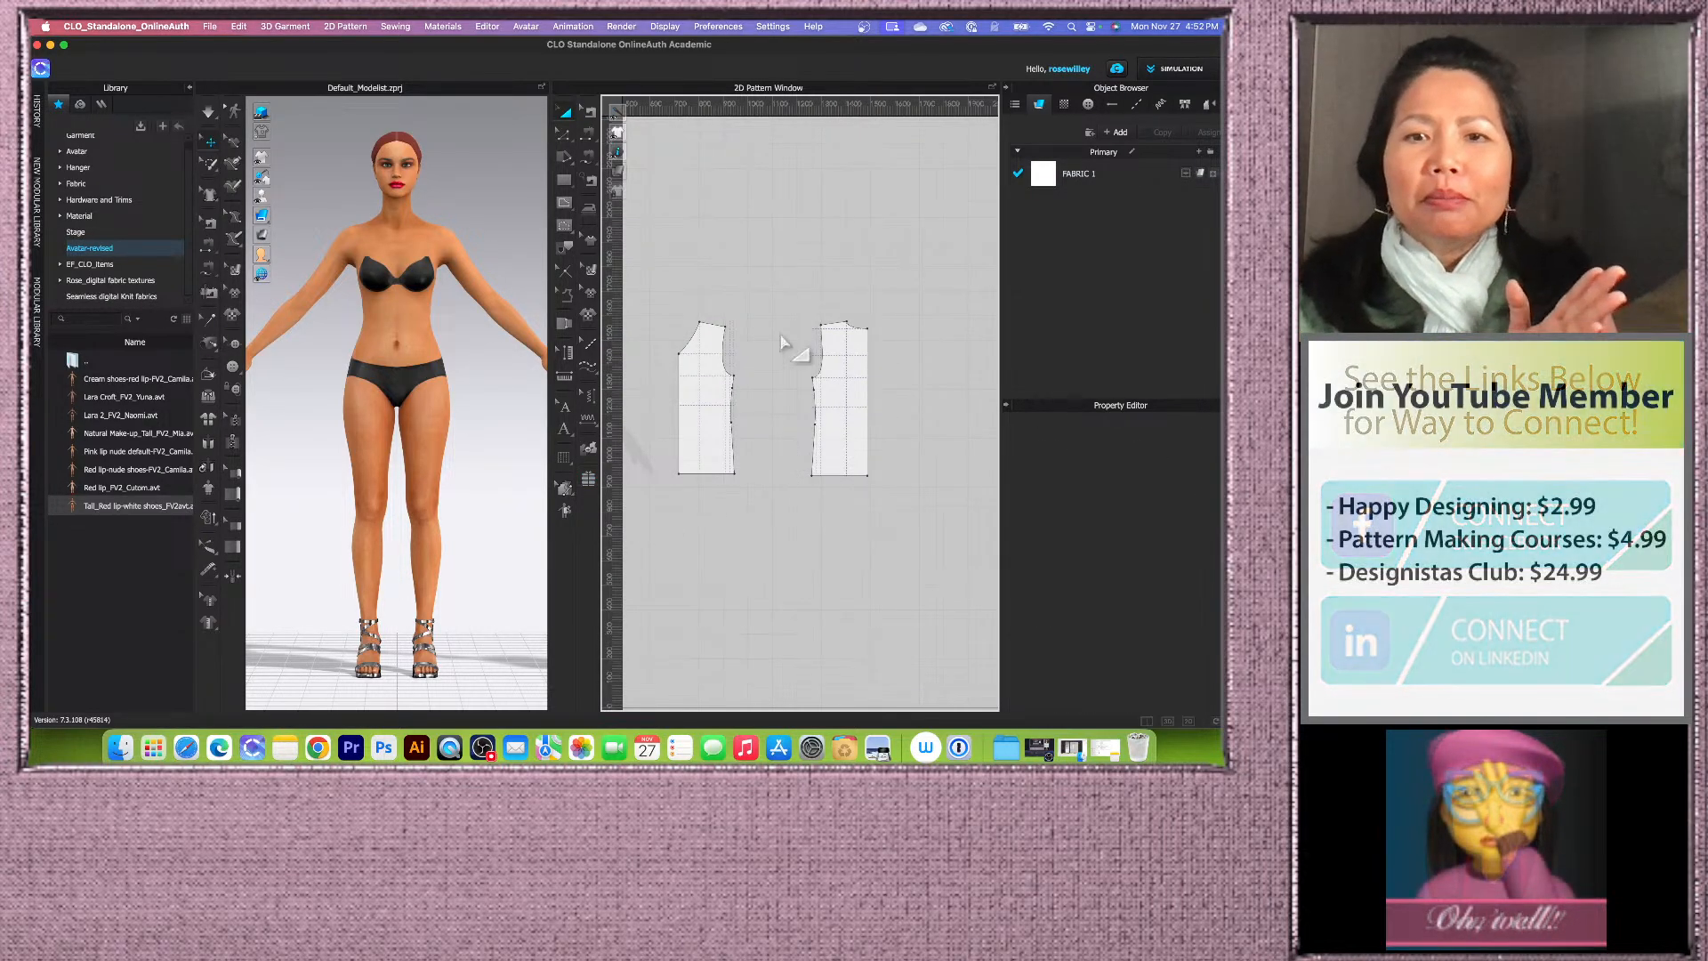
scroll(727, 378, up, 4)
scroll(728, 378, up, 2)
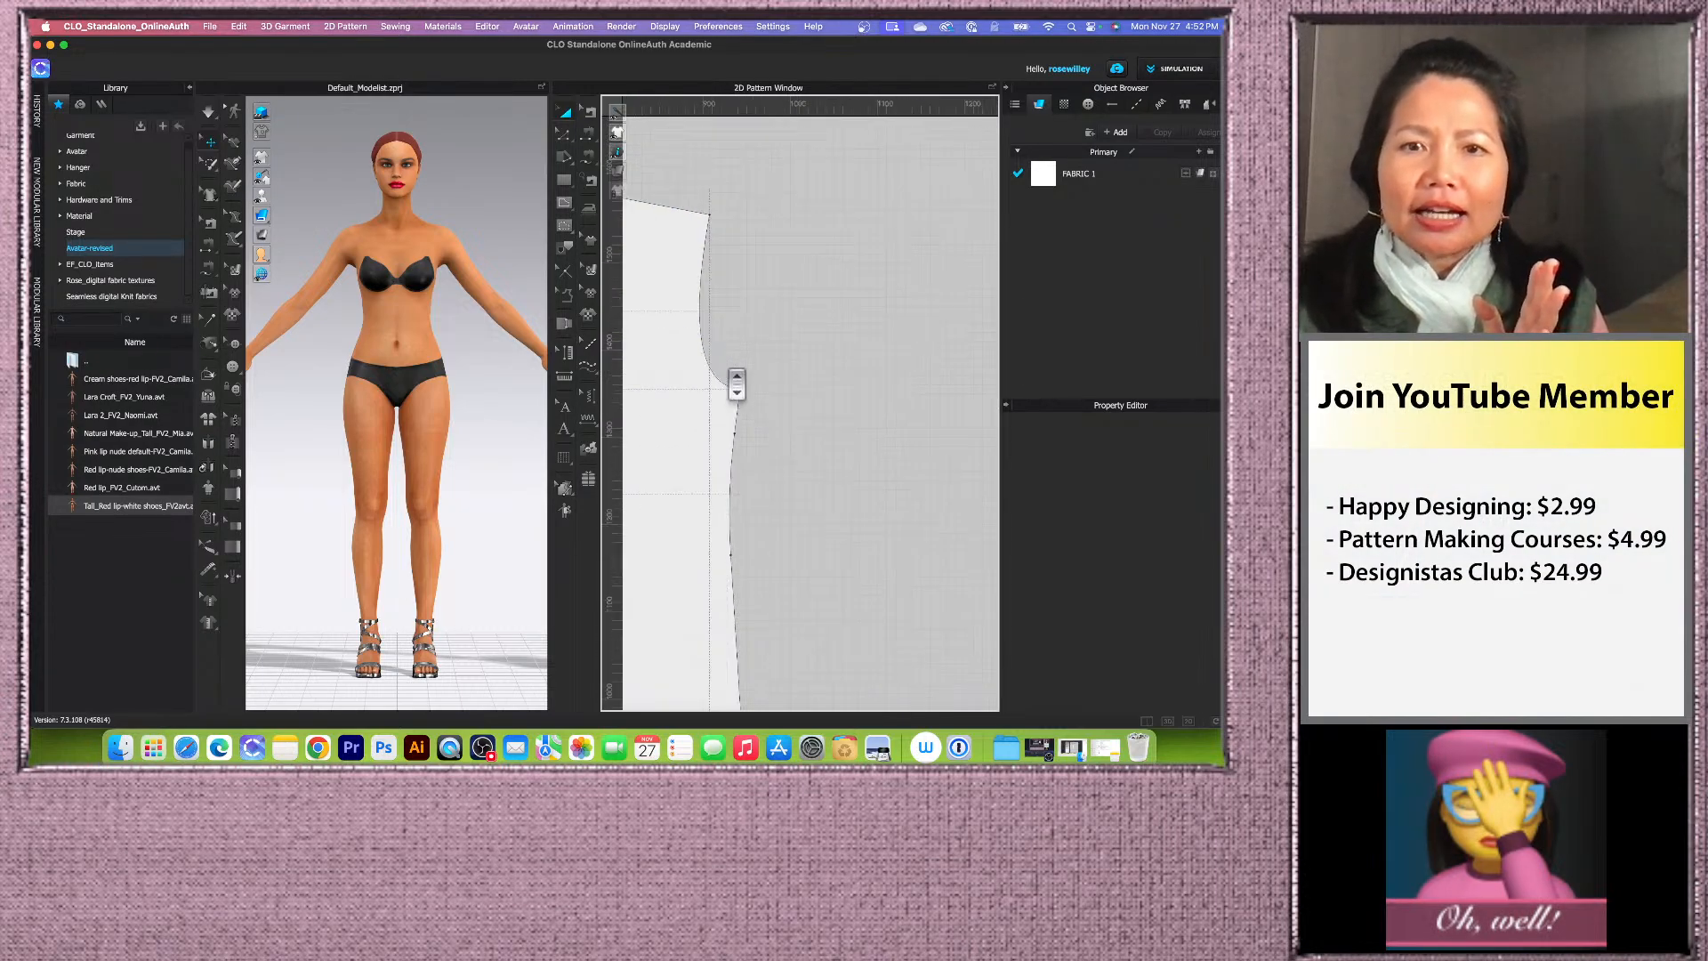
scroll(964, 377, down, 3)
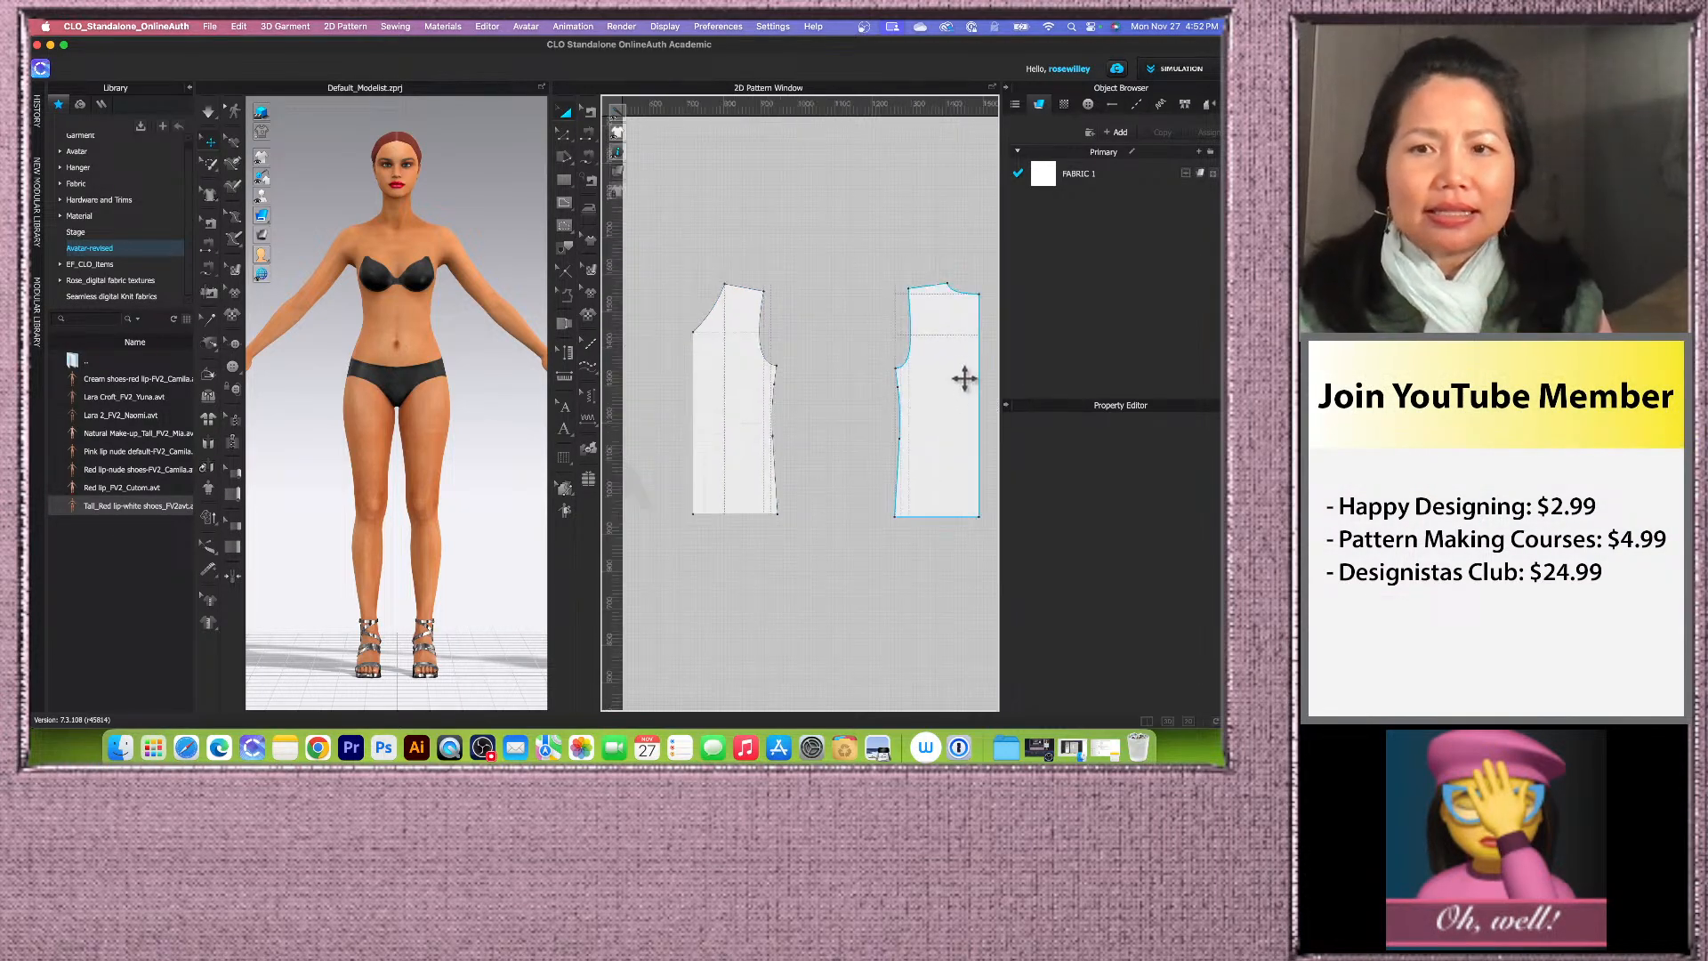
scroll(791, 506, down, 2)
scroll(765, 509, up, 3)
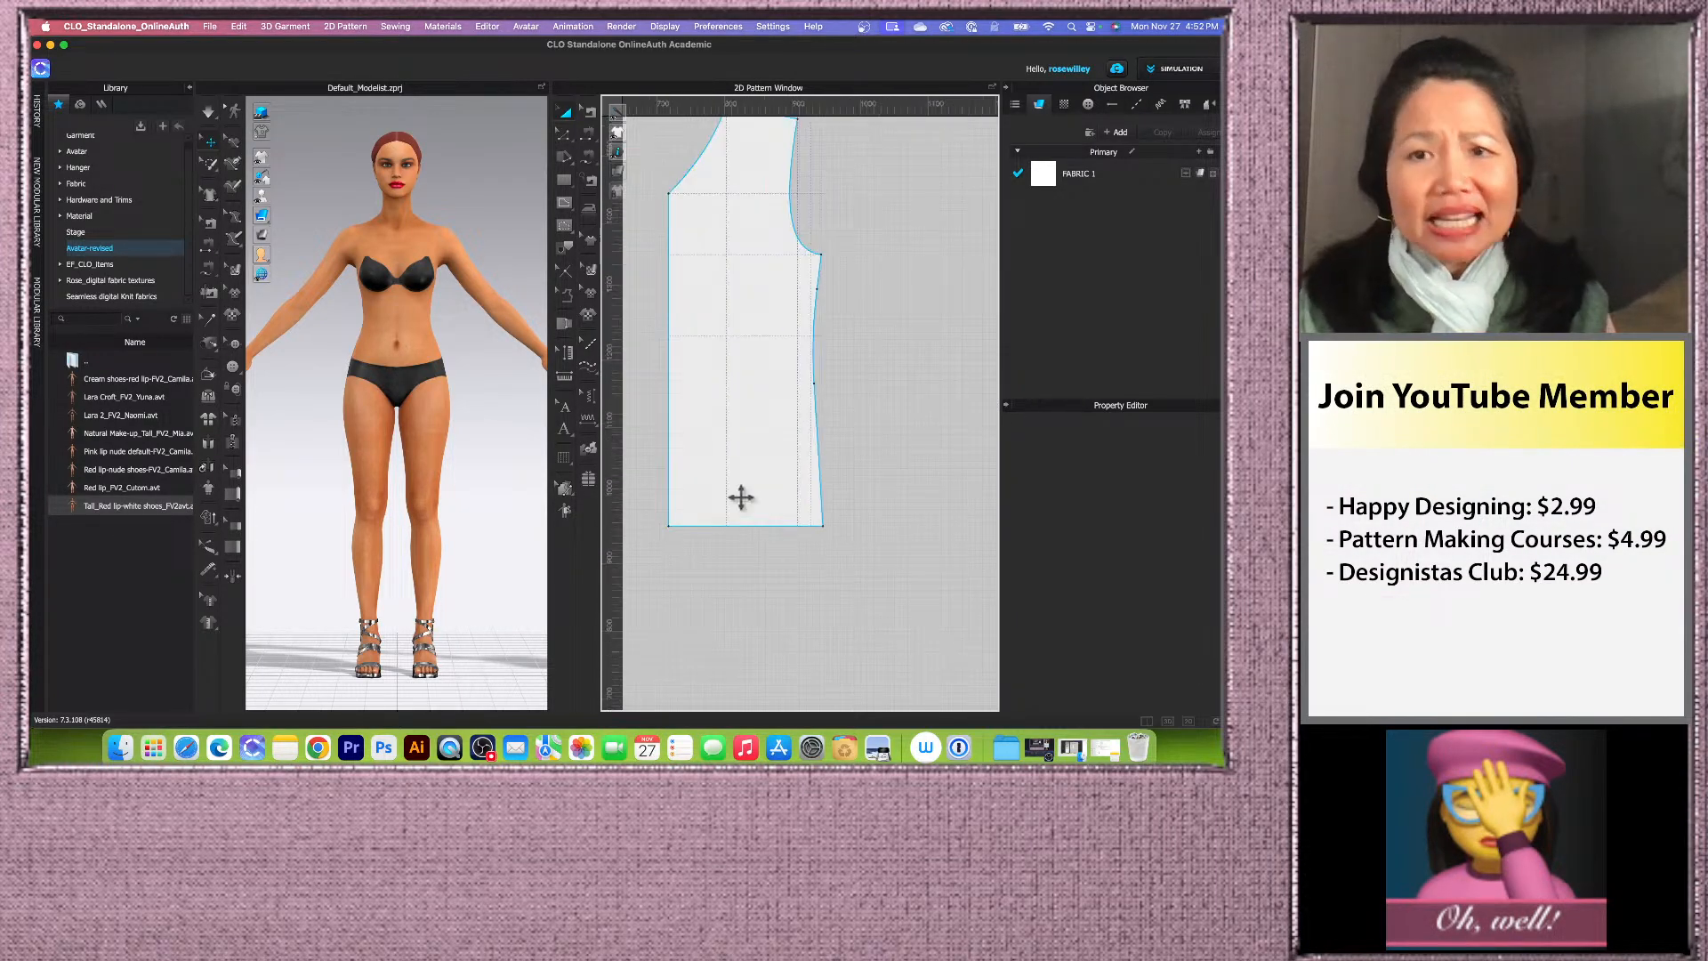
scroll(735, 497, down, 1)
scroll(729, 502, up, 1)
scroll(729, 508, down, 3)
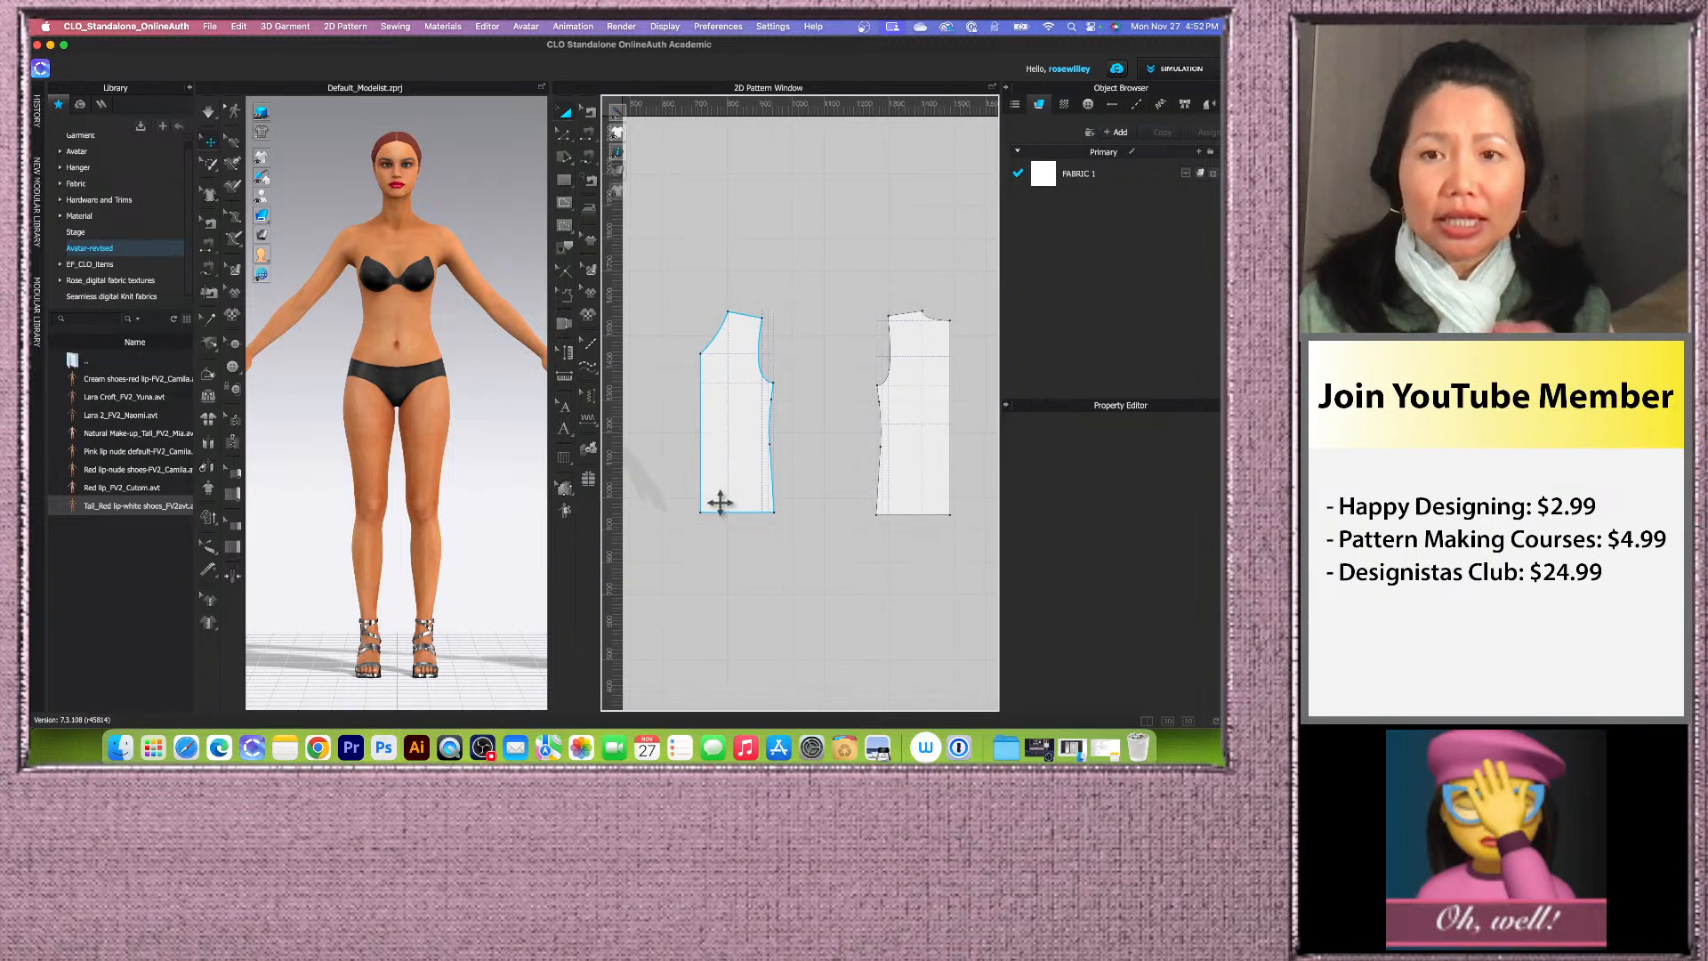
scroll(704, 464, down, 2)
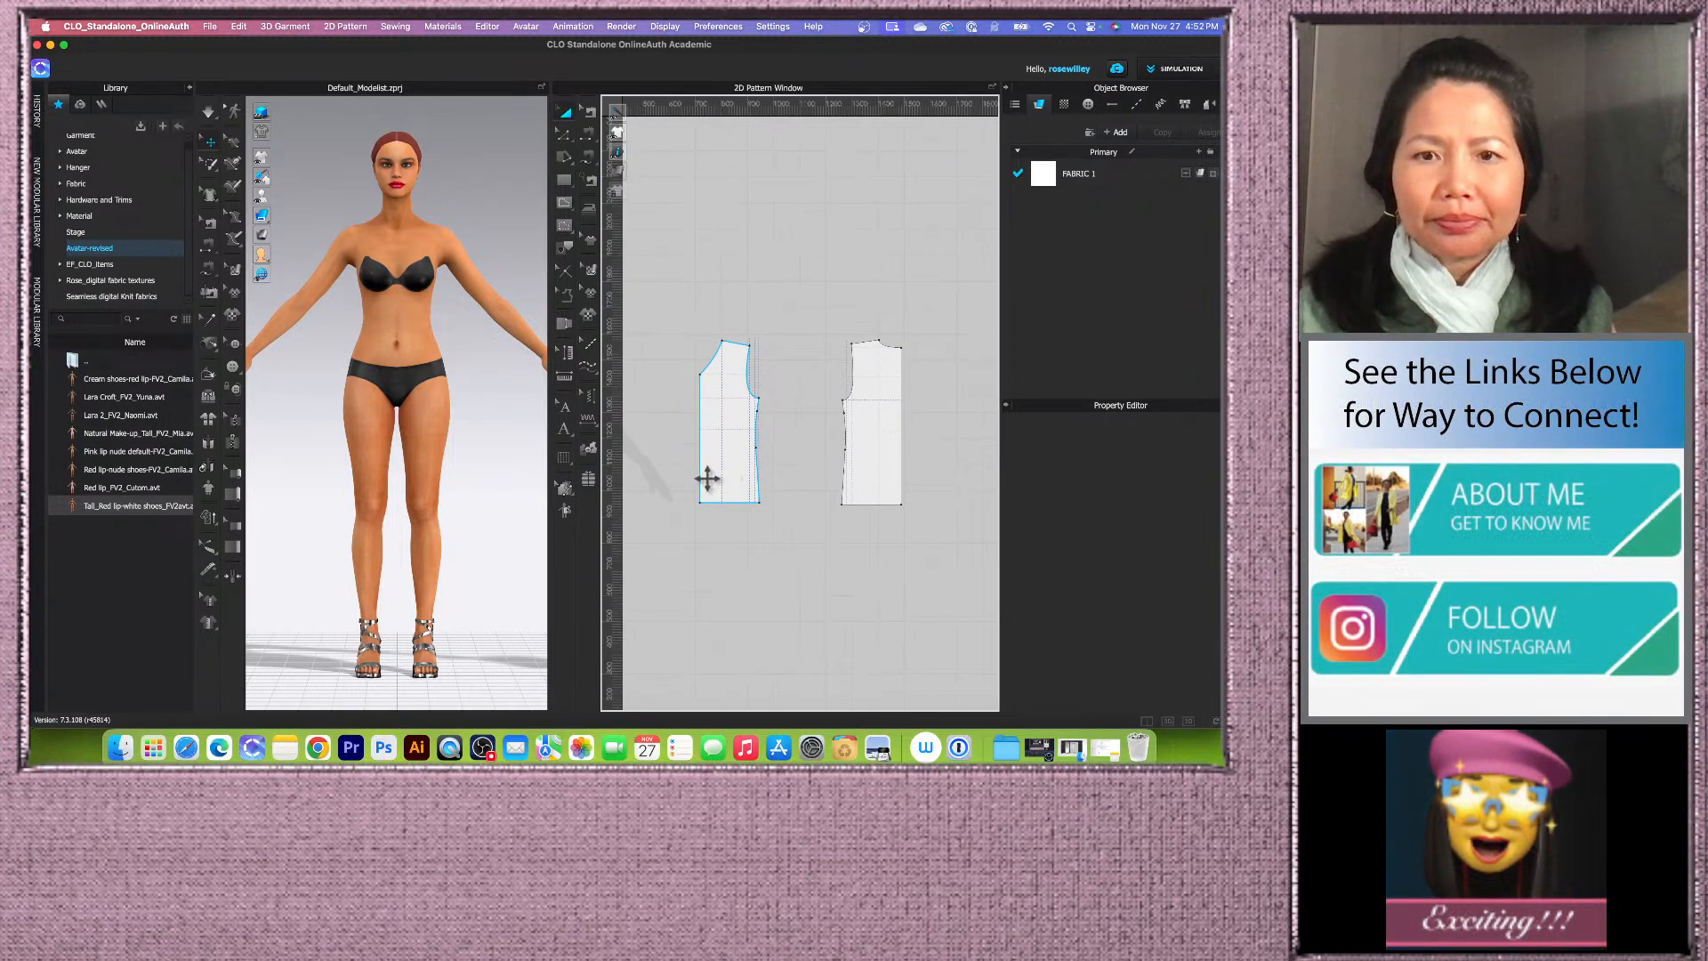
Step: Select the left traced piece and zoom closer to examine its armhole and side edges
click(712, 478)
scroll(805, 463, up, 2)
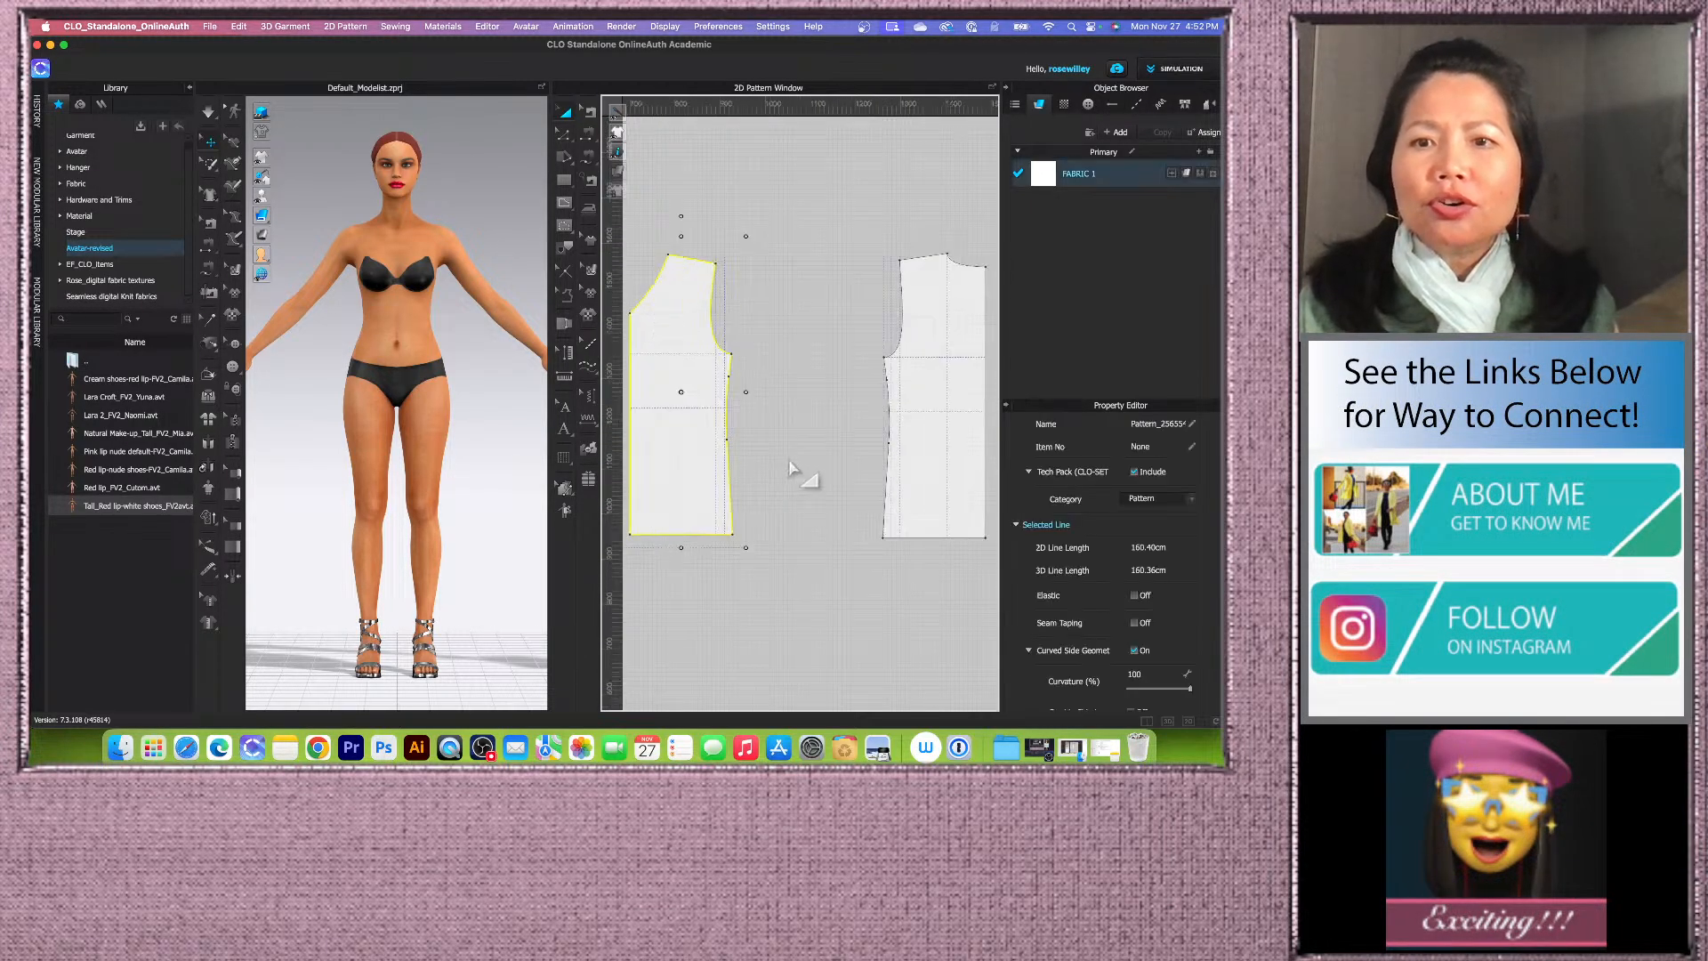
scroll(708, 457, up, 2)
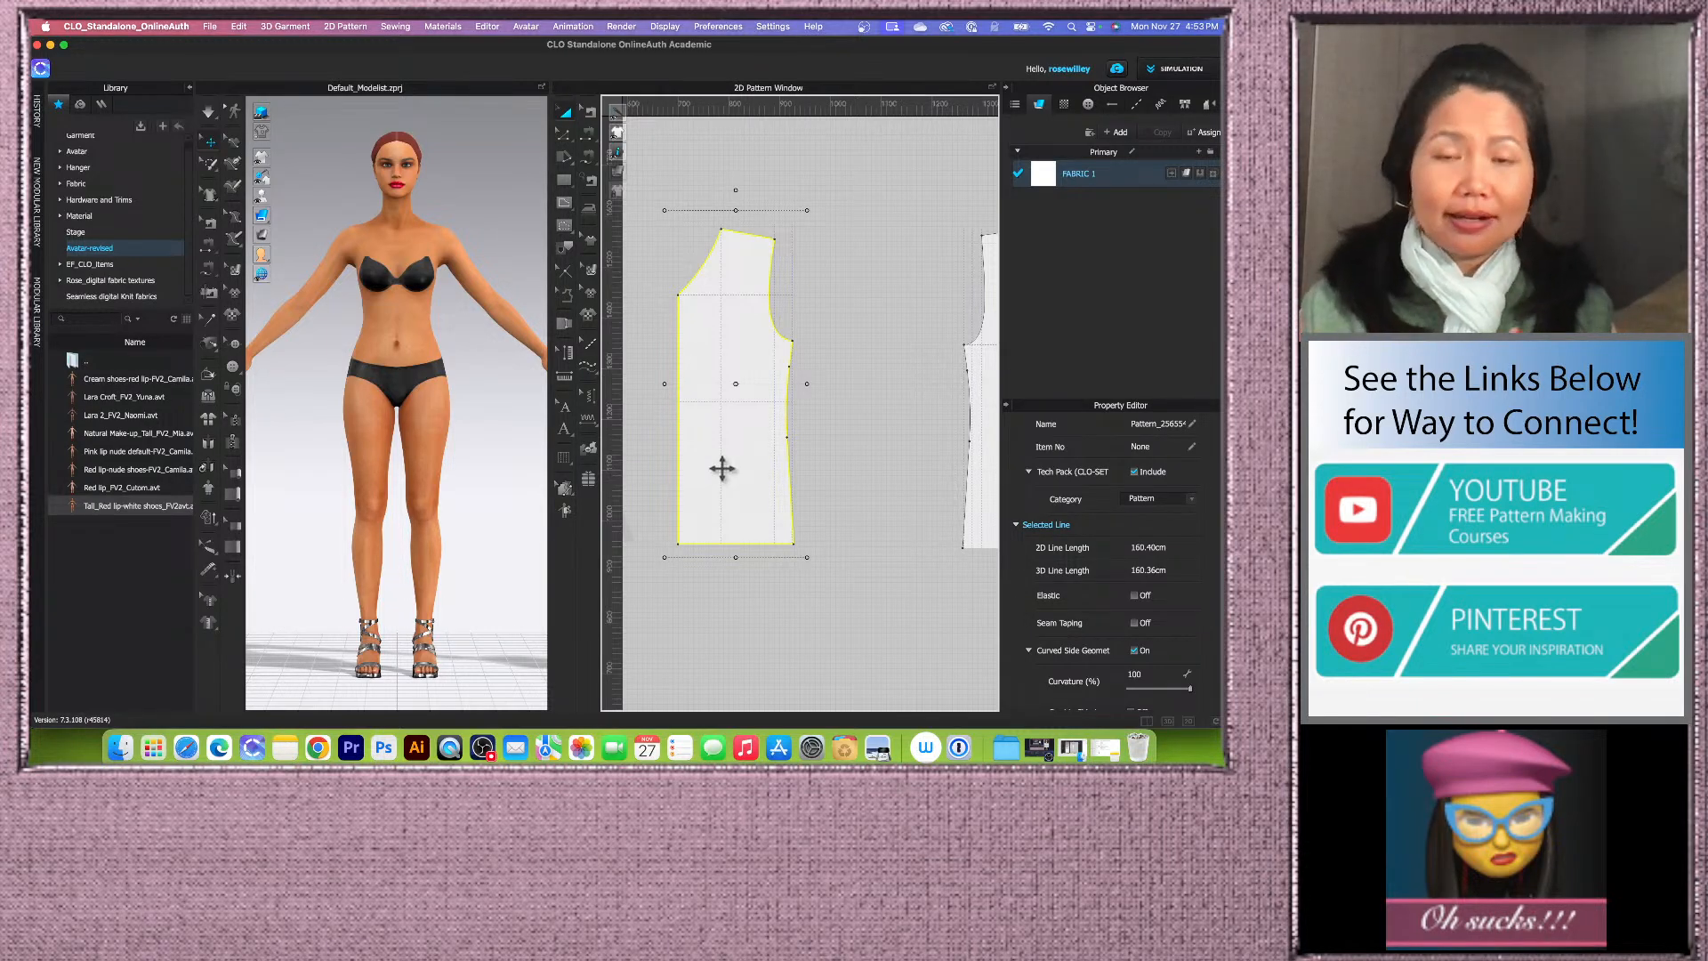
scroll(676, 396, down, 3)
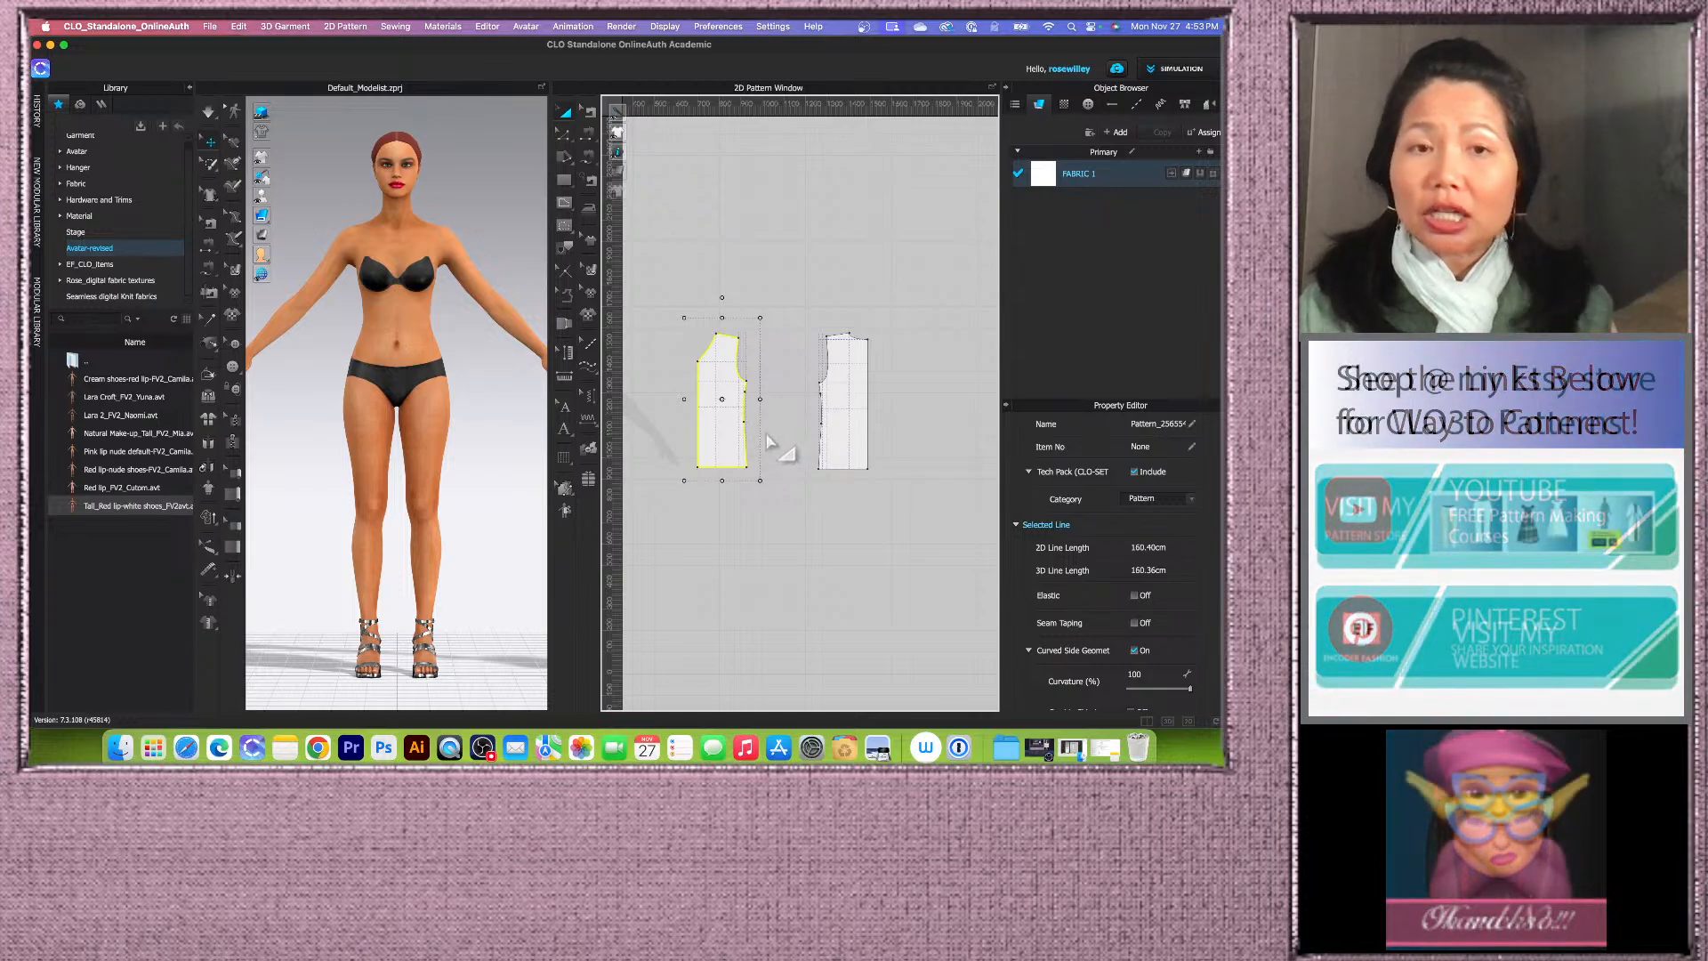
scroll(769, 442, up, 2)
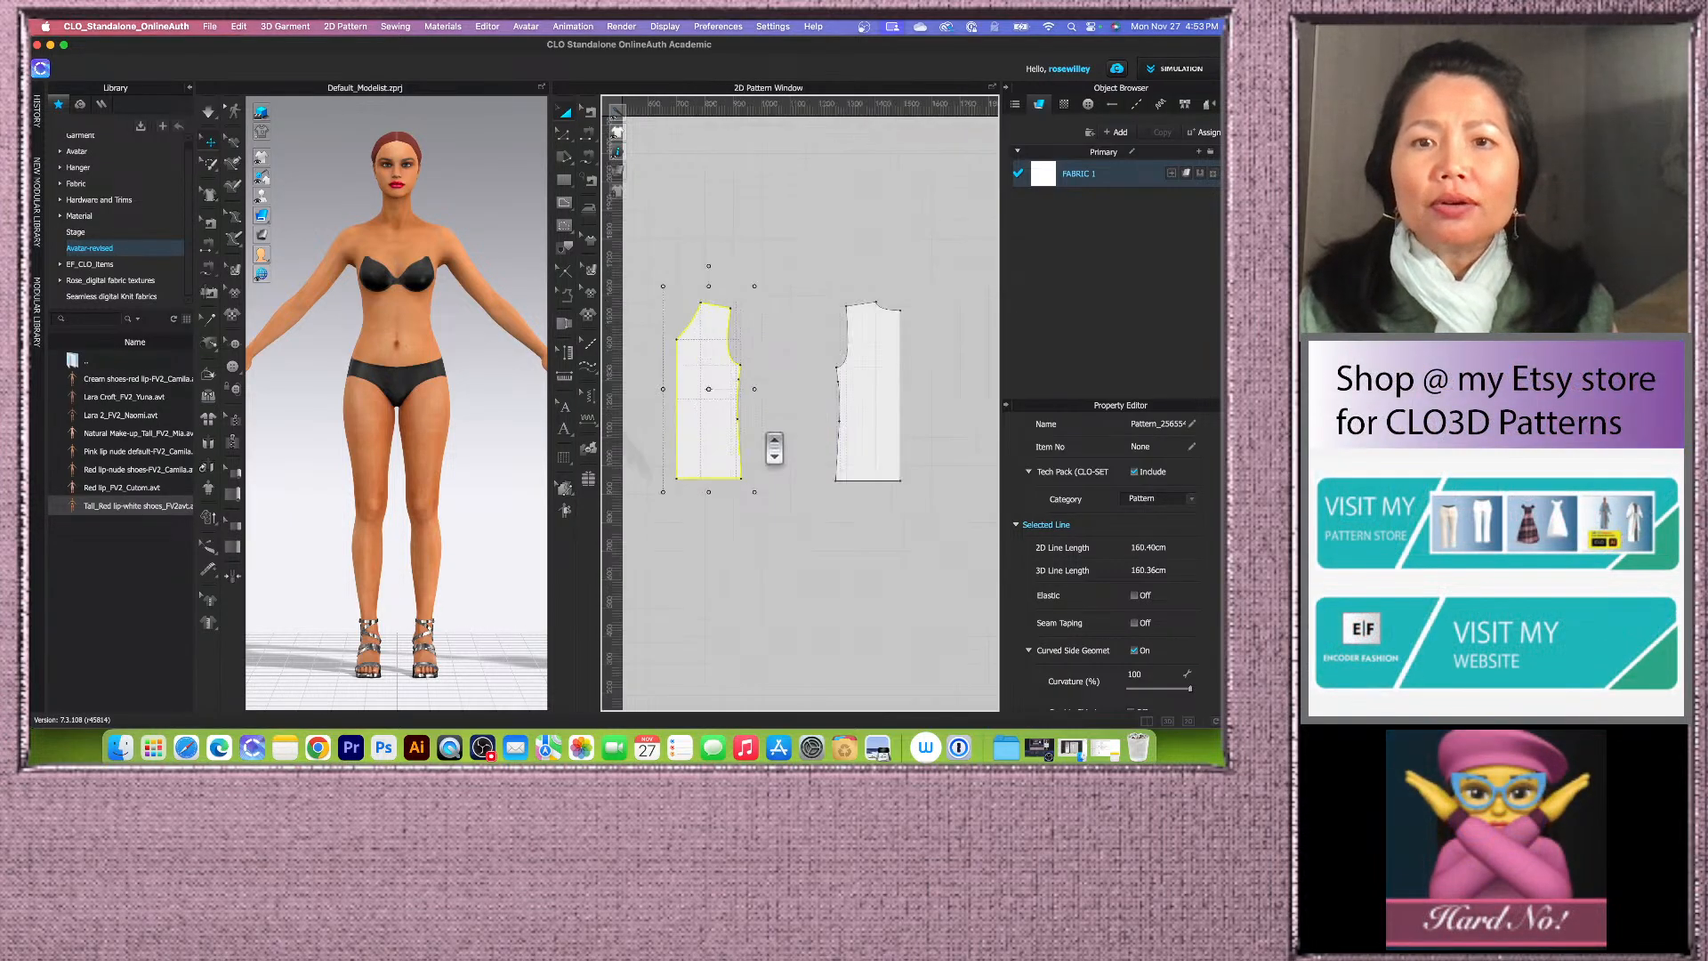
click(771, 444)
scroll(782, 294, up, 3)
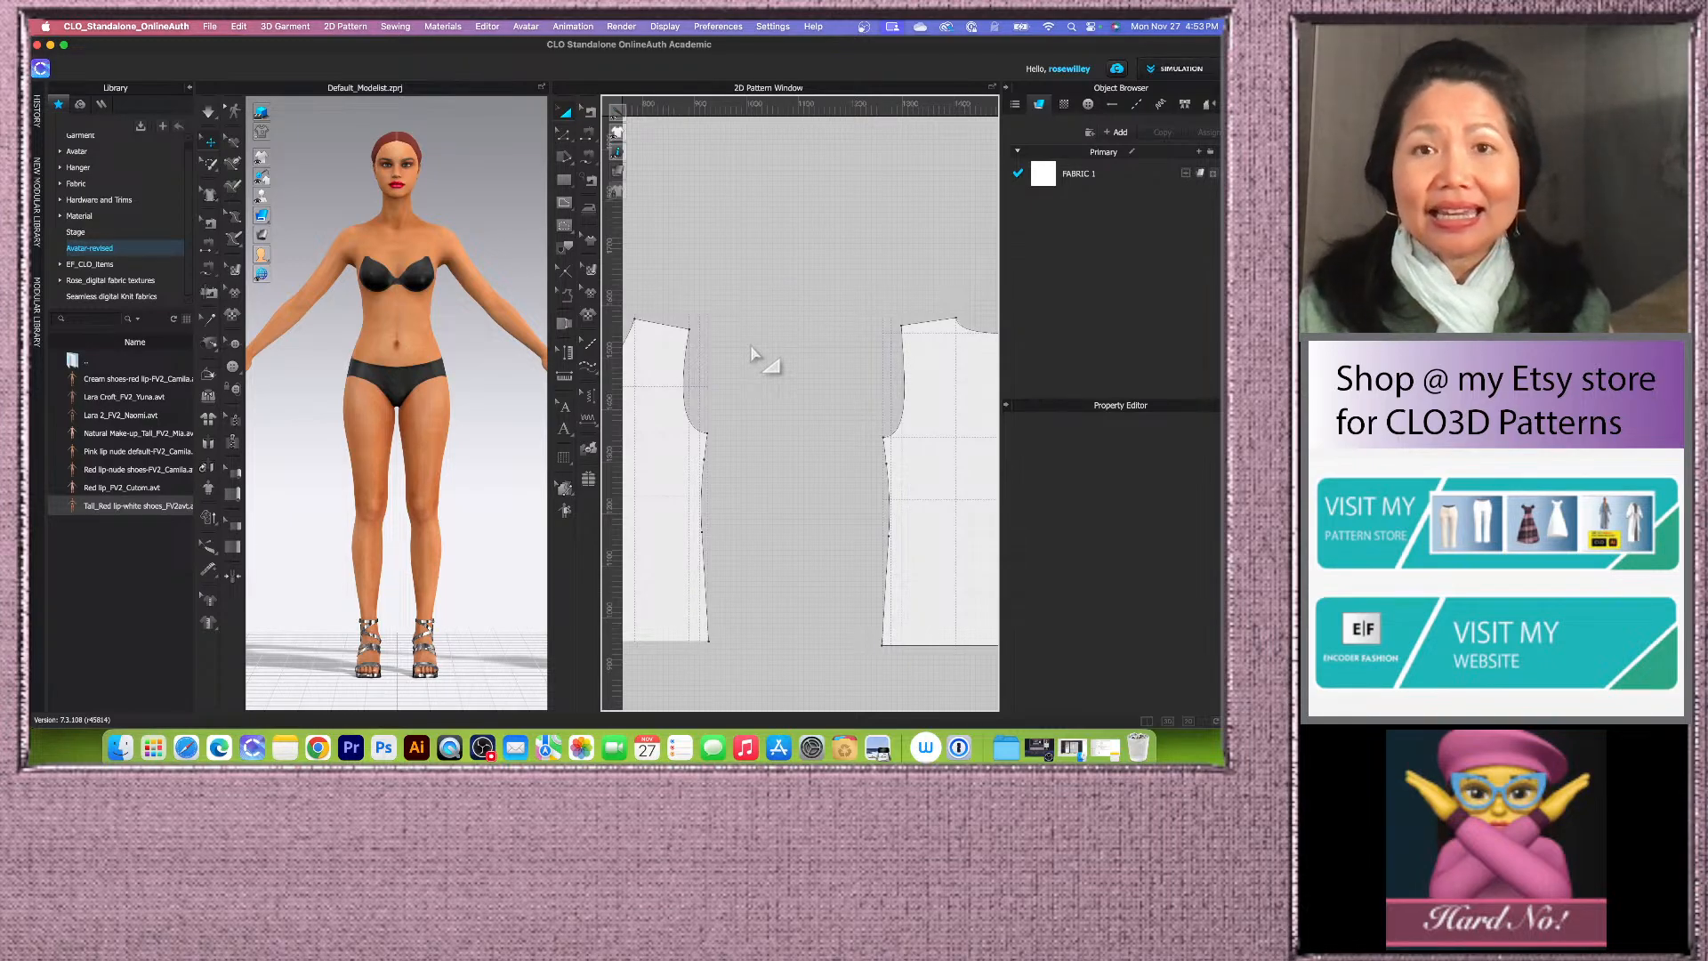
scroll(762, 430, up, 2)
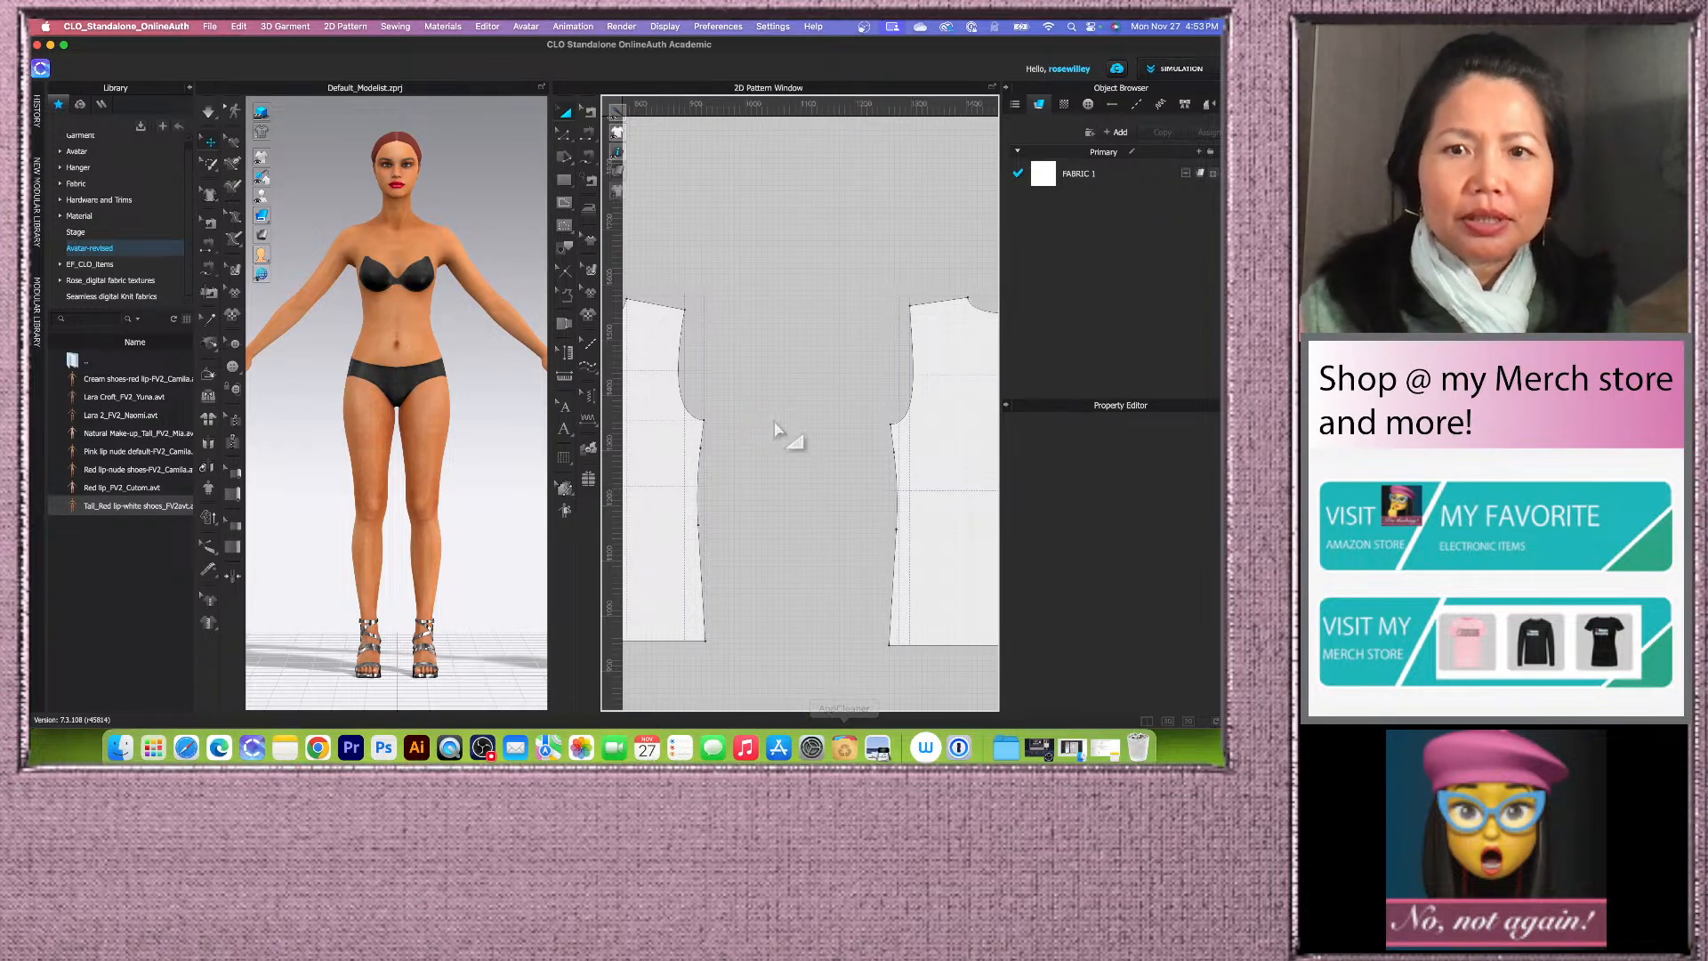
Step: Save the project under a new name, Live_basic
click(210, 25)
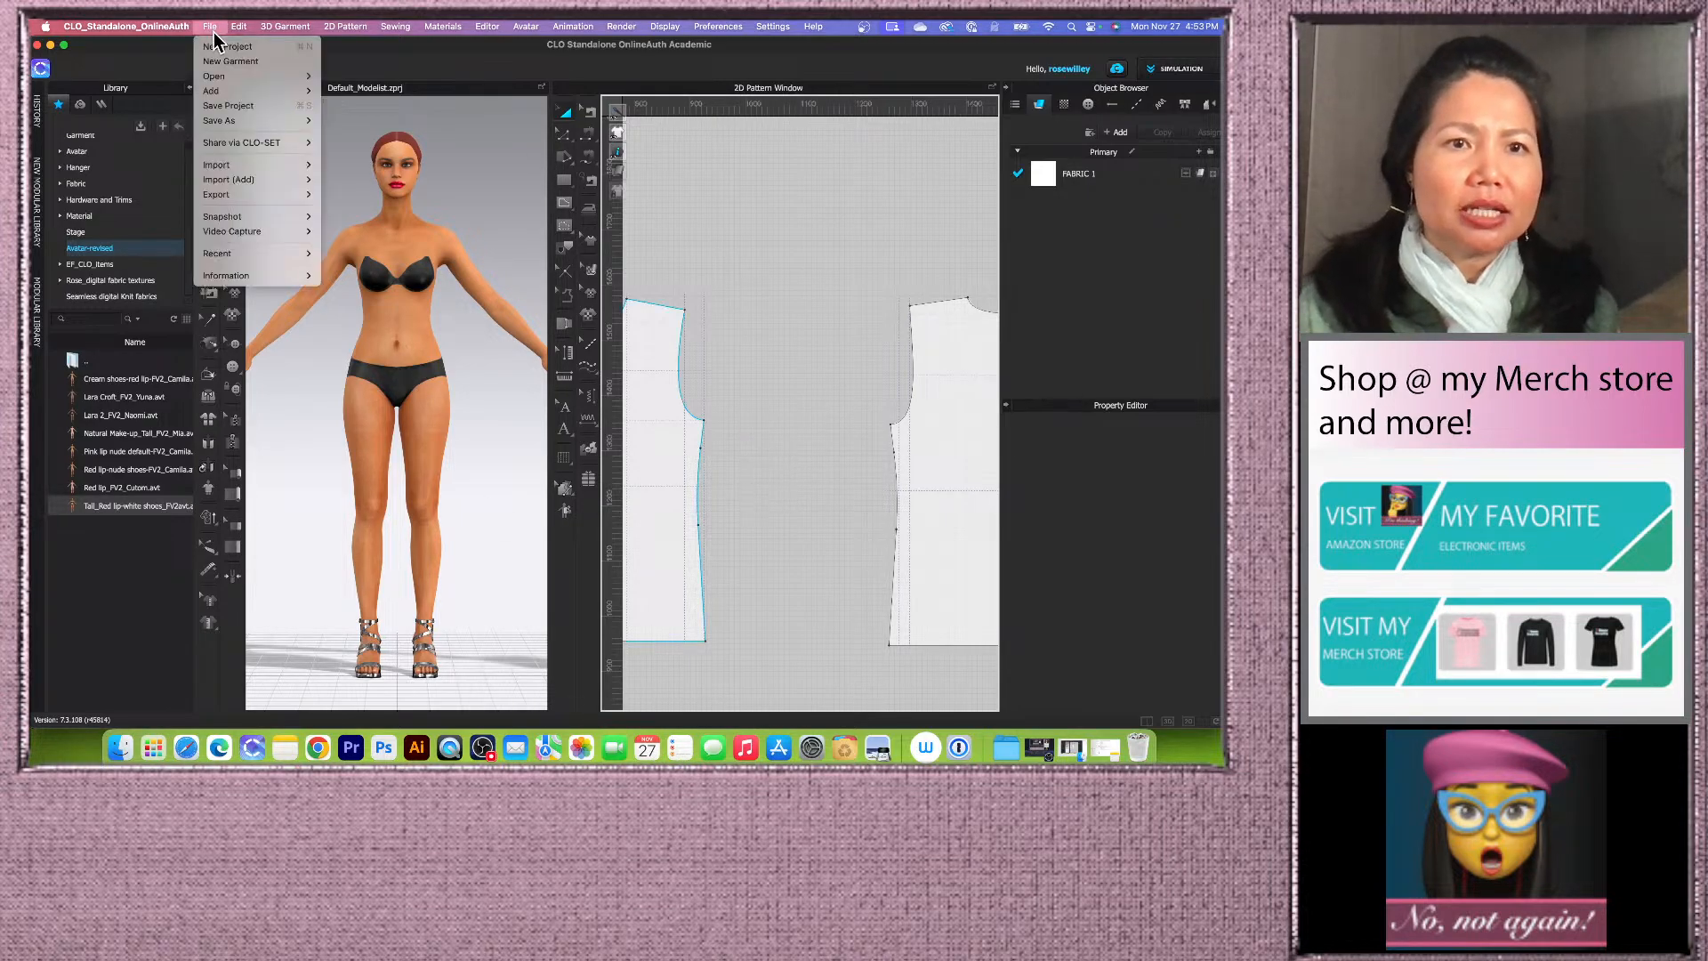
mouse_move(247, 125)
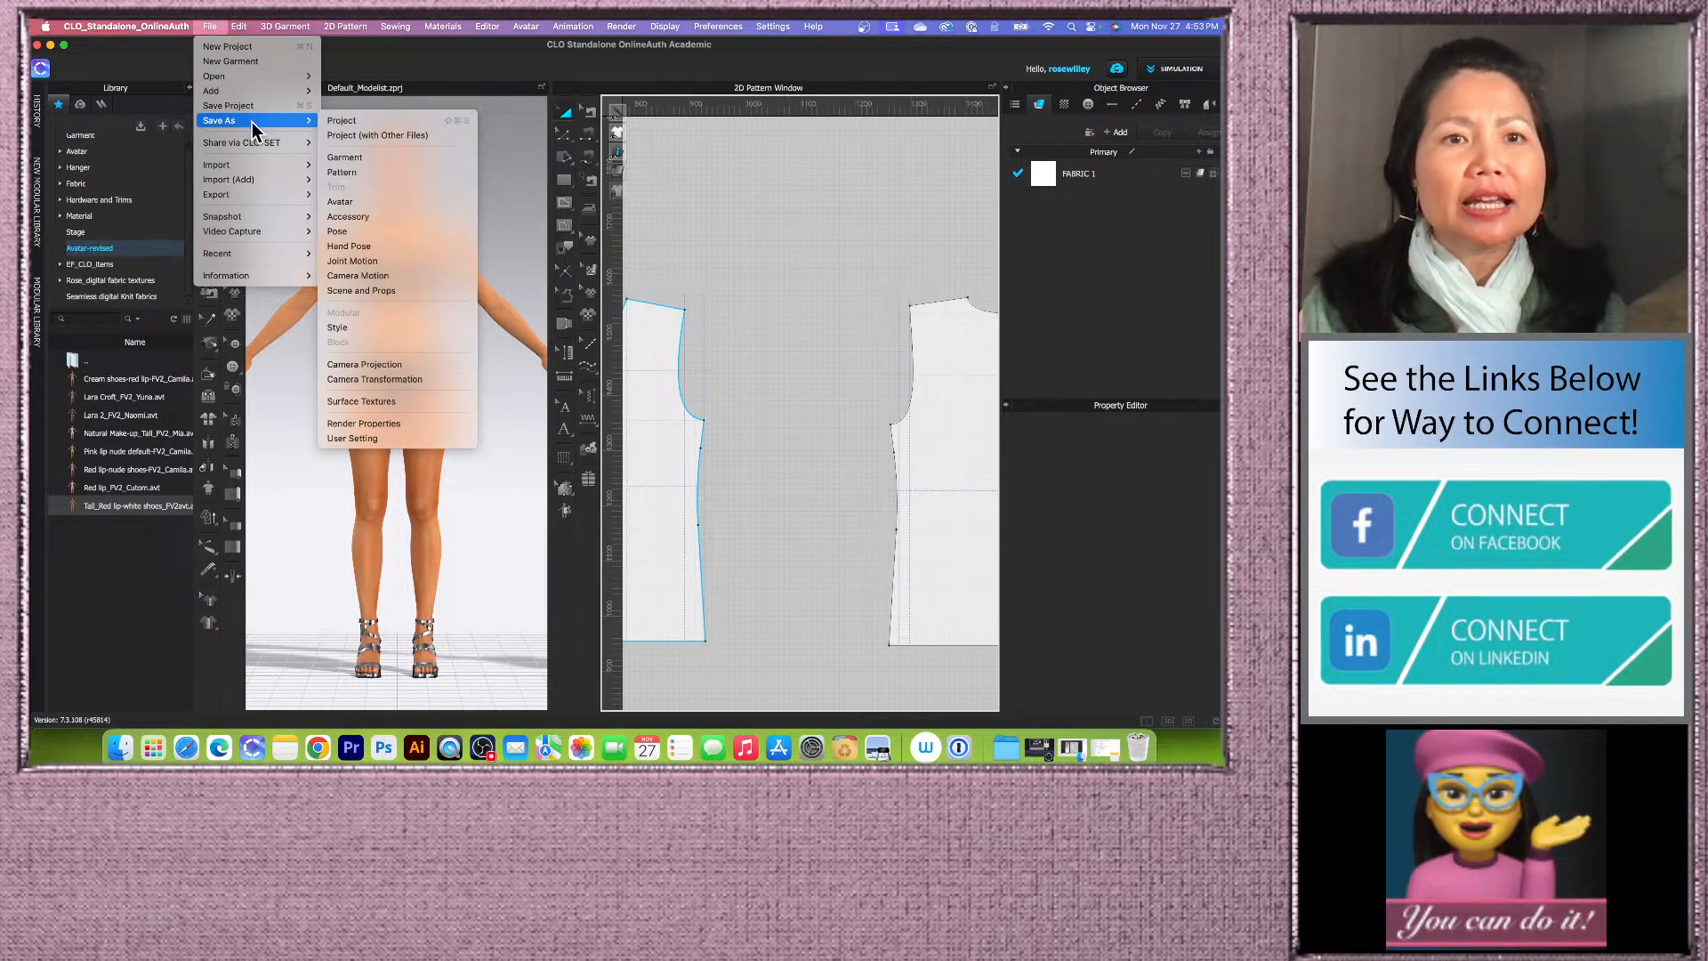
click(377, 121)
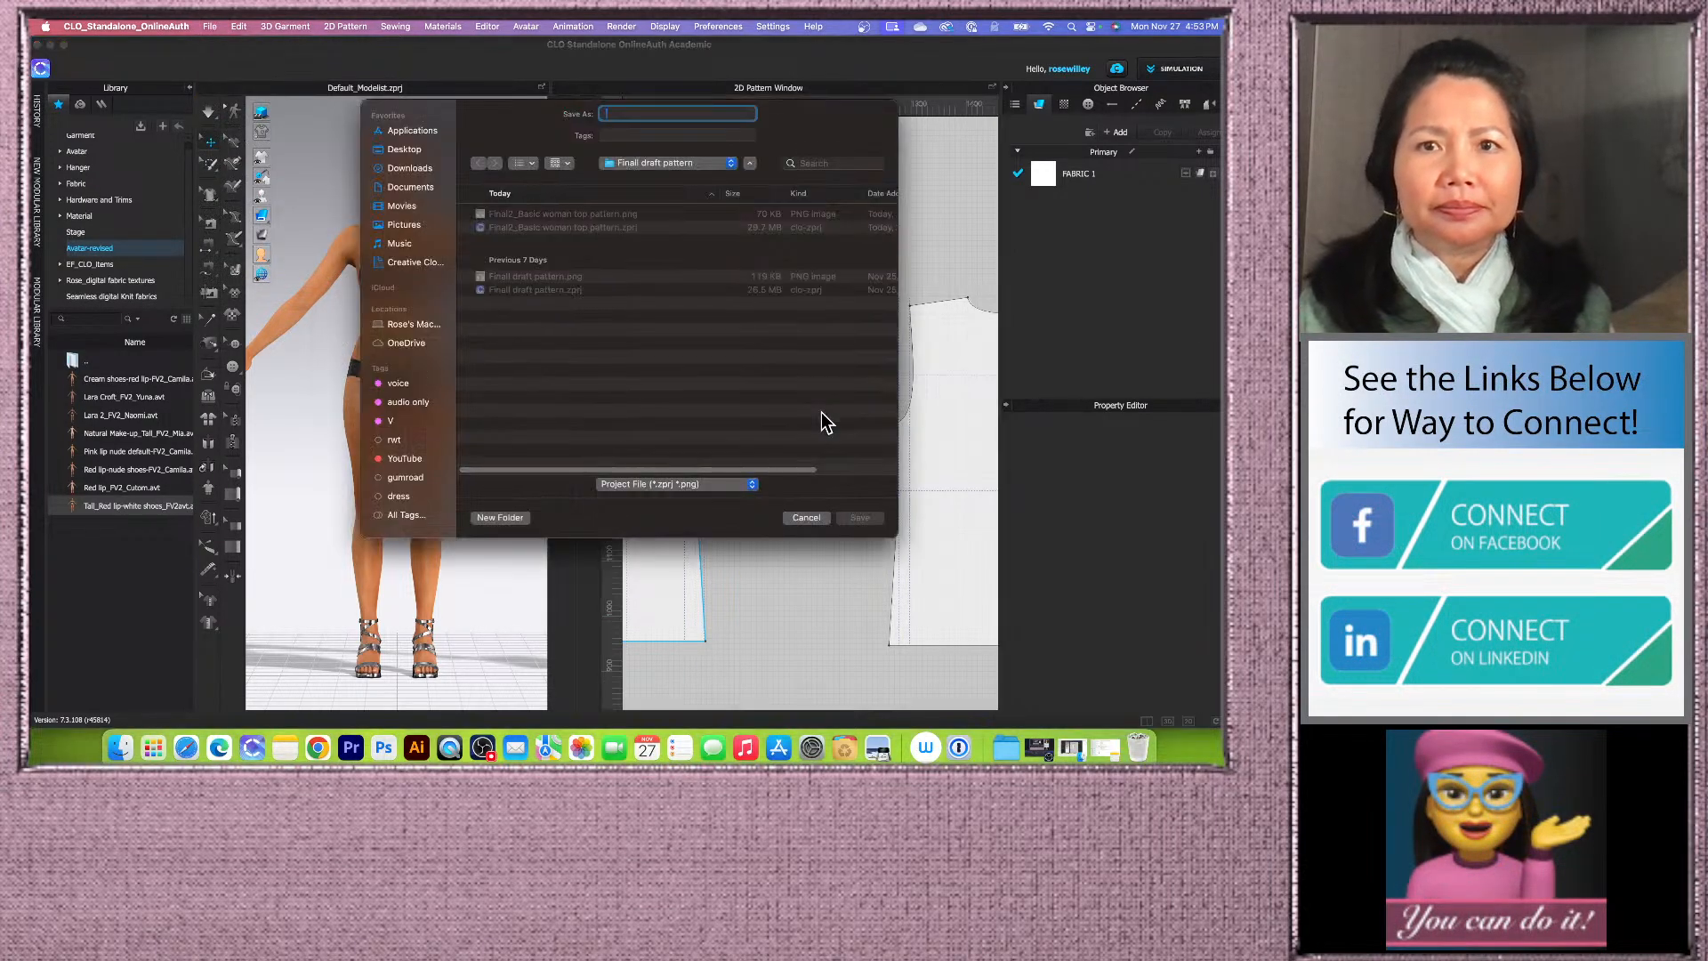
text(L)
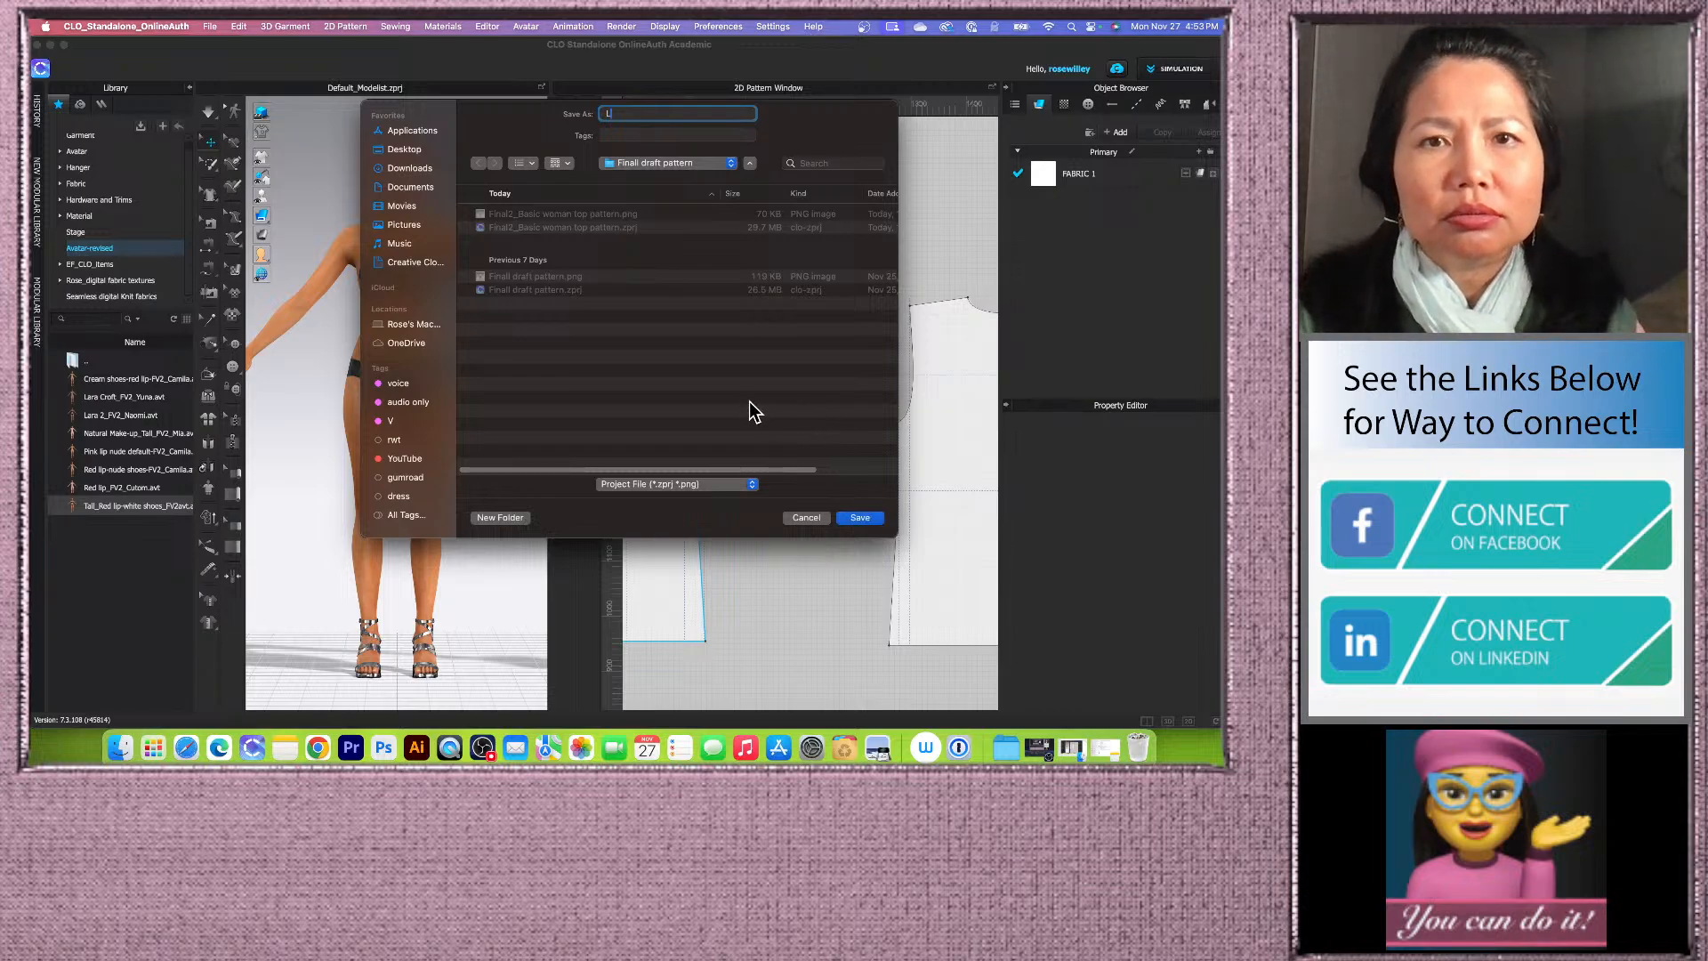
text(ive_ba)
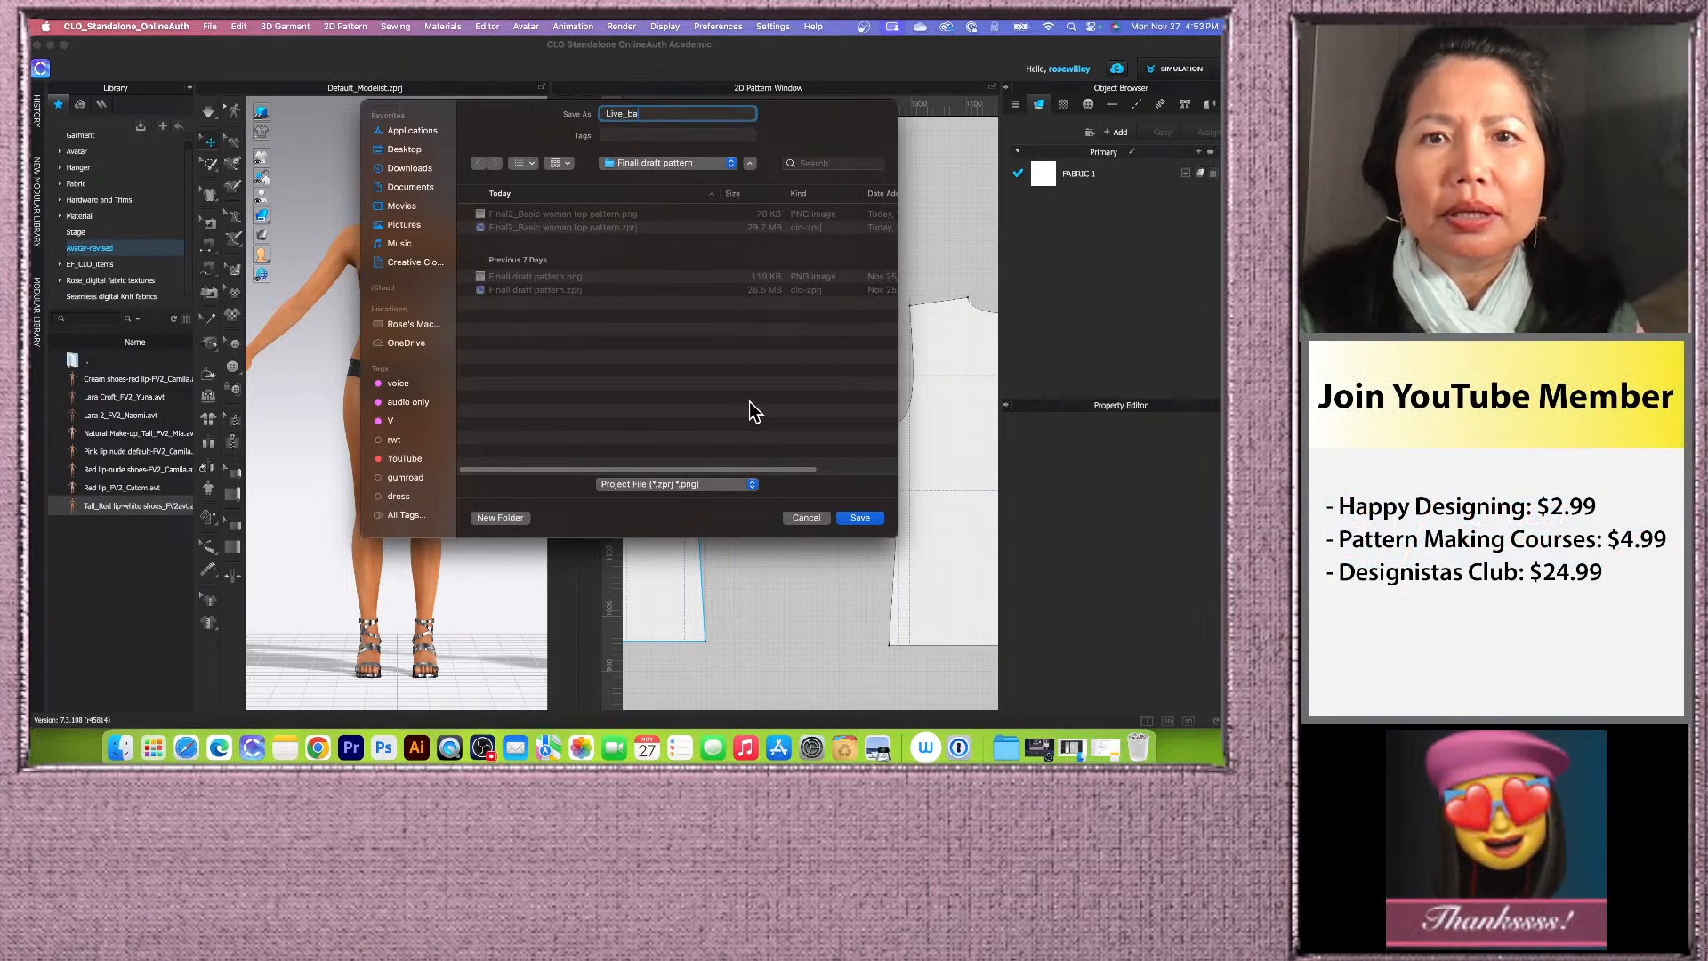
key(BackSpace)
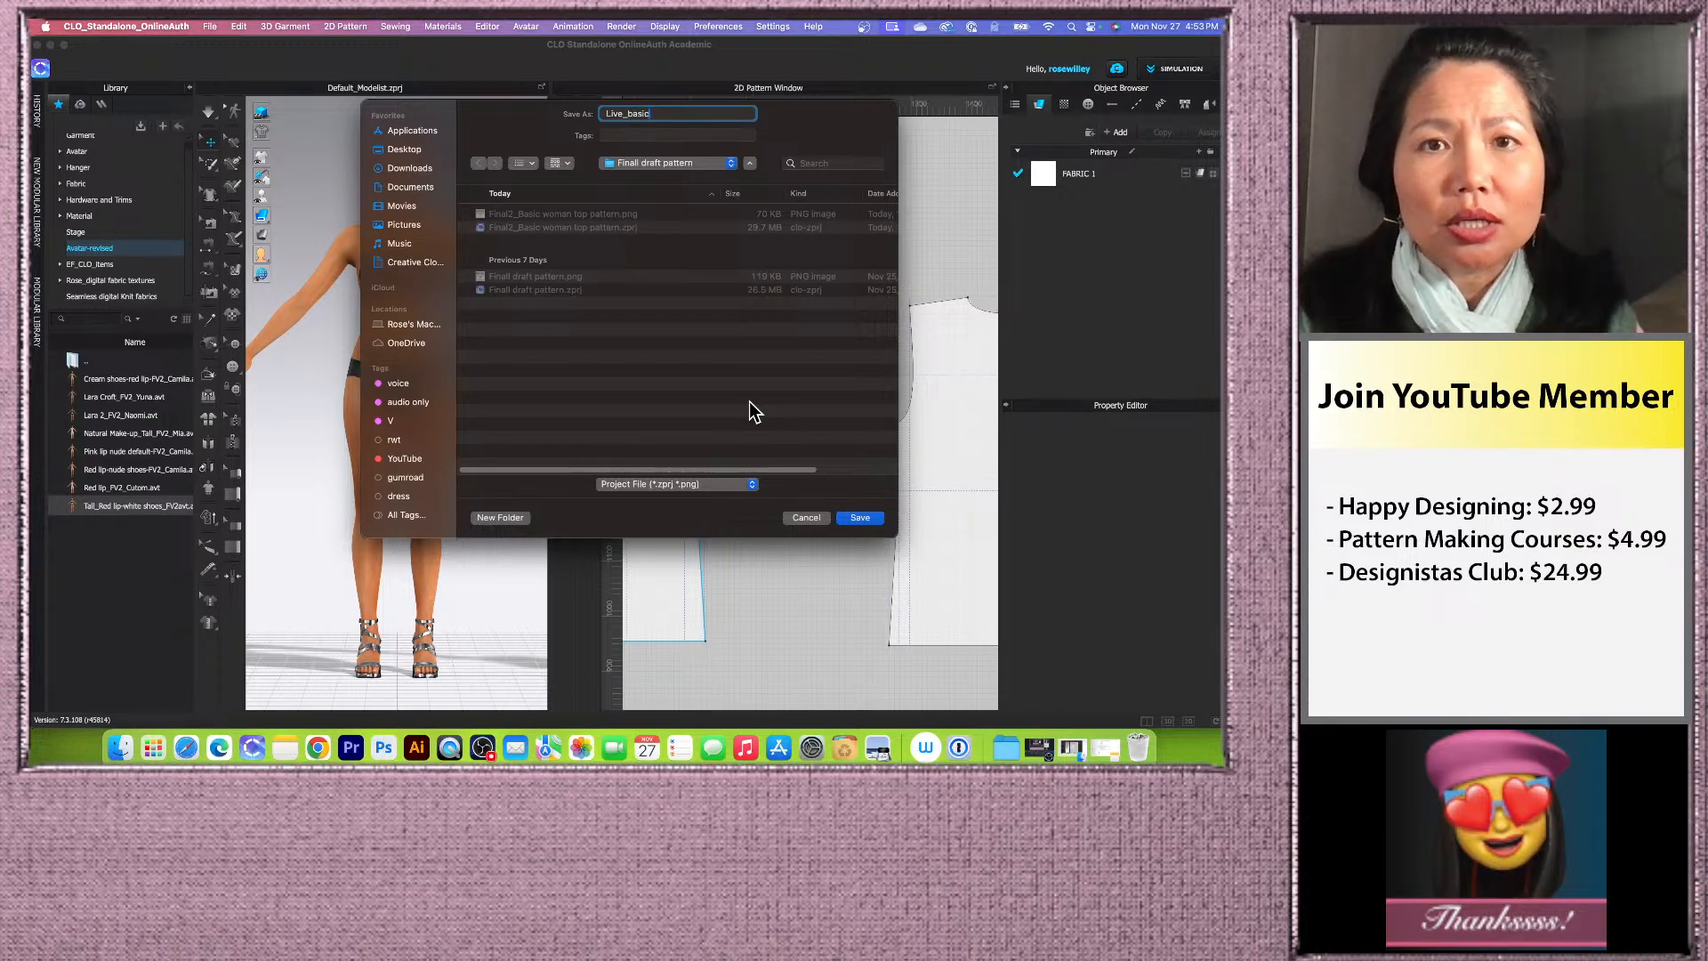
Step: Create a new Desktop folder named Live_basic and save the project into it as Live_basic
right_click(626, 114)
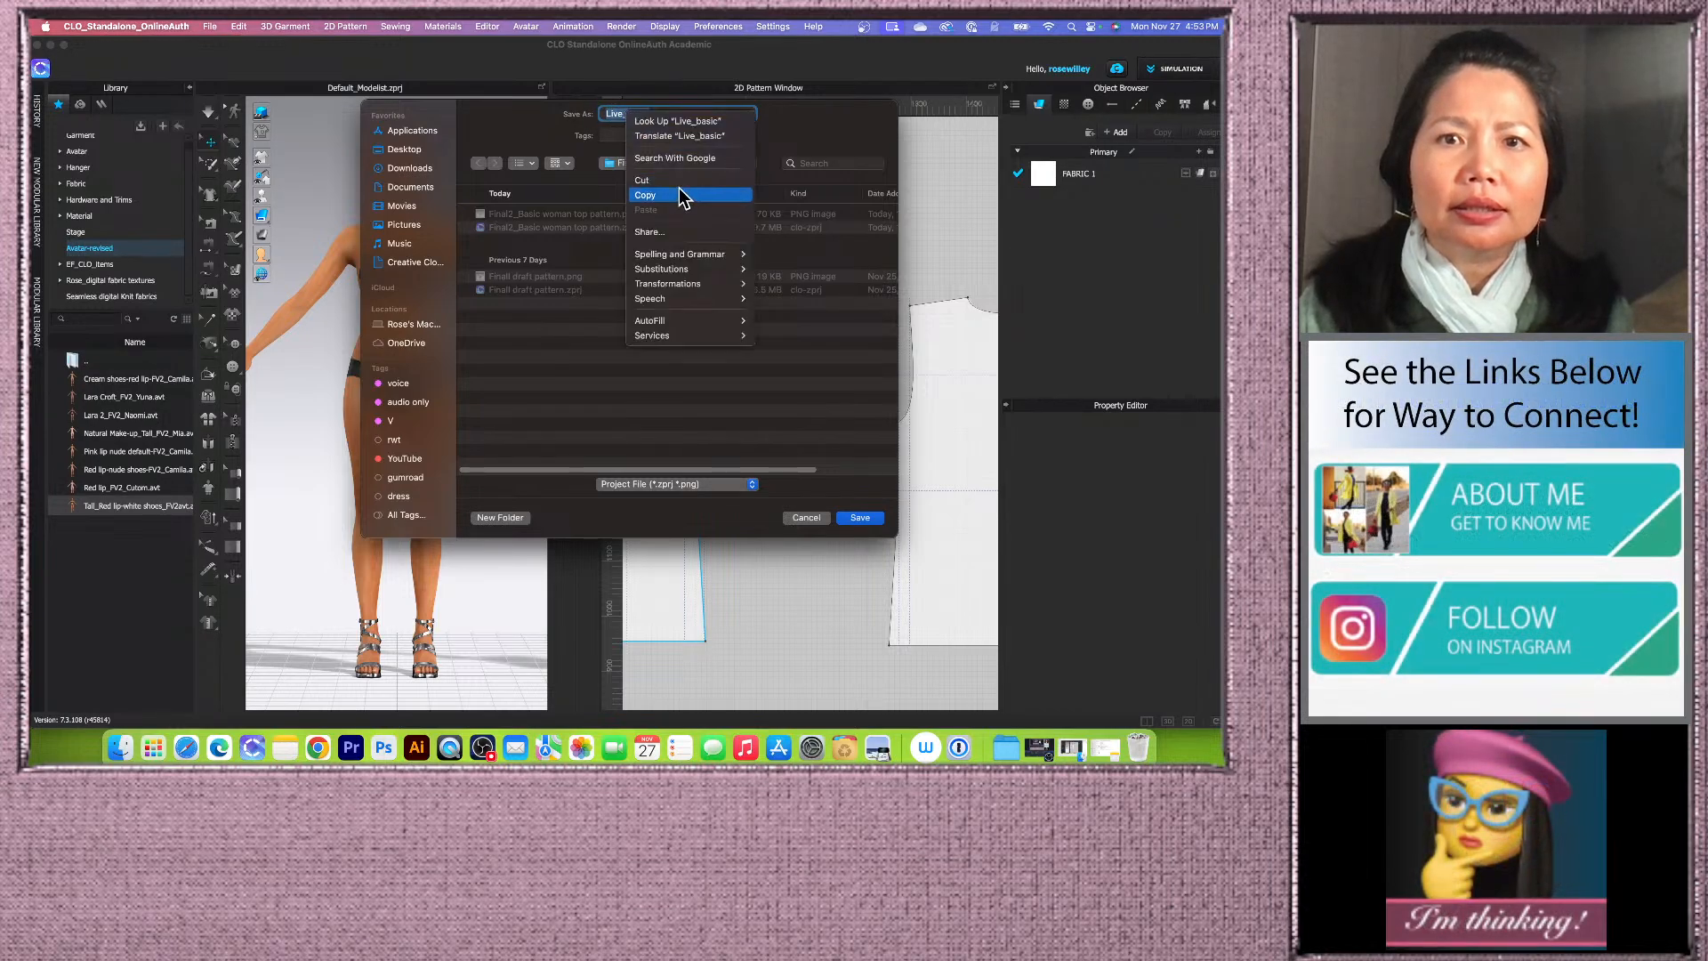
click(682, 197)
click(424, 149)
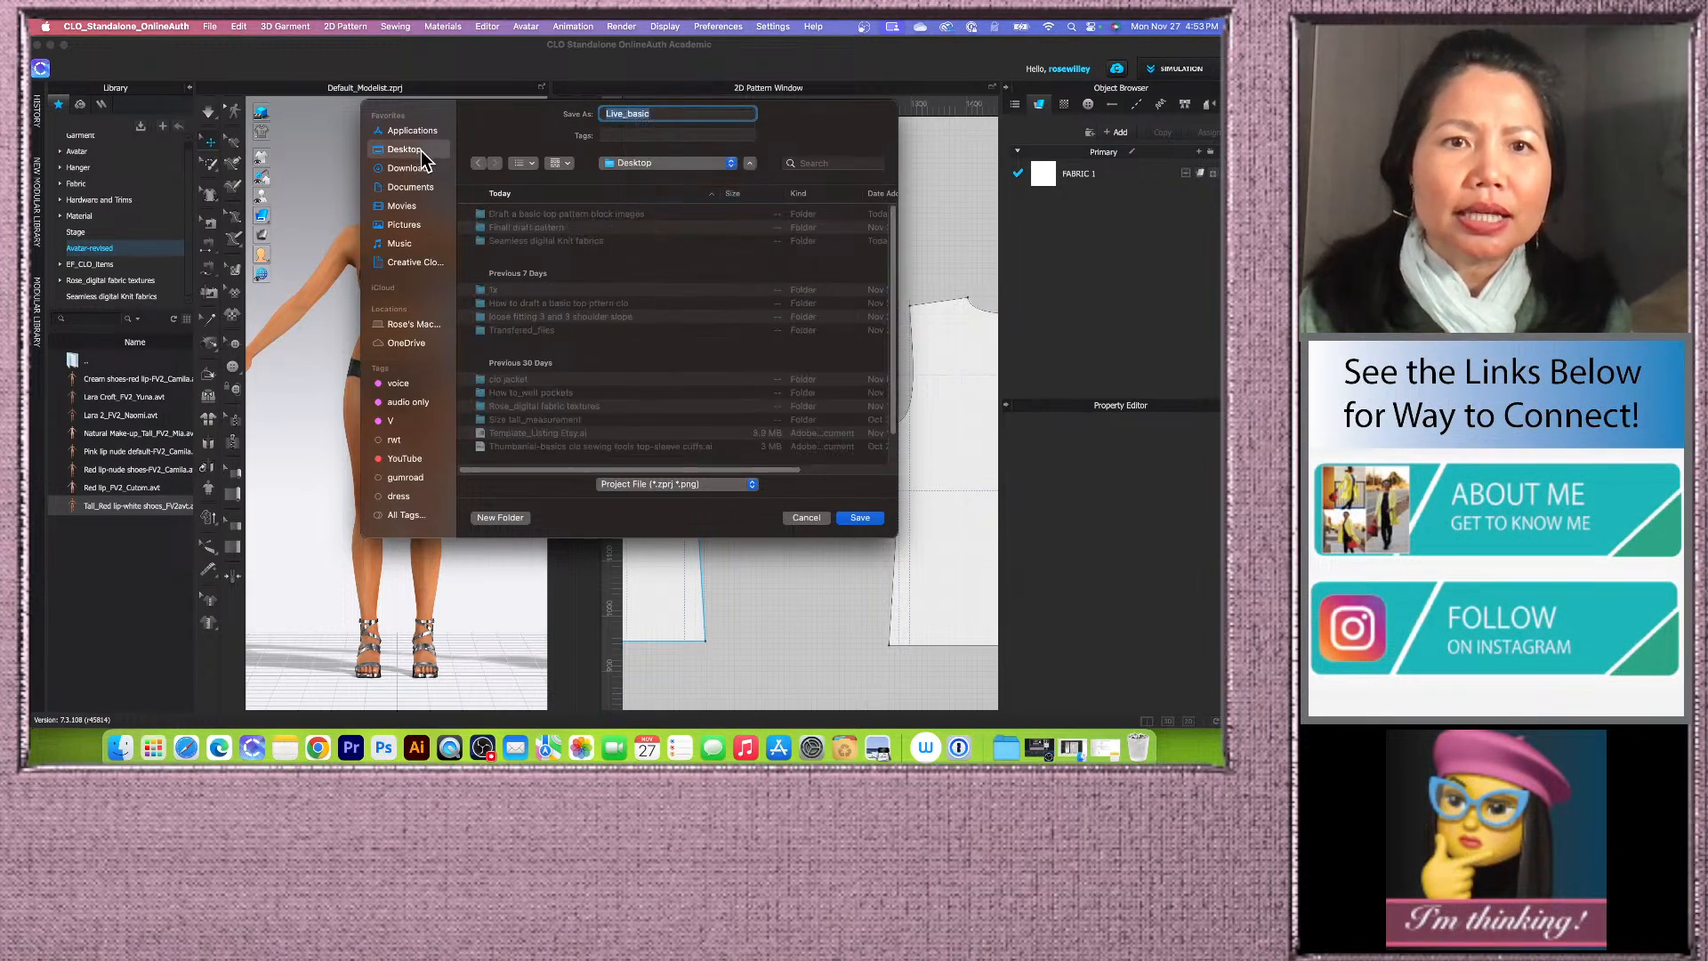
click(495, 518)
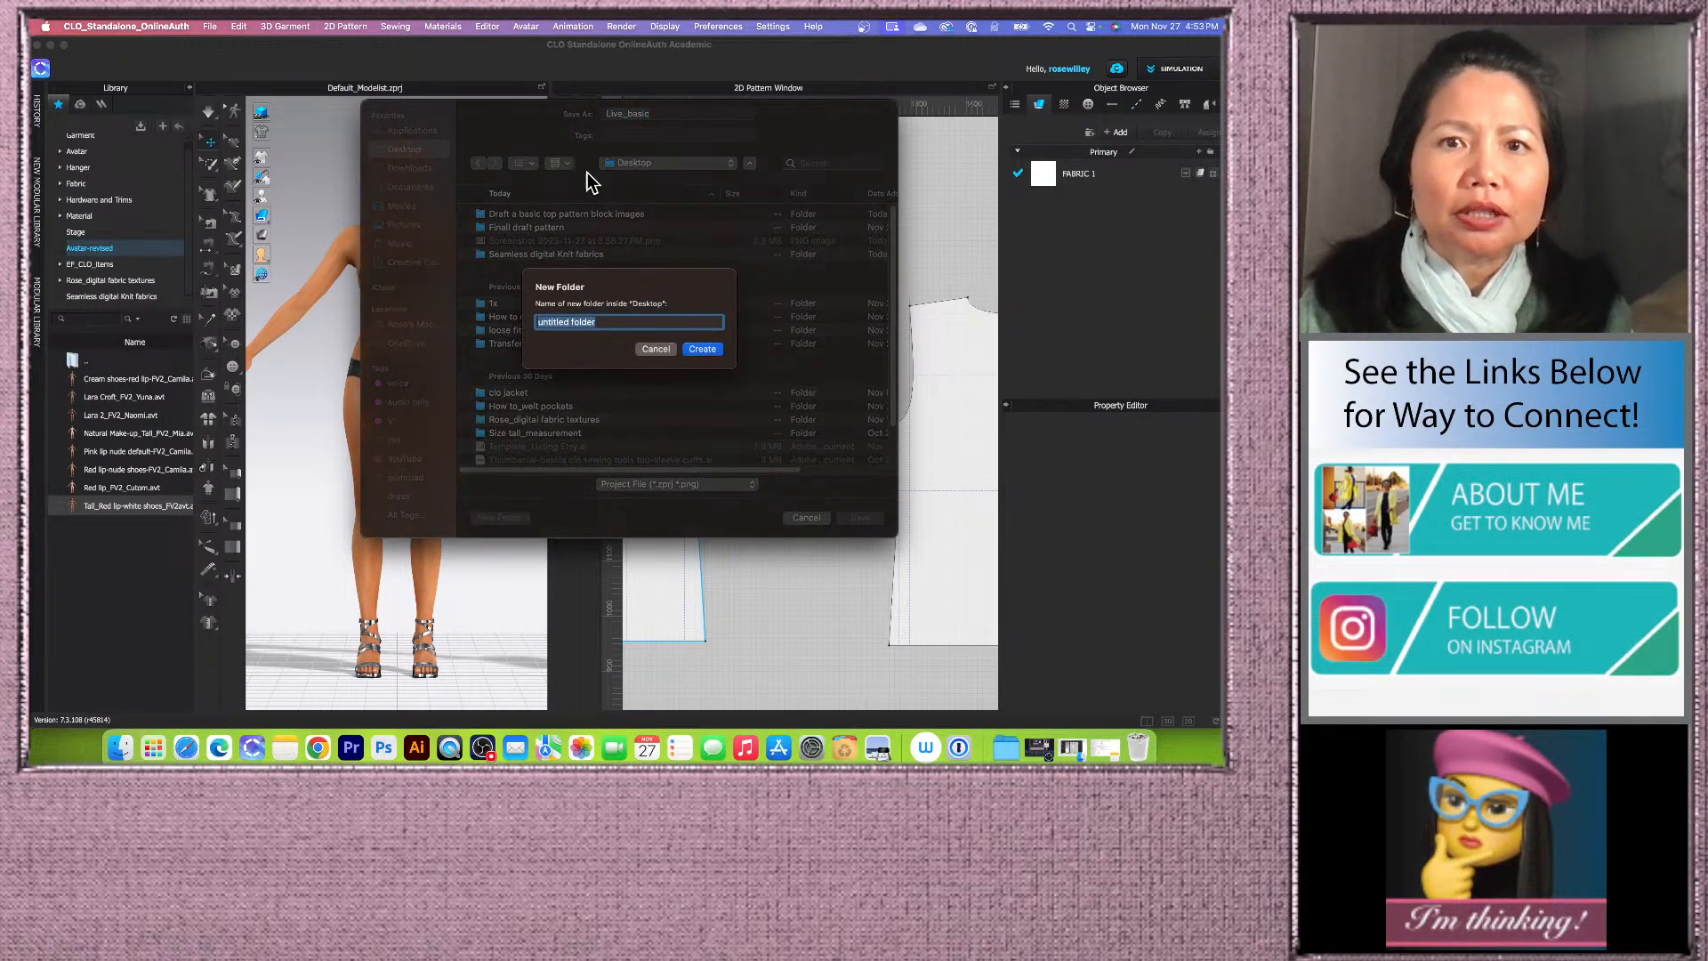
right_click(593, 326)
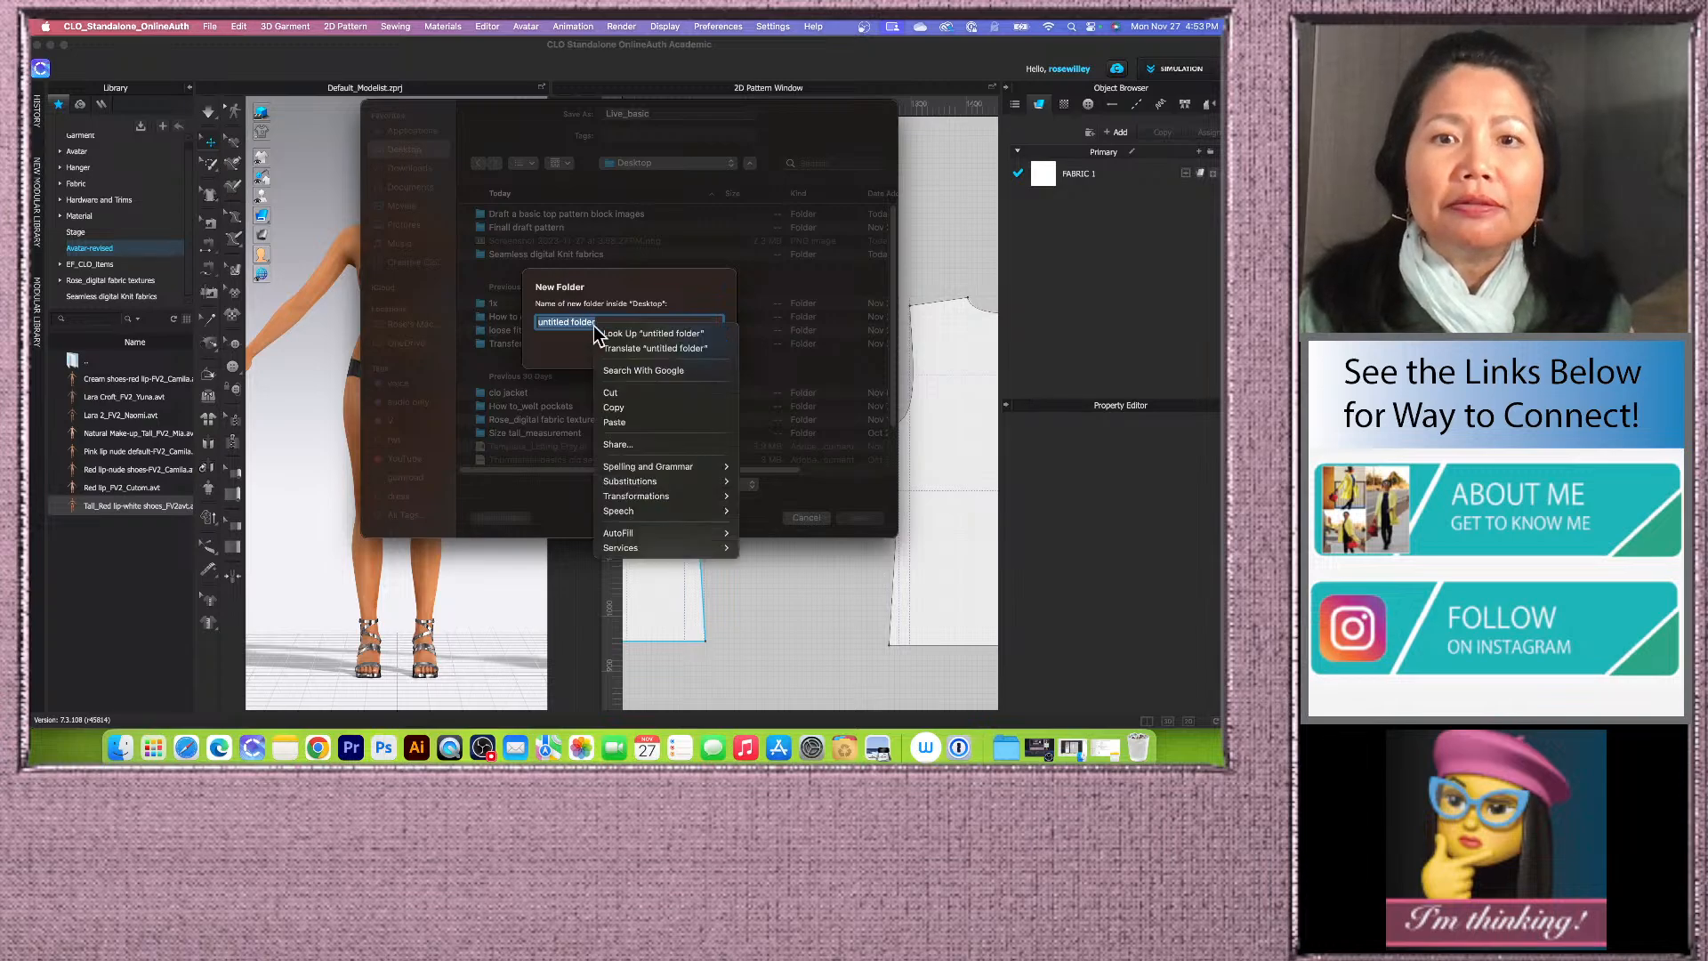
click(624, 422)
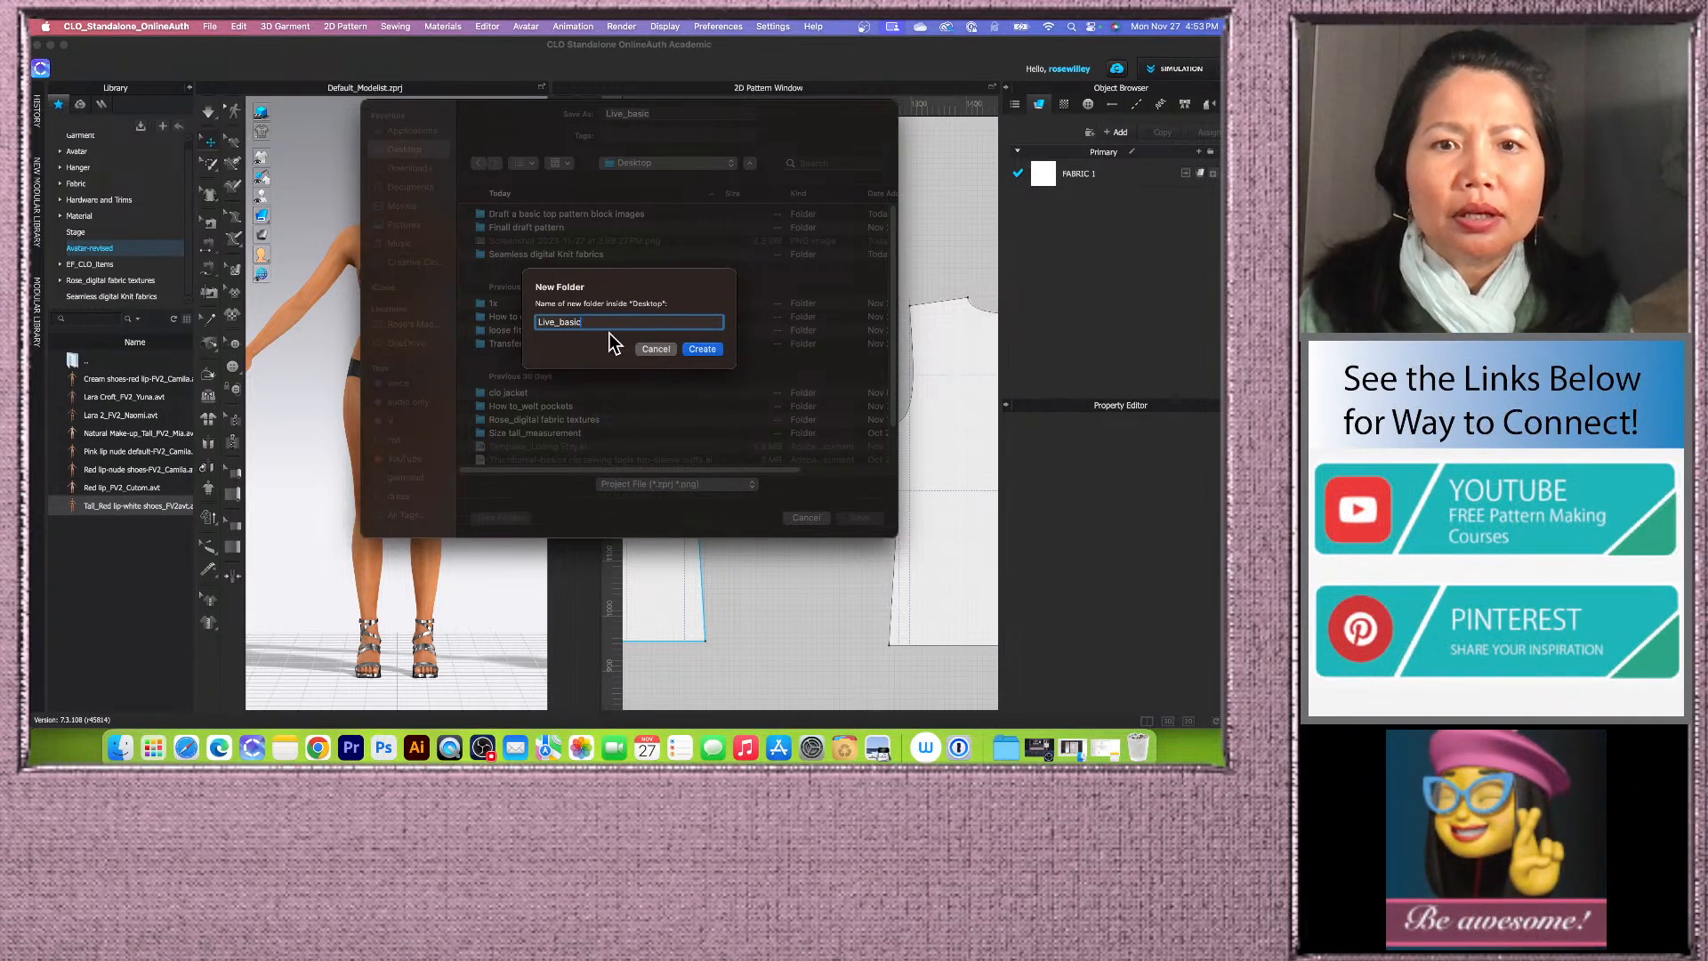
click(708, 351)
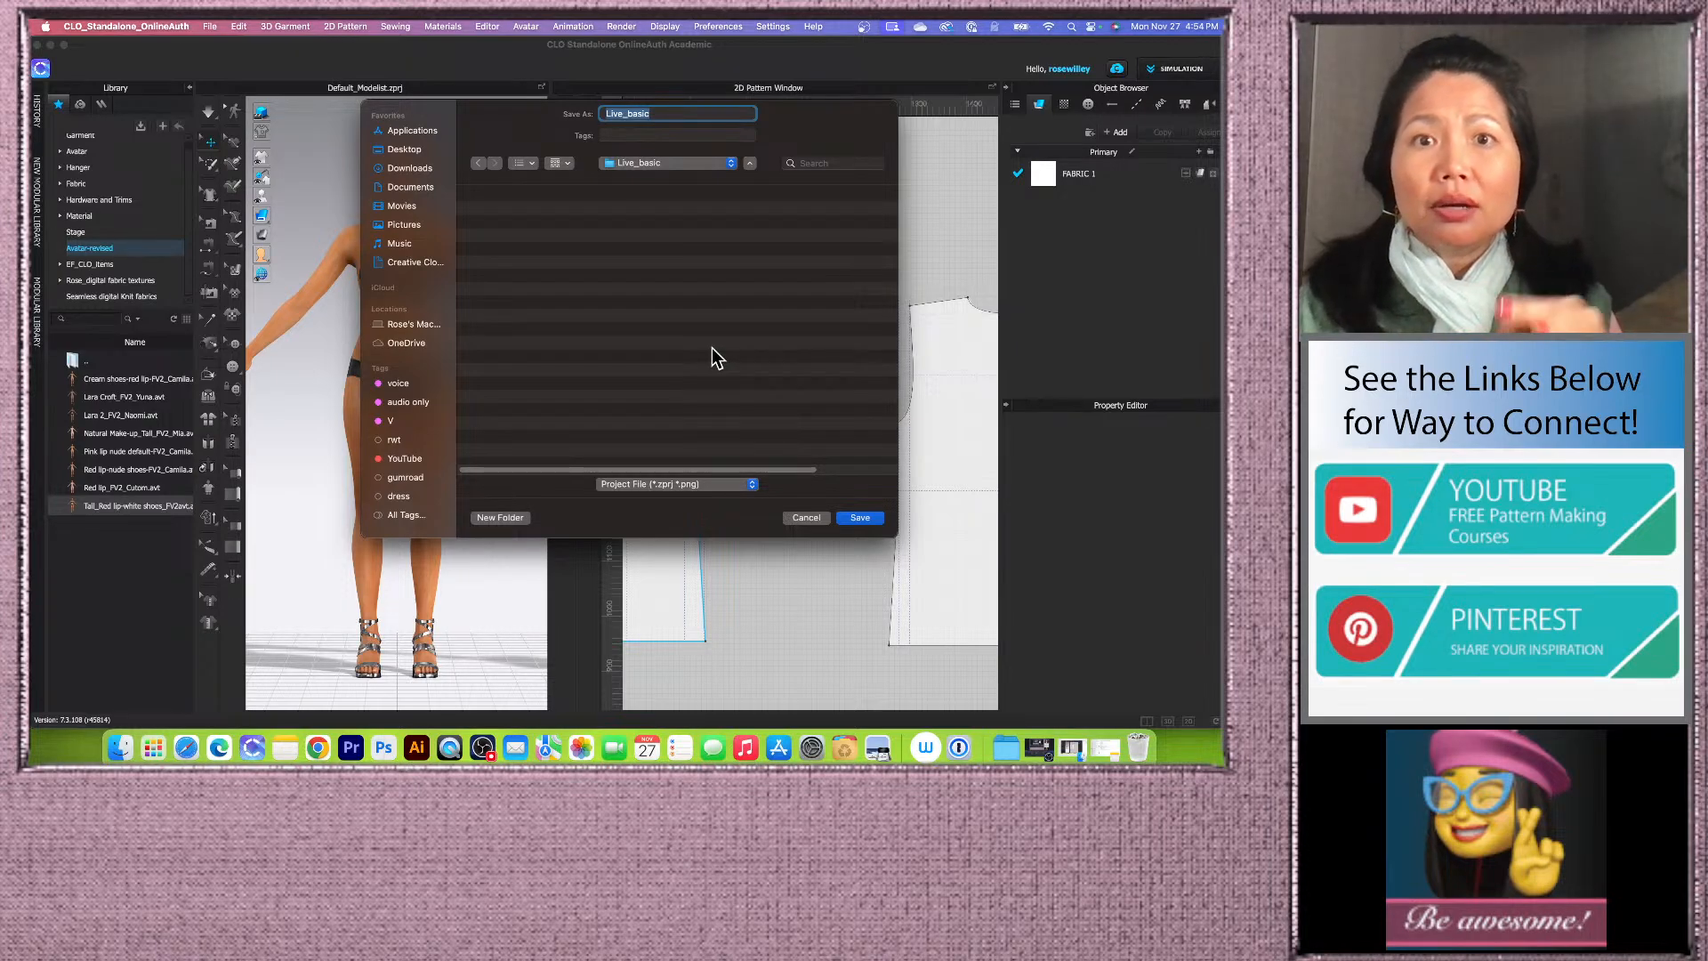
click(861, 519)
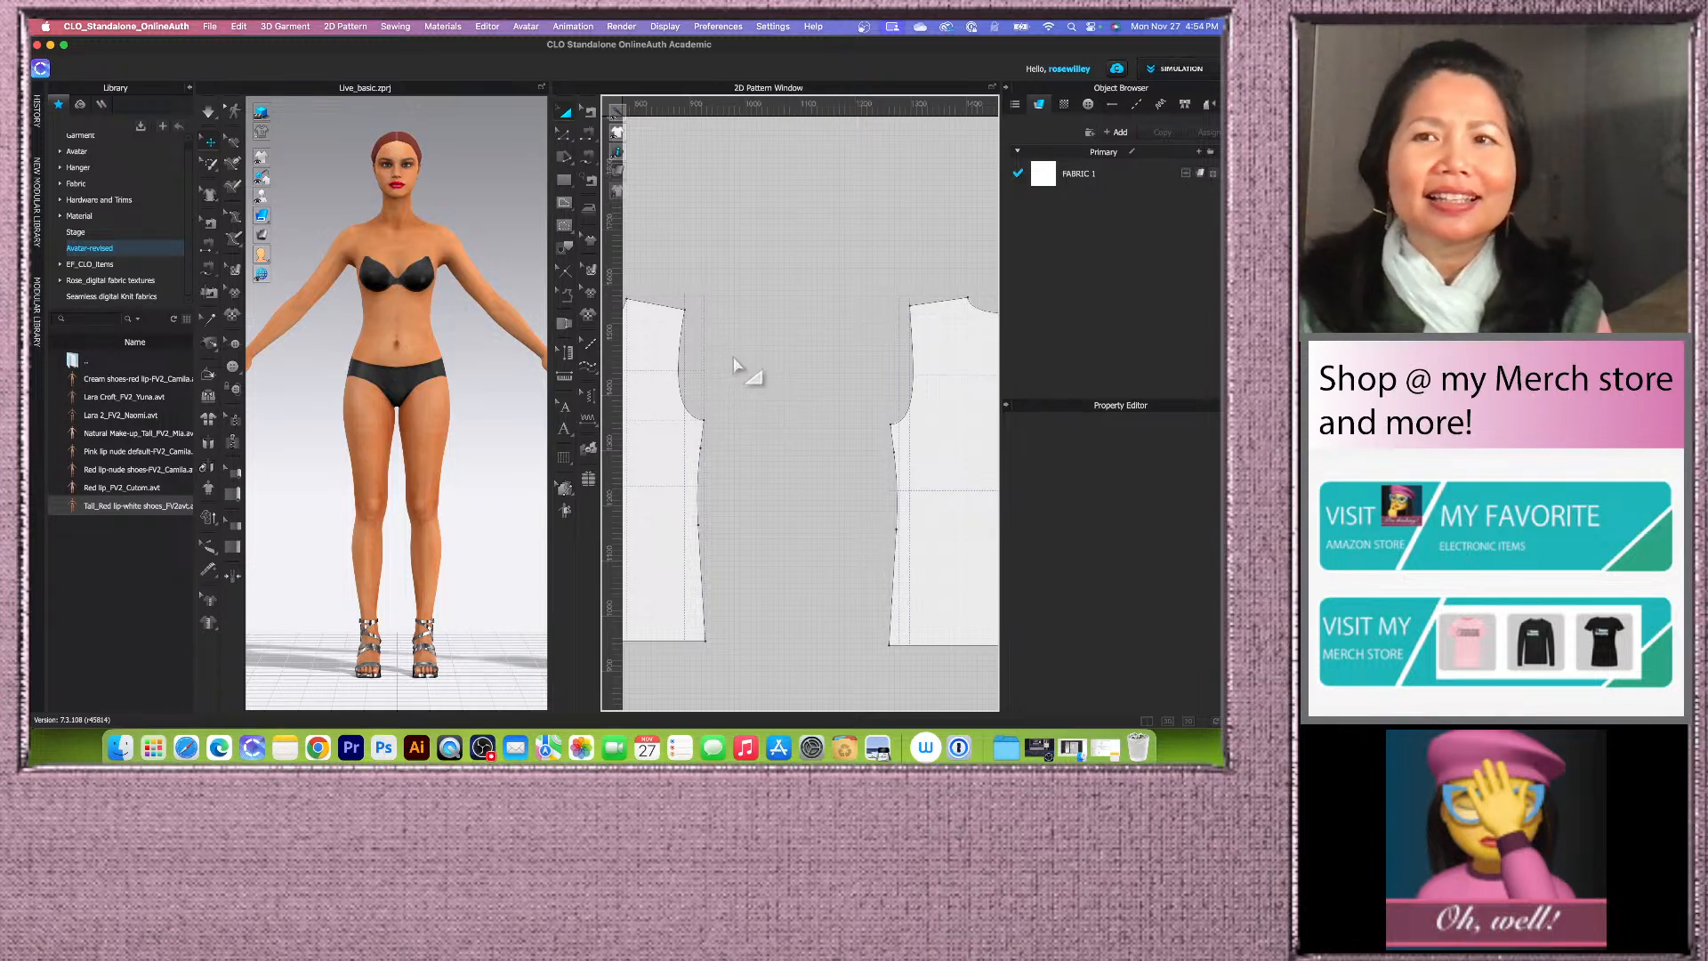
Step: Select the armhole curves of both traced pieces to check their combined length
scroll(746, 360, down, 2)
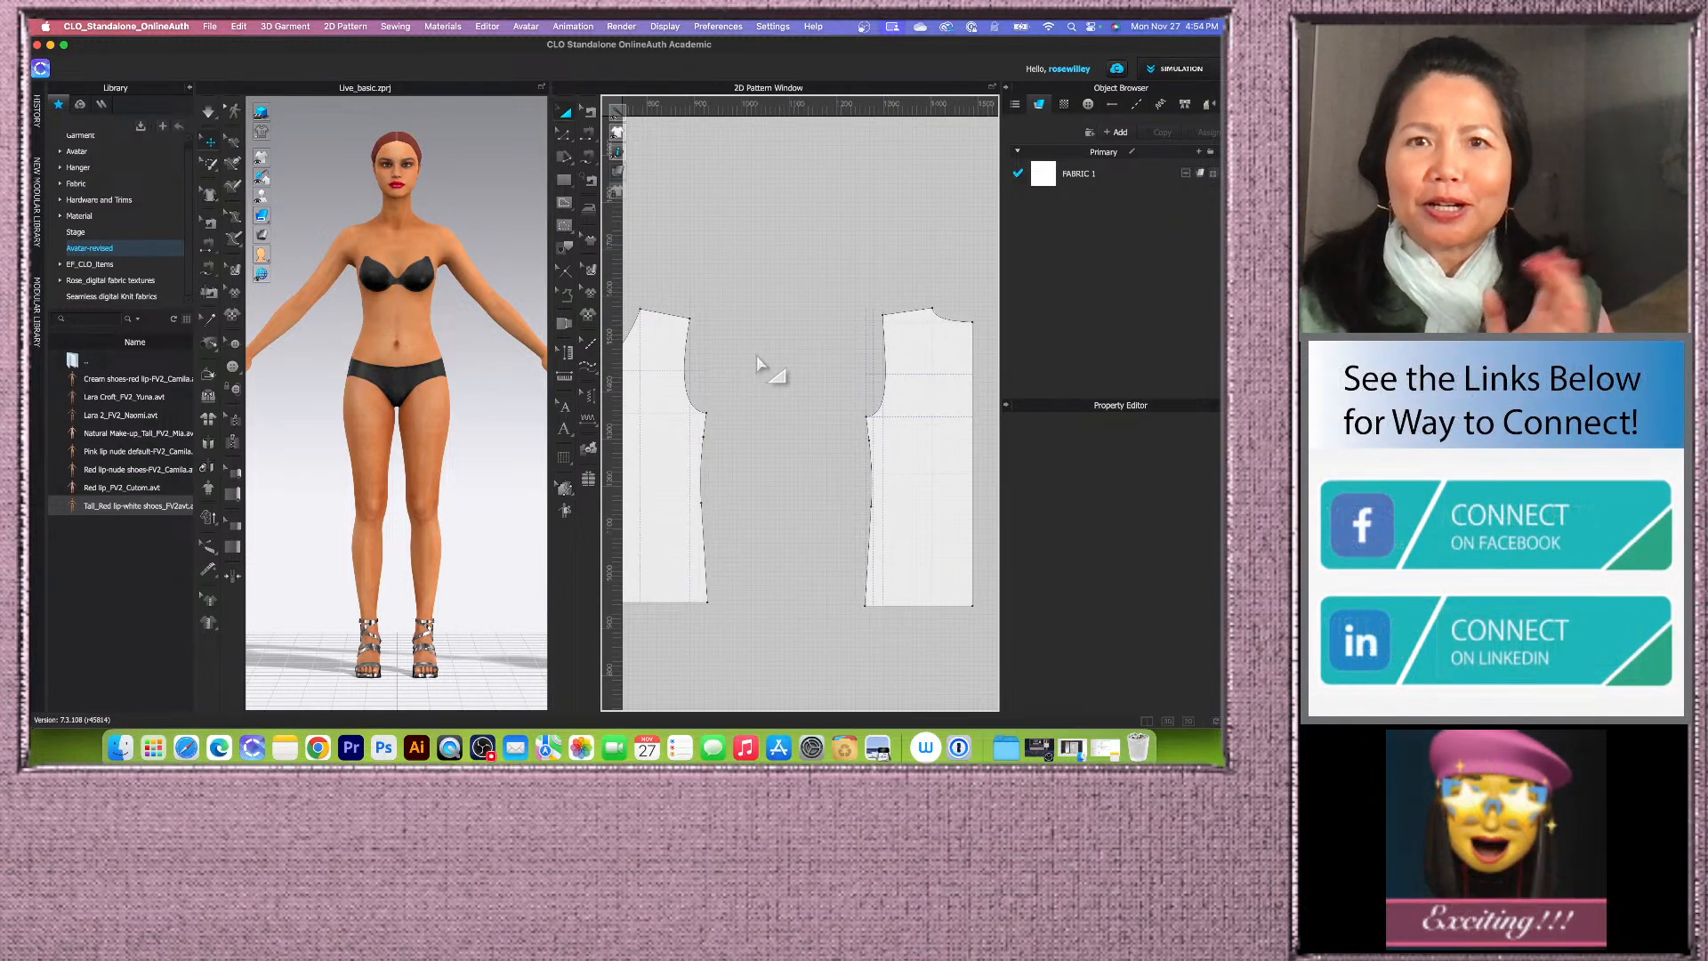
scroll(754, 365, up, 2)
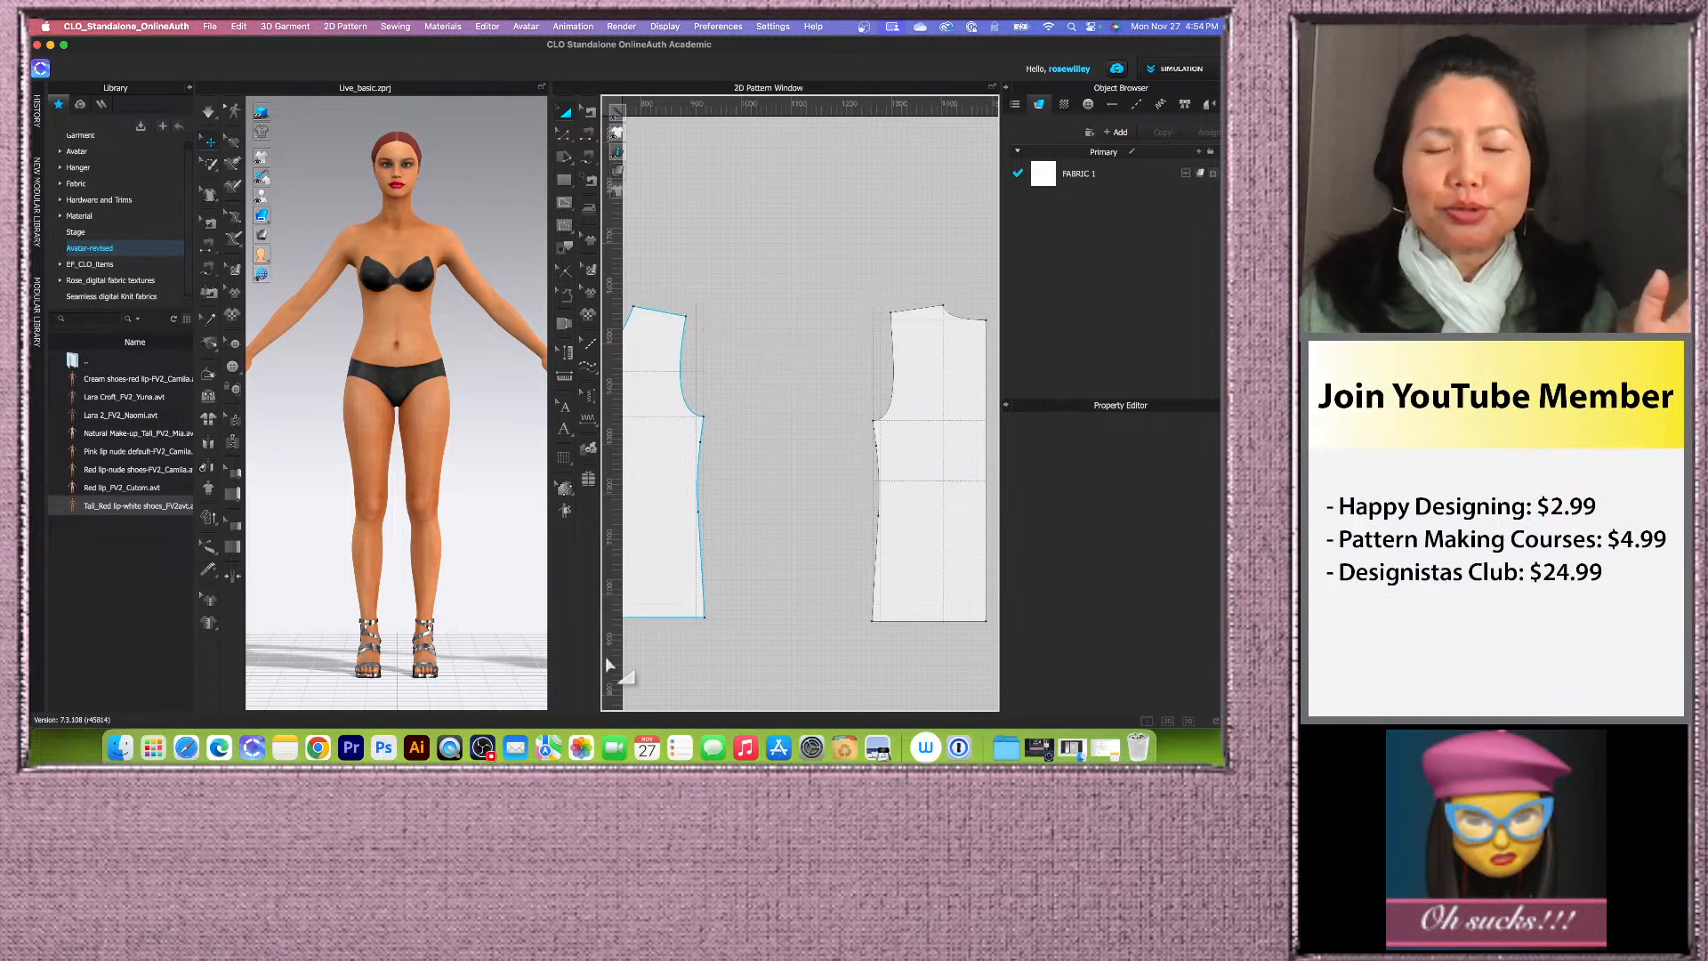
click(672, 453)
click(824, 374)
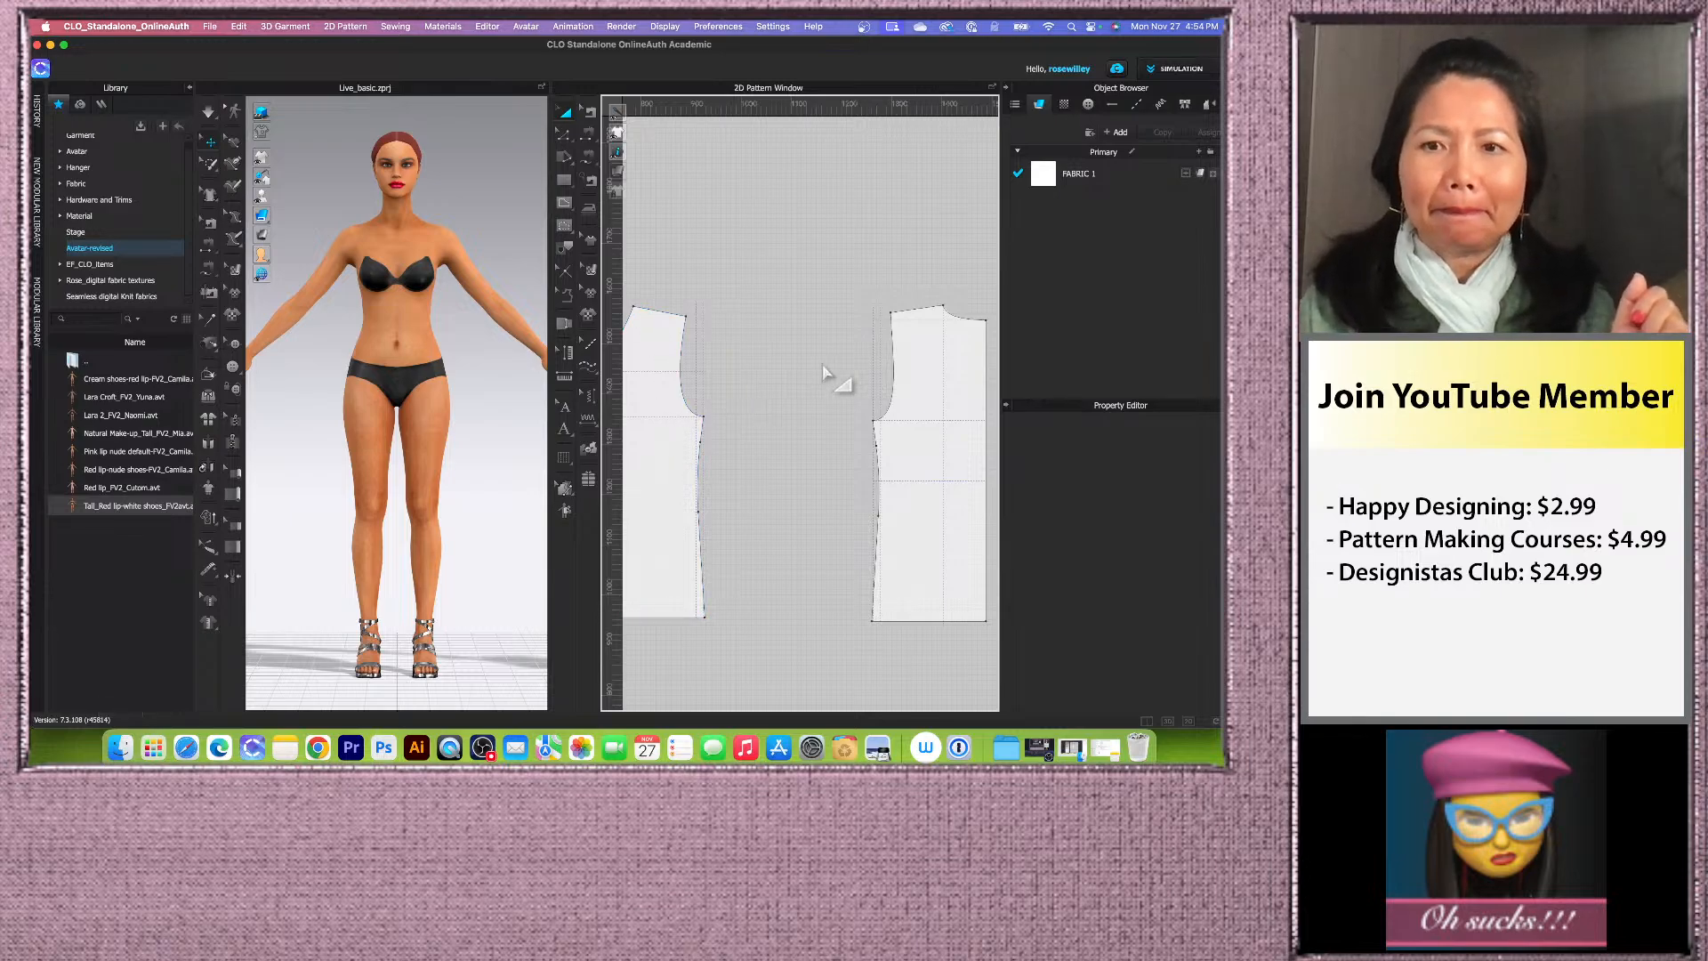
scroll(825, 374, up, 2)
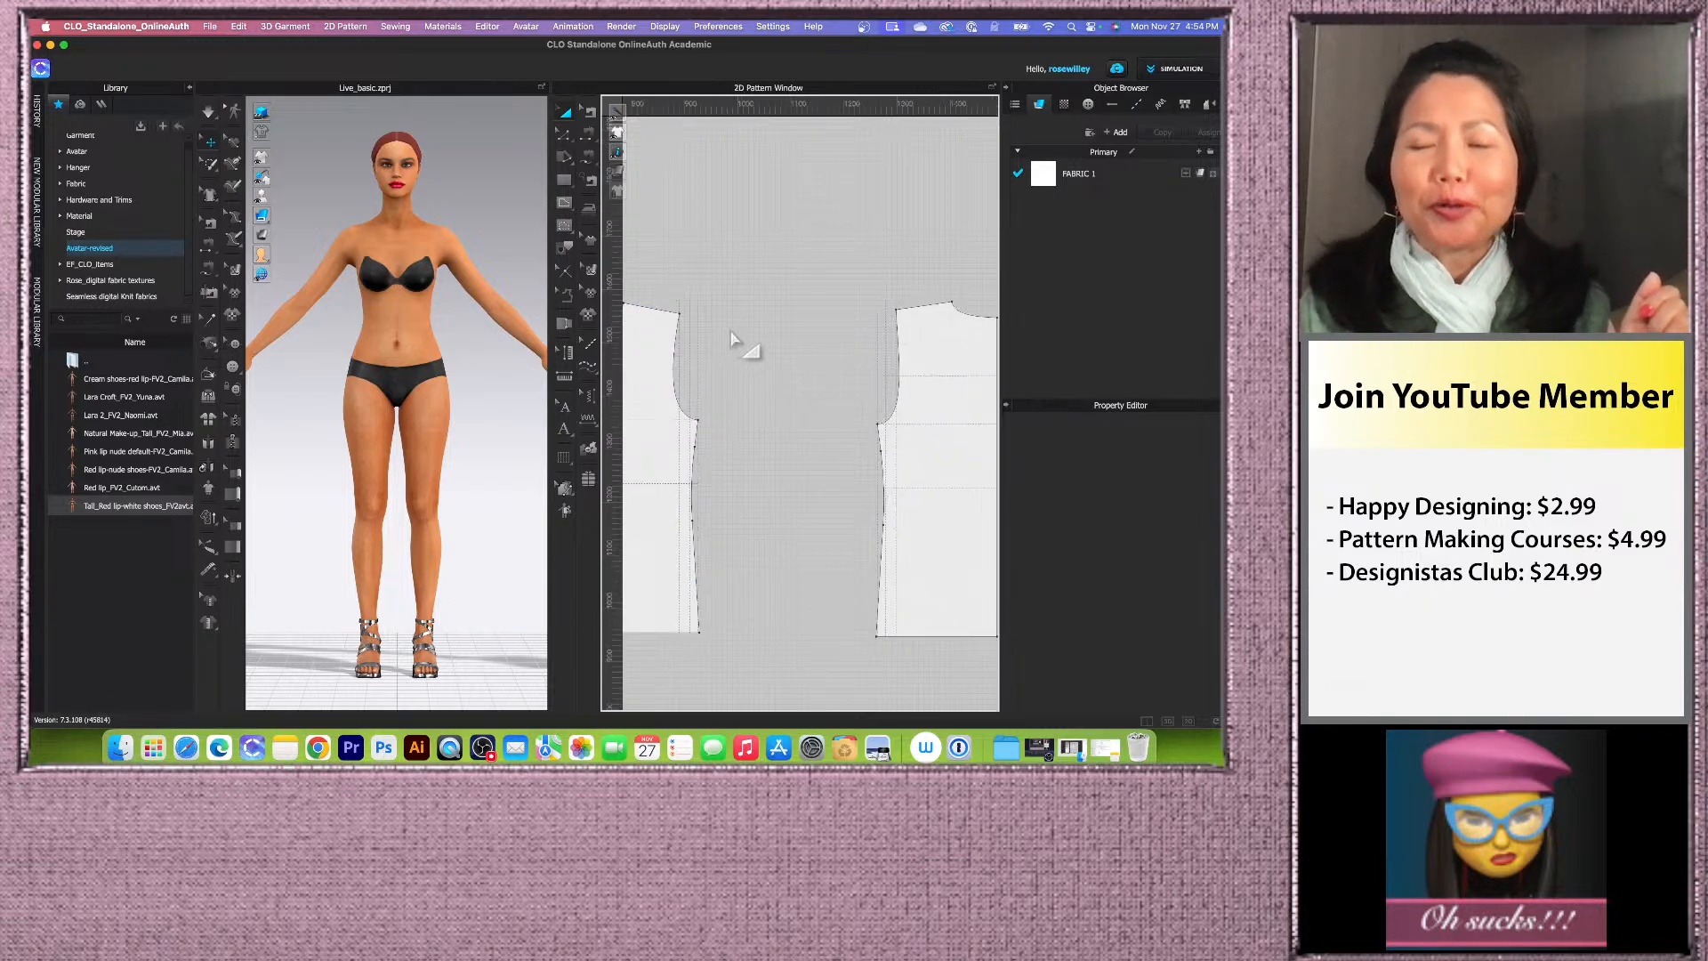
scroll(711, 327, up, 1)
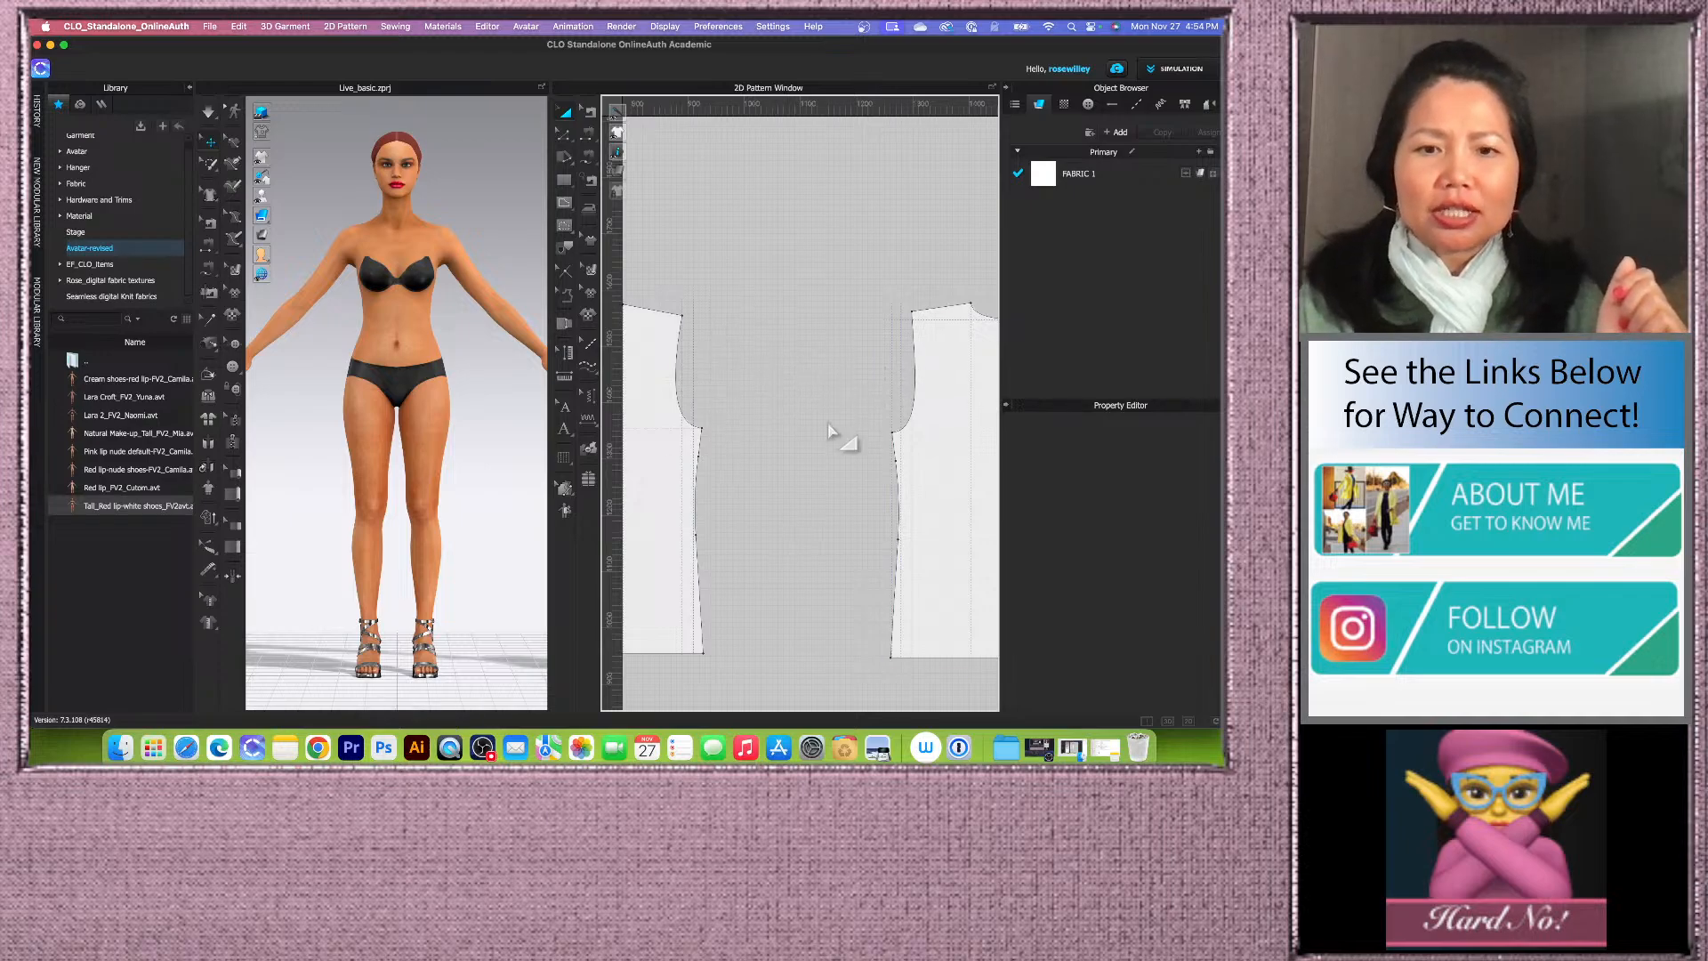
click(283, 750)
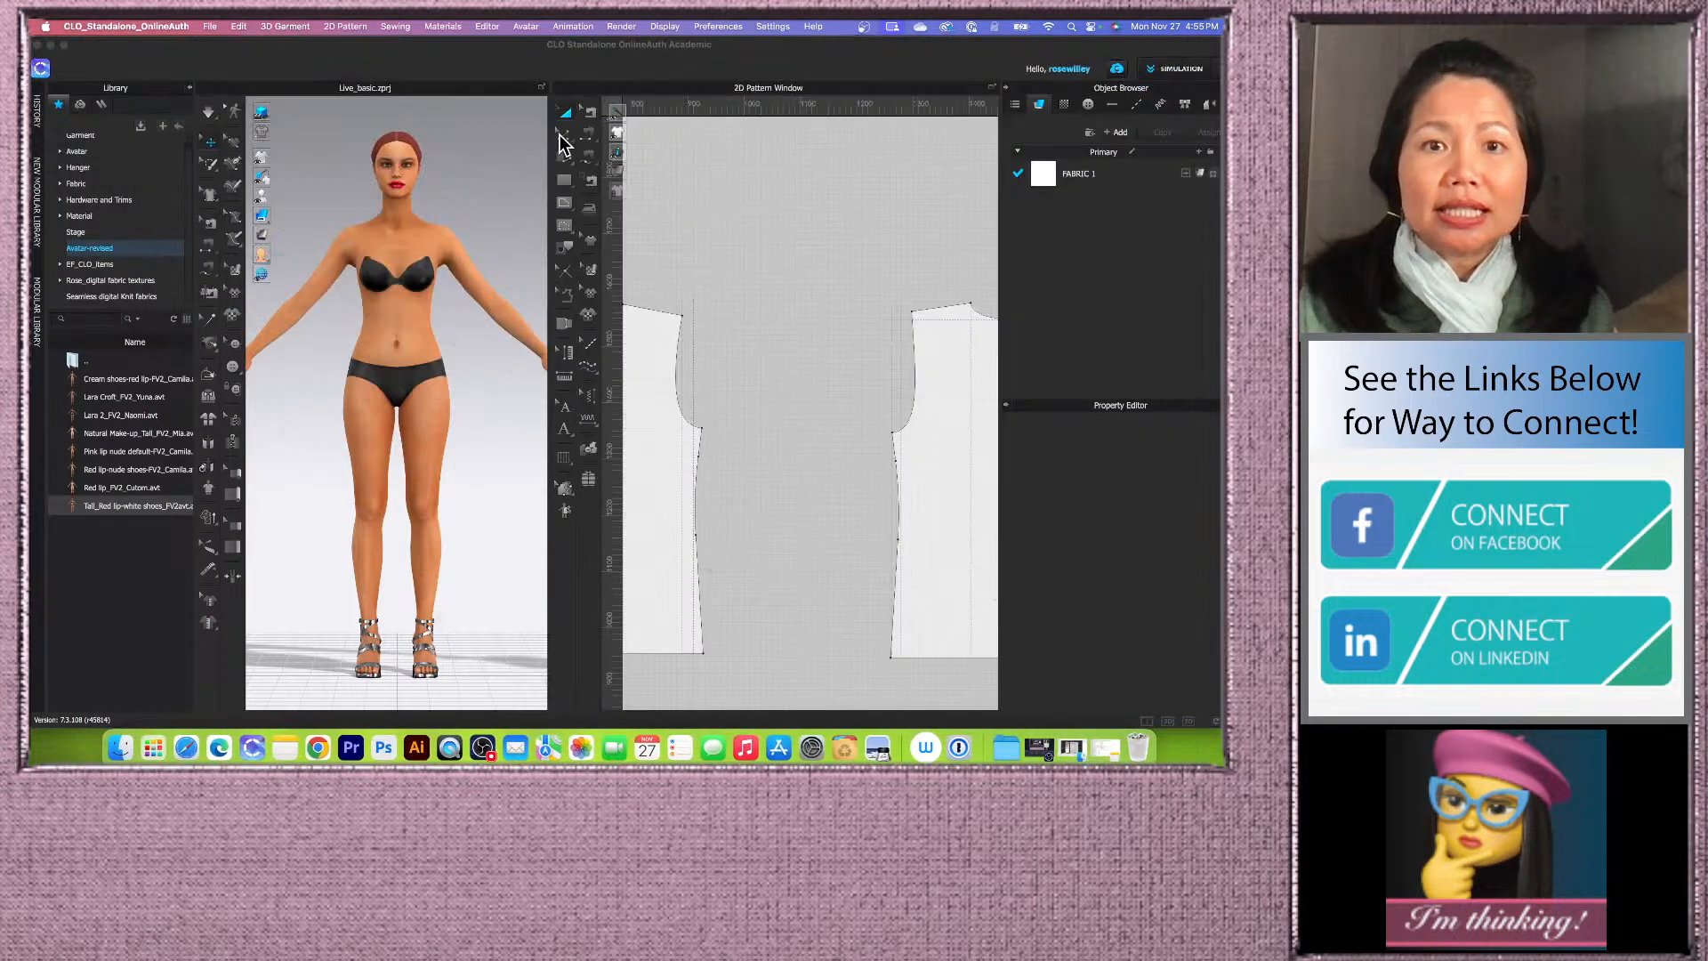
click(563, 135)
click(648, 140)
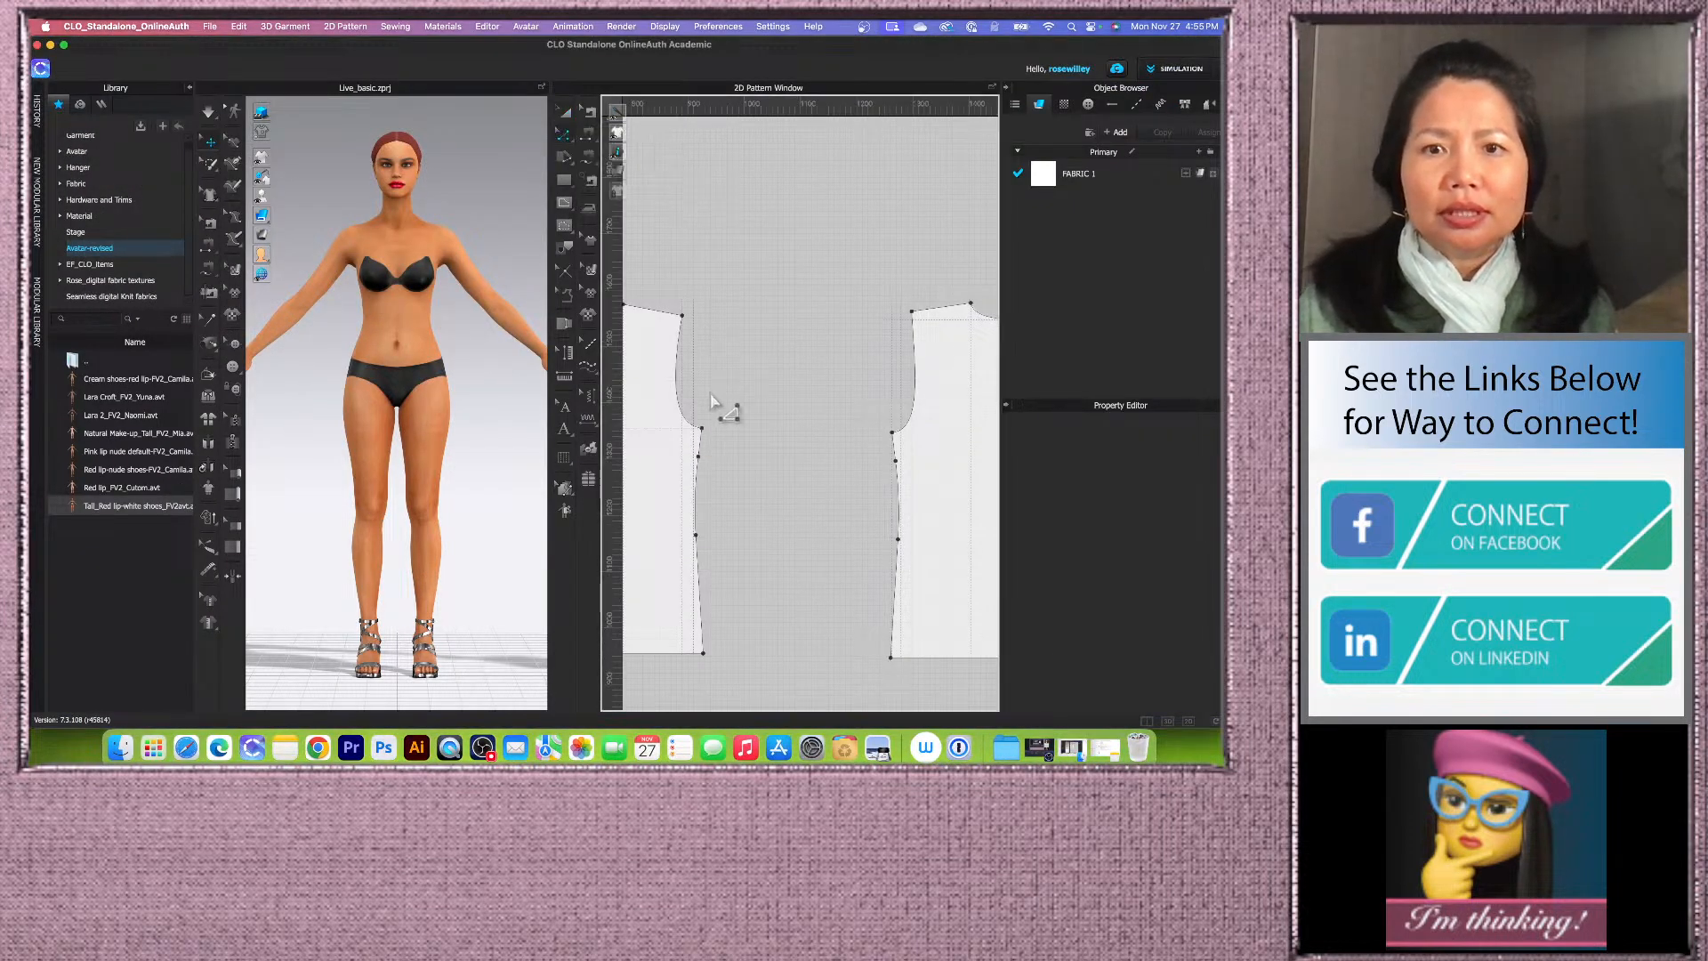
click(688, 410)
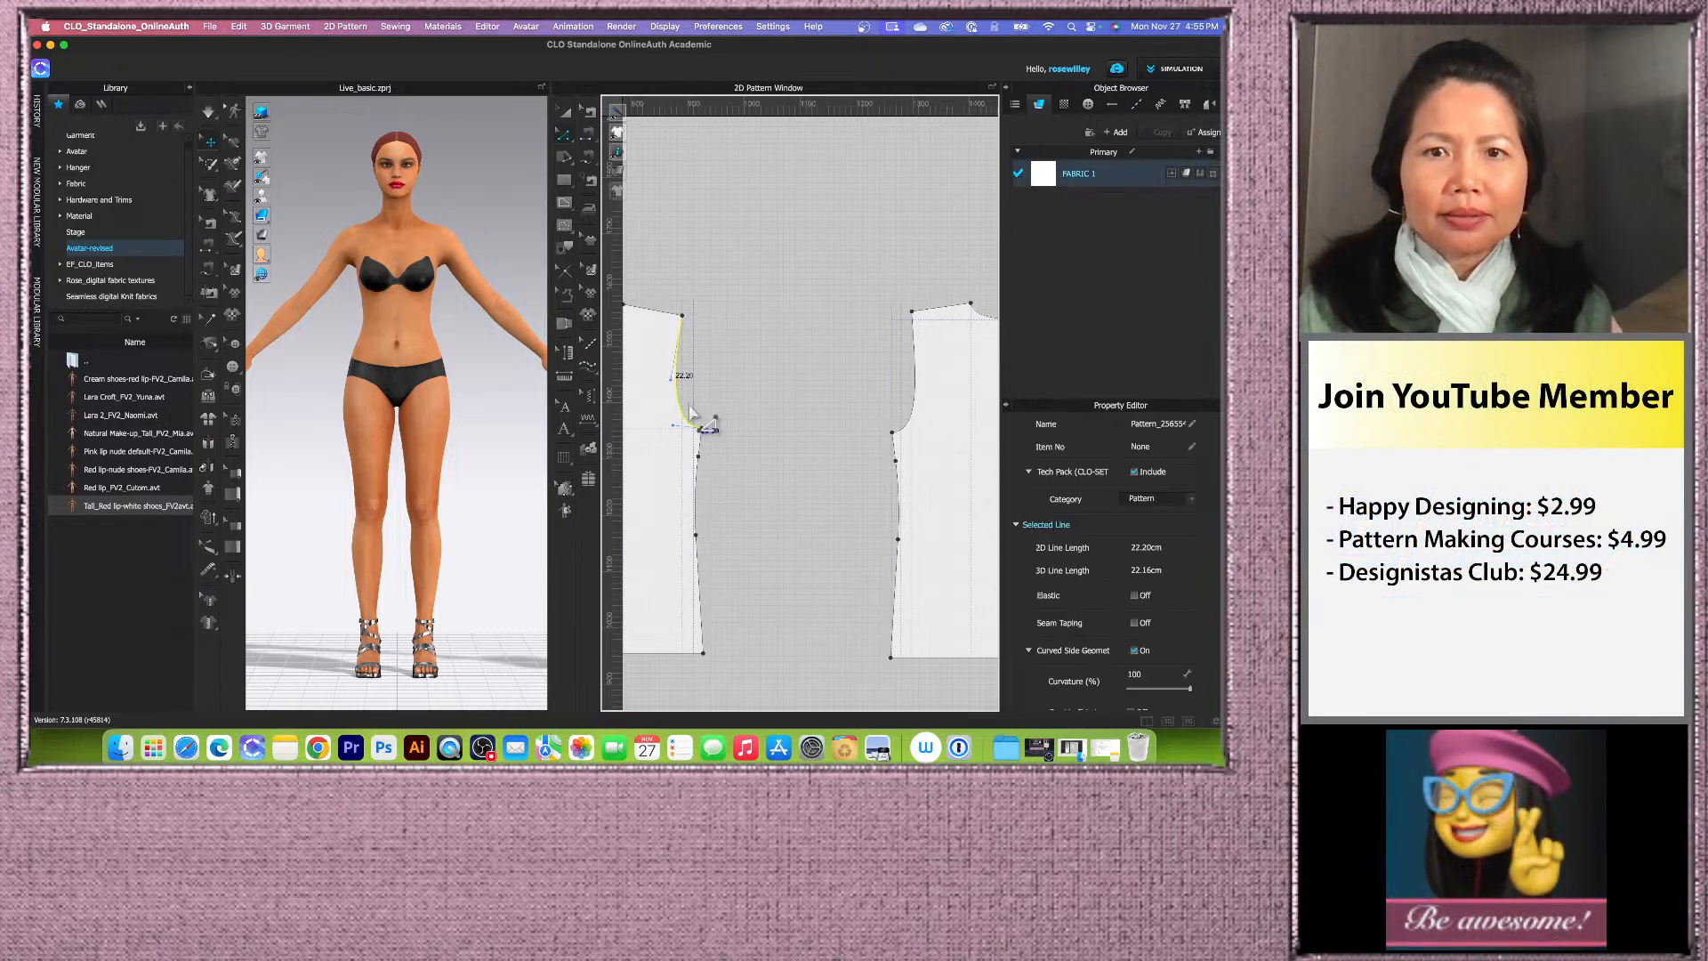
shift+click(916, 401)
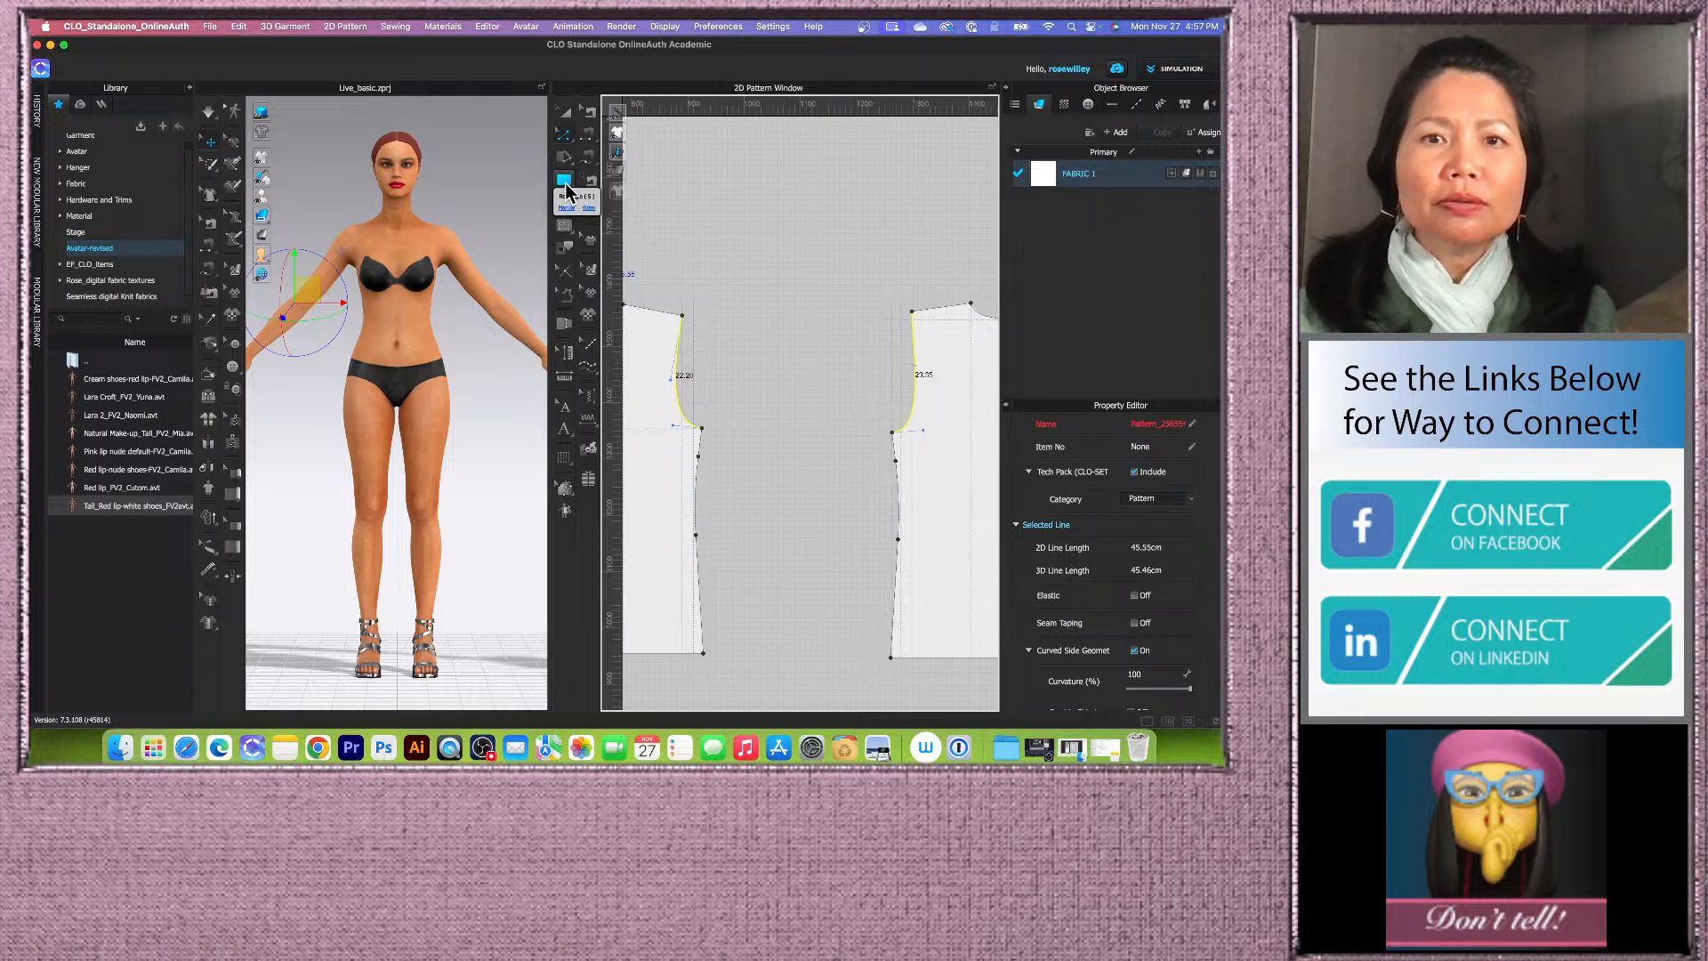
Step: Create a rectangle pattern 18.78 cm wide and 60 cm tall in the 2D pattern window
click(566, 180)
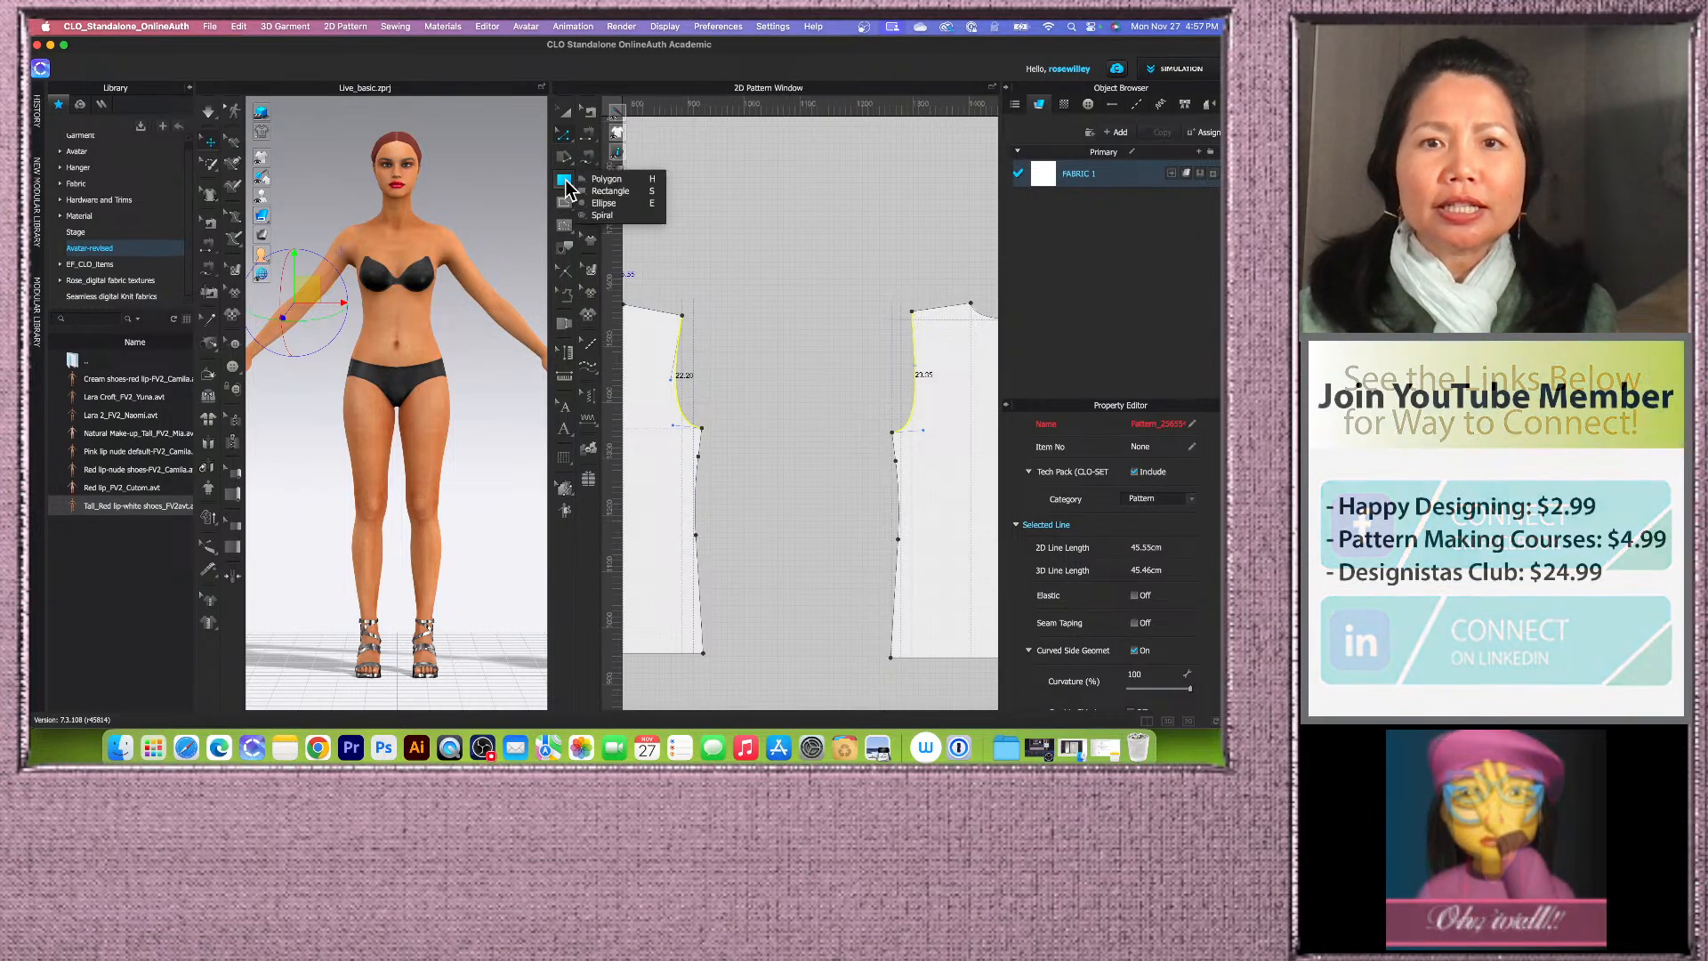
click(624, 192)
click(809, 392)
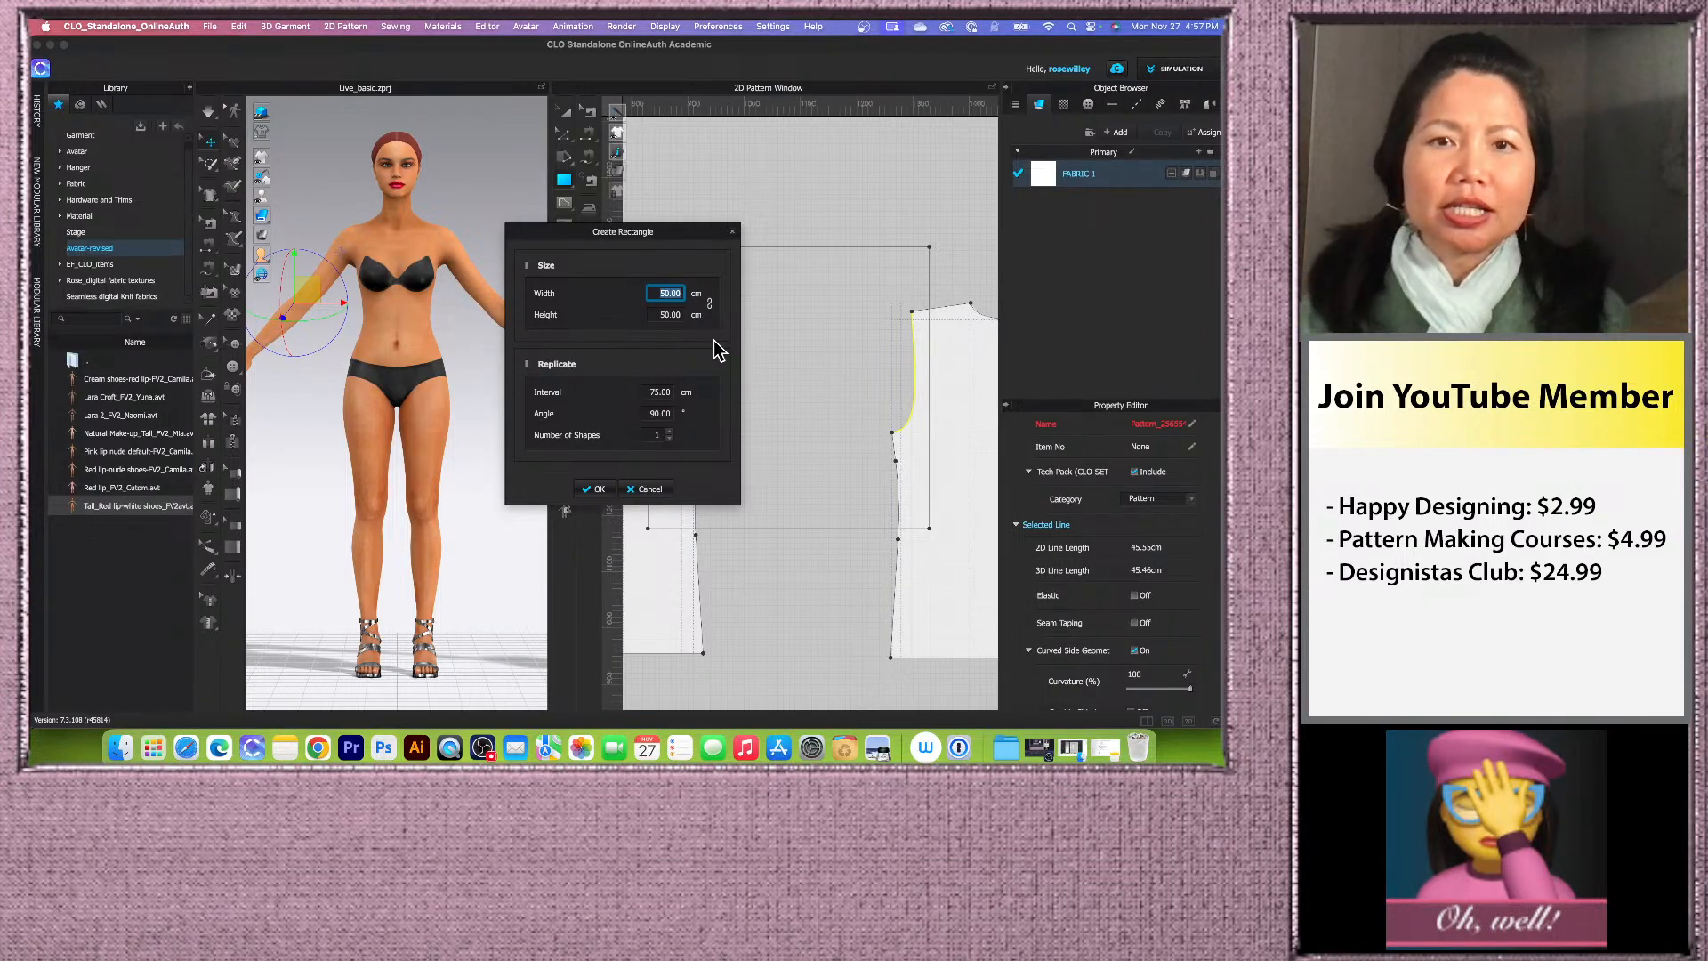
text(18)
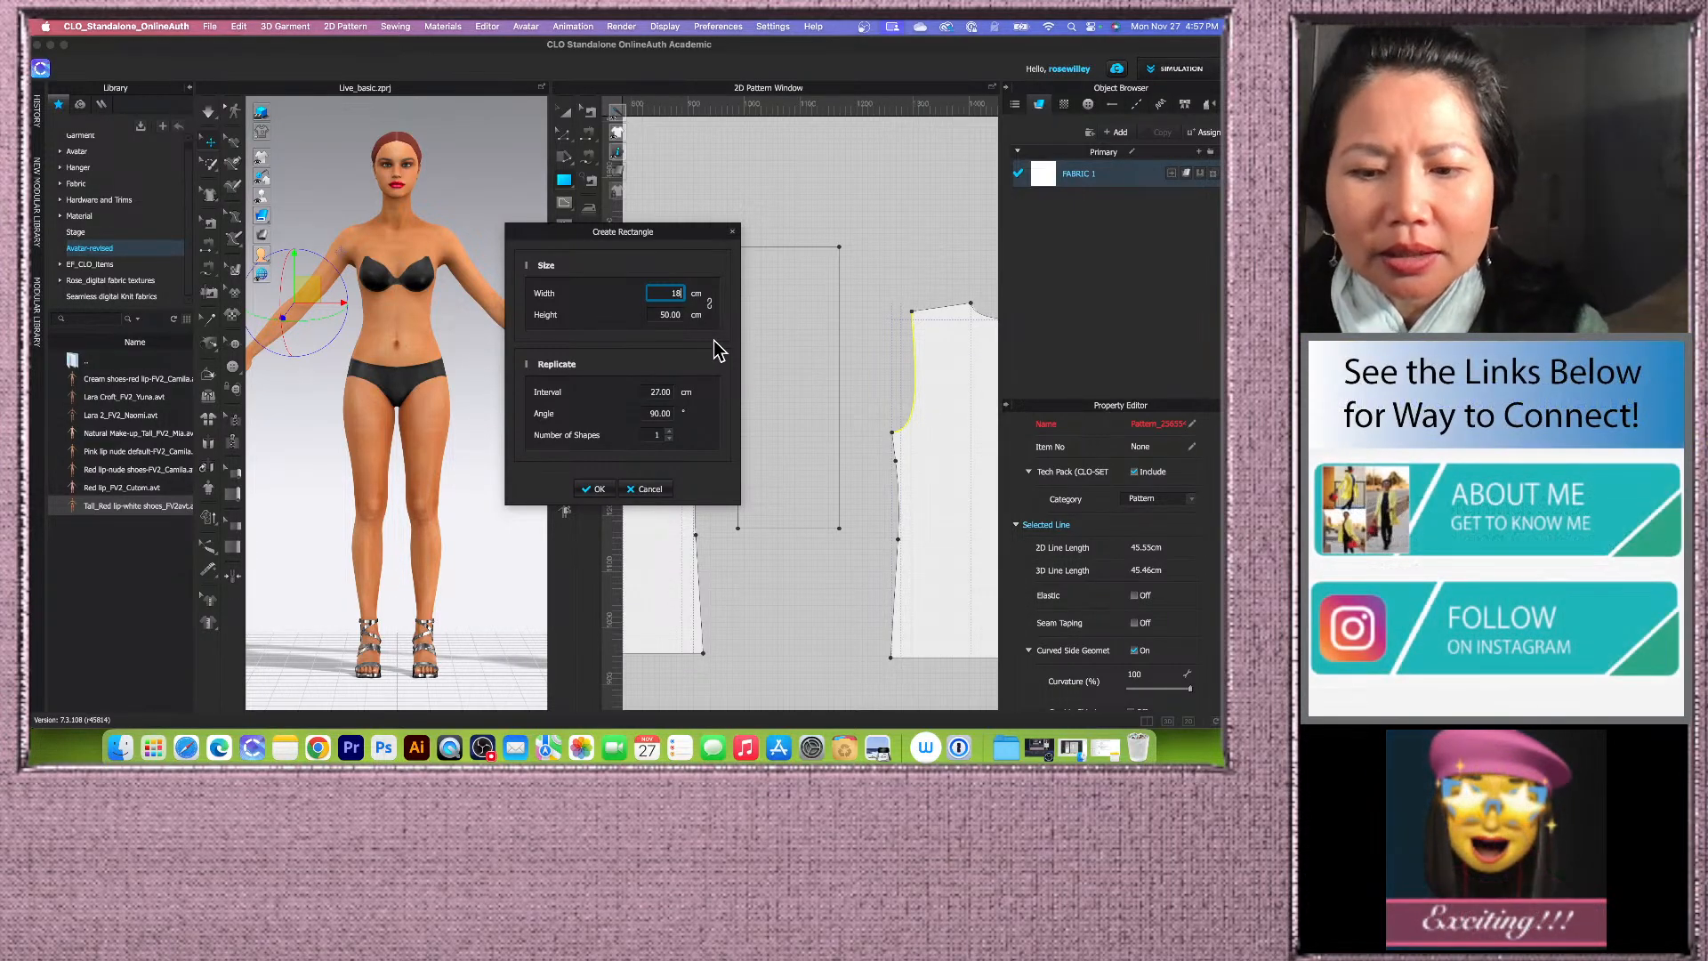
text(.)
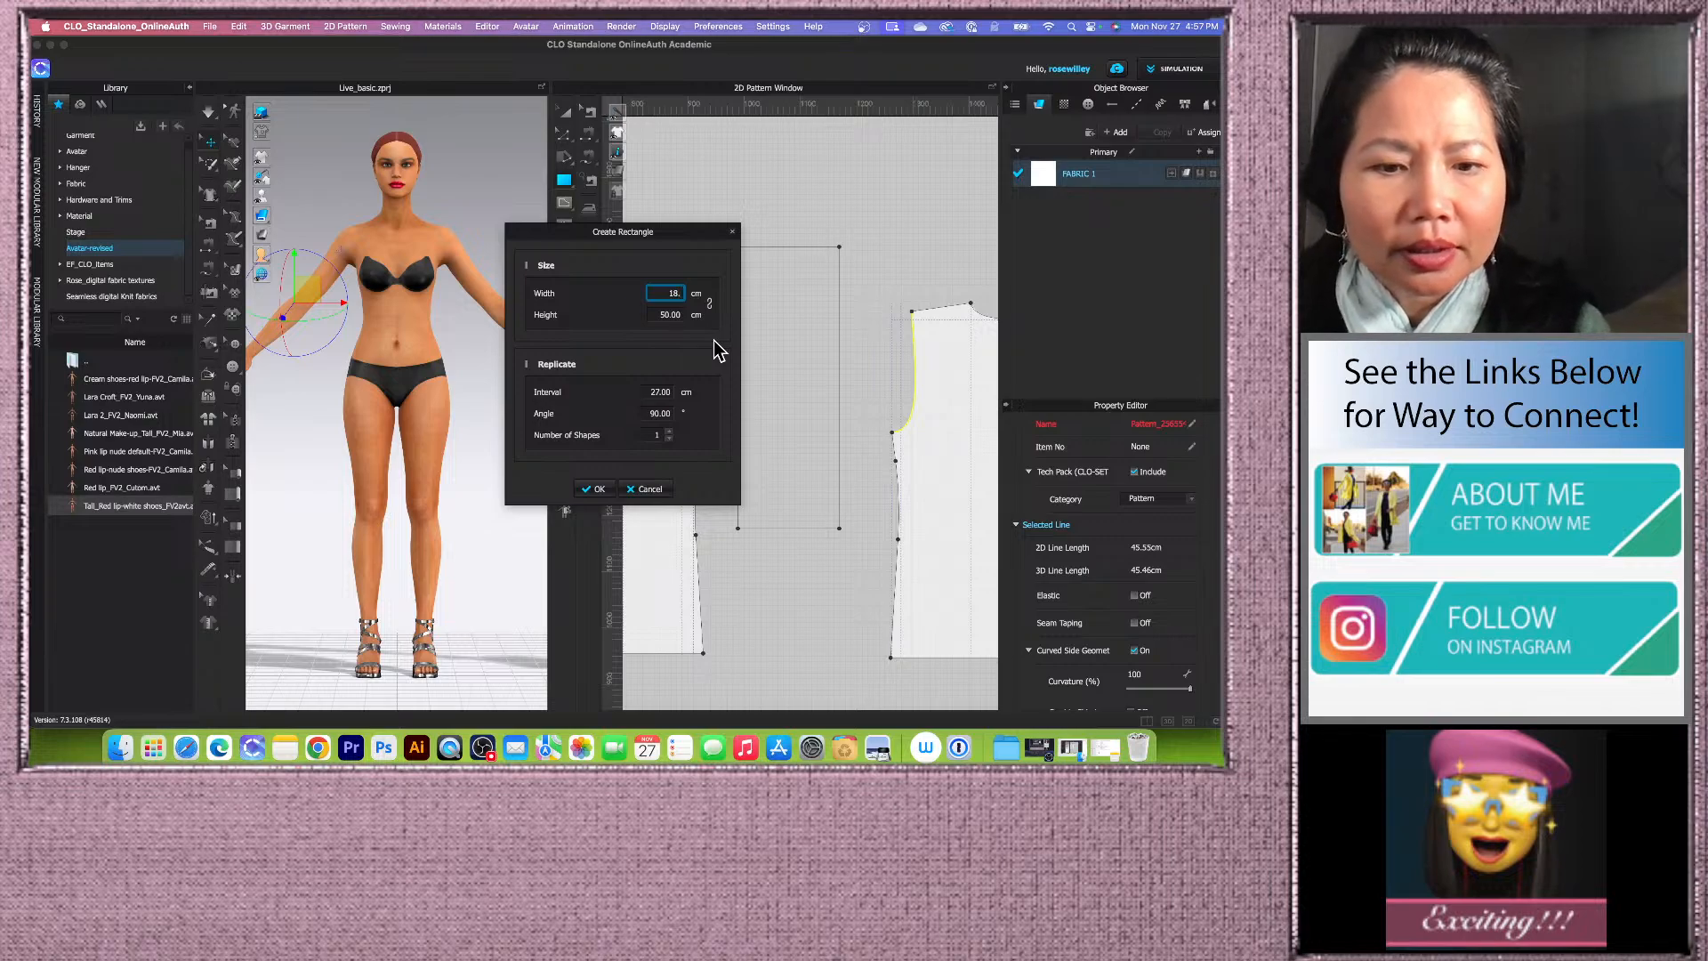
text(78)
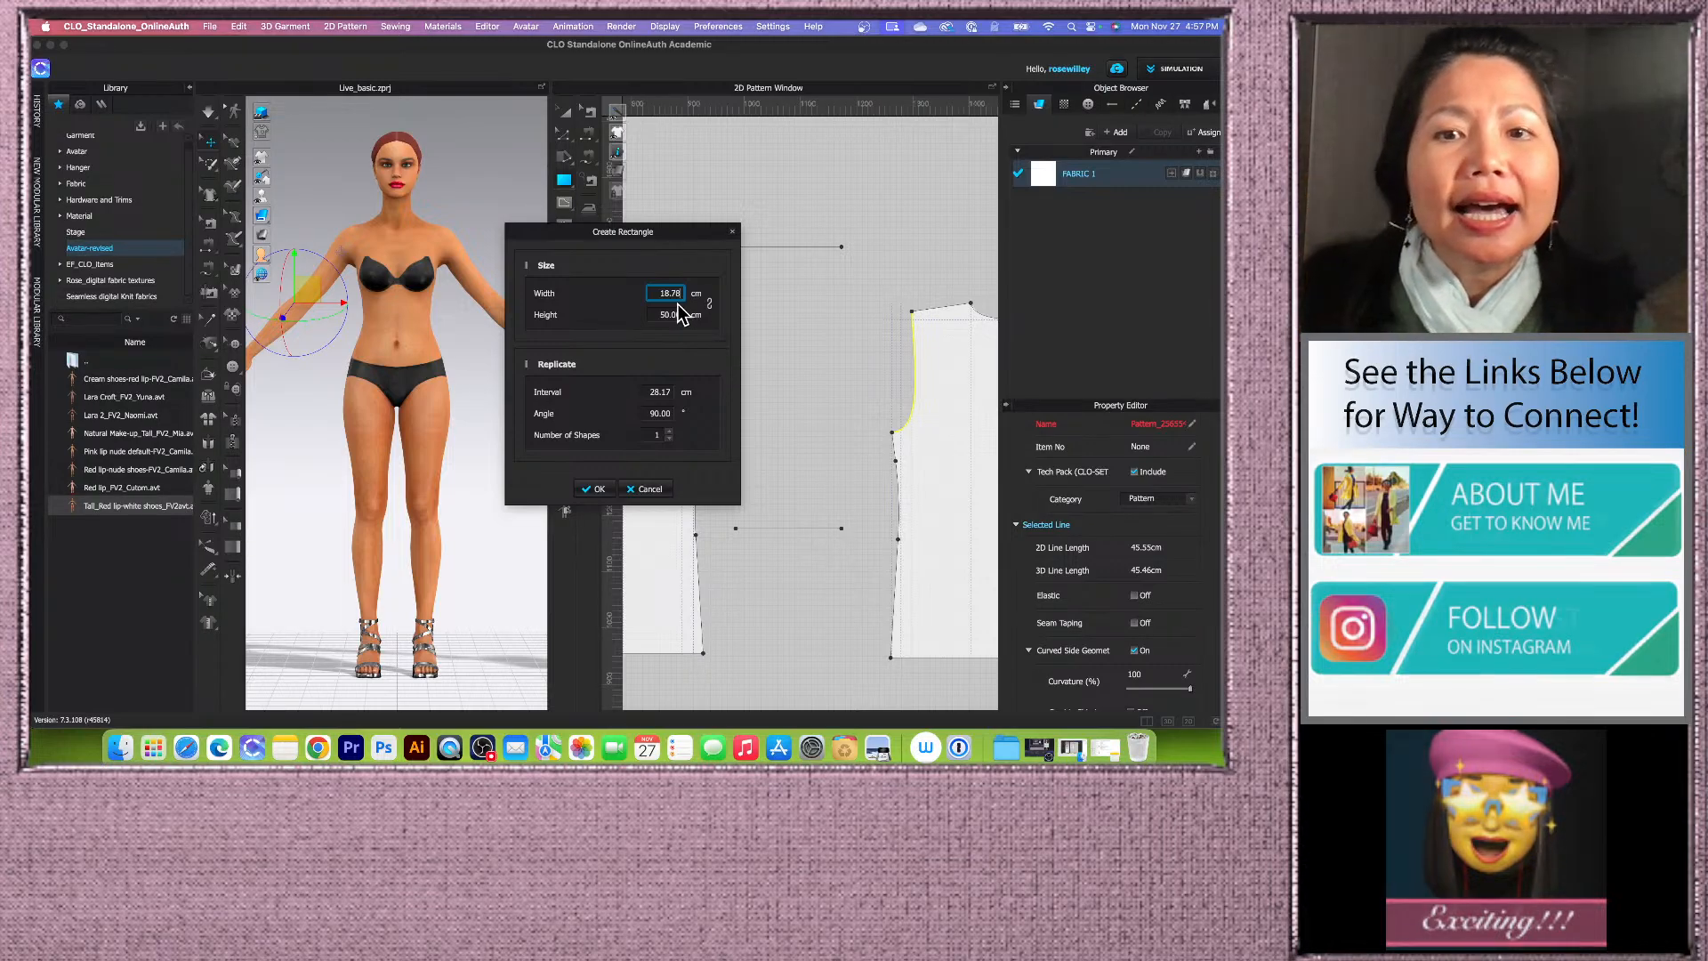
click(659, 315)
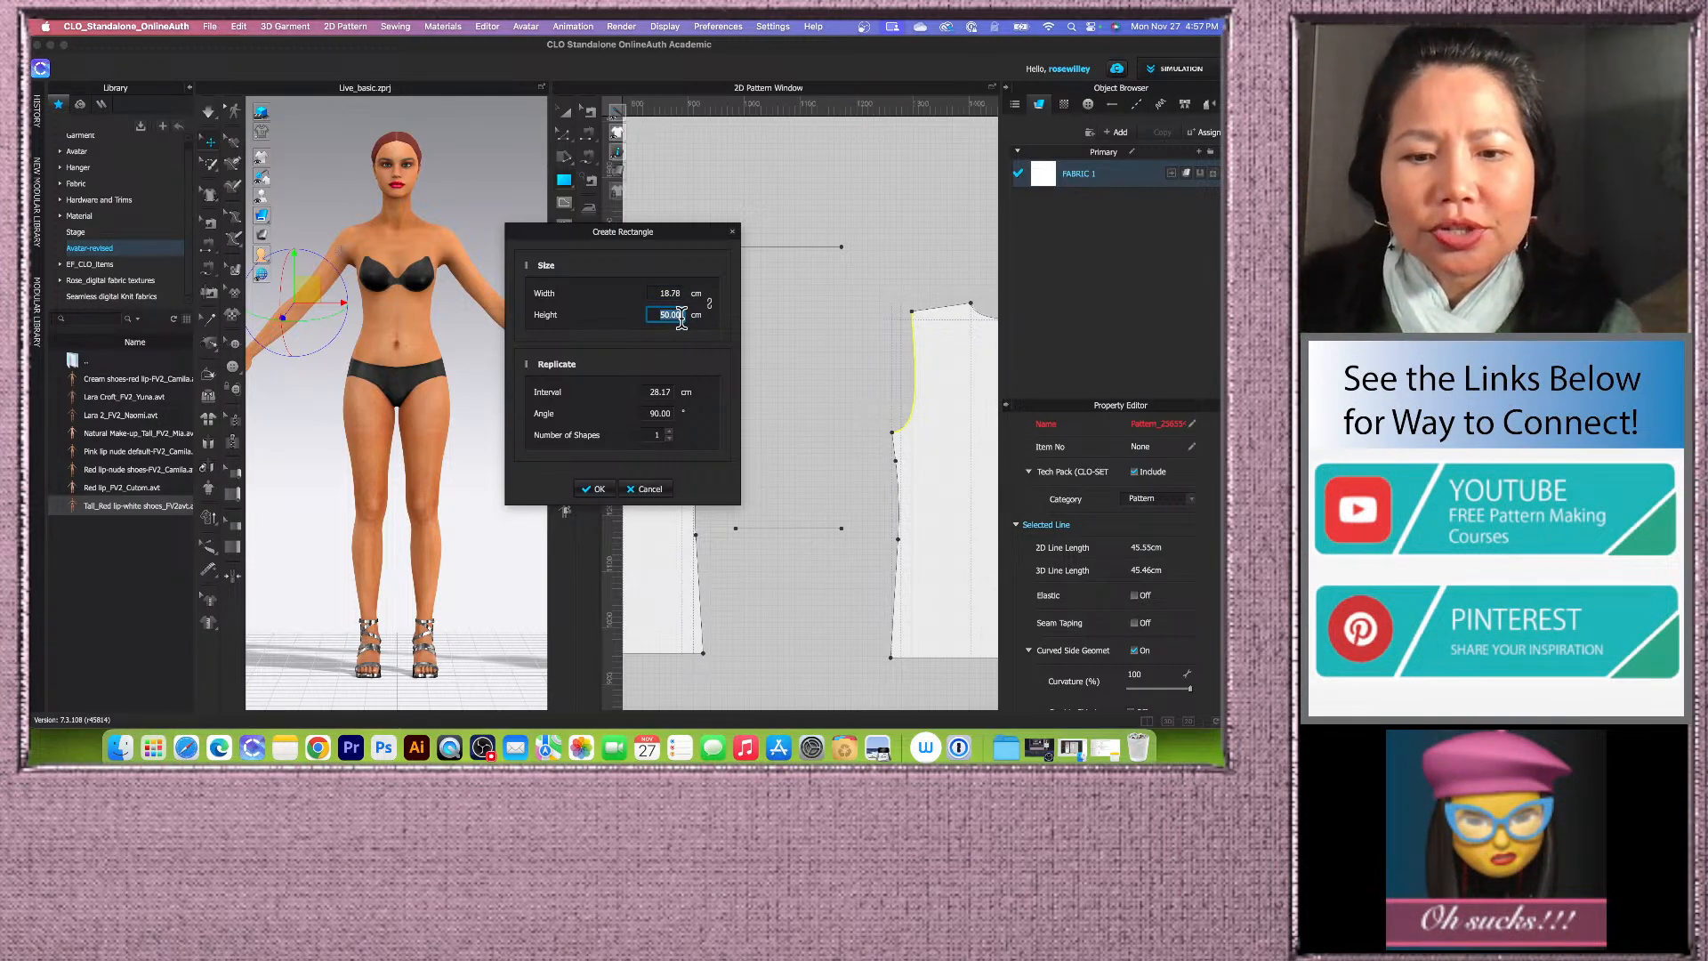
text(60)
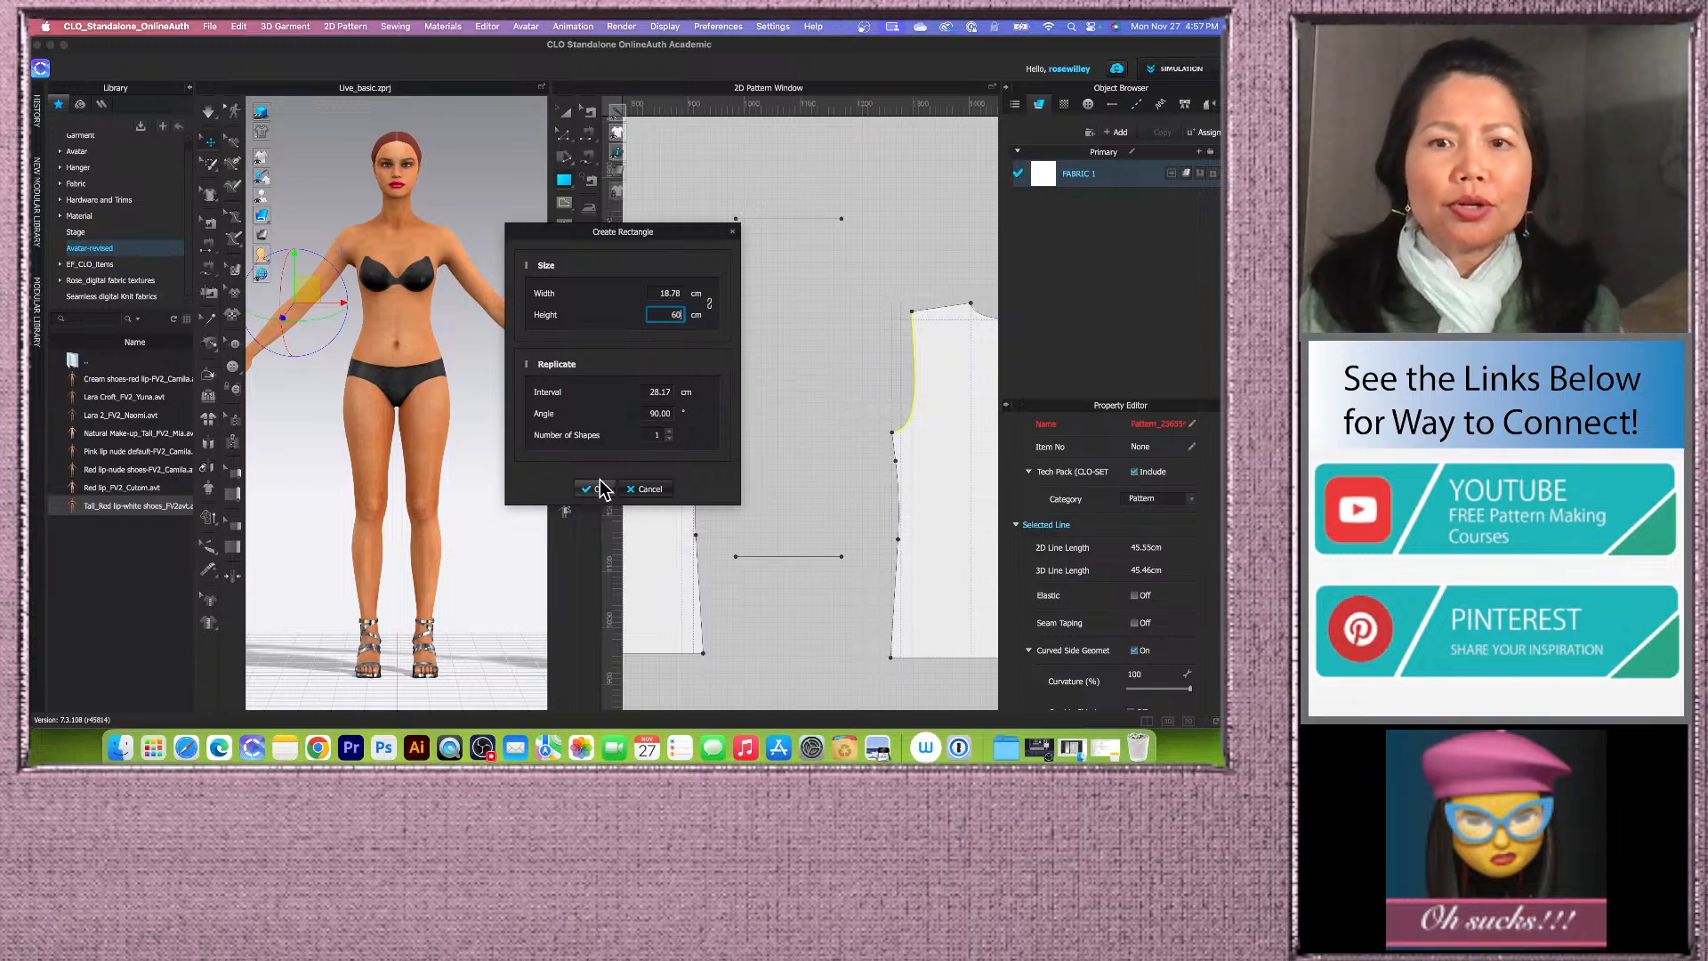
click(599, 489)
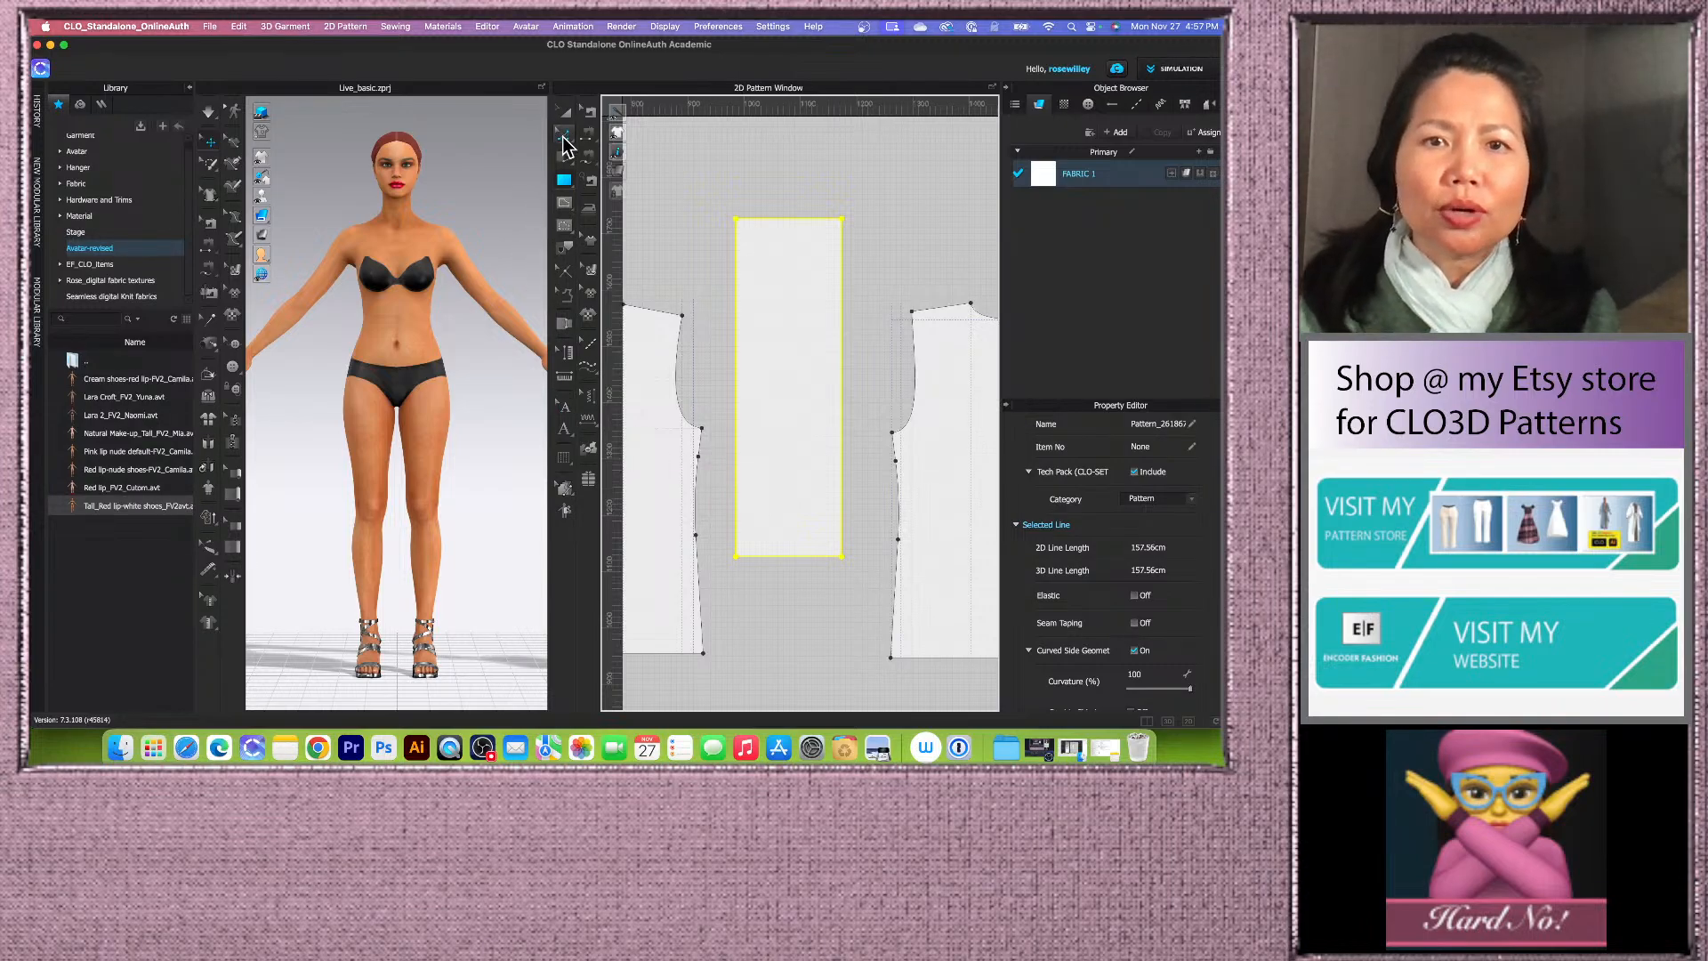
Step: Offset the rectangle's top edge as an internal line 12 cm inward
click(563, 135)
click(810, 219)
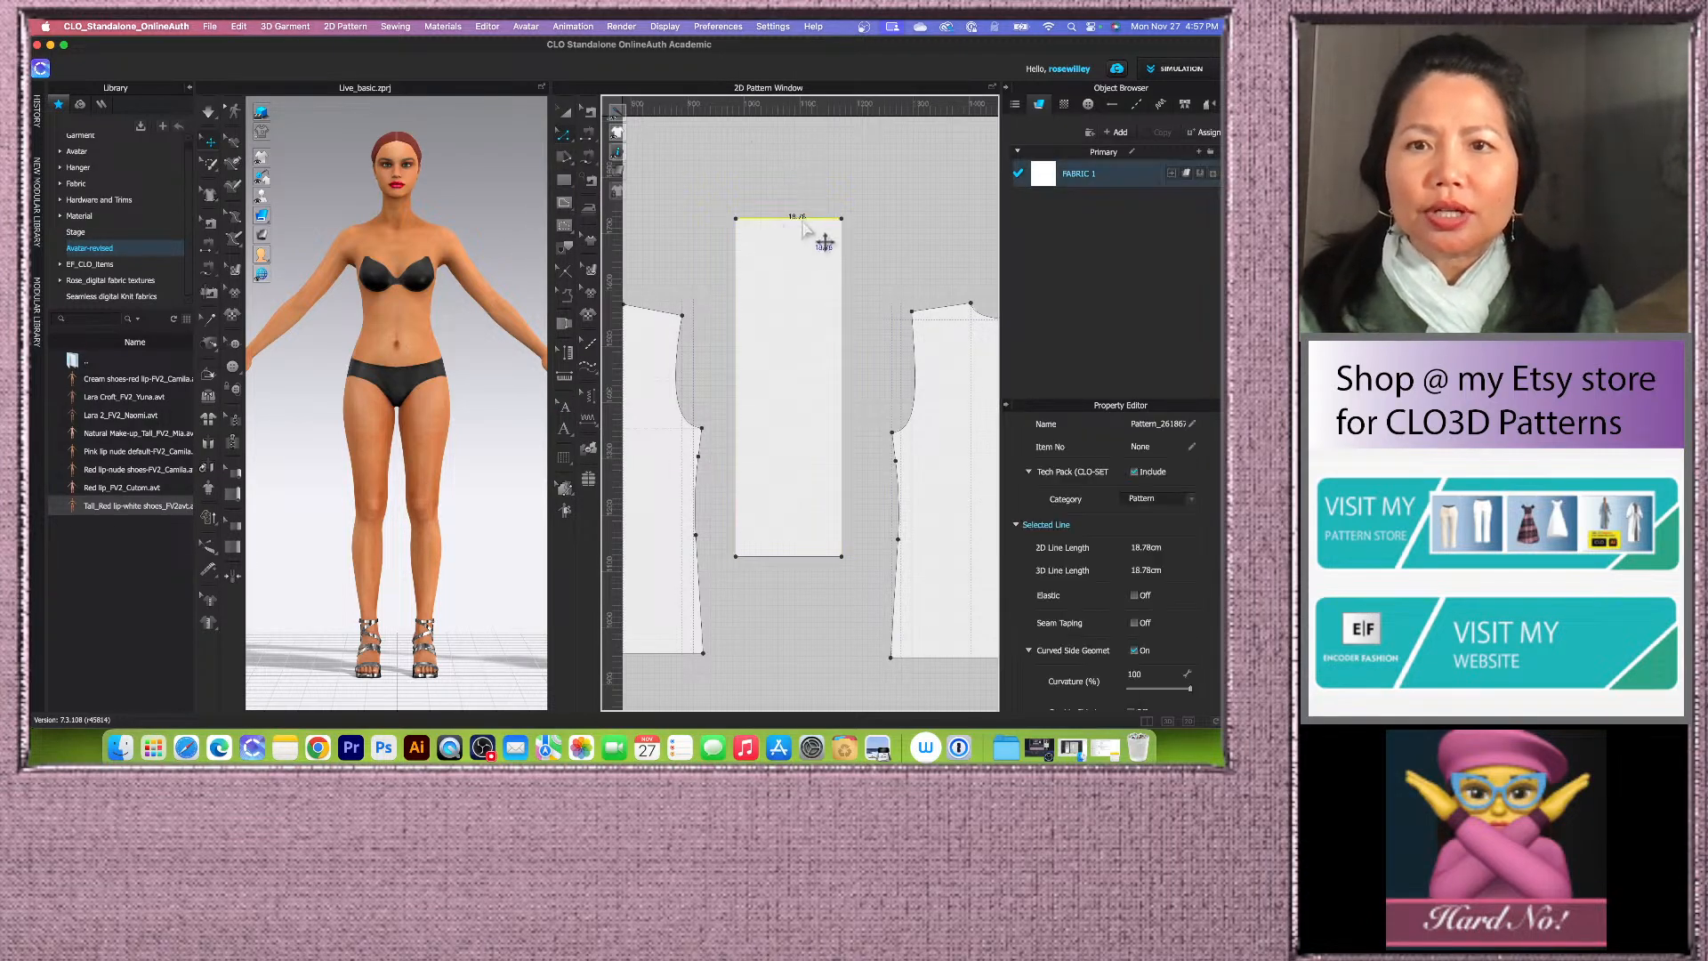
click(738, 351)
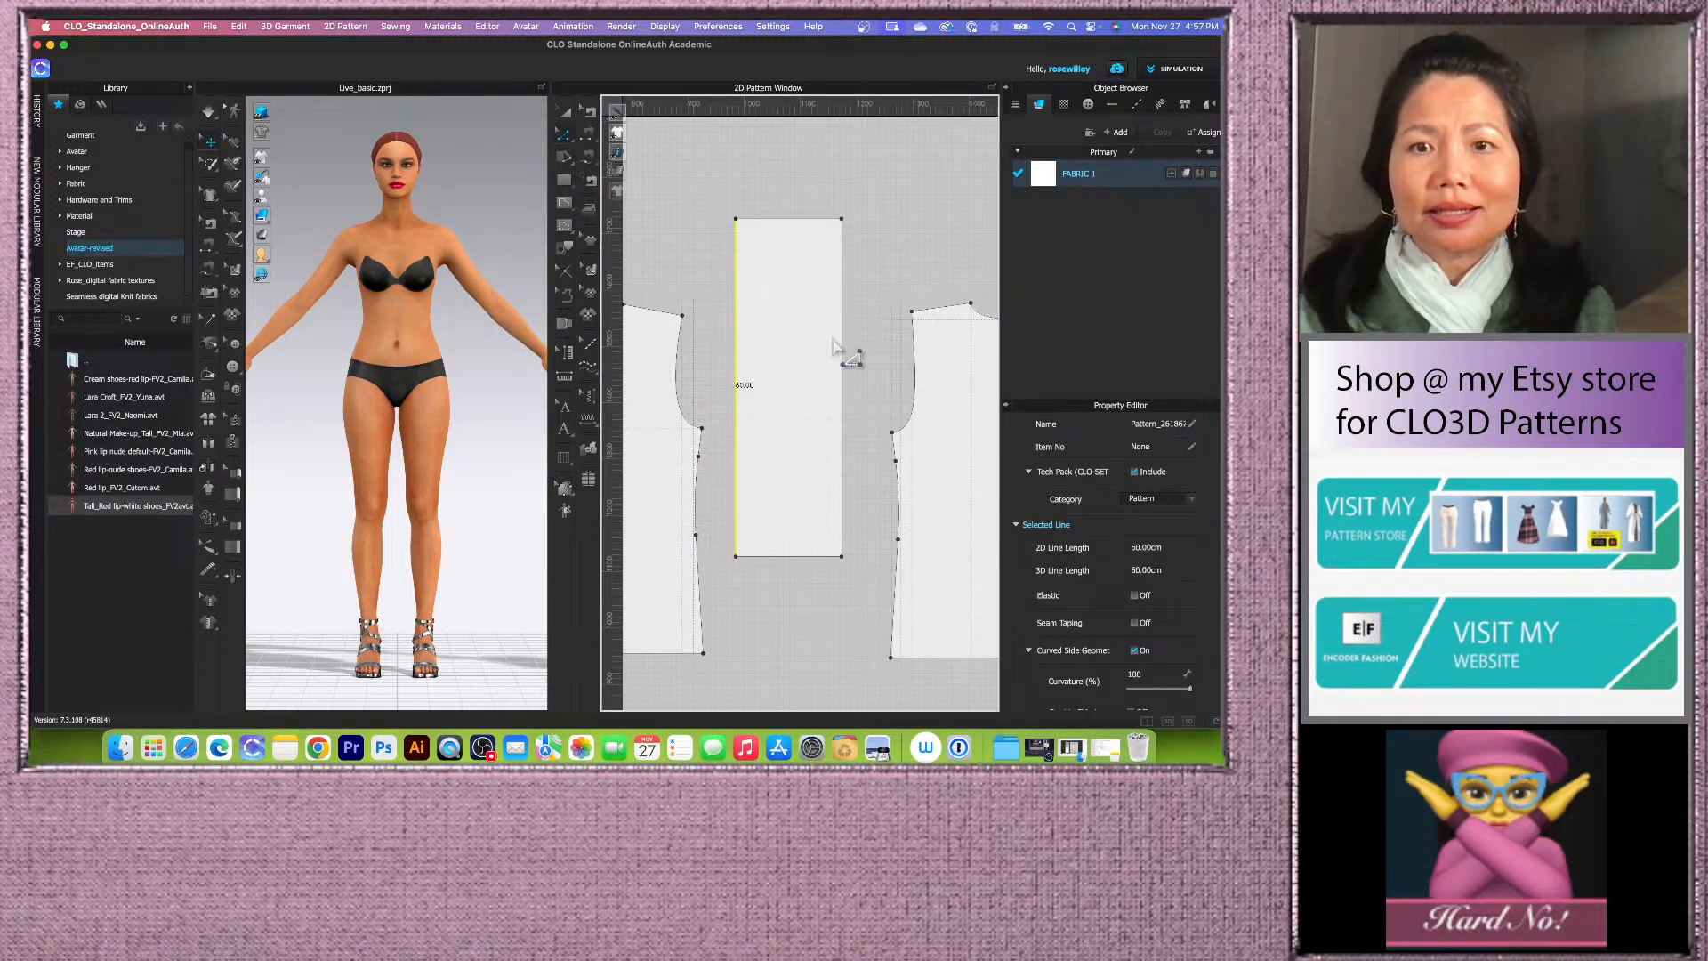
right_click(790, 221)
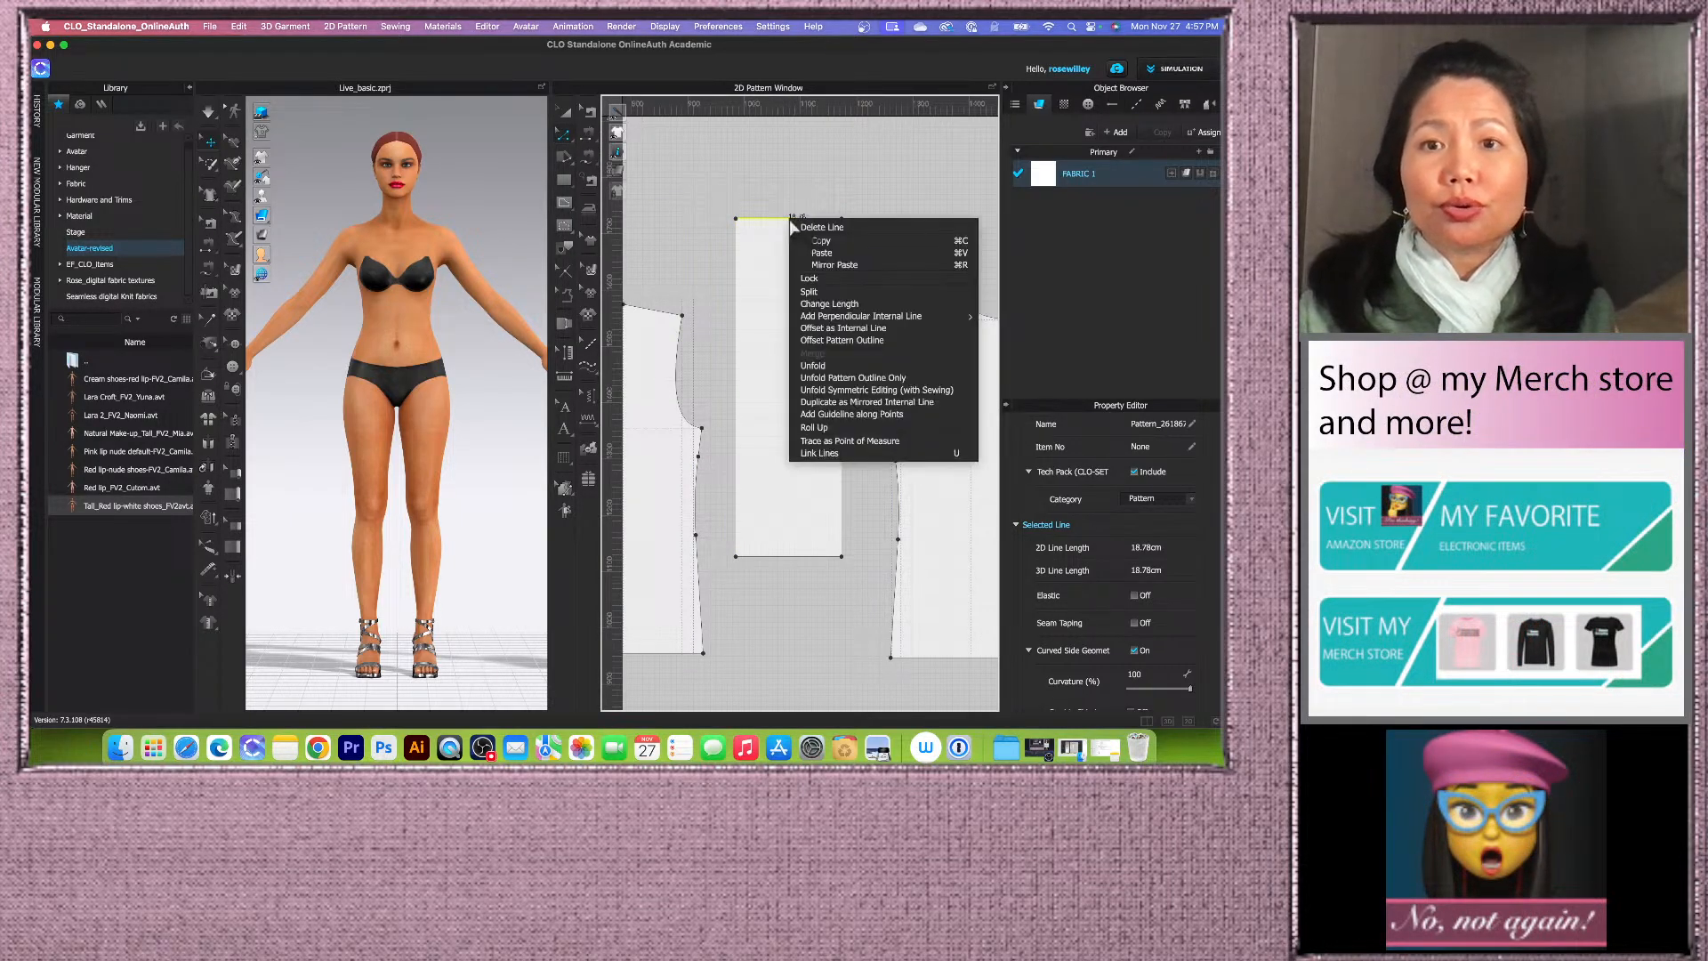
click(850, 329)
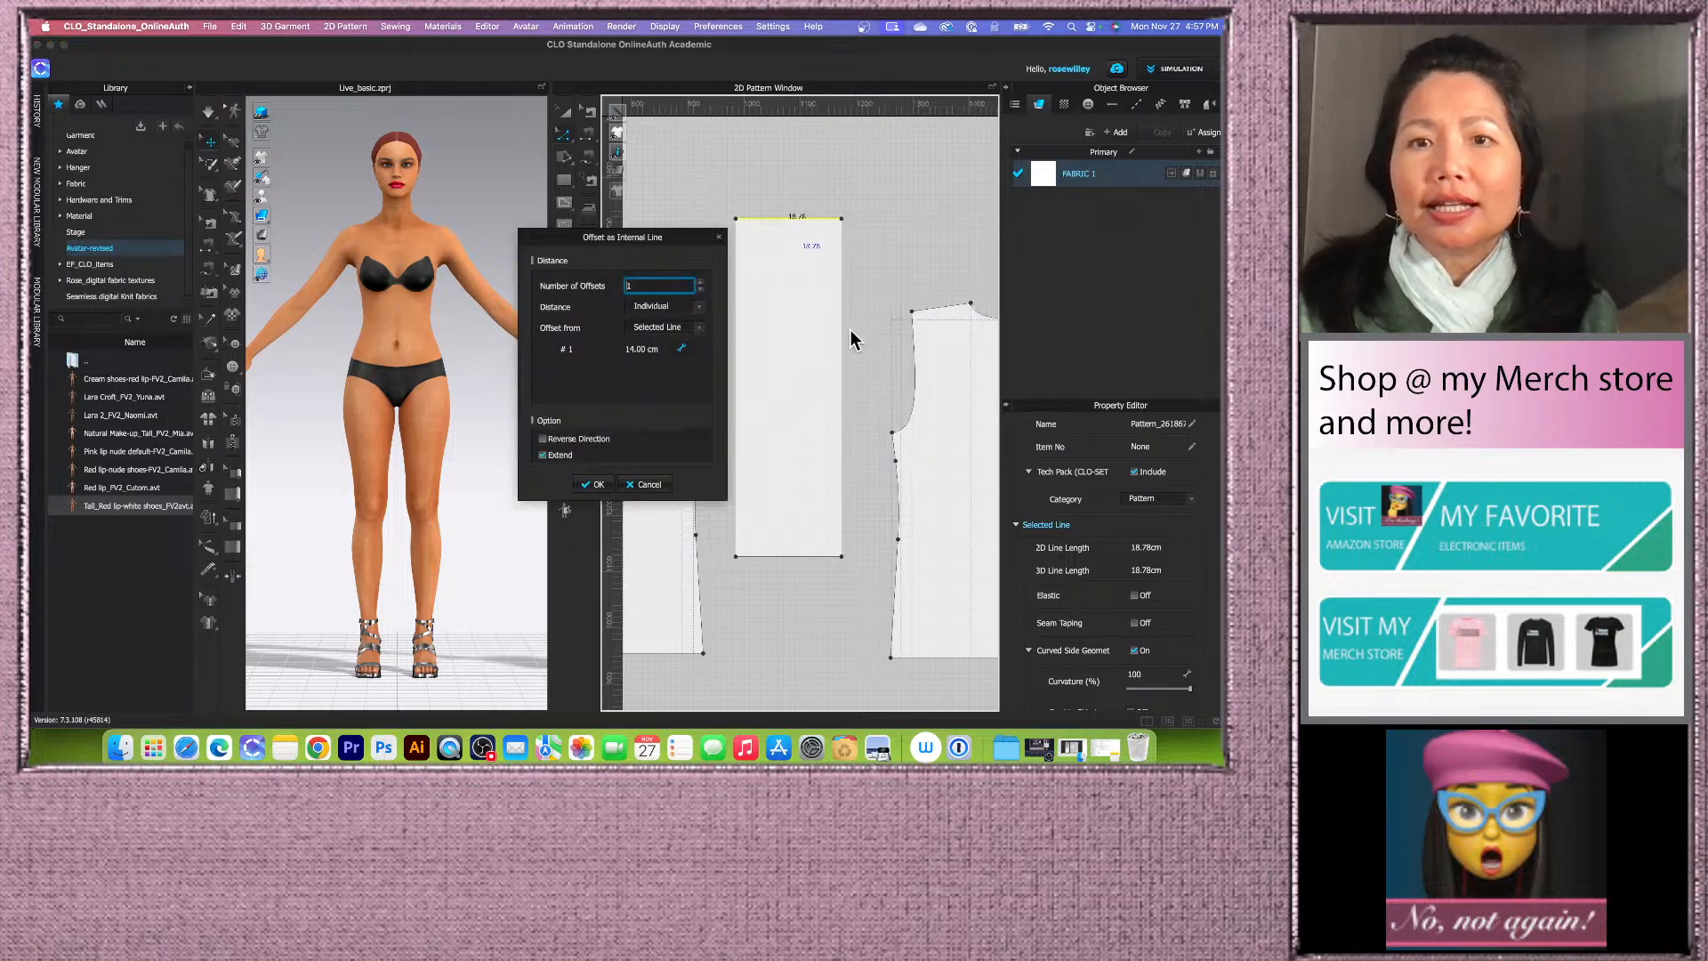
click(657, 348)
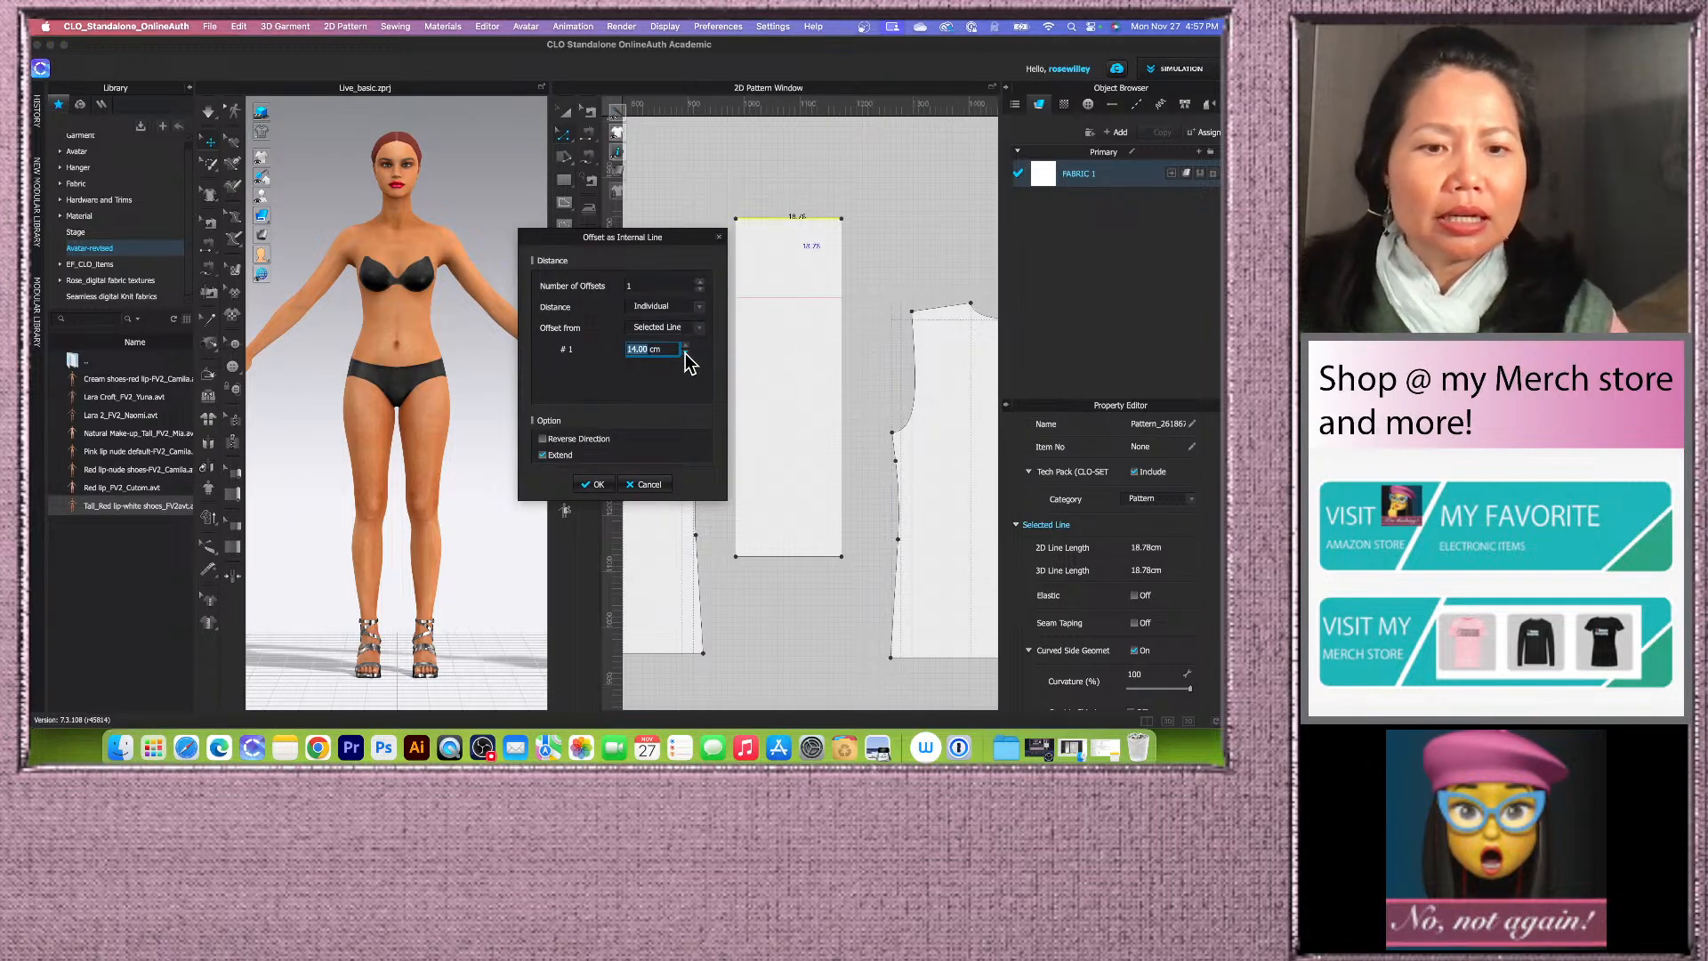
text(12)
click(592, 484)
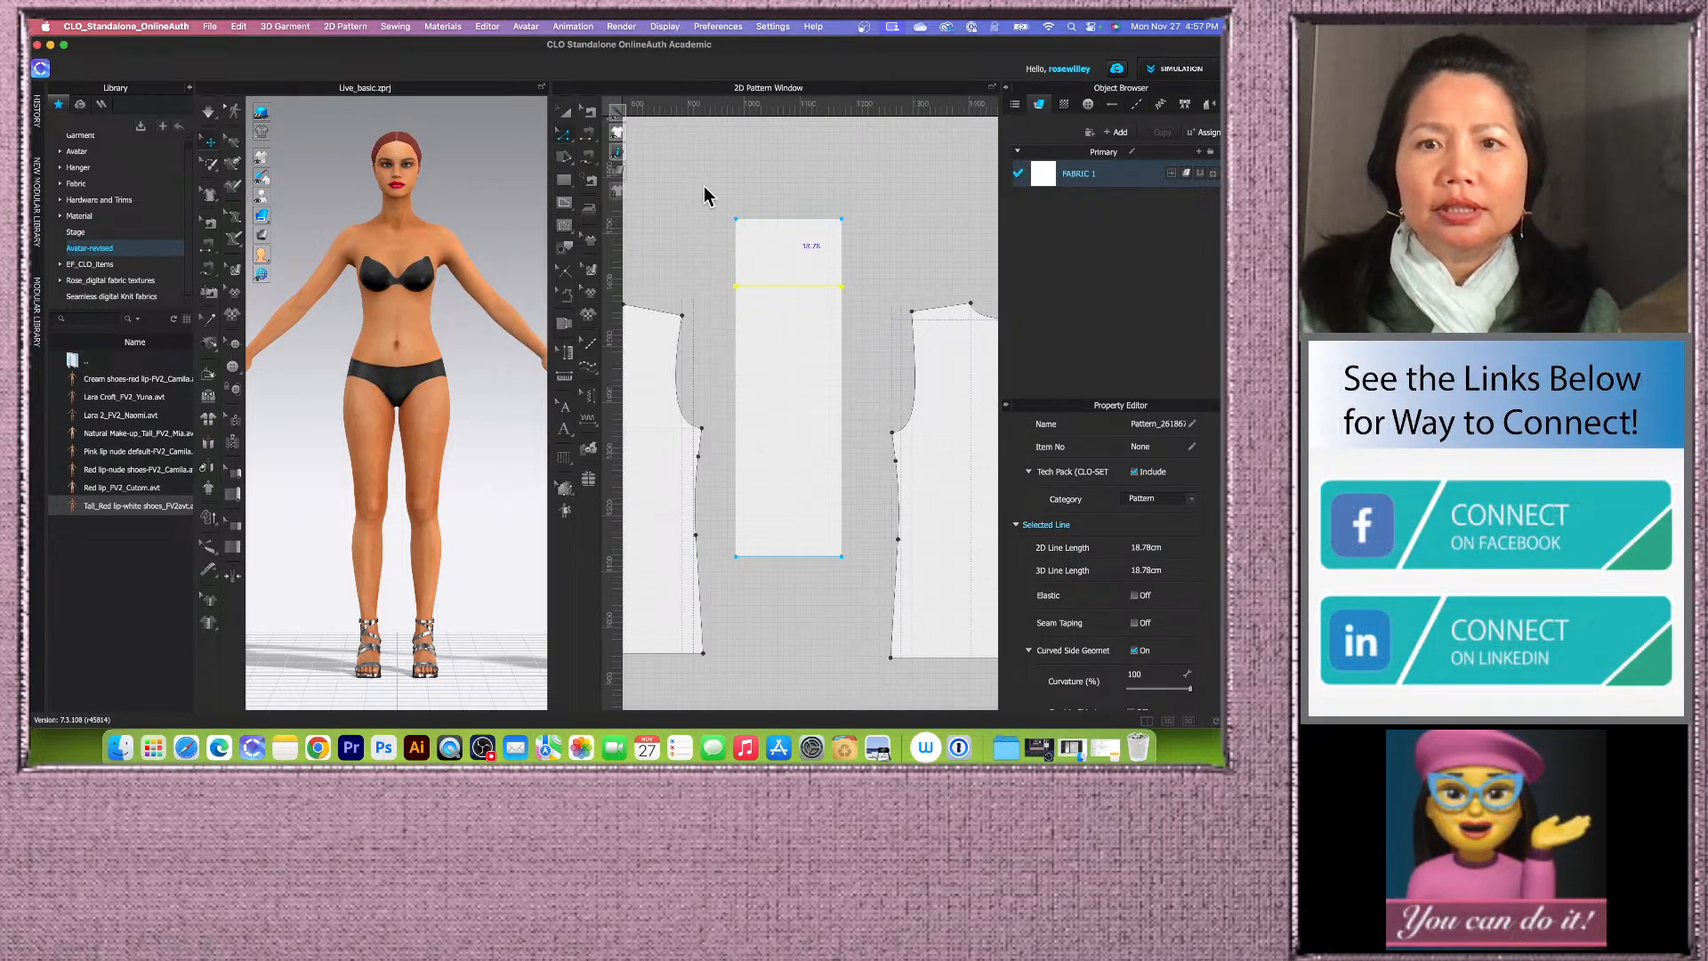
Step: Offset the rectangle's left edge as an internal line 13 cm inward
right_click(736, 397)
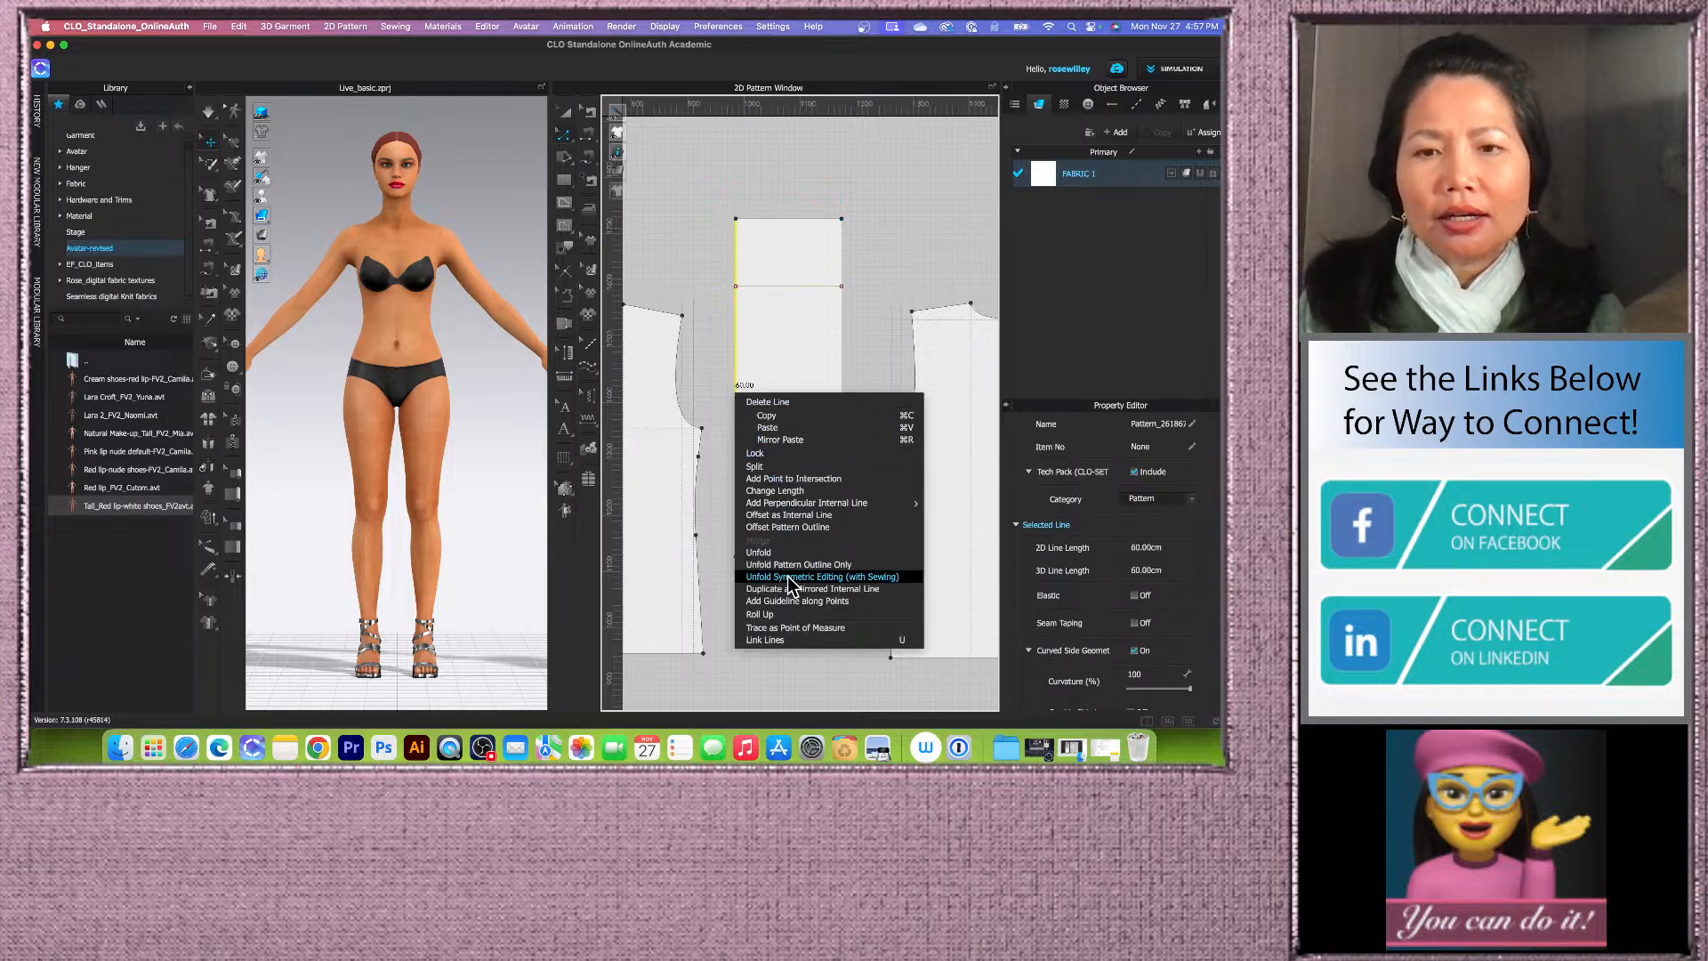
click(788, 515)
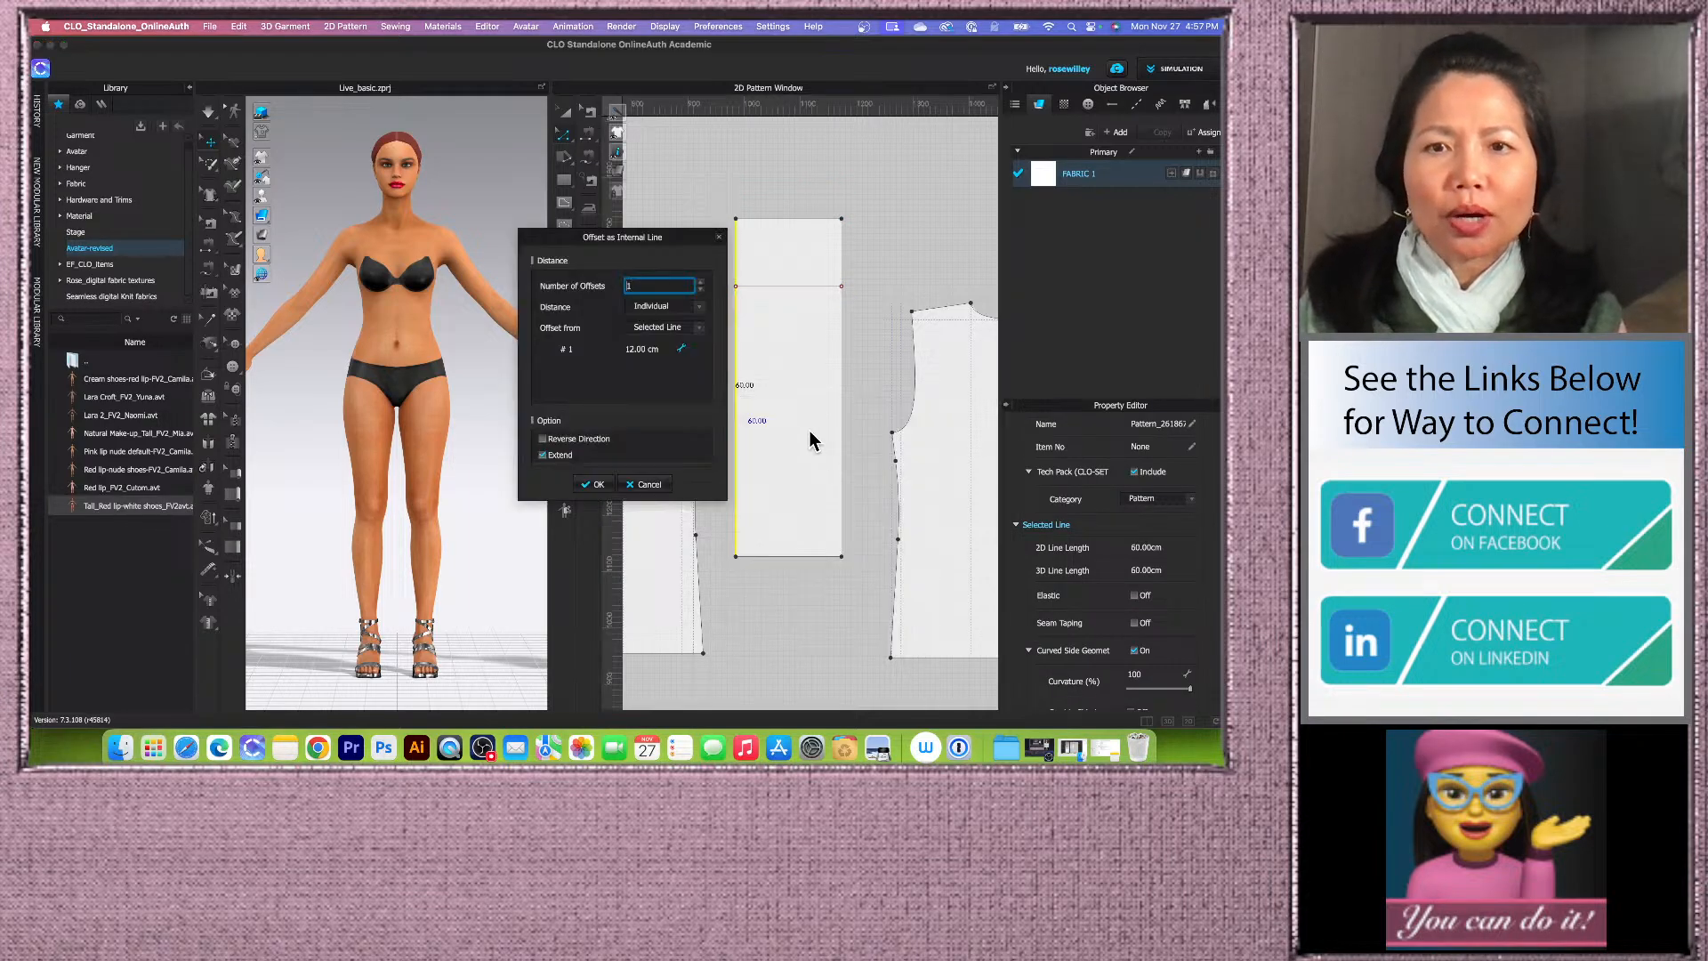
click(657, 350)
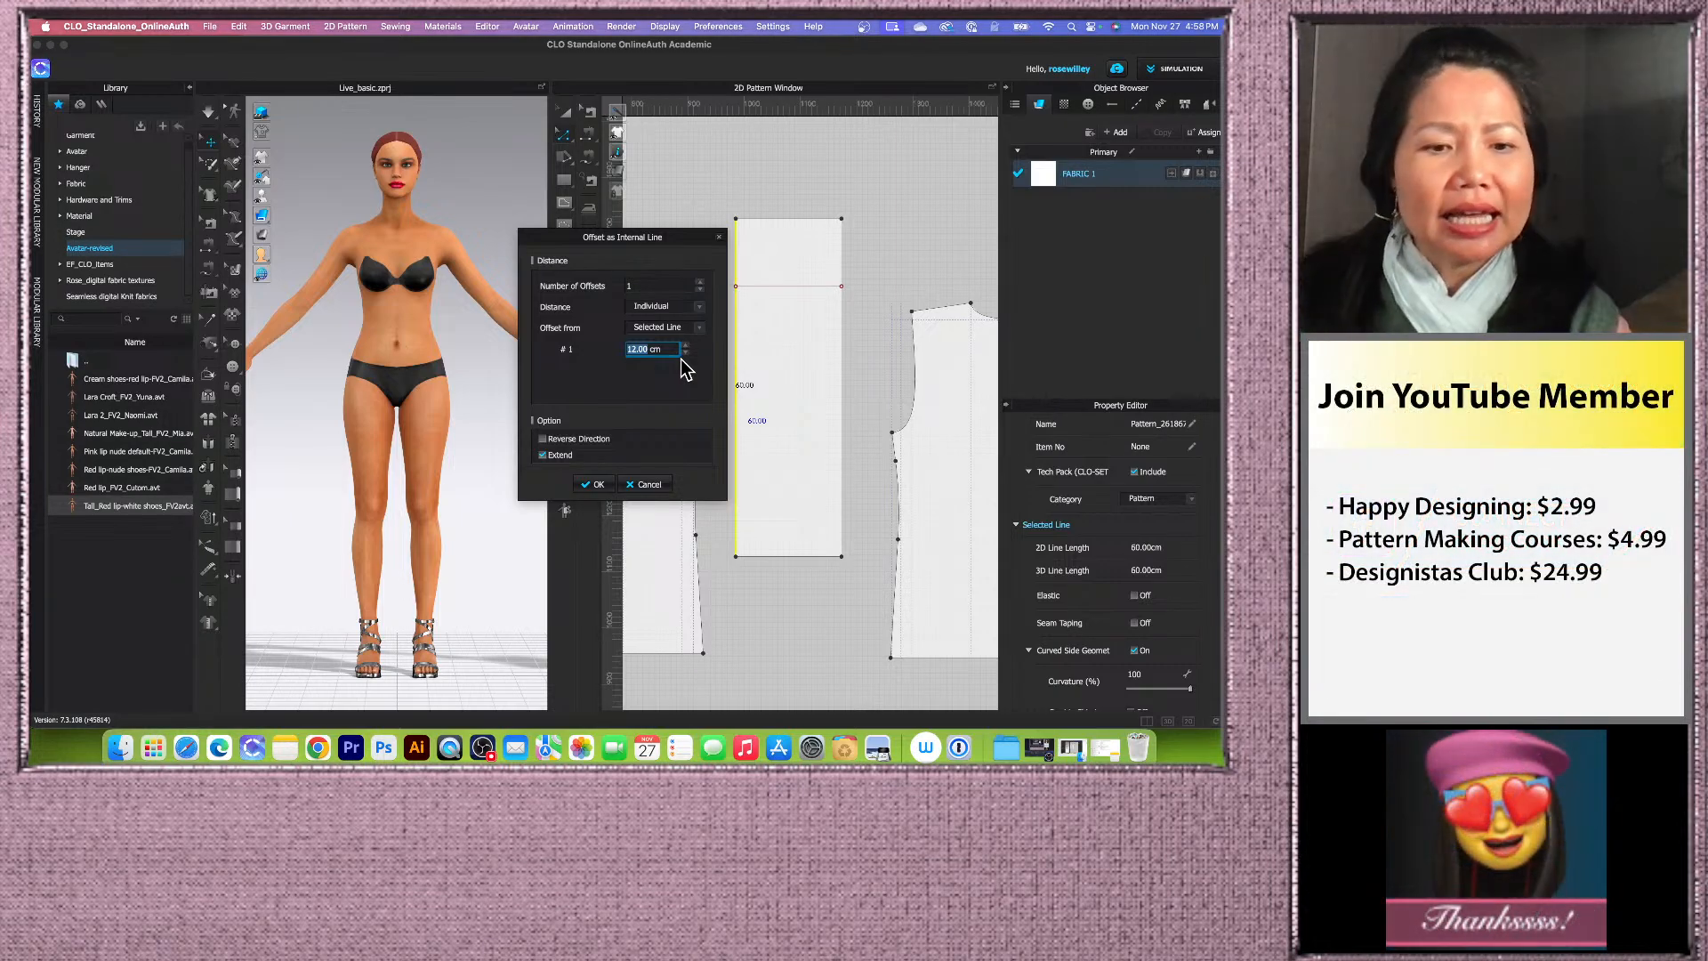
text(13)
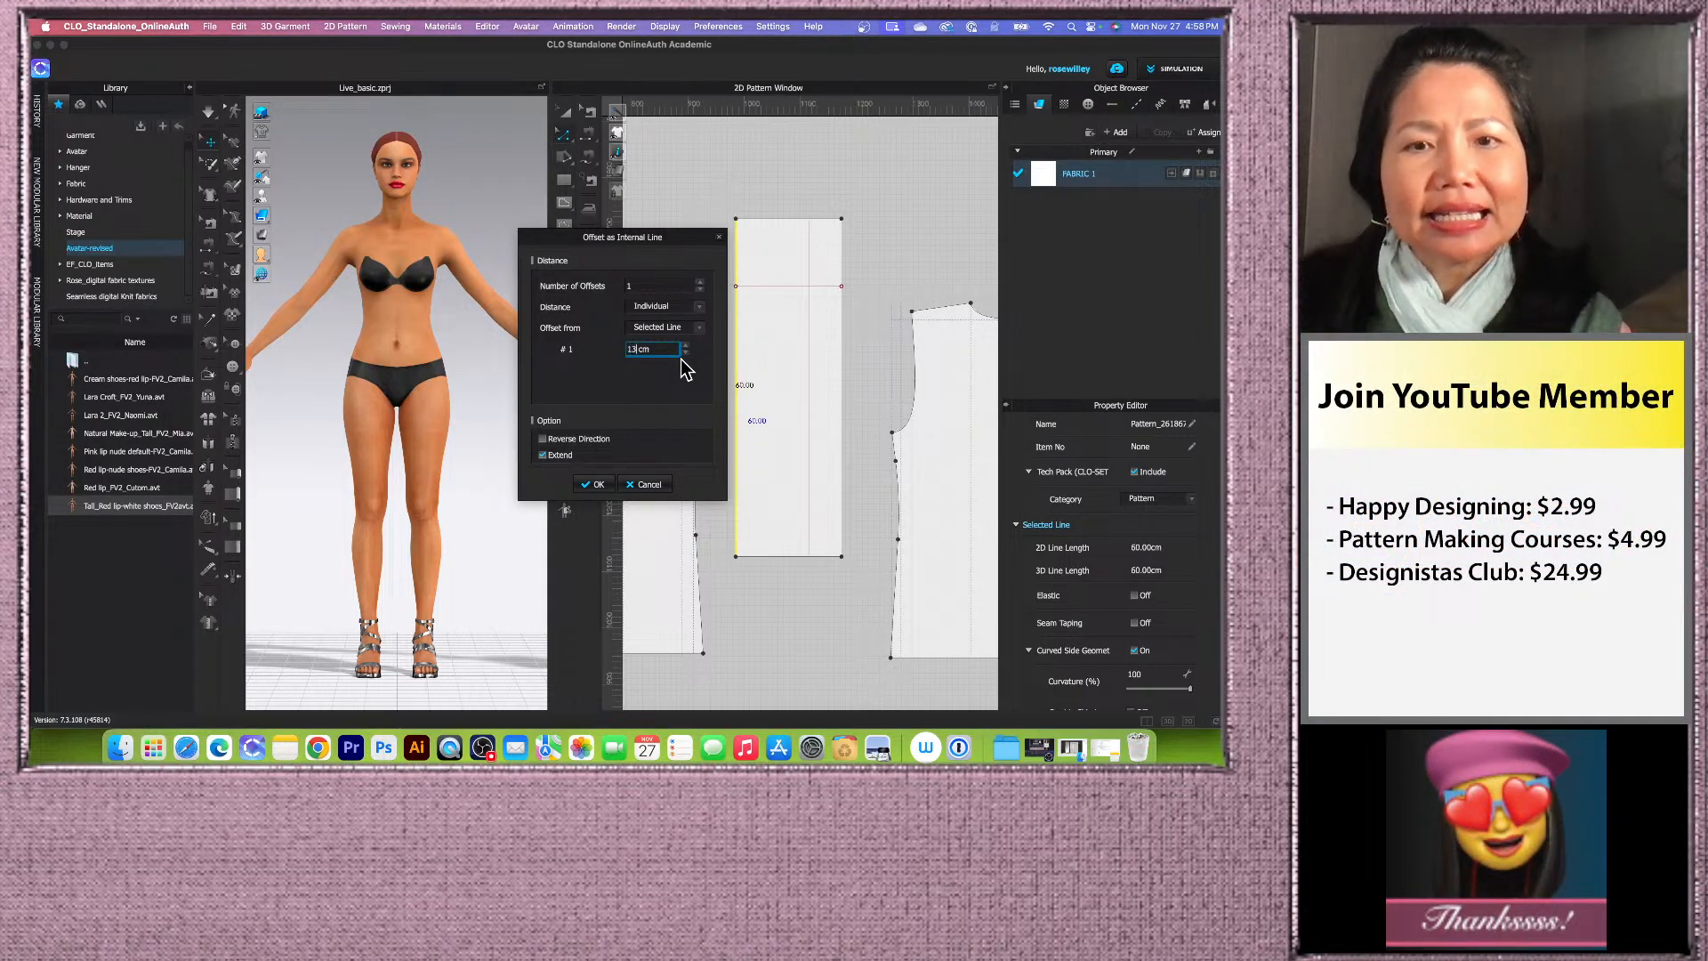
click(594, 484)
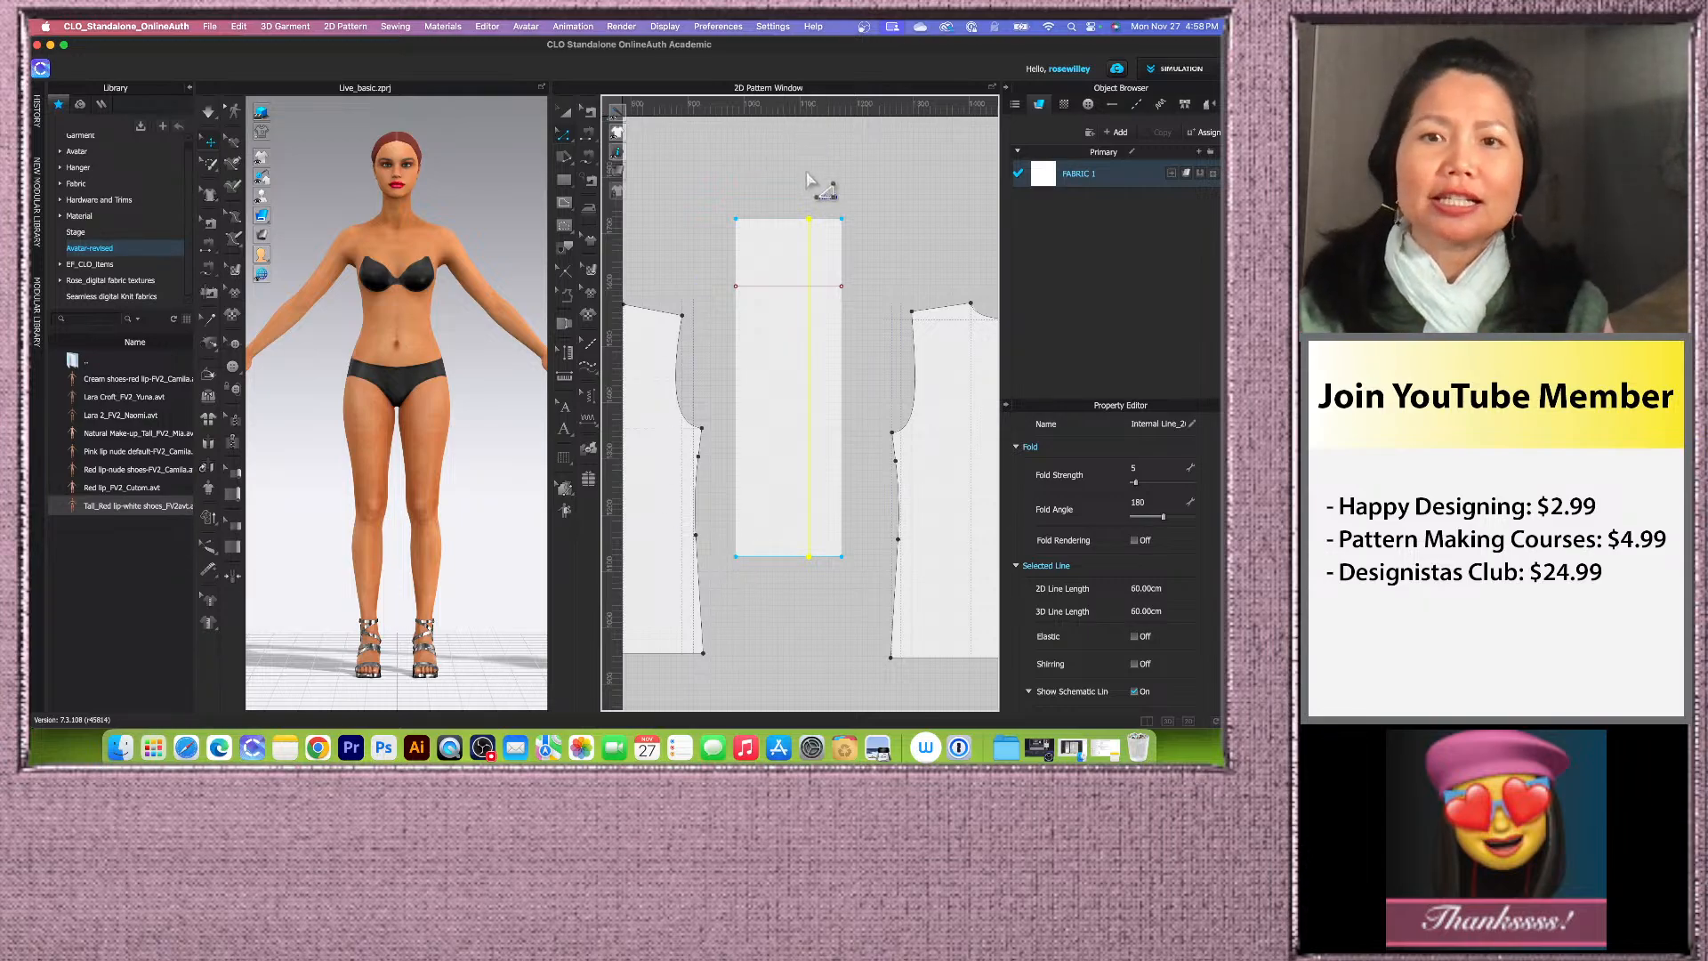
Step: Lock all pattern outlines so only internal lines can be selected
scroll(772, 333, down, 2)
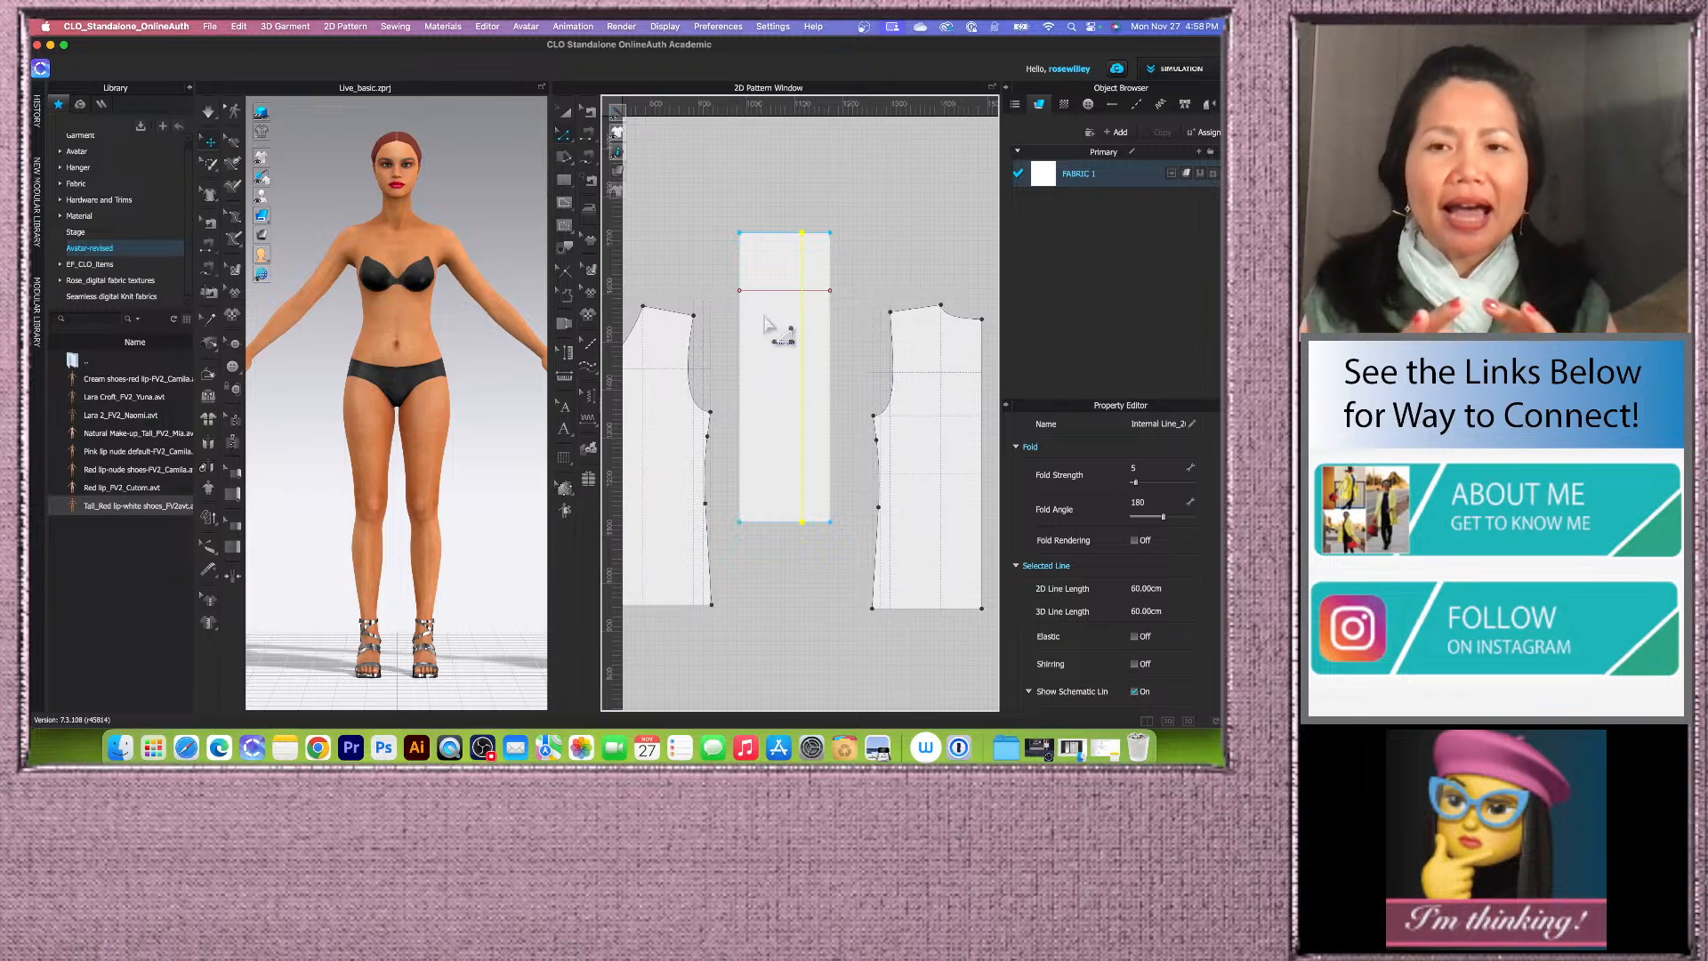
click(841, 222)
right_click(800, 202)
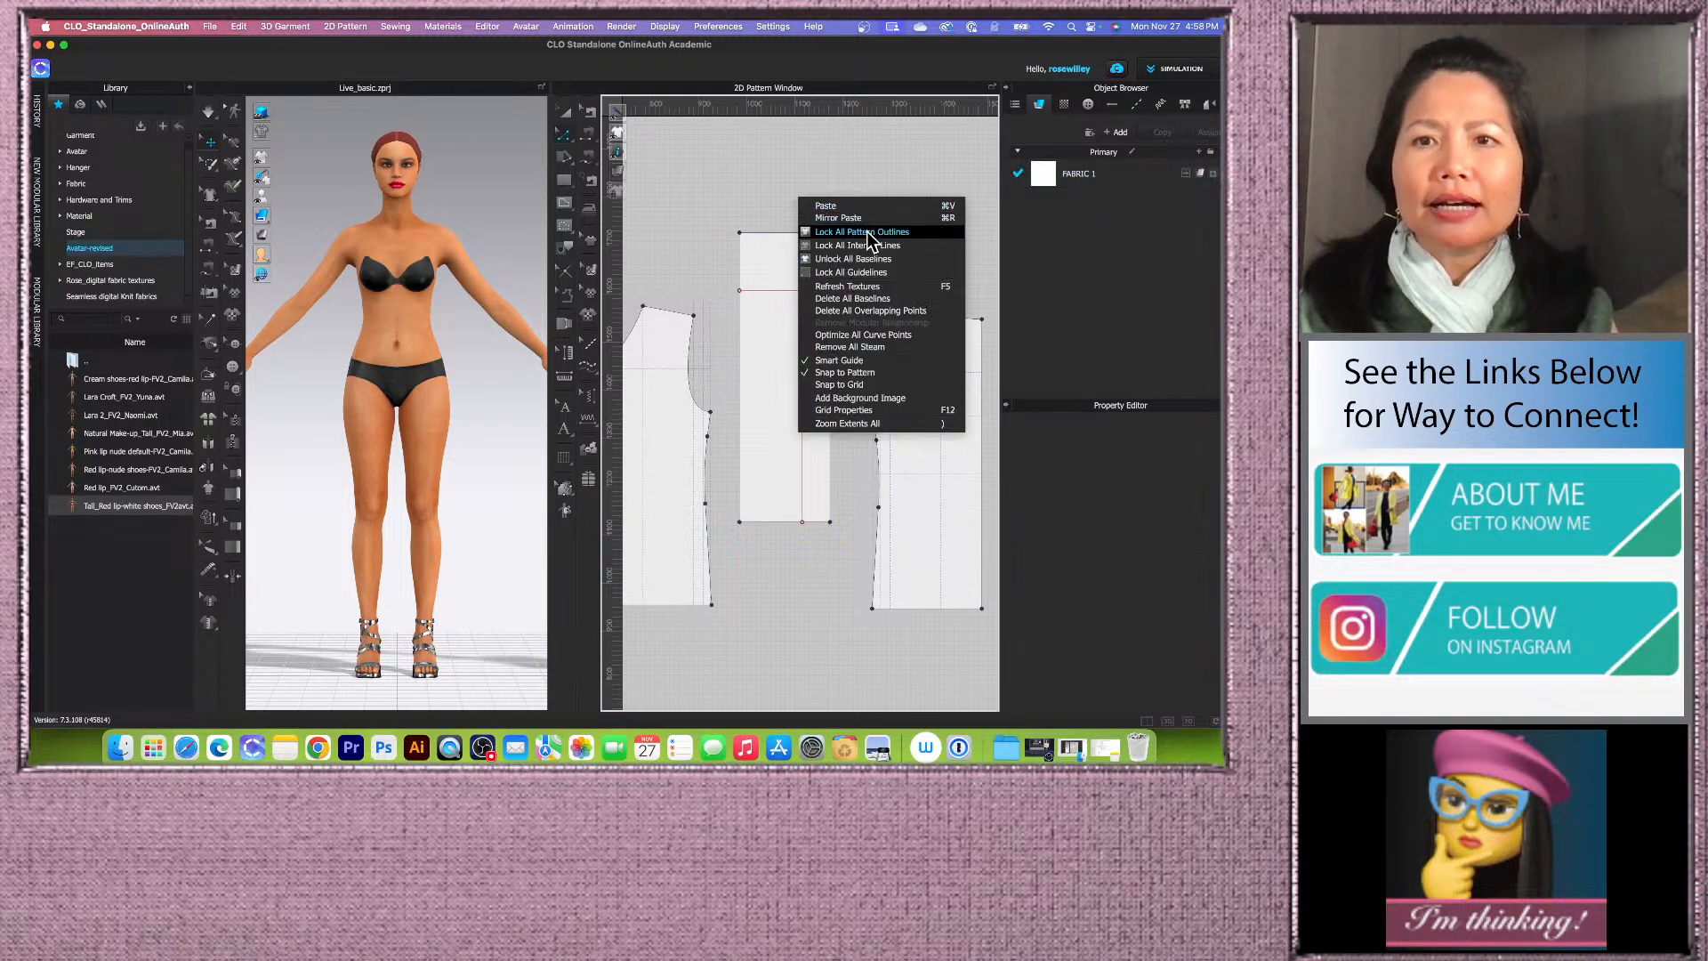
click(866, 232)
Step: Select the rectangle's internal offset lines and convert them to baselines
drag(702, 189, 890, 566)
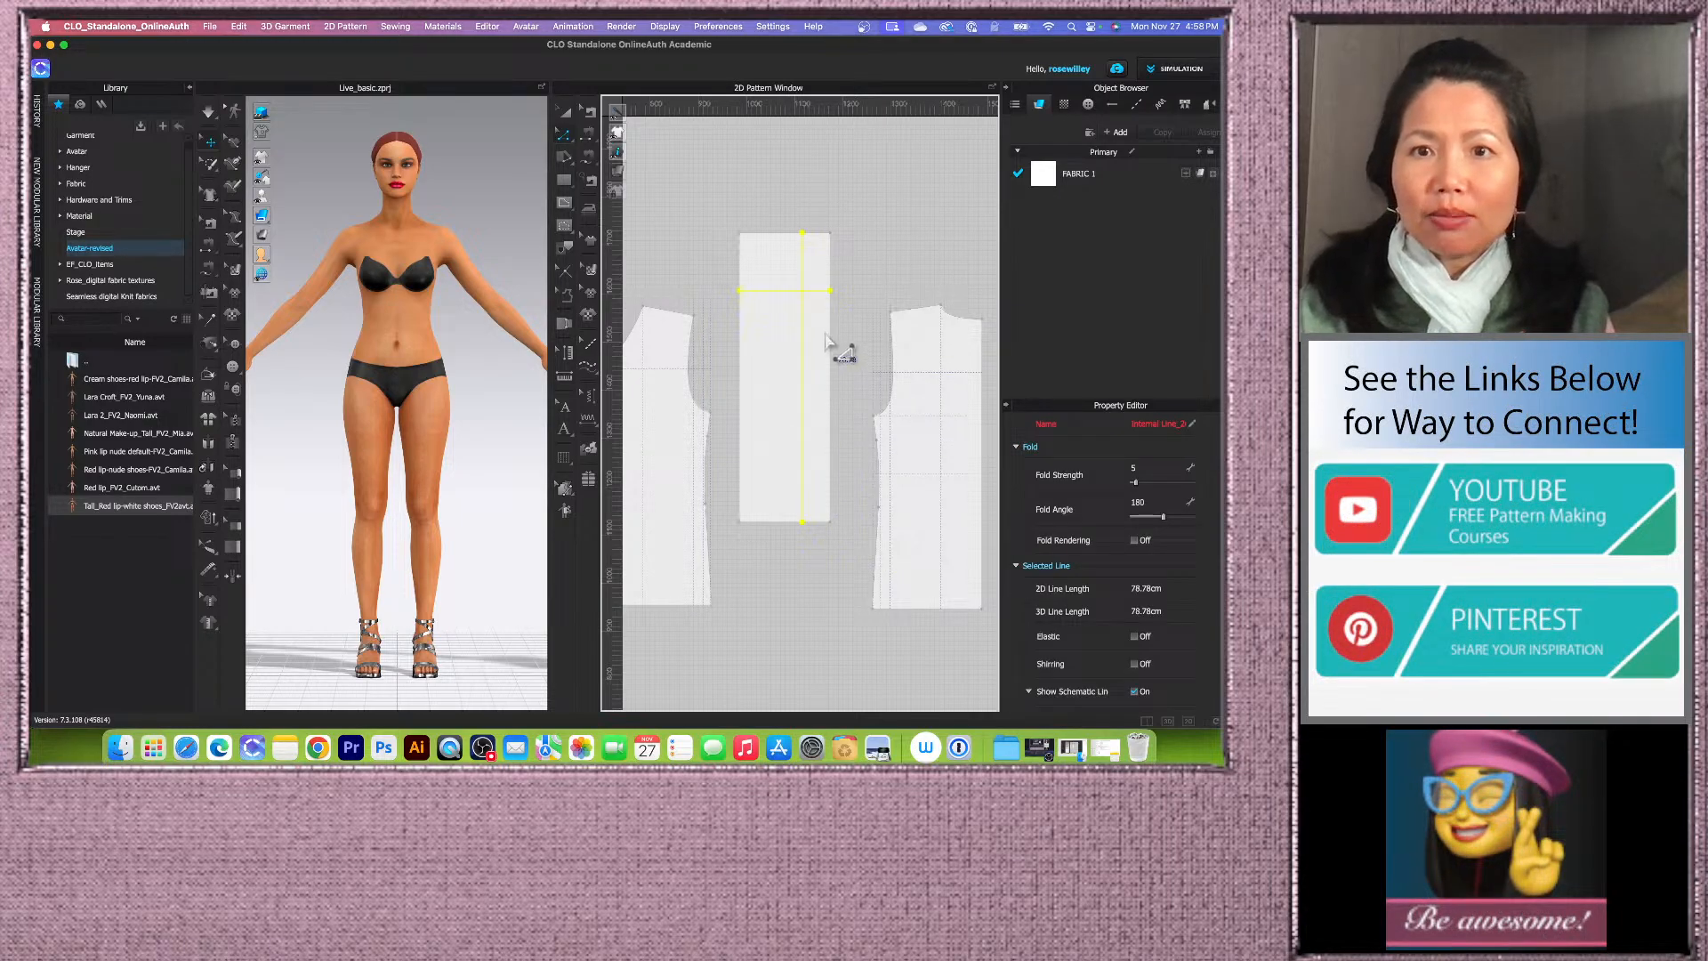
right_click(803, 292)
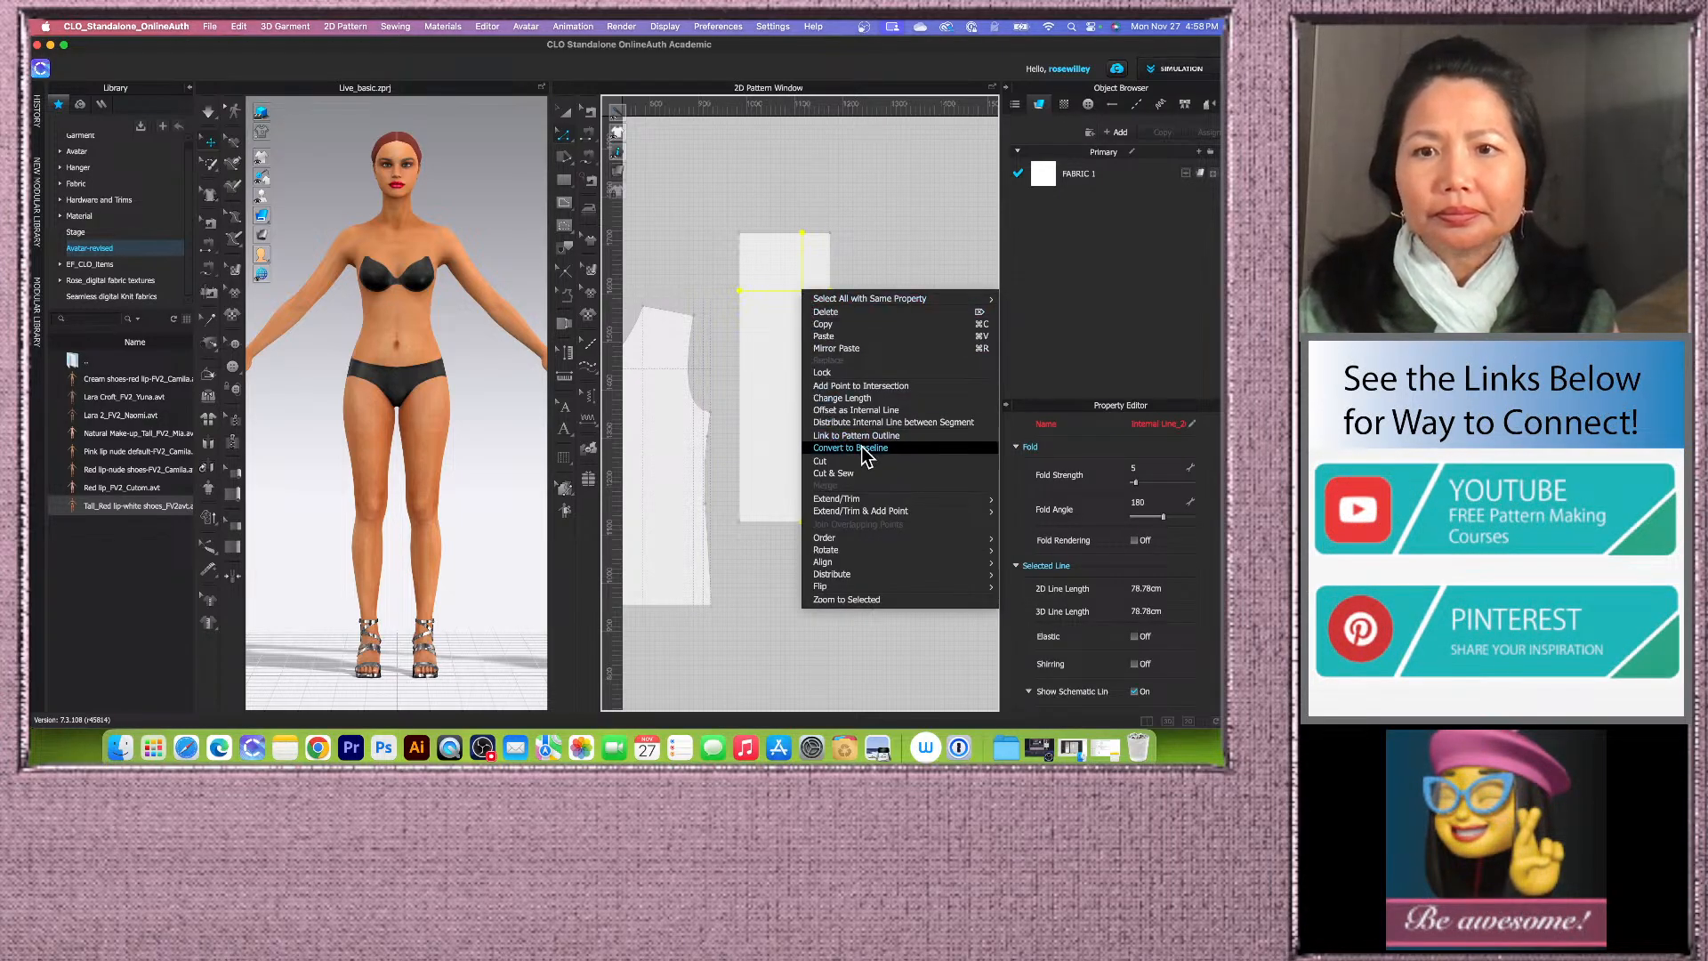
click(795, 221)
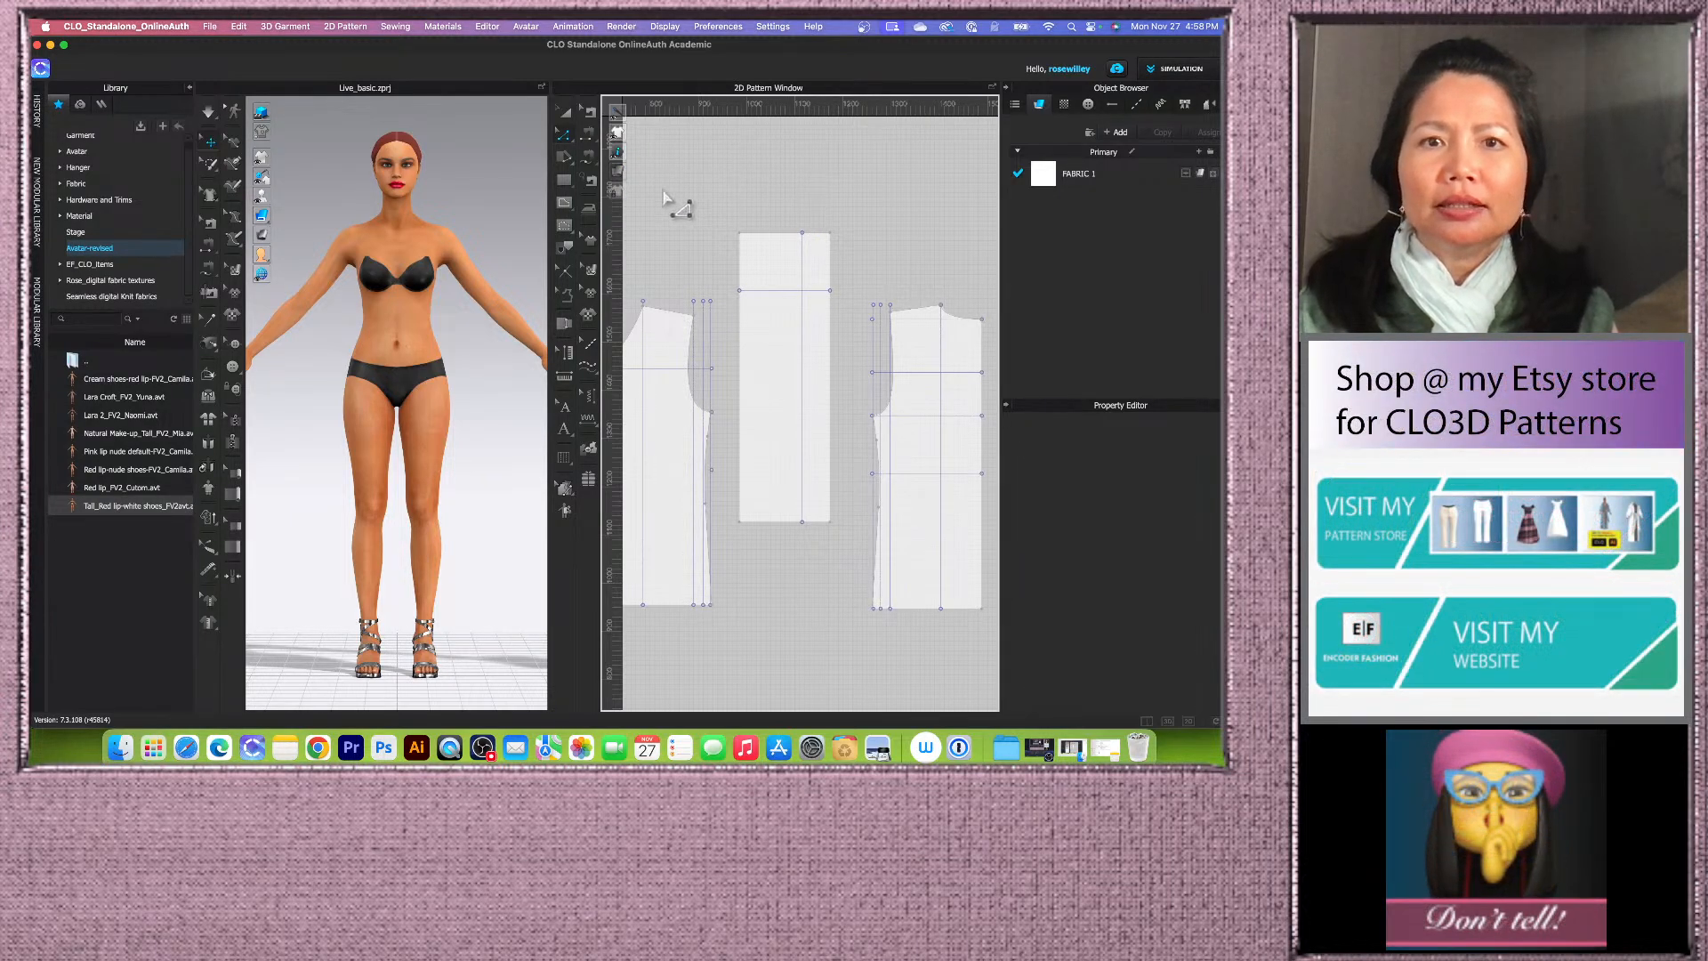
Step: Unlock all pattern outlines again
right_click(799, 201)
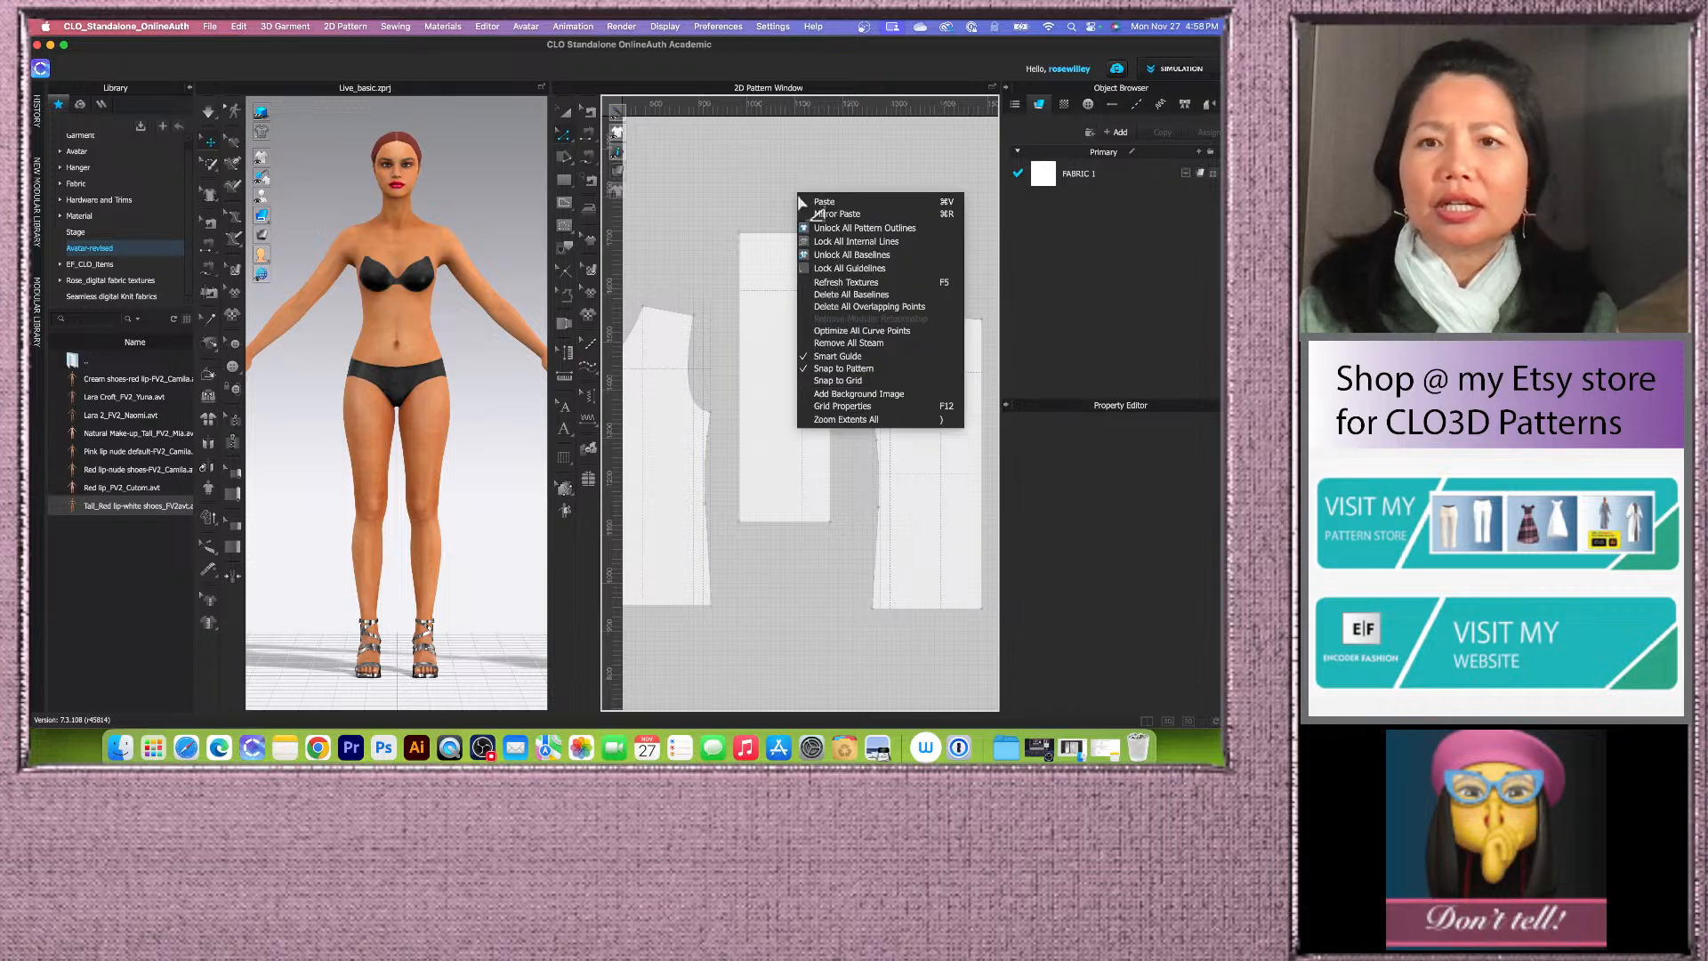
click(862, 228)
scroll(760, 233, up, 5)
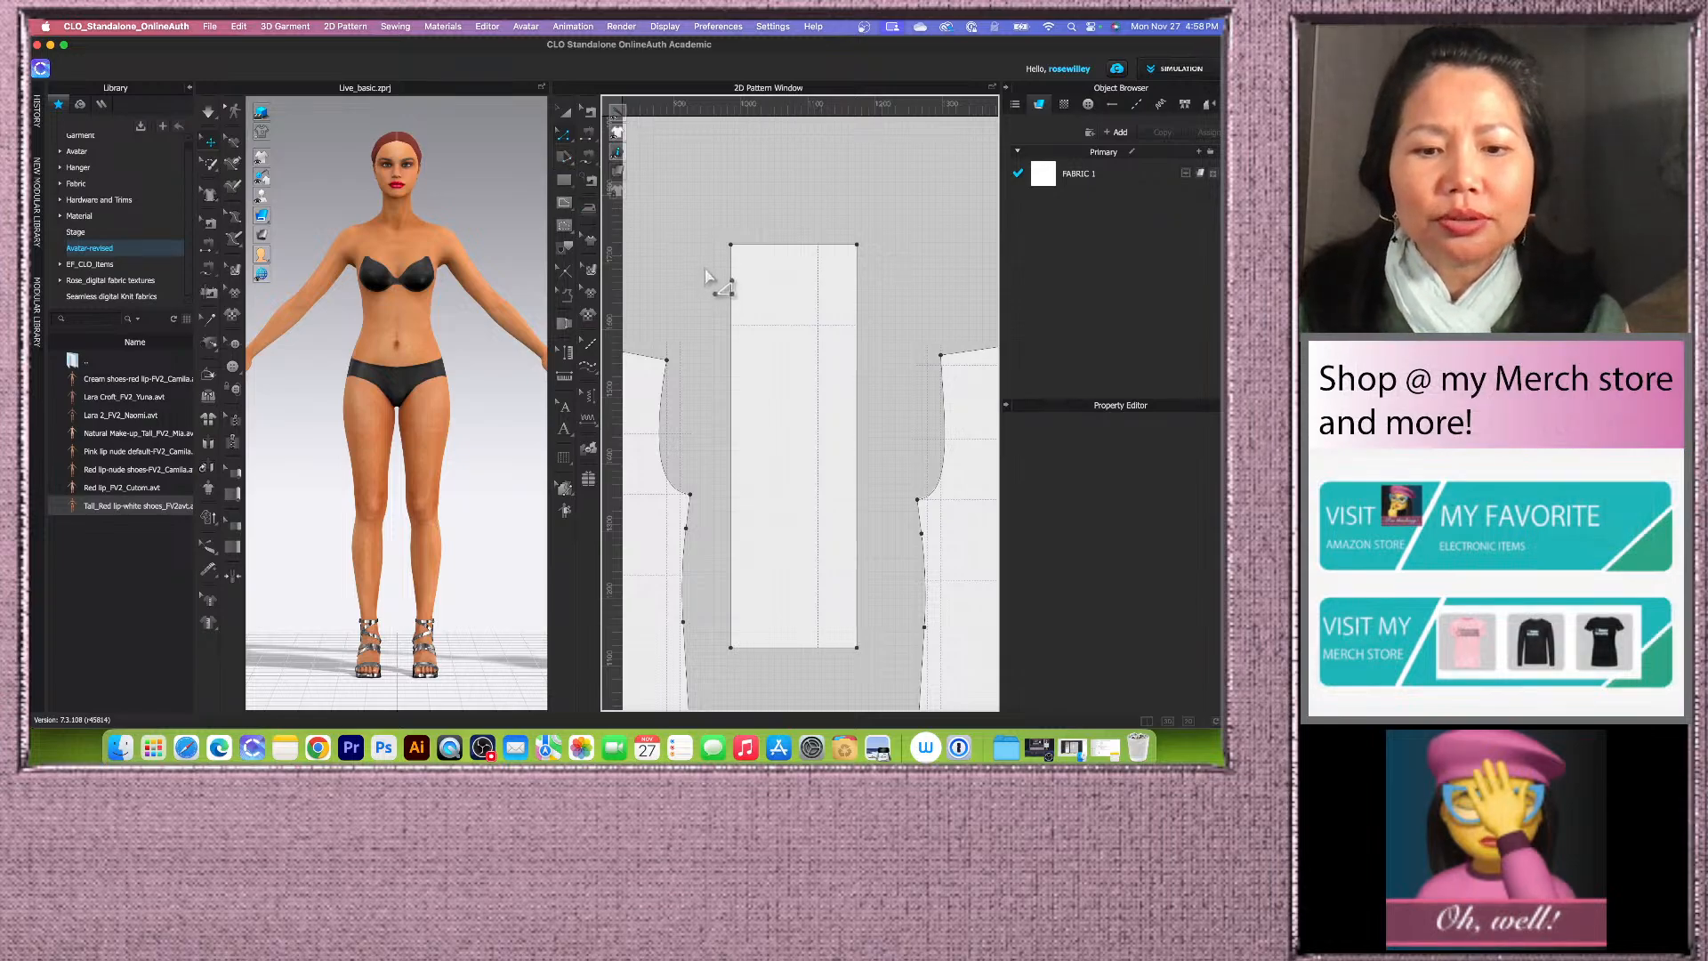
Step: Draw an internal polyline from the rectangle's top-left corner to the cap line on the right edge, down to the hem at the vertical baseline
key(g)
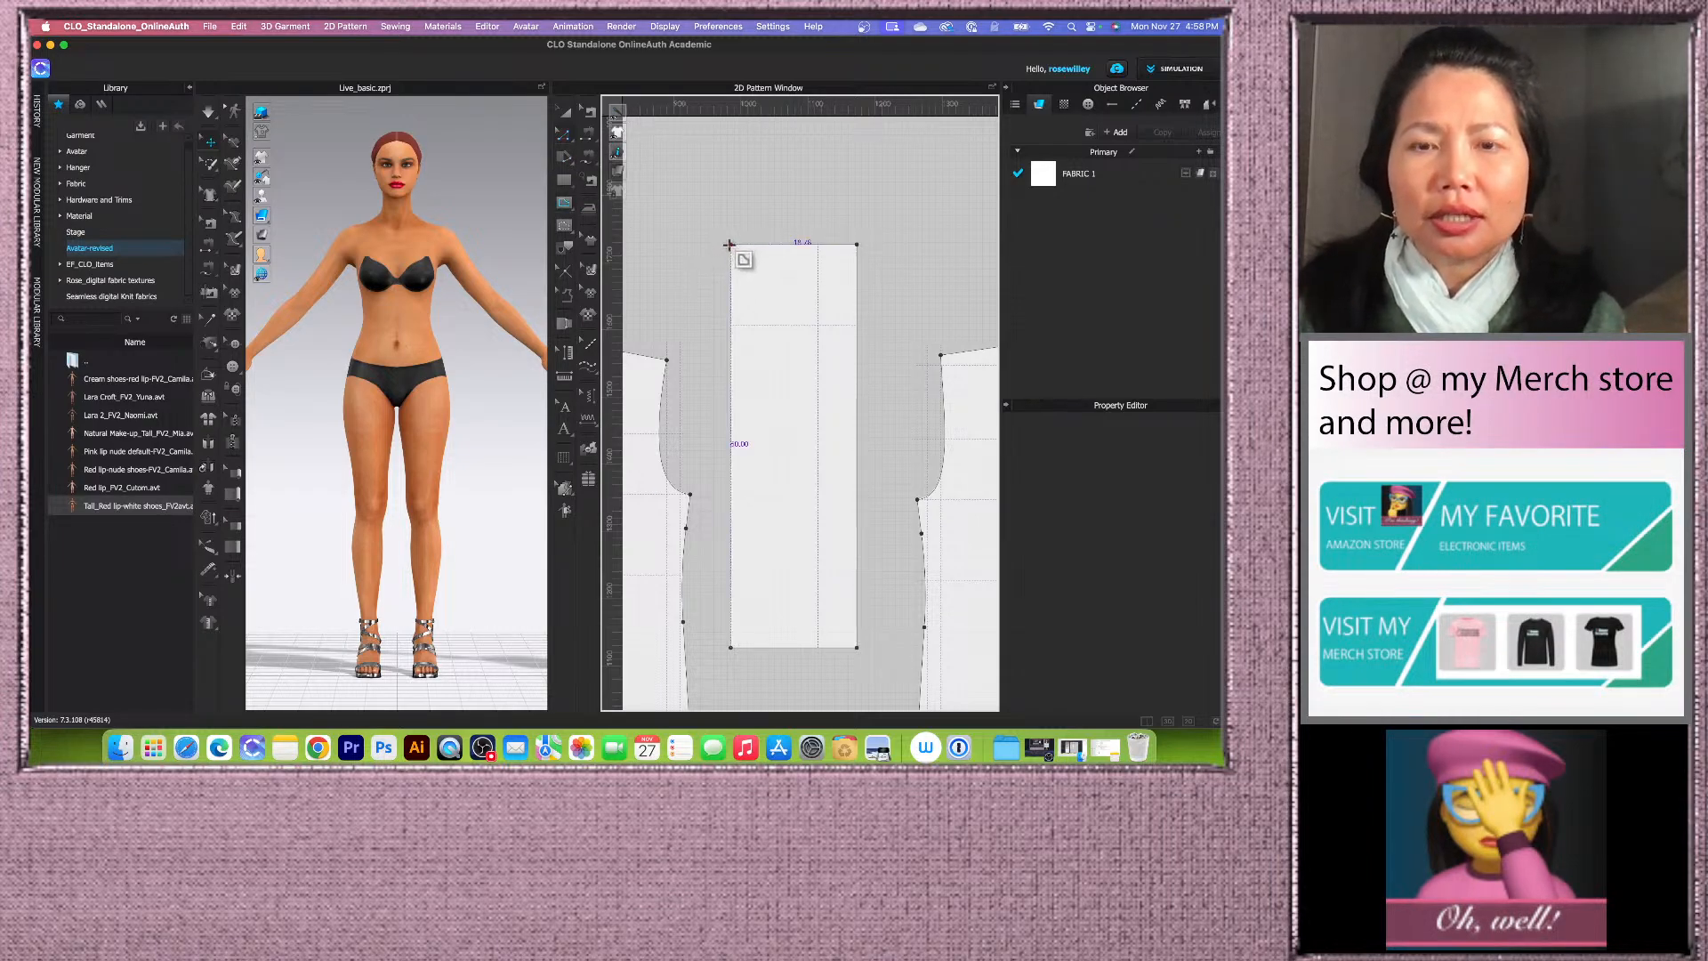
click(729, 244)
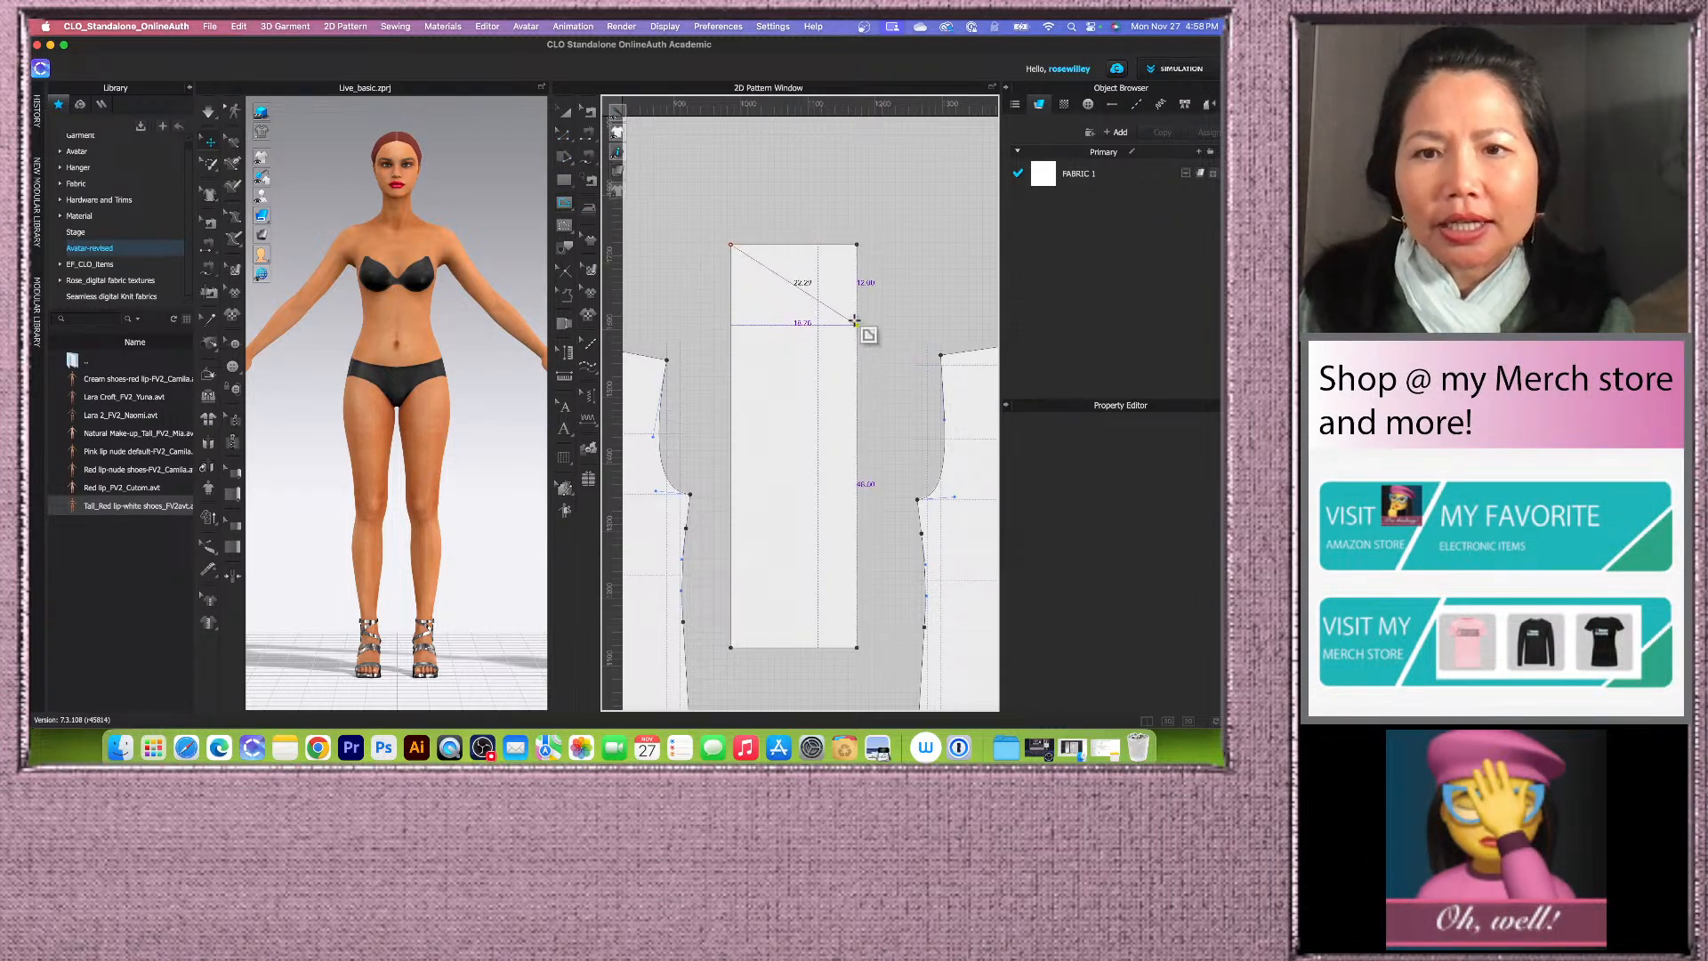
scroll(854, 320, down, 2)
scroll(832, 545, up, 5)
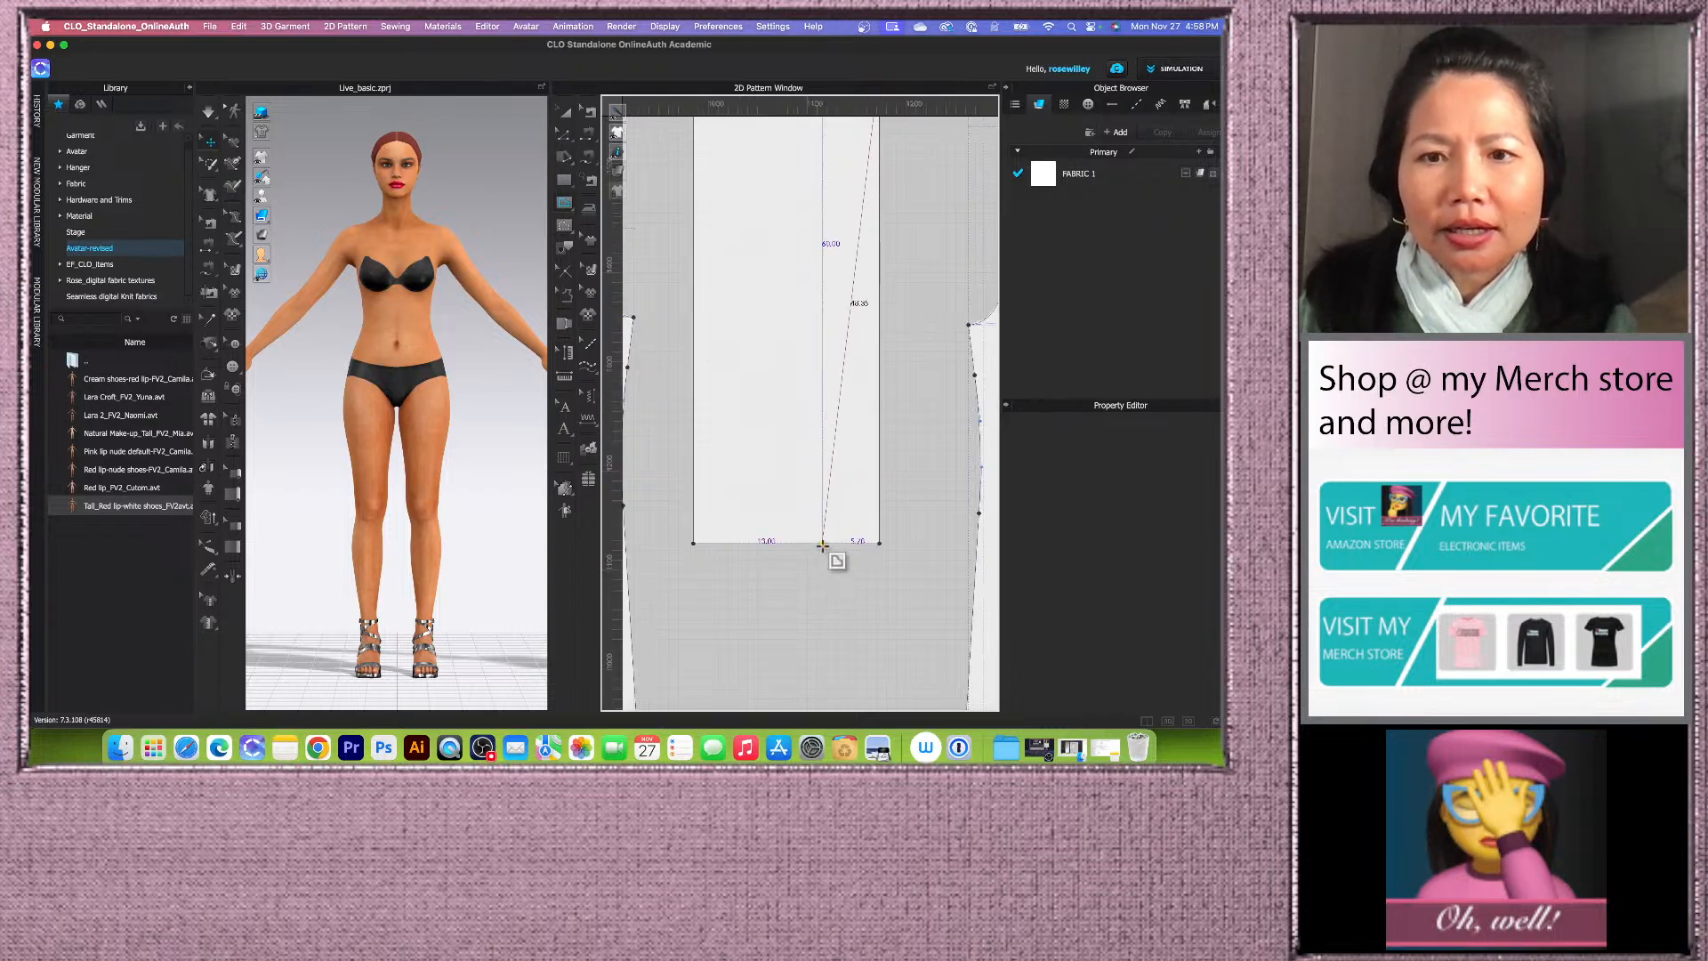
double_click(822, 545)
Step: Bend the upper segment of the polyline into a curved sleeve cap
scroll(789, 545, down, 3)
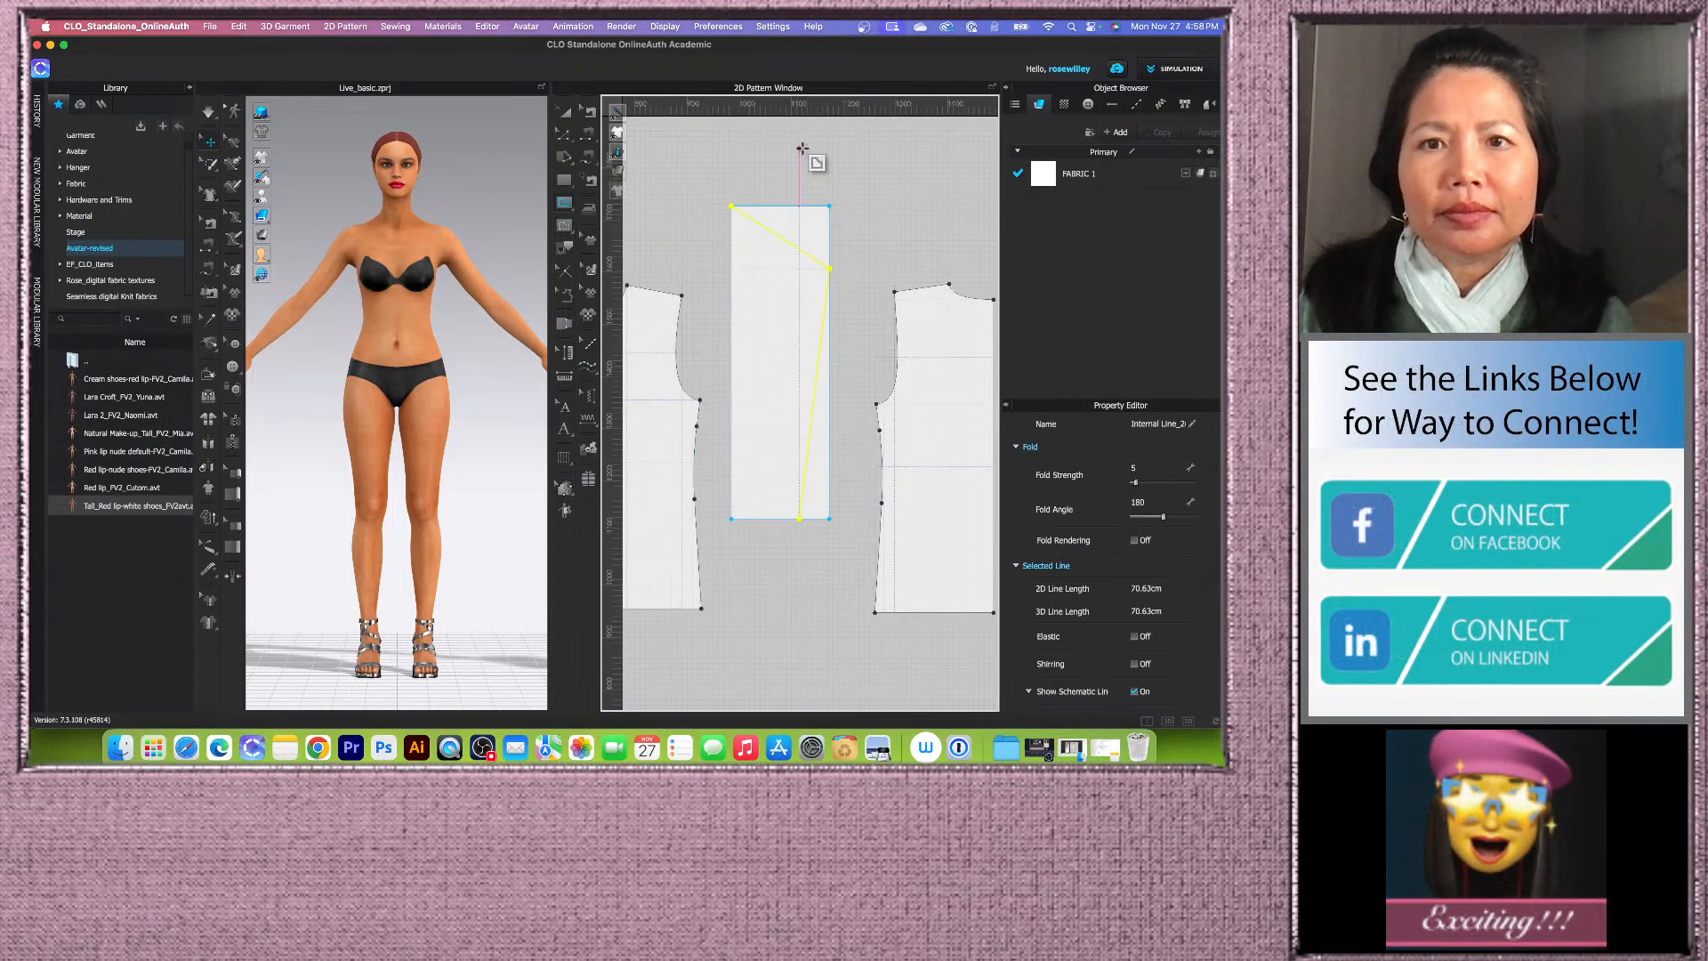
scroll(798, 170, up, 2)
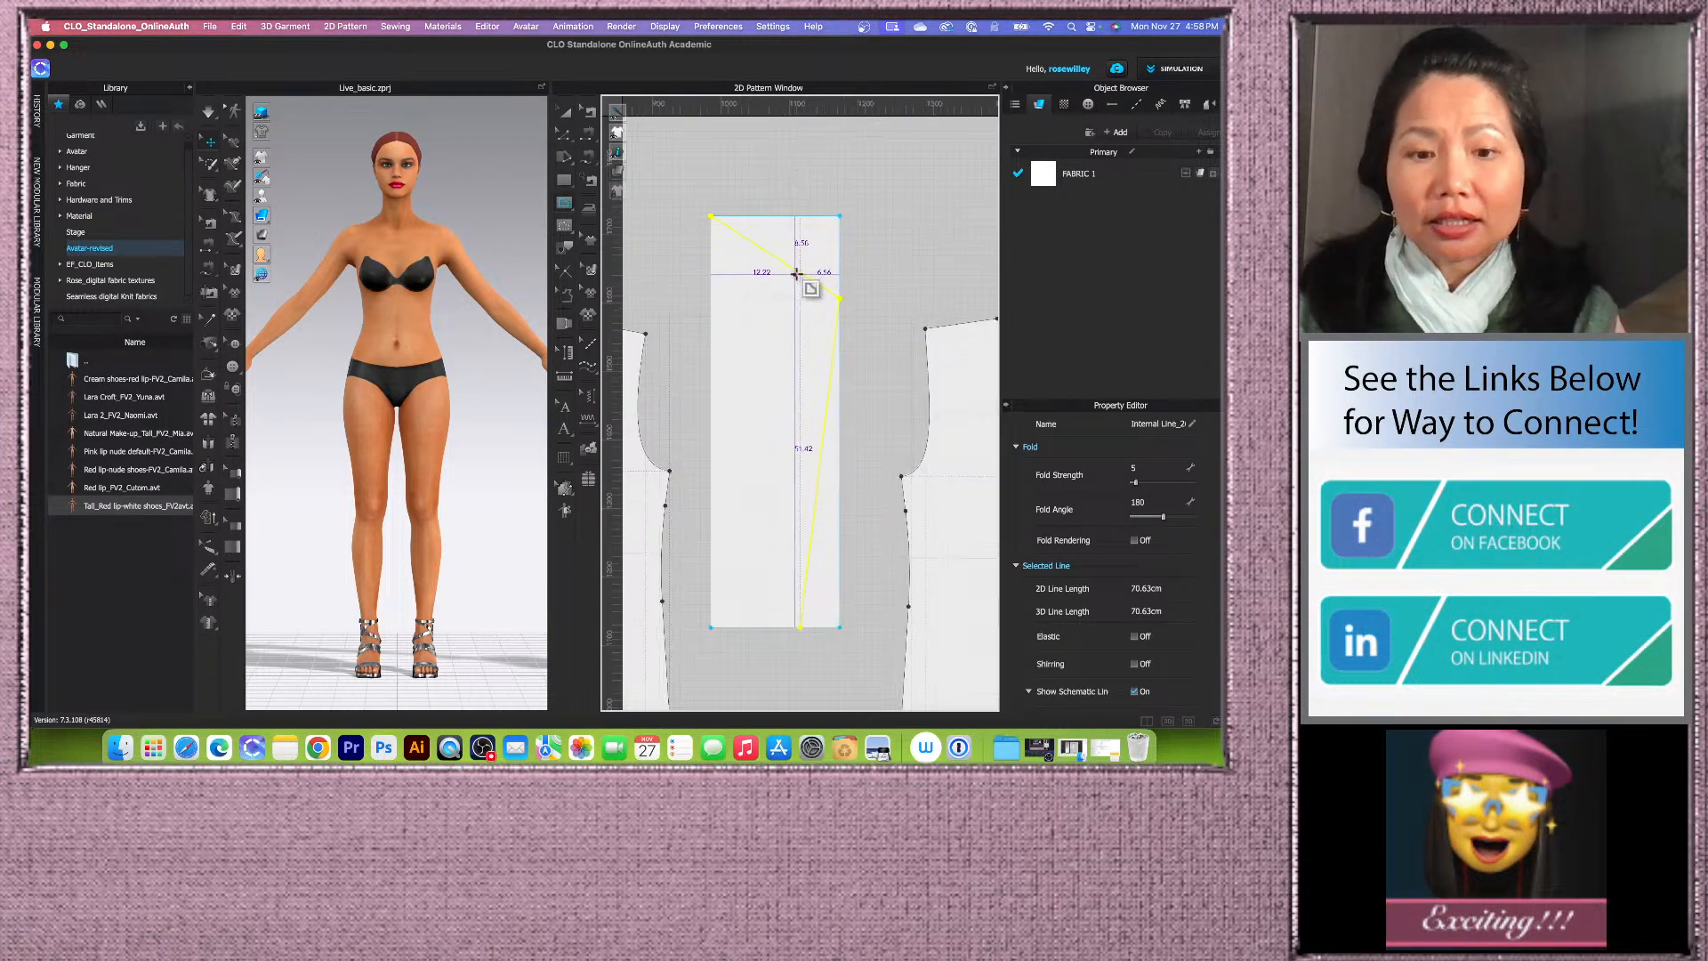
drag(796, 273, 793, 242)
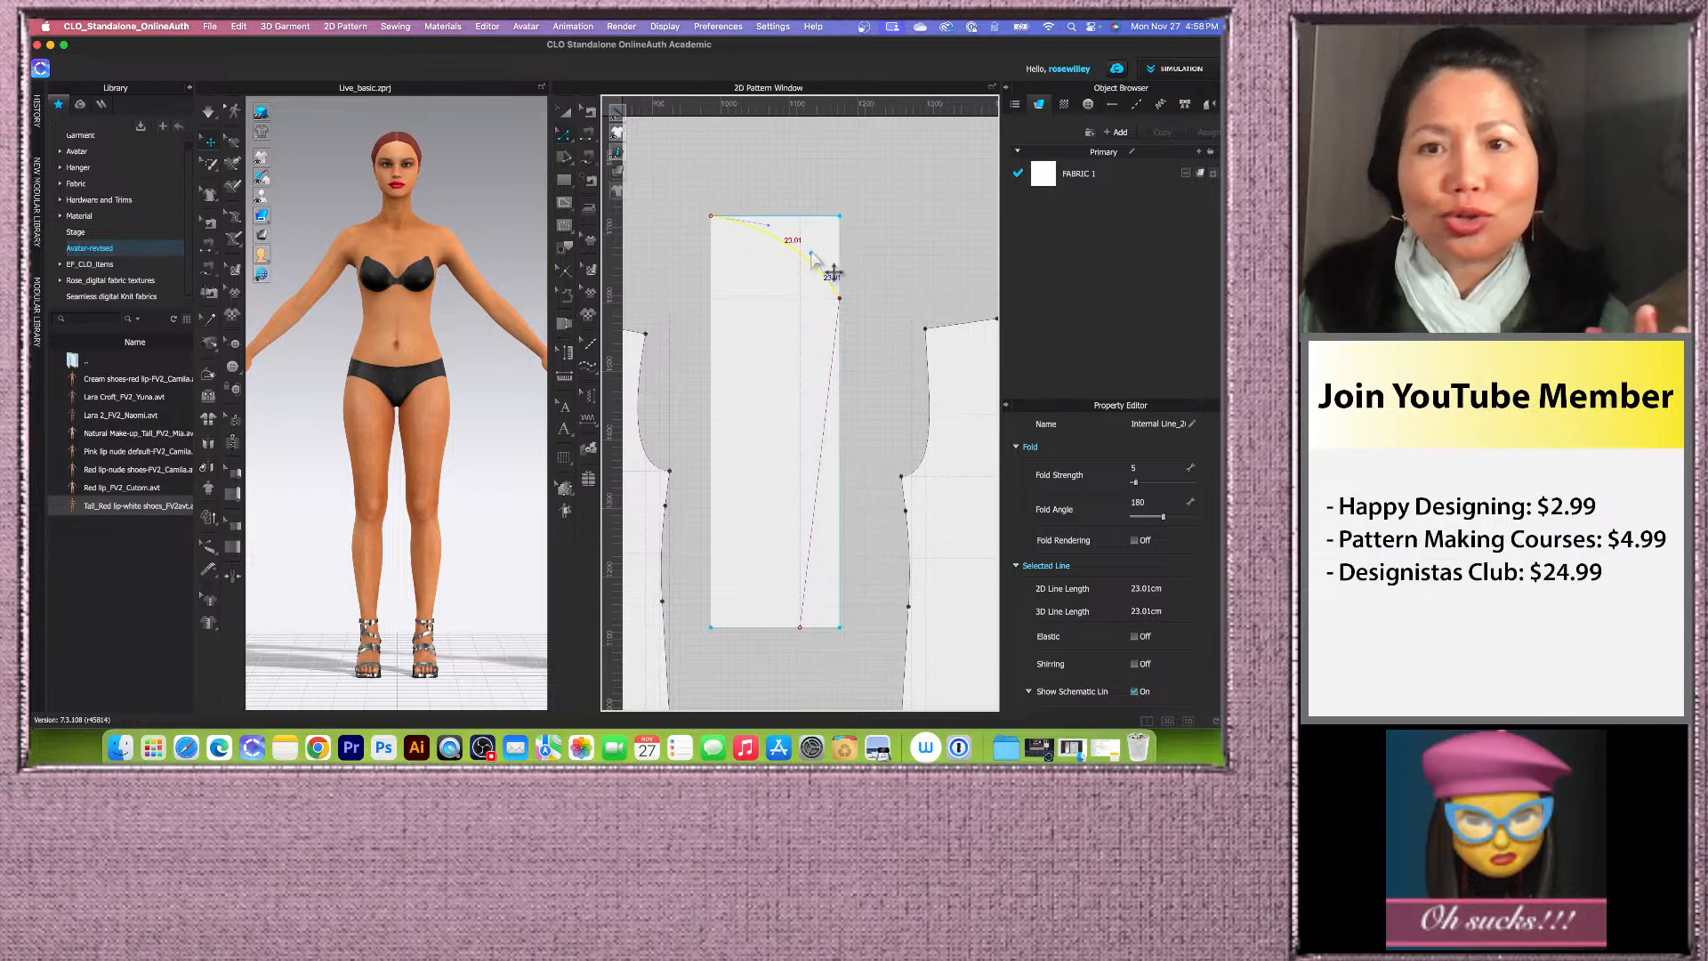
drag(812, 253, 800, 299)
scroll(801, 302, up, 1)
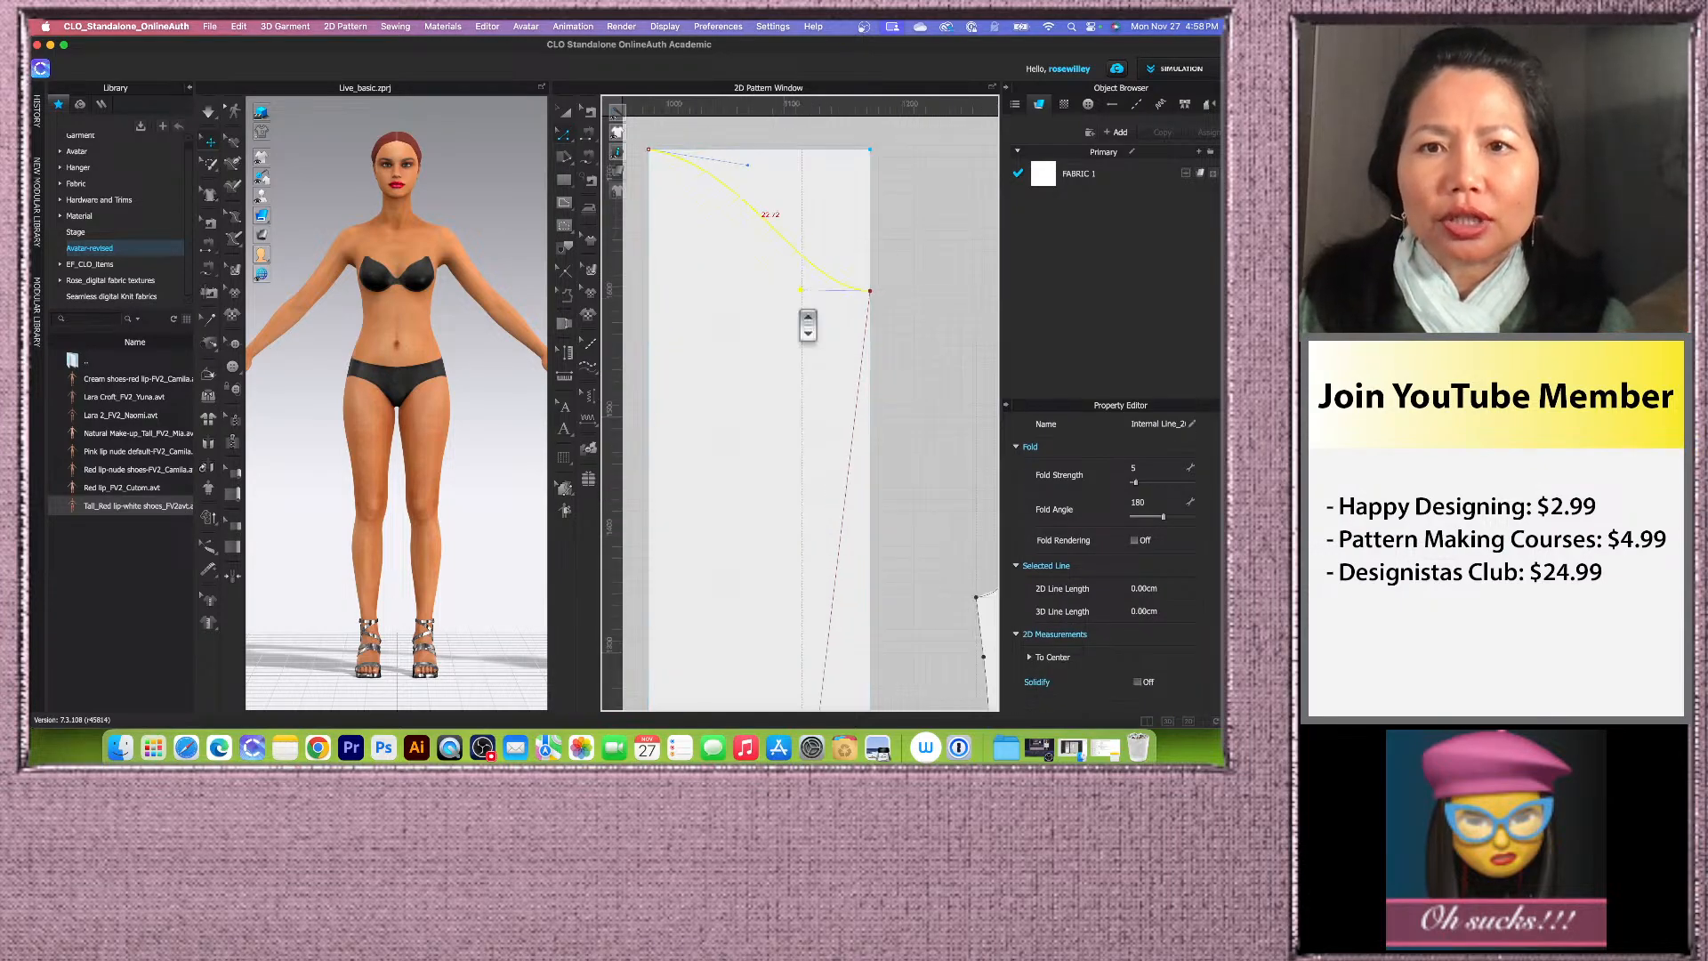
scroll(801, 312, up, 1)
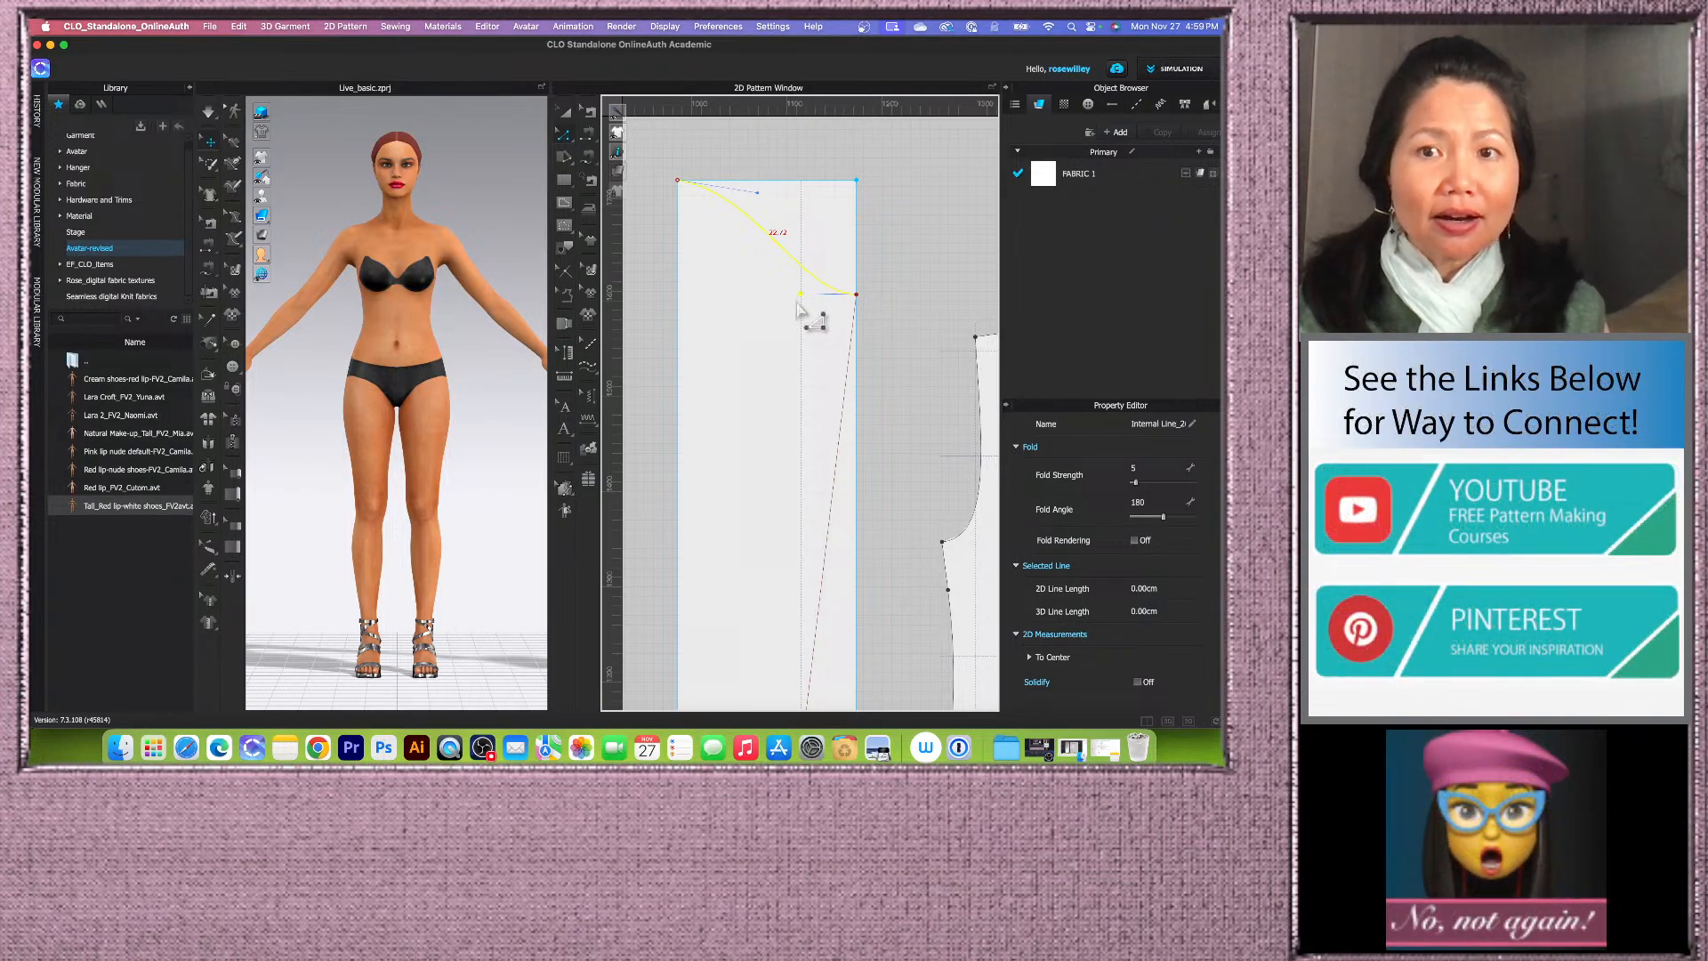
drag(758, 195, 760, 182)
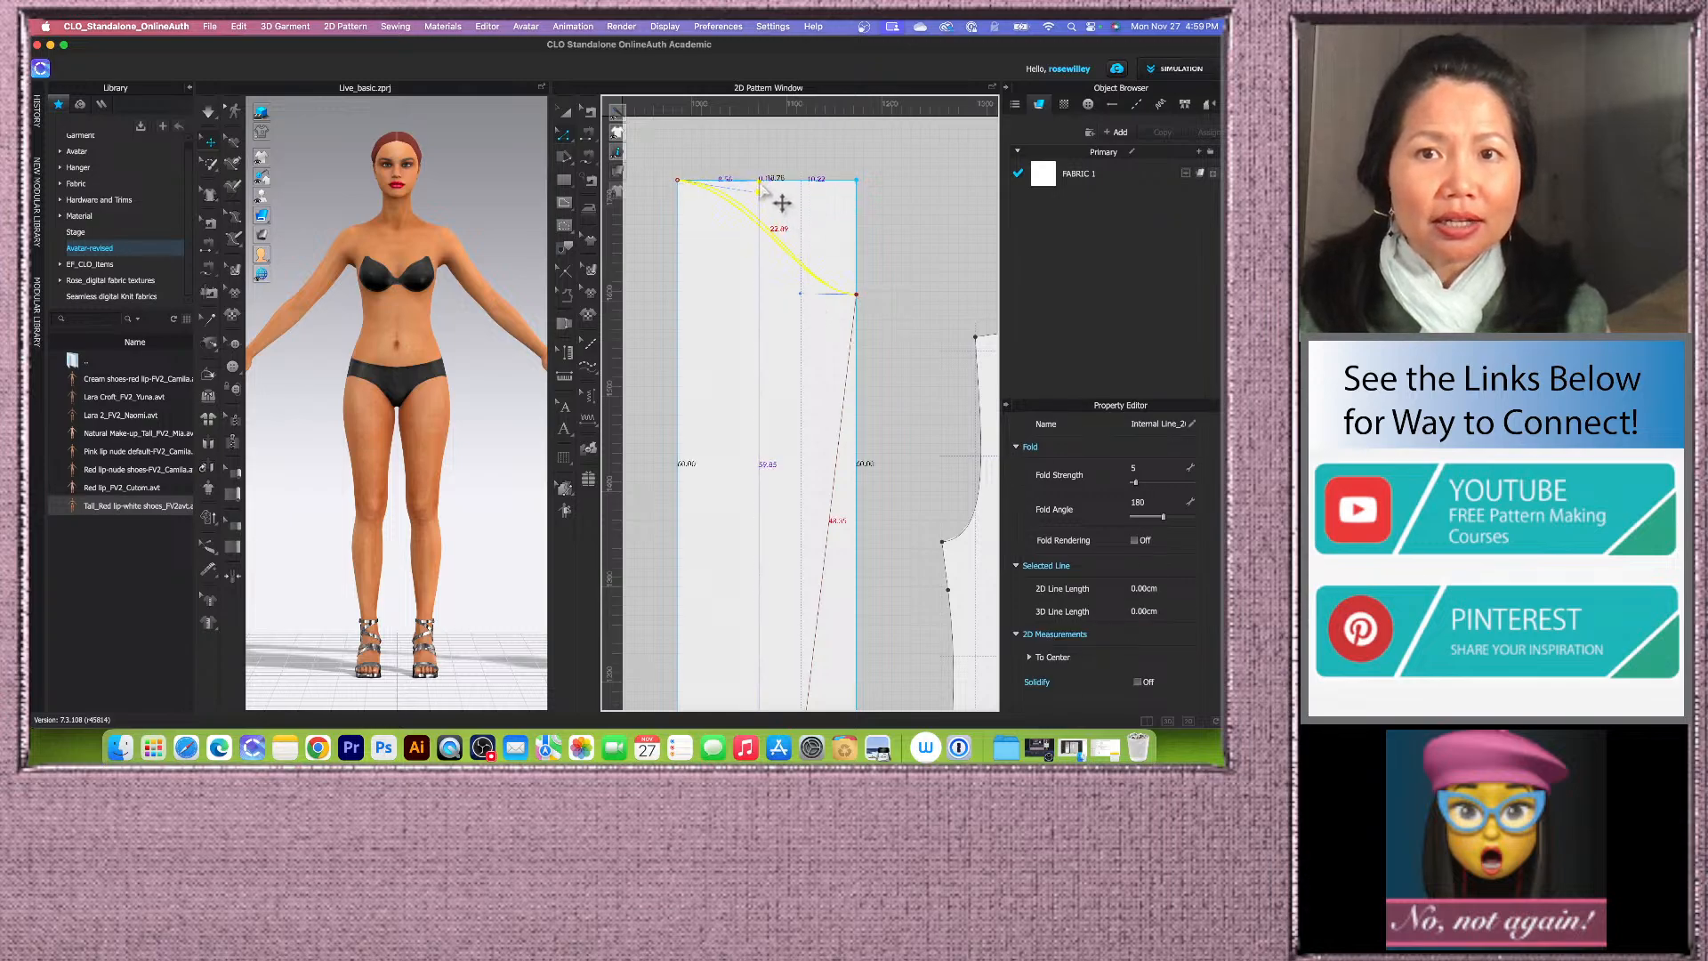
Step: Refine the sleeve cap curve where it meets the cap line at the right edge
scroll(763, 190, up, 3)
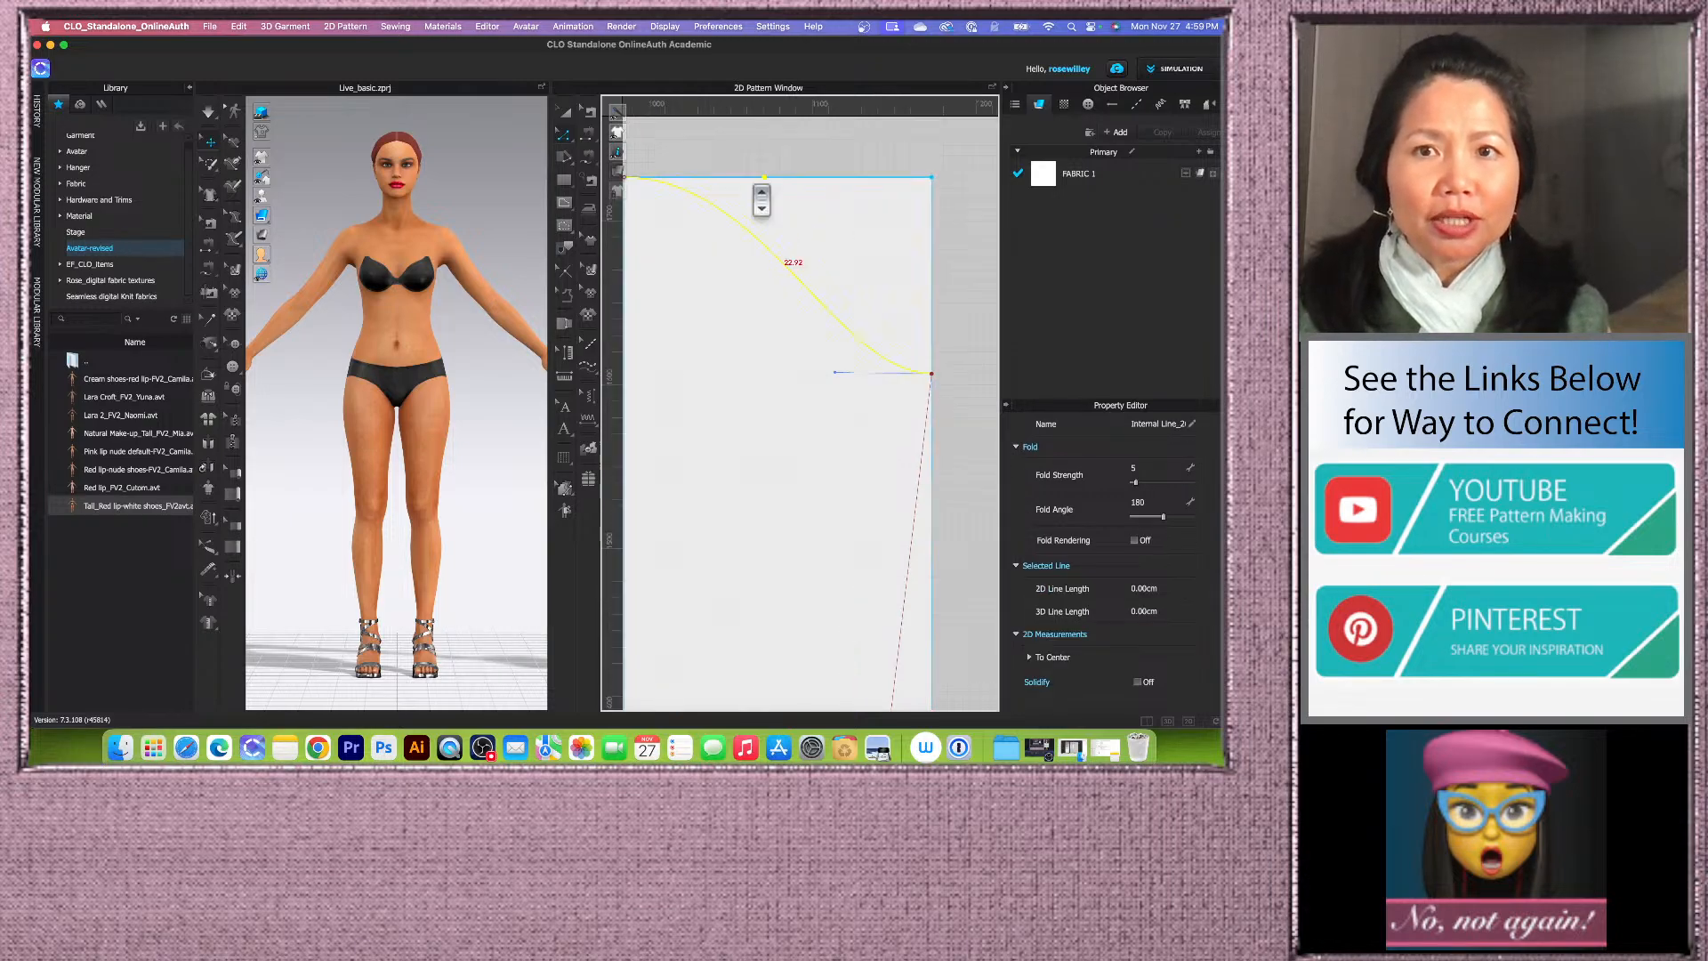
scroll(772, 188, down, 2)
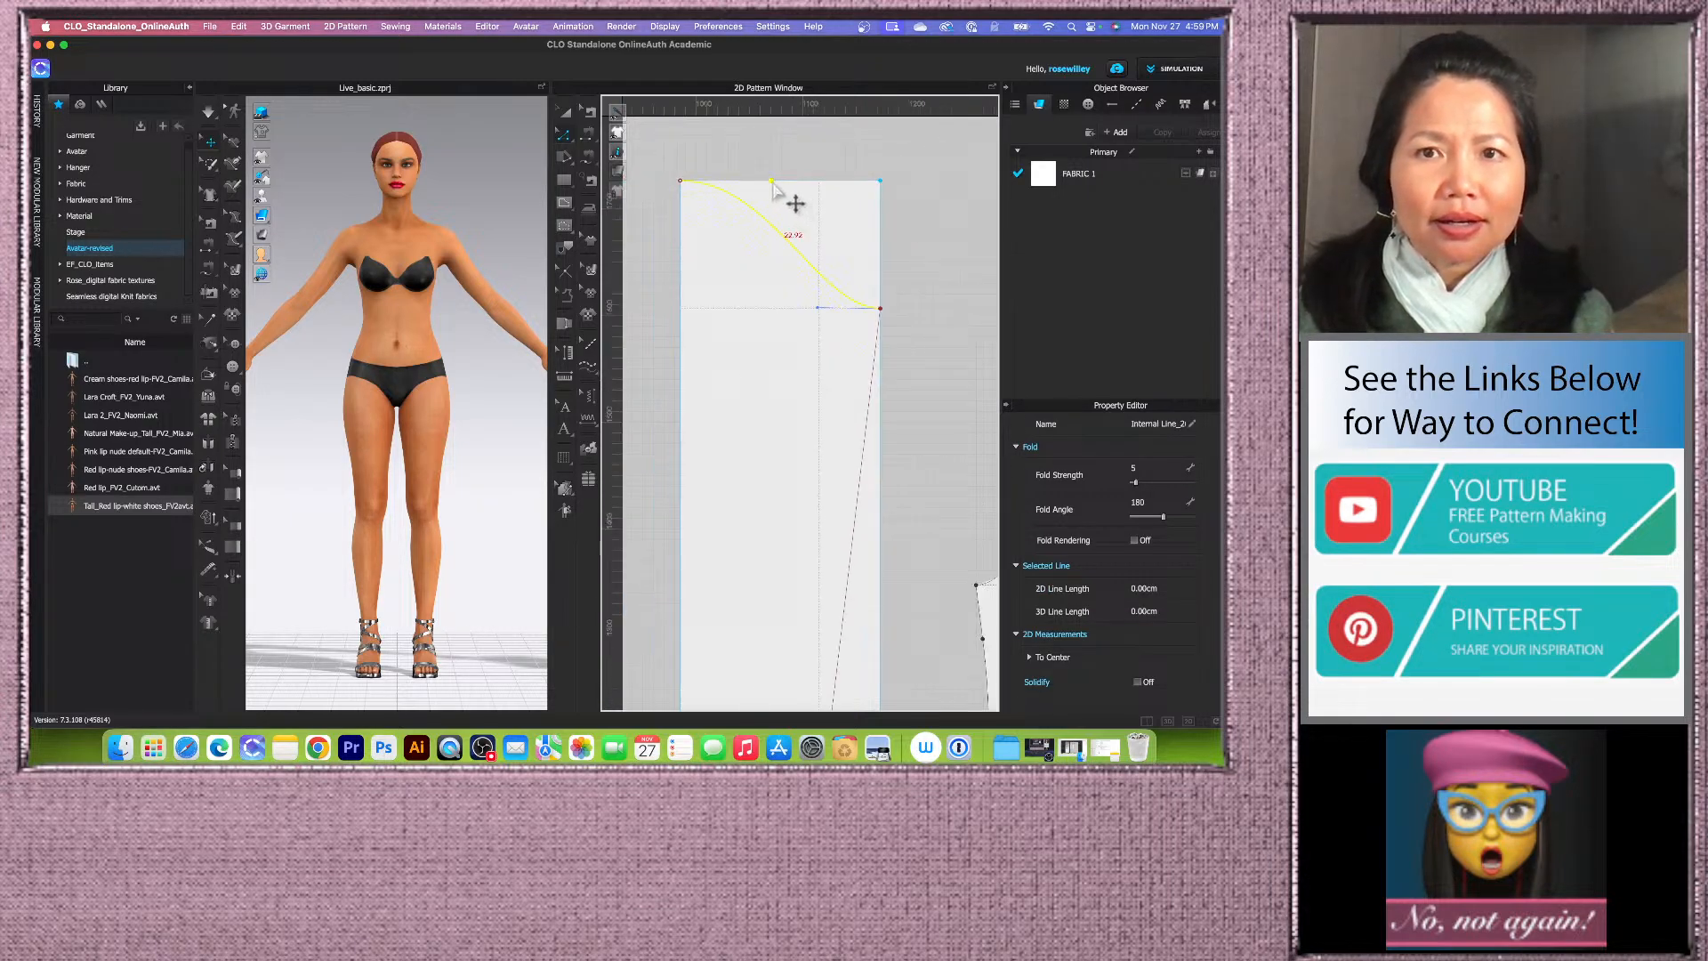
scroll(703, 196, up, 3)
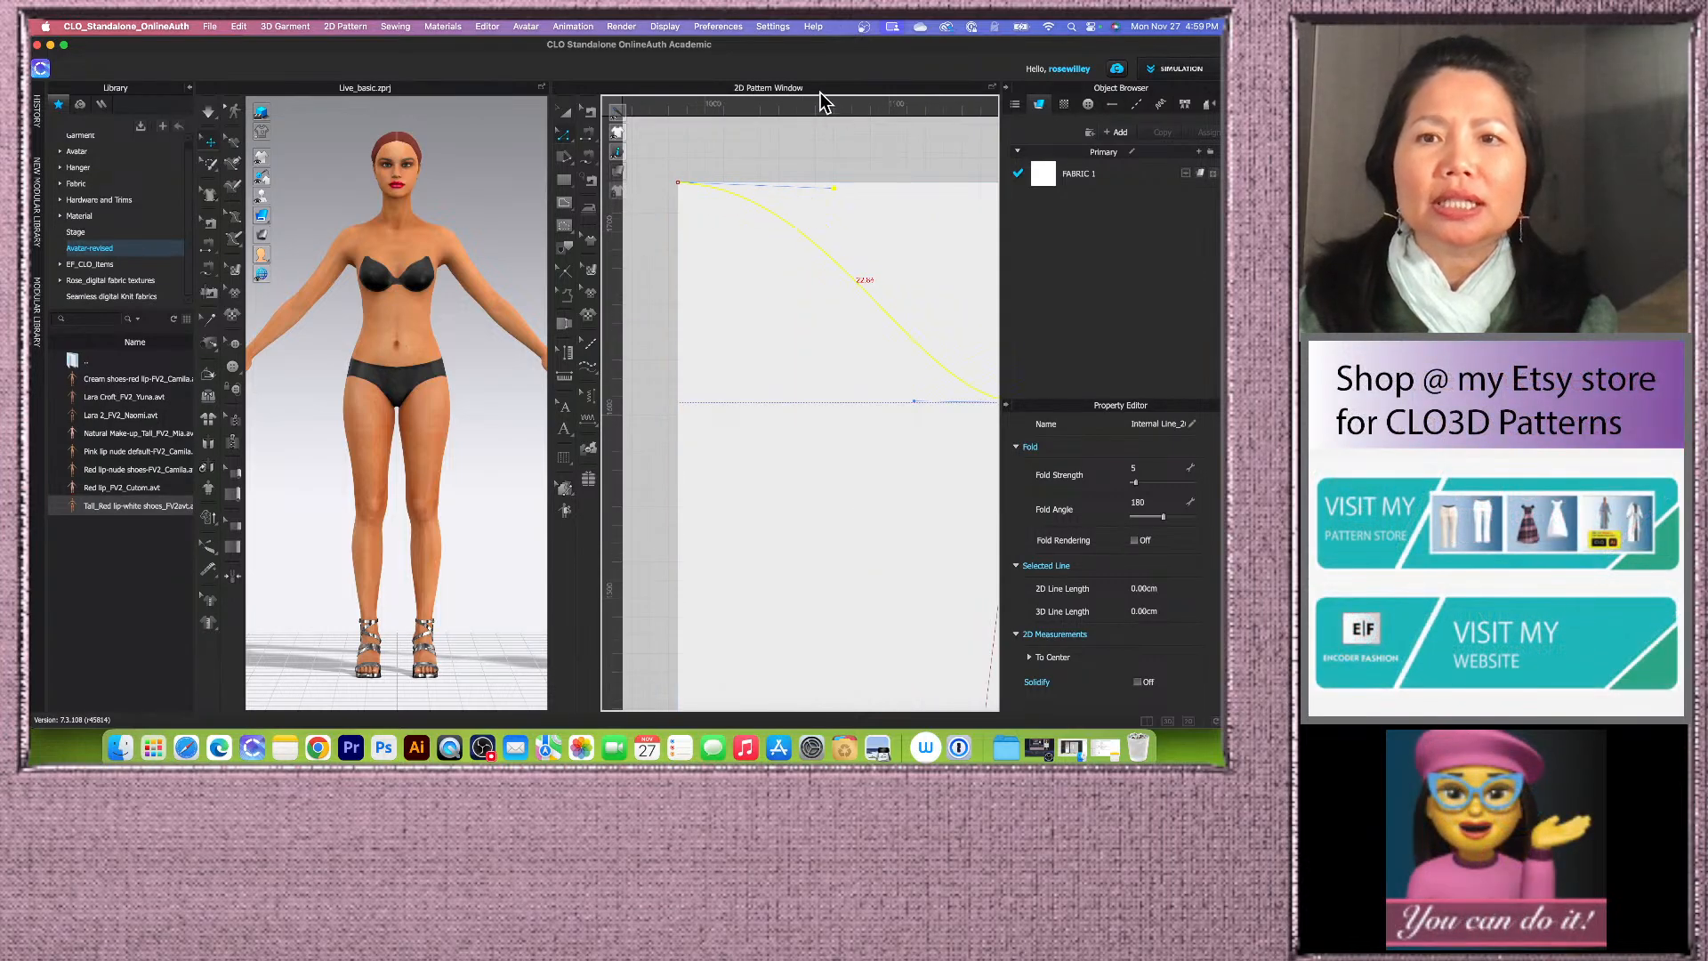
scroll(827, 179, up, 3)
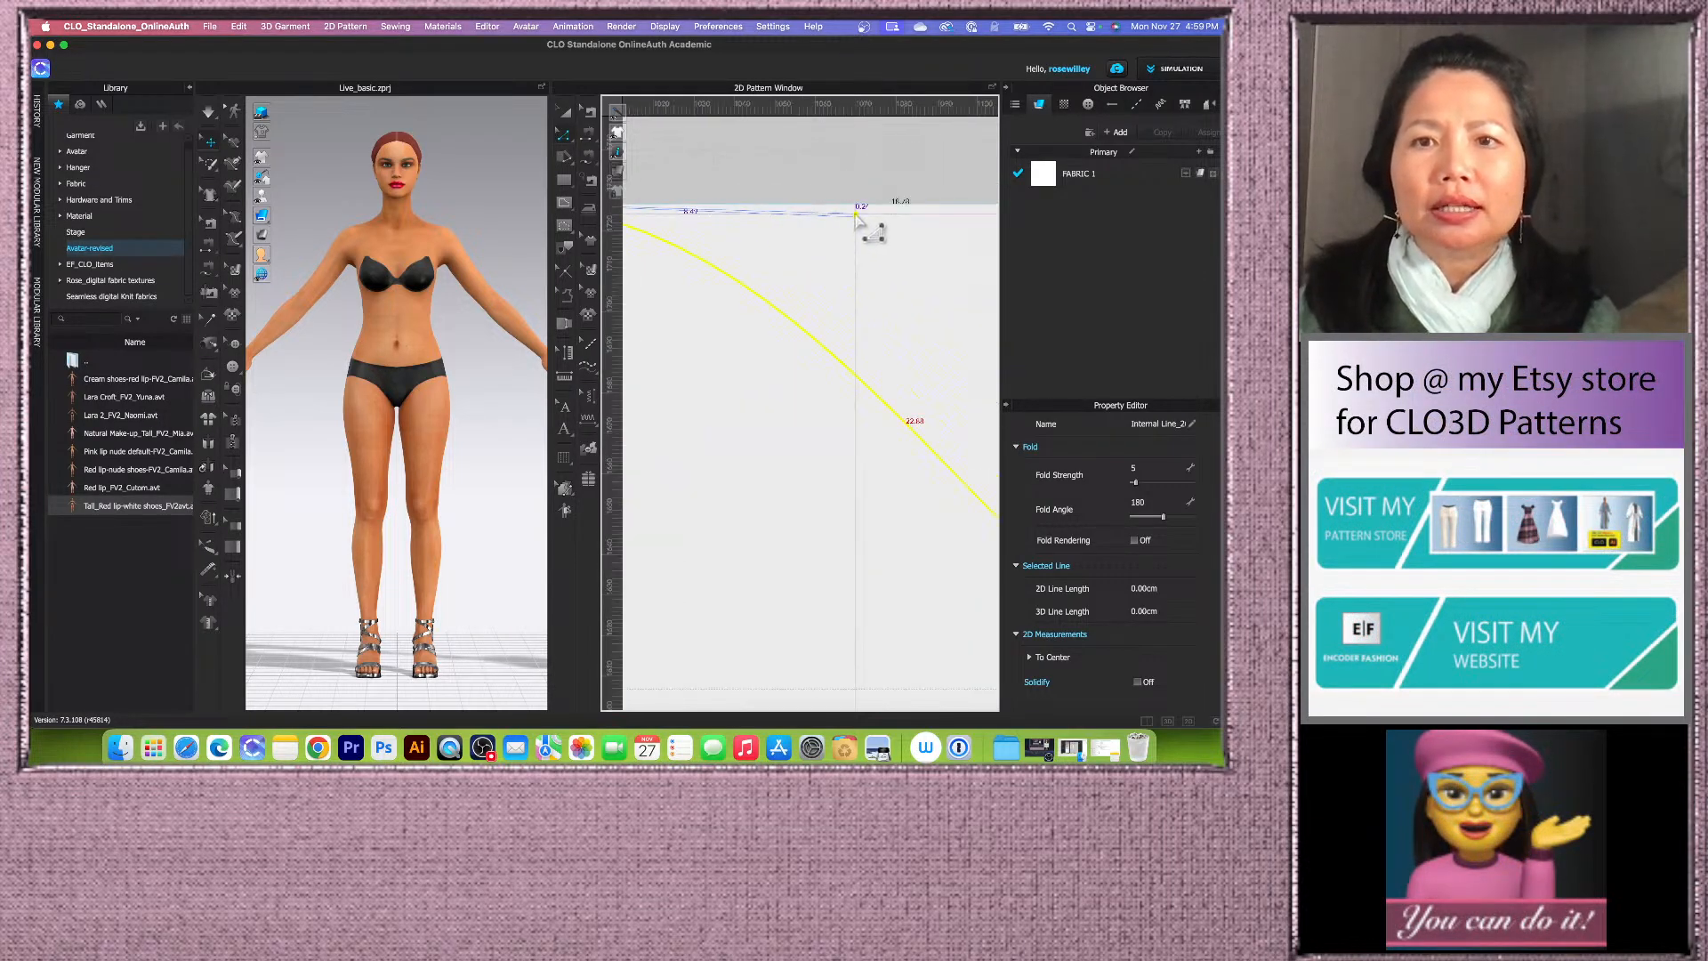
scroll(873, 213, down, 1)
scroll(738, 229, down, 3)
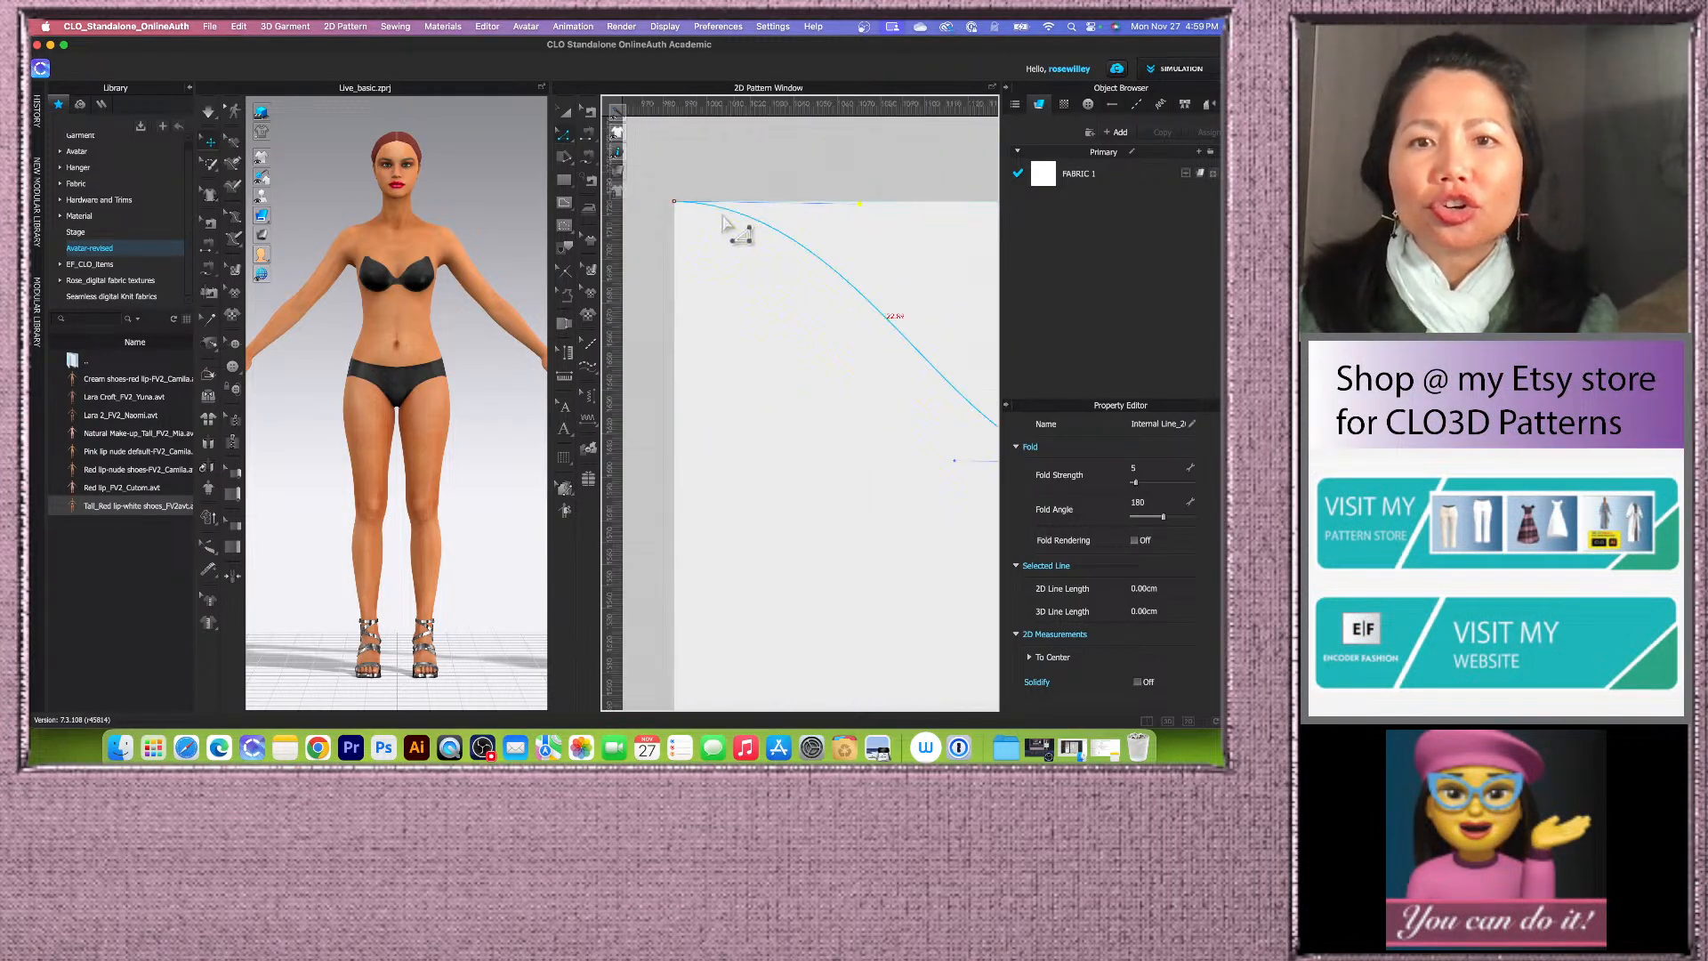
scroll(876, 336, up, 3)
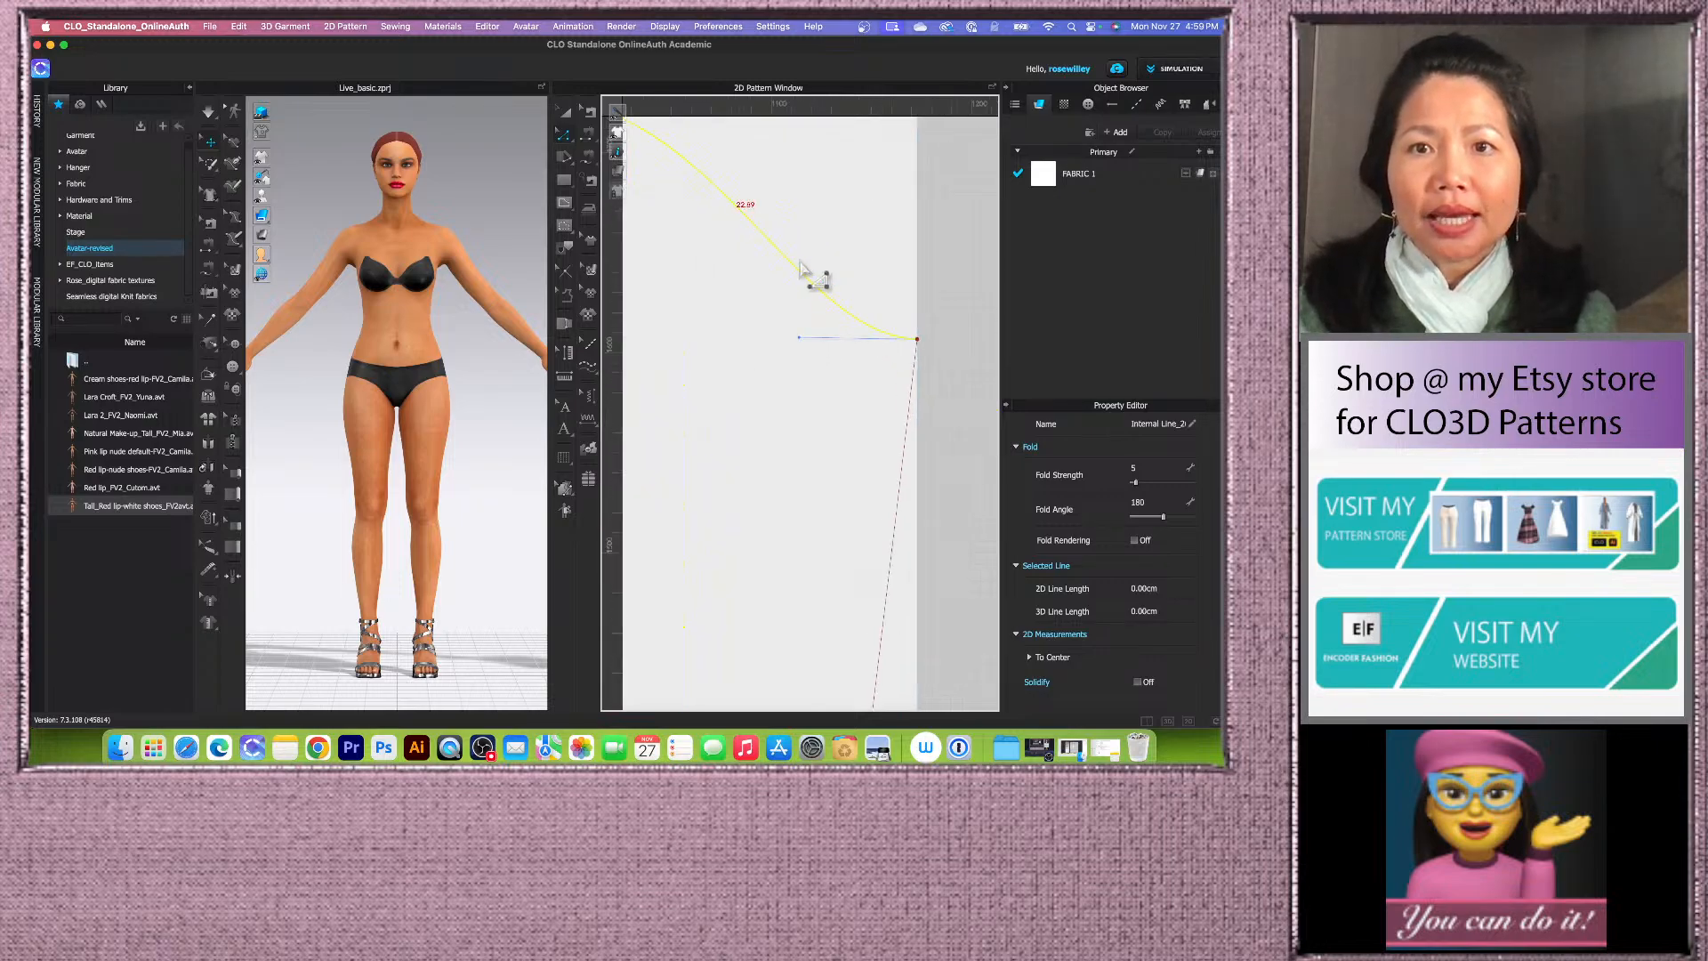
scroll(855, 317, down, 3)
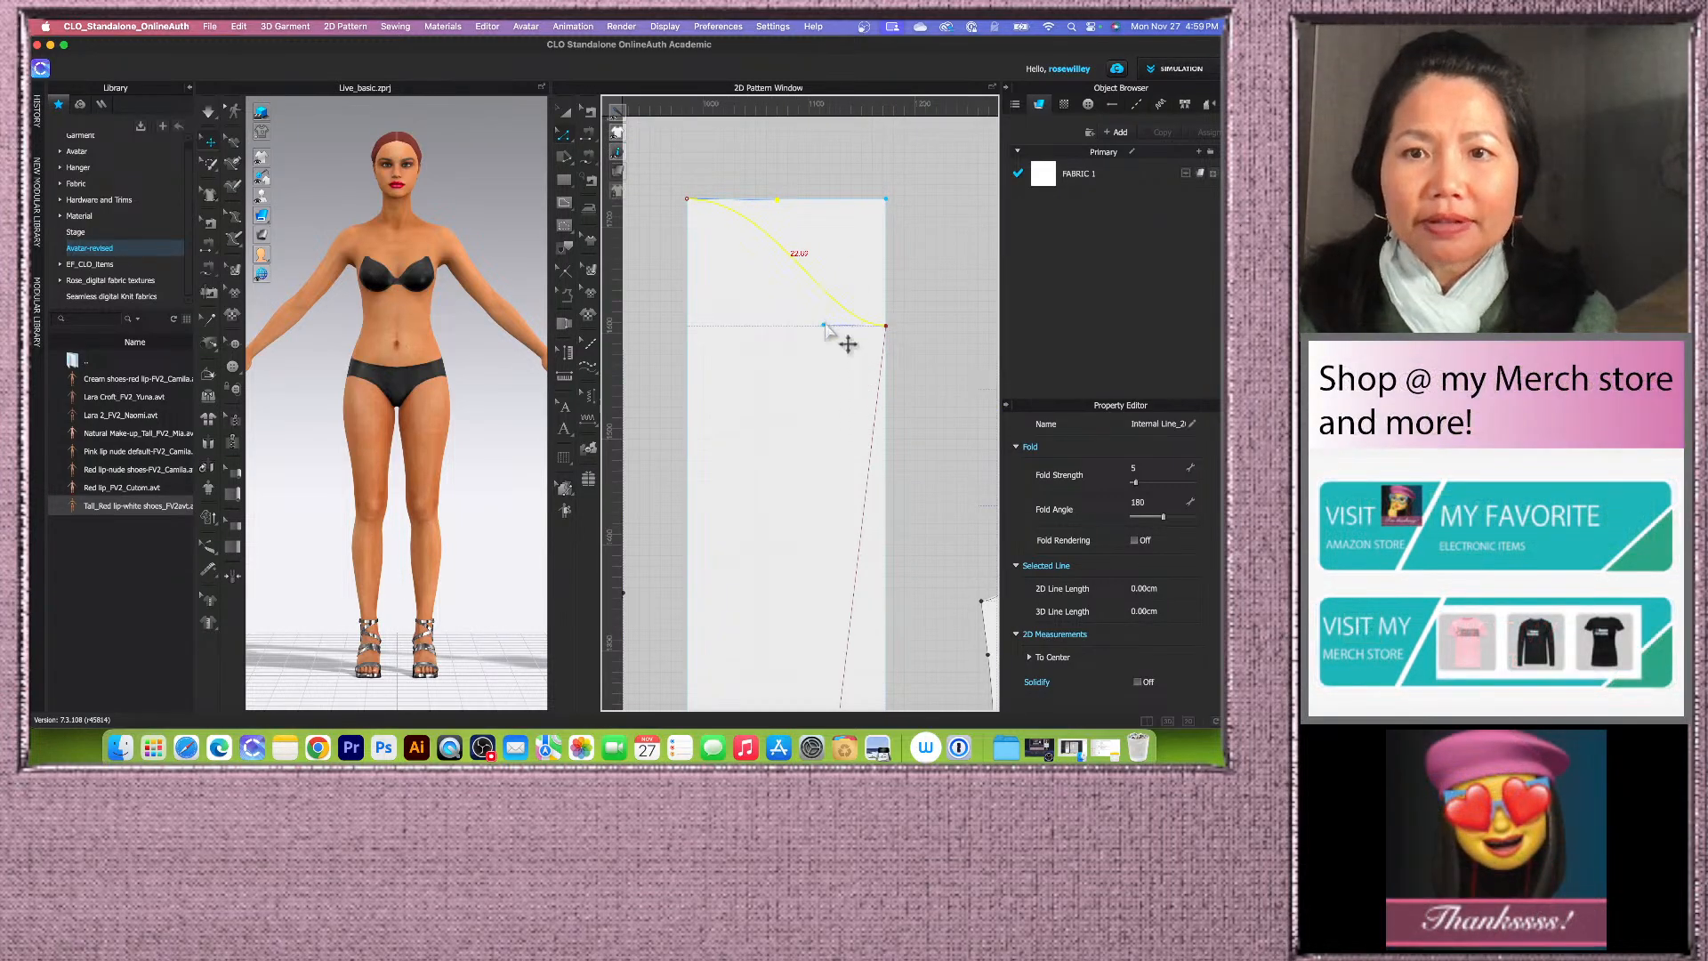
scroll(824, 330, up, 1)
drag(825, 330, 841, 330)
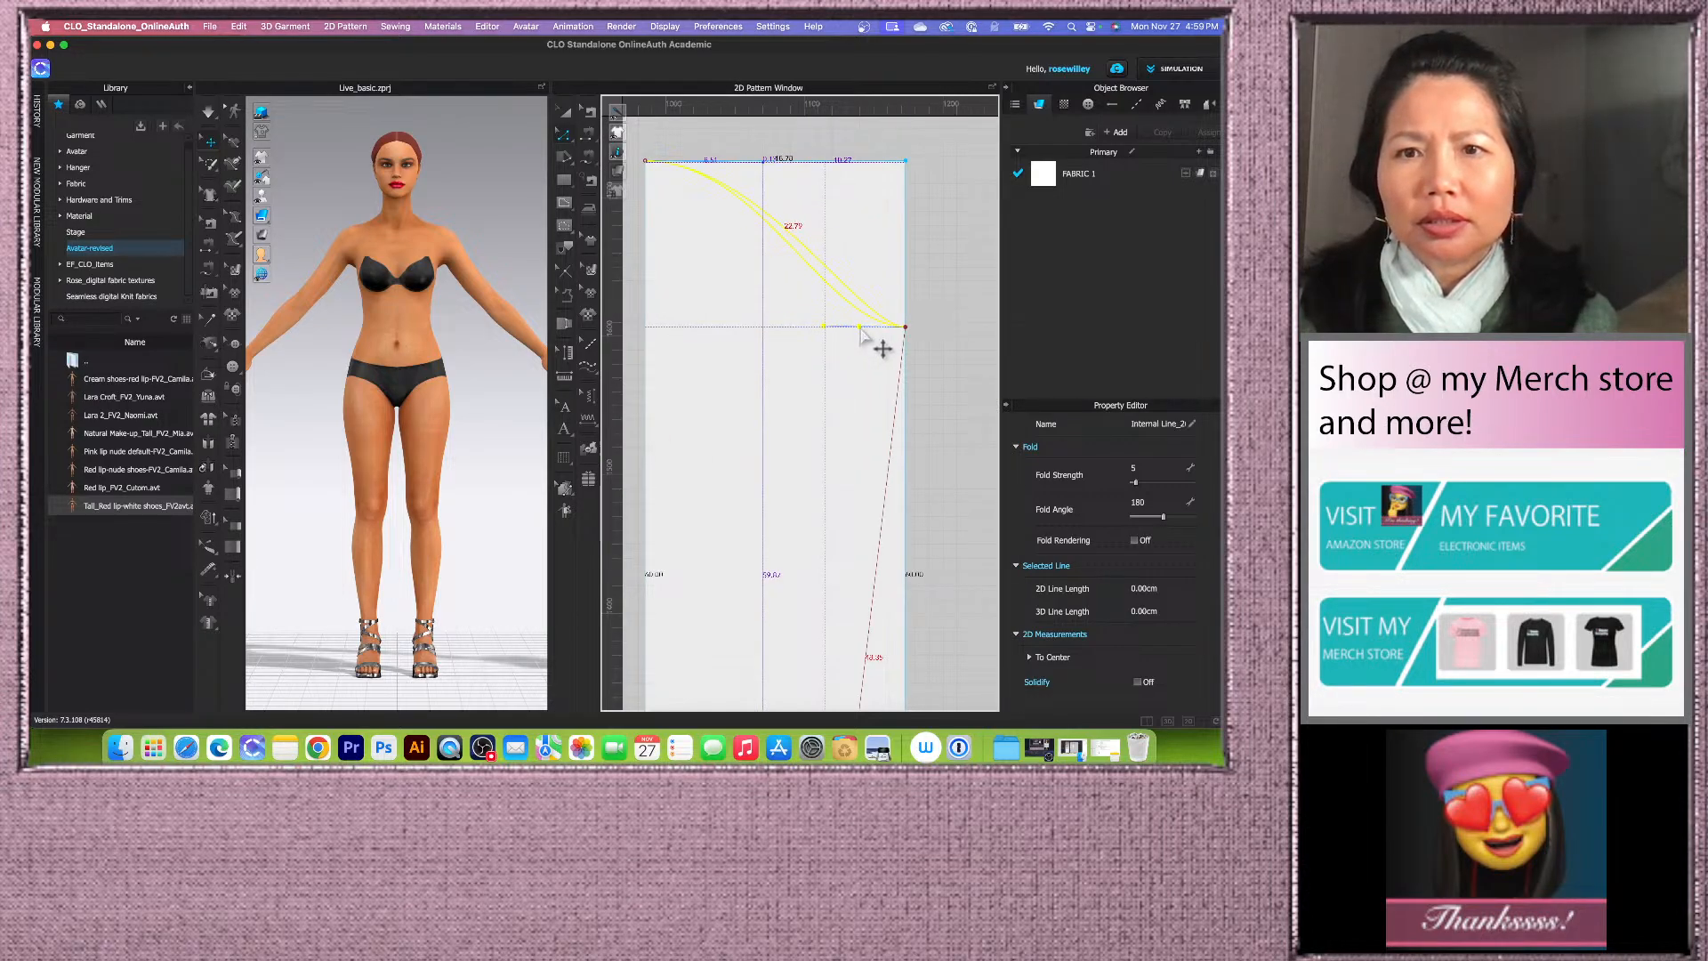
drag(861, 329, 901, 326)
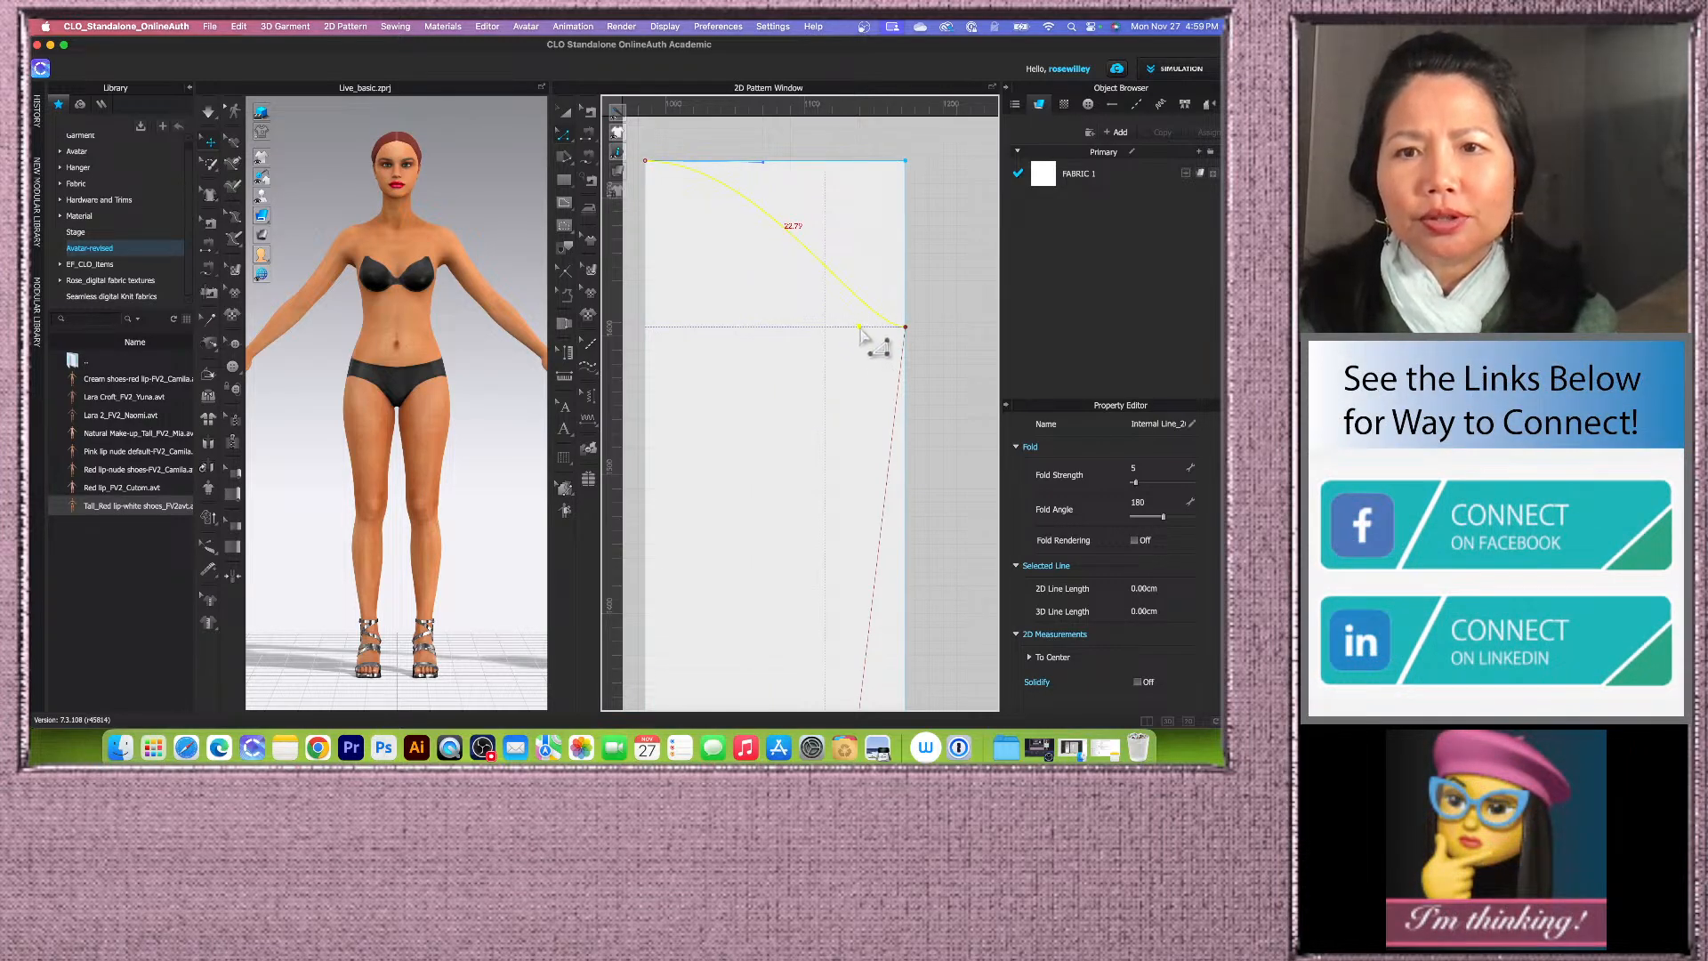
drag(860, 331, 860, 326)
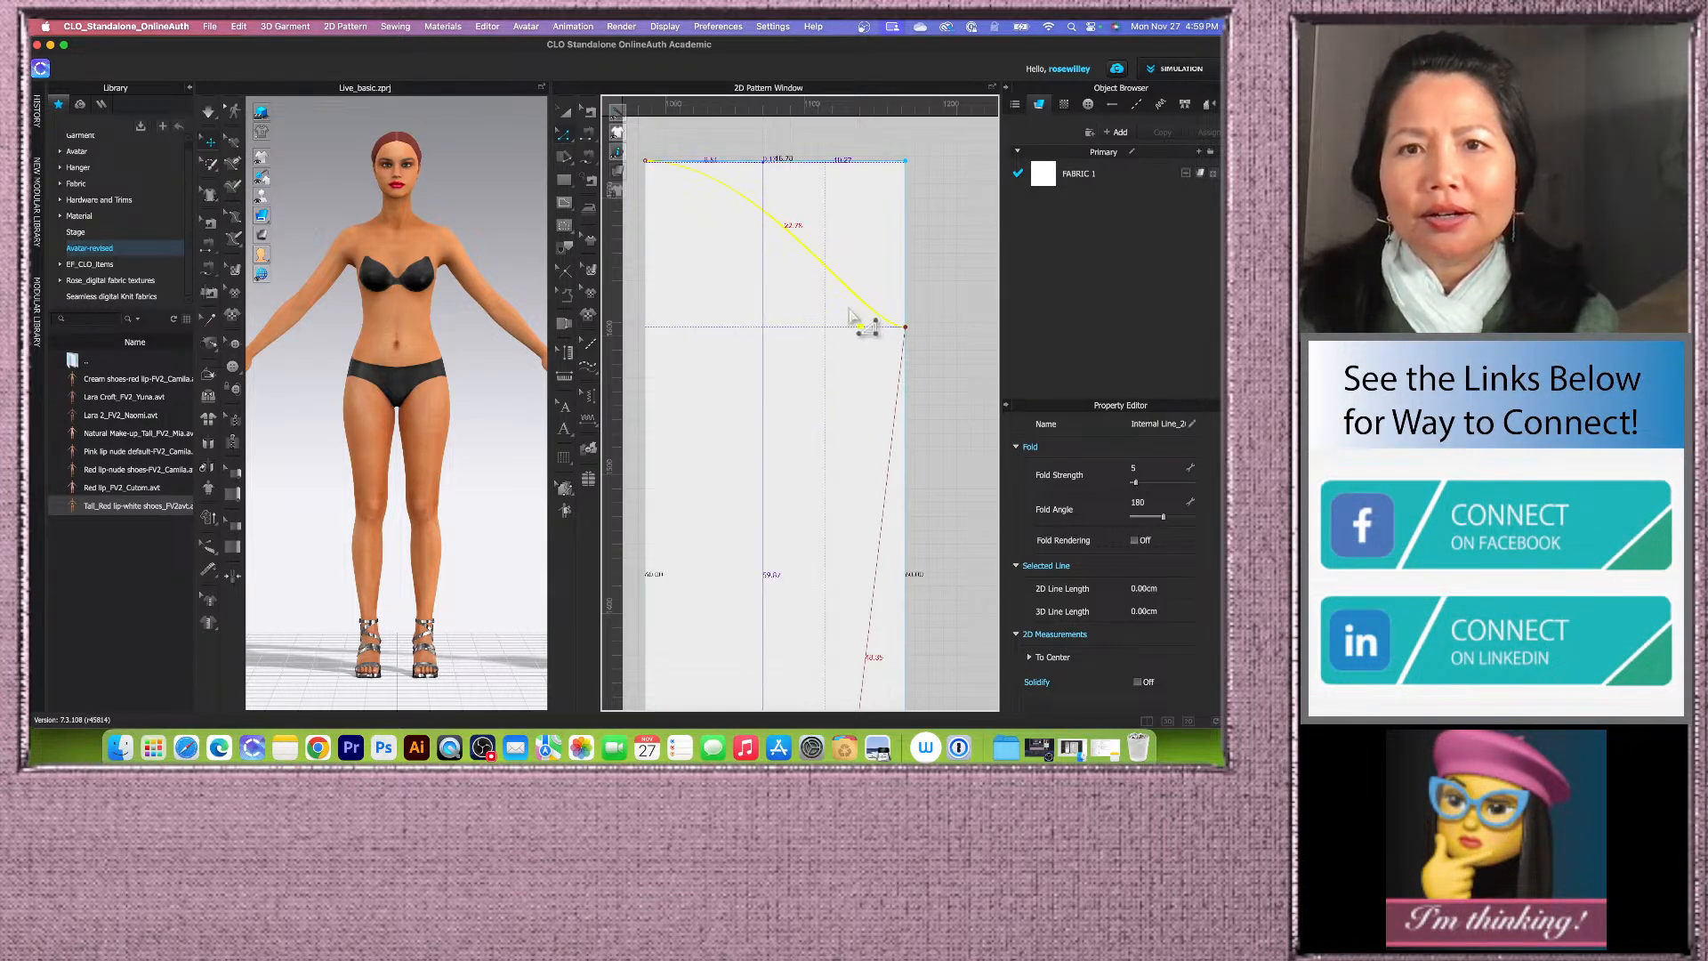
click(822, 213)
scroll(696, 306, down, 4)
scroll(770, 326, down, 2)
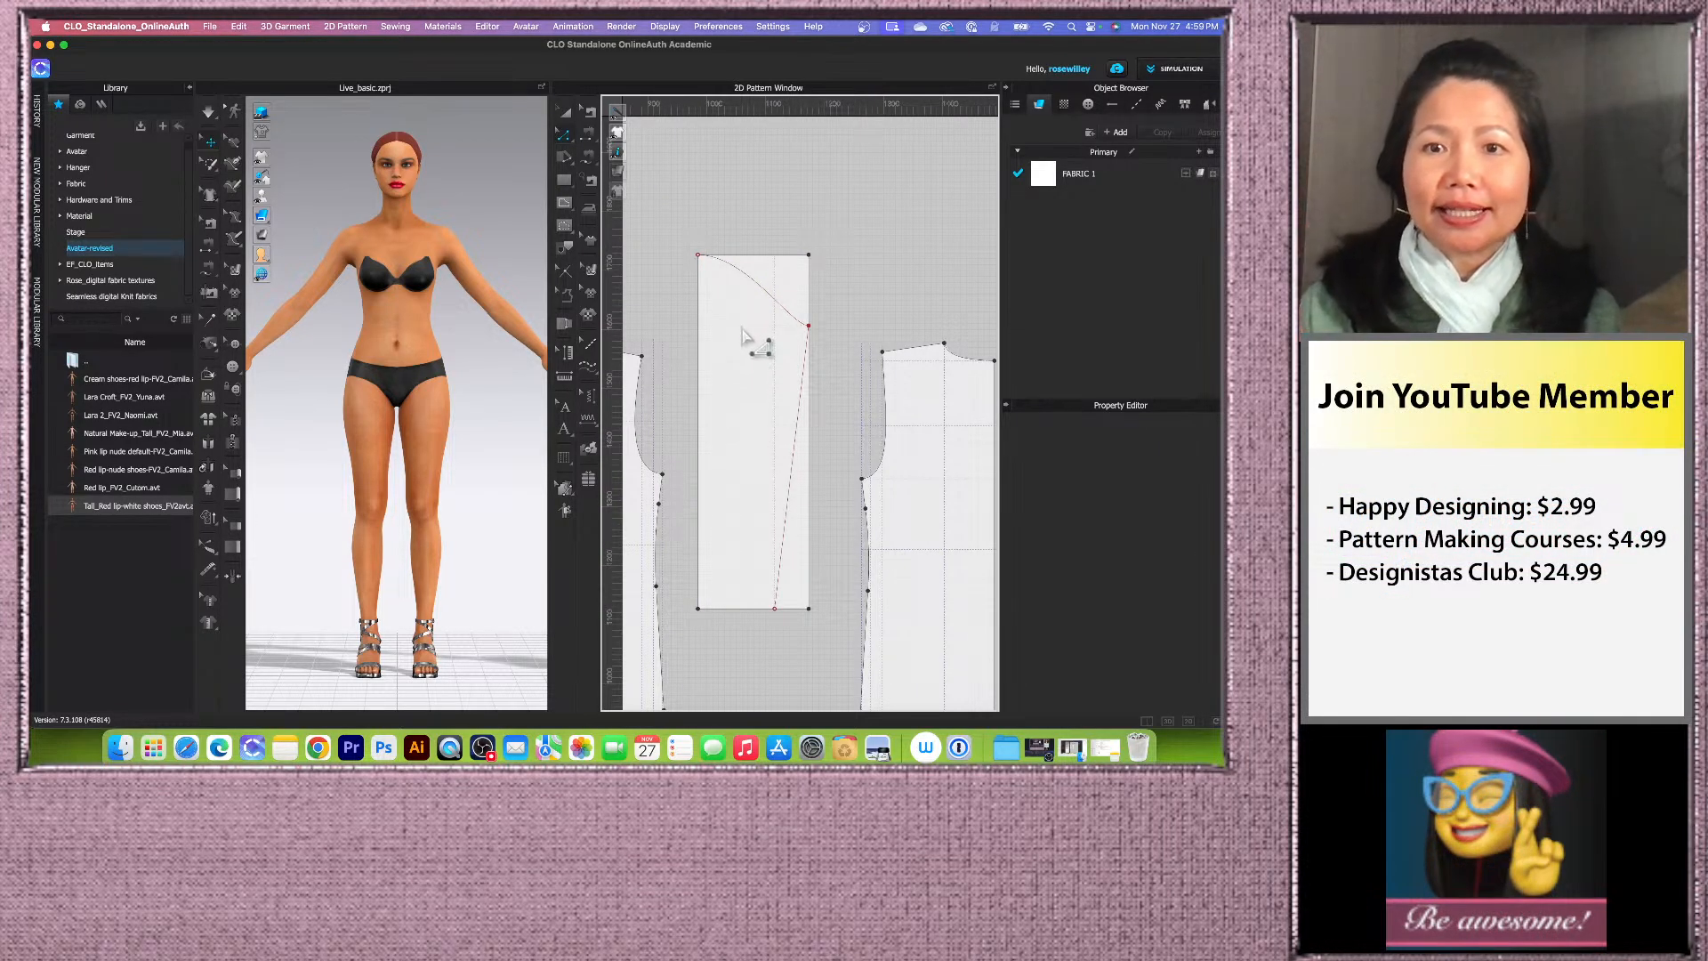
Step: Cut the rectangle along the drawn cap curve and diagonal line and delete the outer cut-off pieces
click(766, 298)
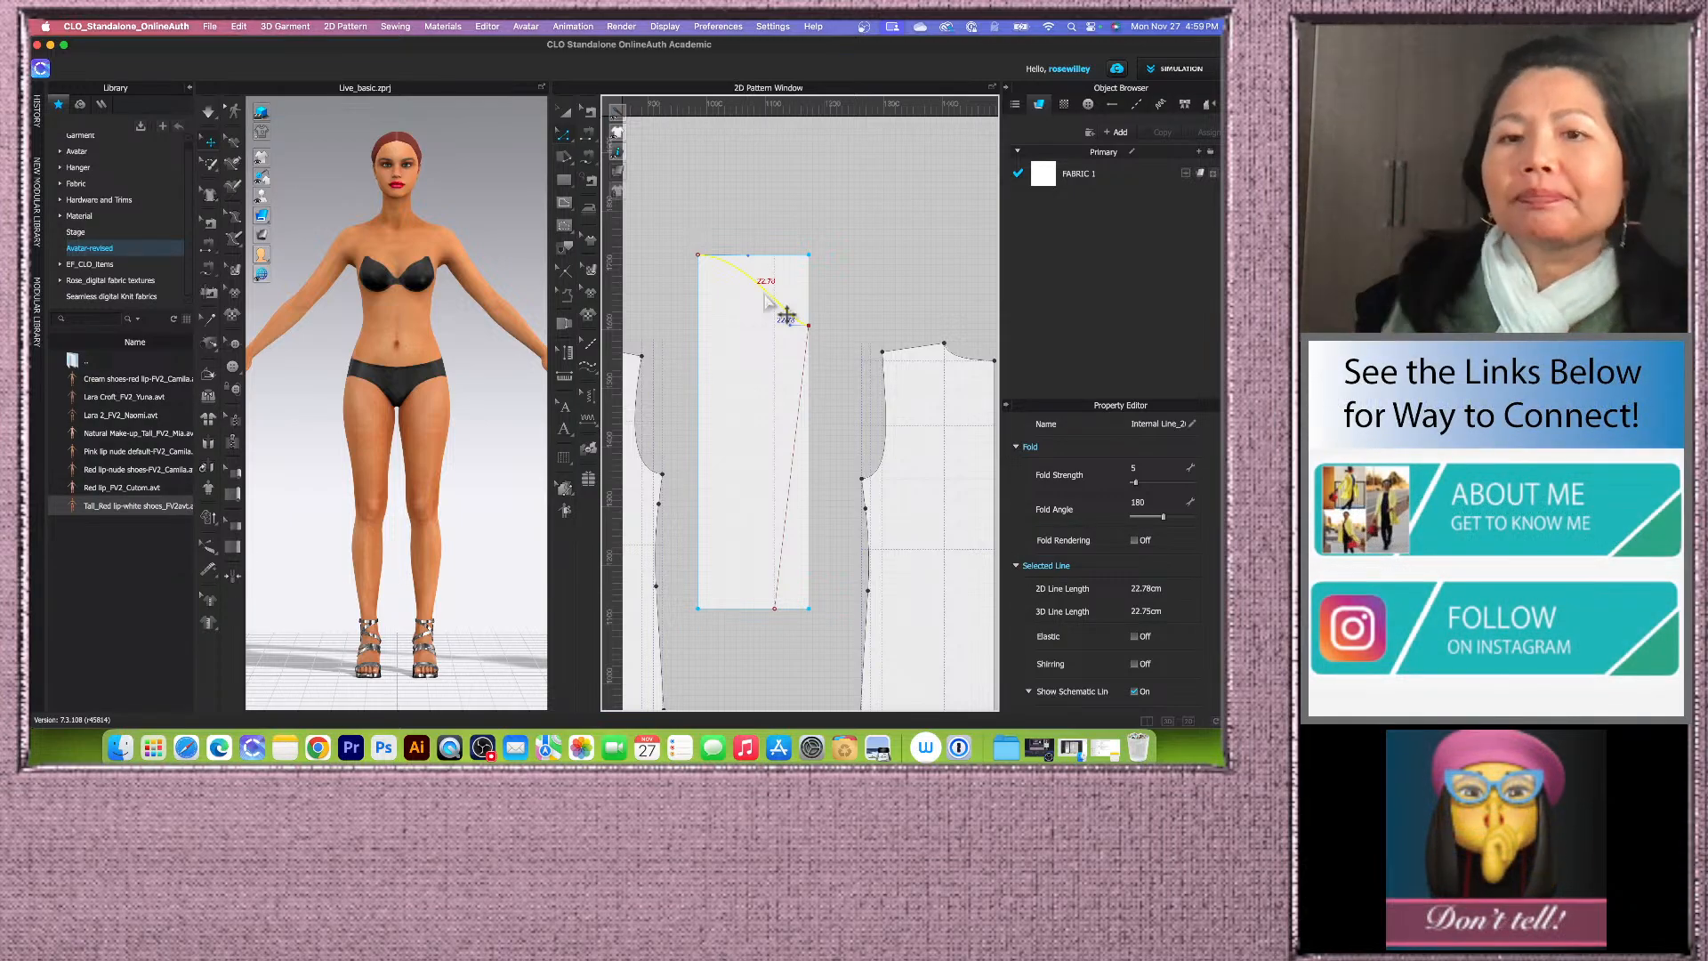
click(565, 111)
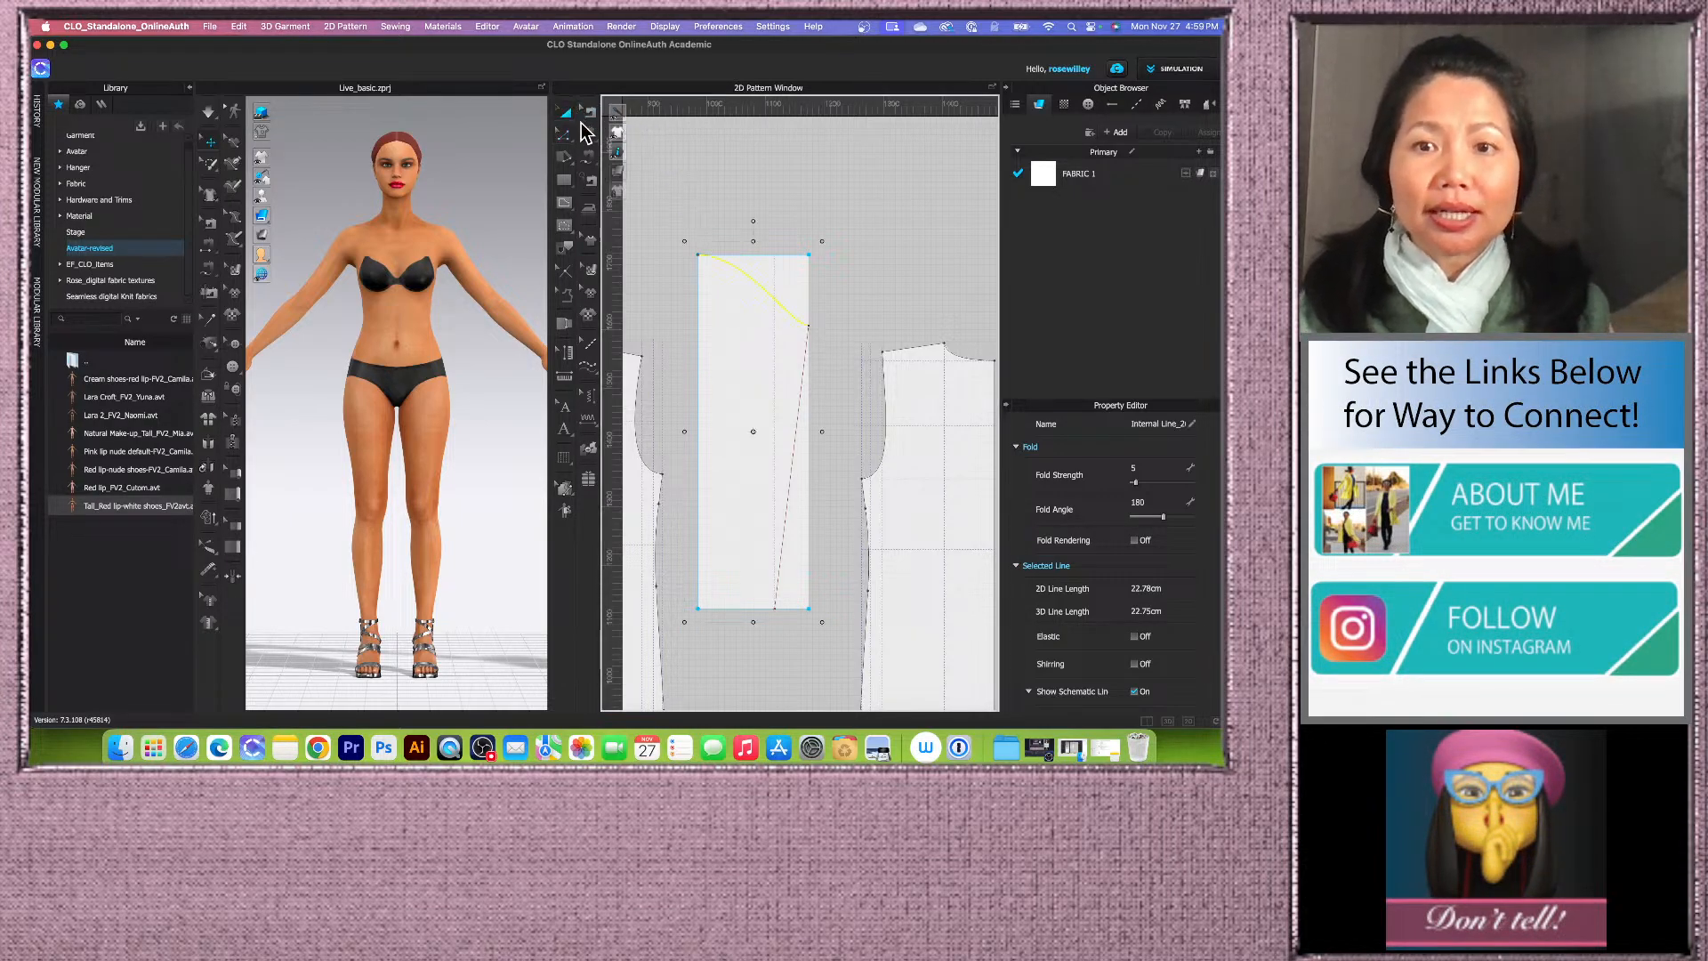
click(752, 285)
right_click(756, 283)
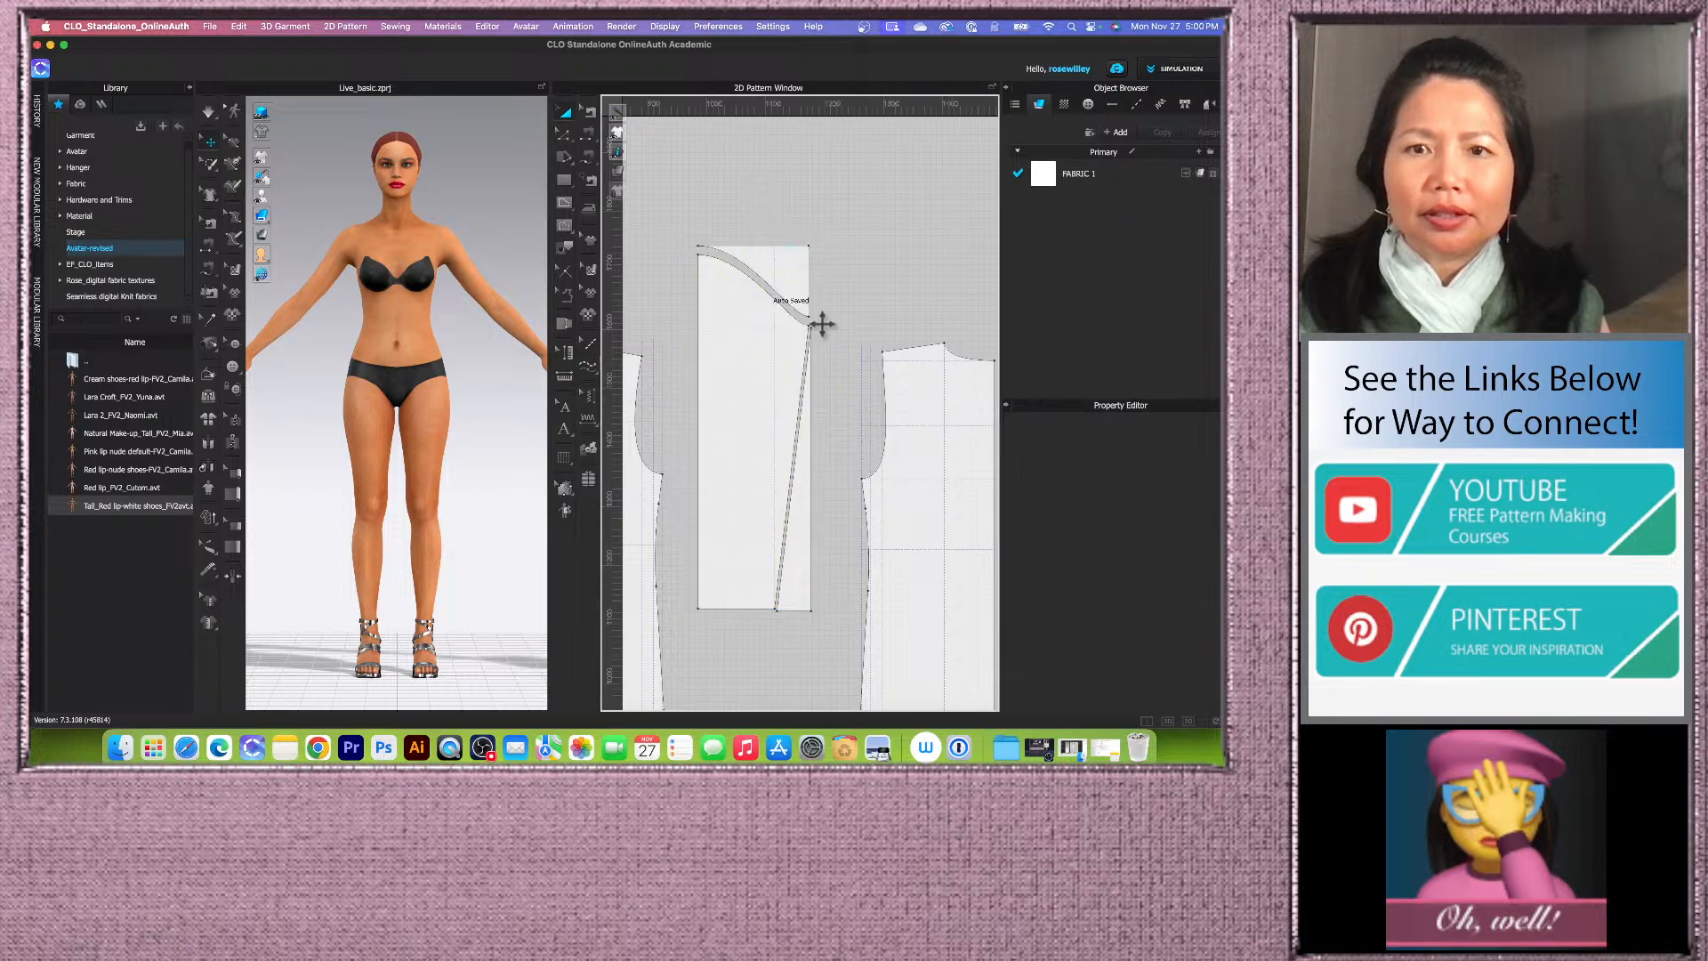
click(800, 272)
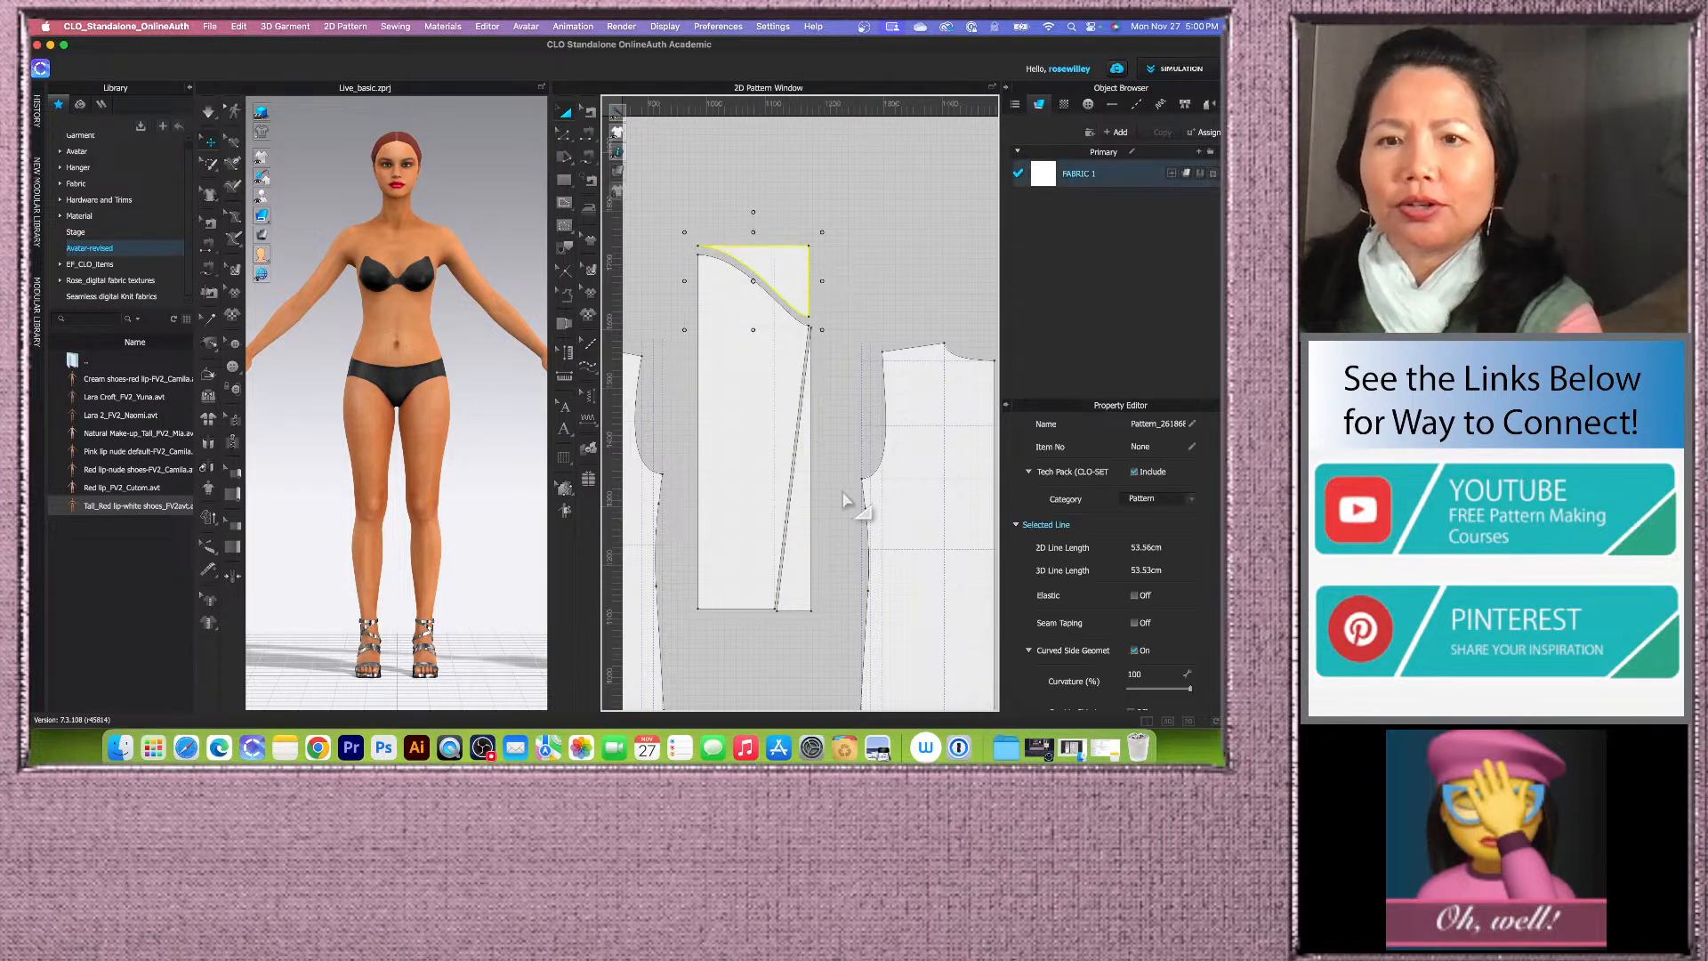
key(Delete)
click(805, 503)
scroll(812, 443, down, 2)
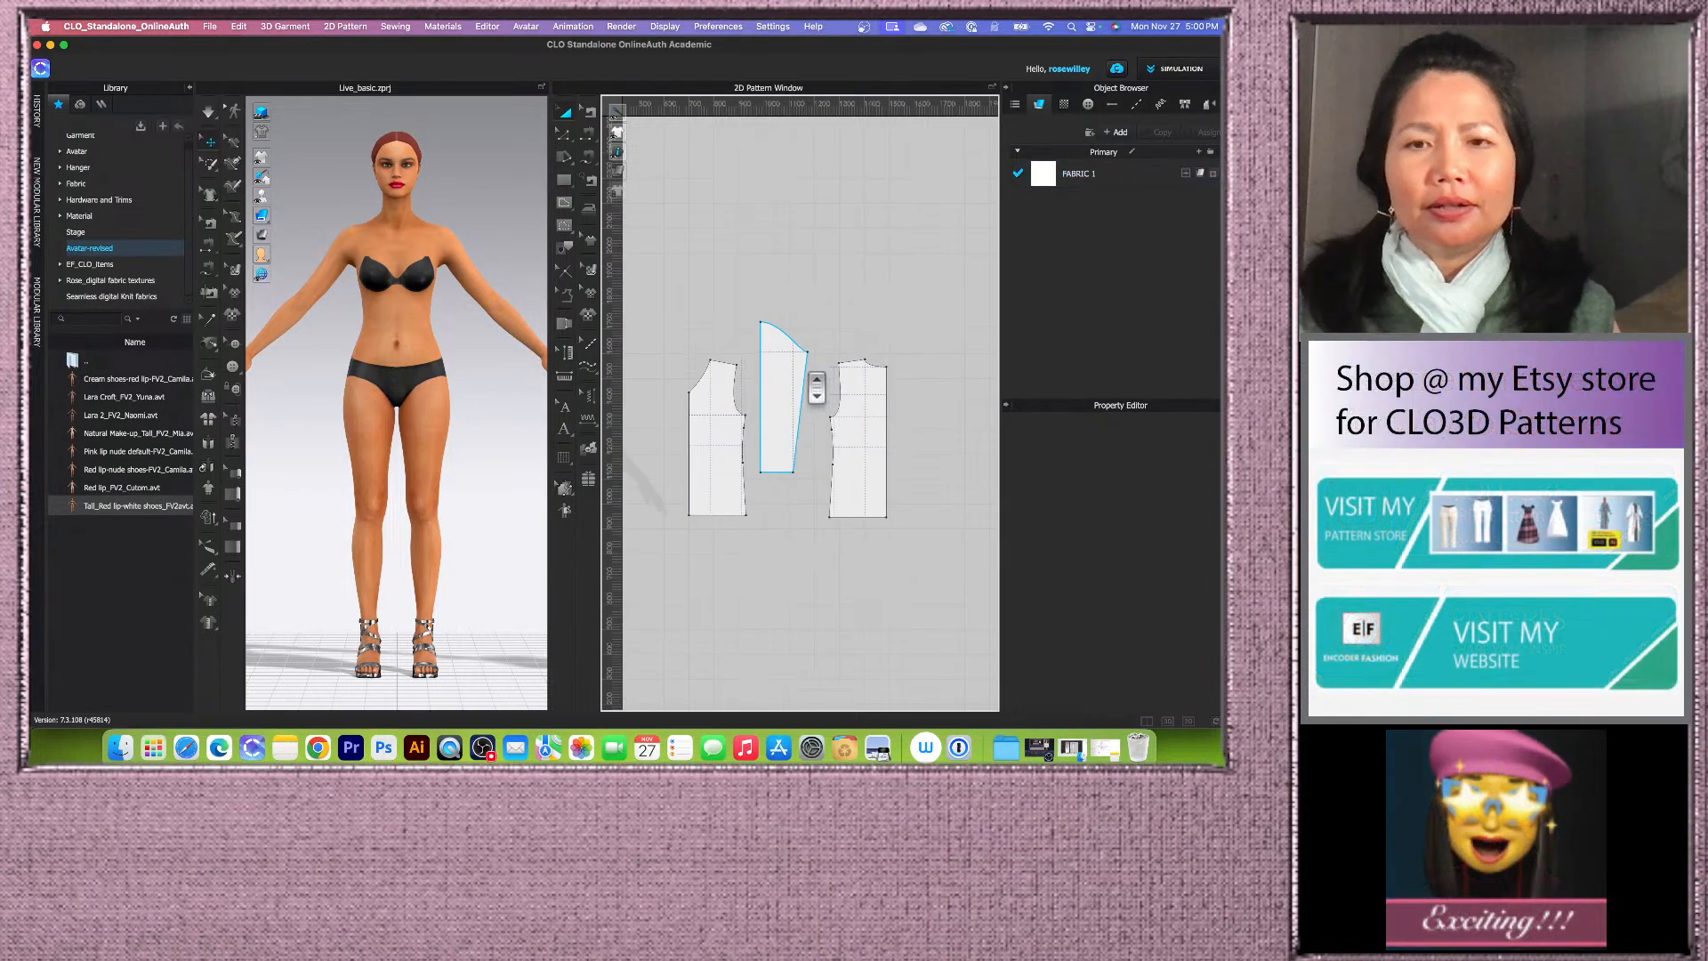
Step: Move the sleeve piece next to the back bodice
click(806, 447)
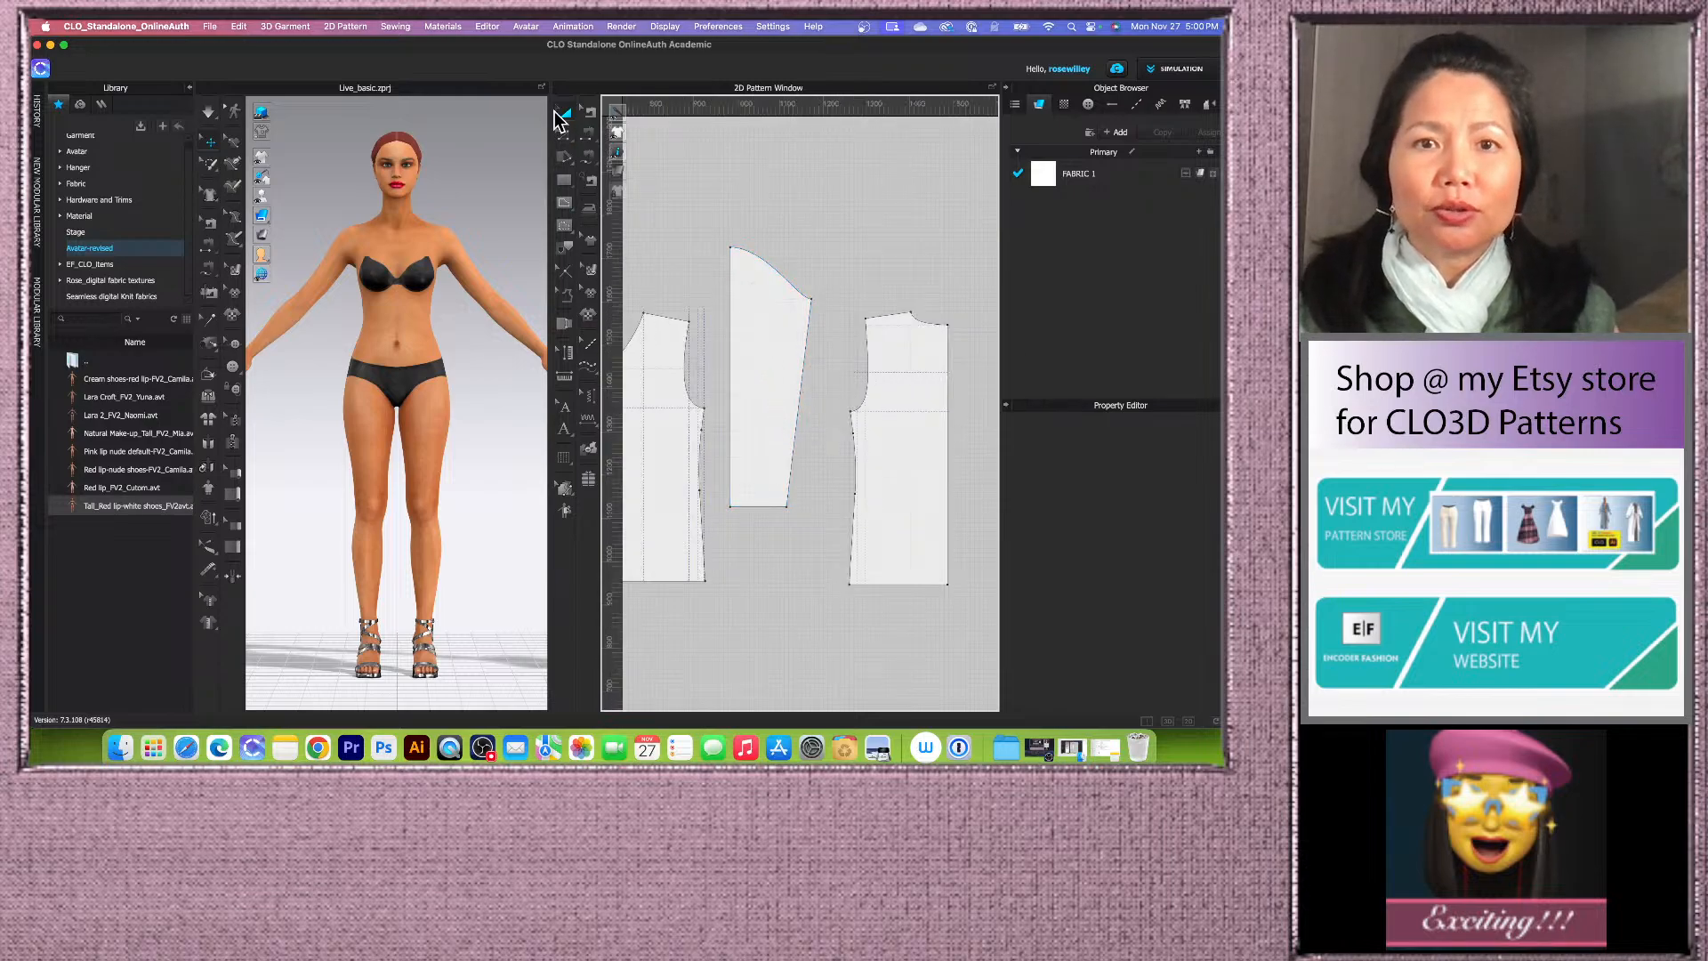
click(759, 347)
mouse_move(759, 347)
mouse_down()
mouse_move(812, 347)
mouse_move(789, 342)
mouse_up()
Step: Unfold the sleeve piece about its straight left edge
click(563, 134)
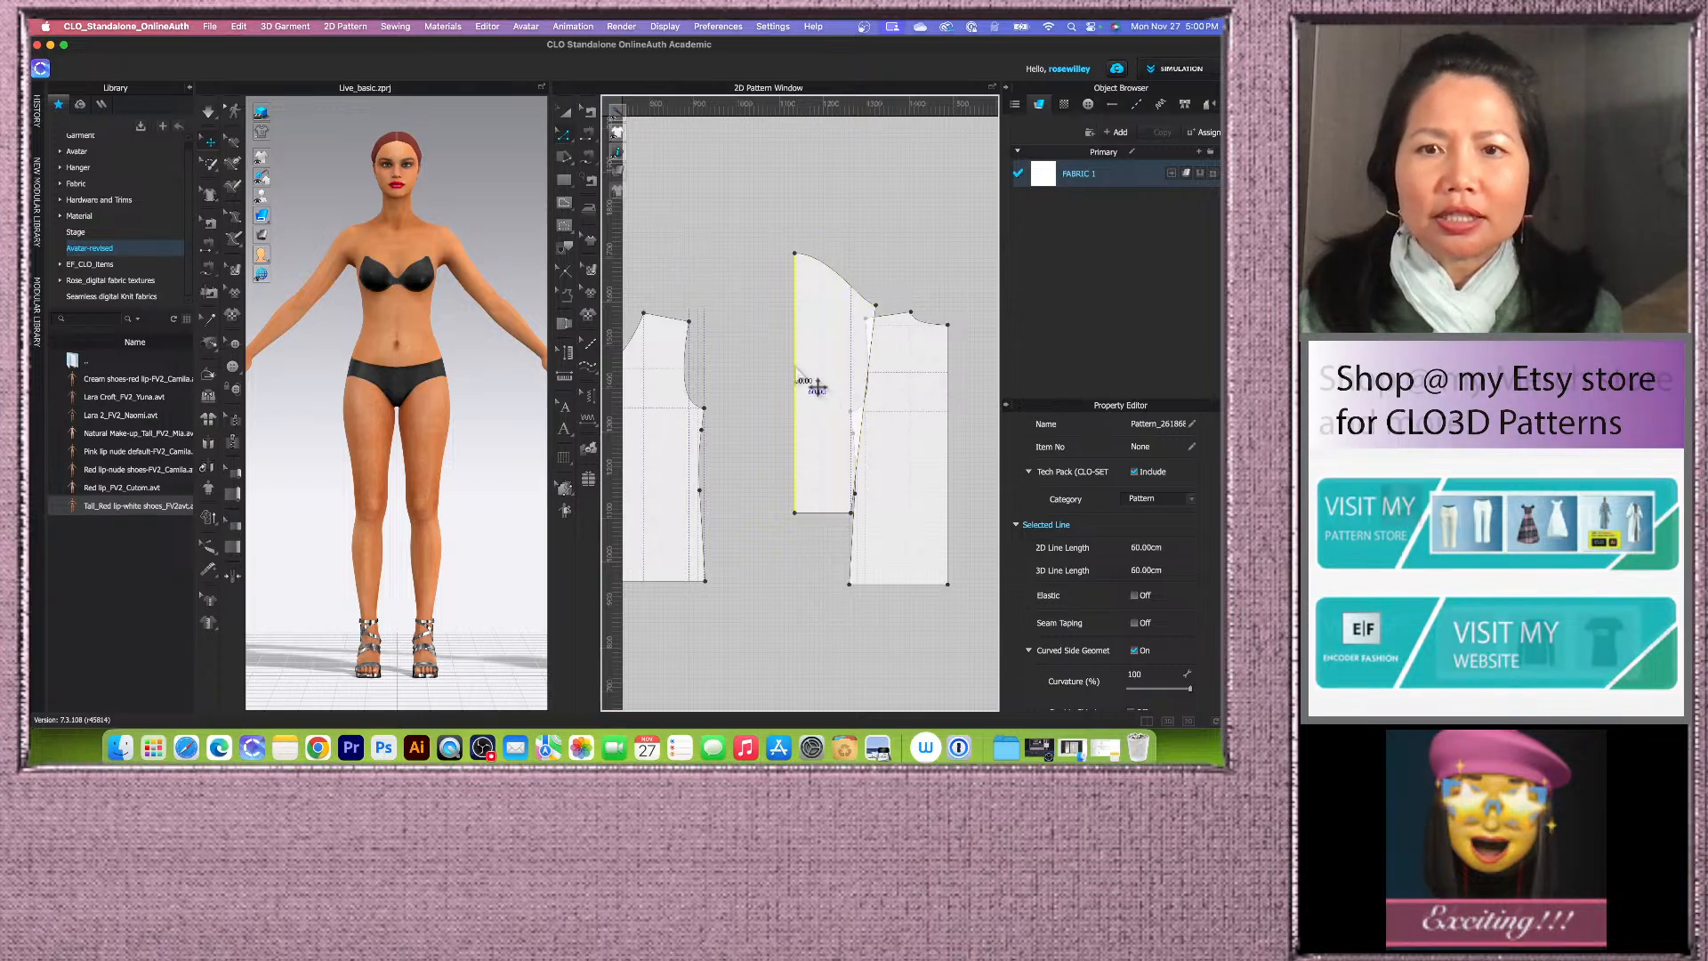
right_click(795, 366)
click(834, 510)
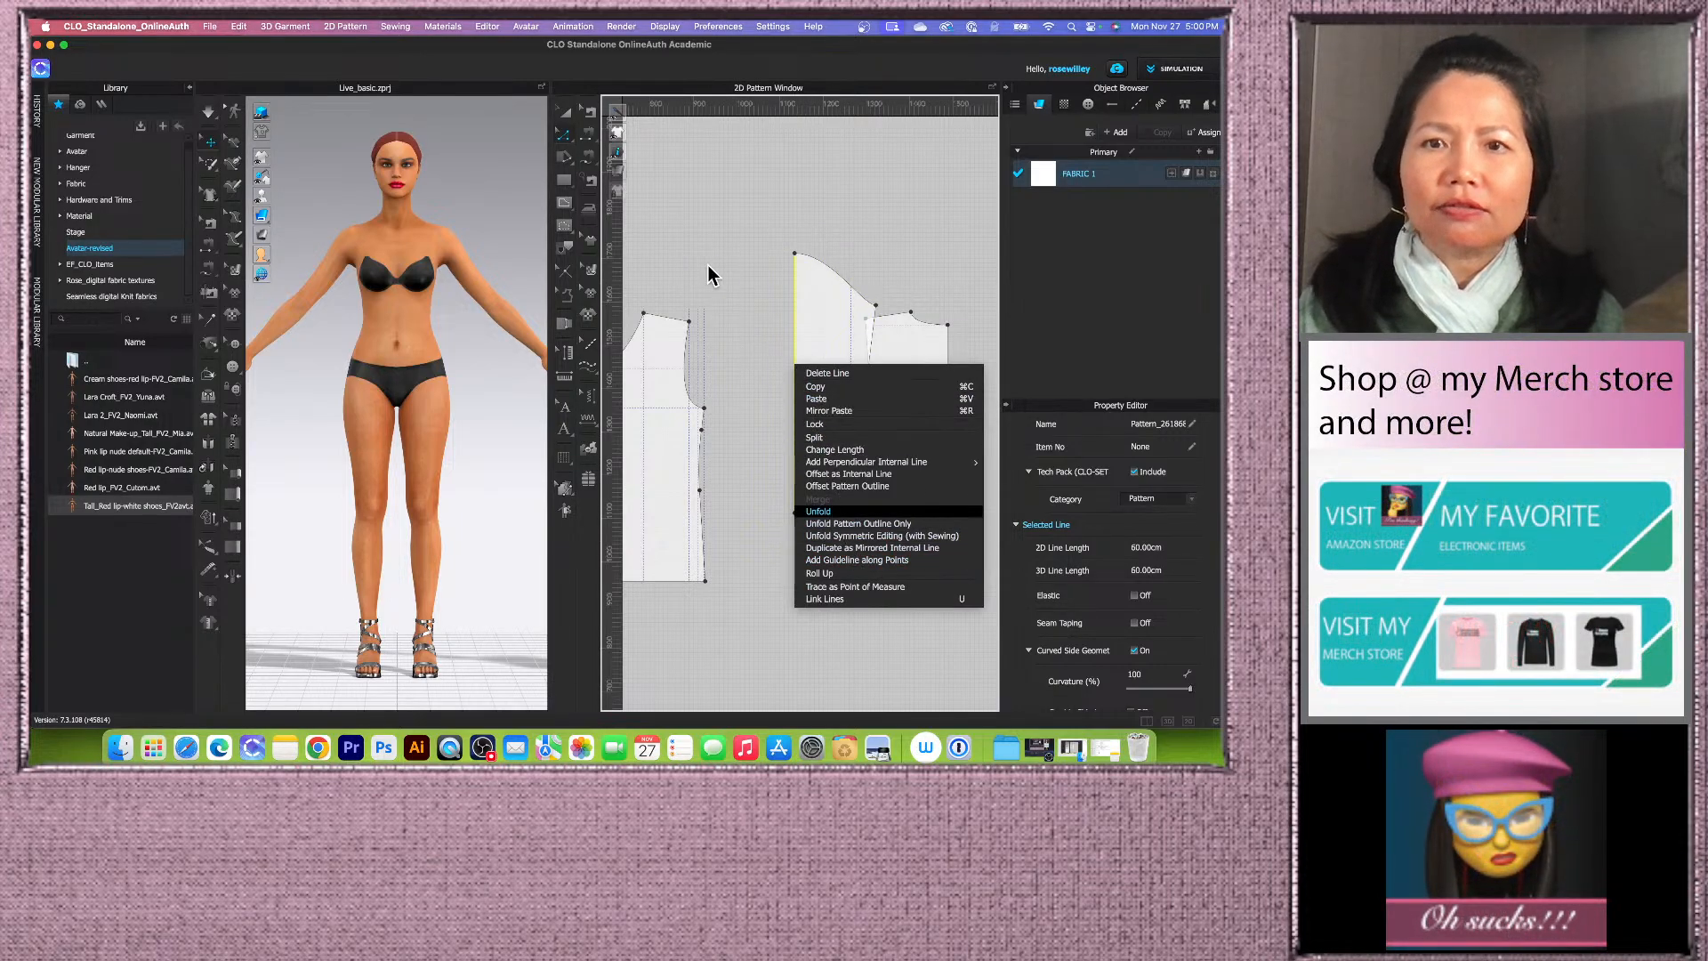
Step: Move the sleeve and the front bodice so the sleeve sits between the back and front bodice pieces
click(707, 203)
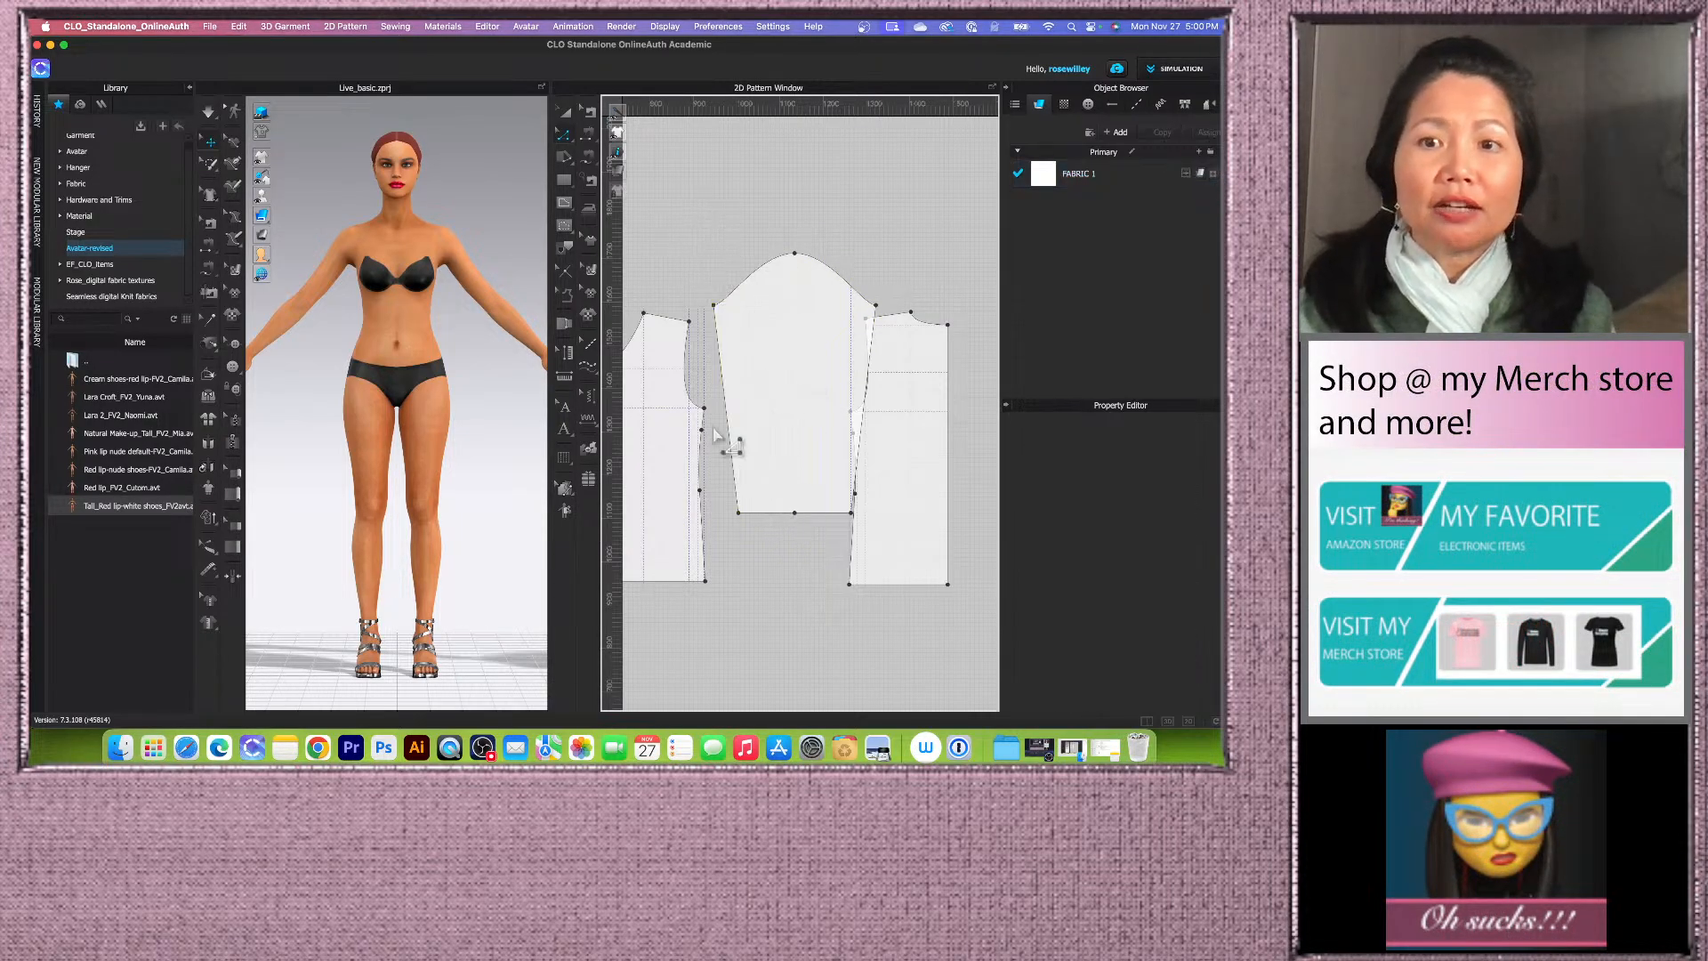
scroll(673, 396, down, 3)
click(564, 108)
scroll(762, 429, up, 3)
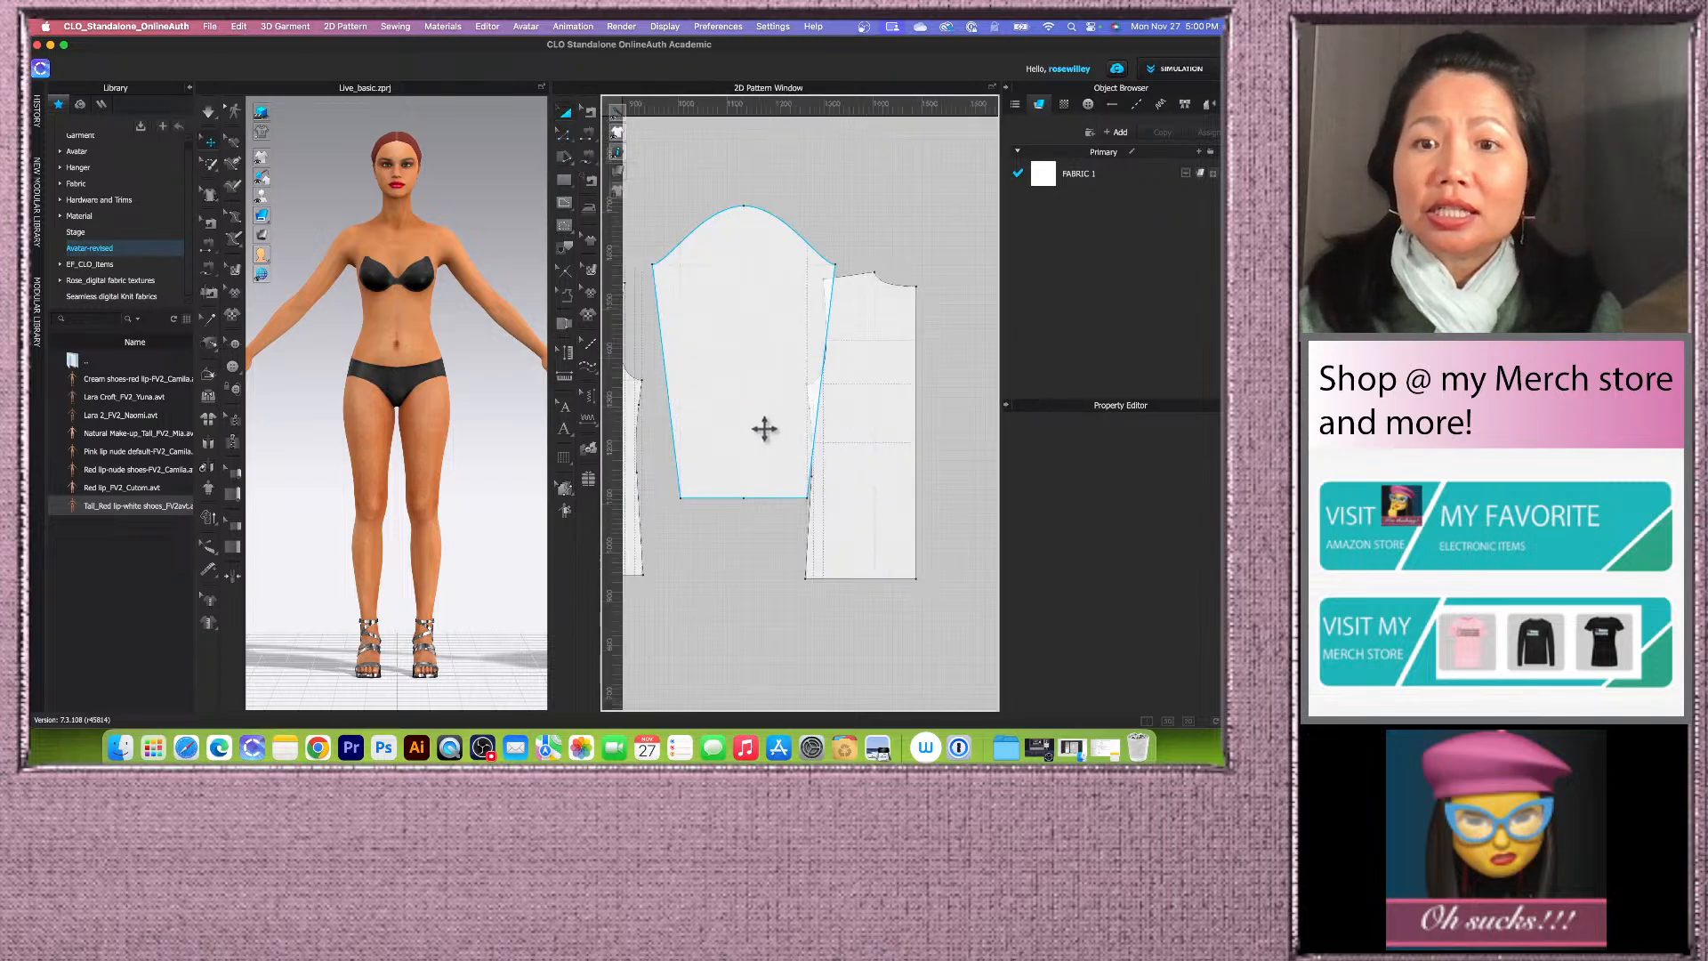
drag(856, 436, 888, 435)
scroll(887, 434, down, 5)
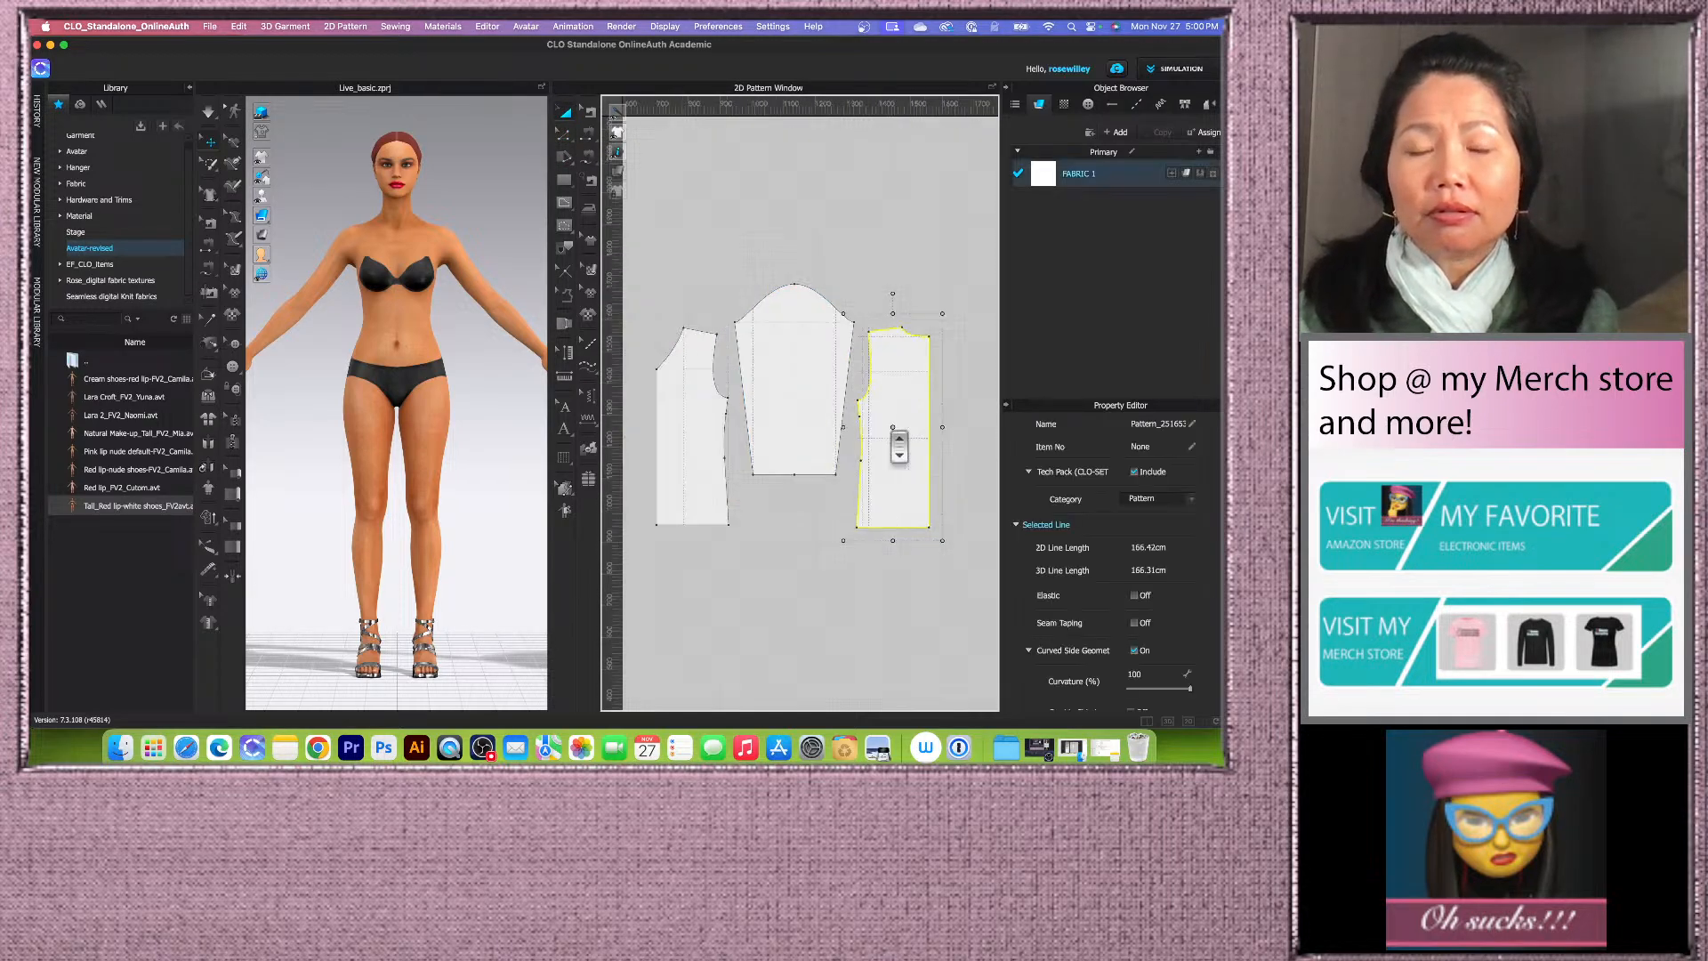
drag(829, 383, 788, 405)
Step: Nudge the sleeve slightly upward so its cap line aligns with the bodice armhole level
scroll(849, 432, up, 4)
scroll(771, 379, up, 2)
scroll(778, 382, down, 3)
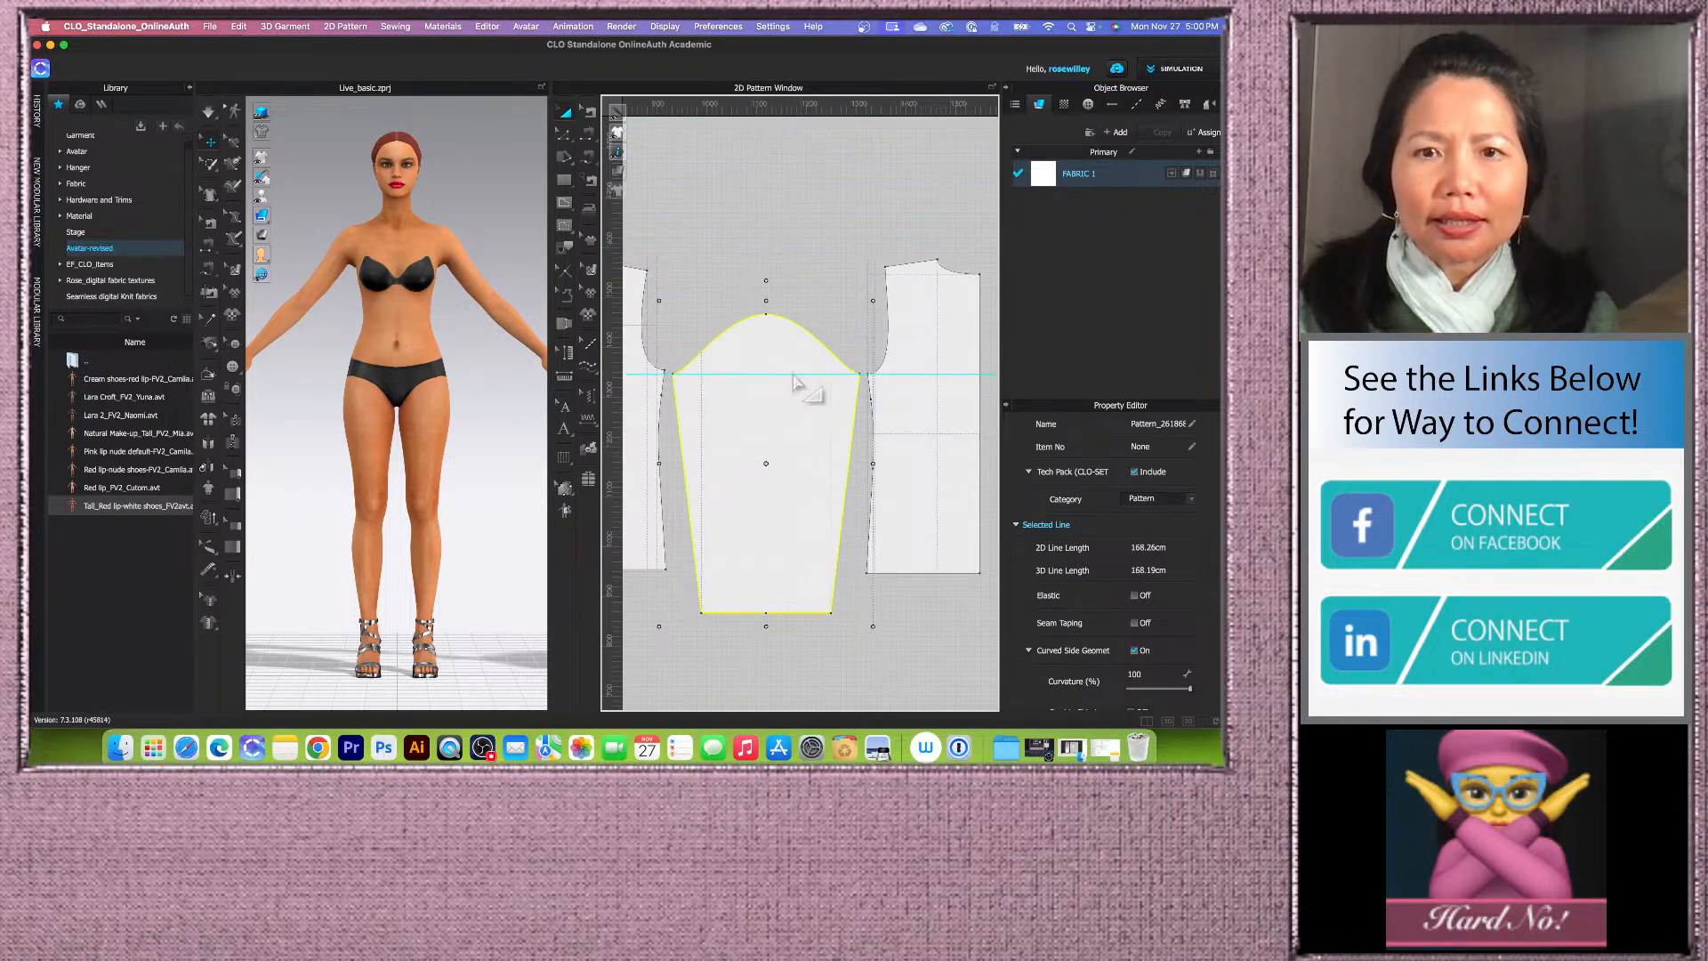
drag(794, 375, 793, 370)
scroll(758, 437, up, 5)
scroll(792, 430, down, 3)
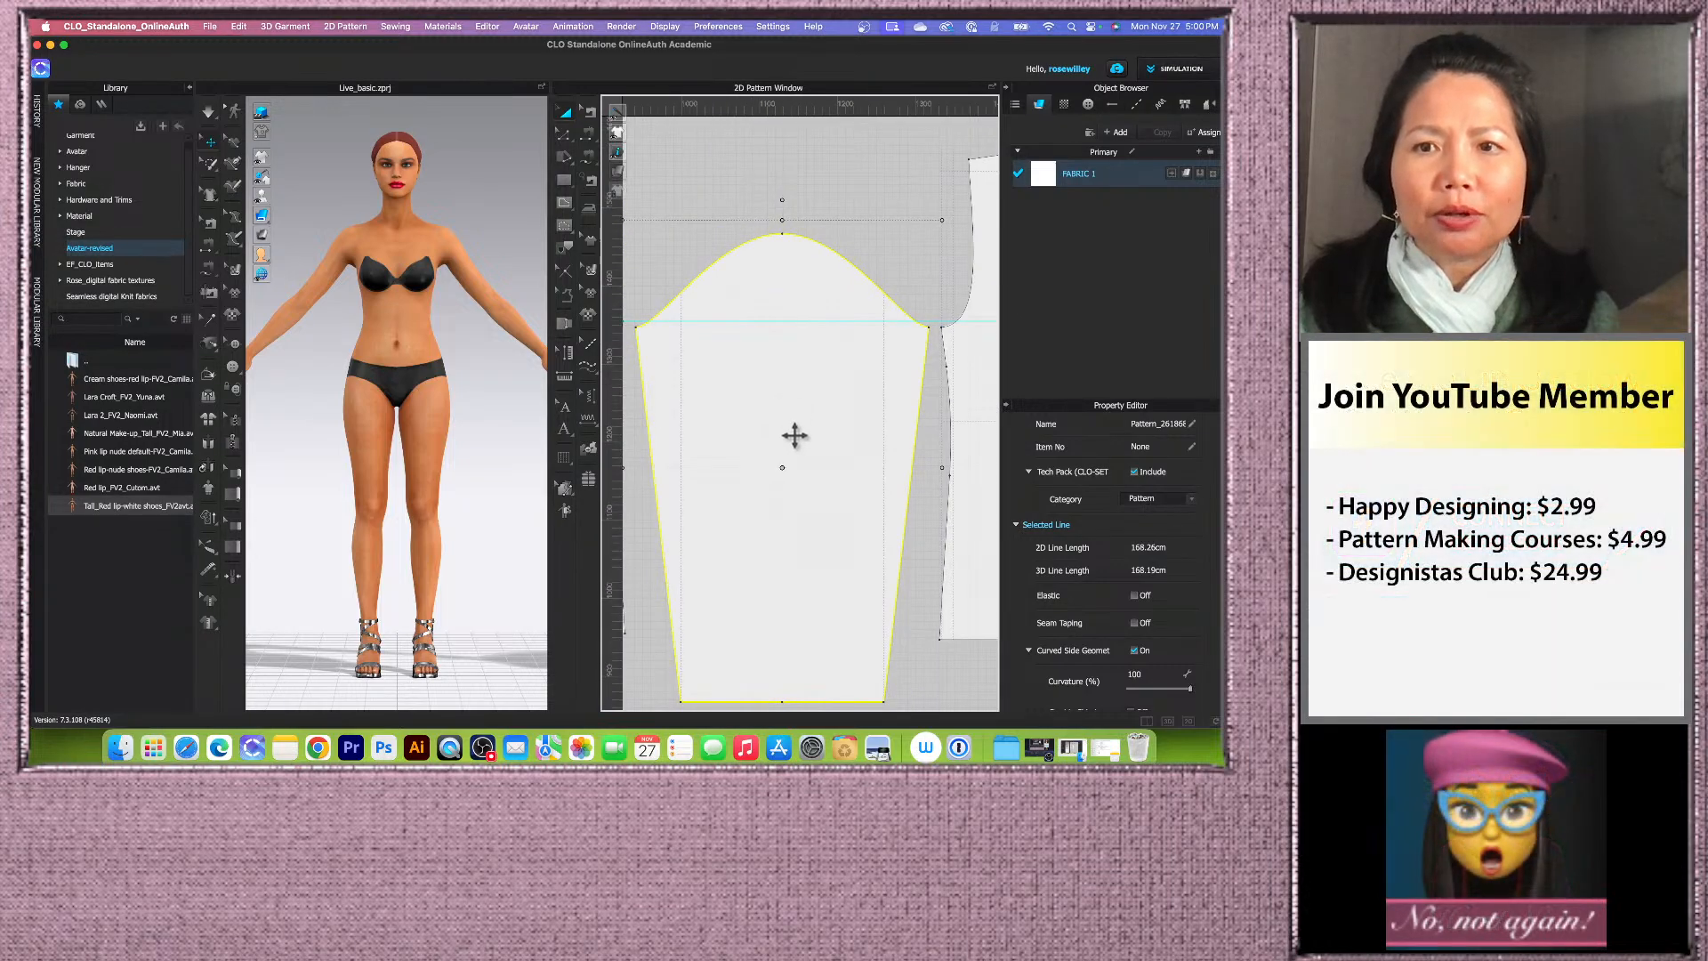
scroll(794, 431, down, 3)
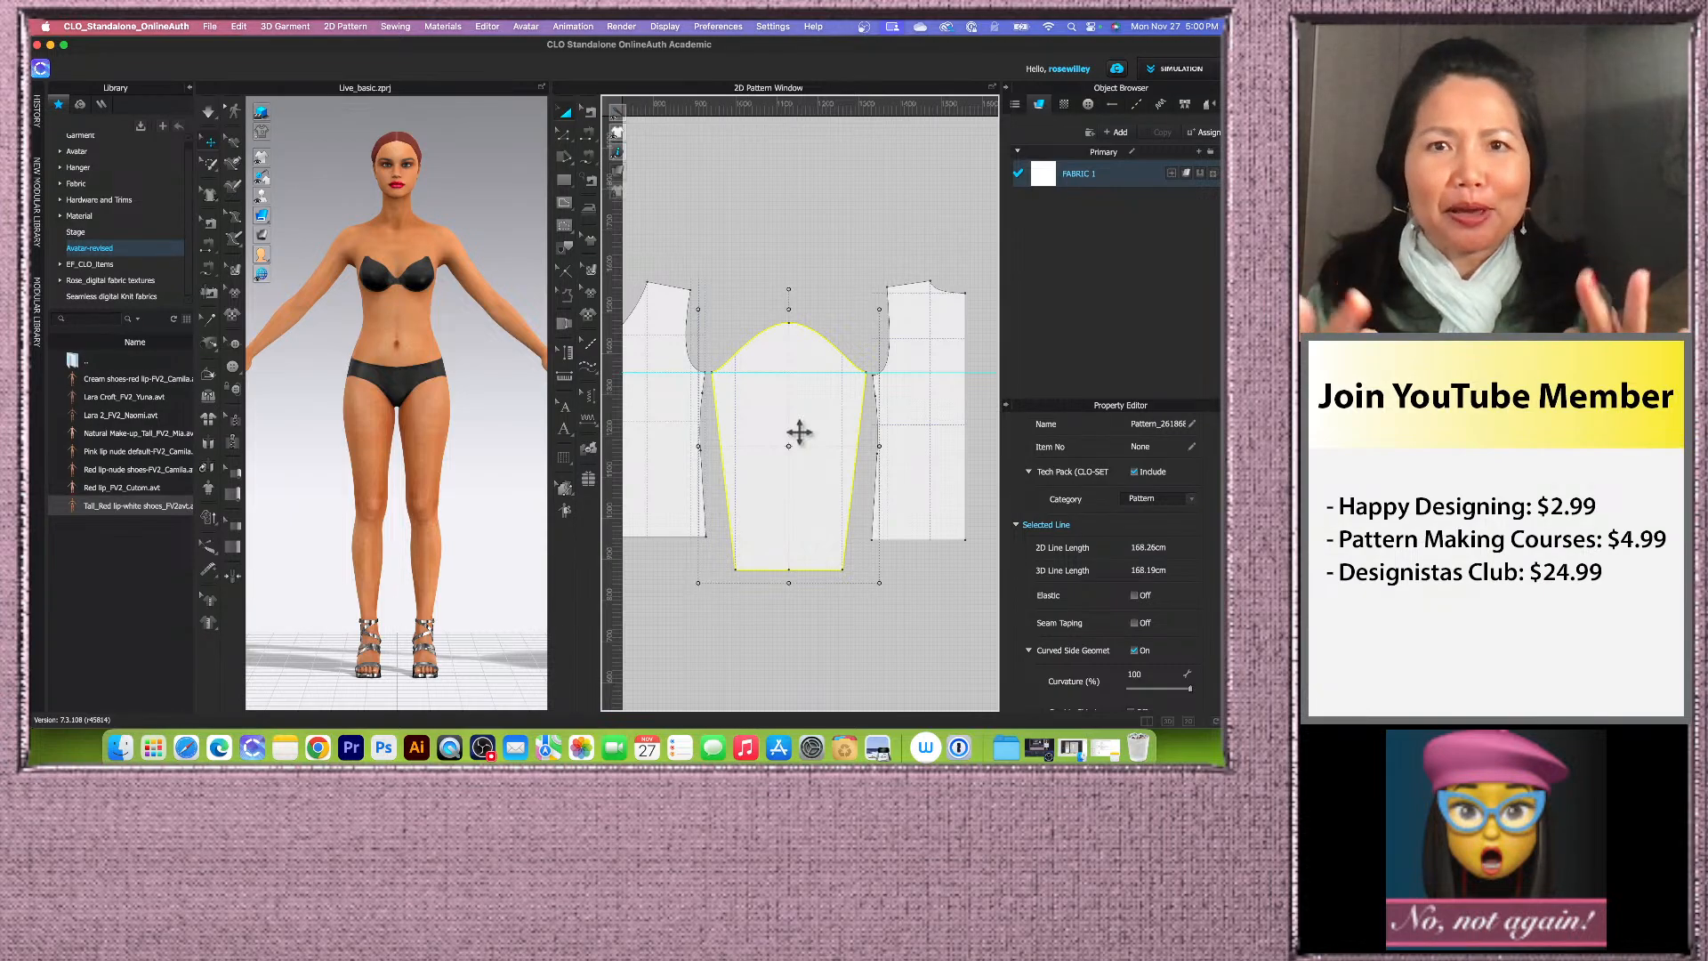
scroll(800, 445, up, 5)
scroll(822, 416, down, 5)
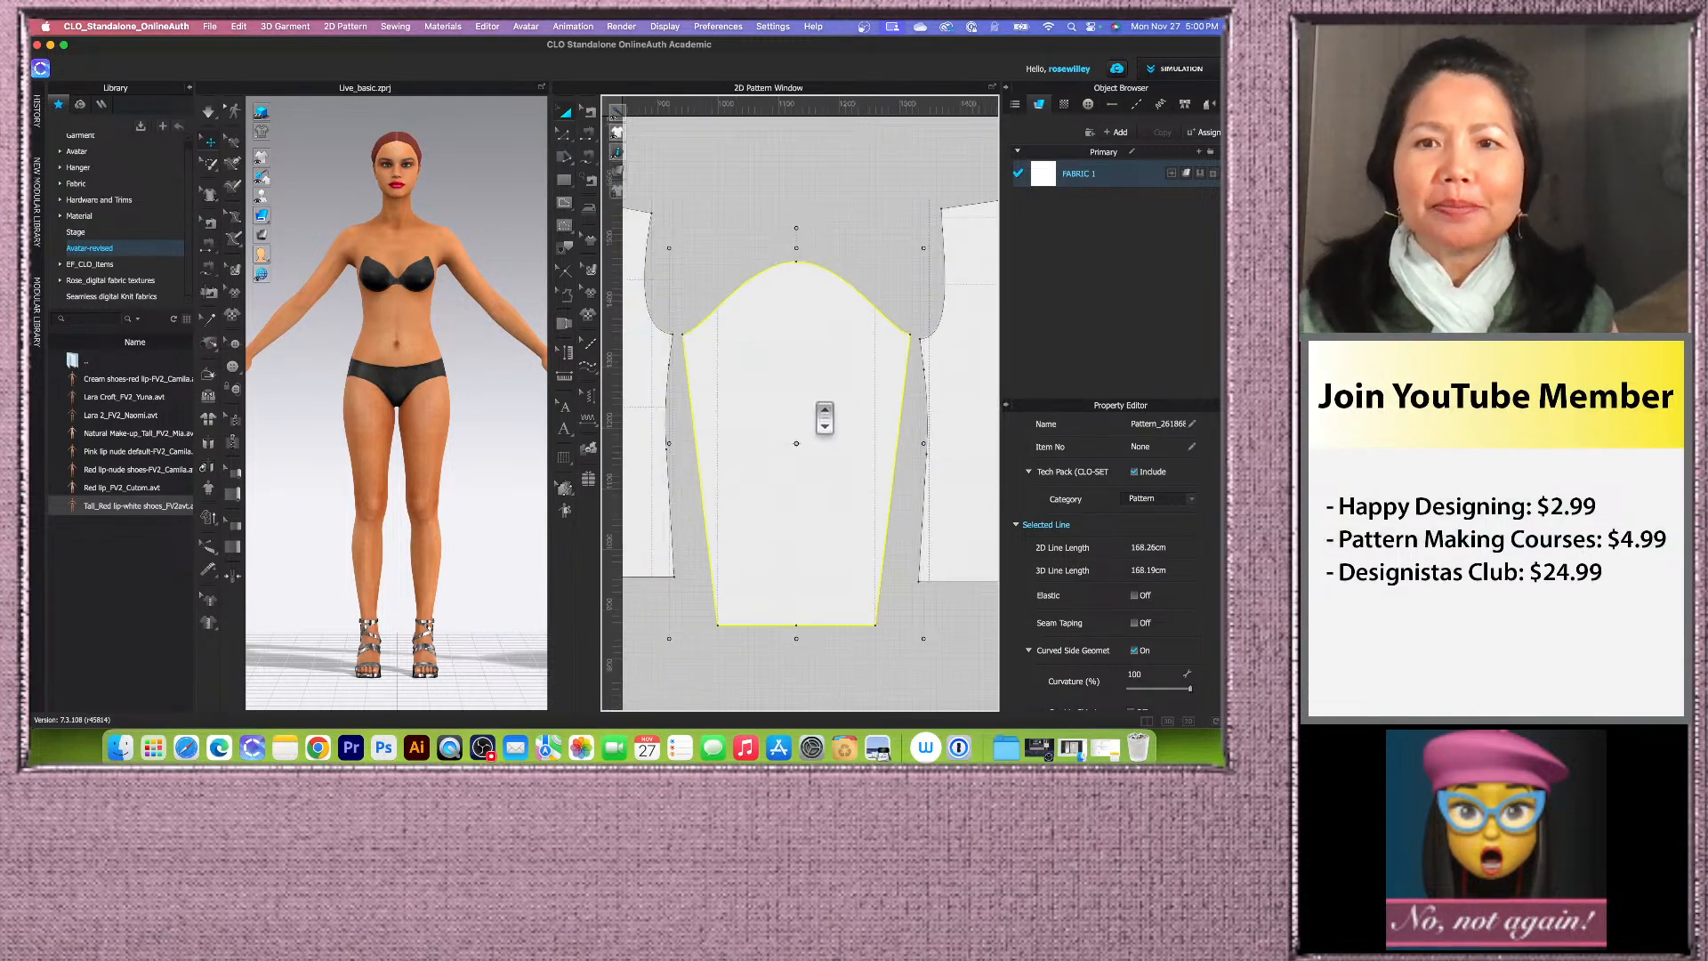
scroll(923, 443, up, 8)
scroll(898, 275, down, 6)
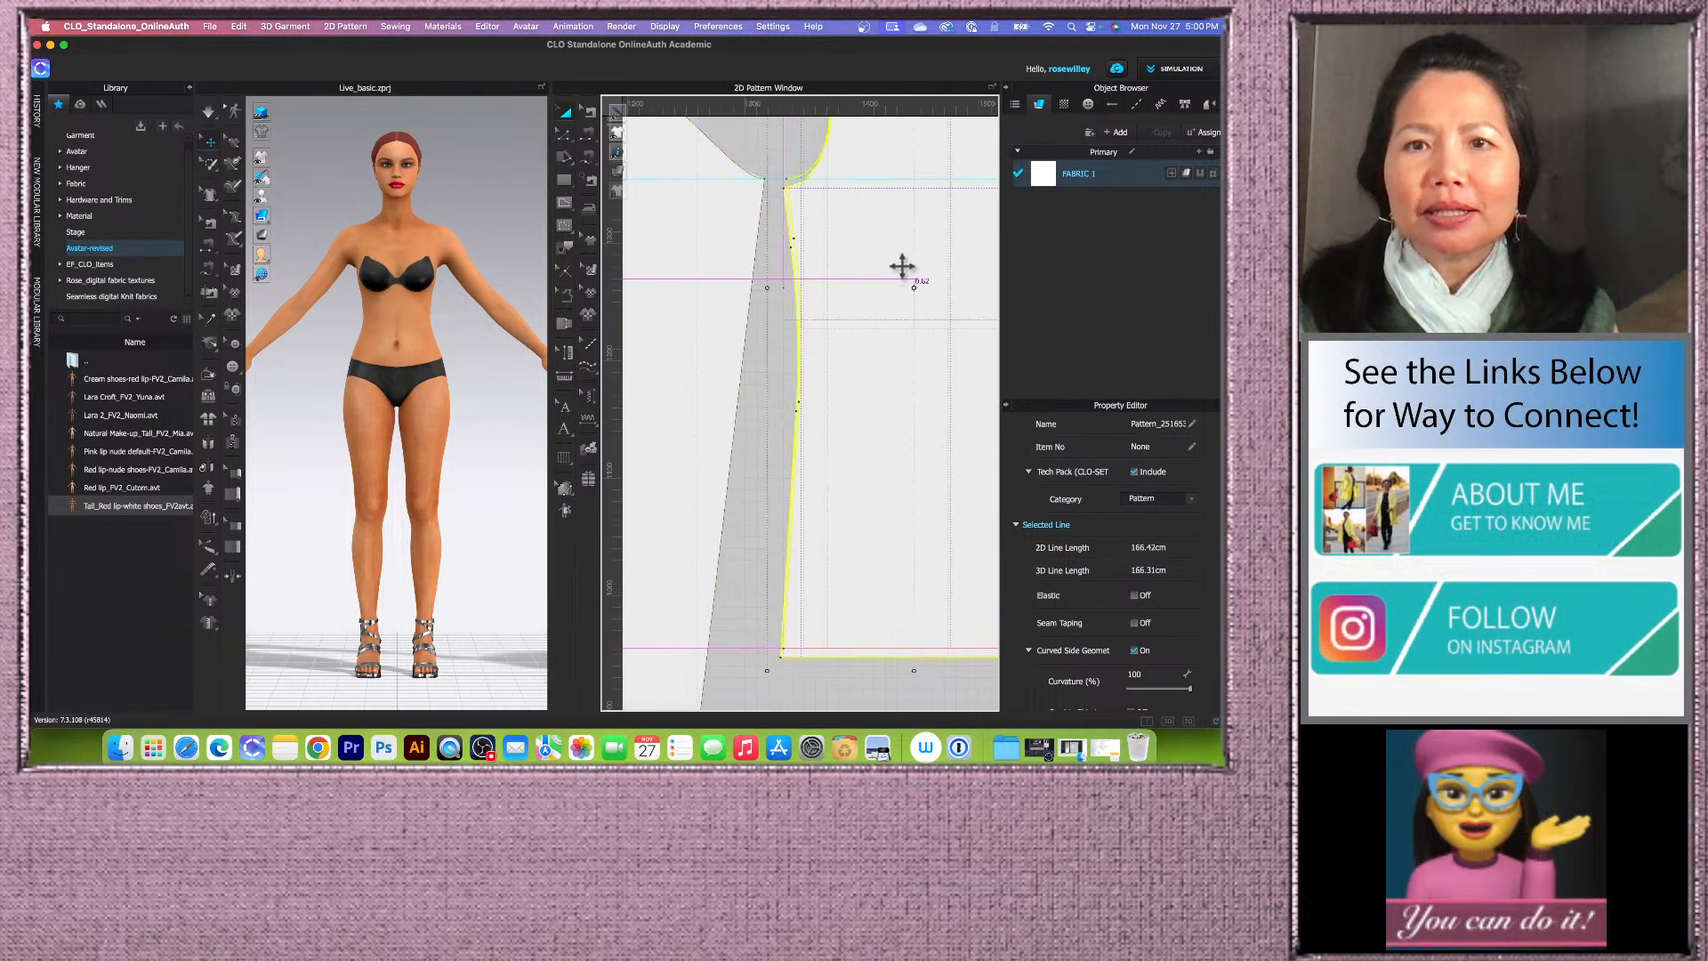
Step: Inspect how the sleeve lines up between the front and back bodice pieces
click(910, 287)
scroll(679, 282, up, 5)
scroll(676, 294, down, 6)
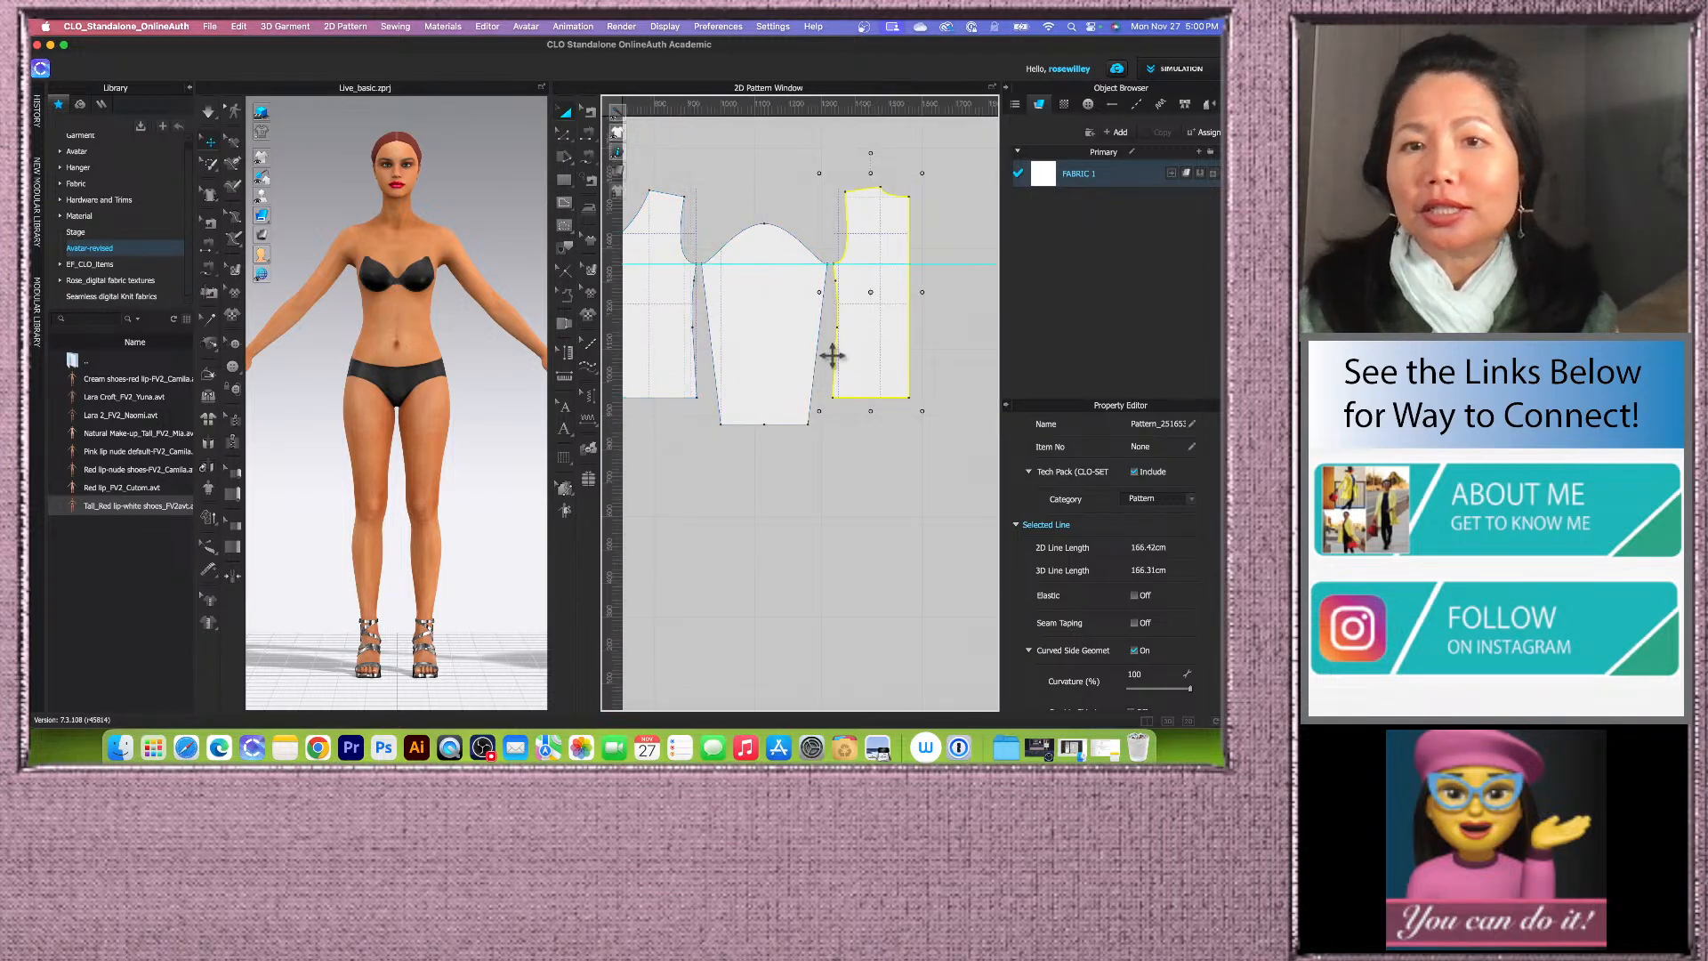
scroll(786, 370, down, 2)
scroll(777, 290, up, 3)
scroll(814, 389, down, 2)
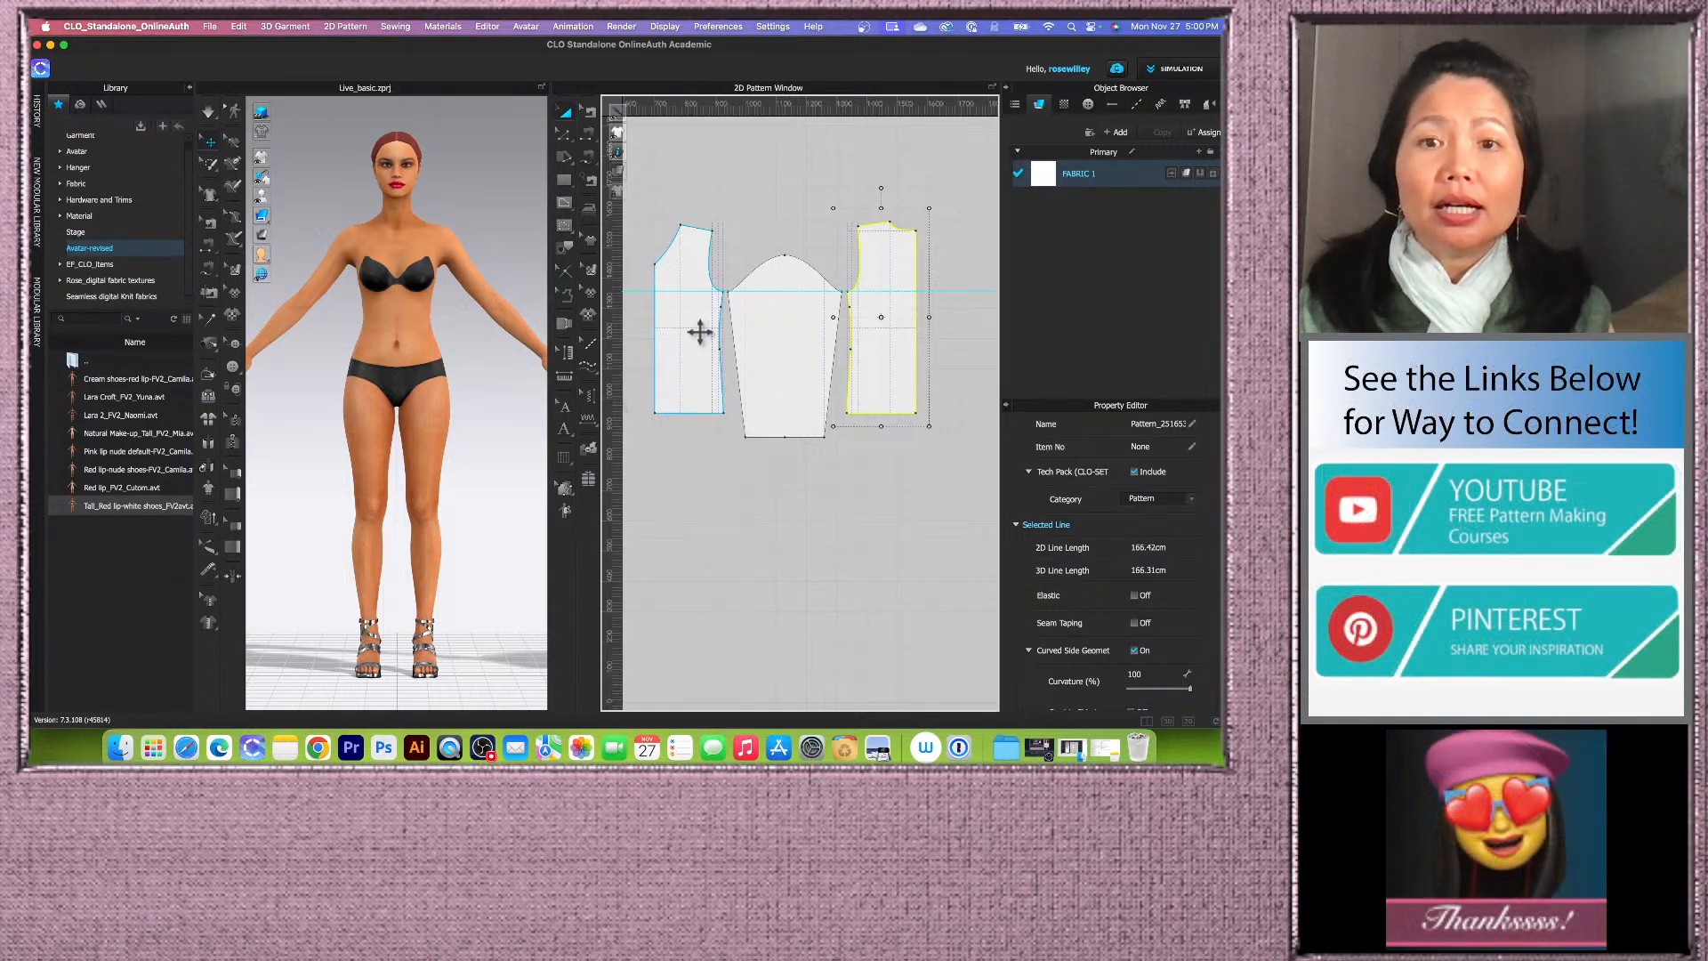
scroll(738, 325, up, 1)
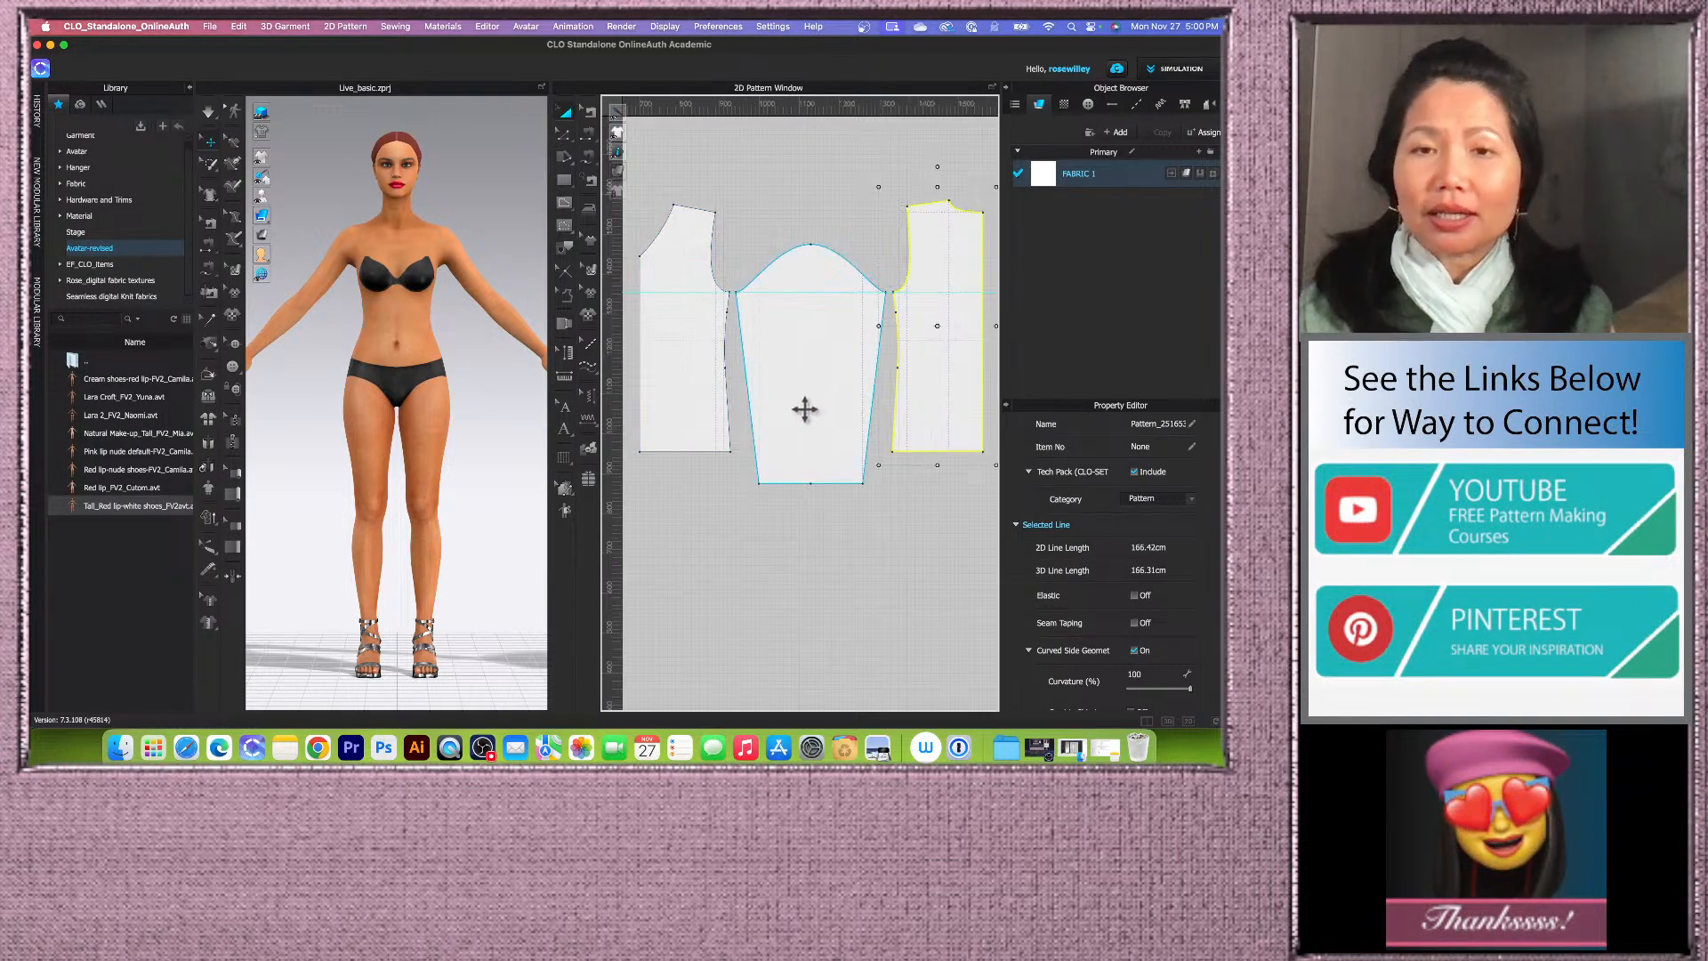
scroll(805, 410, down, 1)
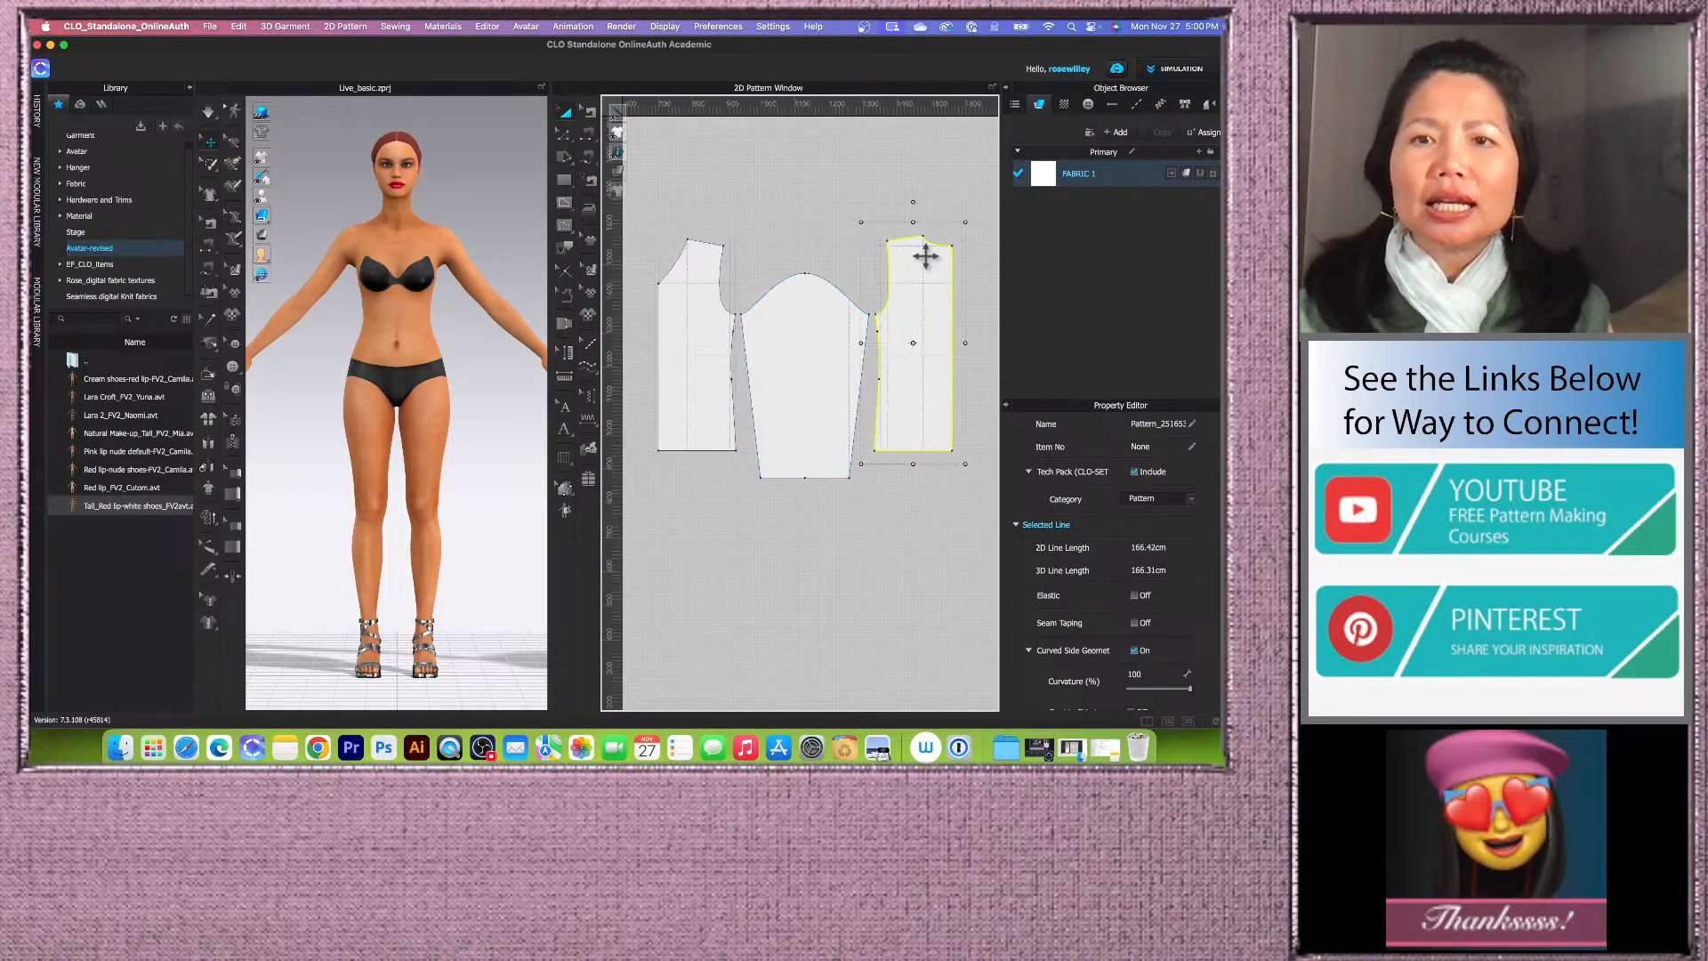
click(804, 237)
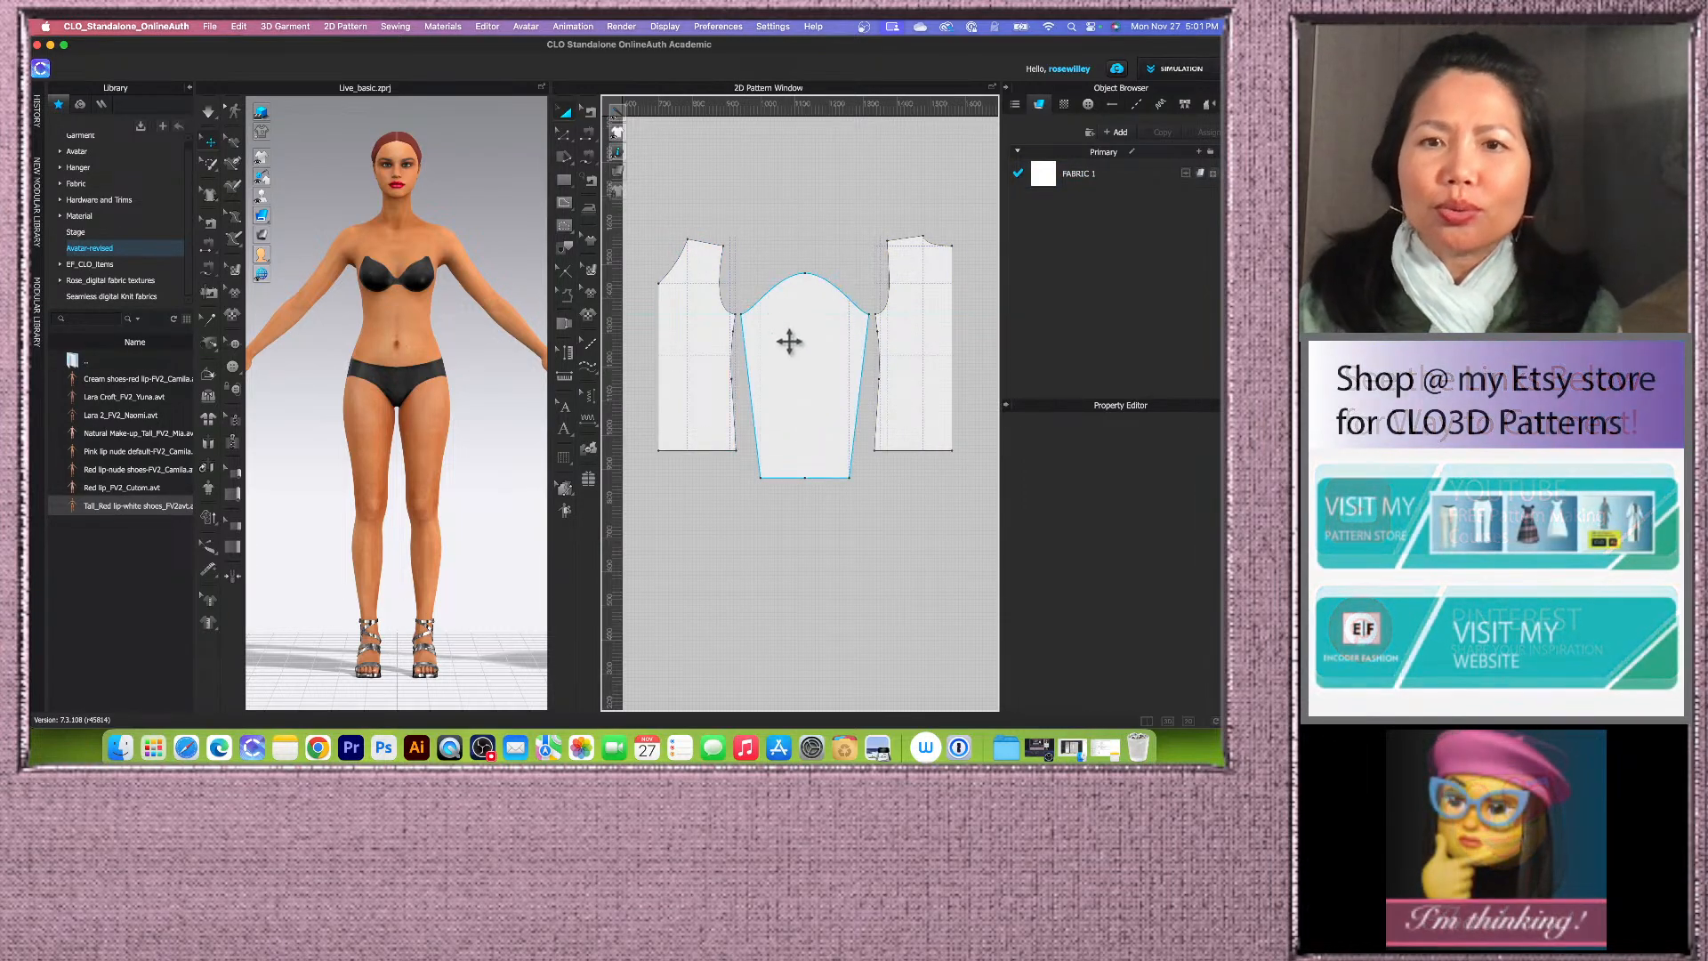
Step: Lock the horizontal guideline running across the sleeve and bodice pieces
right_click(834, 314)
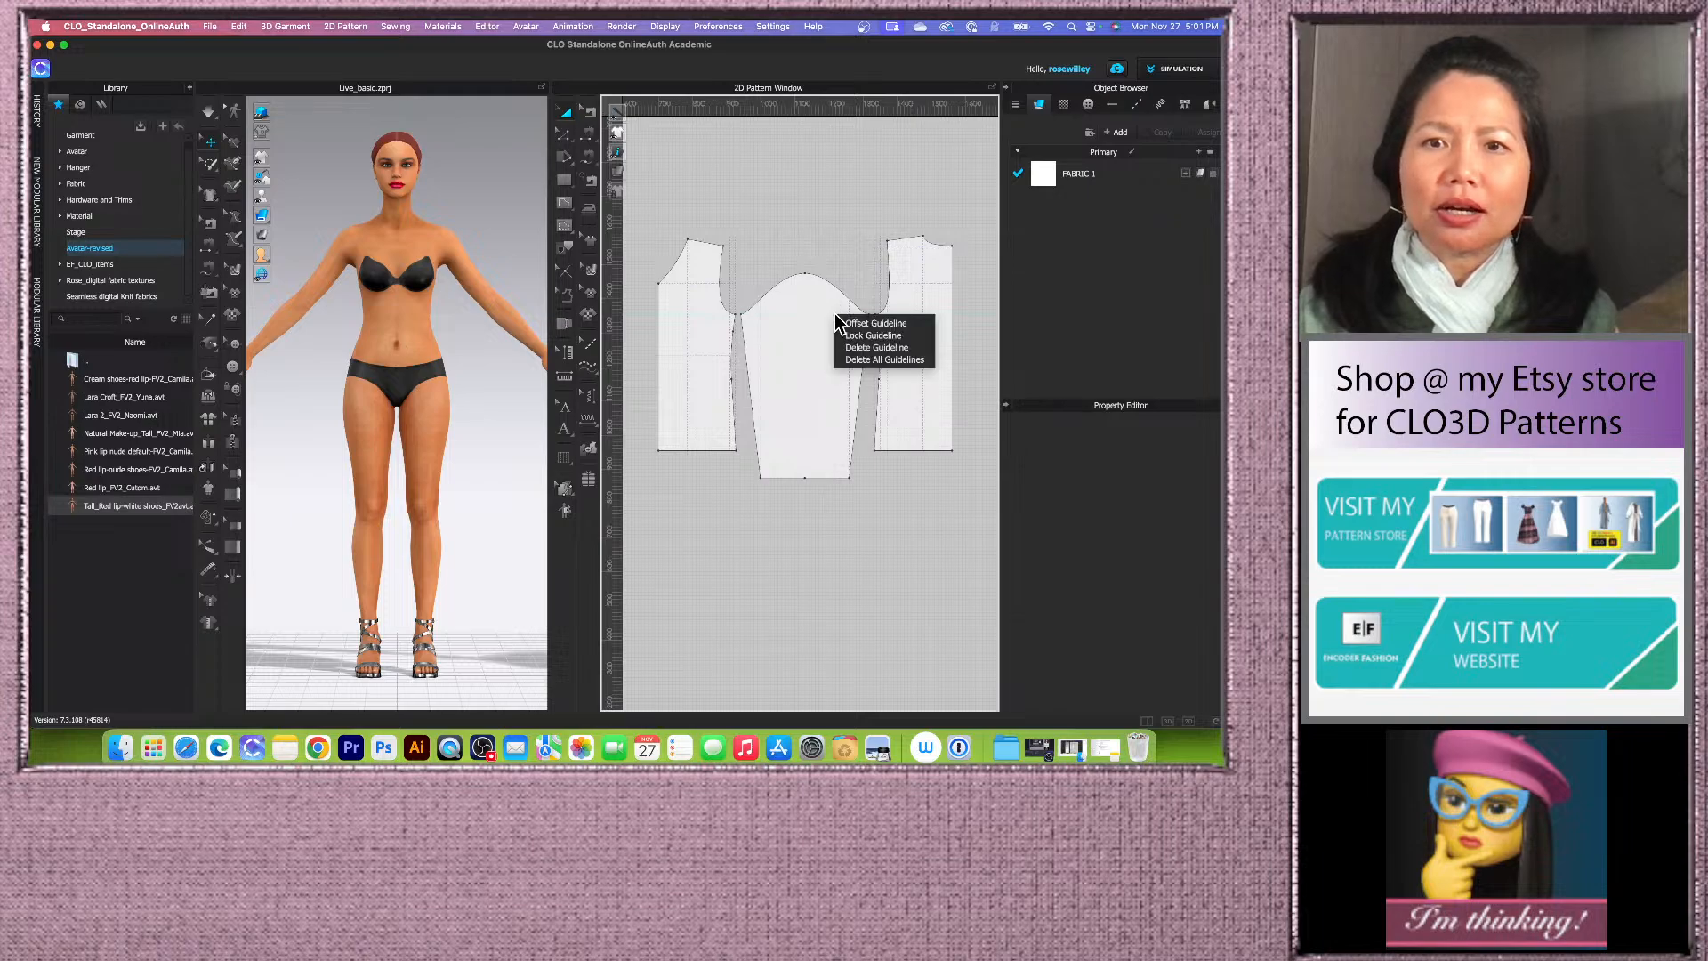
click(884, 337)
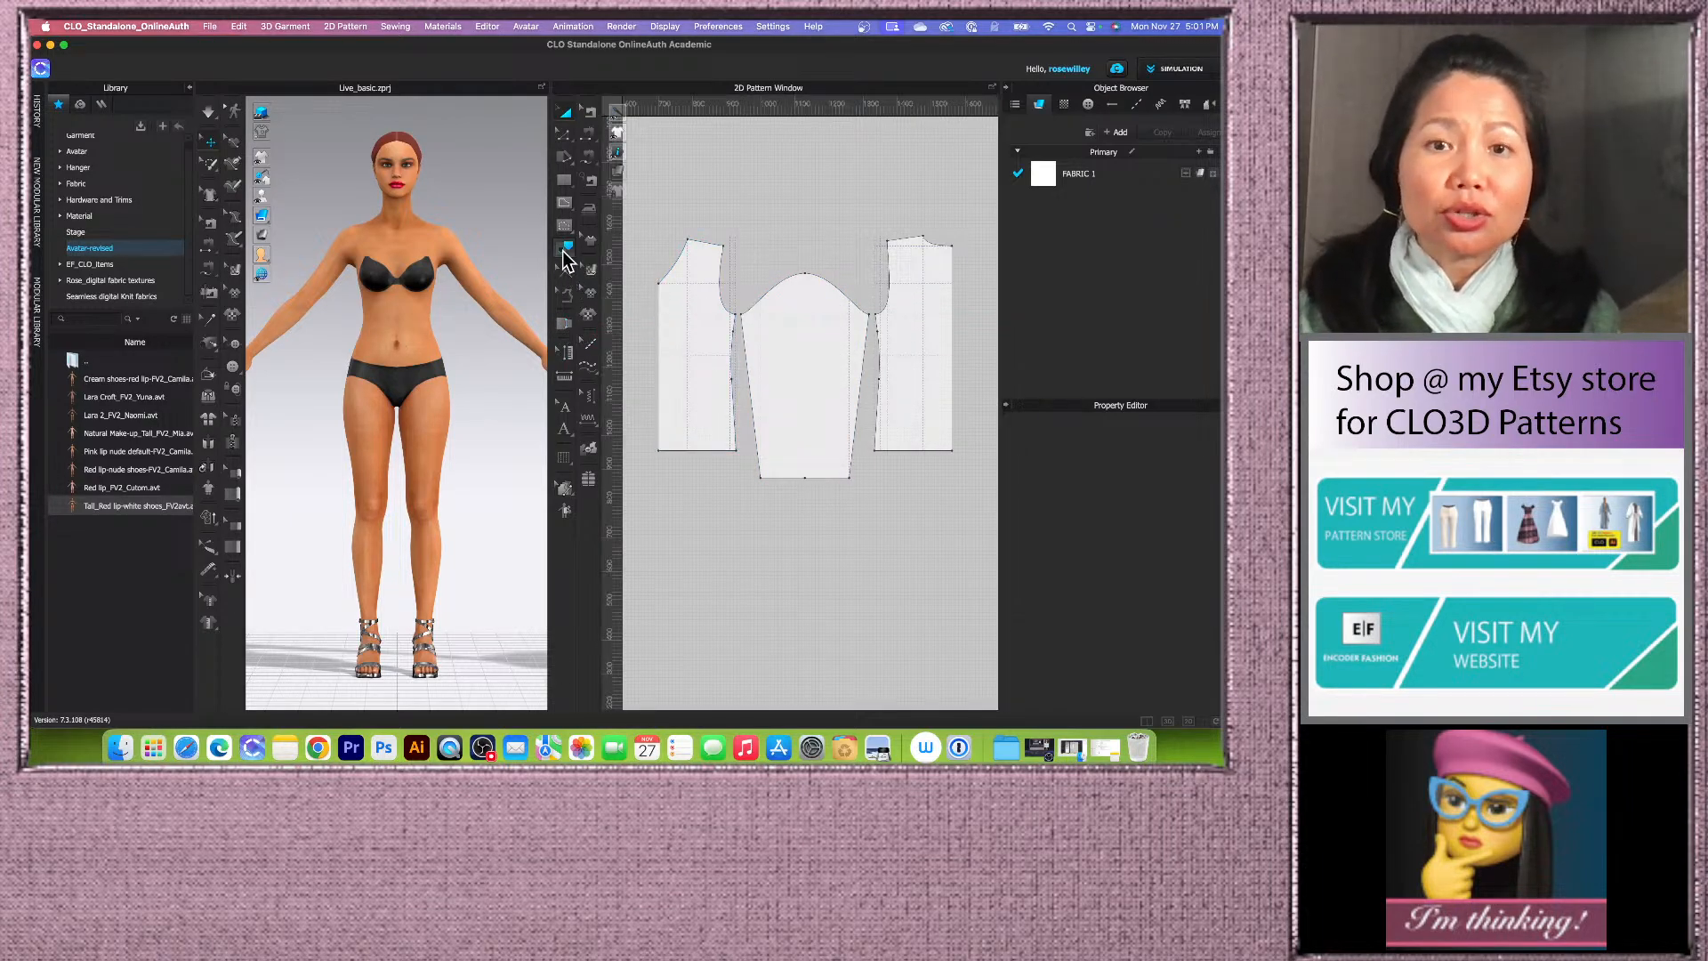
scroll(767, 236, up, 5)
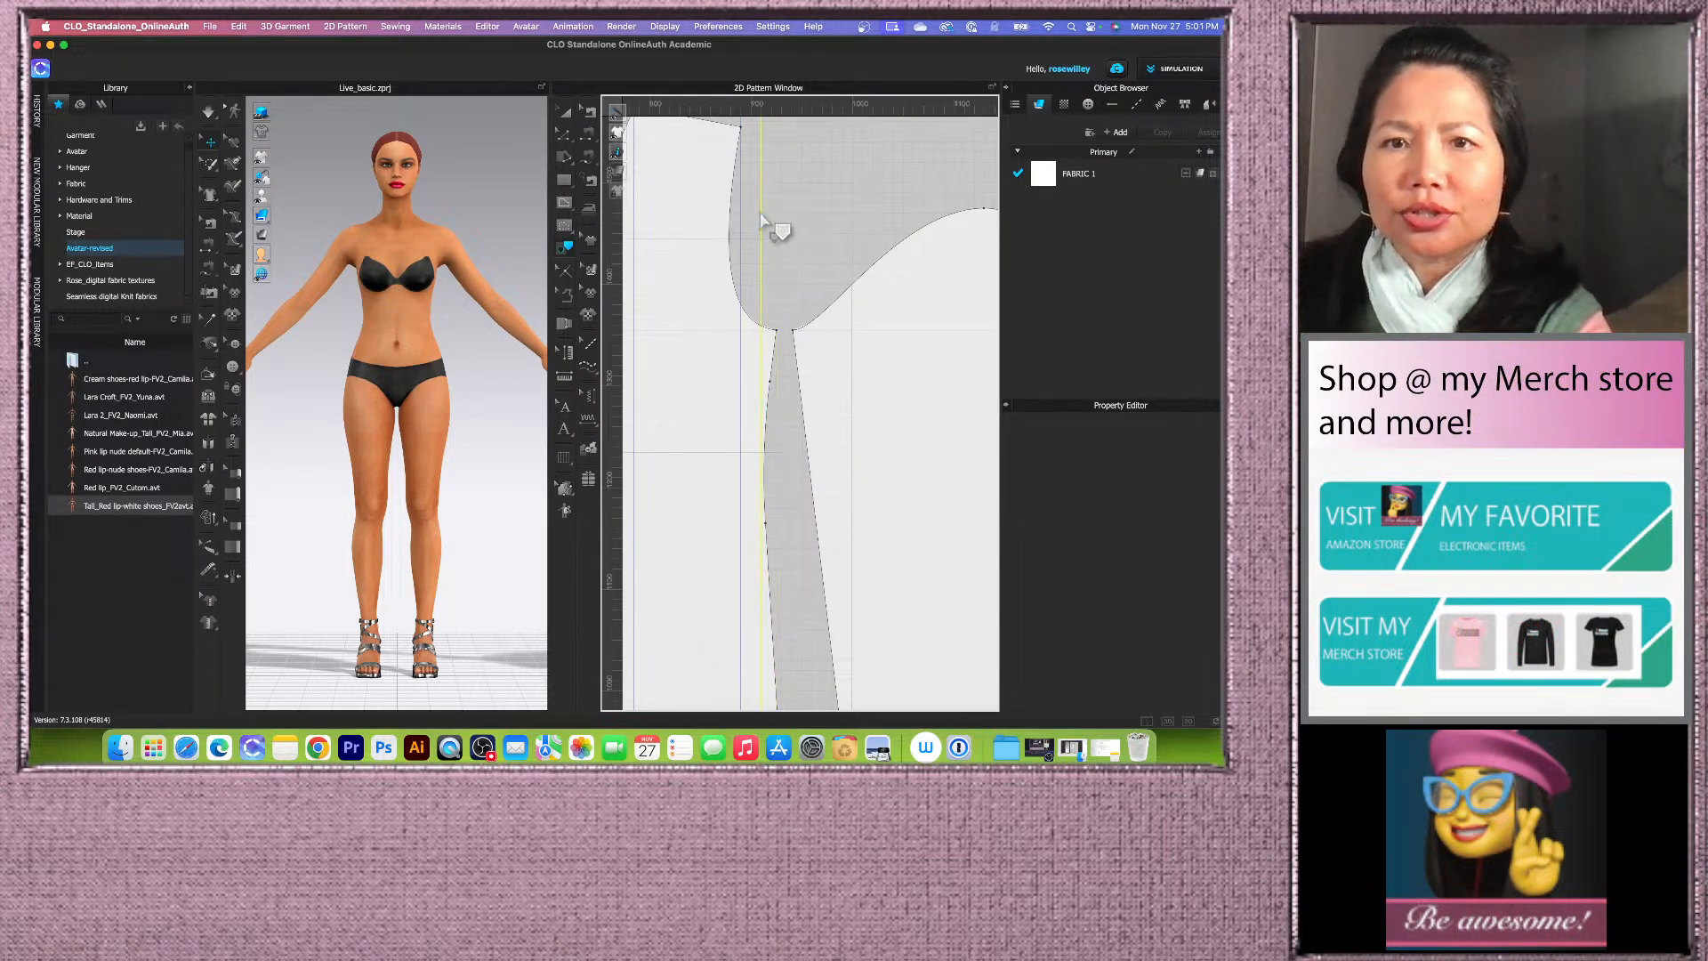
scroll(716, 296, down, 4)
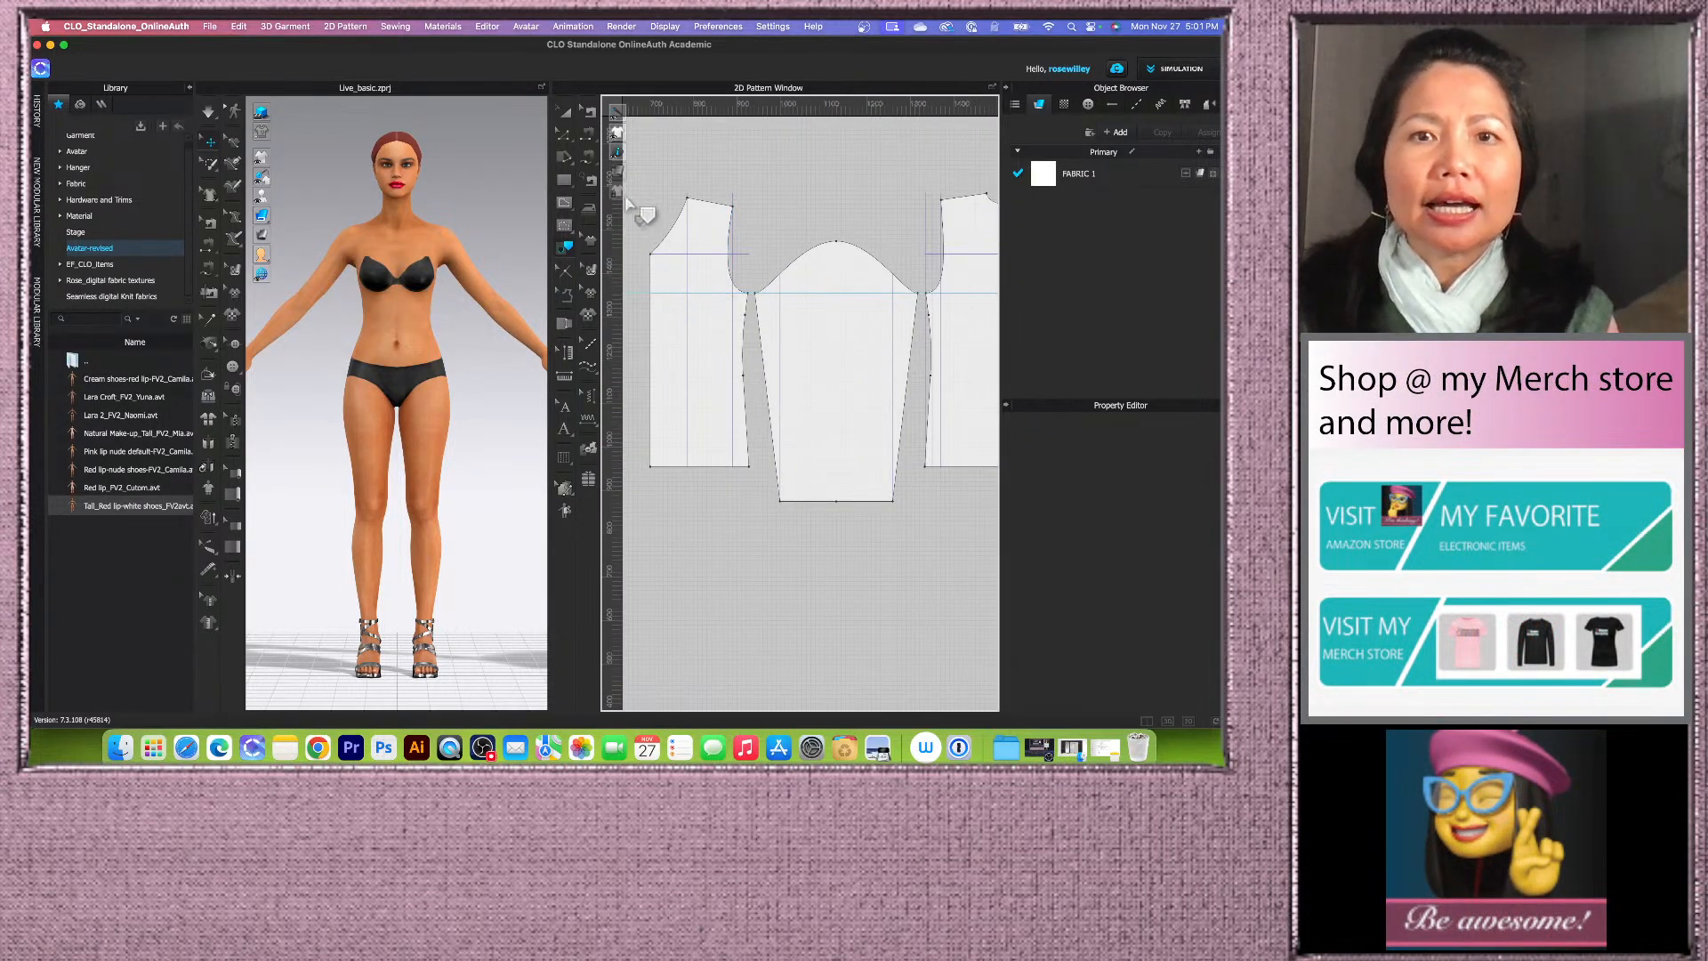
Step: Extend the sleeve's horizontal cap-line baseline to the pattern outline using Extend/Trim
mouse_move(621, 192)
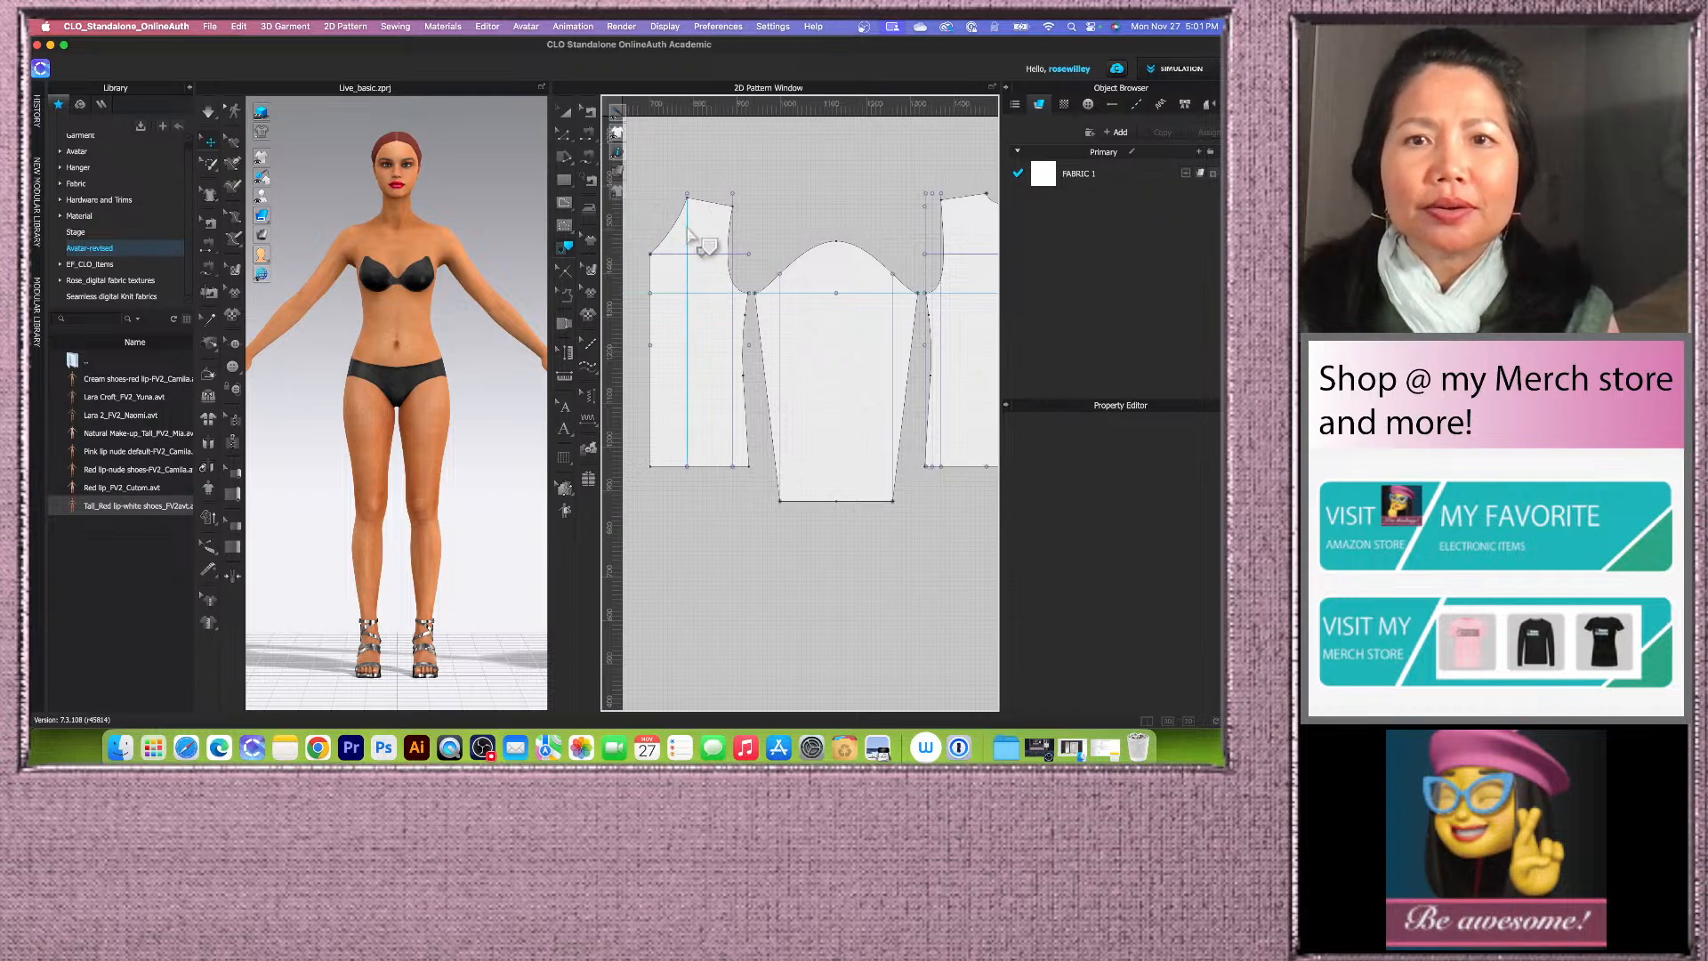
click(566, 140)
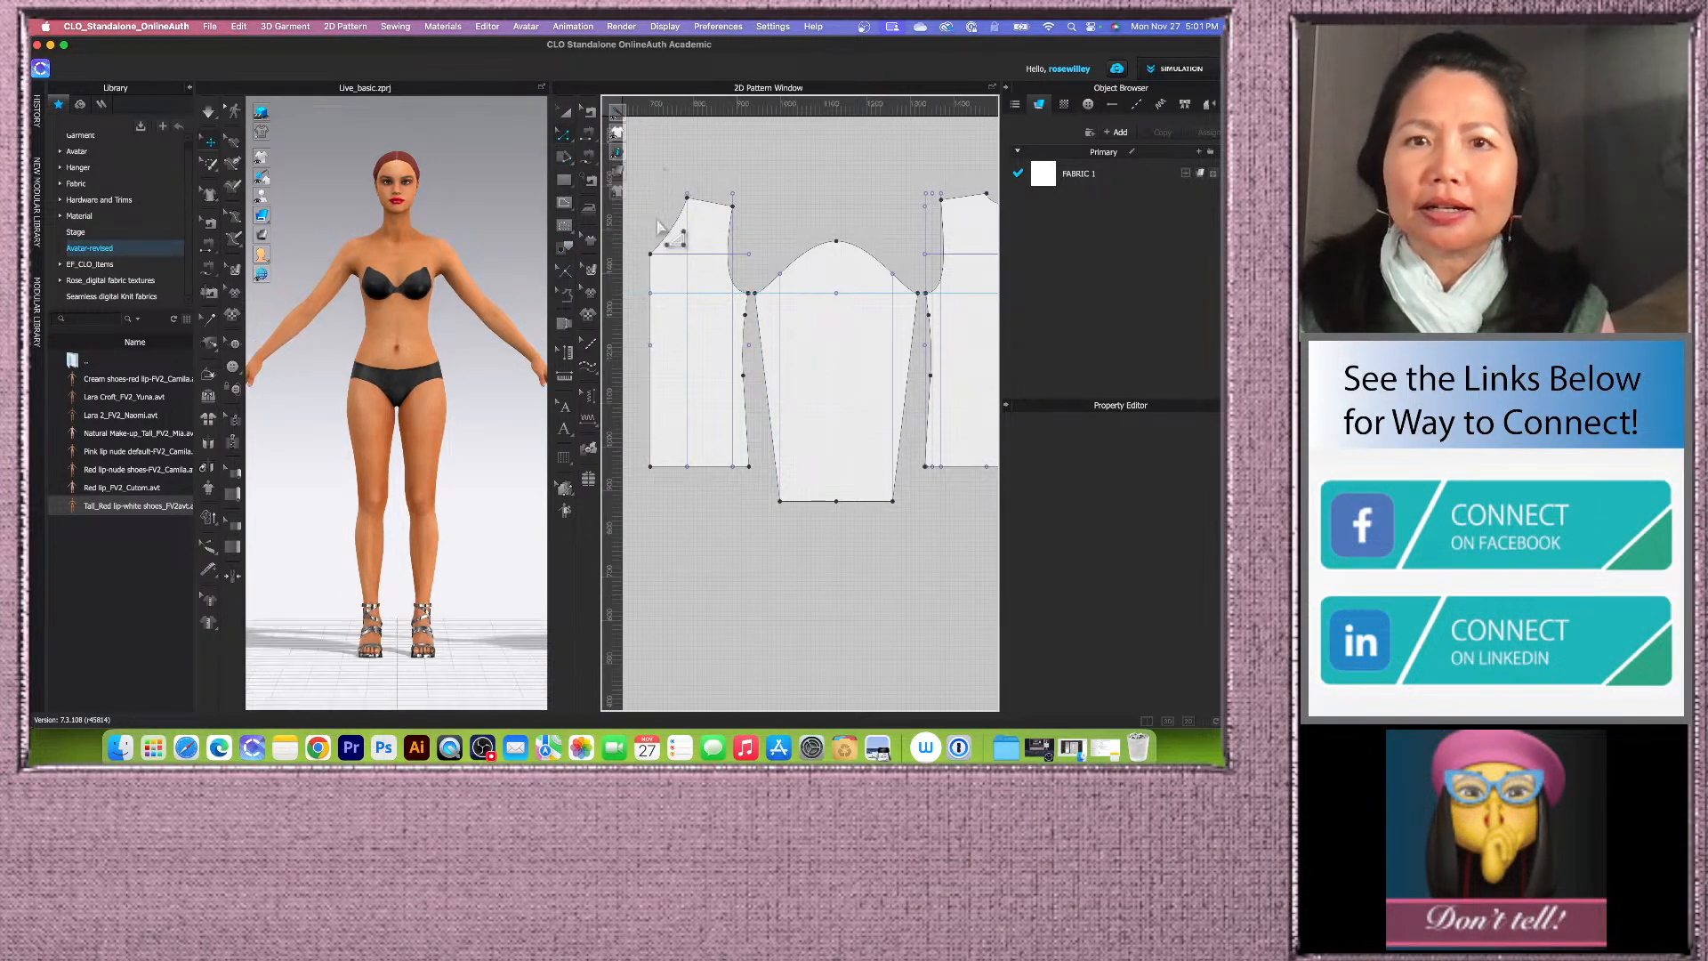
mouse_move(624, 198)
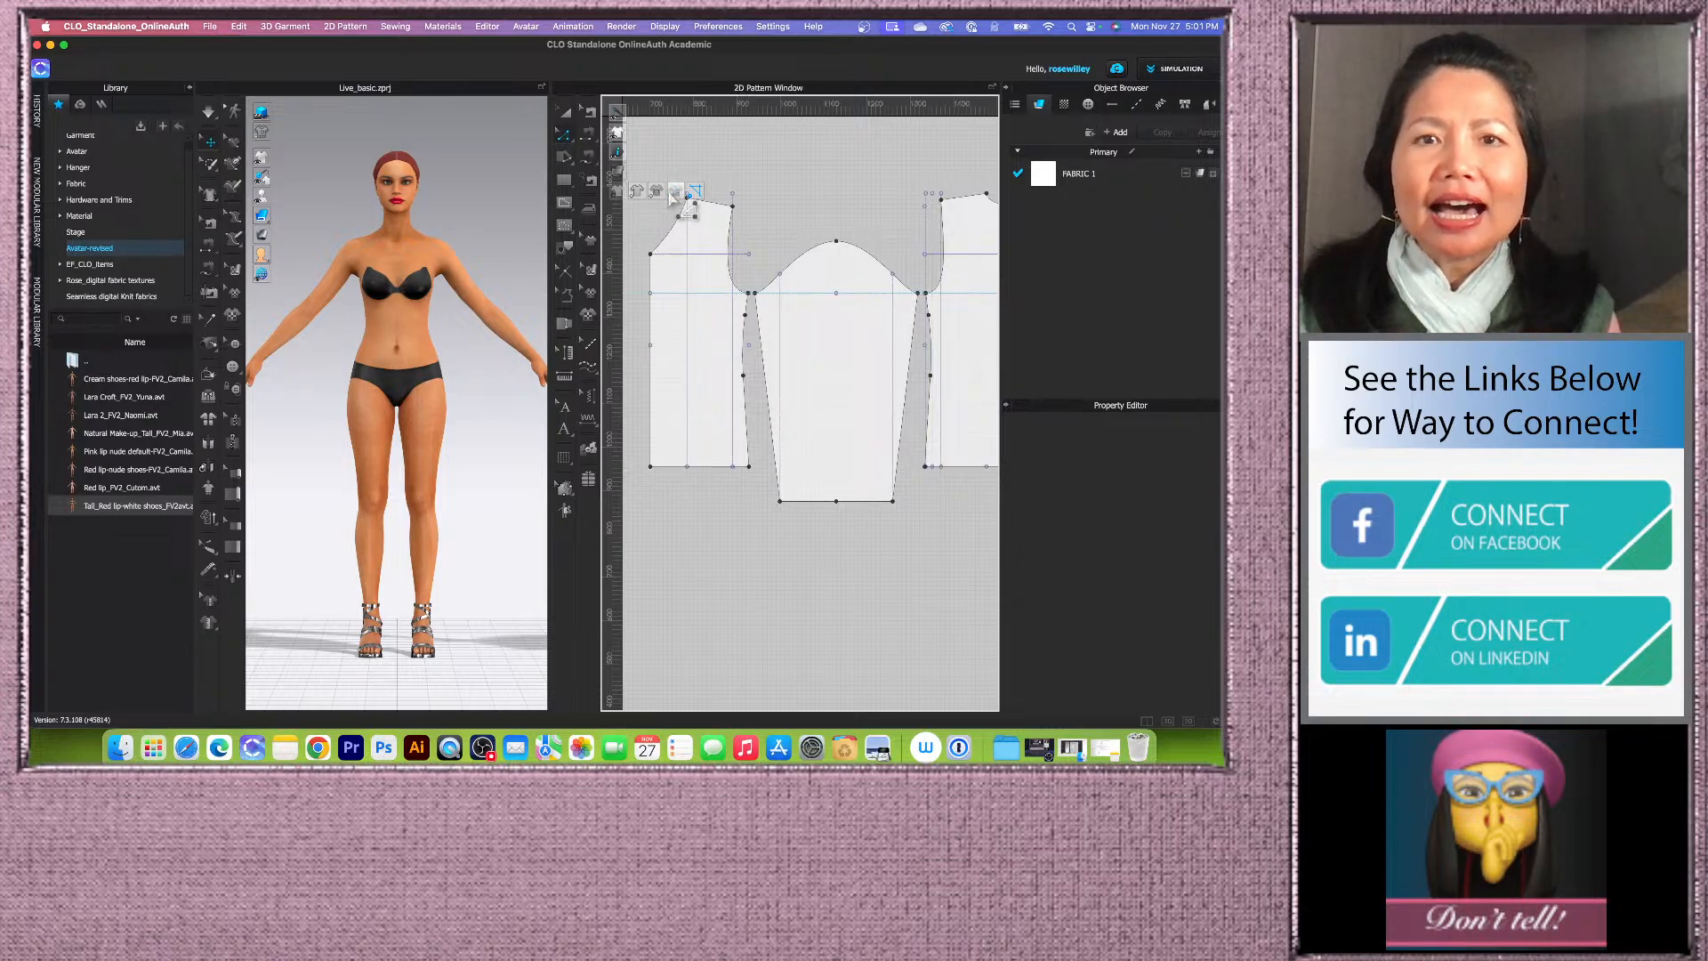
click(566, 139)
scroll(692, 352, down, 5)
scroll(737, 387, up, 5)
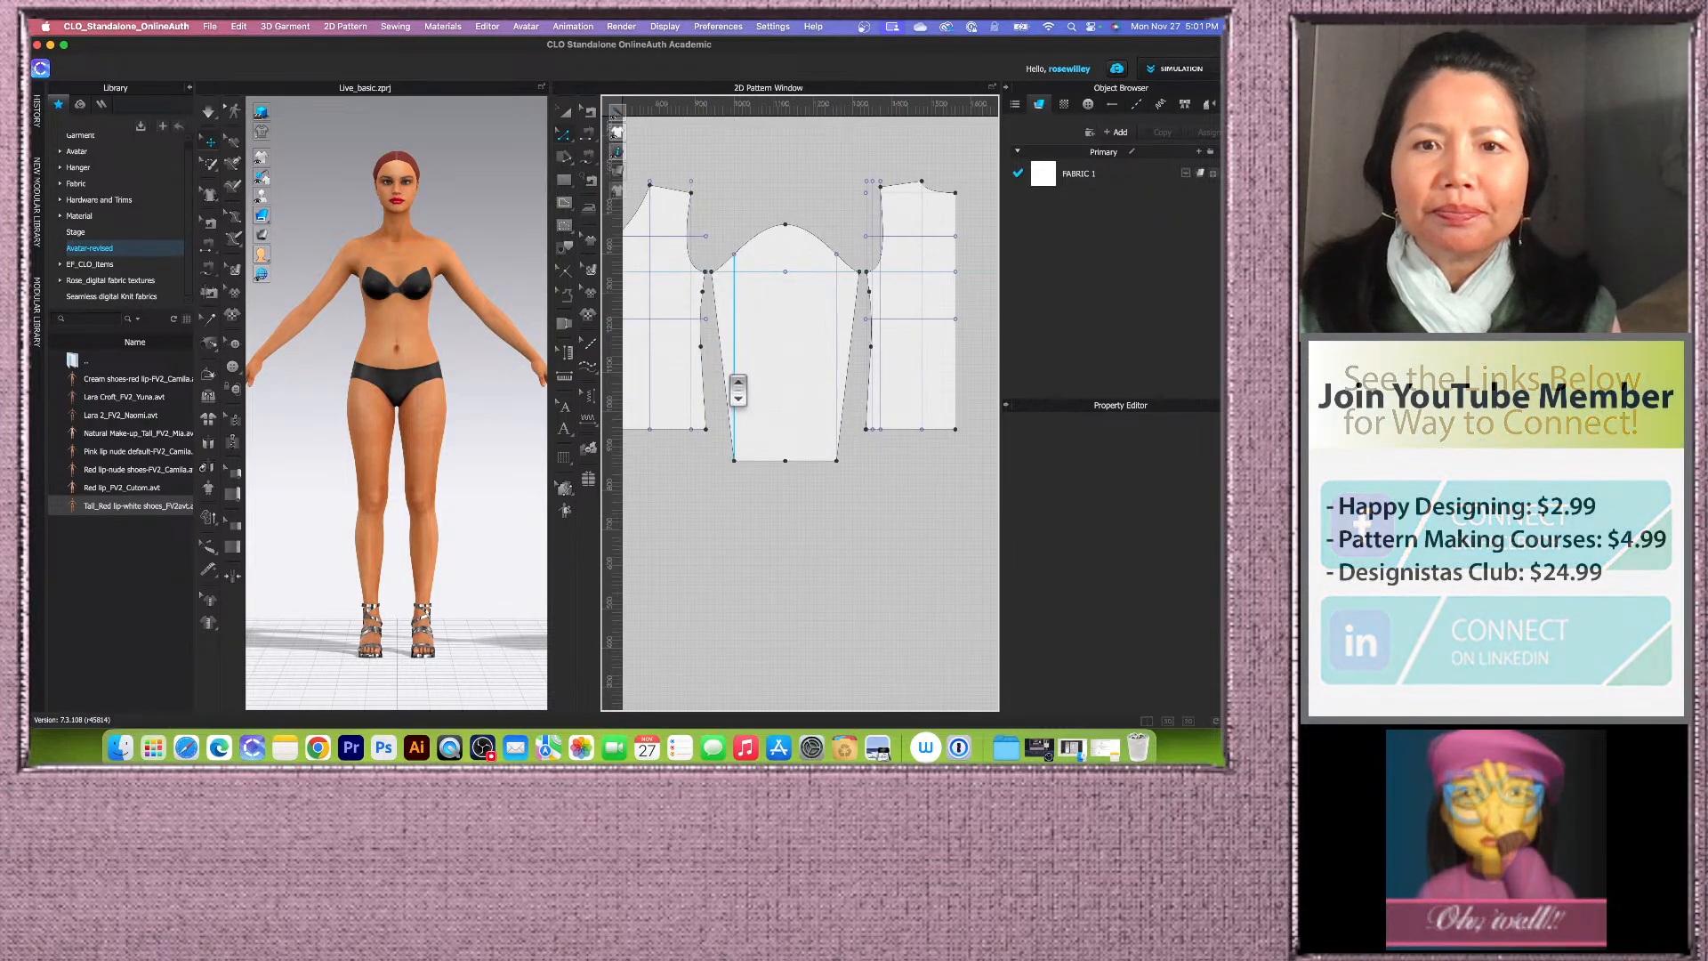
scroll(738, 388, up, 3)
click(736, 302)
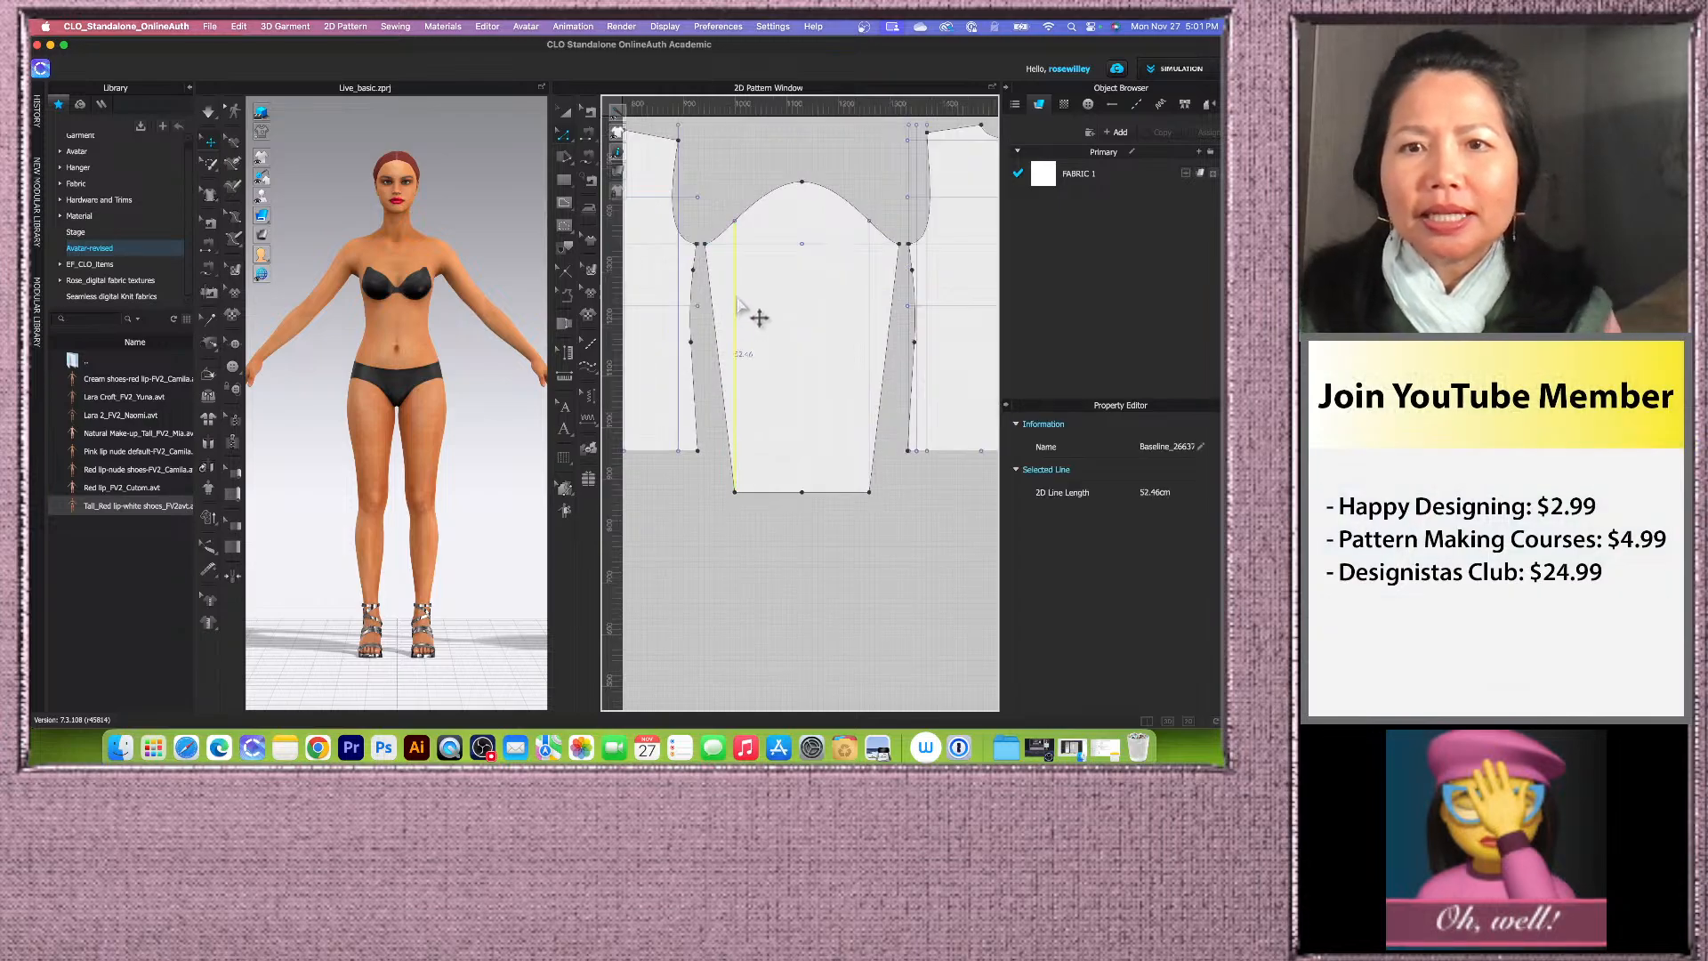
click(869, 305)
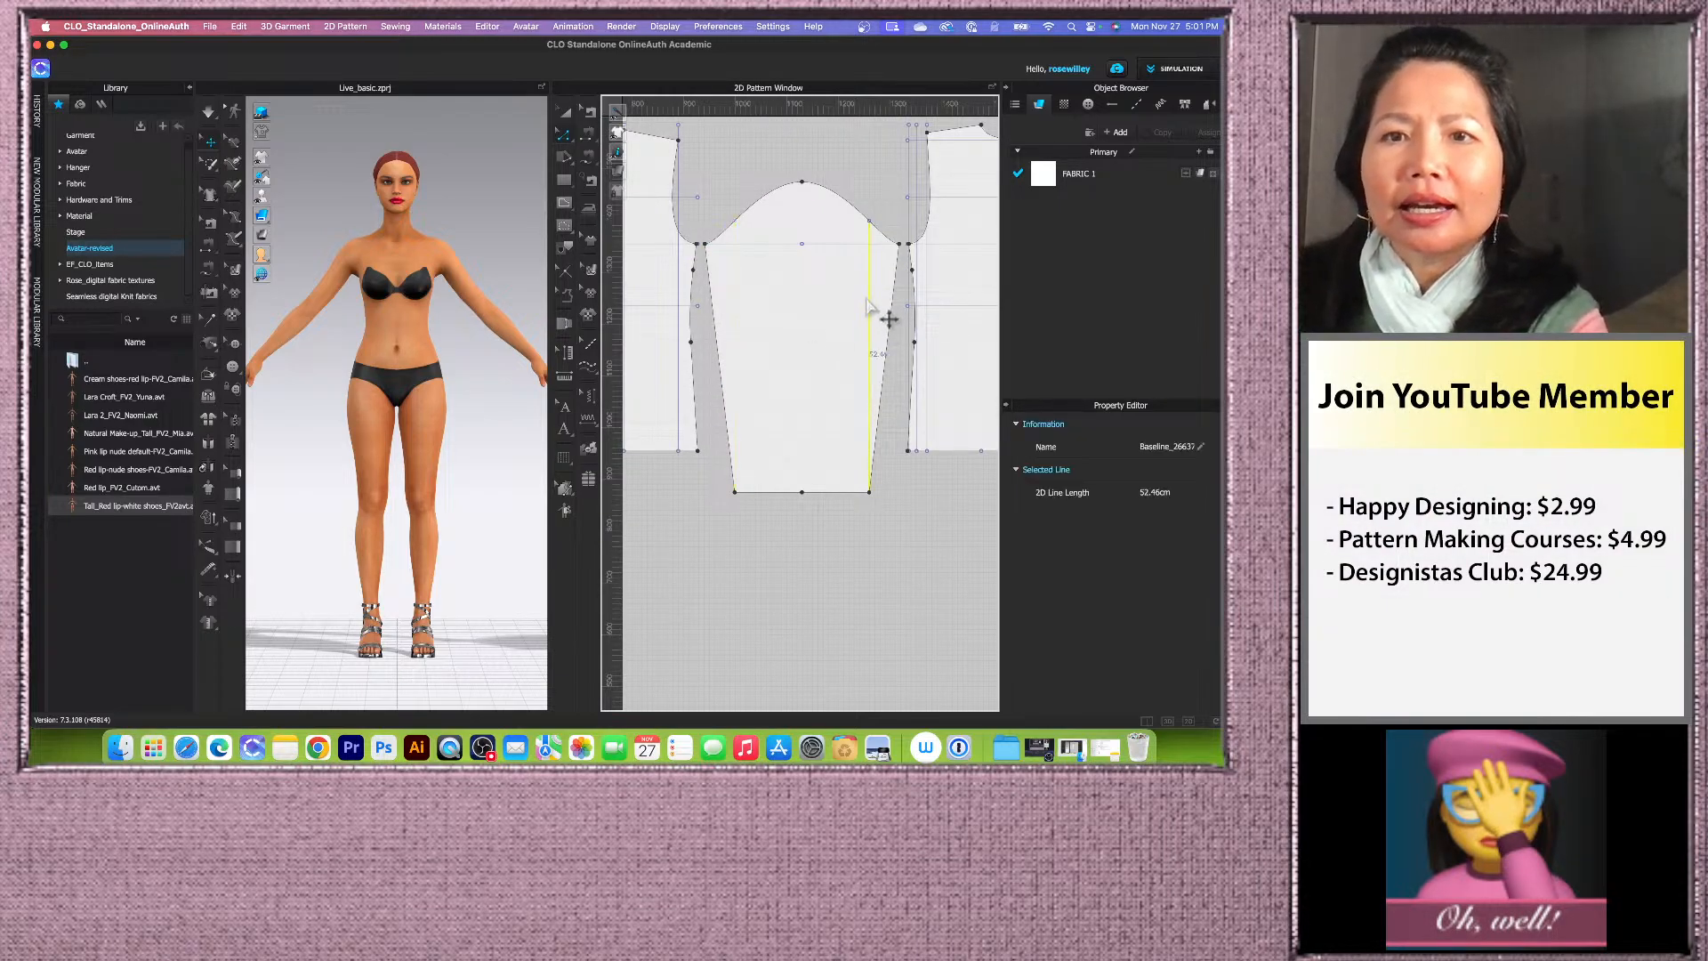
click(868, 248)
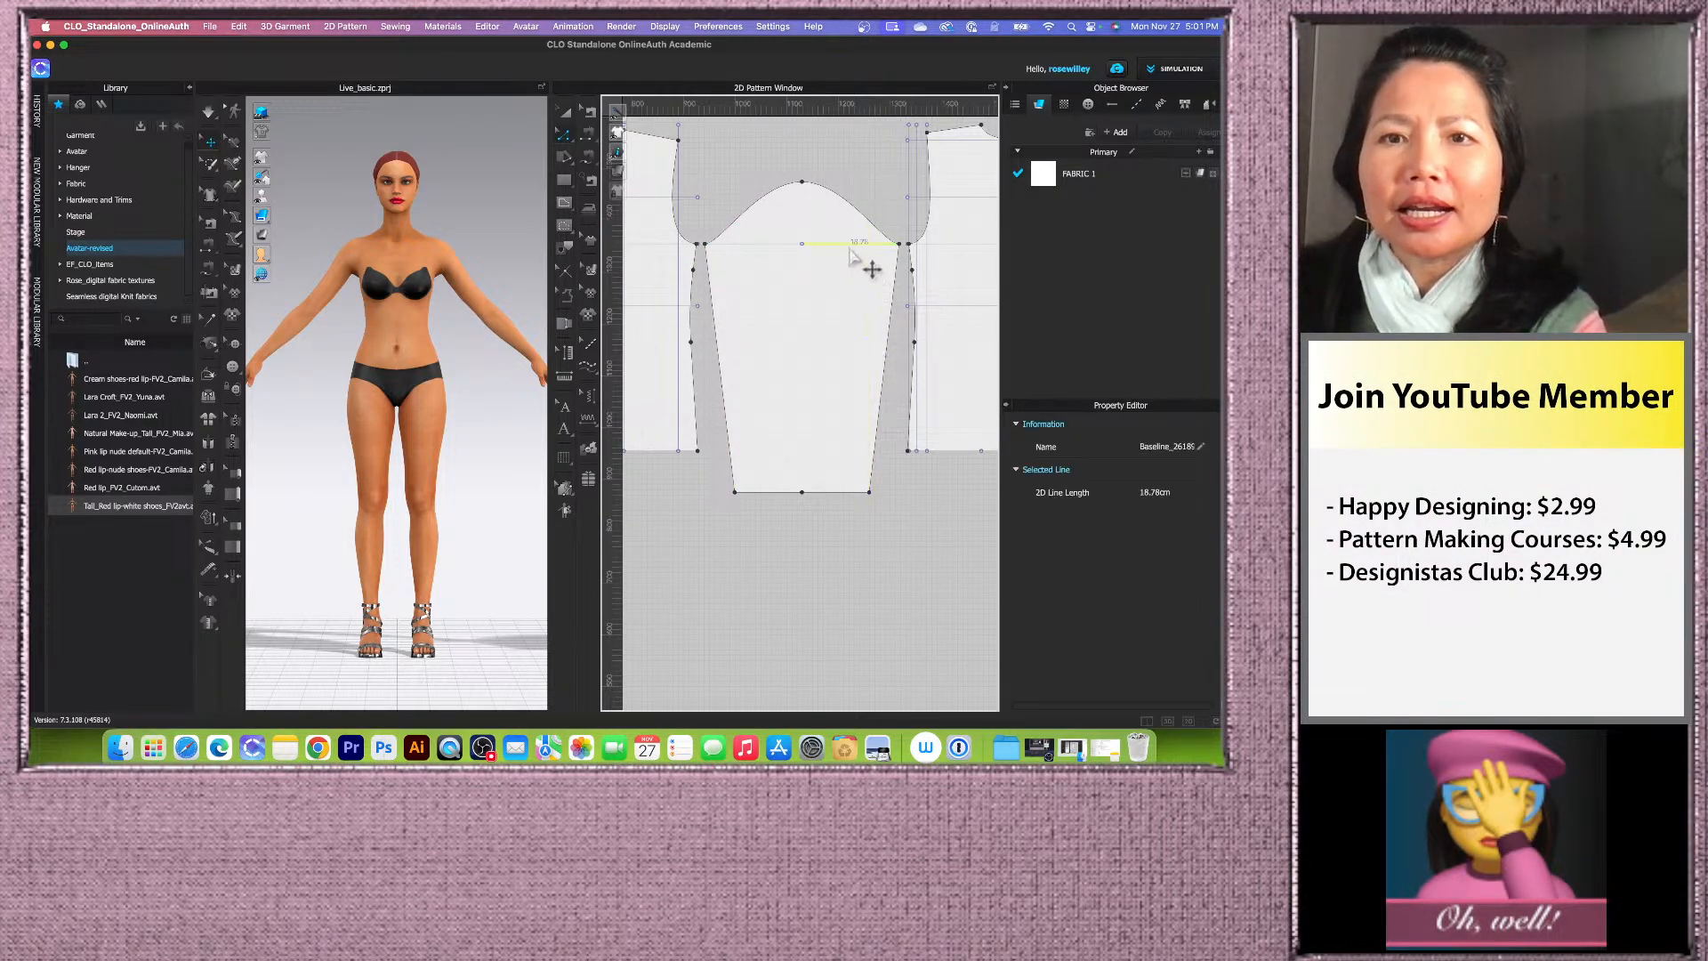
click(788, 247)
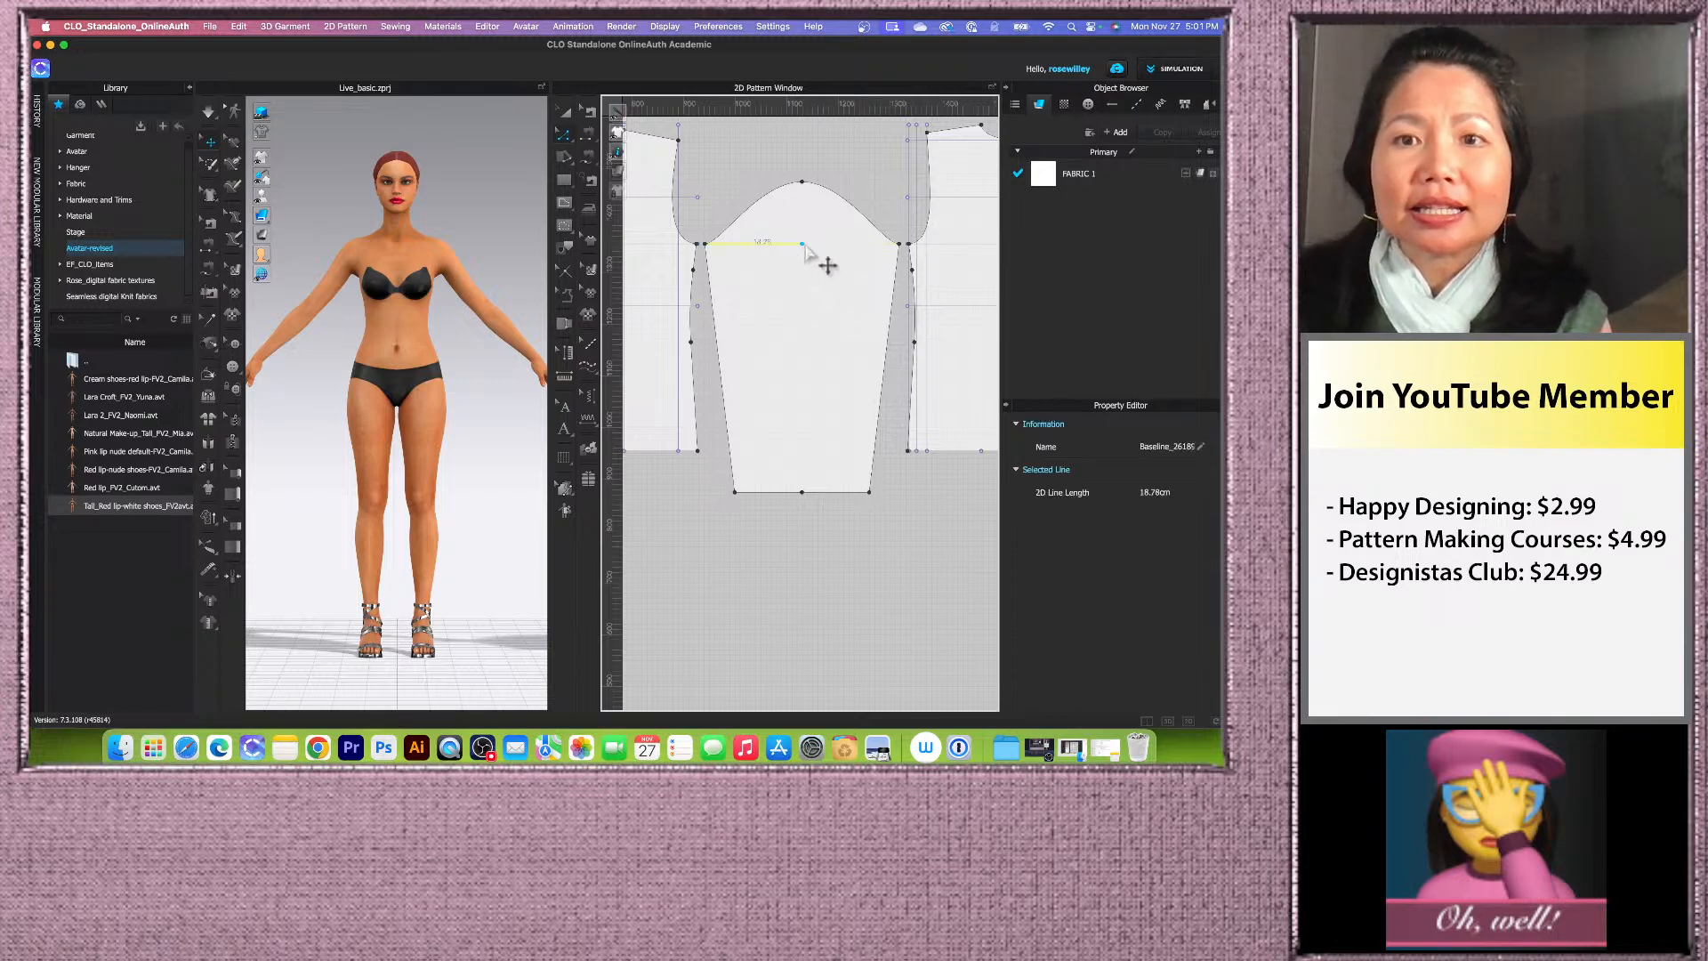
right_click(782, 245)
mouse_move(839, 392)
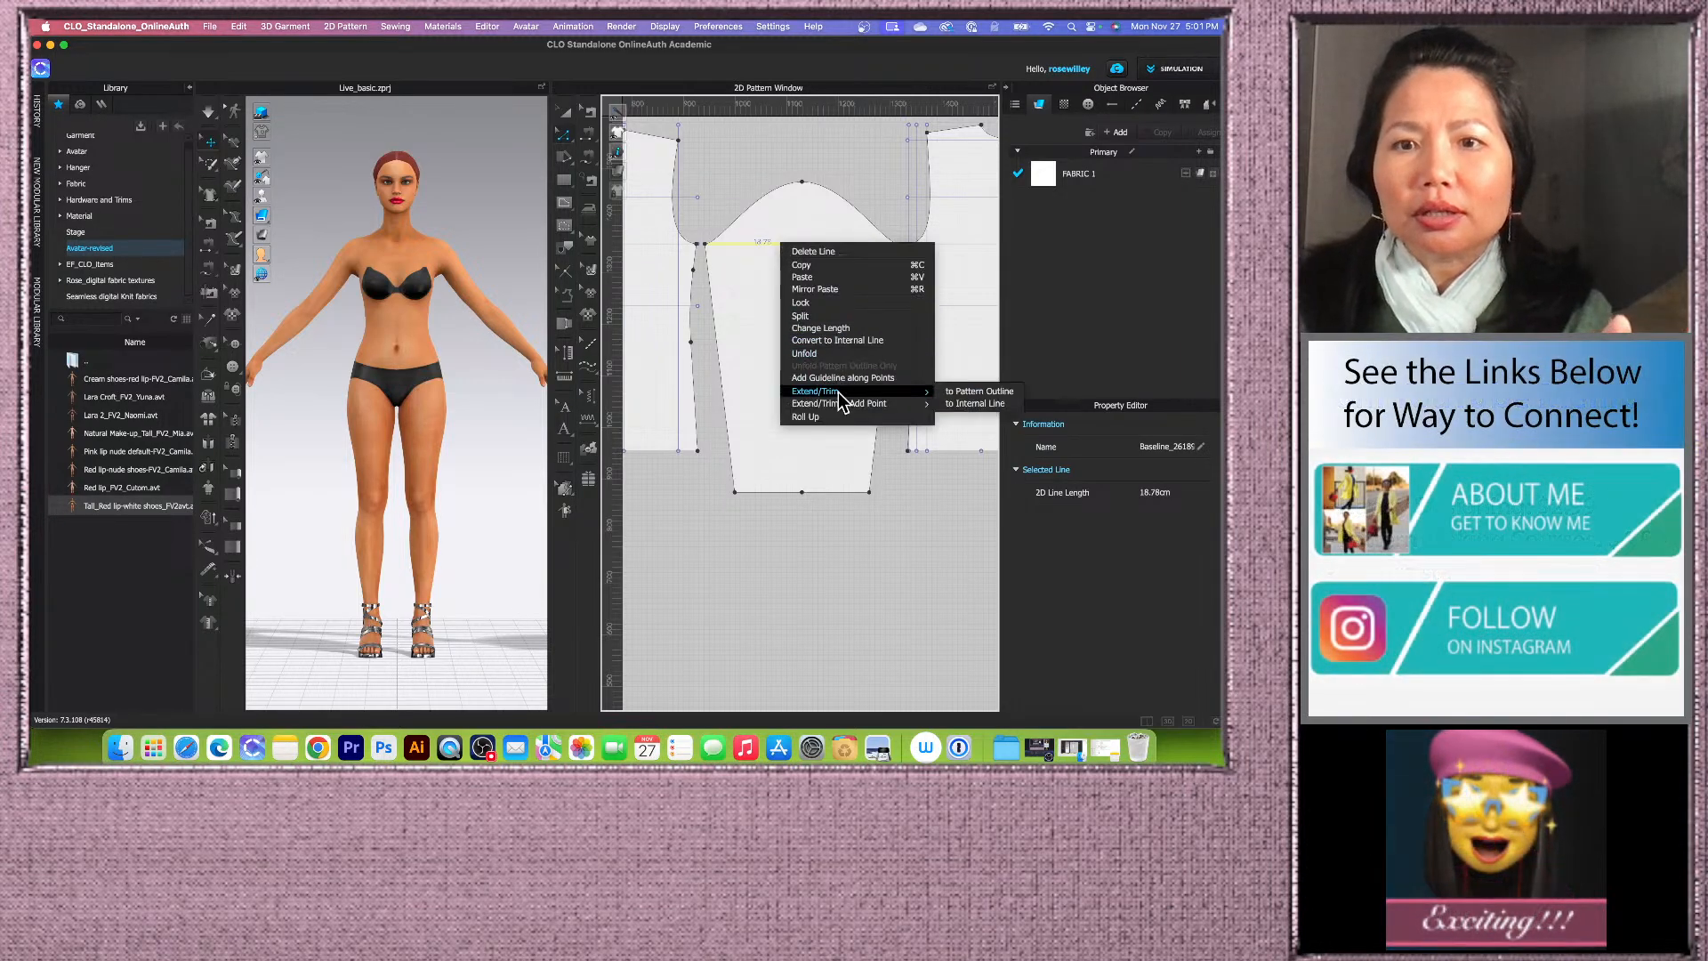
click(957, 393)
Step: Inspect the vertical baselines along the sleeve underarm and bodice side seams
scroll(744, 335, down, 3)
scroll(796, 294, up, 2)
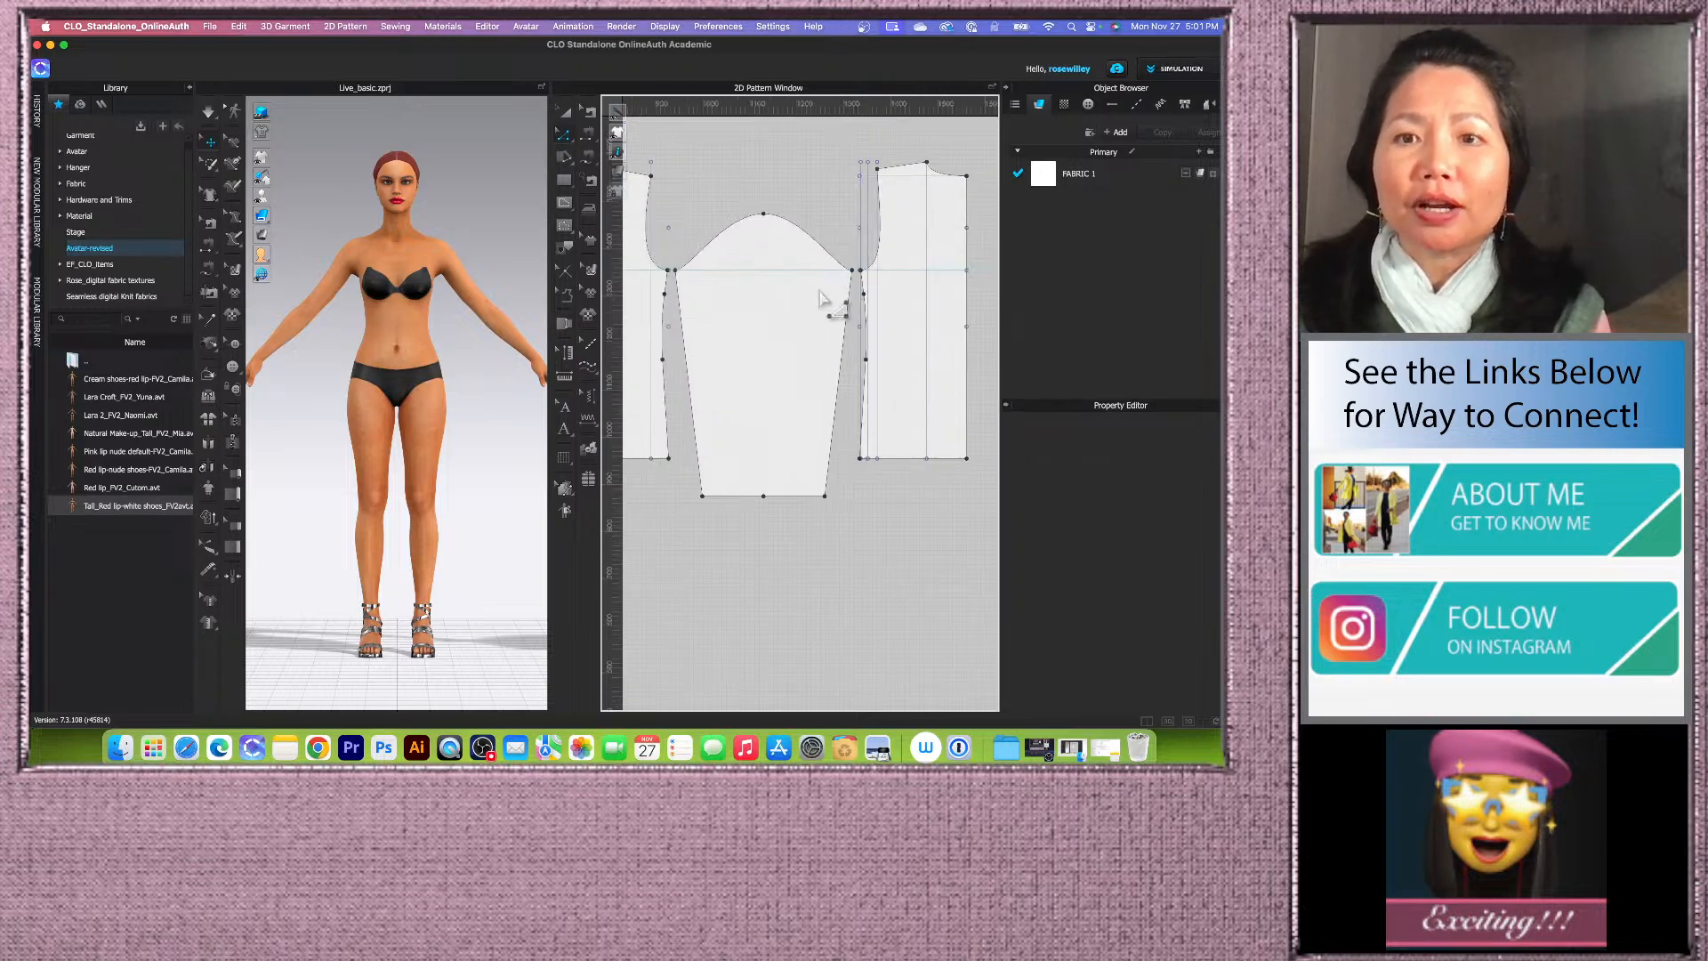
scroll(820, 298, down, 2)
scroll(801, 312, up, 3)
scroll(763, 328, down, 2)
scroll(726, 342, up, 4)
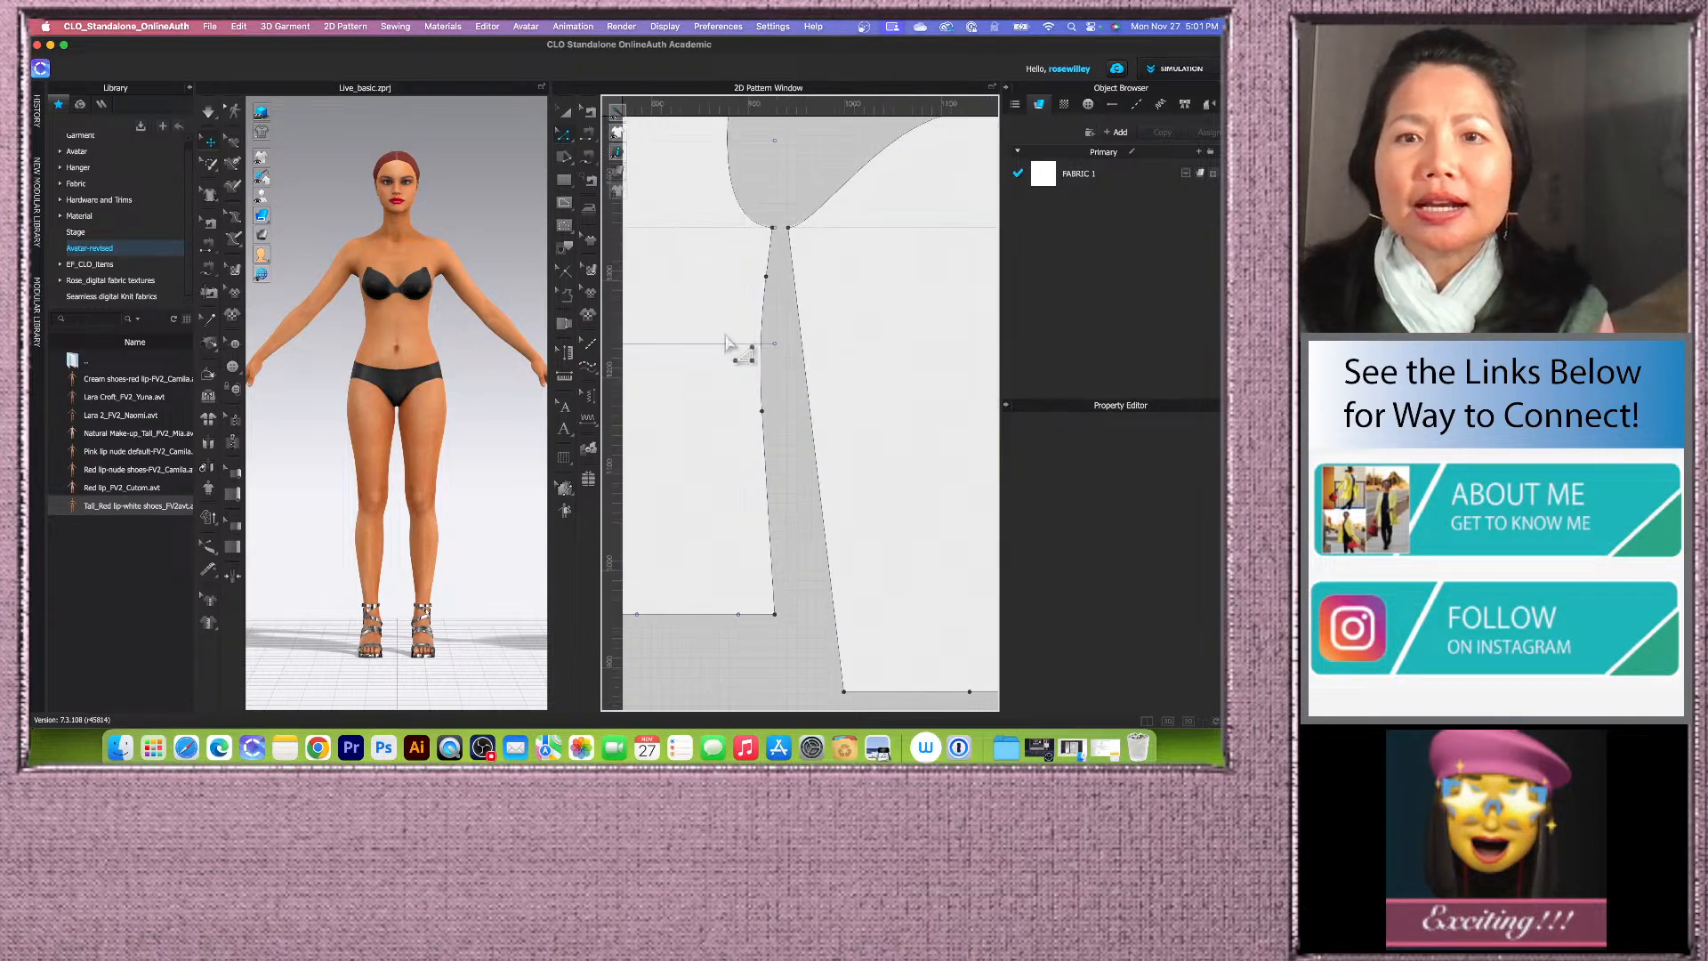
scroll(727, 343, down, 1)
click(734, 204)
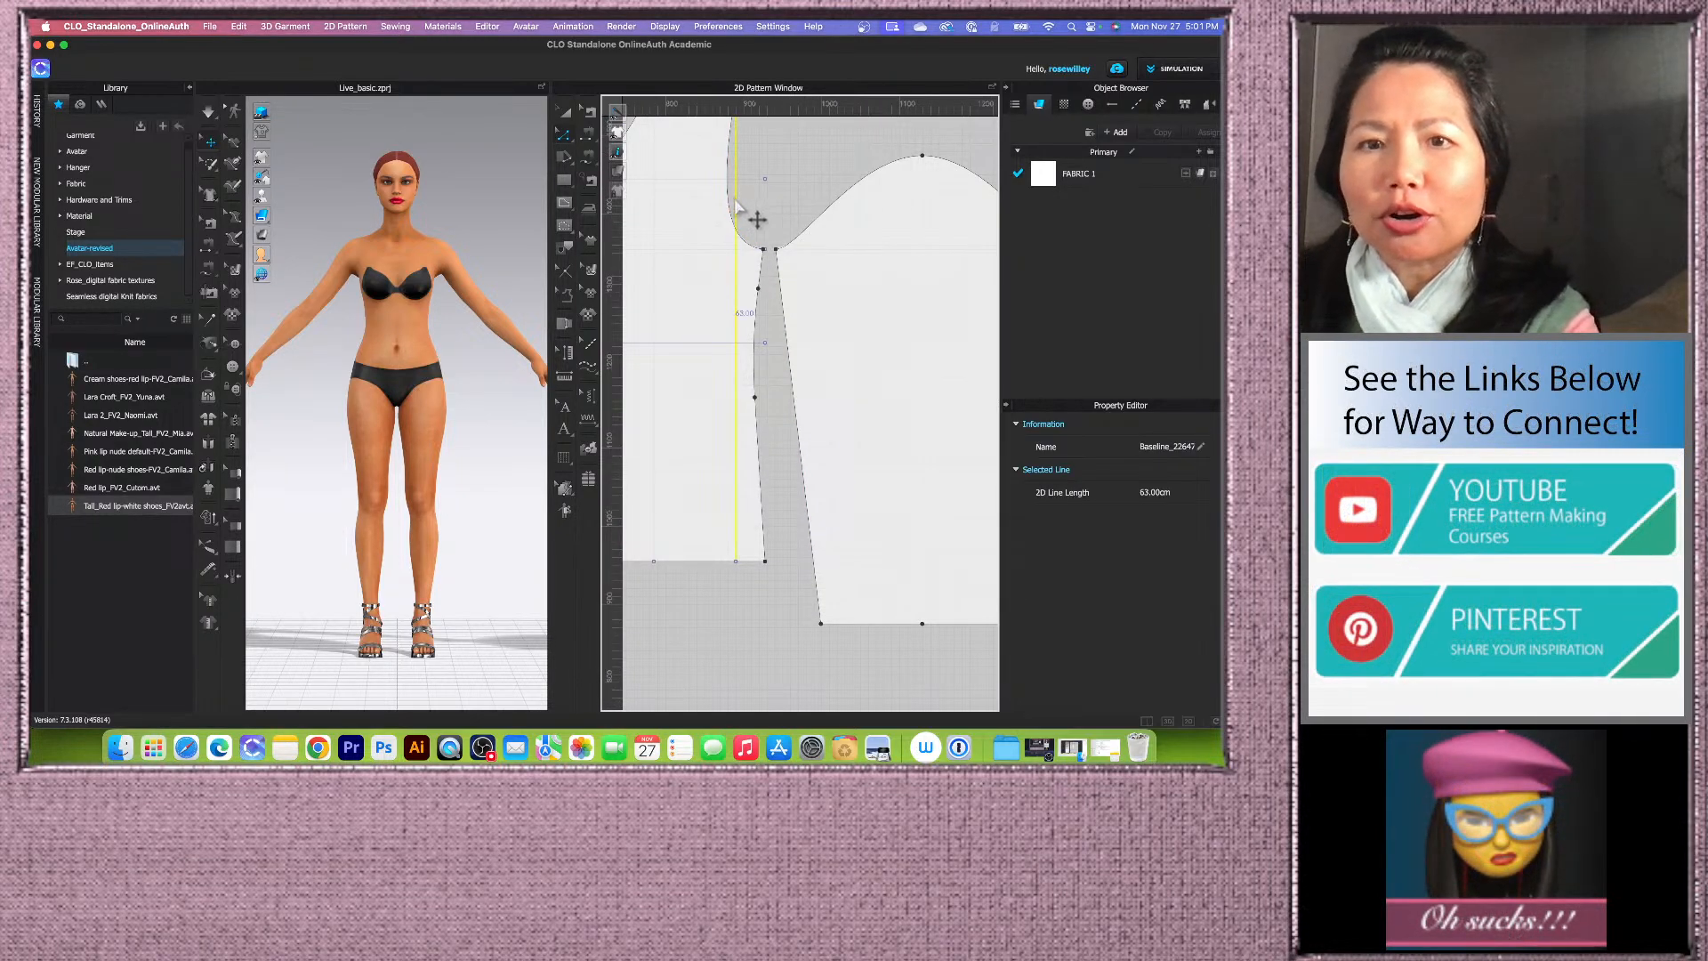
scroll(735, 204, down, 4)
scroll(868, 249, up, 4)
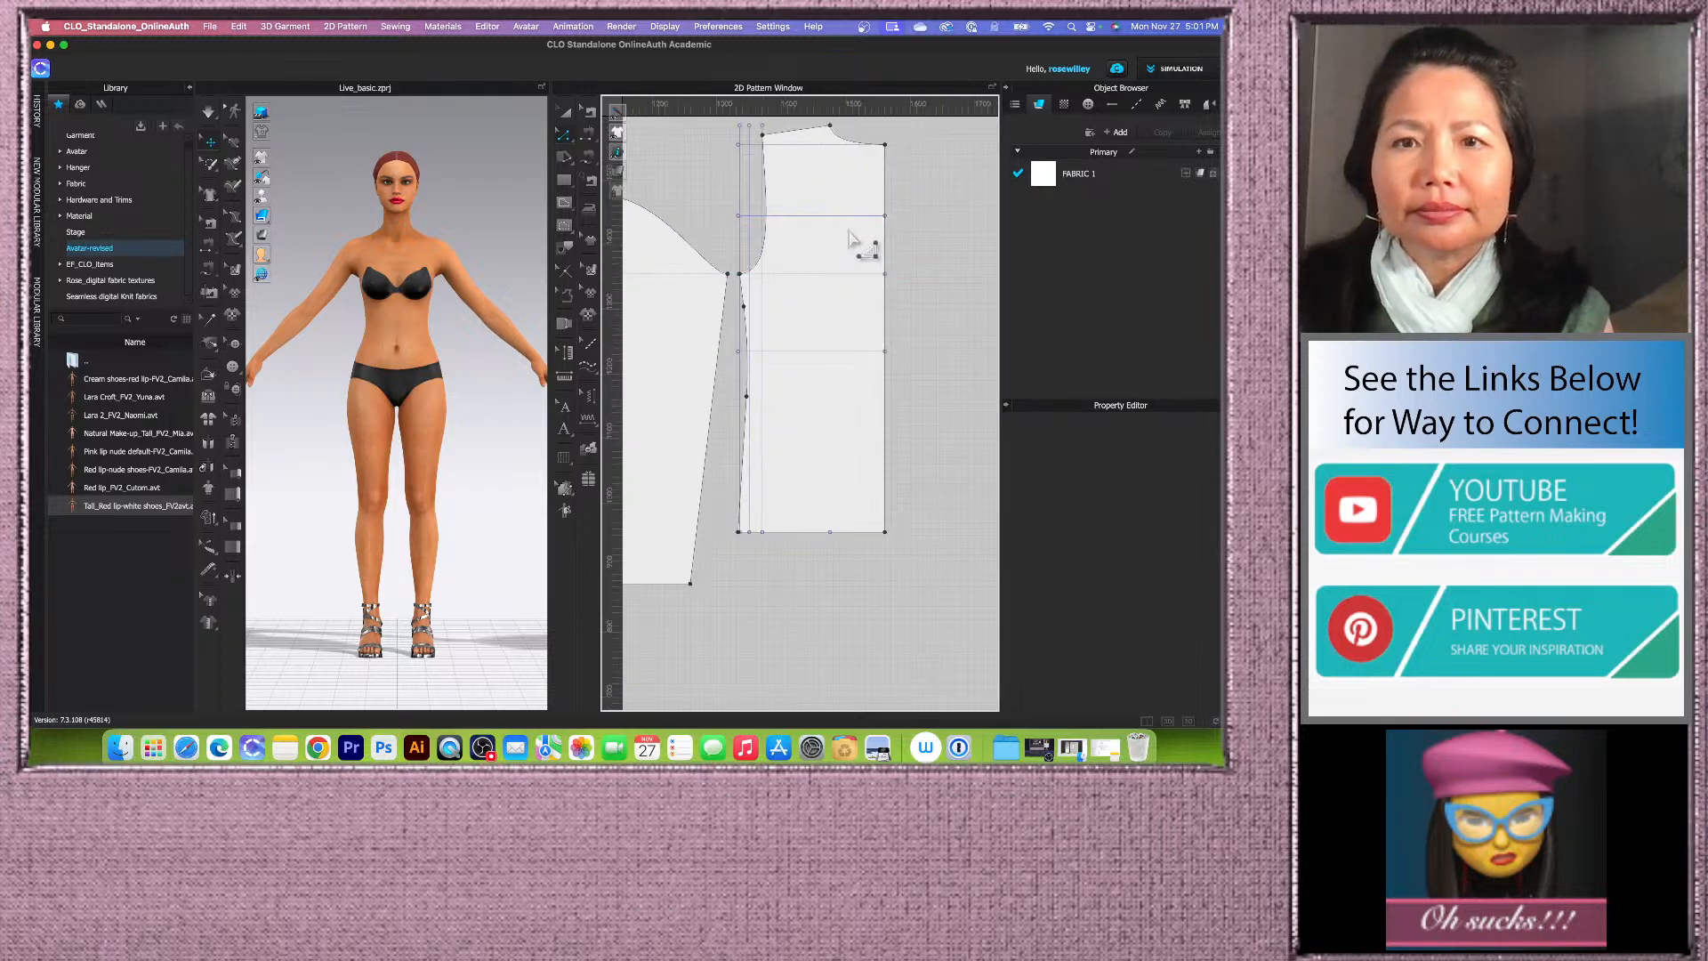
scroll(744, 218, up, 3)
click(742, 193)
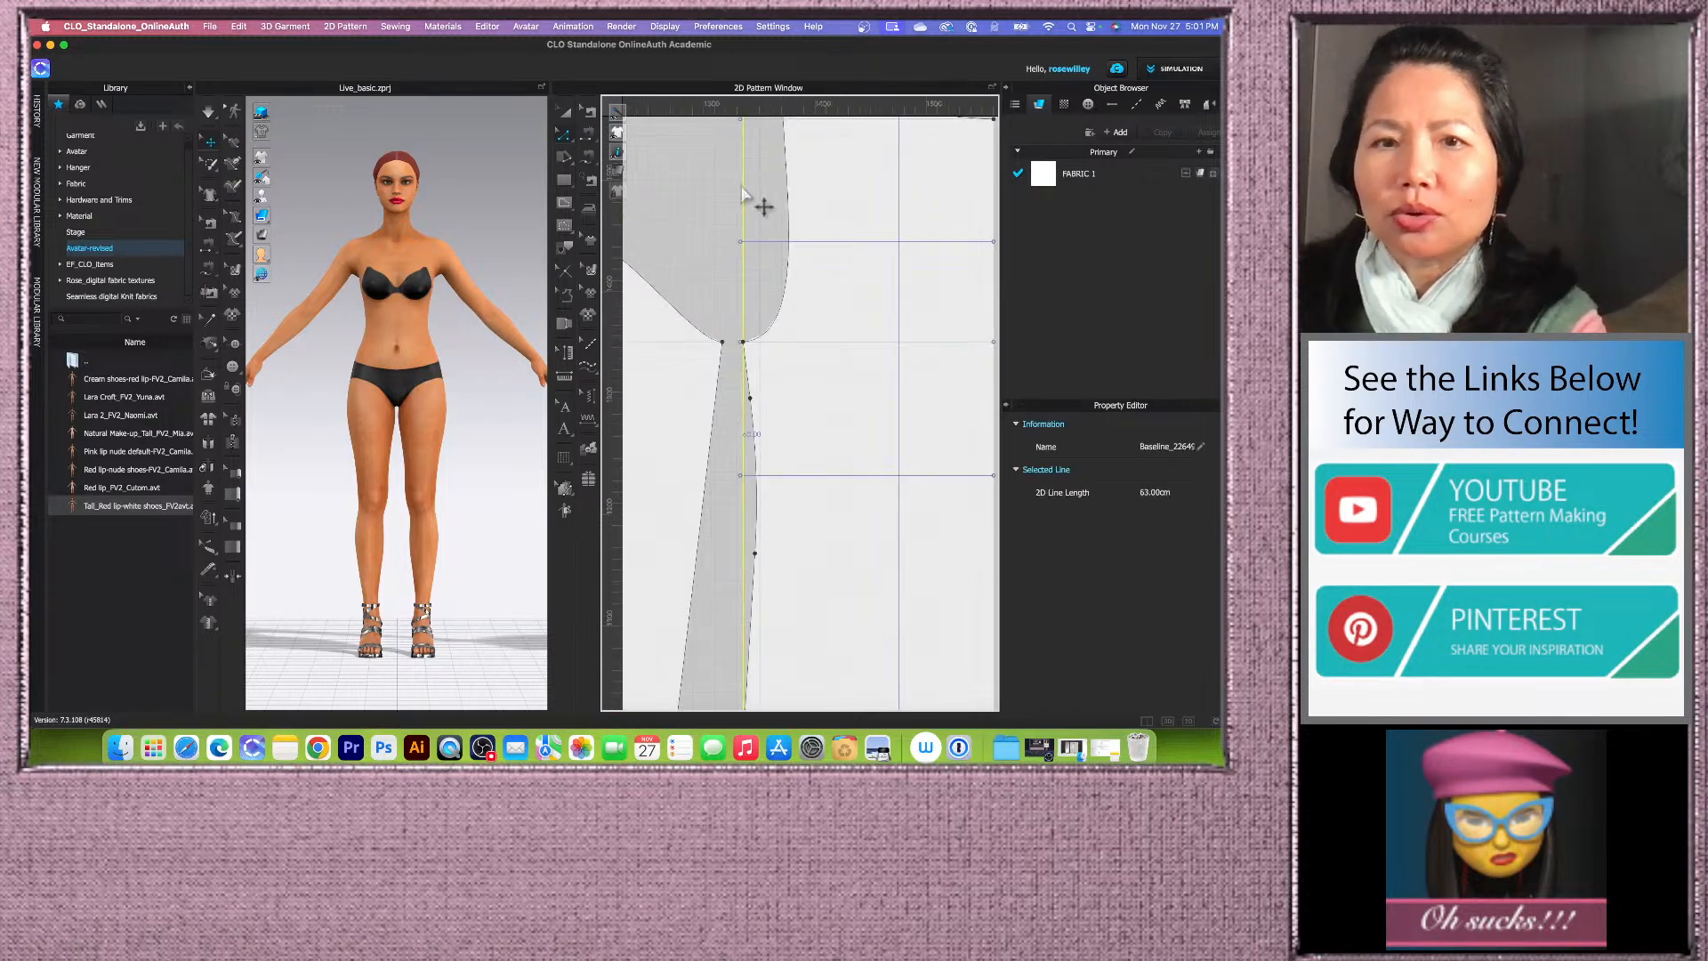